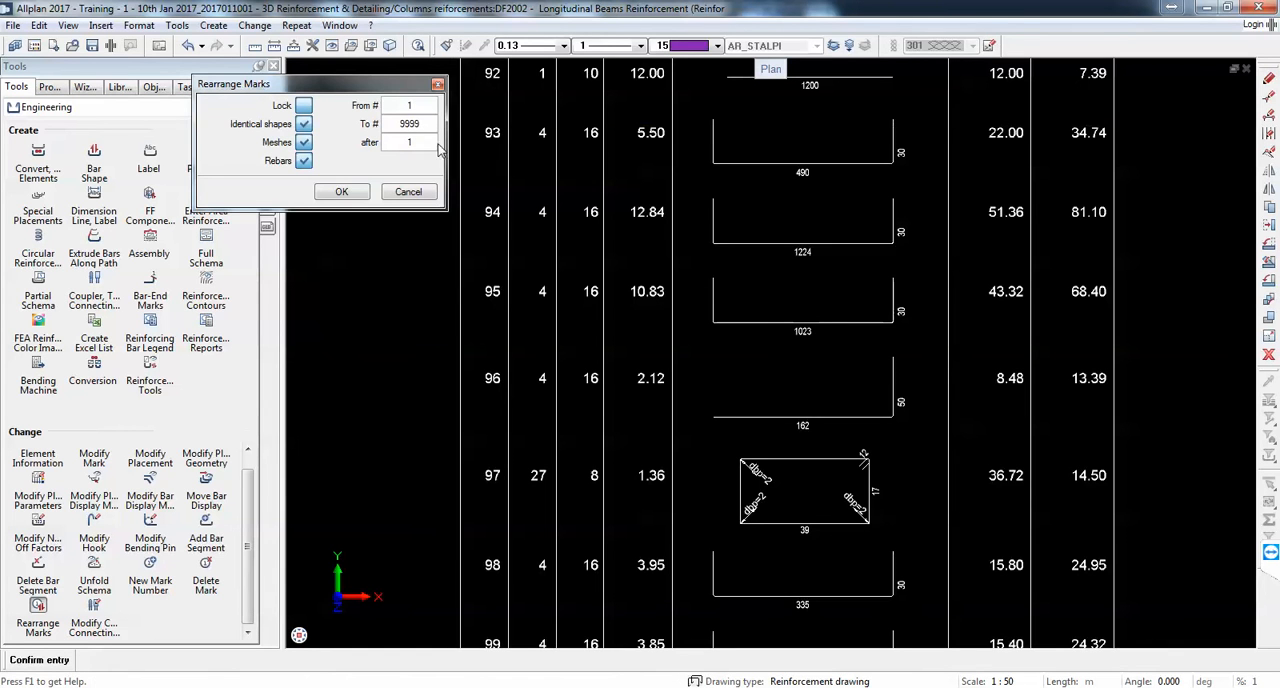
# Step: Rearrange the marks from 1 to 9999 after 1, including identical shapes, meshes and rebars
pyautogui.click(340, 197)
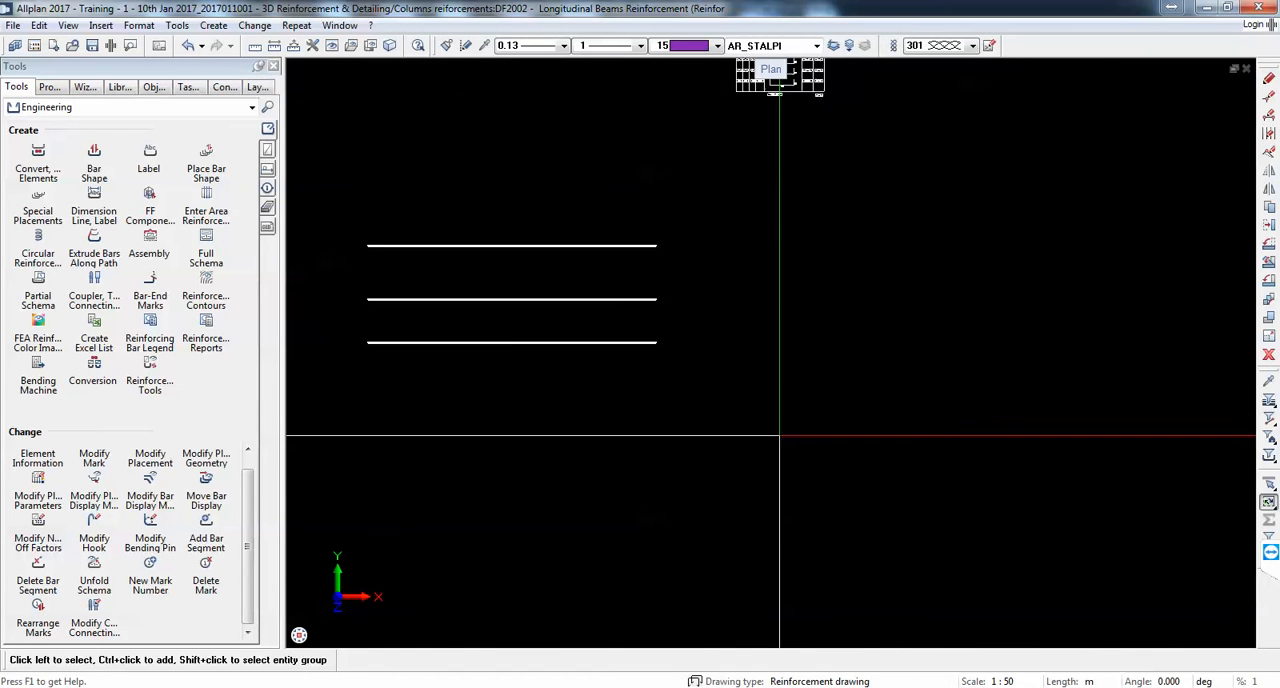
pyautogui.scroll(-2, 779, 435)
pyautogui.moveTo(772, 180); pyautogui.dragTo(766, 393, button='middle')
pyautogui.scroll(10, 757, 306)
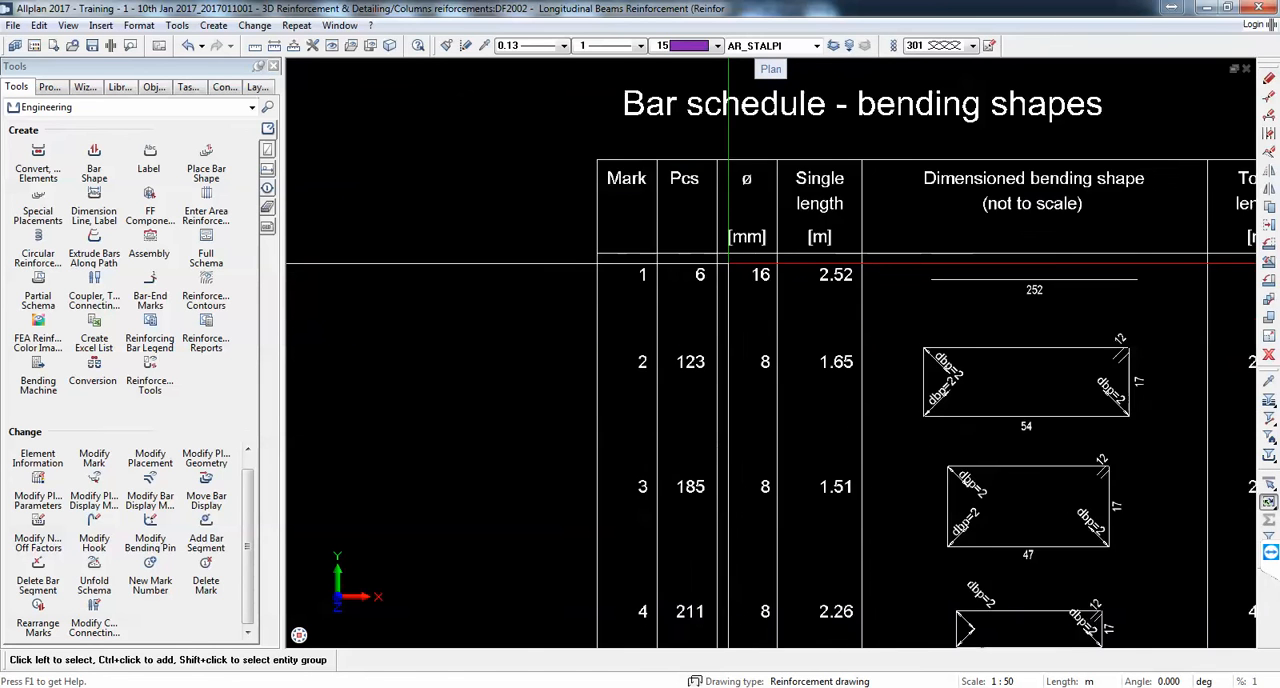
pyautogui.scroll(2, 728, 263)
pyautogui.scroll(-2, 884, 455)
pyautogui.moveTo(906, 517); pyautogui.dragTo(845, 206, button='middle')
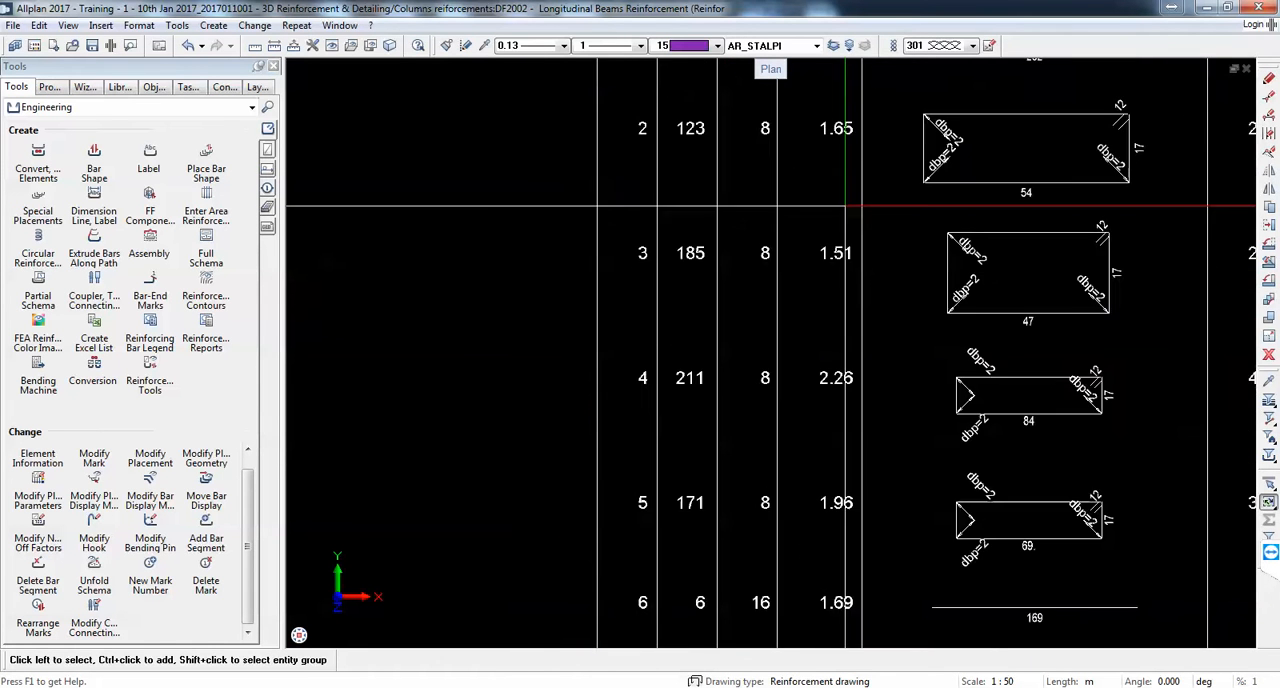
pyautogui.scroll(-5, 810, 240)
pyautogui.scroll(5, 833, 575)
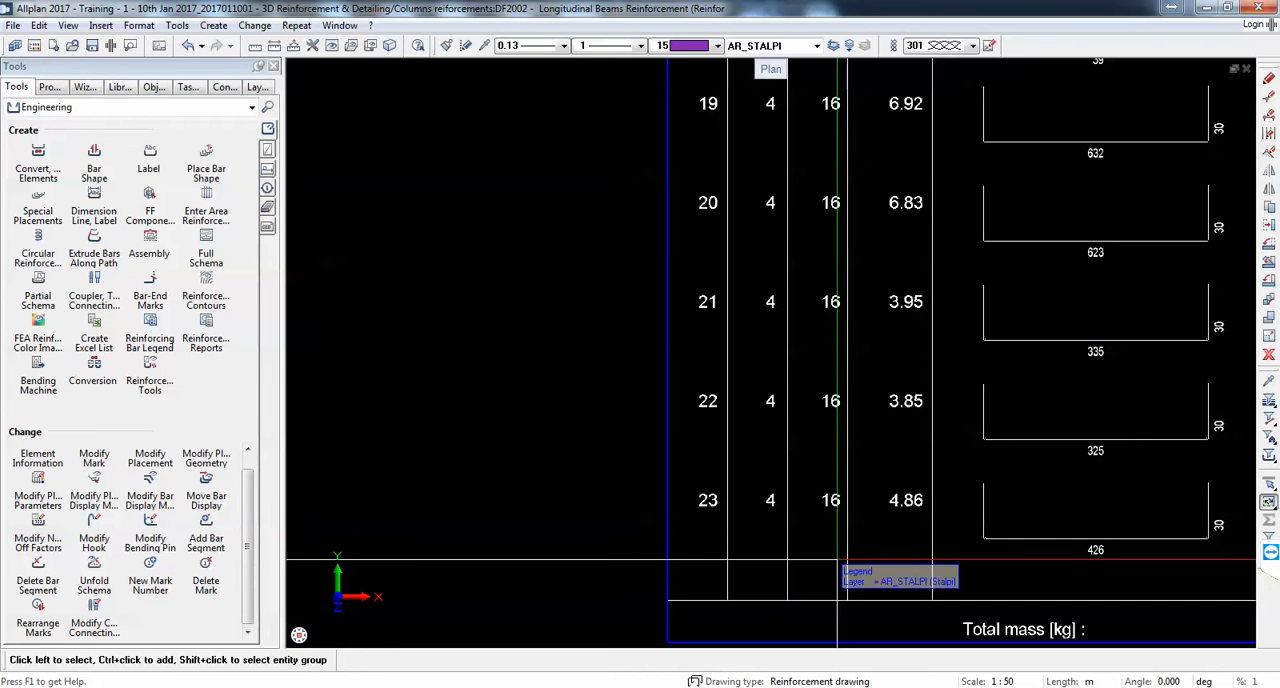
# Step: Move the bar schedule legend to a free area beside the horizontal beam reinforcement
pyautogui.click(1268, 226)
pyautogui.click(666, 288)
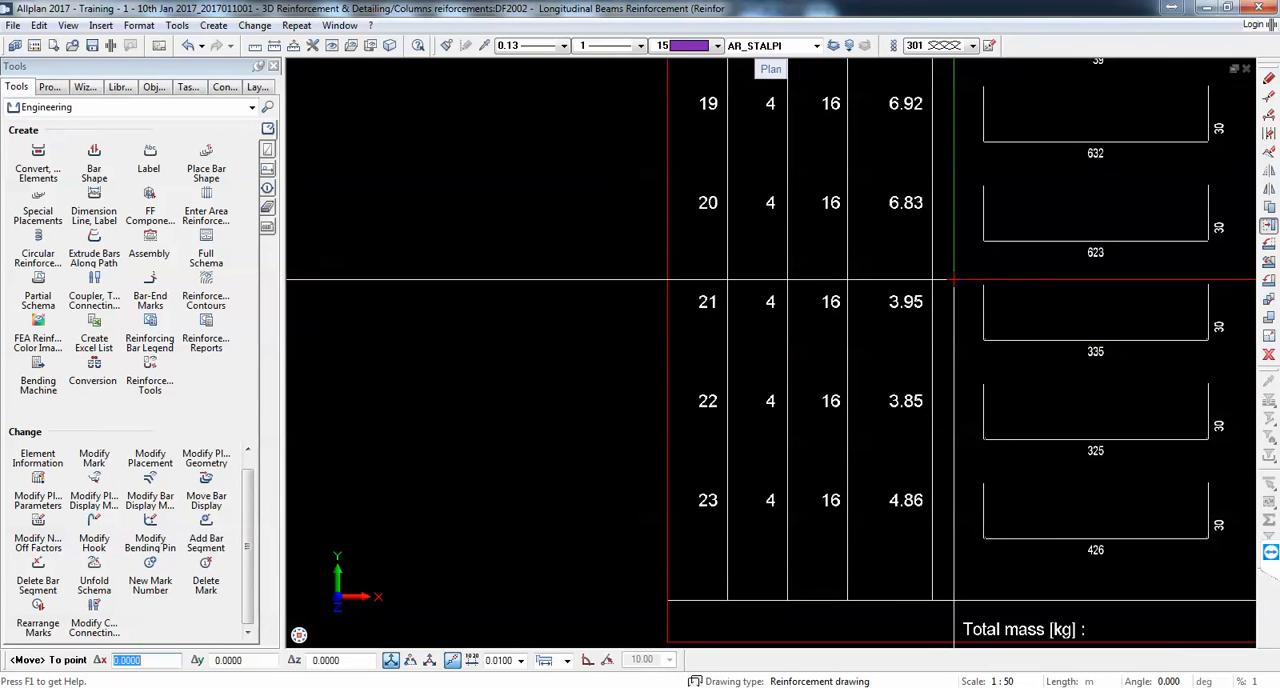
pyautogui.scroll(-4, 953, 281)
pyautogui.scroll(3, 905, 320)
pyautogui.click(915, 325)
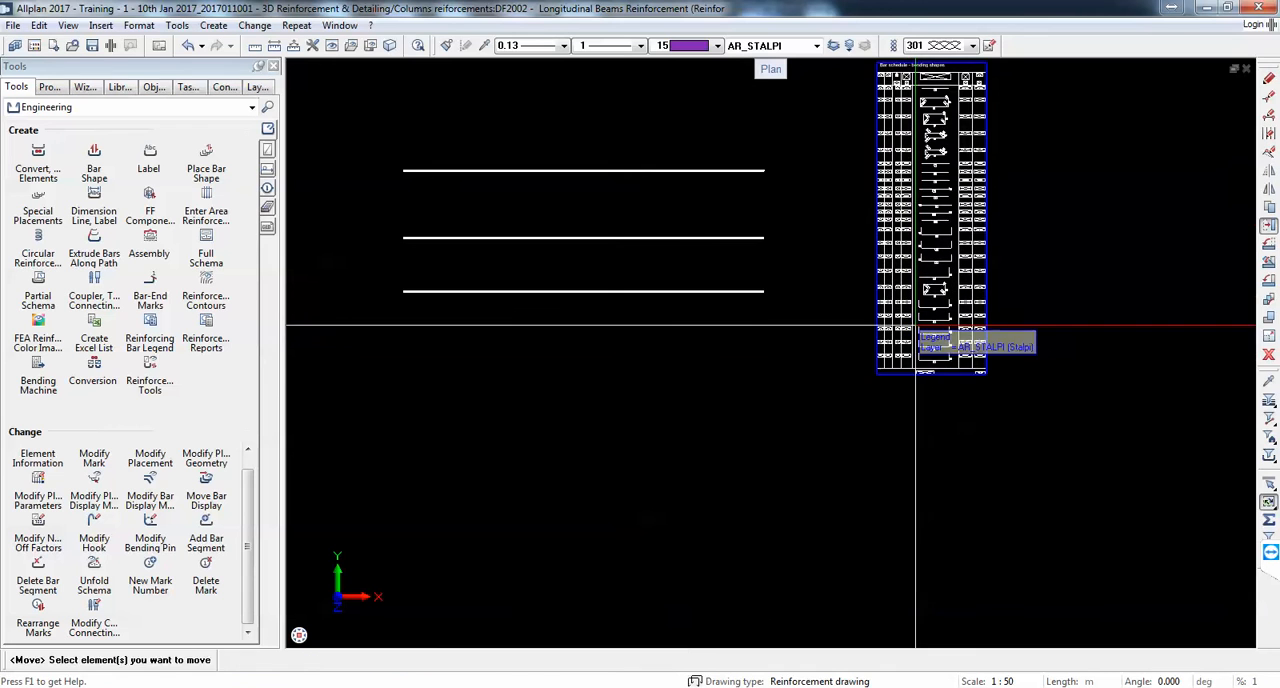
pyautogui.press('Escape')
# Step: Examine the dimensioned bending shapes and bending pin labels of the first stirrup marks in the bar schedule
pyautogui.scroll(2, 900, 92)
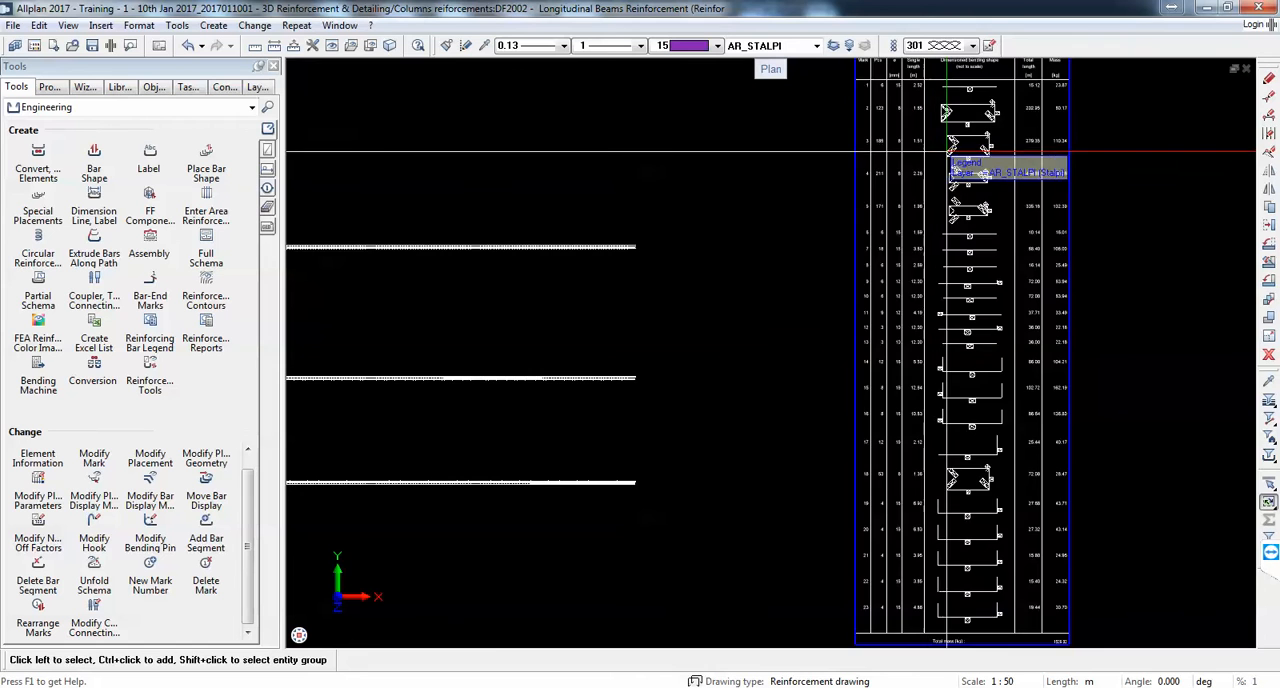
pyautogui.scroll(3, 1004, 122)
pyautogui.scroll(3, 1004, 122)
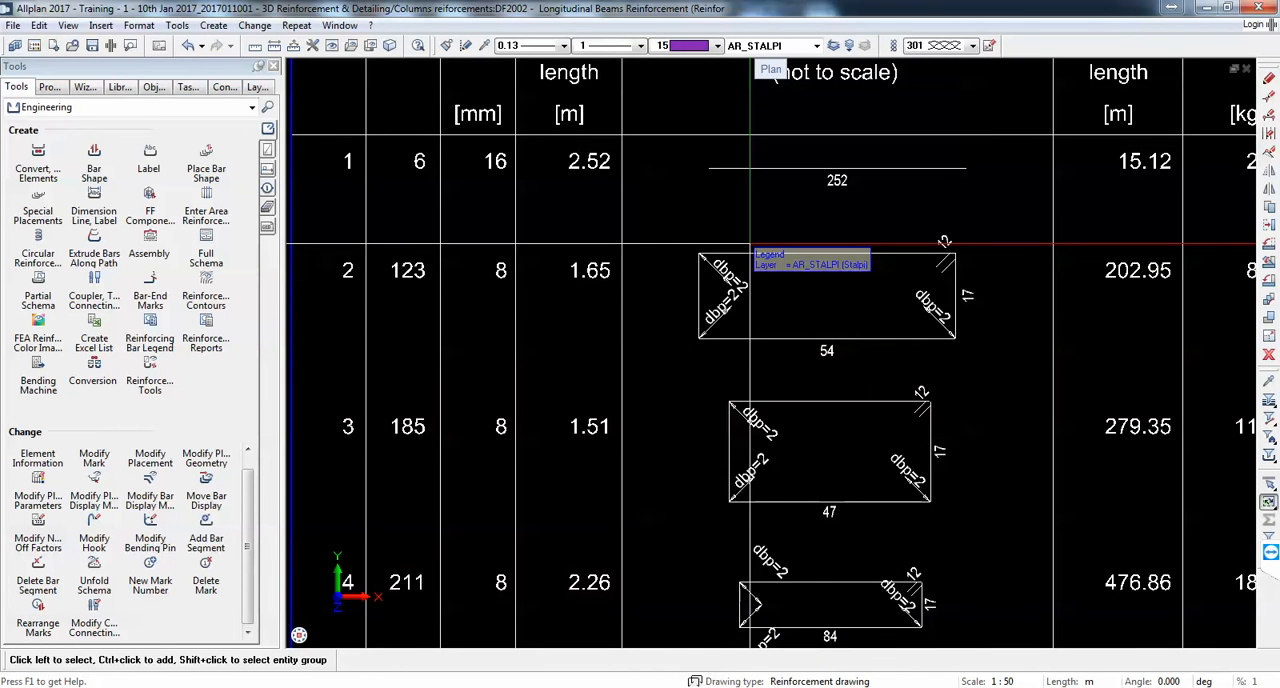
pyautogui.scroll(5, 751, 244)
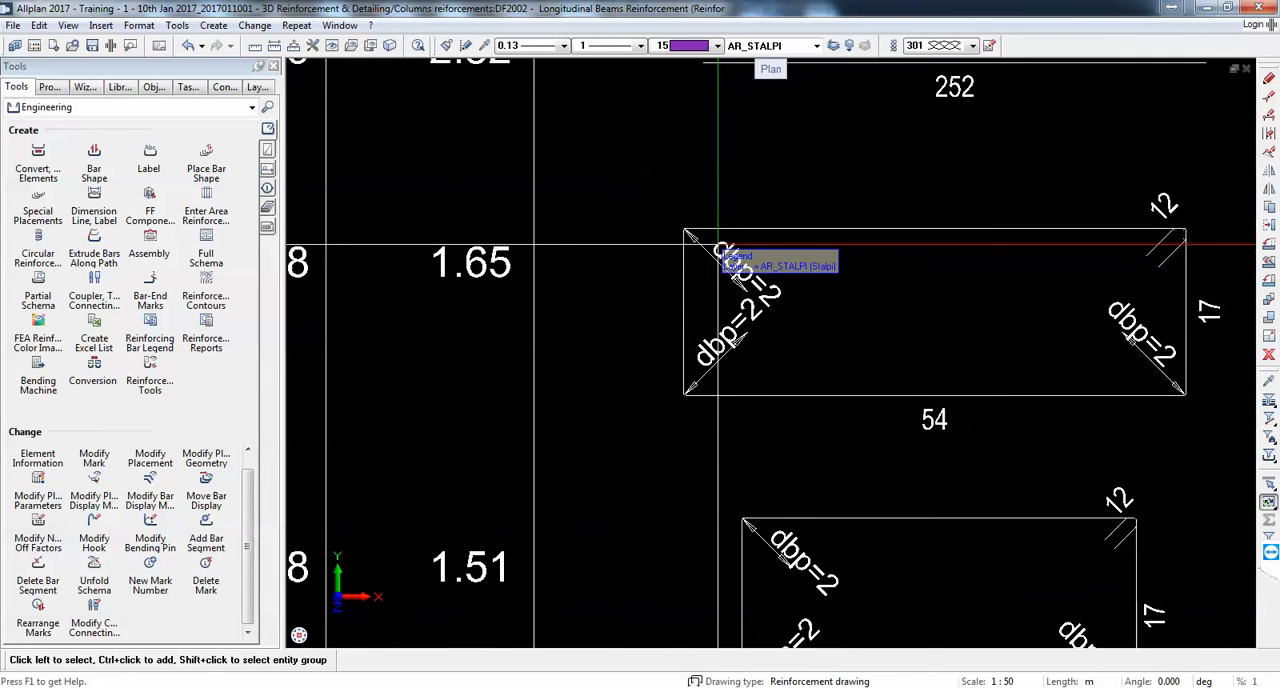
pyautogui.scroll(-2, 718, 244)
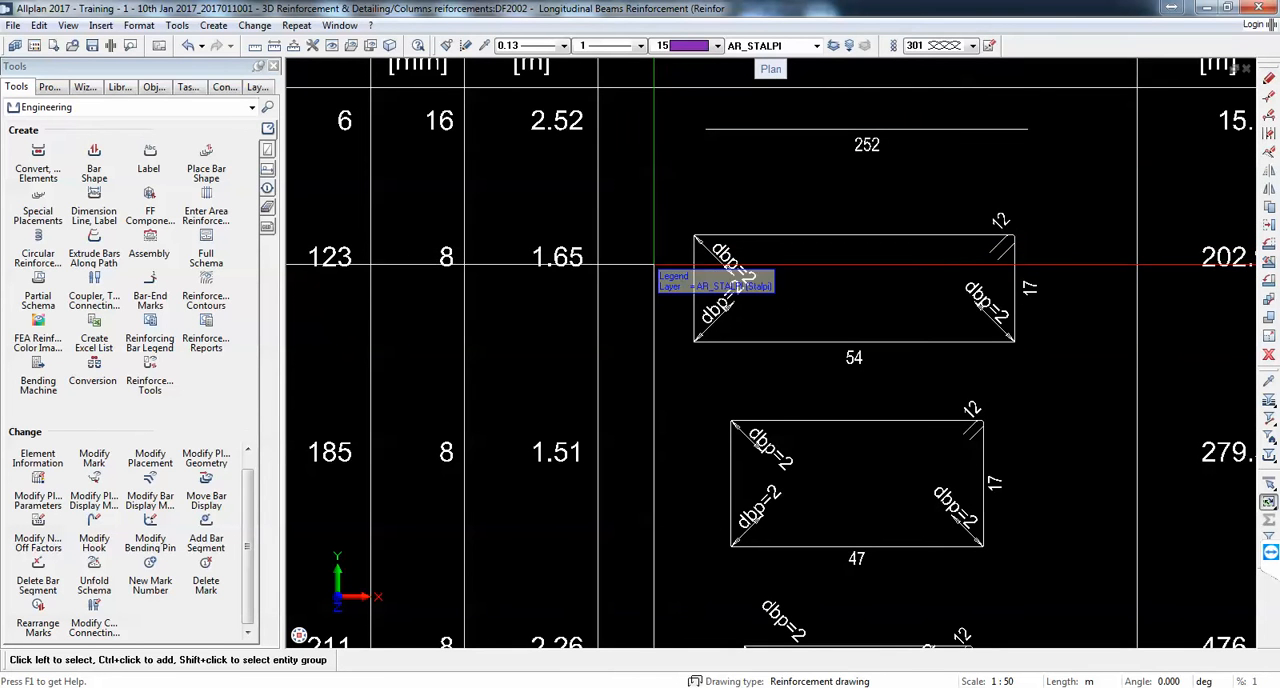
pyautogui.scroll(2, 722, 258)
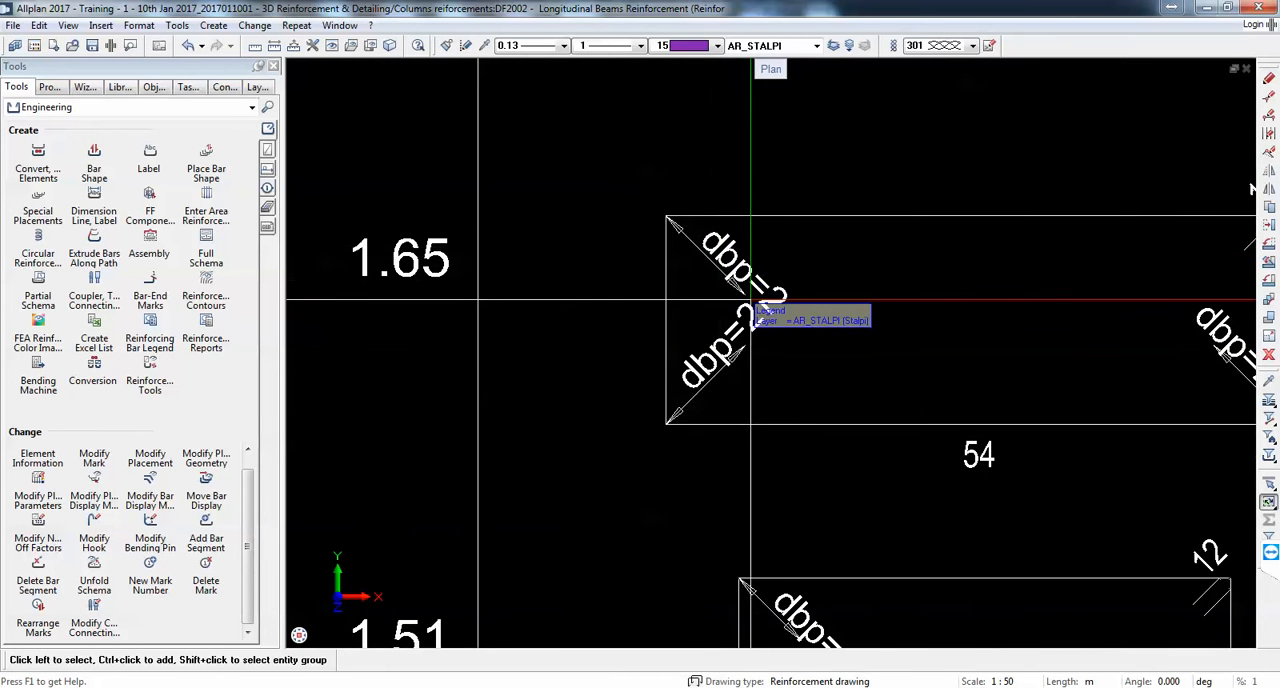
pyautogui.scroll(-2, 766, 265)
pyautogui.scroll(2, 982, 320)
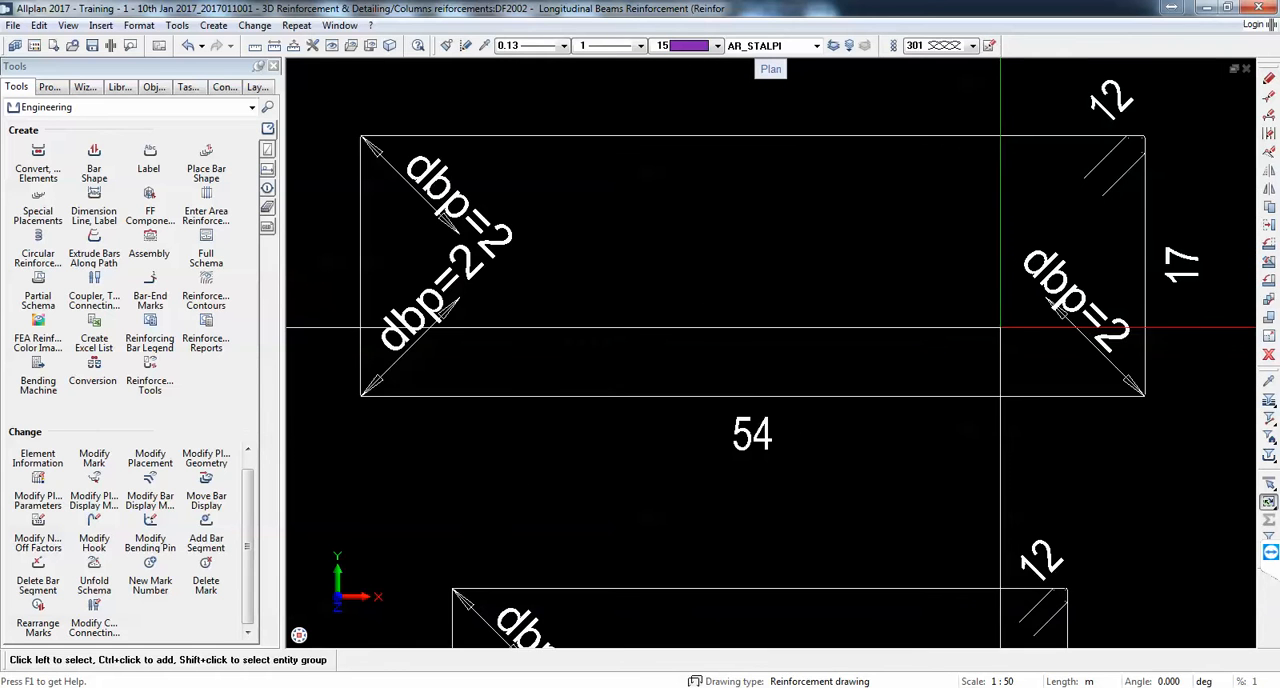
pyautogui.scroll(-3, 905, 288)
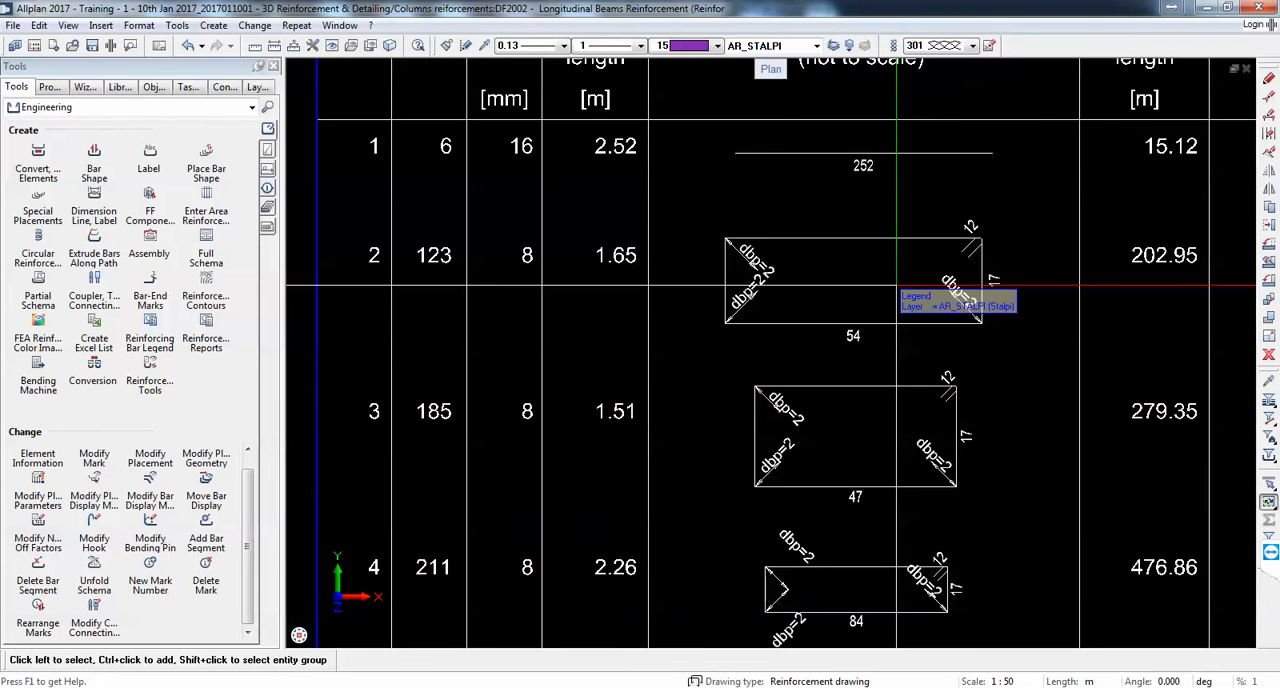
pyautogui.scroll(-2, 896, 287)
pyautogui.scroll(-3, 890, 277)
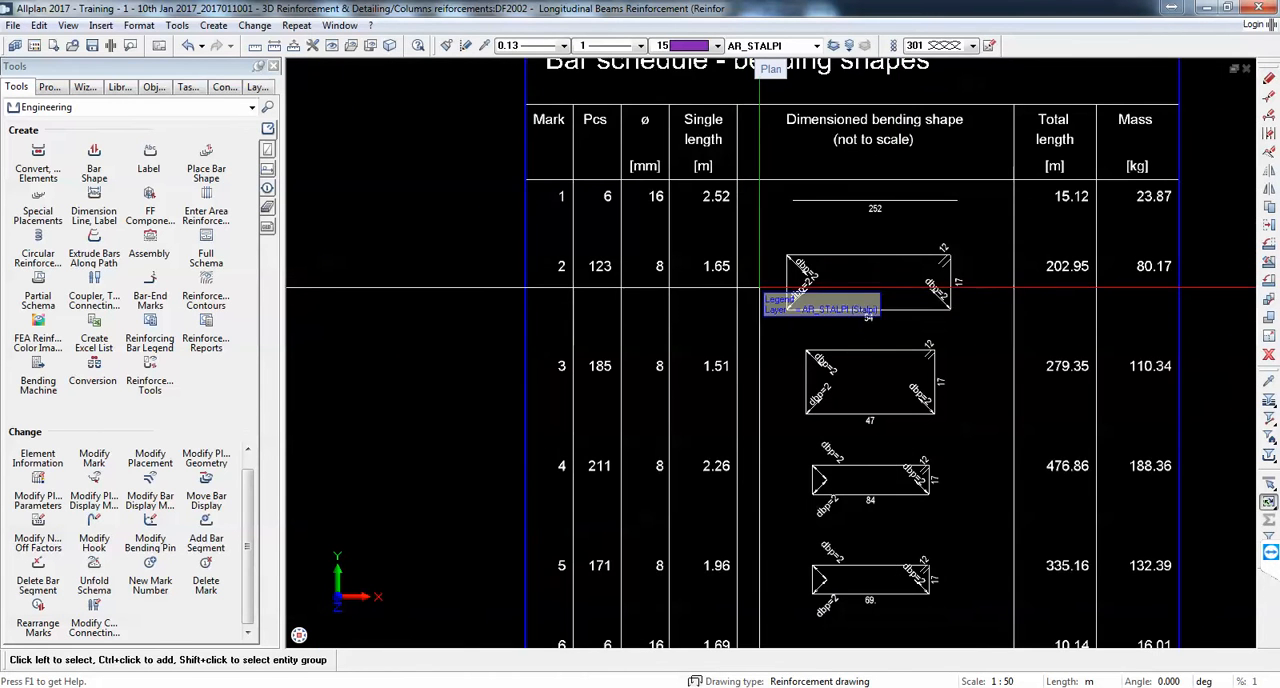
# Step: Place the "43 Bar schedule - b. shapes - ACI" legend beside the existing bar schedule
pyautogui.click(152, 325)
pyautogui.click(249, 275)
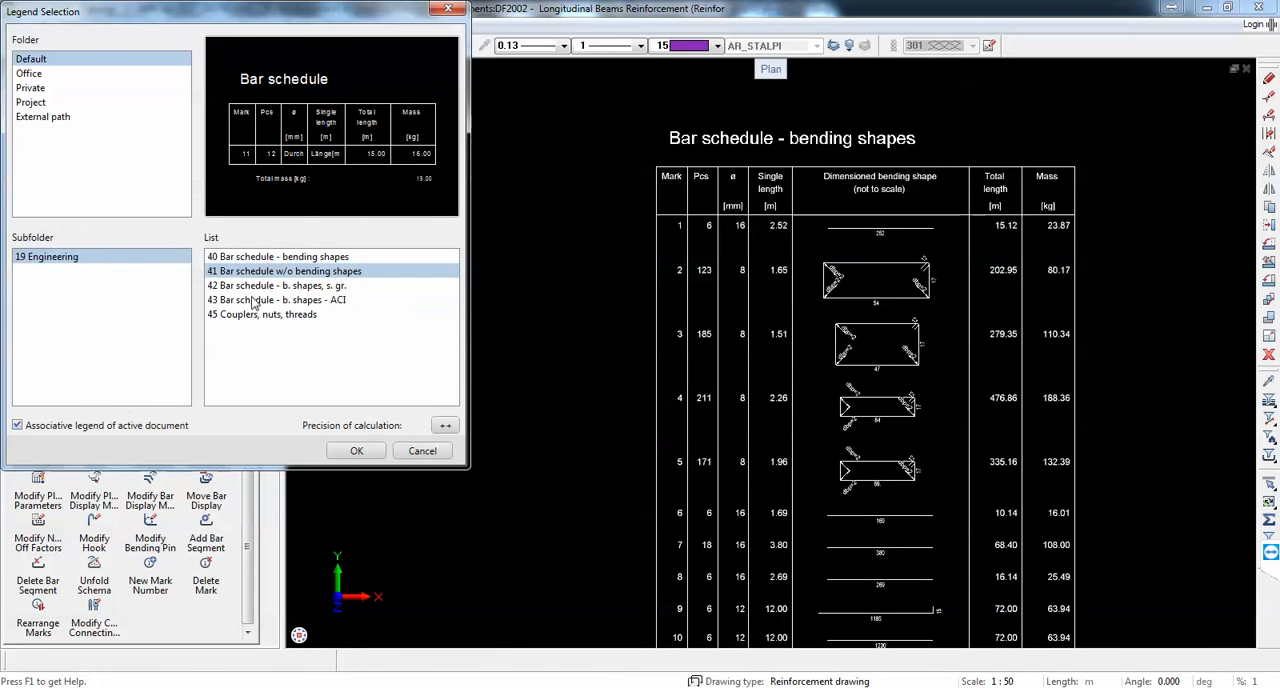
pyautogui.click(254, 301)
pyautogui.click(355, 451)
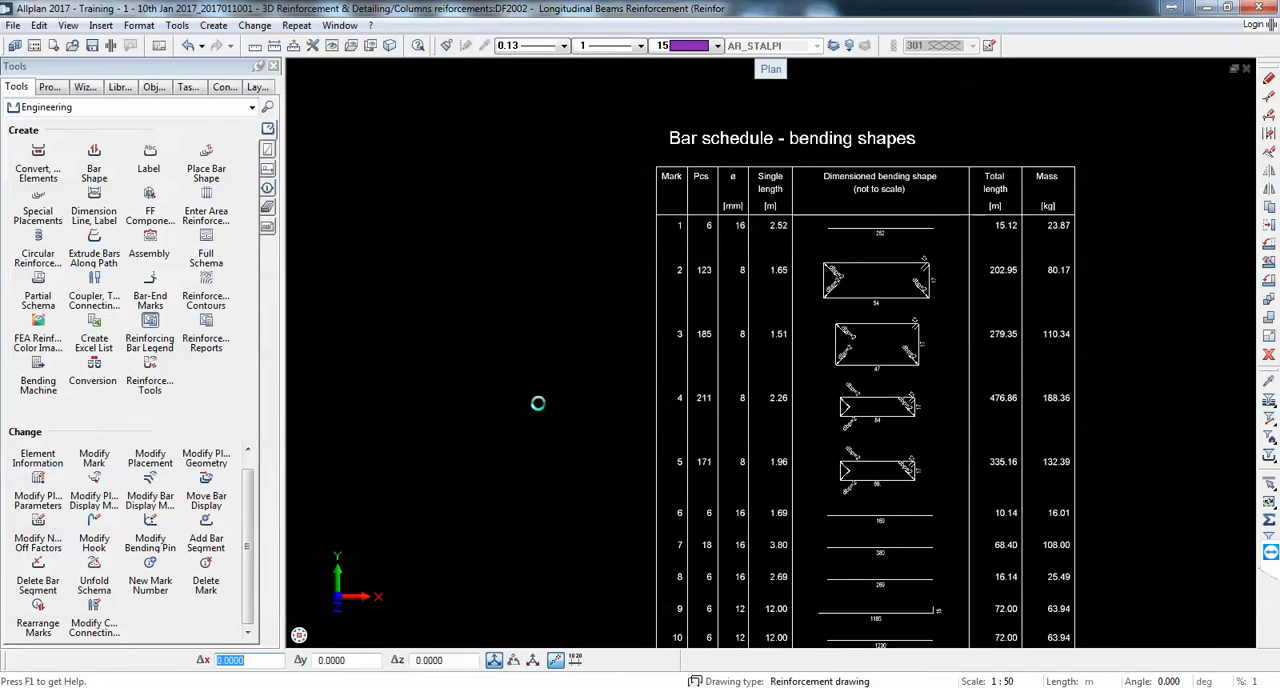
pyautogui.scroll(-4, 710, 450)
pyautogui.click(689, 541)
# Step: Examine the ACI list of reinforcement, from its bar shapes and lengths down to its last rows
pyautogui.scroll(10, 671, 352)
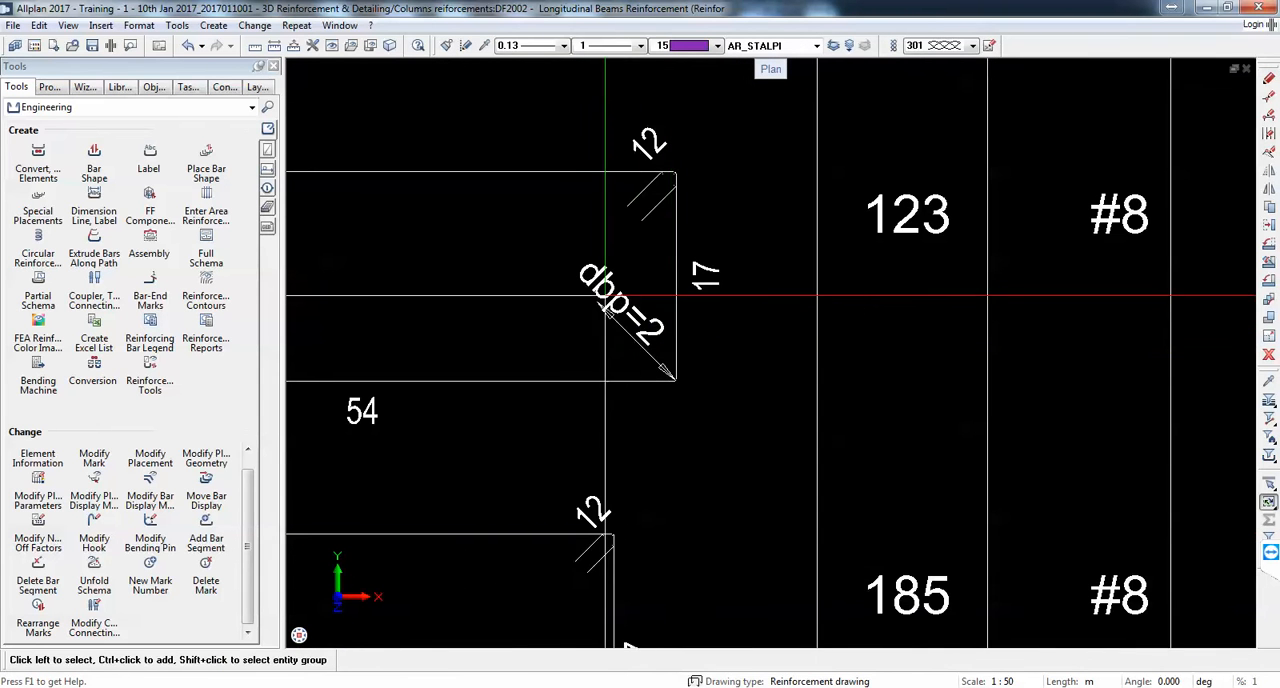
pyautogui.scroll(-5, 766, 346)
pyautogui.scroll(-3, 584, 202)
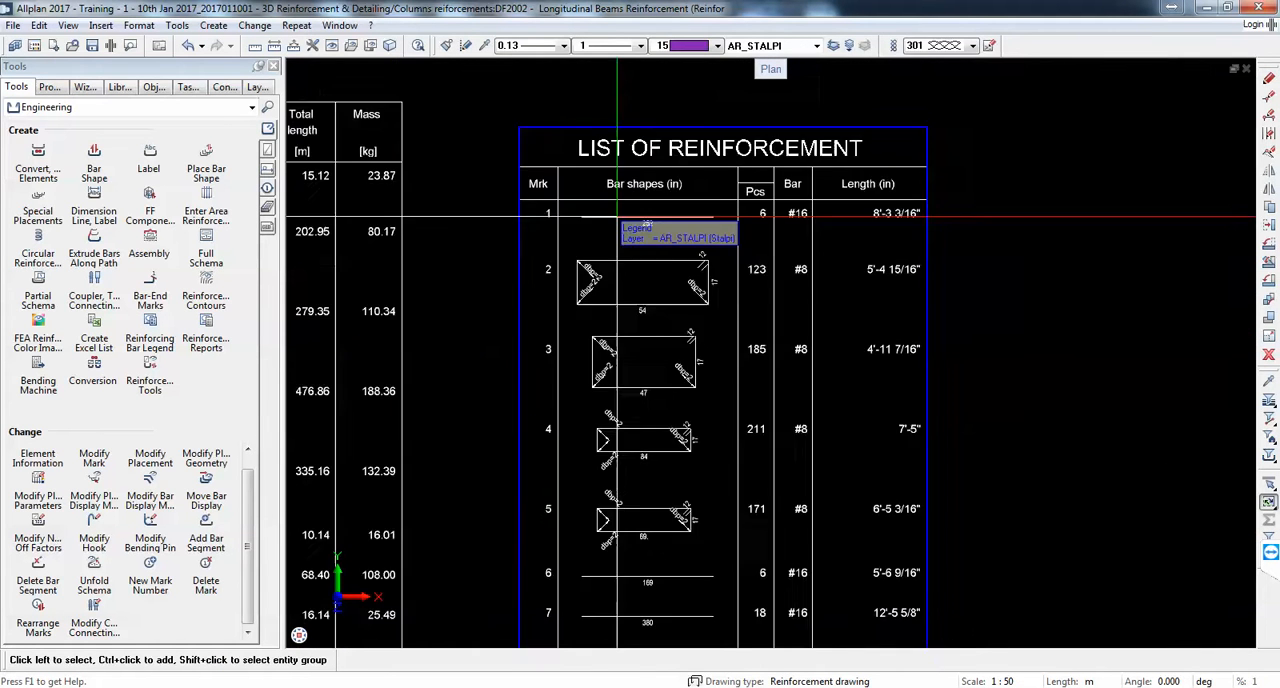
pyautogui.scroll(3, 756, 247)
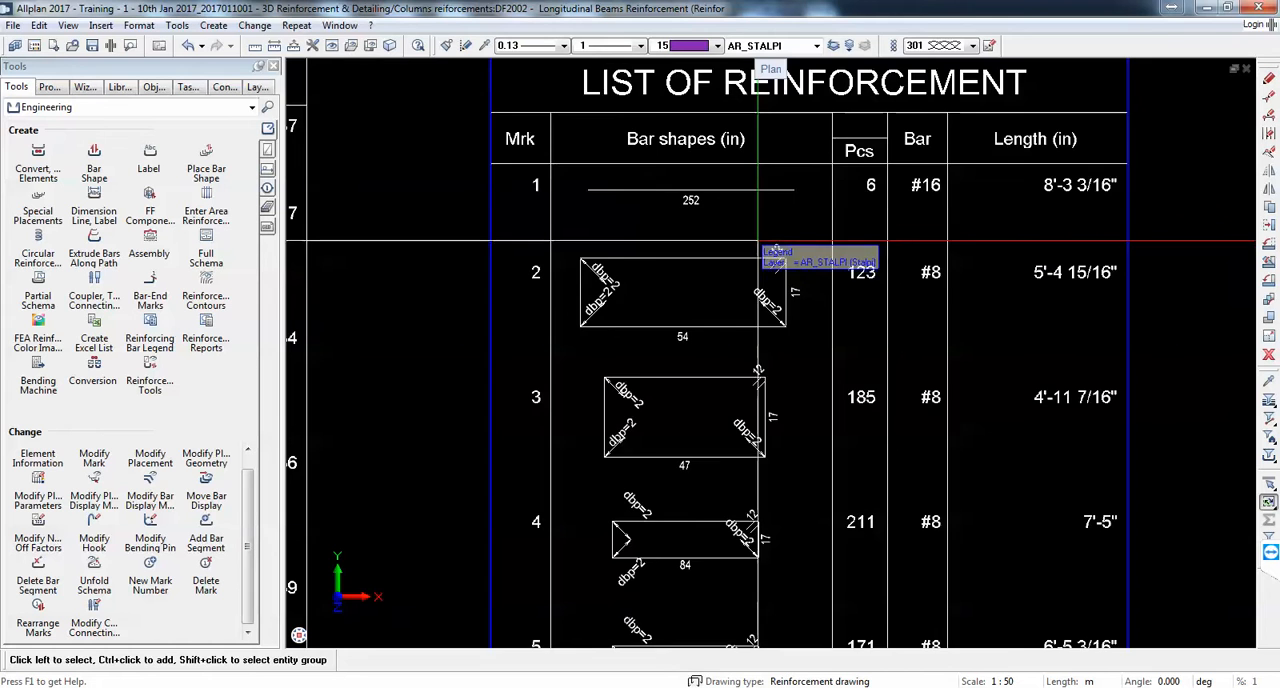
pyautogui.scroll(-1, 795, 231)
pyautogui.moveTo(888, 532); pyautogui.dragTo(876, 300, button='middle')
pyautogui.scroll(-4, 876, 300)
pyautogui.moveTo(836, 592); pyautogui.dragTo(820, 320, button='middle')
pyautogui.moveTo(824, 413); pyautogui.dragTo(839, 409, button='middle')
pyautogui.scroll(-1, 839, 409)
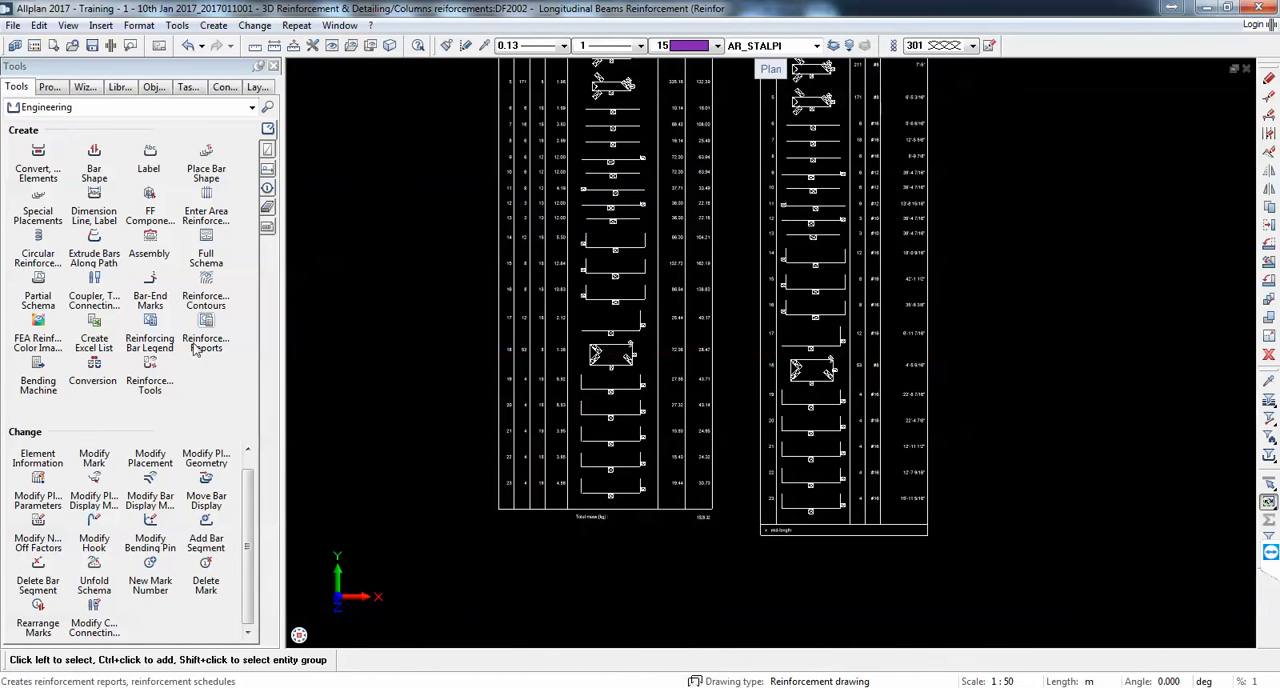
# Step: Place the "42 Bar schedule - b. shapes, s. gr." legend beside the ACI schedule
pyautogui.click(155, 326)
pyautogui.click(323, 287)
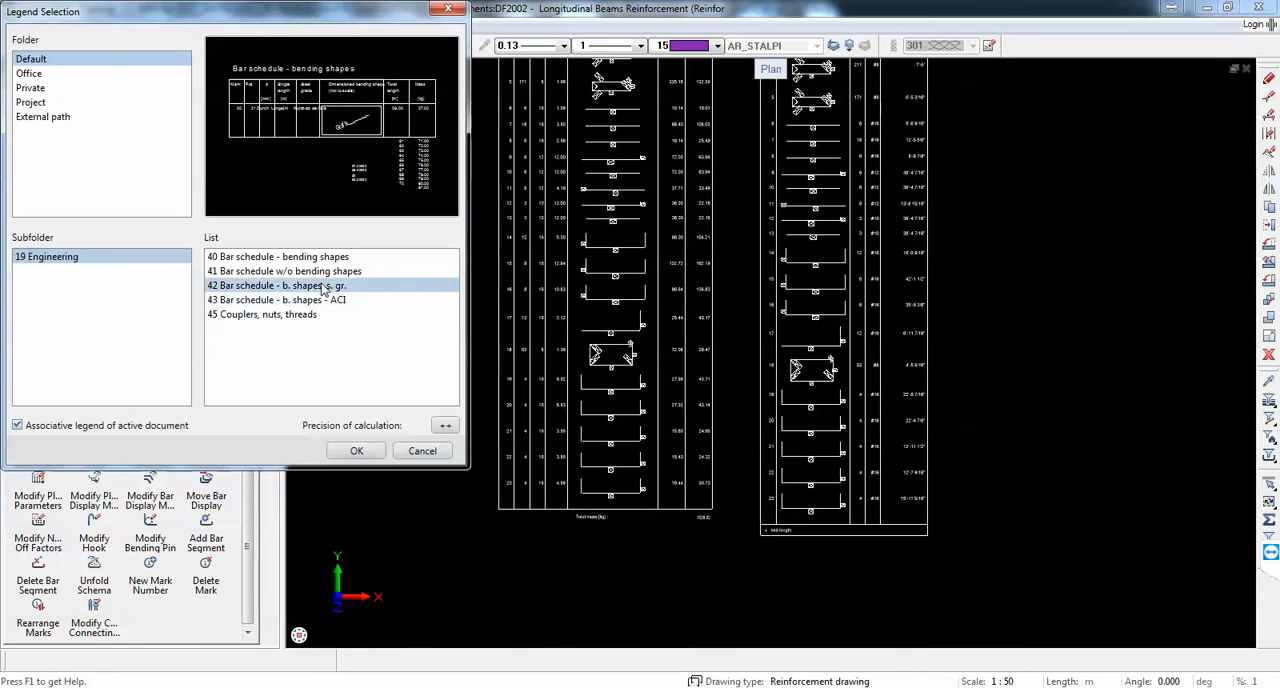
pyautogui.click(355, 450)
pyautogui.scroll(-3, 806, 434)
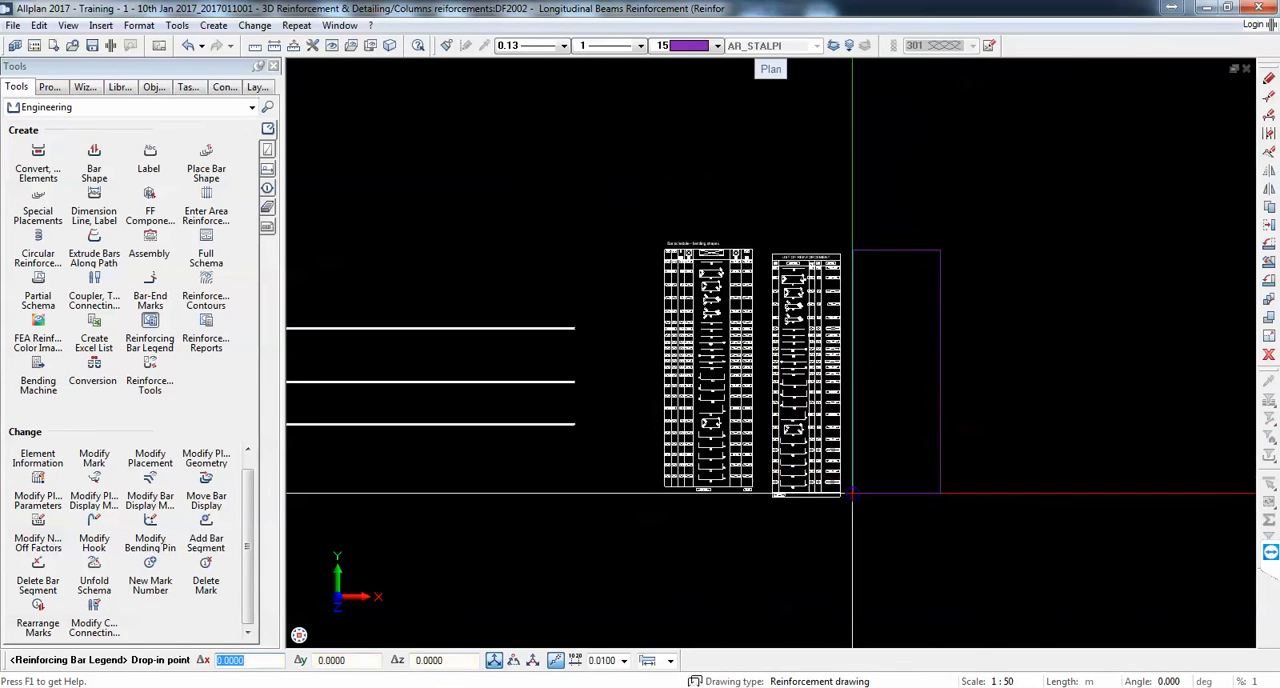
pyautogui.click(945, 490)
pyautogui.scroll(6, 926, 300)
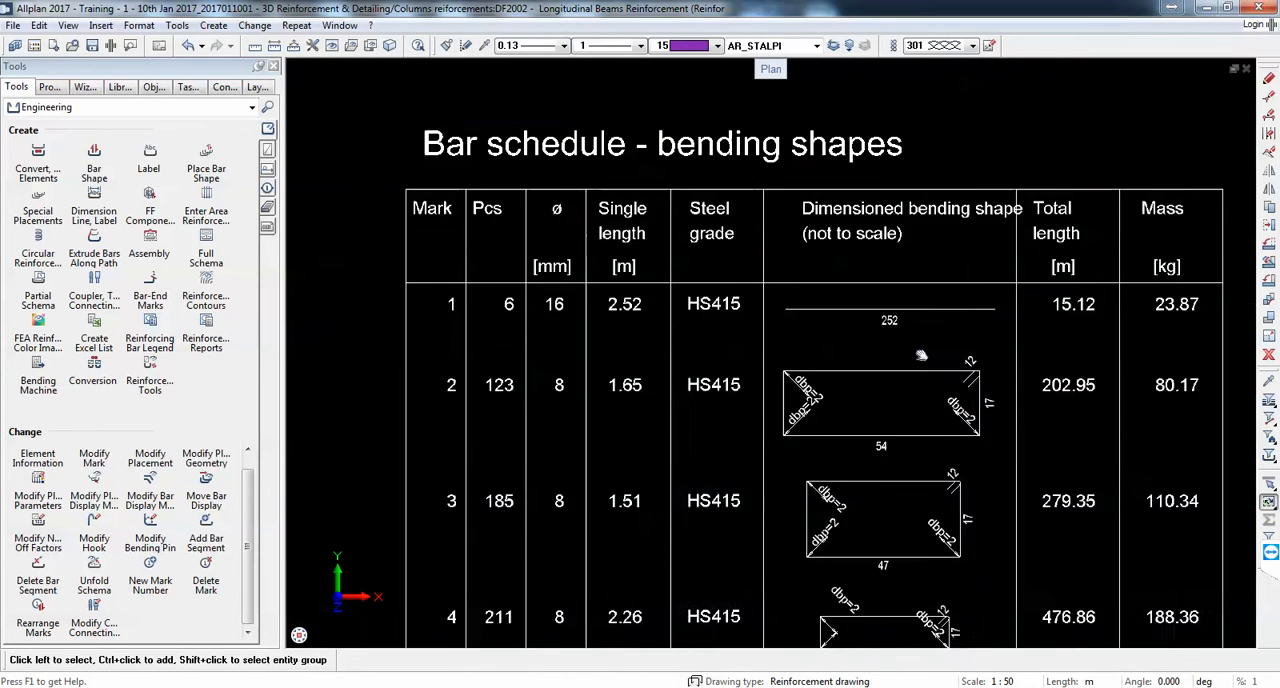
pyautogui.scroll(-5, 906, 310)
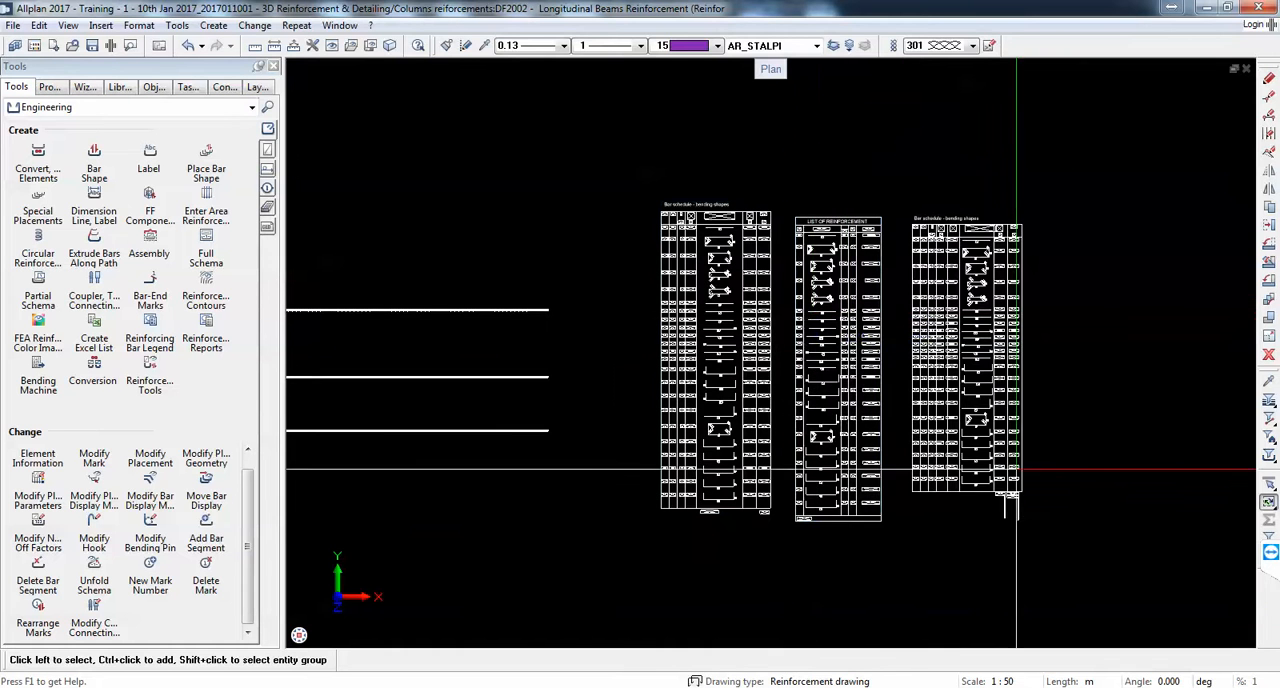
# Step: Delete the ACI and steel-grade bar schedules, keeping only the original bending shapes schedule
pyautogui.moveTo(1095, 550); pyautogui.dragTo(817, 341)
pyautogui.press('Delete')
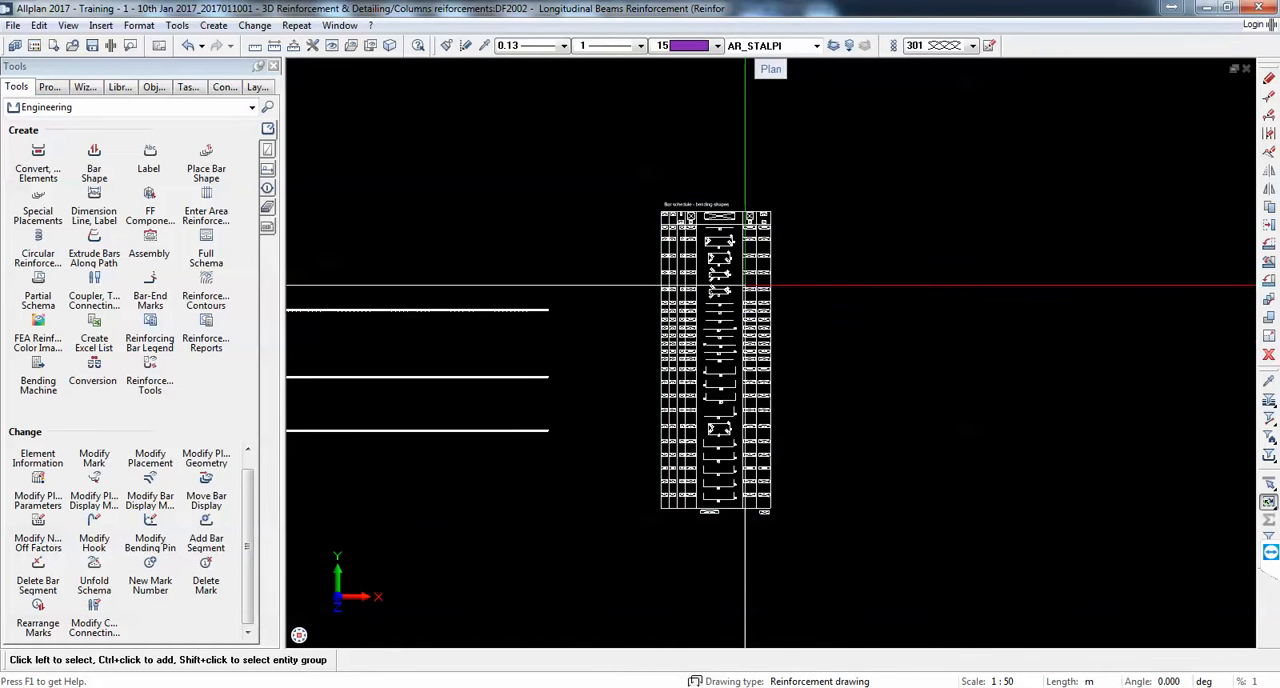
# Step: Inspect the last rows of the bar schedule and the commands available for the legend
pyautogui.scroll(2, 744, 285)
pyautogui.scroll(6, 766, 440)
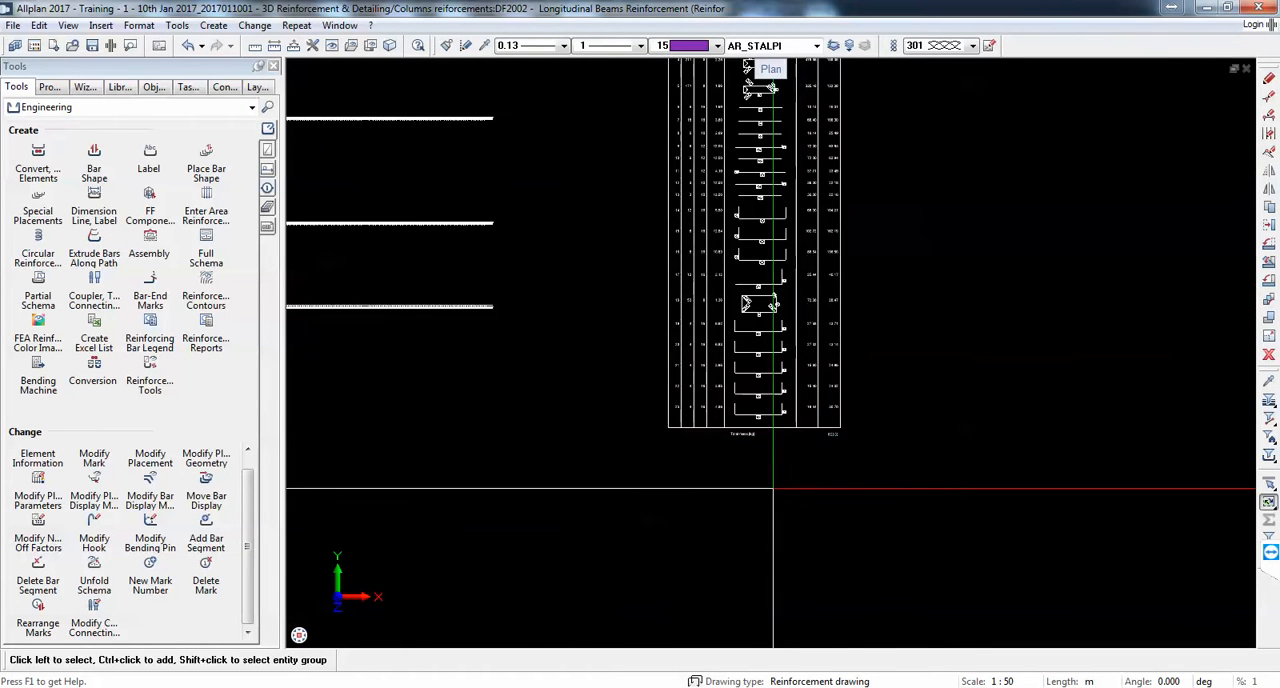
pyautogui.scroll(-2, 812, 360)
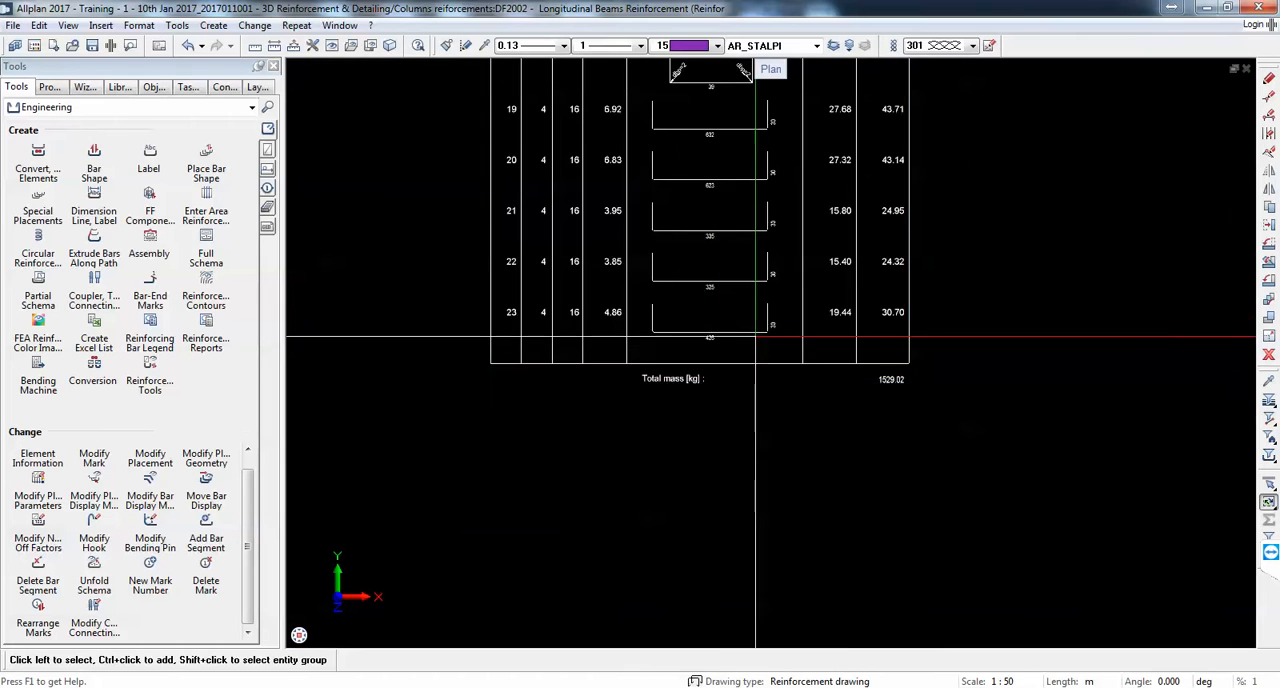
pyautogui.click(741, 309)
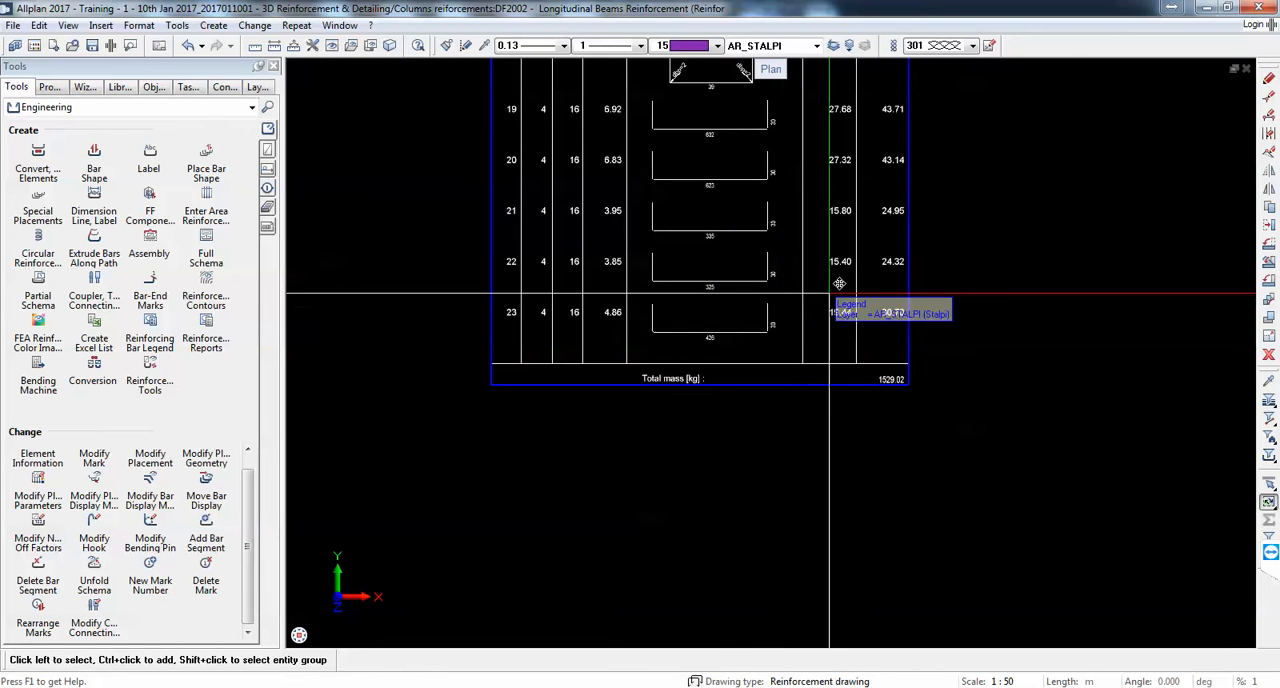
pyautogui.rightClick(829, 295)
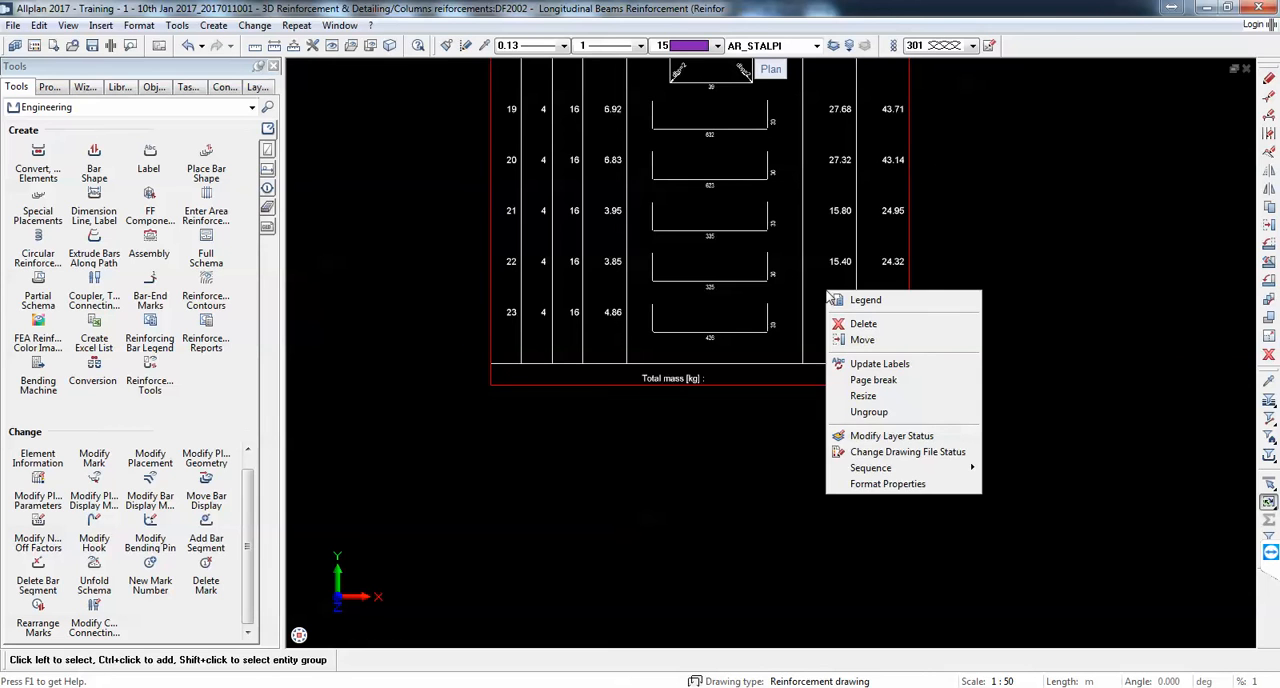
pyautogui.click(959, 227)
pyautogui.scroll(-2, 959, 227)
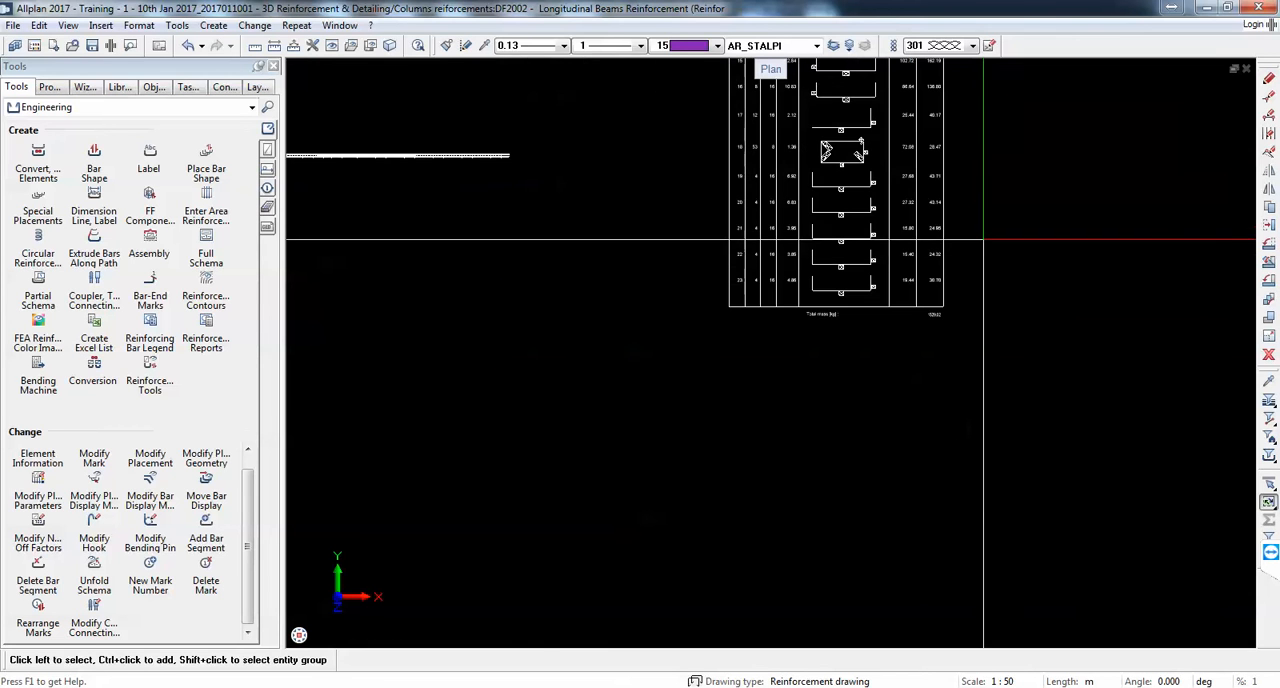
# Step: Review the whole bending shapes schedule down to its total mass row
pyautogui.moveTo(820, 197); pyautogui.dragTo(736, 408, button='middle')
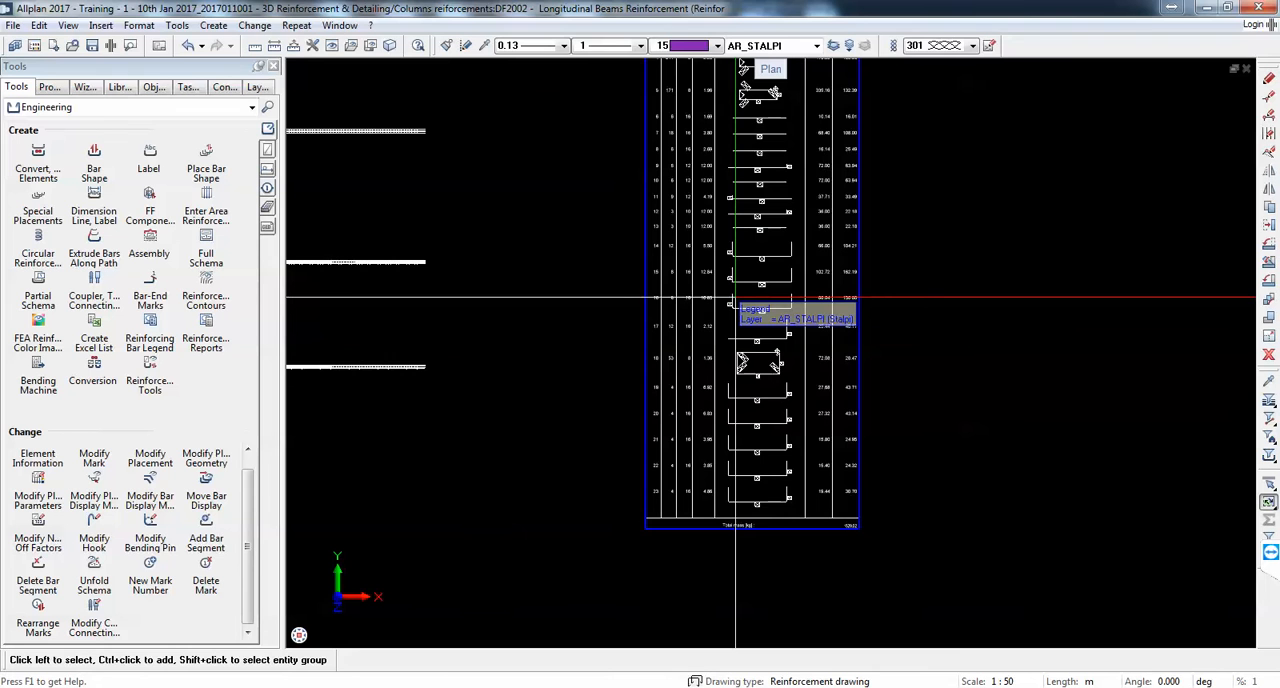
pyautogui.scroll(-3, 775, 212)
pyautogui.moveTo(774, 214); pyautogui.dragTo(787, 339, button='middle')
pyautogui.scroll(1, 788, 206)
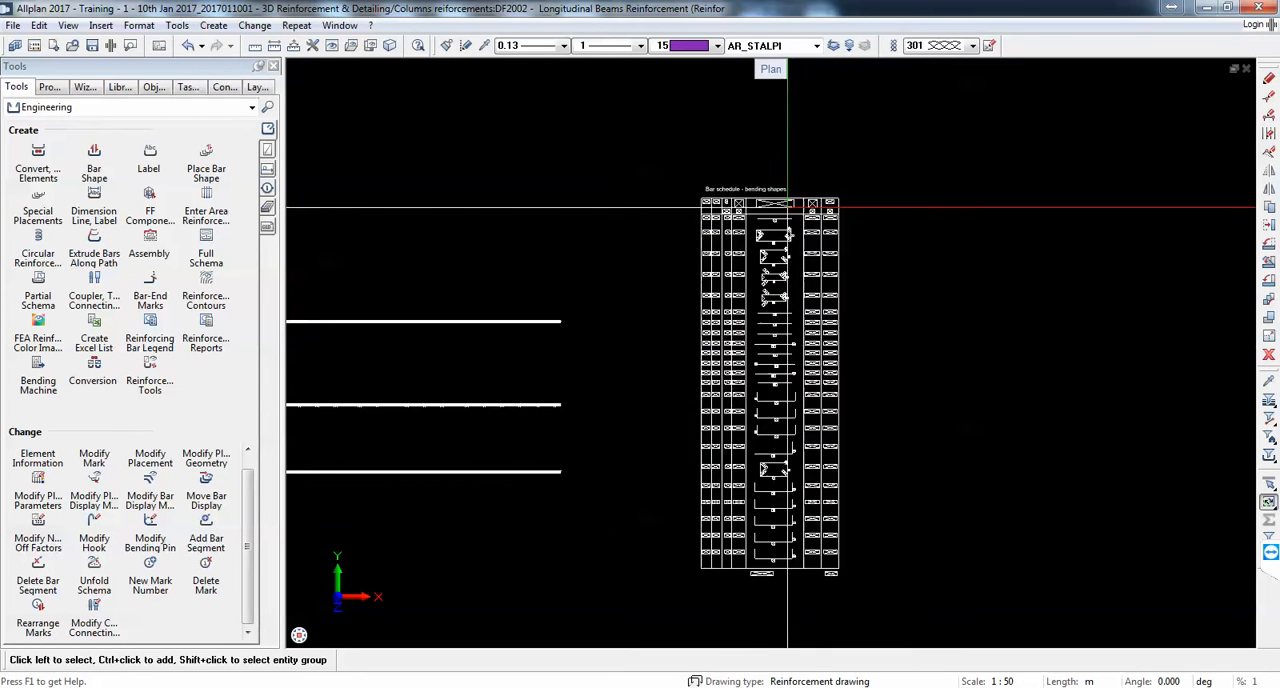
pyautogui.scroll(1, 769, 283)
pyautogui.scroll(-5, 781, 279)
pyautogui.scroll(4, 760, 365)
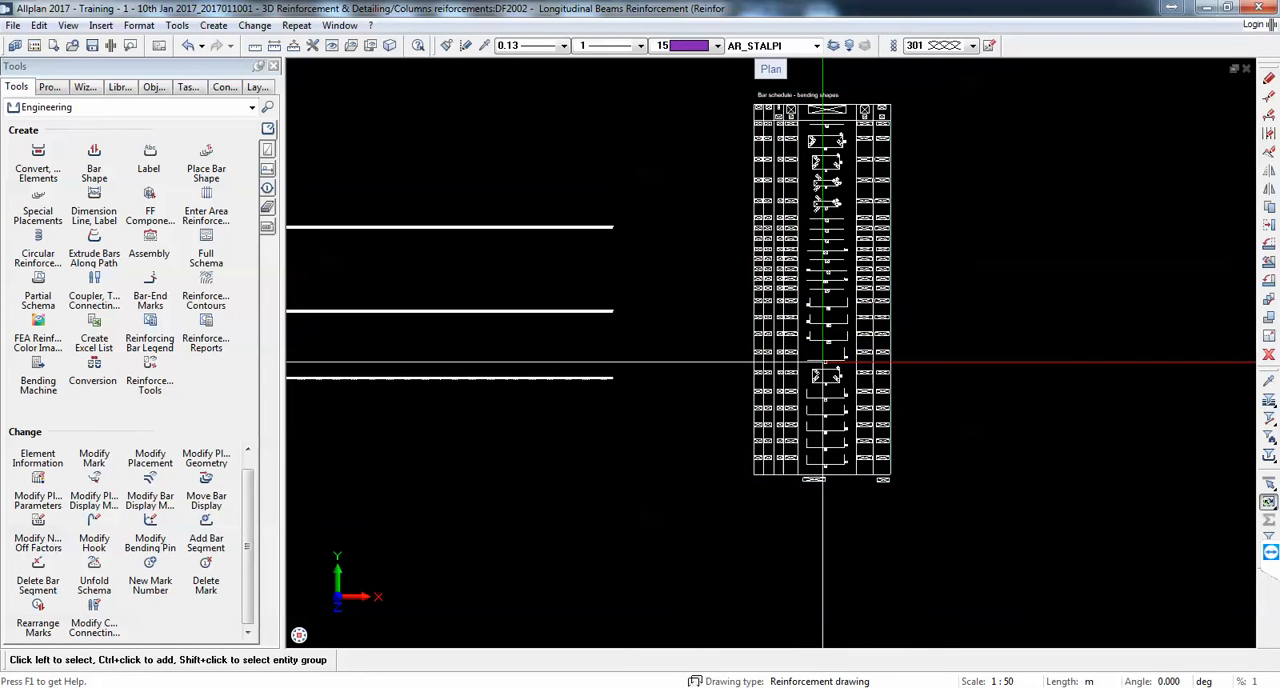
pyautogui.scroll(3, 808, 497)
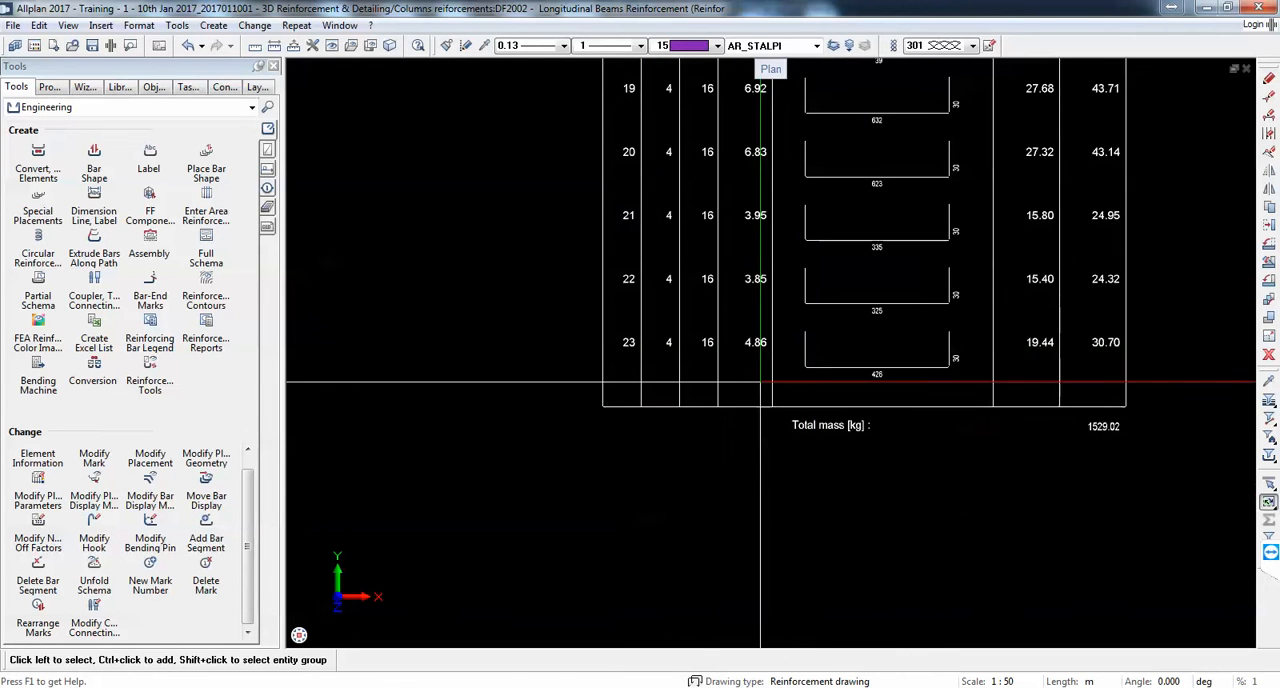
# Step: Display drawing file 2000 3D Reinforcement in the background together with the longitudinal beams reinforcement file
pyautogui.scroll(-2, 716, 403)
pyautogui.scroll(-2, 716, 402)
pyautogui.moveTo(706, 142); pyautogui.dragTo(703, 265, button='middle')
pyautogui.click(34, 46)
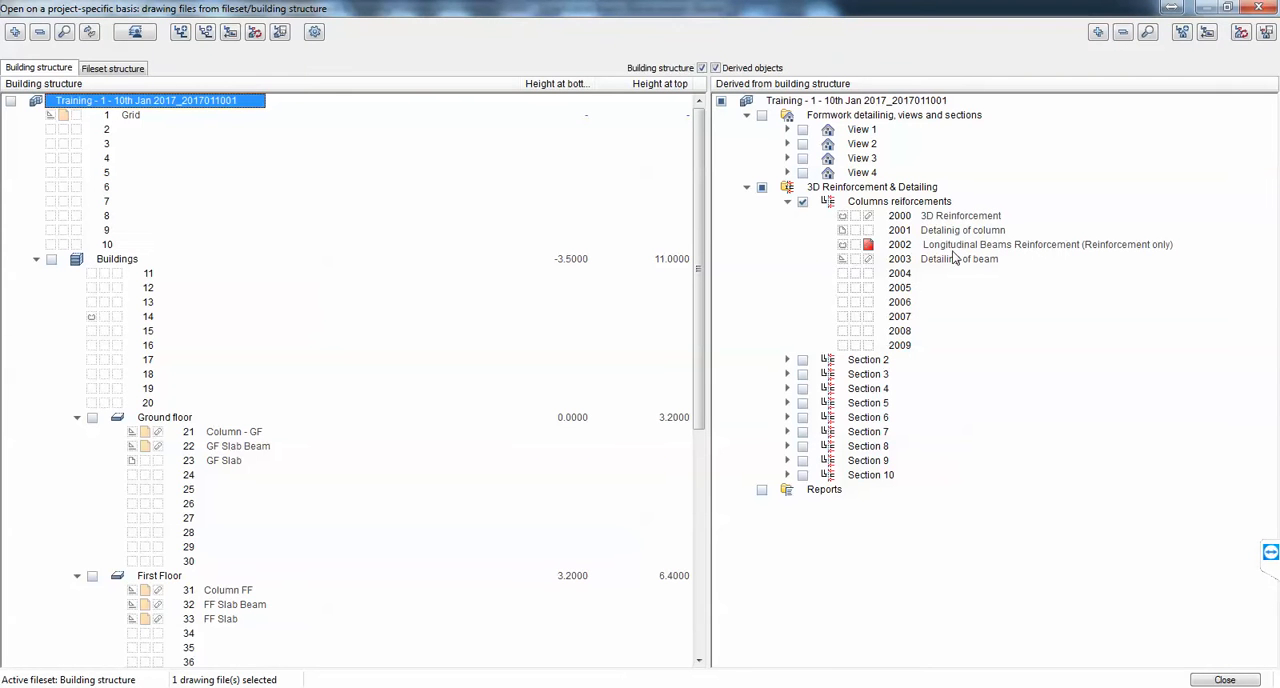
pyautogui.click(862, 219)
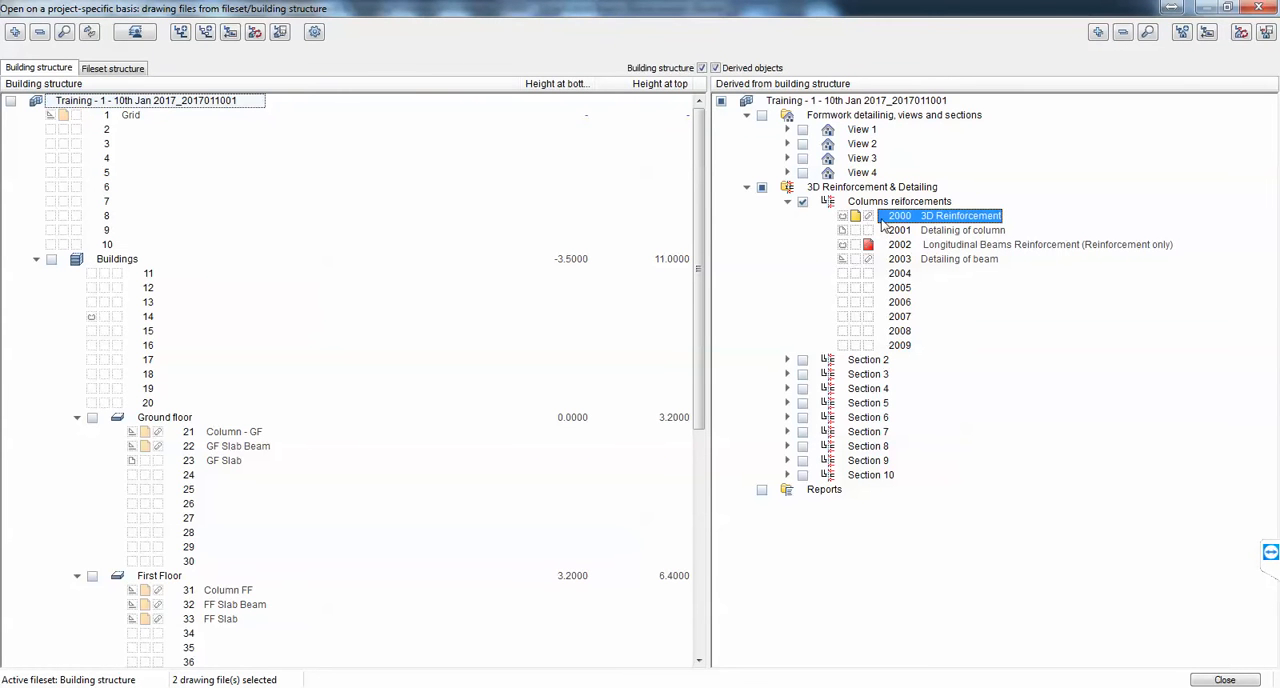
pyautogui.click(1224, 680)
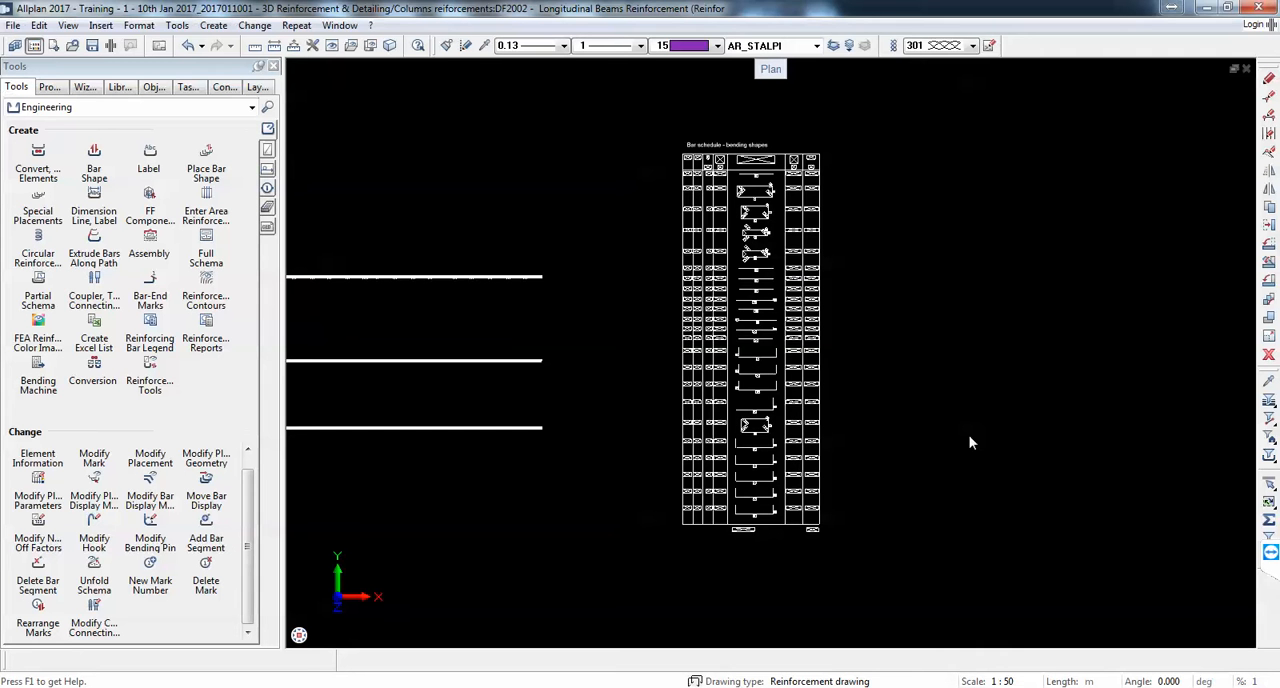
pyautogui.click(700, 399)
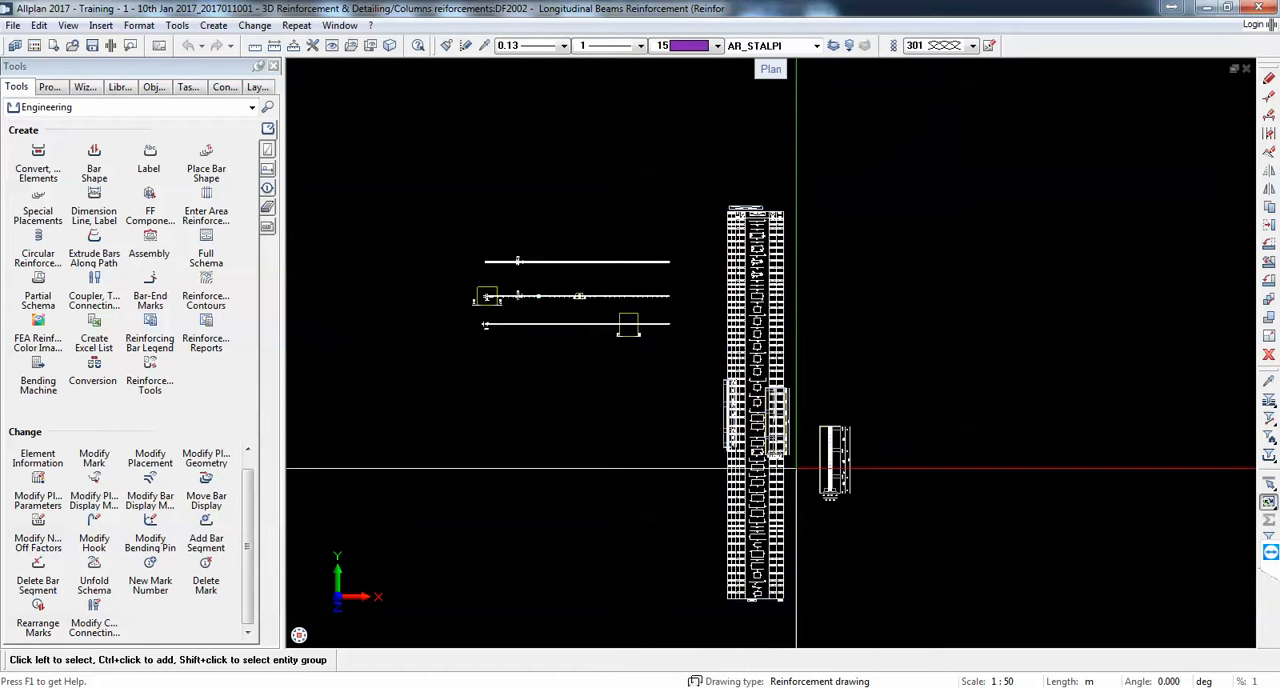
# Step: Examine how the bar schedule rows change with the 3D Reinforcement drawing file switched on, down to the total mass row
pyautogui.scroll(5, 762, 603)
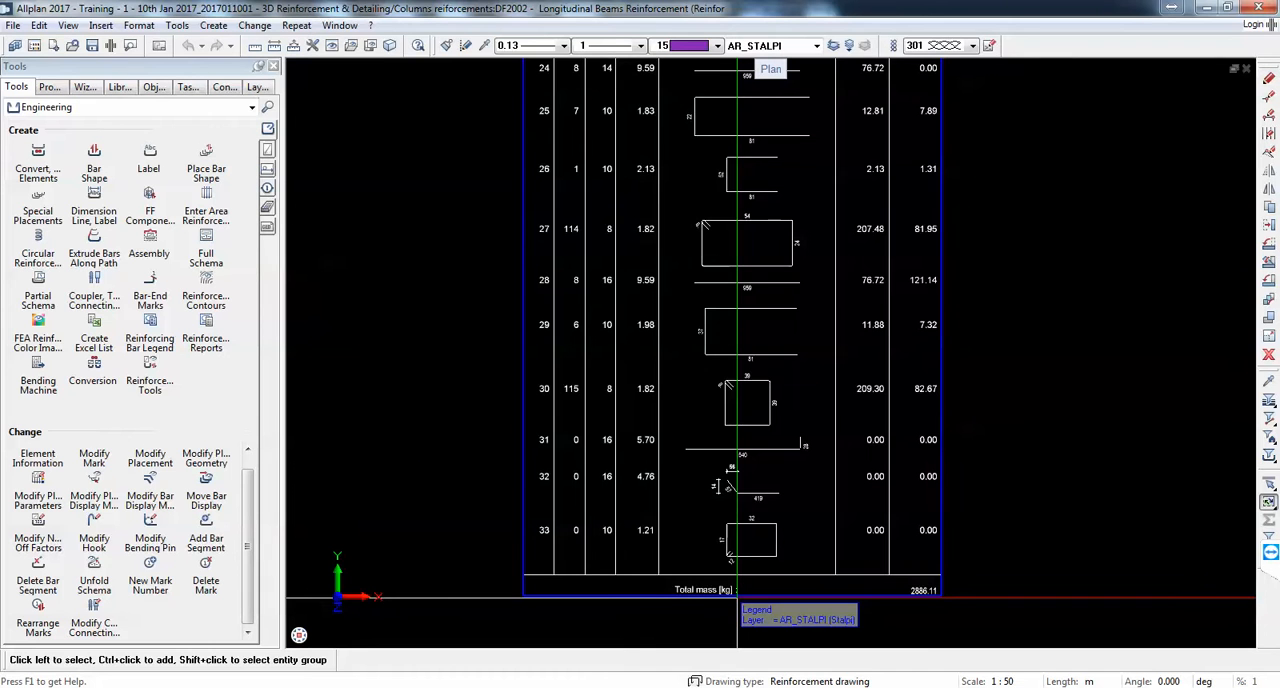
pyautogui.scroll(-5, 737, 598)
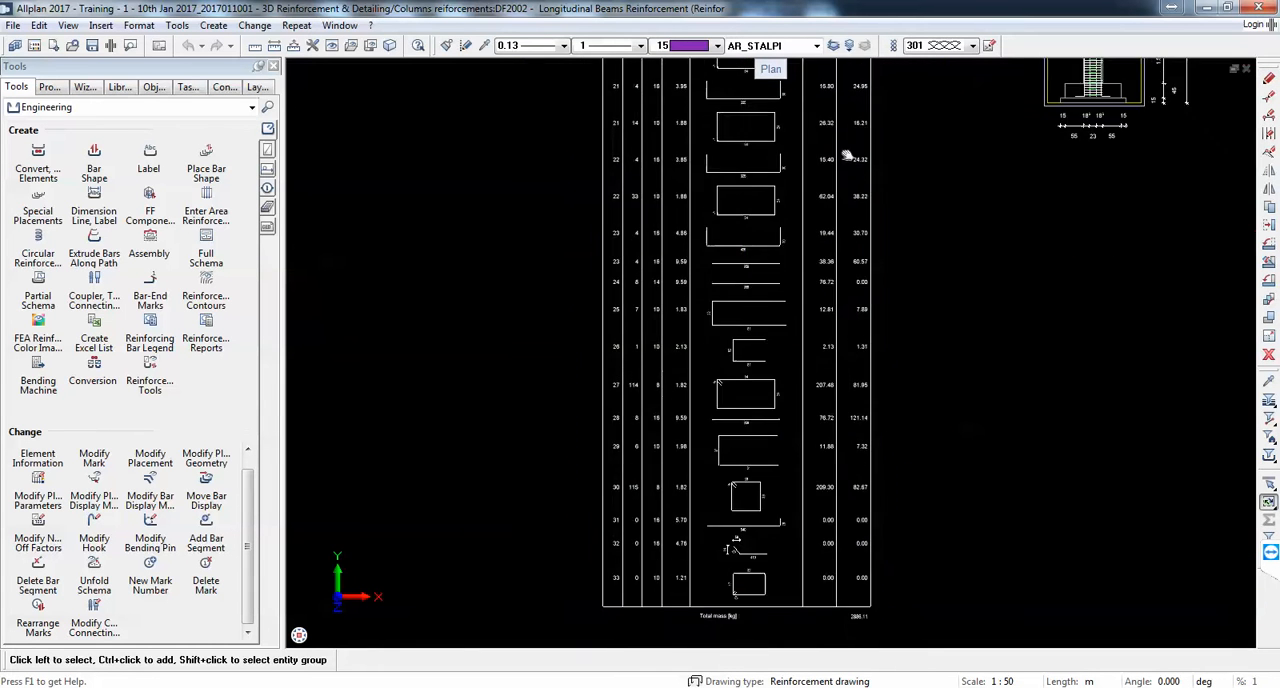
pyautogui.moveTo(754, 228); pyautogui.dragTo(763, 254, button='middle')
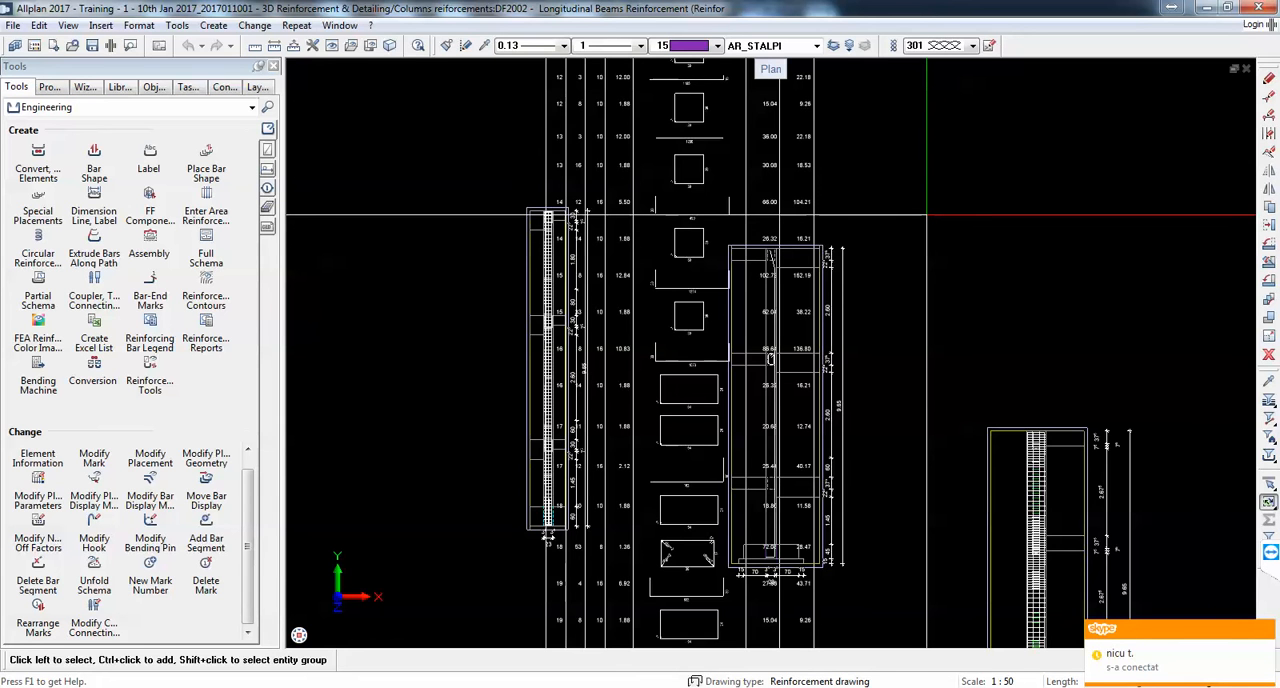
pyautogui.scroll(5, 610, 302)
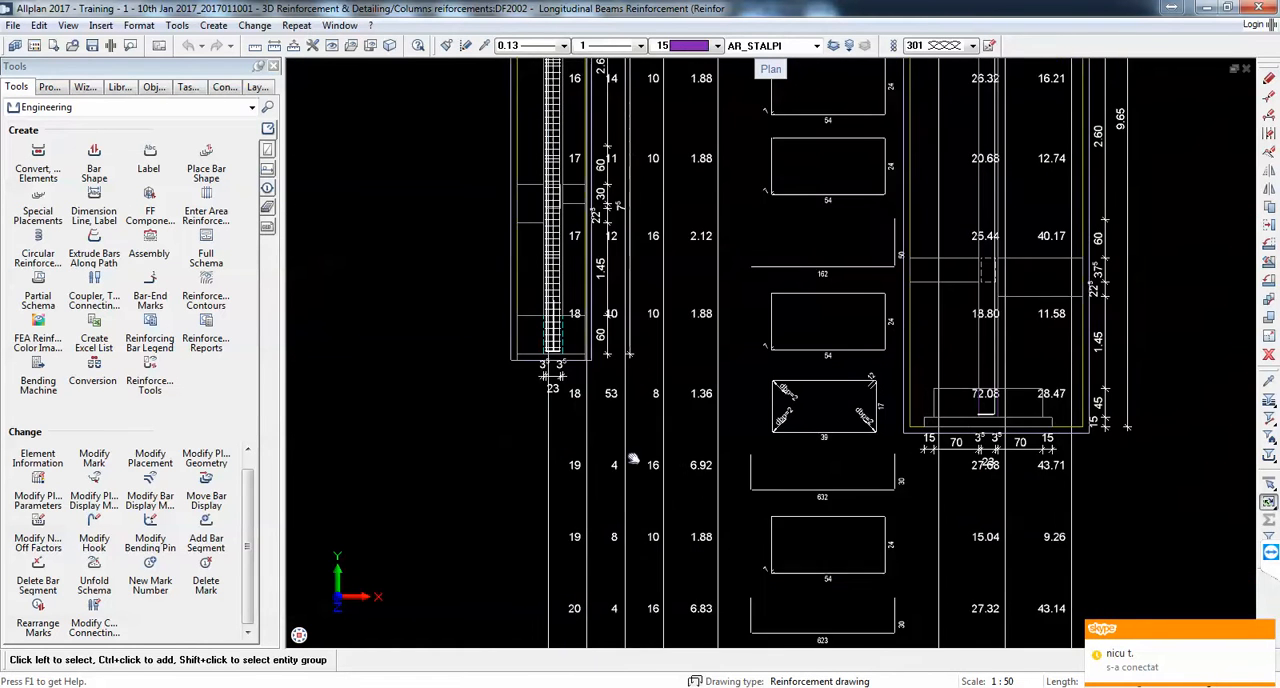
pyautogui.scroll(3, 610, 302)
pyautogui.scroll(-2, 590, 330)
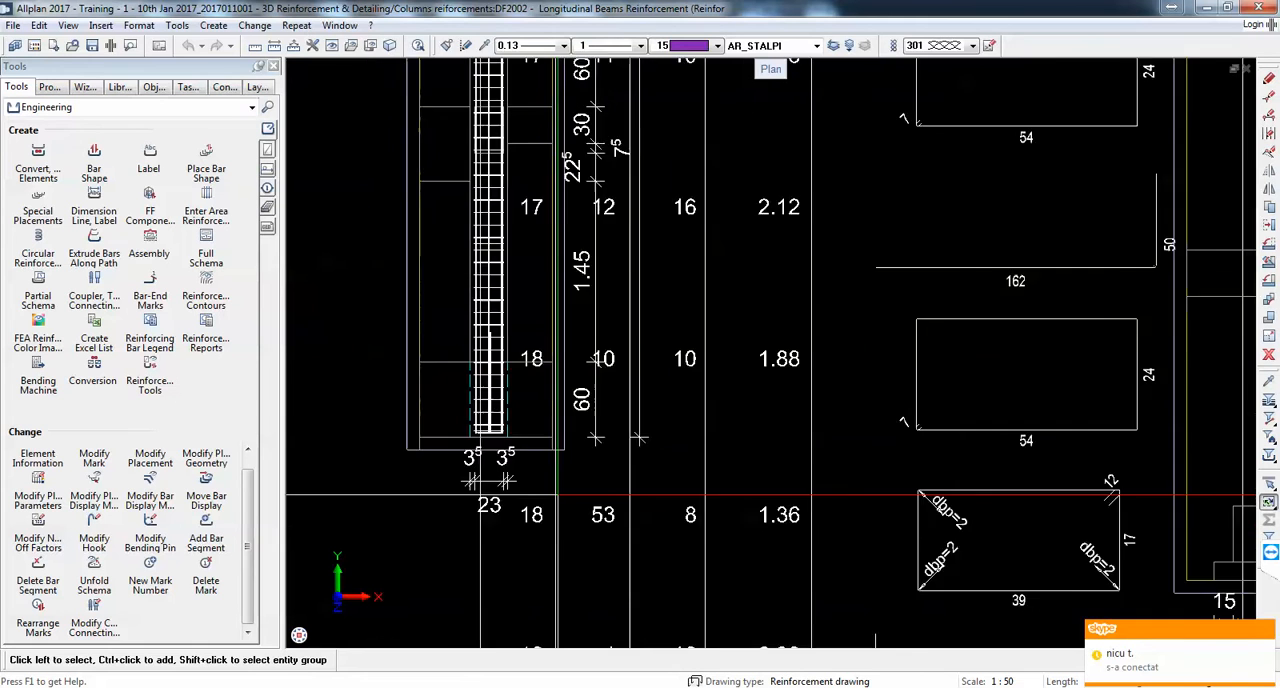
# Step: Switch off drawing file 2000 3D Reinforcement, keeping only 2002 Longitudinal Beams Reinforcement open
pyautogui.scroll(-5, 595, 276)
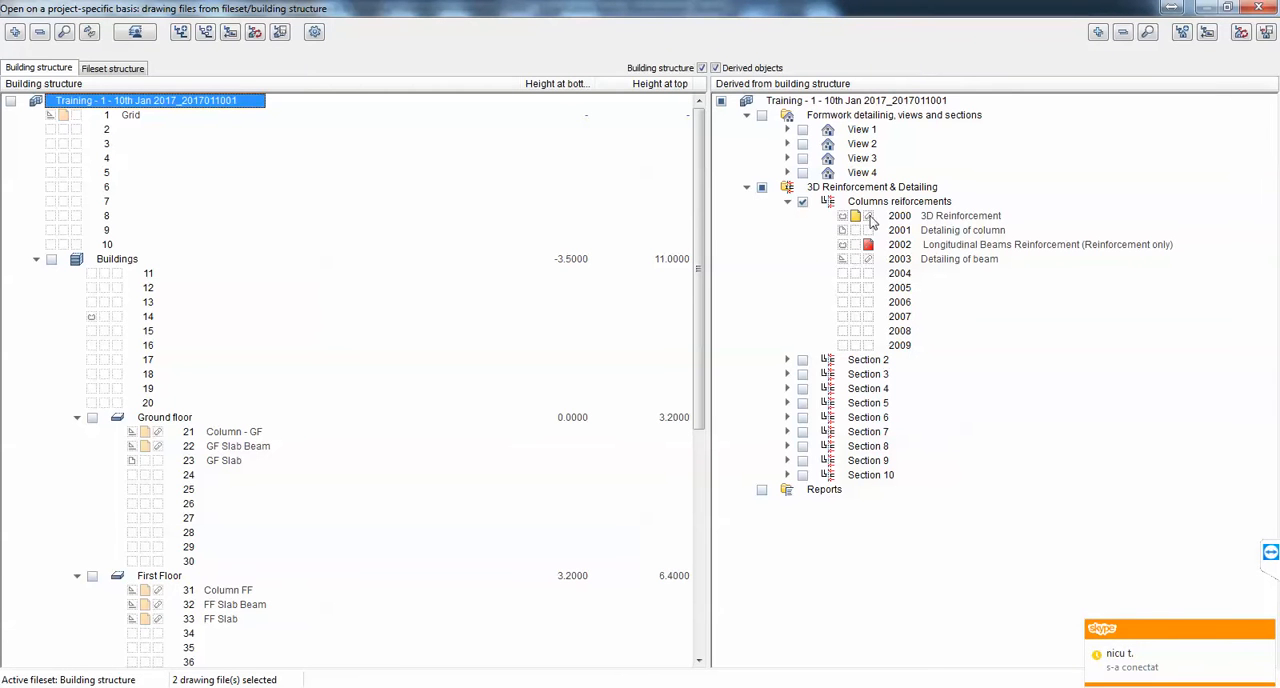
pyautogui.click(854, 216)
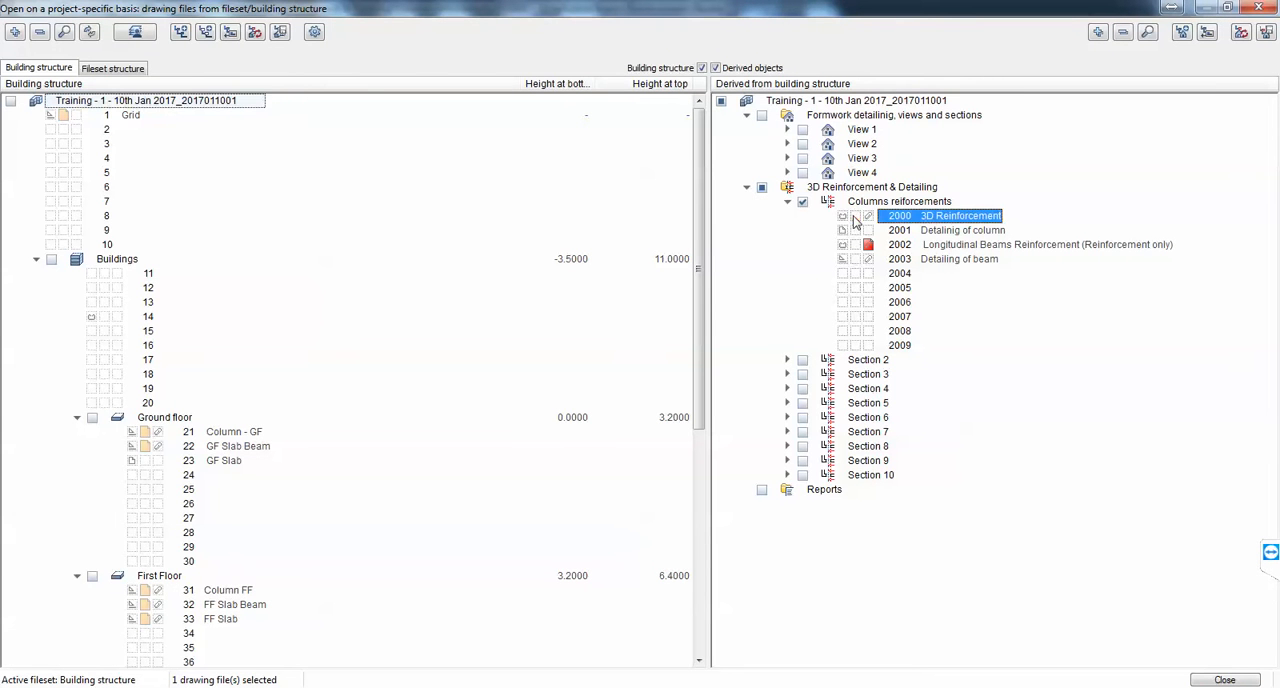
pyautogui.click(1222, 680)
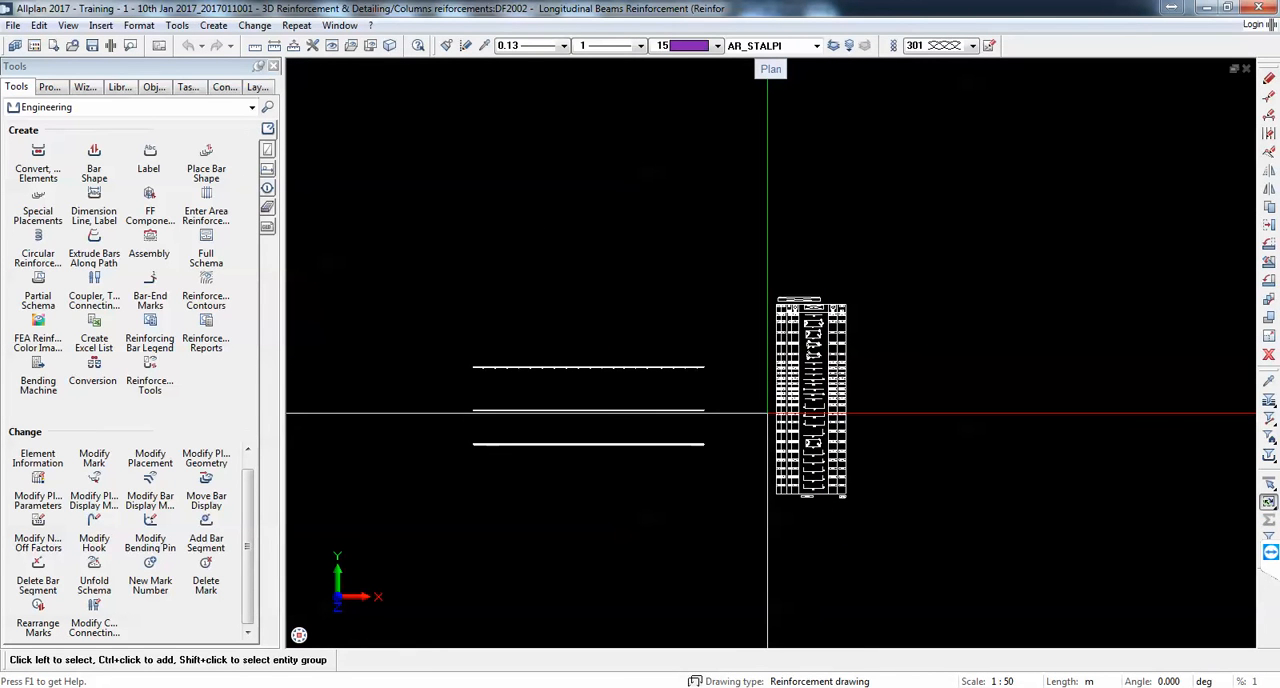
# Step: Minimize the reference drawing in DWG TrueView and look over the beams and bar schedule in Allplan
pyautogui.scroll(4, 654, 386)
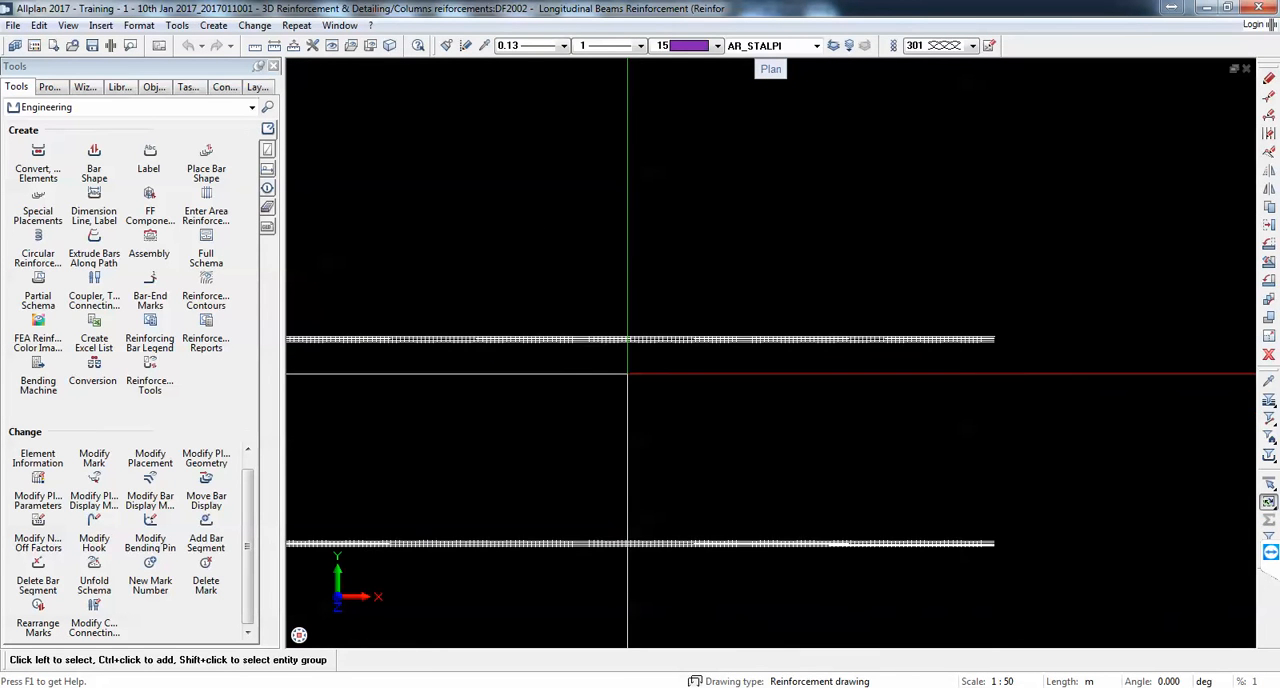
pyautogui.scroll(-3, 628, 374)
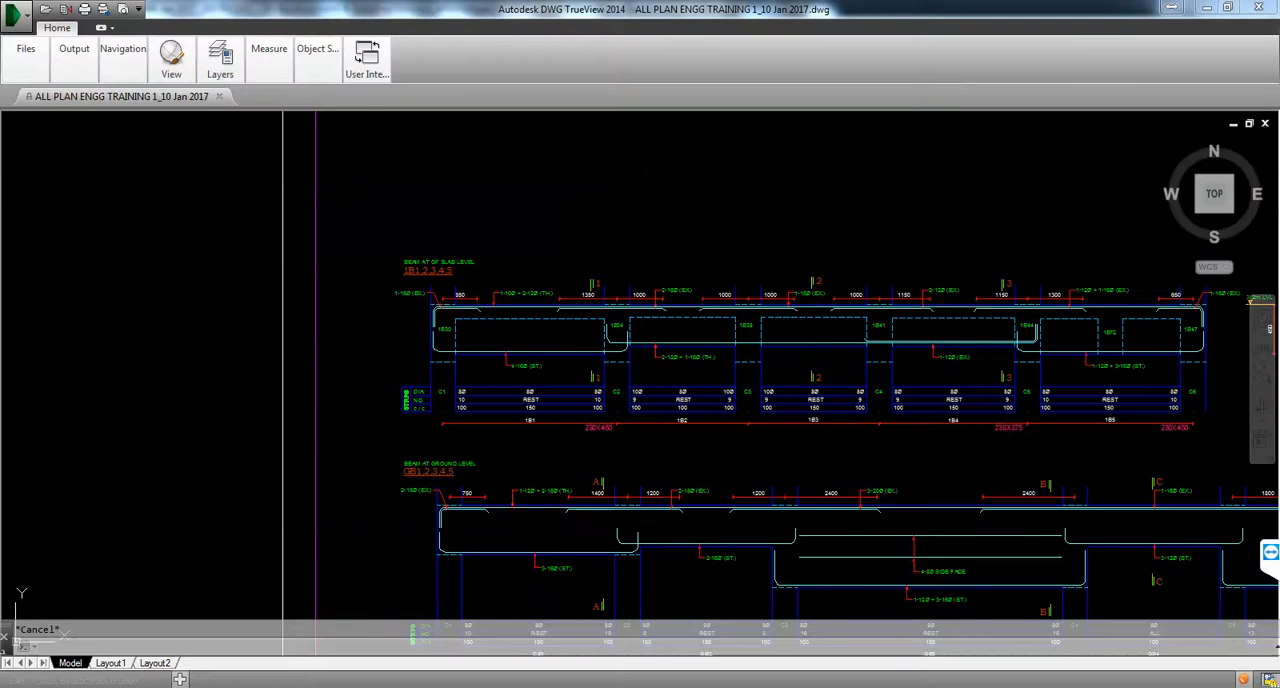
pyautogui.scroll(-5, 700, 273)
pyautogui.scroll(4, 812, 334)
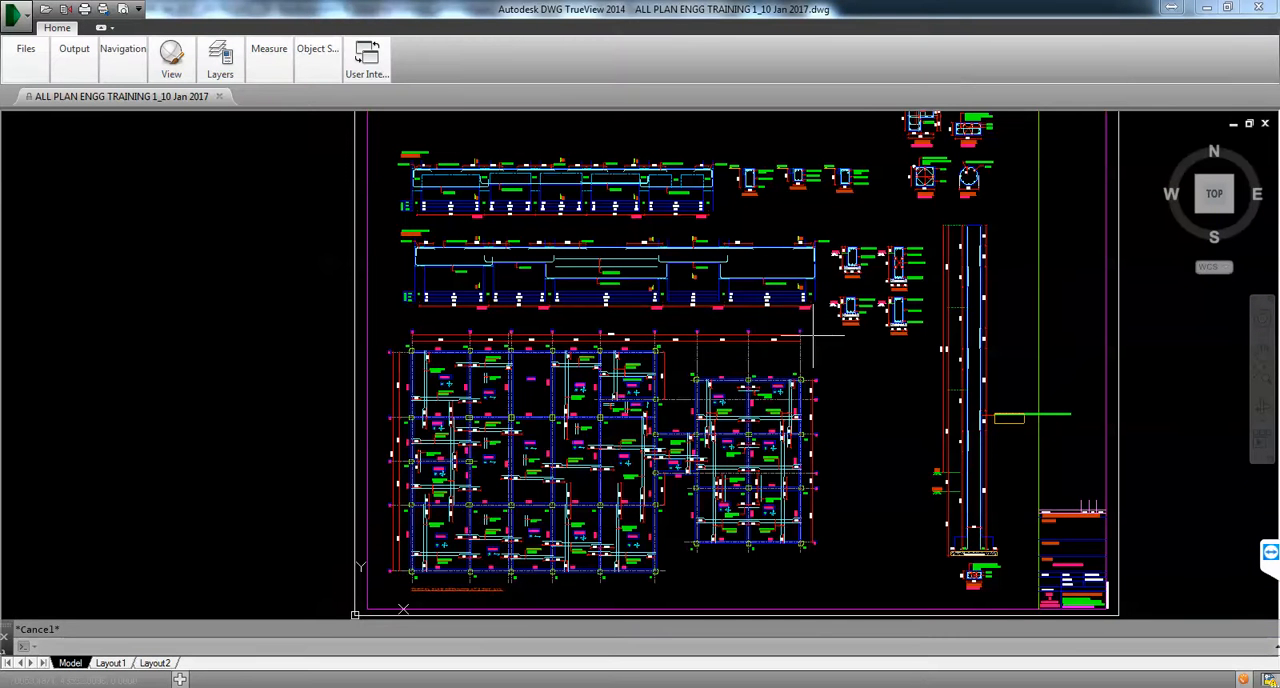
pyautogui.click(1205, 8)
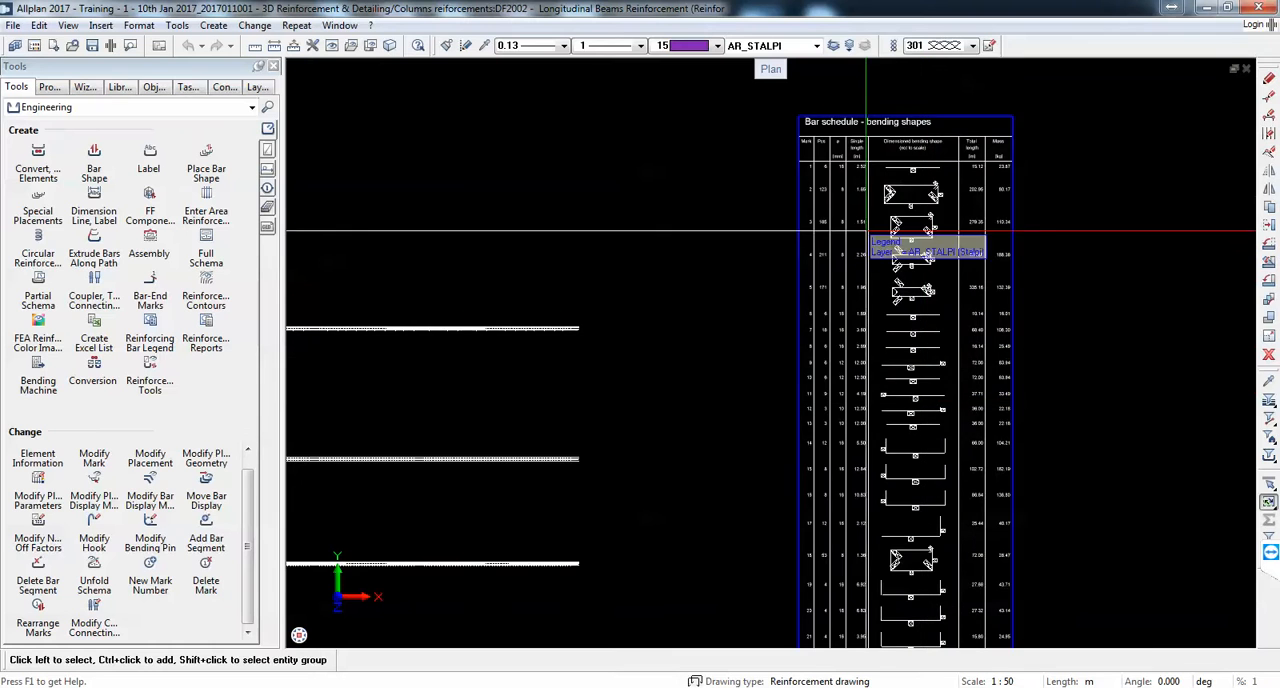
pyautogui.moveTo(764, 333); pyautogui.dragTo(813, 248, button='middle')
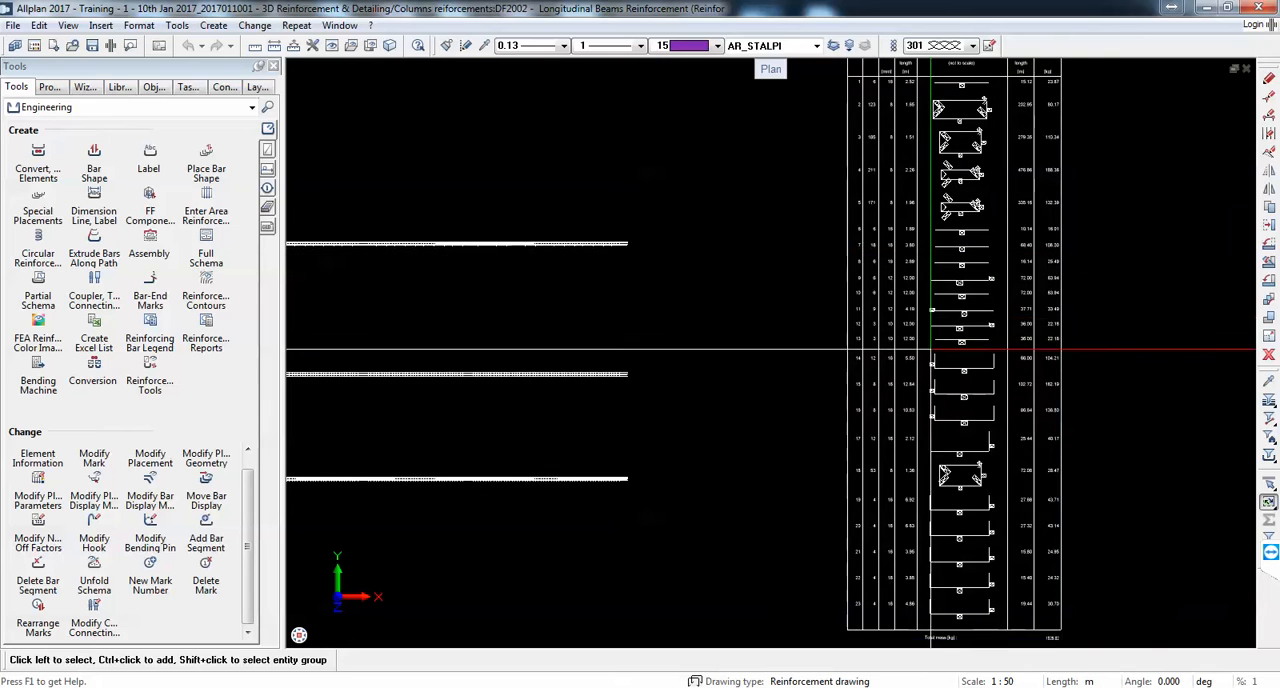
# Step: Name the empty drawing file 2004 "Transversal Beams" in the building structure
pyautogui.scroll(-2, 890, 370)
pyautogui.click(33, 45)
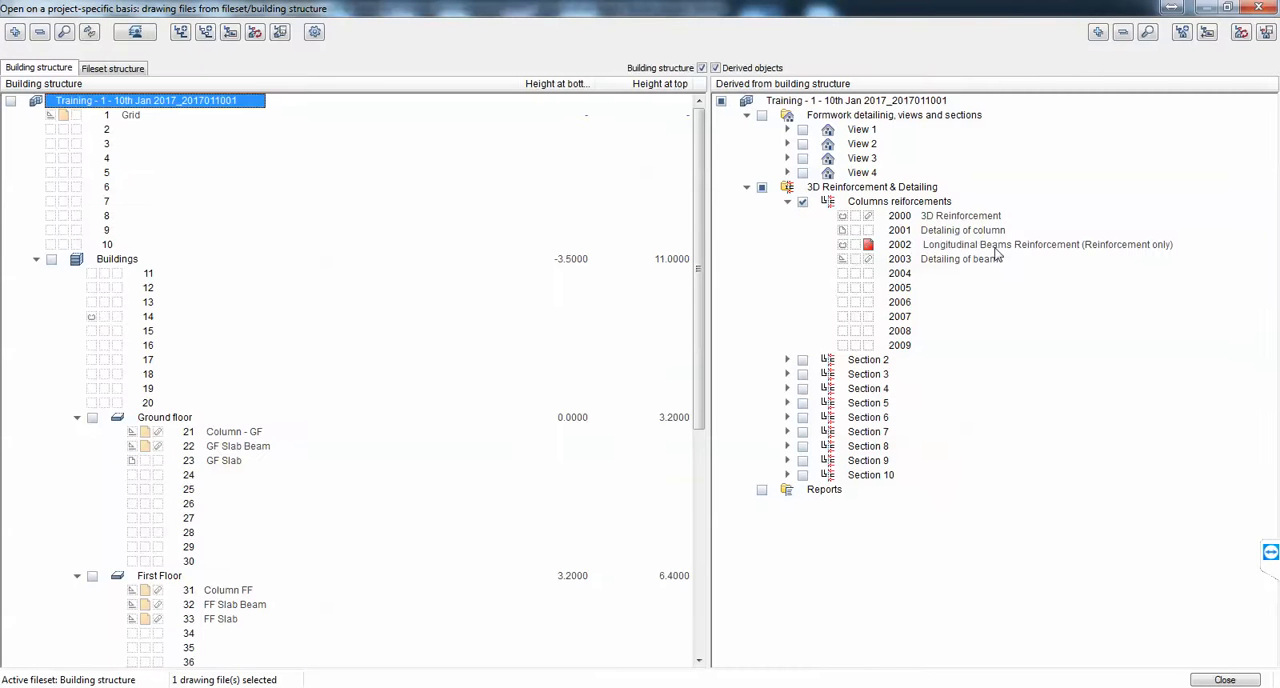
pyautogui.click(906, 280)
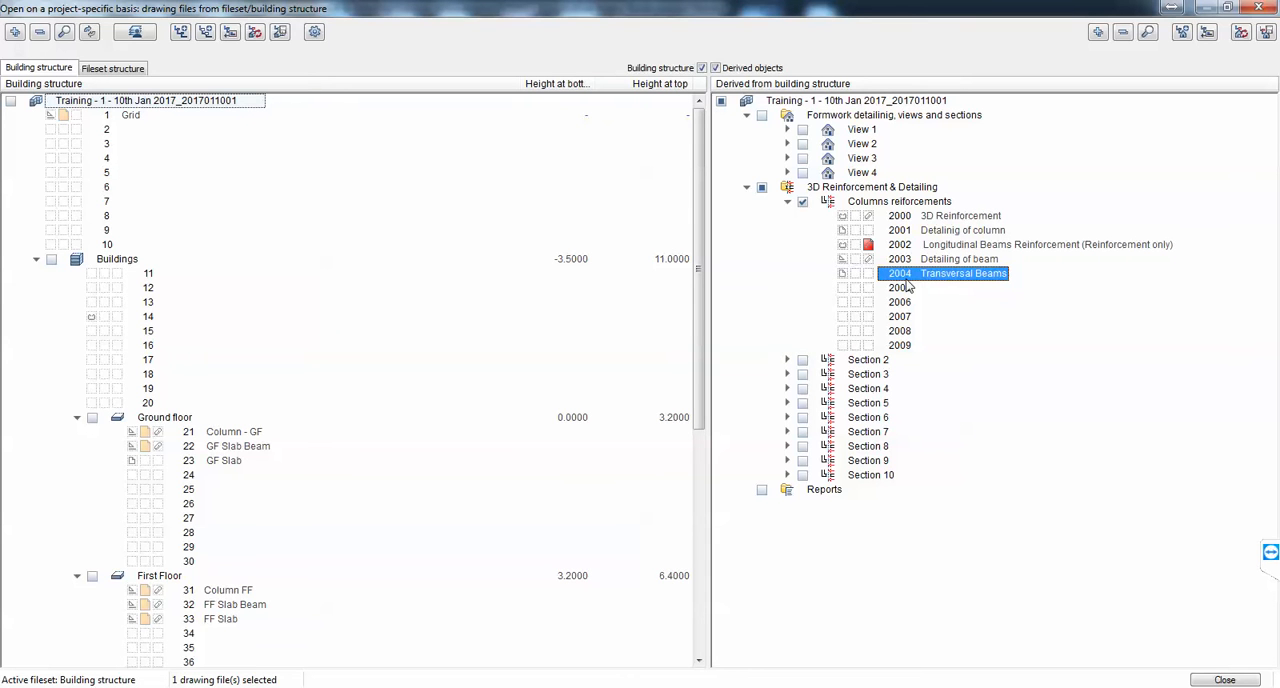
pyautogui.click(1215, 681)
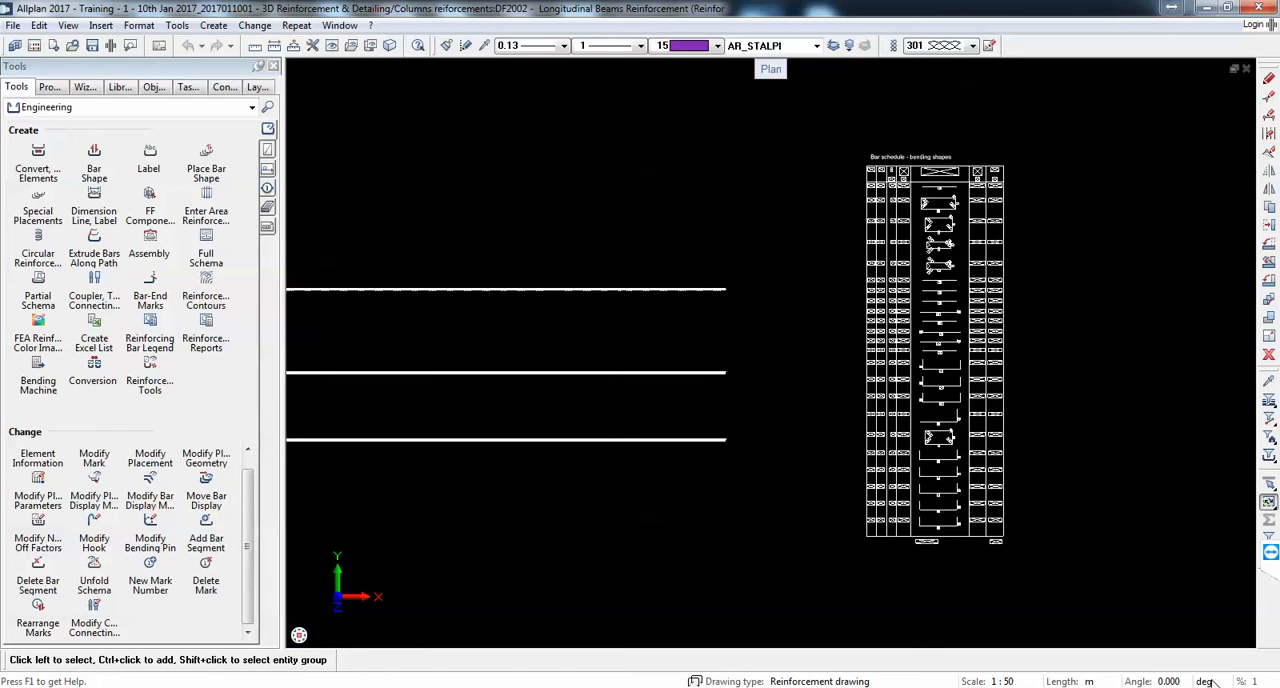
# Step: Ungroup the bending shapes bar schedule legend into separate lines and texts
pyautogui.scroll(-1, 1131, 420)
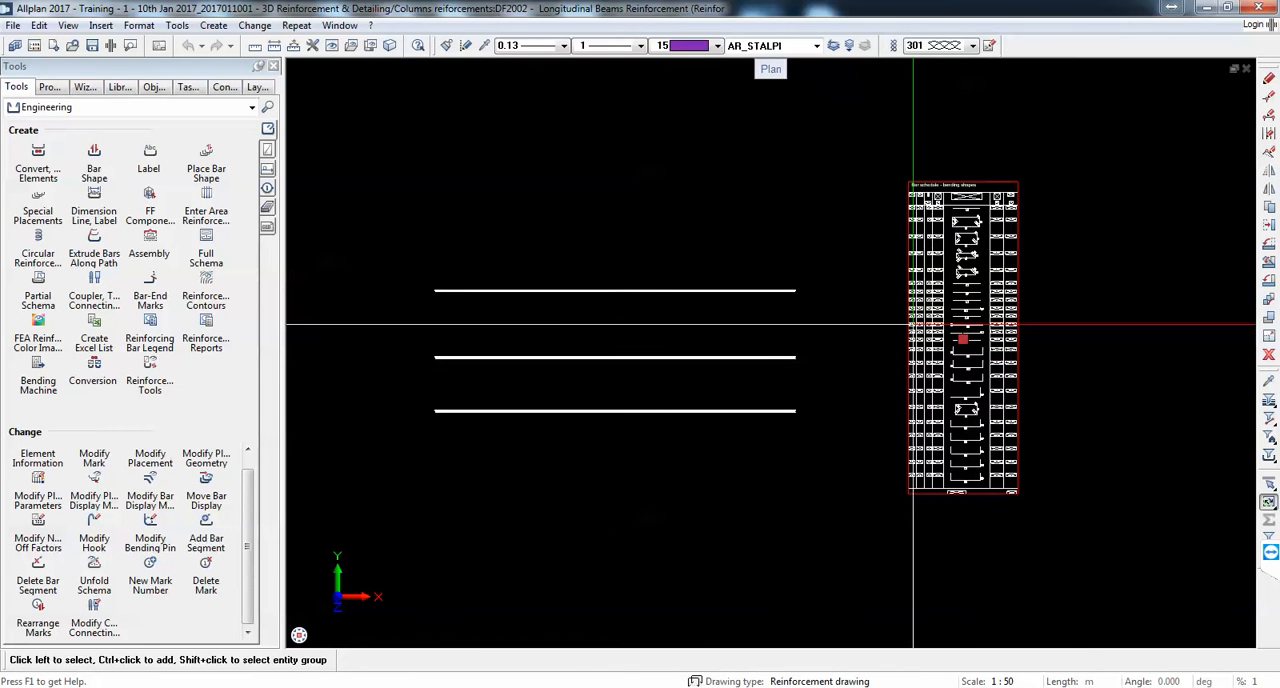
pyautogui.scroll(3, 968, 316)
pyautogui.scroll(-2, 970, 306)
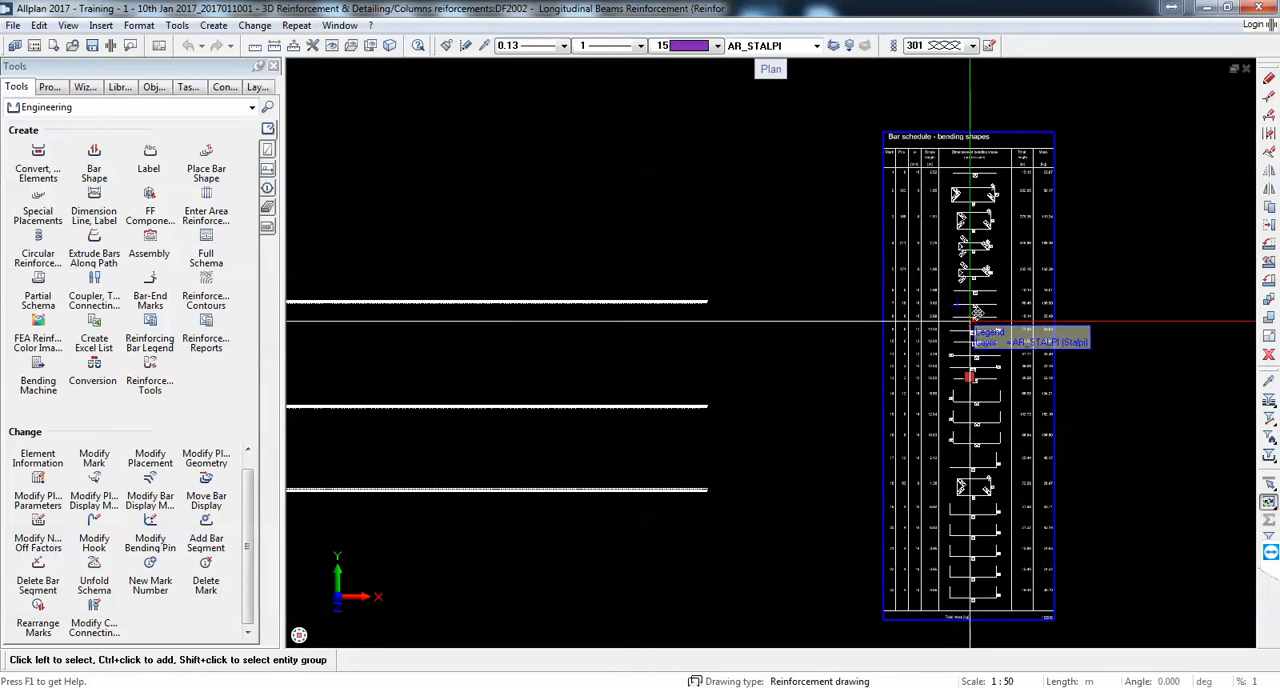
pyautogui.rightClick(970, 322)
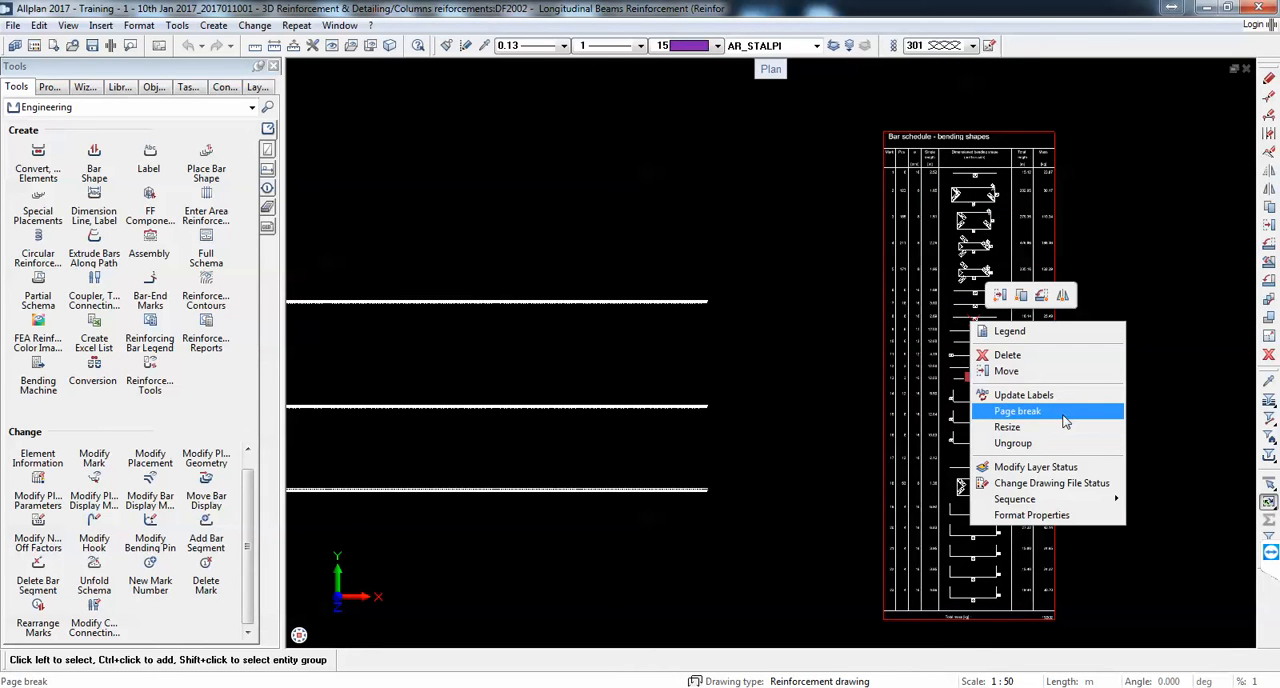
pyautogui.click(1058, 446)
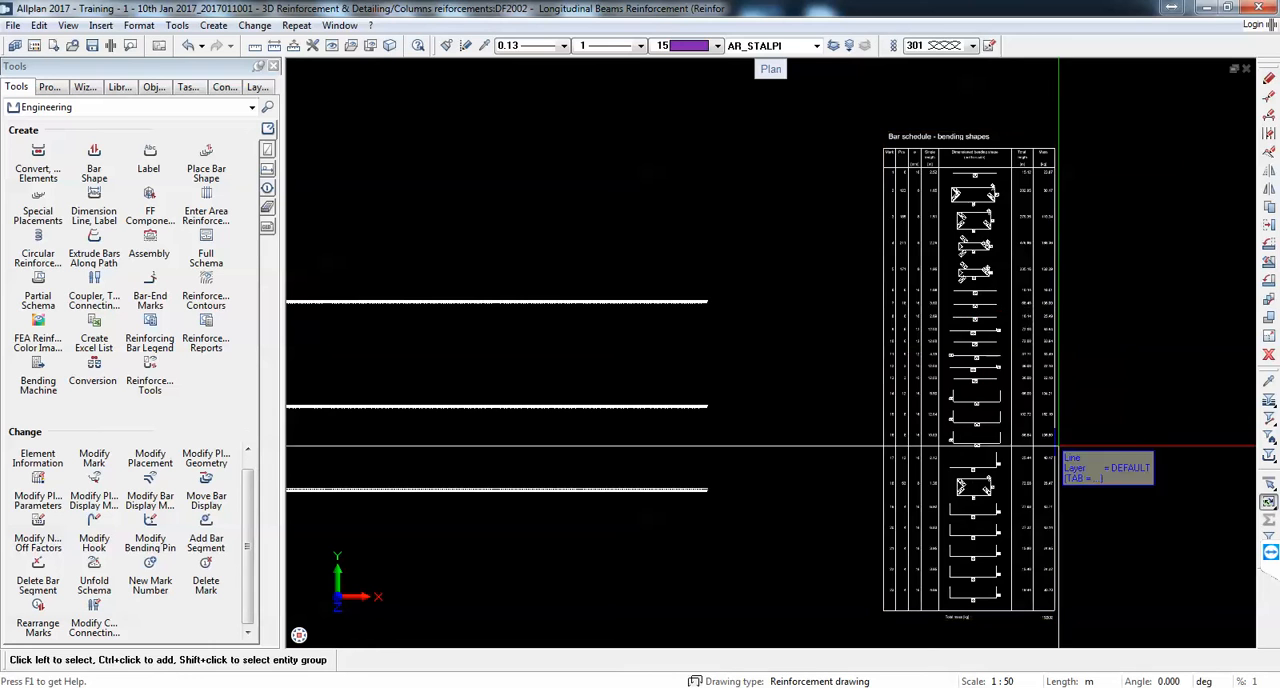
# Step: Inspect the title and total mass texts of the ungrouped schedule as individual elements
pyautogui.scroll(5, 903, 125)
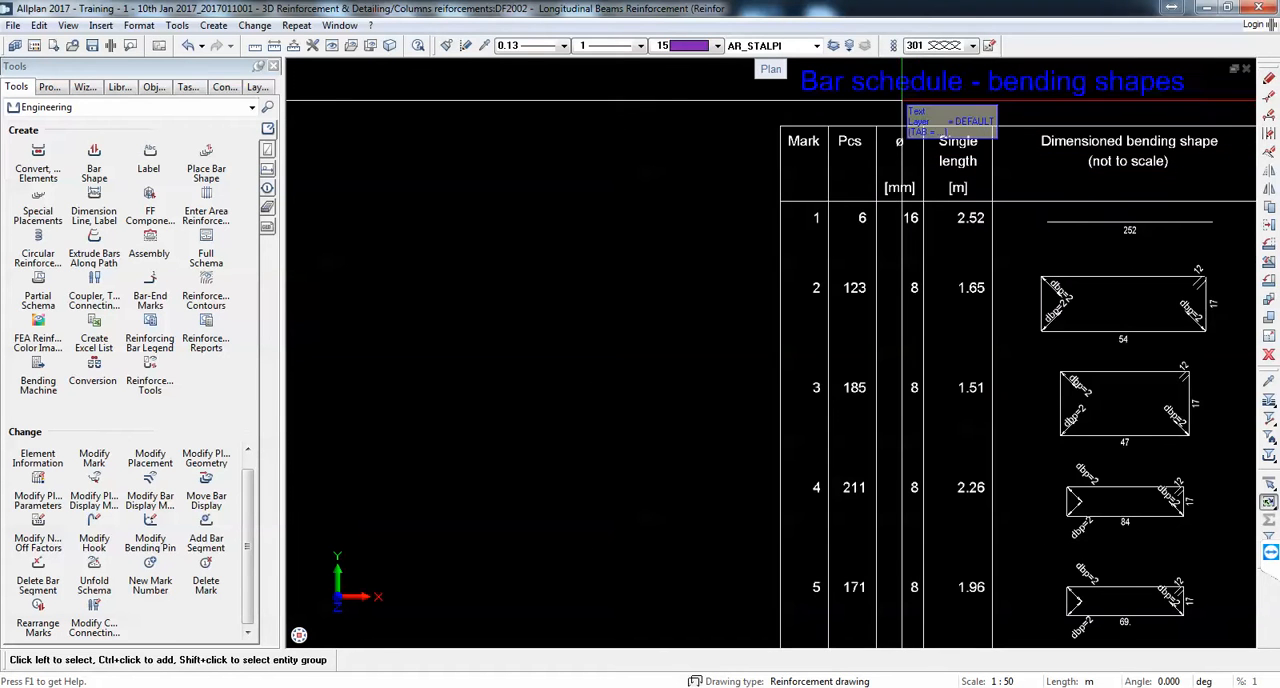
pyautogui.scroll(-5, 902, 101)
pyautogui.scroll(5, 931, 410)
pyautogui.doubleClick(952, 459)
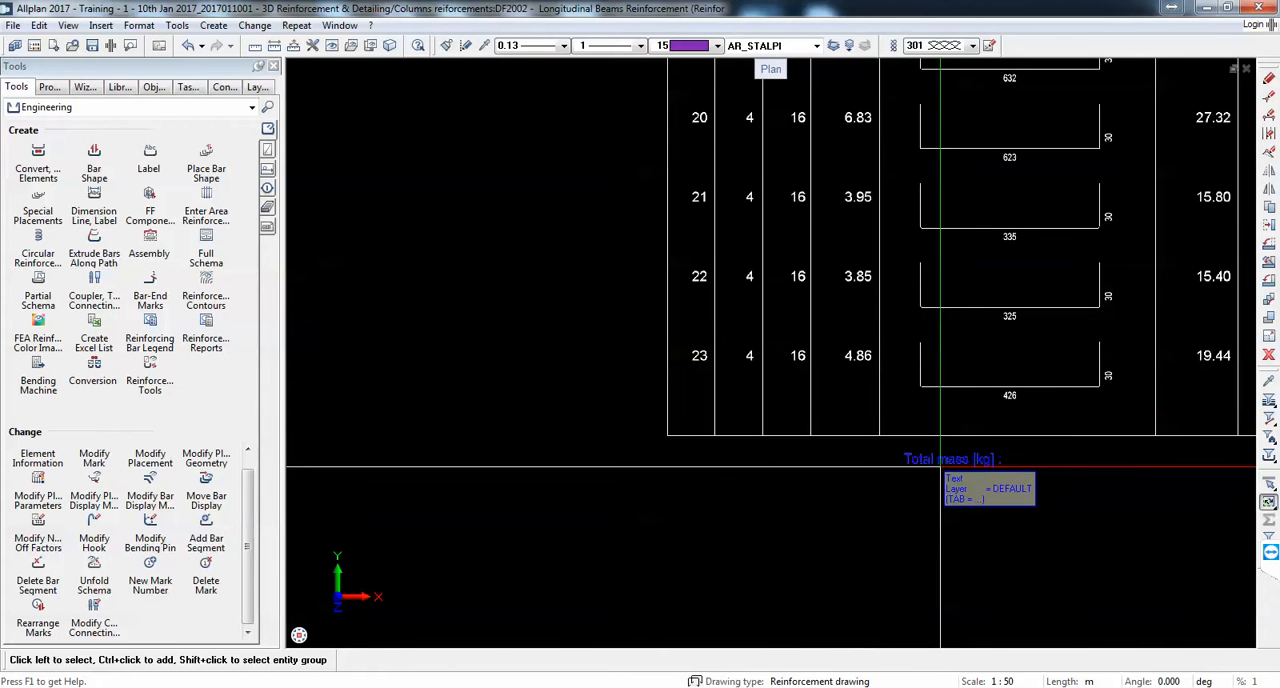
pyautogui.click(705, 156)
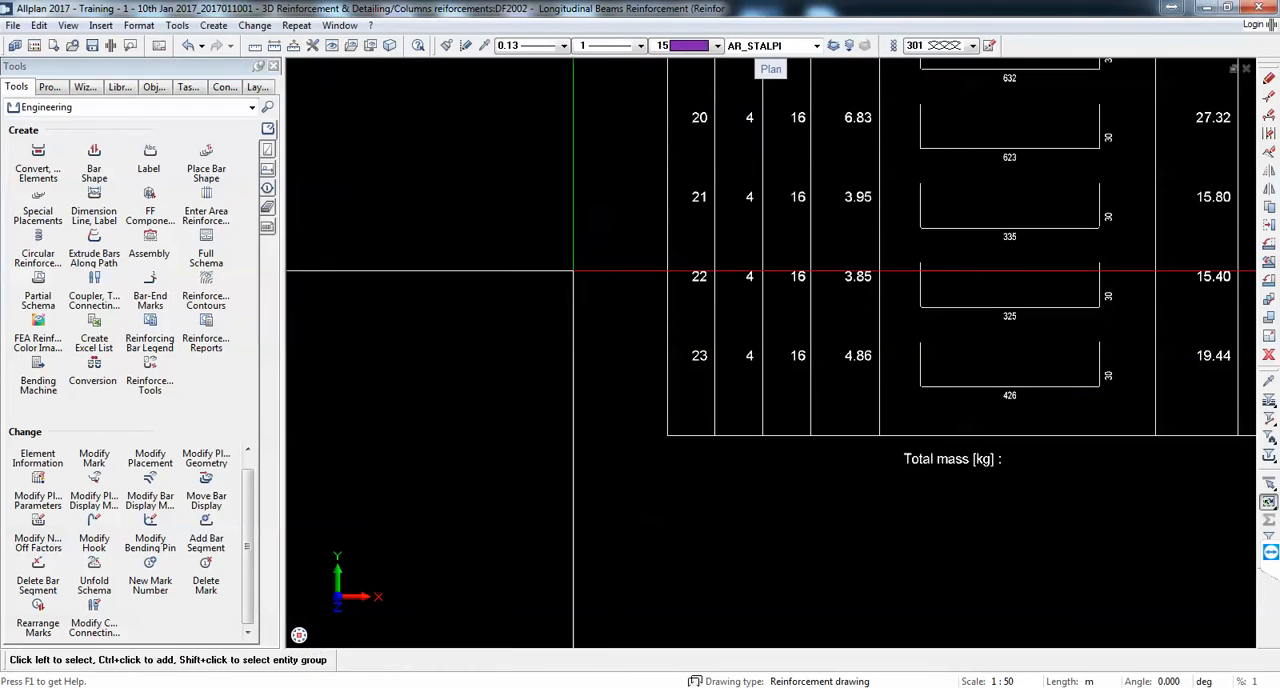
# Step: Display drawing file 2000 3D Reinforcement again and check the ungrouped schedule for changes
pyautogui.scroll(-5, 920, 348)
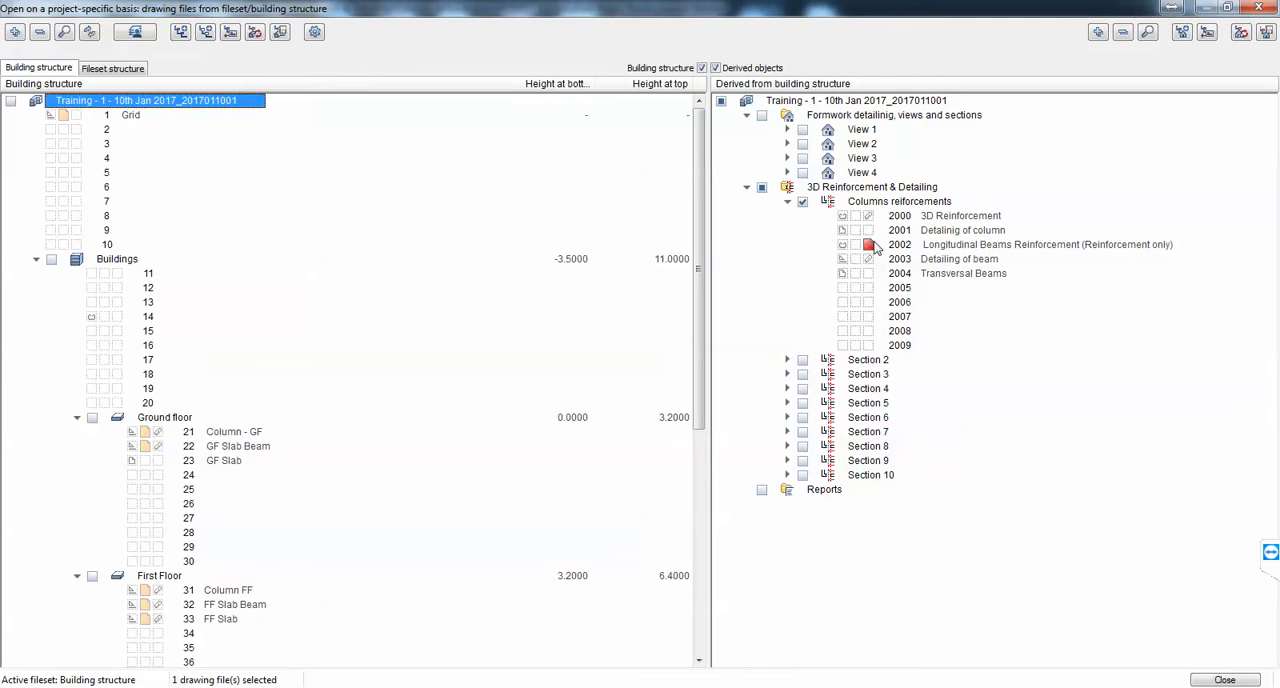
pyautogui.click(856, 217)
pyautogui.click(1225, 680)
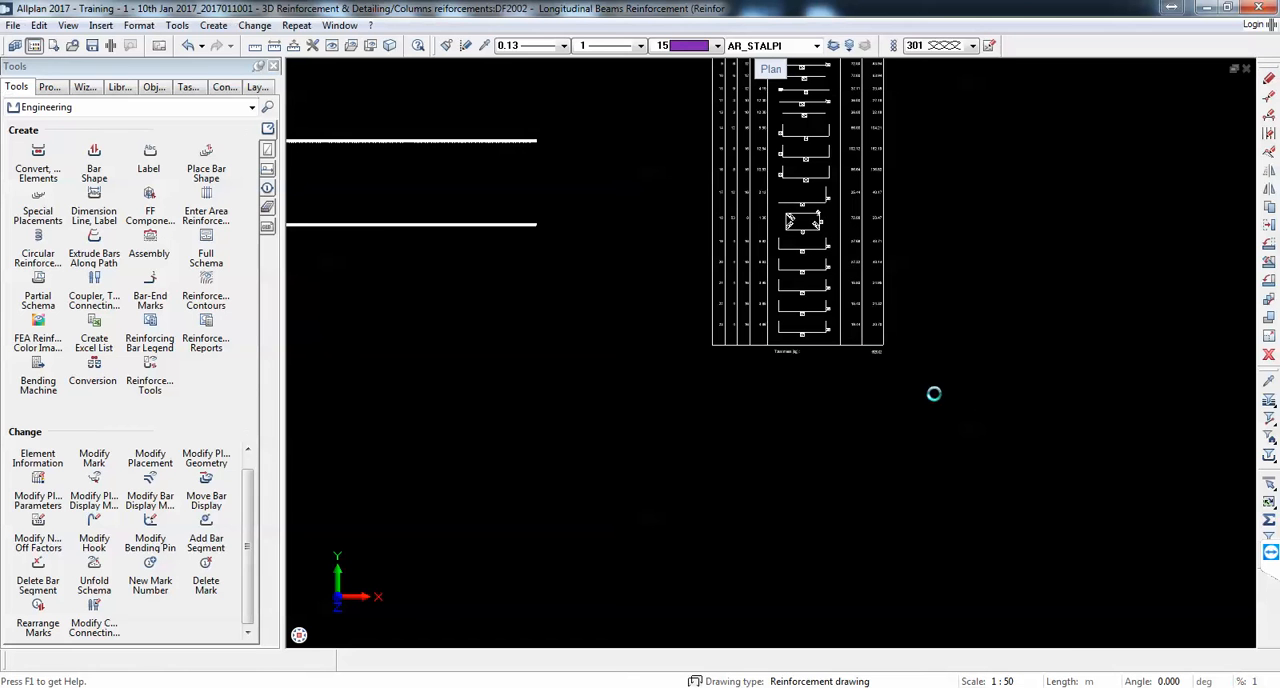
pyautogui.scroll(6, 650, 342)
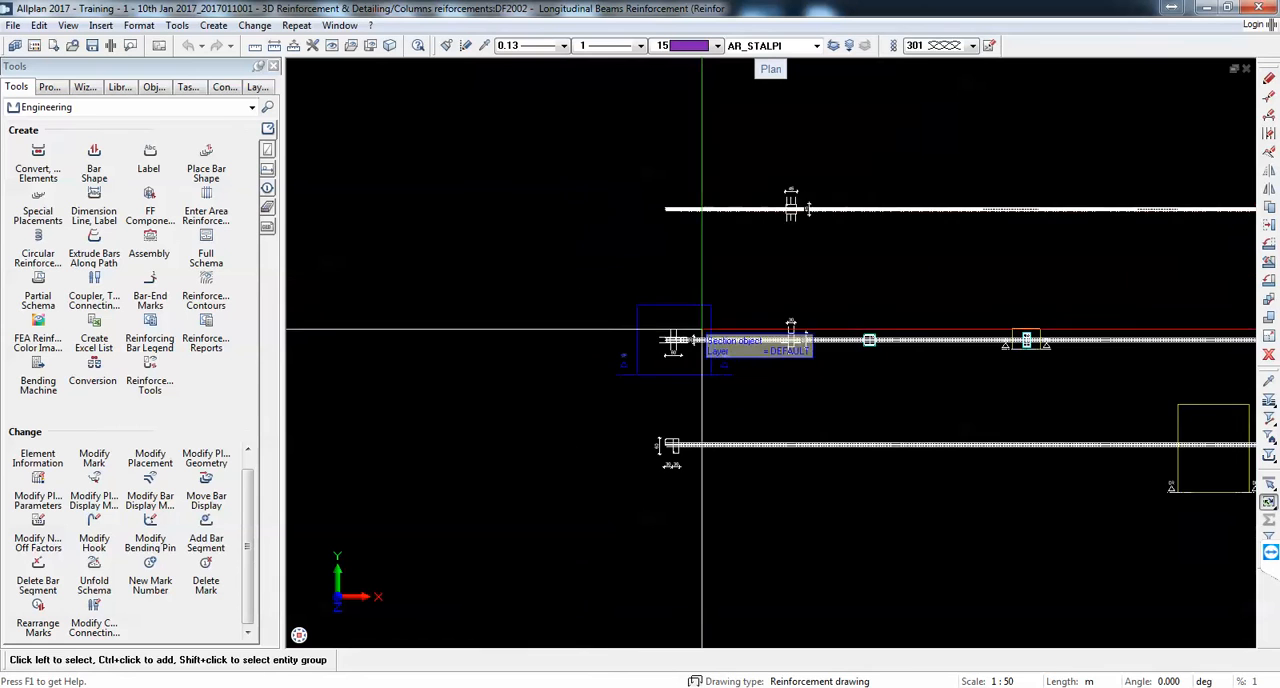
pyautogui.scroll(-4, 566, 335)
pyautogui.scroll(6, 965, 382)
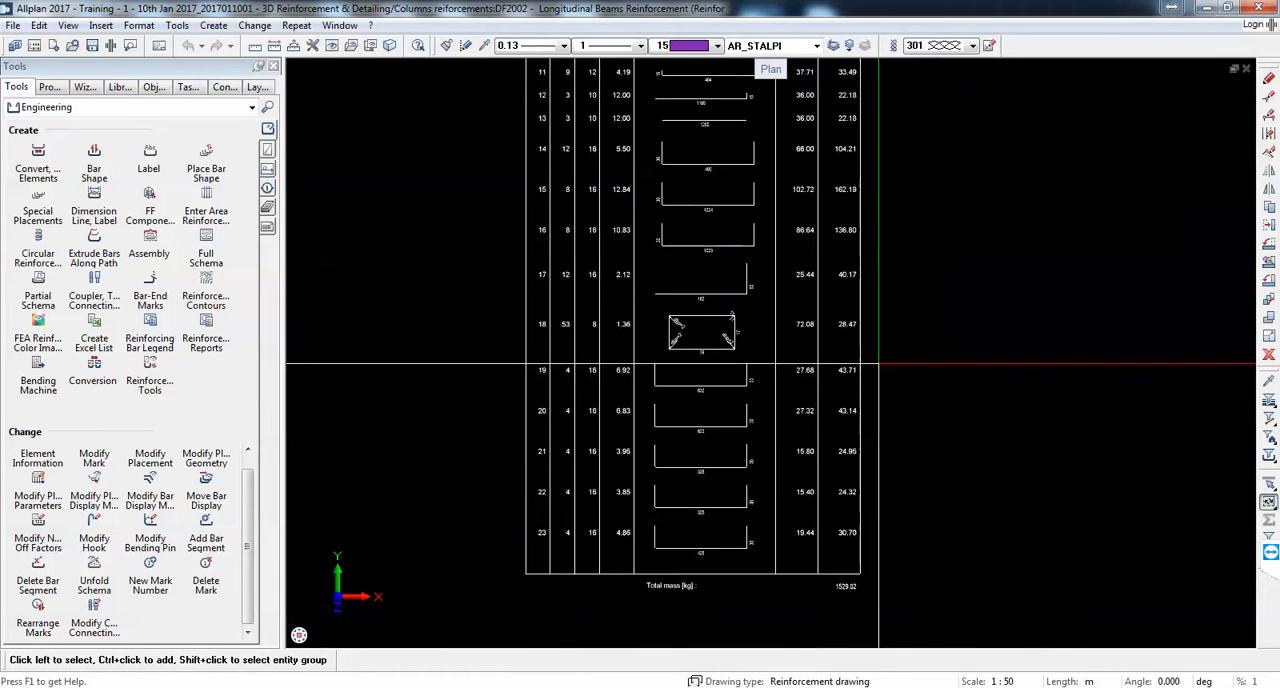
pyautogui.scroll(-1, 722, 385)
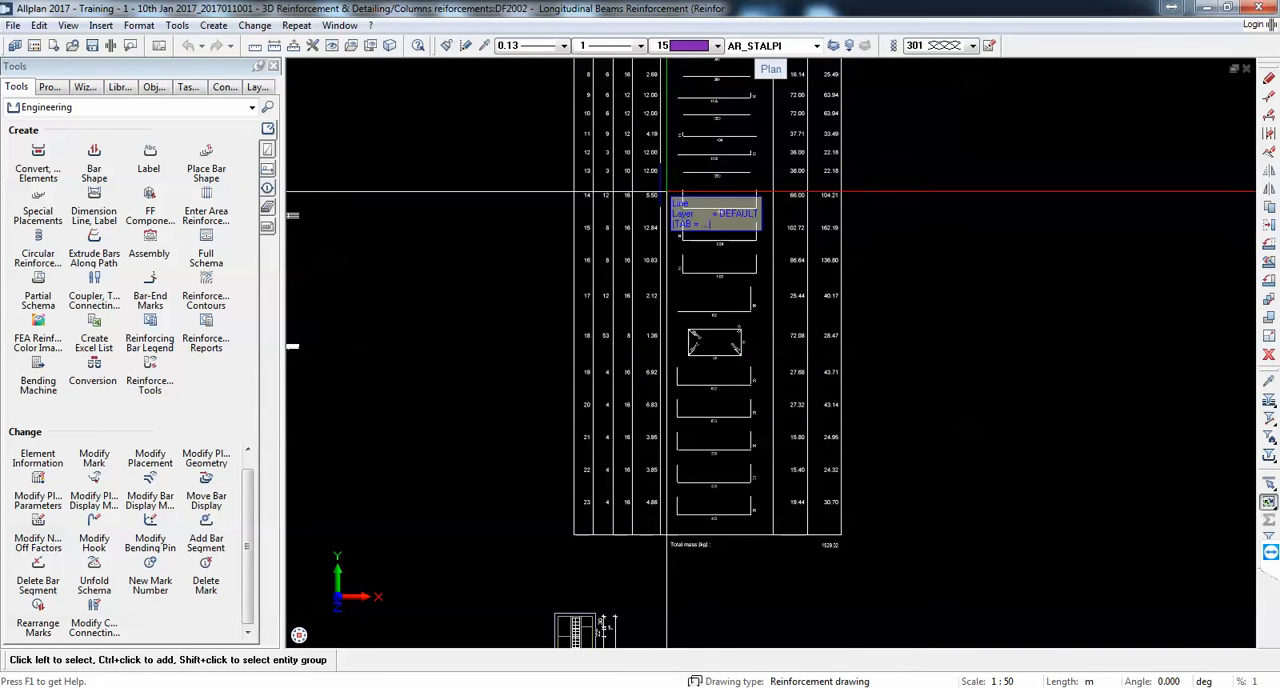
# Step: Hide drawing file 2000 3D Reinforcement, leaving only the longitudinal beams reinforcement and its schedule on screen
pyautogui.doubleClick(914, 362)
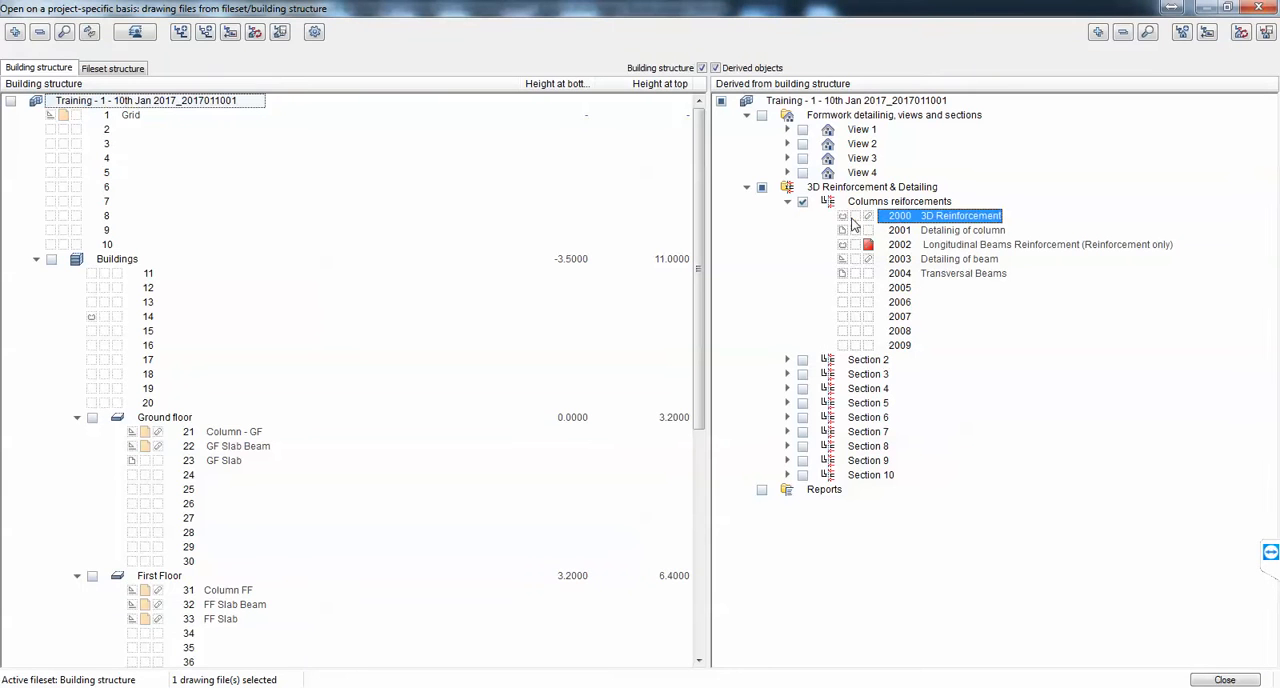
pyautogui.click(1222, 680)
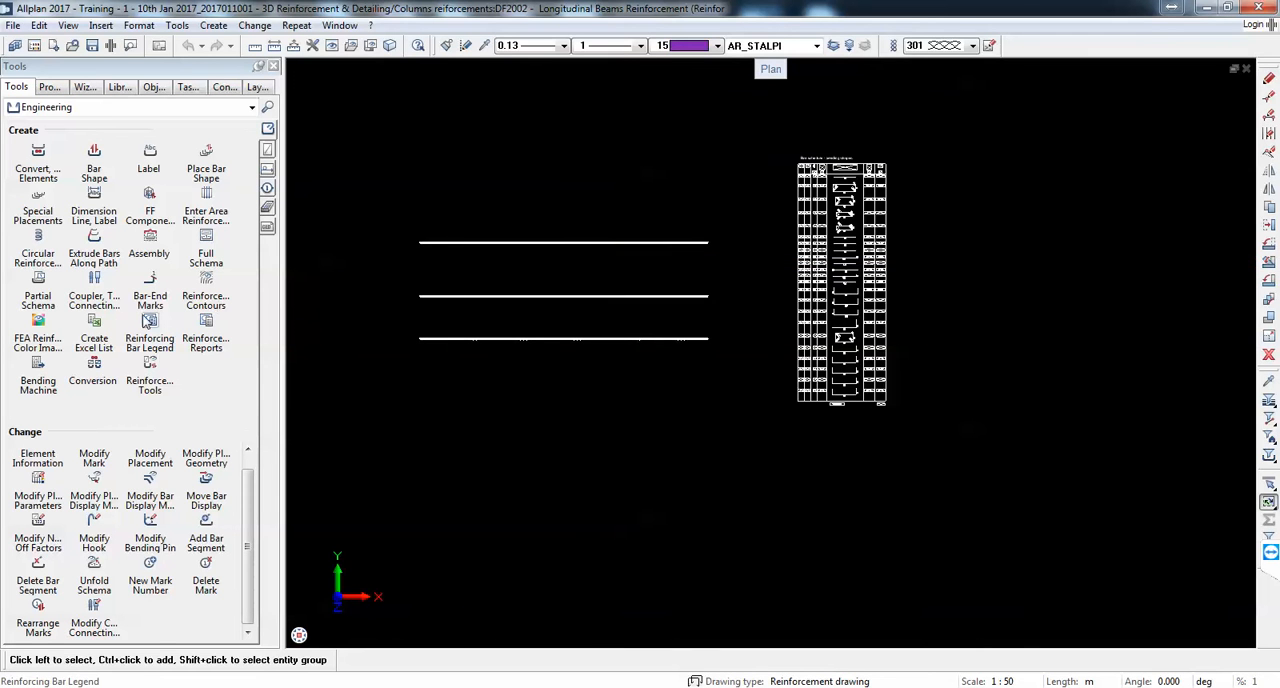
# Step: Place a 42 Bar schedule - b. shapes, s. gr. legend beside the ungrouped bar schedule
pyautogui.click(206, 325)
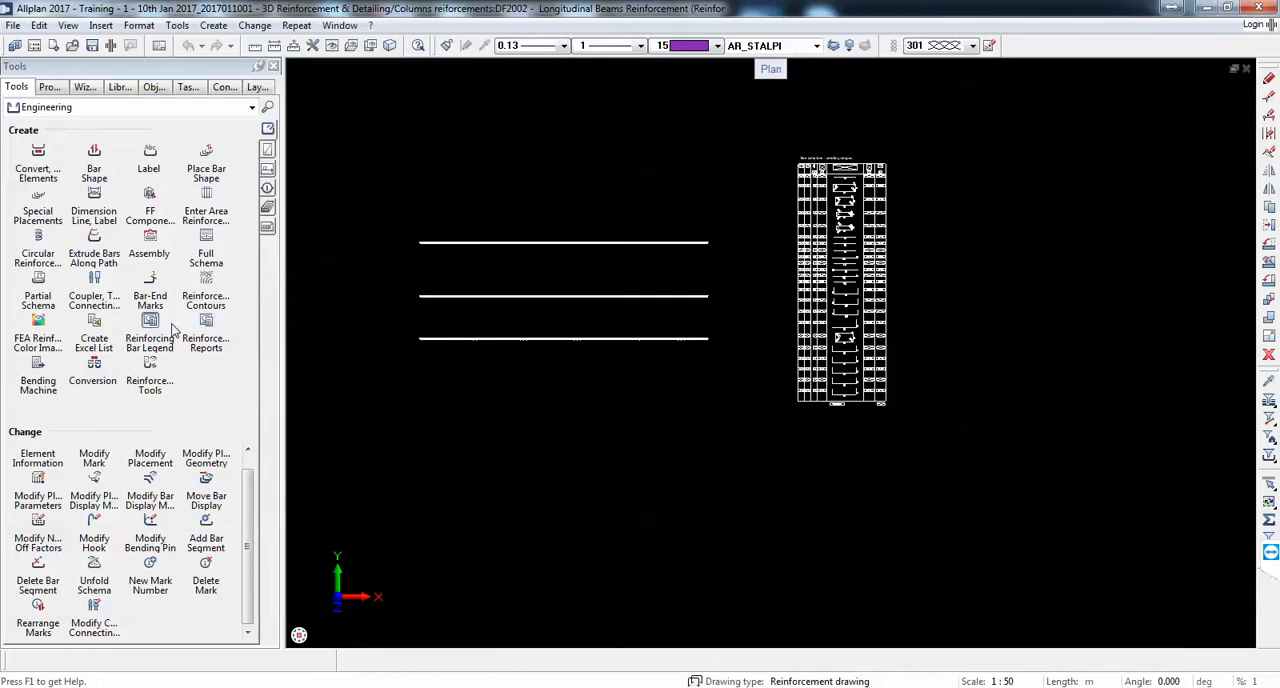
pyautogui.click(170, 328)
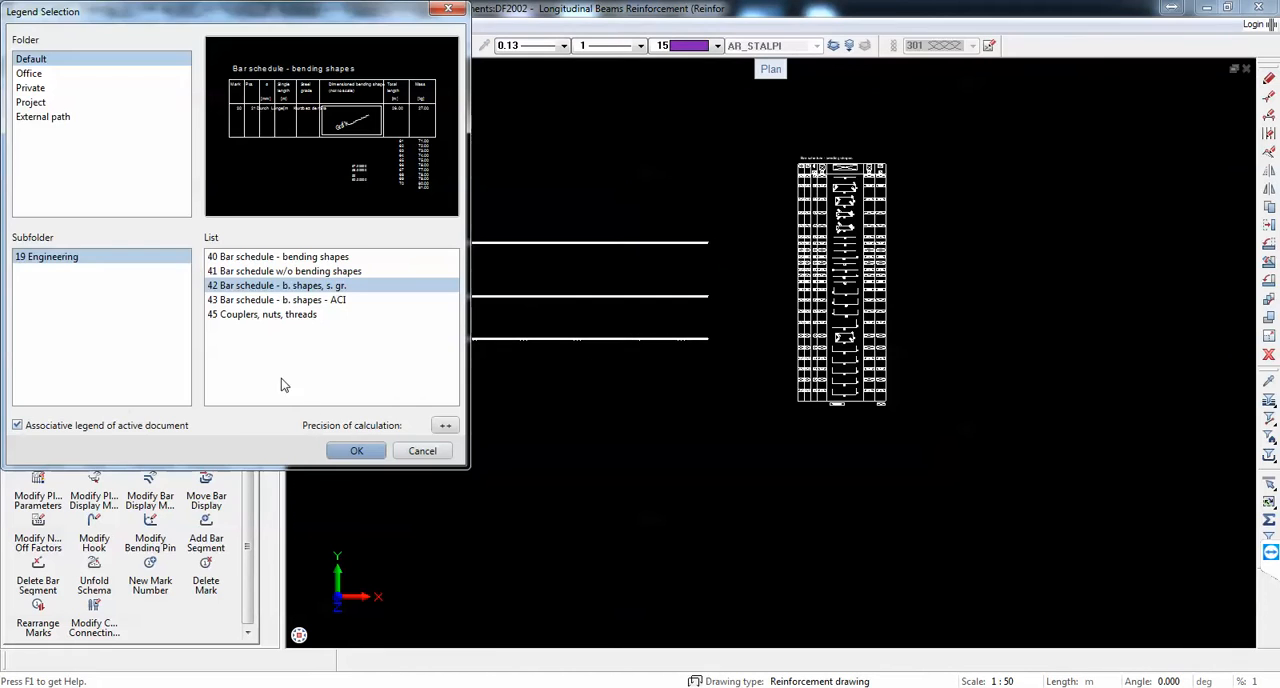
pyautogui.click(350, 451)
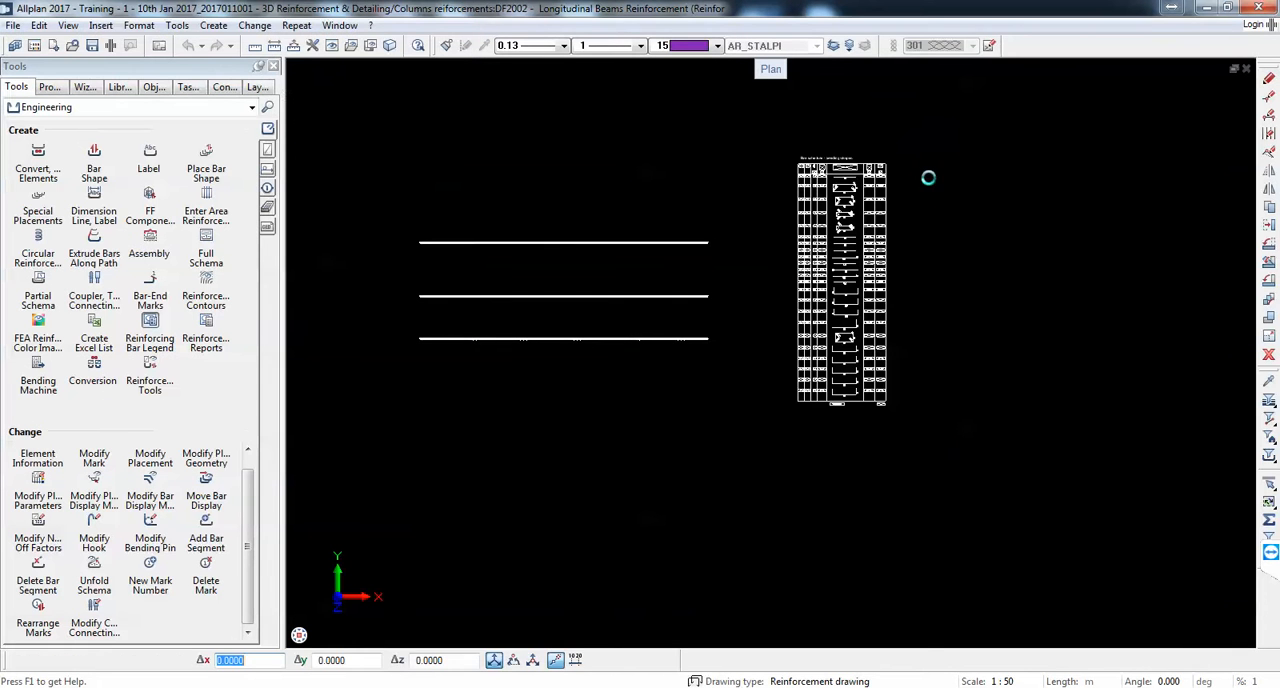
pyautogui.click(910, 408)
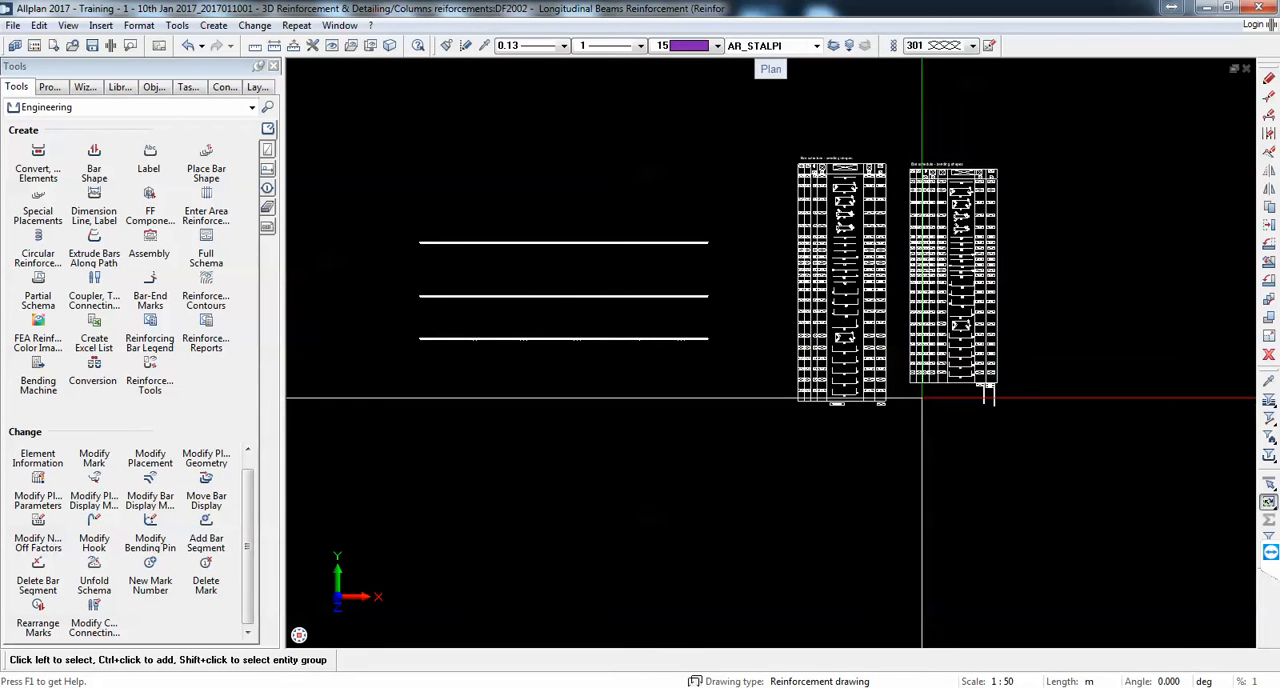
# Step: Delete the earlier ungrouped bar schedule, leaving the newly placed legend beside the beam reinforcement
pyautogui.click(1269, 354)
pyautogui.click(808, 186)
pyautogui.scroll(3, 1001, 421)
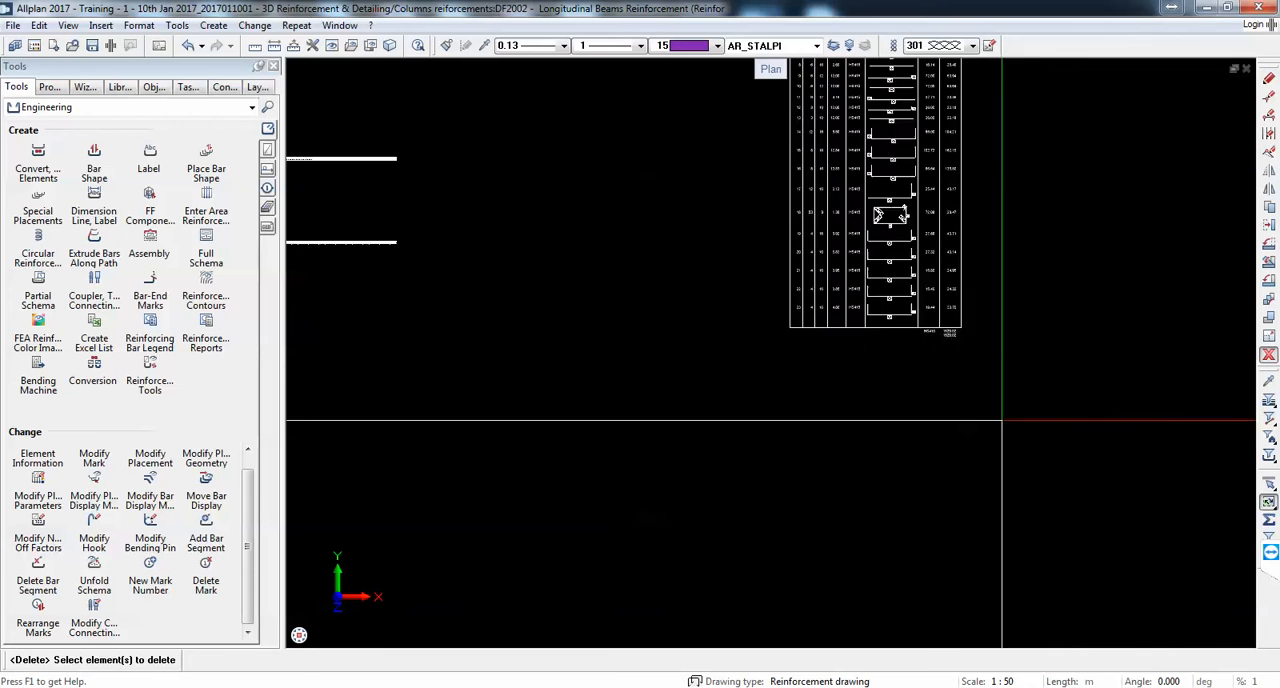
pyautogui.scroll(4, 1000, 419)
pyautogui.scroll(-3, 849, 228)
pyautogui.moveTo(849, 228); pyautogui.dragTo(815, 476, button='middle')
pyautogui.scroll(4, 758, 208)
pyautogui.press('Escape')
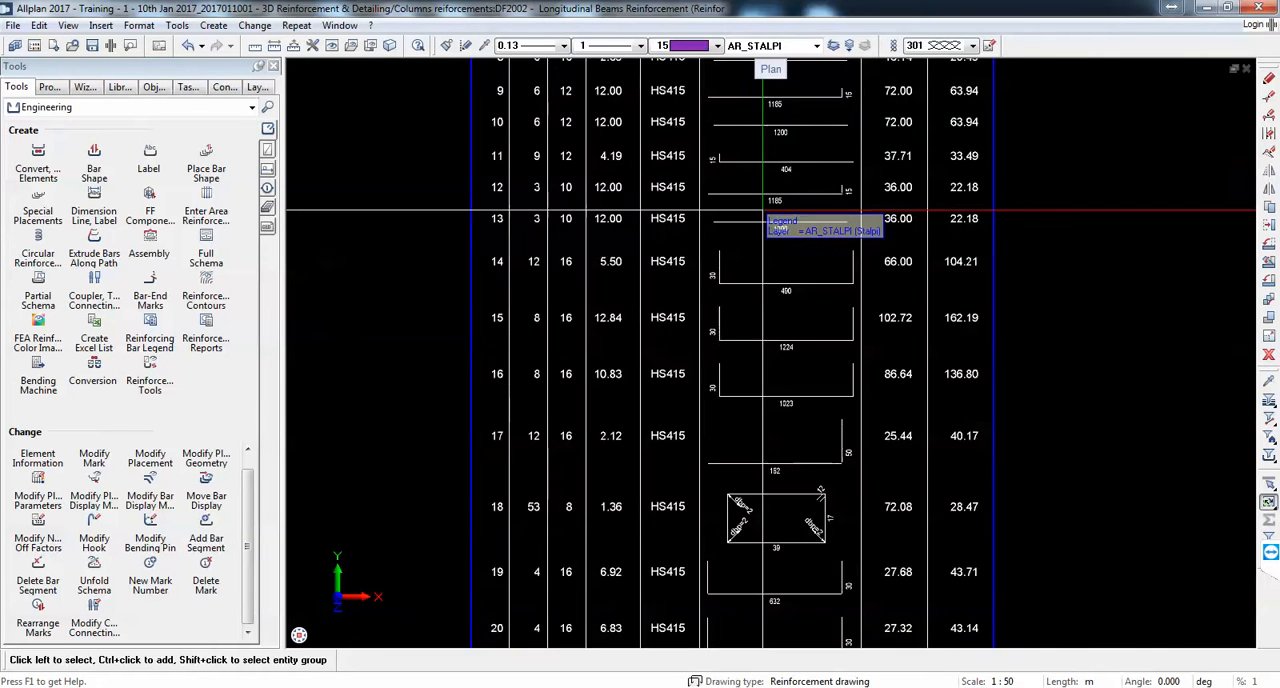
# Step: Ungroup the remaining bar schedule legend and delete all of its elements
pyautogui.scroll(-3, 763, 212)
pyautogui.rightClick(767, 223)
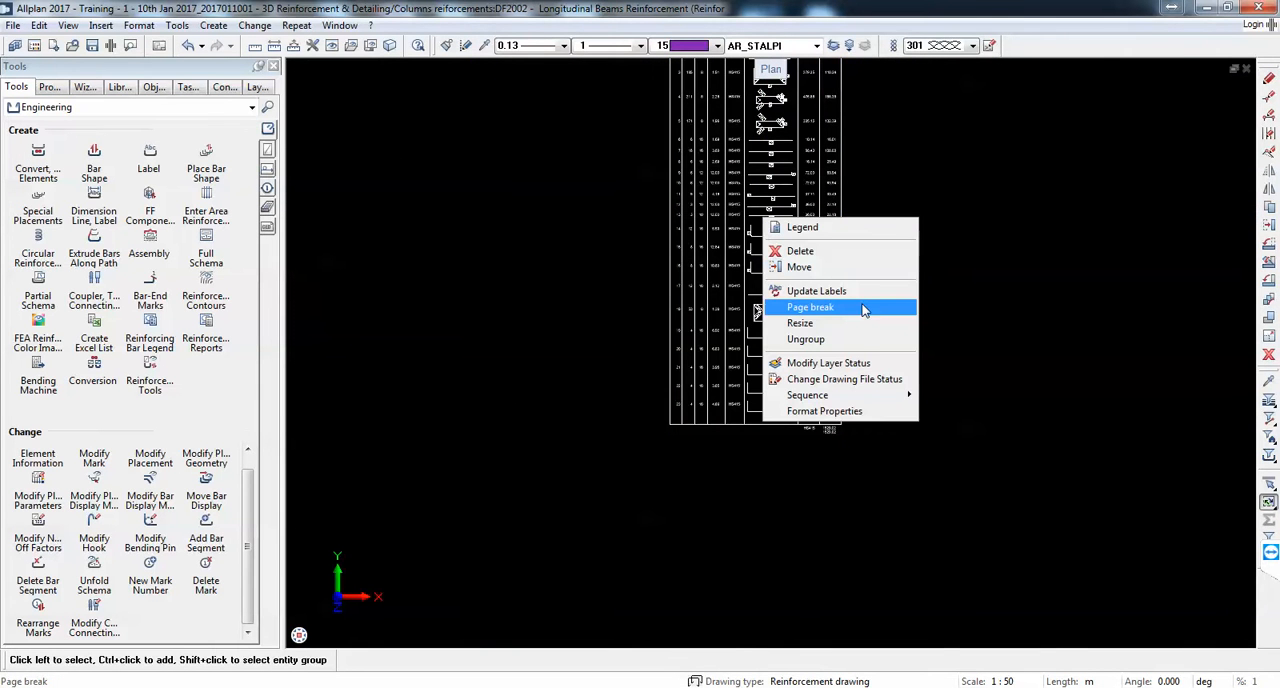
pyautogui.click(856, 341)
pyautogui.scroll(-3, 766, 345)
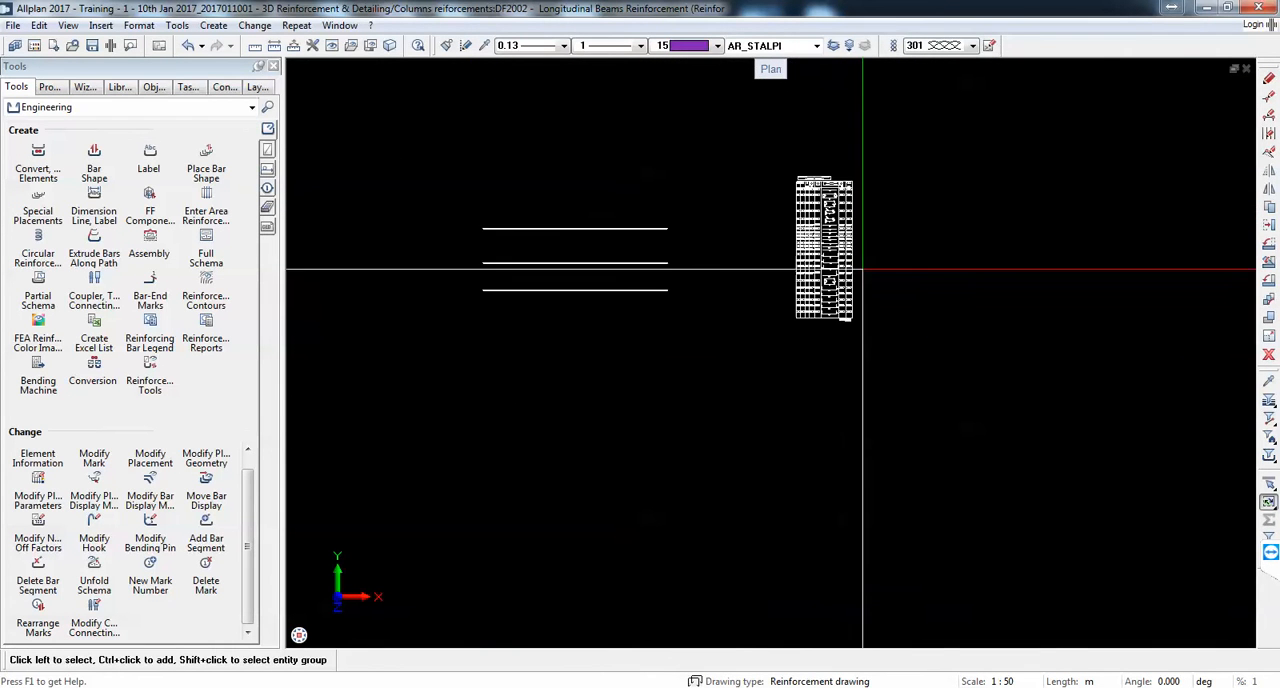
pyautogui.moveTo(767, 126); pyautogui.dragTo(904, 398)
pyautogui.press('Delete')
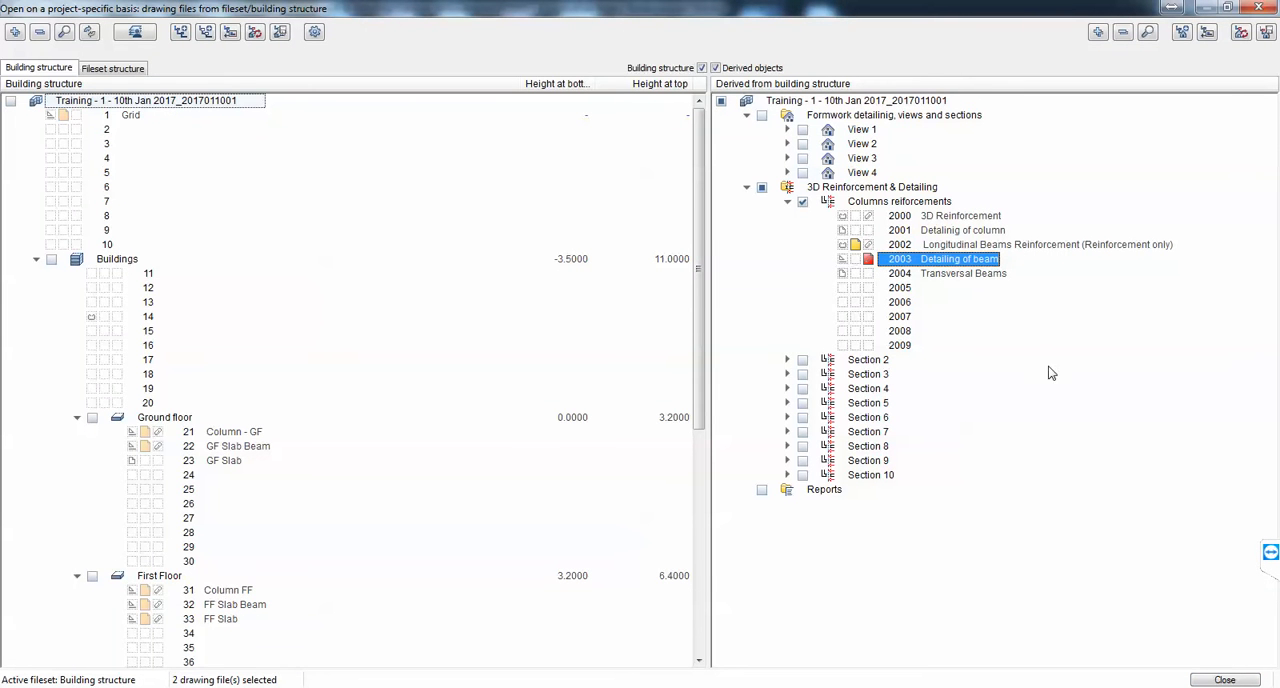
# Step: Make drawing file 2003 Detailing of beam the current one, keeping 2002 Longitudinal Beams Reinforcement loaded alongside it
pyautogui.click(1225, 680)
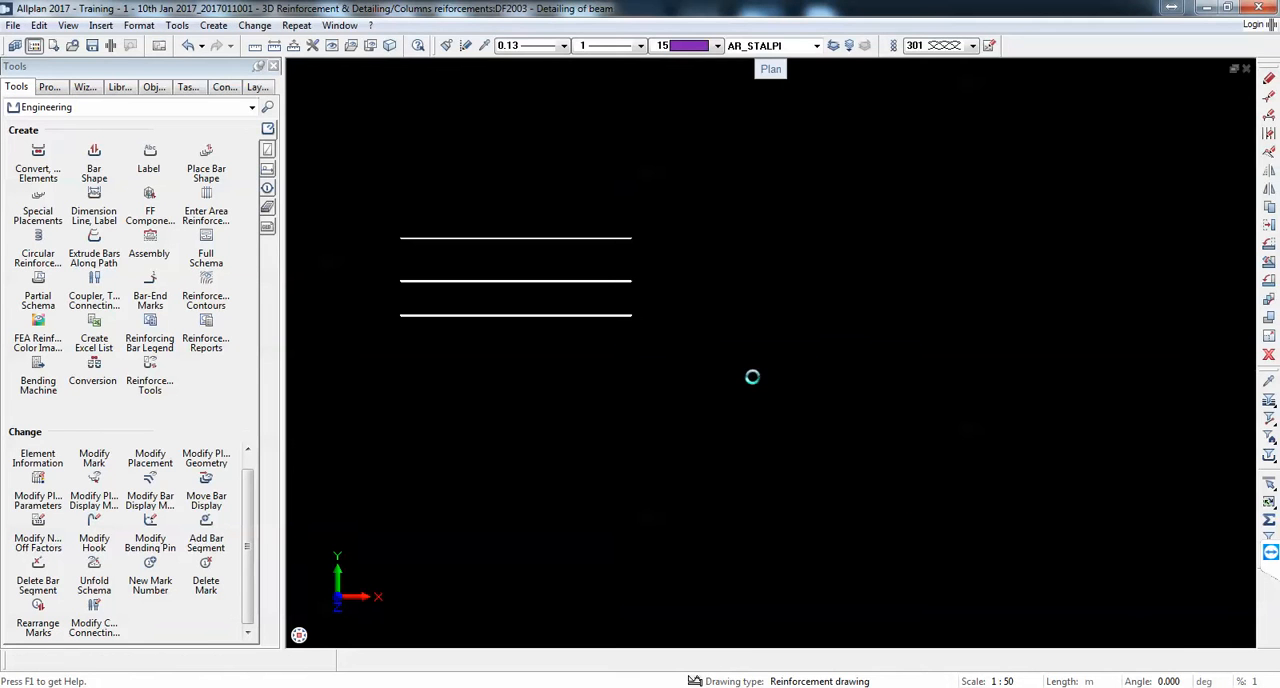
pyautogui.scroll(2, 759, 348)
pyautogui.scroll(-2, 759, 348)
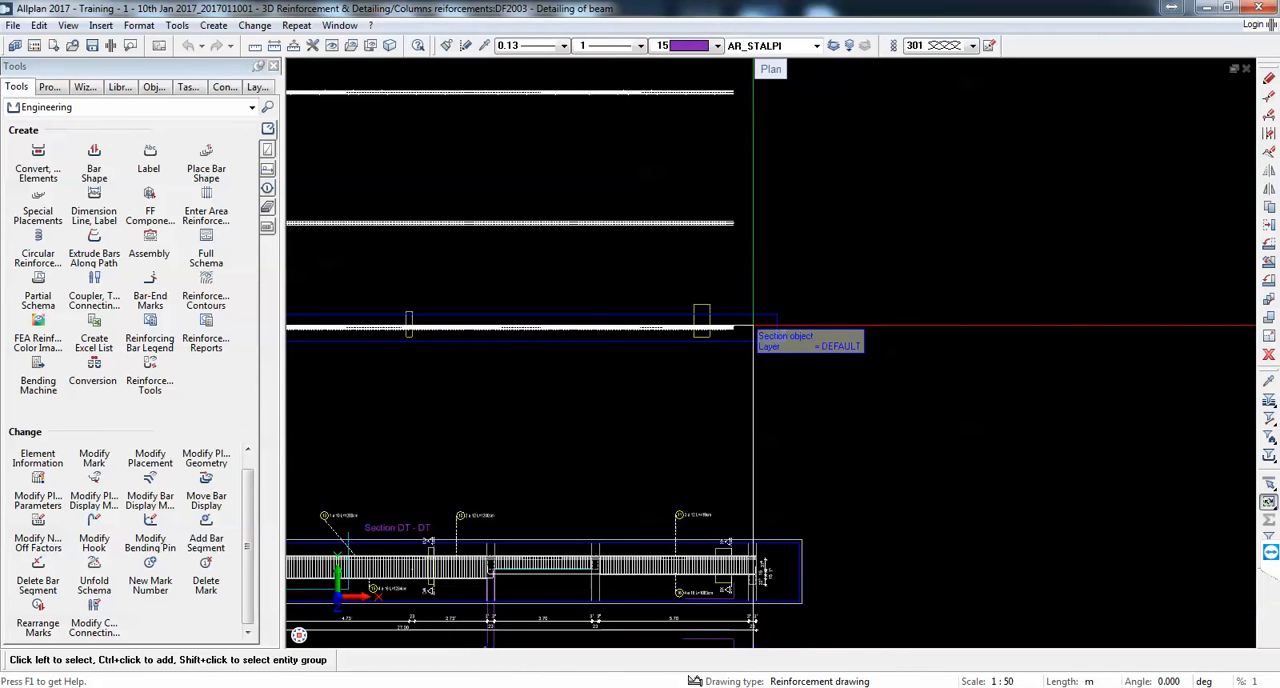
pyautogui.click(666, 421)
pyautogui.scroll(-4, 915, 370)
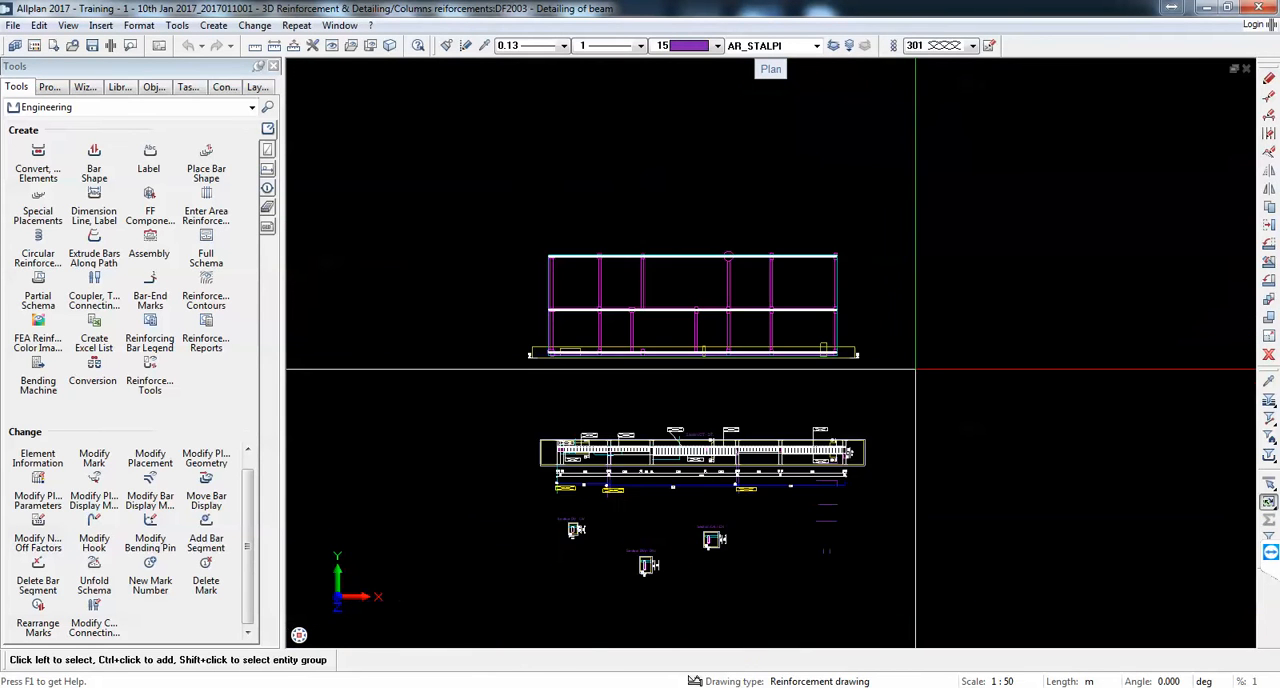
pyautogui.scroll(-1, 723, 366)
pyautogui.scroll(1, 789, 379)
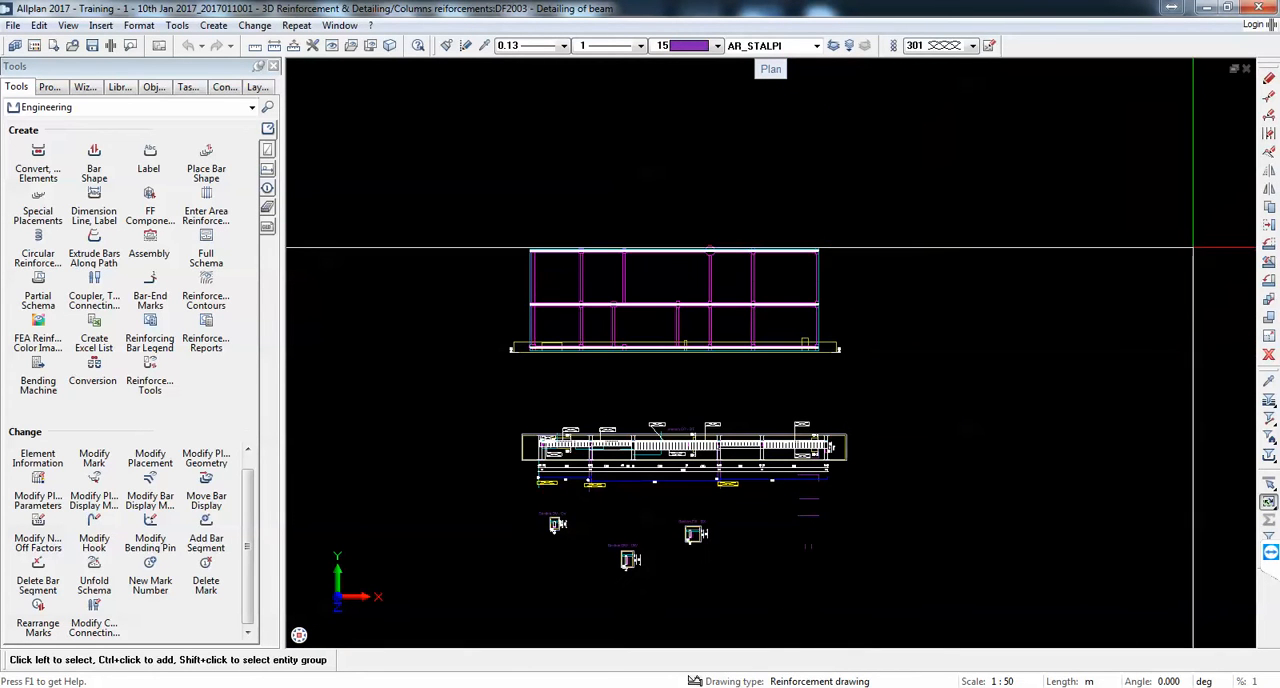
# Step: Delete the existing beam section views below the plan together with their labels and dimensions
pyautogui.click(1268, 356)
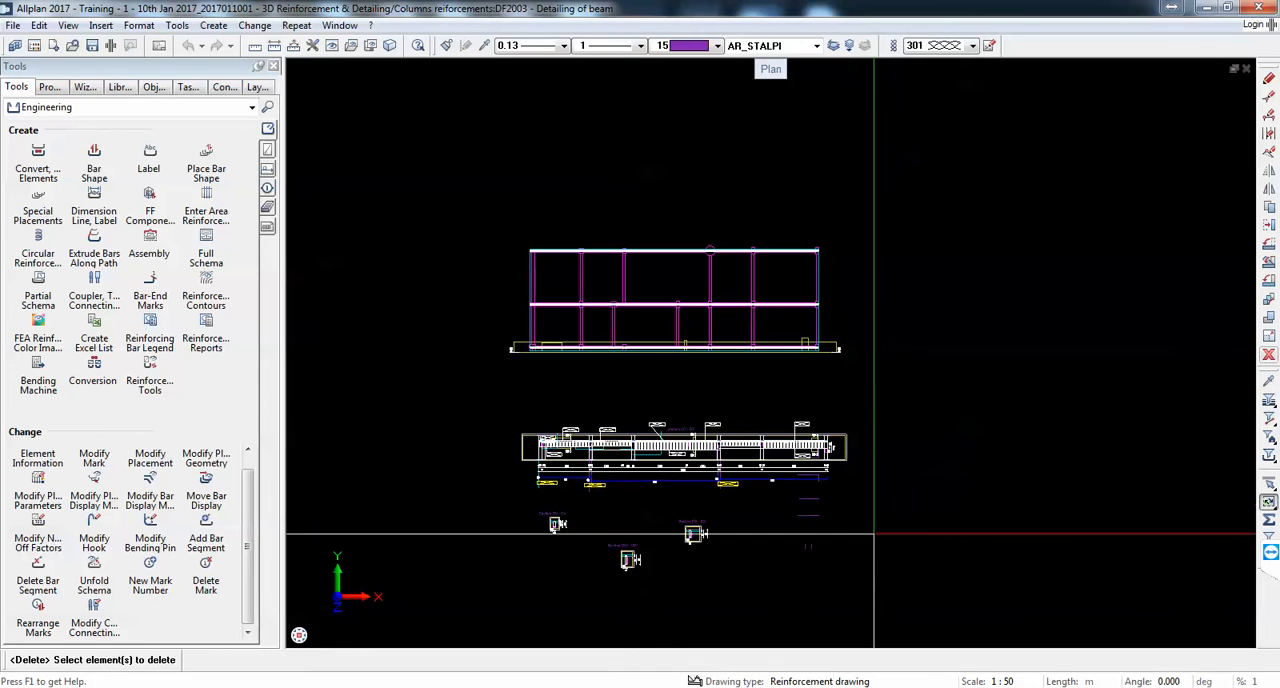
pyautogui.moveTo(898, 588)
pyautogui.mouseDown()
pyautogui.moveTo(538, 460)
pyautogui.moveTo(466, 410)
pyautogui.mouseUp()
pyautogui.press('Escape')
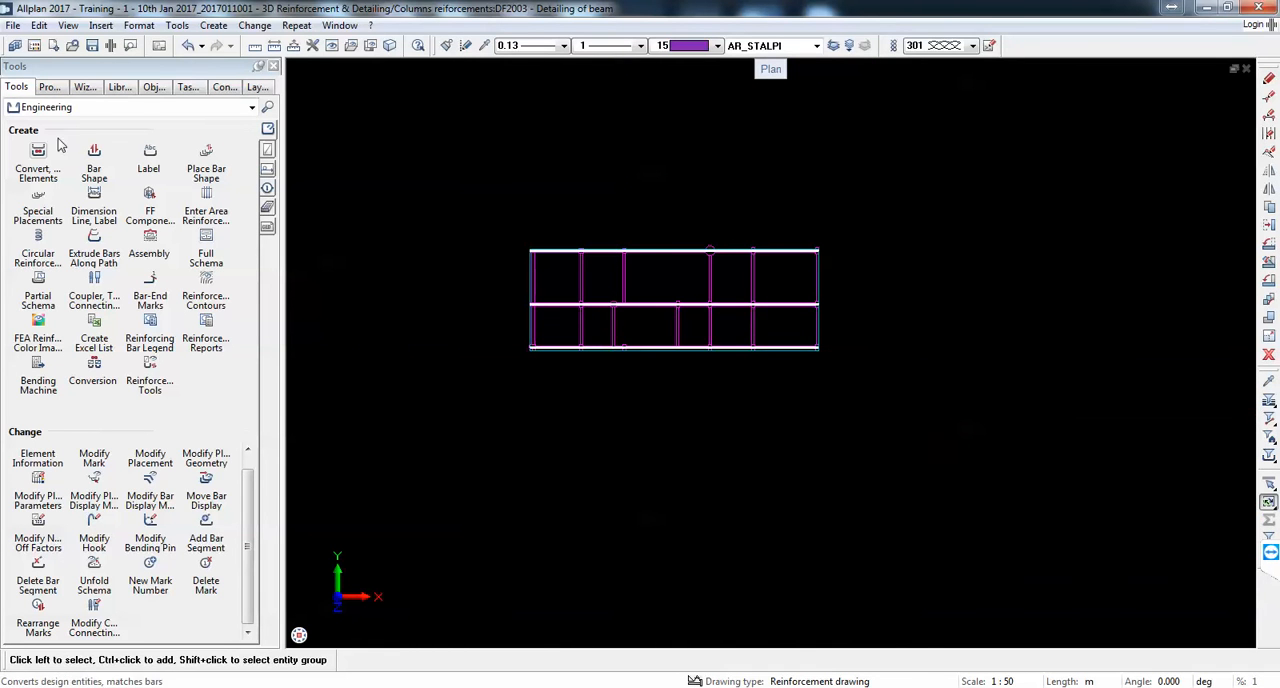
# Step: Create a section along the middle longitudinal beam, viewed from below the plan, and place it beside the plan
pyautogui.click(130, 107)
pyautogui.click(100, 180)
pyautogui.click(94, 152)
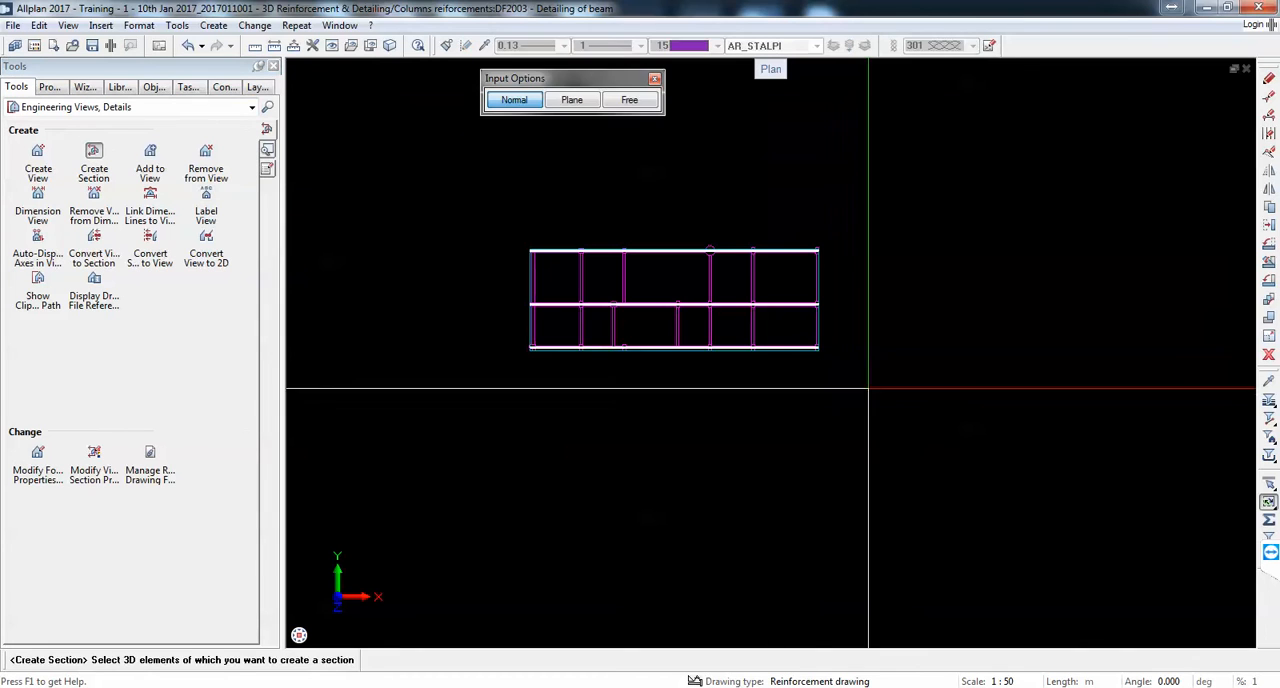
pyautogui.moveTo(829, 325); pyautogui.dragTo(408, 287)
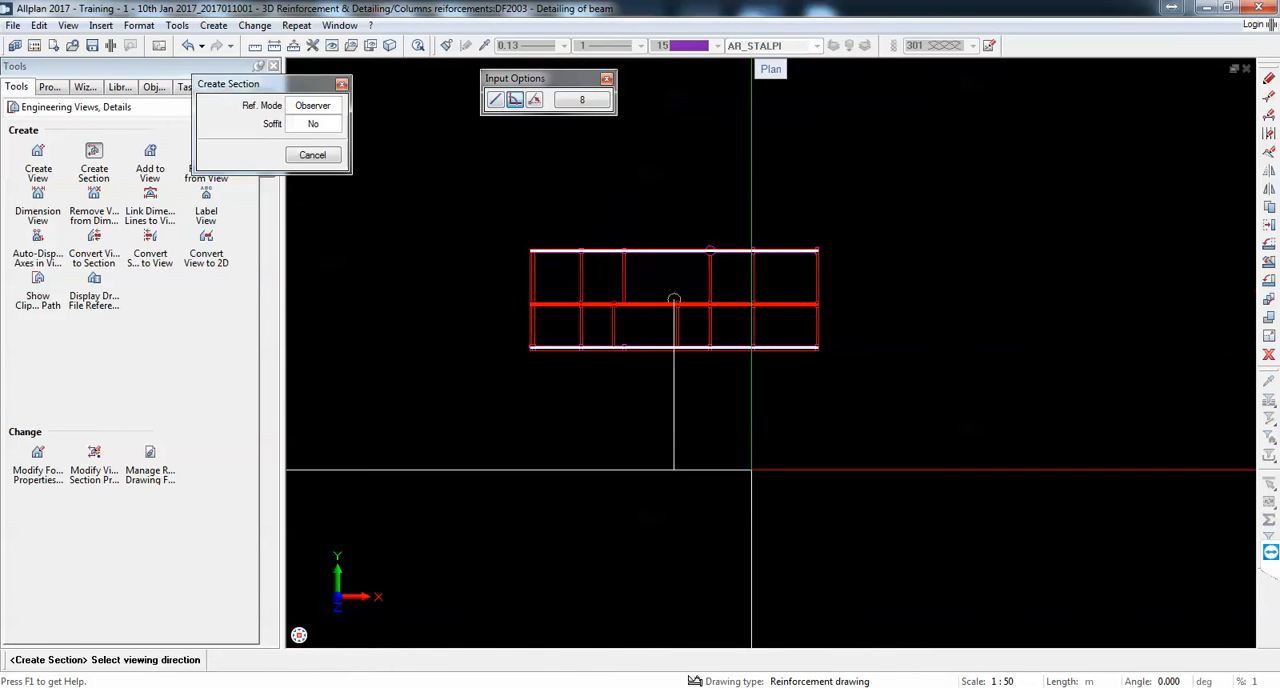
pyautogui.click(751, 470)
pyautogui.click(512, 311)
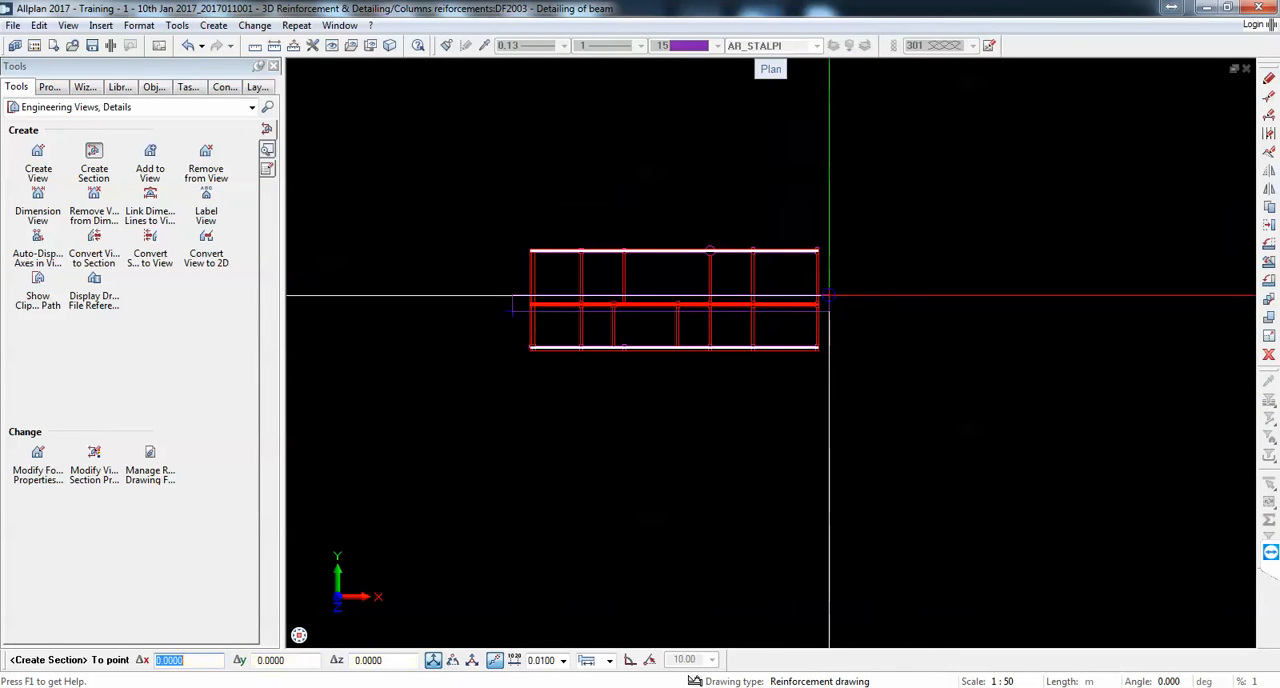
pyautogui.click(838, 293)
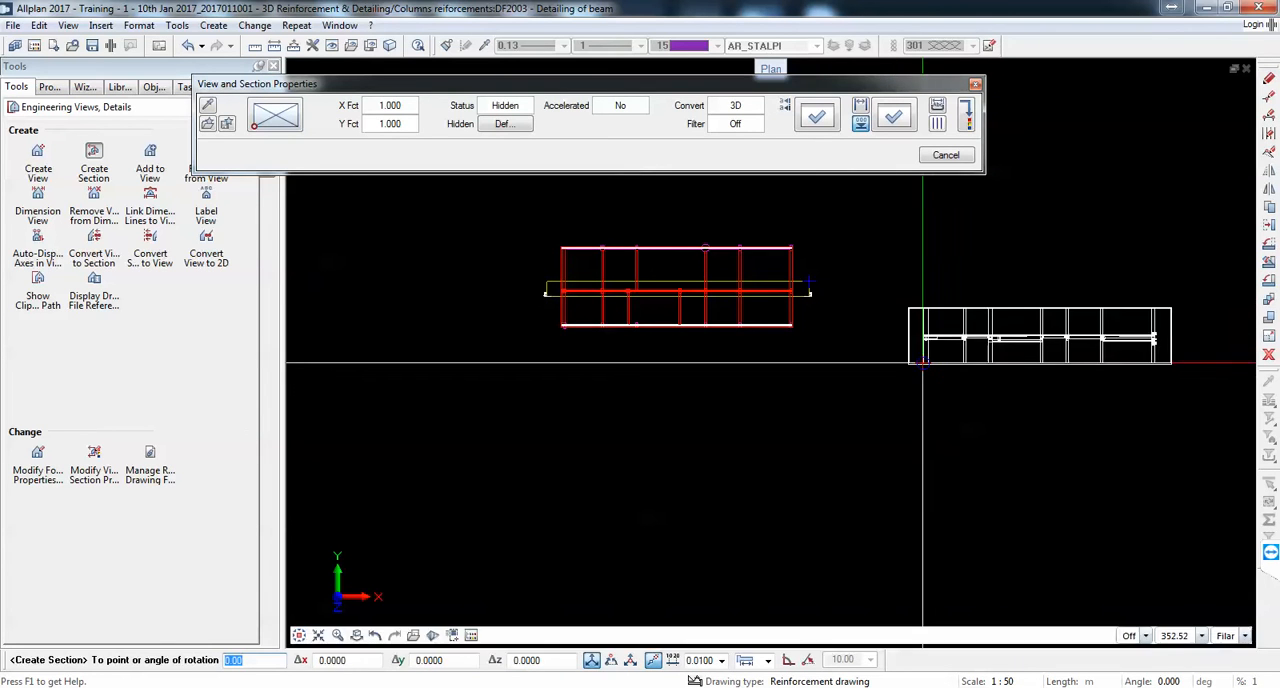
pyautogui.press('Escape')
# Step: Delete the section view just placed beside the plan
pyautogui.scroll(3, 1001, 347)
pyautogui.moveTo(1004, 352); pyautogui.dragTo(941, 337, button='middle')
pyautogui.scroll(-2, 940, 336)
pyautogui.press('Escape')
pyautogui.press('Escape')
pyautogui.click(822, 299)
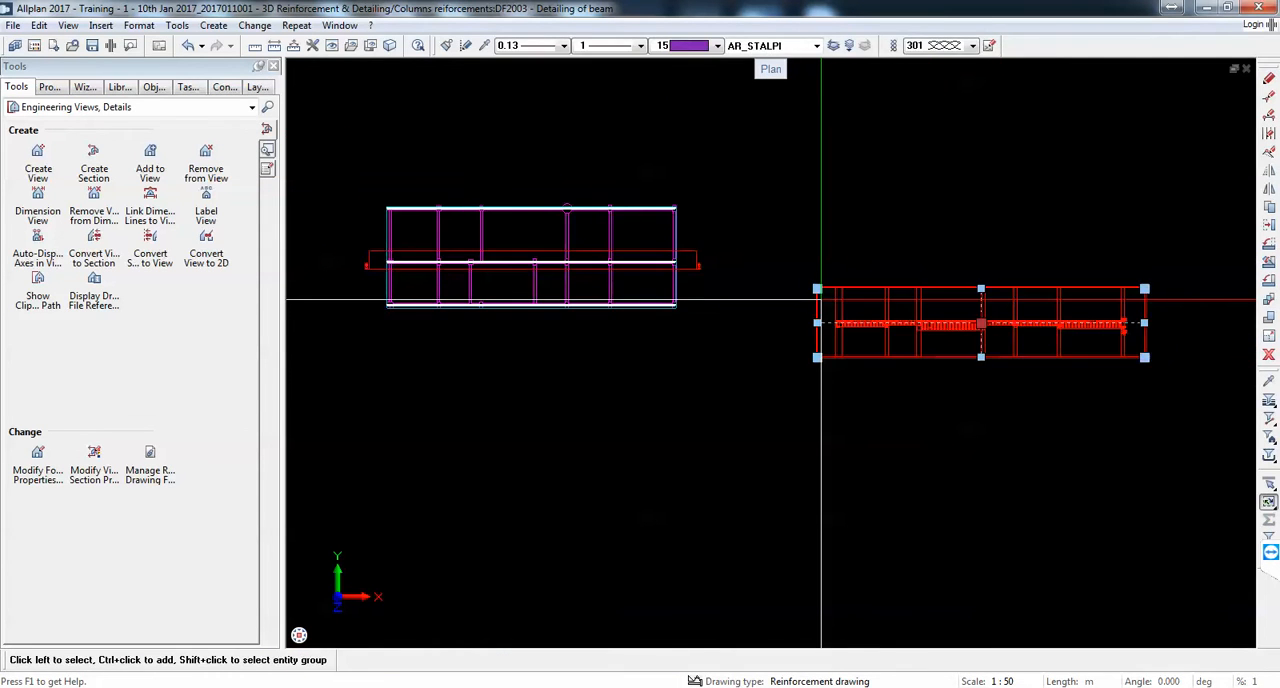
pyautogui.press('Delete')
# Step: Load the building structure's drawing files, including Grid, Ground floor and First Floor, while keeping 2003 Detailing of beam current
pyautogui.click(34, 46)
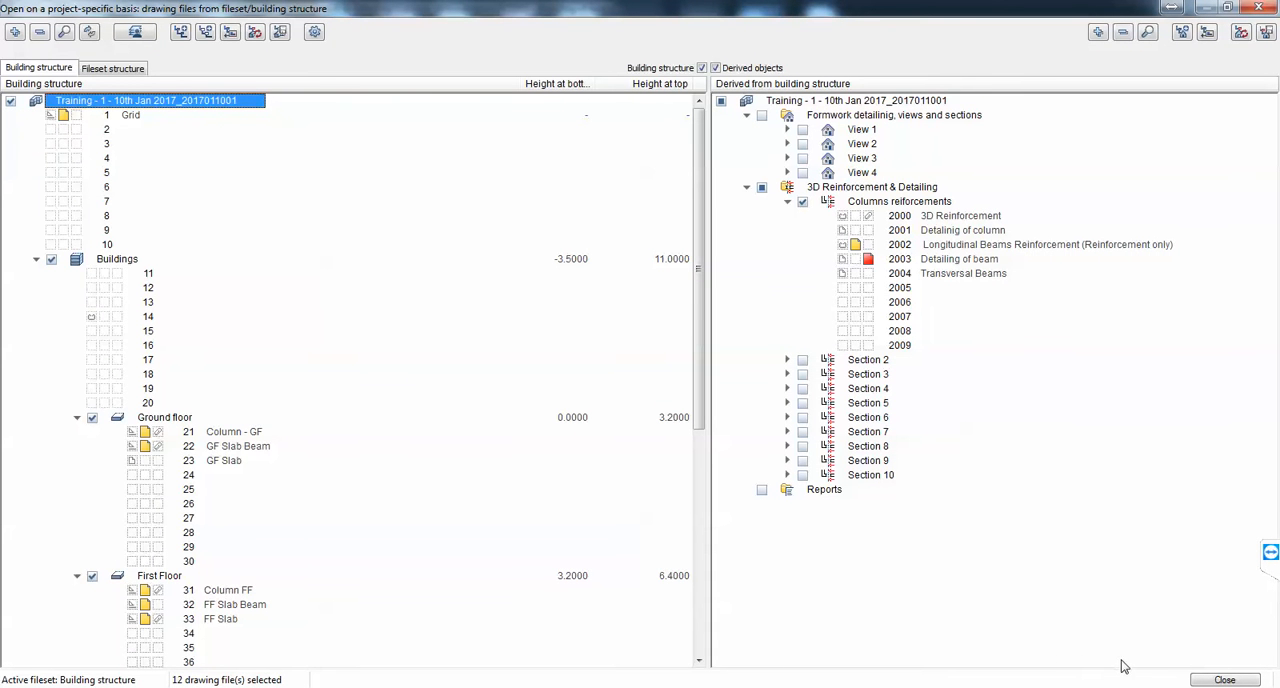
pyautogui.click(1226, 680)
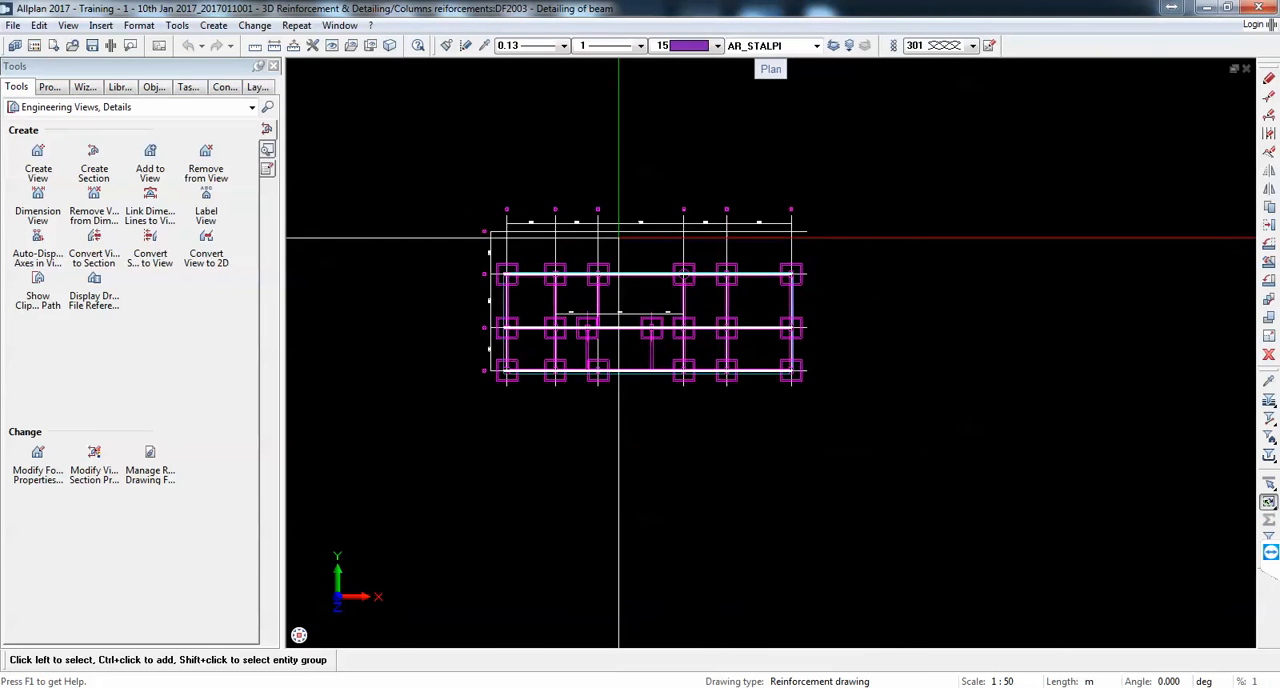
pyautogui.scroll(5, 614, 277)
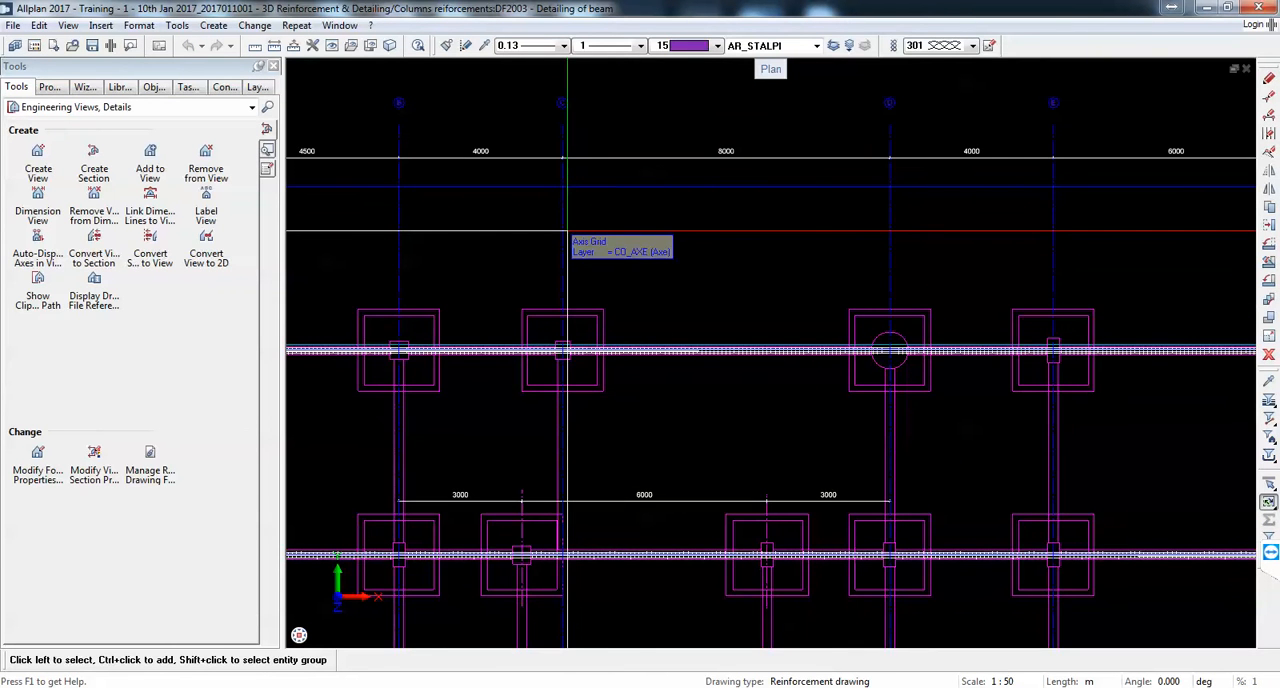
pyautogui.scroll(-4, 567, 230)
# Step: Create a section of the whole building along the middle beam row and place it beside the plan
pyautogui.click(94, 168)
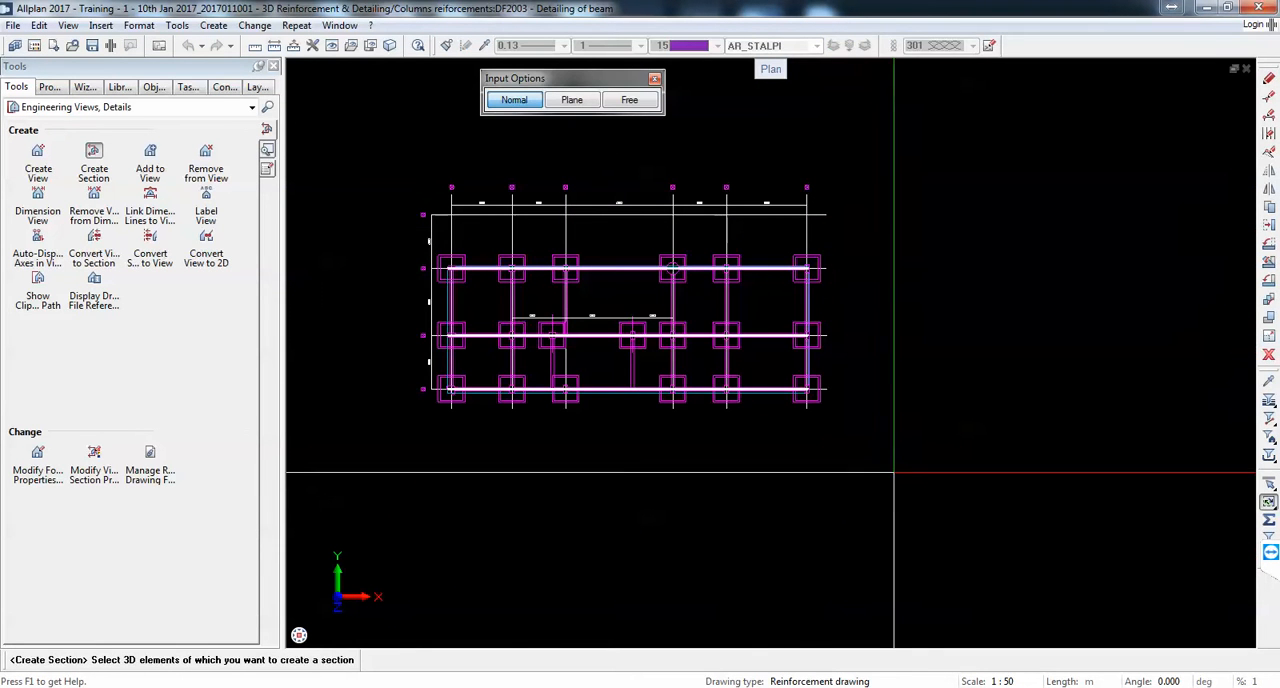
pyautogui.moveTo(892, 467); pyautogui.dragTo(390, 213)
pyautogui.click(586, 491)
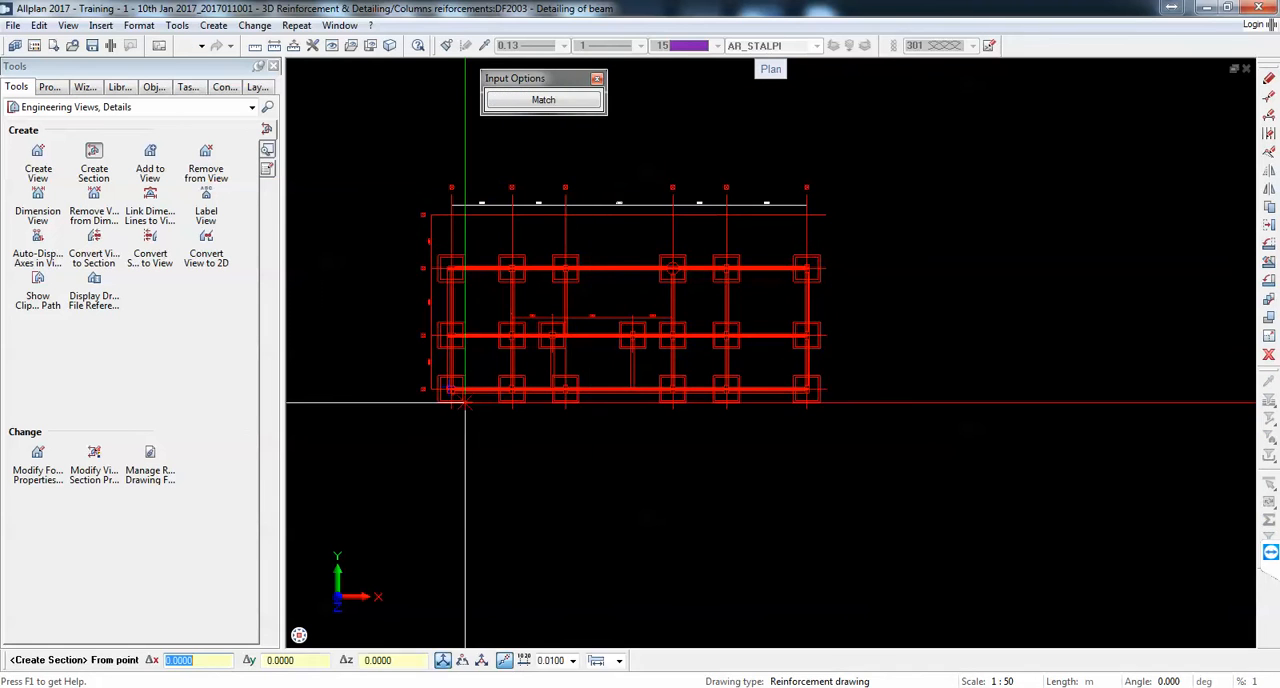
pyautogui.scroll(4, 402, 366)
pyautogui.click(403, 328)
pyautogui.scroll(-3, 403, 328)
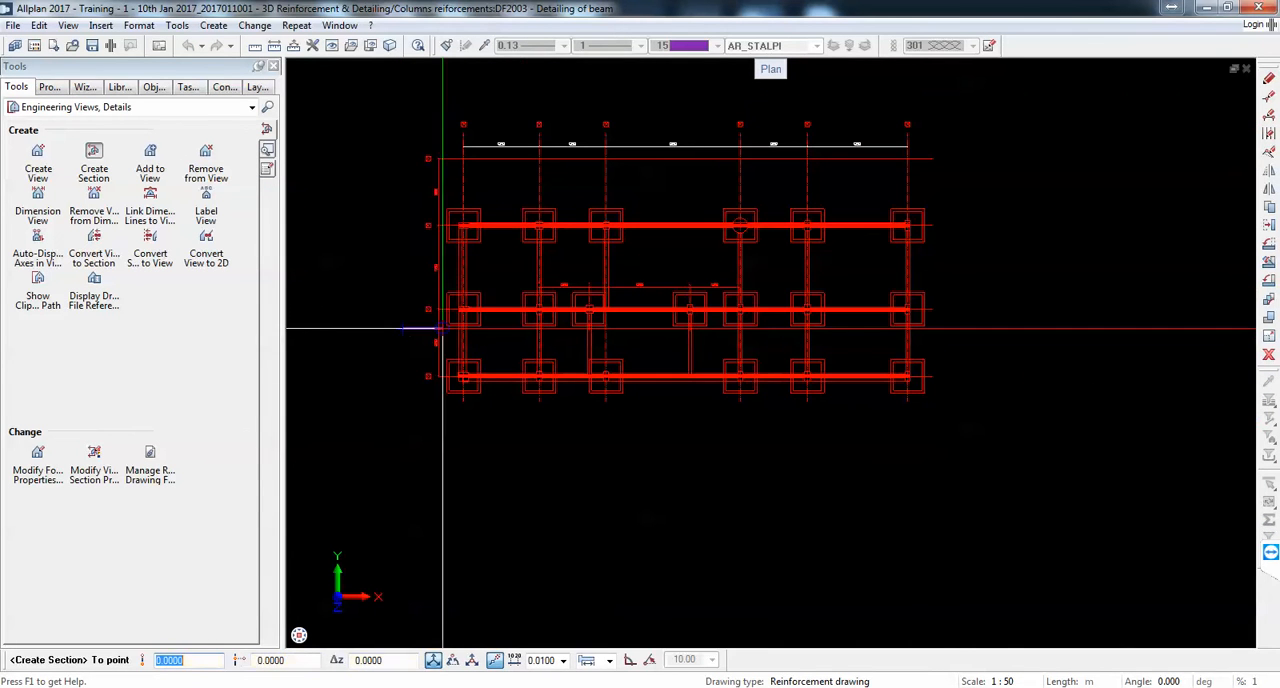
pyautogui.click(958, 274)
pyautogui.scroll(-3, 772, 360)
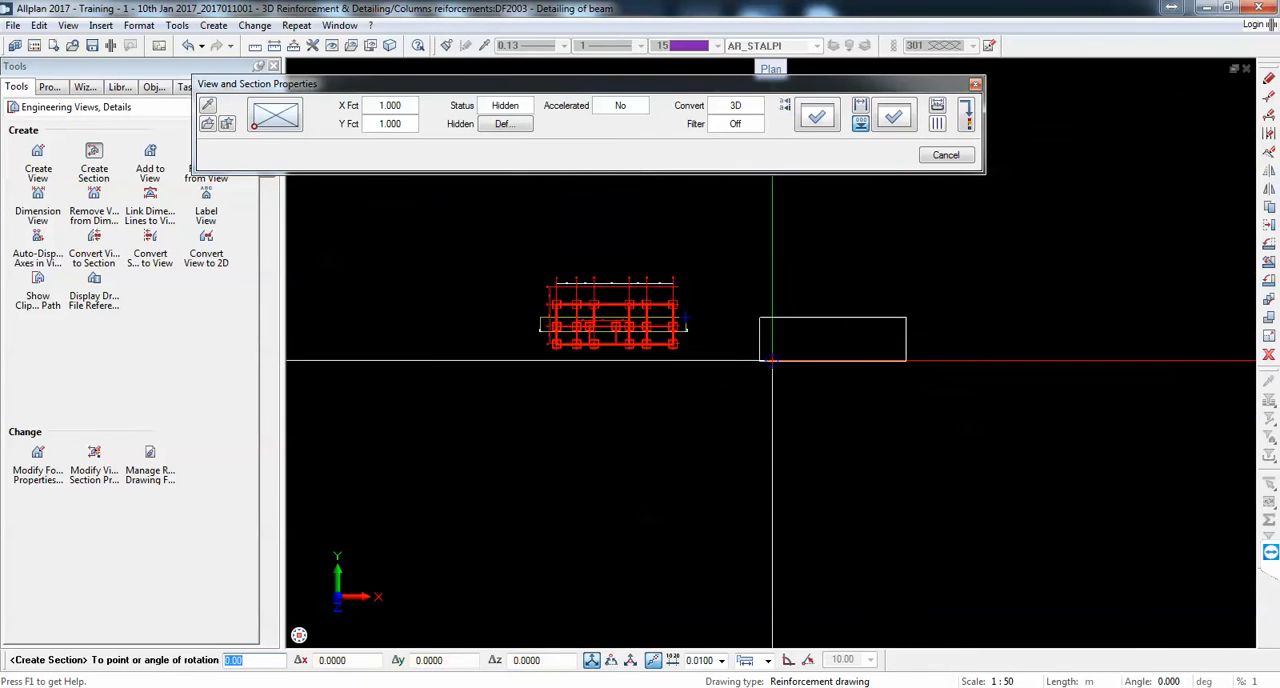
pyautogui.scroll(3, 772, 360)
pyautogui.click(766, 323)
# Step: Limit the section's height to the zone around the reinforced middle-level beam and label it Section EA - EA above the view
pyautogui.scroll(3, 860, 303)
pyautogui.moveTo(862, 307); pyautogui.dragTo(769, 377, button='middle')
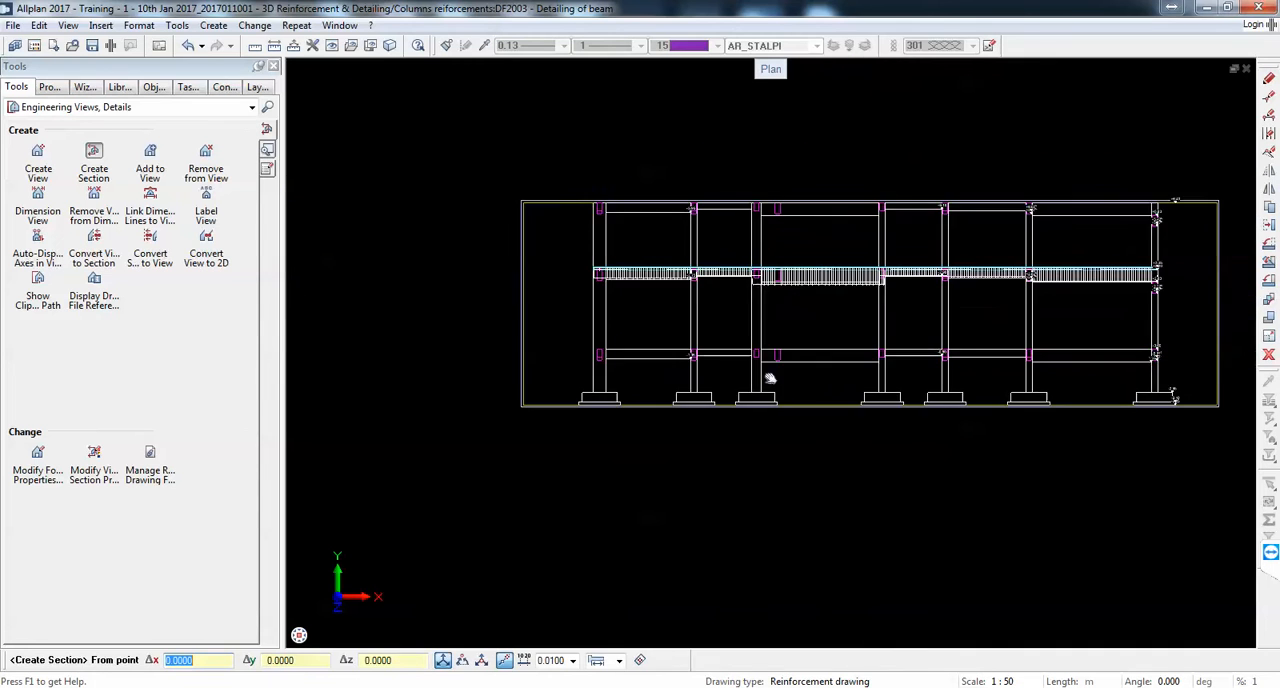
pyautogui.scroll(1, 607, 265)
pyautogui.scroll(-1, 565, 249)
pyautogui.click(549, 249)
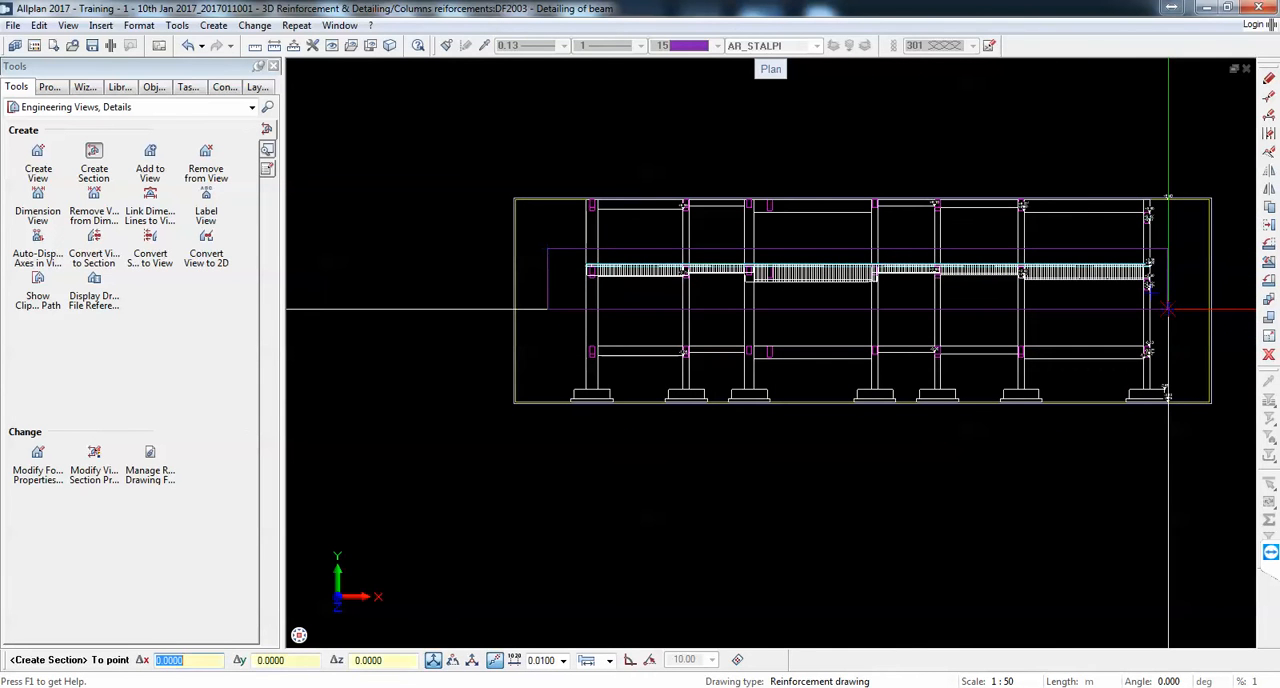
pyautogui.click(1168, 309)
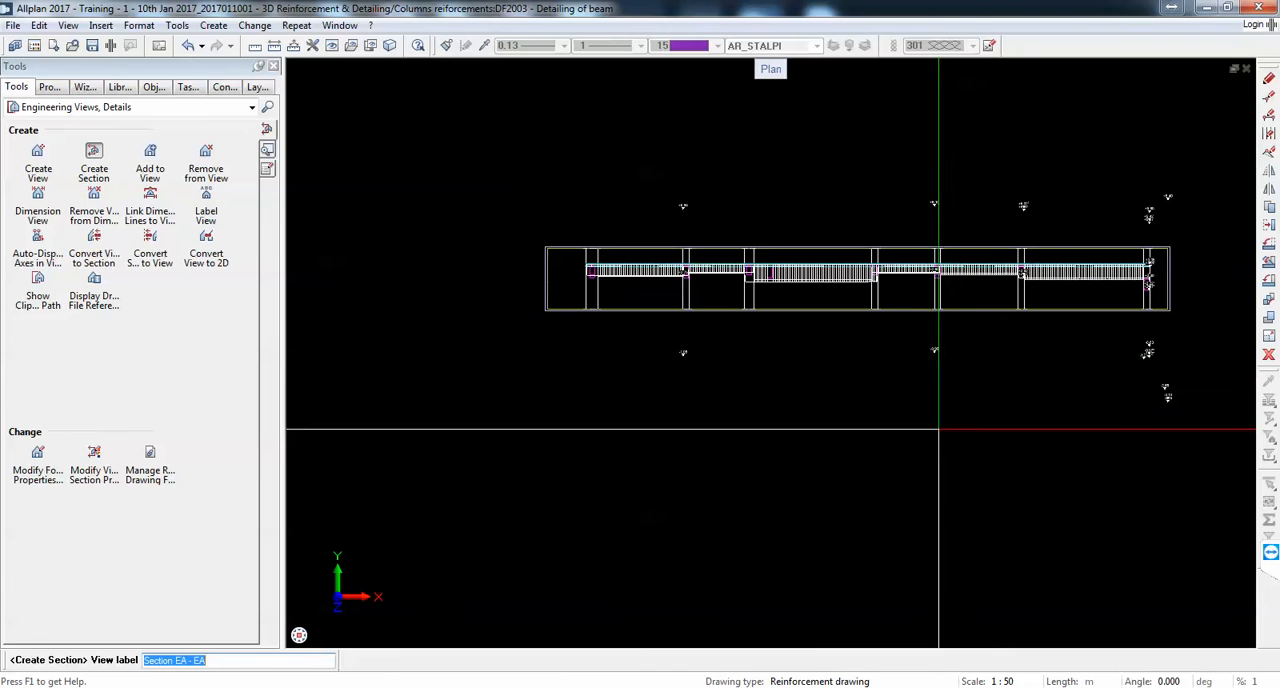
pyautogui.press('Return')
pyautogui.click(874, 207)
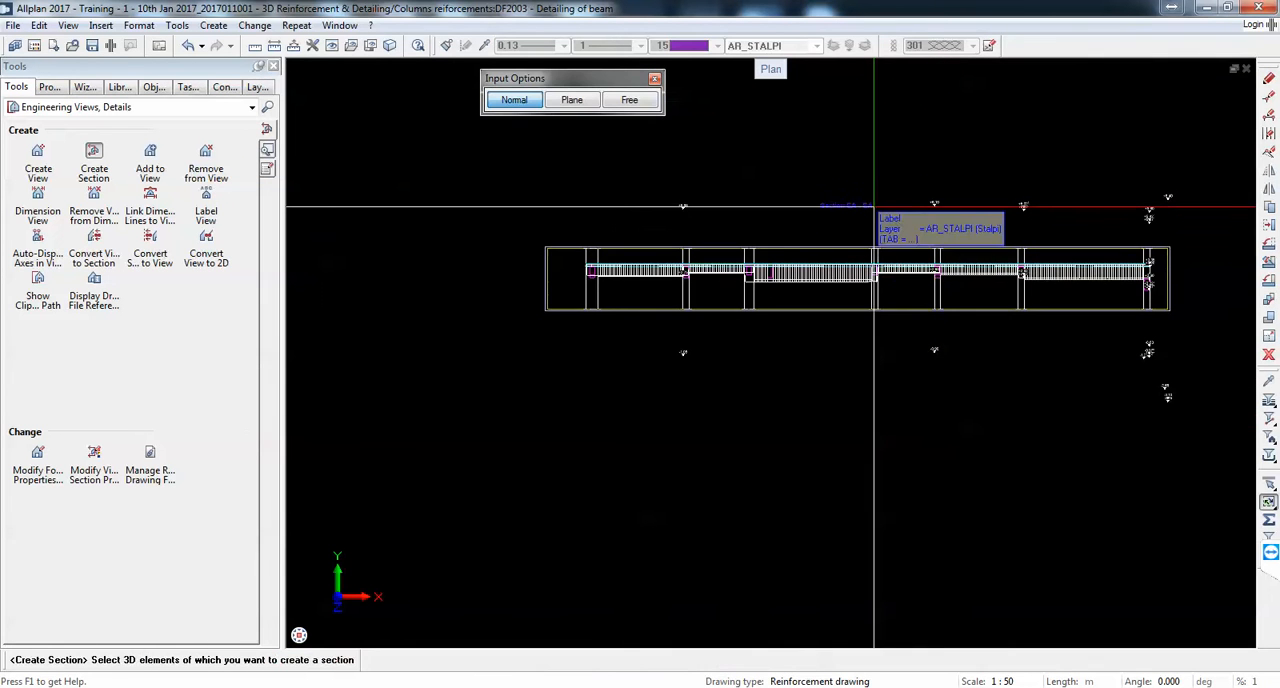
# Step: Create a full-height section along the middle beam row and place it below Section EA - EA with axis labels underneath
pyautogui.scroll(-3, 889, 267)
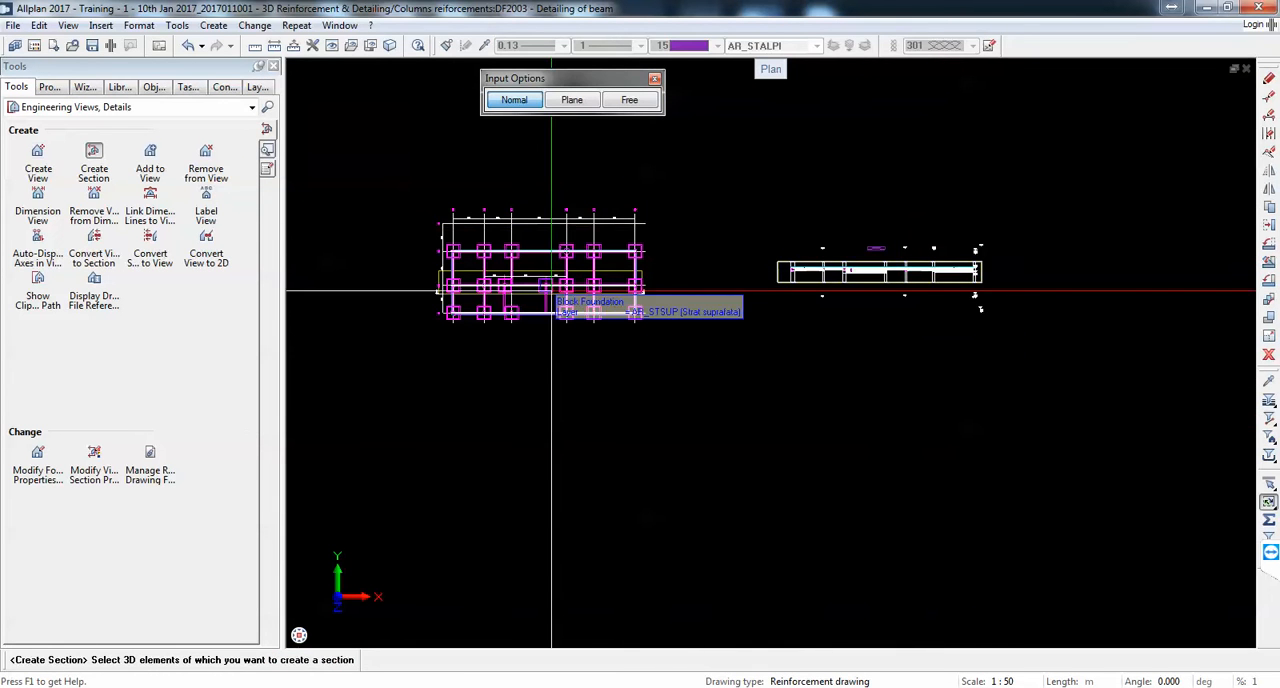
pyautogui.moveTo(663, 300); pyautogui.dragTo(420, 277)
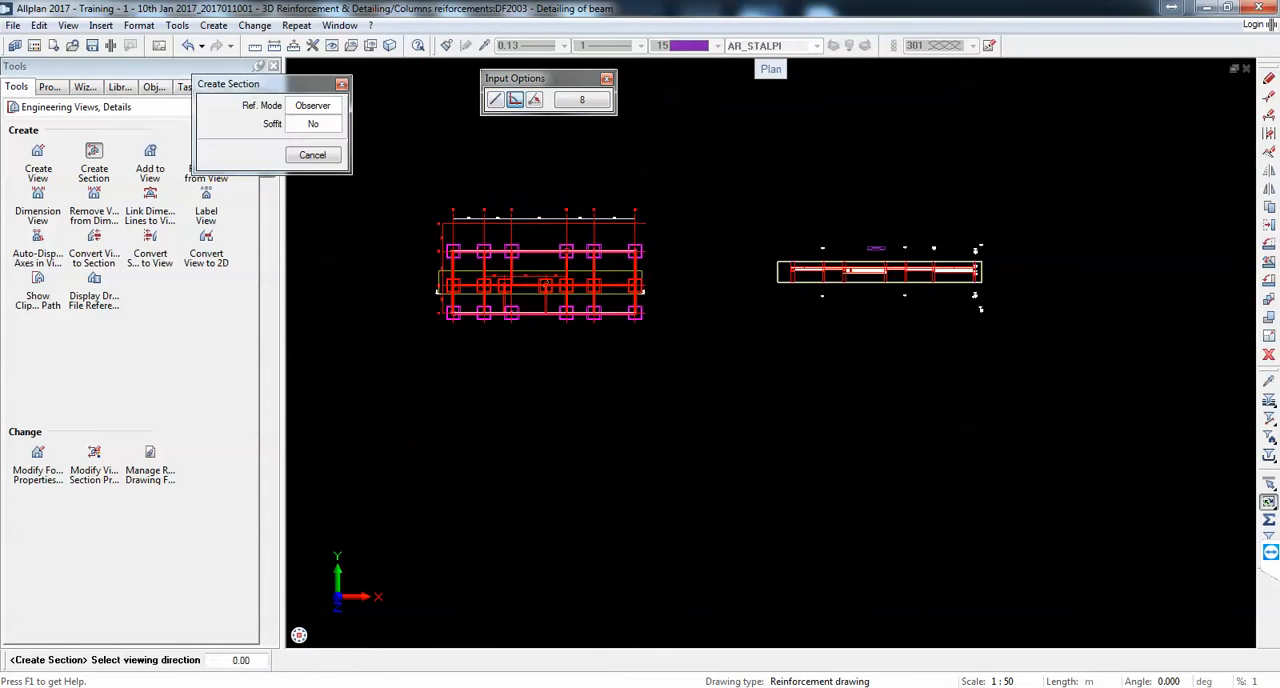
pyautogui.click(409, 300)
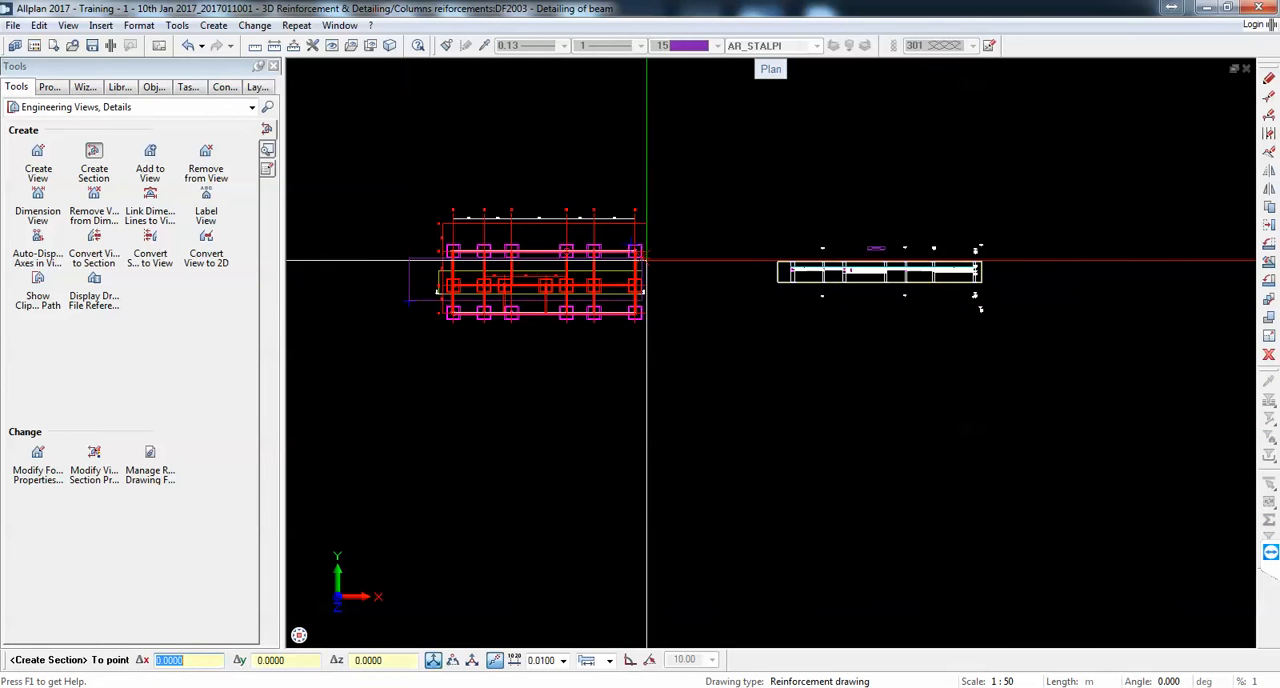
pyautogui.click(667, 272)
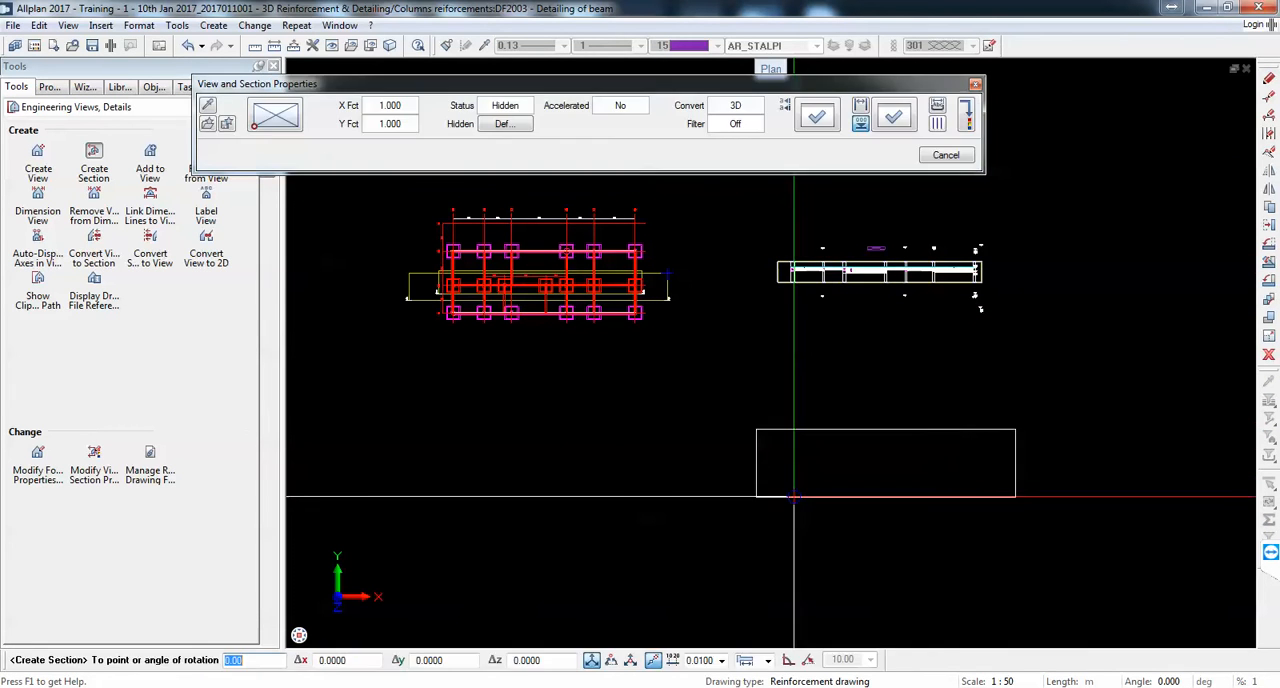
pyautogui.click(794, 497)
pyautogui.scroll(2, 859, 549)
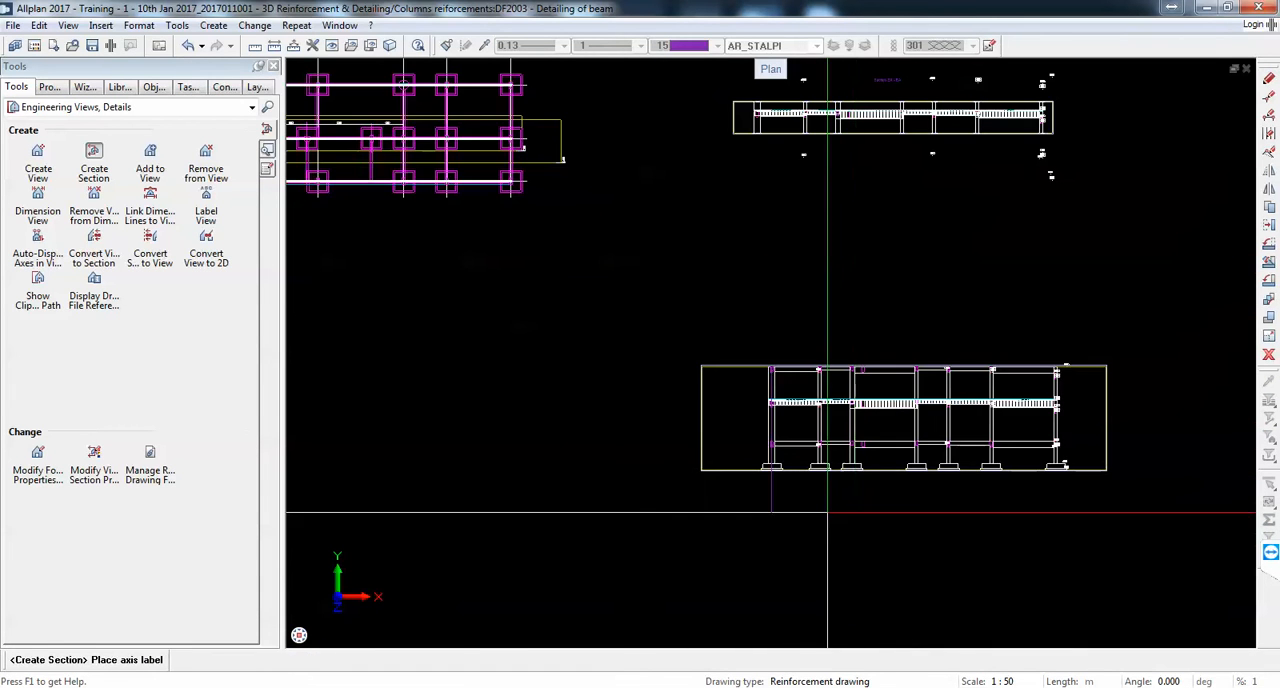
pyautogui.click(828, 512)
pyautogui.moveTo(898, 522); pyautogui.dragTo(805, 503, button='middle')
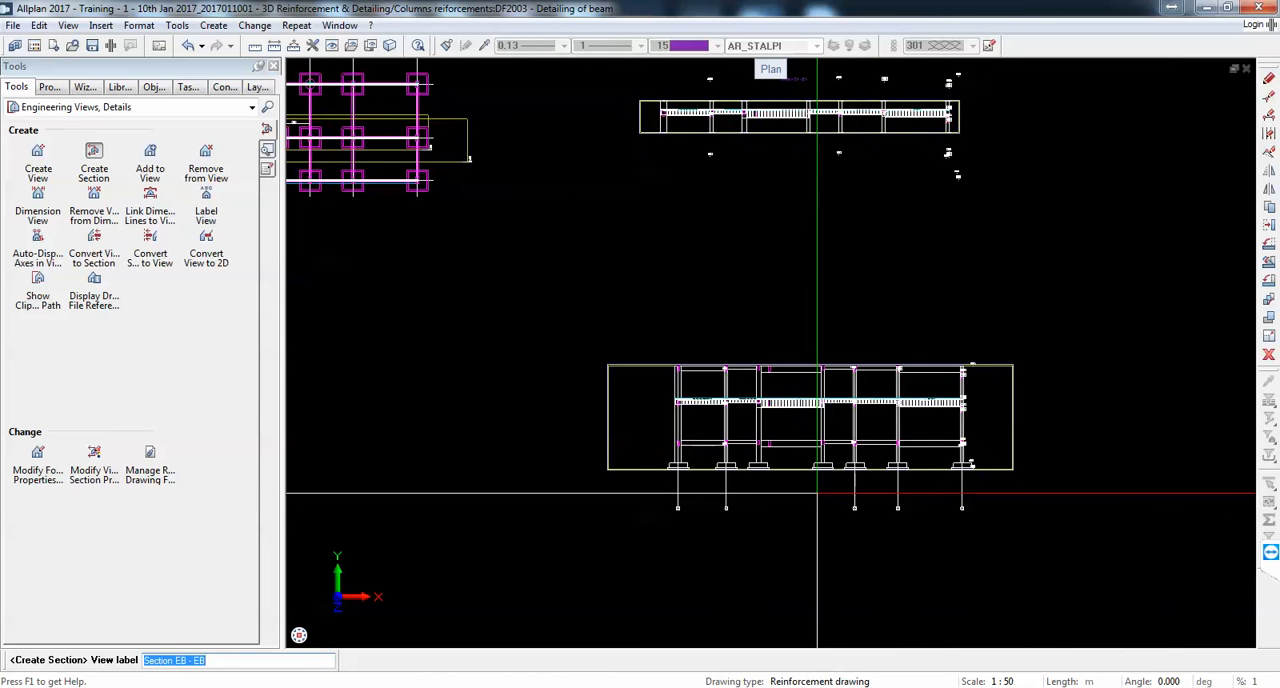
pyautogui.click(1271, 212)
pyautogui.moveTo(1012, 526); pyautogui.dragTo(630, 481)
pyautogui.scroll(3, 919, 433)
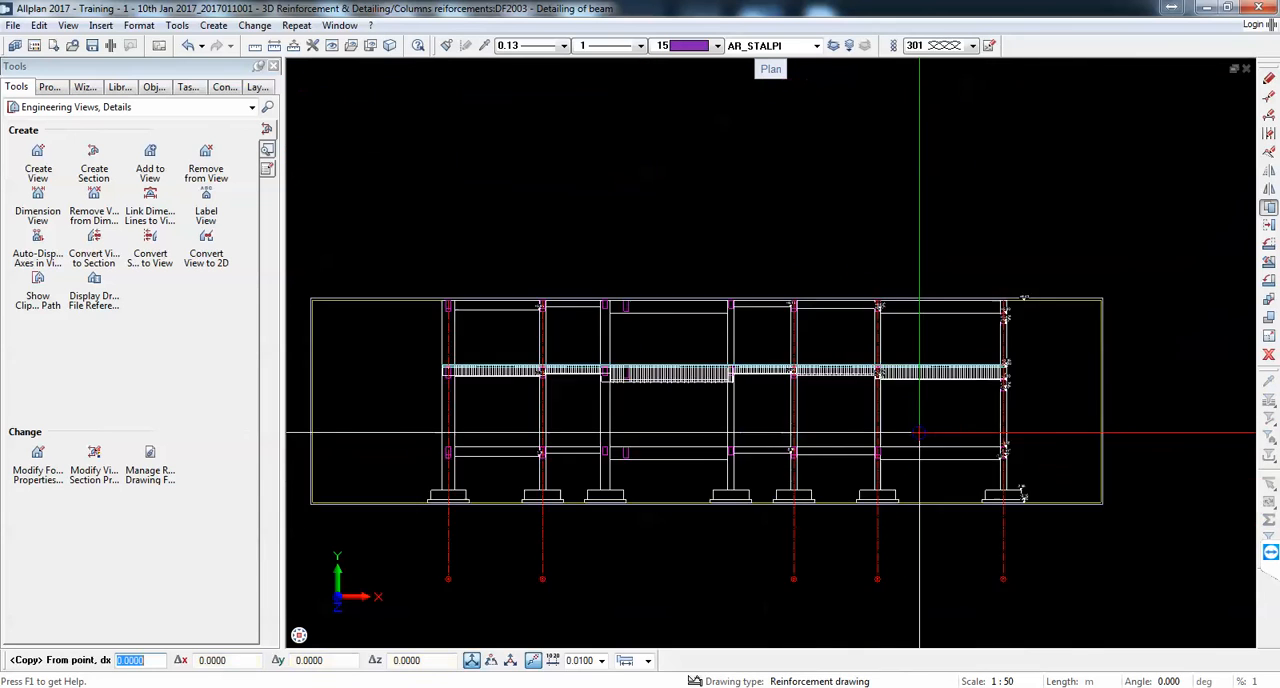
pyautogui.scroll(2, 919, 433)
pyautogui.click(1054, 520)
pyautogui.scroll(-4, 1054, 520)
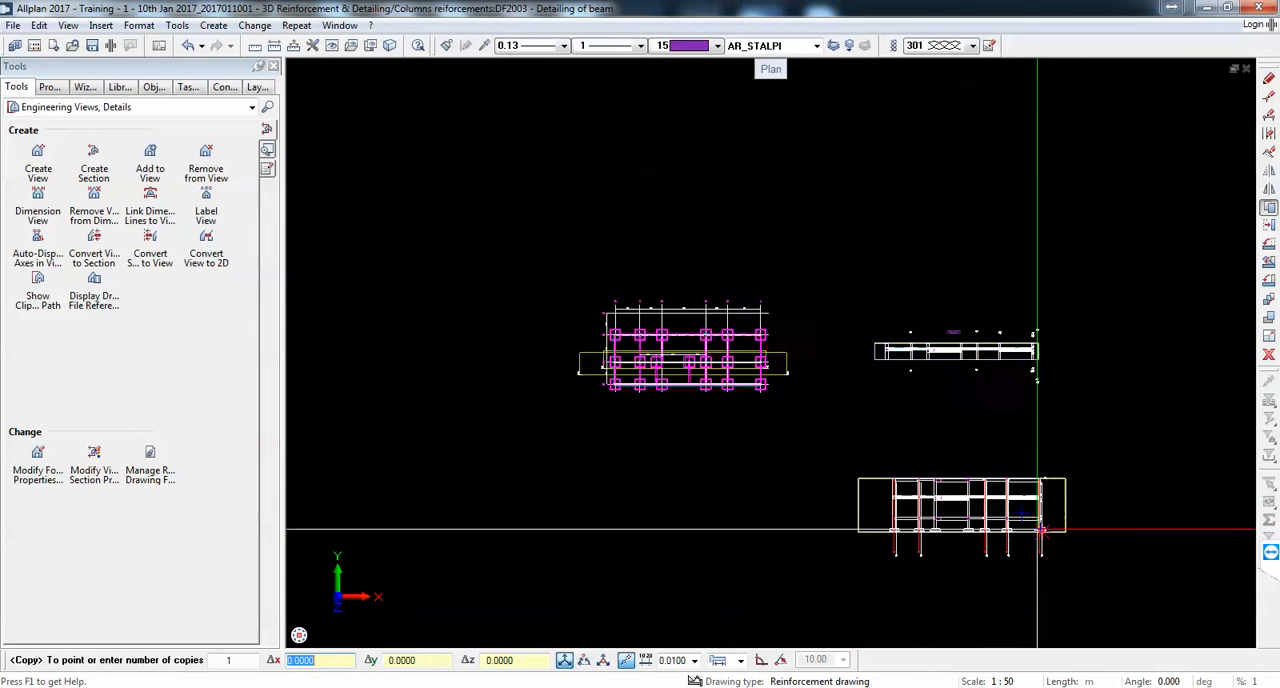
pyautogui.scroll(5, 1043, 380)
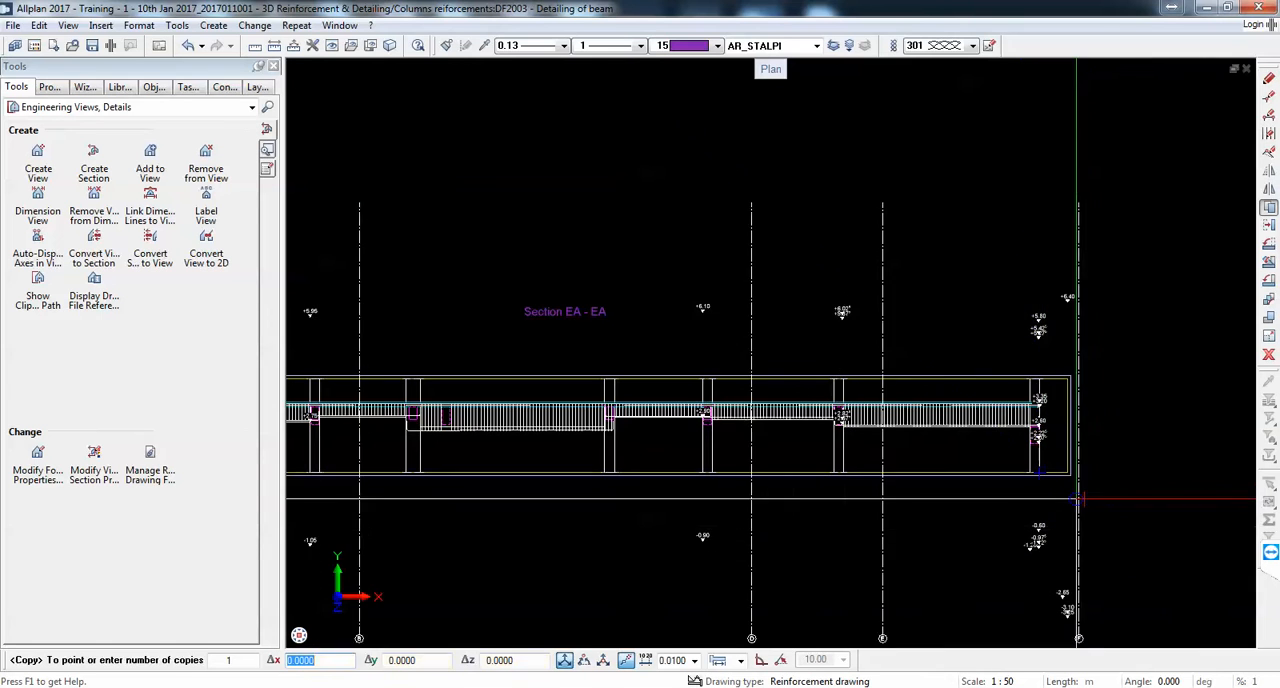
pyautogui.scroll(-5, 1038, 500)
pyautogui.scroll(2, 995, 306)
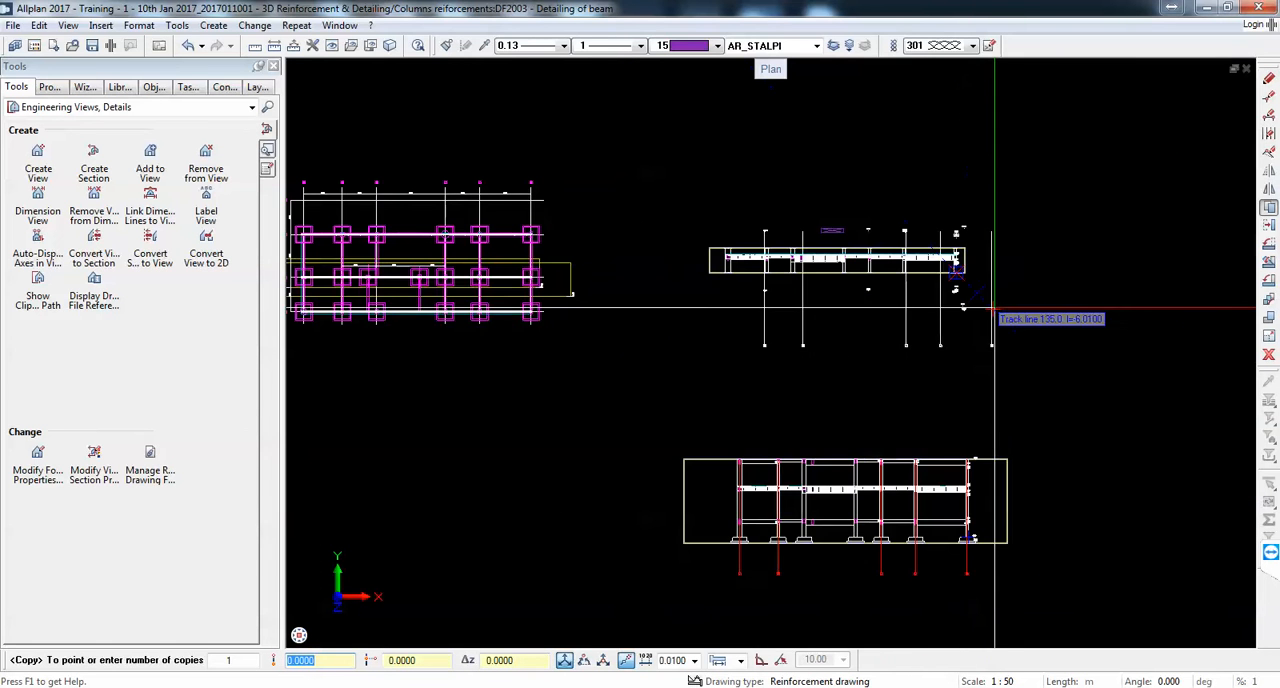
pyautogui.press('Escape')
# Step: Copy the labelled grid axes from the full-height section onto Section EA - EA
pyautogui.click(1268, 207)
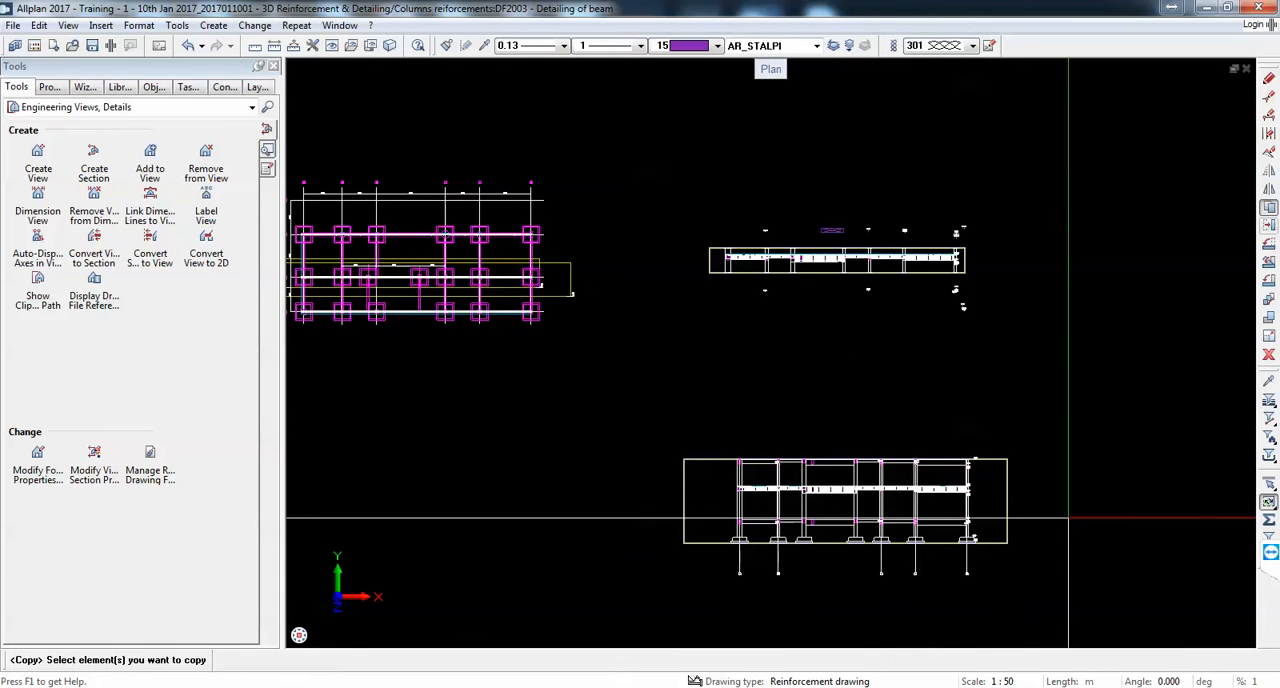
pyautogui.moveTo(1006, 584); pyautogui.dragTo(739, 541)
pyautogui.scroll(3, 738, 537)
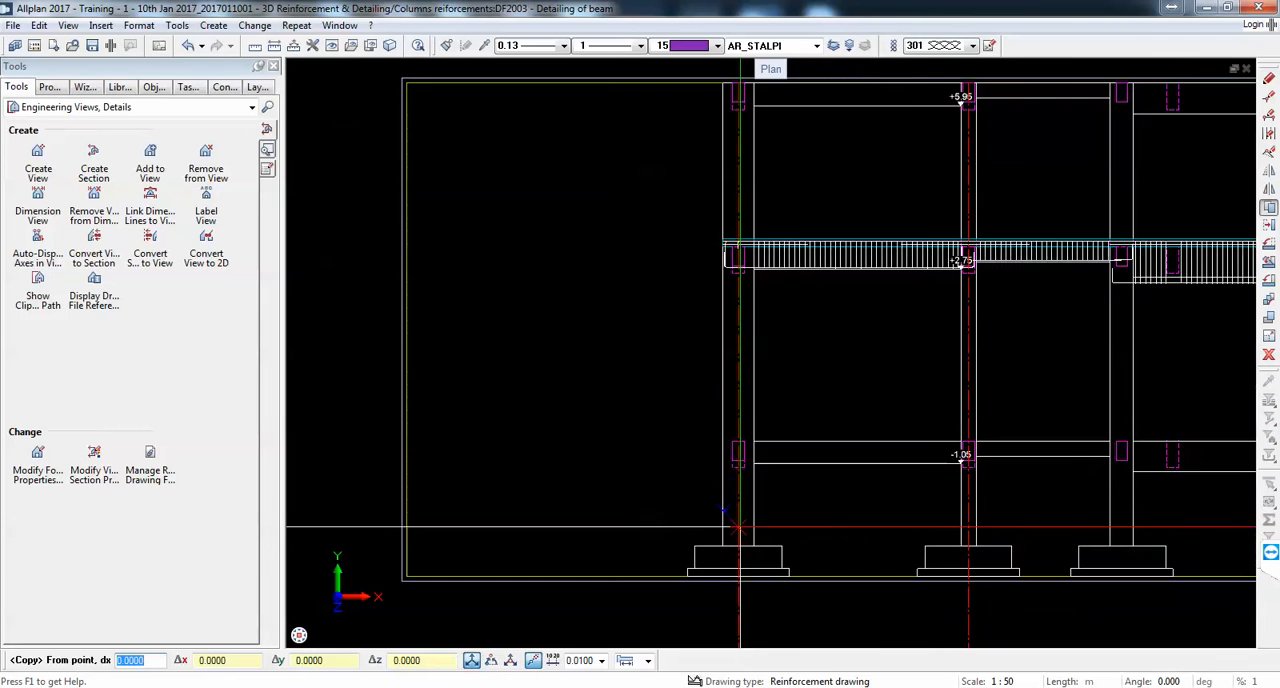
pyautogui.click(755, 270)
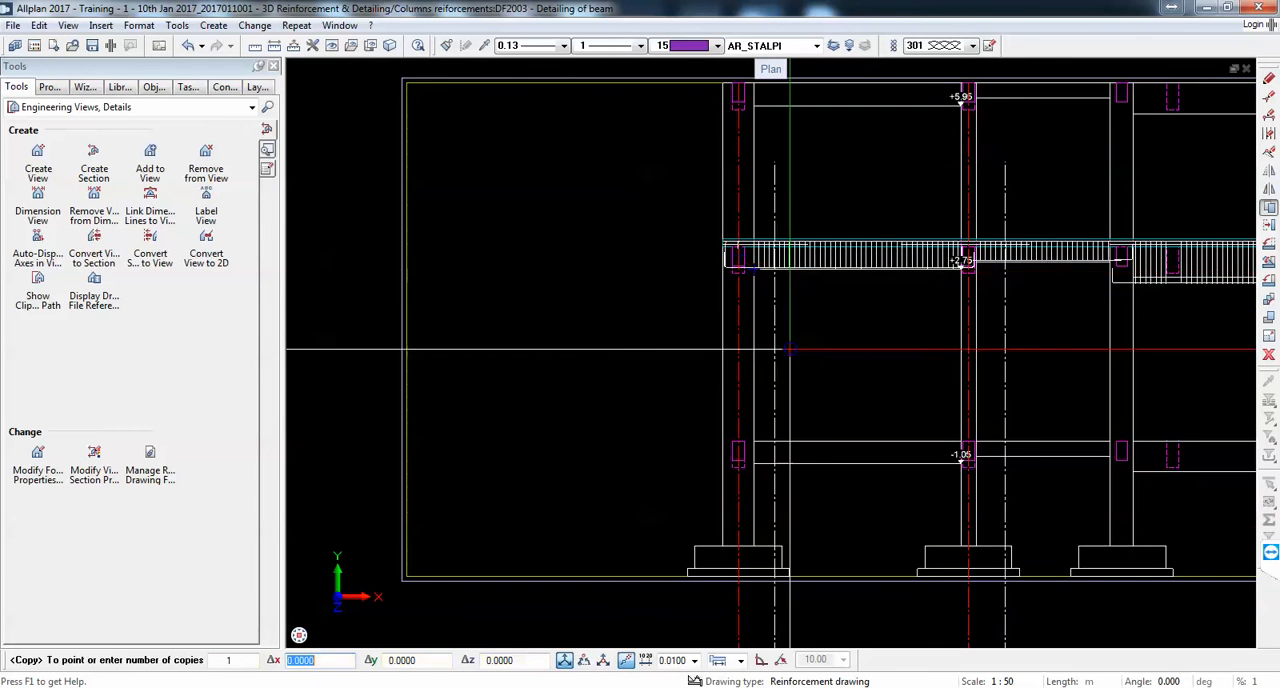
pyautogui.scroll(-8, 796, 372)
pyautogui.scroll(8, 767, 166)
pyautogui.scroll(-1, 791, 115)
pyautogui.moveTo(793, 122); pyautogui.dragTo(692, 507, button='middle')
pyautogui.scroll(4, 700, 378)
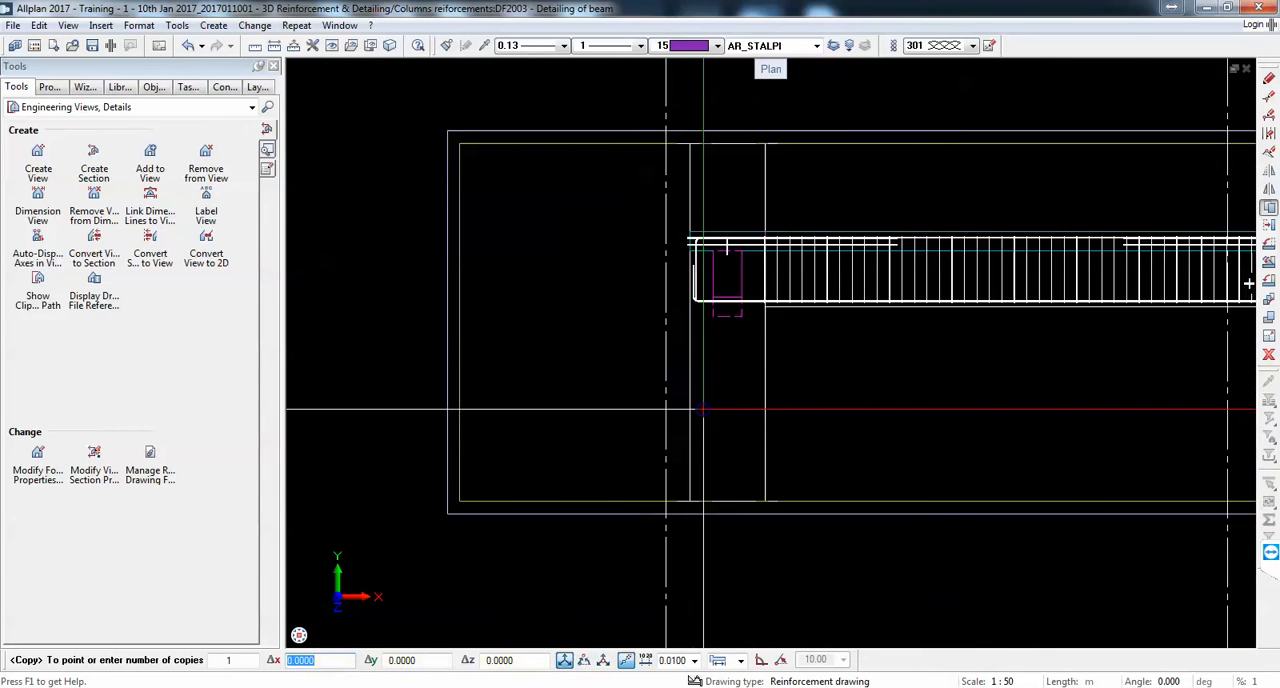
pyautogui.scroll(-12, 726, 268)
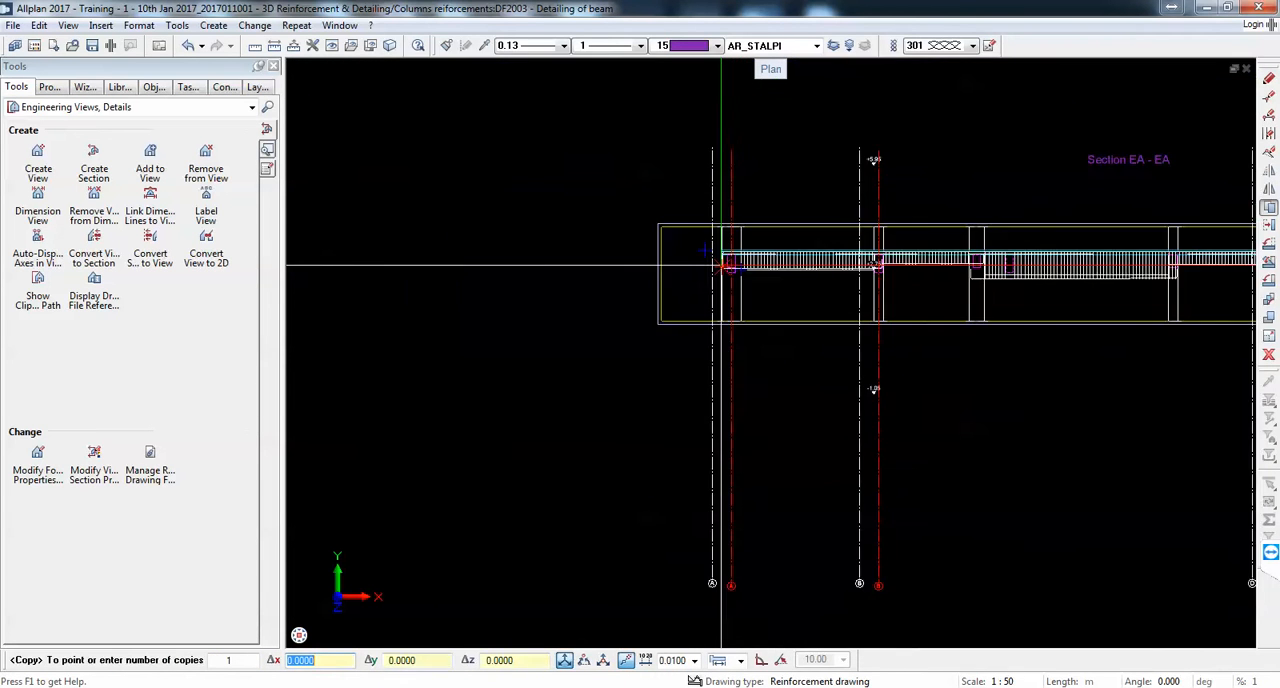
pyautogui.press('Escape')
# Step: Delete the full-height section with its axes and undo the deletion
pyautogui.scroll(-1, 708, 378)
pyautogui.scroll(1, 829, 505)
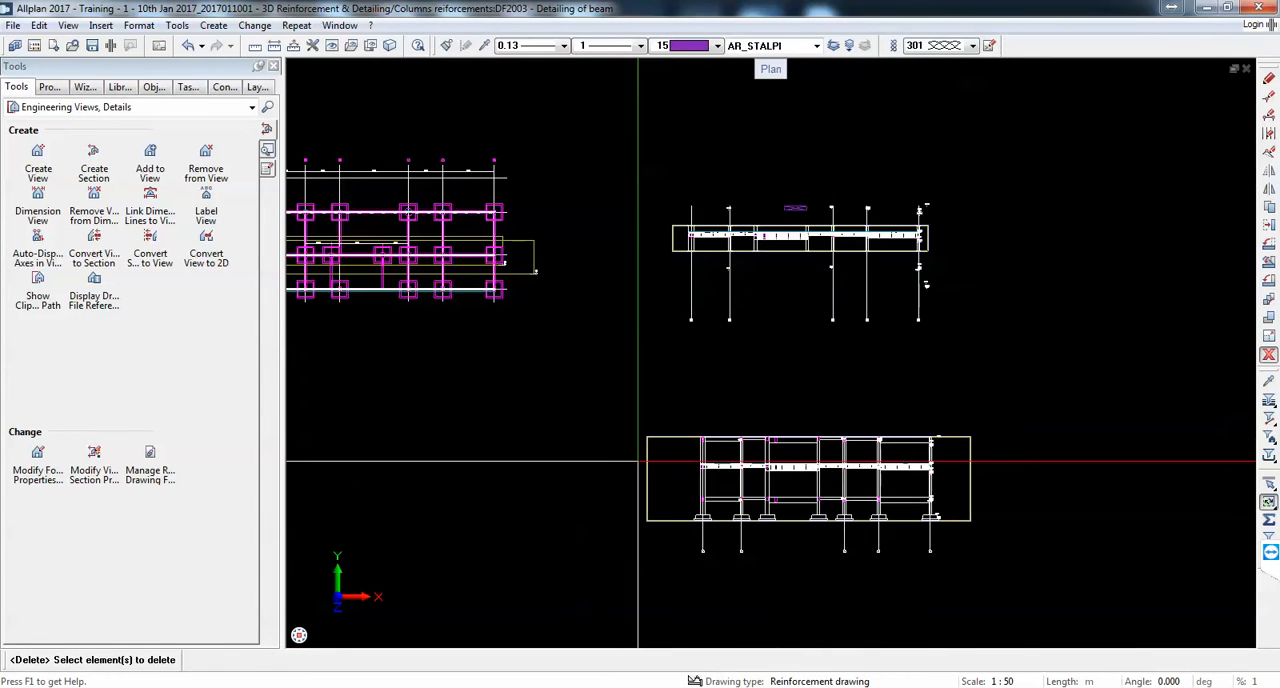
pyautogui.moveTo(571, 408); pyautogui.dragTo(1020, 600)
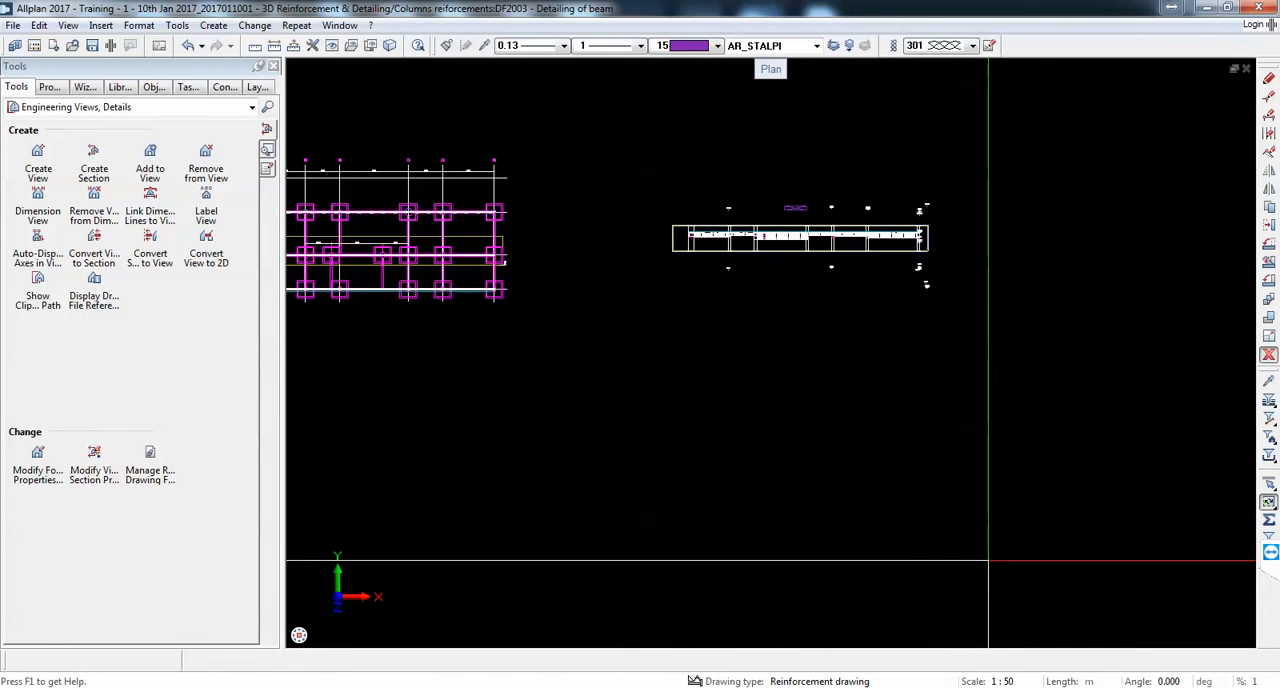
pyautogui.hotkey('ctrl', 'z')
# Step: Resize the full-height section's upper and lower boundaries to the zone around the reinforced middle-level beam
pyautogui.scroll(4, 943, 486)
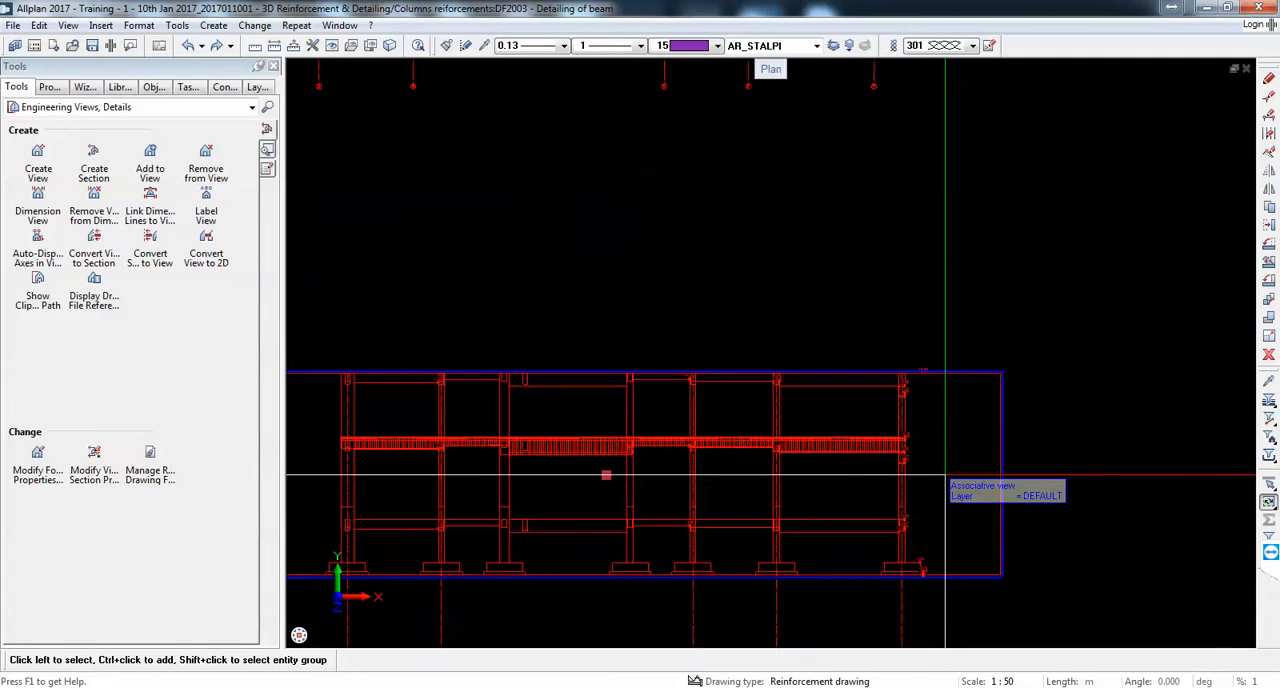
pyautogui.click(605, 372)
pyautogui.scroll(1, 604, 368)
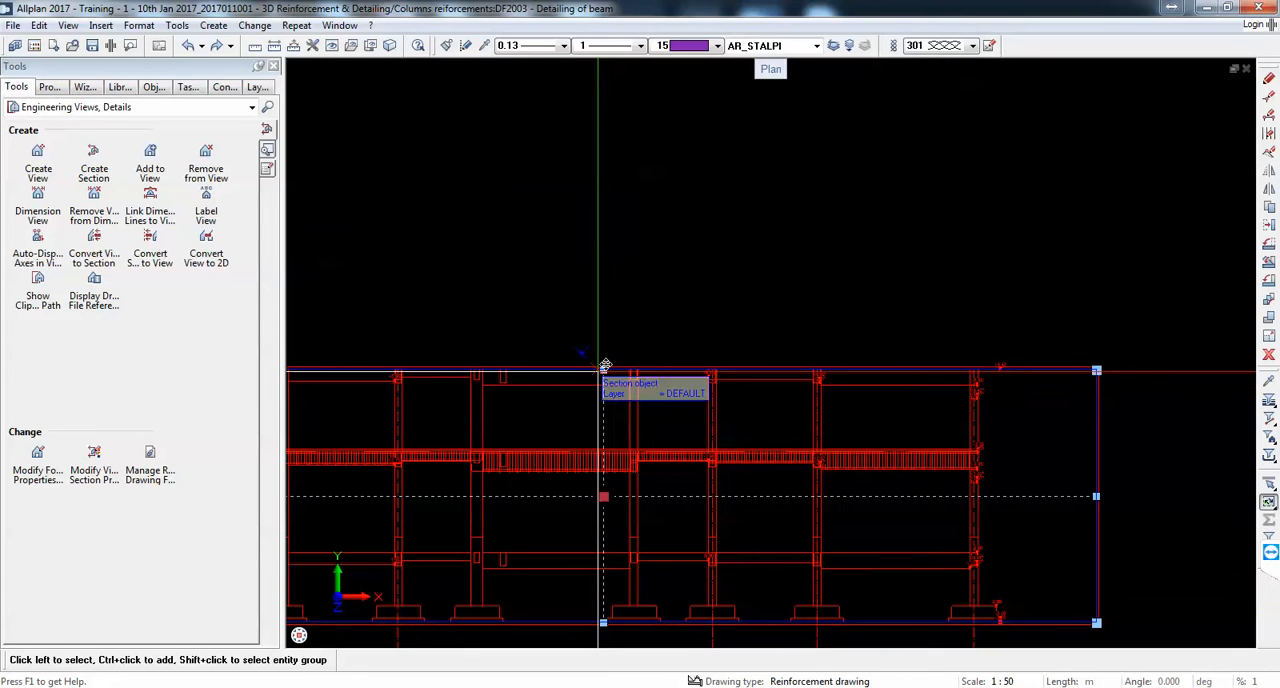
pyautogui.click(605, 369)
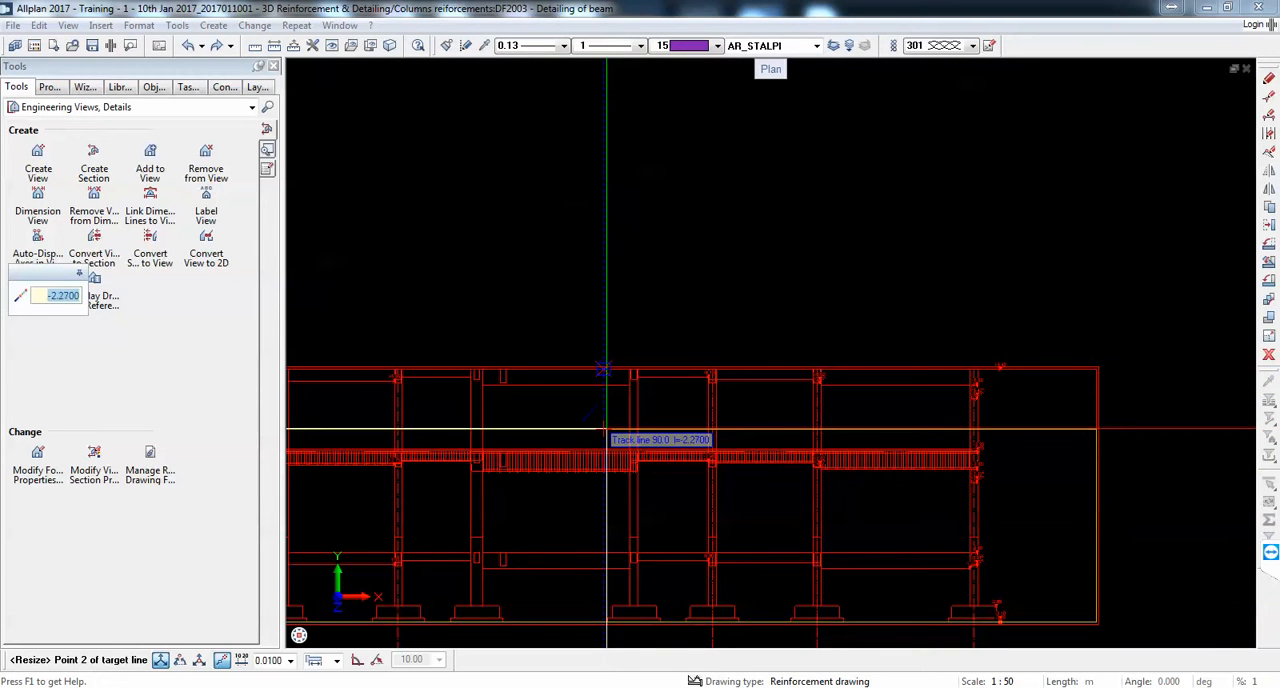
pyautogui.click(606, 432)
pyautogui.scroll(-2, 614, 286)
pyautogui.scroll(3, 596, 300)
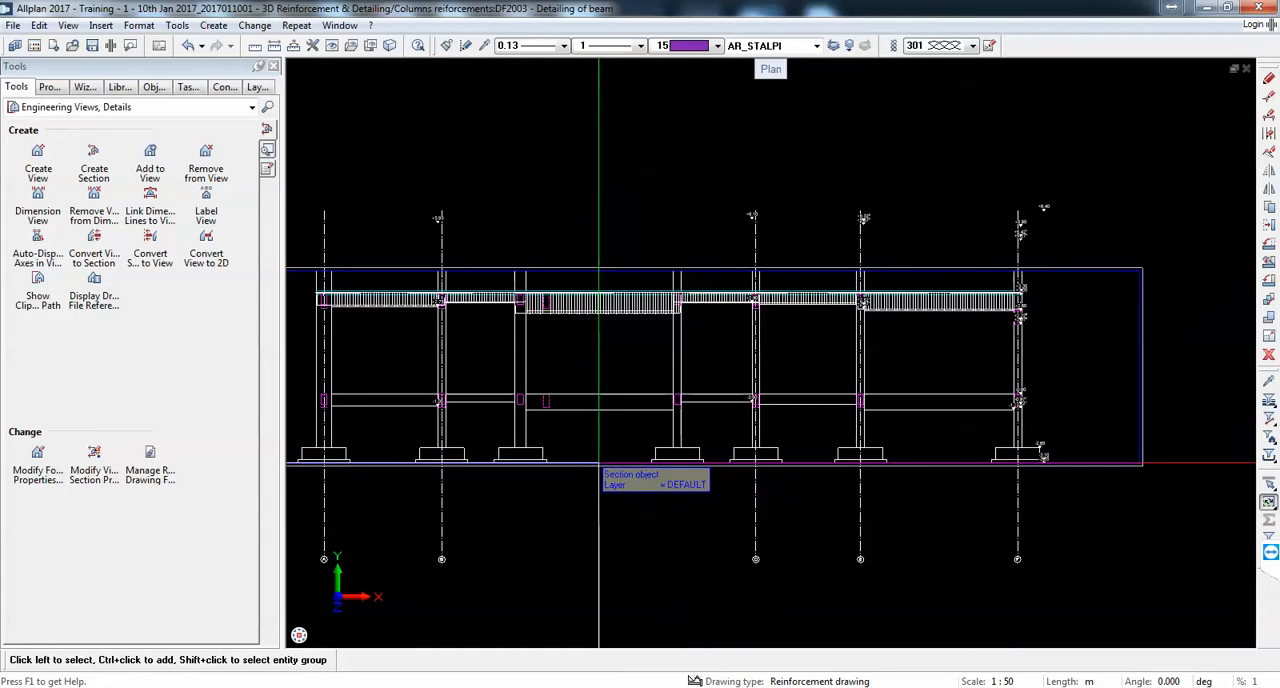
pyautogui.click(600, 465)
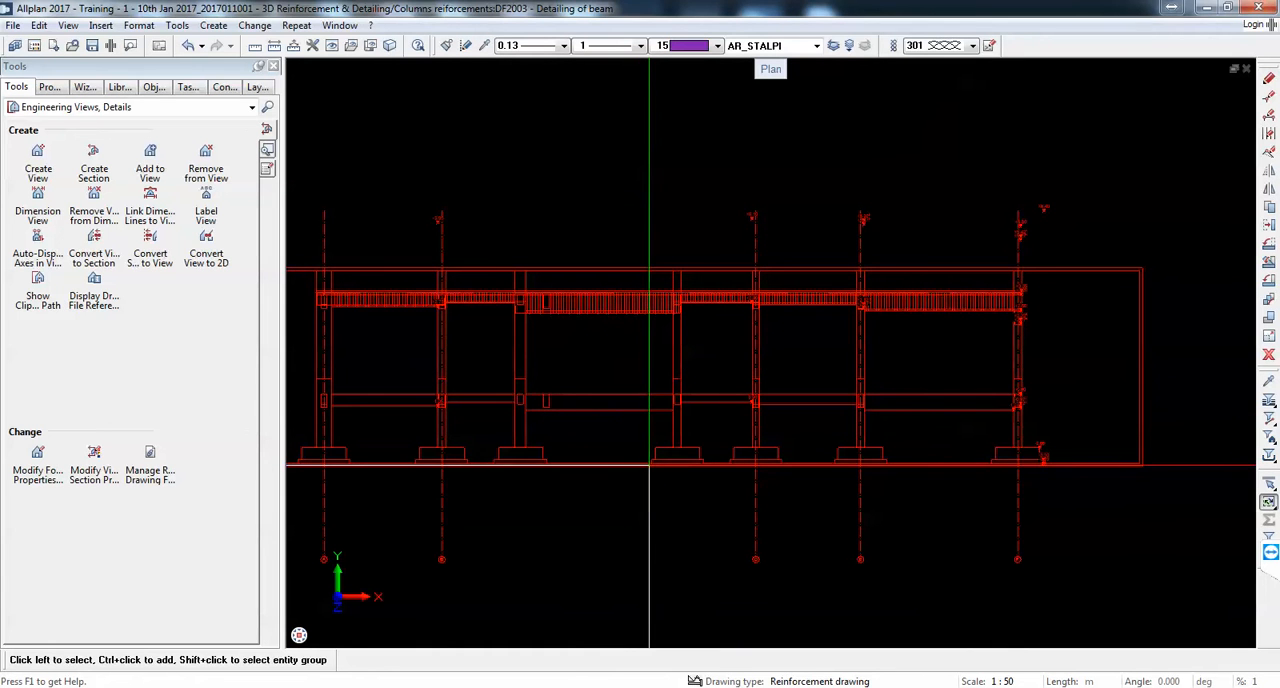
pyautogui.click(649, 465)
pyautogui.click(637, 343)
pyautogui.scroll(-3, 692, 368)
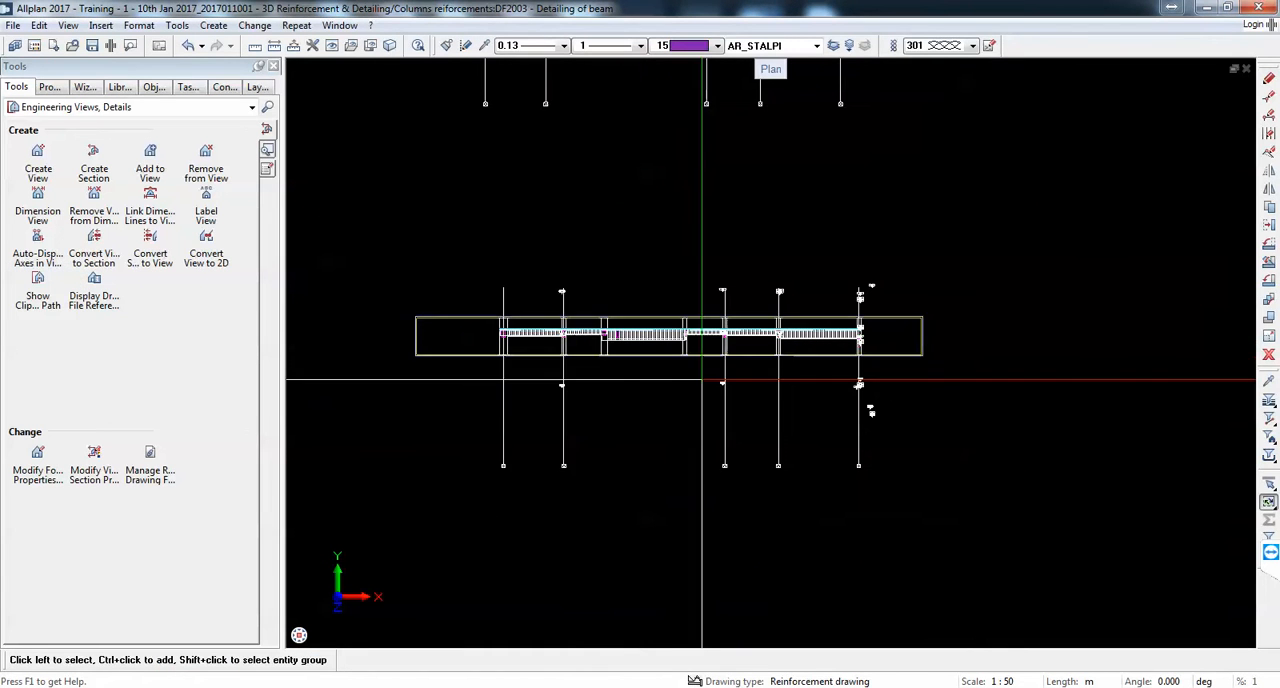
# Step: Delete Section EA - EA together with its copied grid axes, keeping the section with its own axis labels
pyautogui.scroll(-2, 900, 360)
pyautogui.moveTo(929, 266); pyautogui.dragTo(645, 130)
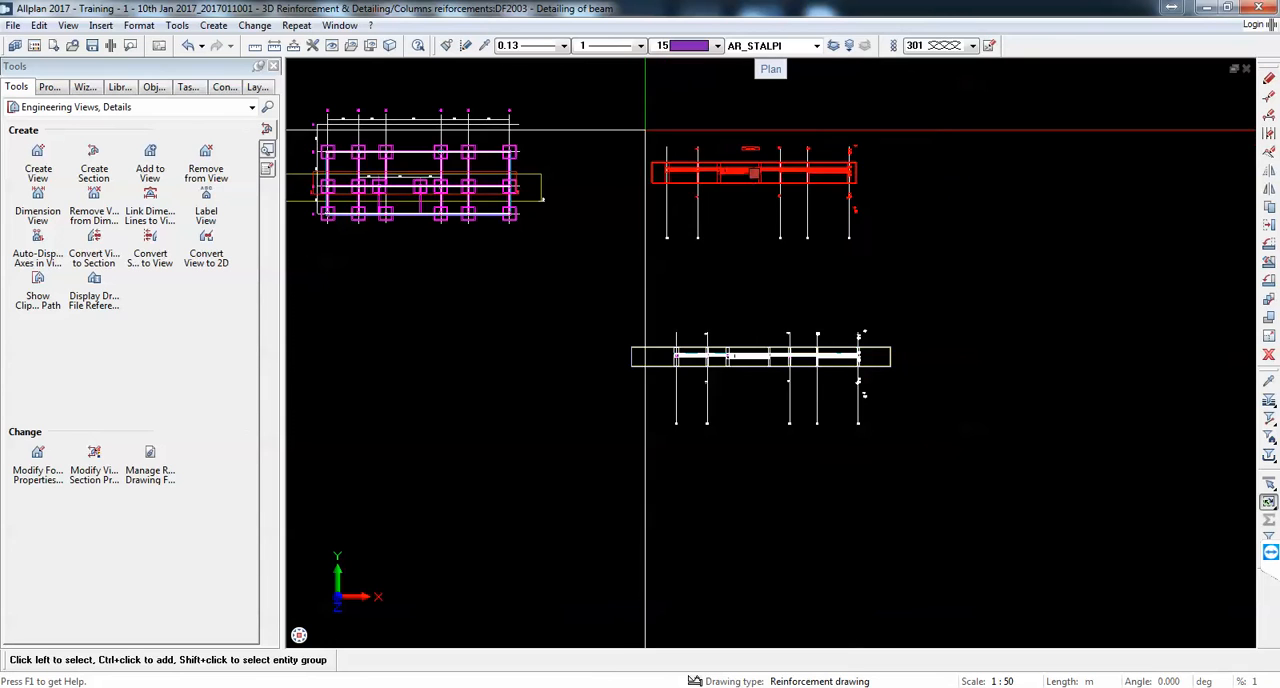
pyautogui.press('Delete')
pyautogui.scroll(1, 803, 388)
pyautogui.moveTo(951, 223); pyautogui.dragTo(640, 114)
pyautogui.scroll(3, 726, 362)
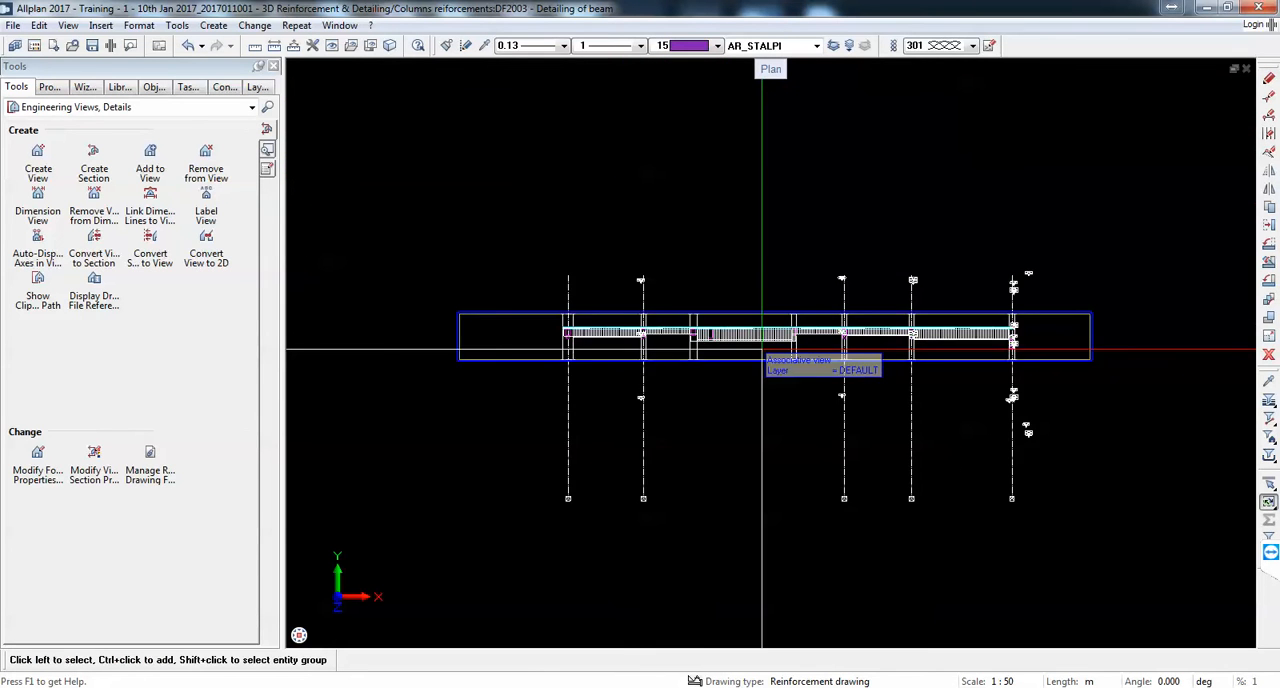
pyautogui.scroll(2, 761, 349)
pyautogui.scroll(-2, 761, 349)
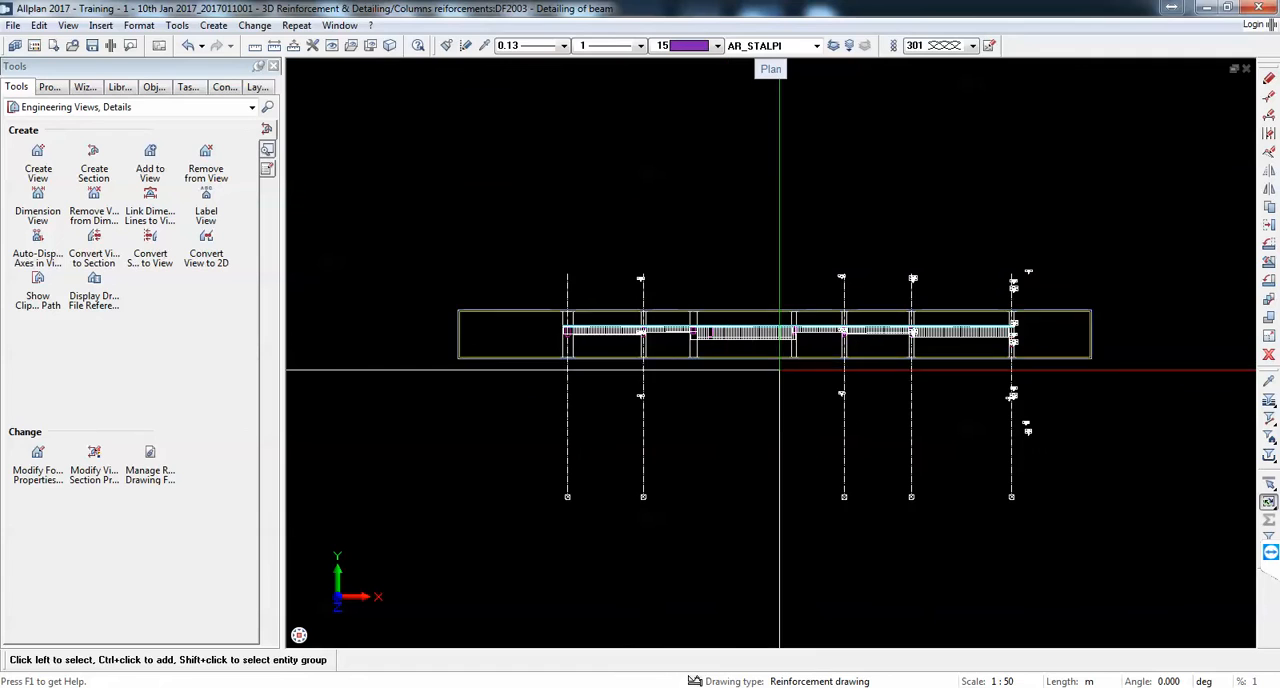
# Step: Switch to DWG TrueView, examine the beam elevation and its sections 1-1, 2-2 and 3-3, and return to Allplan
pyautogui.hotkey('alt', 'Tab')
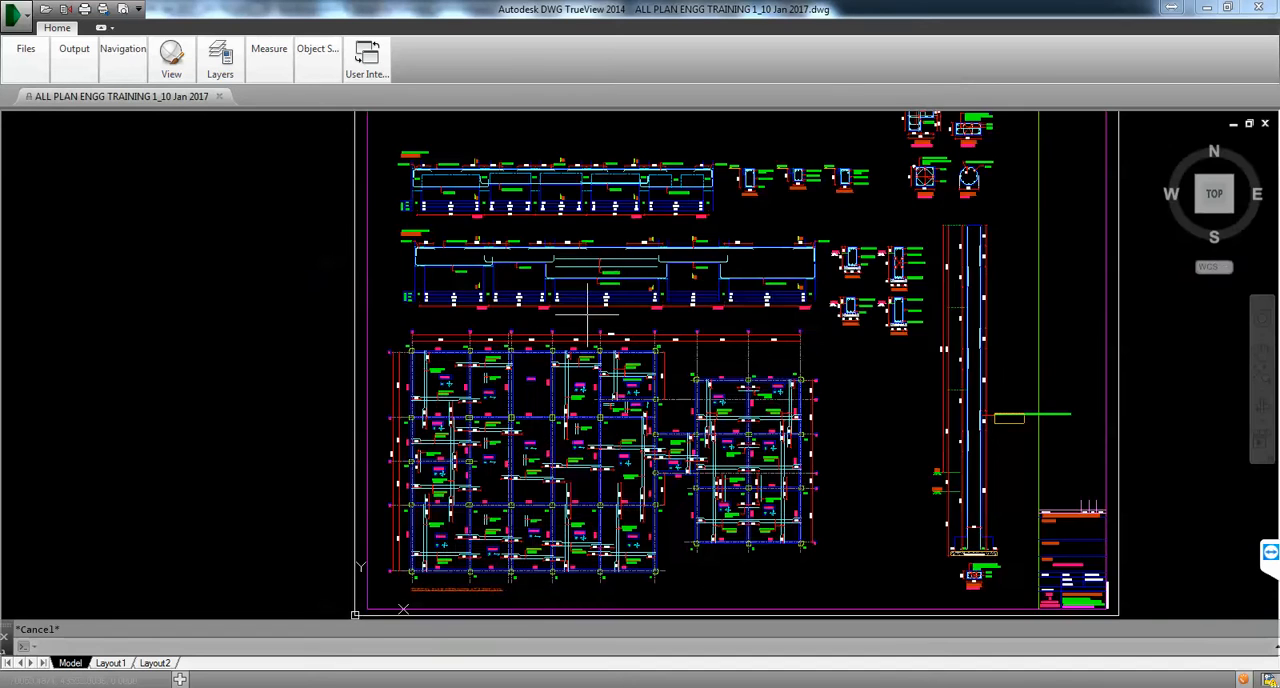
pyautogui.scroll(-2, 595, 330)
pyautogui.scroll(8, 704, 230)
pyautogui.scroll(2, 665, 289)
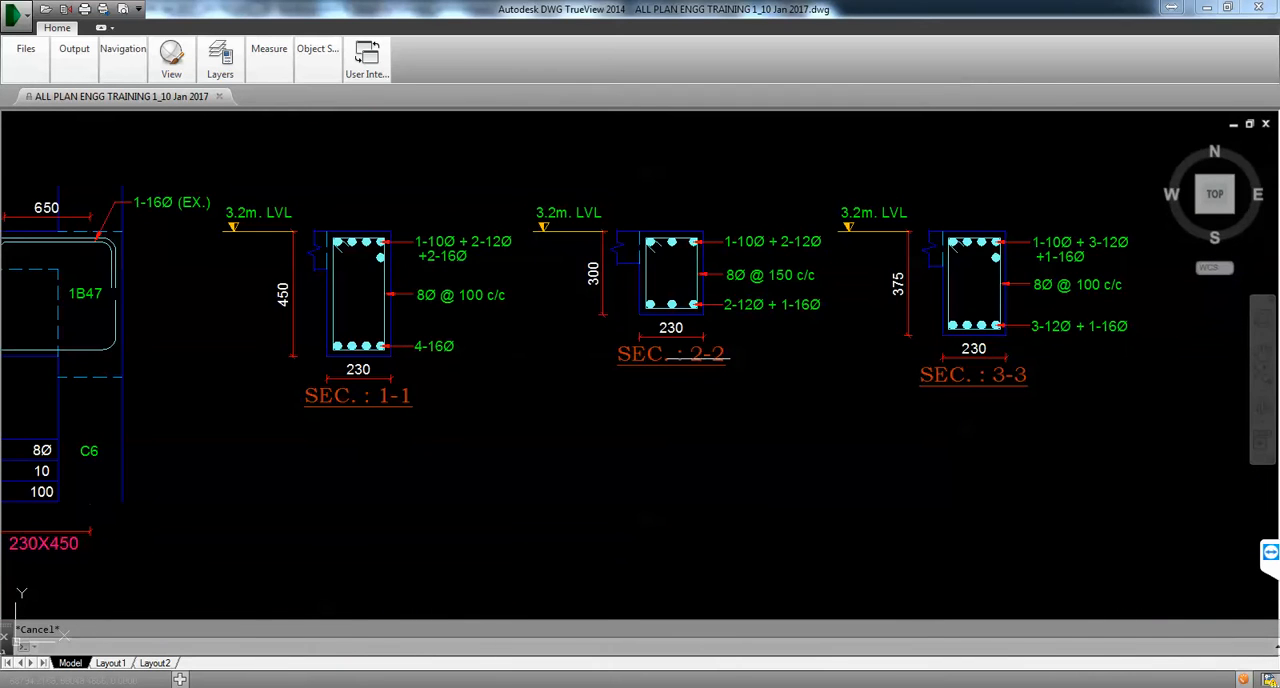
pyautogui.scroll(-5, 670, 356)
pyautogui.scroll(3, 460, 342)
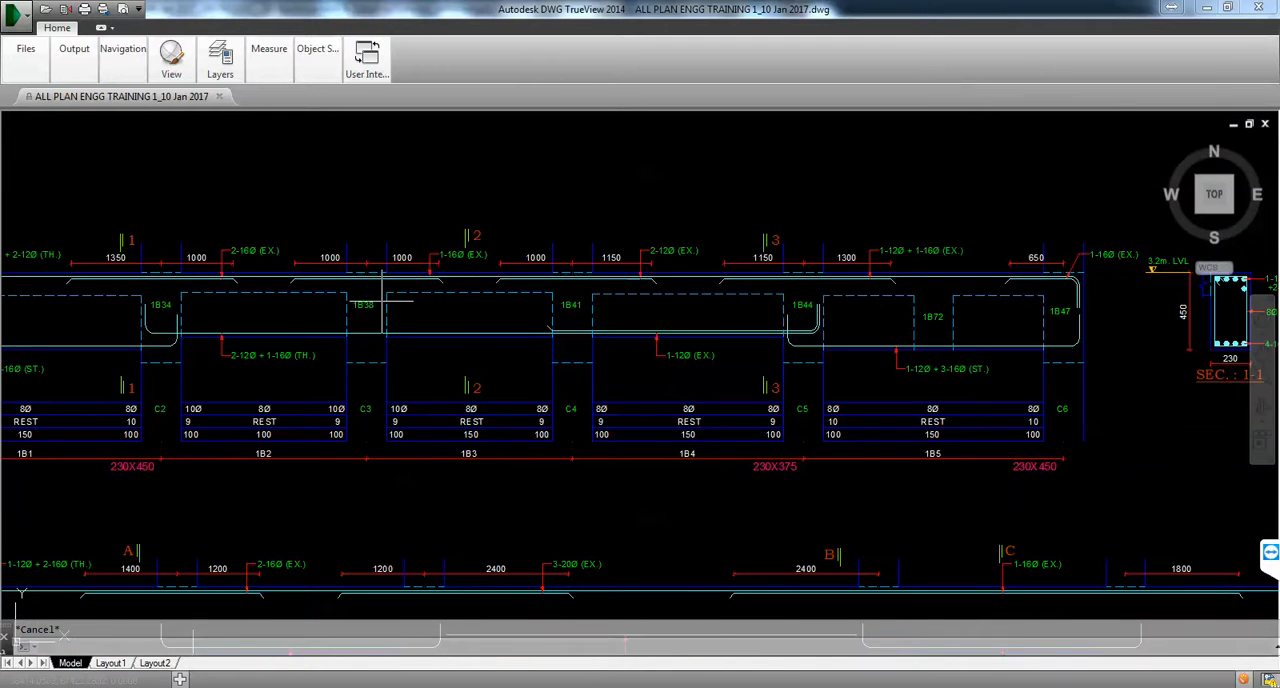
pyautogui.scroll(-3, 757, 354)
pyautogui.scroll(4, 660, 308)
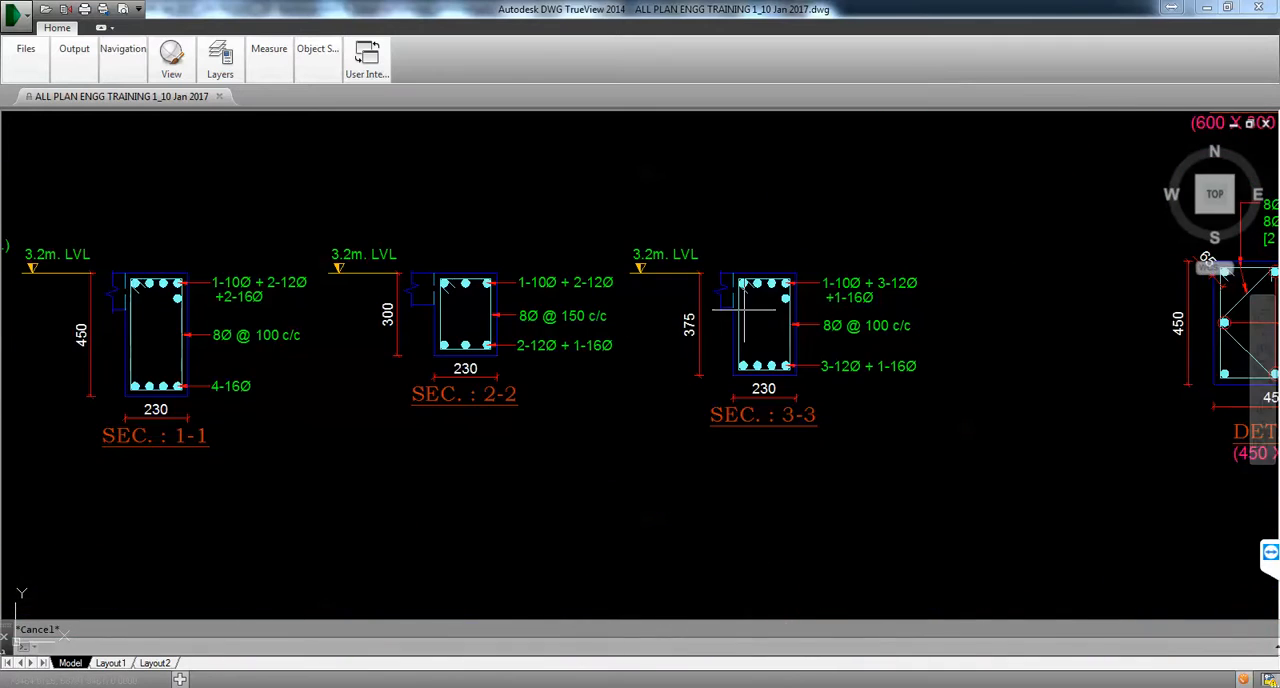
pyautogui.scroll(-4, 743, 310)
pyautogui.scroll(4, 480, 330)
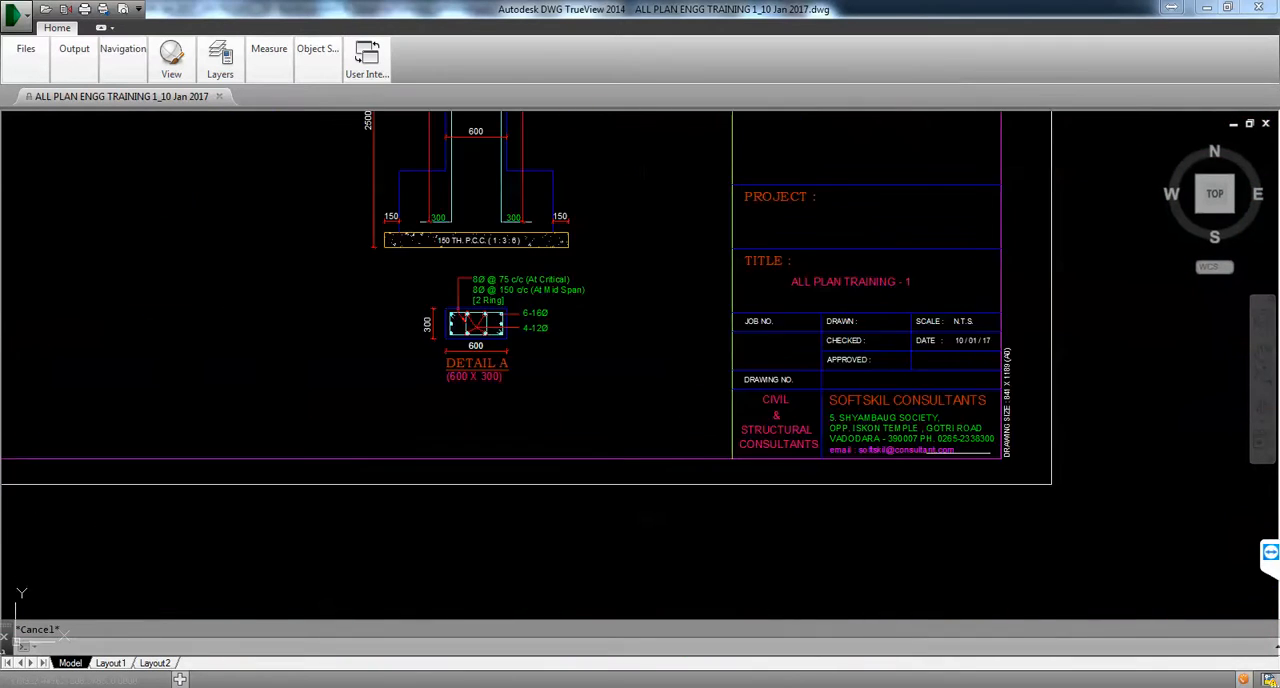
pyautogui.scroll(2, 945, 440)
pyautogui.scroll(-5, 944, 452)
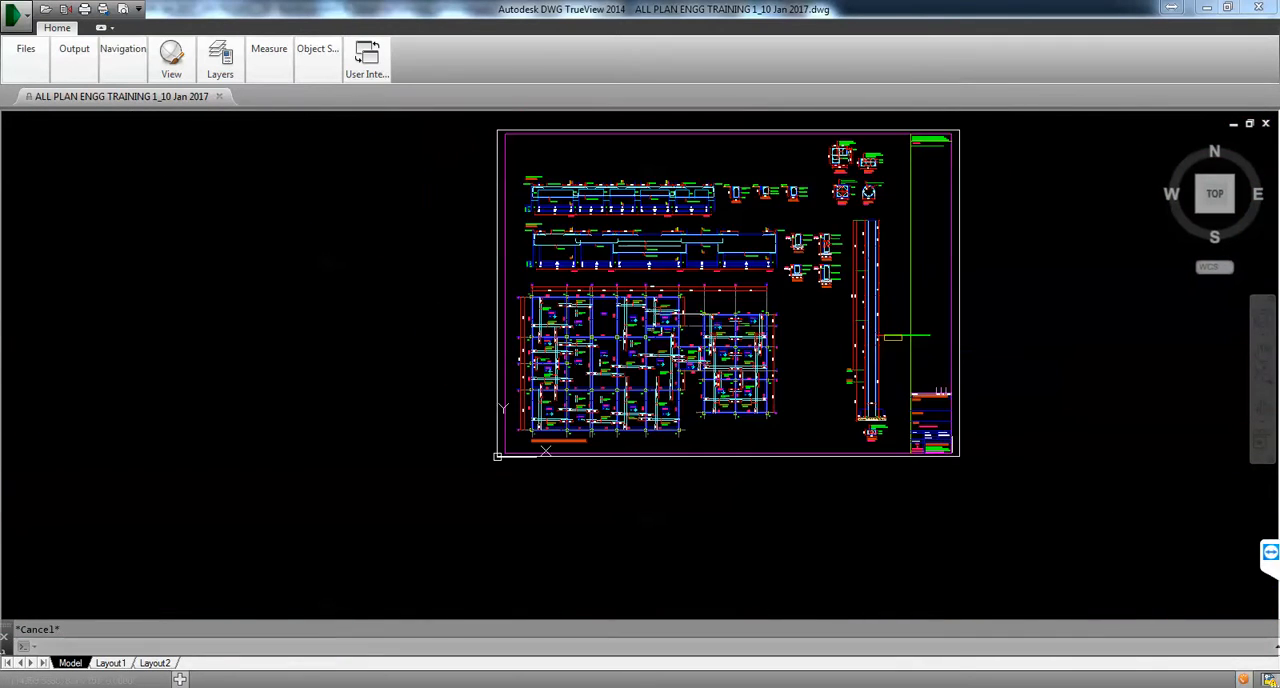
pyautogui.scroll(6, 659, 236)
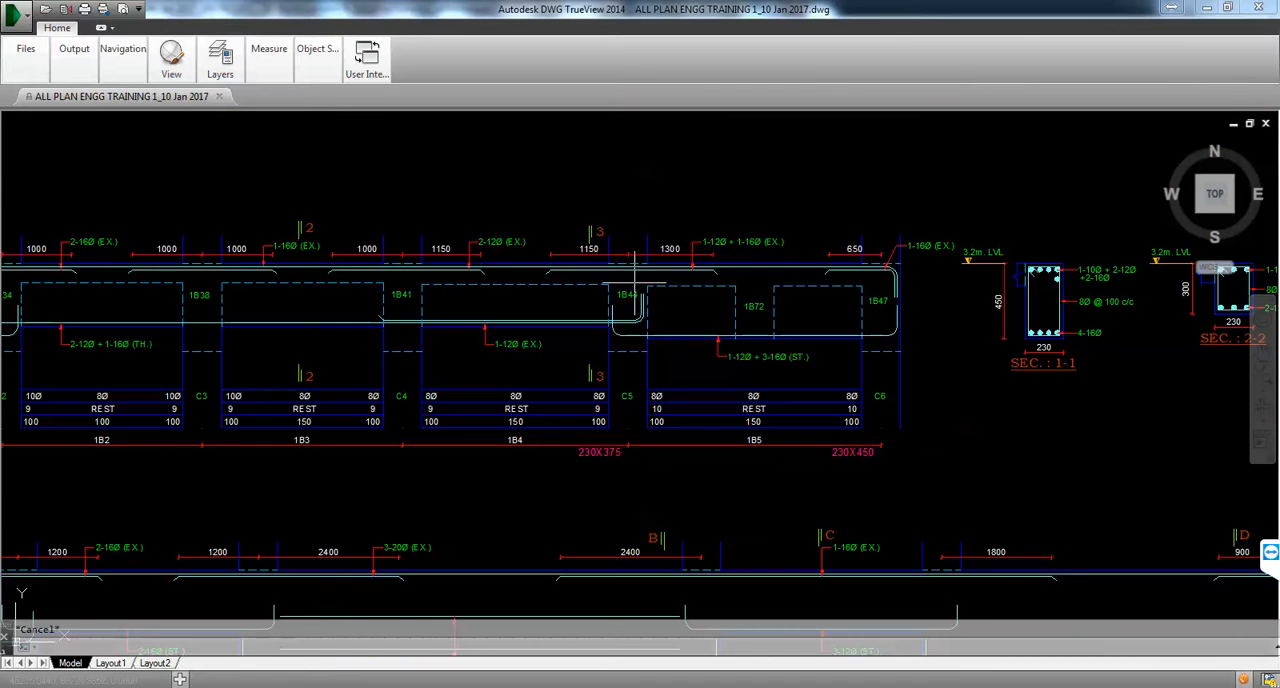
pyautogui.moveTo(447, 300); pyautogui.dragTo(561, 282, button='middle')
pyautogui.scroll(-1, 436, 311)
pyautogui.moveTo(905, 287); pyautogui.dragTo(441, 295, button='middle')
pyautogui.scroll(2, 441, 295)
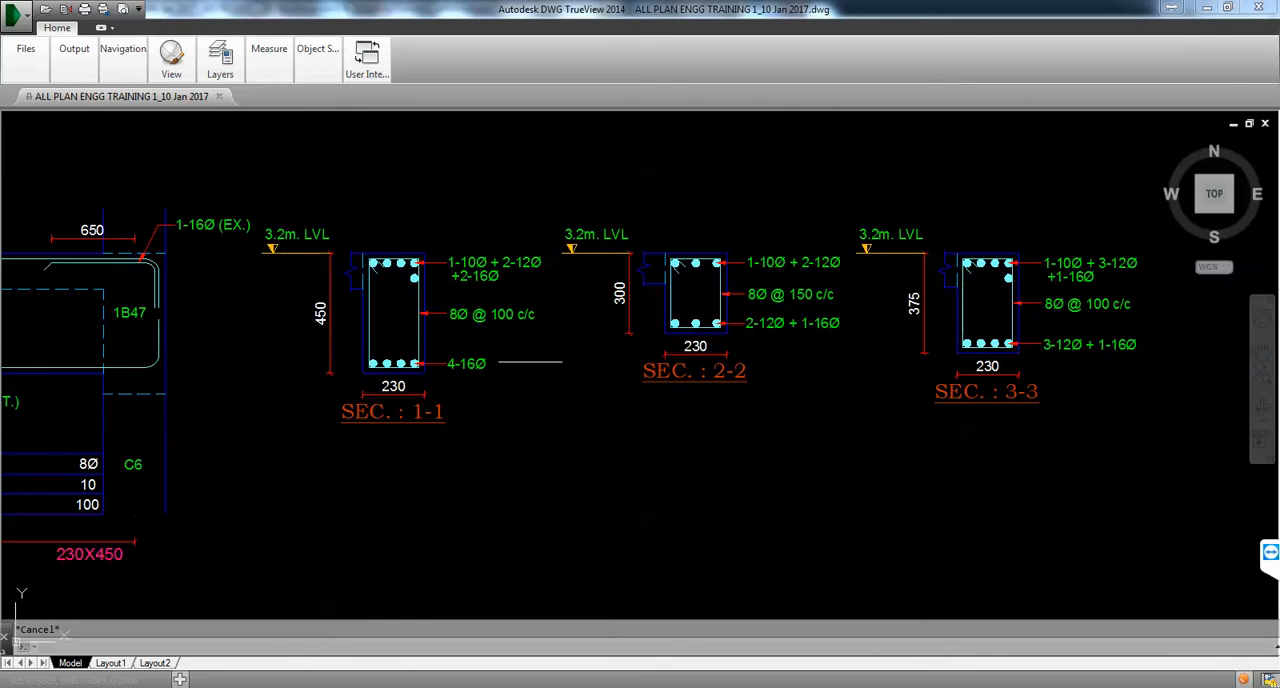
pyautogui.click(1206, 7)
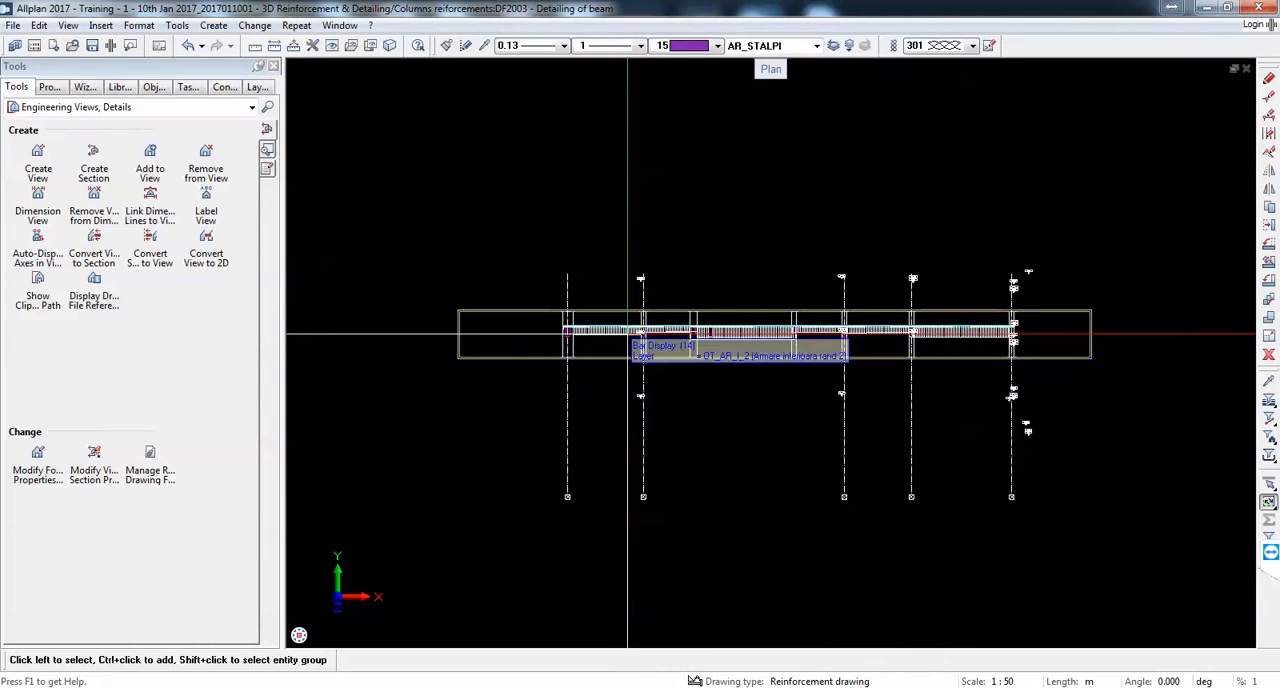
# Step: Add dimension lines to the beam section with Dimension View, keeping the 1:50 scale and placing the horizontal chains below it
pyautogui.click(37, 200)
pyautogui.scroll(4, 634, 358)
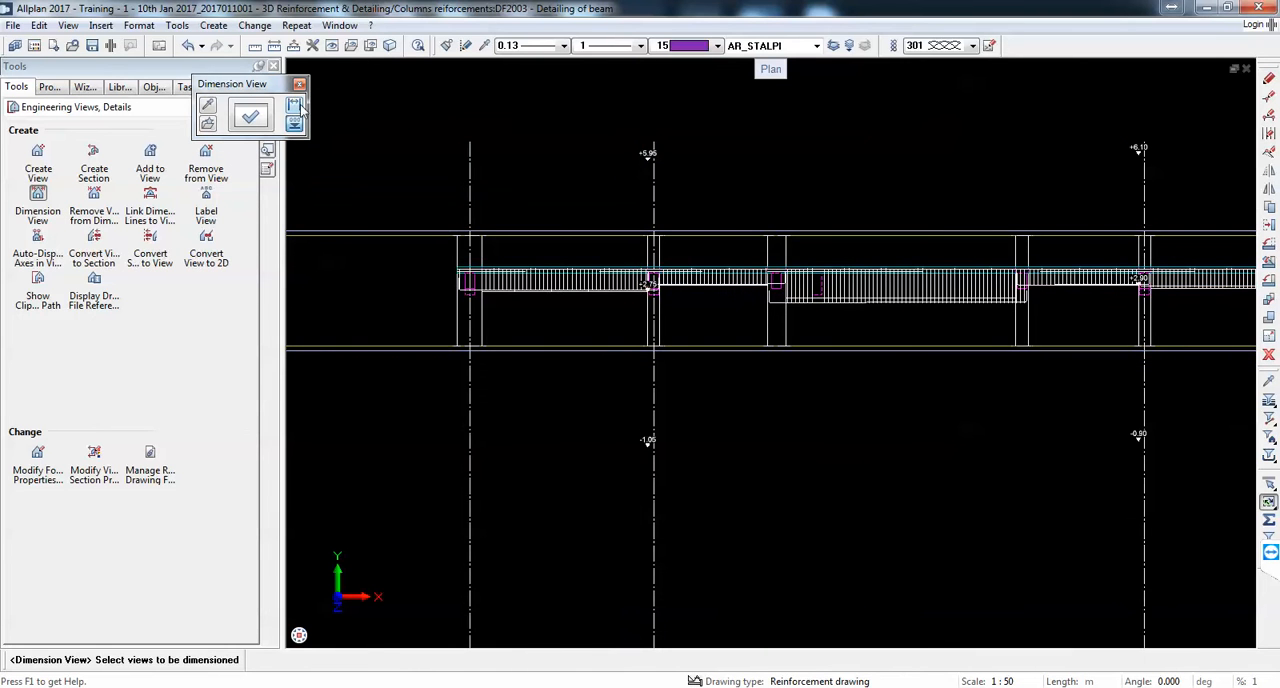
pyautogui.scroll(-4, 663, 351)
pyautogui.click(1003, 681)
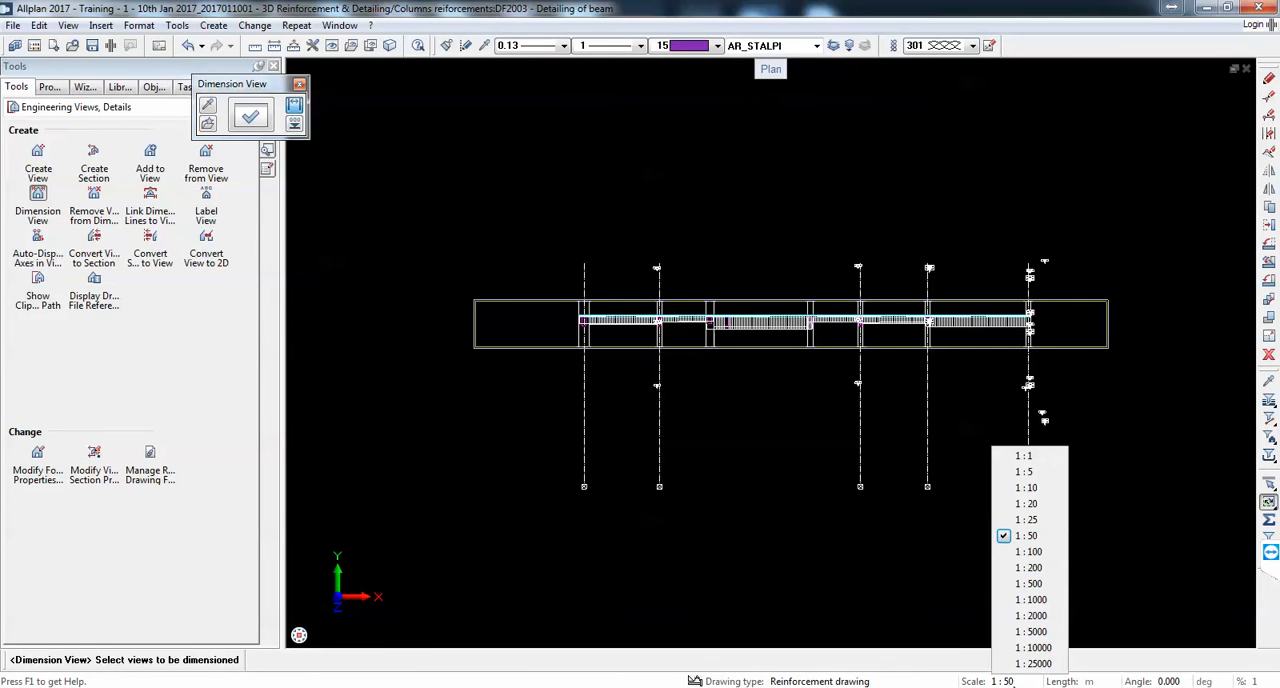
pyautogui.click(1045, 541)
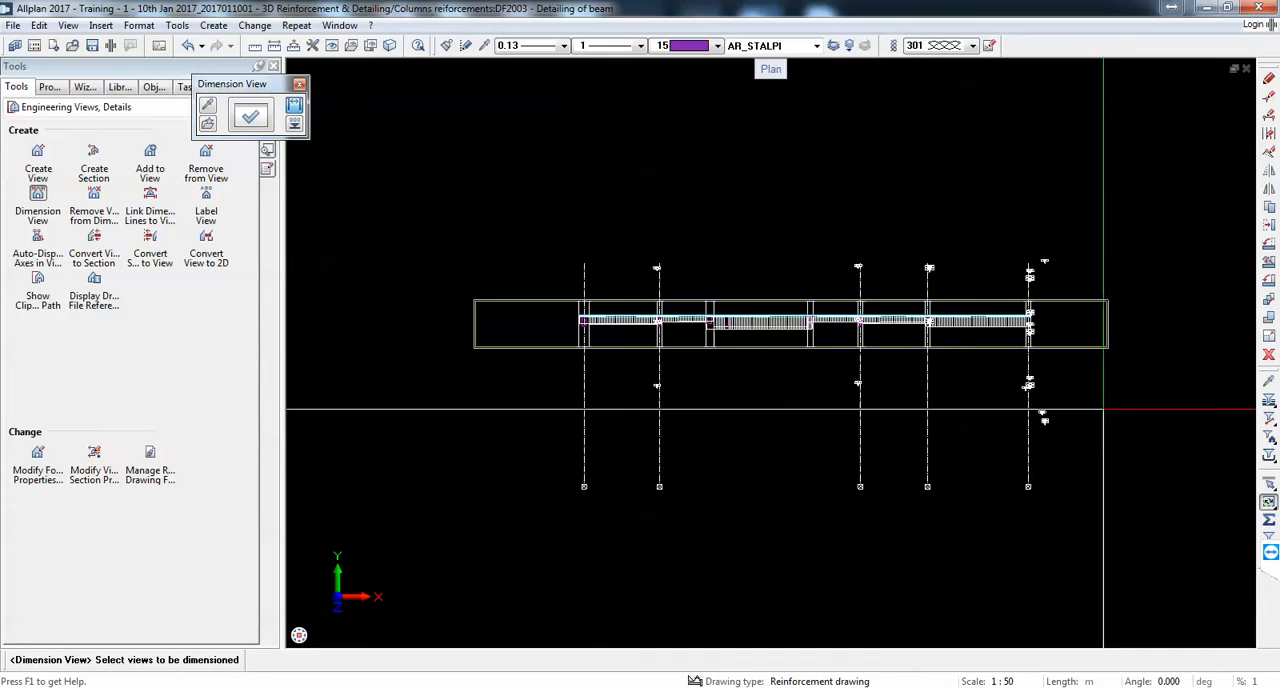
pyautogui.moveTo(1124, 419); pyautogui.dragTo(495, 234)
pyautogui.scroll(4, 806, 342)
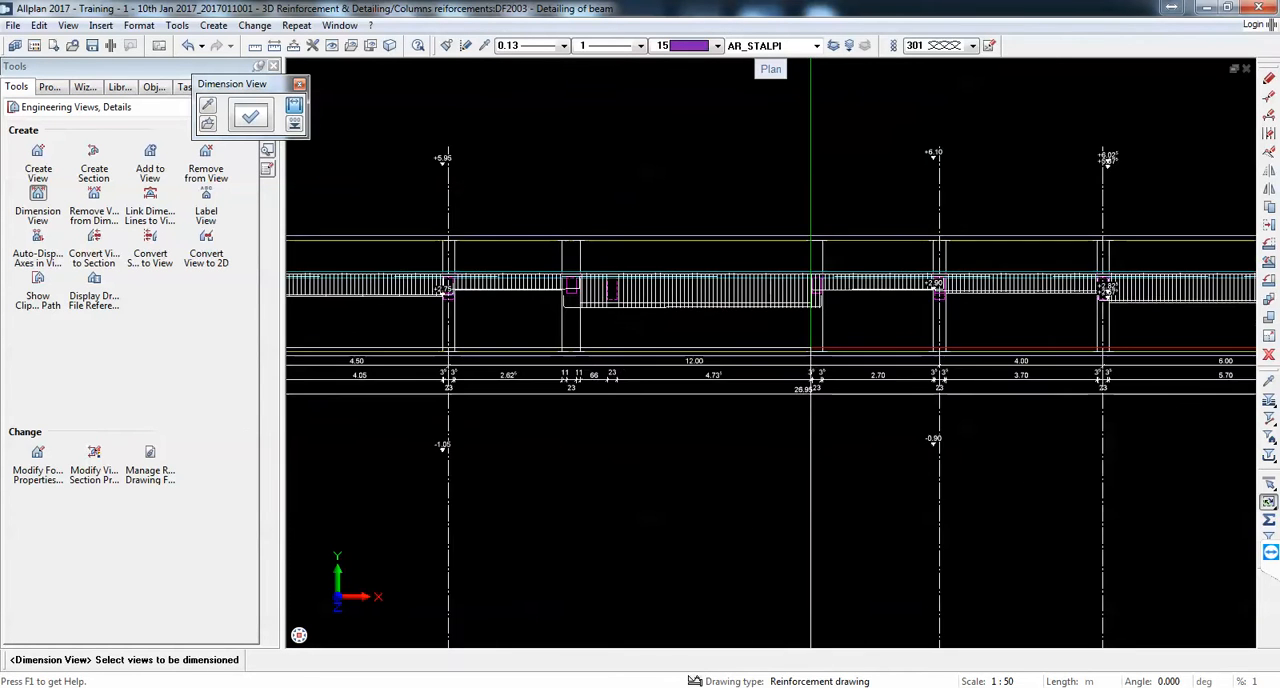
pyautogui.scroll(-2, 768, 341)
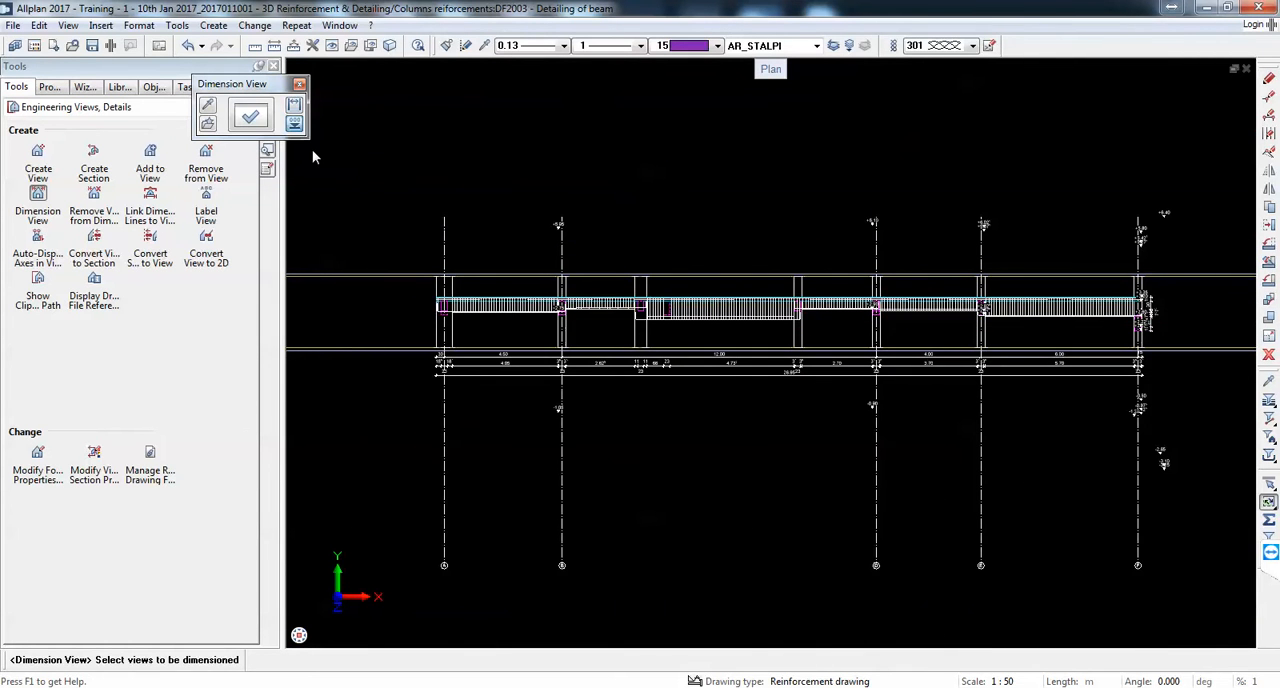
# Step: Regenerate the beam section's elevation points using the elevation option of Dimension View
pyautogui.scroll(-3, 372, 192)
pyautogui.moveTo(934, 366); pyautogui.dragTo(410, 142)
pyautogui.scroll(3, 428, 287)
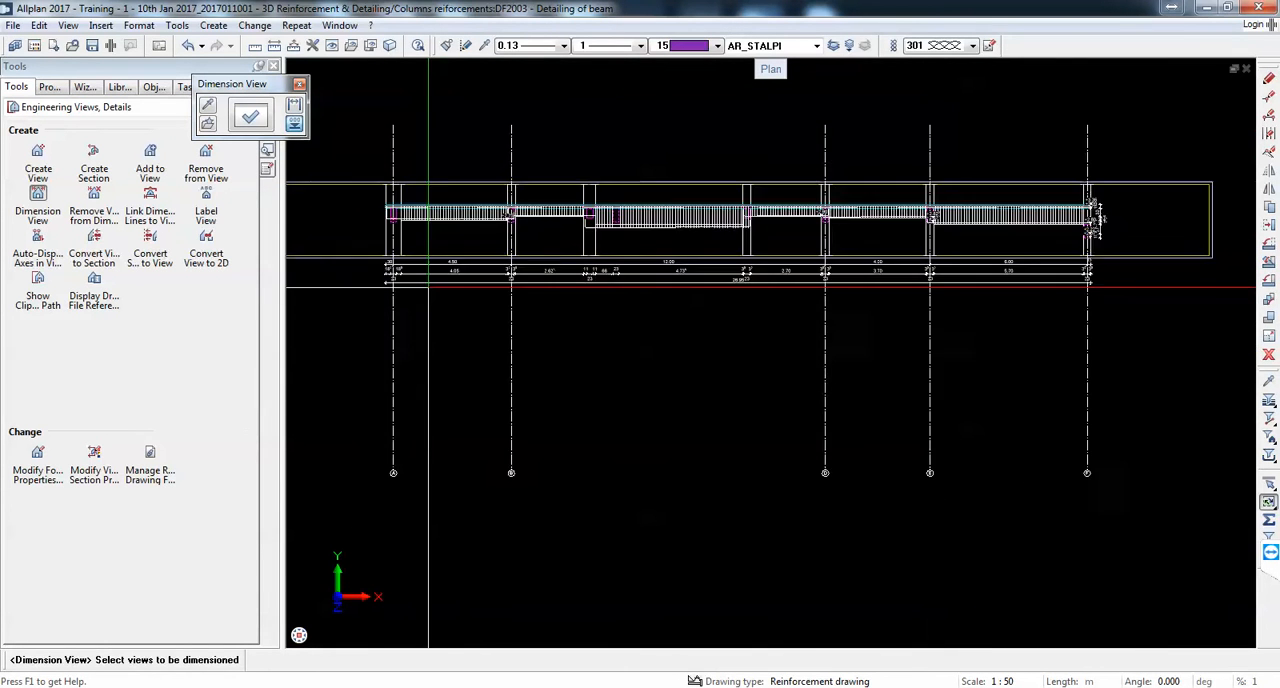
# Step: Delete the overlapping +2.82⁵ and +2.67⁵ elevation points at axis E of the beam section
pyautogui.scroll(4, 433, 287)
pyautogui.scroll(-4, 362, 323)
pyautogui.scroll(5, 854, 245)
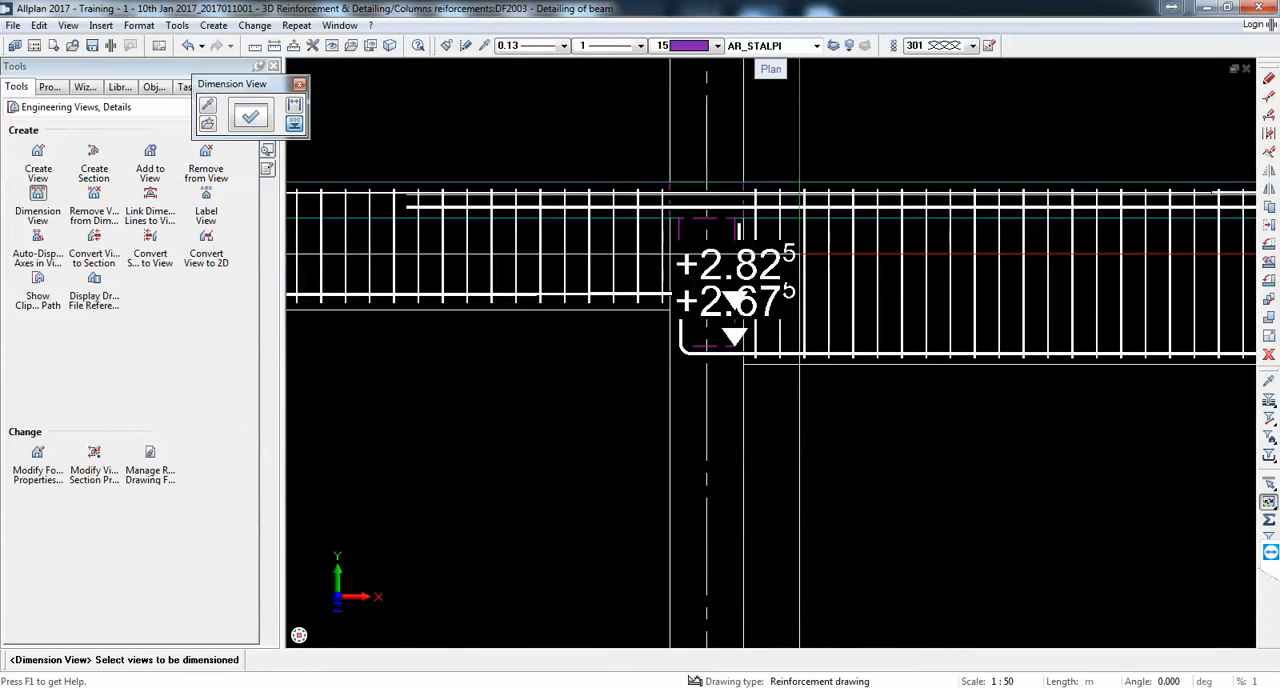
pyautogui.press('Escape')
pyautogui.press('Delete')
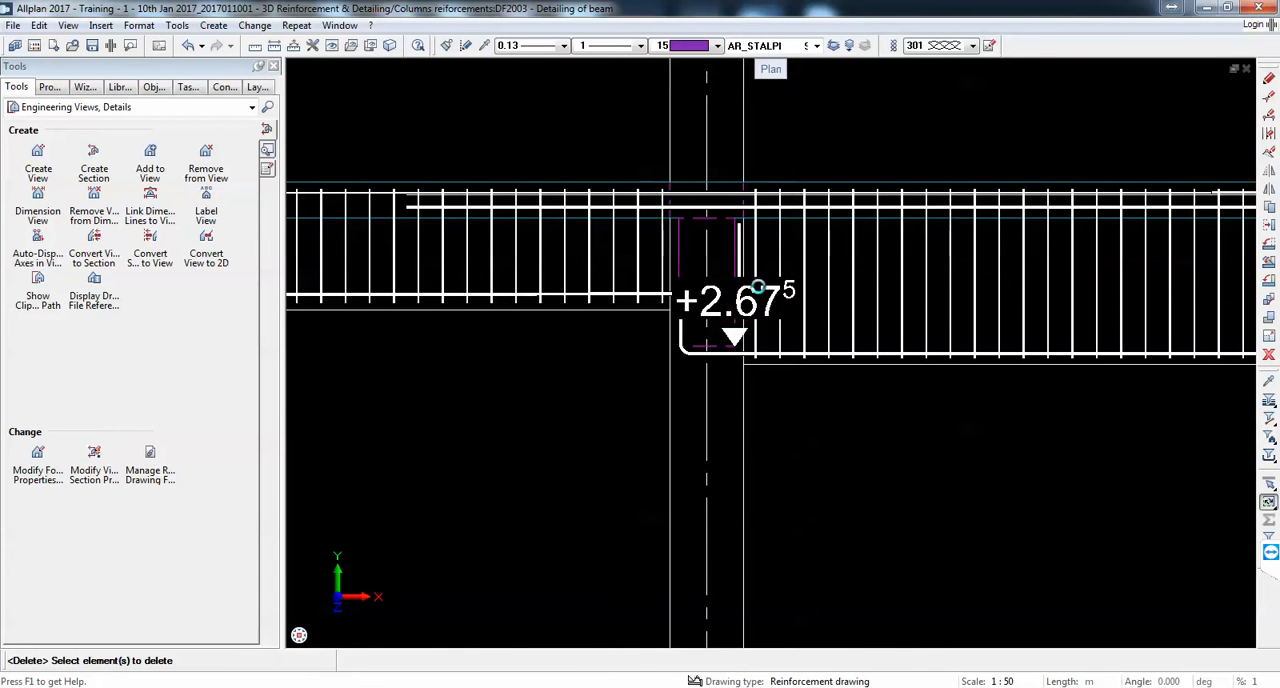
pyautogui.click(765, 289)
pyautogui.press('Delete')
pyautogui.scroll(-3, 765, 289)
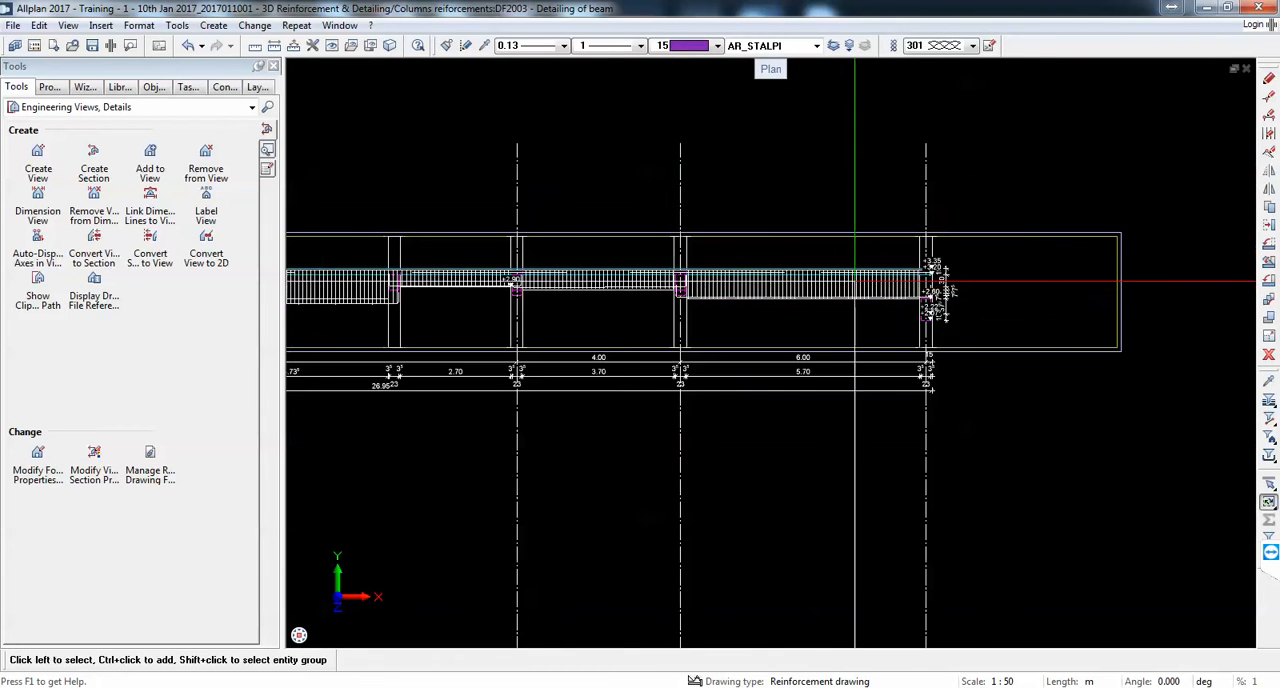
# Step: Delete the +3.20, +2.60, +2.22⁵ and +2.07⁵ elevation points at the end column on axis F
pyautogui.scroll(3, 860, 260)
pyautogui.click(881, 228)
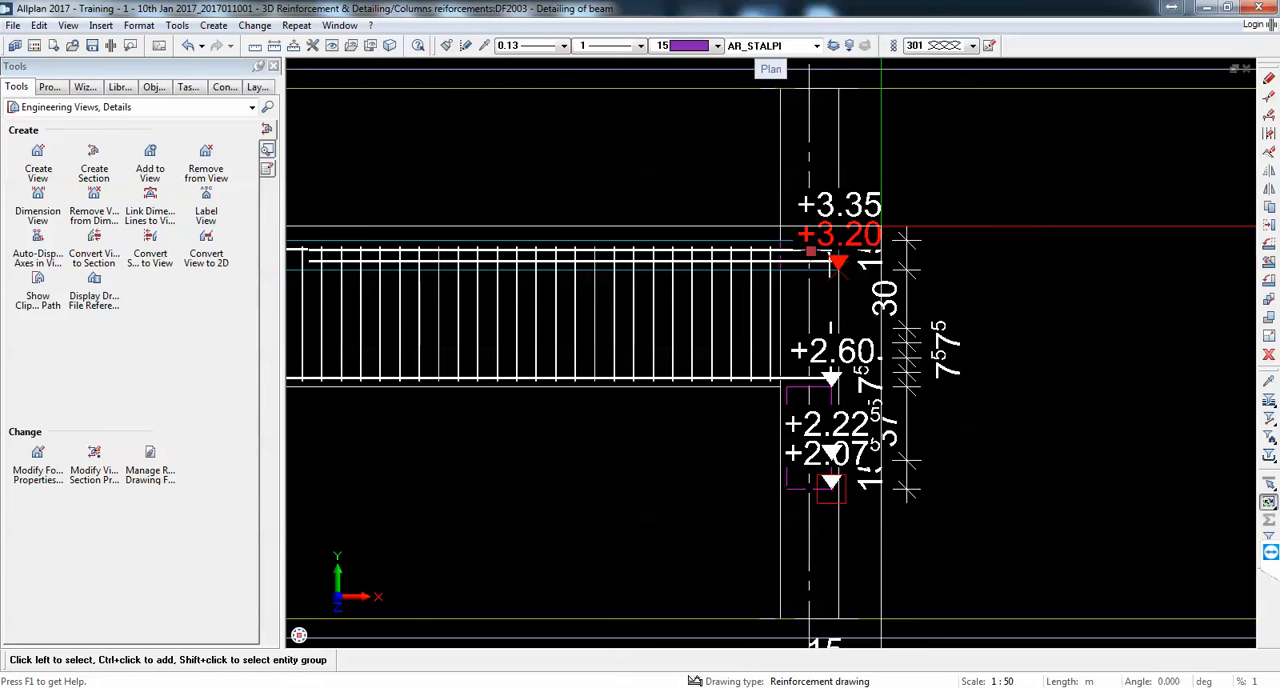
pyautogui.press('Delete')
pyautogui.click(866, 362)
pyautogui.press('Delete')
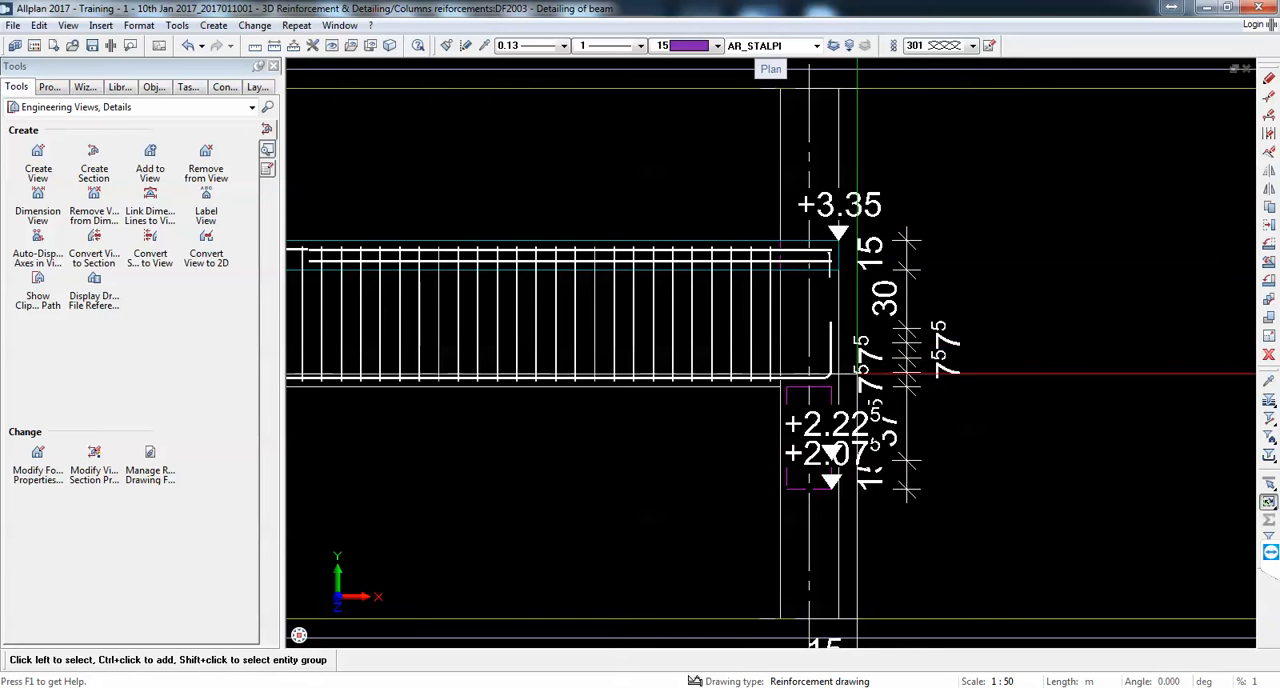
pyautogui.press('Delete')
pyautogui.click(850, 430)
pyautogui.press('Delete')
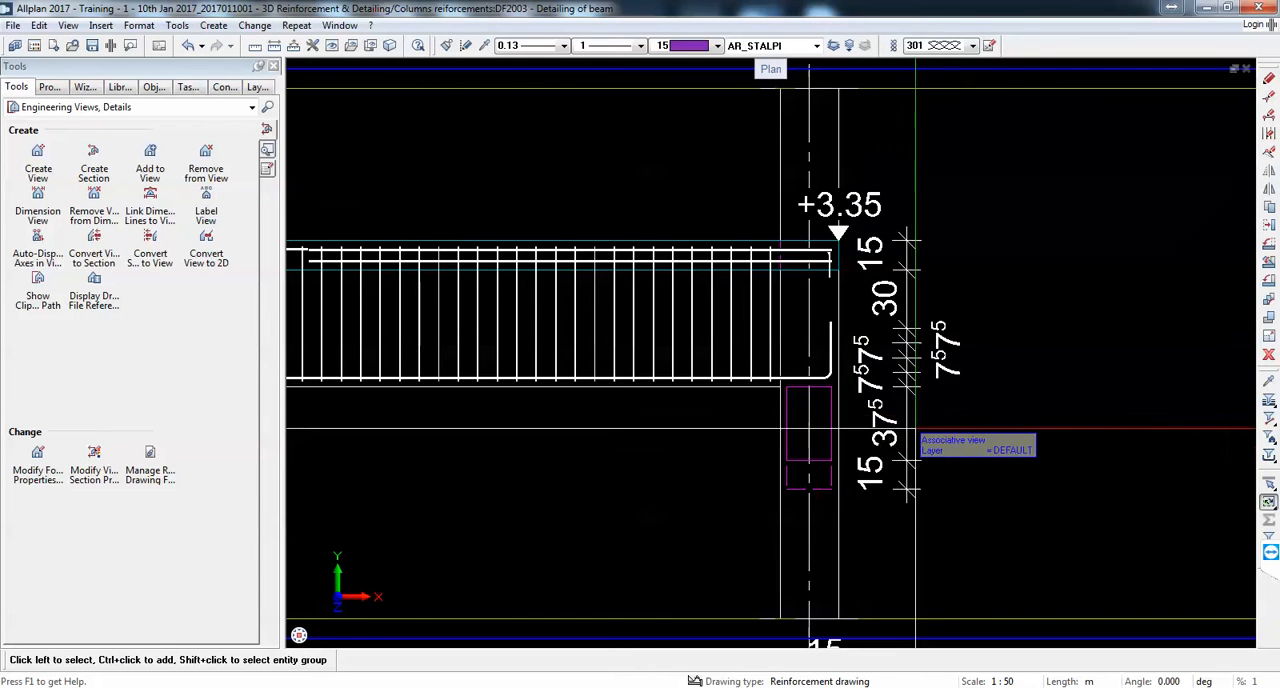
# Step: Delete the +2.75 elevation point at axis B of the beam section
pyautogui.scroll(-5, 1037, 323)
pyautogui.scroll(5, 552, 344)
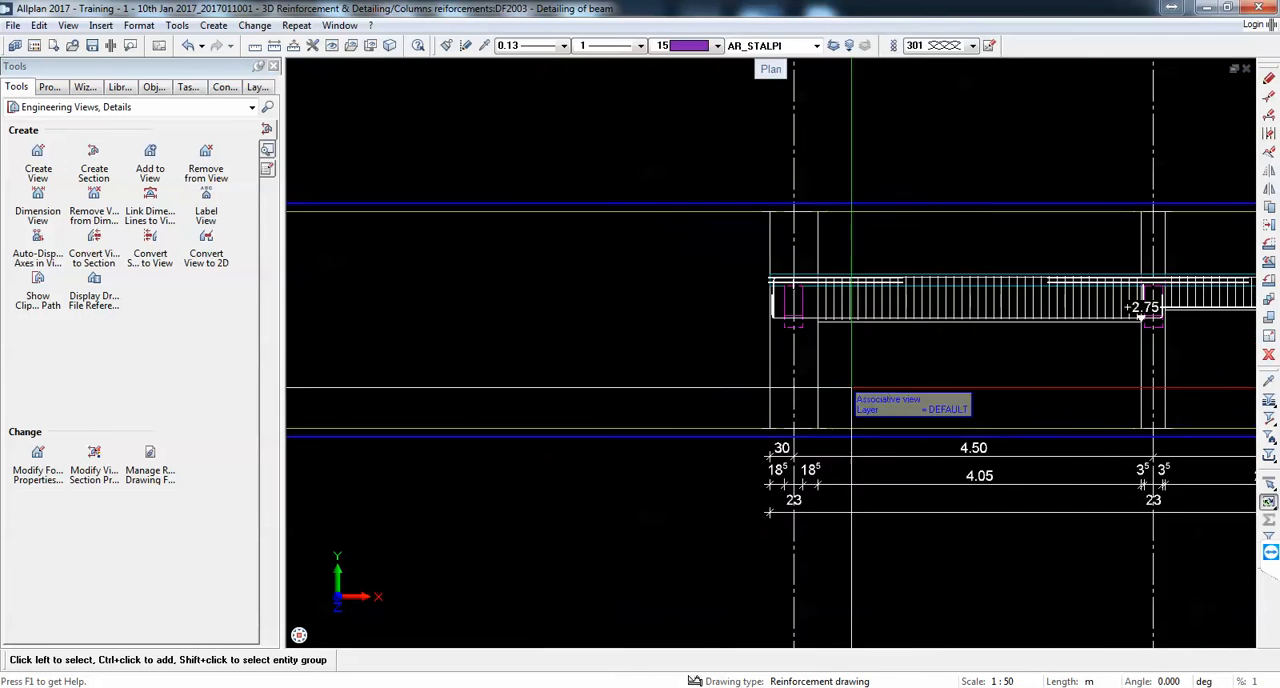
pyautogui.scroll(-2, 545, 344)
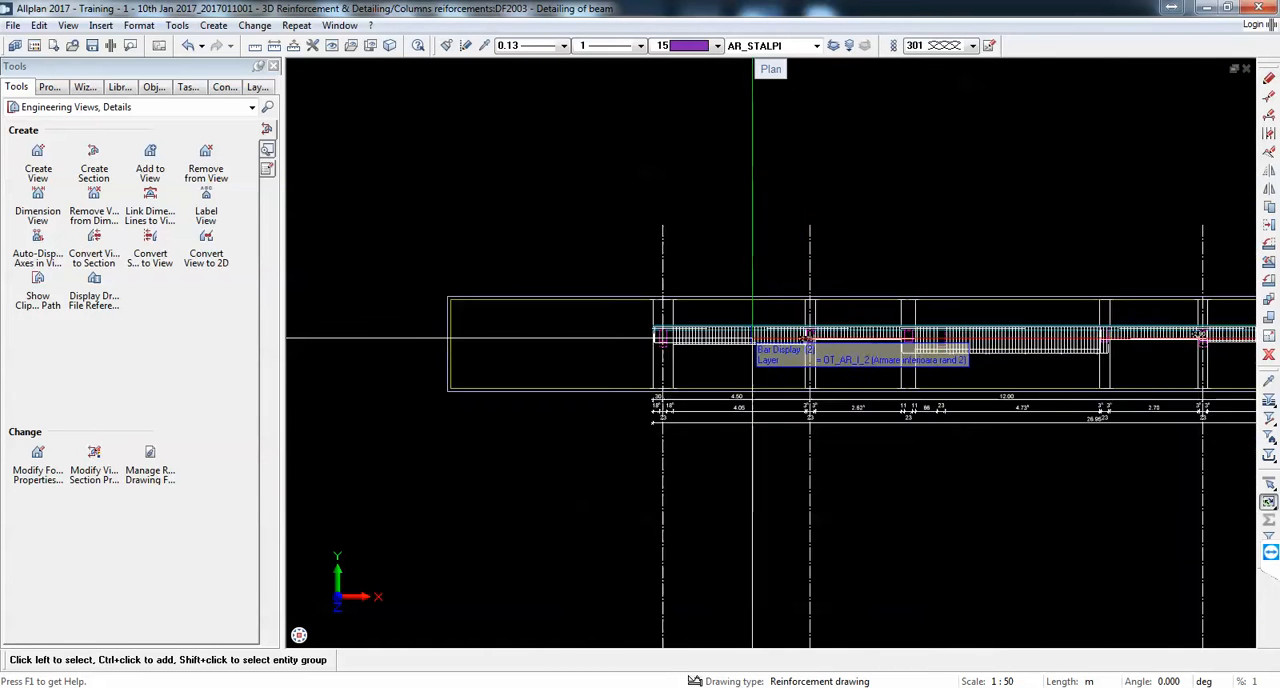
pyautogui.scroll(5, 657, 334)
pyautogui.click(660, 310)
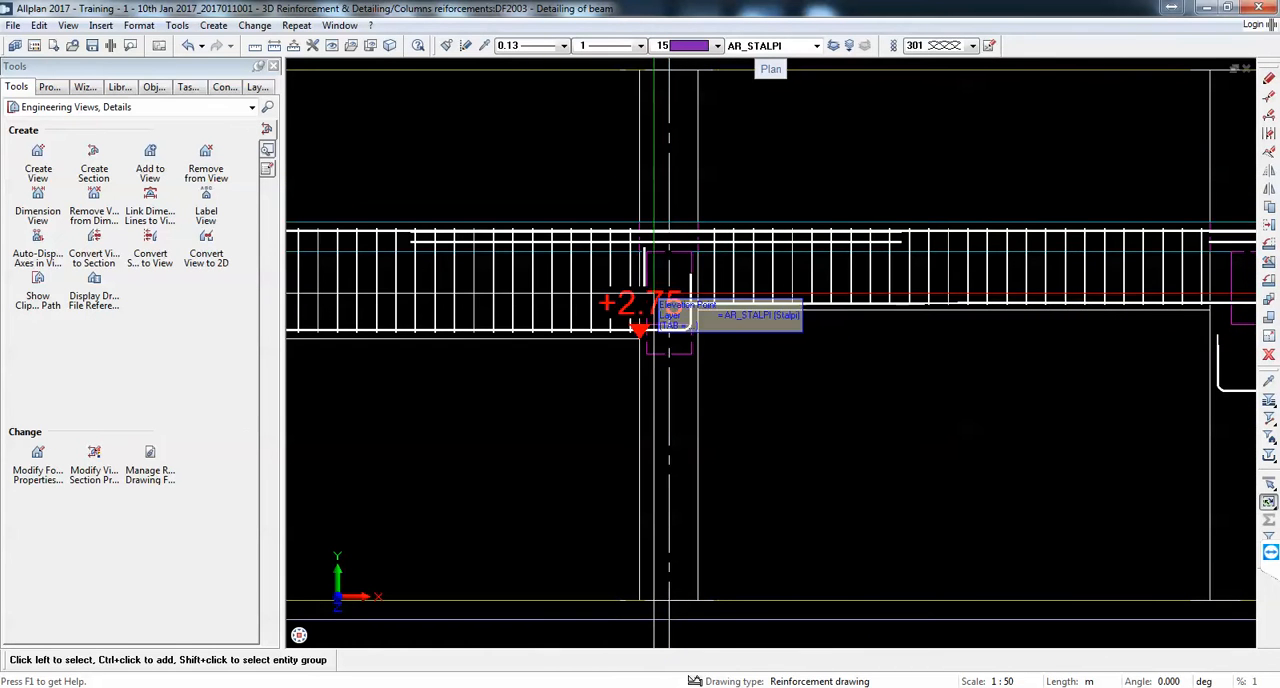
pyautogui.scroll(-5, 654, 310)
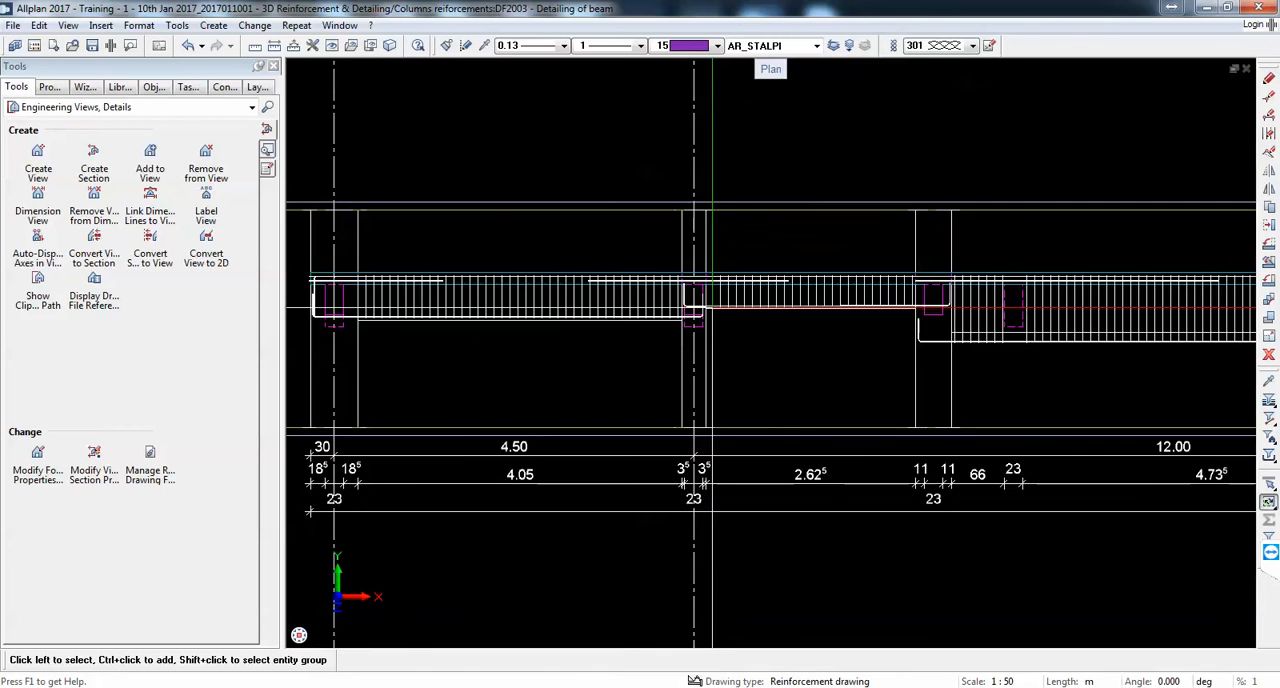
pyautogui.scroll(-5, 712, 205)
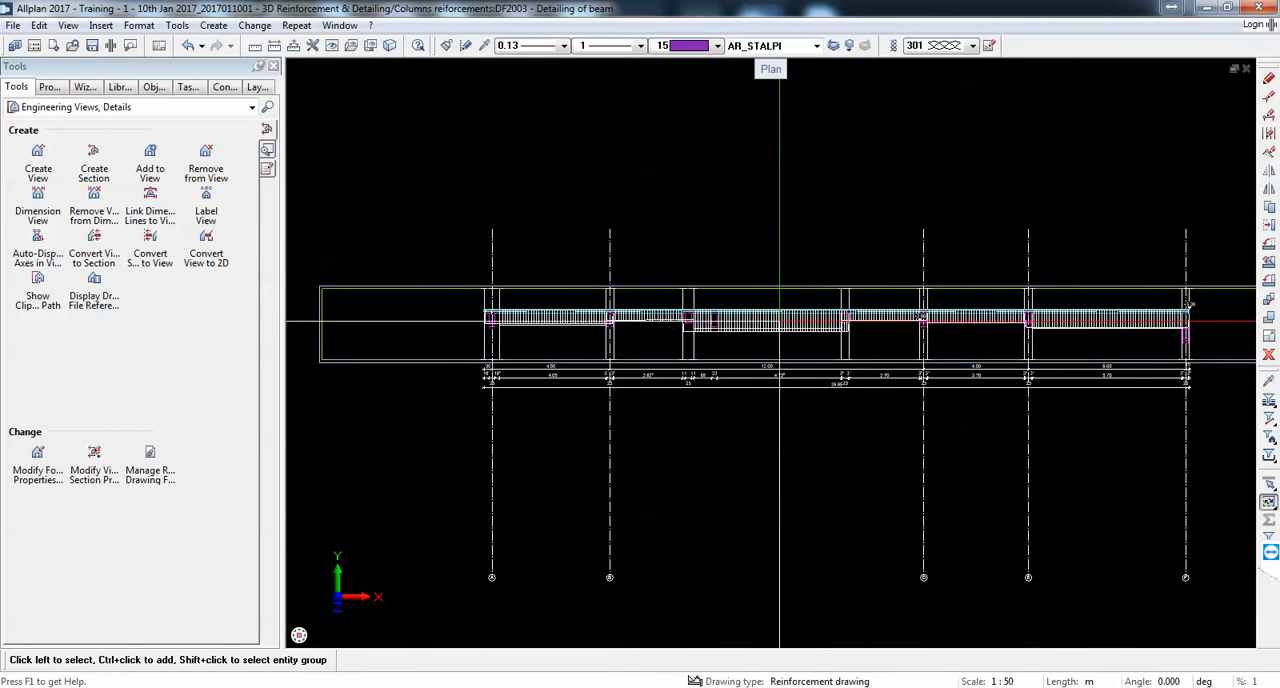
# Step: Stretch the upper ends of all five grid axes down to just above the beam section
pyautogui.click(1268, 95)
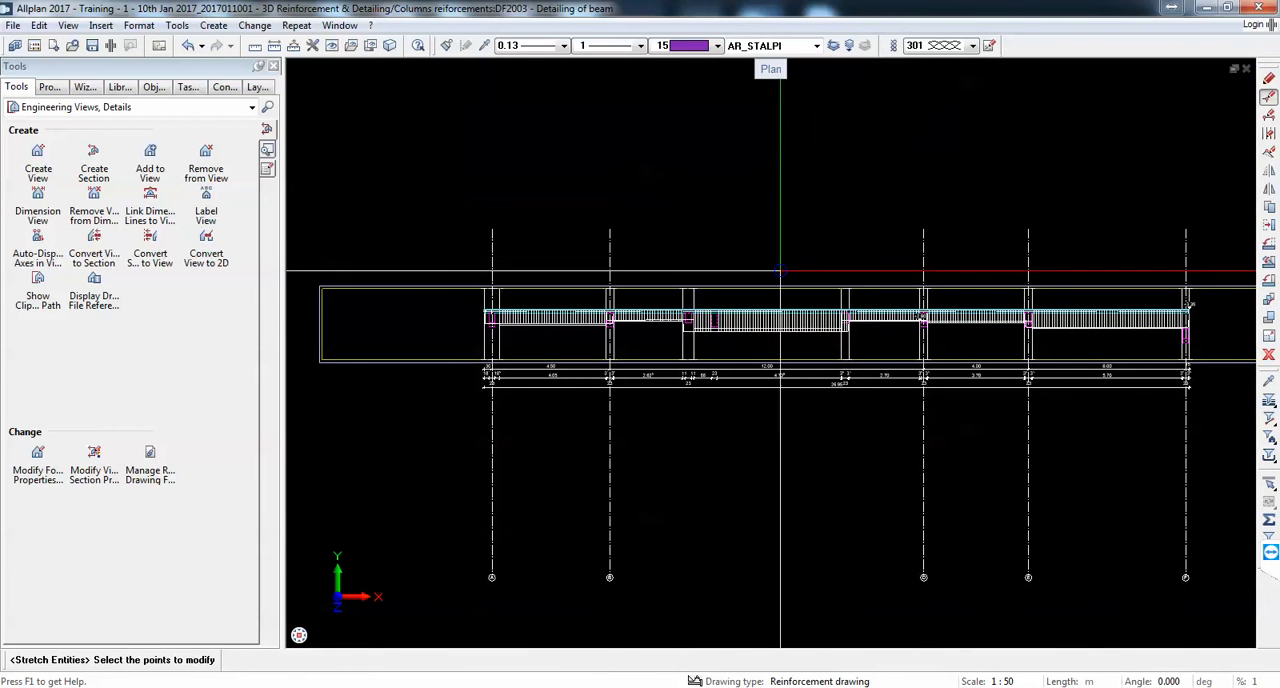
pyautogui.click(427, 203)
pyautogui.click(1207, 239)
pyautogui.click(1186, 232)
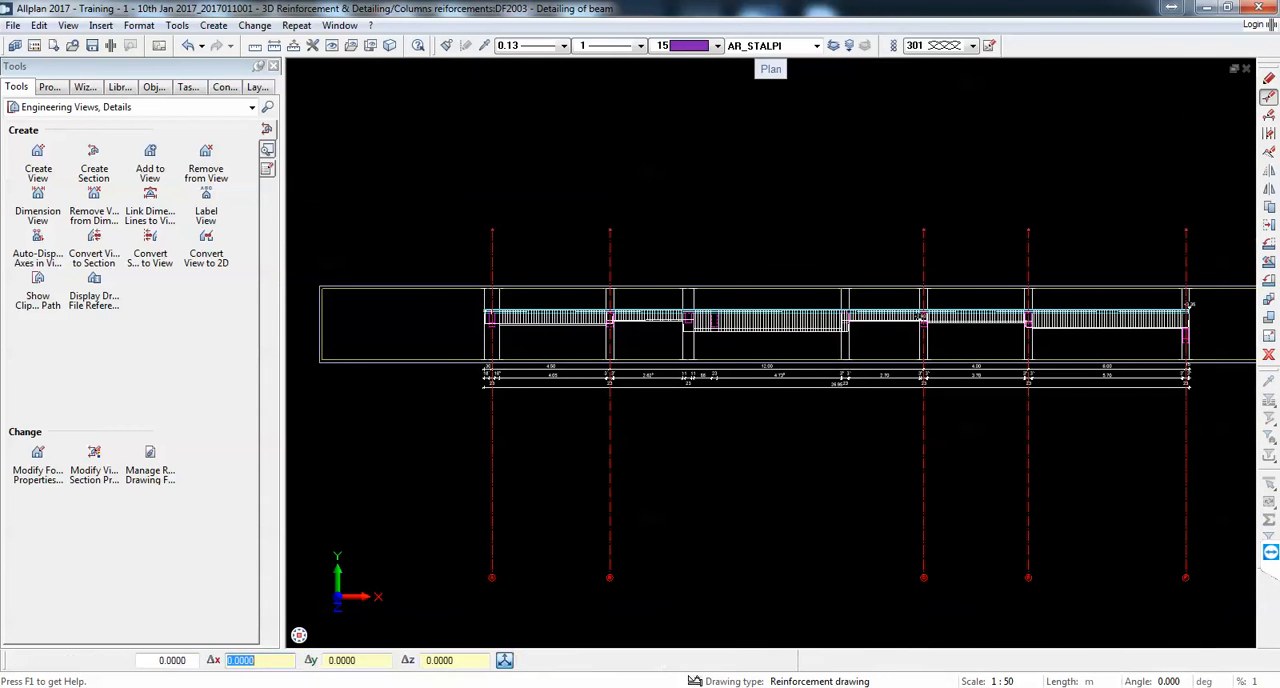
pyautogui.click(1185, 268)
pyautogui.scroll(-2, 883, 199)
pyautogui.scroll(1, 795, 325)
# Step: Stretch the lower ends of the grid axes, including their labels, up closer to the dimension lines
pyautogui.click(537, 420)
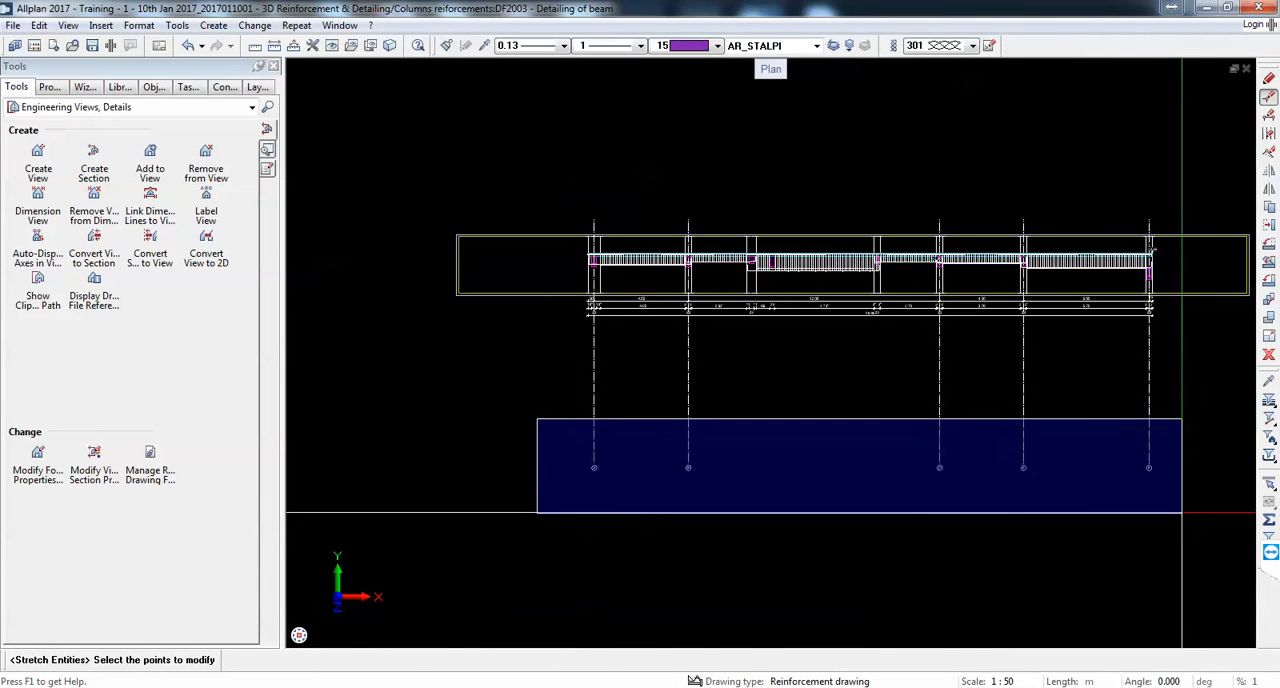
pyautogui.click(1200, 514)
pyautogui.scroll(4, 1148, 462)
pyautogui.click(1148, 466)
pyautogui.scroll(-2, 1148, 466)
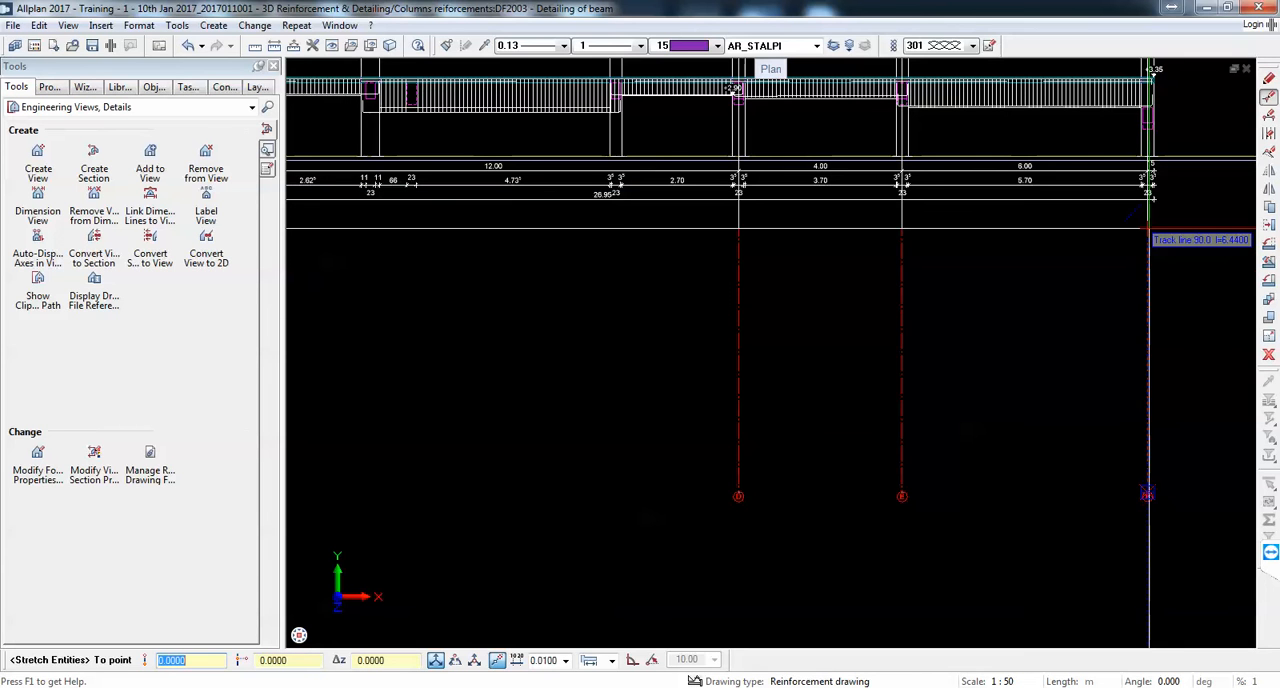
pyautogui.click(1148, 446)
pyautogui.scroll(-3, 937, 480)
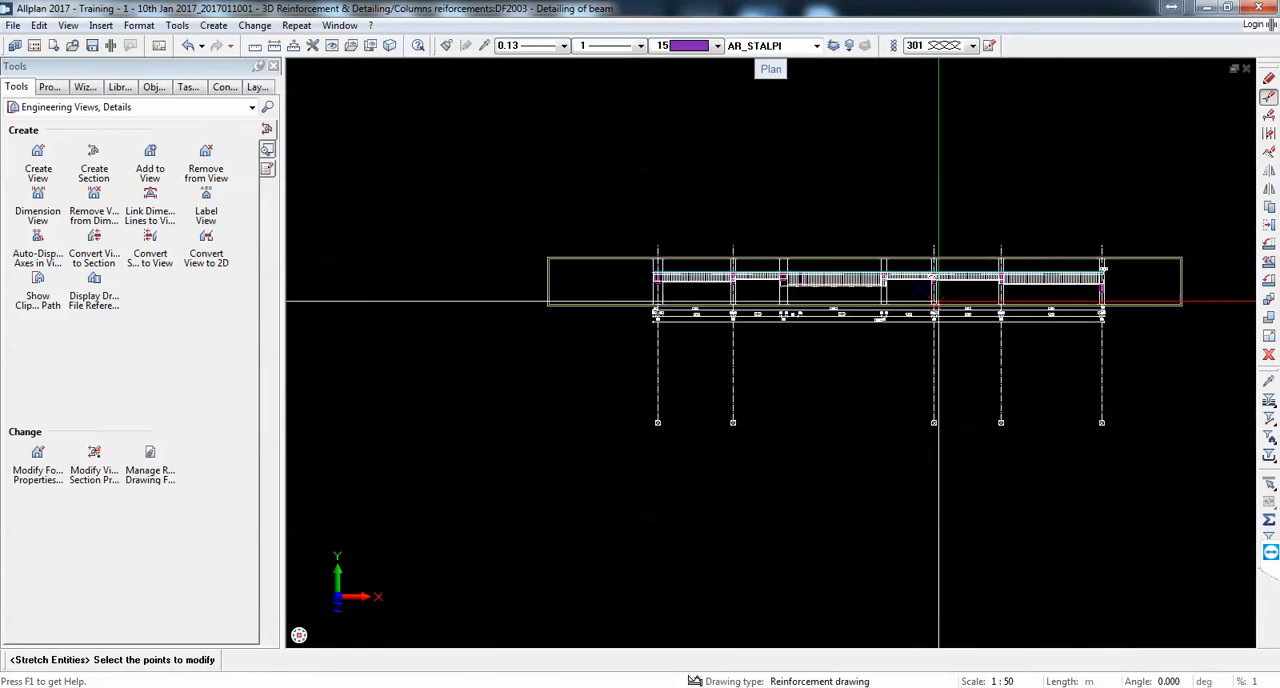
pyautogui.press('Escape')
# Step: Examine the section's dimension lines and the reinforcement in the span between axes A and B, keeping the Engineering Views, Details toolset
pyautogui.scroll(6, 1000, 334)
pyautogui.moveTo(573, 333); pyautogui.dragTo(729, 377, button='middle')
pyautogui.scroll(-1, 757, 377)
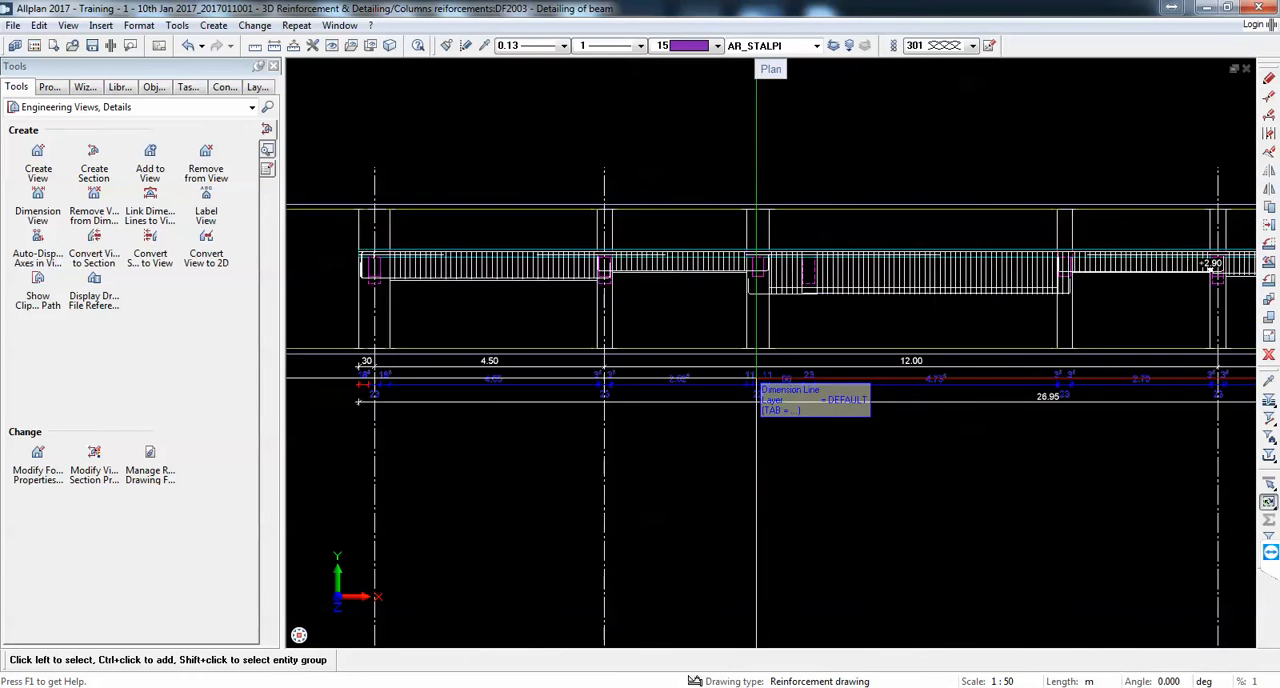
pyautogui.scroll(3, 514, 247)
pyautogui.moveTo(514, 247); pyautogui.dragTo(690, 278, button='middle')
pyautogui.scroll(2, 518, 303)
pyautogui.scroll(-3, 518, 303)
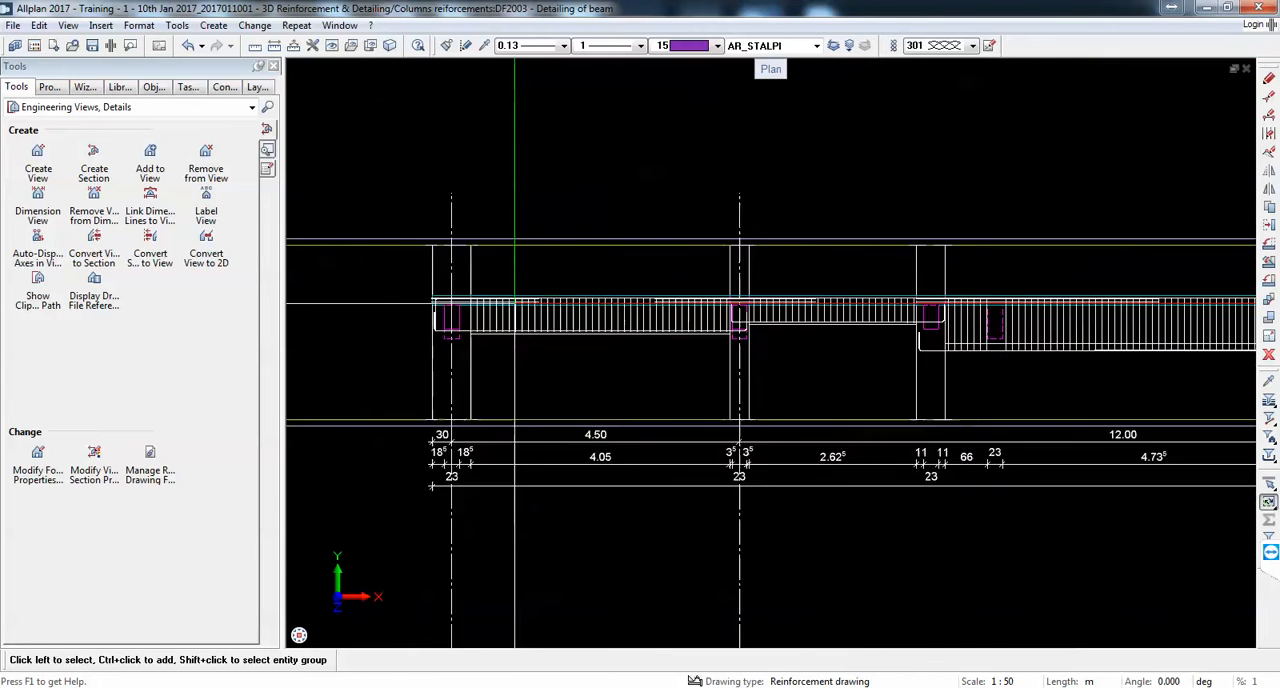
pyautogui.scroll(3, 453, 277)
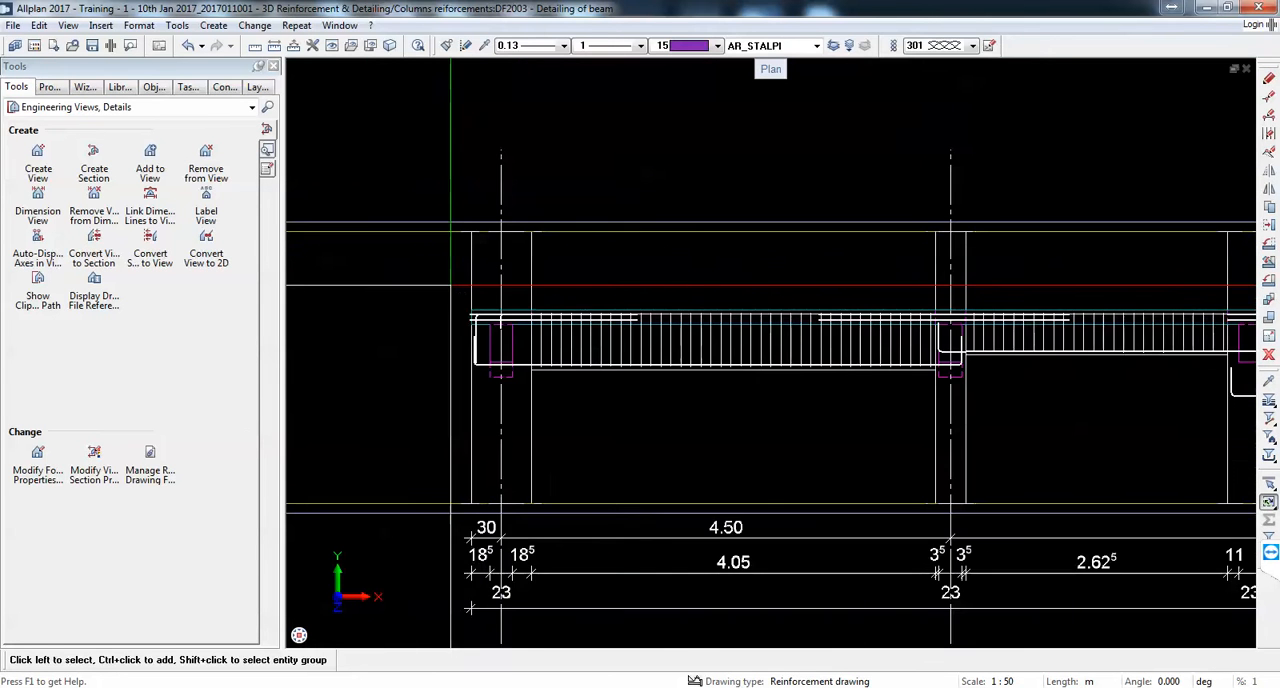
pyautogui.scroll(2, 569, 350)
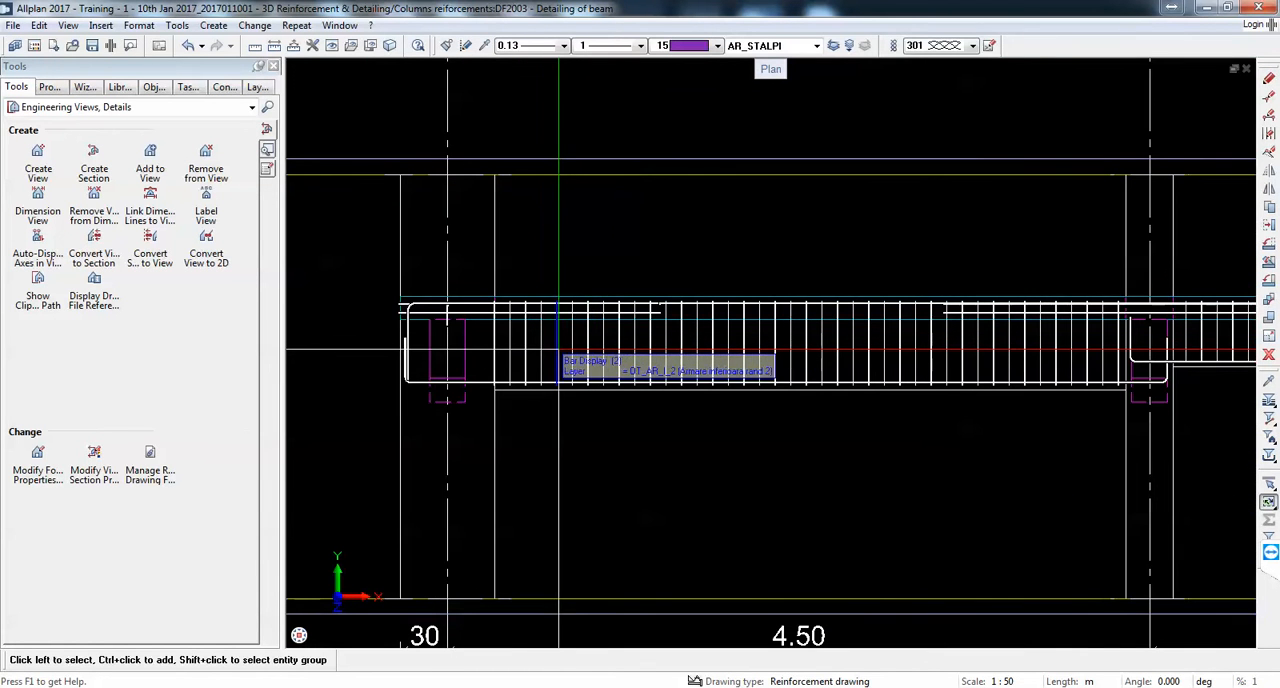
pyautogui.click(85, 107)
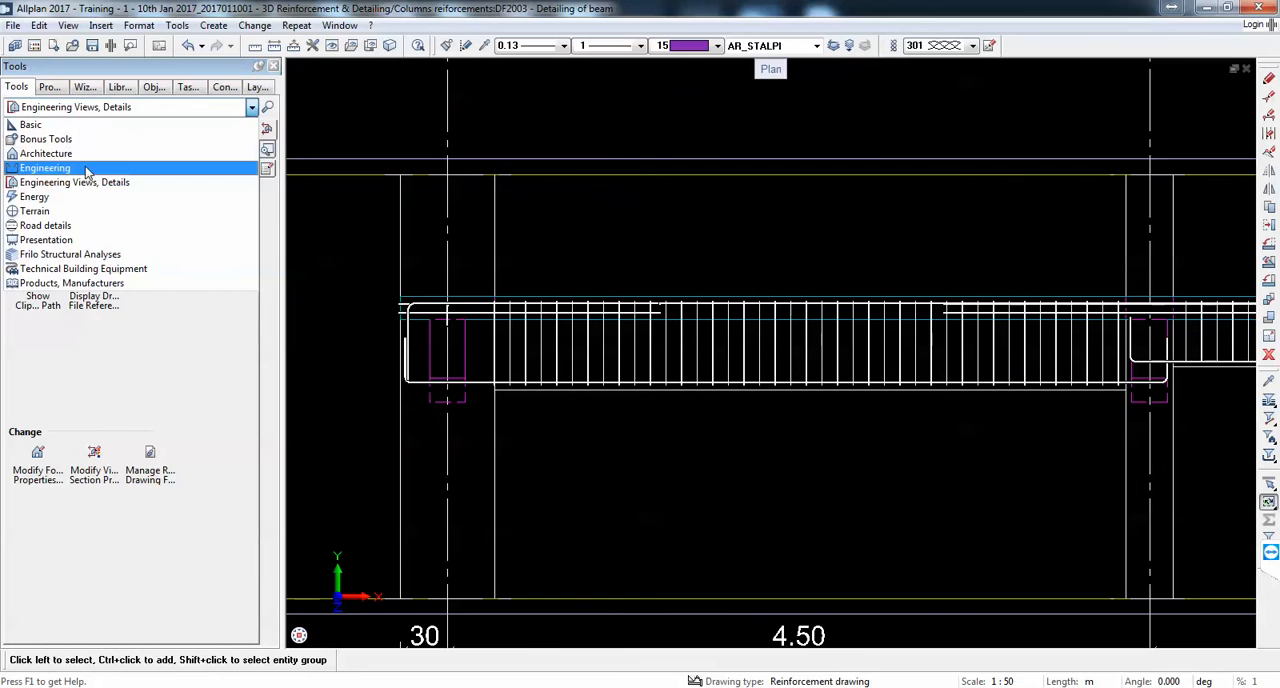
pyautogui.click(75, 182)
pyautogui.scroll(-1, 690, 285)
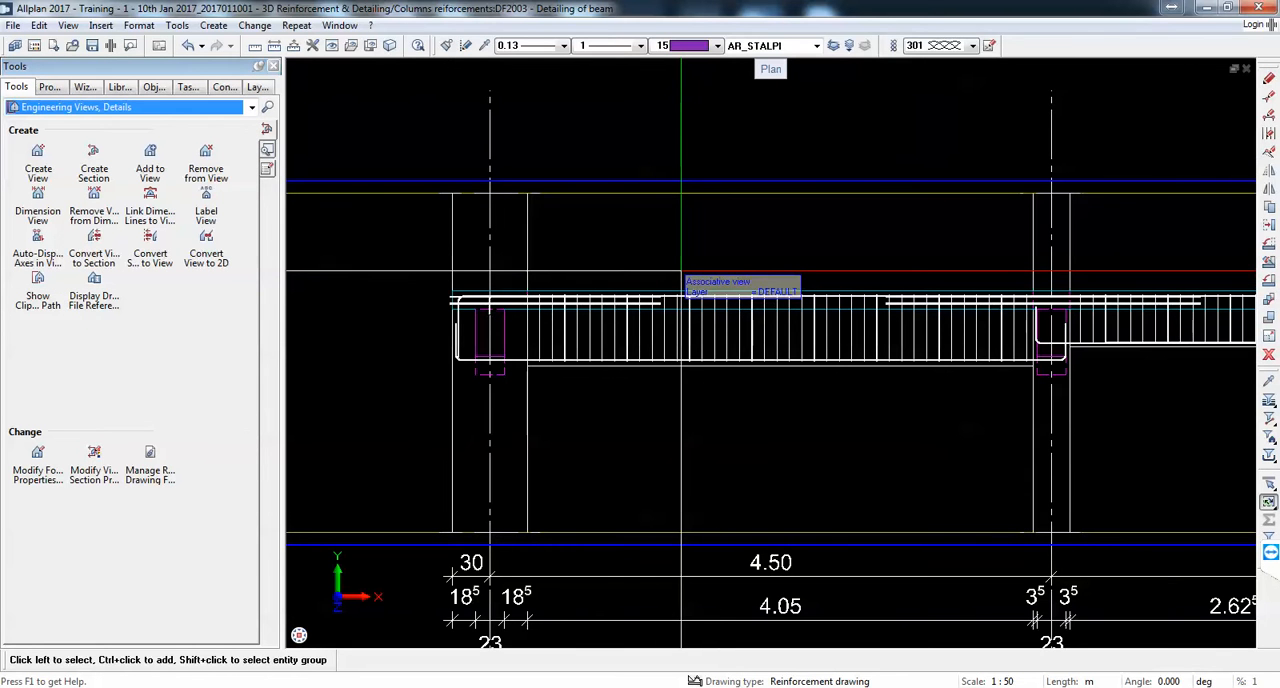
# Step: Set the spacing of the middle stirrup group in the span between axes A and B to 0.15 m
pyautogui.moveTo(675, 273); pyautogui.dragTo(860, 383)
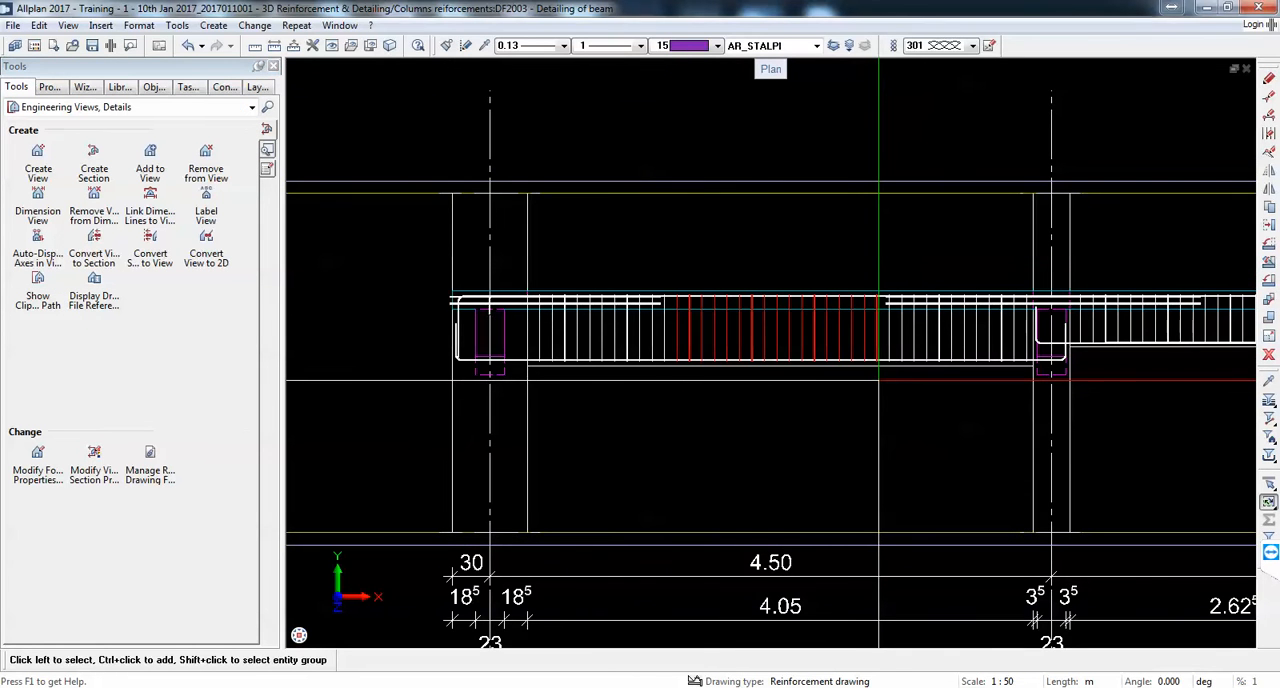
pyautogui.doubleClick(646, 341)
pyautogui.press('BackSpace')
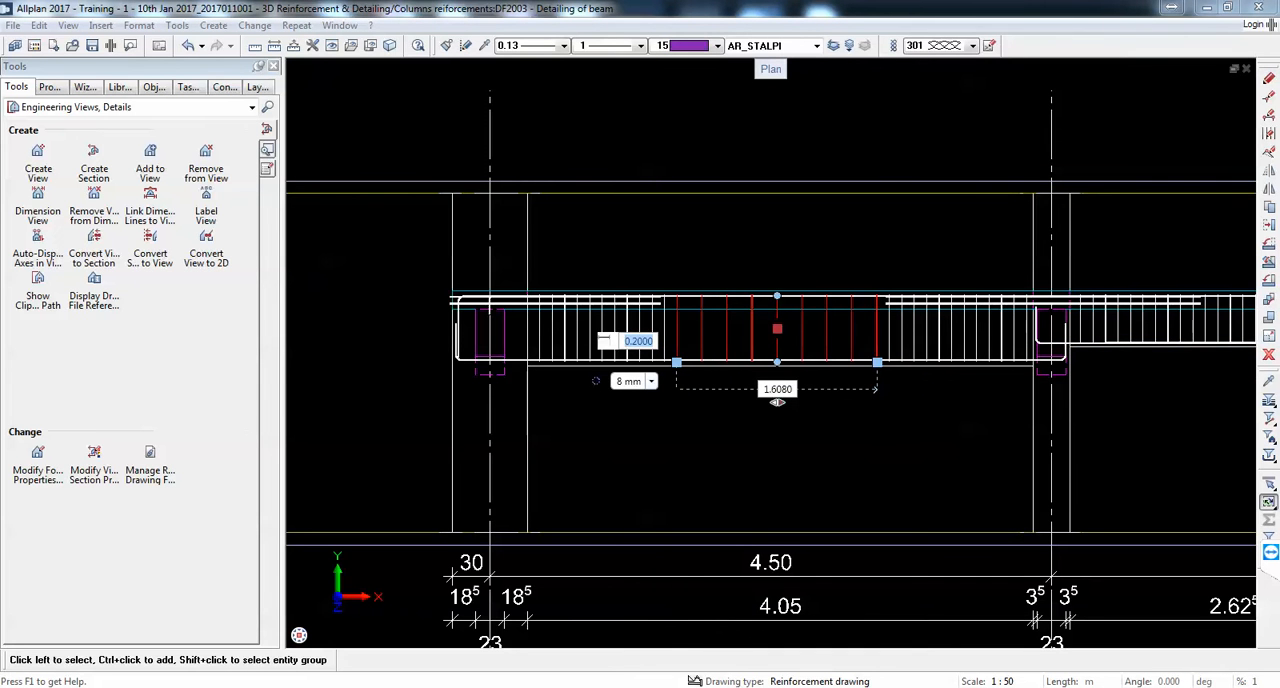
pyautogui.press('Return')
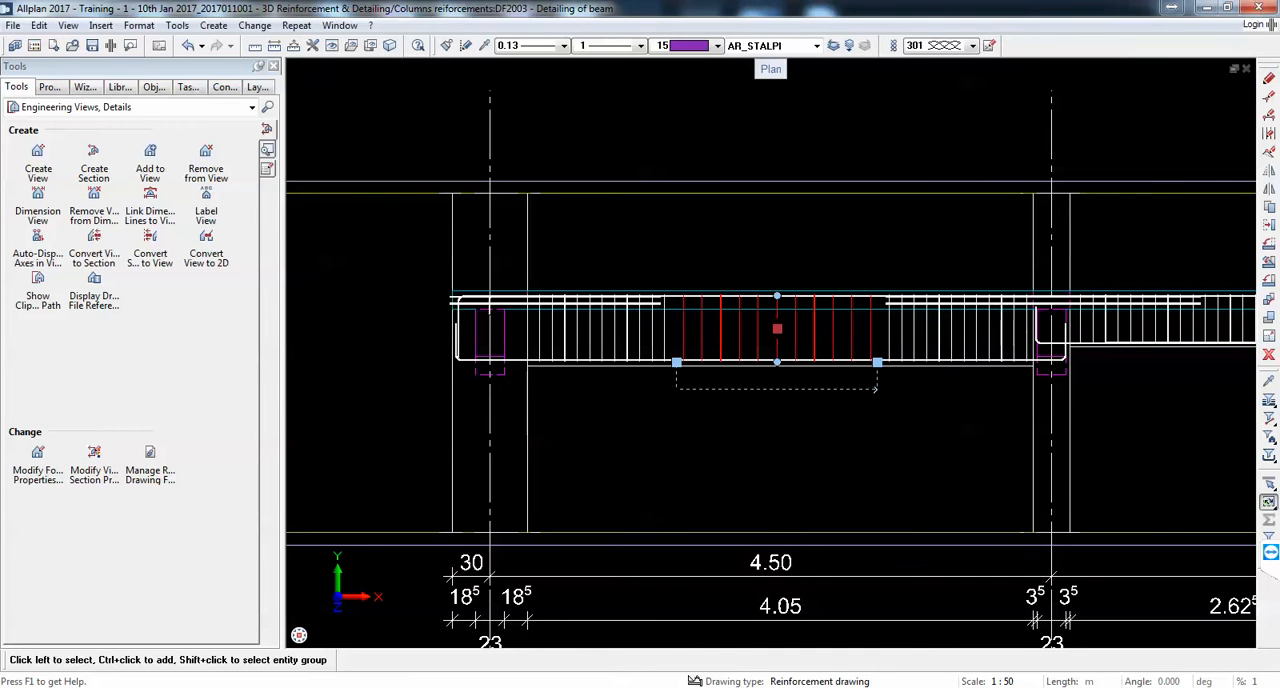
# Step: Set the spacing of the middle stirrup group in the short span following axis B to 0.15 m
pyautogui.scroll(-2, 705, 312)
pyautogui.moveTo(1078, 340); pyautogui.dragTo(932, 339, button='middle')
pyautogui.scroll(3, 932, 339)
pyautogui.press('Escape')
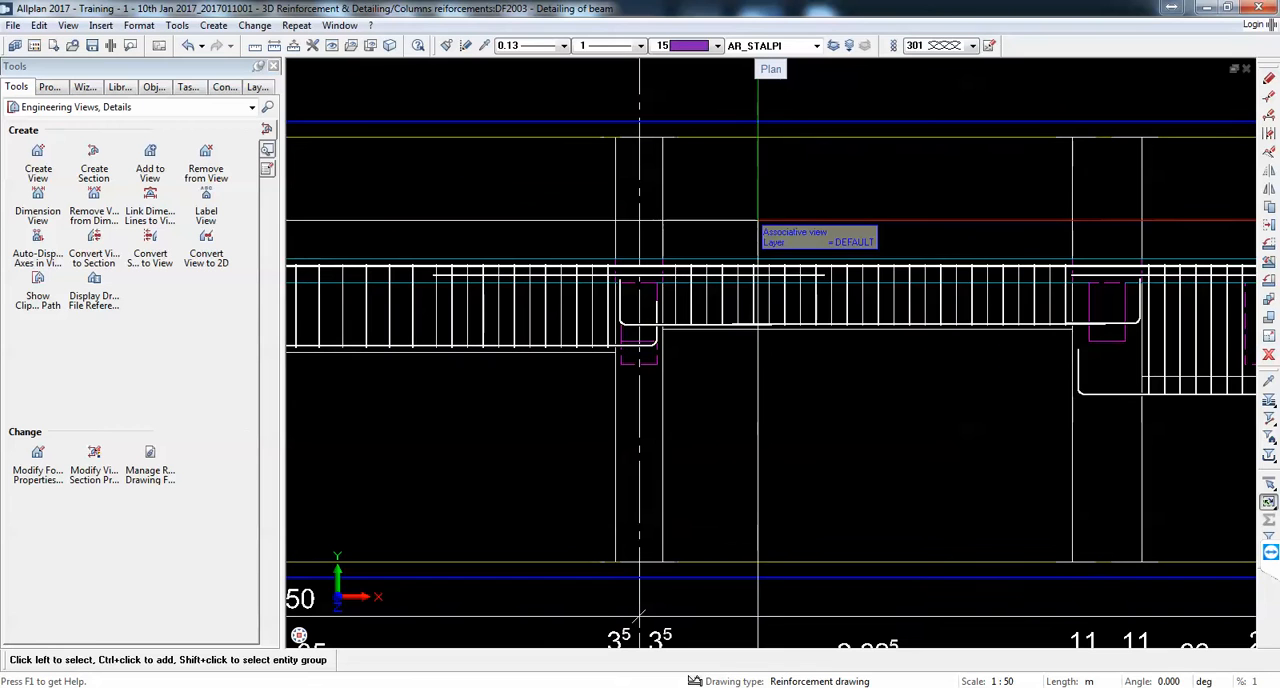
pyautogui.moveTo(762, 220); pyautogui.dragTo(970, 384)
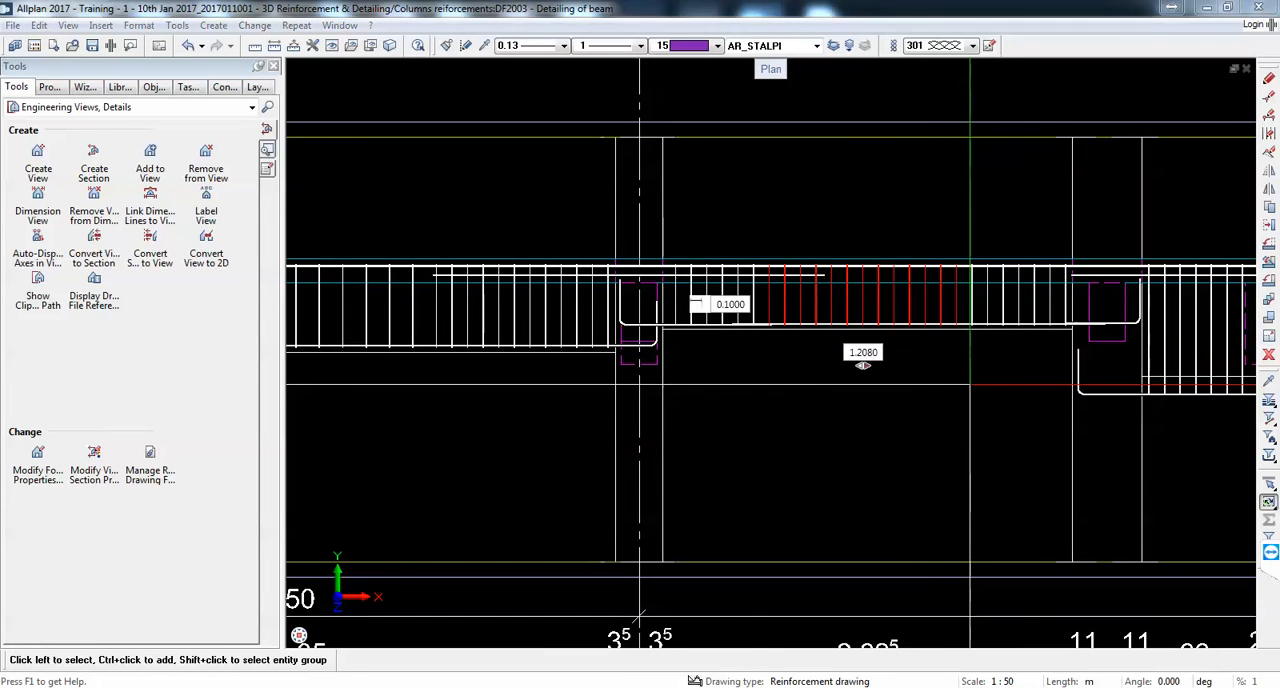
pyautogui.write('.15')
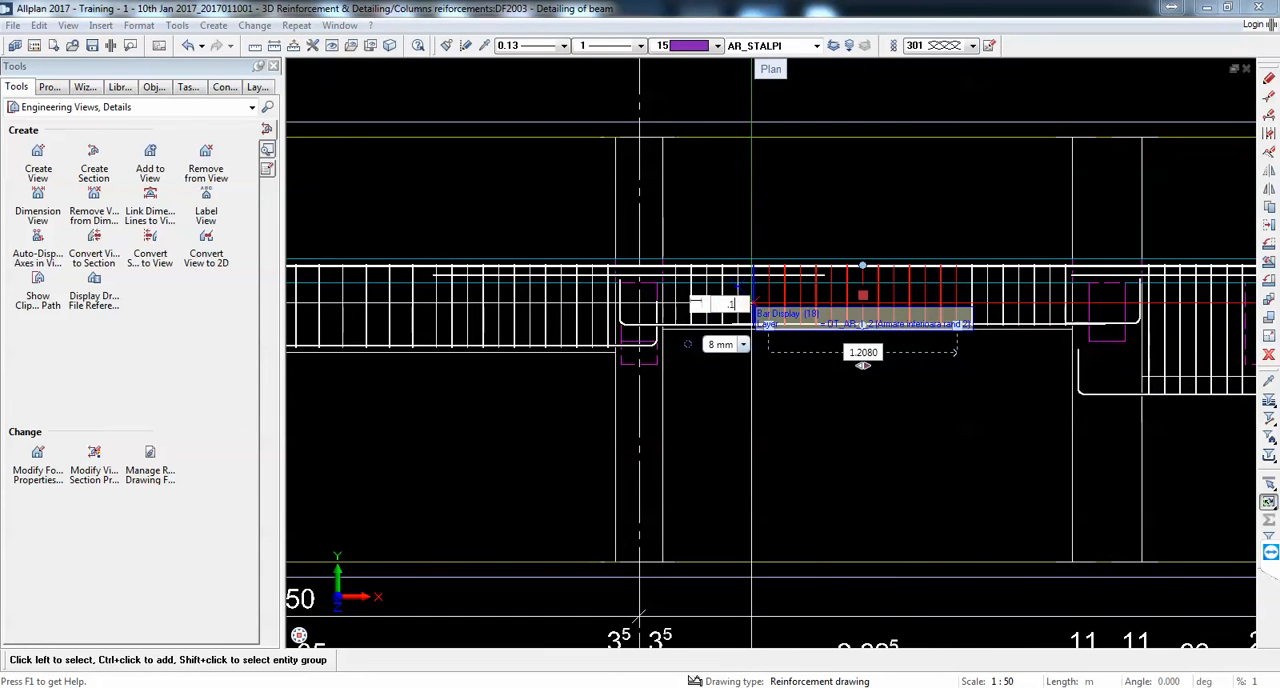
pyautogui.press('Return')
pyautogui.scroll(-2, 700, 305)
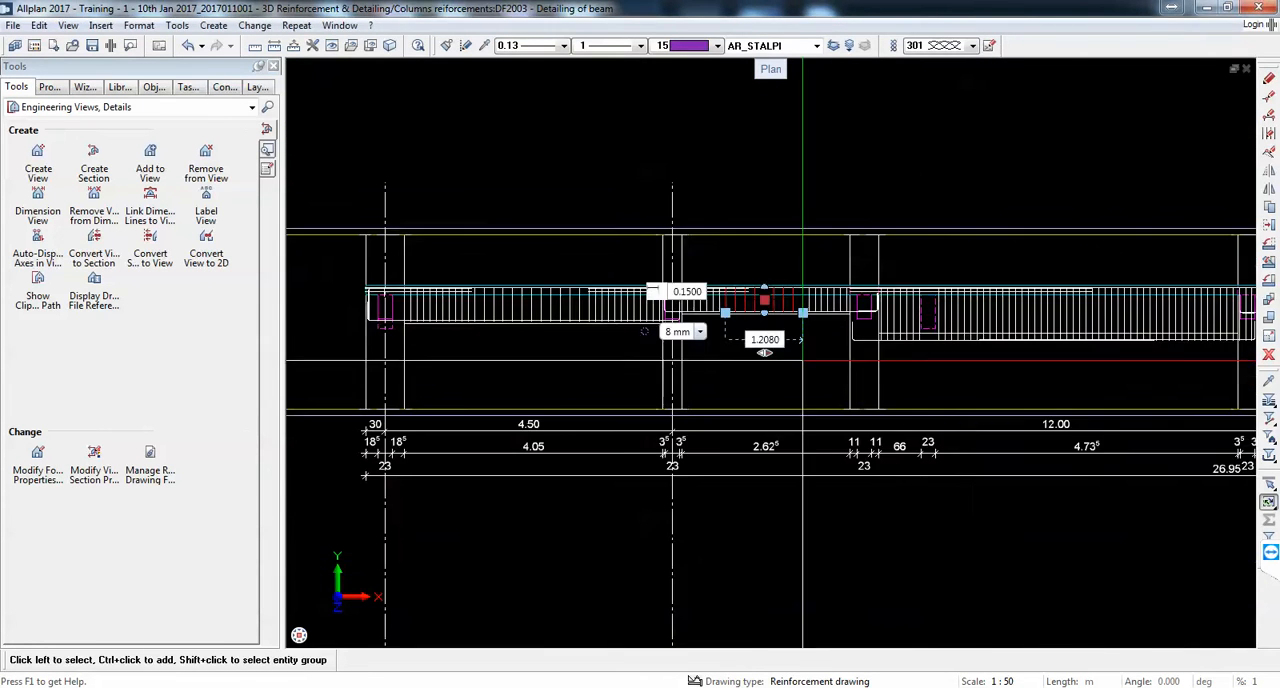
# Step: Set the spacing of the middle stirrup group in the deep 4.735 m span to 0.15 m
pyautogui.scroll(1, 1080, 328)
pyautogui.press('Escape')
pyautogui.scroll(-1, 926, 228)
pyautogui.moveTo(956, 222); pyautogui.dragTo(1076, 300)
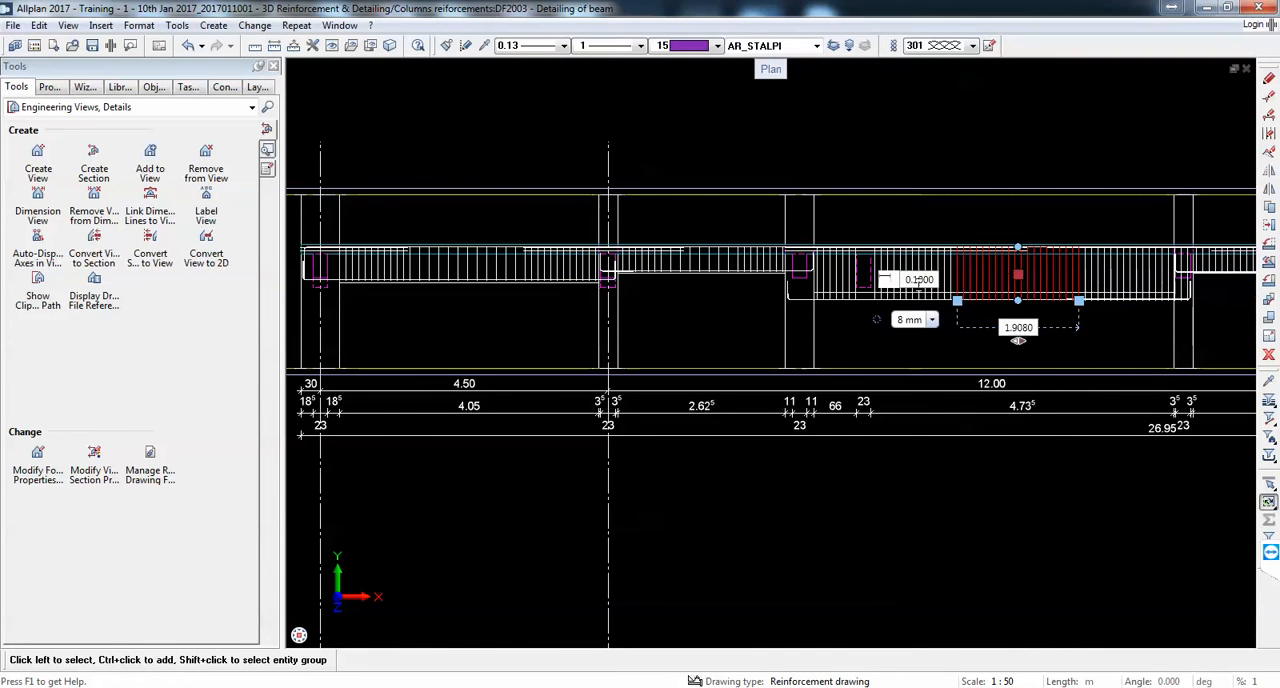
pyautogui.click(922, 284)
pyautogui.write('.15')
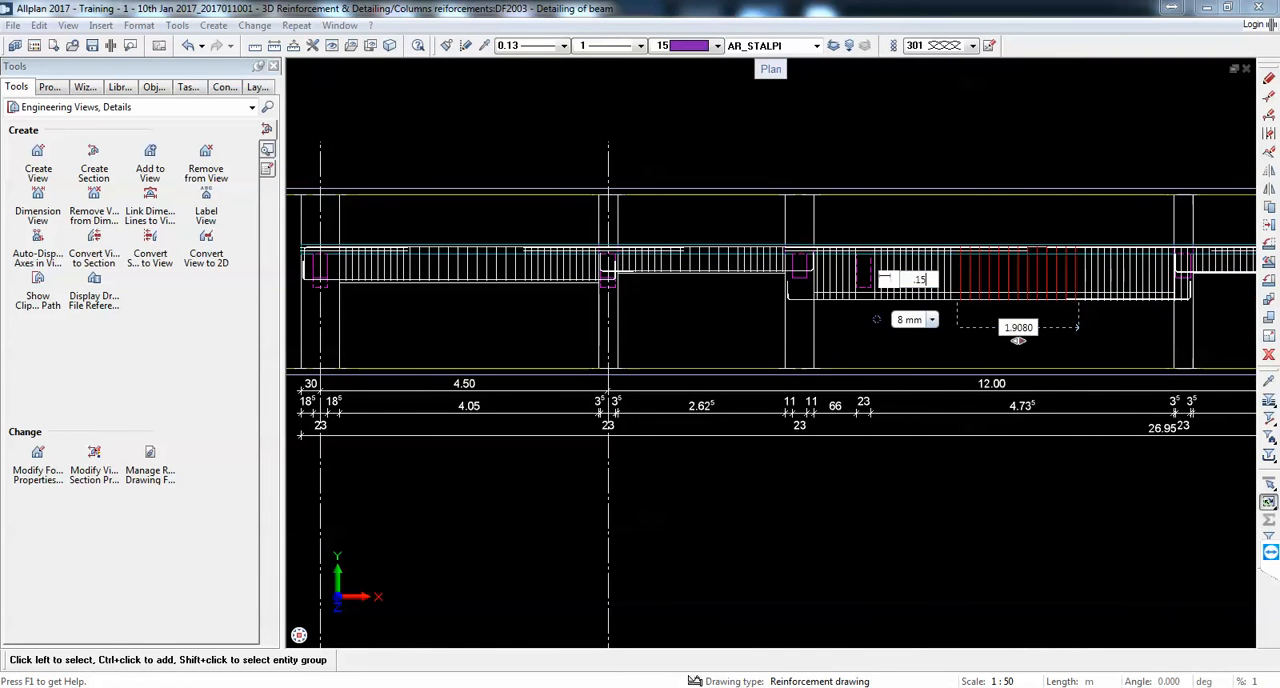
# Step: Set the spacing of the middle stirrup group in the 2.70 m span to 0.15 m
pyautogui.moveTo(1235, 271); pyautogui.dragTo(844, 293, button='middle')
pyautogui.scroll(2, 844, 293)
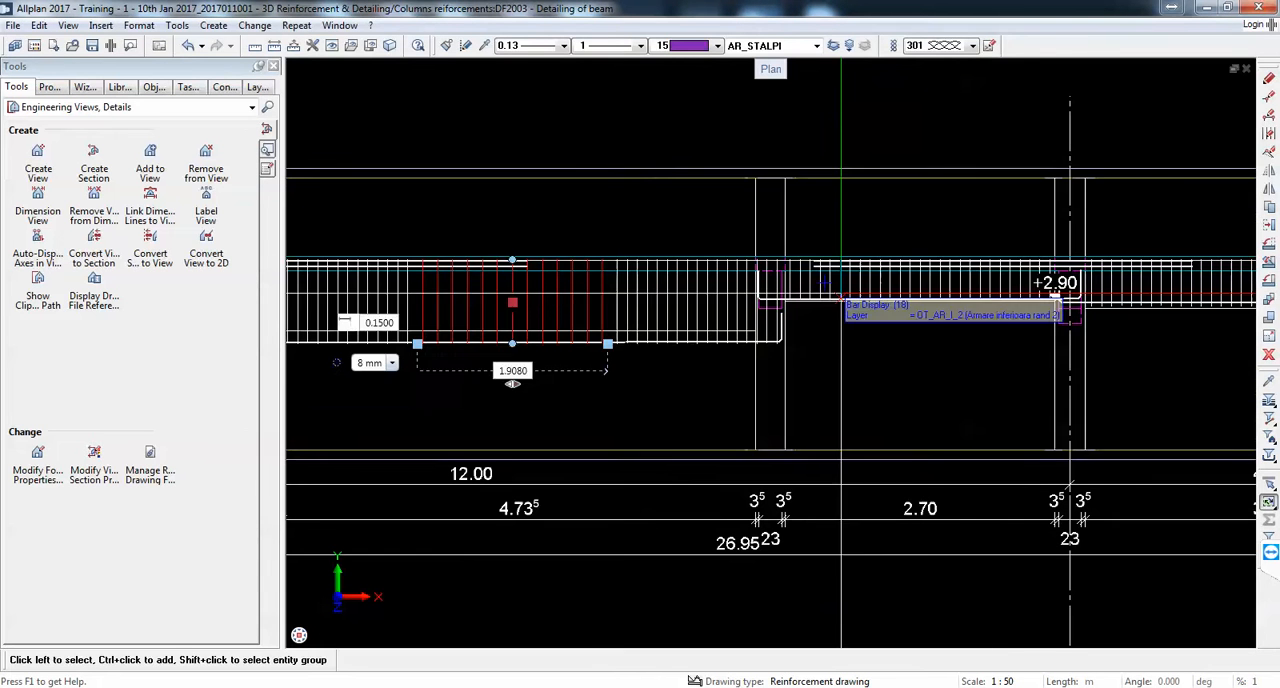
pyautogui.press('Escape')
pyautogui.moveTo(859, 236); pyautogui.dragTo(973, 319)
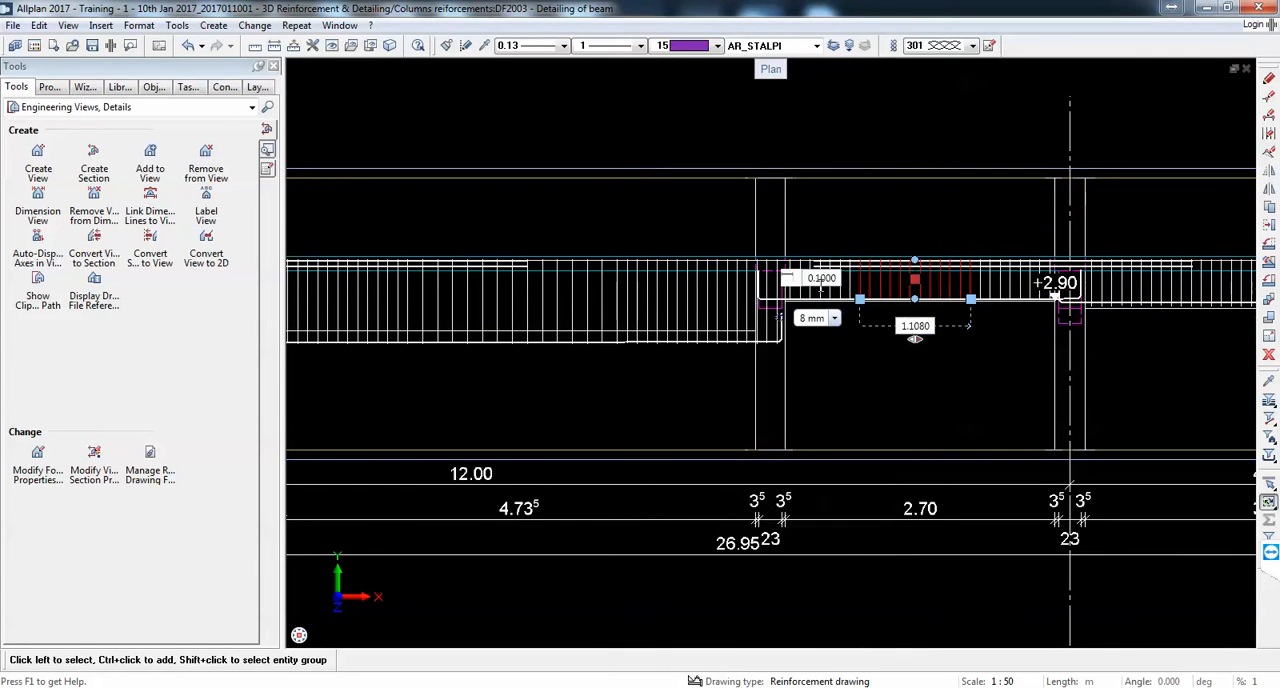
pyautogui.click(822, 278)
pyautogui.press('Return')
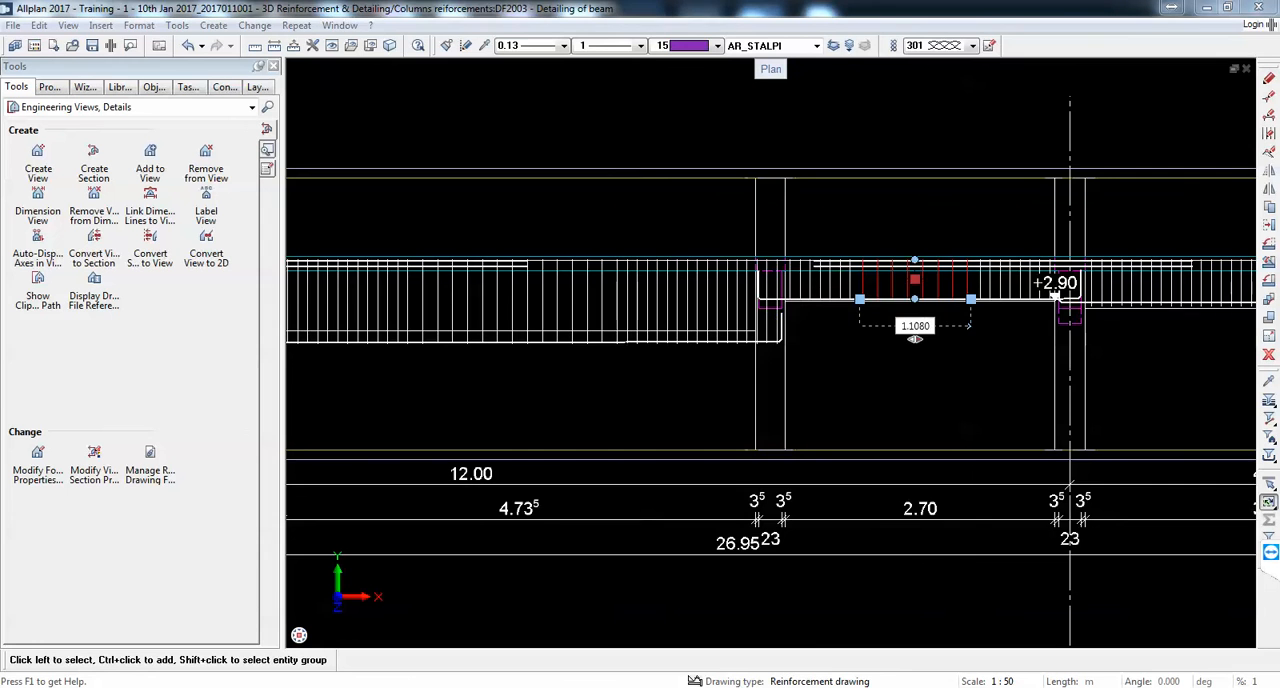
# Step: Set the spacing of the middle stirrup group in the 3.70 m span to 0.15 m
pyautogui.scroll(-5, 832, 286)
pyautogui.scroll(3, 972, 298)
pyautogui.press('Escape')
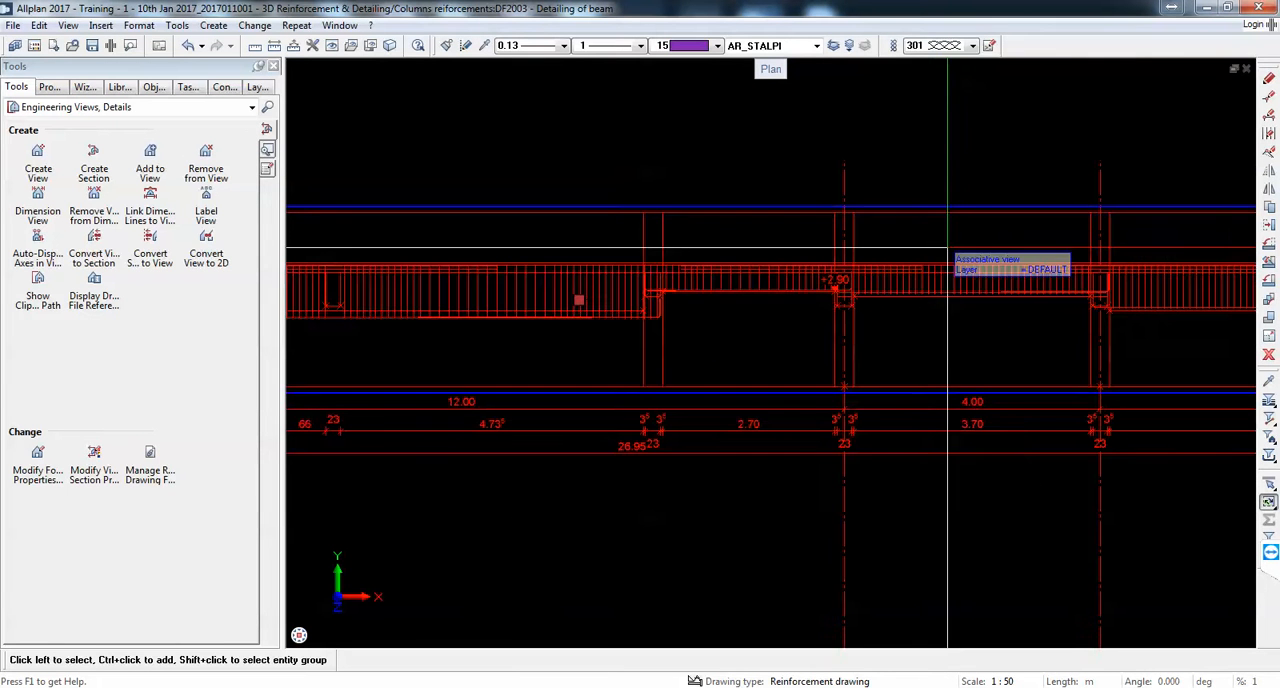
pyautogui.moveTo(945, 255); pyautogui.dragTo(1008, 328)
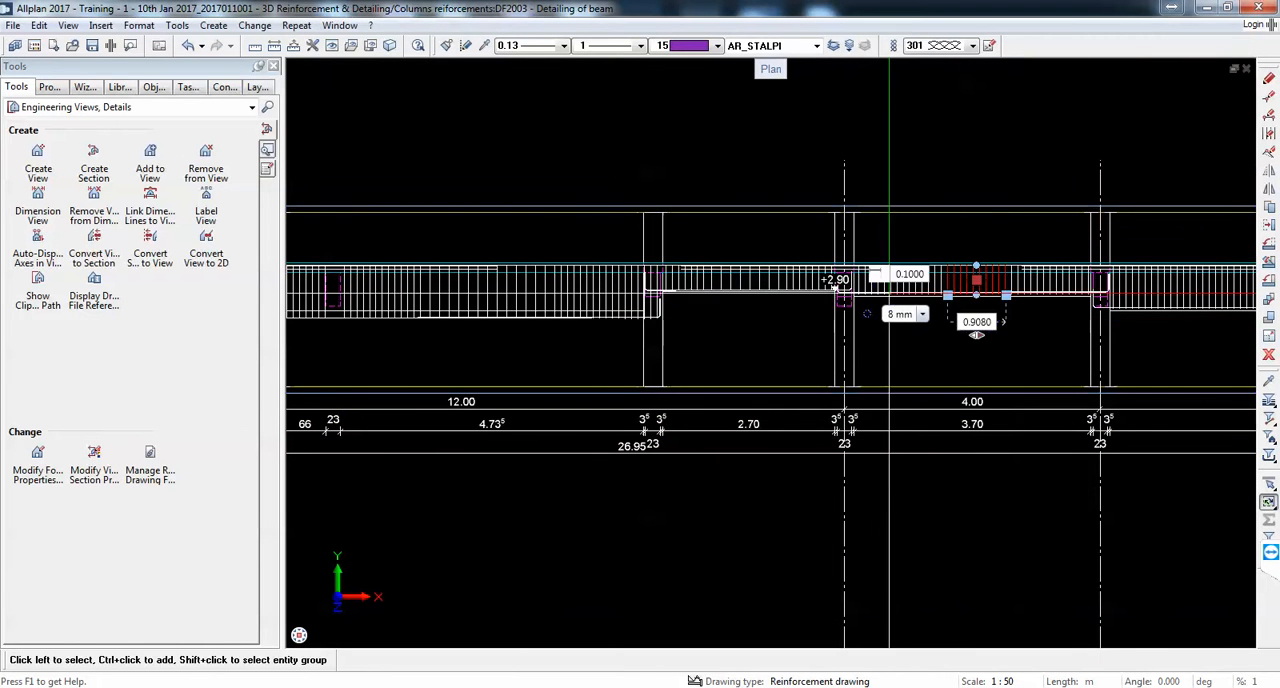
pyautogui.click(902, 276)
pyautogui.write('.15')
pyautogui.press('Return')
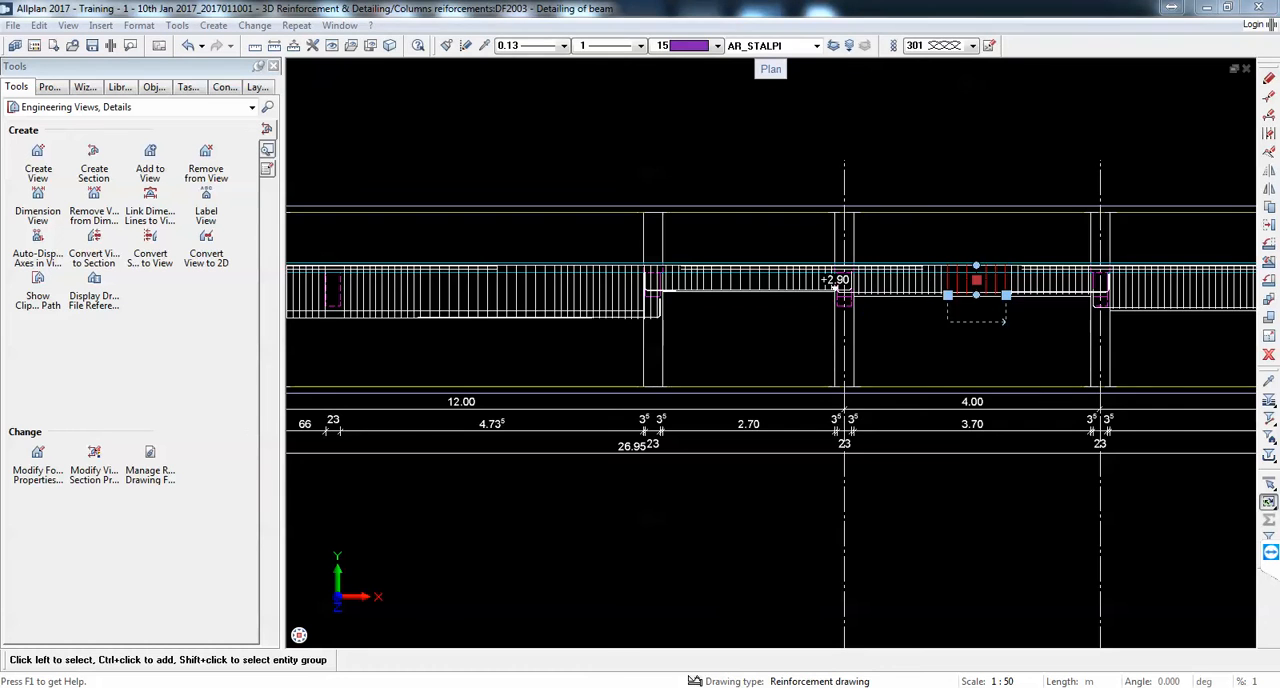
# Step: Set the spacing of the middle stirrup group in the 5.70 m end span to 0.15 m
pyautogui.scroll(-4, 832, 287)
pyautogui.scroll(3, 958, 293)
pyautogui.press('Escape')
pyautogui.moveTo(984, 244); pyautogui.dragTo(1096, 310)
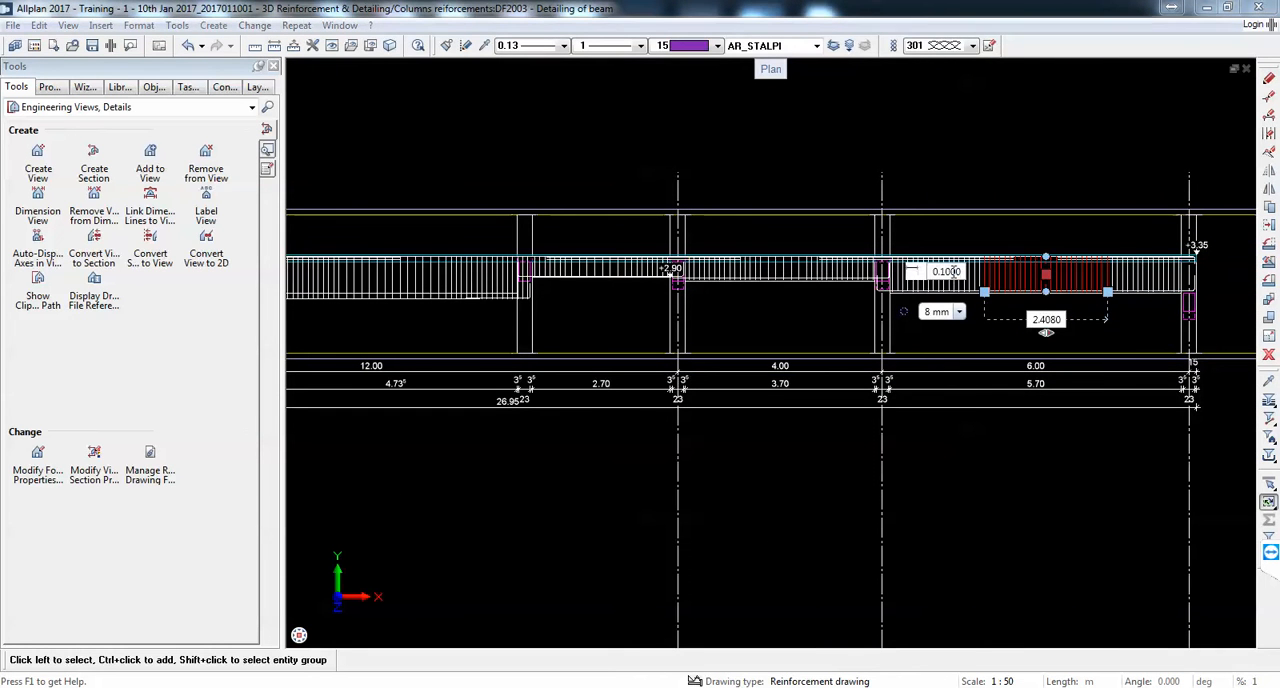
pyautogui.write('.15')
pyautogui.press('Return')
pyautogui.press('Escape')
pyautogui.scroll(-5, 997, 306)
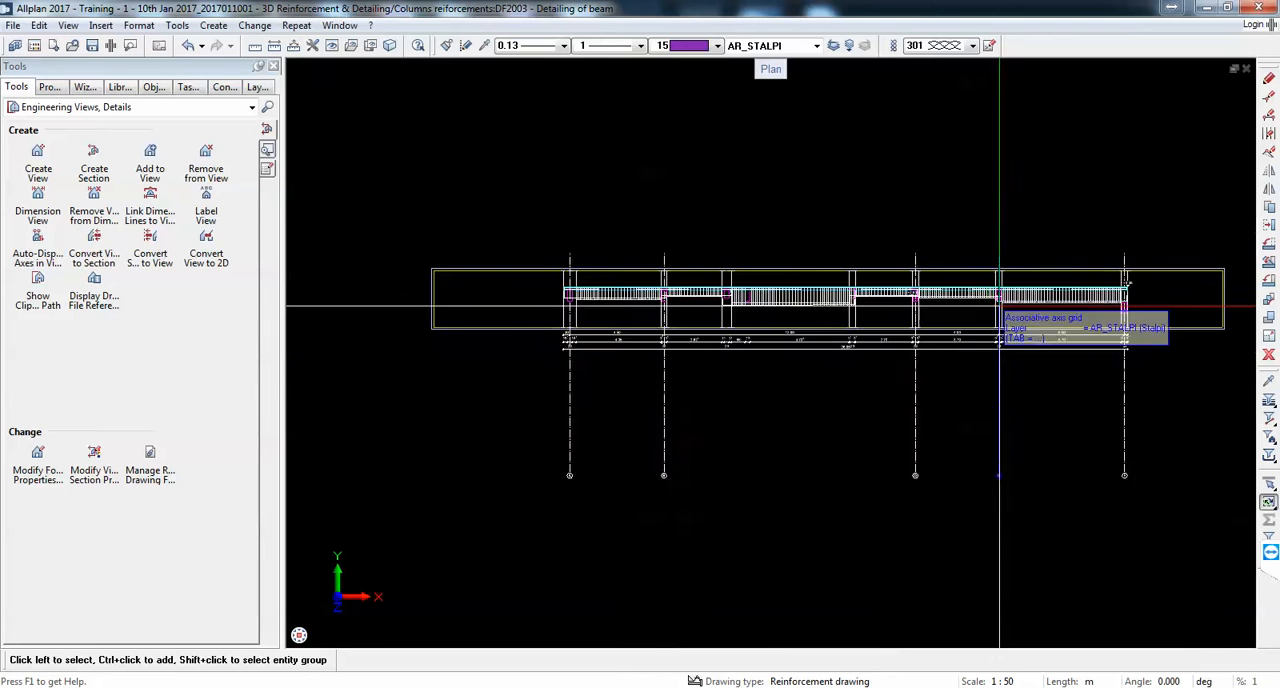
# Step: Using the Engineering Dimension Line, Label tool, place a dimension line above the stirrup group nearest axis A in the span between axes A and B
pyautogui.scroll(2, 654, 299)
pyautogui.scroll(3, 654, 299)
pyautogui.click(115, 106)
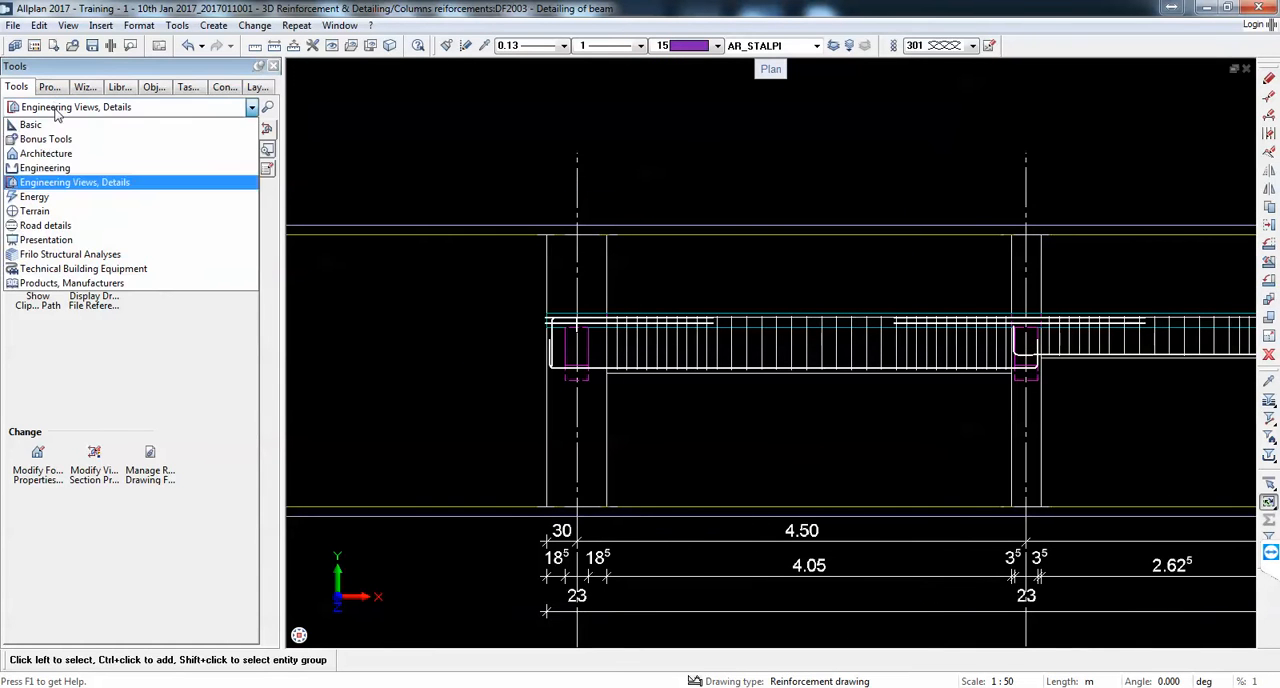
pyautogui.click(62, 171)
pyautogui.click(90, 198)
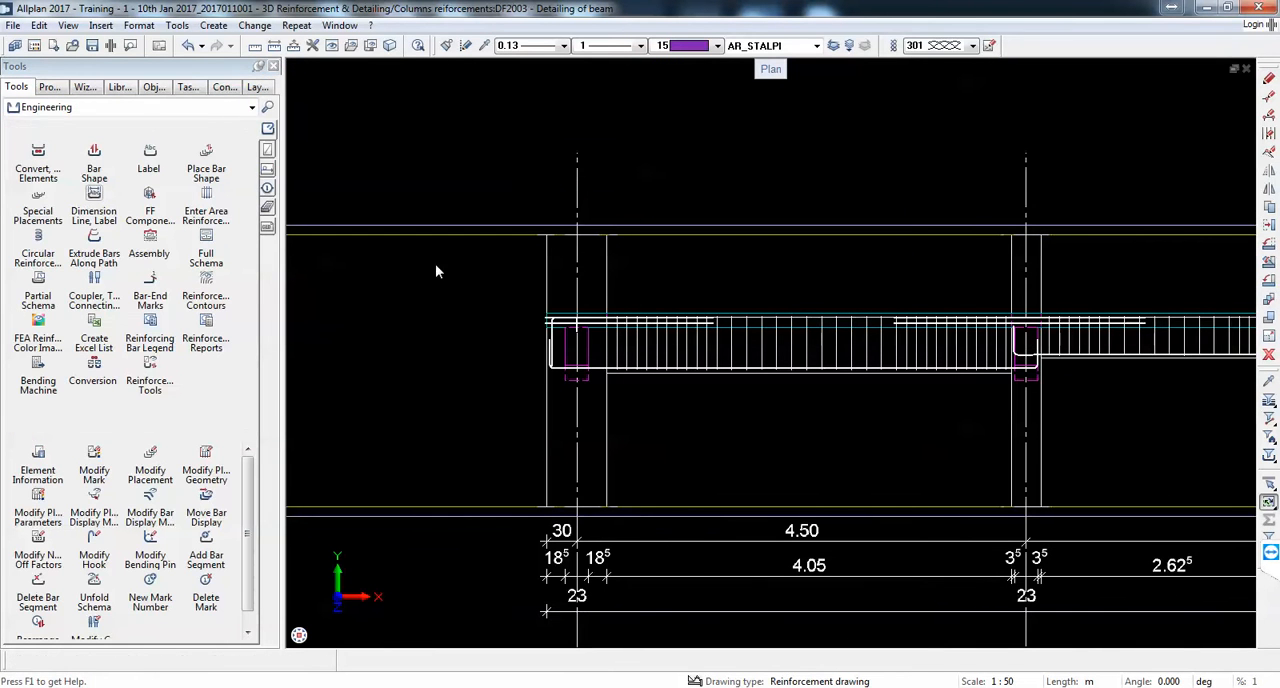
pyautogui.scroll(2, 630, 298)
pyautogui.click(652, 400)
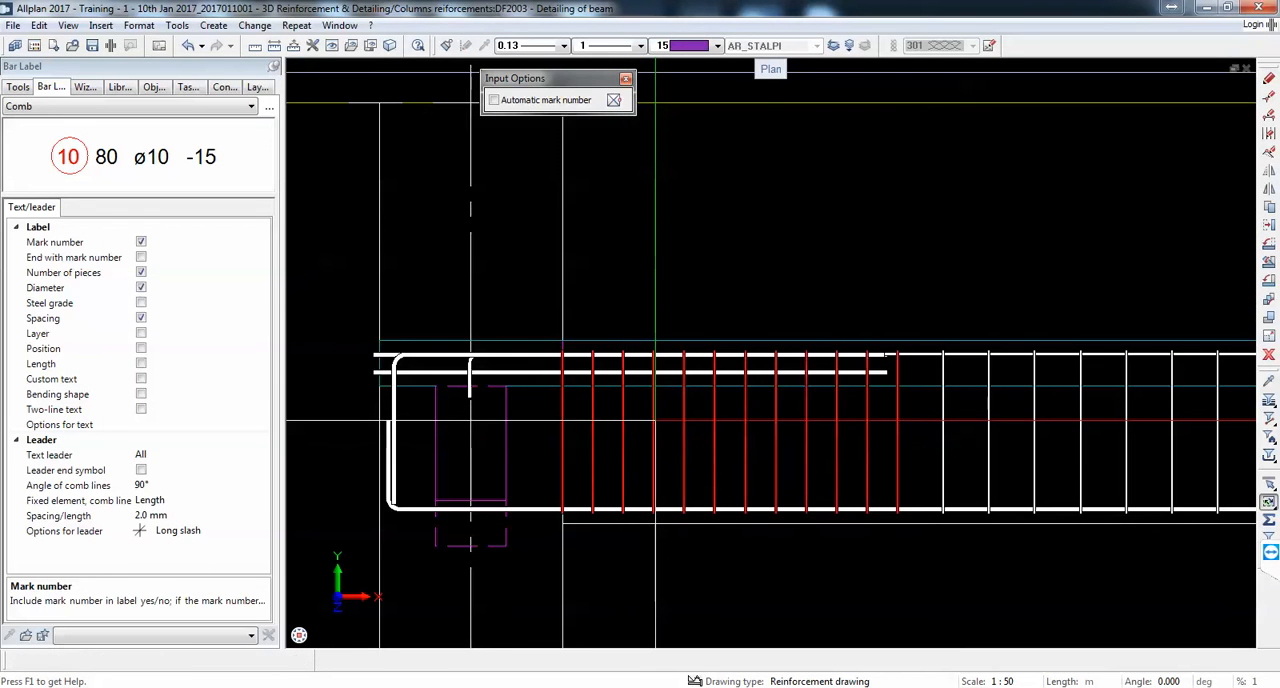
pyautogui.scroll(2, 654, 400)
pyautogui.scroll(1, 740, 296)
pyautogui.click(198, 106)
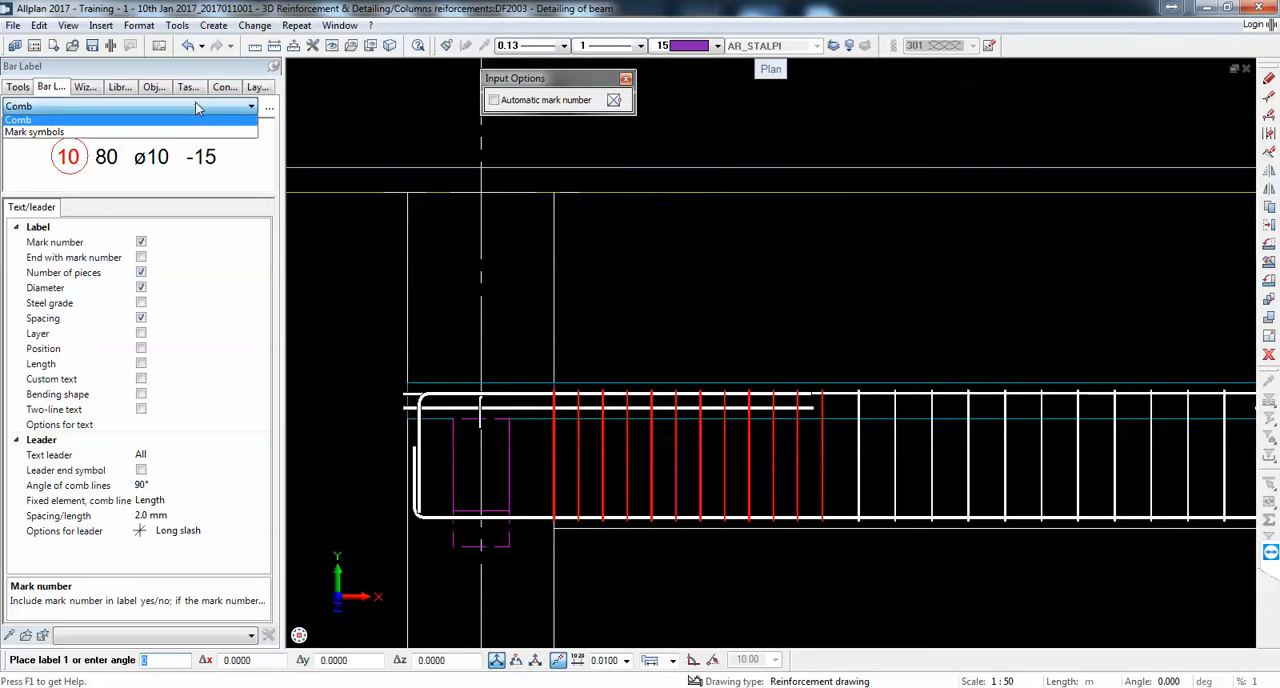
pyautogui.click(40, 122)
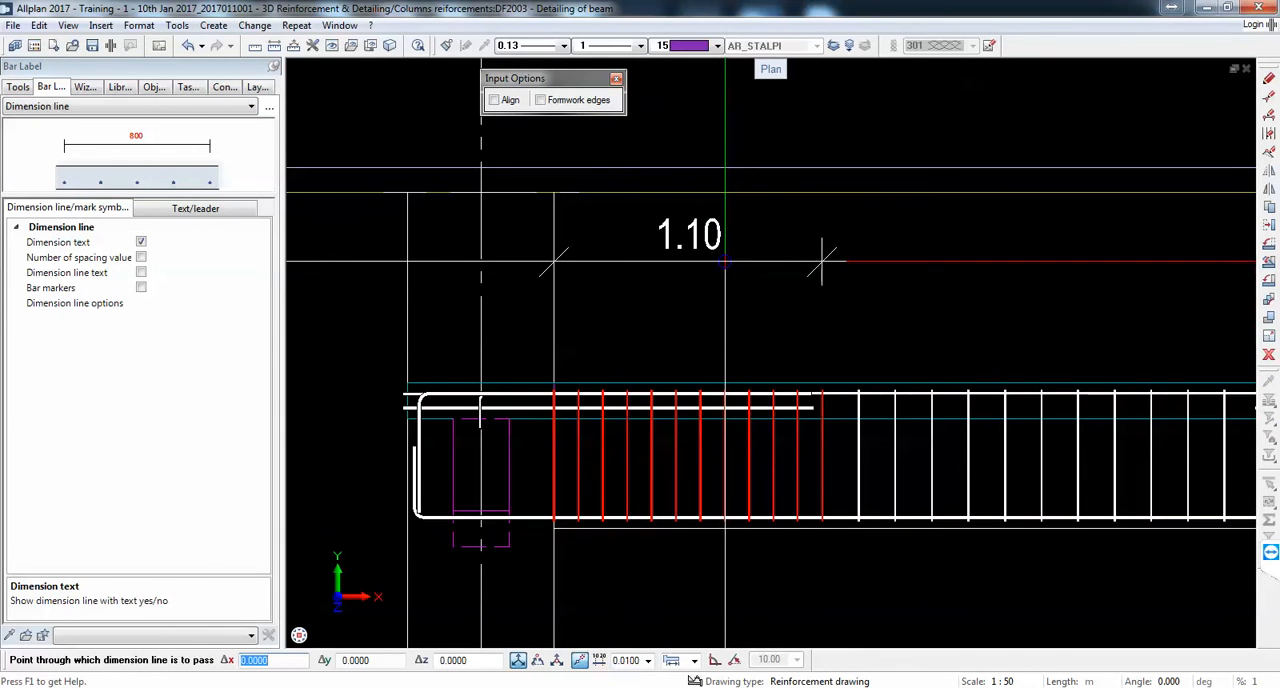
pyautogui.click(725, 268)
# Step: Switch to DWG TrueView and examine the stirrup table of the upper beam elevation and the reinforcement notes of section 2-2
pyautogui.scroll(1, 822, 268)
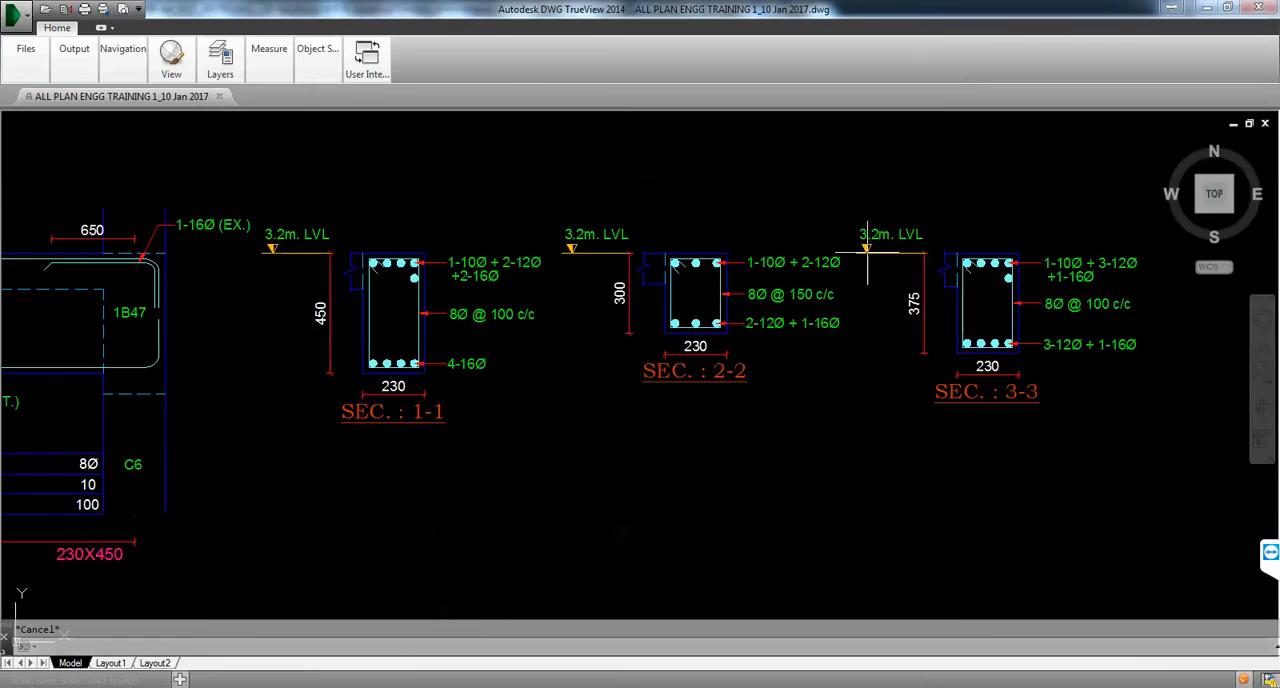
pyautogui.scroll(-5, 640, 380)
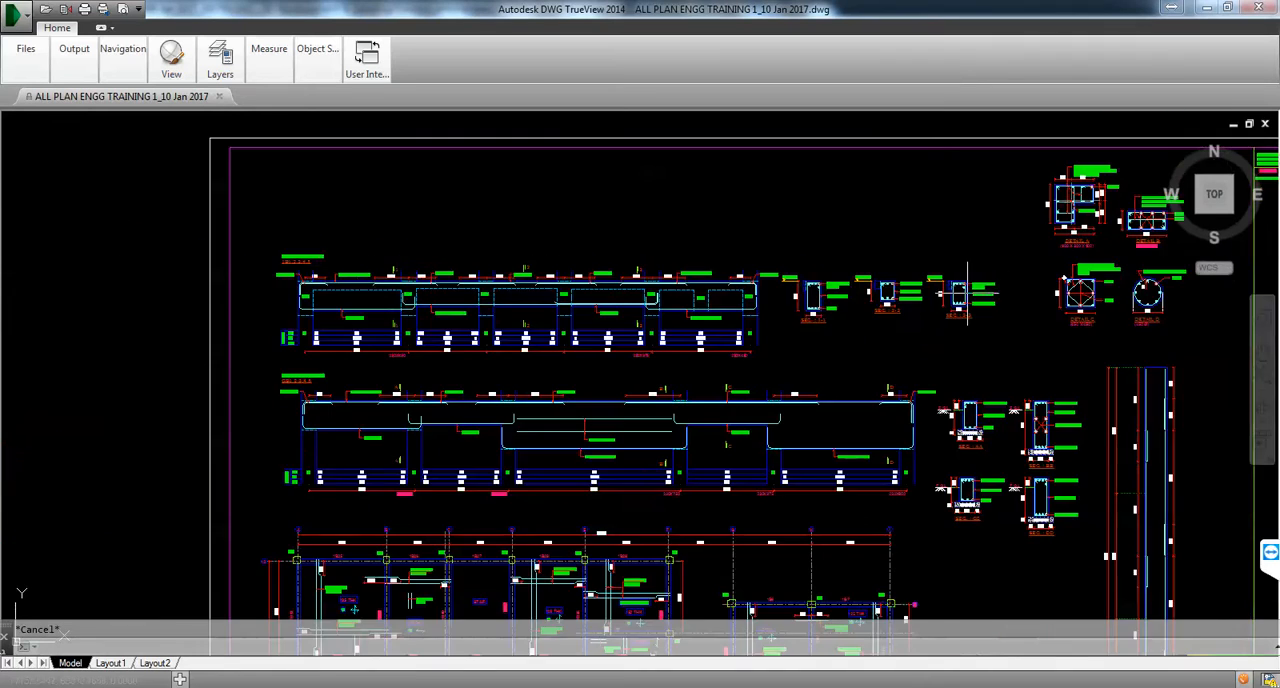
pyautogui.scroll(5, 300, 300)
pyautogui.scroll(2, 370, 320)
pyautogui.scroll(-2, 300, 380)
pyautogui.scroll(2, 243, 455)
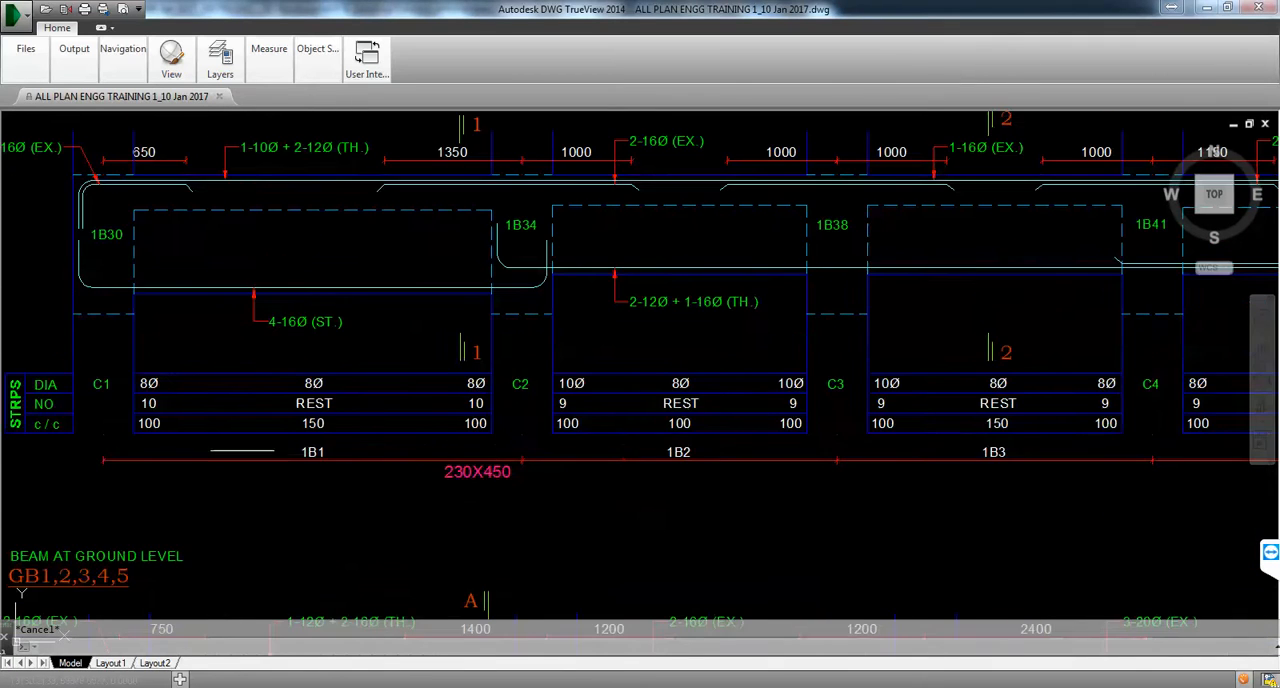
pyautogui.scroll(-2, 248, 378)
pyautogui.scroll(-5, 248, 380)
pyautogui.scroll(6, 553, 330)
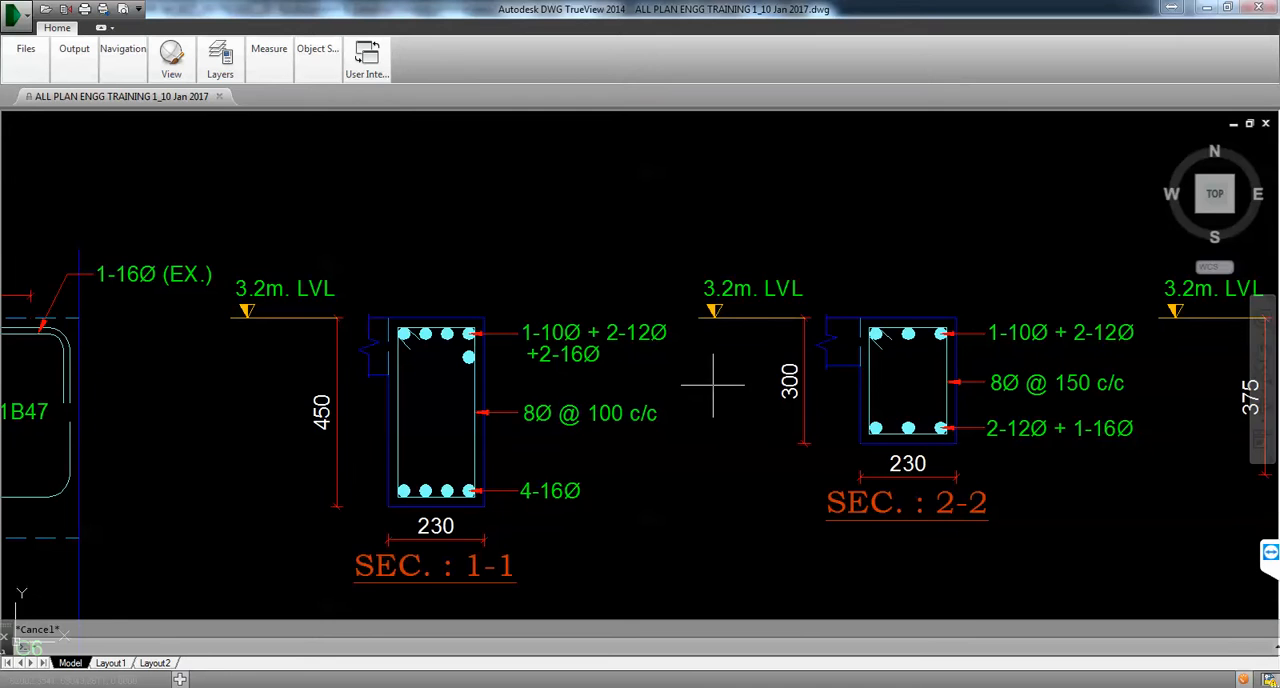
pyautogui.scroll(-1, 713, 383)
pyautogui.scroll(5, 926, 368)
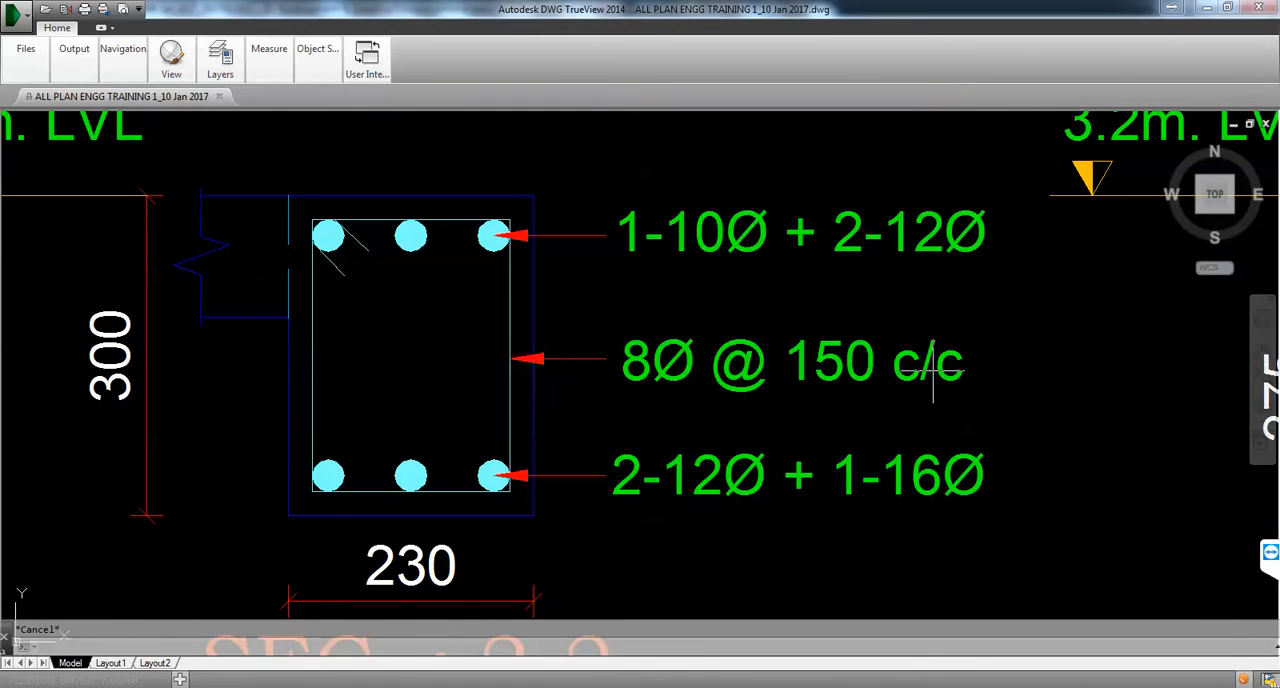
pyautogui.scroll(-1, 932, 370)
pyautogui.scroll(3, 847, 370)
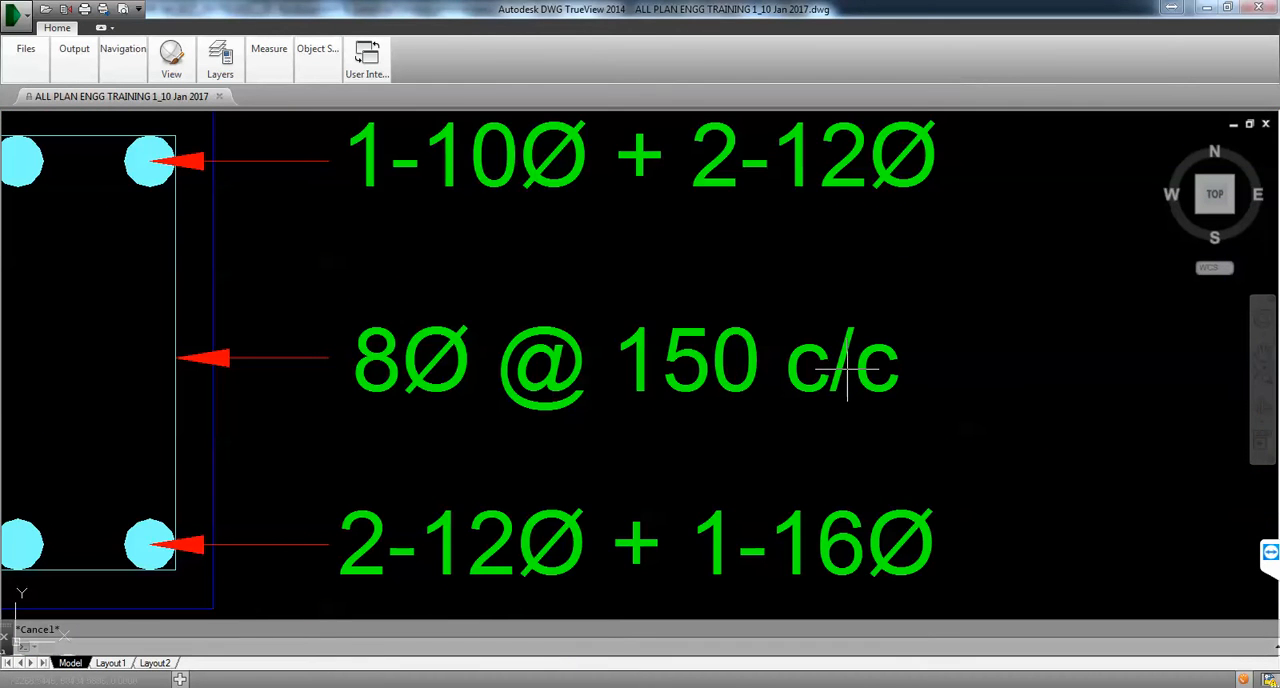
pyautogui.scroll(-2, 847, 370)
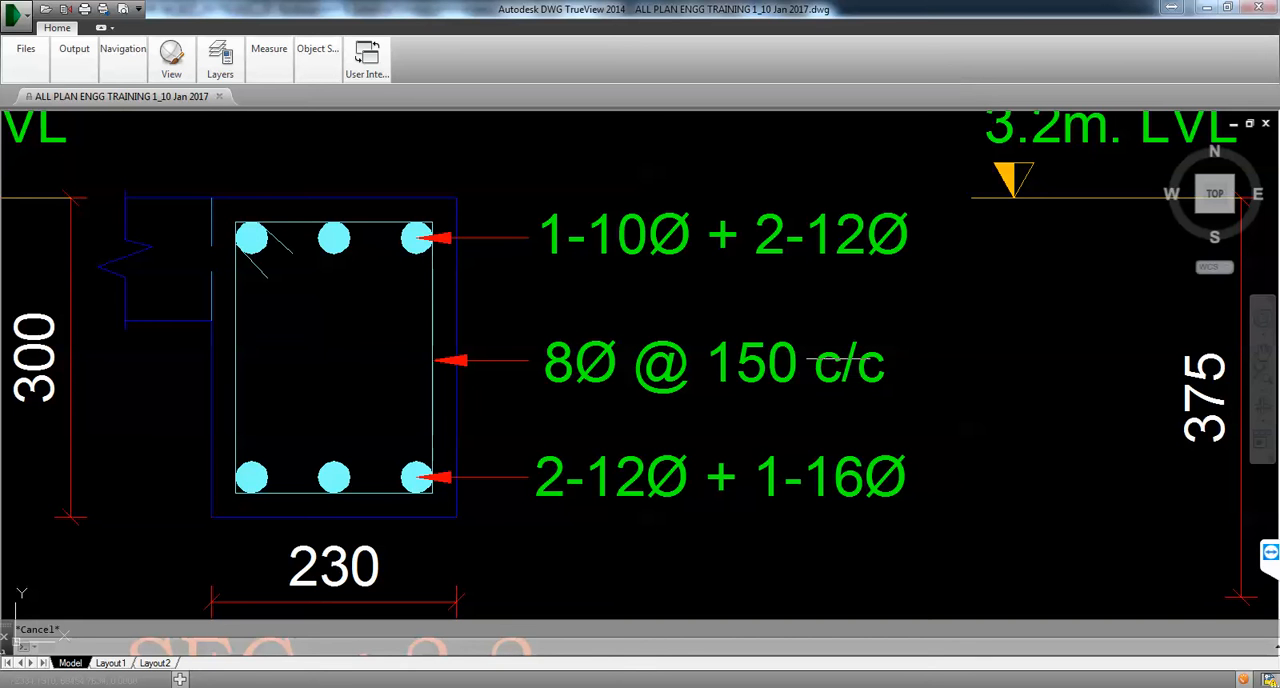
# Step: Examine the stirrup note of section 1-1 in the reference drawing and return to Allplan
pyautogui.scroll(-8, 870, 378)
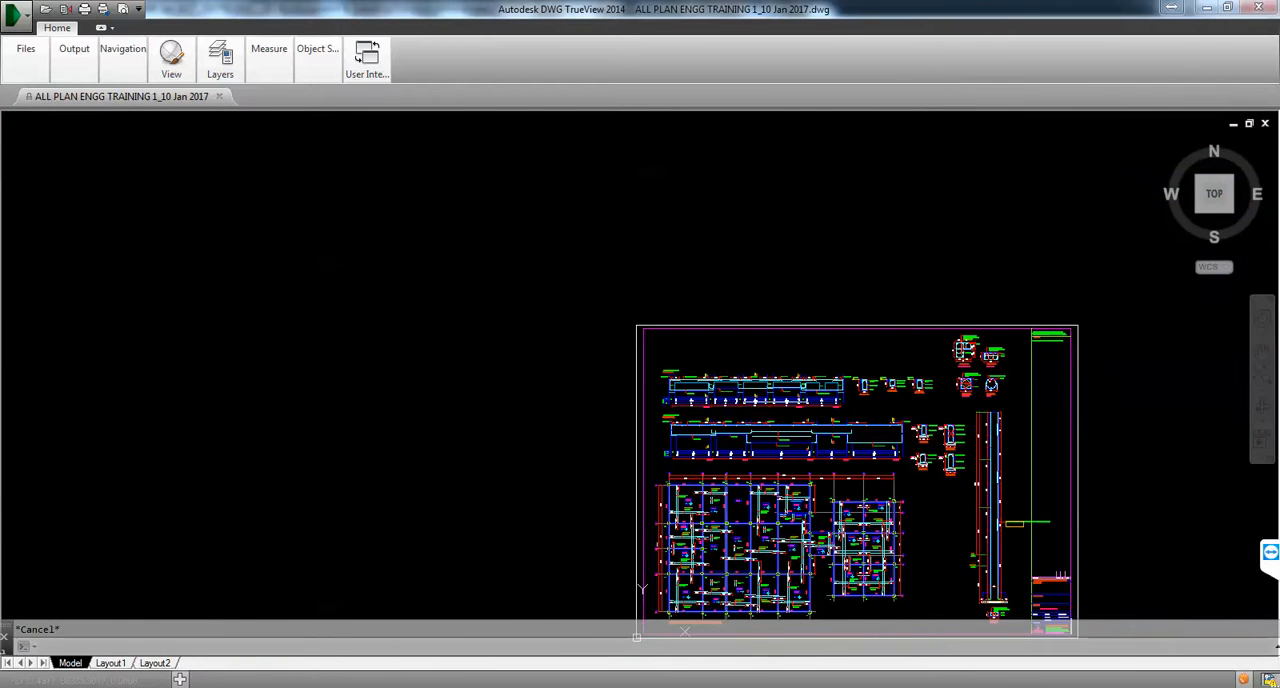
pyautogui.scroll(4, 1108, 368)
pyautogui.scroll(8, 1108, 368)
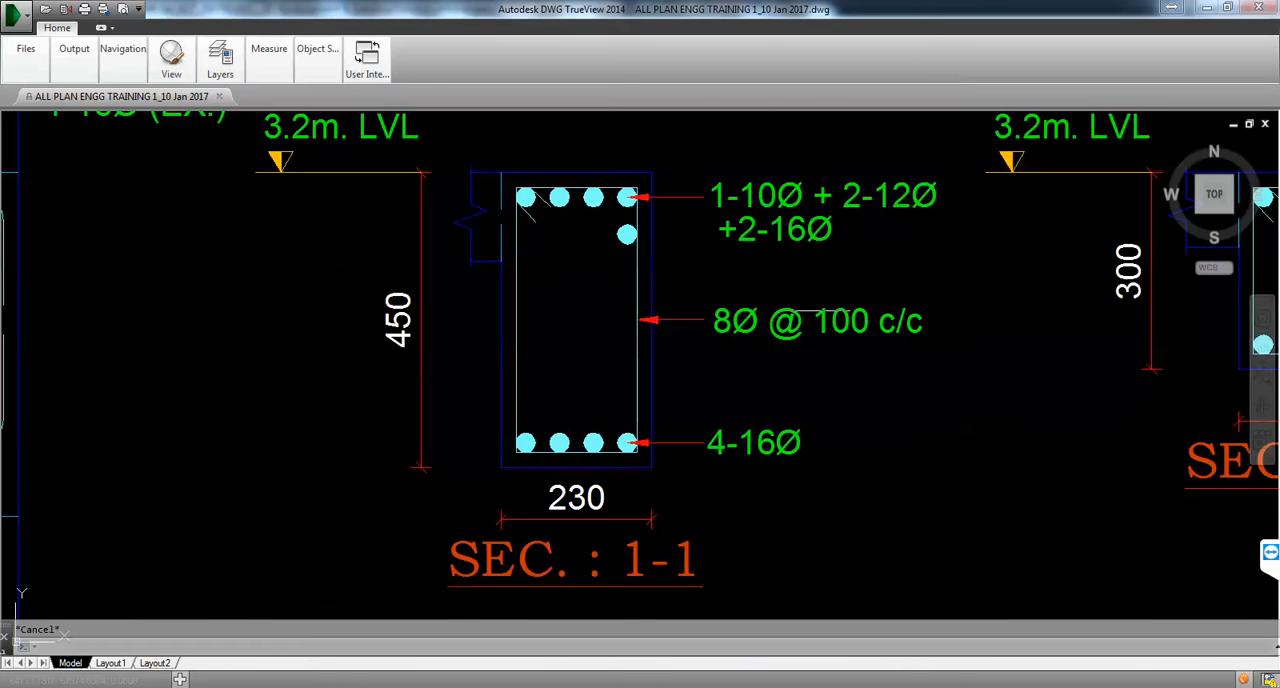
pyautogui.scroll(4, 815, 312)
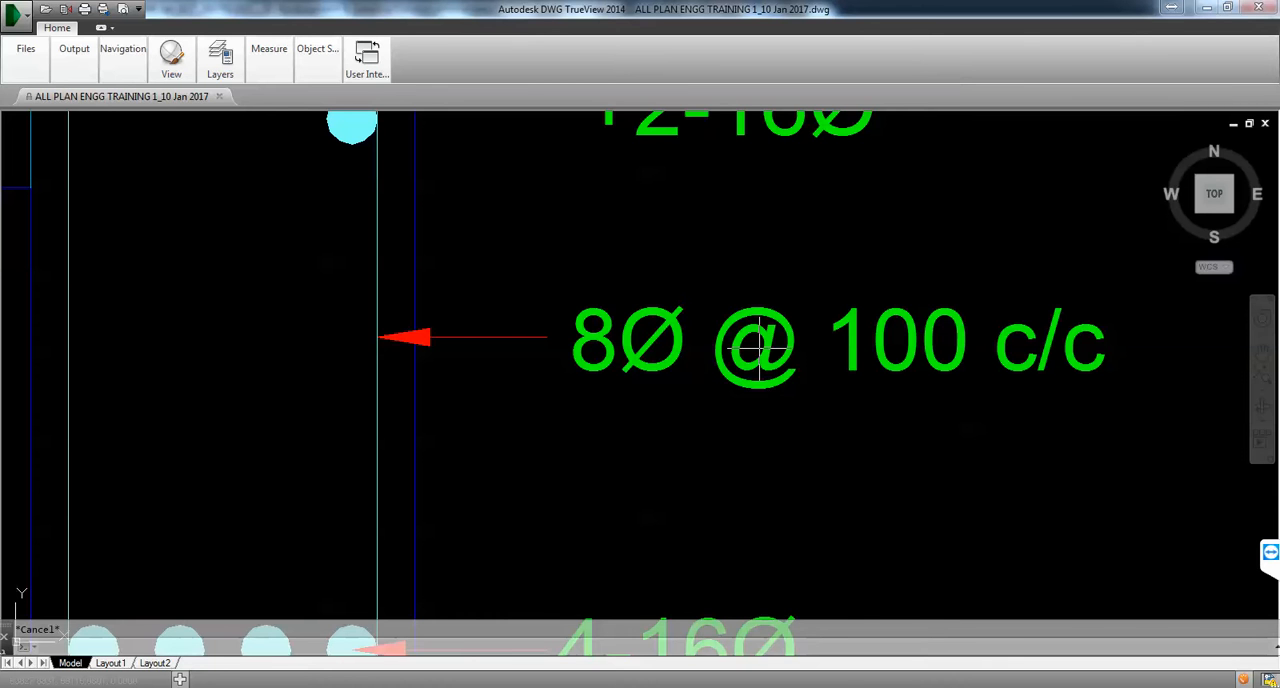
pyautogui.scroll(-5, 760, 345)
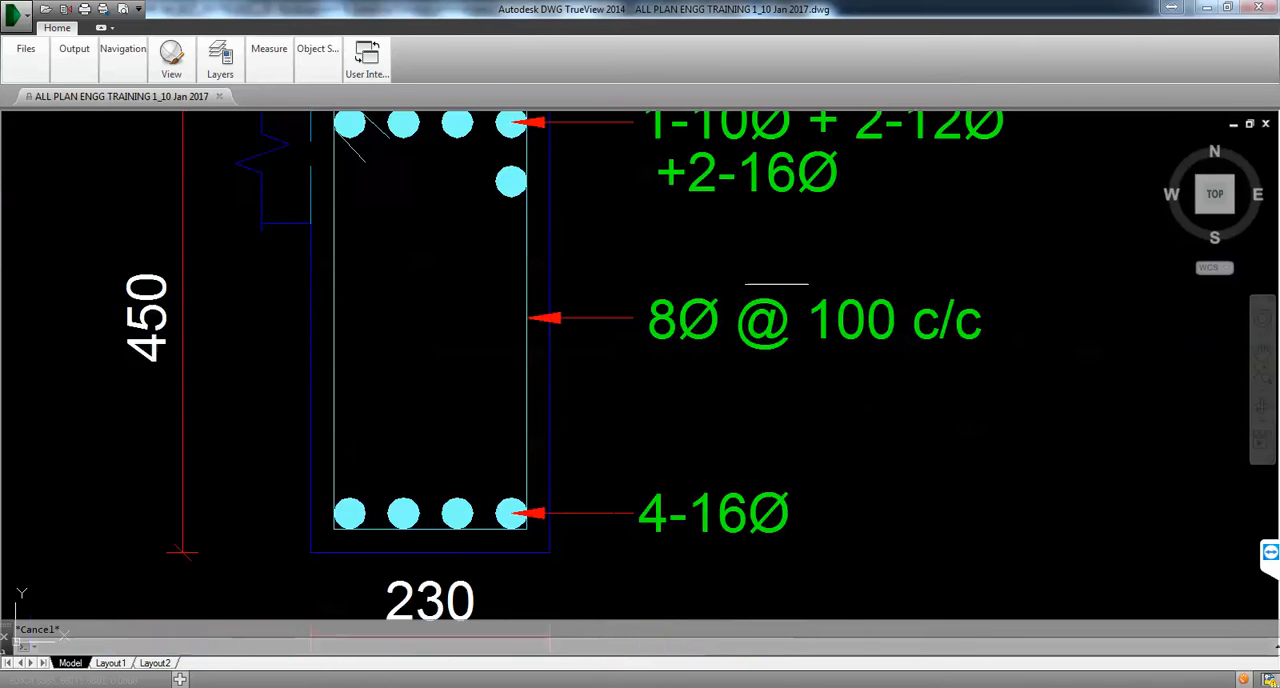
pyautogui.scroll(2, 762, 327)
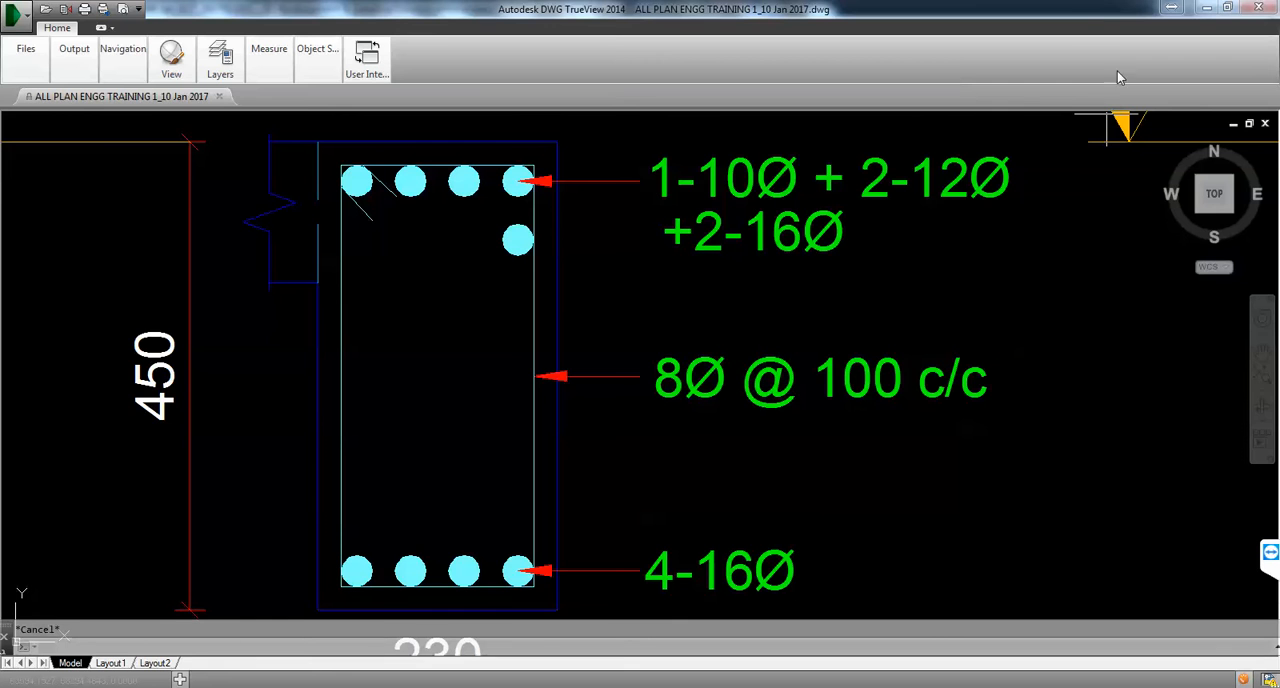
pyautogui.click(1208, 10)
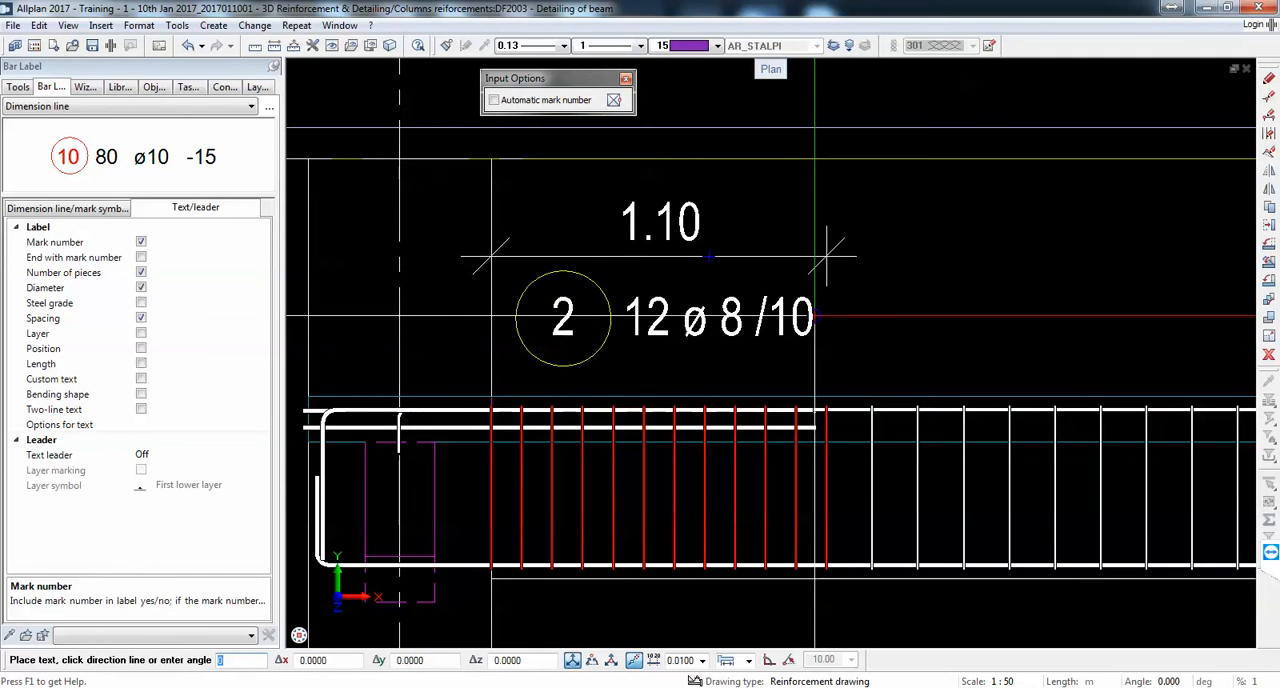
# Step: Remove the number of pieces, diameter and spacing from the stirrup label, leaving only the mark number
pyautogui.click(141, 272)
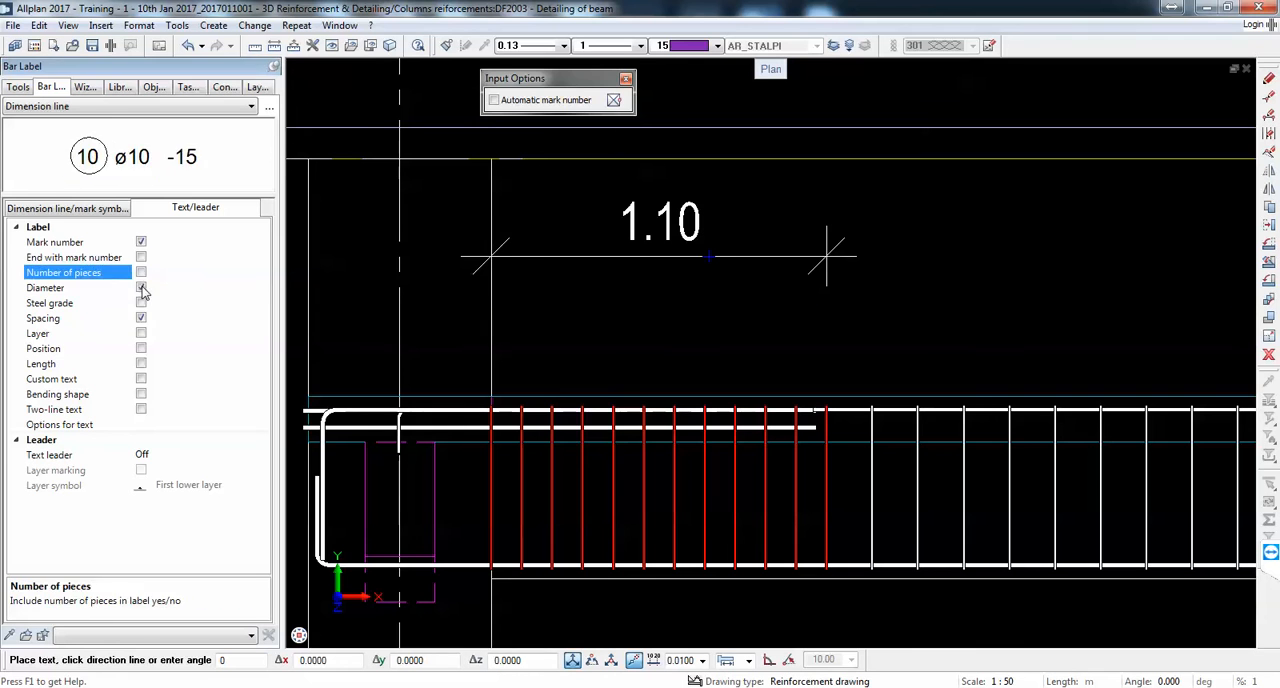
pyautogui.click(141, 287)
pyautogui.click(141, 318)
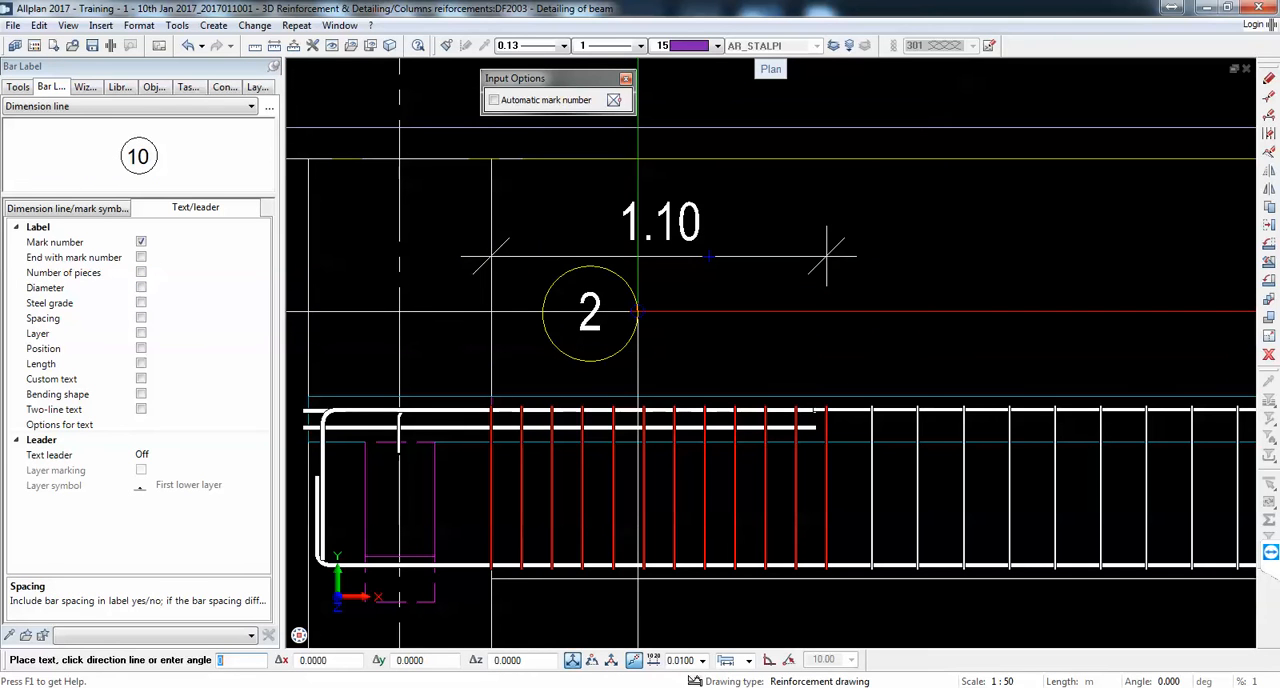
# Step: Include number of pieces, diameter and spacing in the stirrup label and place it just below the dimension line
pyautogui.click(142, 273)
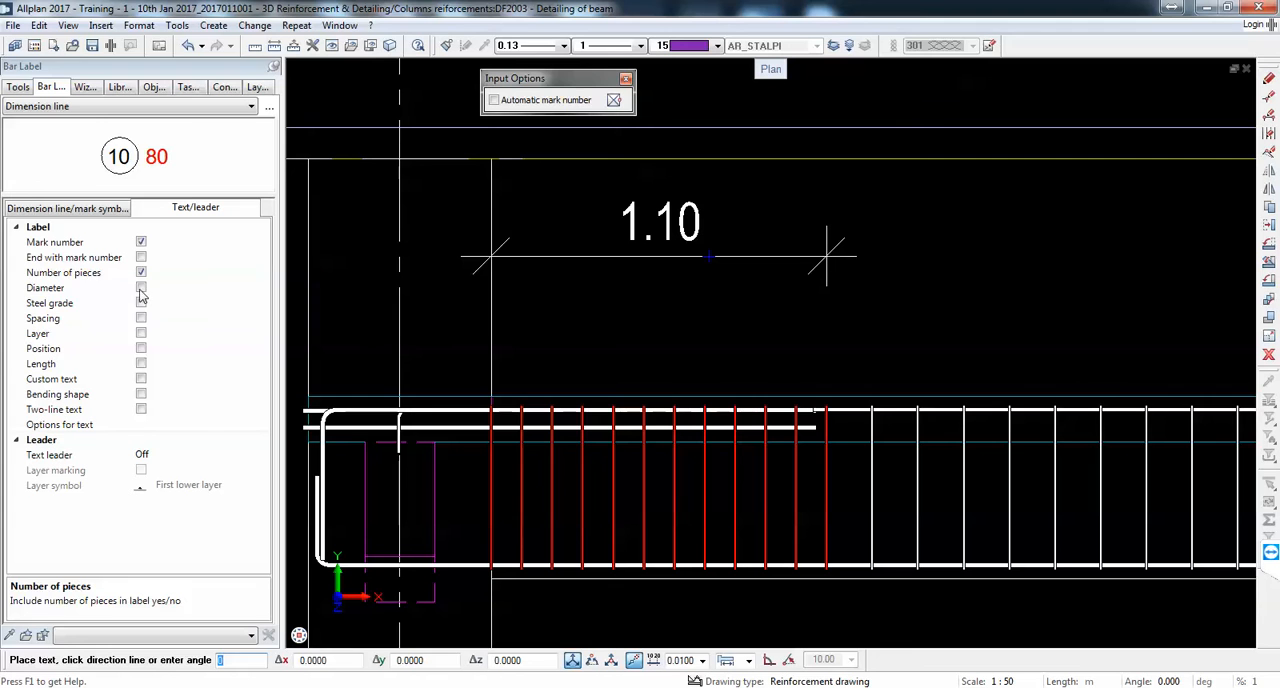
pyautogui.click(141, 288)
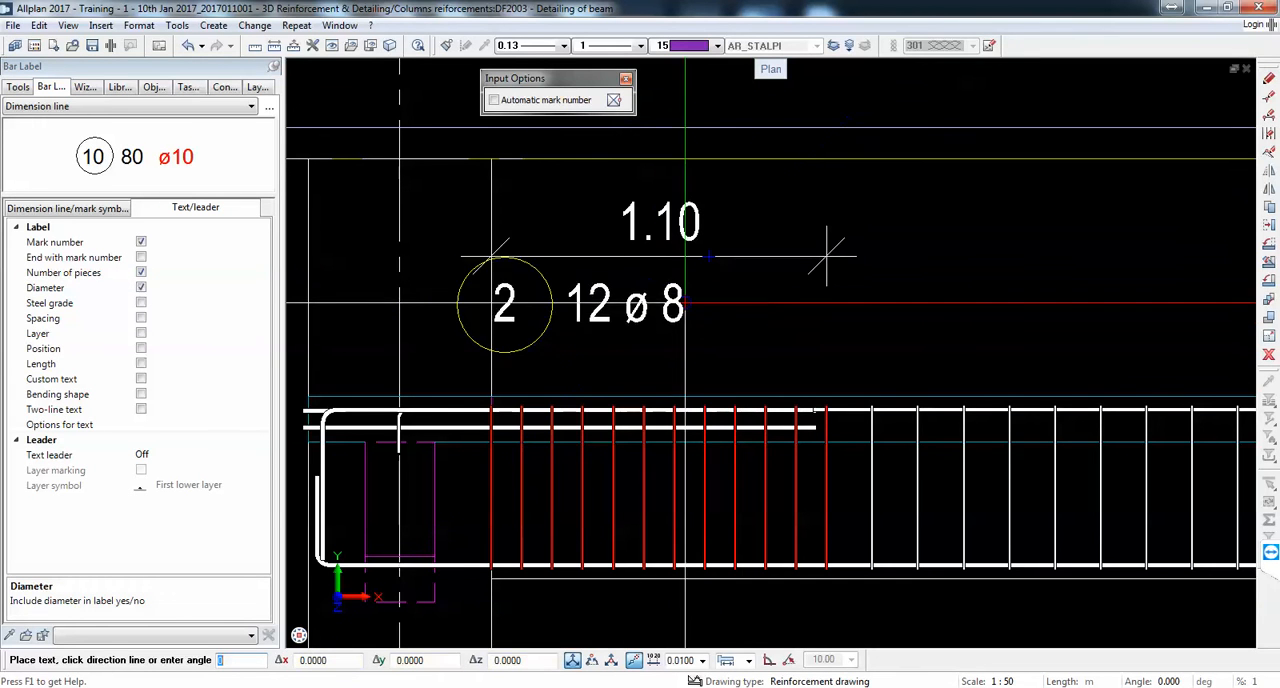
pyautogui.click(141, 318)
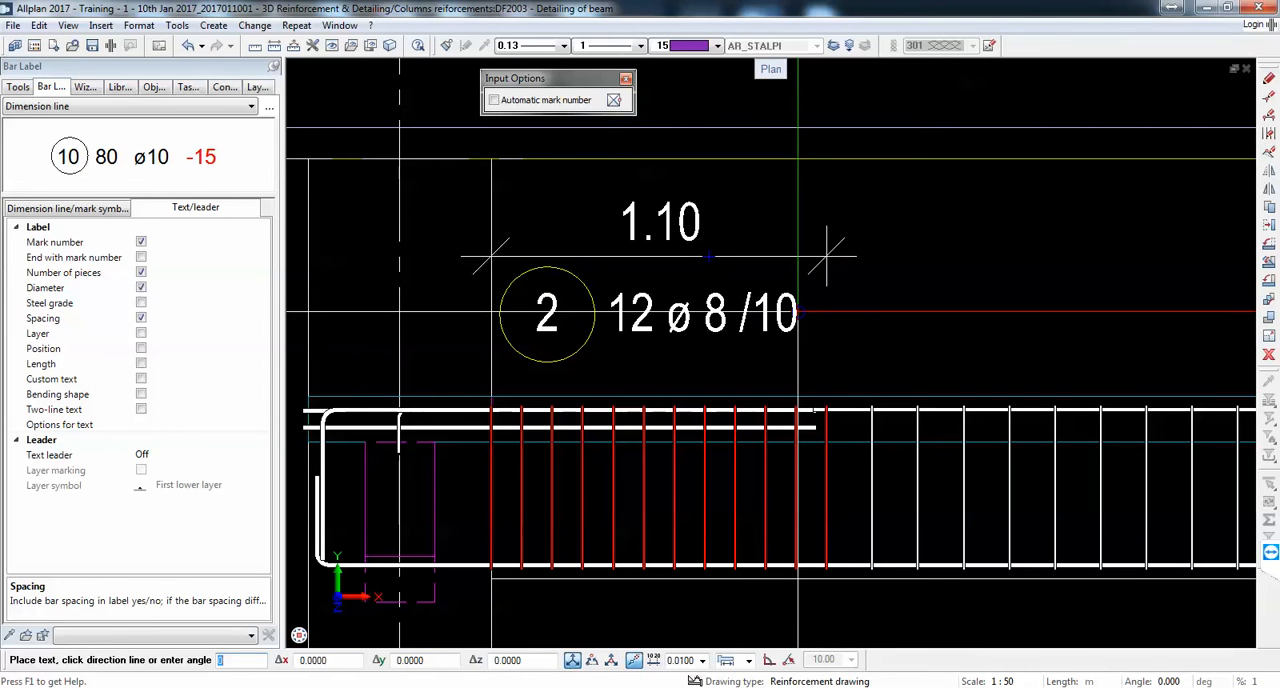
pyautogui.click(798, 314)
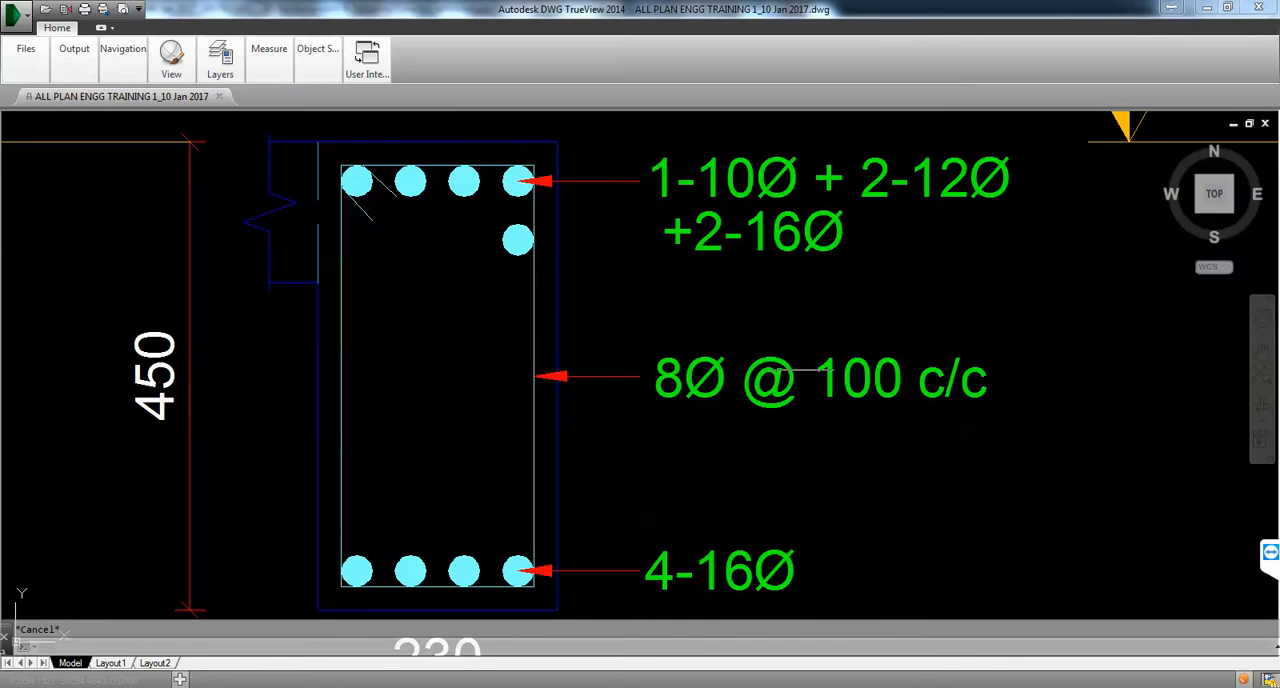
# Step: Examine the stirrup notes of sections 1-1 and 2-2 and the stirrup spacing table of beam 1B1, and return to Allplan
pyautogui.scroll(-2, 776, 379)
pyautogui.scroll(2, 912, 383)
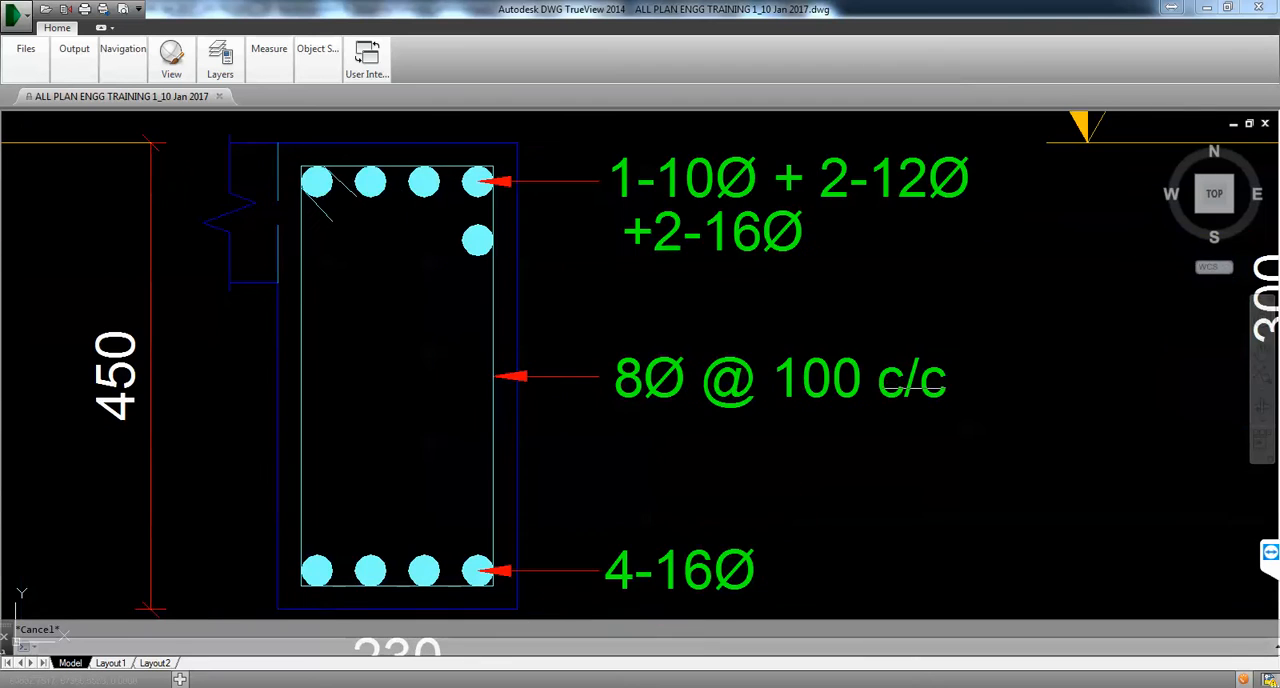
pyautogui.scroll(-6, 917, 378)
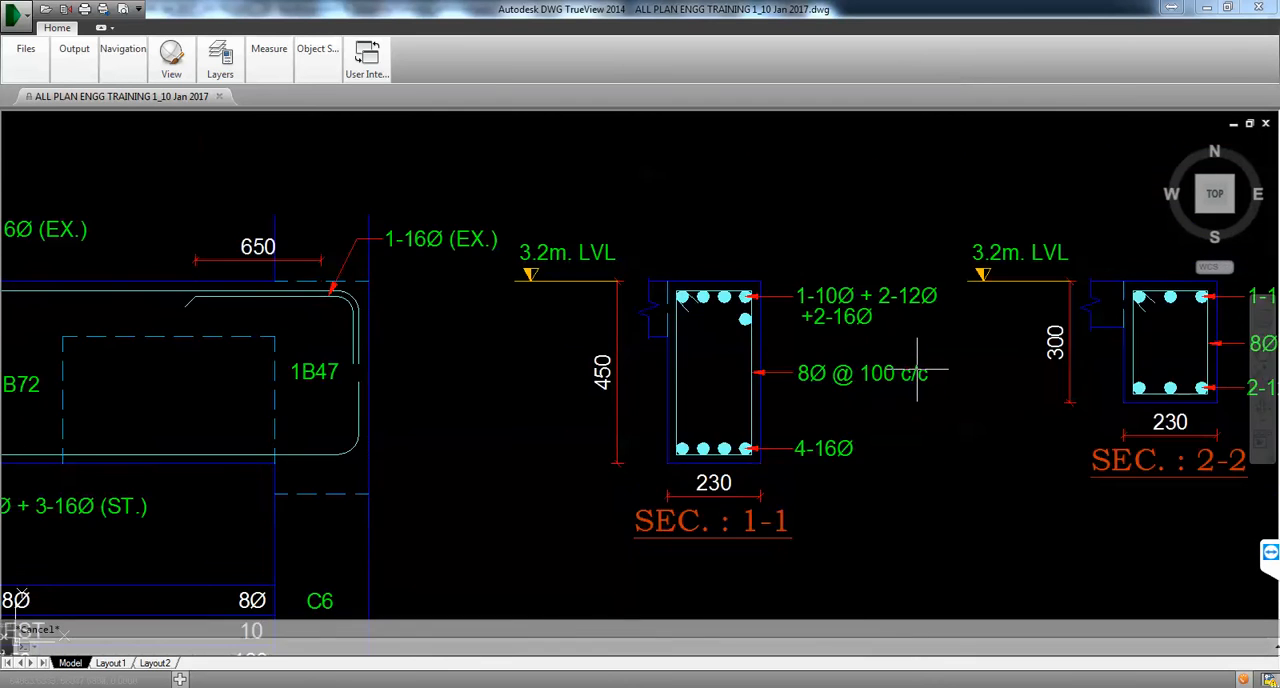
pyautogui.scroll(5, 475, 432)
pyautogui.scroll(-4, 475, 432)
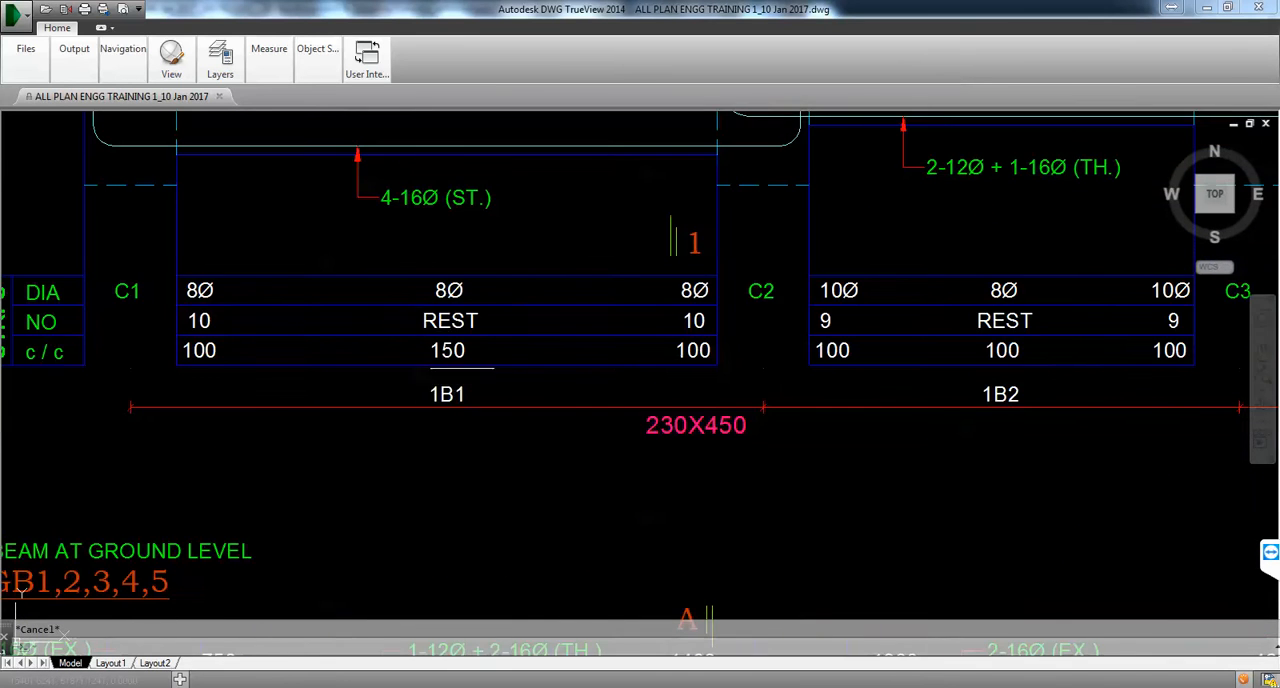
pyautogui.scroll(5, 909, 290)
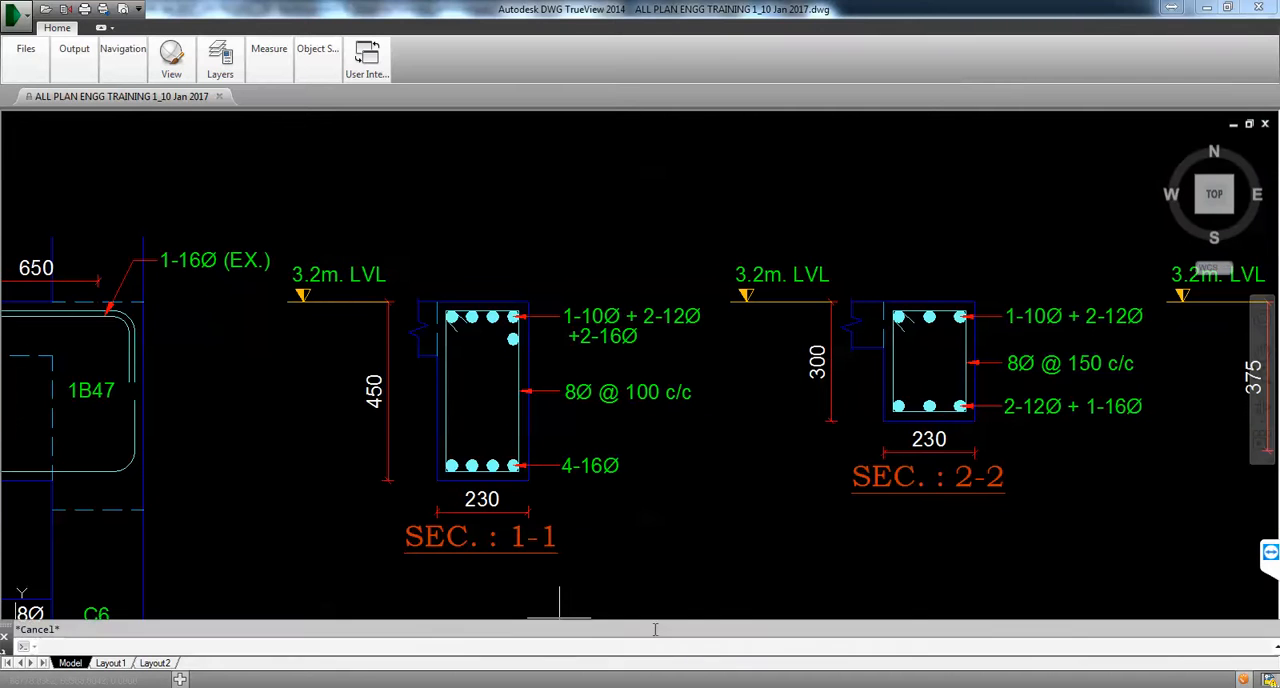
pyautogui.click(560, 686)
pyautogui.press('Escape')
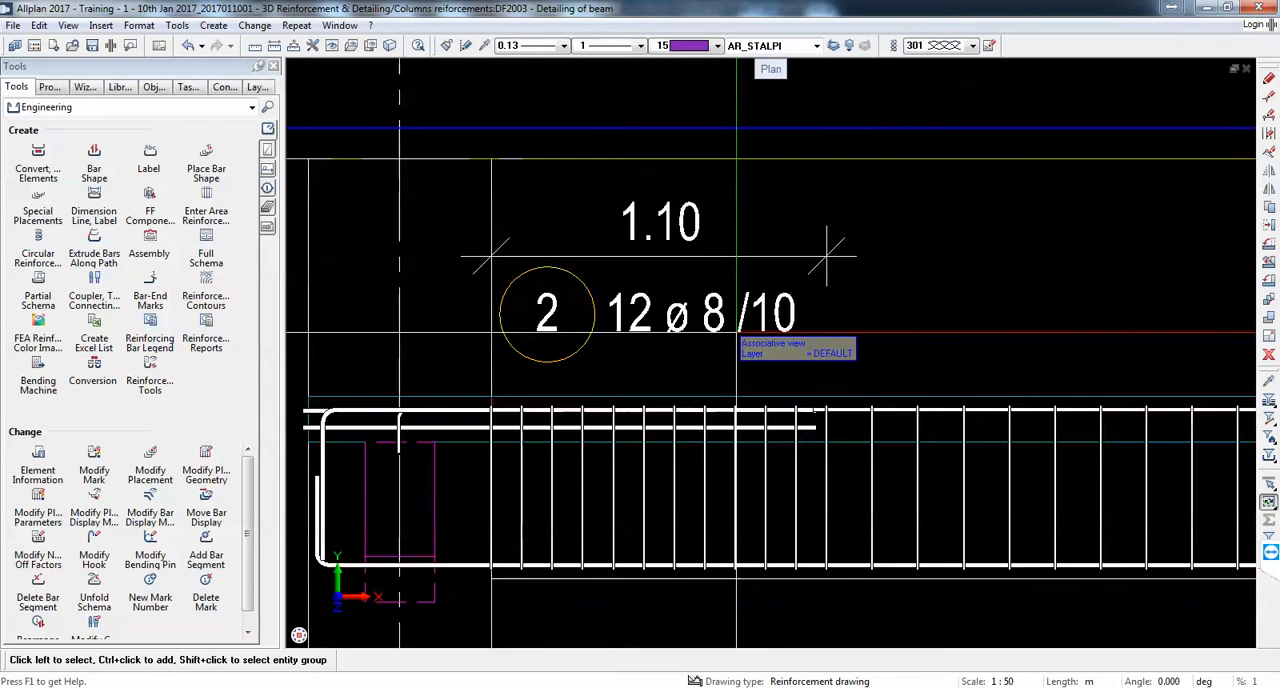
# Step: In the reinforcement label options, set the bar spacing prefix to "-" and its unit to mm (without unit)
pyautogui.click(748, 342)
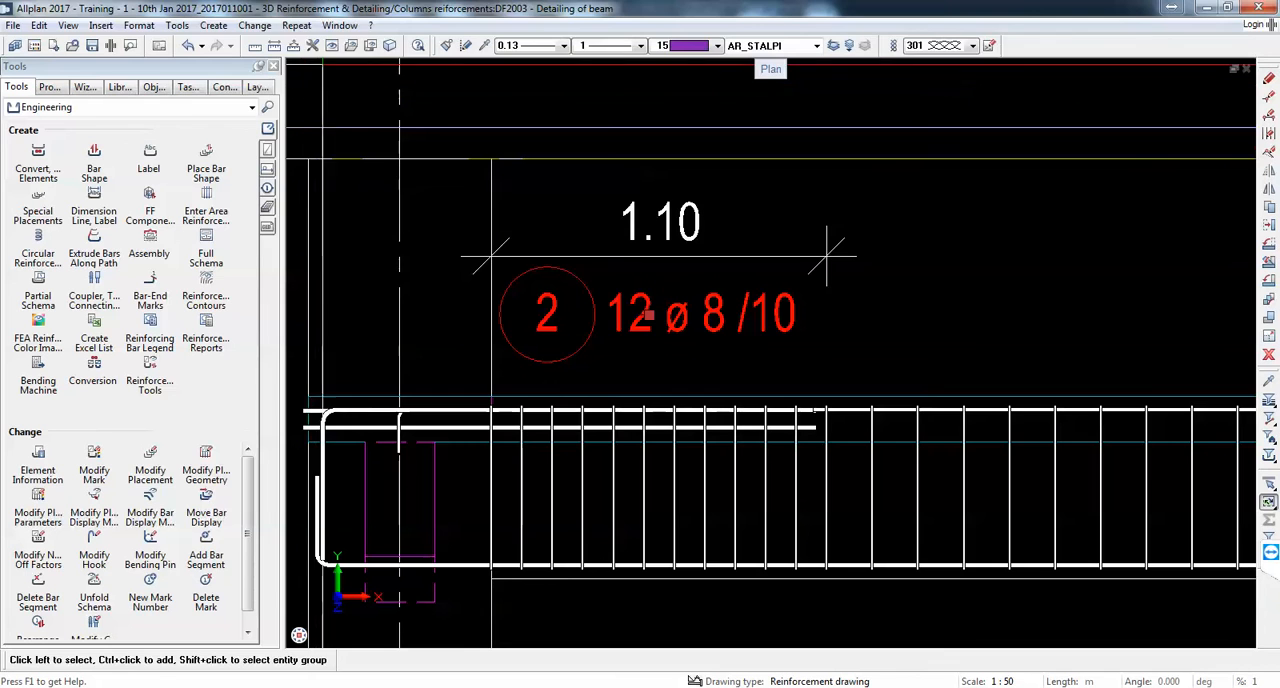
pyautogui.click(313, 46)
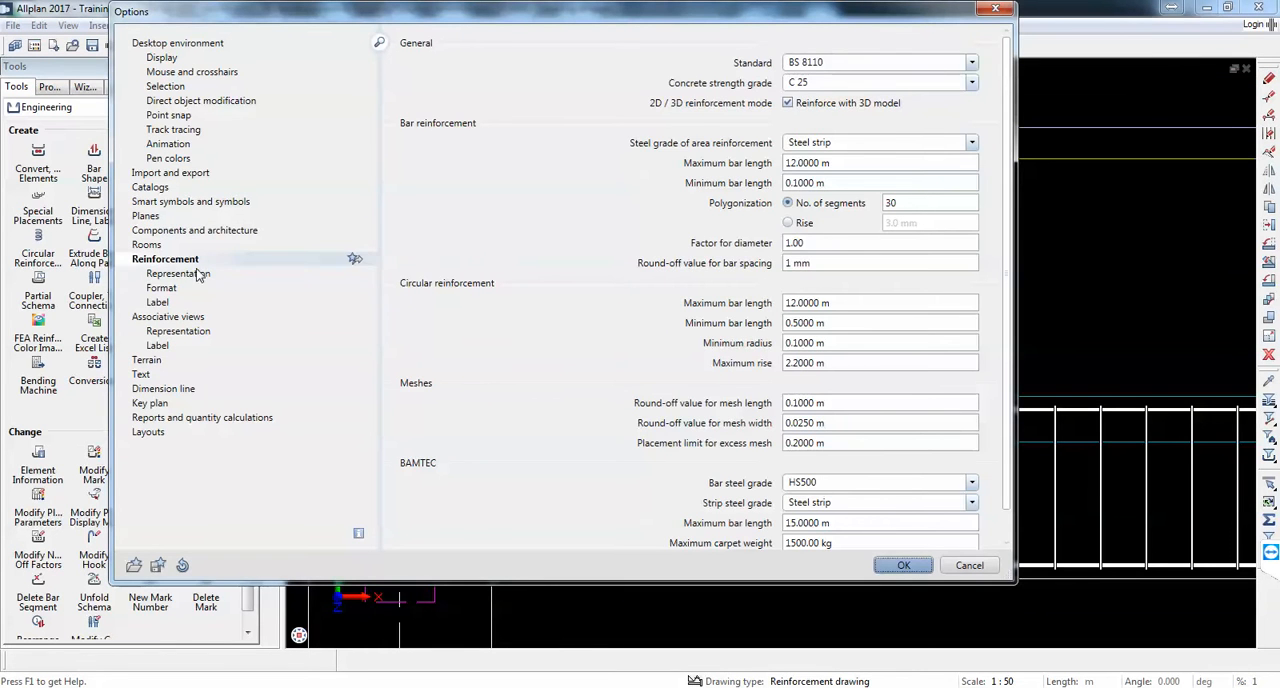
pyautogui.click(199, 274)
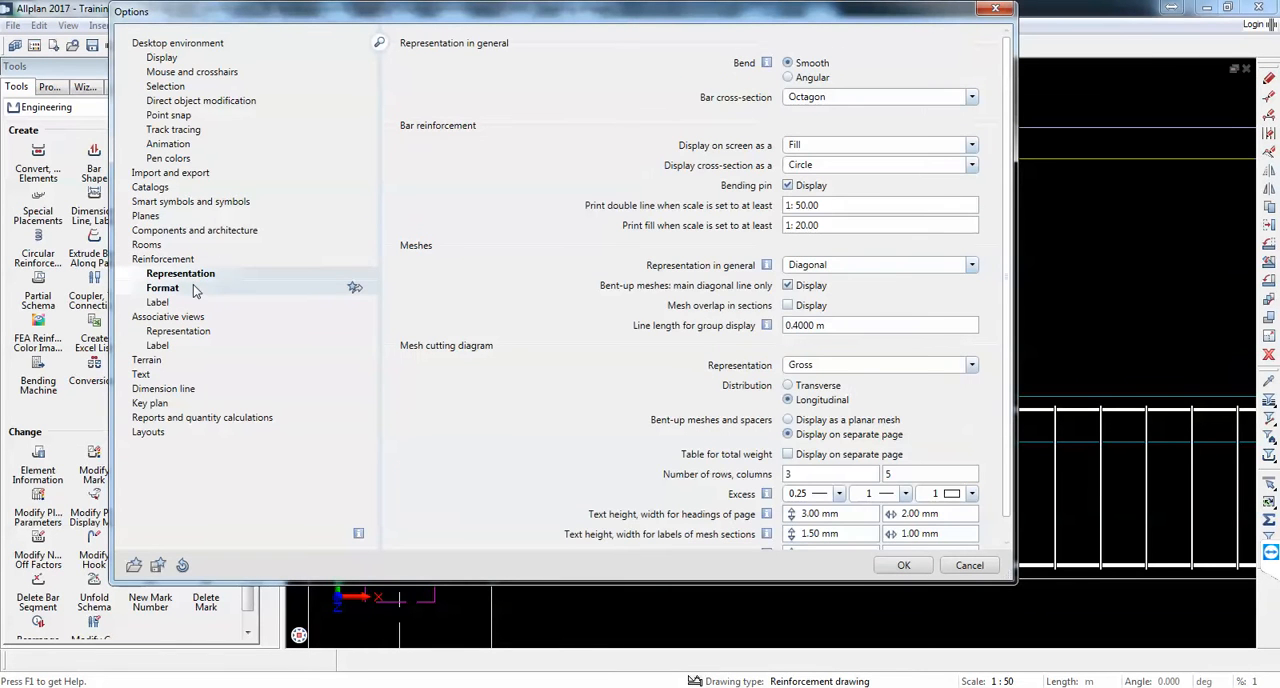
pyautogui.click(165, 289)
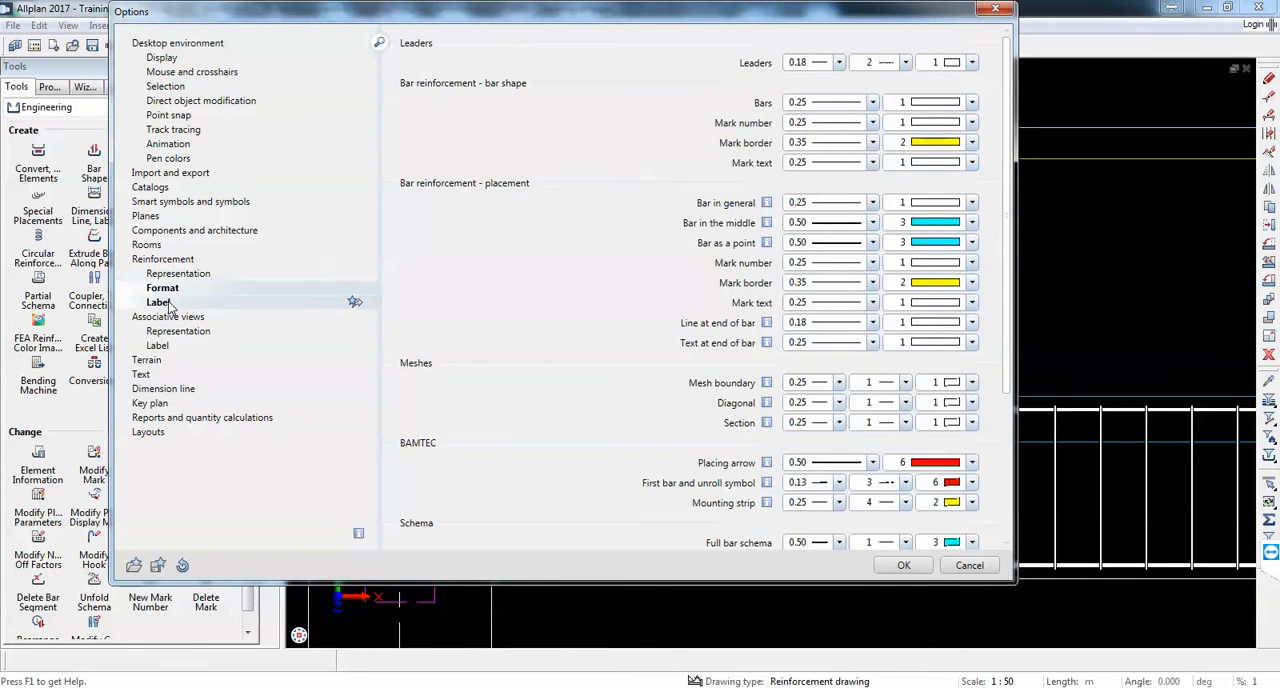
pyautogui.click(159, 303)
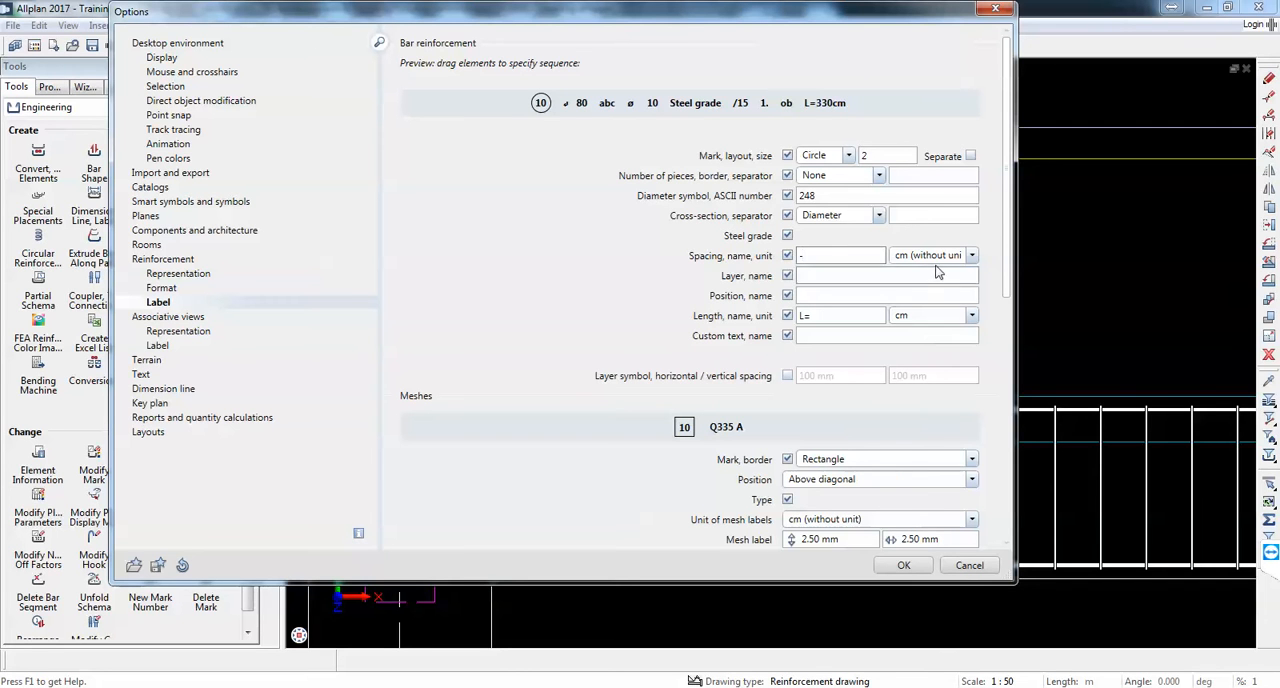
pyautogui.click(950, 257)
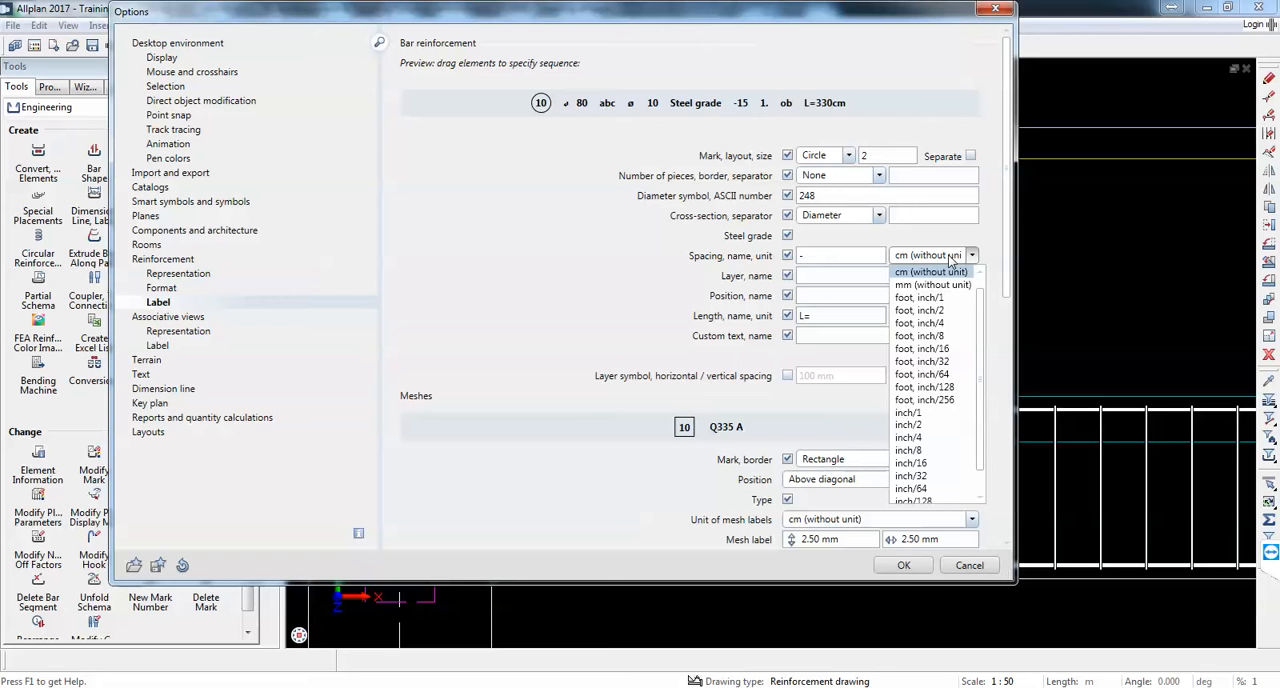
pyautogui.click(941, 285)
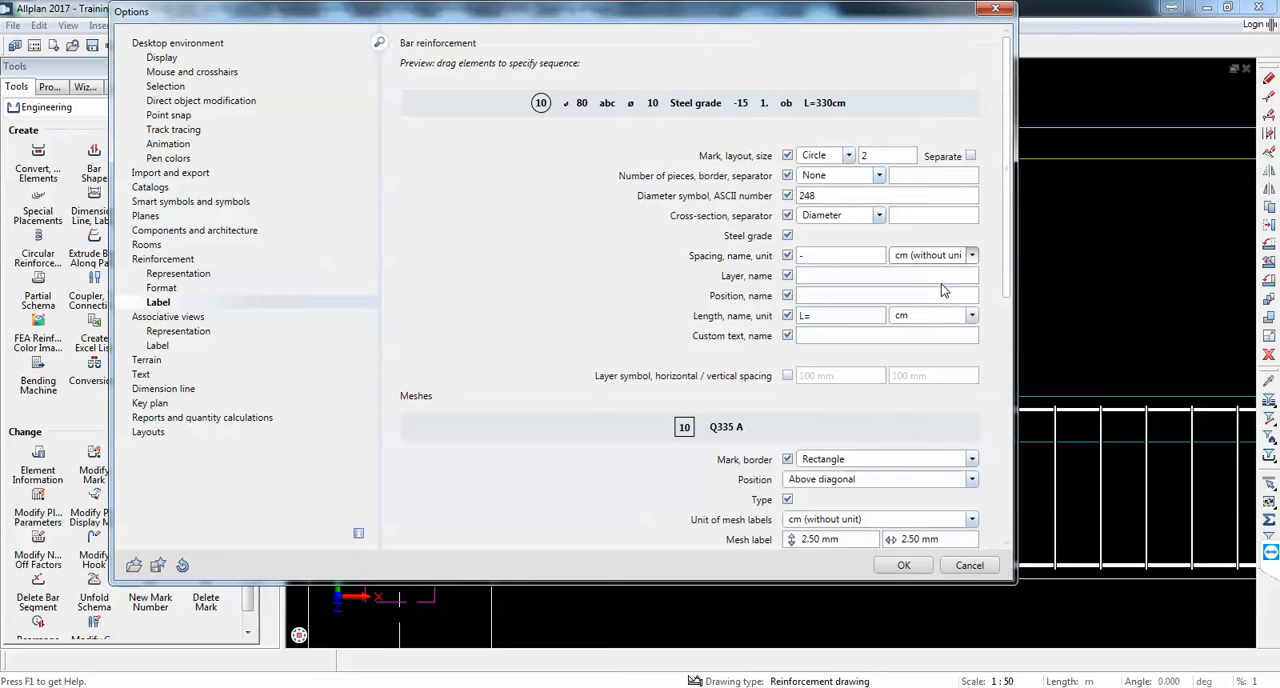
pyautogui.click(925, 257)
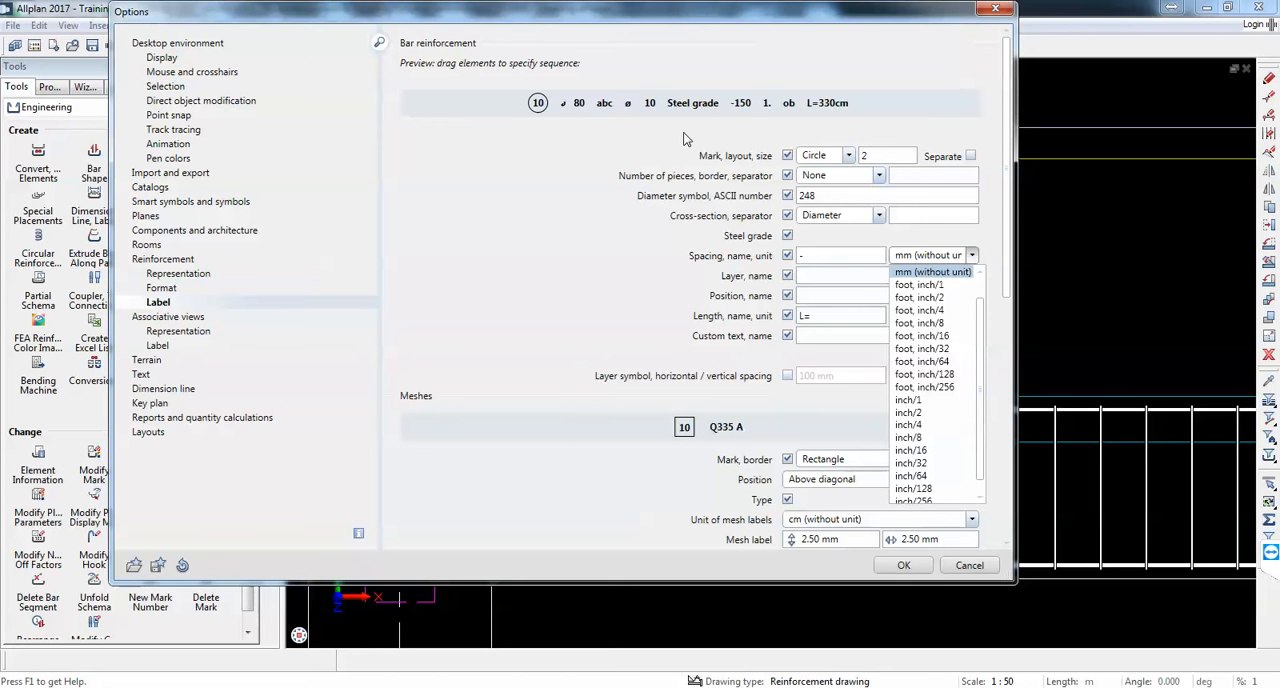
pyautogui.click(712, 148)
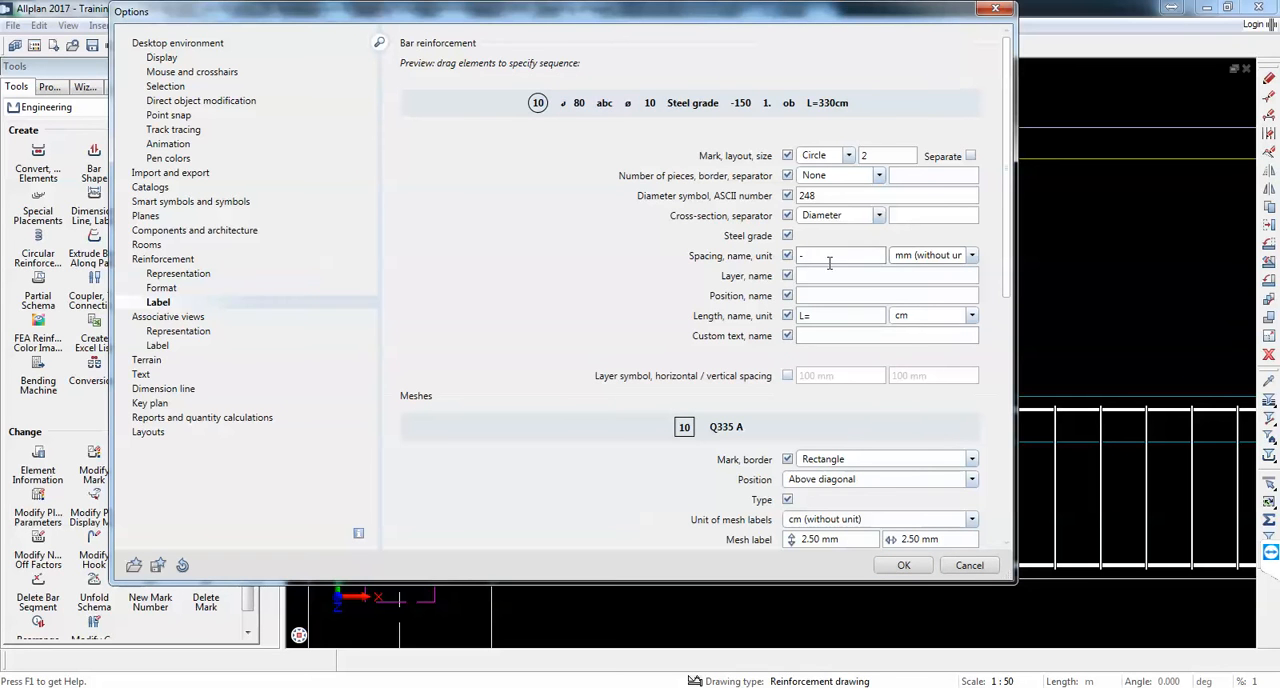
pyautogui.click(903, 566)
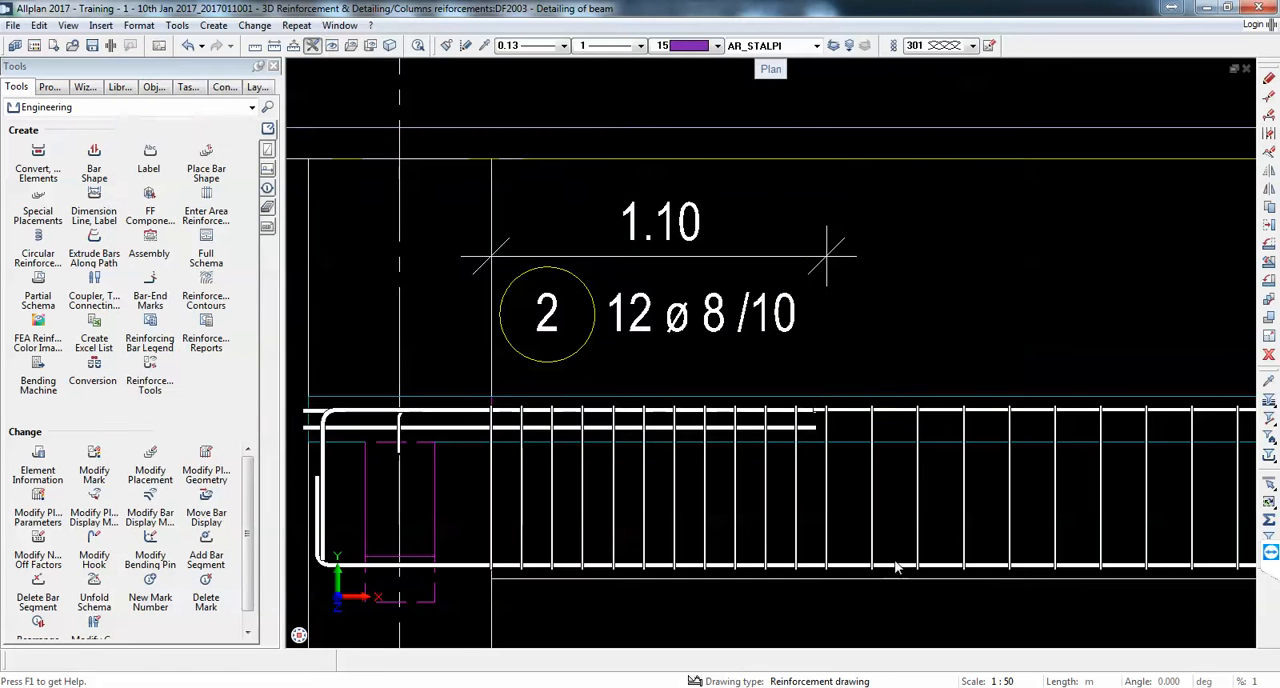
# Step: Try to add another dimension line for the first stirrup group below the beam
pyautogui.click(697, 341)
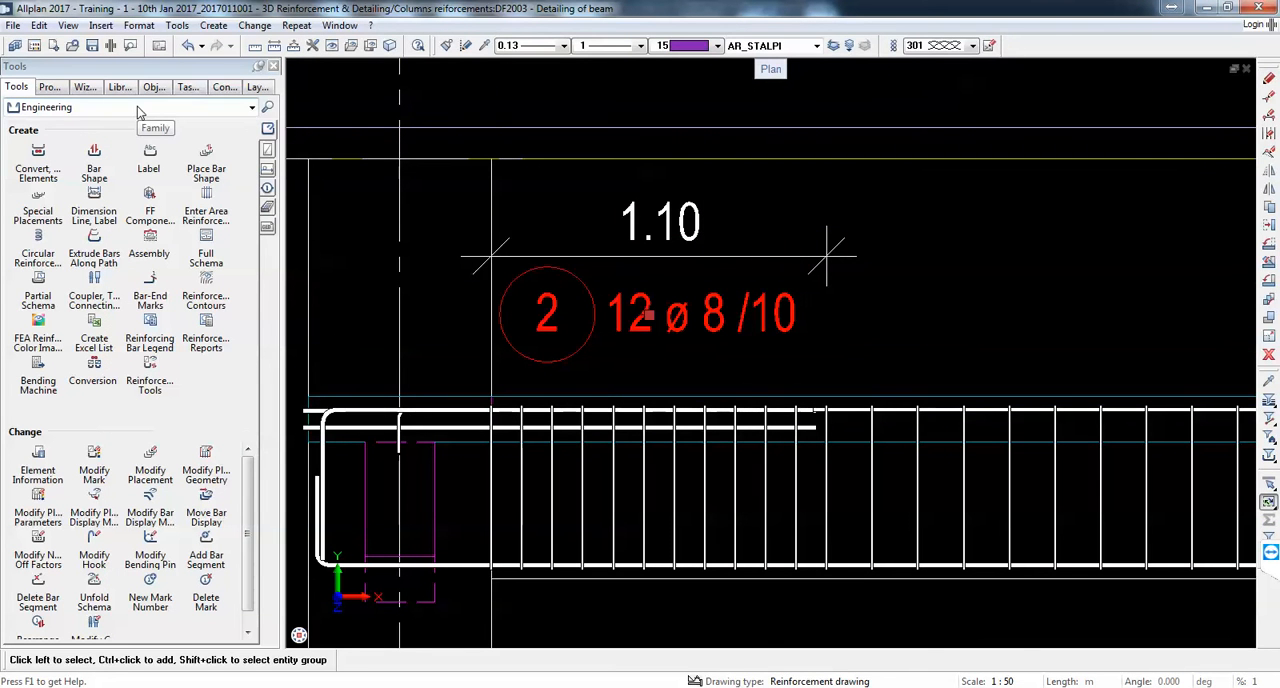
pyautogui.click(98, 208)
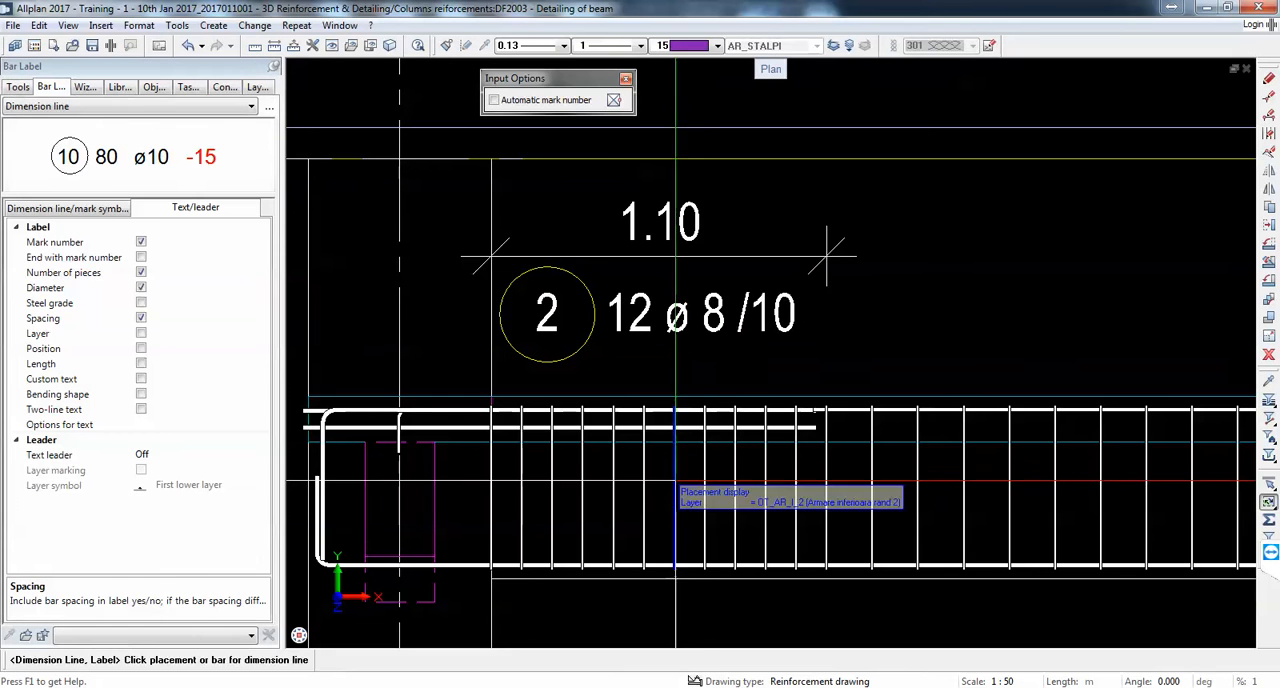
pyautogui.click(703, 480)
pyautogui.scroll(-4, 704, 470)
pyautogui.click(704, 545)
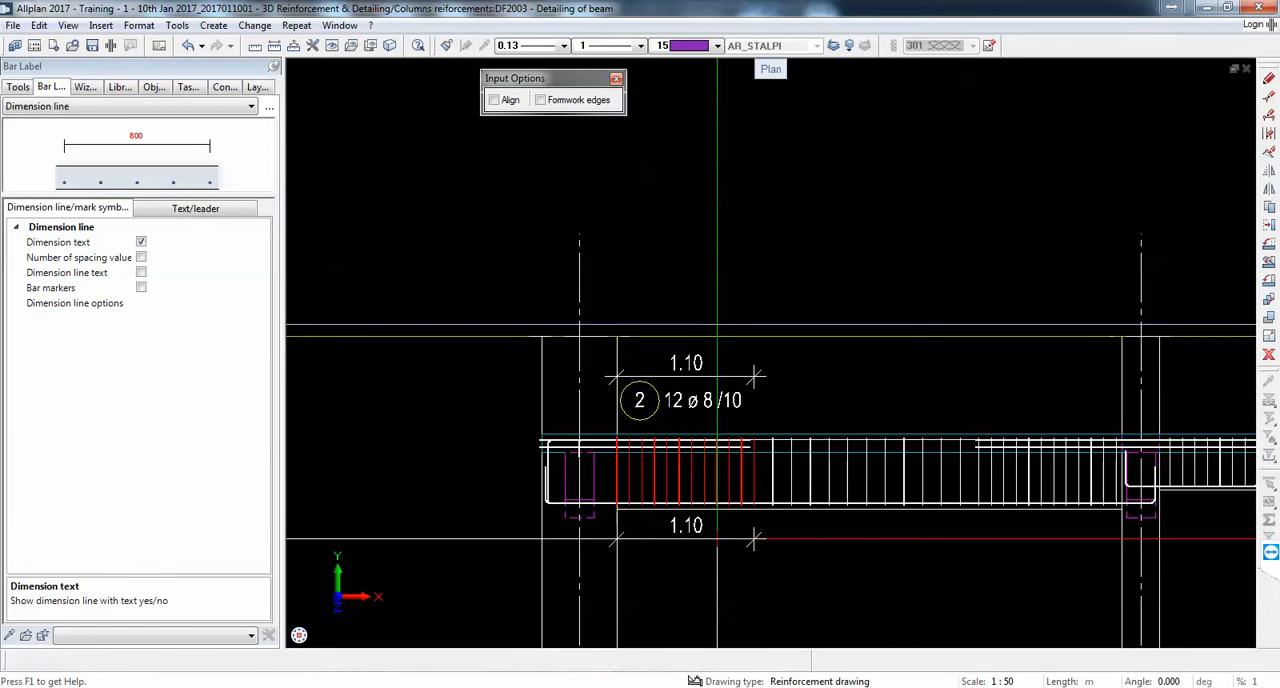
pyautogui.scroll(3, 700, 580)
pyautogui.press('Escape')
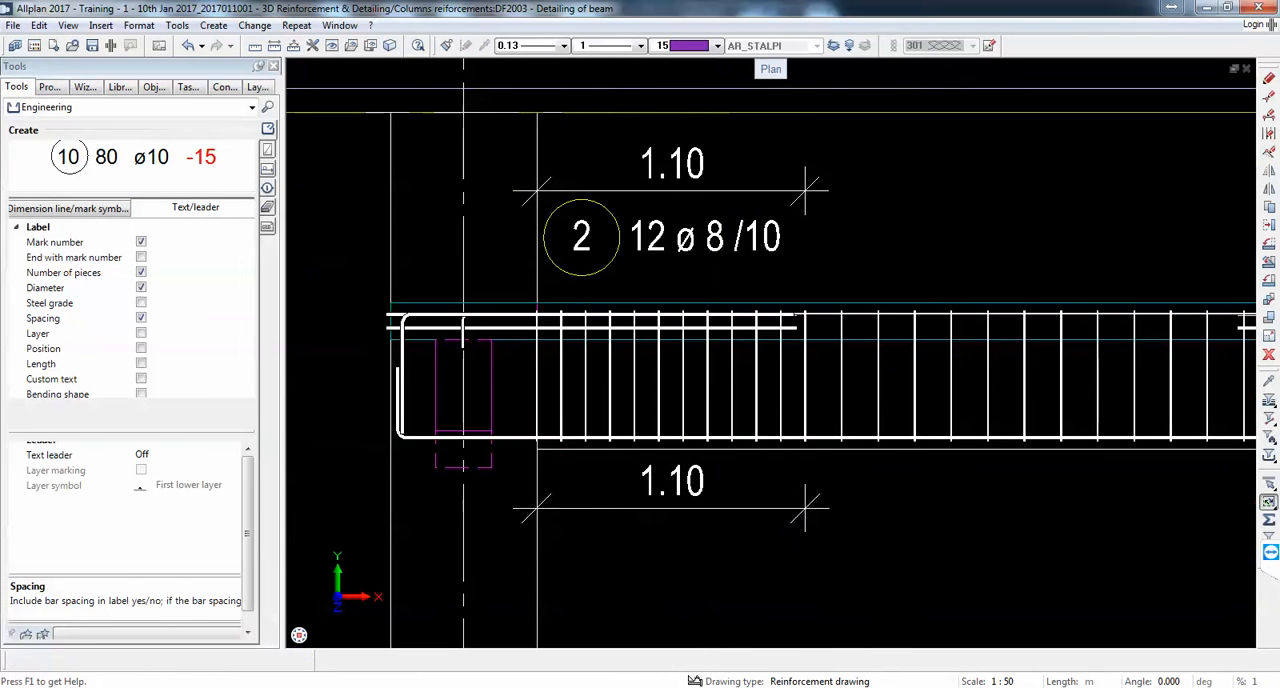
pyautogui.press('Delete')
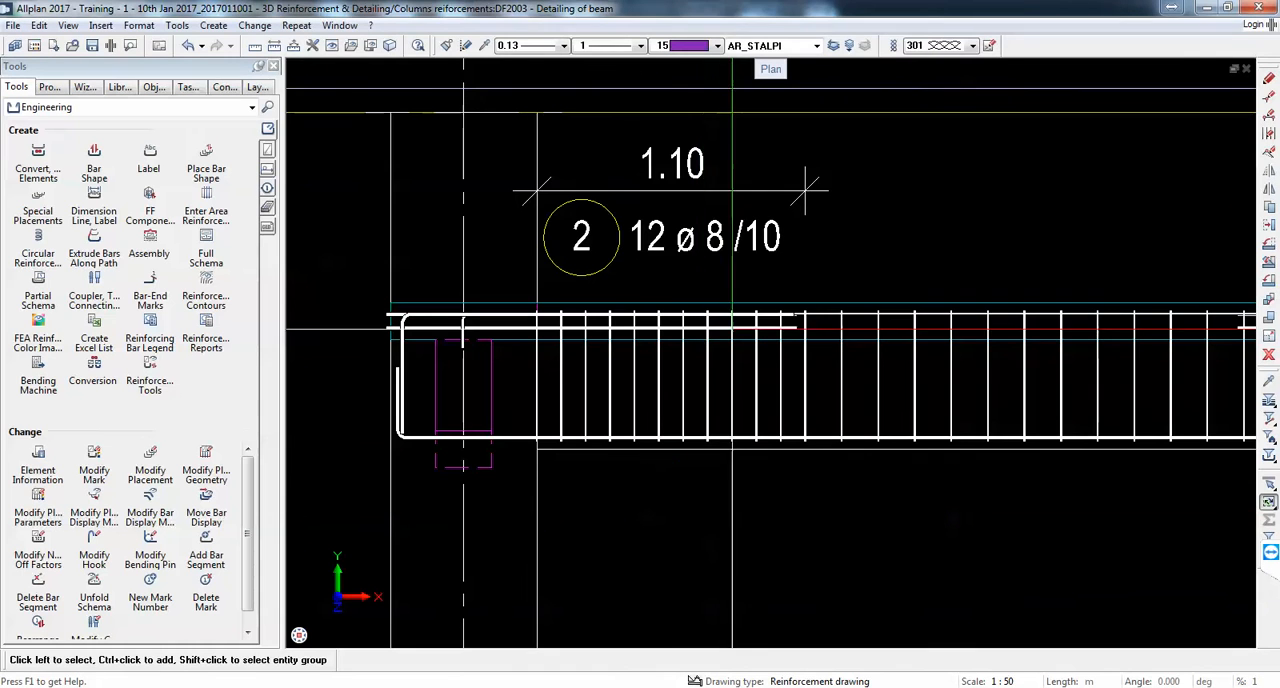
# Step: Refresh the first stirrup group's label to the new spacing format by excluding its diameter and including it again
pyautogui.click(744, 191)
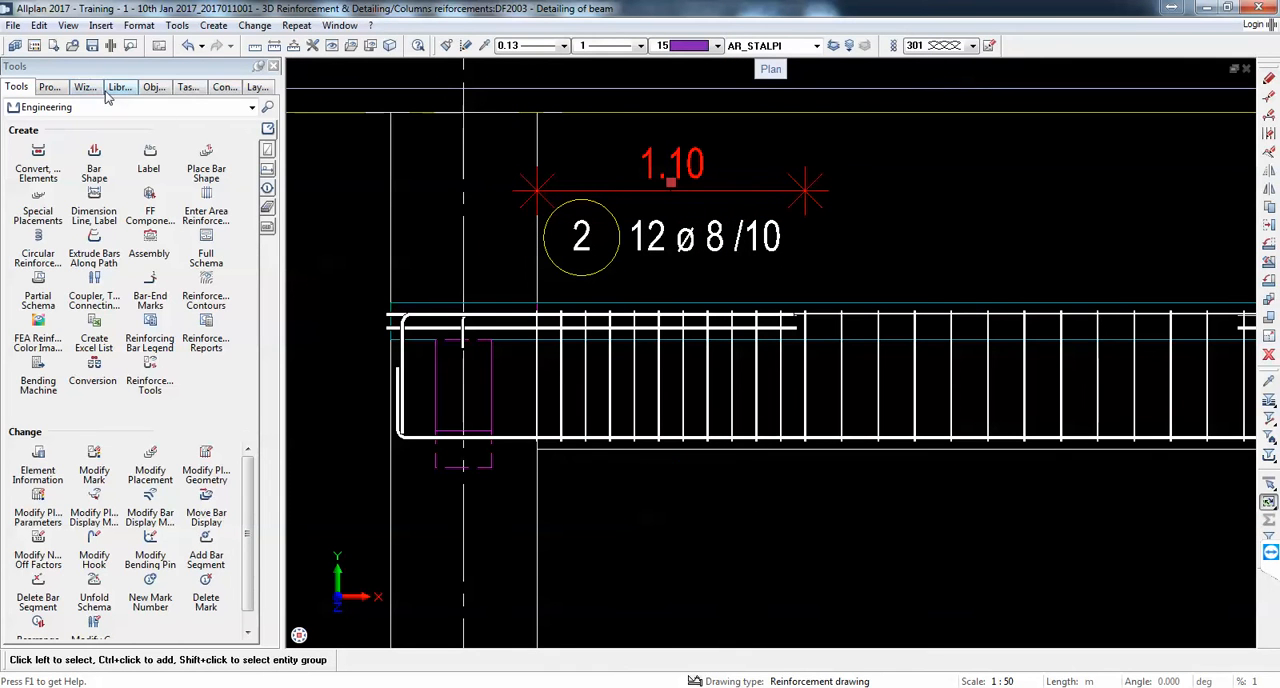
pyautogui.click(49, 88)
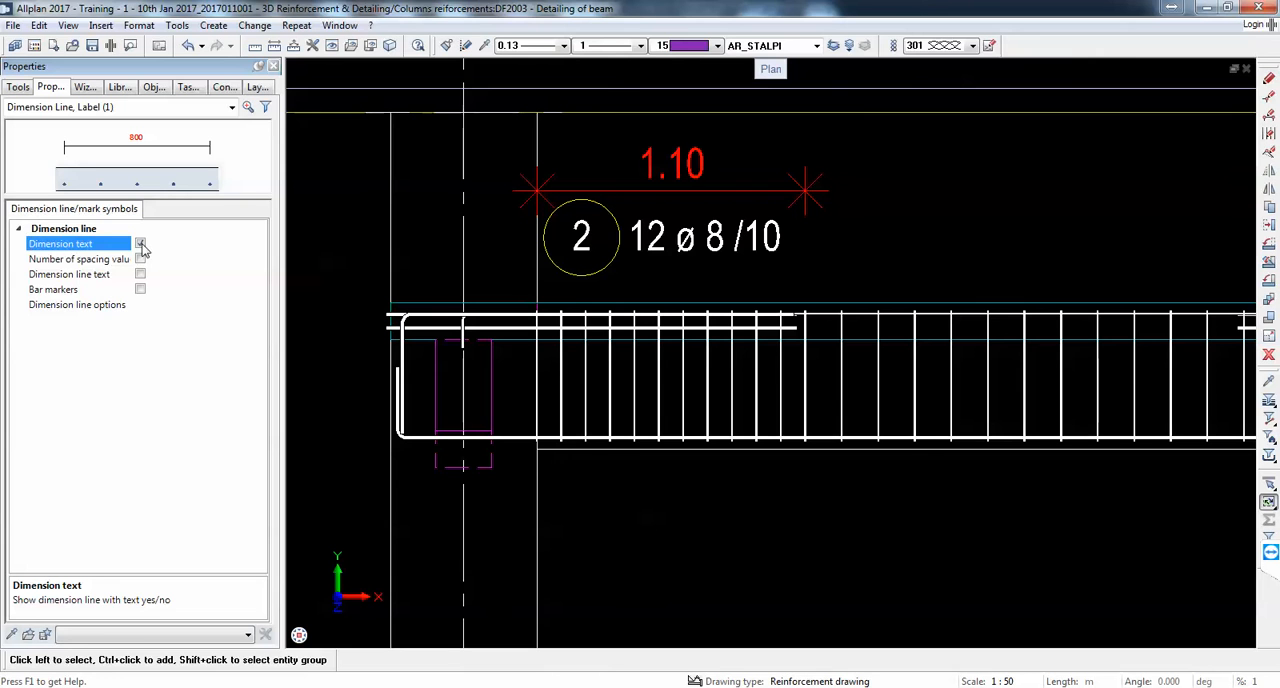
pyautogui.click(118, 127)
pyautogui.press('Escape')
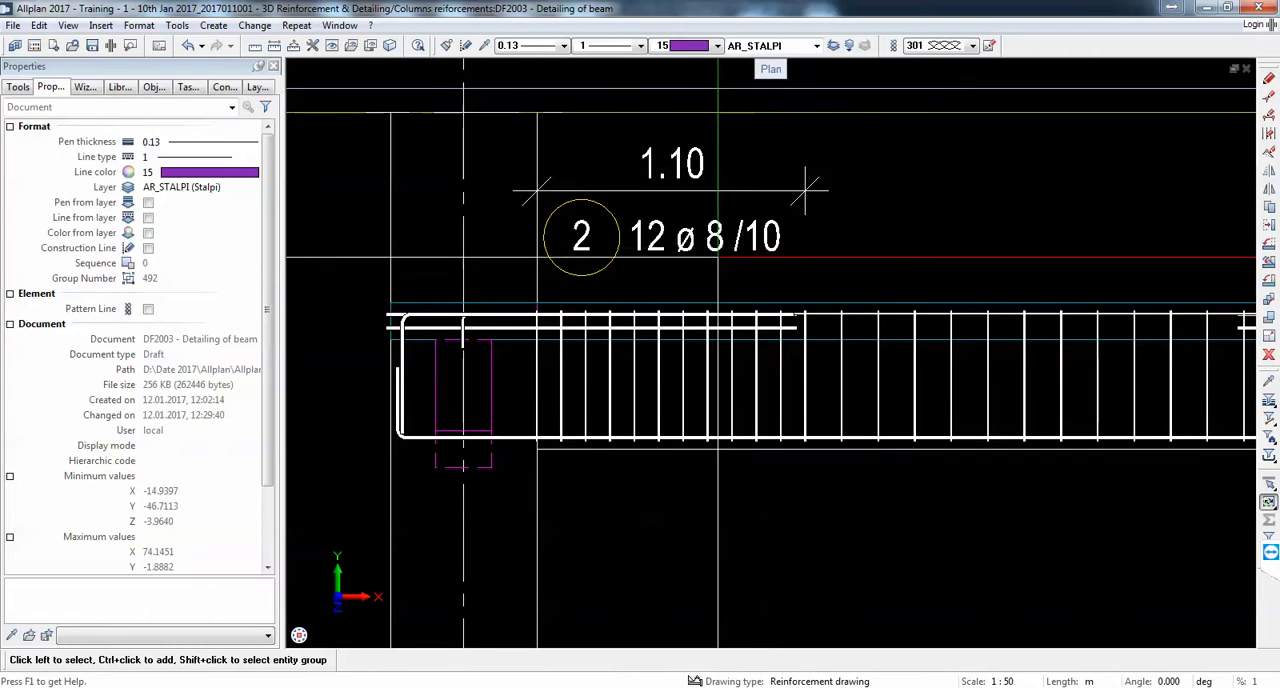
pyautogui.click(716, 259)
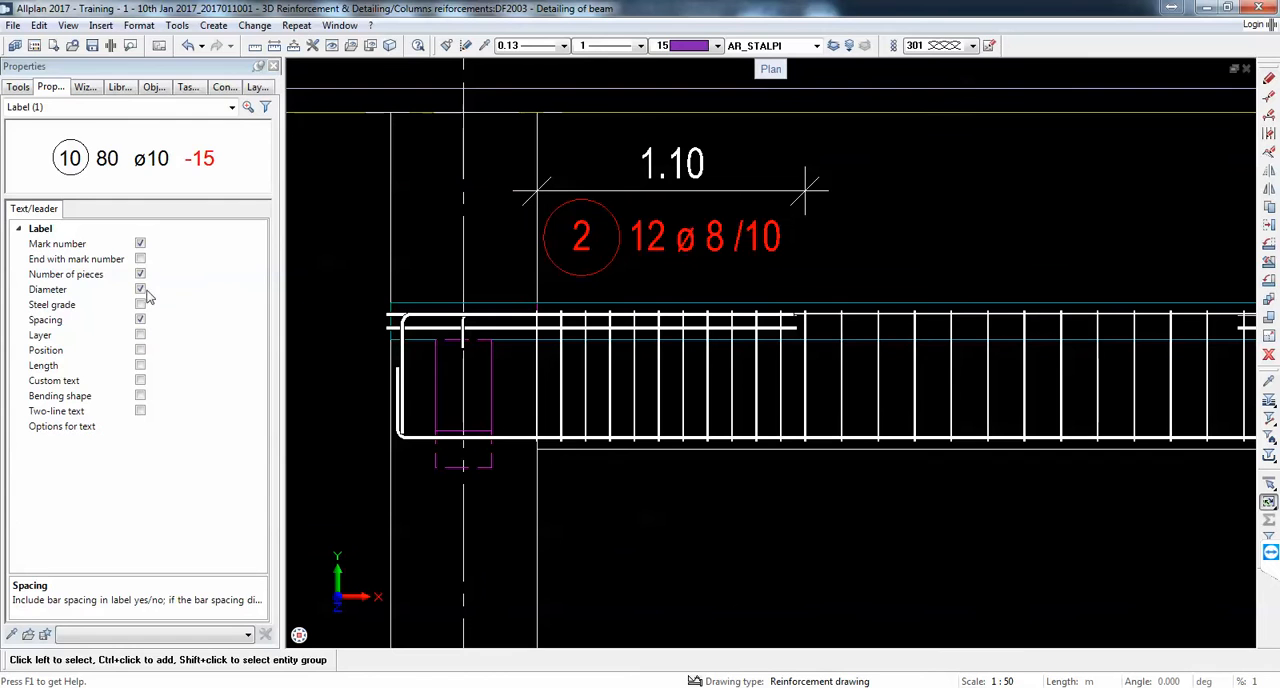
pyautogui.click(141, 290)
pyautogui.click(141, 290)
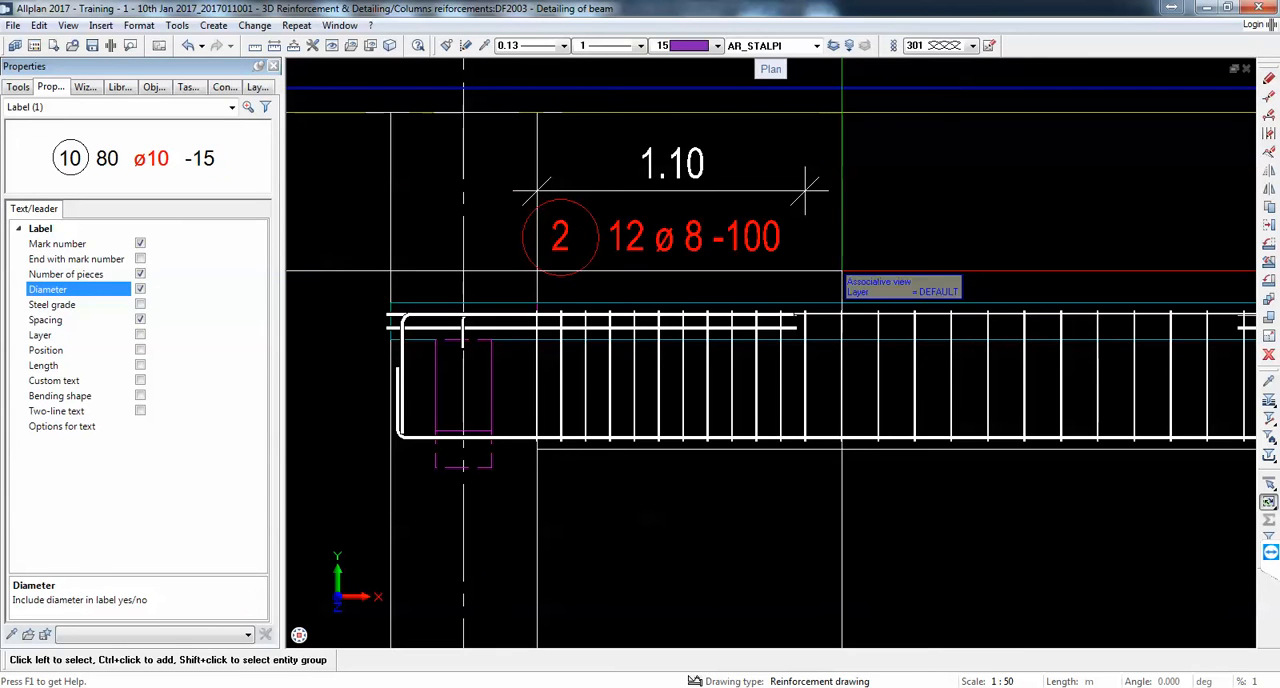
pyautogui.press('Escape')
# Step: Add a dimension line for the middle stirrup group, aligned with the existing one, and place its bar label just below
pyautogui.scroll(-3, 760, 225)
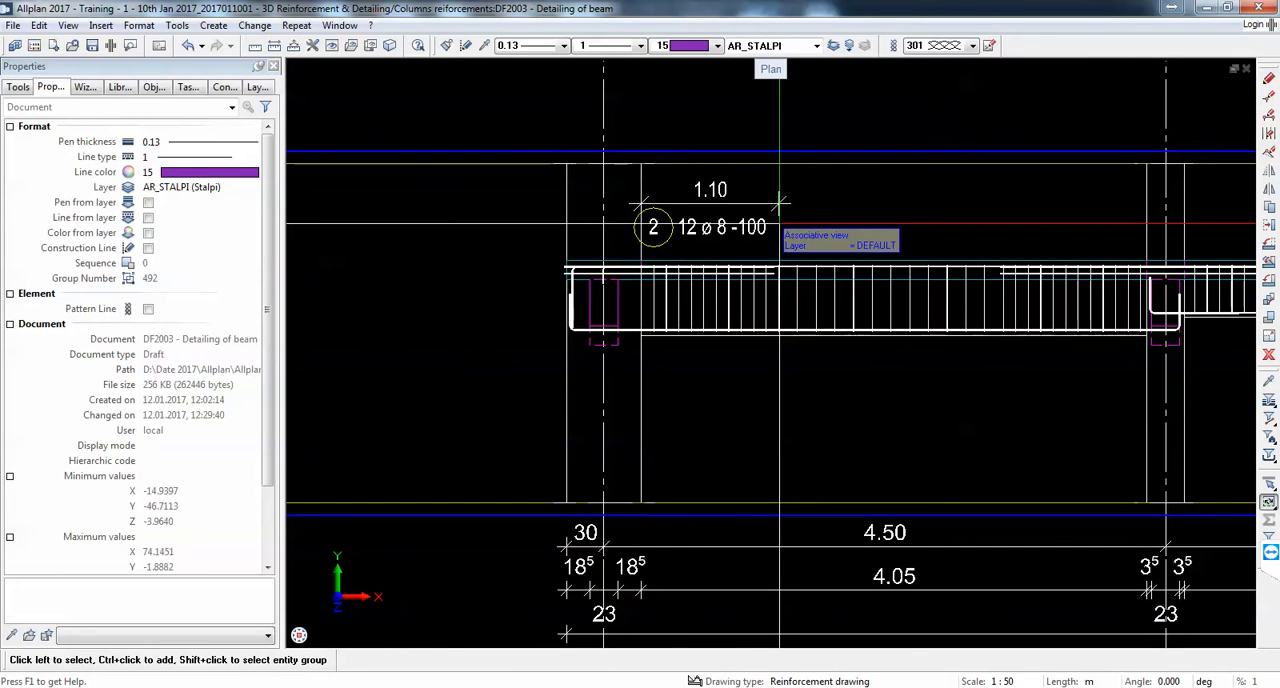
pyautogui.click(17, 86)
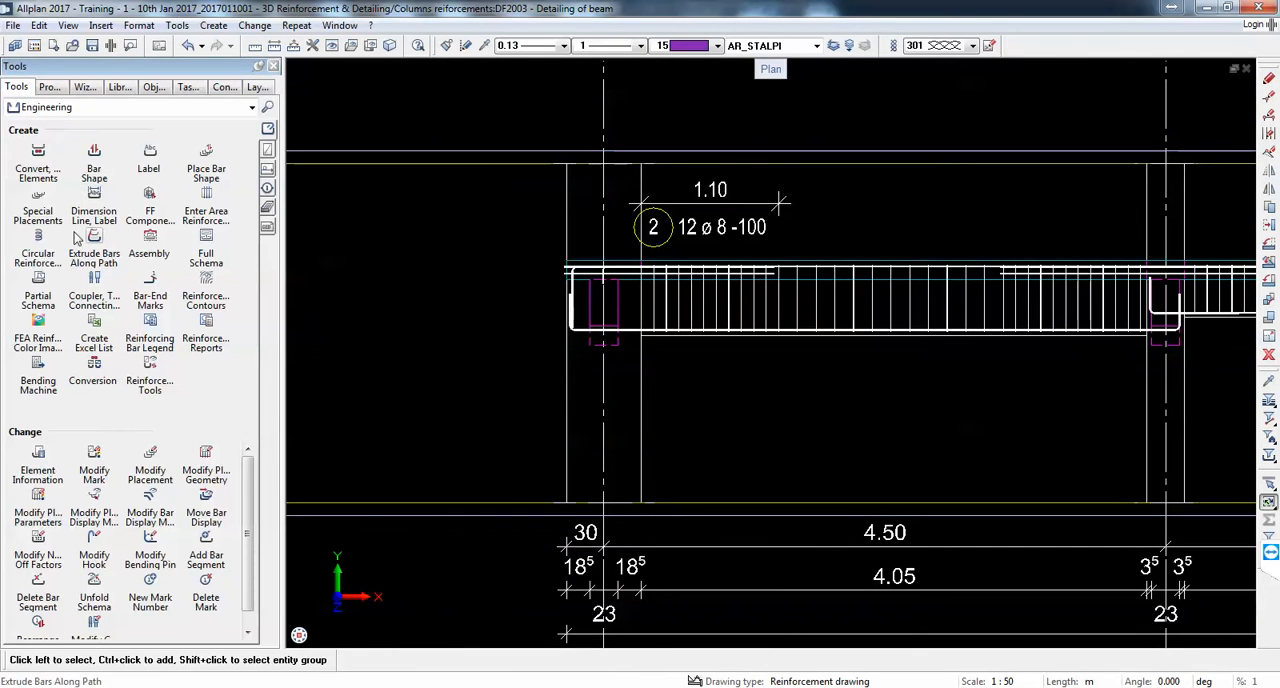
pyautogui.click(94, 194)
pyautogui.click(799, 302)
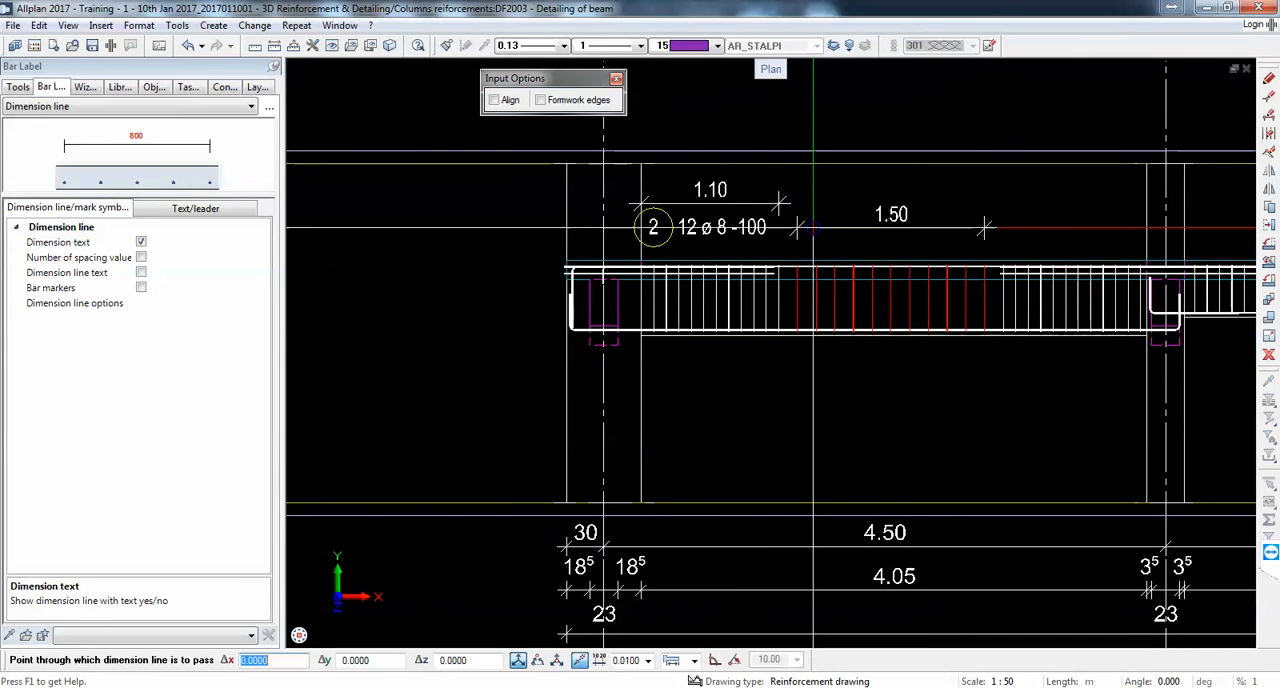
pyautogui.click(777, 206)
pyautogui.scroll(1, 879, 256)
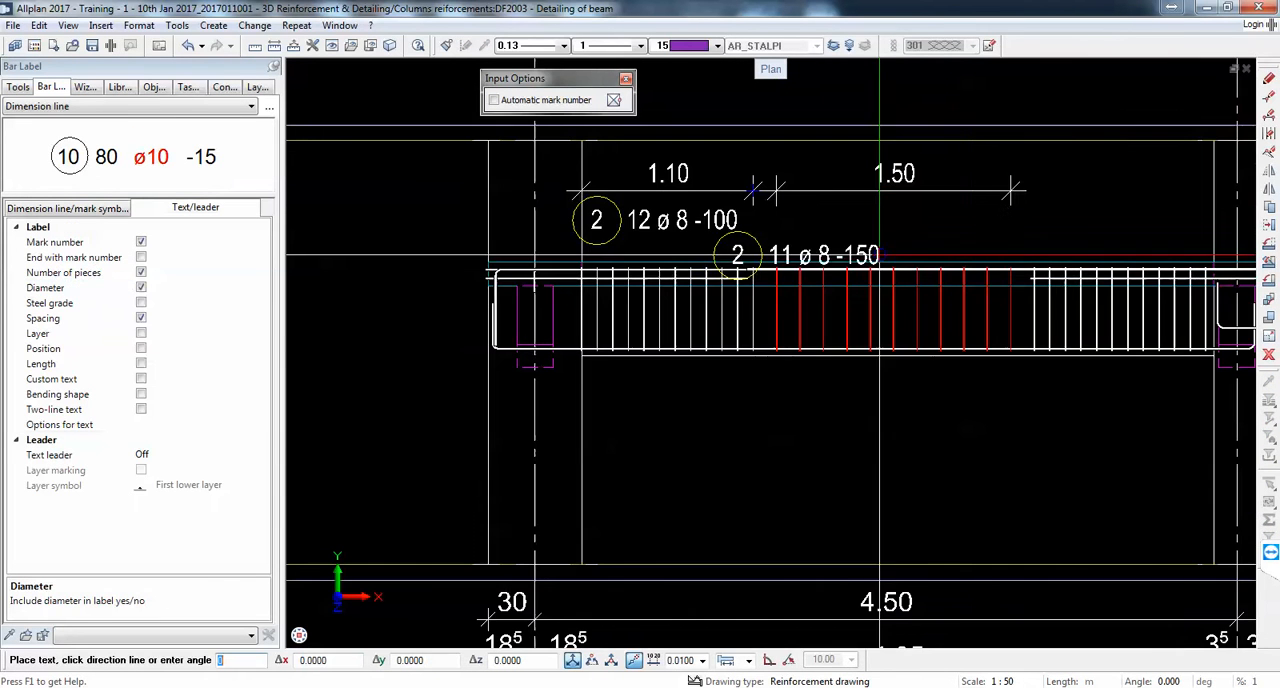
pyautogui.scroll(1, 971, 219)
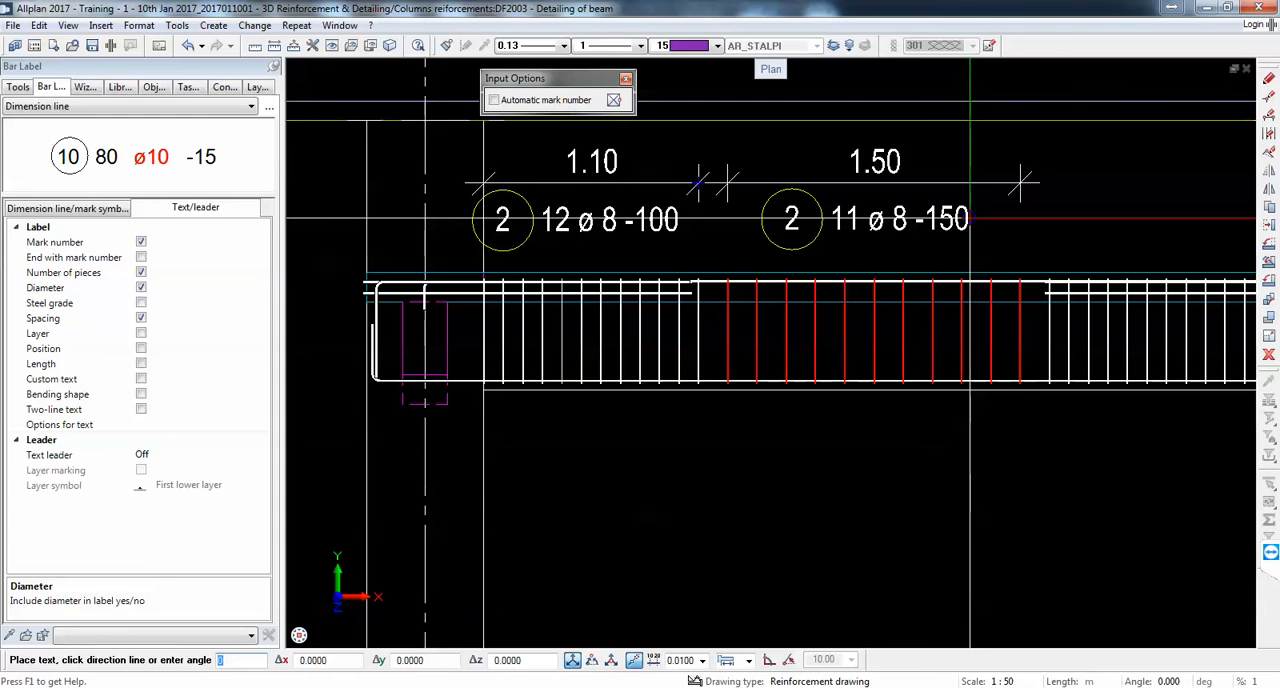
pyautogui.click(970, 218)
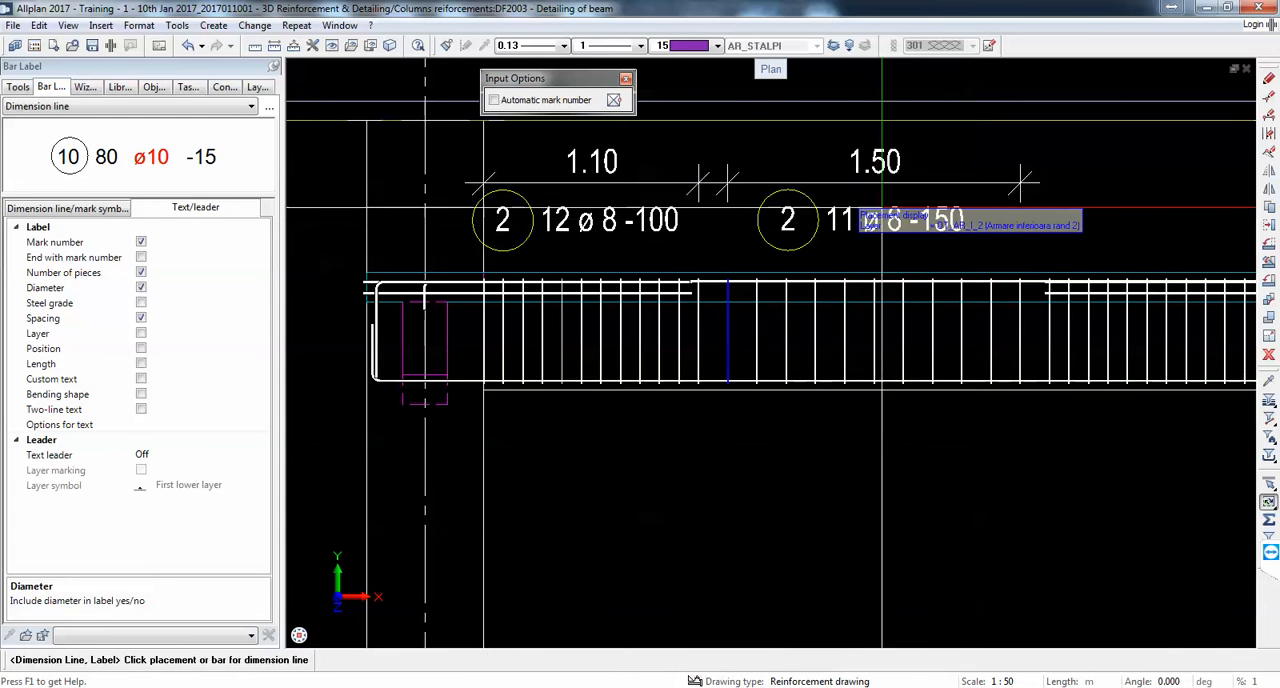
# Step: Dimension the stirrup group at the beam's right end in line with the others and place its bar label below
pyautogui.scroll(-1, 880, 230)
pyautogui.click(987, 300)
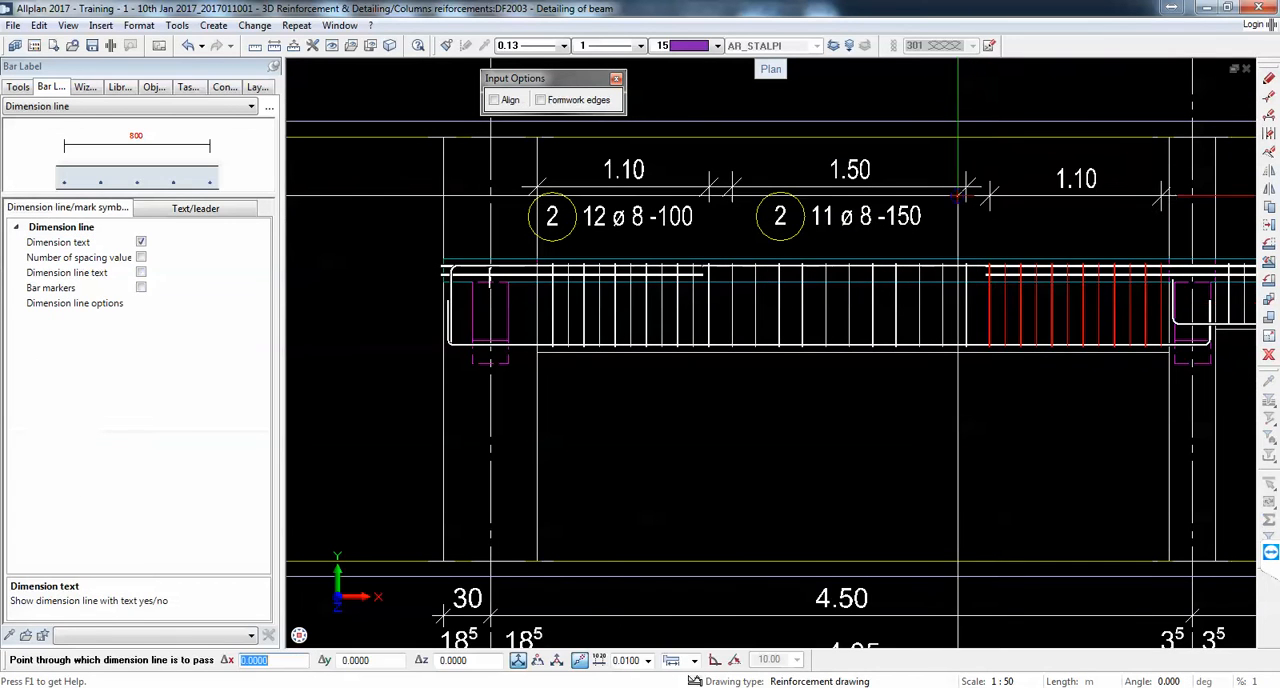
pyautogui.click(970, 186)
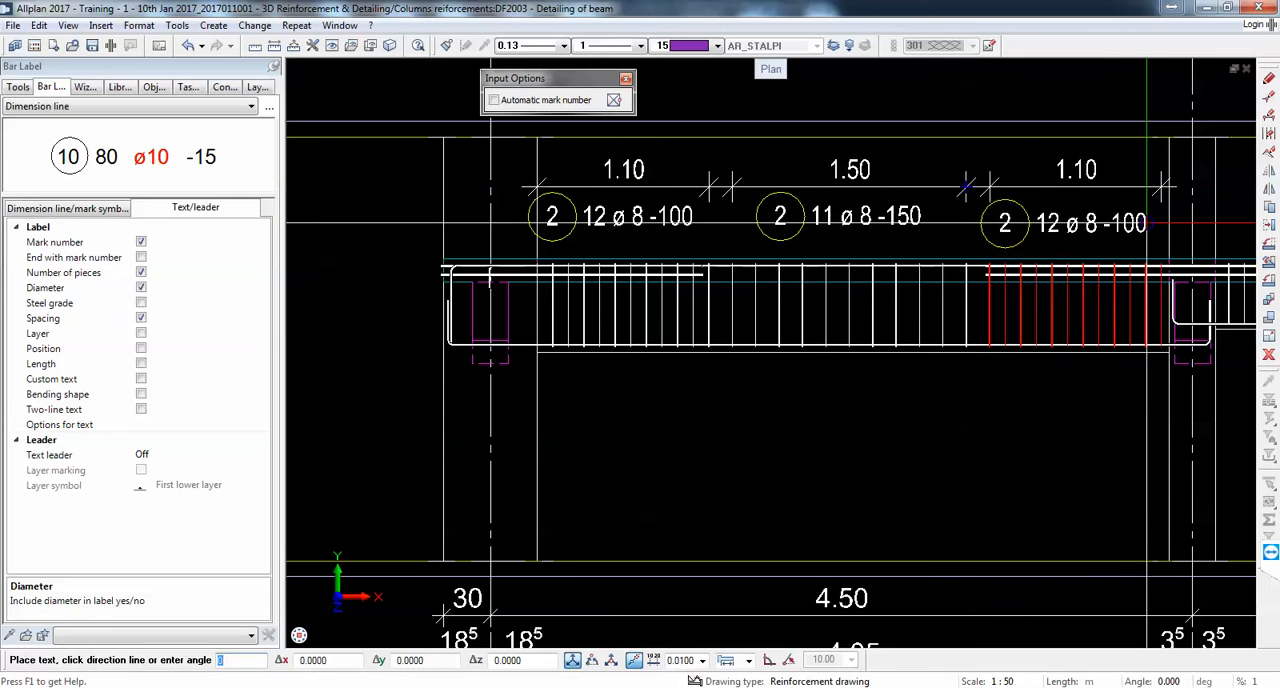
pyautogui.click(968, 187)
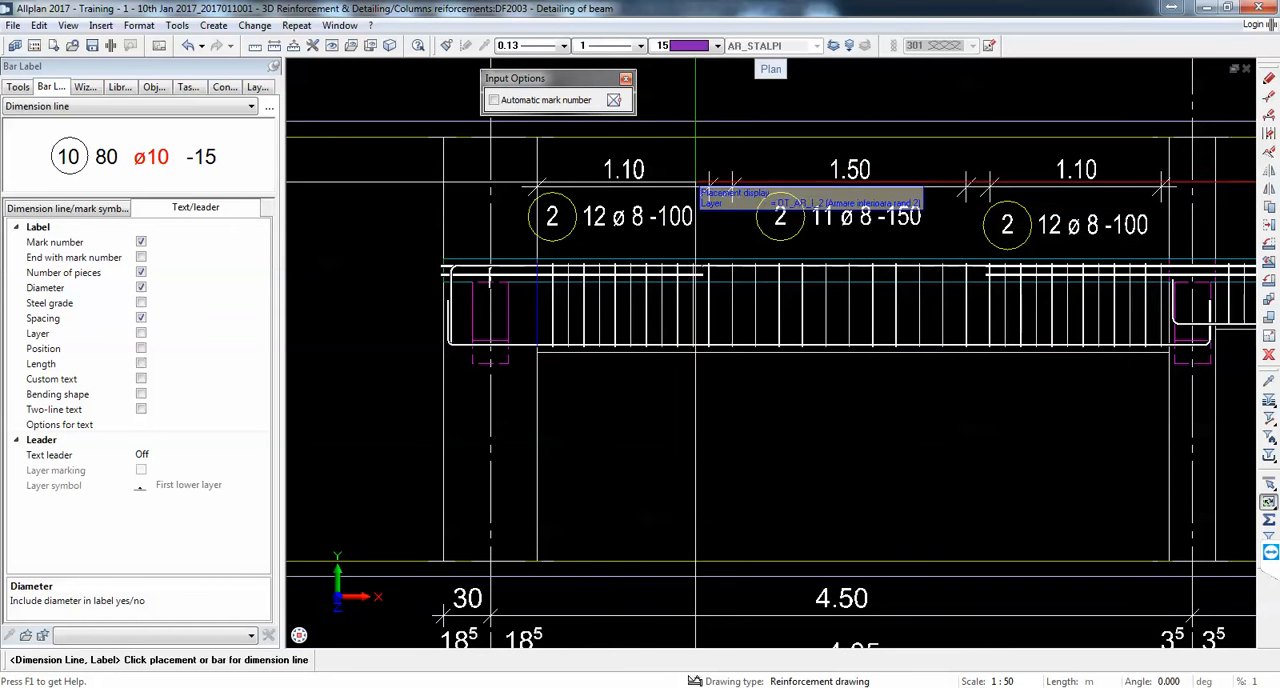
pyautogui.scroll(3, 700, 186)
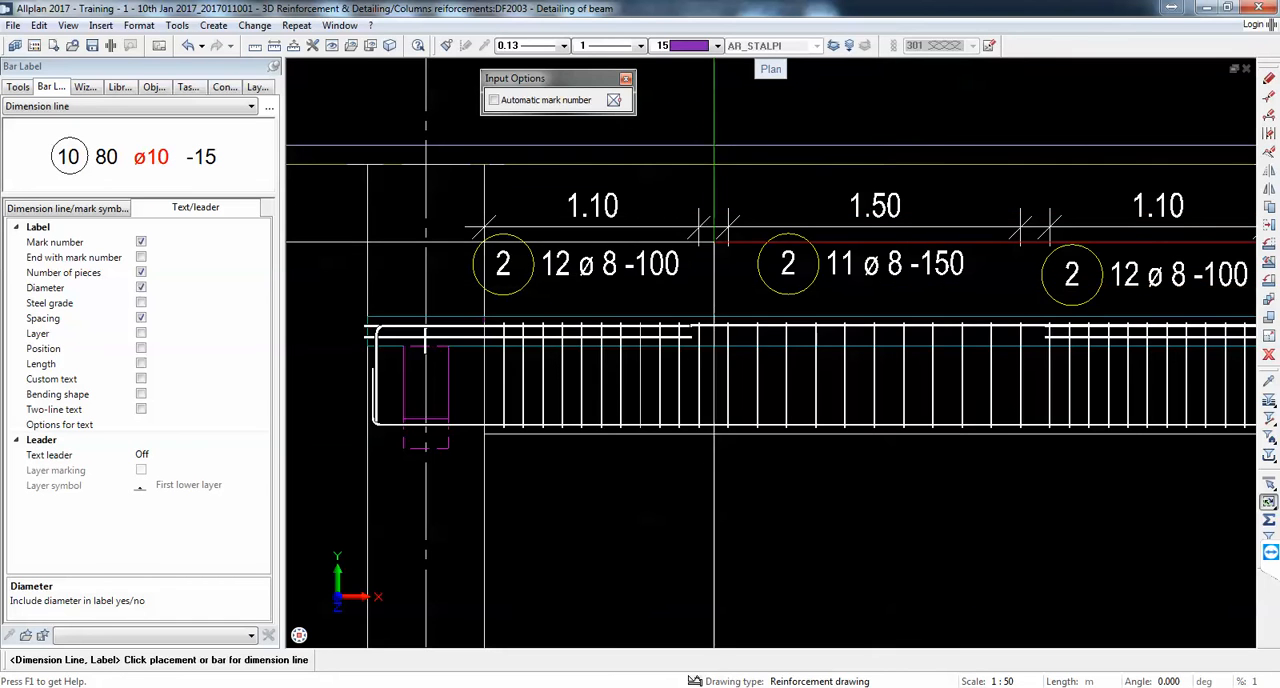
# Step: Add a dimension line for the gap between the first and middle stirrup groups of the first span, aligned with the existing dimensions
pyautogui.scroll(1, 700, 228)
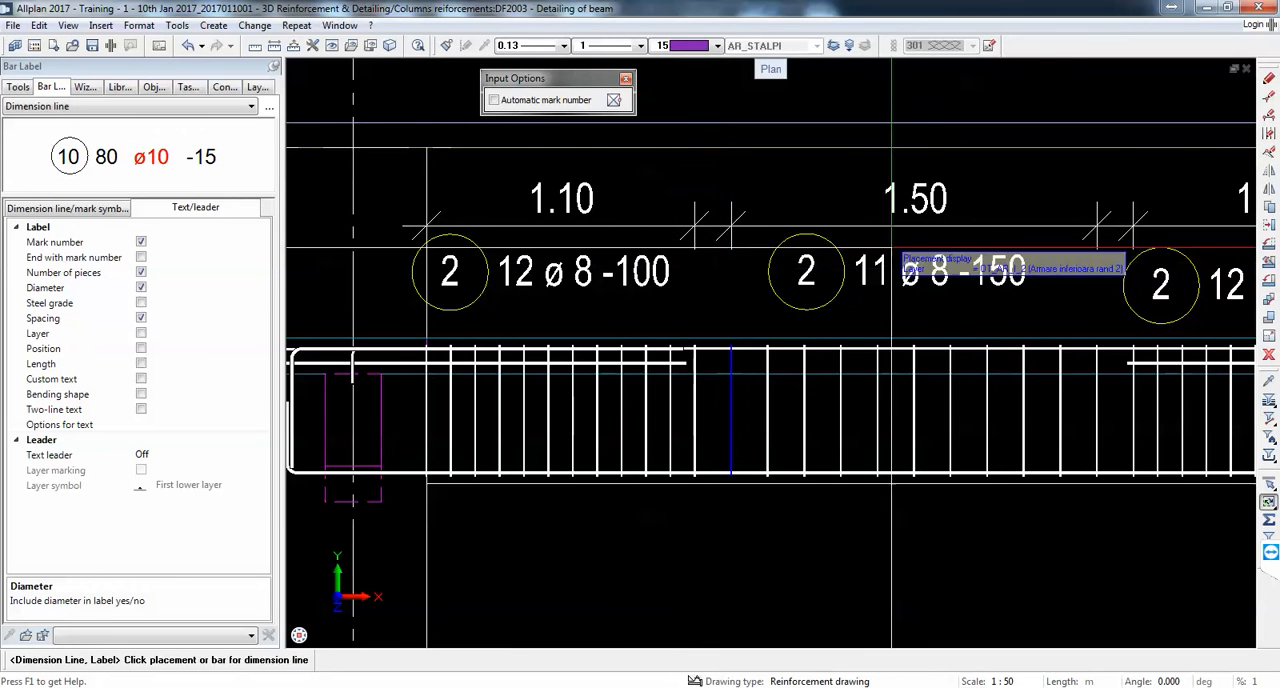
pyautogui.press('Escape')
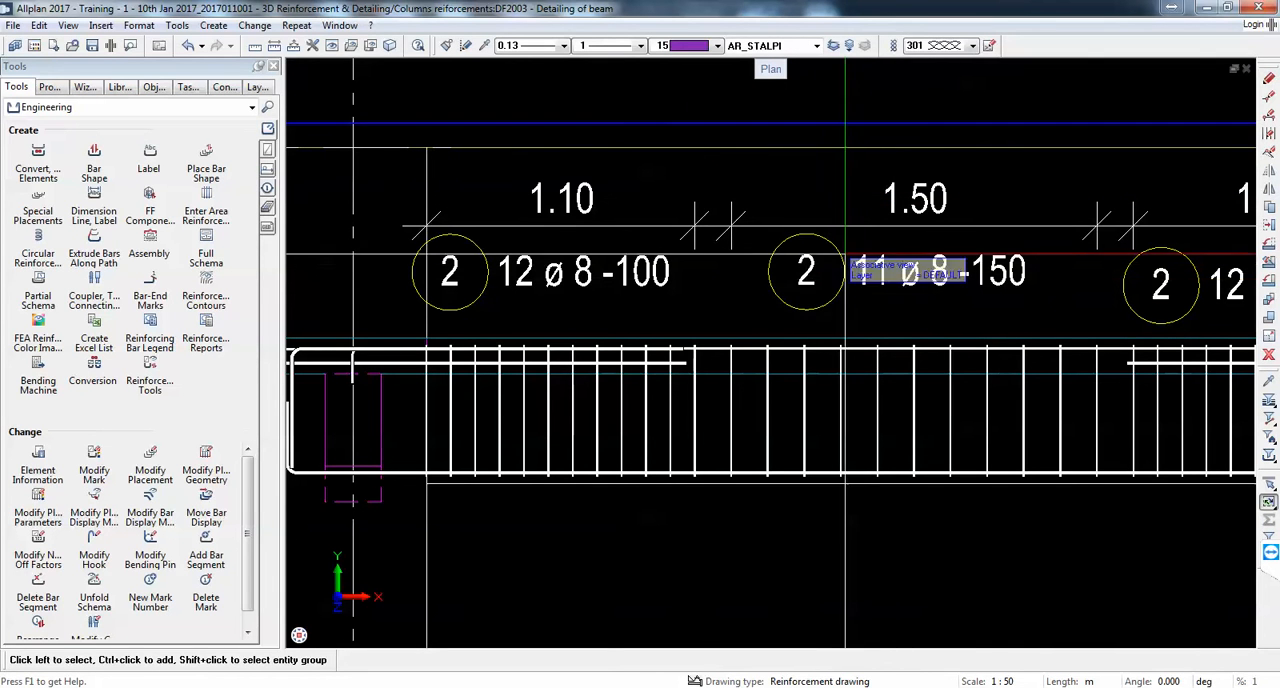
pyautogui.click(97, 112)
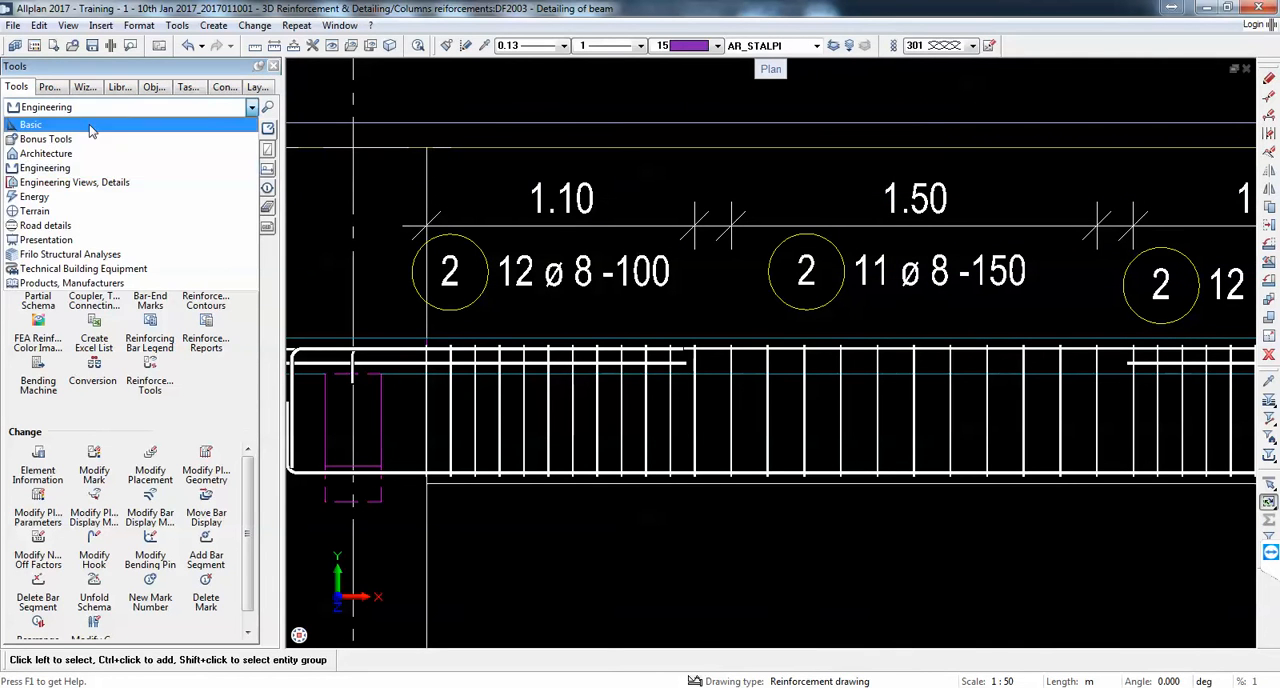
pyautogui.click(60, 121)
pyautogui.click(38, 155)
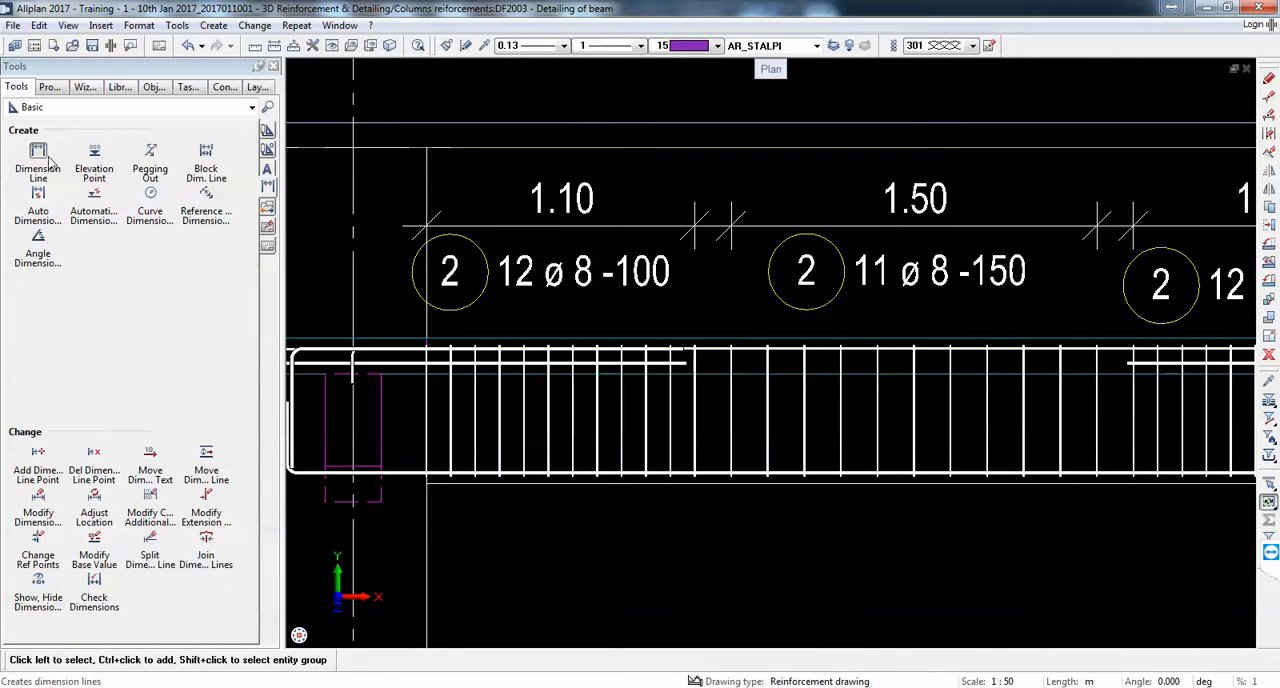
pyautogui.scroll(2, 731, 257)
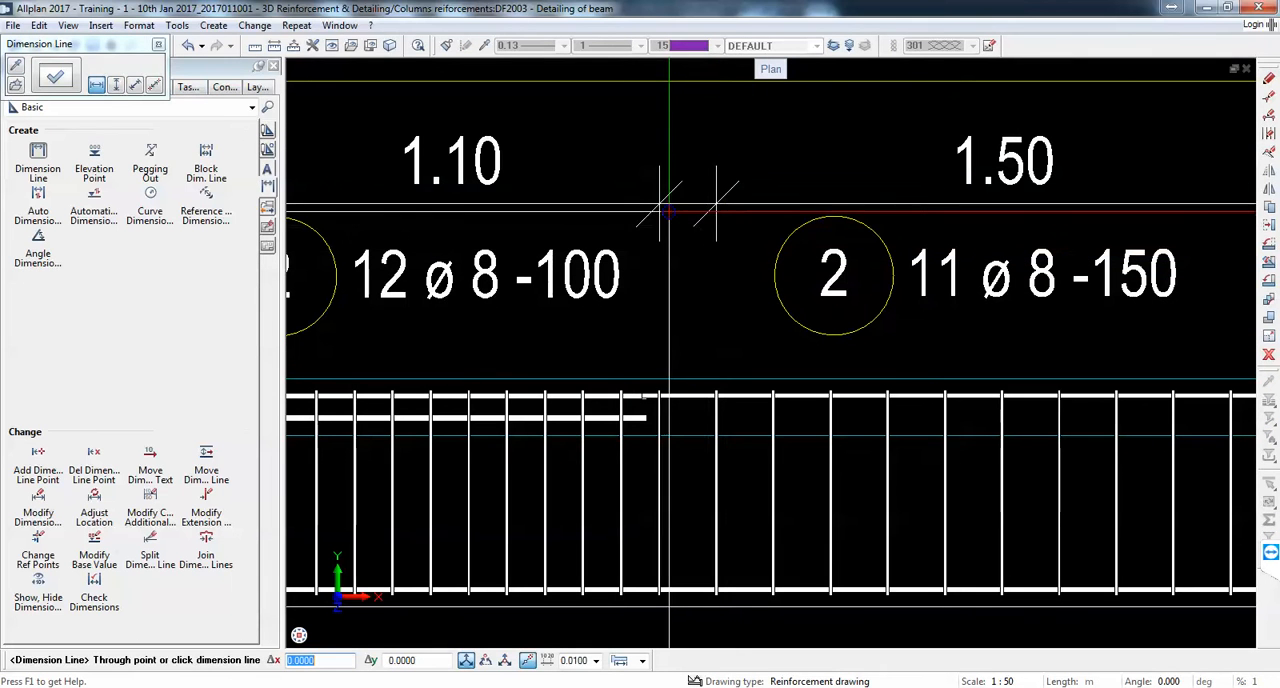
pyautogui.click(684, 207)
pyautogui.press('Escape')
pyautogui.press('Escape')
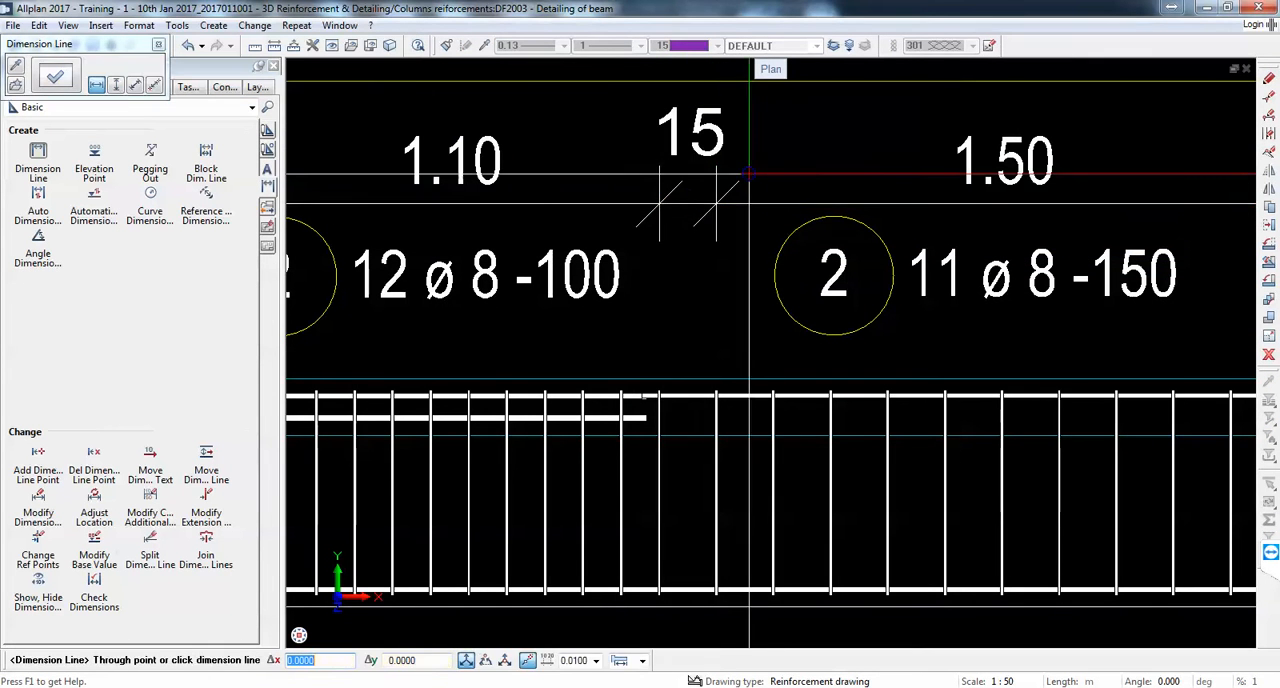
pyautogui.scroll(-3, 767, 177)
pyautogui.scroll(-1, 755, 199)
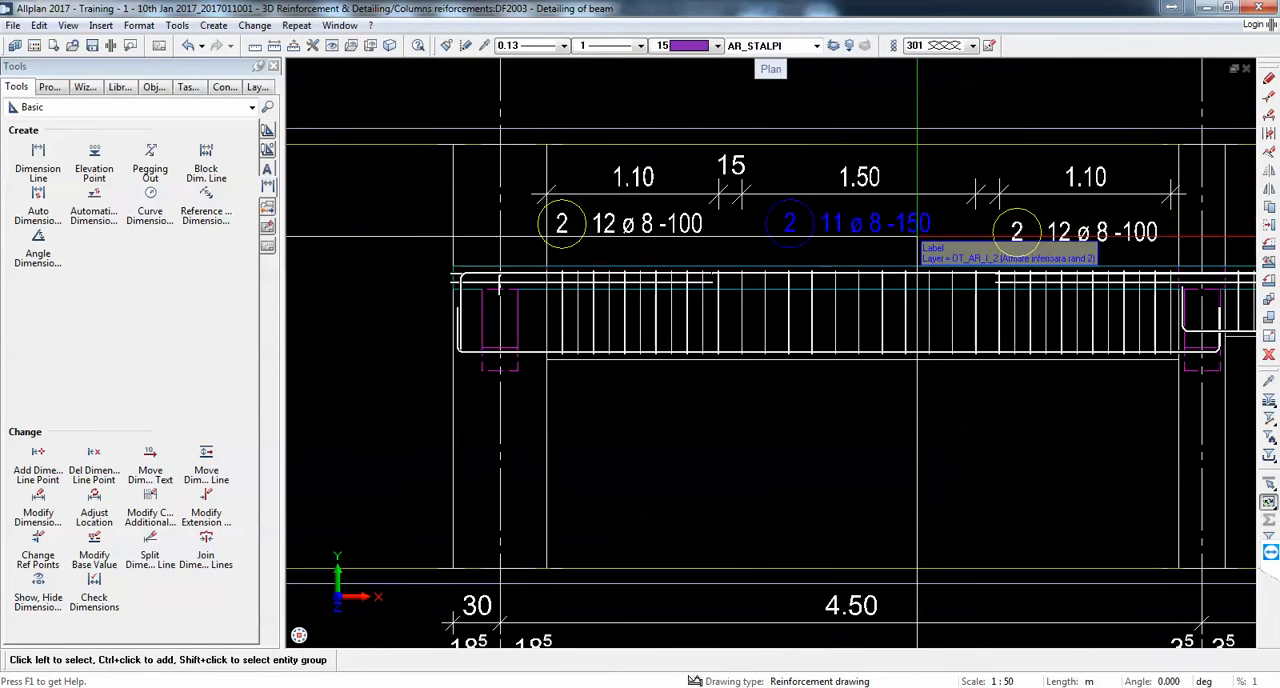
# Step: Dimension the gap between the middle and end stirrup groups and the gap from the last stirrup to the column face, in the same line
pyautogui.moveTo(922, 238); pyautogui.dragTo(753, 257, button='middle')
pyautogui.scroll(1, 838, 237)
pyautogui.rightClick(498, 214)
pyautogui.rightClick(498, 214)
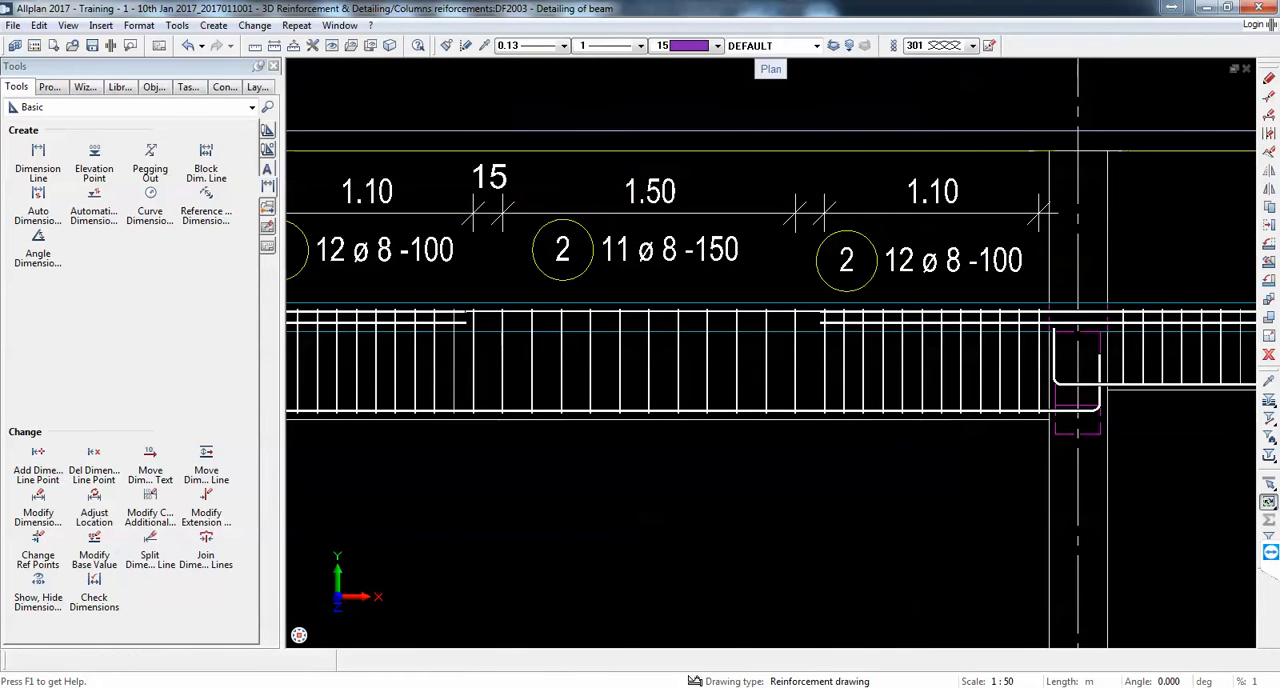
pyautogui.click(797, 214)
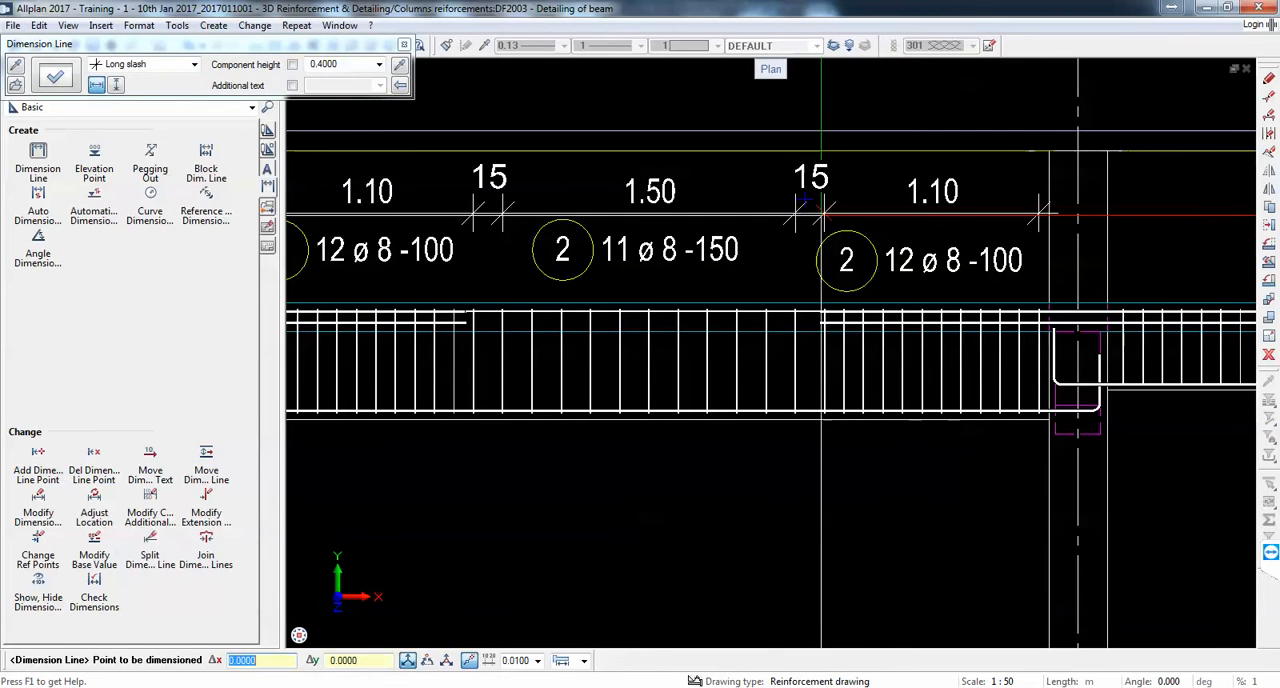
pyautogui.click(822, 214)
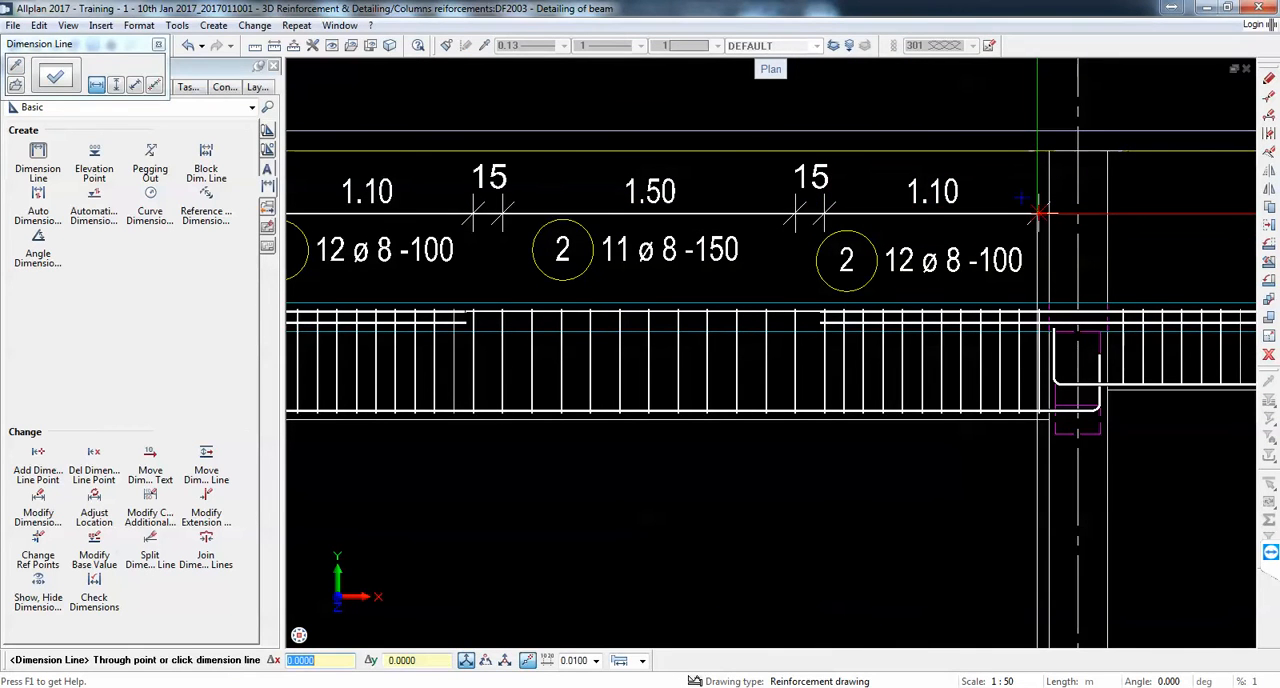
pyautogui.click(1043, 214)
pyautogui.press('Escape')
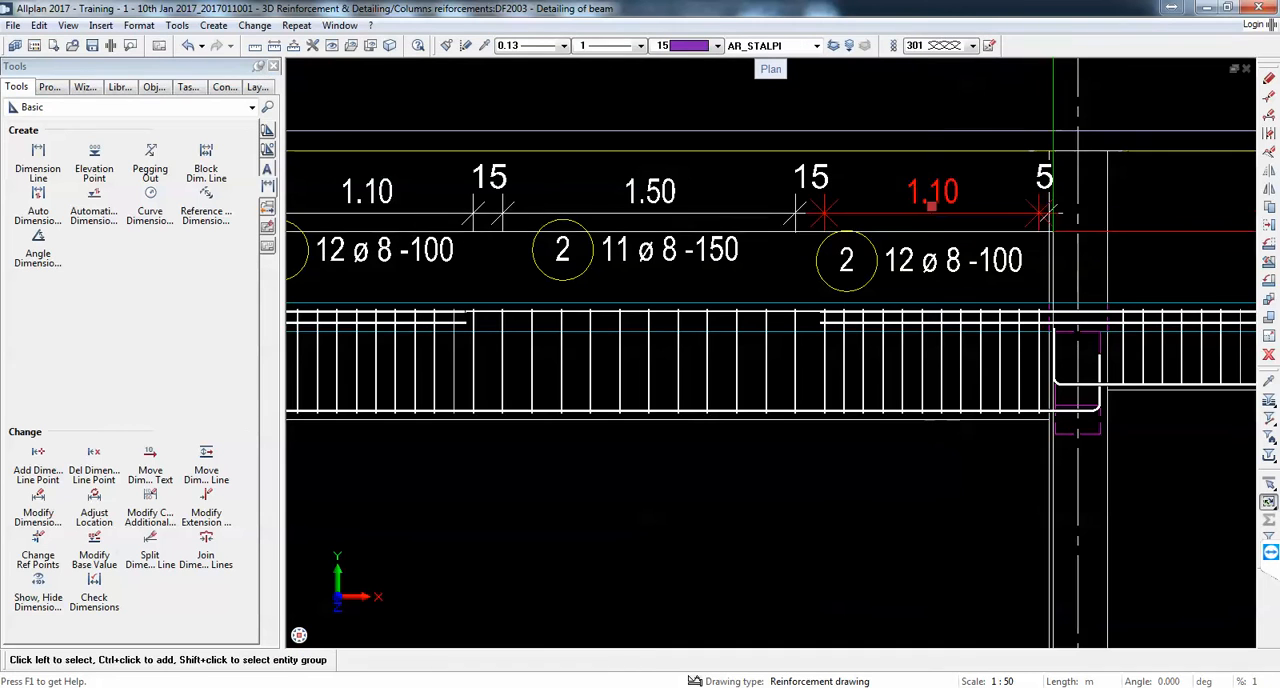
pyautogui.click(875, 209)
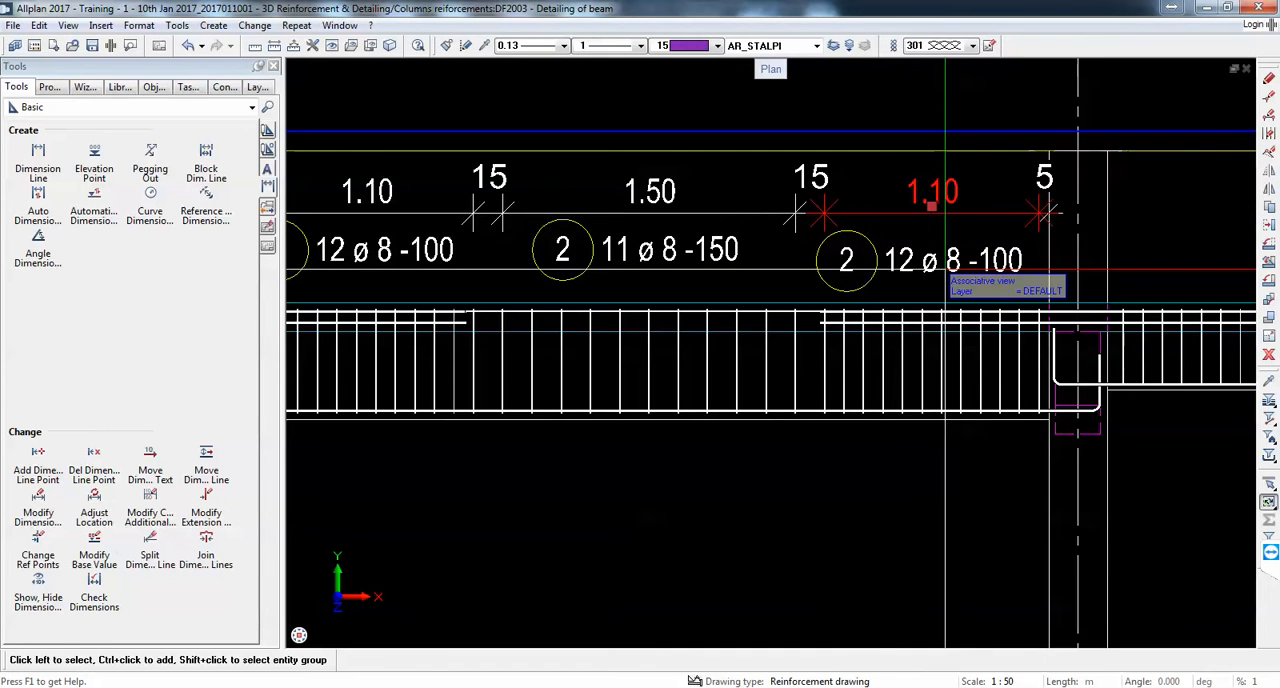
pyautogui.press('Escape')
# Step: Dimension the first stirrup group of the second span in line with the existing dimensions and place its bar label below
pyautogui.scroll(-3, 983, 267)
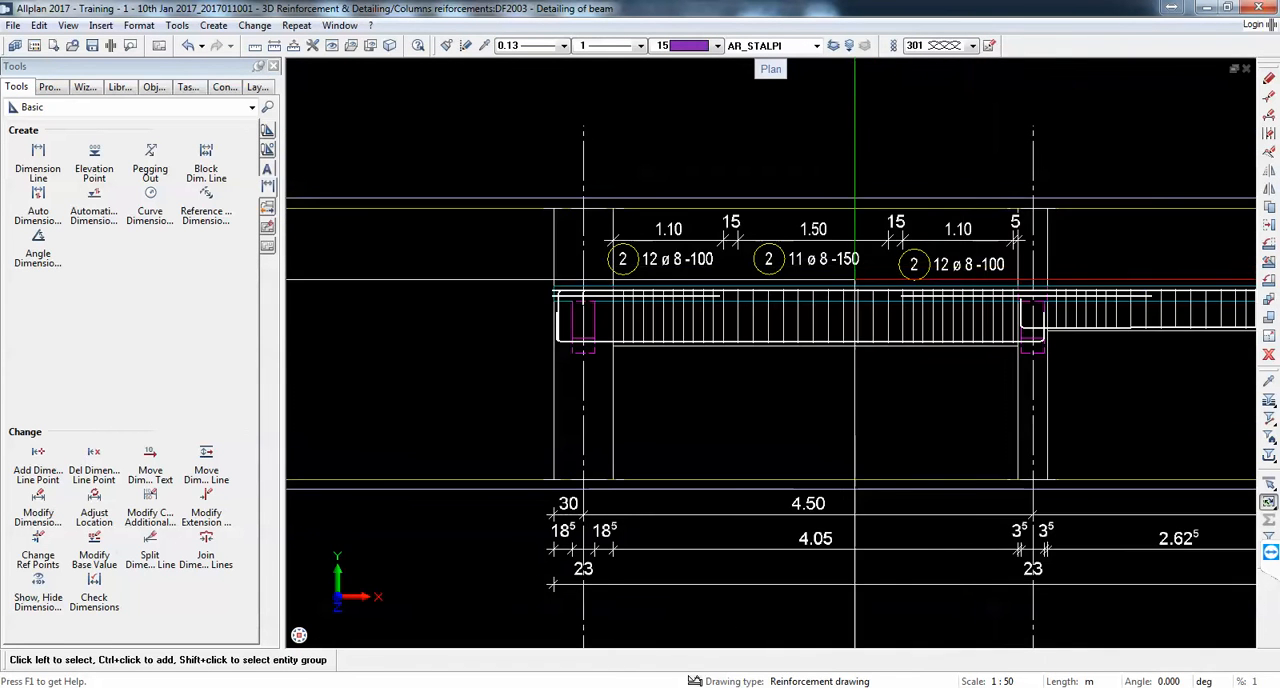
pyautogui.moveTo(945, 278); pyautogui.dragTo(837, 261, button='middle')
pyautogui.click(85, 107)
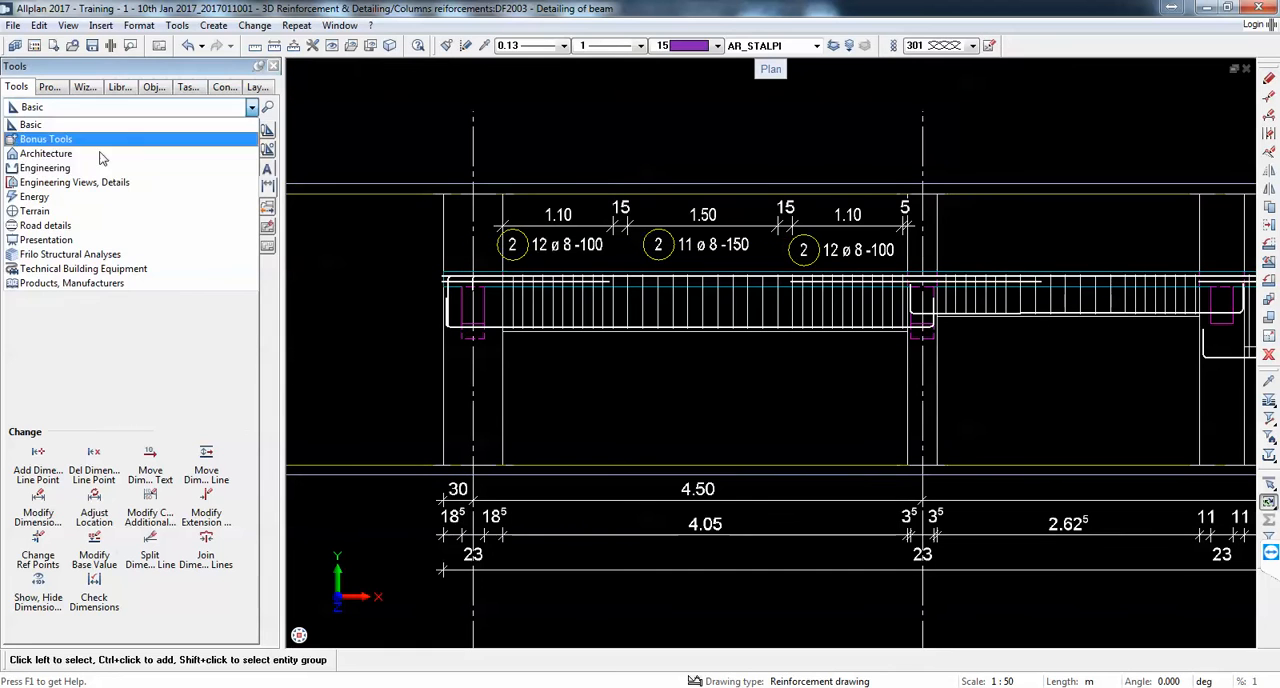
pyautogui.click(100, 168)
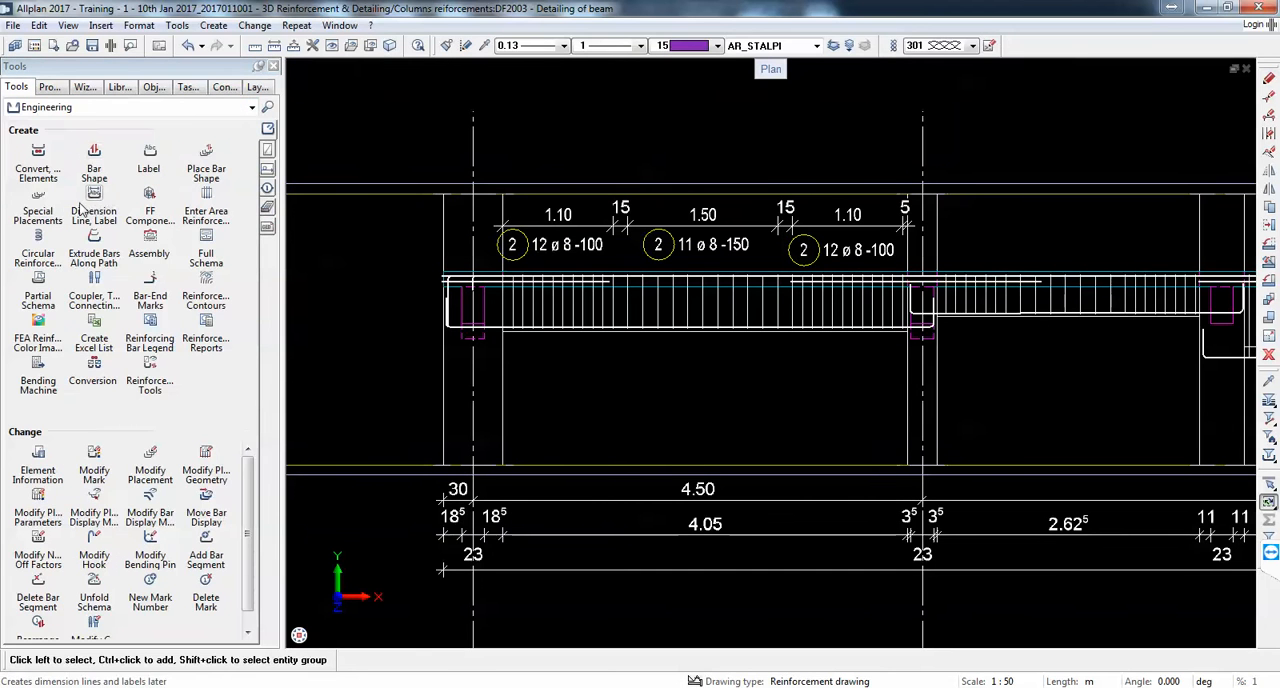
pyautogui.click(966, 293)
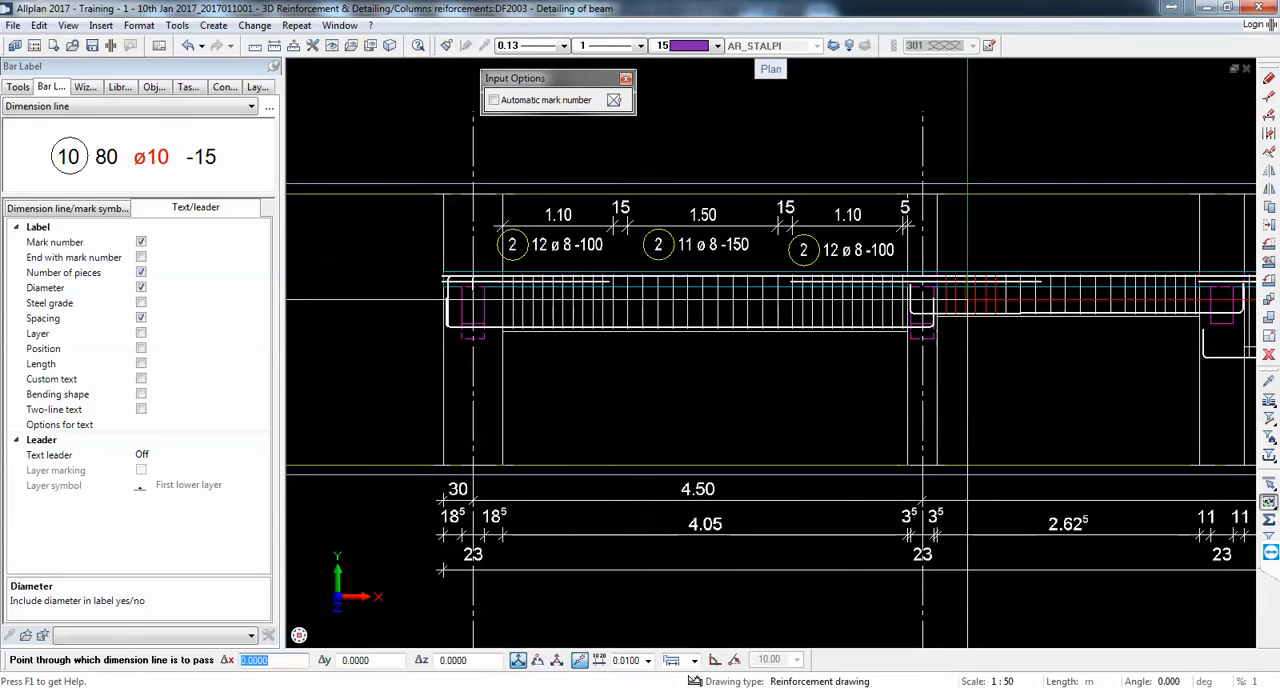
pyautogui.scroll(1, 934, 231)
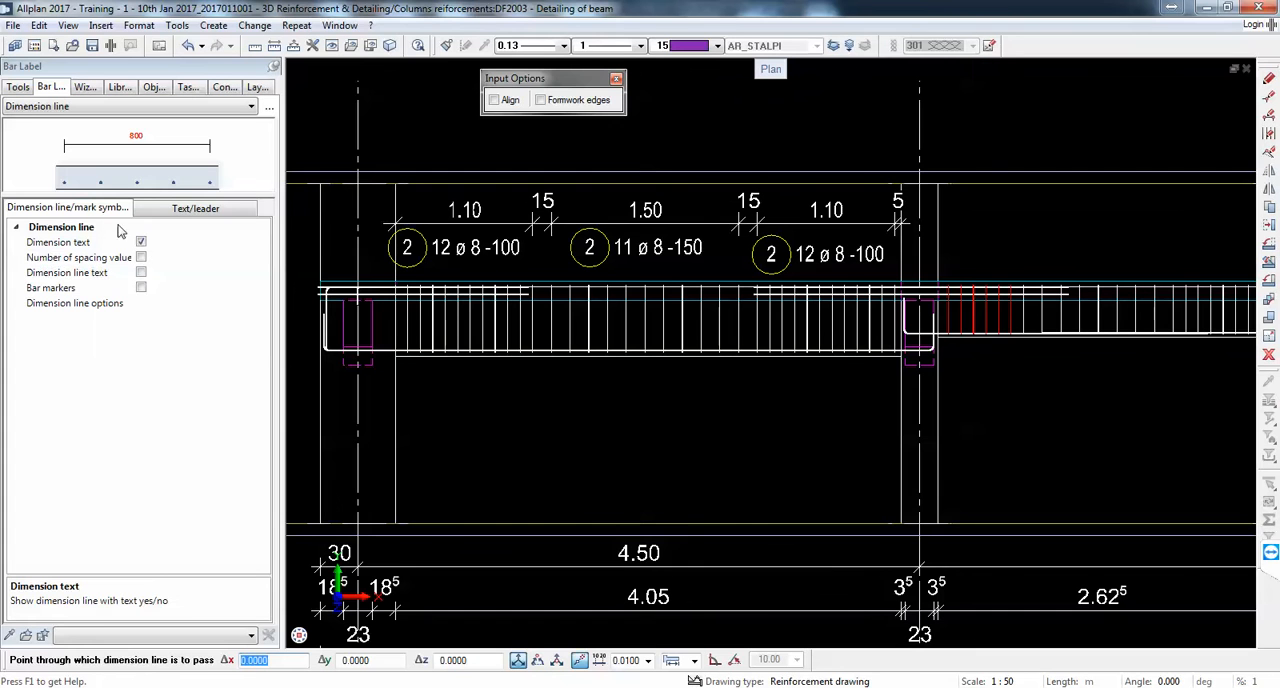
pyautogui.click(906, 223)
pyautogui.scroll(2, 1031, 264)
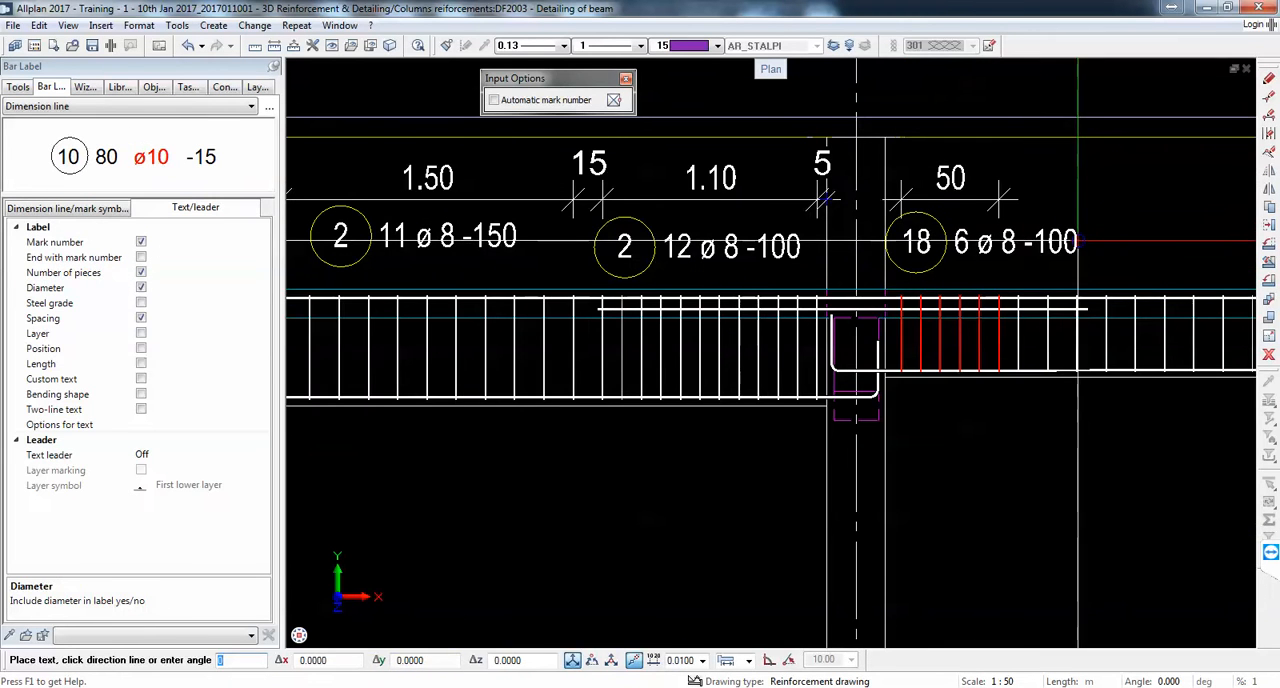
pyautogui.click(1064, 241)
# Step: Dimension the middle stirrup group of the second span in the same line and place its bar label beside the previous one
pyautogui.click(1040, 330)
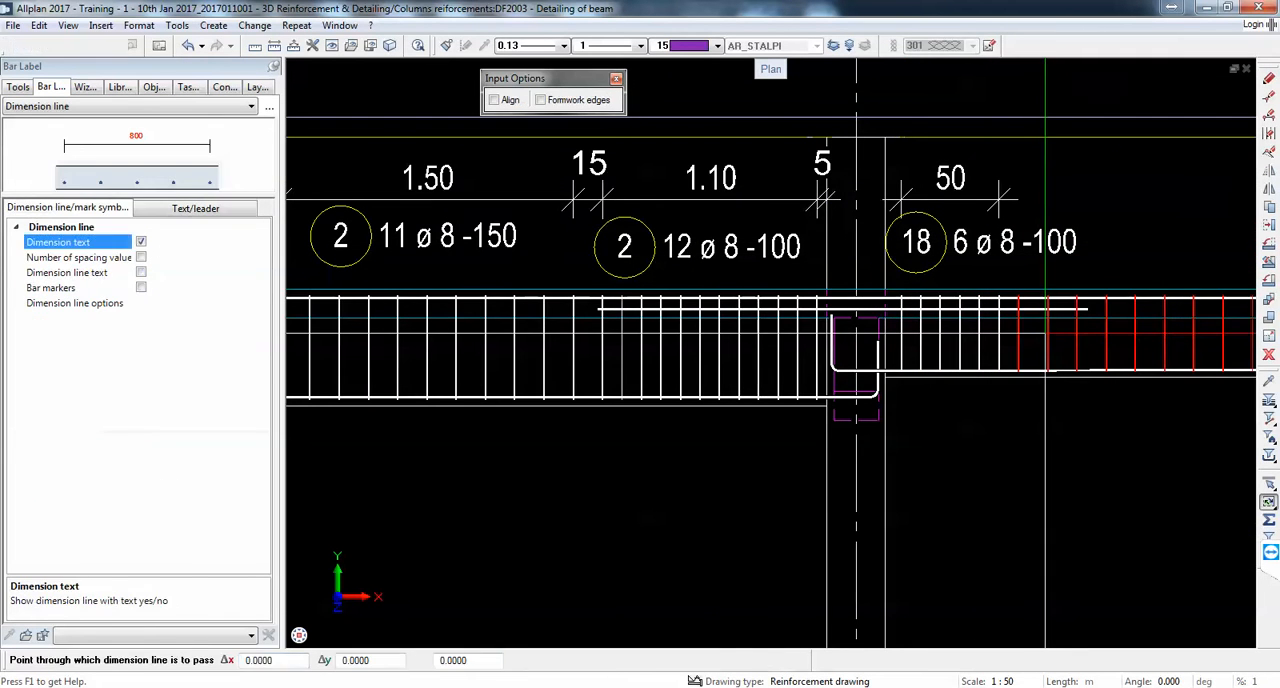
pyautogui.click(995, 200)
pyautogui.scroll(-1, 952, 198)
pyautogui.scroll(1, 1086, 222)
pyautogui.click(1146, 214)
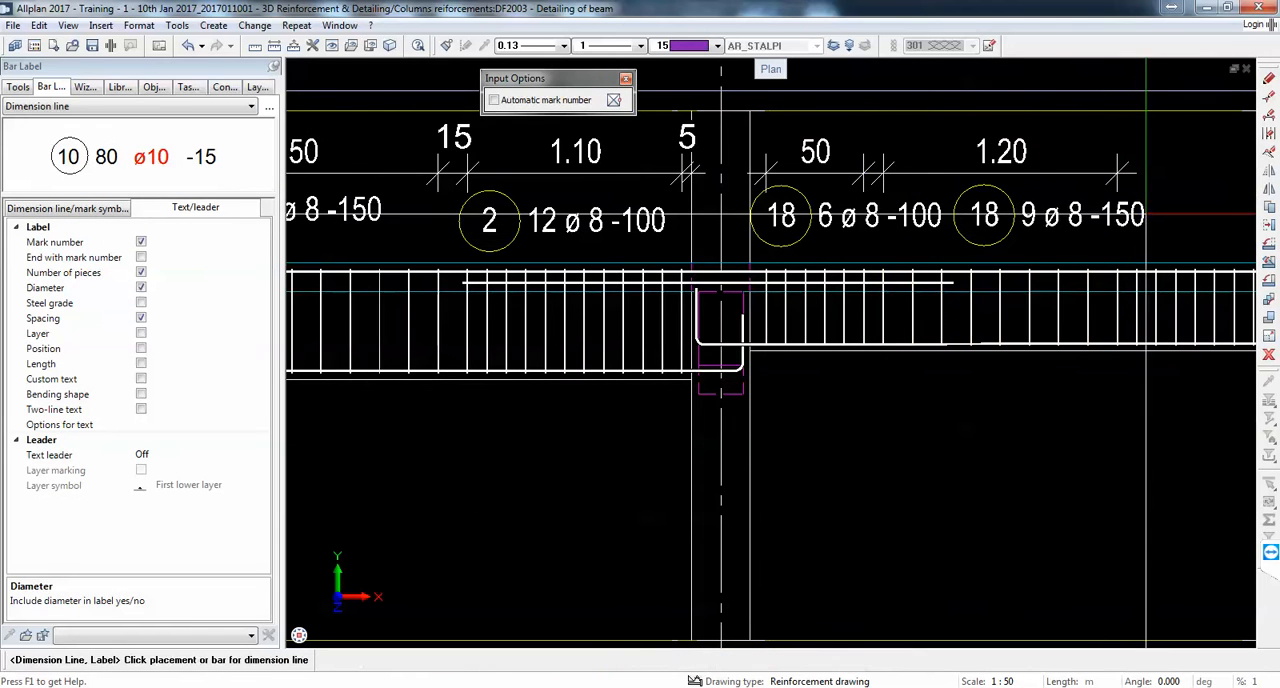
# Step: Keep the Dimension line label type, dimension the second span's last stirrup group in line, and place its bar label below
pyautogui.click(115, 106)
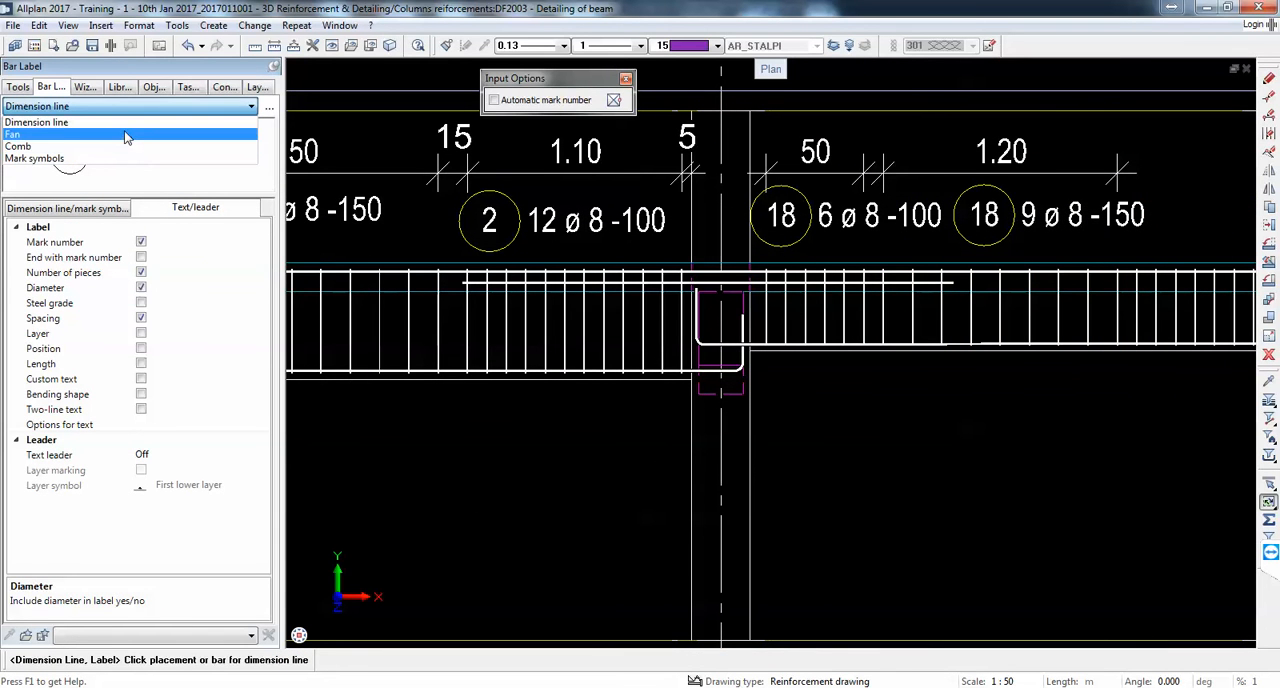
pyautogui.click(125, 122)
pyautogui.scroll(-3, 900, 250)
pyautogui.scroll(3, 942, 242)
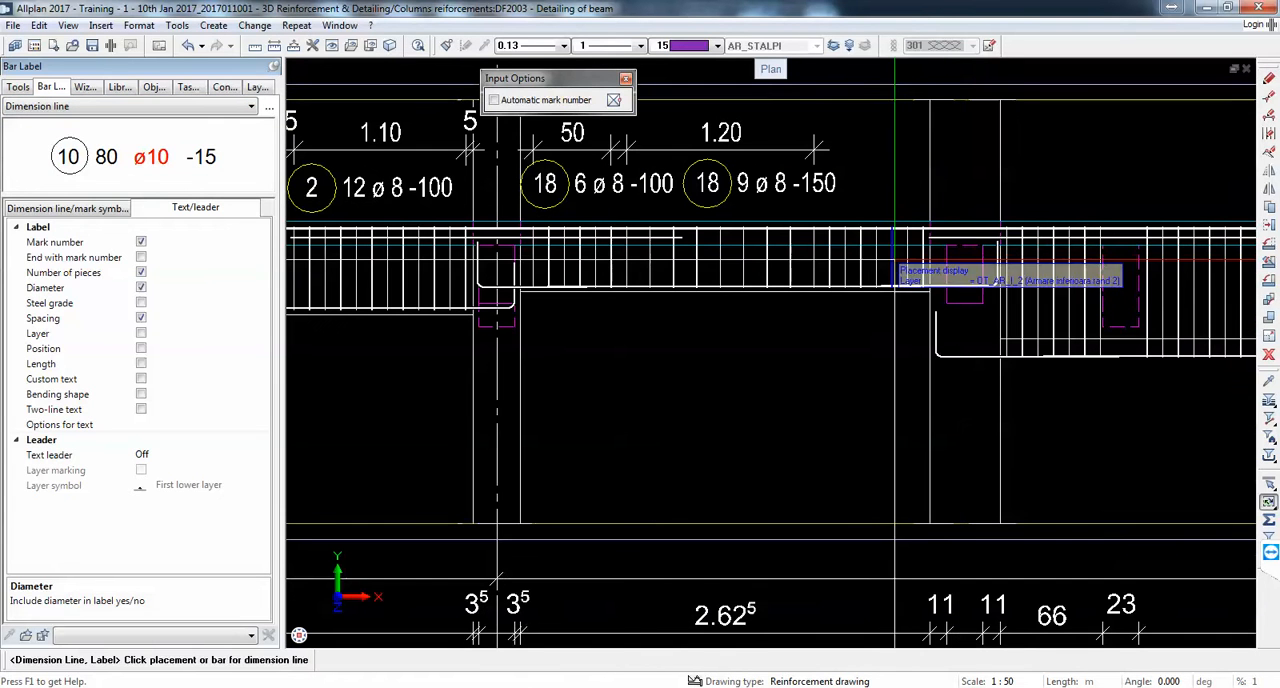
pyautogui.click(865, 261)
pyautogui.click(815, 149)
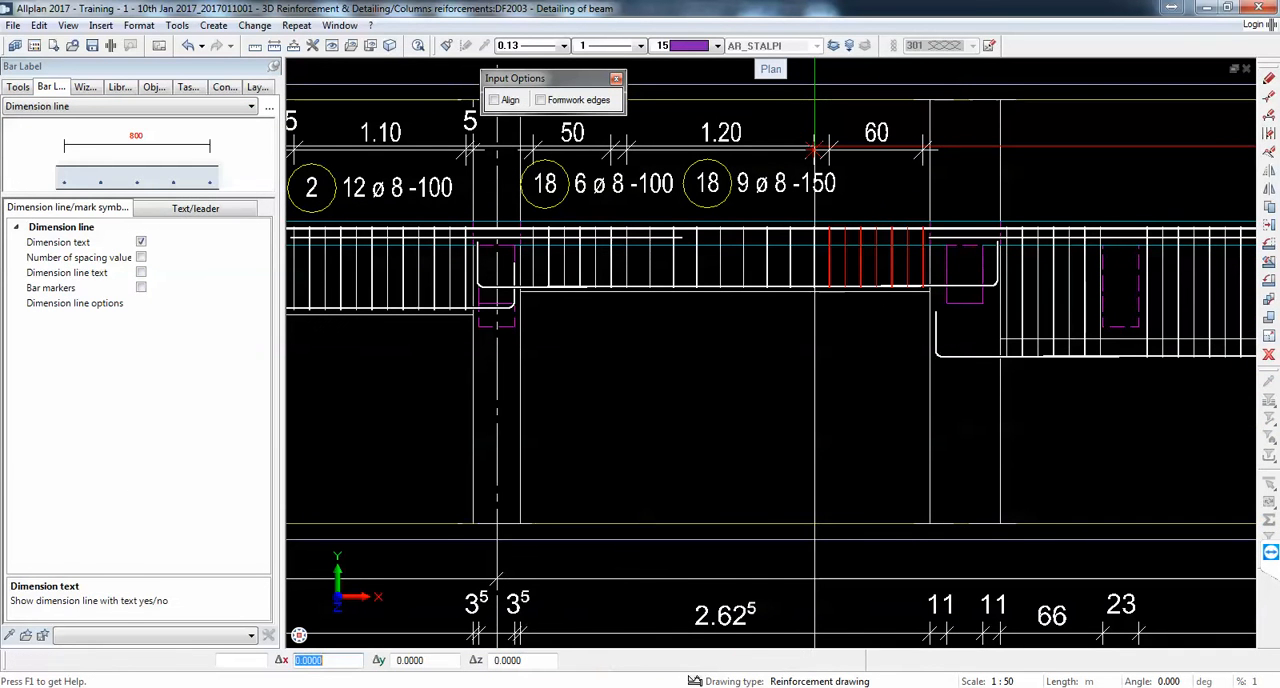
pyautogui.scroll(2, 997, 183)
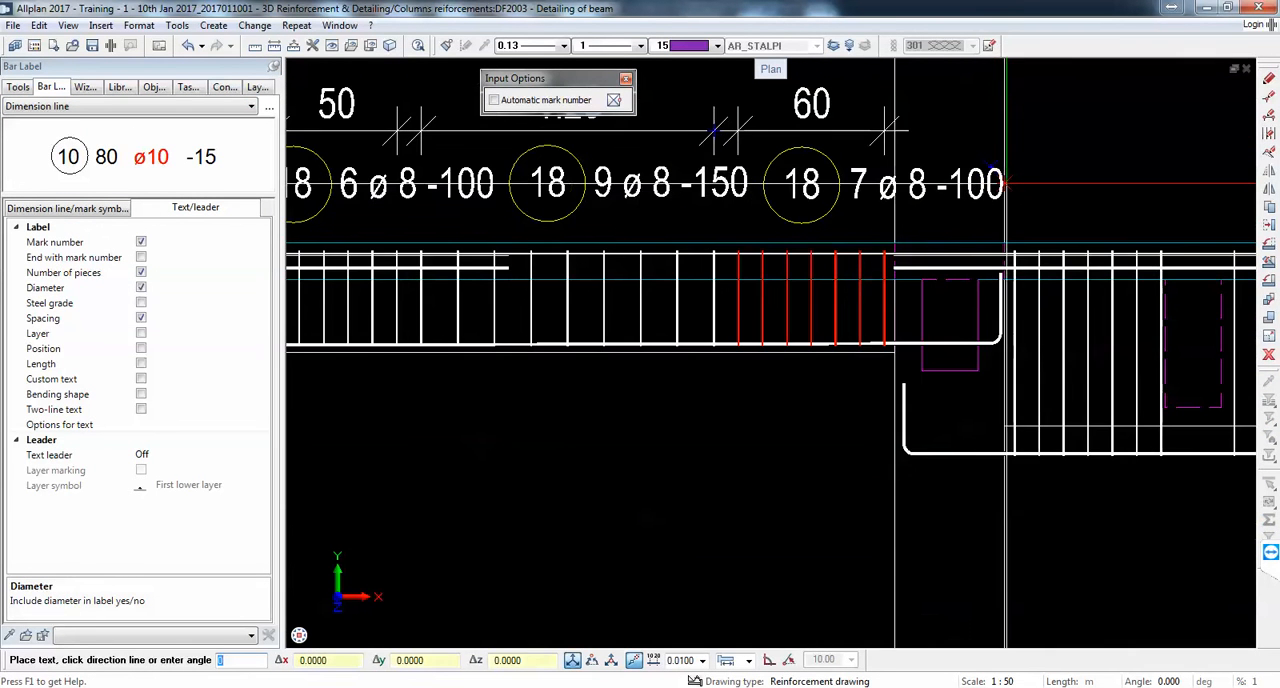
pyautogui.click(1004, 183)
# Step: Dimension the third span's first stirrup group in line and place its bar label clear of the neighbouring label
pyautogui.scroll(-2, 913, 188)
pyautogui.click(1028, 275)
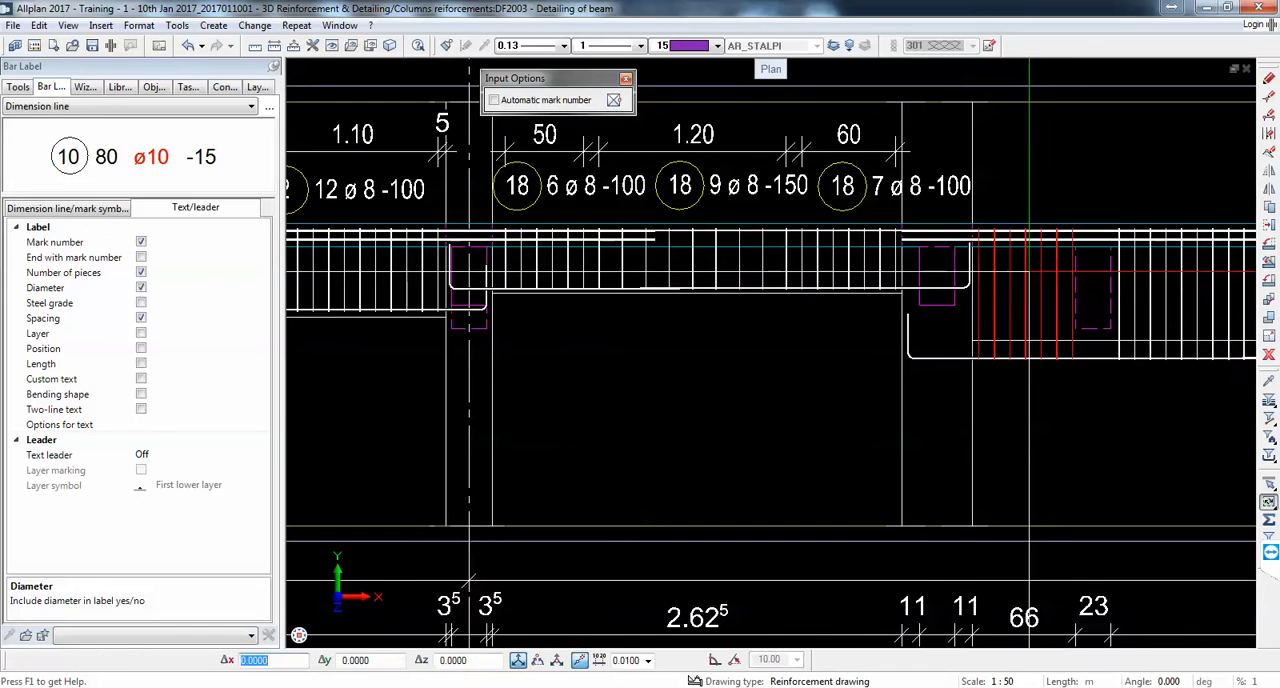
pyautogui.click(899, 152)
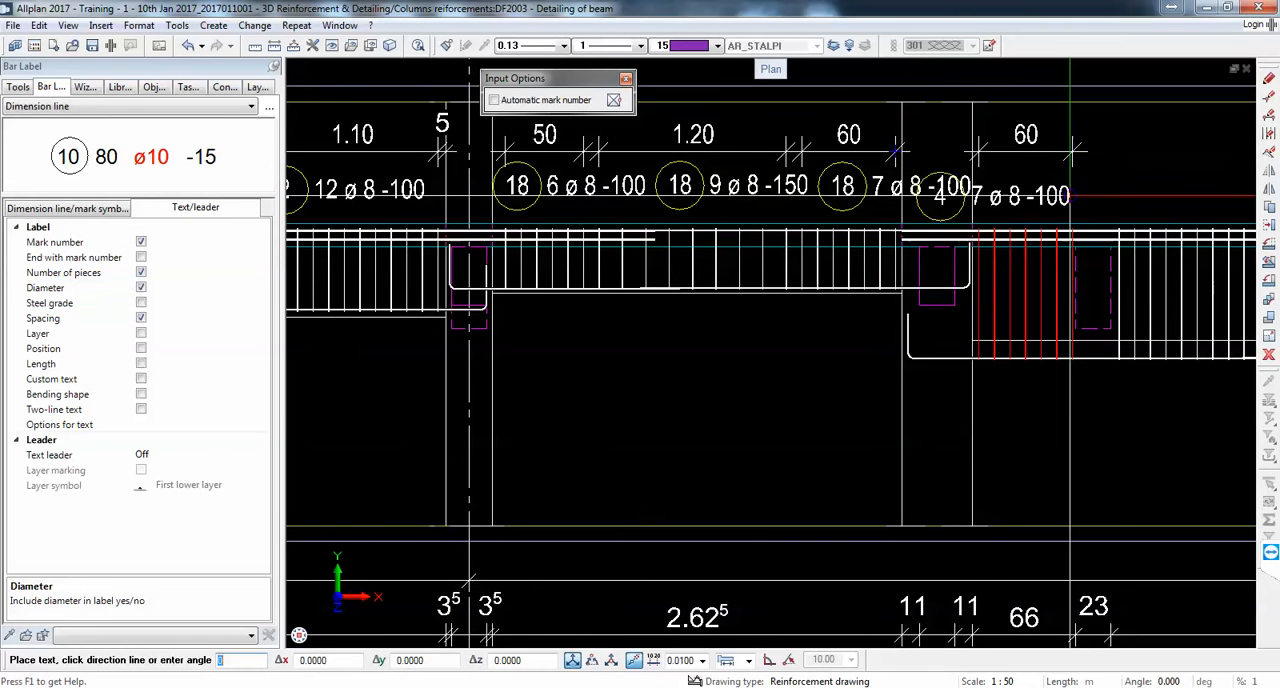
pyautogui.click(1145, 195)
# Step: Dimension the stirrup group just beyond the dashed cross beam in the third span and place its bar label beside the previous label
pyautogui.scroll(-3, 1001, 200)
pyautogui.moveTo(1001, 200); pyautogui.dragTo(828, 217, button='middle')
pyautogui.scroll(2, 885, 237)
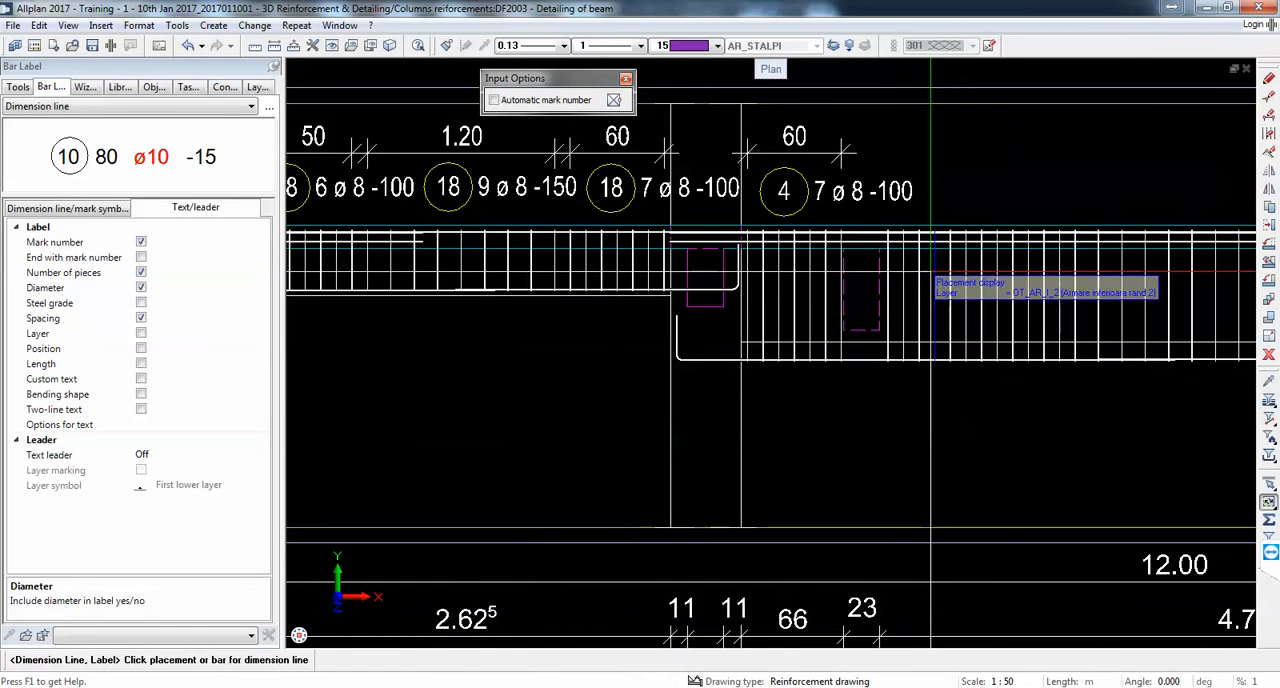
pyautogui.click(925, 268)
pyautogui.click(843, 152)
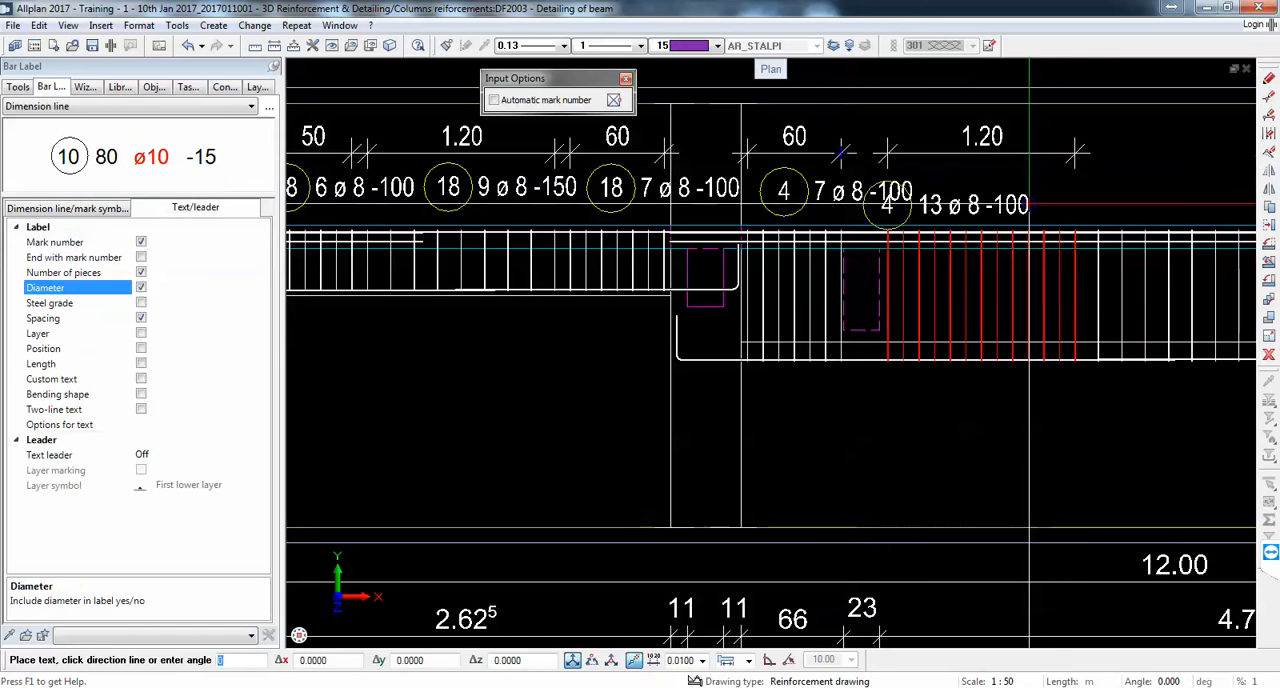
pyautogui.click(1095, 192)
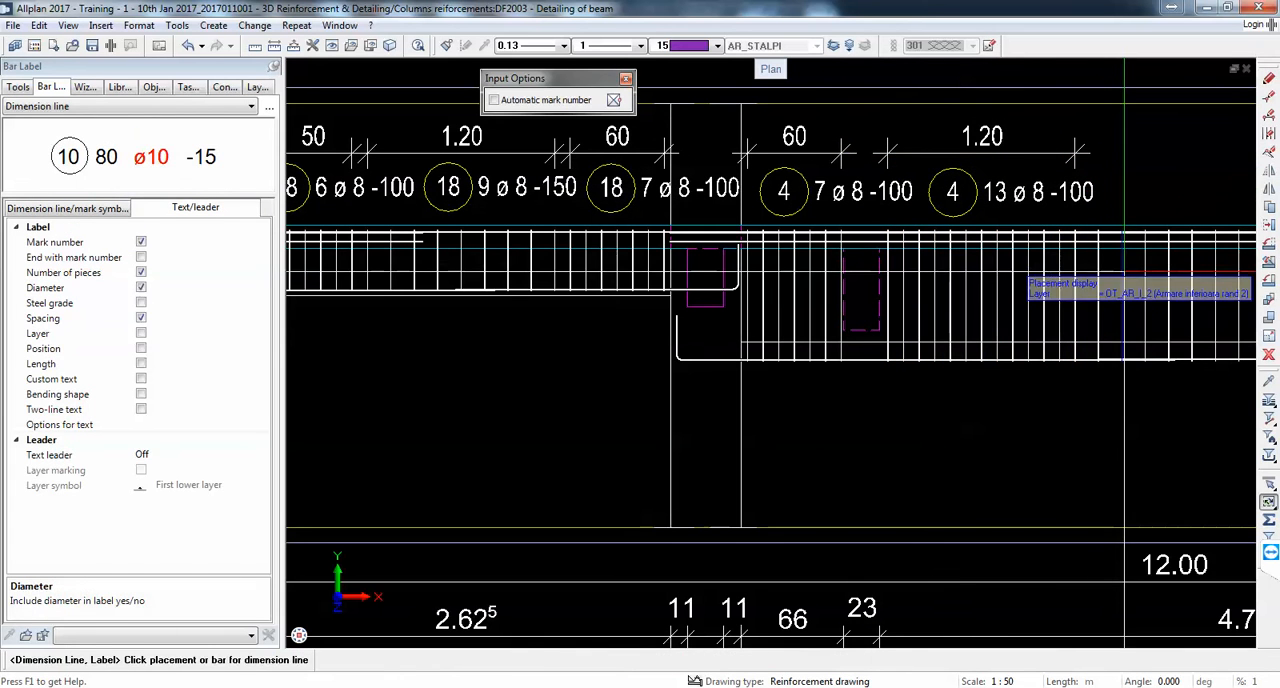
# Step: Dimension the wider-spaced middle stirrup group of the third span in the same line and place its bar label below
pyautogui.click(1122, 300)
pyautogui.click(1073, 153)
pyautogui.scroll(-5, 946, 165)
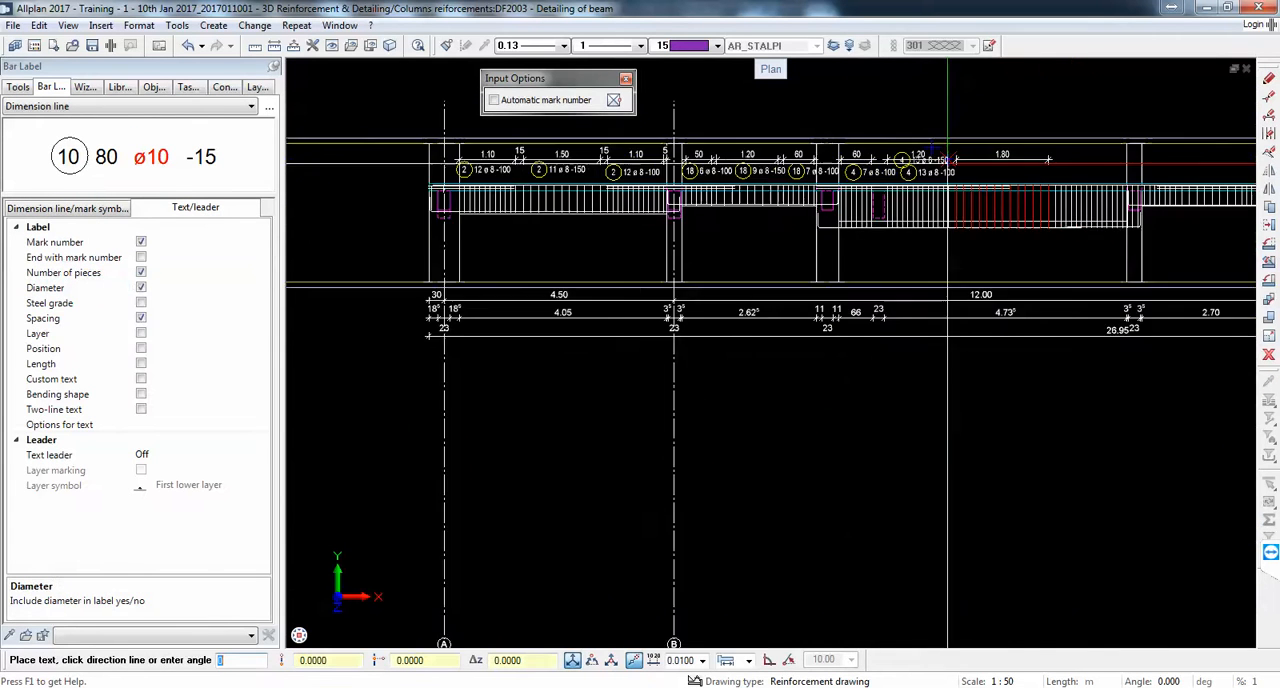
pyautogui.scroll(5, 952, 170)
pyautogui.click(1034, 185)
# Step: Dimension the third span's last stirrup group, next to the column, in line and place its bar label below
pyautogui.scroll(-4, 1008, 192)
pyautogui.scroll(4, 1024, 204)
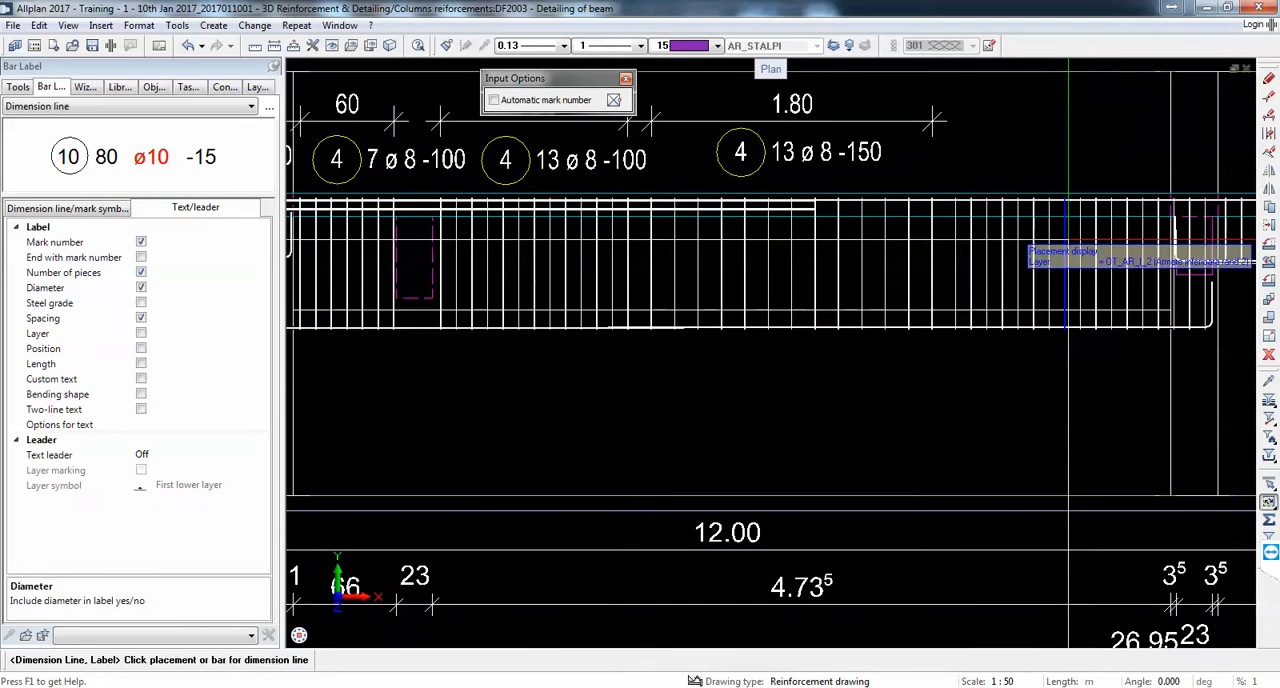
pyautogui.click(1067, 258)
pyautogui.click(933, 122)
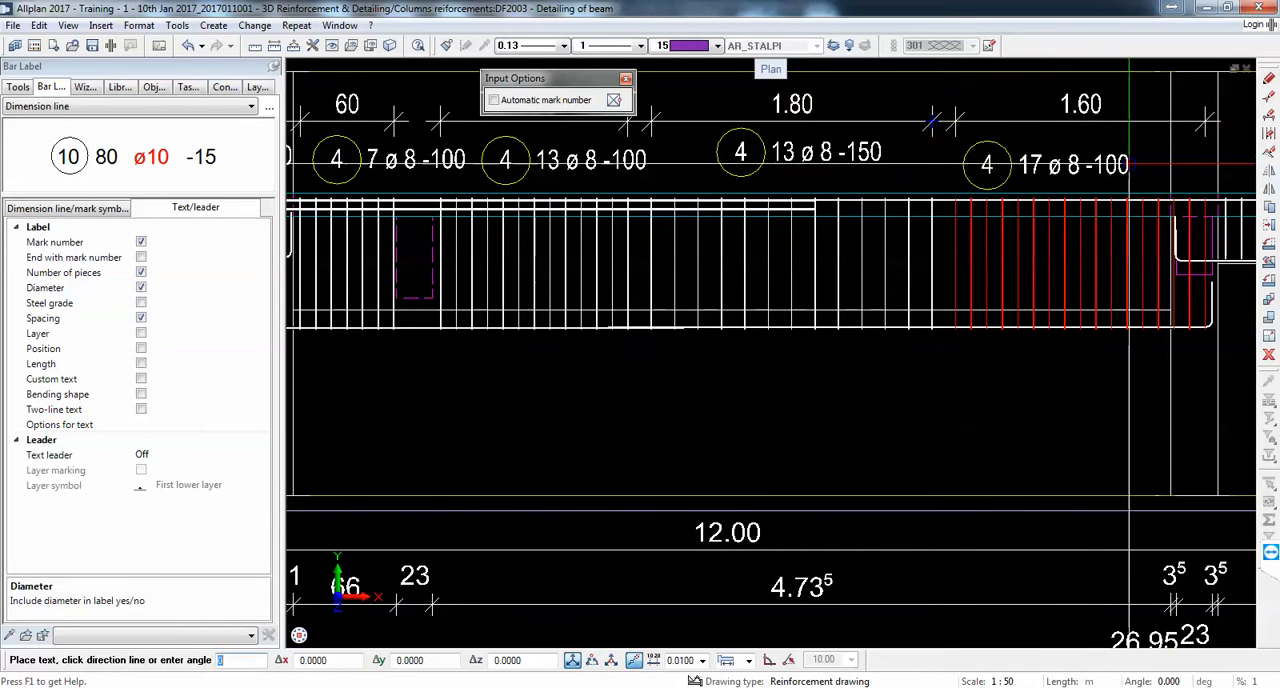
pyautogui.click(1131, 166)
# Step: Dimension the fourth span's first stirrup group in line with the others and place its bar label below
pyautogui.moveTo(1131, 166); pyautogui.dragTo(757, 216, button='middle')
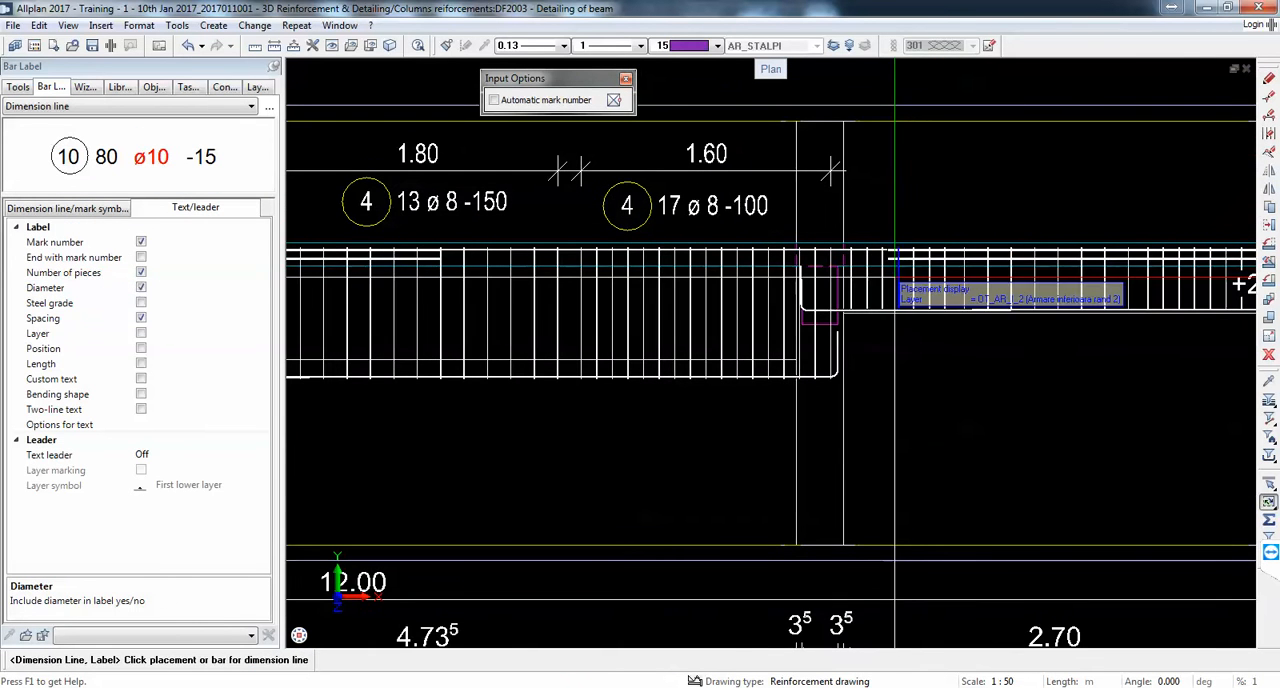
pyautogui.click(930, 283)
pyautogui.click(833, 170)
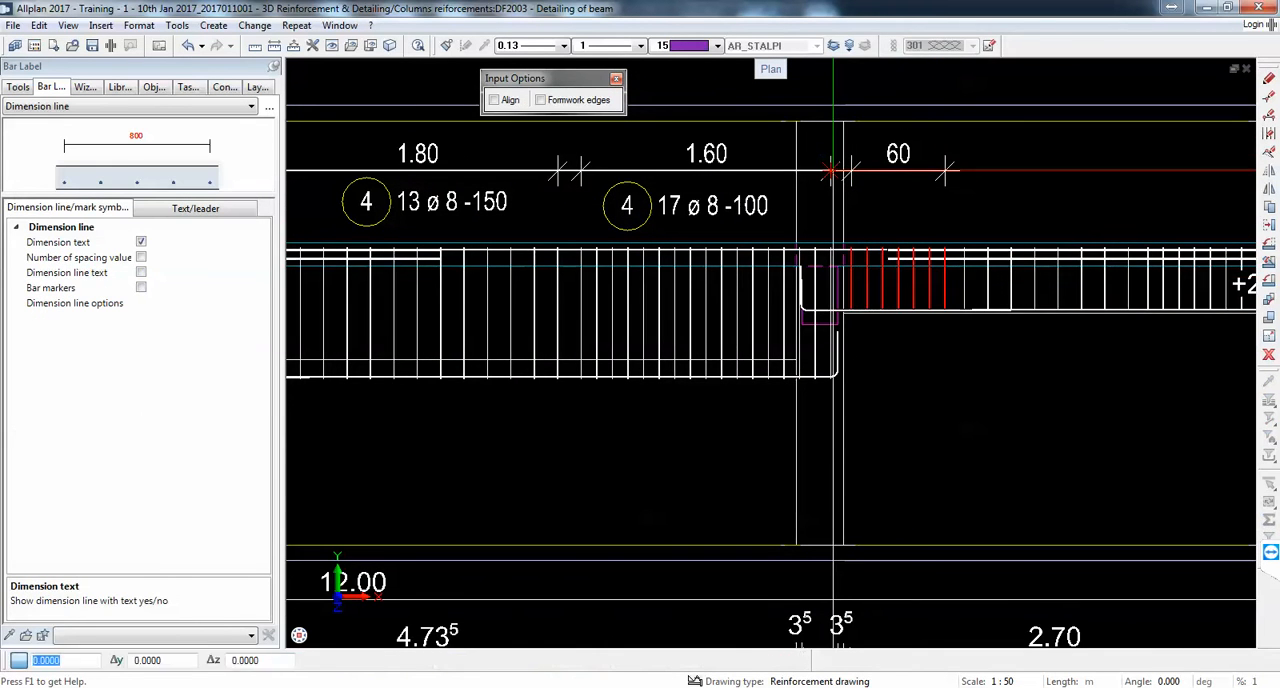
pyautogui.click(1010, 210)
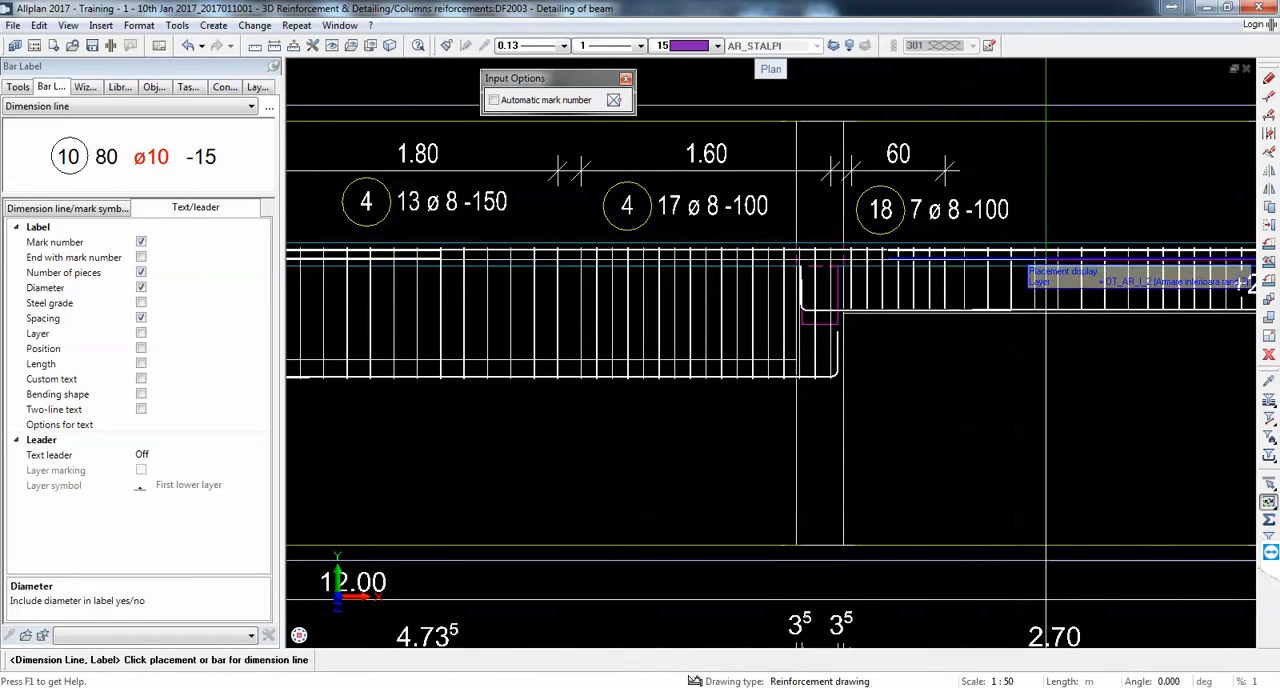
# Step: Dimension the fourth span's wider-spaced middle stirrup group in line with the previous one and place its bar label below
pyautogui.click(1238, 285)
pyautogui.click(945, 170)
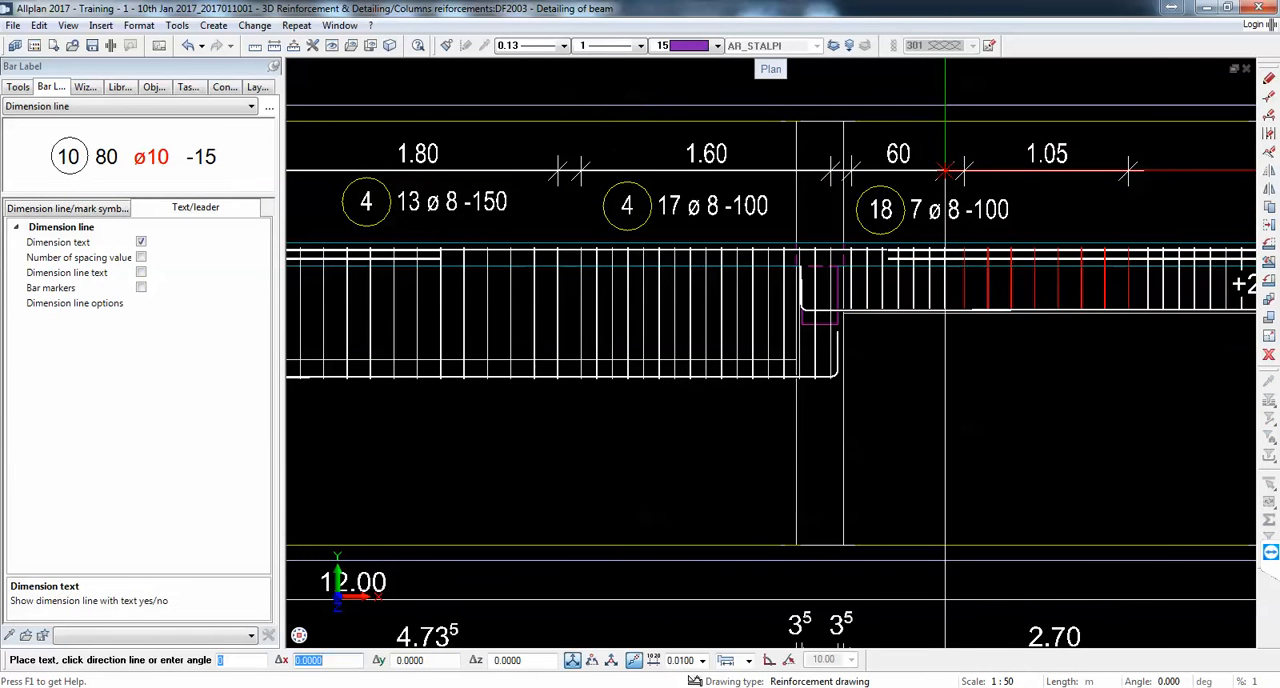
pyautogui.click(1180, 210)
# Step: Dimension the fourth span's last stirrup group, next to the column, in line and place its bar label below
pyautogui.moveTo(880, 251); pyautogui.dragTo(569, 278, button='middle')
pyautogui.click(899, 303)
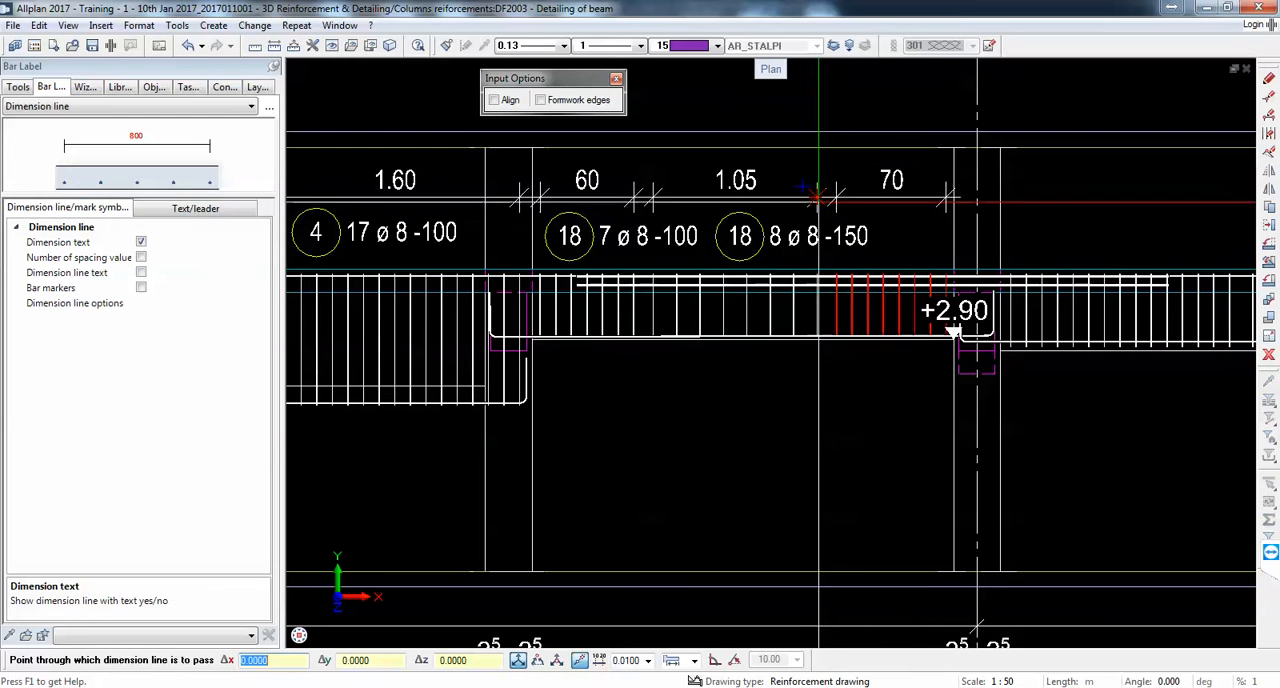
pyautogui.click(960, 197)
pyautogui.click(1040, 233)
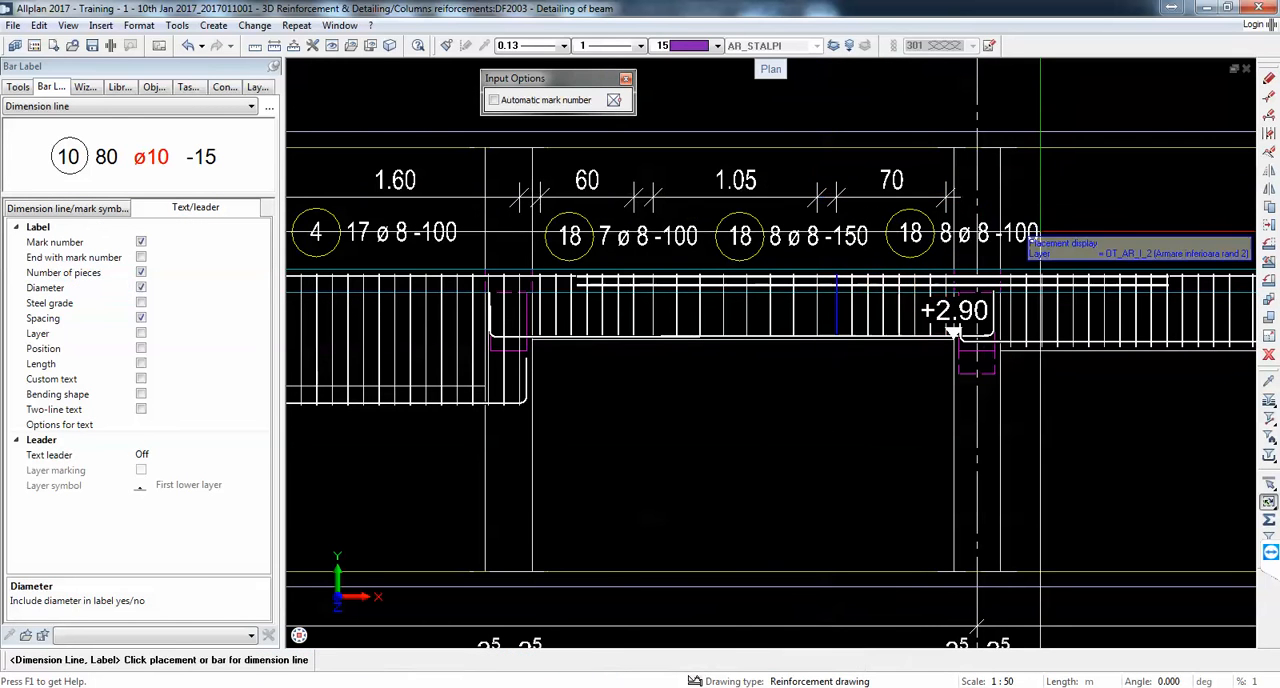
# Step: Dimension the fifth span's first stirrup group in line with the others and place its bar label below
pyautogui.click(1100, 310)
pyautogui.click(946, 197)
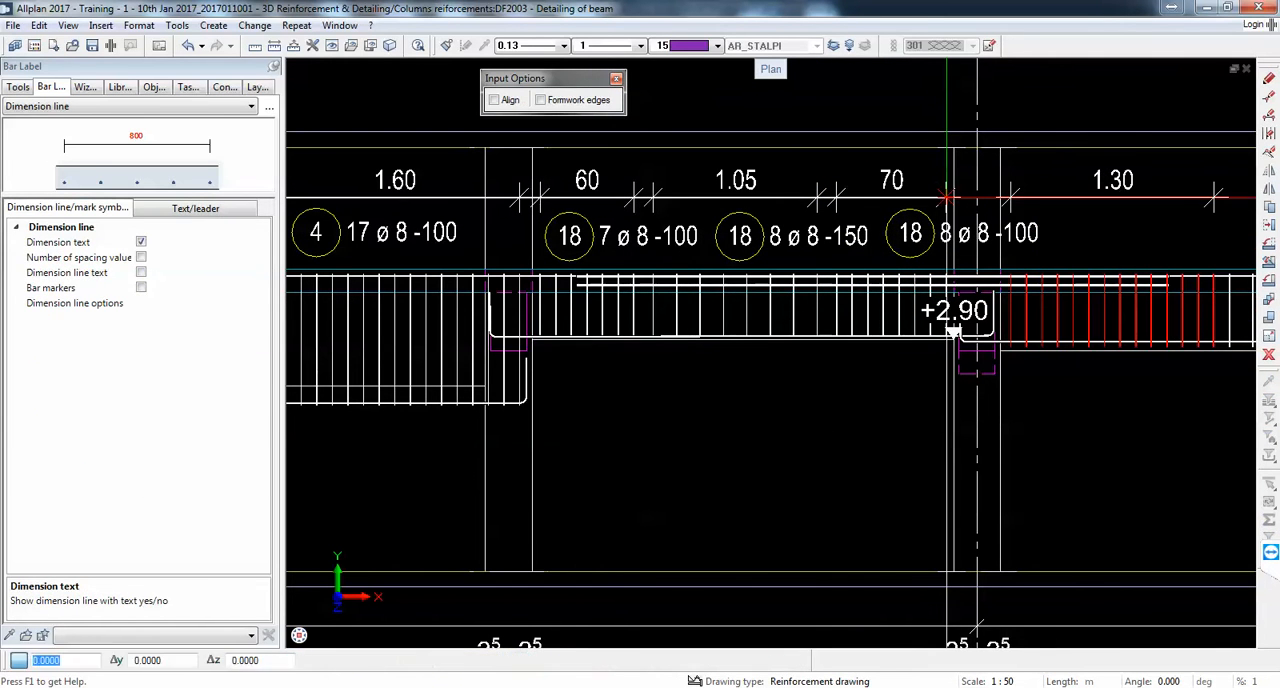
pyautogui.click(1041, 233)
# Step: Dimension the wider-spaced middle stirrup group of the fifth span in the same line and place its bar label below
pyautogui.moveTo(953, 333); pyautogui.dragTo(467, 303, button='middle')
pyautogui.click(790, 285)
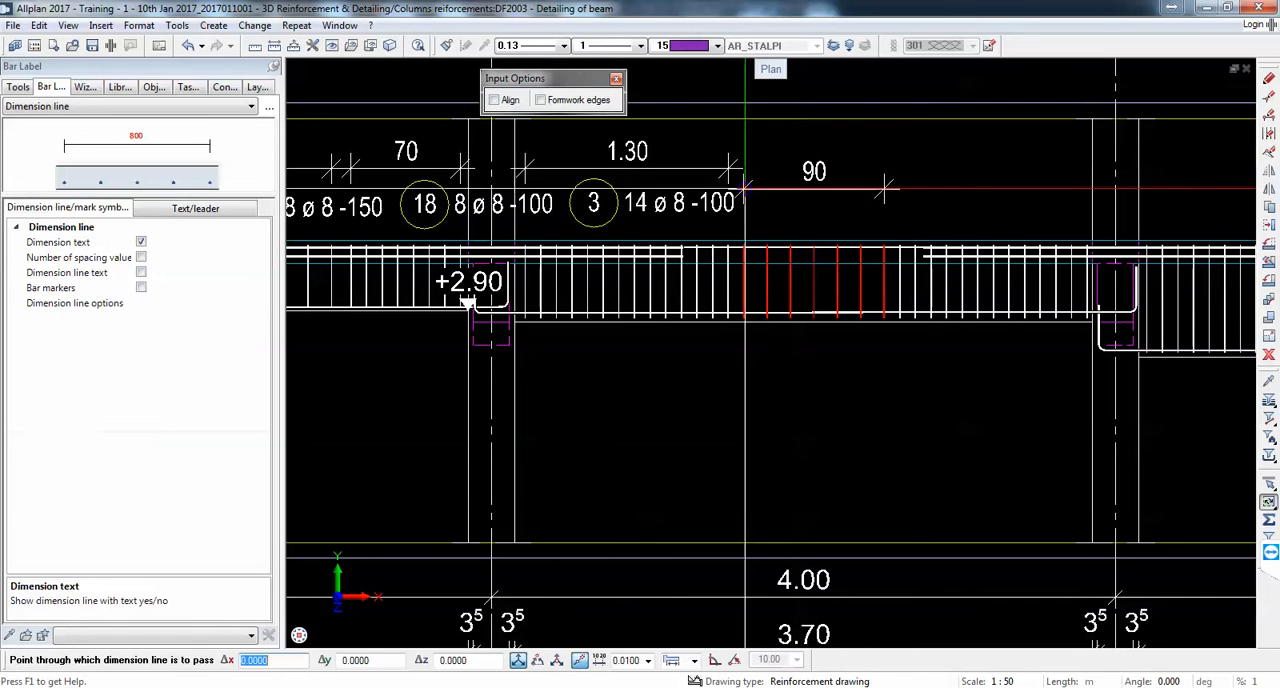
pyautogui.click(729, 167)
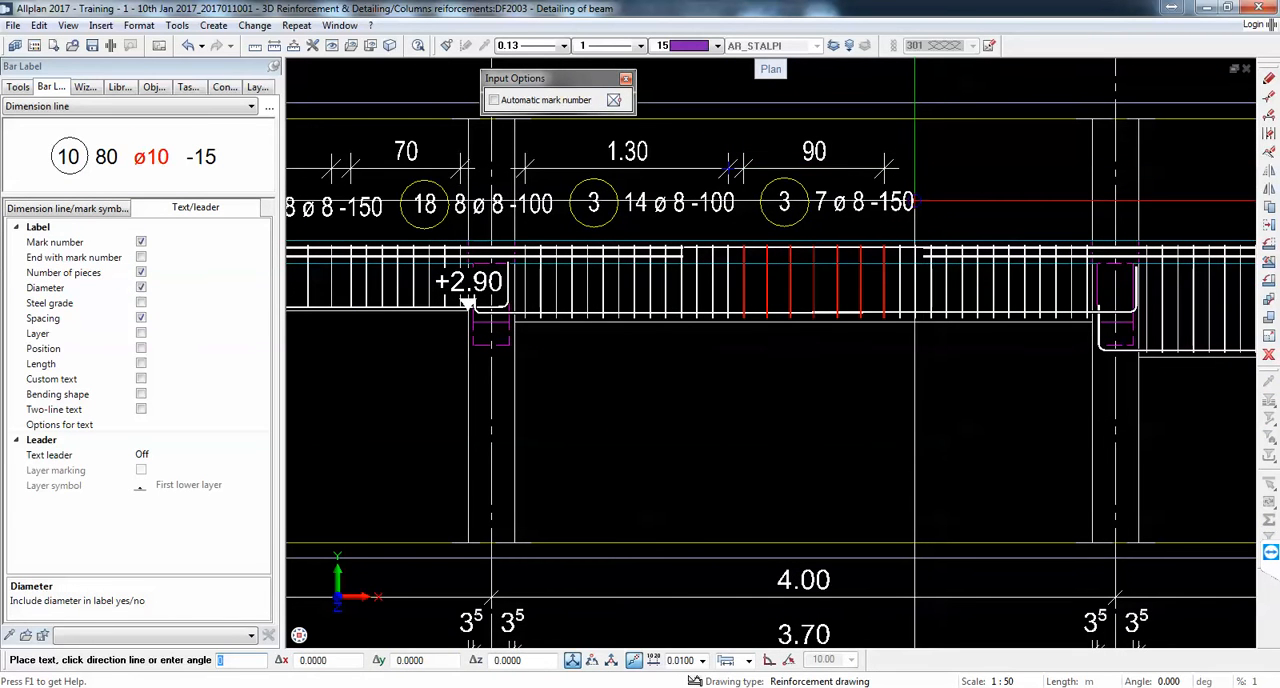
pyautogui.click(910, 200)
# Step: Dimension the fifth span's last stirrup group up to the column in line and place its bar label below
pyautogui.click(943, 275)
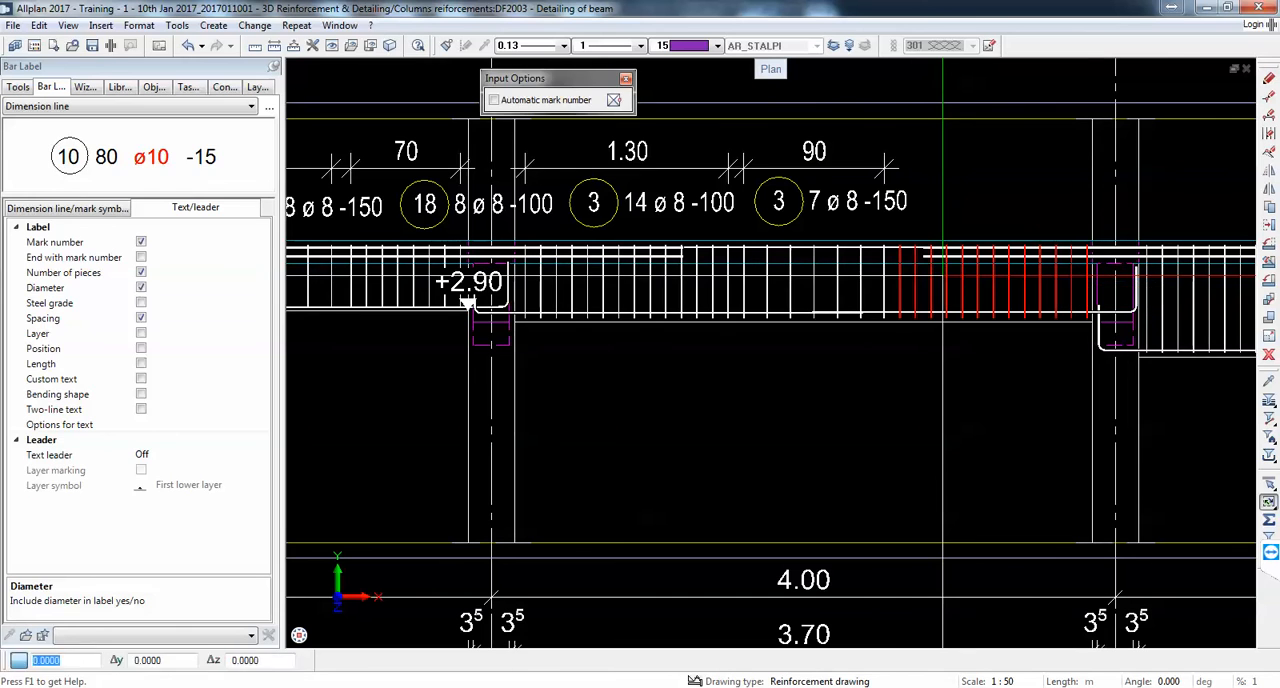
pyautogui.click(884, 168)
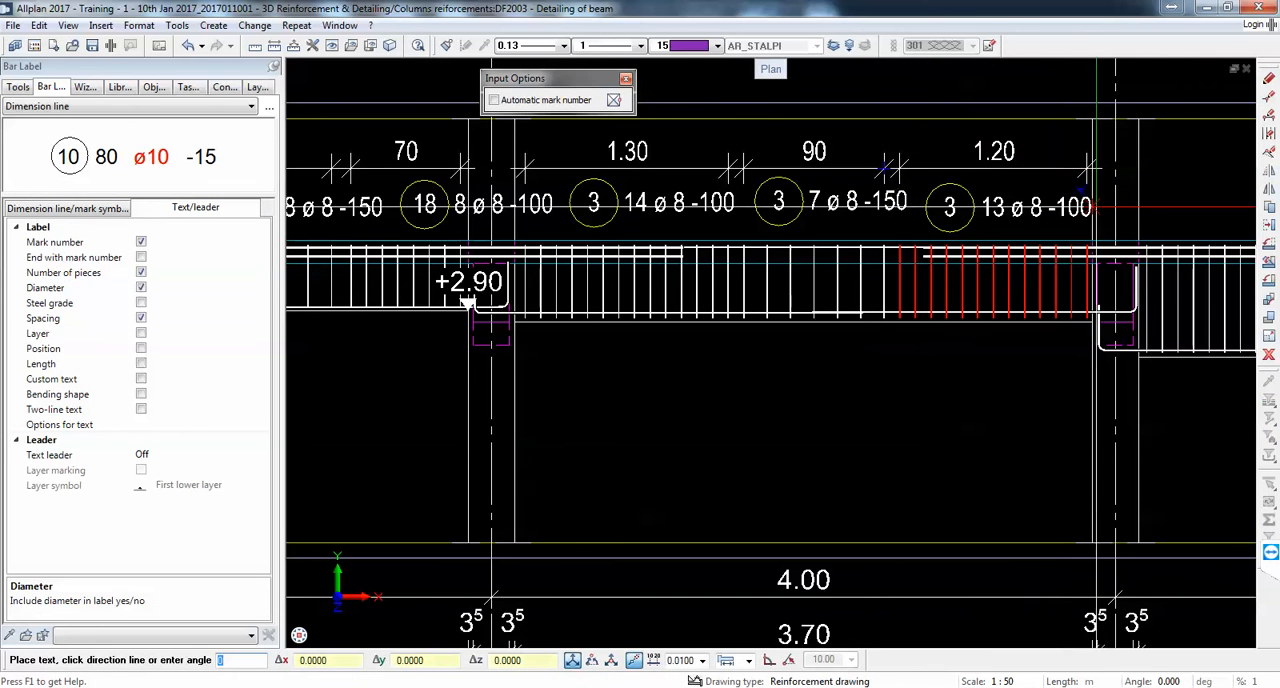
pyautogui.click(1083, 205)
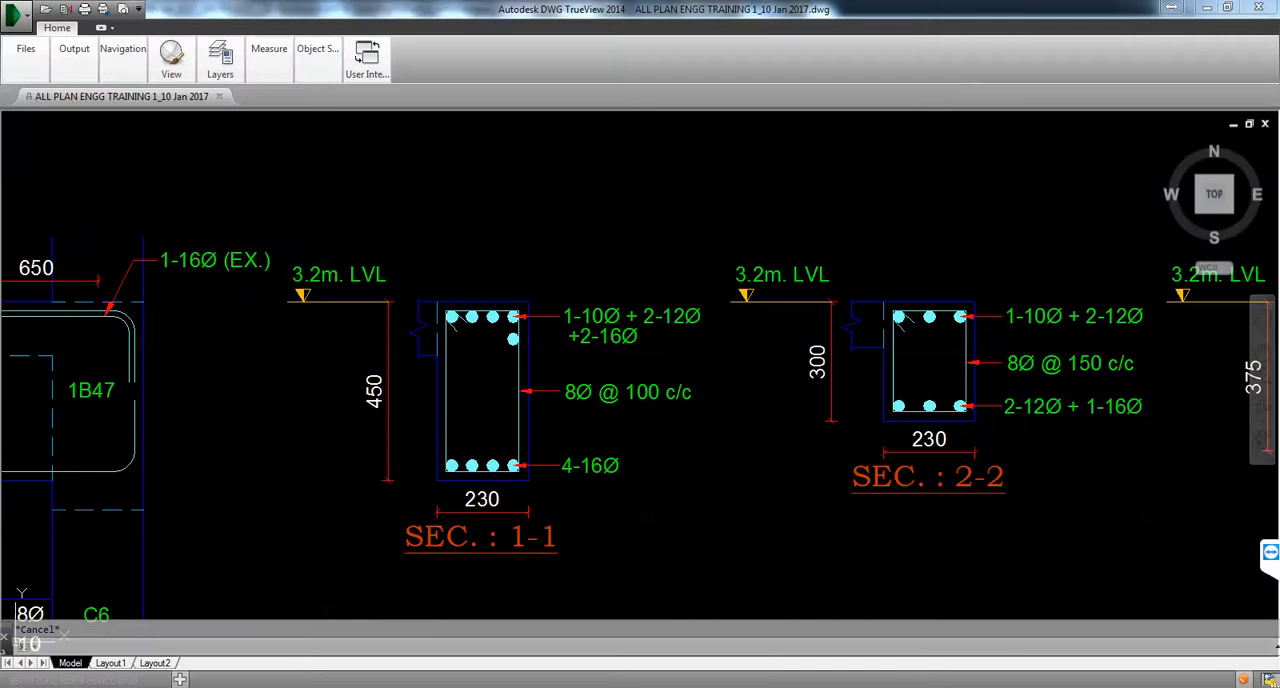
# Step: Switch to DWG TrueView, examine the stirrup table under the reference beam elevations, and return to Allplan
pyautogui.scroll(-3, 587, 347)
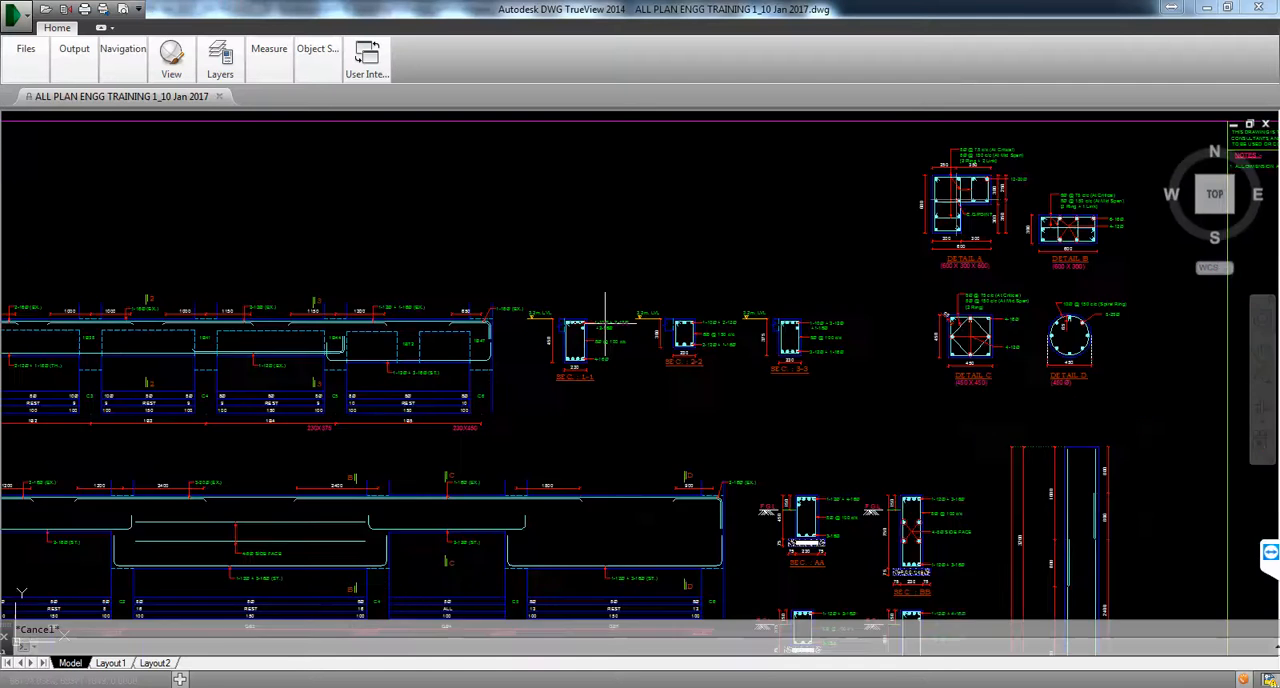
pyautogui.scroll(4, 587, 347)
pyautogui.moveTo(587, 347); pyautogui.dragTo(549, 391, button='middle')
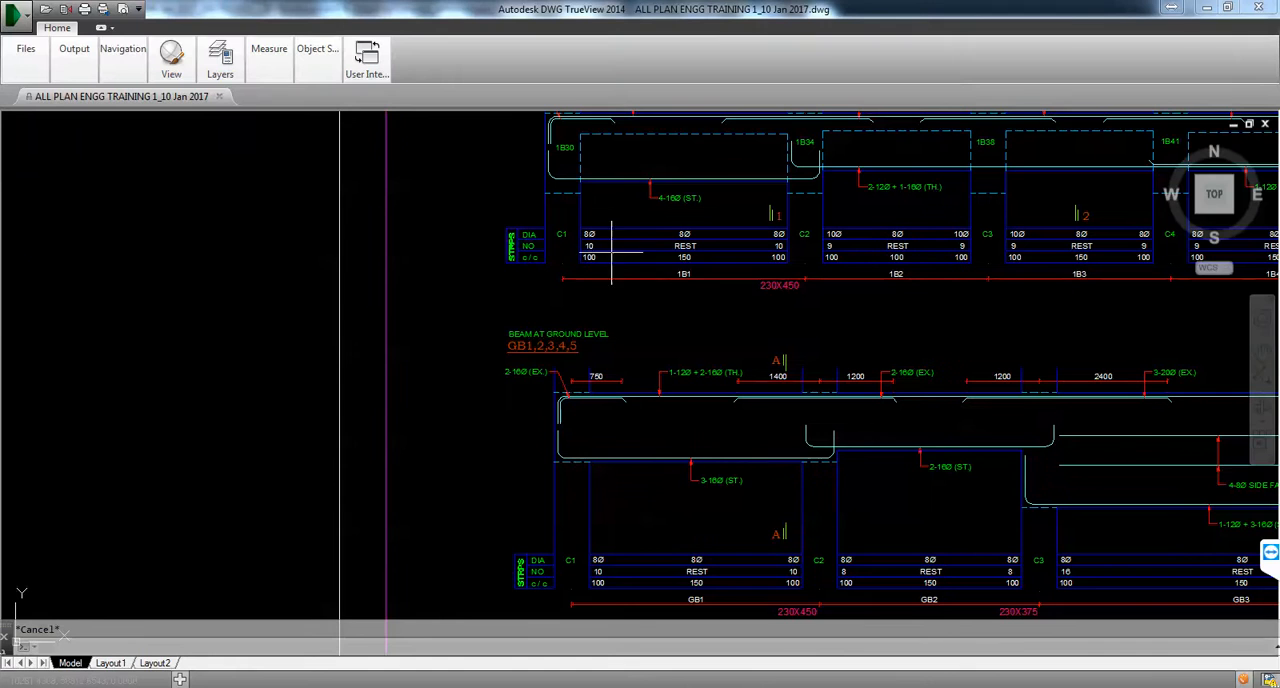
pyautogui.click(1206, 9)
# Step: Dimension the first stirrup group of the last span in line with the others and place its bar label below
pyautogui.scroll(-1, 975, 248)
pyautogui.moveTo(975, 248); pyautogui.dragTo(645, 303, button='middle')
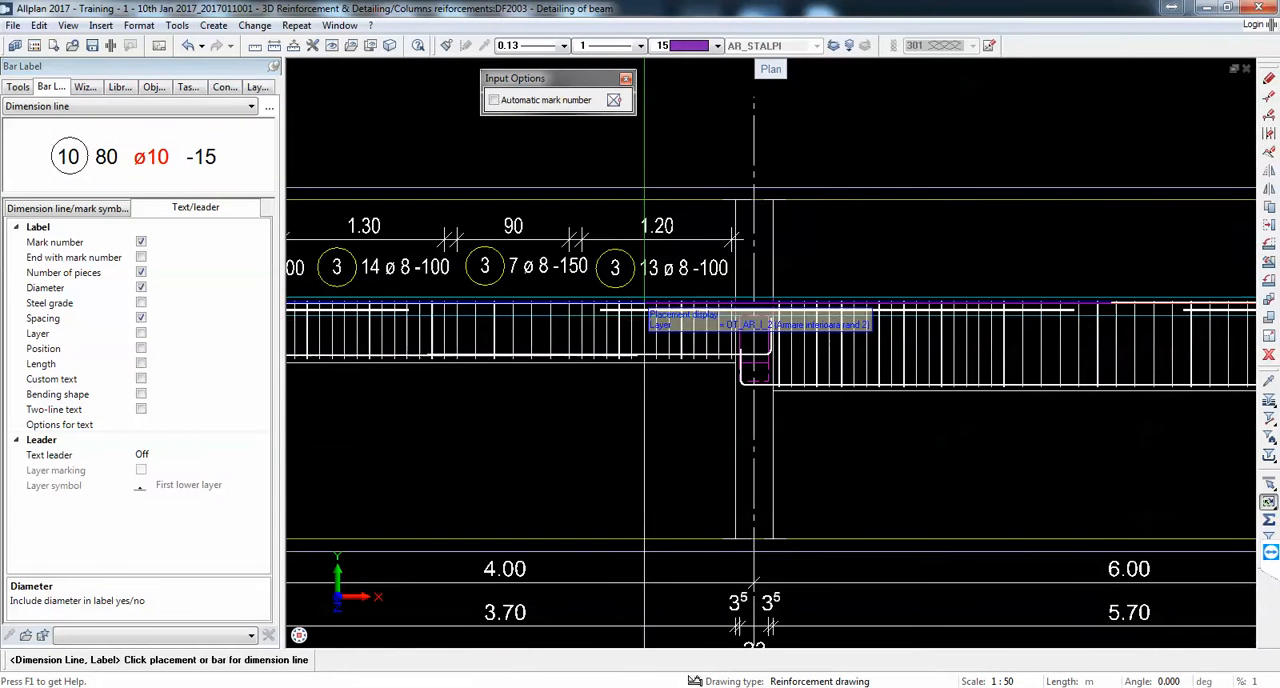
pyautogui.click(794, 324)
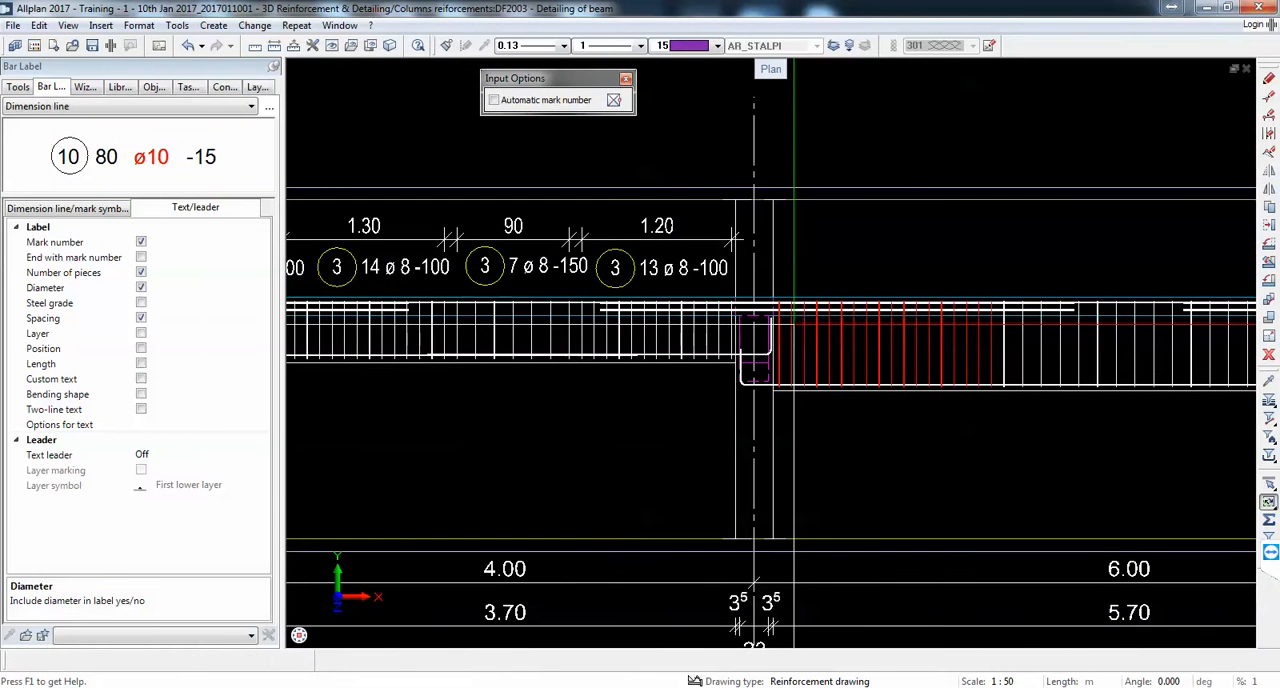
pyautogui.click(733, 240)
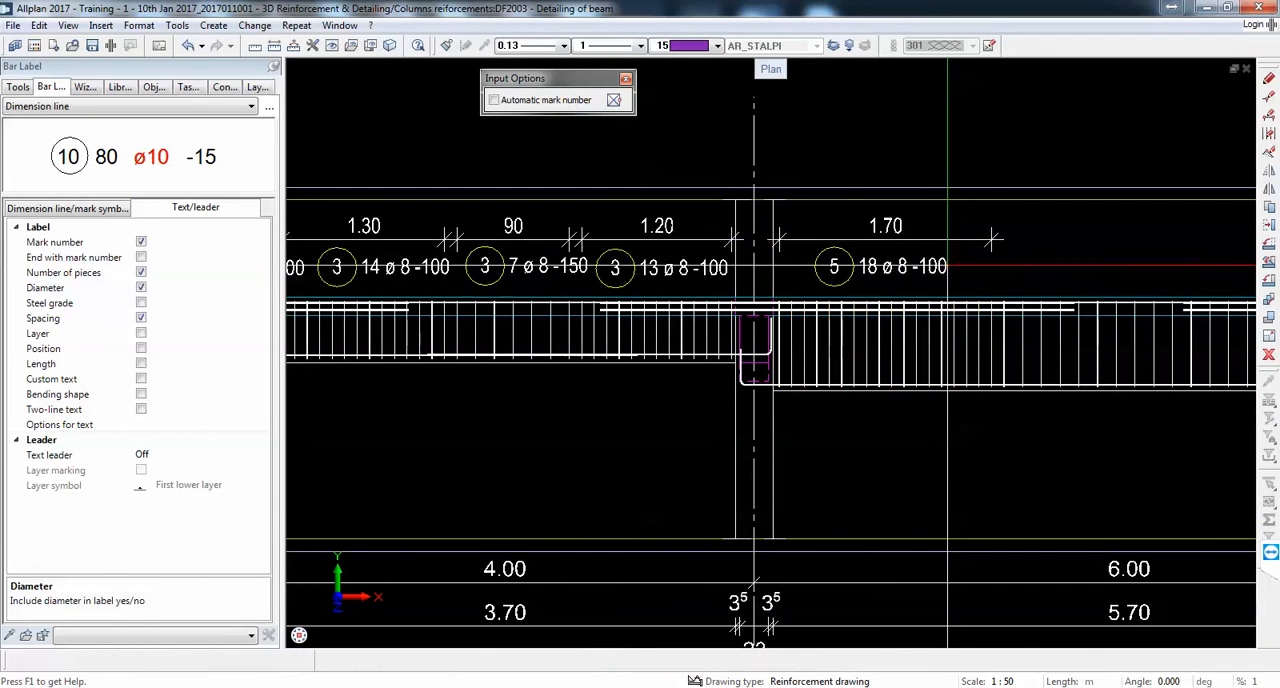
pyautogui.click(948, 266)
# Step: Dimension the last span's wider-spaced middle stirrup group in the same line and place its bar label below
pyautogui.click(1020, 340)
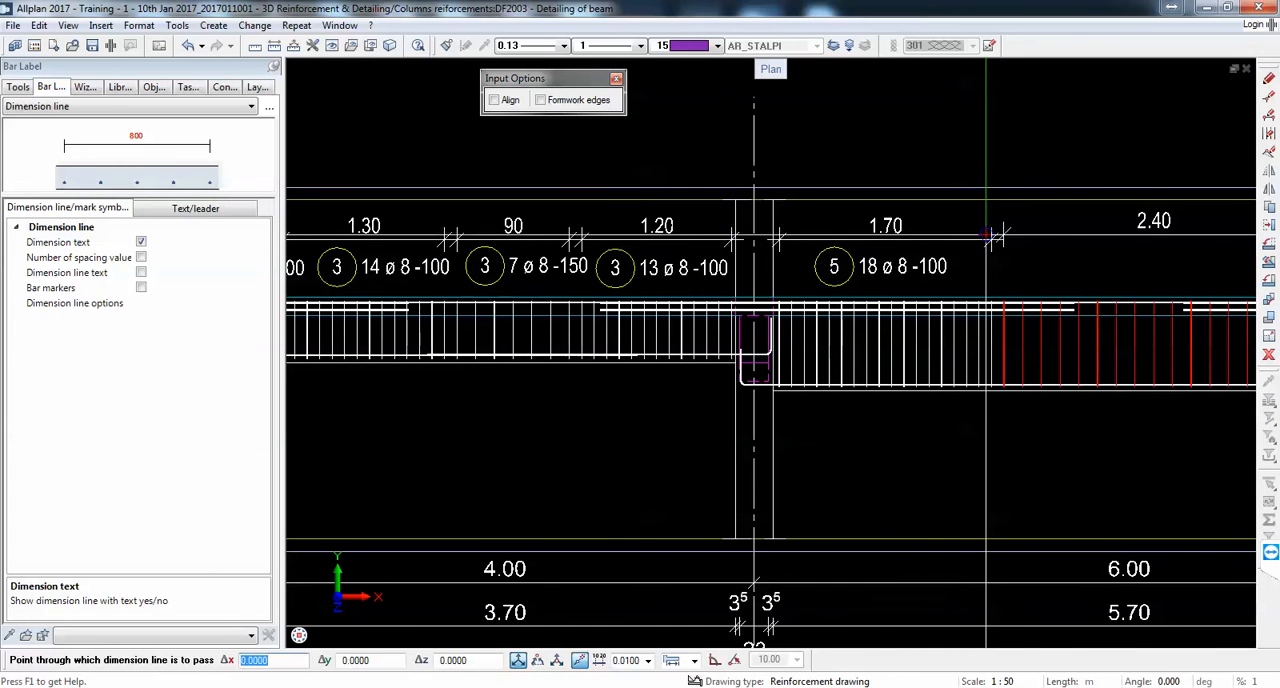
pyautogui.click(1120, 242)
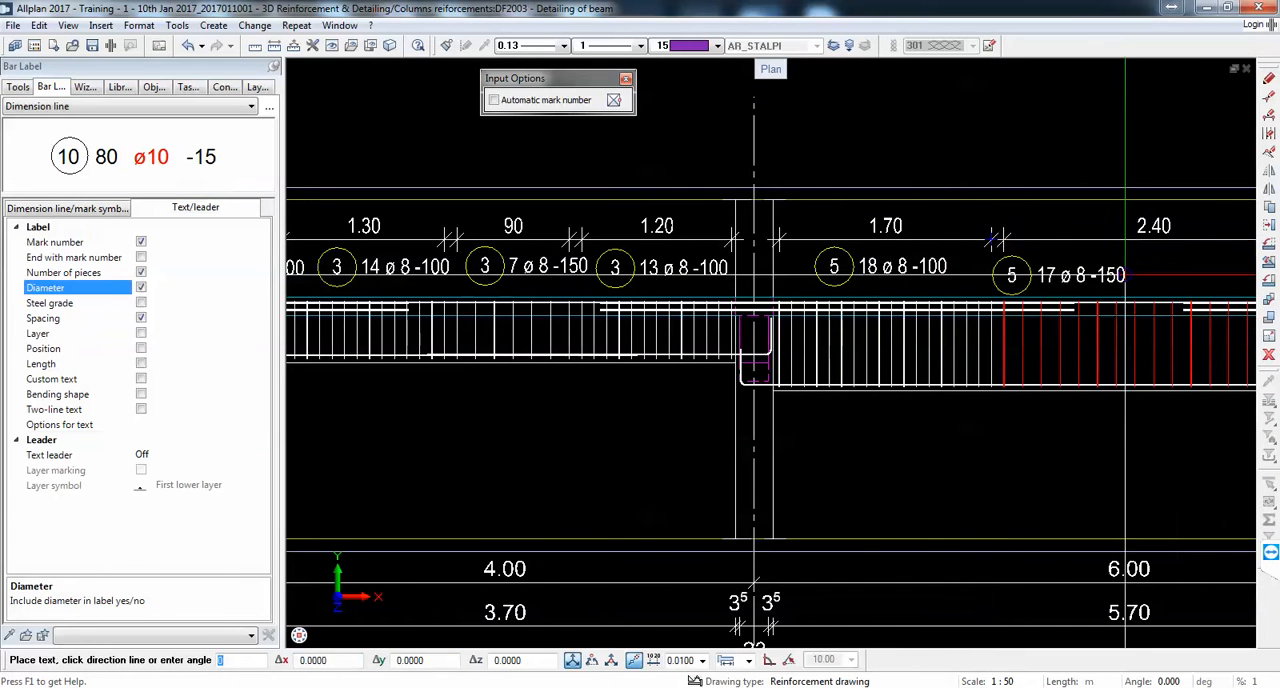
pyautogui.click(1203, 265)
# Step: Dimension the last span's final stirrup group, next to the end column, in line and place its bar label below
pyautogui.moveTo(1092, 283); pyautogui.dragTo(652, 303, button='middle')
pyautogui.click(921, 343)
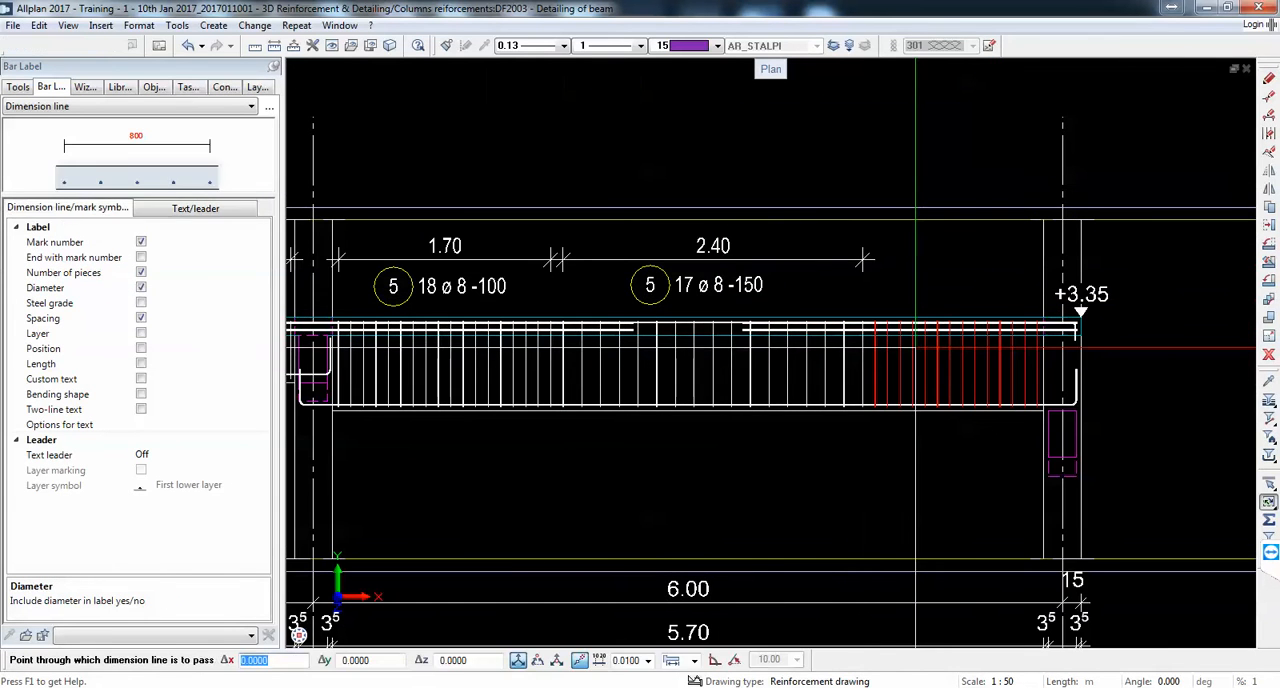
pyautogui.click(863, 259)
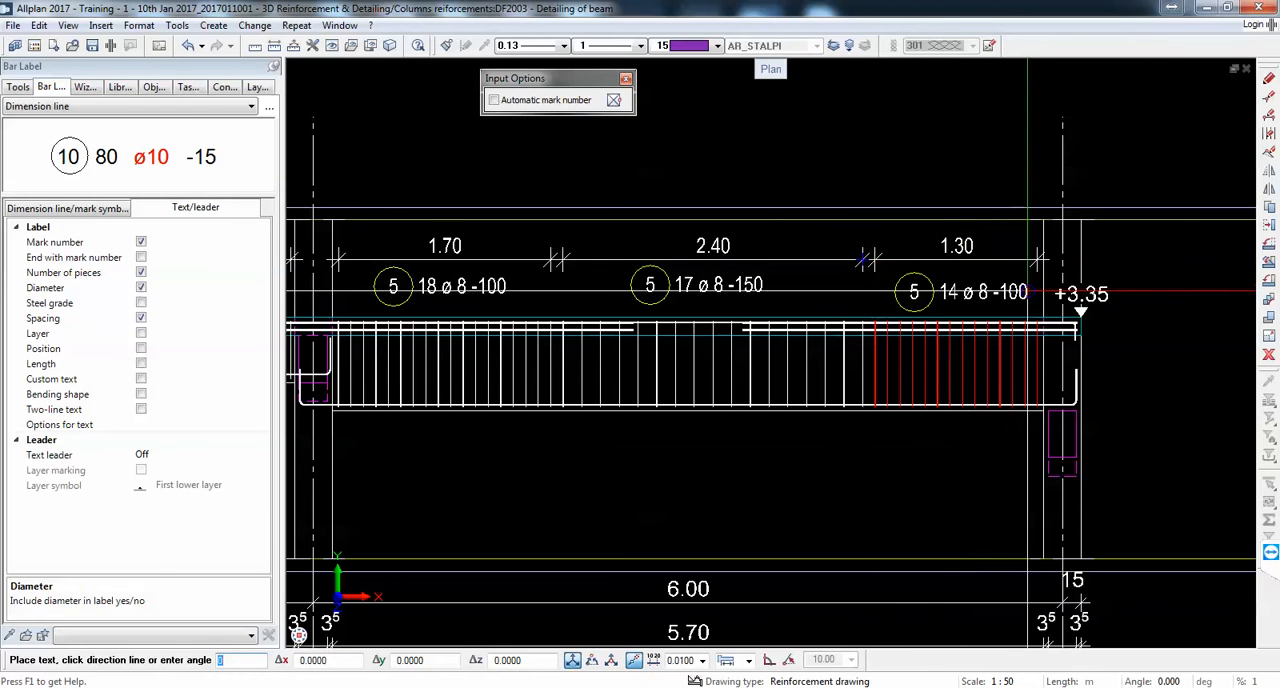
pyautogui.click(1137, 300)
pyautogui.scroll(-5, 569, 323)
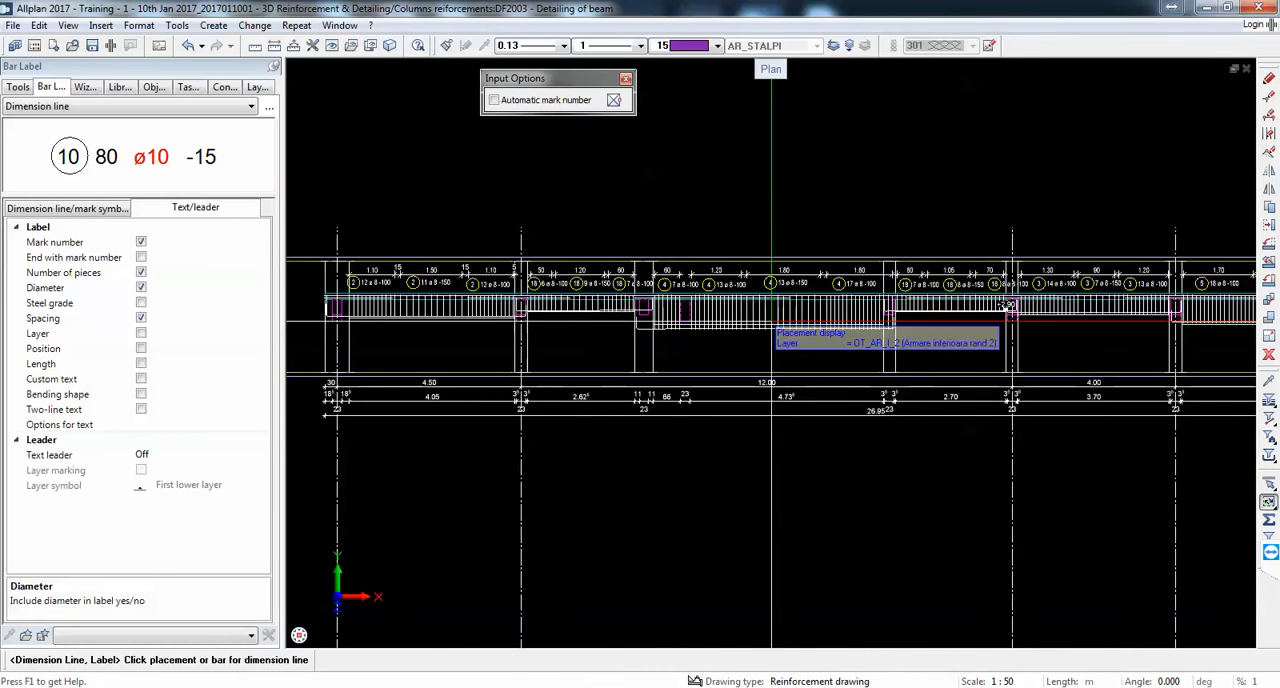
pyautogui.scroll(4, 569, 323)
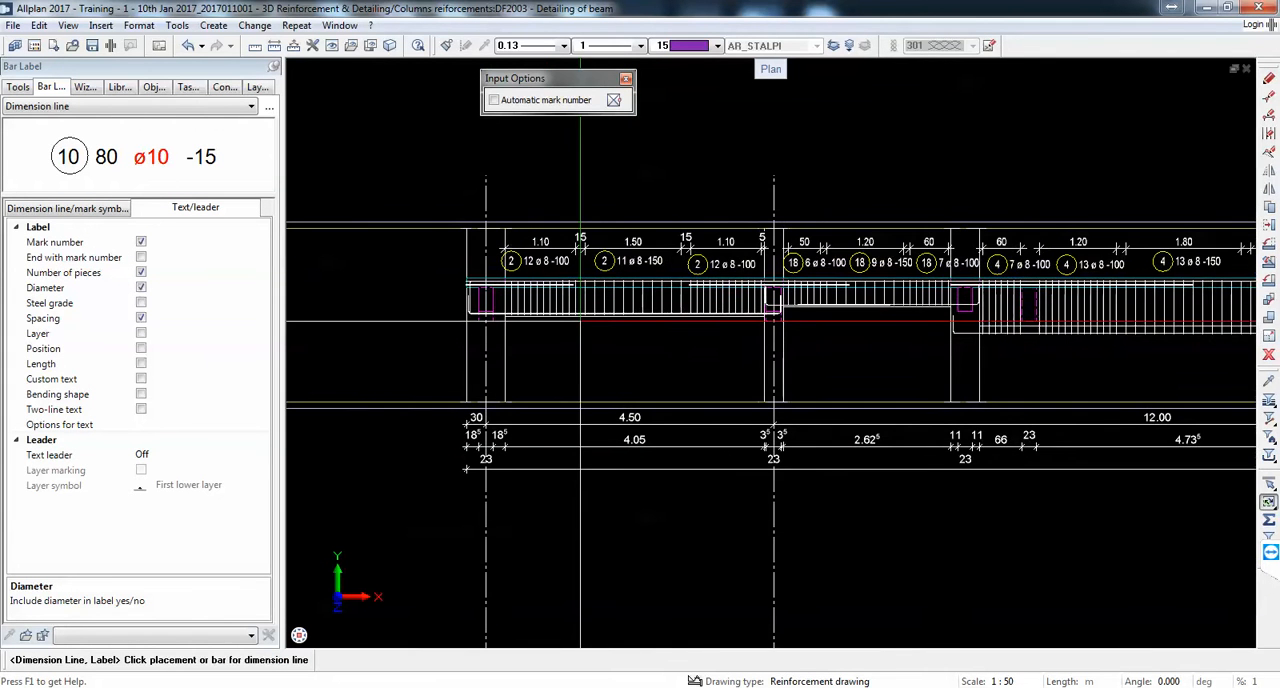
pyautogui.scroll(3, 545, 312)
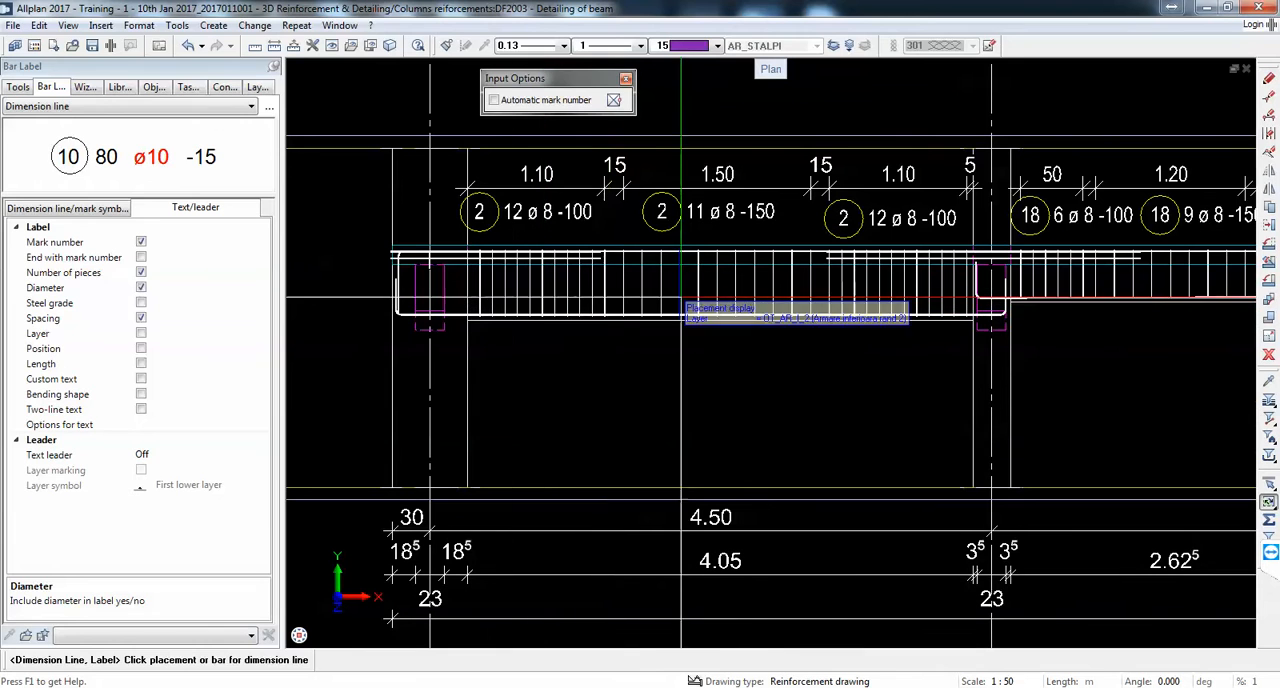
pyautogui.press('Escape')
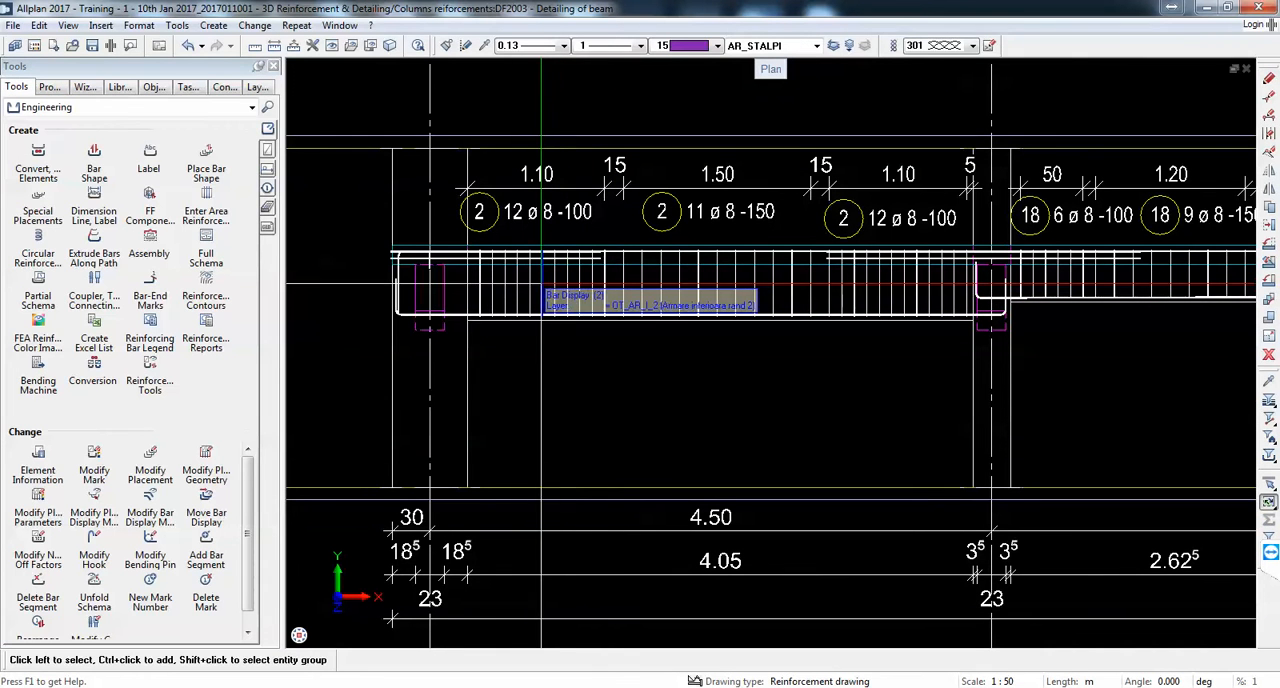
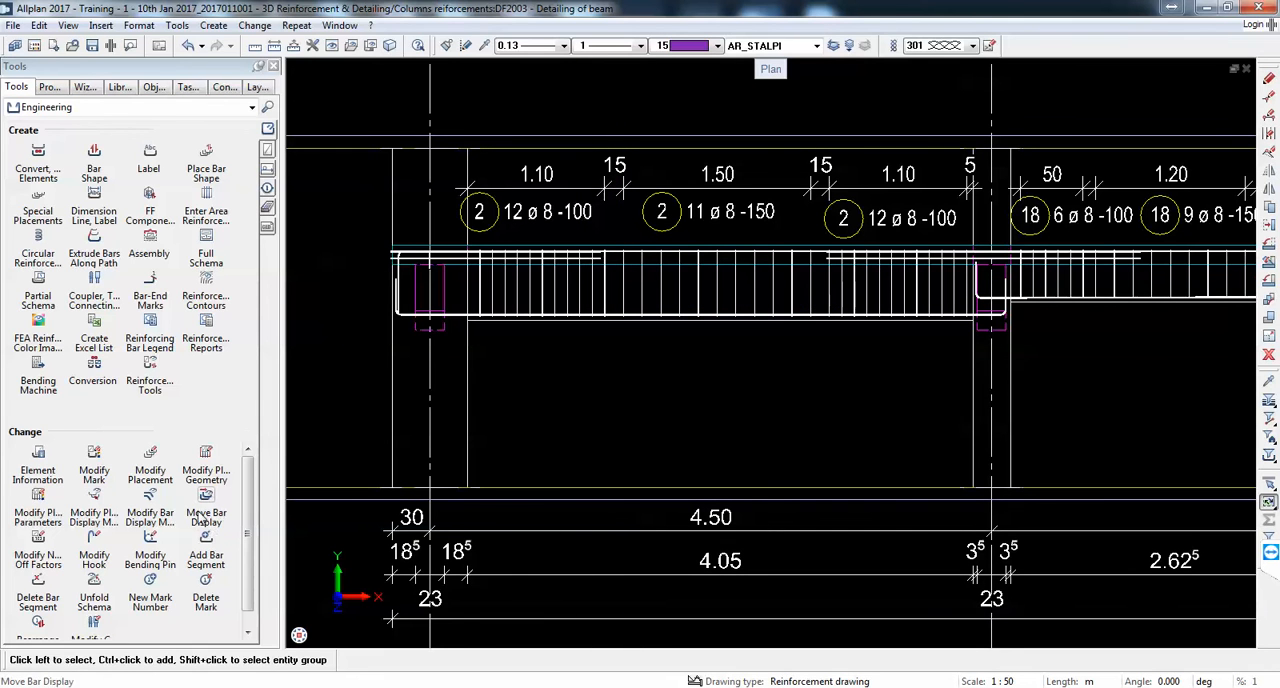
# Step: Modify the placement display mode of the first span's 12 ø 8 -100 group beside the end column so only three selected stirrups show
pyautogui.click(95, 516)
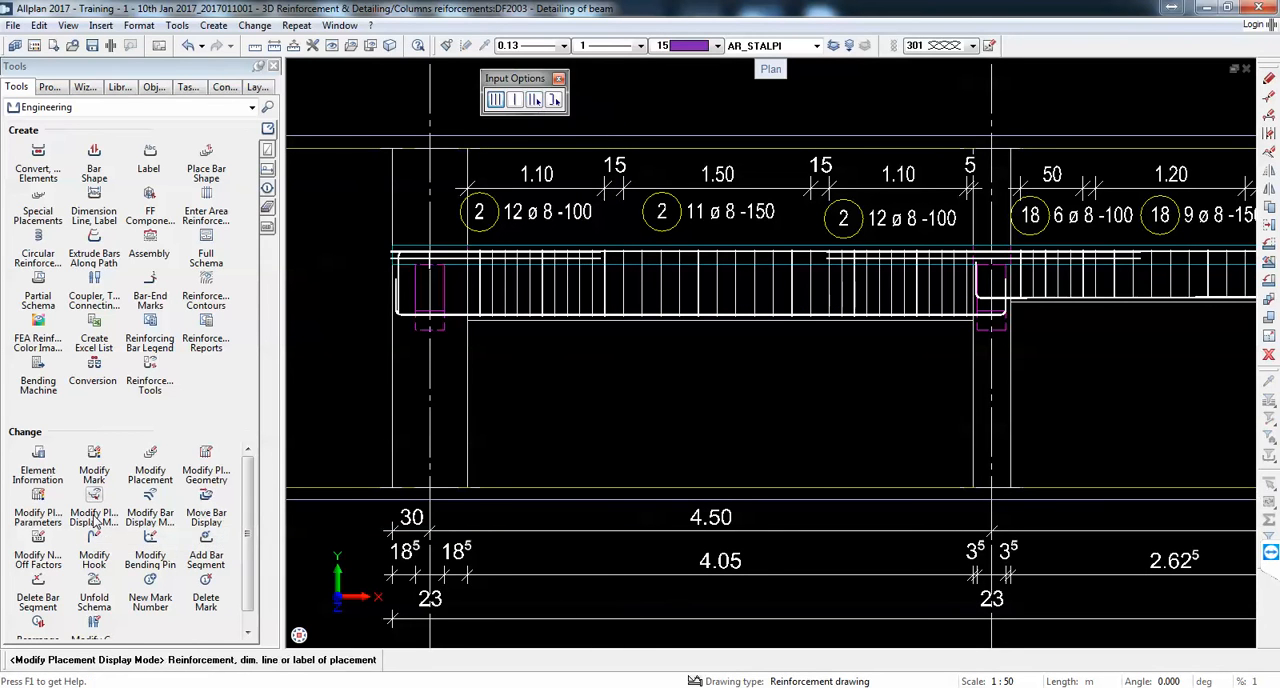
pyautogui.click(533, 101)
pyautogui.scroll(3, 549, 292)
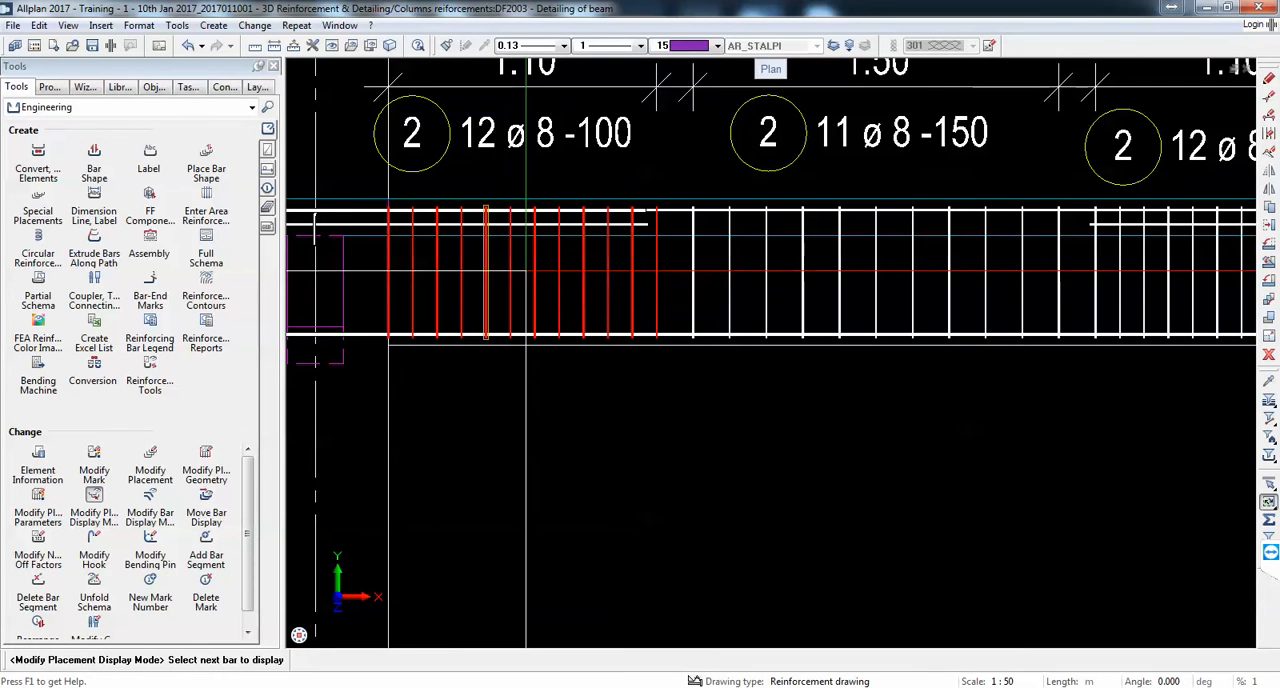
pyautogui.press('Escape')
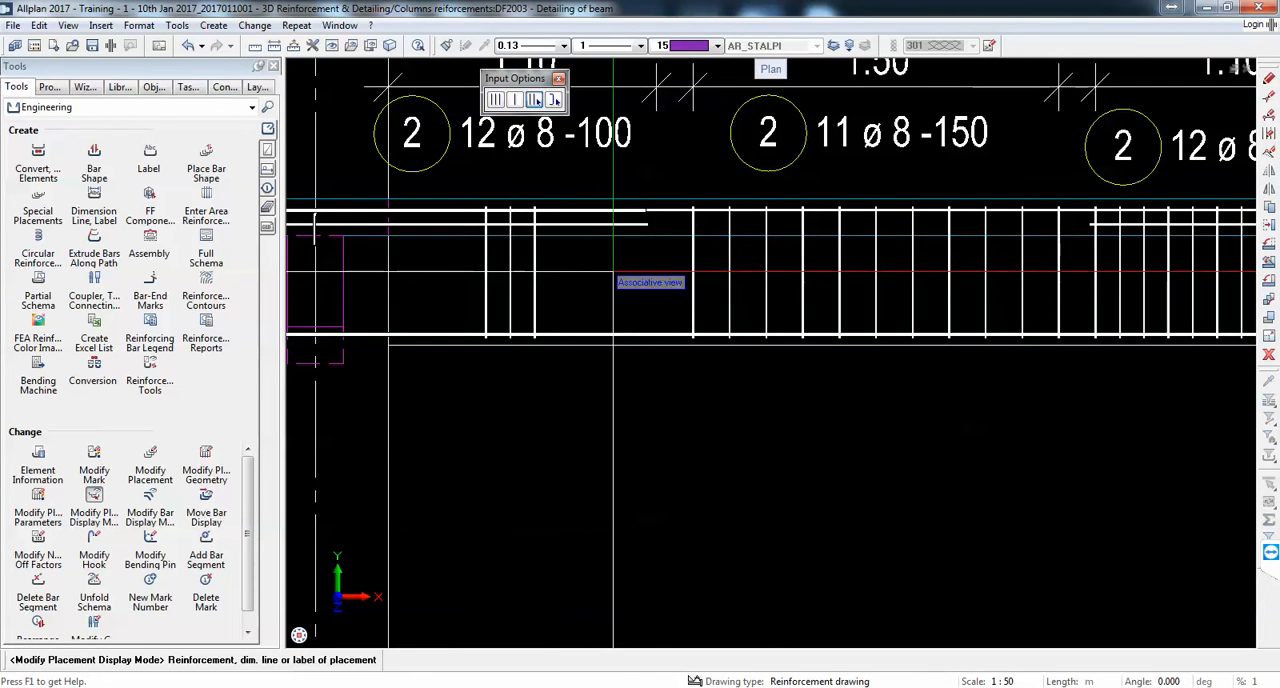
# Step: Show only three central stirrups in the first span's 11 ø 8 -150 middle group
pyautogui.click(838, 270)
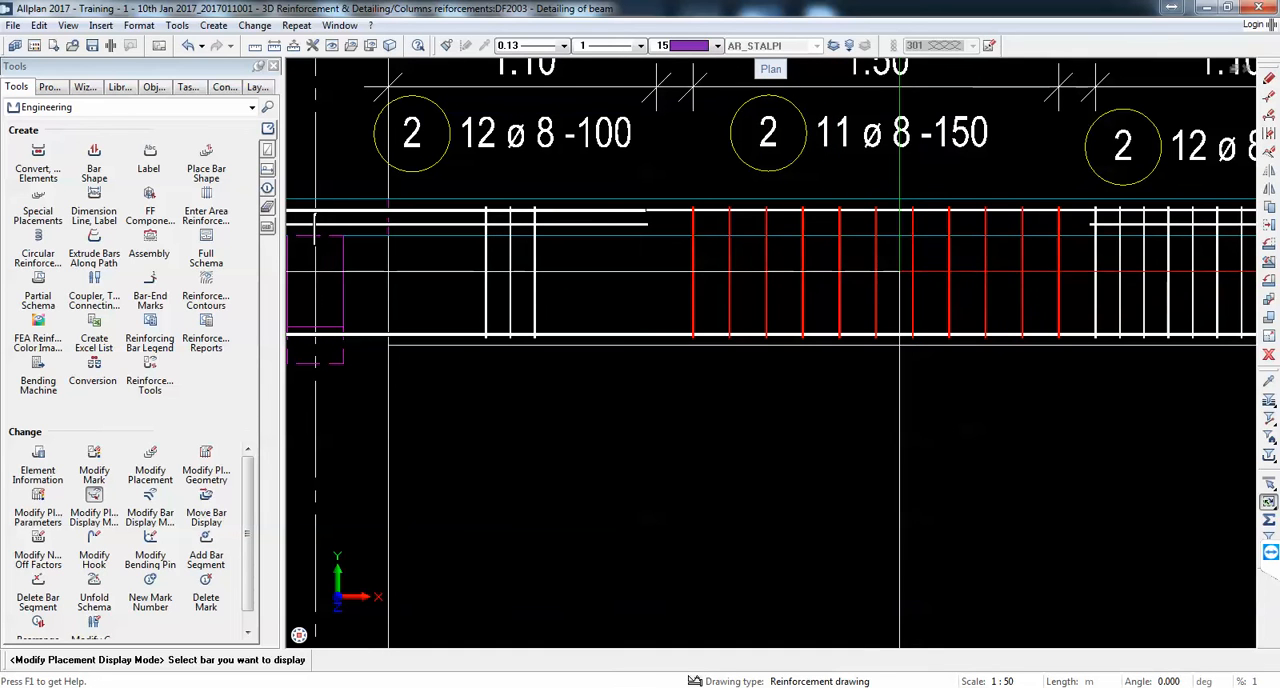
pyautogui.click(913, 270)
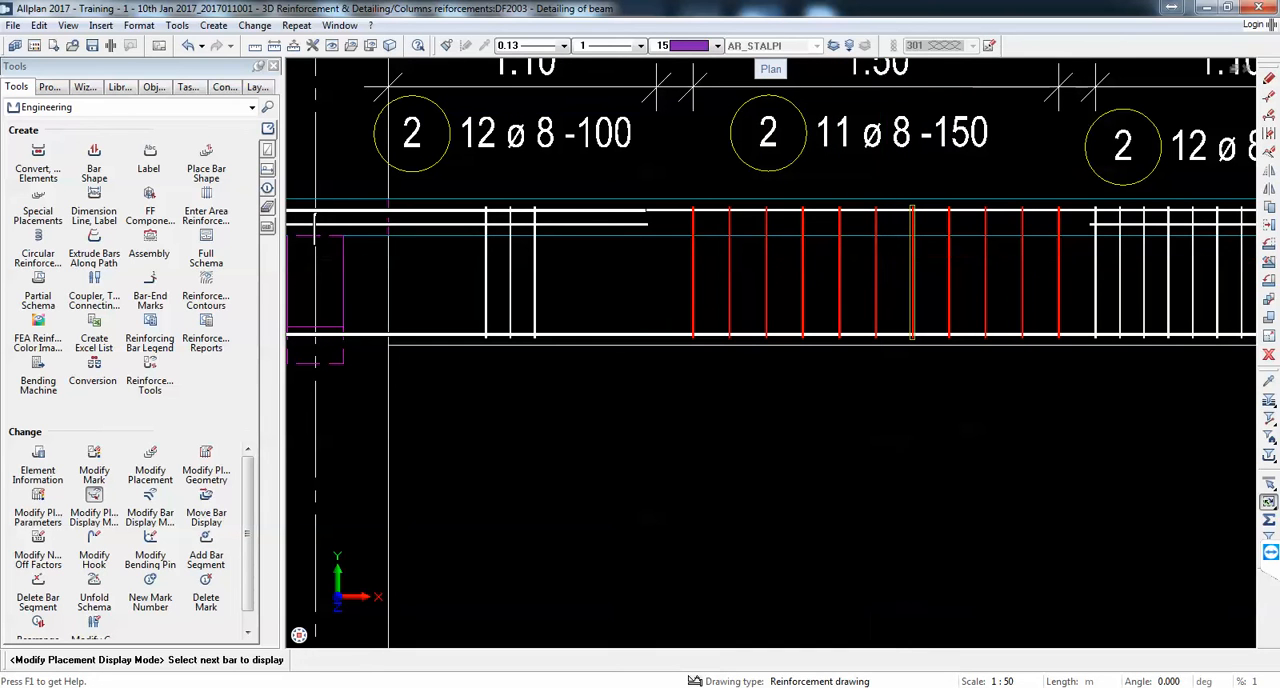
pyautogui.click(838, 260)
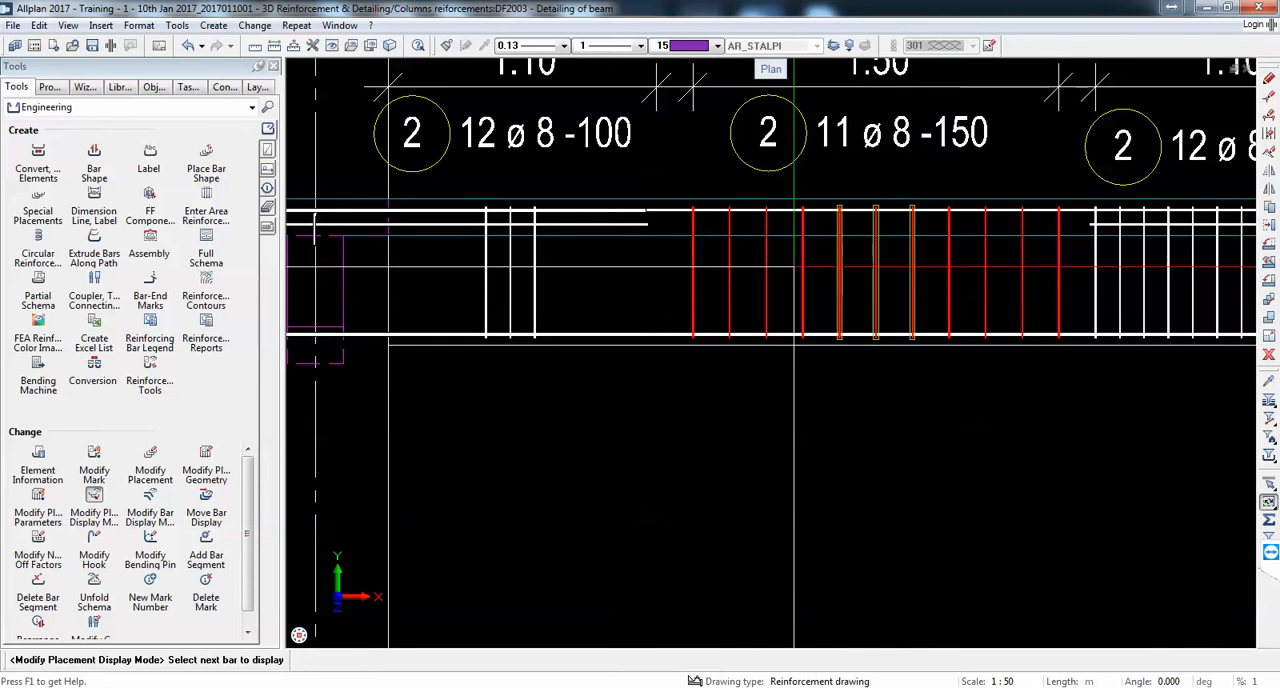
pyautogui.press('Escape')
# Step: Show only three central stirrups in the first span's final 12 ø 8 -100 group
pyautogui.scroll(-3, 737, 271)
pyautogui.click(979, 285)
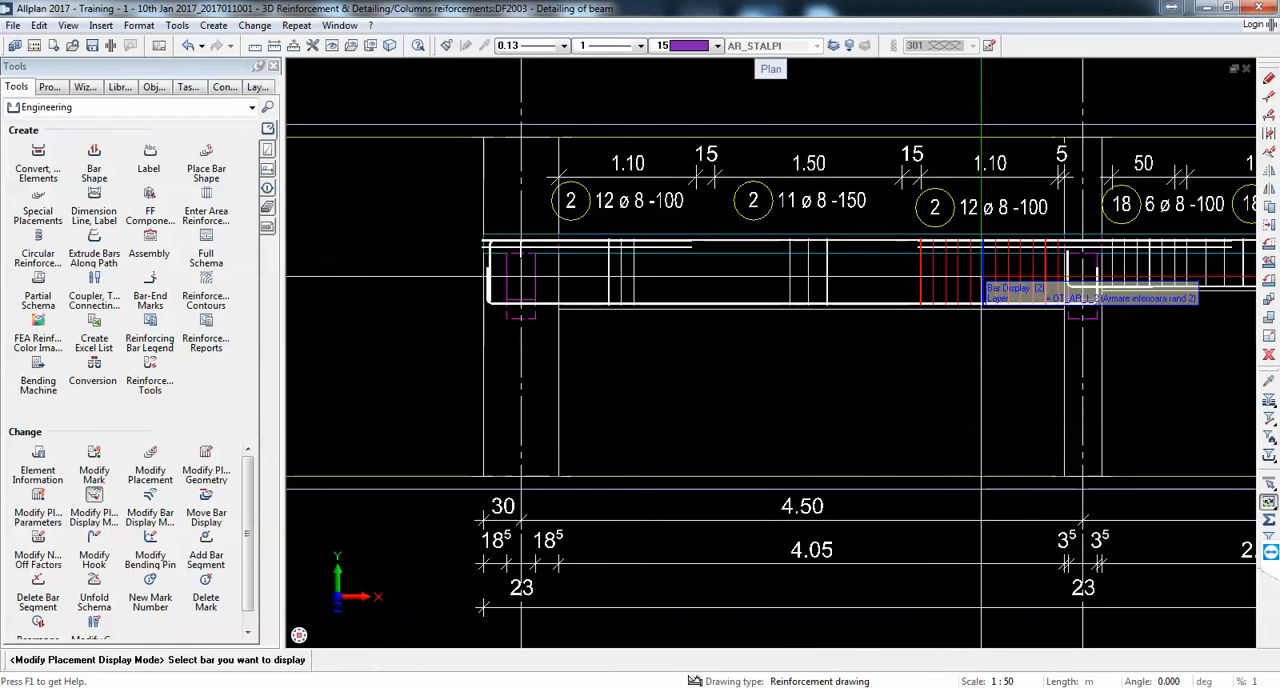
pyautogui.click(985, 272)
pyautogui.press('Escape')
# Step: Show only three stirrups each in the second span's 6 ø 8 -100 and 9 ø 8 -150 groups
pyautogui.moveTo(948, 293); pyautogui.dragTo(391, 299, button='middle')
pyautogui.scroll(2, 610, 297)
pyautogui.click(597, 279)
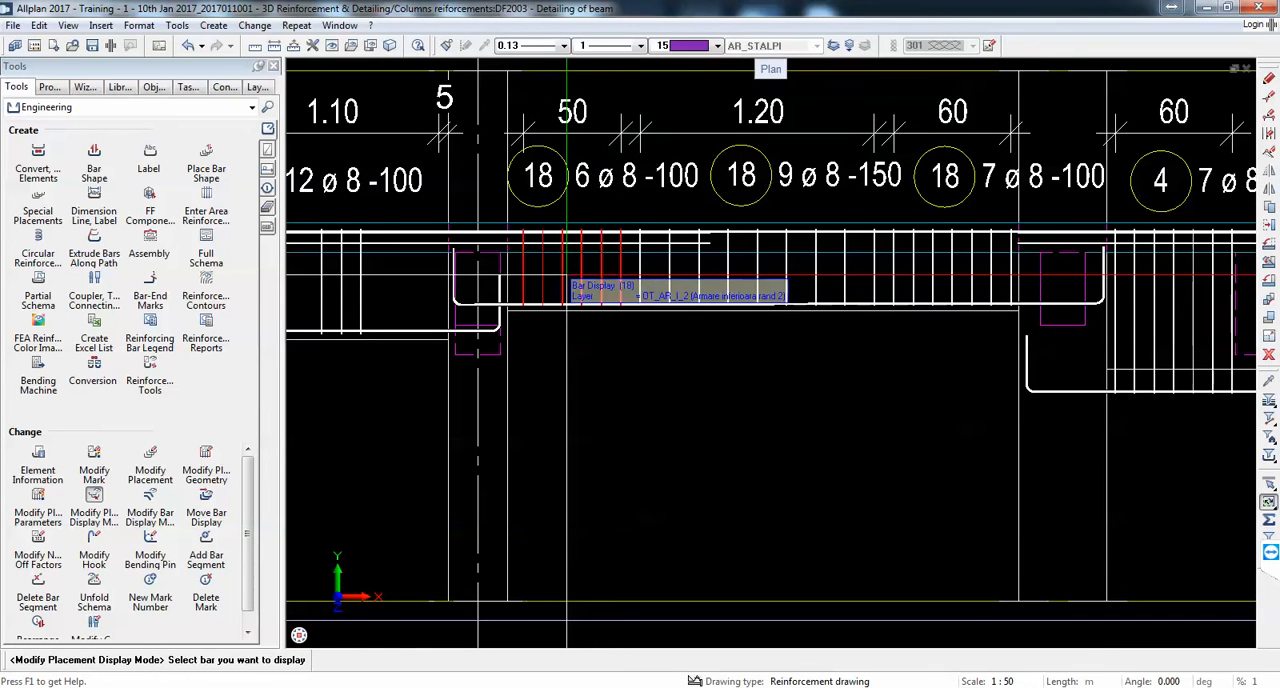
pyautogui.press('Escape')
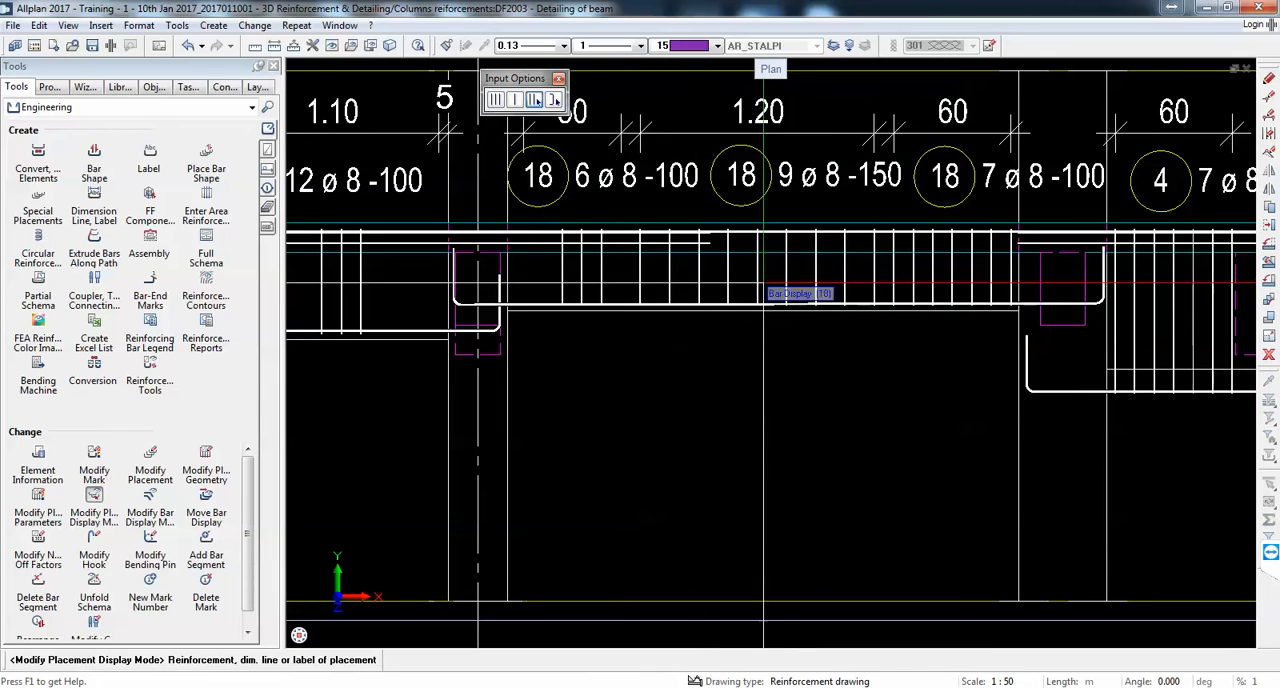
pyautogui.click(760, 290)
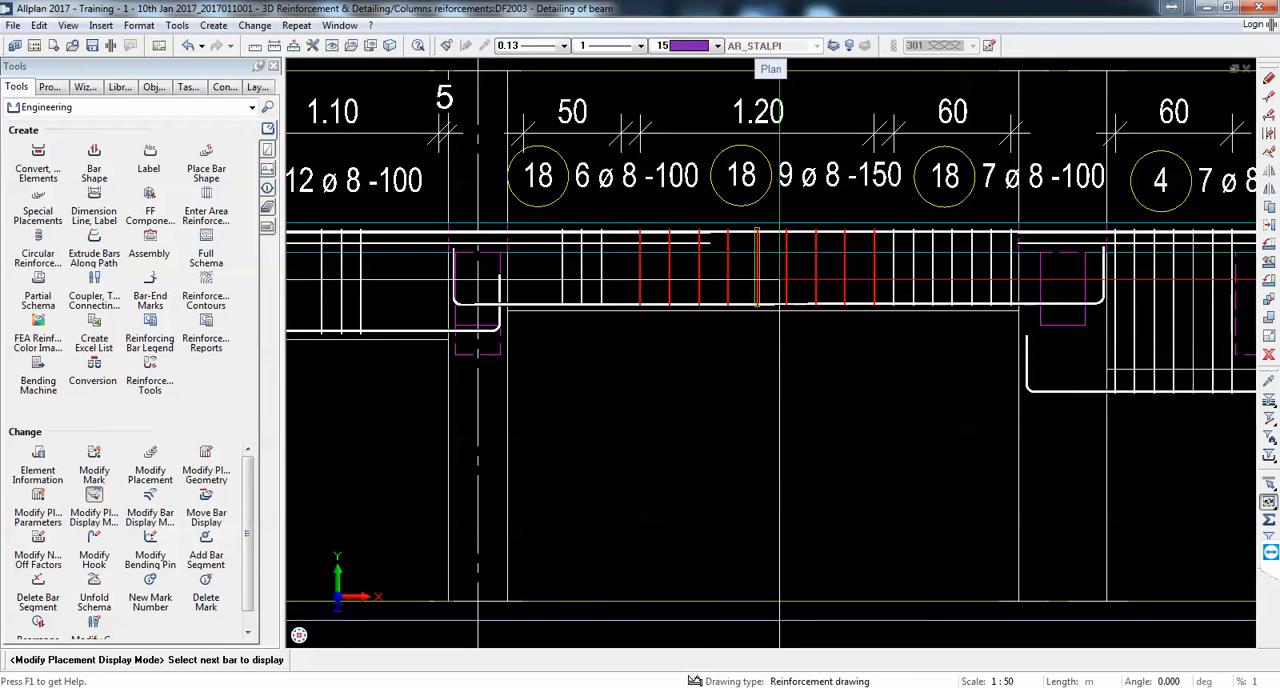
pyautogui.press('Escape')
# Step: Show only a few selected stirrups in the third span's 7 ø 8 -100 and 13 ø 8 -100 groups on either side of the dashed opening
pyautogui.moveTo(1174, 278); pyautogui.dragTo(831, 298, button='middle')
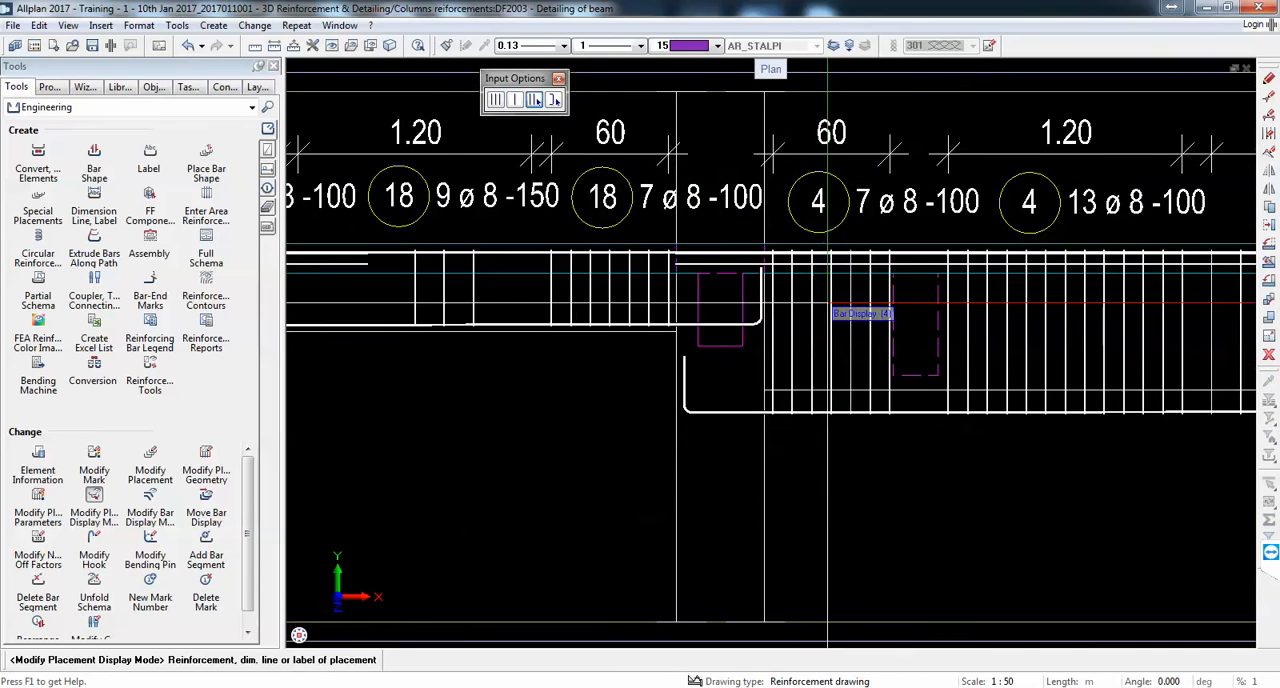
pyautogui.click(831, 298)
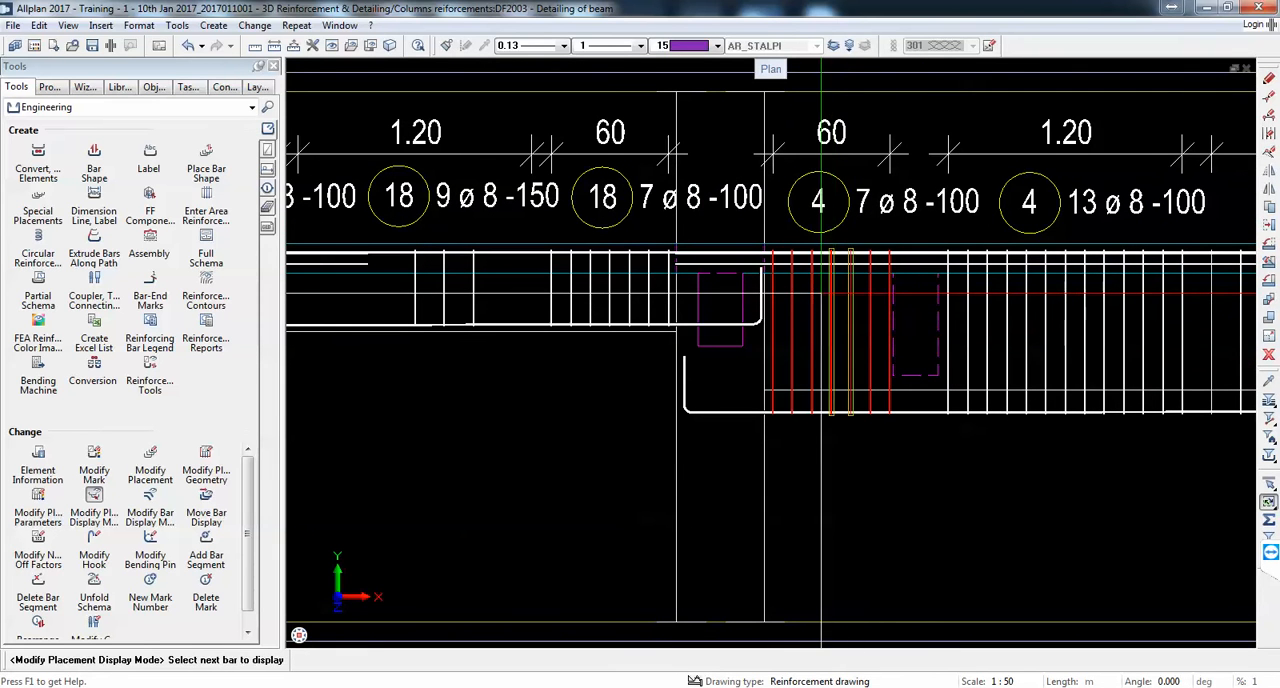
pyautogui.press('Escape')
pyautogui.moveTo(932, 328); pyautogui.dragTo(587, 295, button='middle')
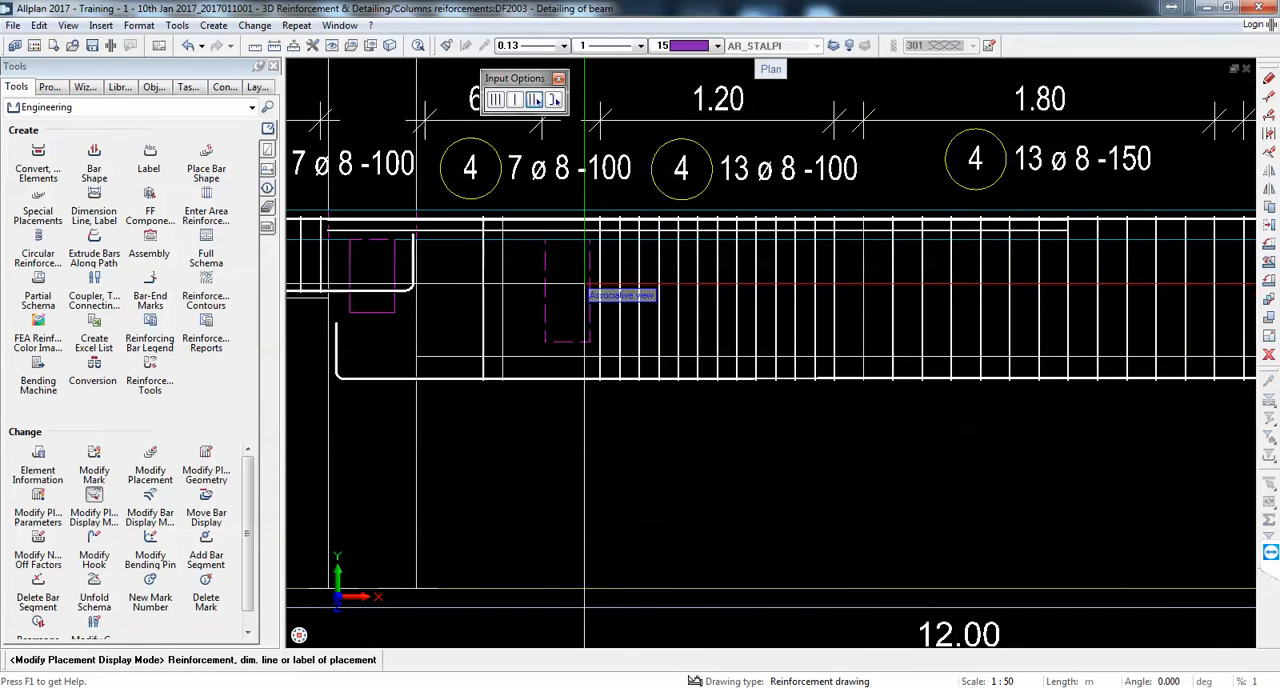
pyautogui.click(784, 300)
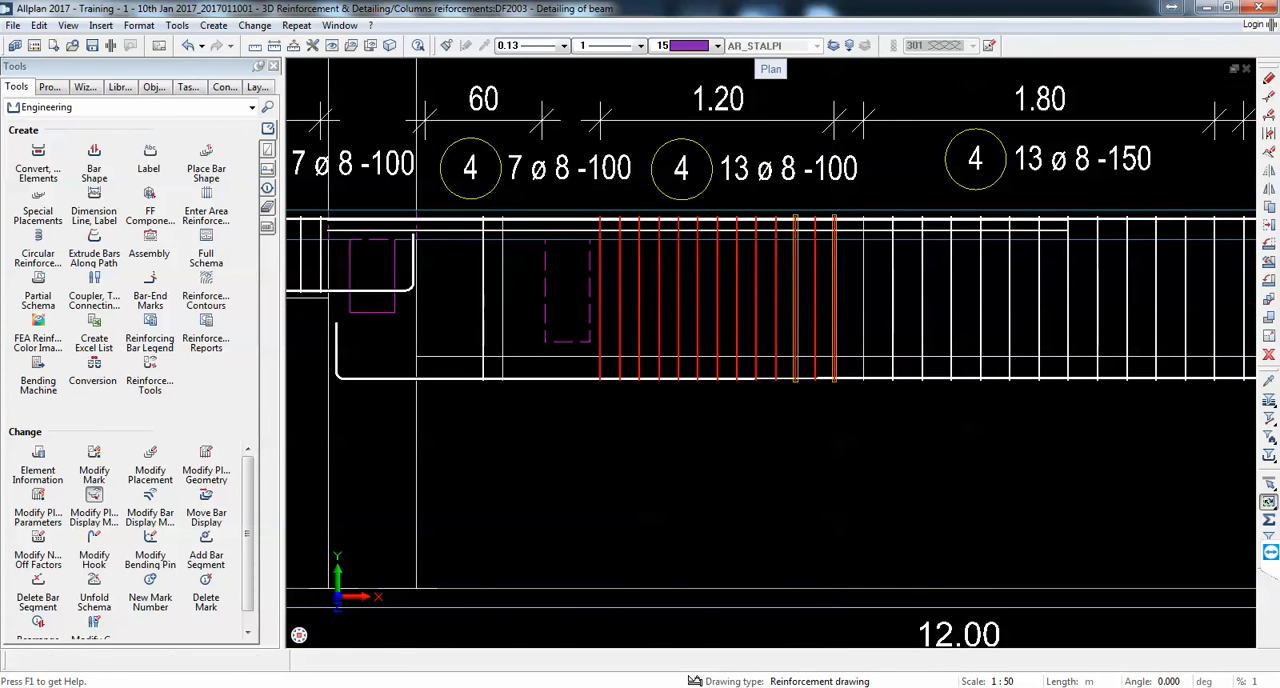
pyautogui.press('Escape')
# Step: Show only three central stirrups in the third span's final 17 ø 8 -100 group
pyautogui.scroll(-2, 857, 290)
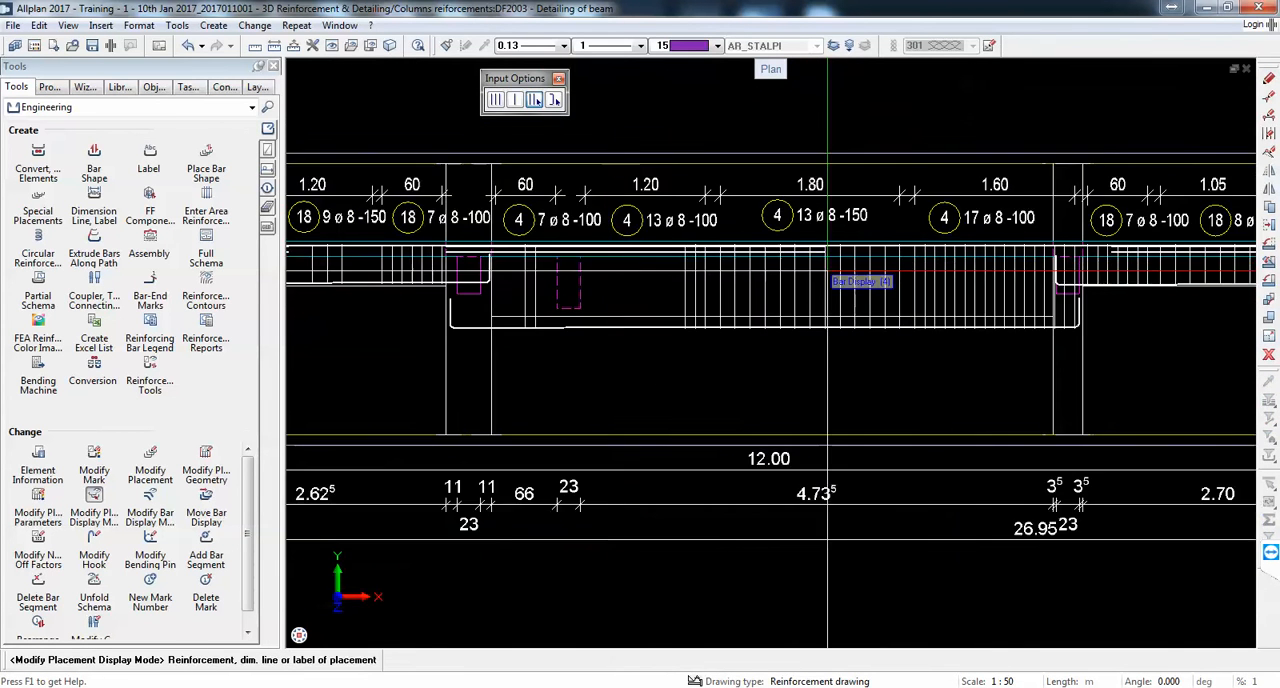
pyautogui.scroll(1, 905, 300)
pyautogui.click(899, 300)
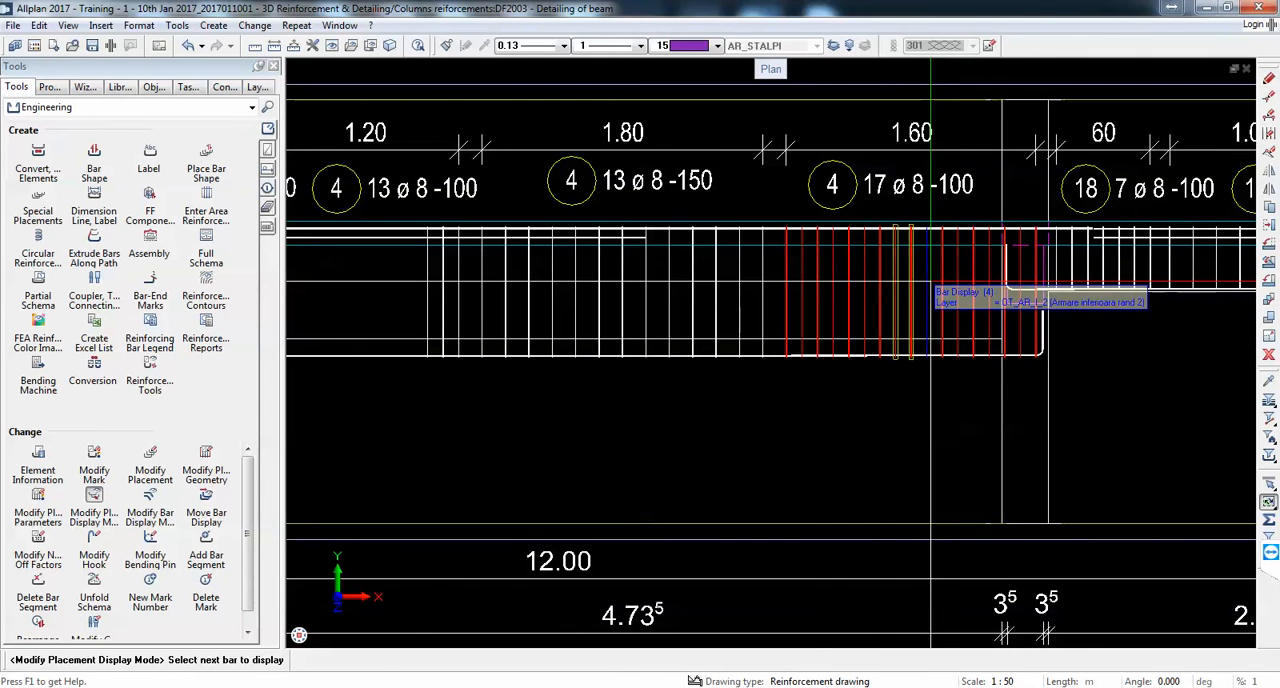
# Step: Show only three adjacent stirrups in the third span's 13 ø 8 -150 group, reselecting the group to include the third bar
pyautogui.click(721, 272)
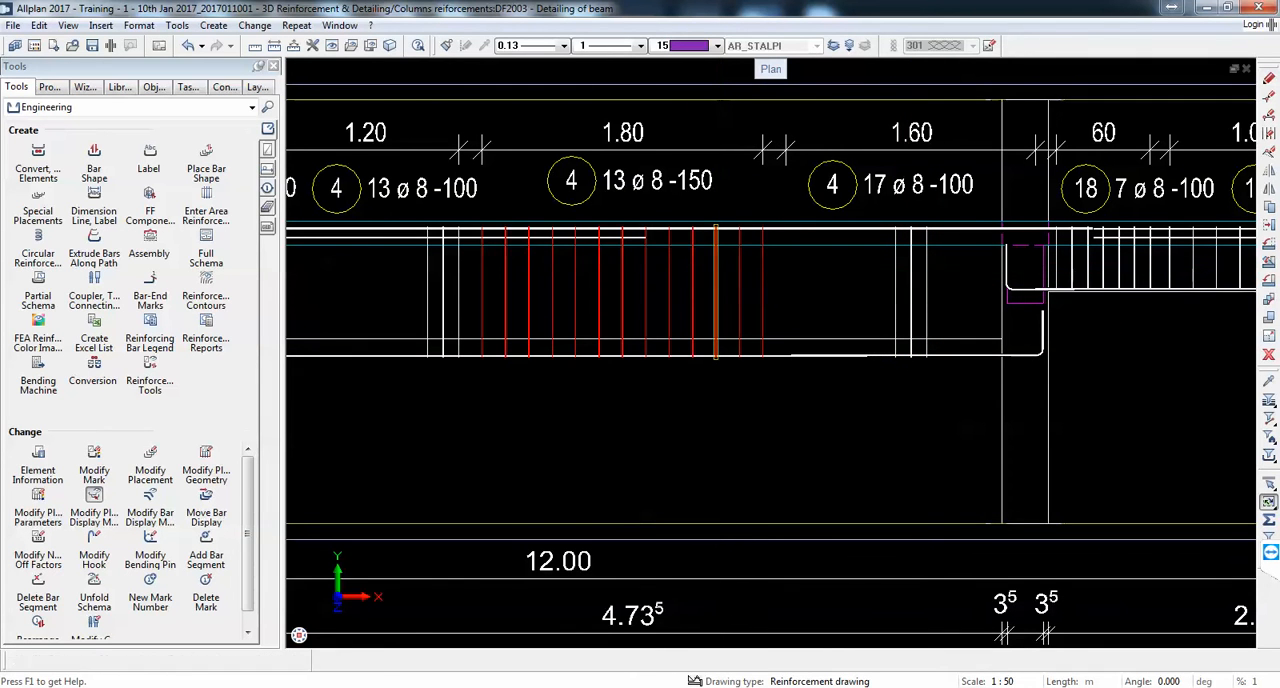
pyautogui.click(693, 290)
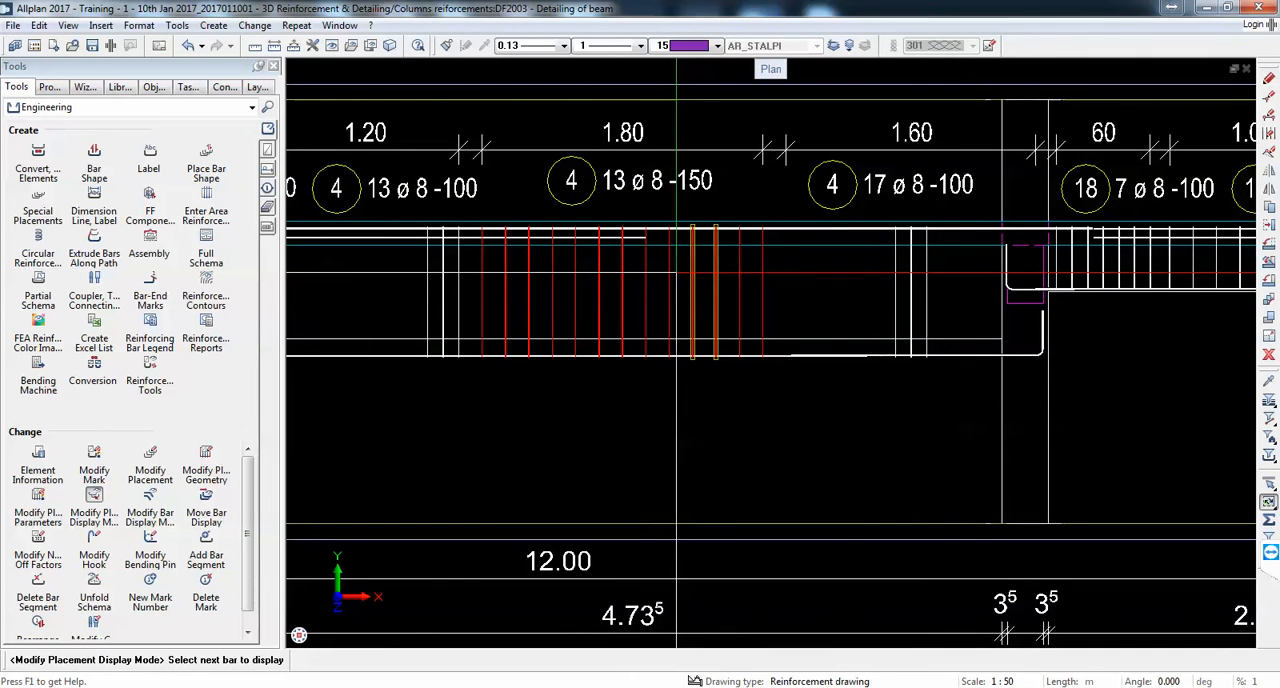
pyautogui.press('Escape')
pyautogui.scroll(-3, 706, 281)
pyautogui.scroll(2, 790, 281)
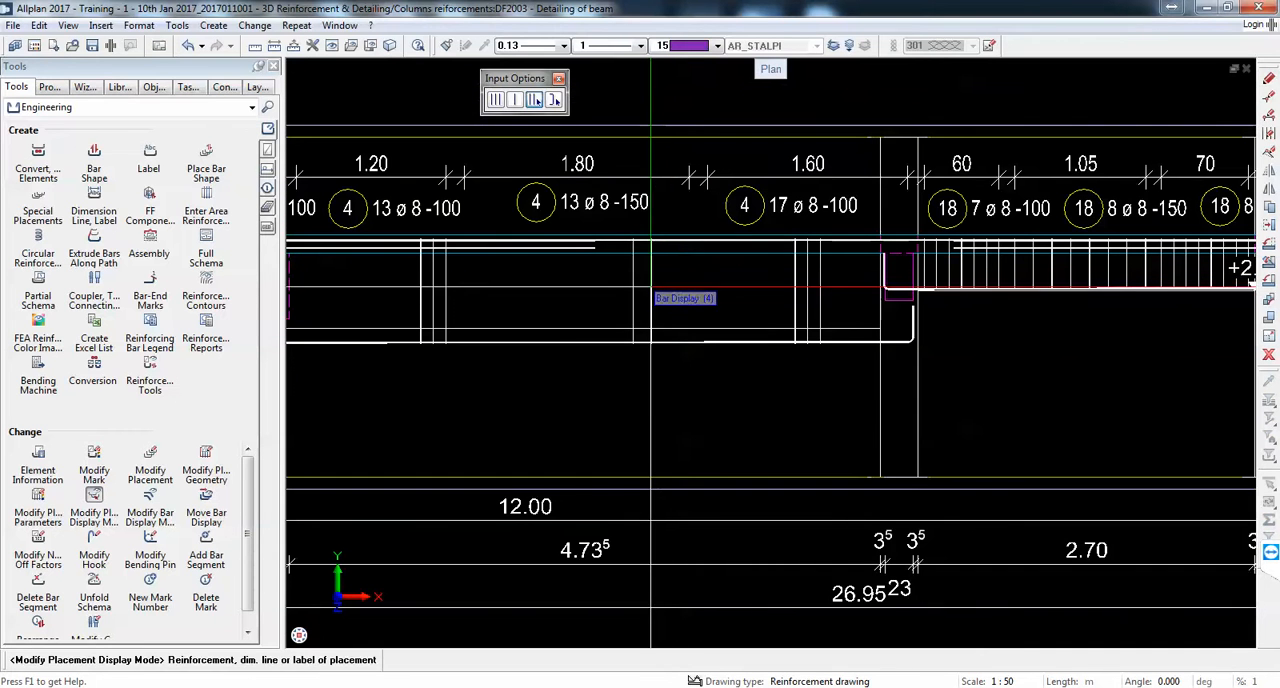
pyautogui.click(650, 291)
pyautogui.click(630, 291)
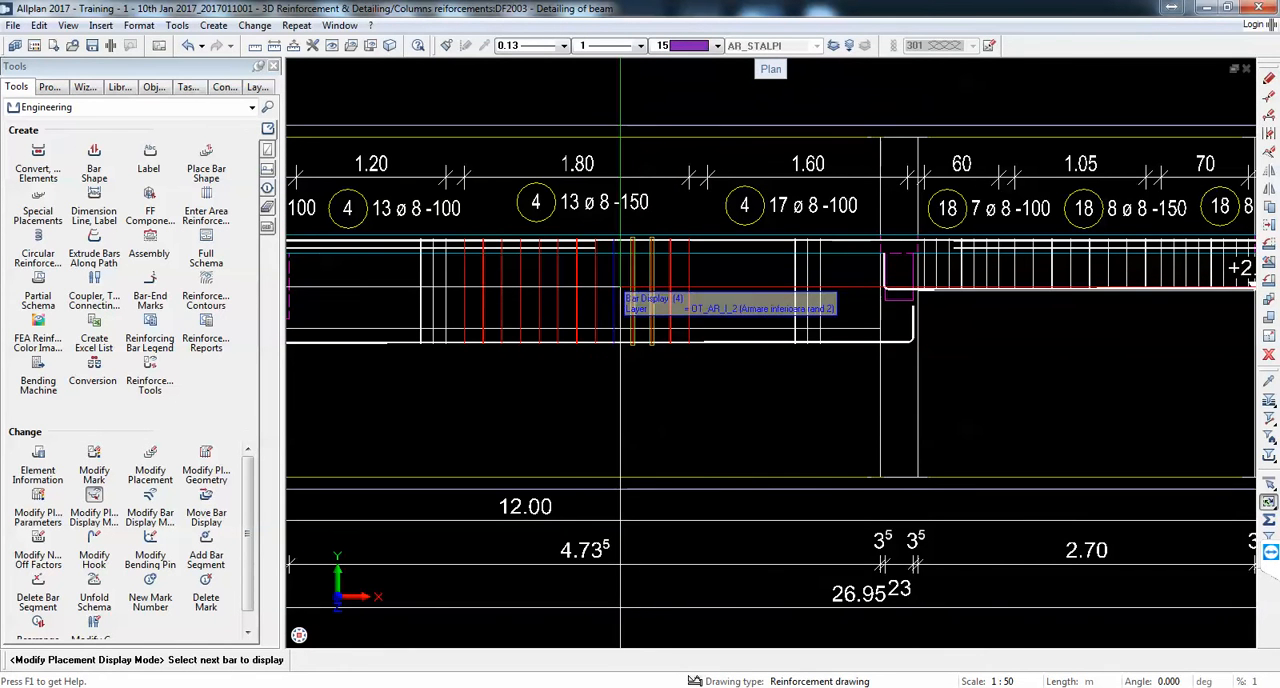
pyautogui.click(612, 287)
pyautogui.press('Escape')
# Step: Show only three stirrups each in the fourth span's 8 ø 8 -150 middle group and 7 ø 8 -100 first group
pyautogui.moveTo(966, 281); pyautogui.dragTo(656, 281, button='middle')
pyautogui.scroll(1, 720, 278)
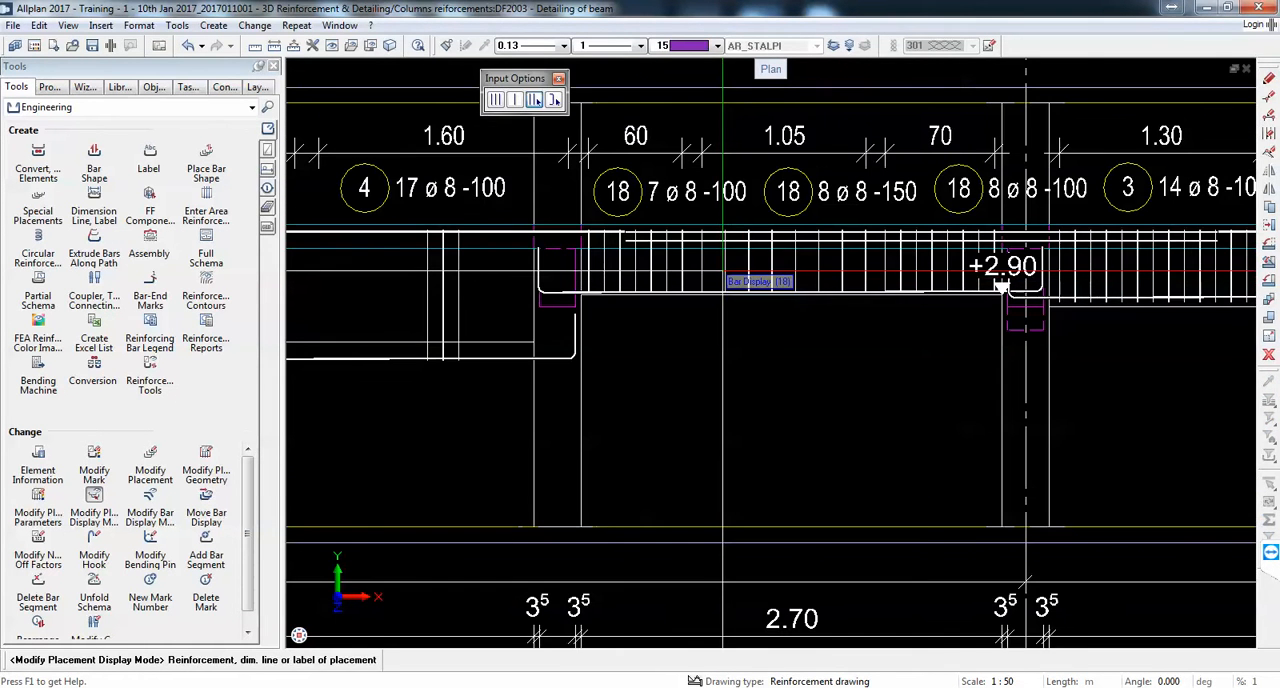
pyautogui.click(722, 271)
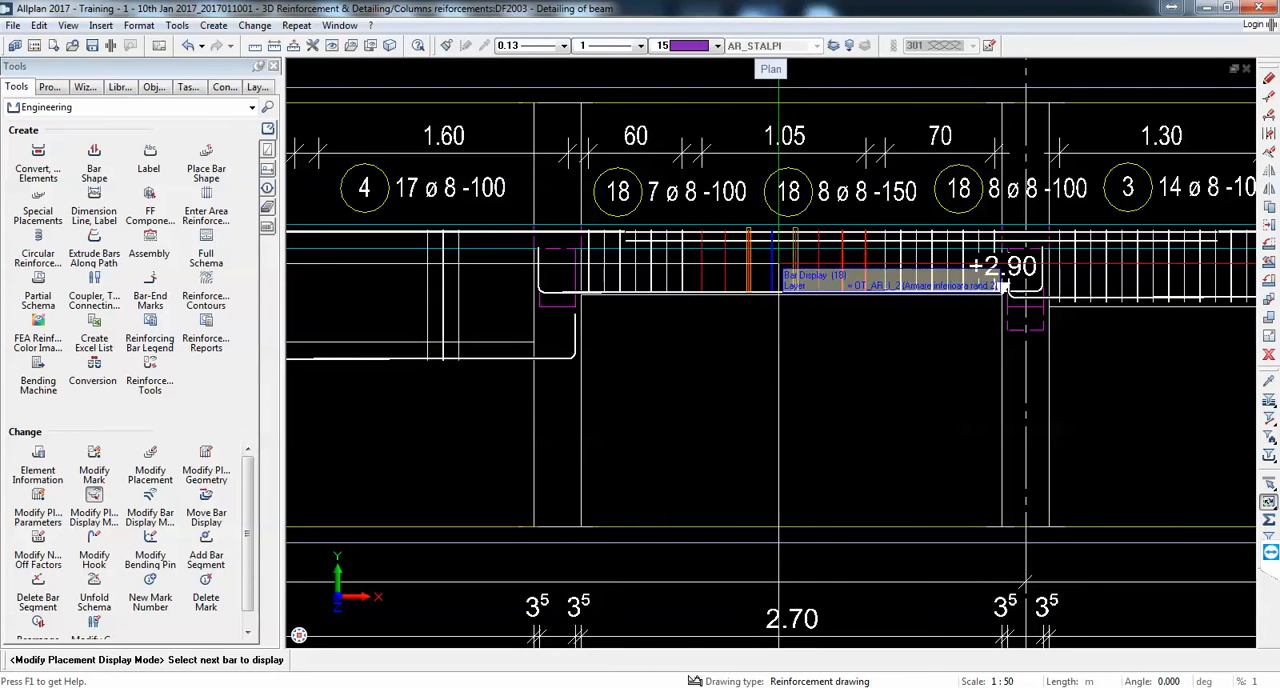
pyautogui.press('Escape')
pyautogui.click(638, 270)
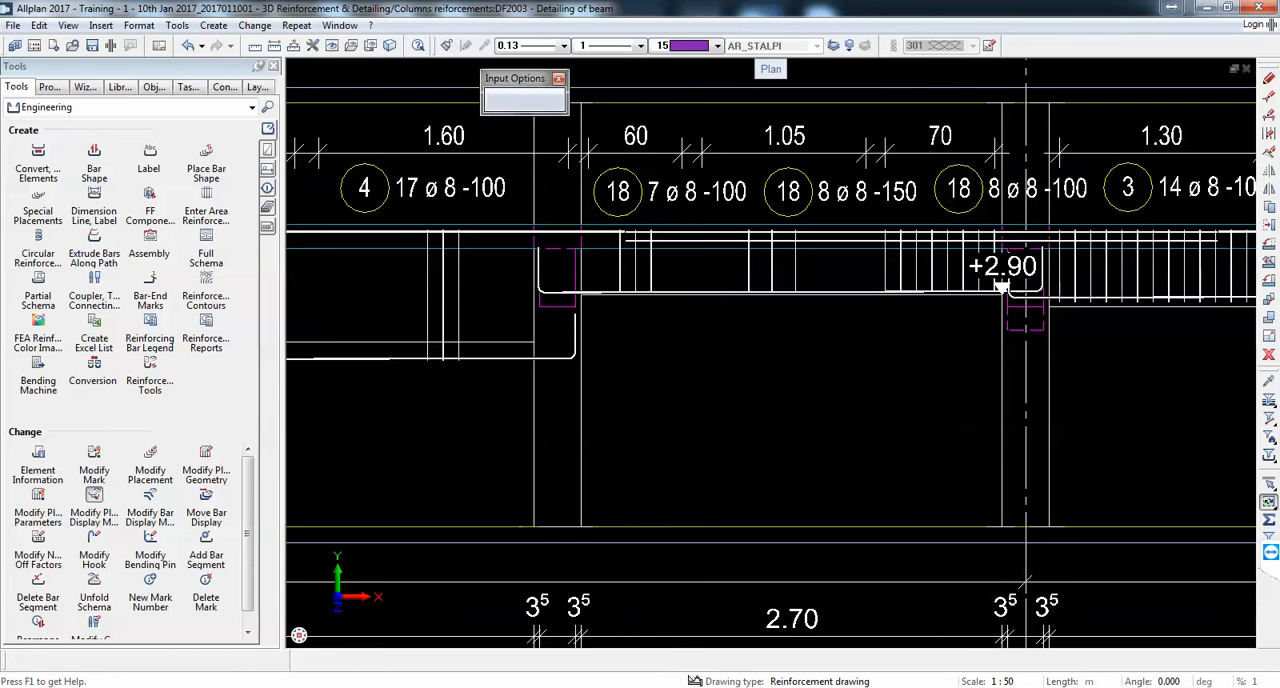
# Step: Show only three stirrups each in the fifth span's 14 ø 8 -100 first group and 7 ø 8 -150 middle group
pyautogui.moveTo(1000, 287); pyautogui.dragTo(675, 313, button='middle')
pyautogui.click(764, 298)
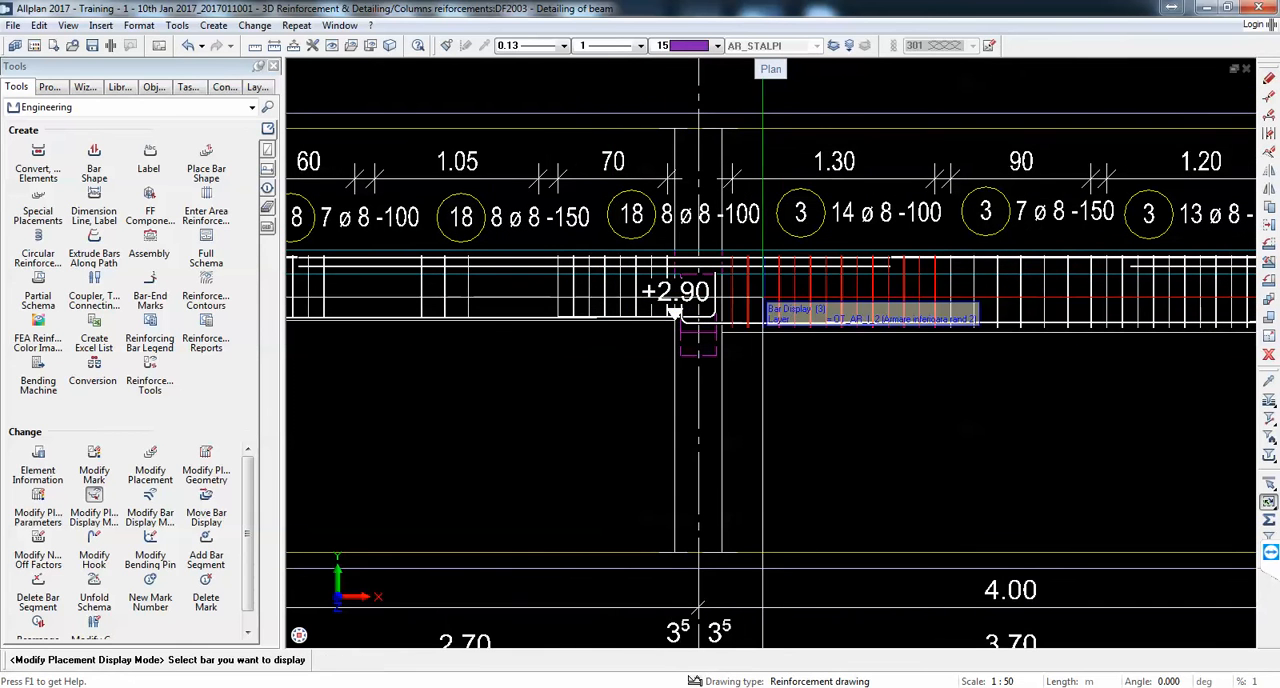
pyautogui.click(798, 295)
pyautogui.press('Escape')
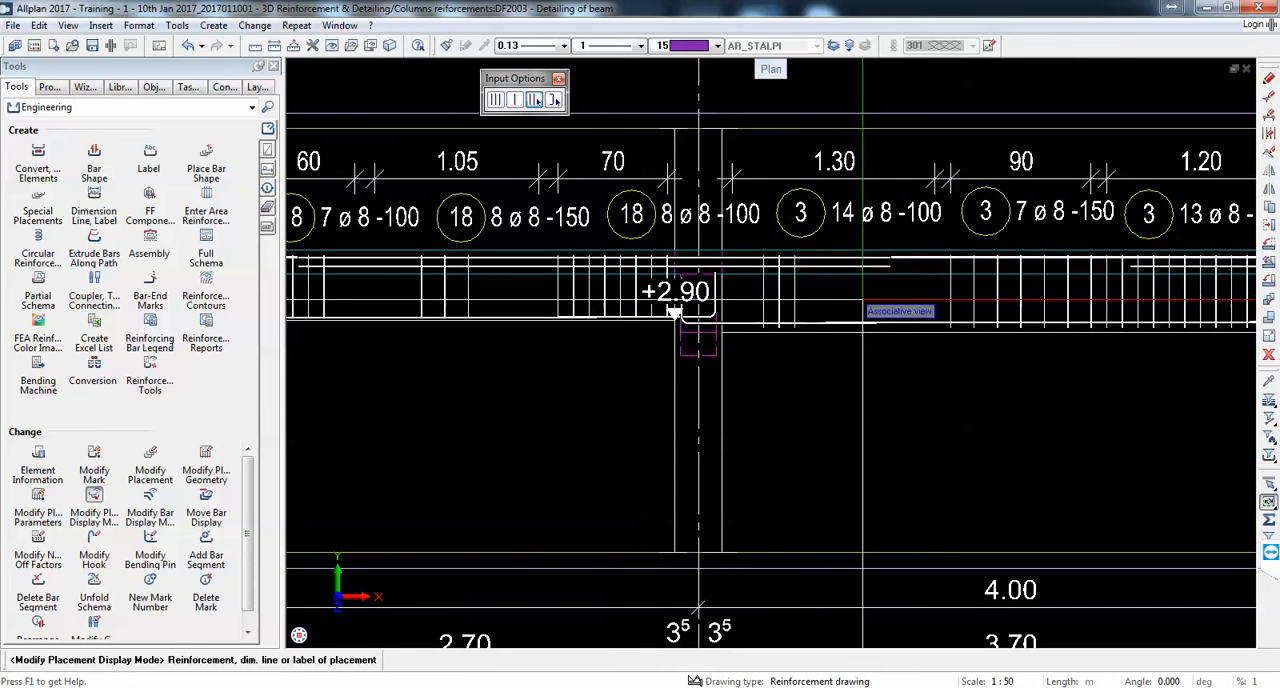
pyautogui.moveTo(909, 302); pyautogui.dragTo(605, 318, button='middle')
pyautogui.click(695, 309)
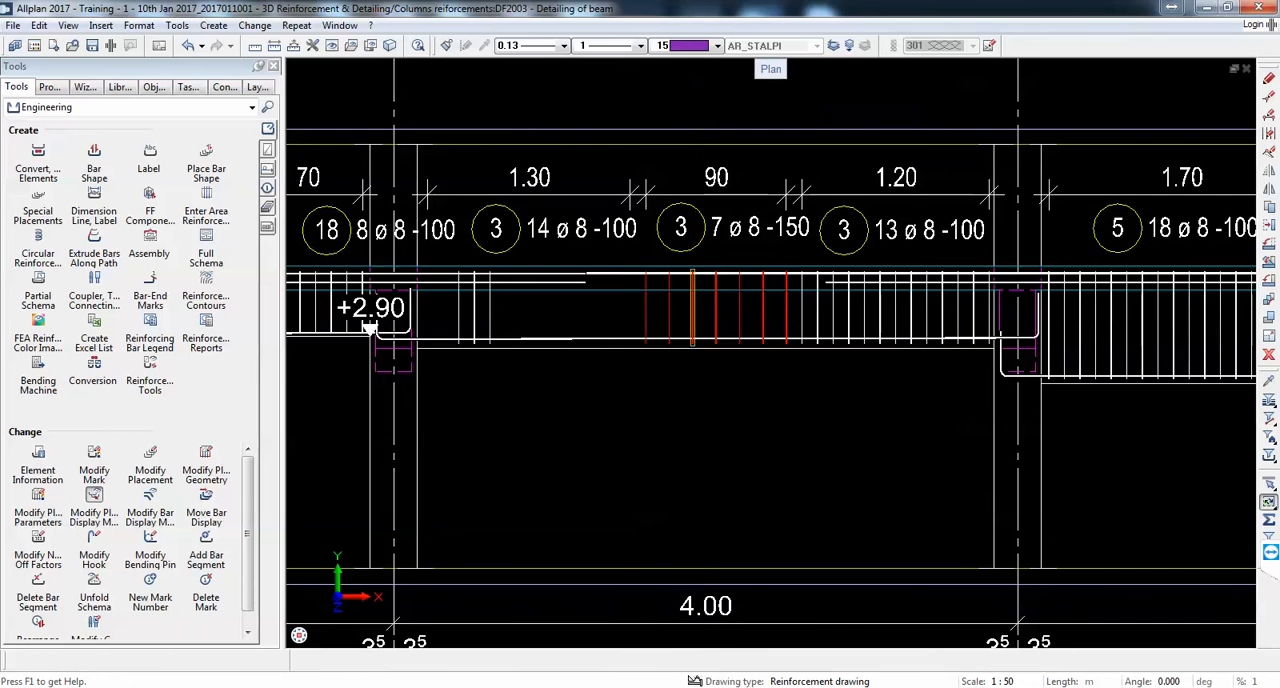
pyautogui.click(719, 310)
pyautogui.press('Escape')
# Step: Show only a few central stirrups in the fifth span's final 13 ø 8 -100 group
pyautogui.moveTo(869, 331); pyautogui.dragTo(461, 337, button='middle')
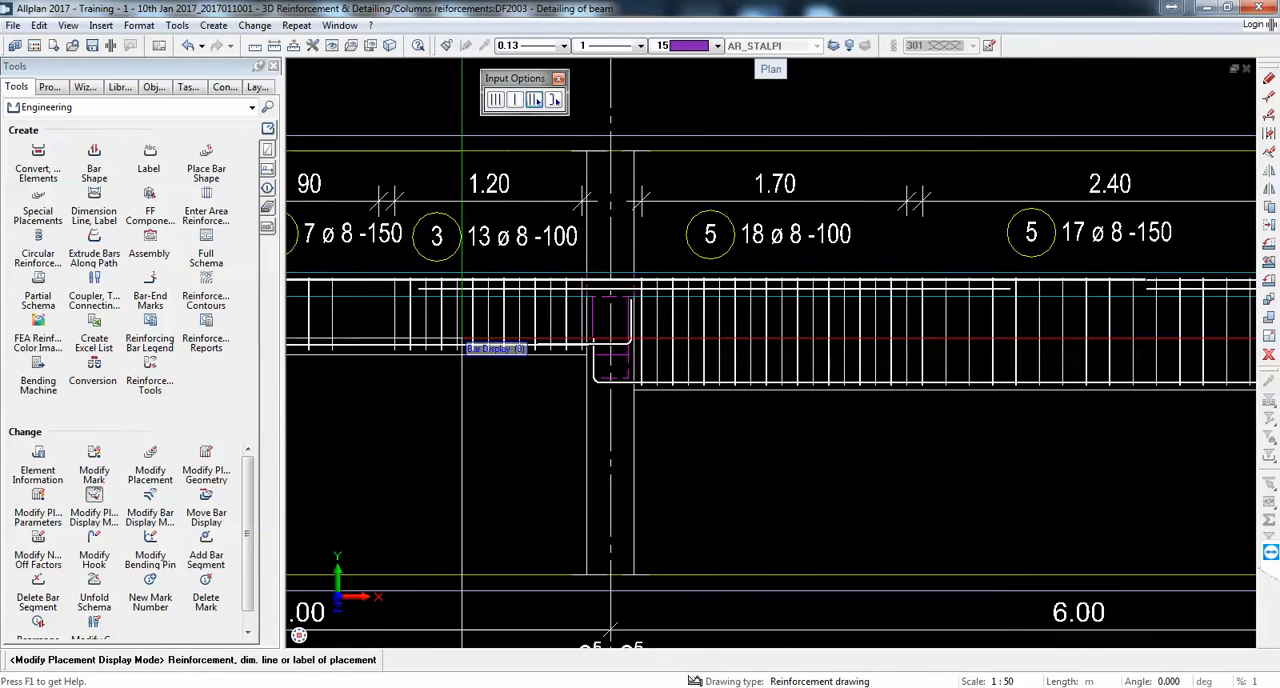
pyautogui.click(525, 321)
pyautogui.click(519, 320)
pyautogui.click(503, 319)
pyautogui.click(488, 317)
pyautogui.press('Escape')
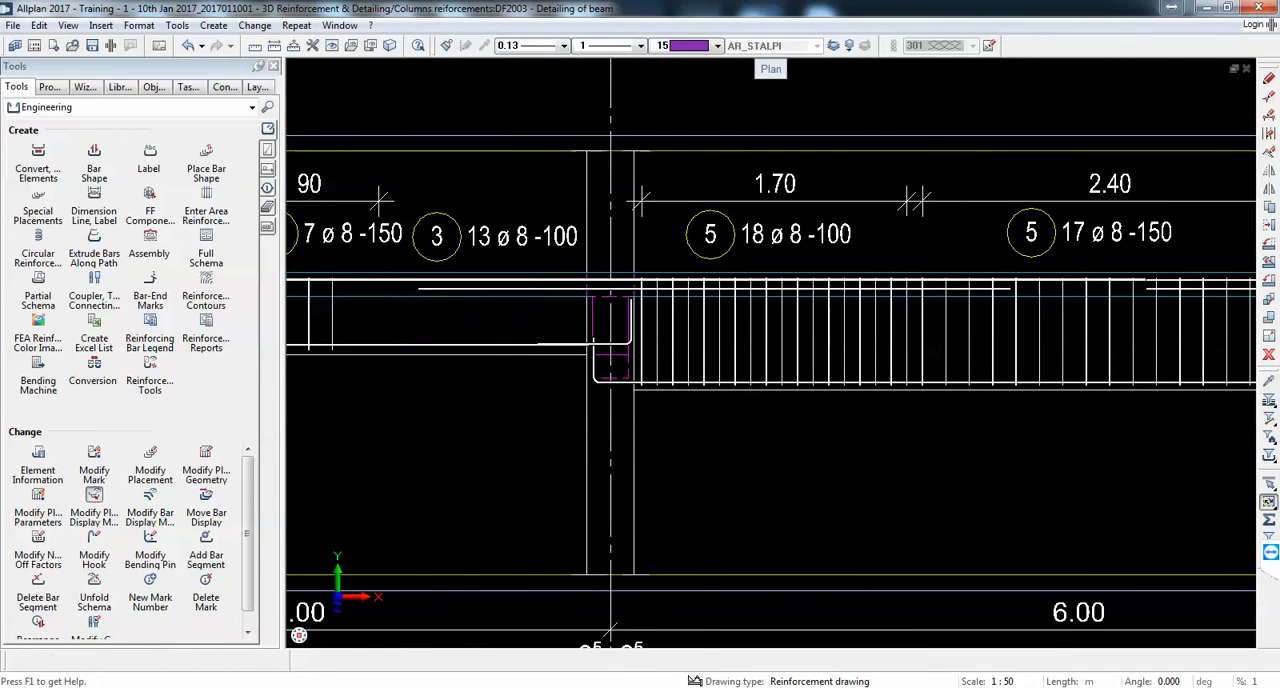
# Step: Show only three stirrups each in the last span's 18 ø 8 -100 first group and 17 ø 8 -150 middle group
pyautogui.click(744, 326)
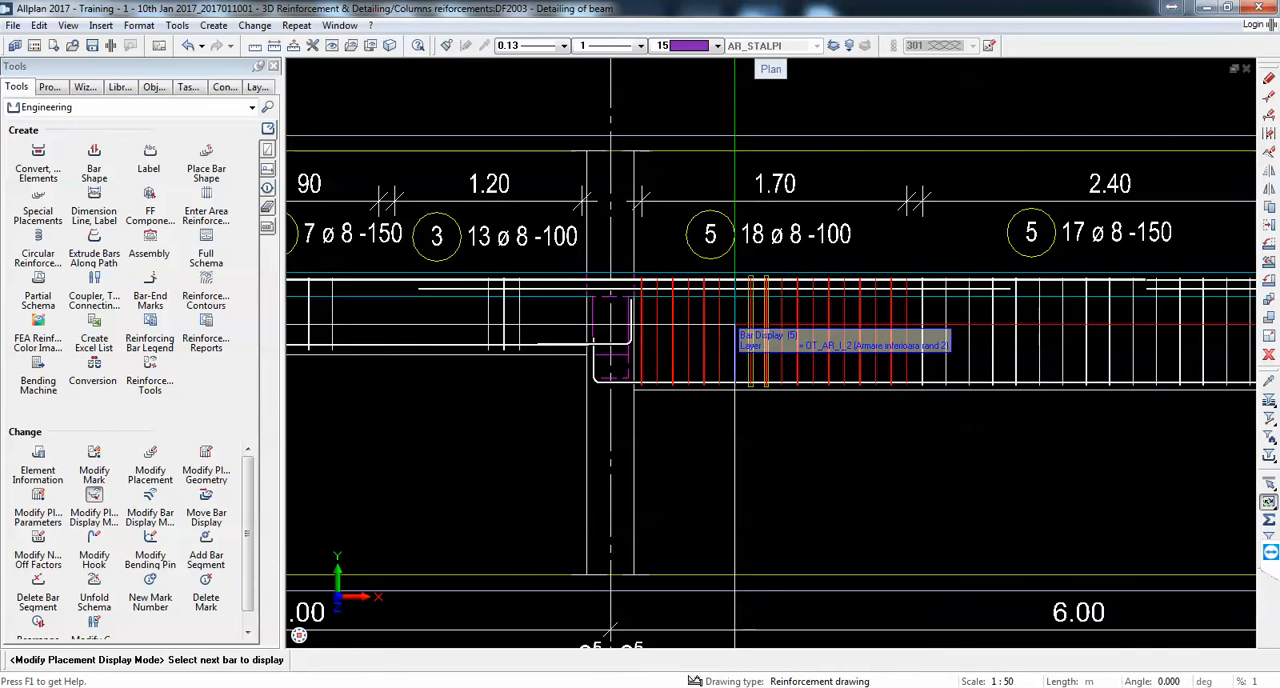
pyautogui.moveTo(803, 346); pyautogui.dragTo(526, 353, button='middle')
pyautogui.click(762, 345)
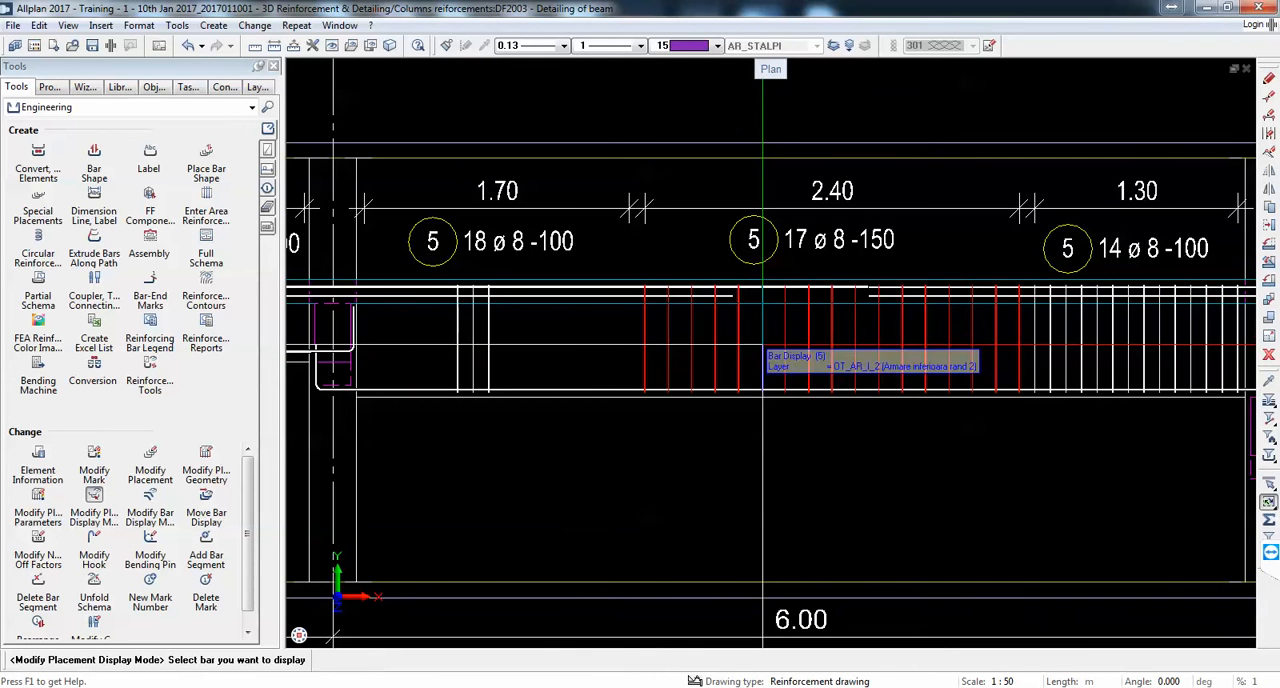
pyautogui.click(785, 346)
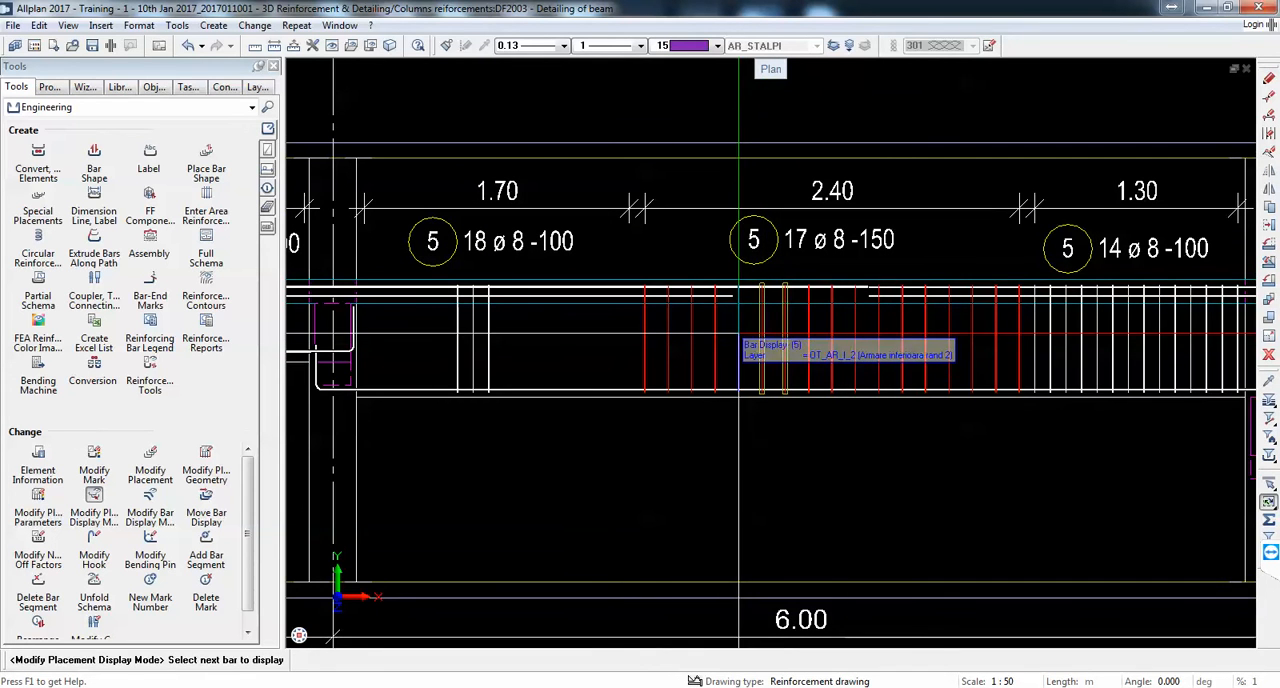
pyautogui.click(738, 333)
pyautogui.press('Escape')
# Step: Show only three central stirrups in the last span's final 14 ø 8 -100 group and finish modifying the display mode
pyautogui.moveTo(928, 339); pyautogui.dragTo(613, 346, button='middle')
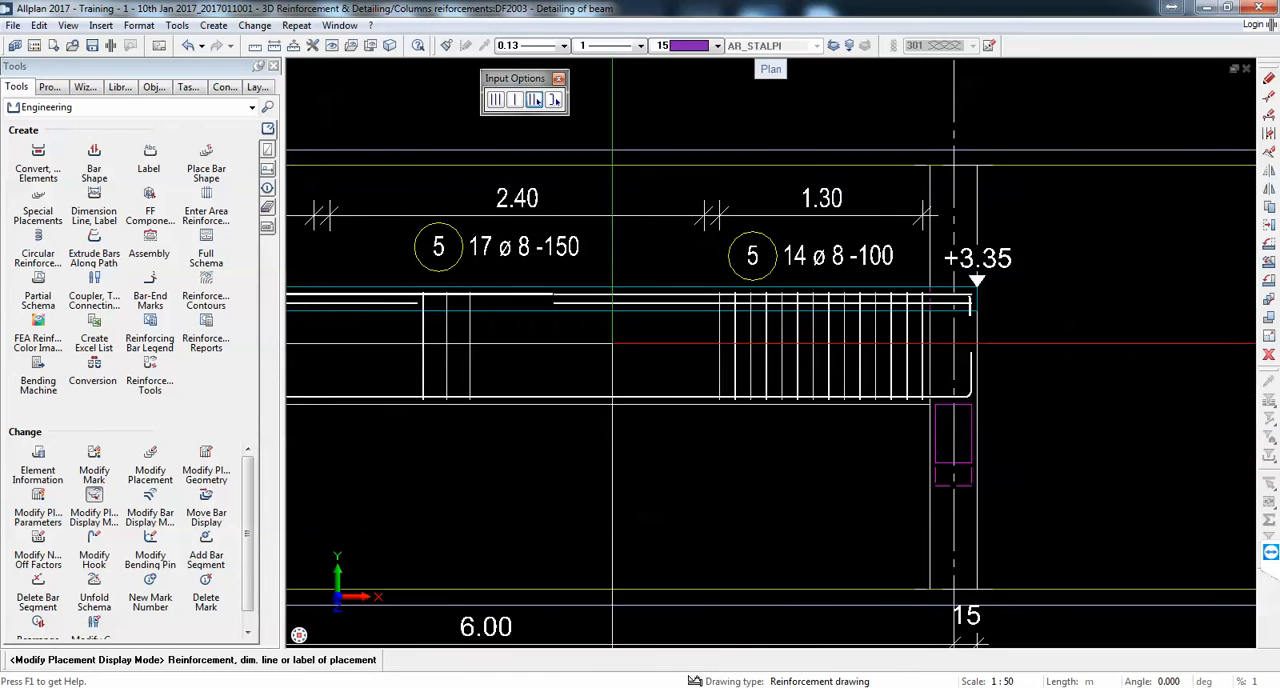
pyautogui.click(786, 348)
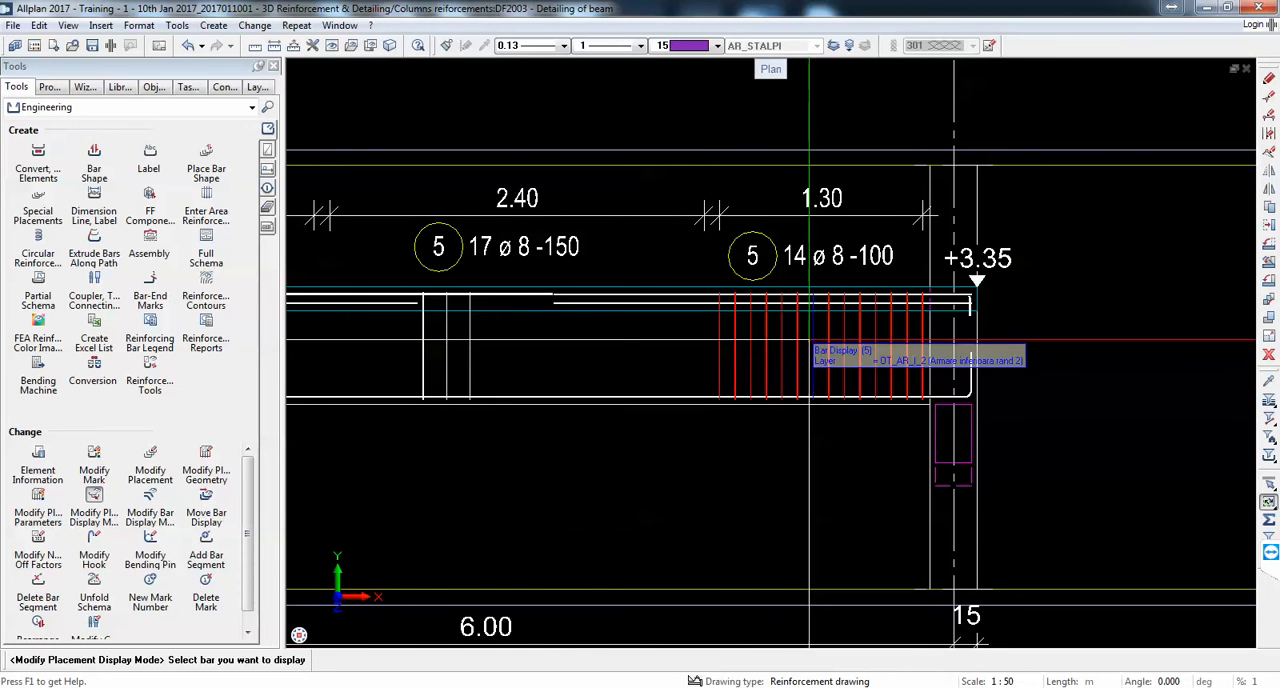
pyautogui.click(811, 338)
pyautogui.click(834, 337)
pyautogui.click(847, 335)
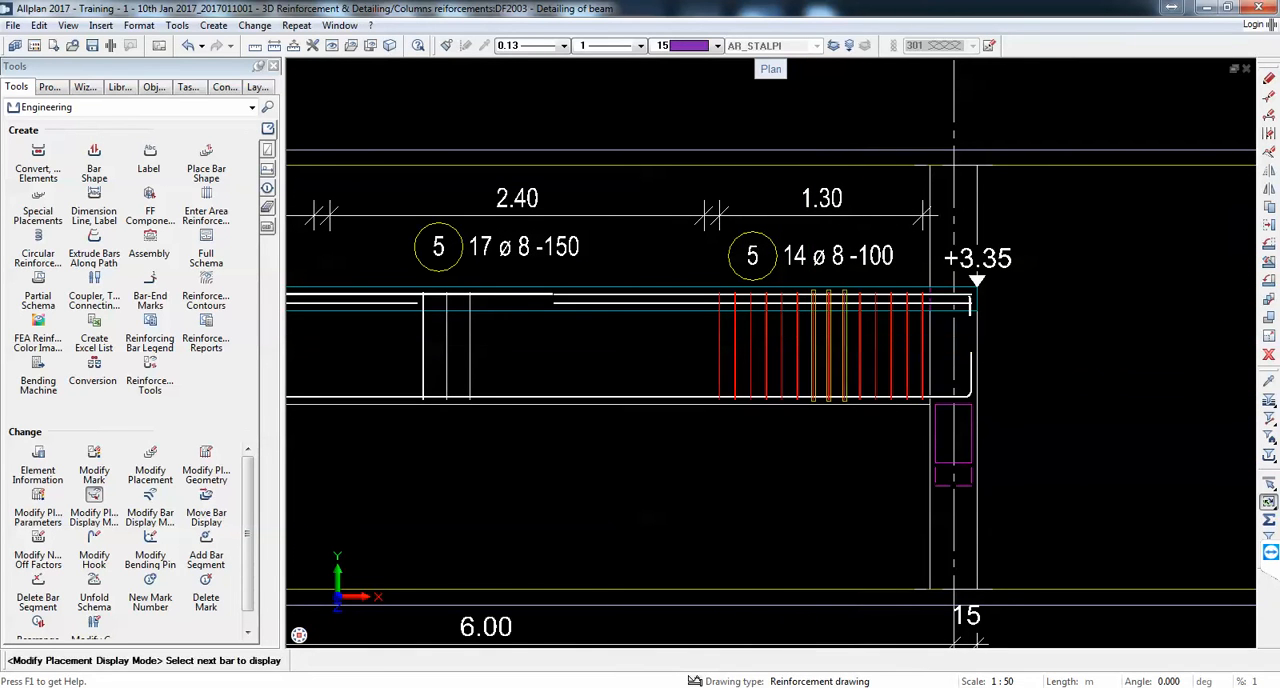
pyautogui.press('Escape')
pyautogui.scroll(-4, 993, 327)
pyautogui.scroll(-3, 993, 327)
pyautogui.press('Escape')
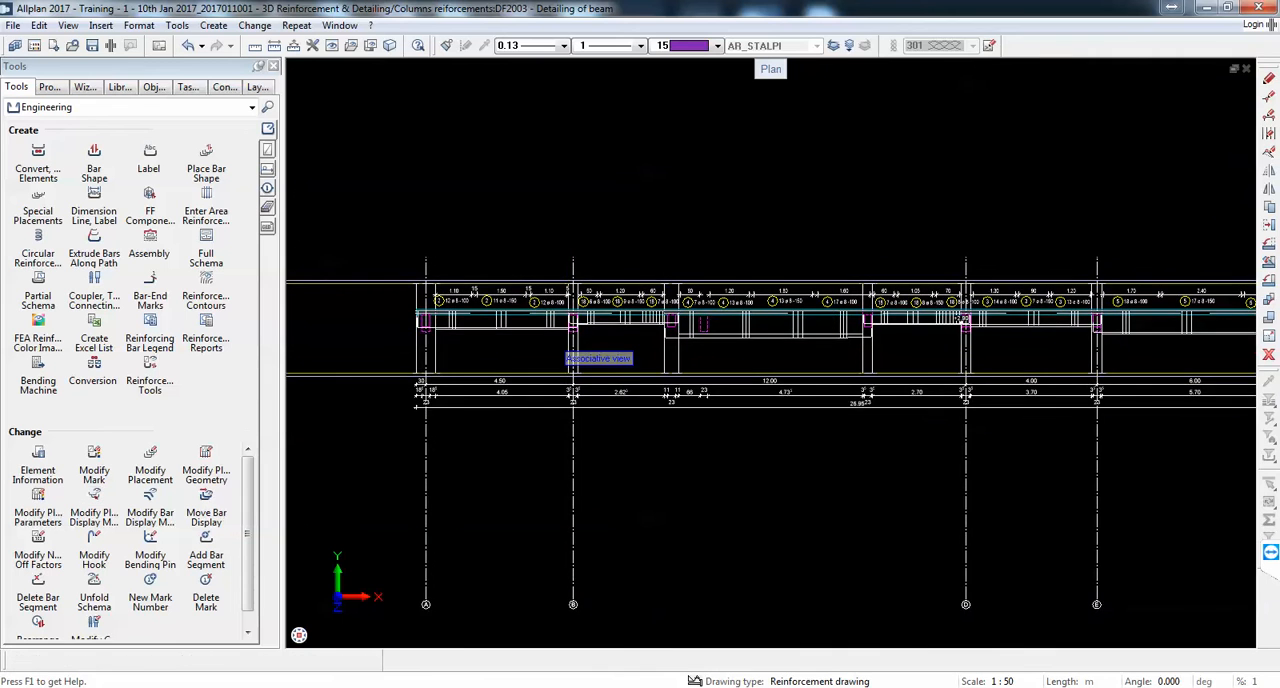
pyautogui.scroll(8, 519, 336)
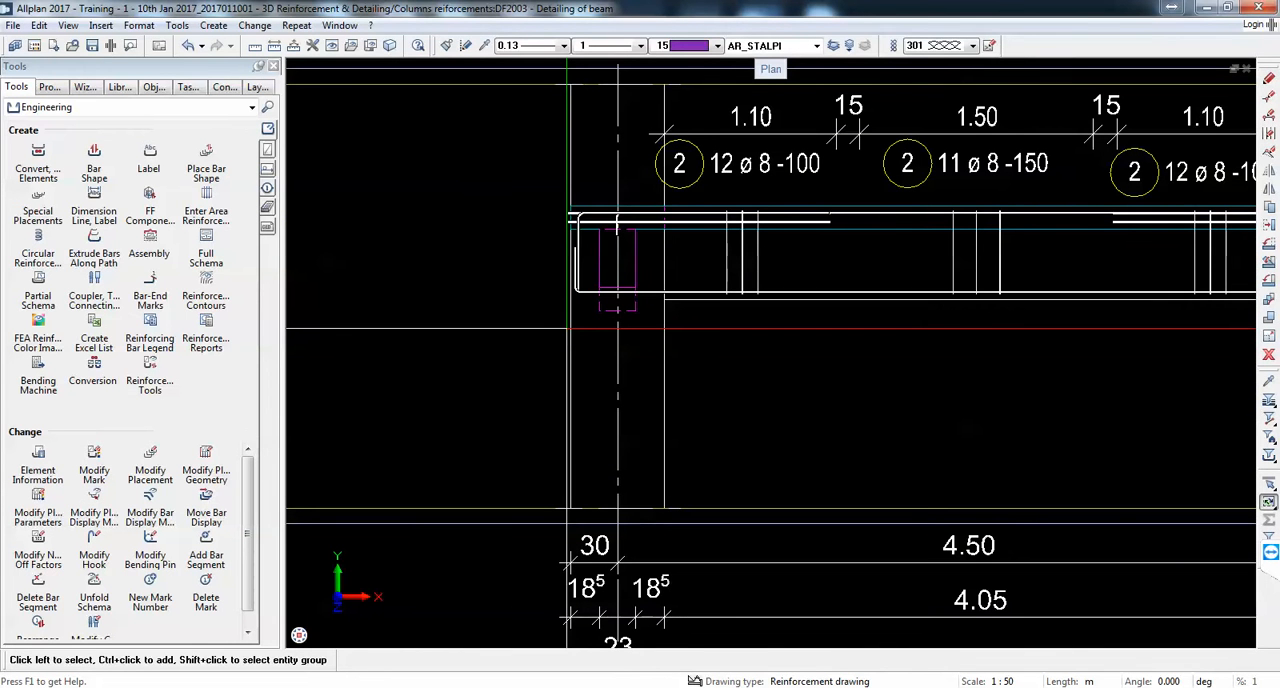
pyautogui.click(218, 248)
pyautogui.scroll(5, 703, 245)
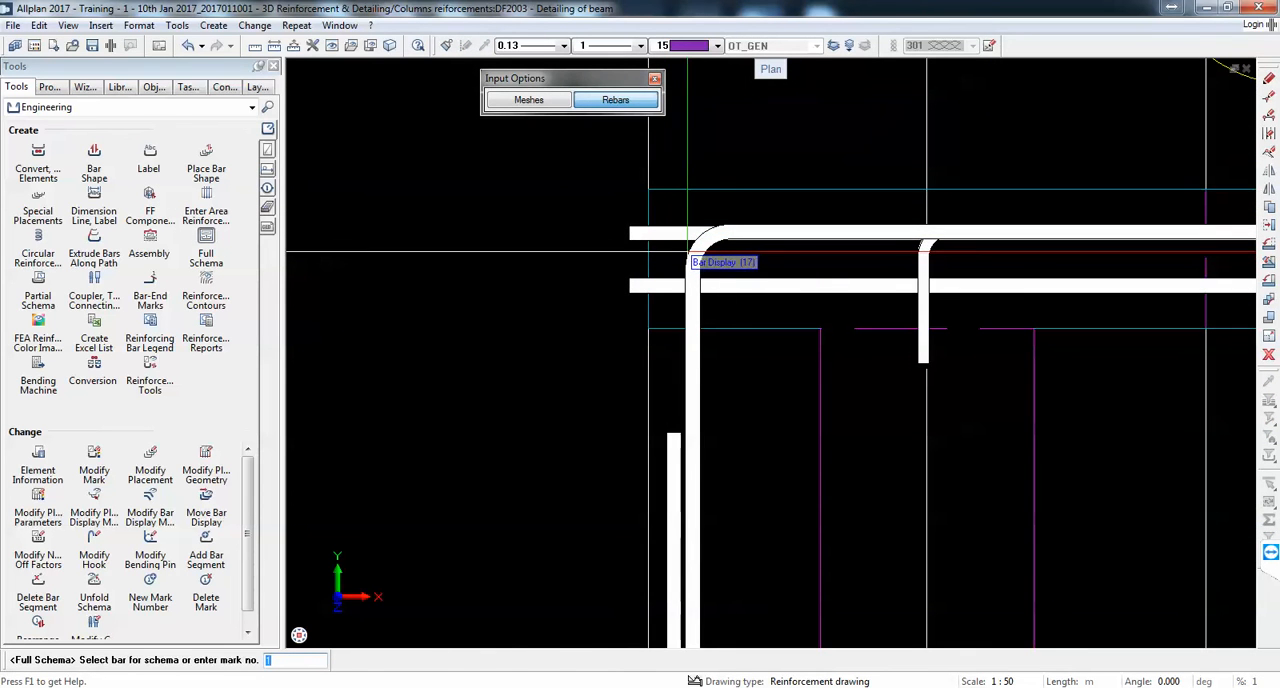
pyautogui.click(690, 252)
pyautogui.scroll(-4, 700, 250)
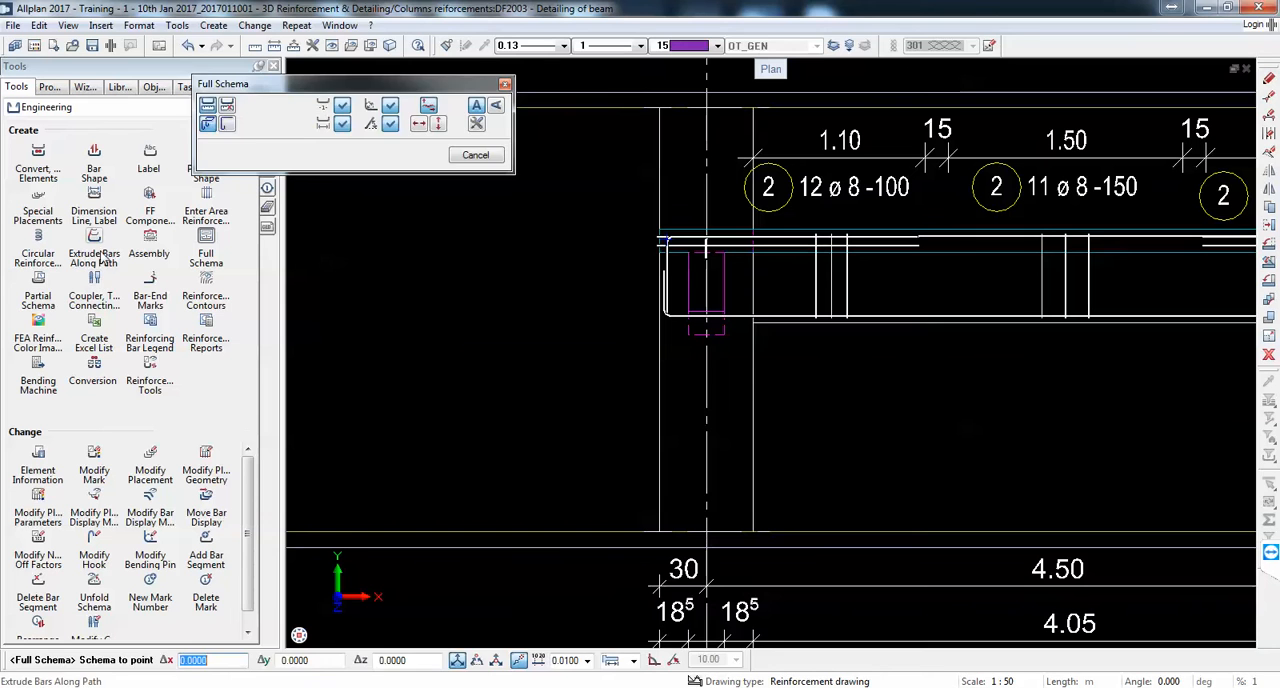
pyautogui.press('Escape')
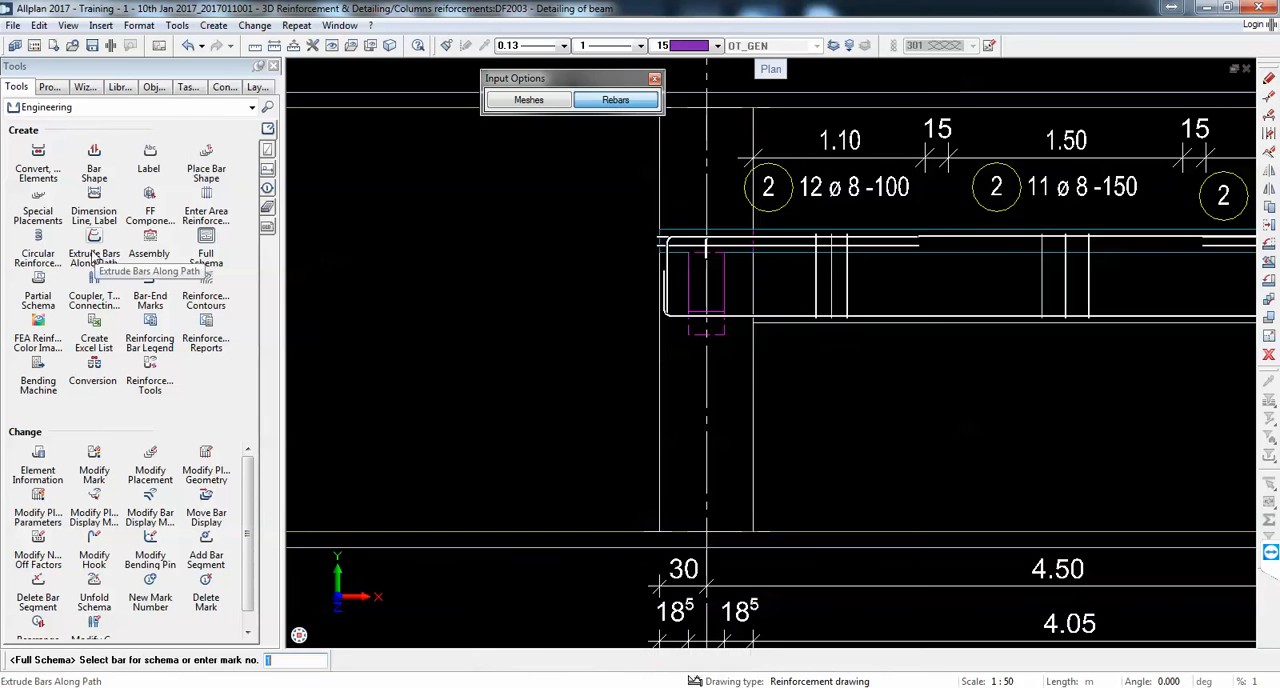
# Step: Create a partial schema of the bent top bar, mark 17, at axis A and place it vertically aligned below the dimension lines
pyautogui.click(38, 290)
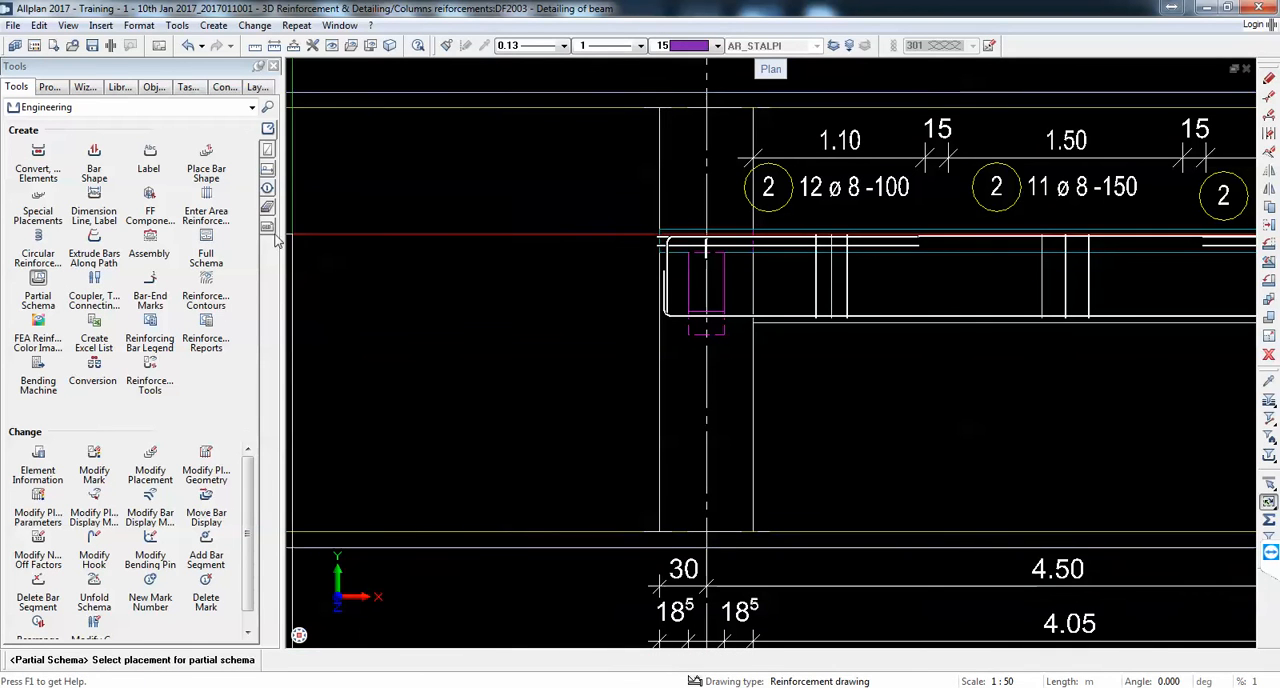
pyautogui.scroll(6, 695, 187)
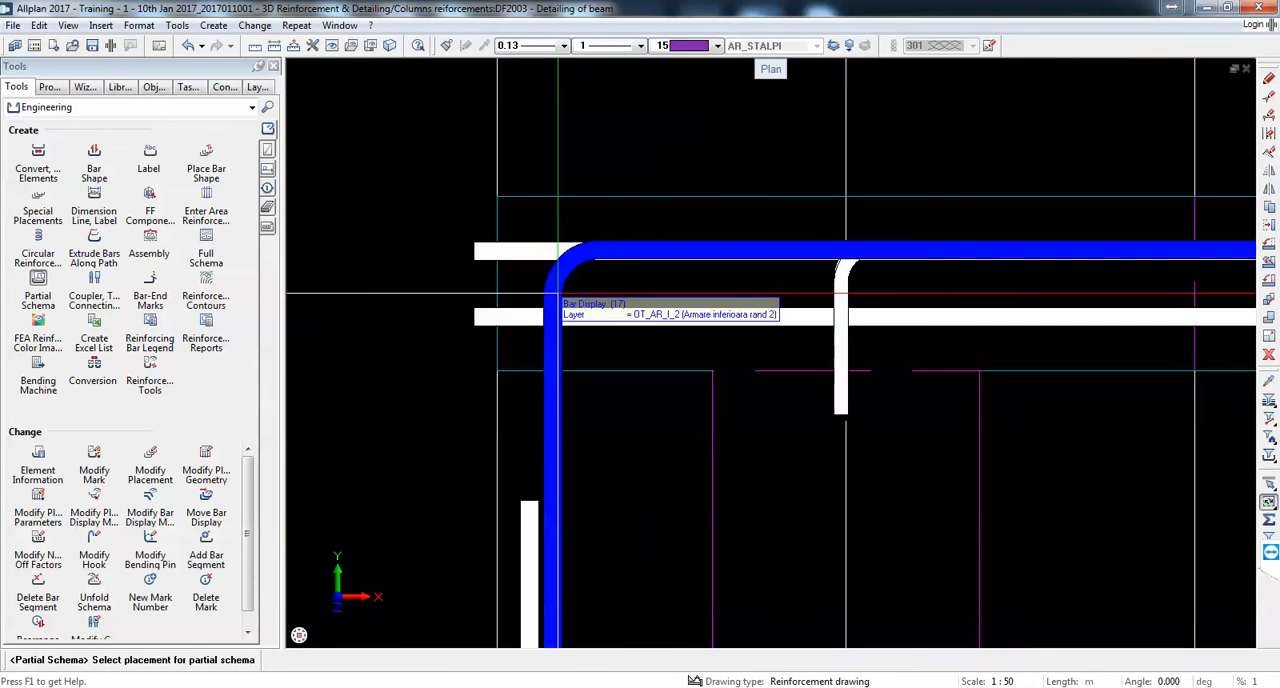
pyautogui.click(548, 272)
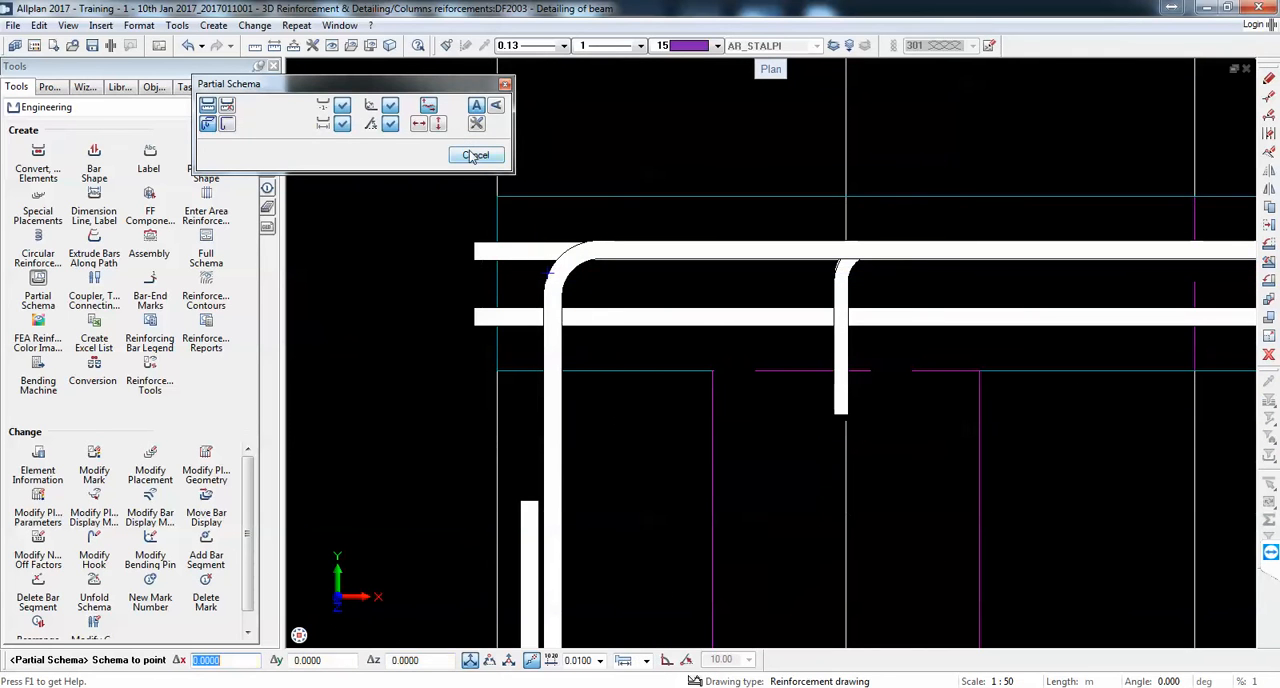
pyautogui.scroll(-6, 812, 275)
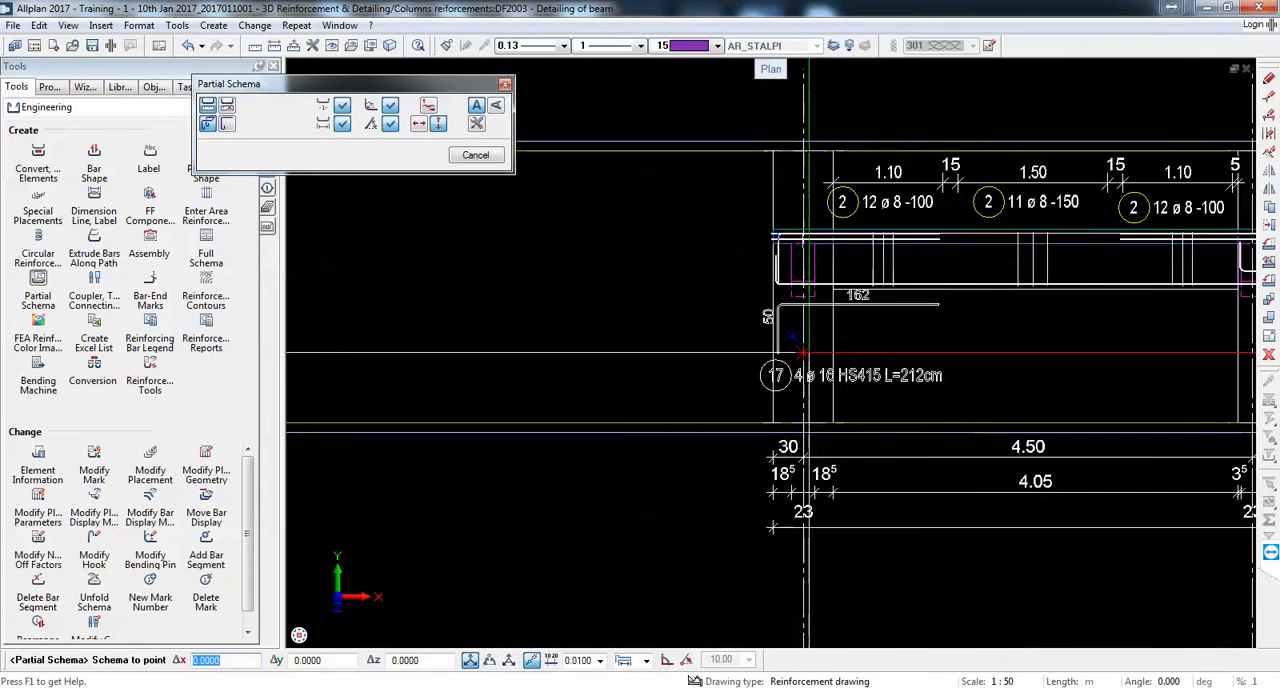
pyautogui.moveTo(857, 427); pyautogui.dragTo(714, 240, button='middle')
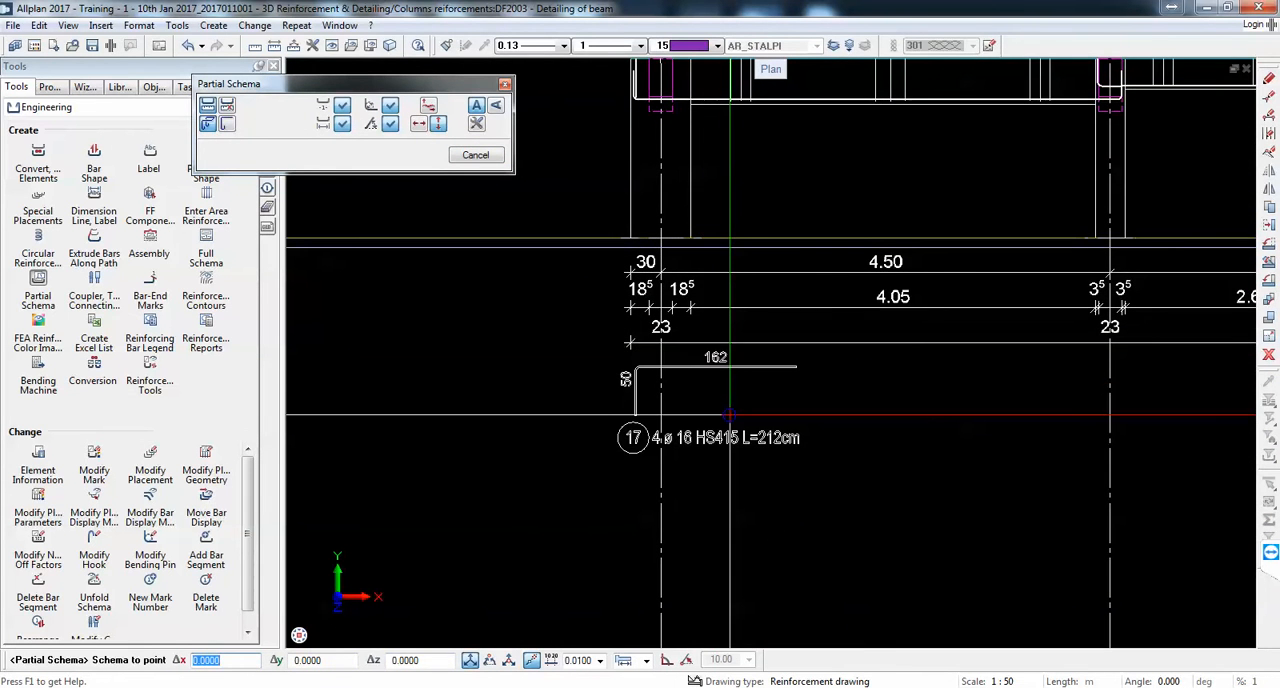
pyautogui.click(724, 418)
# Step: Create a partial schema of the long top bar, mark 12, and place it directly below the mark 17 schema
pyautogui.scroll(-3, 772, 329)
pyautogui.scroll(8, 680, 210)
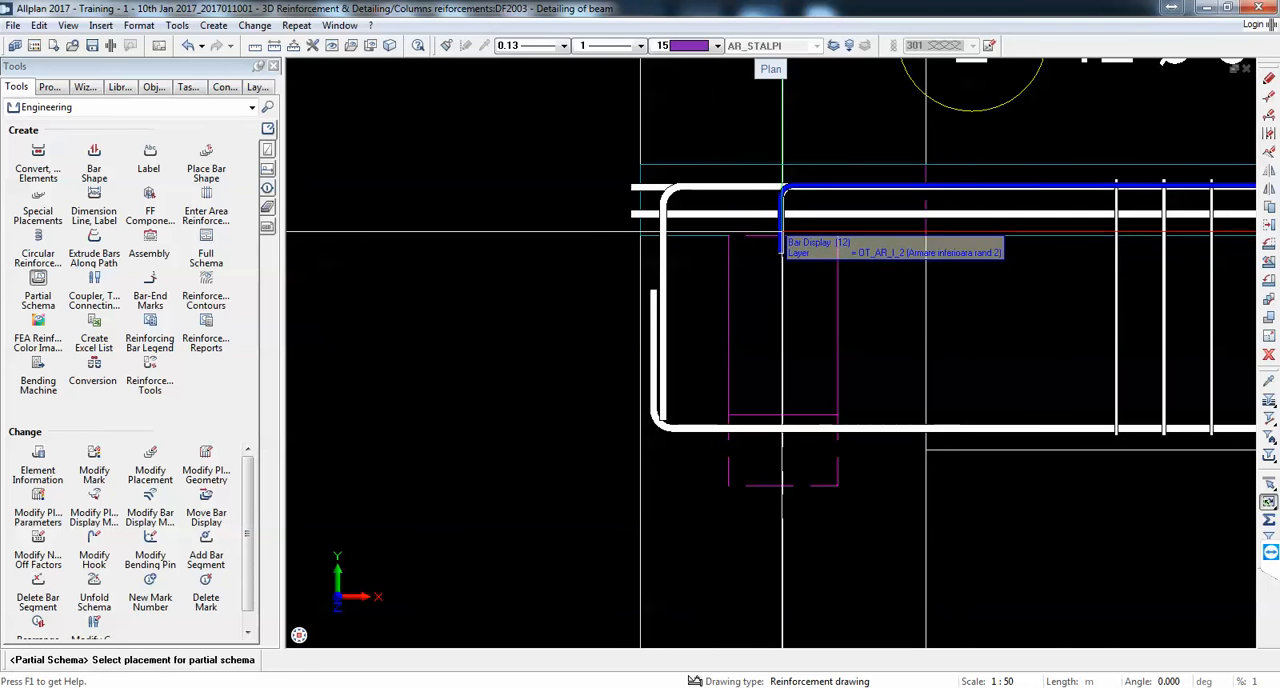
pyautogui.scroll(5, 782, 236)
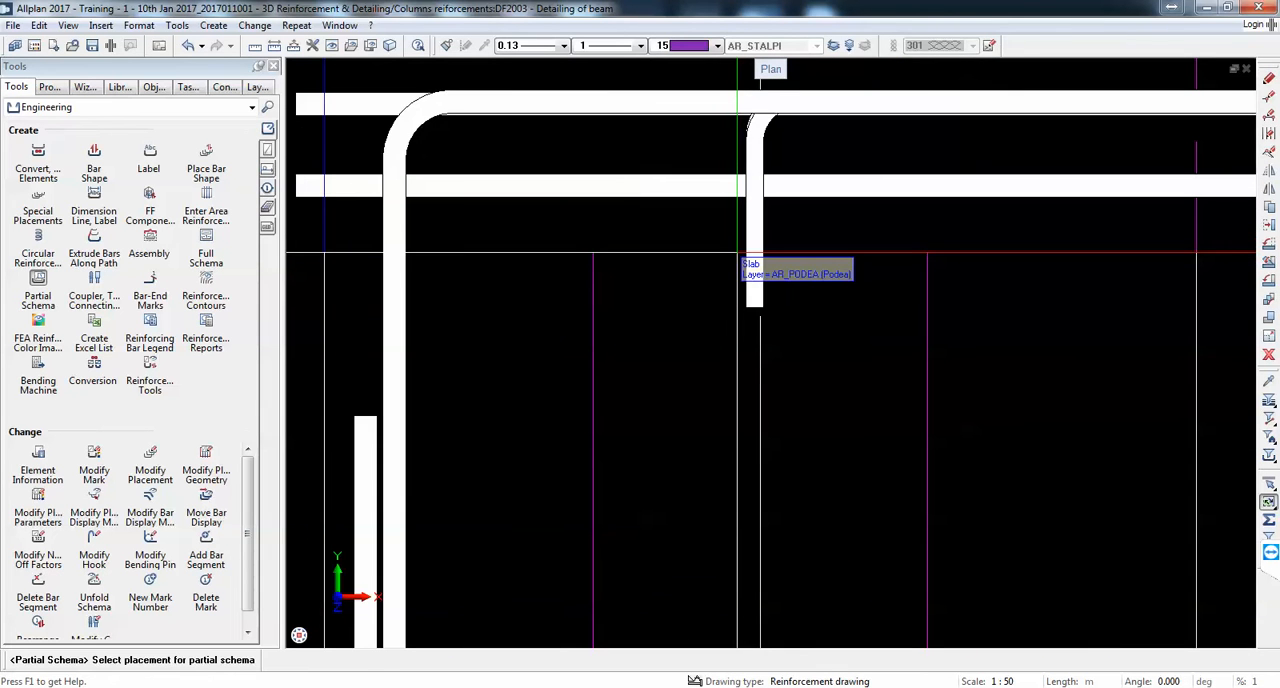
pyautogui.click(748, 300)
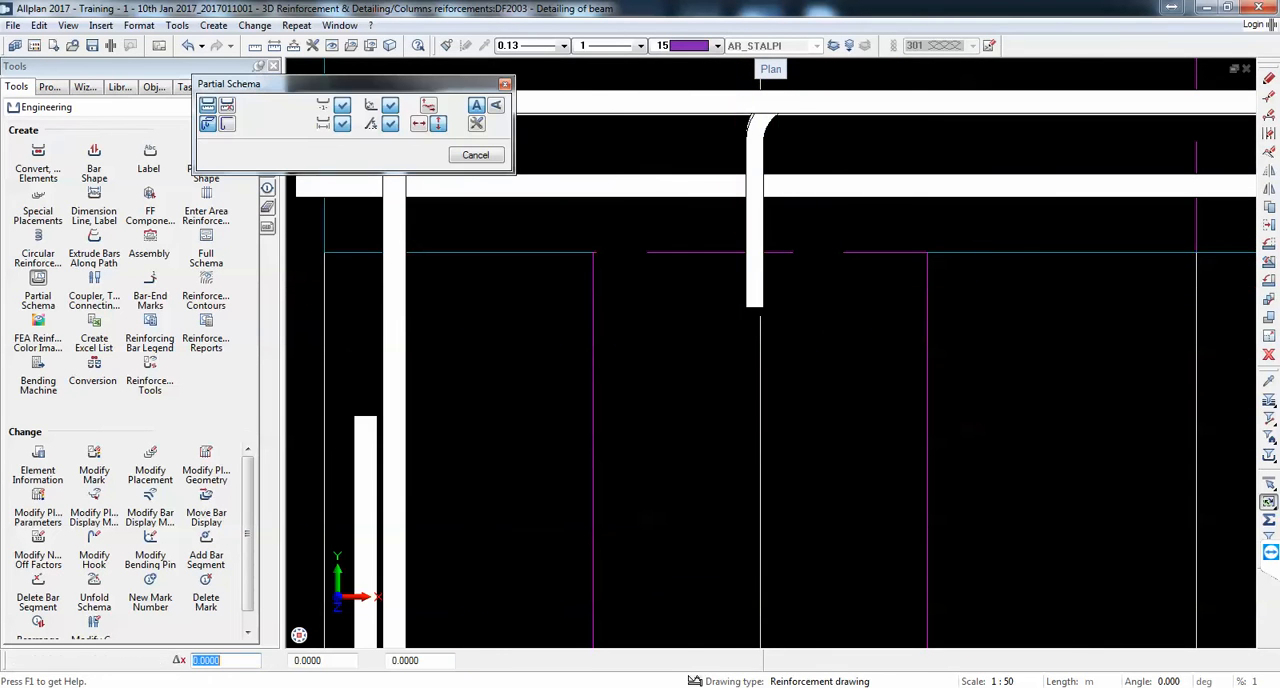
pyautogui.scroll(-5, 858, 517)
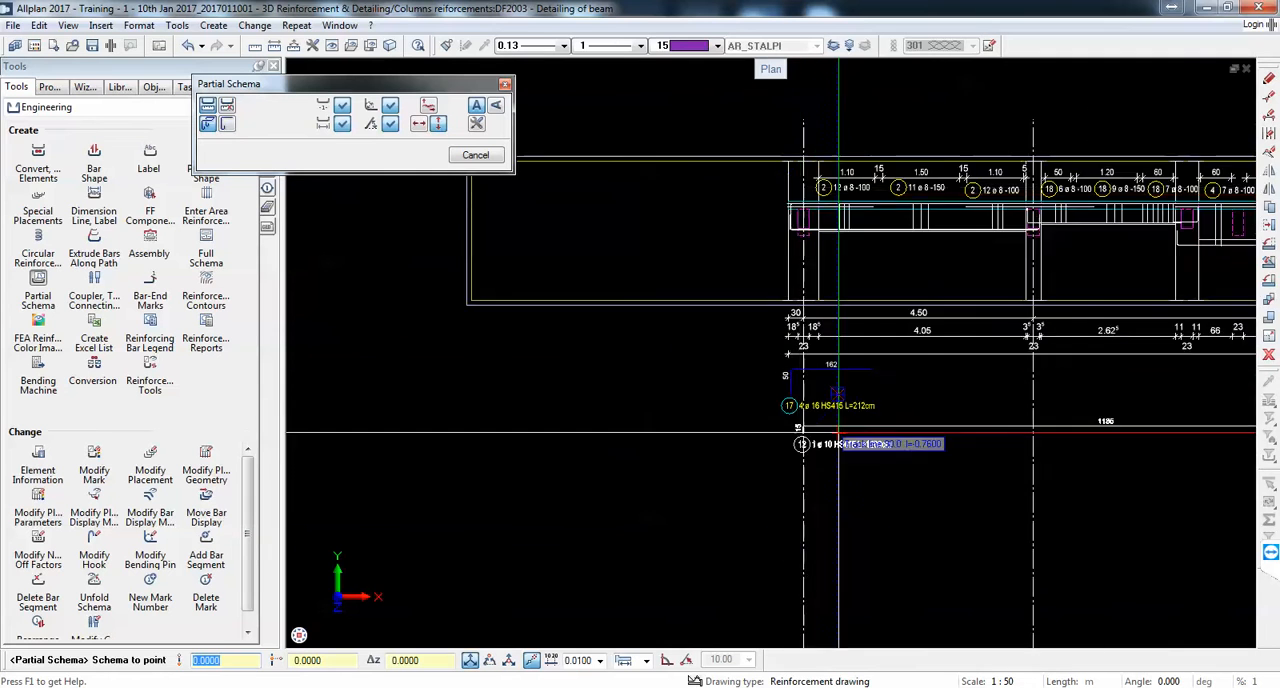
pyautogui.scroll(3, 858, 517)
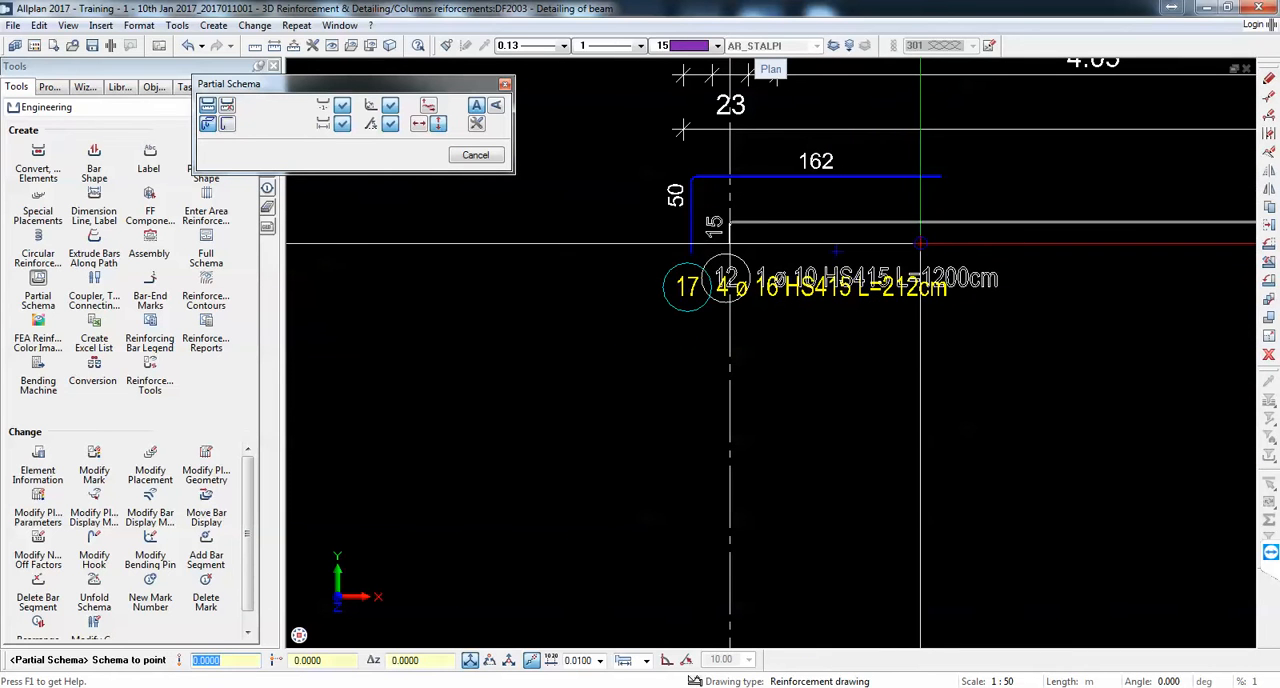
pyautogui.click(918, 282)
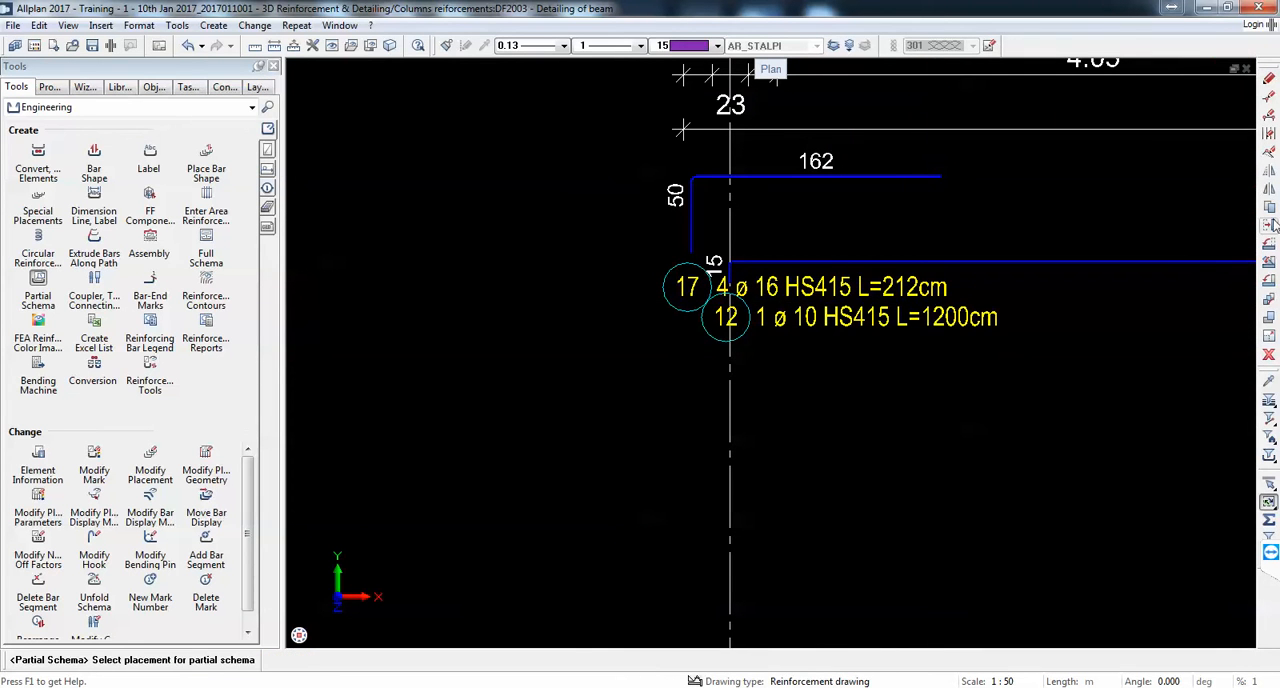
# Step: Move the mark 17 label just beneath its bar's horizontal leg and the mark 12 label along its bar to just past axis B
pyautogui.click(670, 280)
pyautogui.click(670, 280)
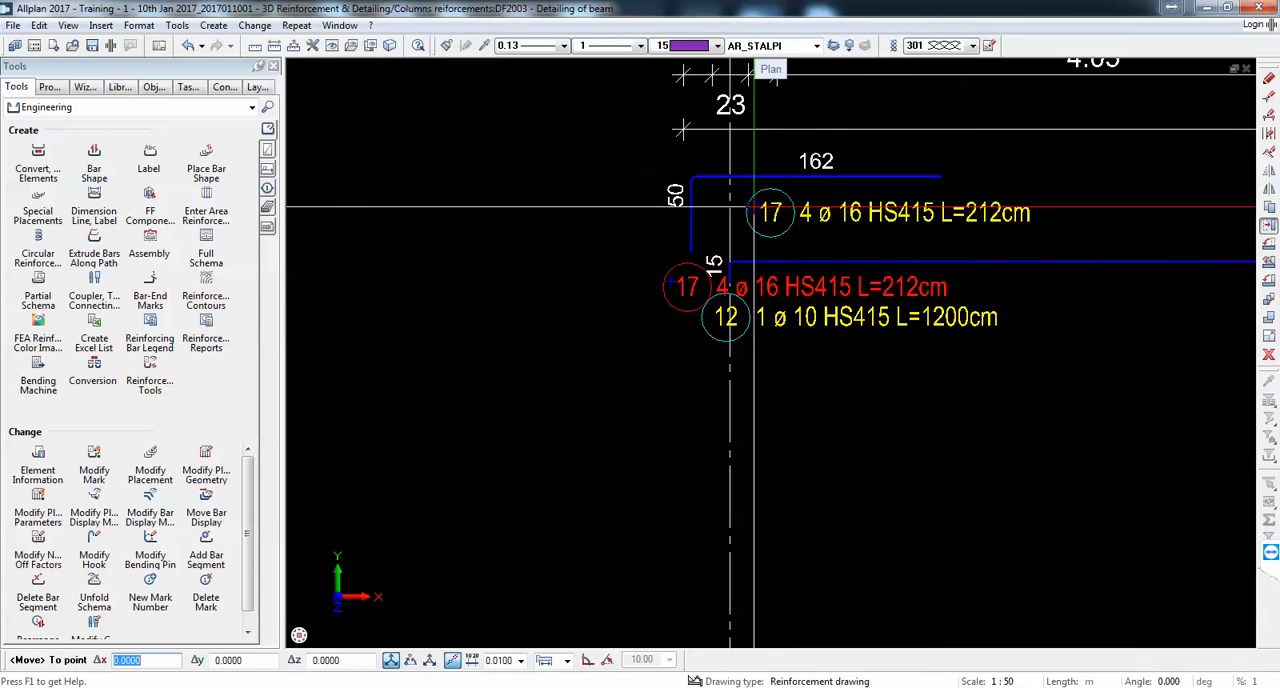
pyautogui.click(746, 204)
pyautogui.click(801, 319)
pyautogui.click(793, 321)
pyautogui.scroll(-5, 795, 290)
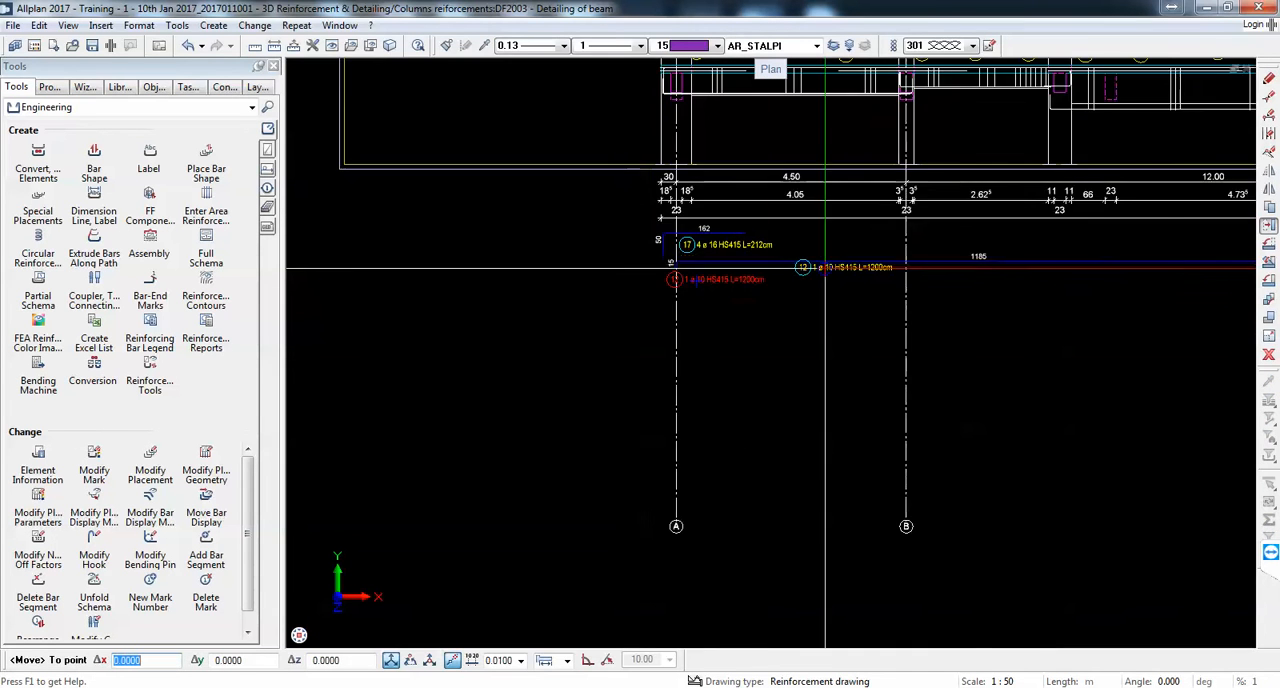
pyautogui.scroll(5, 938, 272)
pyautogui.click(1005, 298)
pyautogui.scroll(-5, 900, 292)
pyautogui.scroll(5, 720, 291)
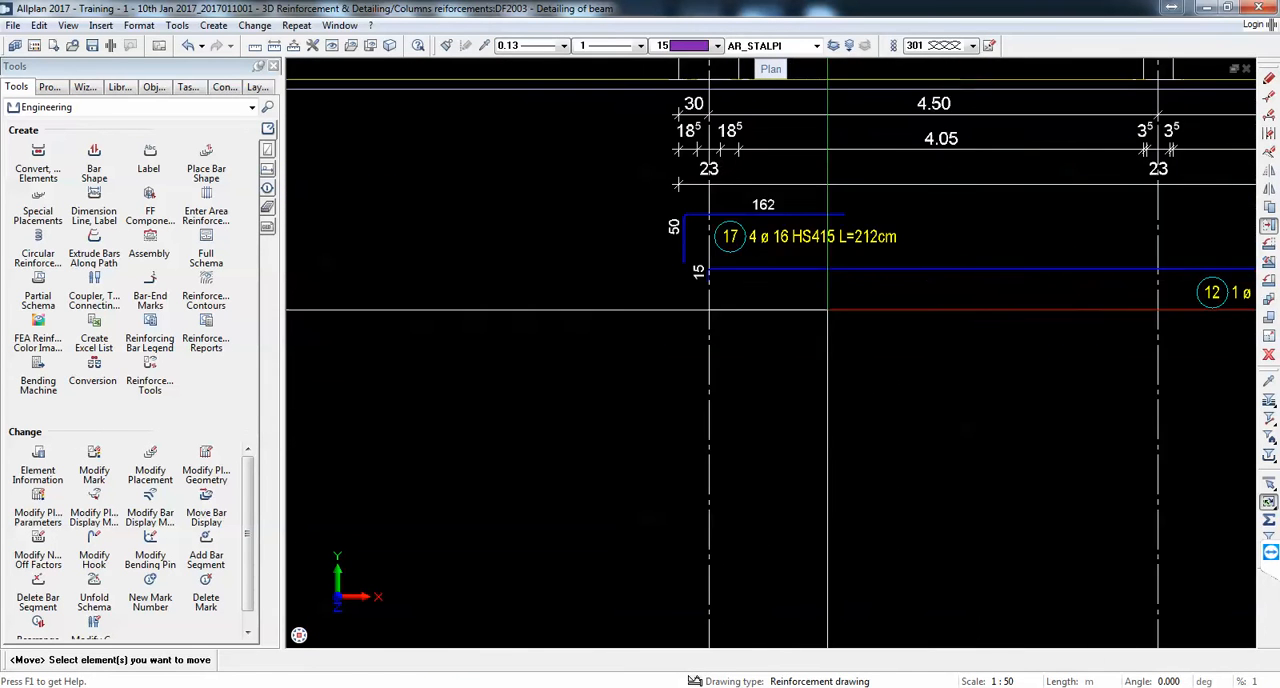
pyautogui.scroll(2, 720, 291)
pyautogui.scroll(-5, 680, 286)
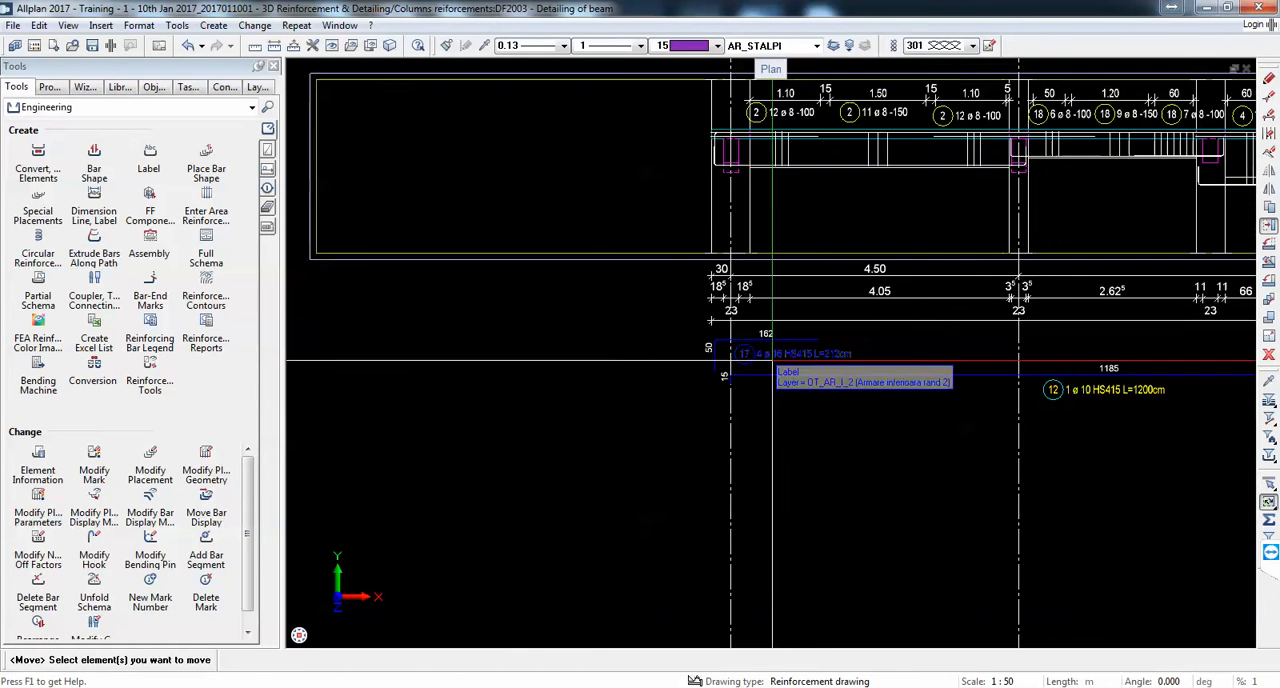
pyautogui.scroll(3, 745, 352)
pyautogui.scroll(2, 745, 352)
pyautogui.scroll(-3, 746, 330)
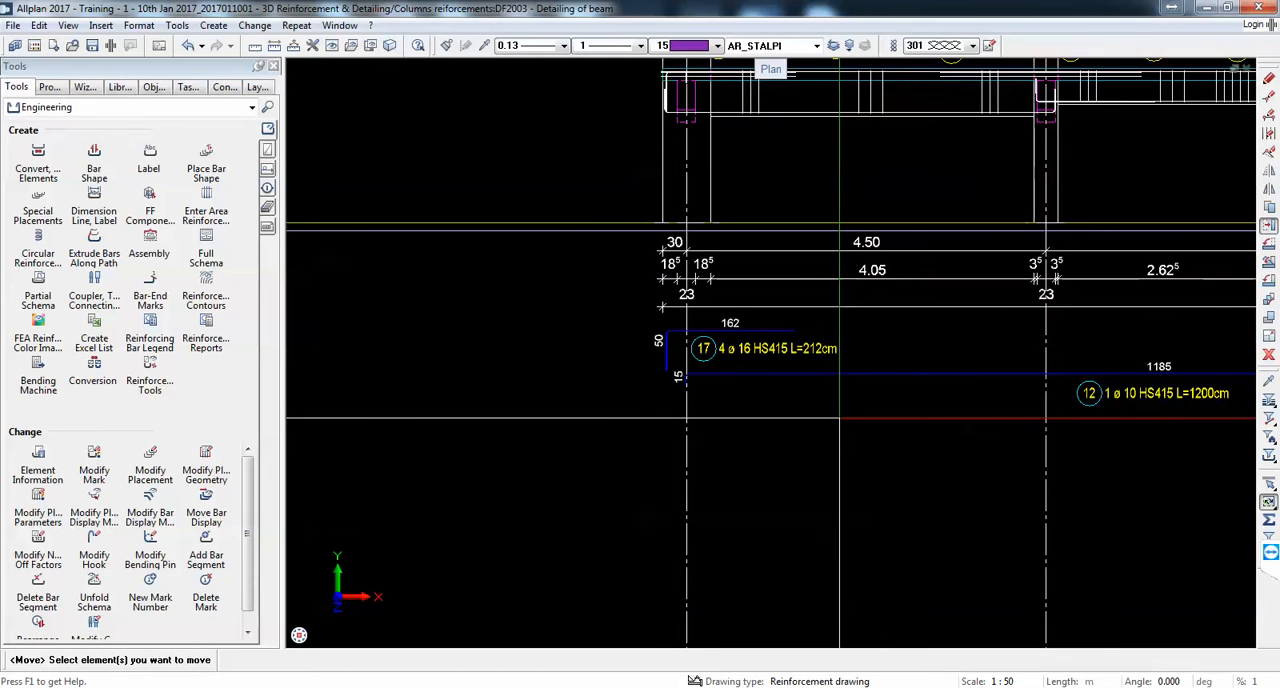
pyautogui.scroll(-5, 745, 407)
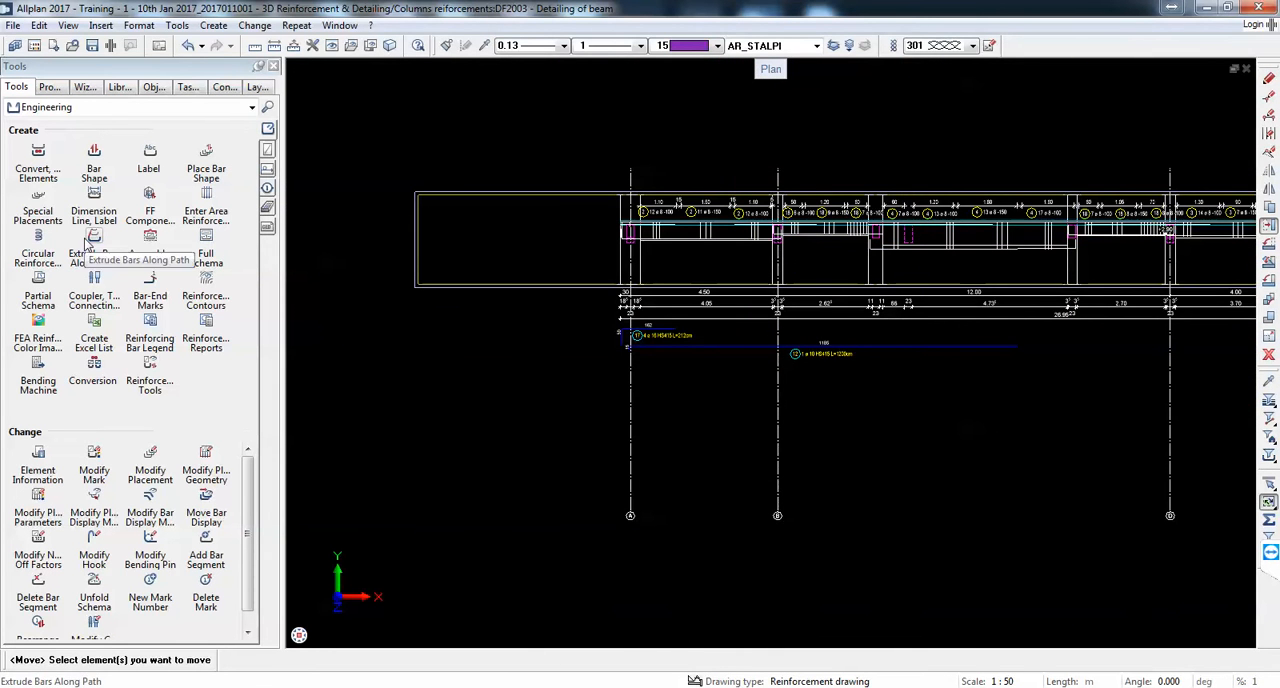
# Step: Create a partial schema of the first span's bottom bar, mark 14, and place it below the mark 12 schema
pyautogui.click(38, 290)
pyautogui.scroll(4, 590, 258)
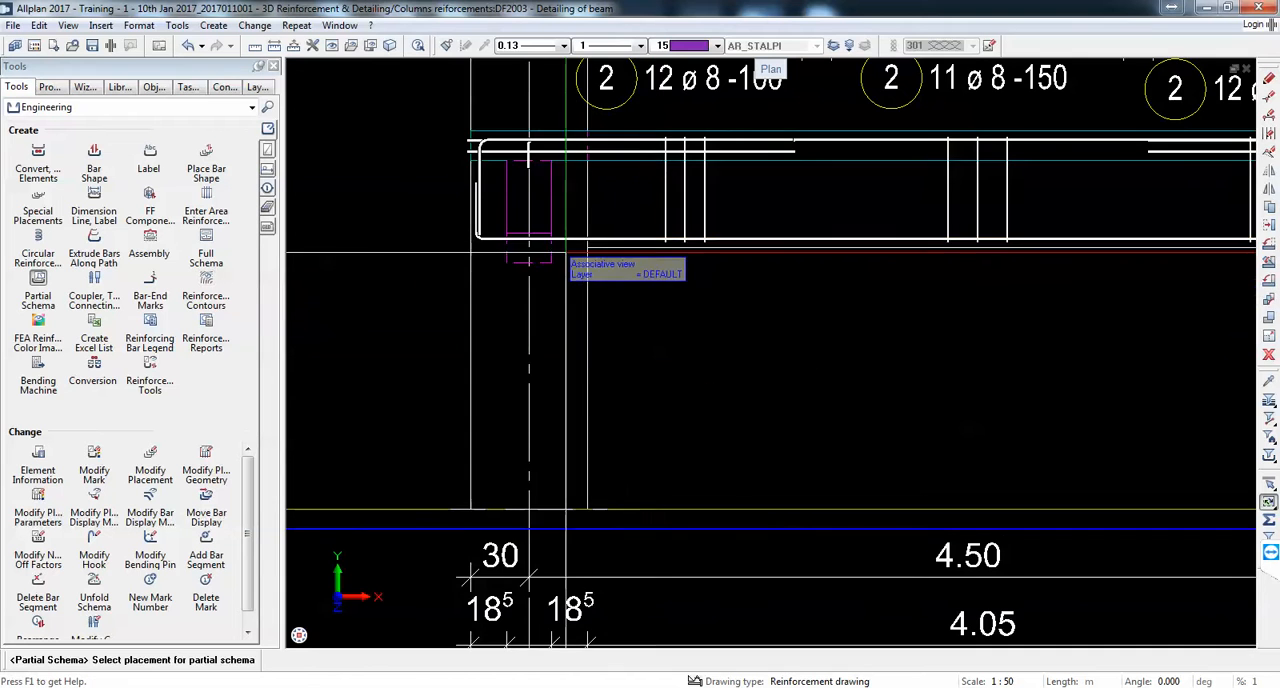
pyautogui.click(613, 225)
pyautogui.scroll(-4, 741, 365)
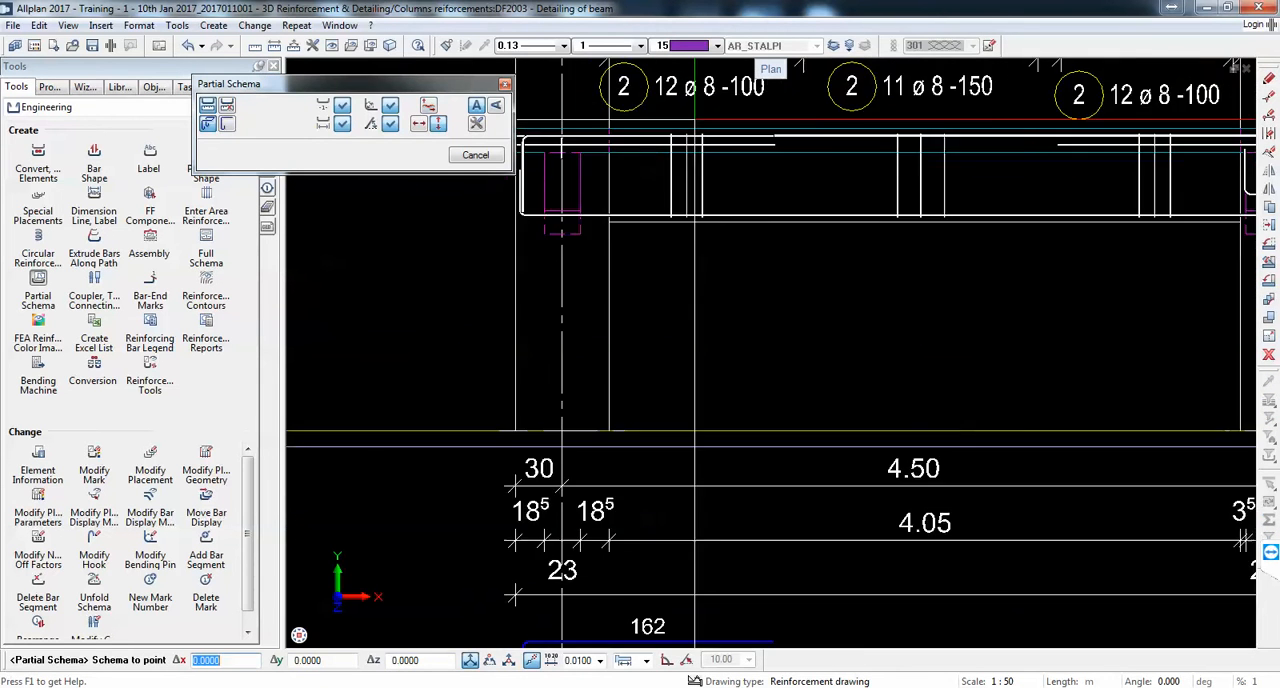
pyautogui.scroll(3, 741, 365)
pyautogui.click(741, 350)
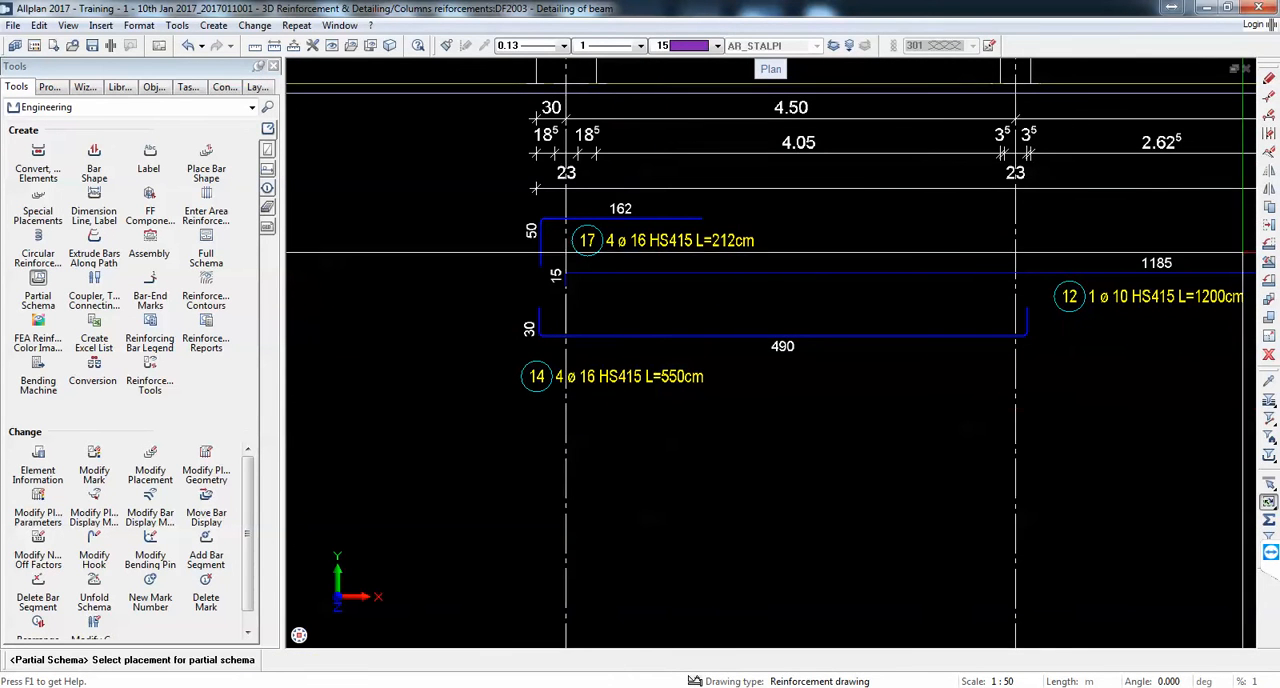
# Step: Move the mark 14 label to just above its bar in the first span
pyautogui.click(662, 373)
pyautogui.click(662, 373)
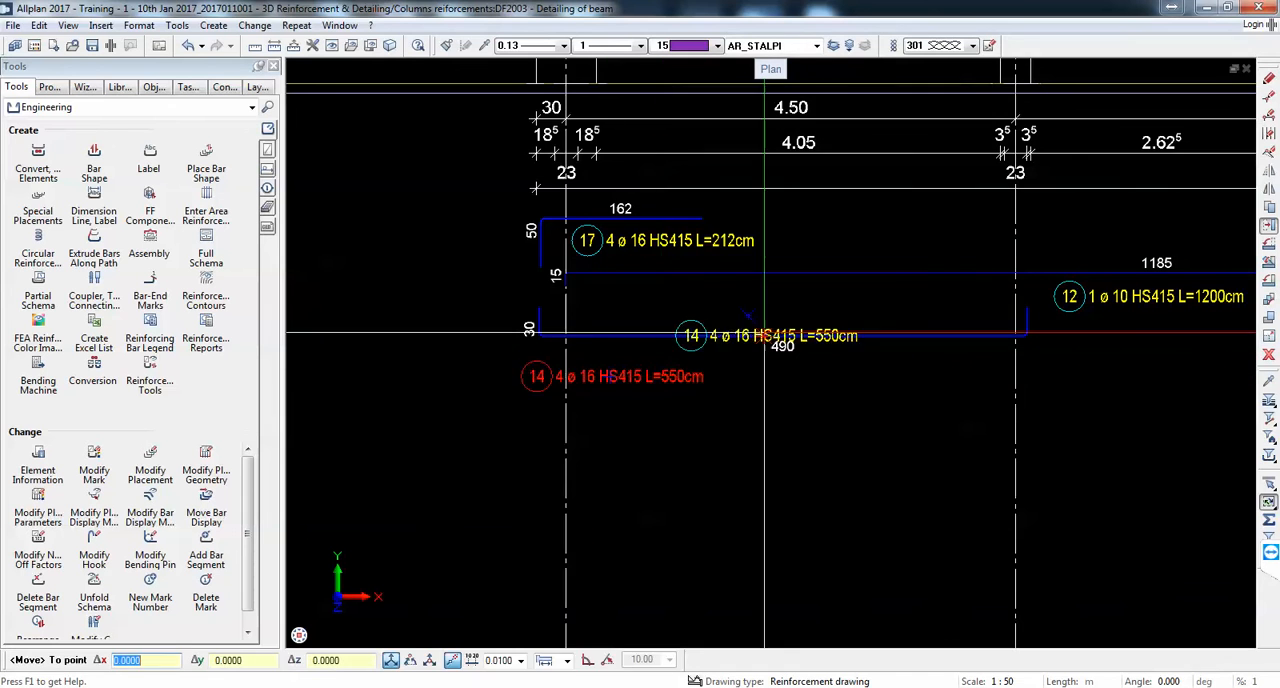
pyautogui.scroll(1, 822, 308)
pyautogui.click(776, 315)
pyautogui.scroll(-5, 776, 315)
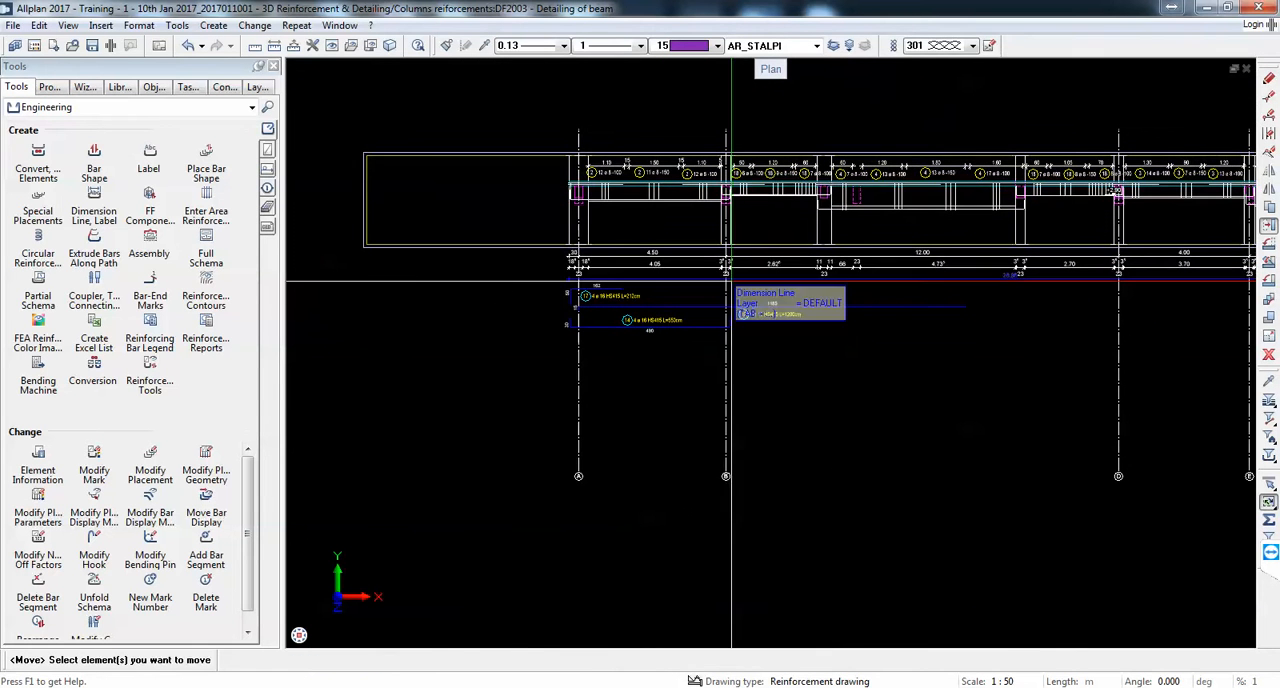
# Step: Create a partial schema of the second span's bottom bar, mark 21, vertically aligned with the beam and slightly lower than the mark 14 schema
pyautogui.click(42, 281)
pyautogui.scroll(6, 853, 195)
pyautogui.scroll(-3, 910, 212)
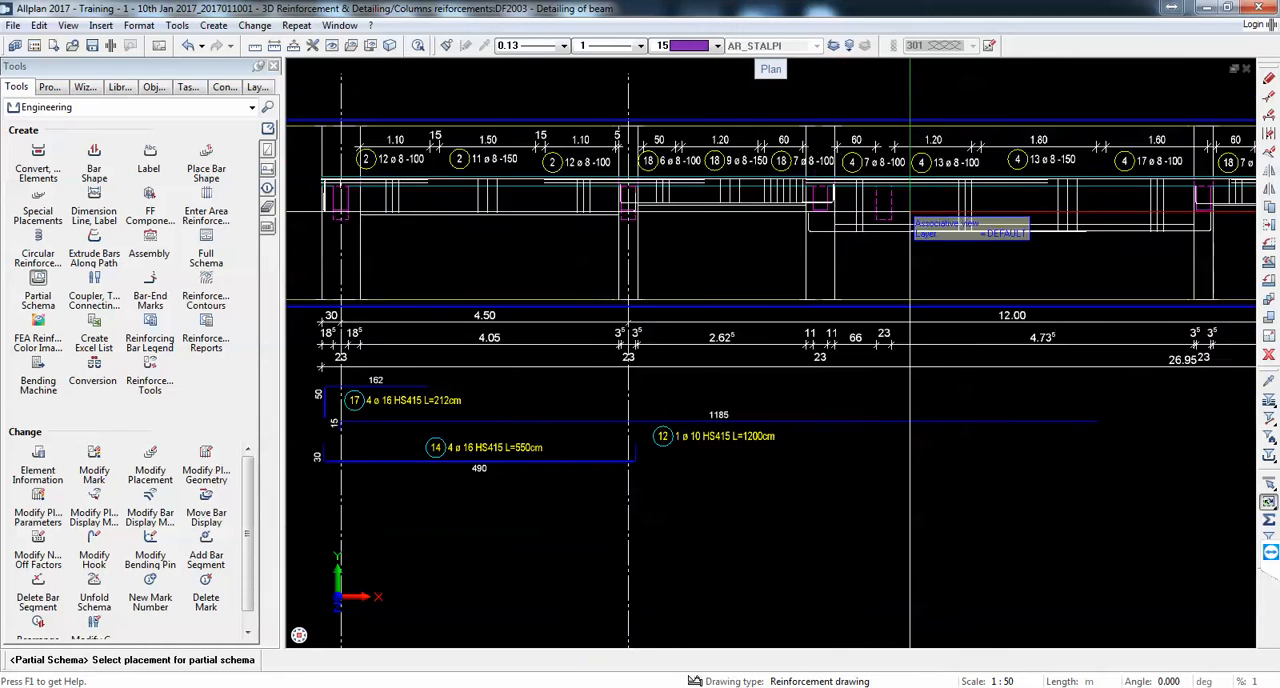
pyautogui.scroll(2, 703, 233)
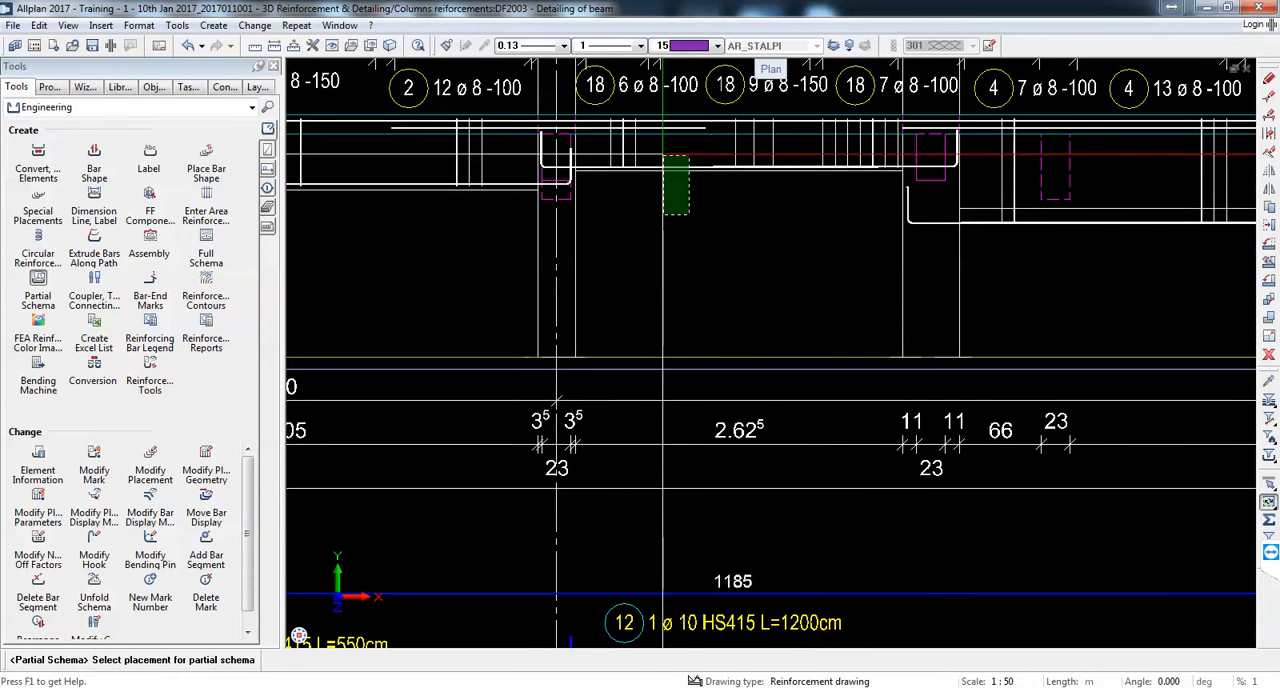
pyautogui.click(668, 180)
pyautogui.click(440, 130)
pyautogui.scroll(-4, 636, 141)
pyautogui.scroll(3, 665, 335)
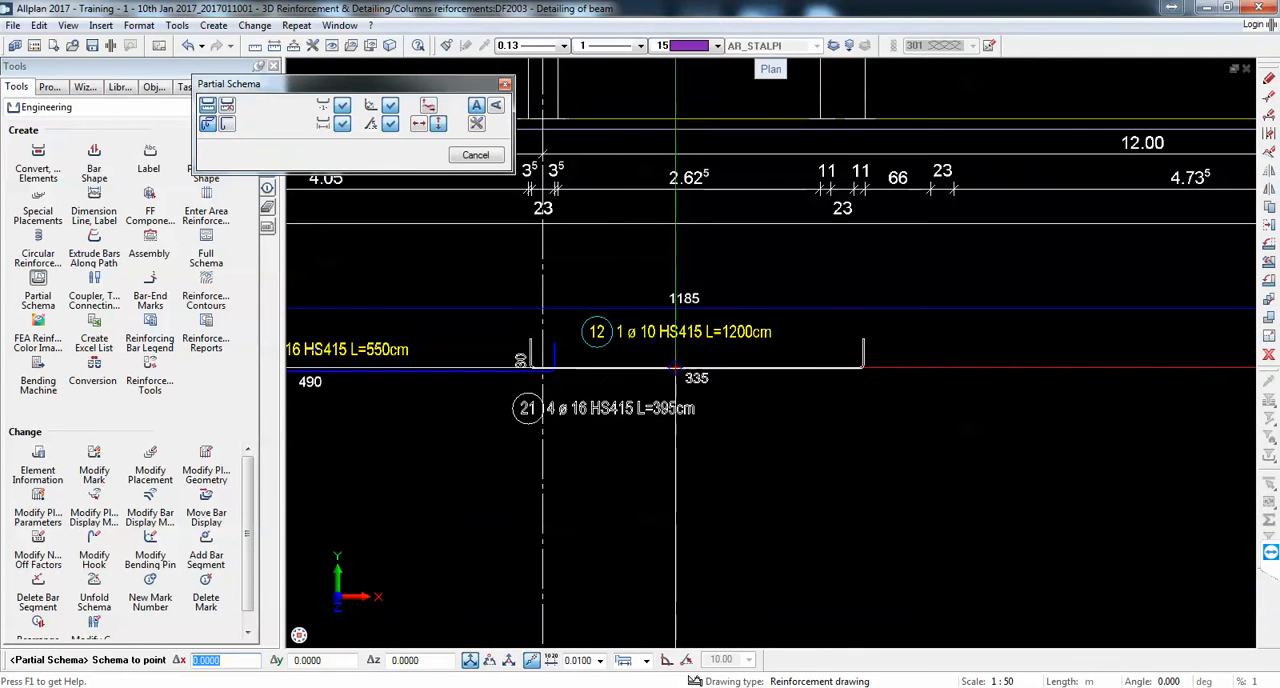
pyautogui.click(658, 381)
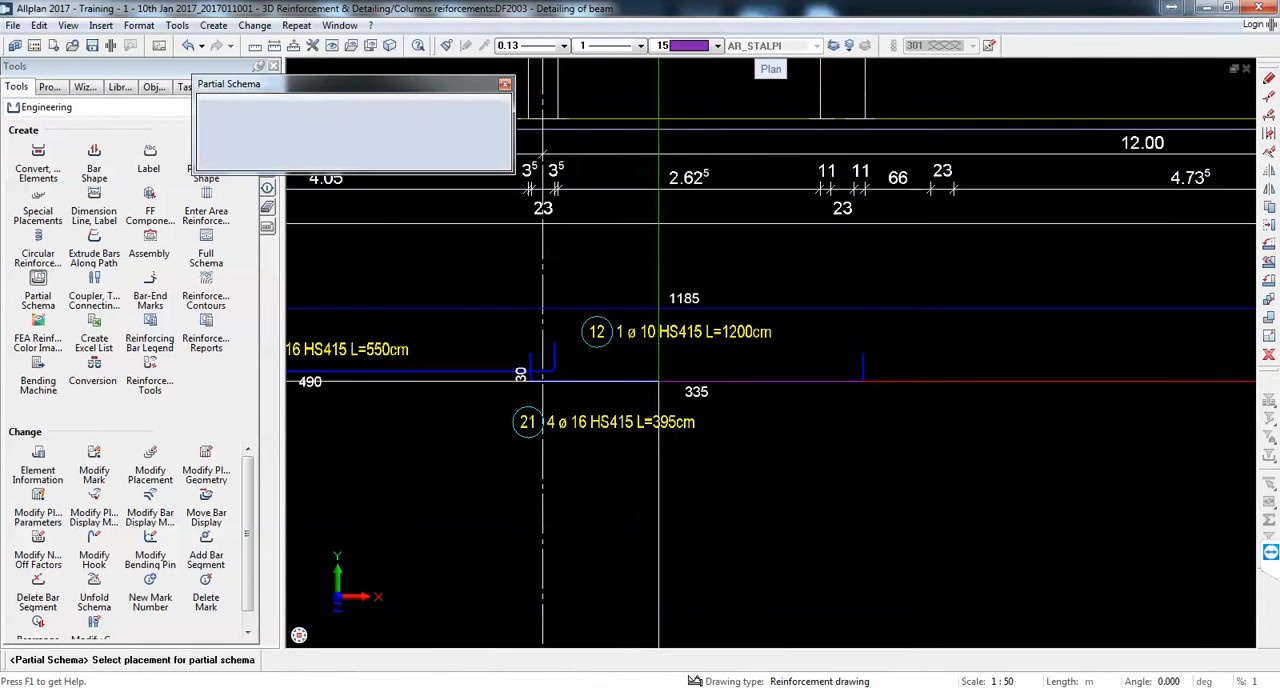
# Step: Move the mark 21 label horizontally to beneath the middle of its bar
pyautogui.click(1269, 225)
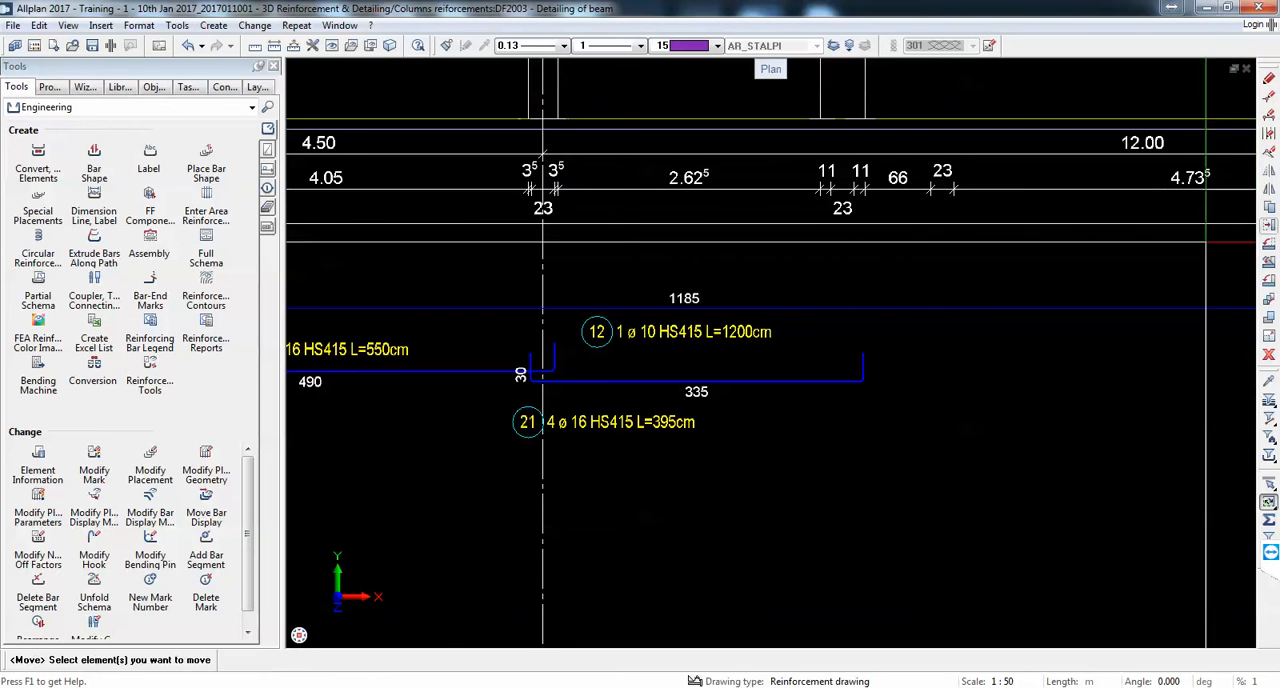
pyautogui.click(694, 413)
pyautogui.scroll(-2, 660, 283)
pyautogui.moveTo(684, 228); pyautogui.dragTo(652, 266, button='middle')
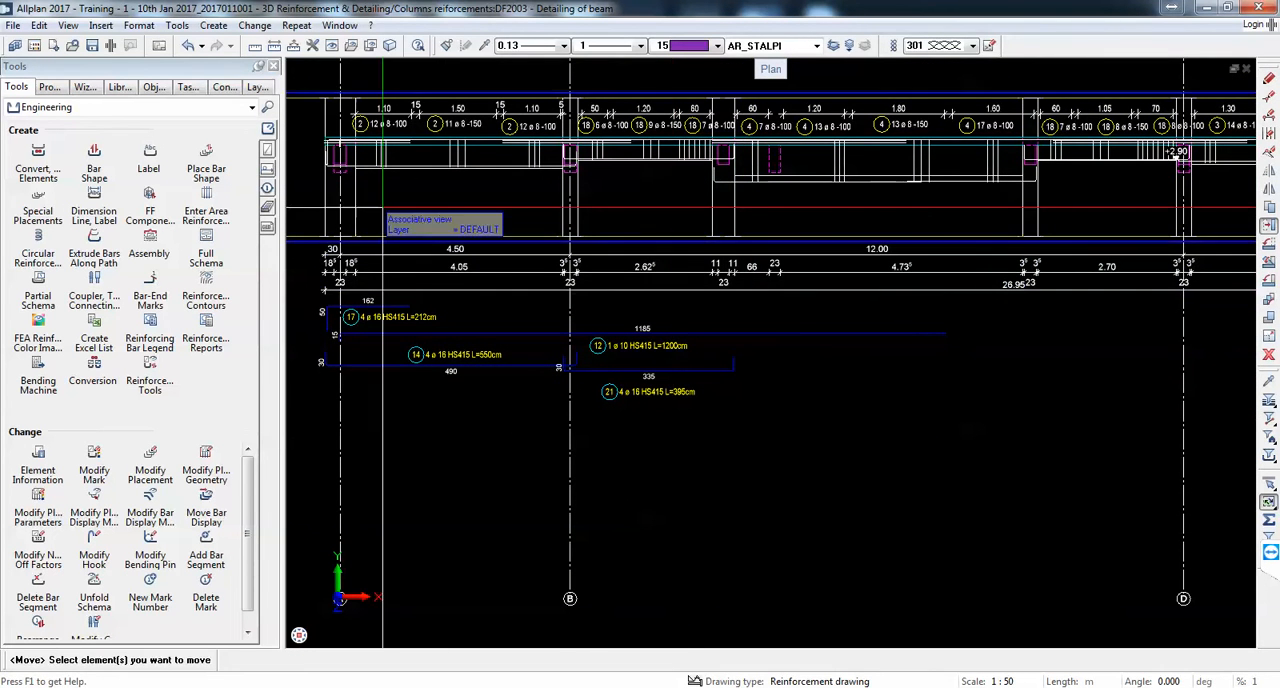
# Step: Create a partial schema of the third span's bottom bar, mark 19, vertically aligned below the beam at about the mark 21 schema's level
pyautogui.click(32, 296)
pyautogui.scroll(3, 800, 180)
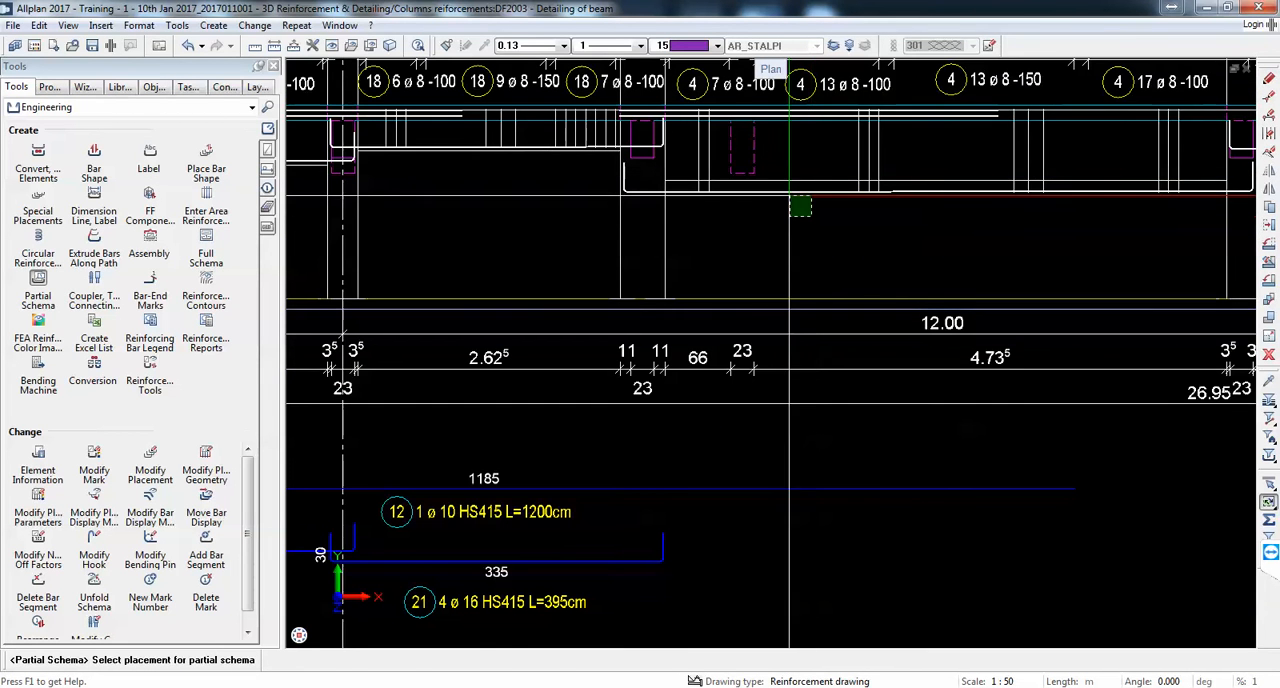
pyautogui.click(790, 200)
pyautogui.scroll(-3, 785, 198)
pyautogui.click(440, 124)
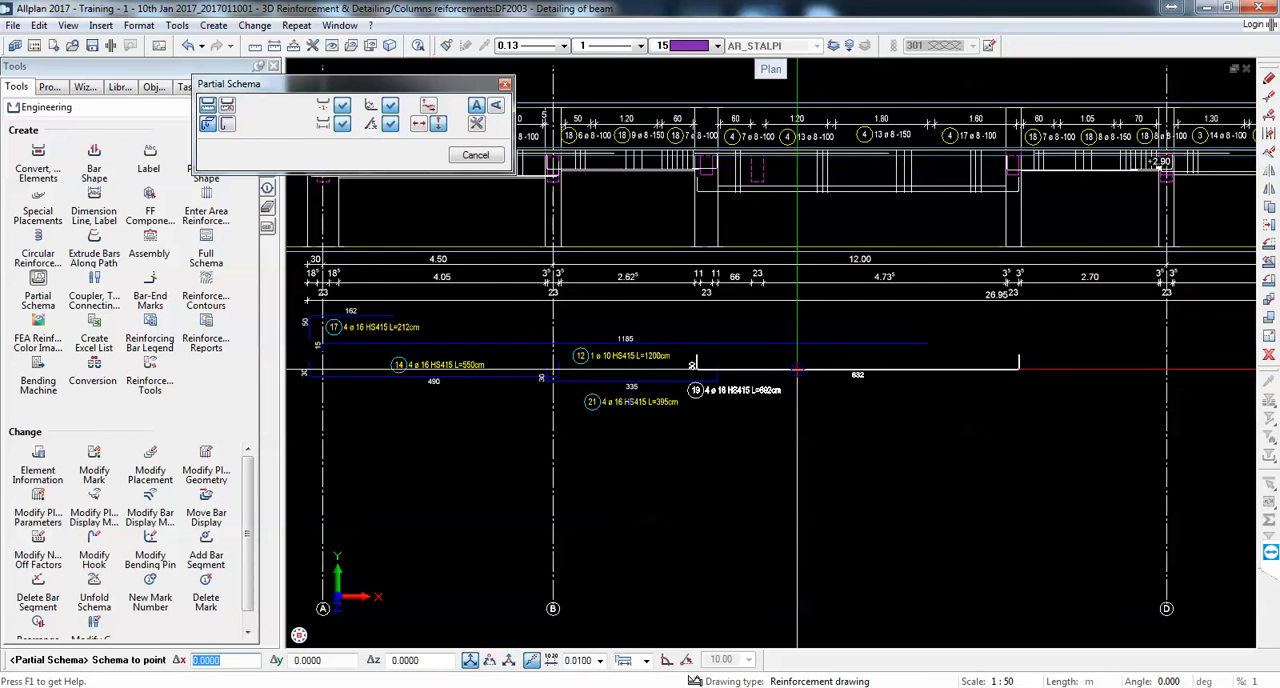
pyautogui.scroll(3, 786, 374)
pyautogui.click(800, 380)
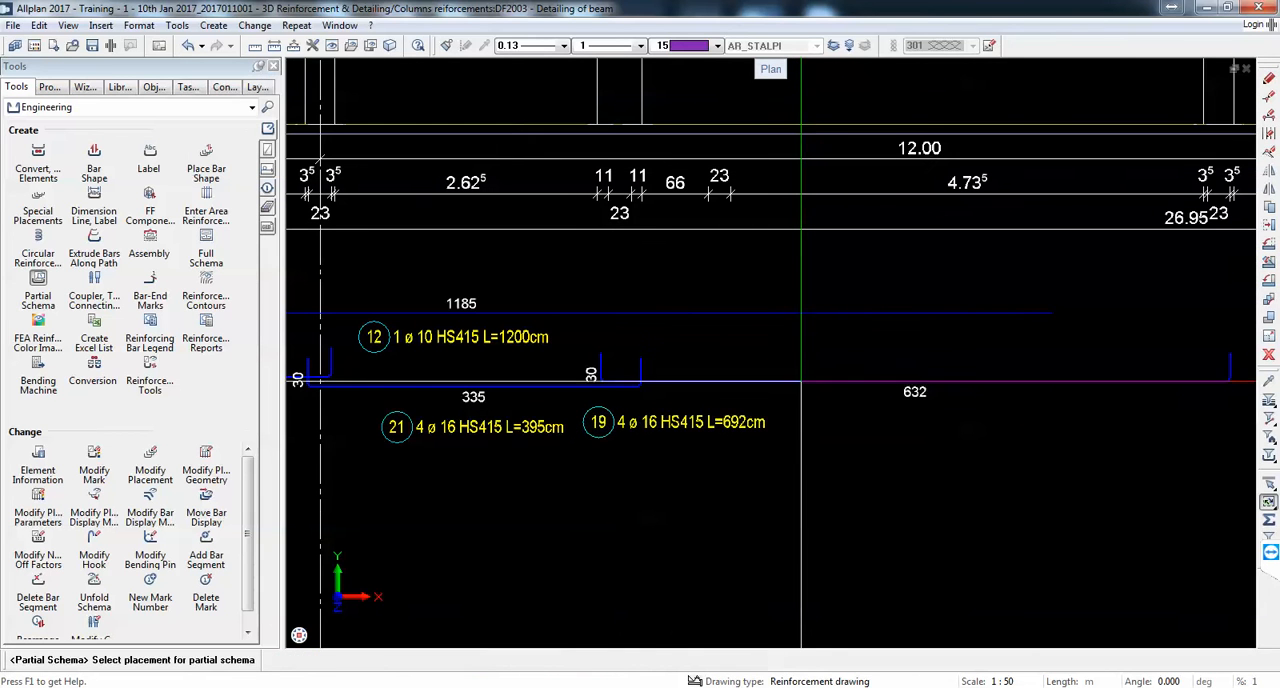
# Step: Move the mark 19 label to just above the middle of its bar in the third span
pyautogui.click(1270, 226)
pyautogui.click(660, 425)
pyautogui.click(654, 445)
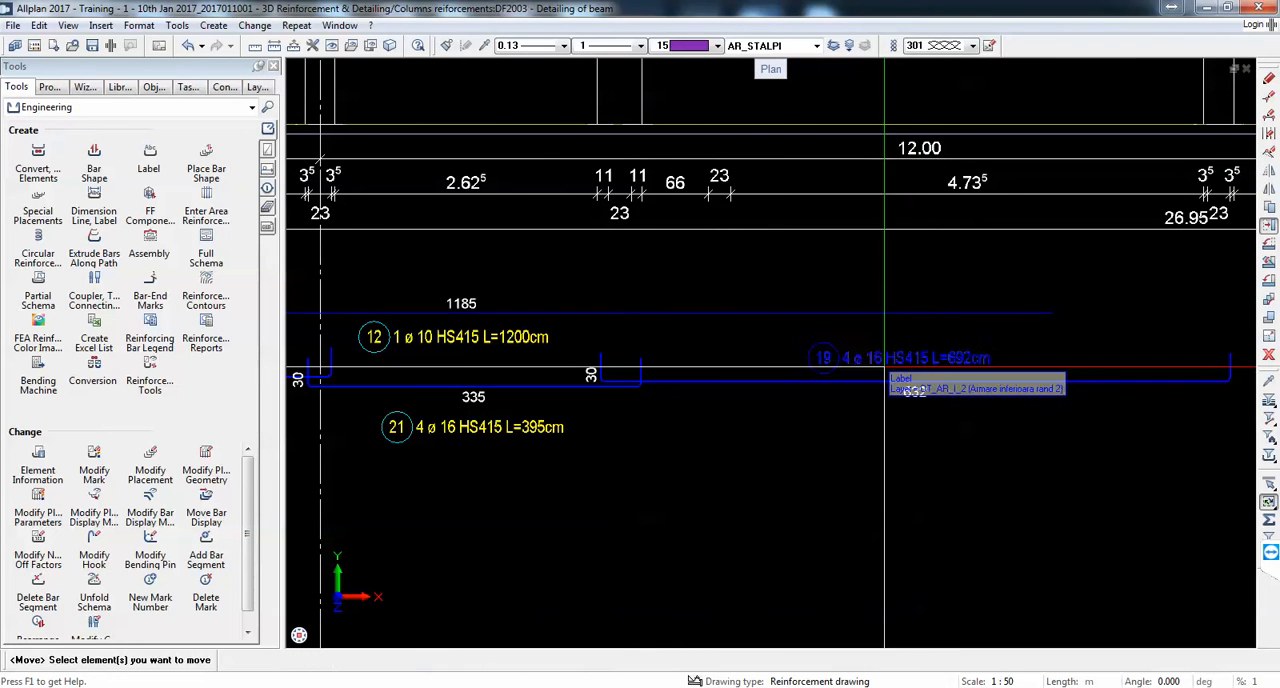
pyautogui.scroll(-5, 884, 366)
pyautogui.moveTo(912, 375); pyautogui.dragTo(794, 377, button='middle')
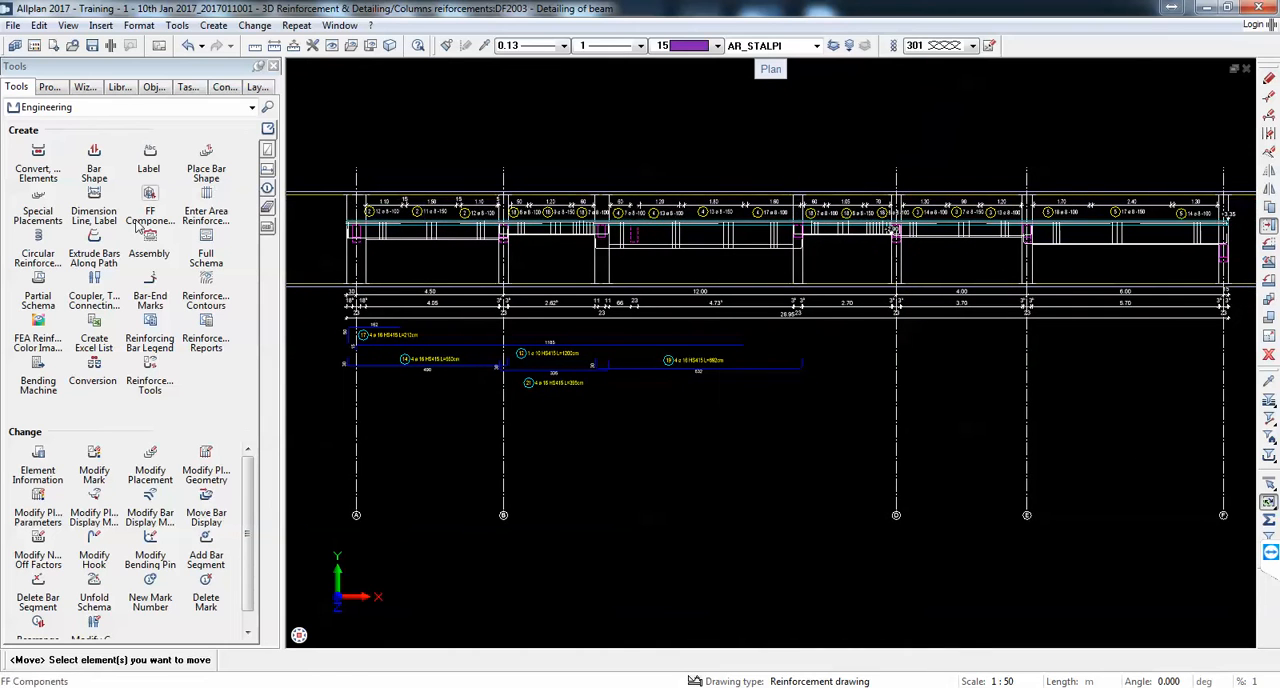
# Step: Create a partial schema of the fourth span's bottom bar, mark 22, vertically aligned below the beam and slightly lower than the mark 19 schema
pyautogui.click(37, 285)
pyautogui.scroll(5, 850, 222)
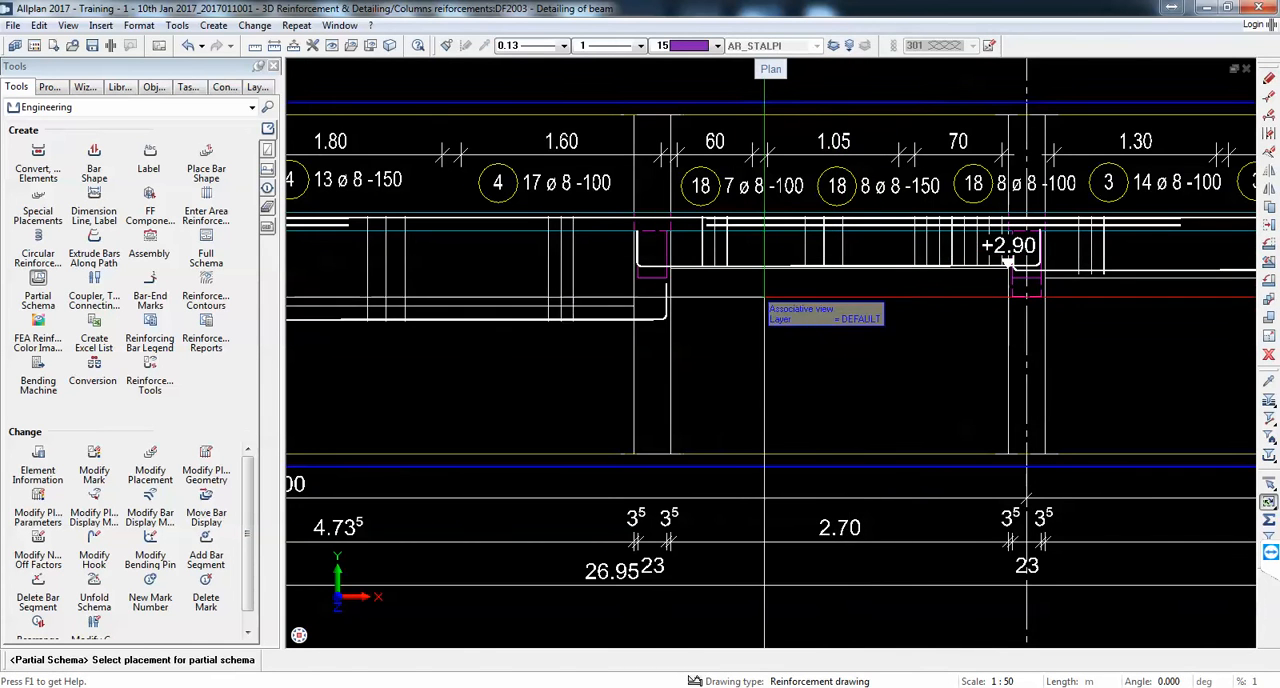
pyautogui.click(1008, 262)
pyautogui.click(441, 123)
pyautogui.scroll(-5, 783, 134)
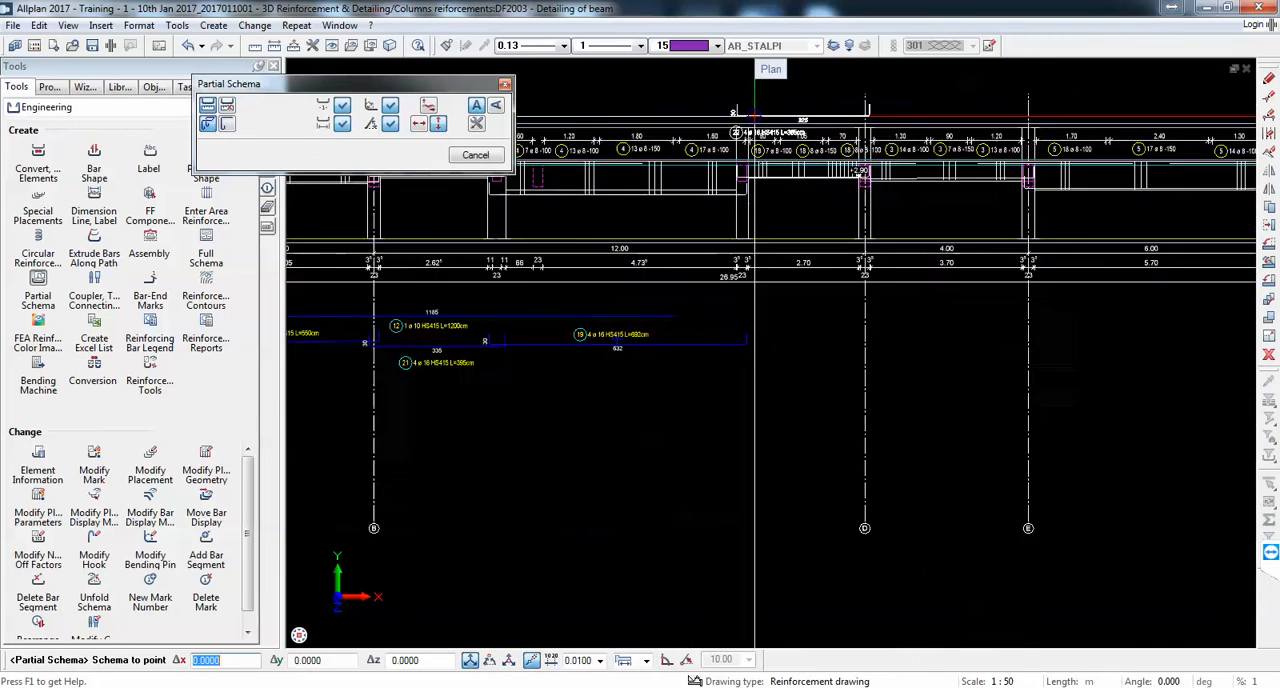
pyautogui.scroll(3, 764, 271)
pyautogui.click(742, 412)
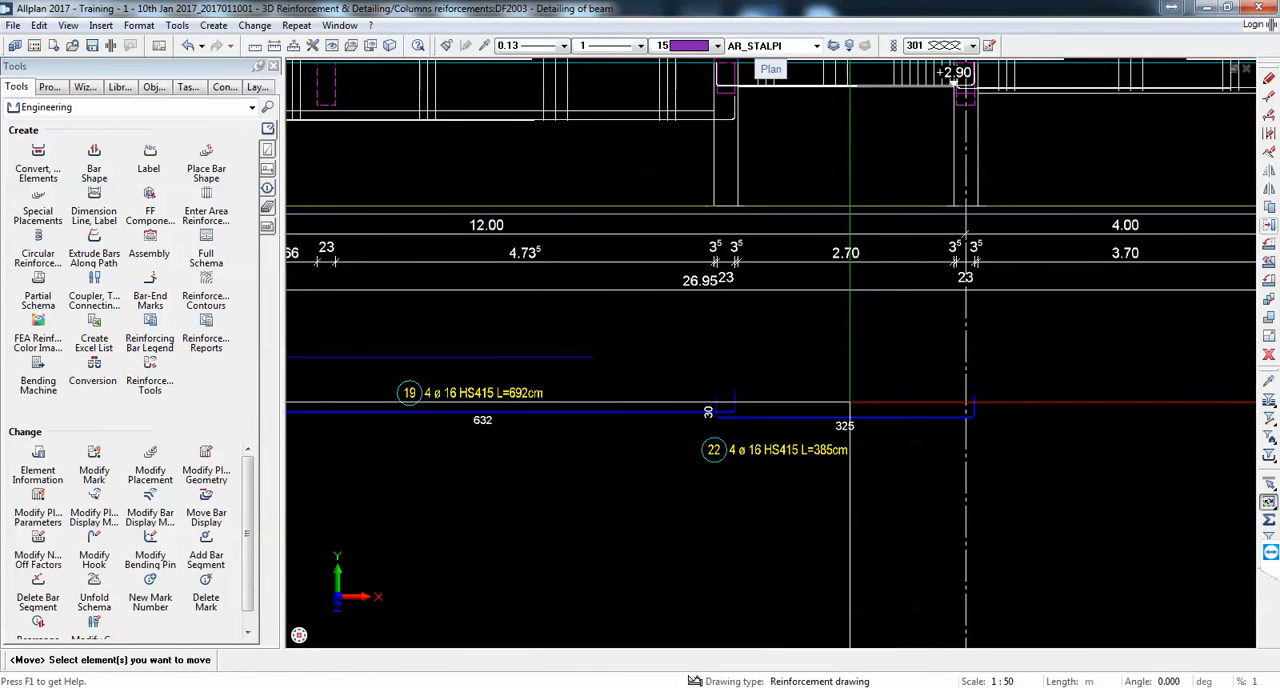
# Step: Move the mark 22 label to just above the middle of its bar in the fourth span
pyautogui.click(791, 441)
pyautogui.click(790, 443)
pyautogui.scroll(3, 904, 391)
pyautogui.click(820, 405)
pyautogui.scroll(-5, 853, 238)
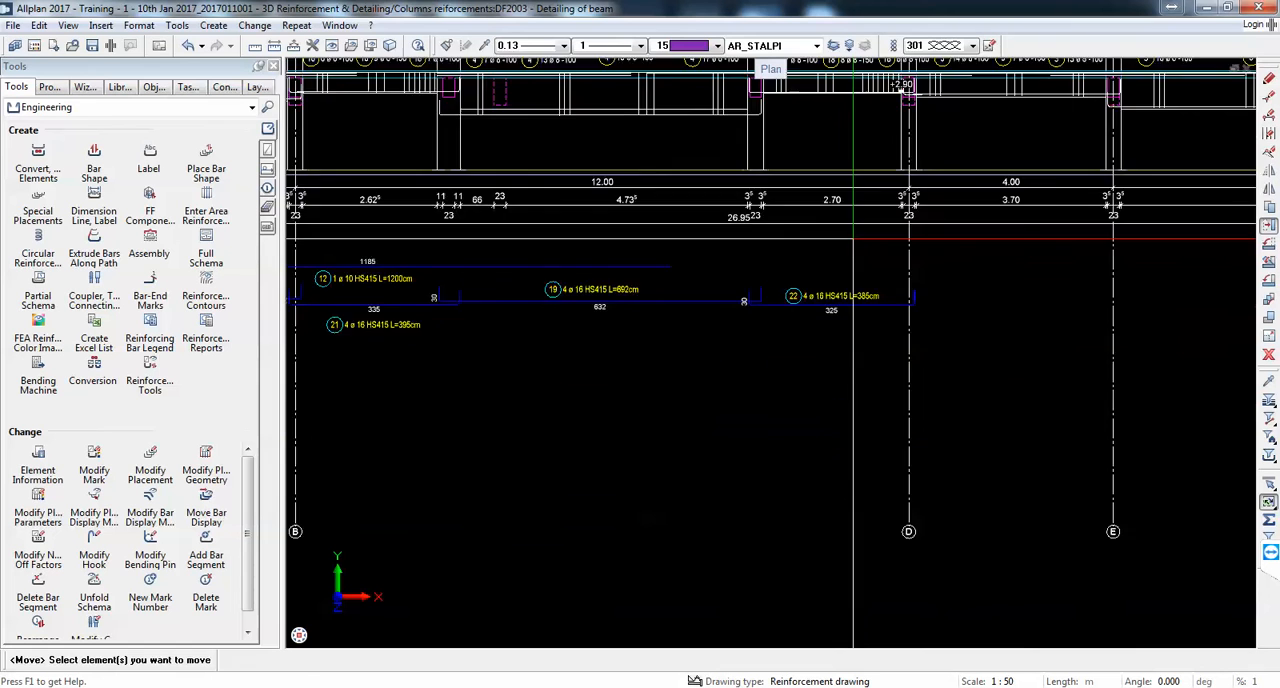
# Step: Create a partial schema of the fifth span's bottom bar, mark 23, vertically aligned below the beam and slightly lower than the mark 22 schema
pyautogui.scroll(-2, 853, 238)
pyautogui.scroll(4, 700, 318)
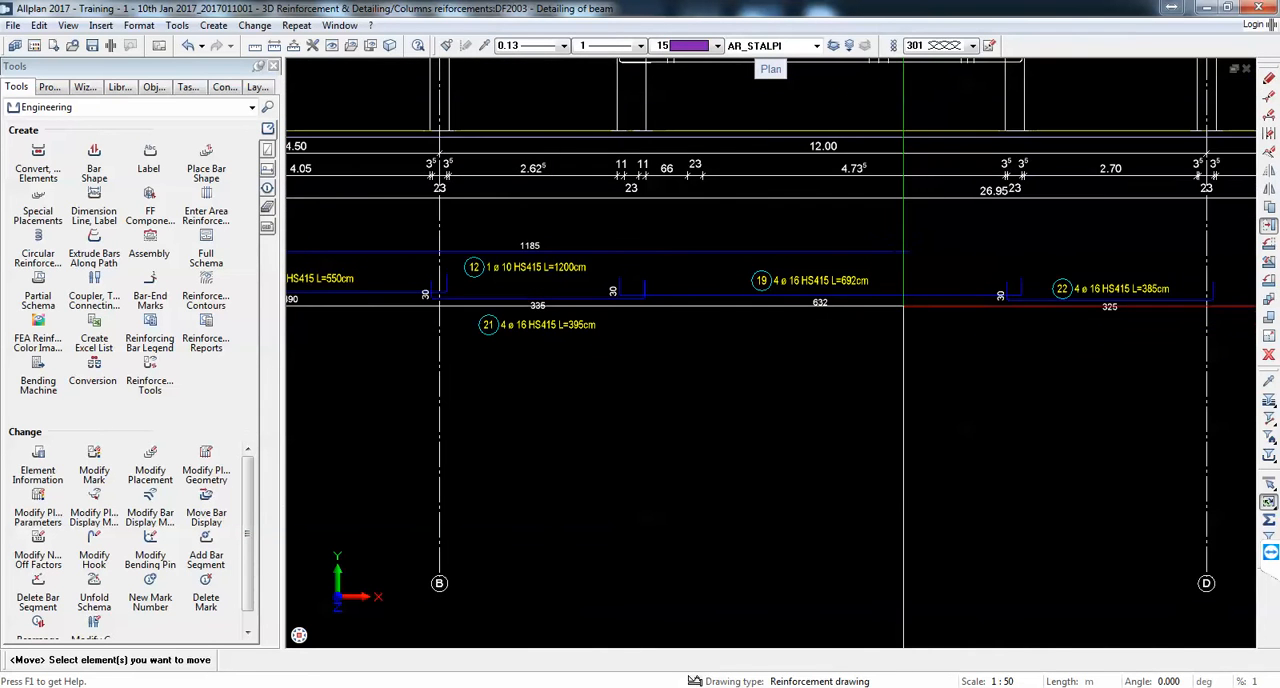
pyautogui.scroll(-5, 904, 306)
pyautogui.scroll(2, 800, 400)
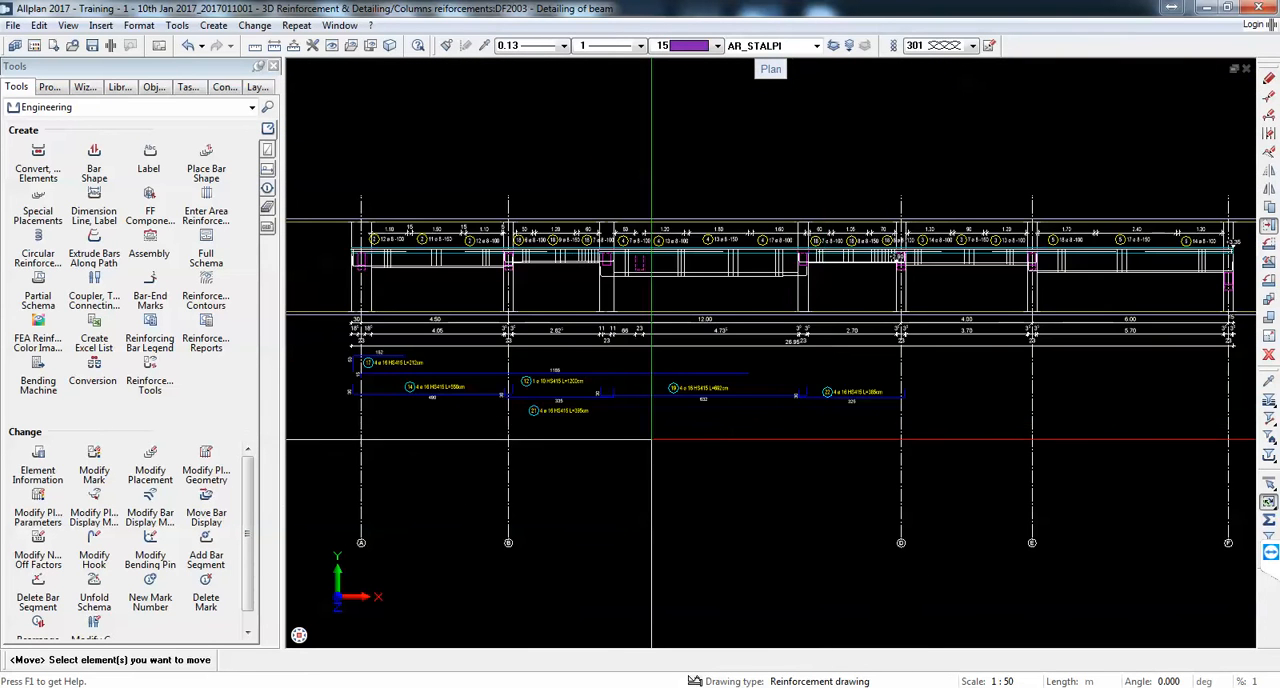
pyautogui.scroll(2, 945, 330)
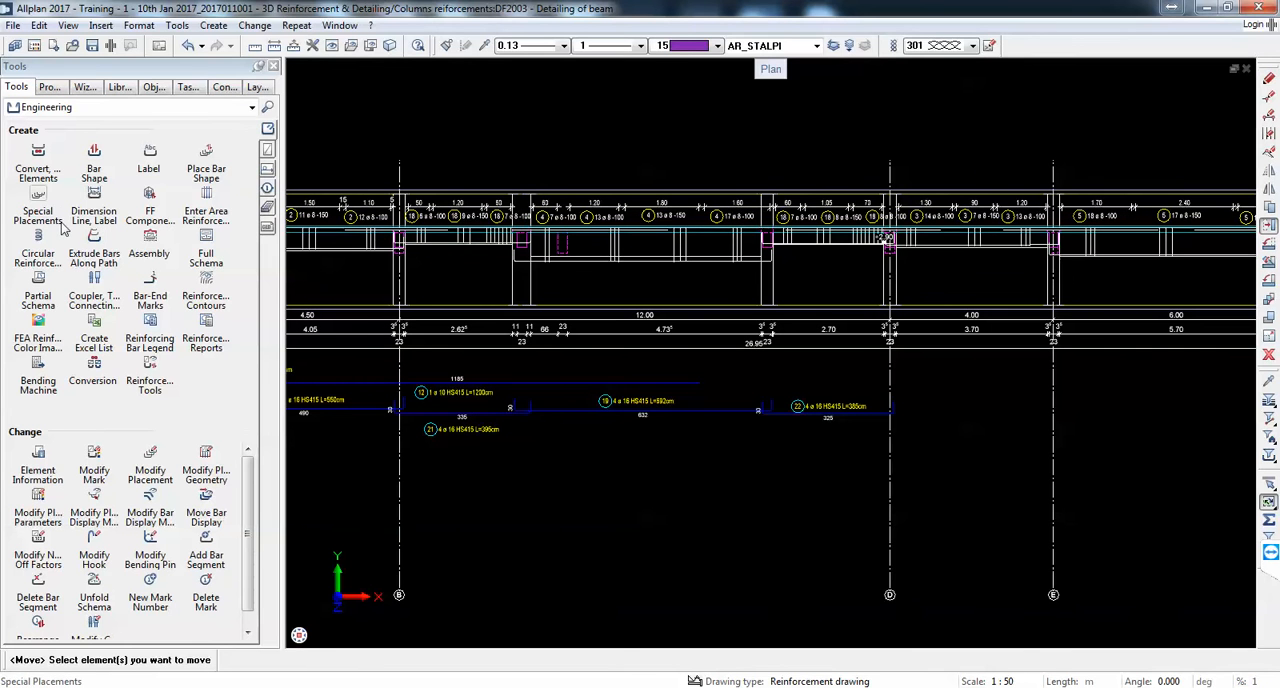
pyautogui.click(50, 282)
pyautogui.scroll(5, 962, 225)
pyautogui.click(893, 287)
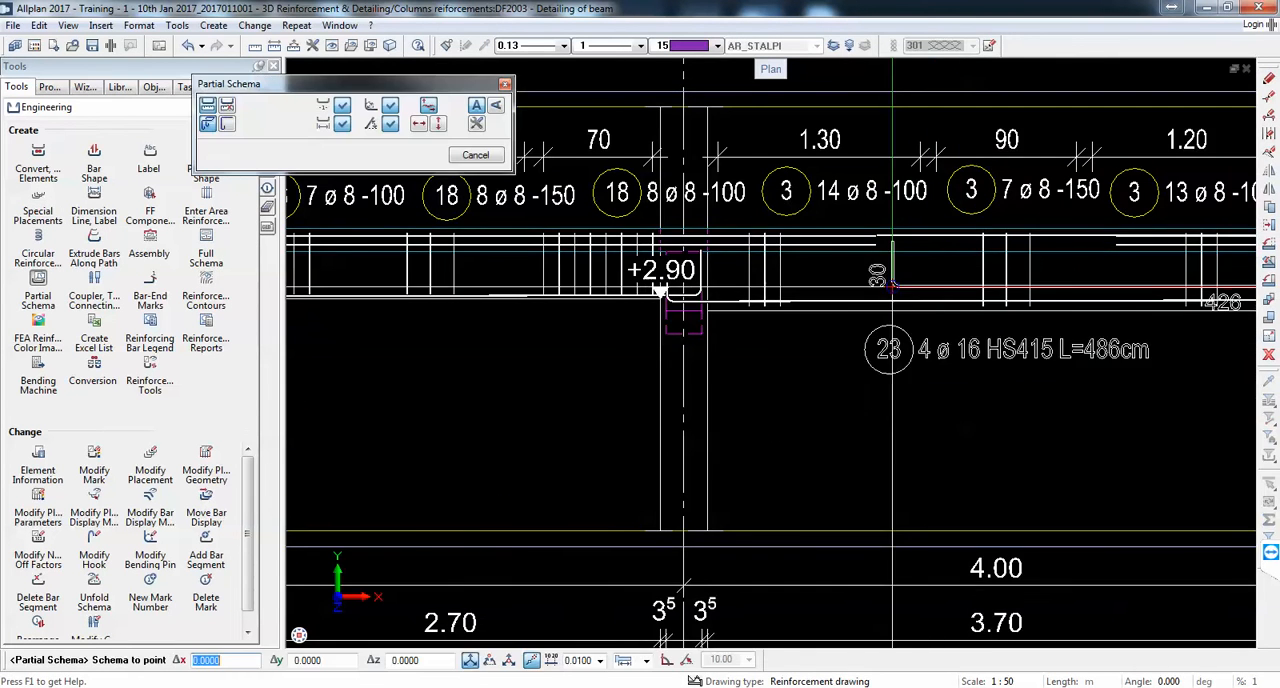
pyautogui.scroll(-4, 893, 287)
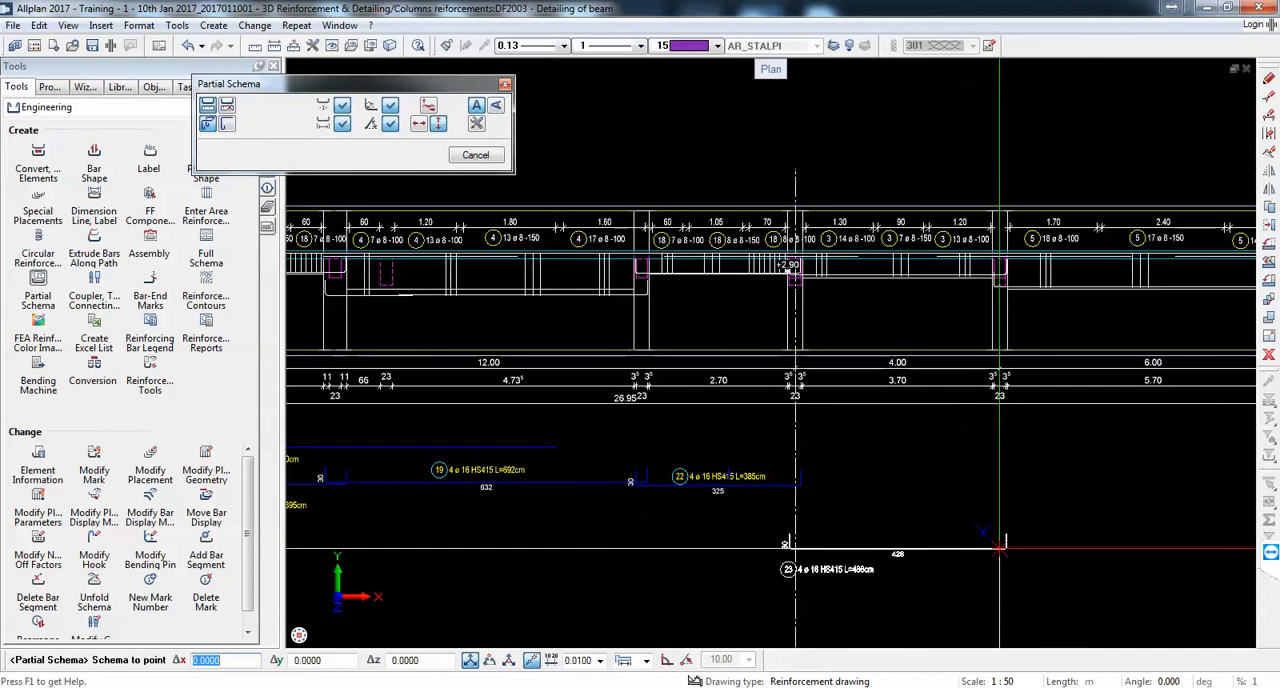
pyautogui.scroll(2, 924, 487)
pyautogui.click(924, 471)
pyautogui.scroll(-1, 796, 498)
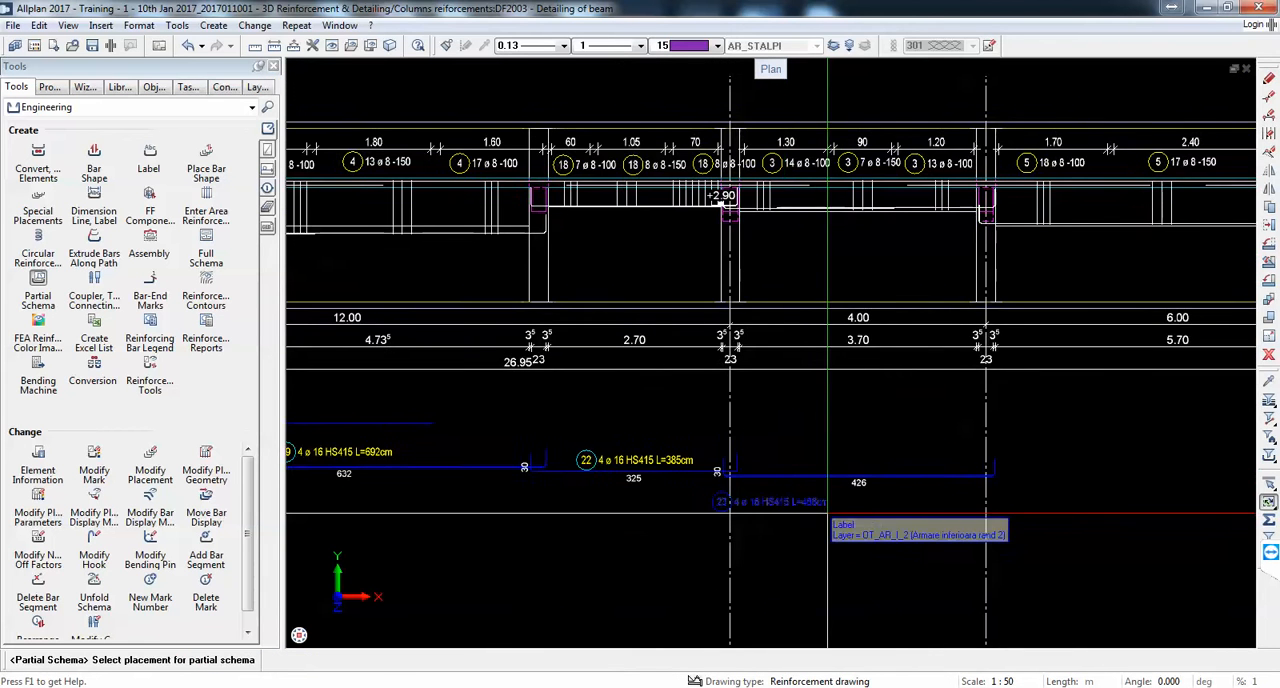
# Step: Create a partial schema of the last span's bottom bar, mark 20, vertically aligned below the beam and slightly lower than the mark 23 schema
pyautogui.scroll(2, 1105, 265)
pyautogui.moveTo(1105, 262); pyautogui.dragTo(823, 287, button='middle')
pyautogui.scroll(2, 823, 287)
pyautogui.moveTo(866, 286); pyautogui.dragTo(820, 190)
pyautogui.scroll(-6, 816, 188)
pyautogui.scroll(1, 863, 369)
pyautogui.scroll(2, 863, 369)
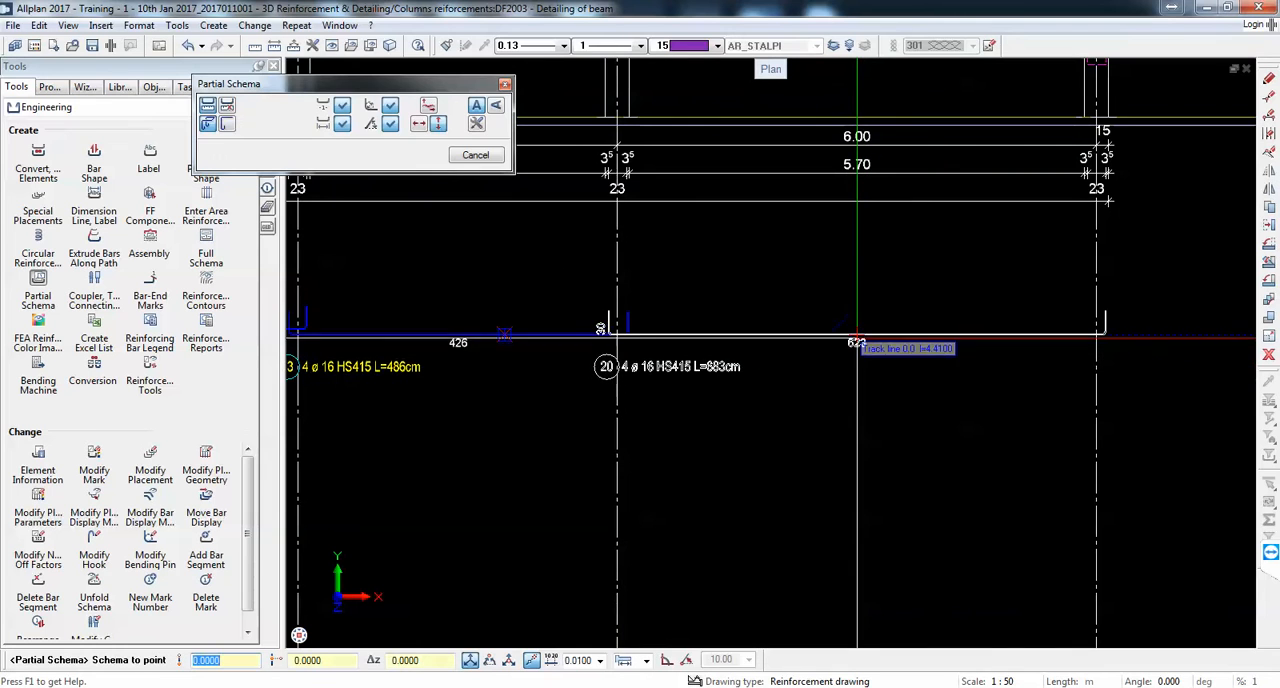
pyautogui.click(857, 344)
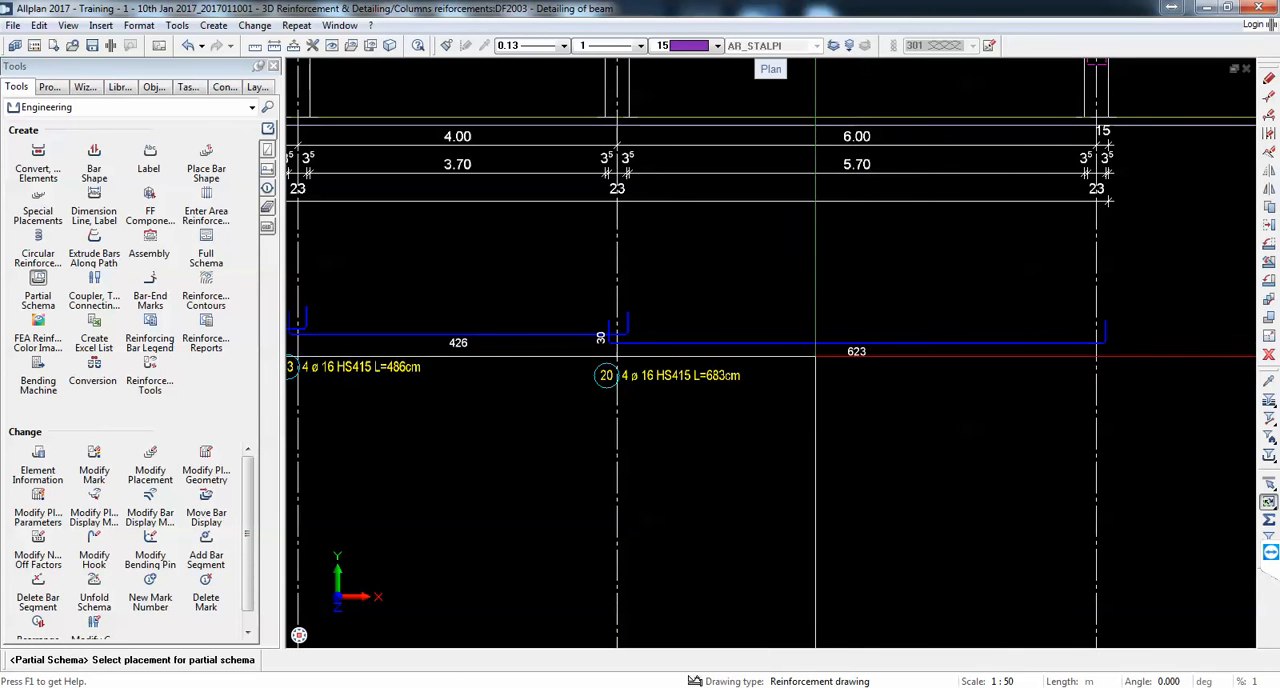
# Step: Move the mark 20 label to just above the middle of its bar in the last span
pyautogui.click(1269, 225)
pyautogui.click(673, 371)
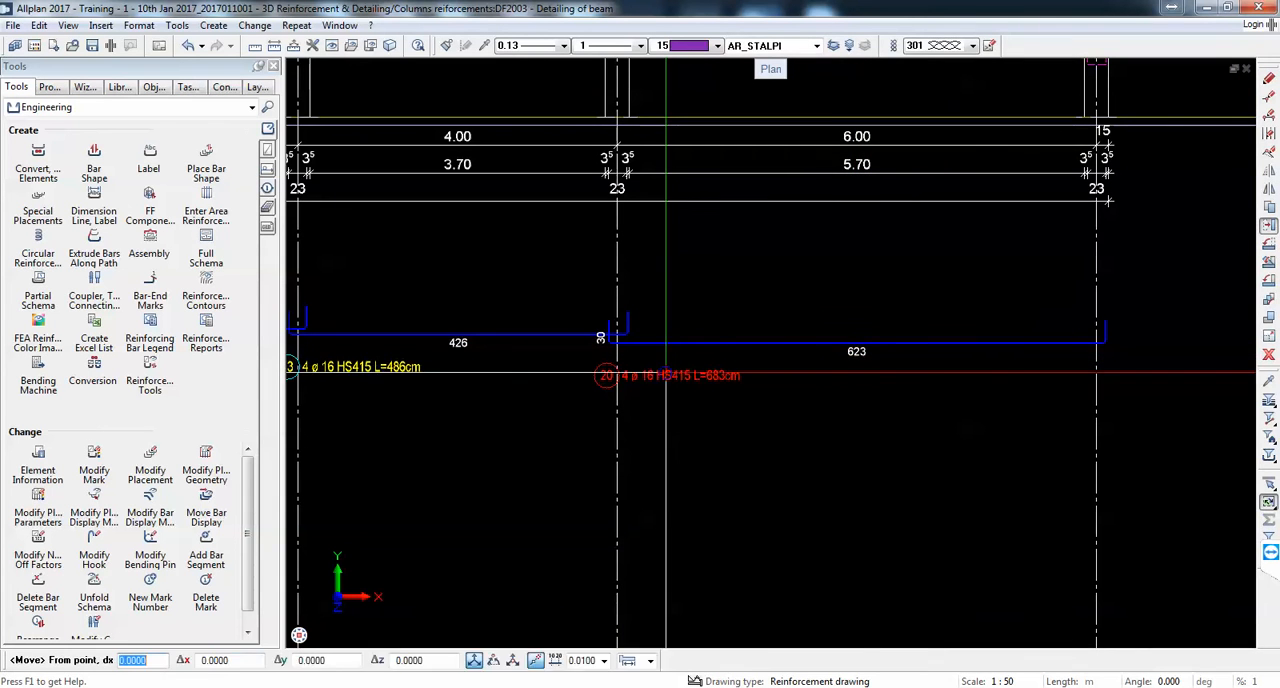
pyautogui.click(666, 373)
pyautogui.click(849, 319)
# Step: Move the mark 23 label to just above the middle of its bar in the fifth span
pyautogui.moveTo(372, 367); pyautogui.dragTo(735, 366, button='middle')
pyautogui.scroll(1, 735, 367)
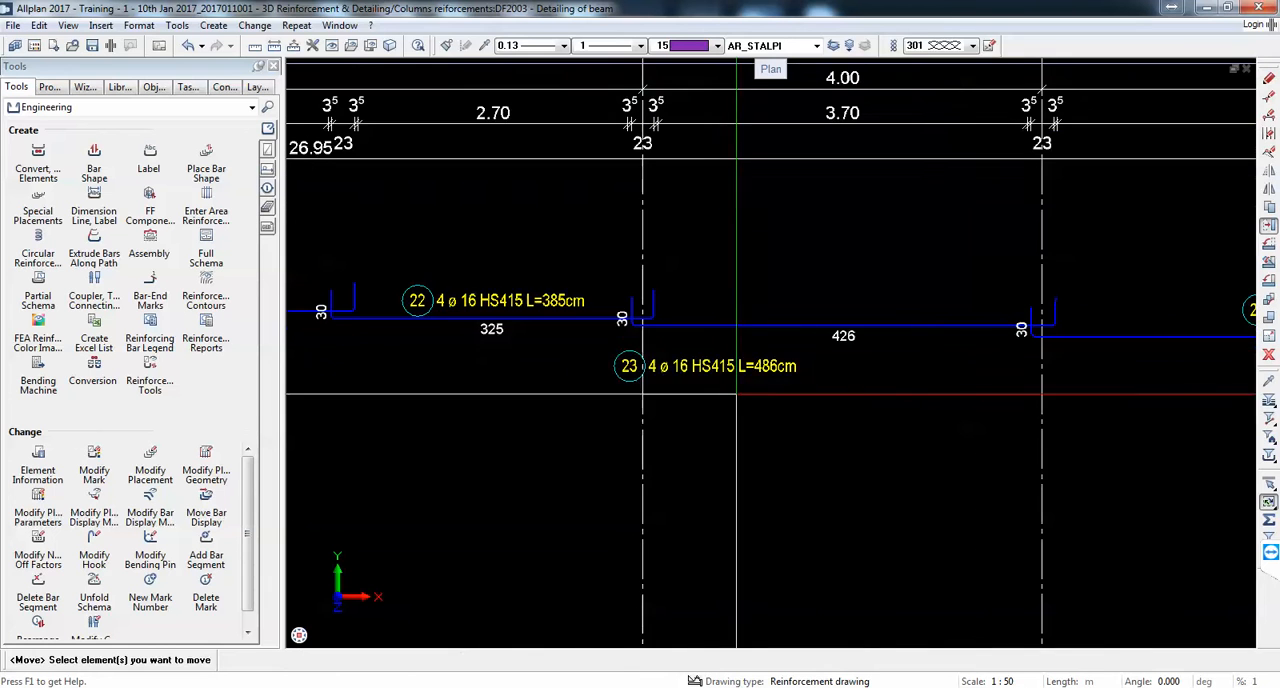
pyautogui.click(731, 377)
pyautogui.click(719, 375)
pyautogui.click(856, 308)
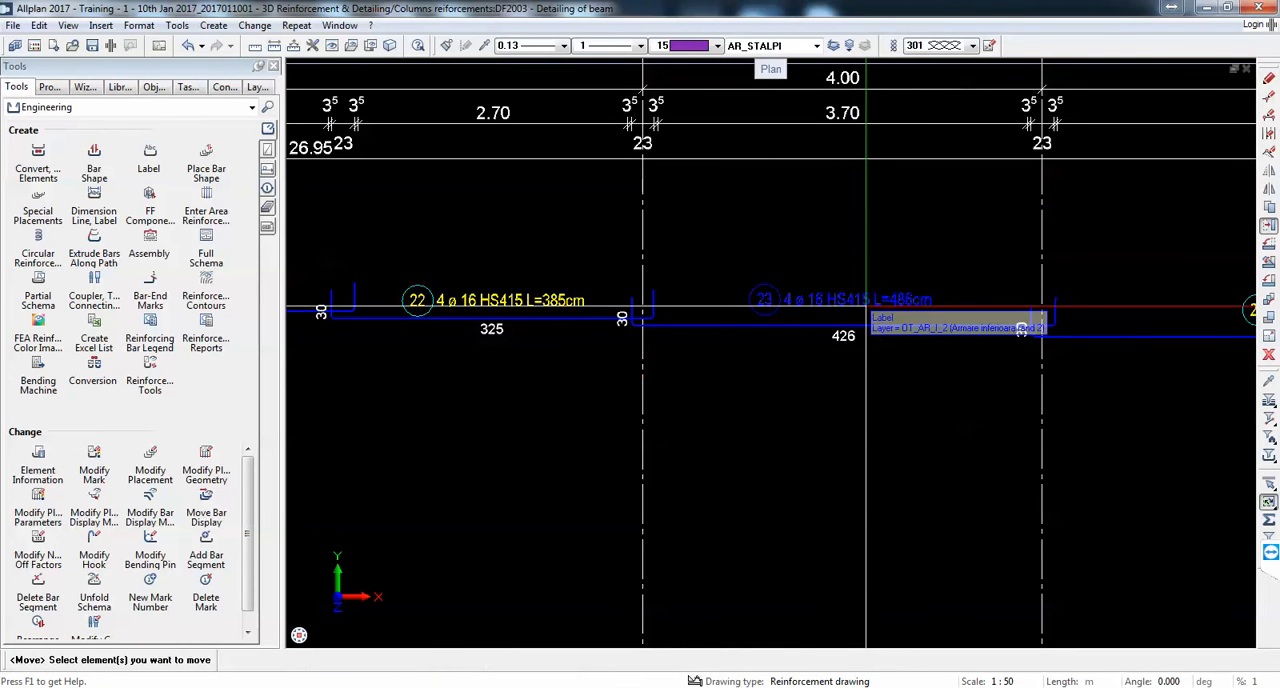
# Step: Create a partial schema of the last span's straight top bar, mark 8, vertically aligned with the beam, between the dimension lines and the mark 20 schema
pyautogui.moveTo(866, 307); pyautogui.dragTo(1206, 309, button='middle')
pyautogui.scroll(-4, 890, 302)
pyautogui.scroll(-2, 720, 440)
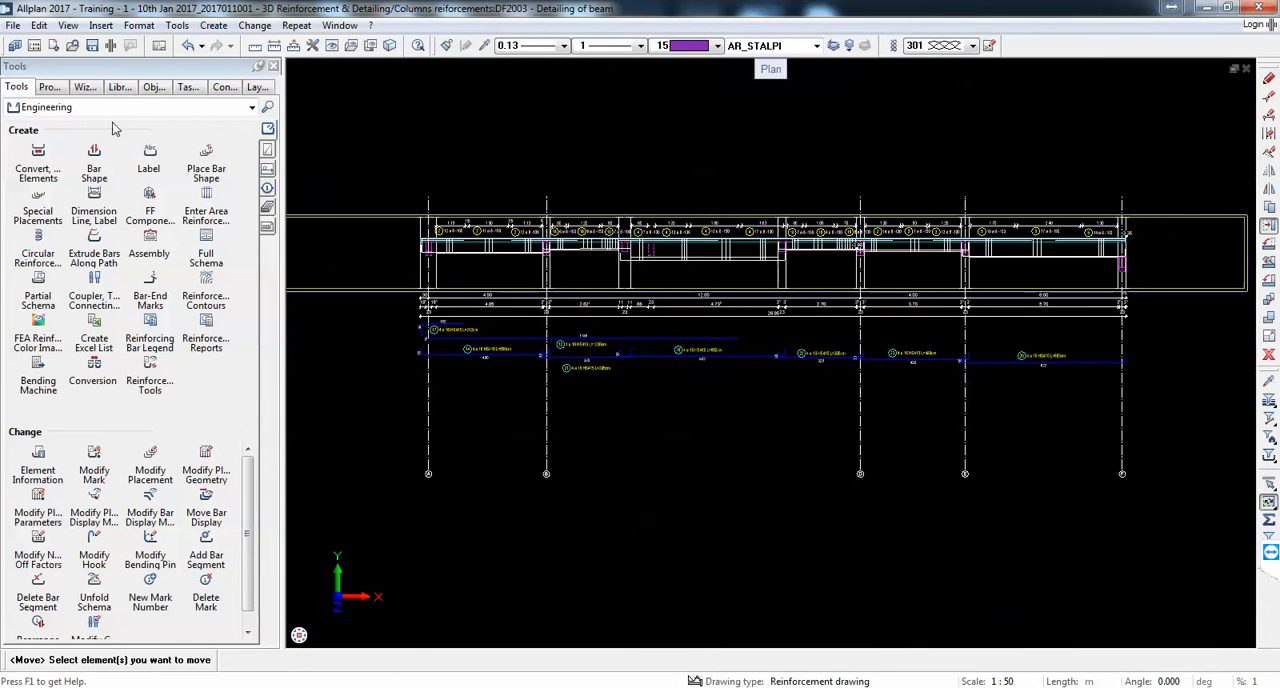
pyautogui.click(38, 281)
pyautogui.scroll(10, 808, 365)
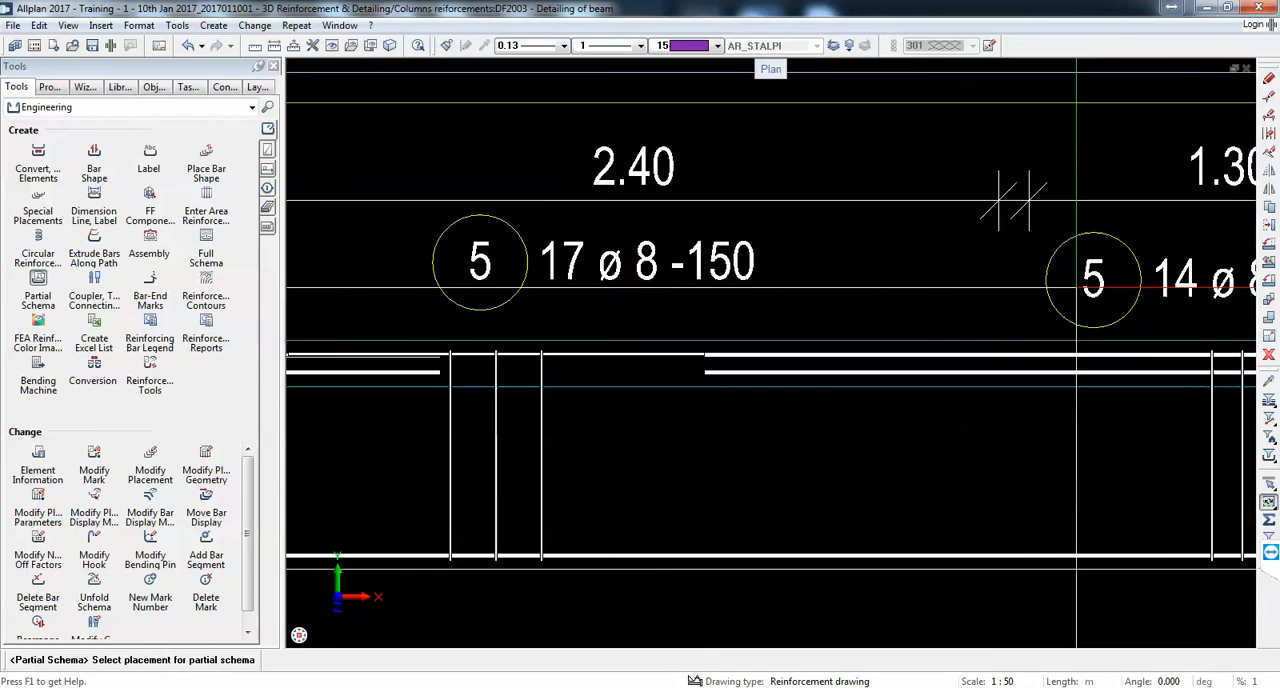
pyautogui.scroll(2, 806, 367)
pyautogui.scroll(1, 663, 370)
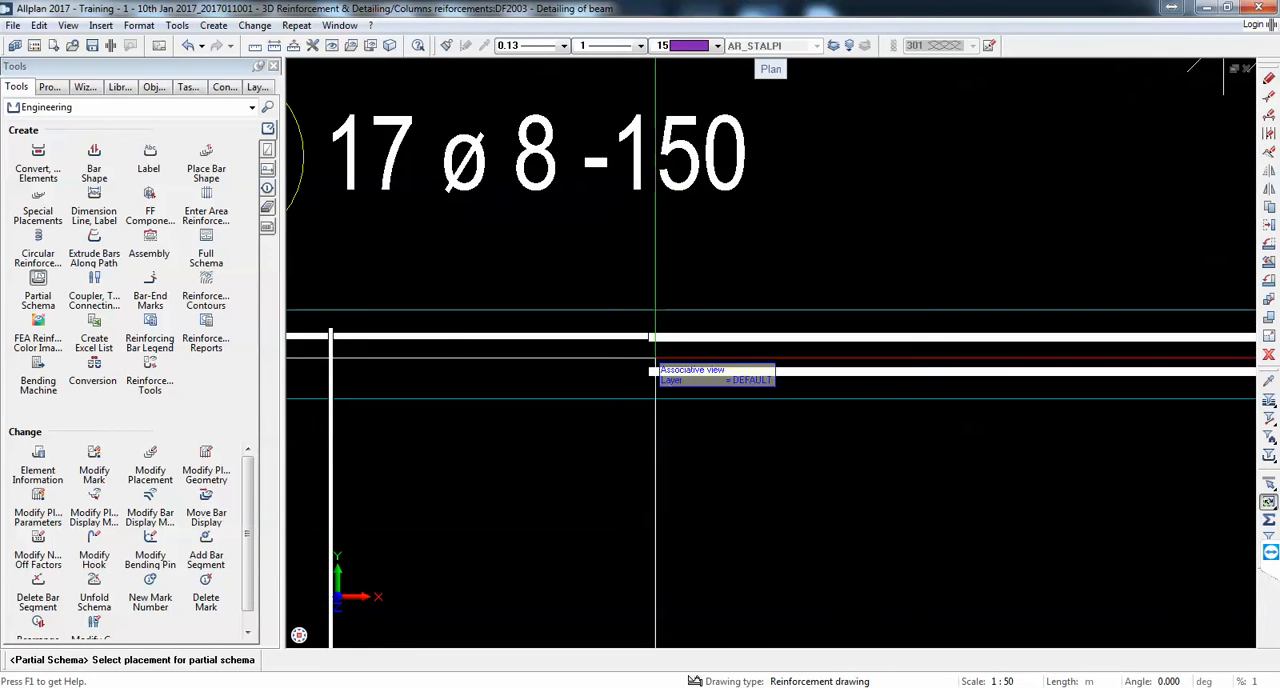
pyautogui.scroll(-4, 649, 365)
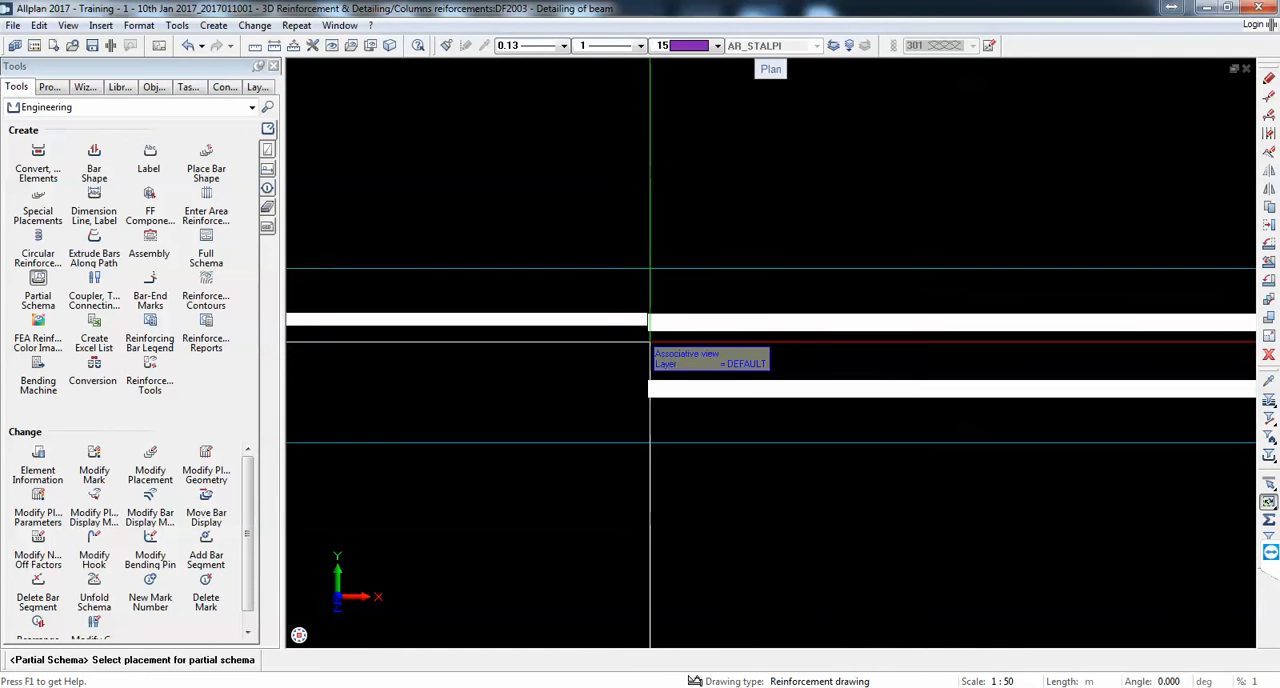
pyautogui.scroll(4, 661, 328)
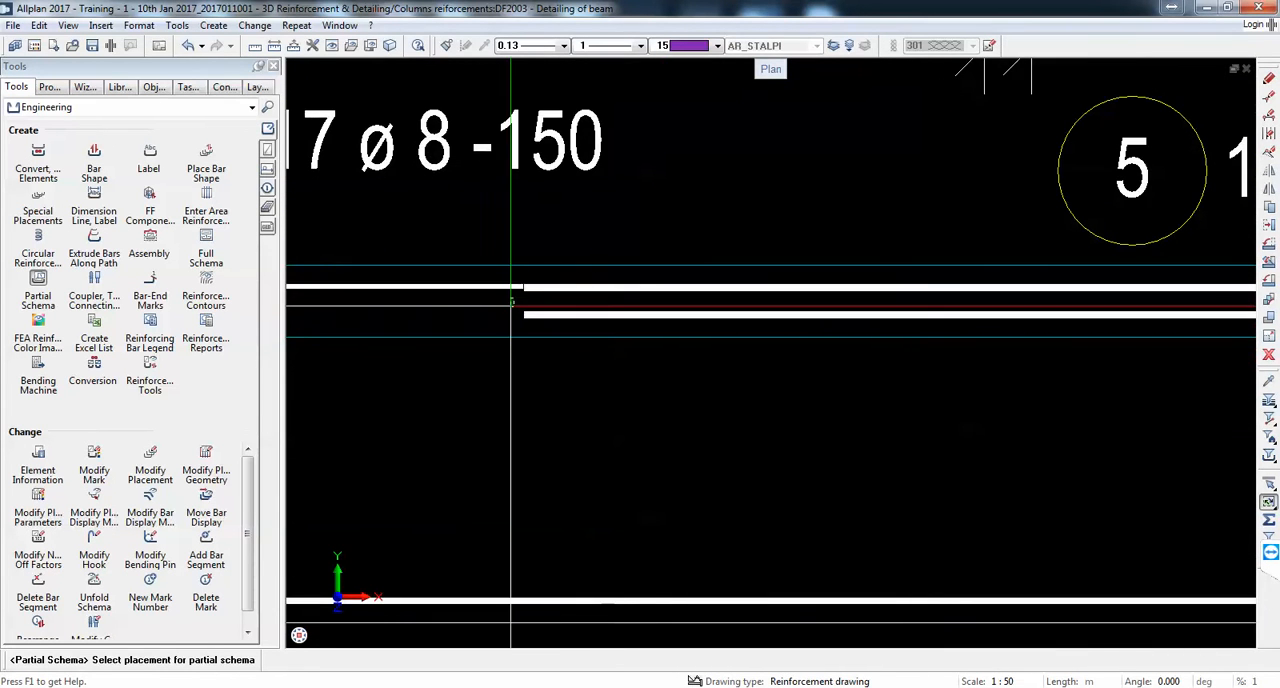
pyautogui.click(565, 312)
pyautogui.scroll(-8, 552, 293)
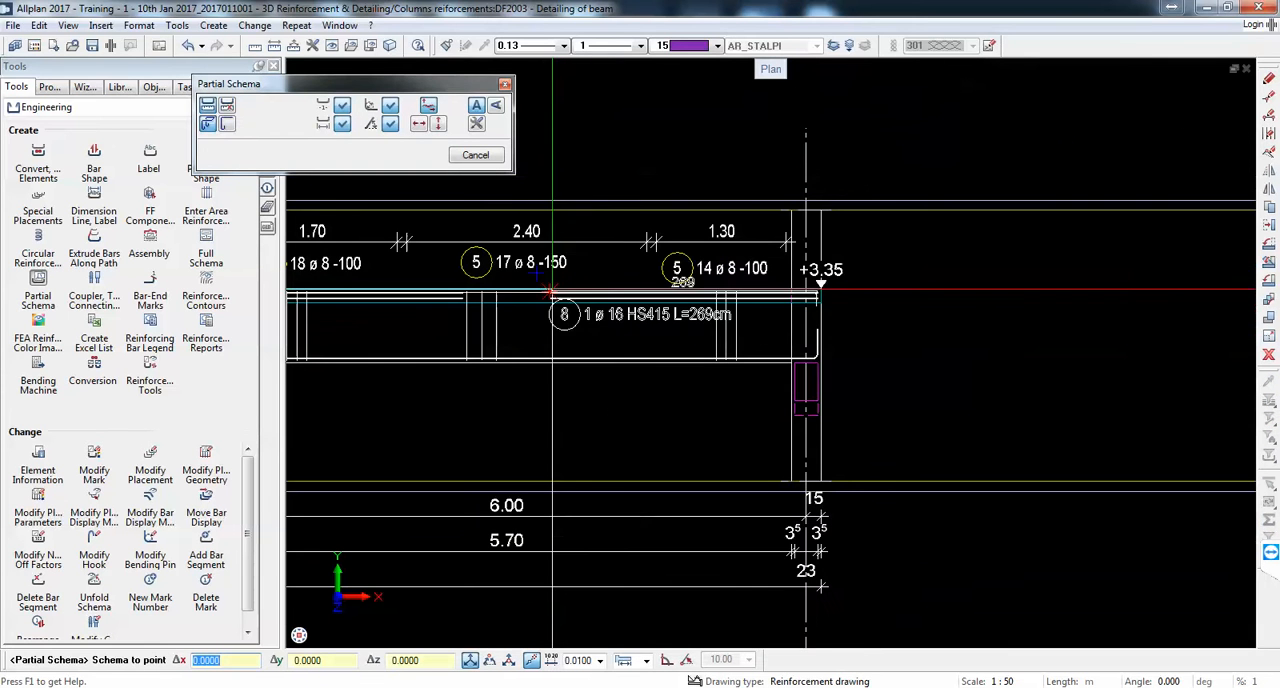
pyautogui.click(443, 127)
pyautogui.scroll(-3, 797, 260)
pyautogui.scroll(3, 775, 460)
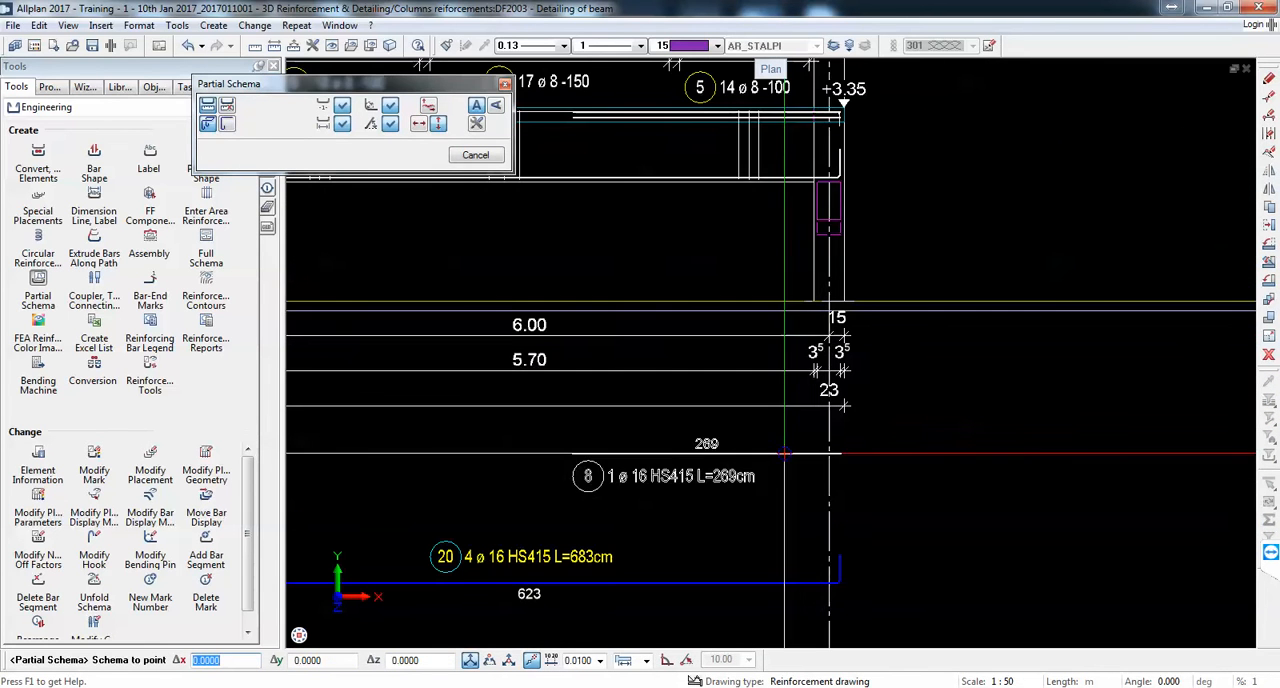
pyautogui.click(799, 469)
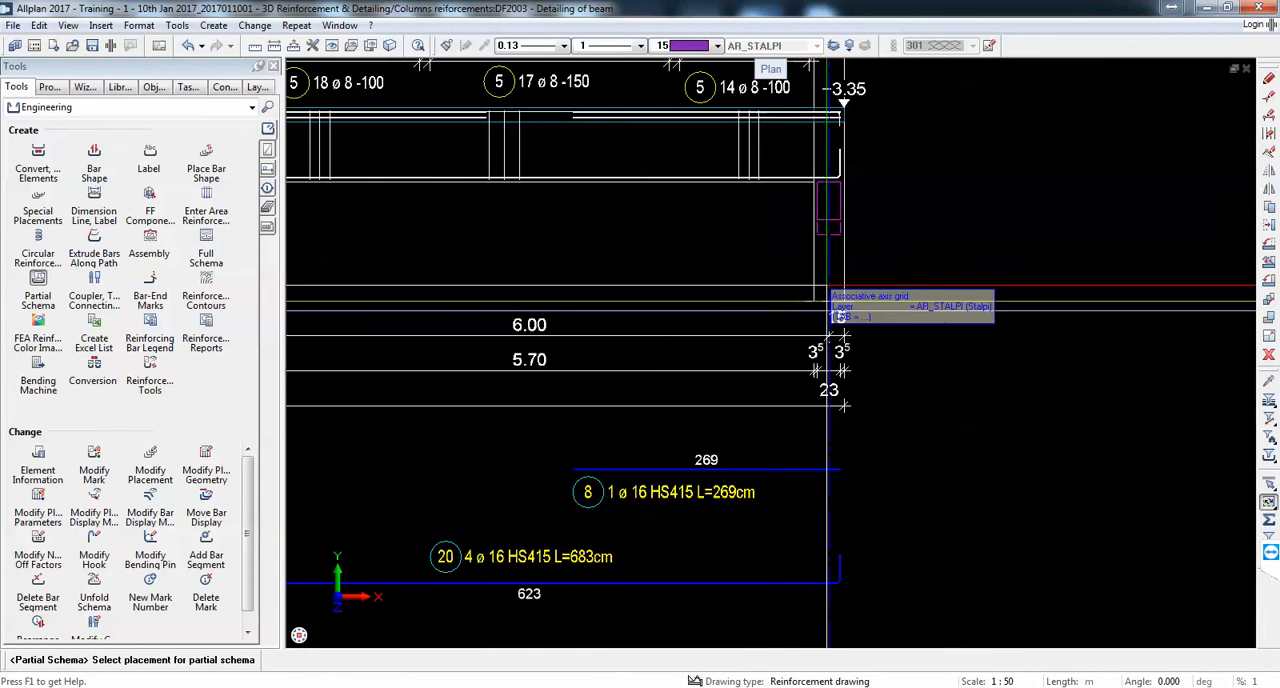
# Step: Create a partial schema of the last span's hooked top bar, mark 11, vertically aligned with the beam, just above the mark 8 schema
pyautogui.scroll(4, 847, 122)
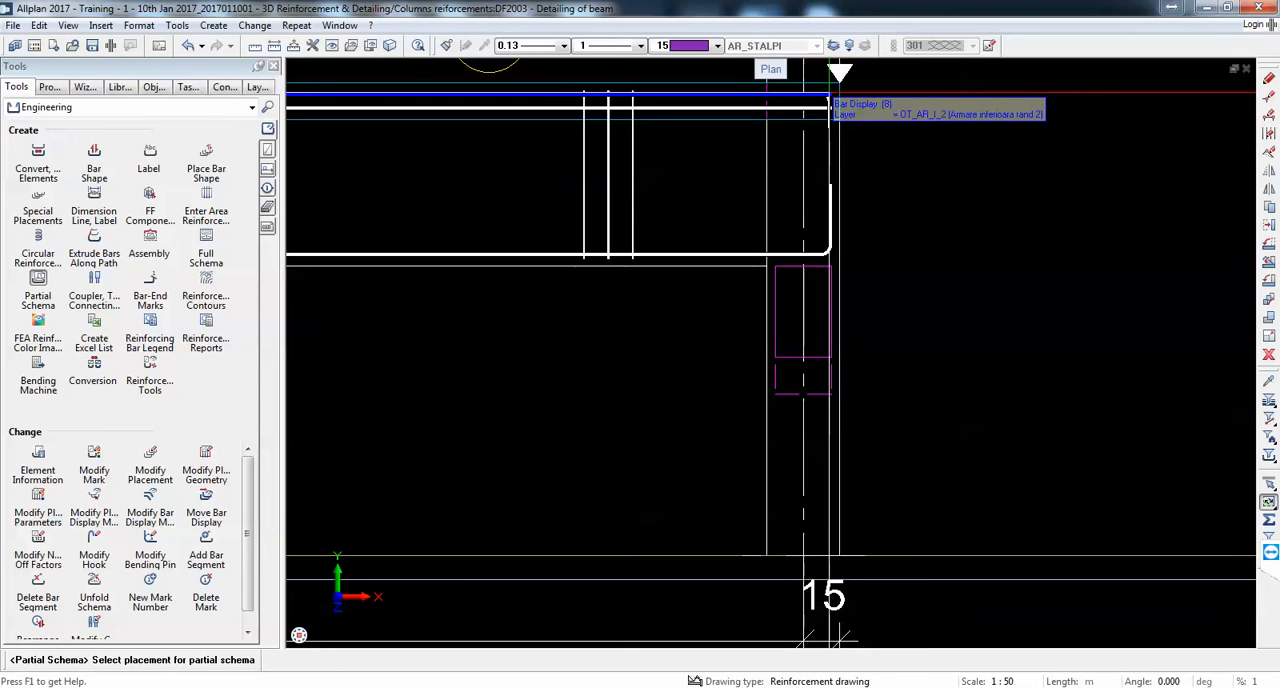
pyautogui.scroll(5, 829, 95)
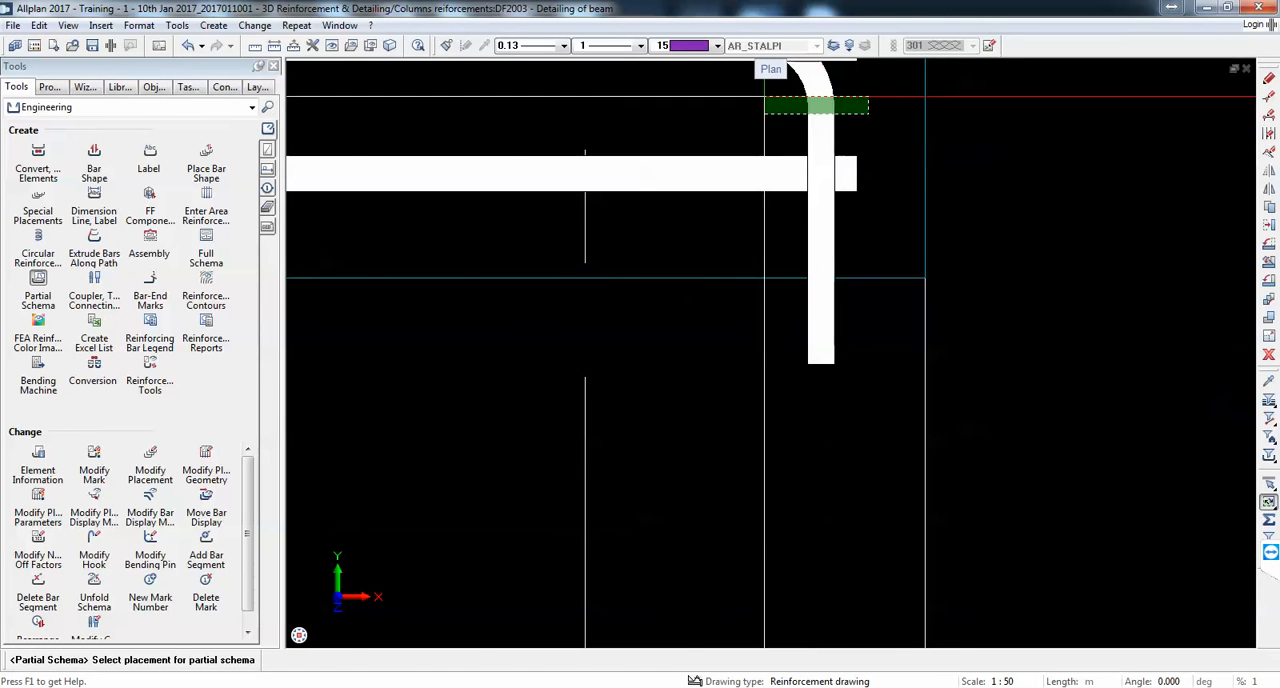
pyautogui.click(829, 102)
pyautogui.scroll(-14, 924, 213)
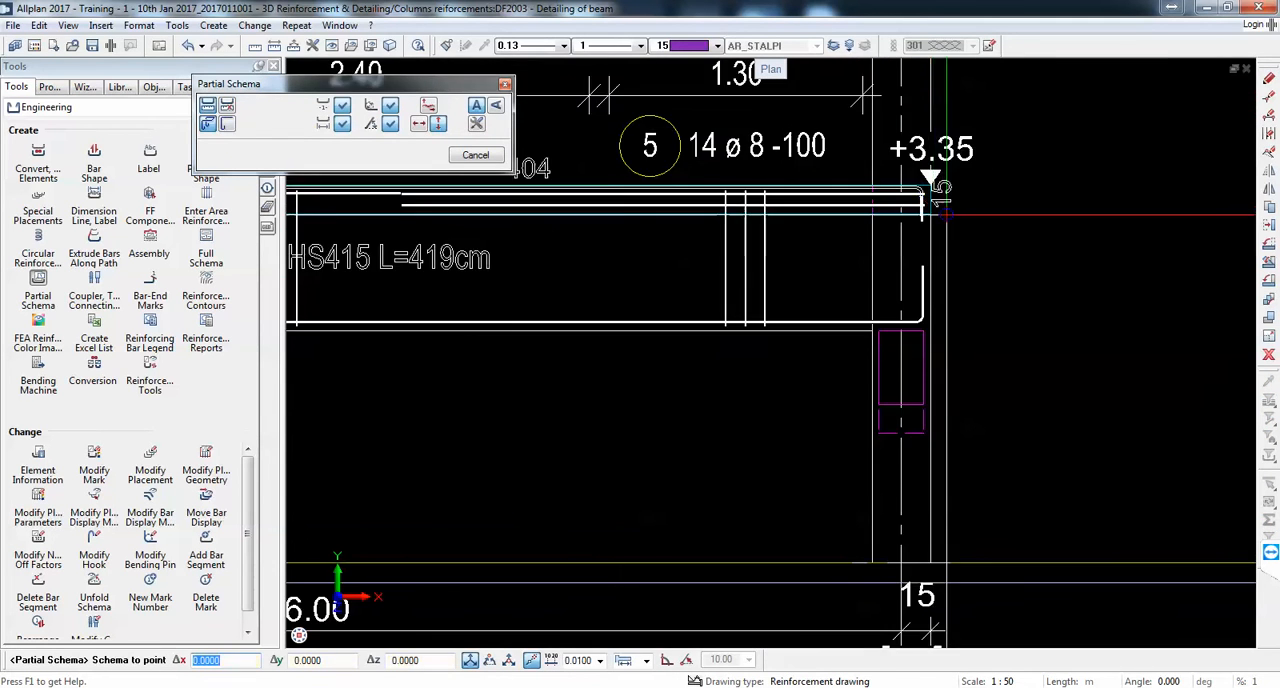
pyautogui.scroll(1, 949, 510)
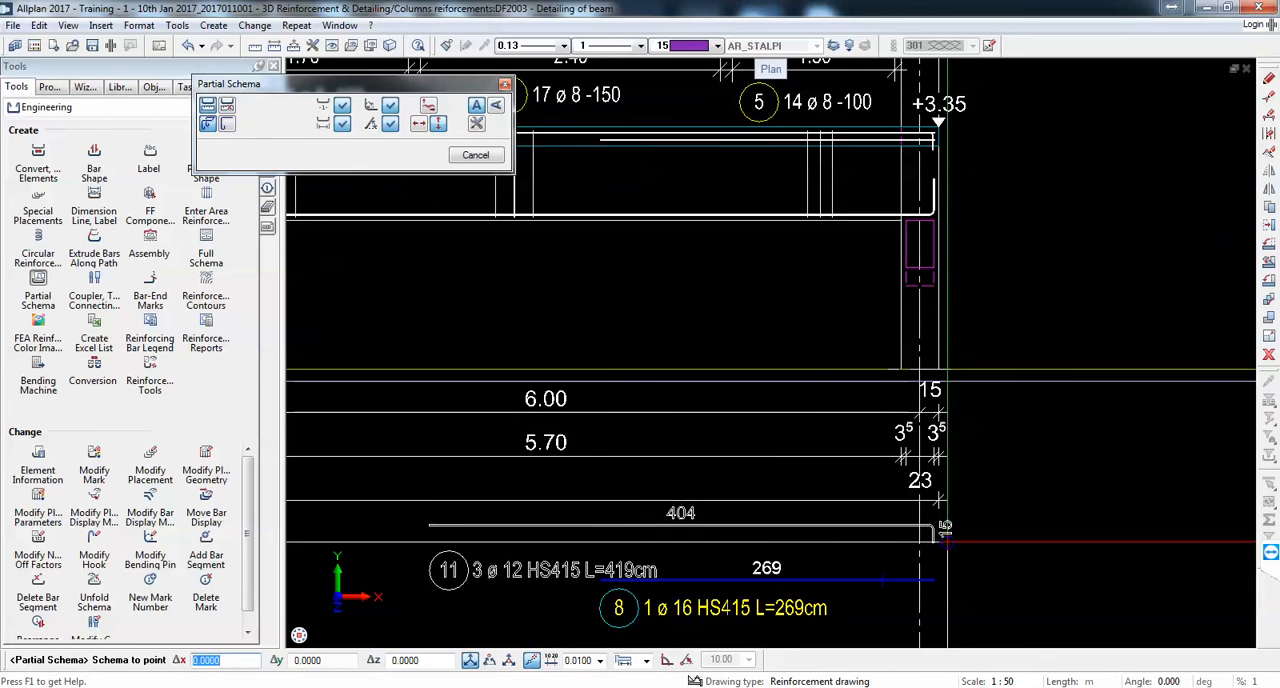
pyautogui.click(938, 545)
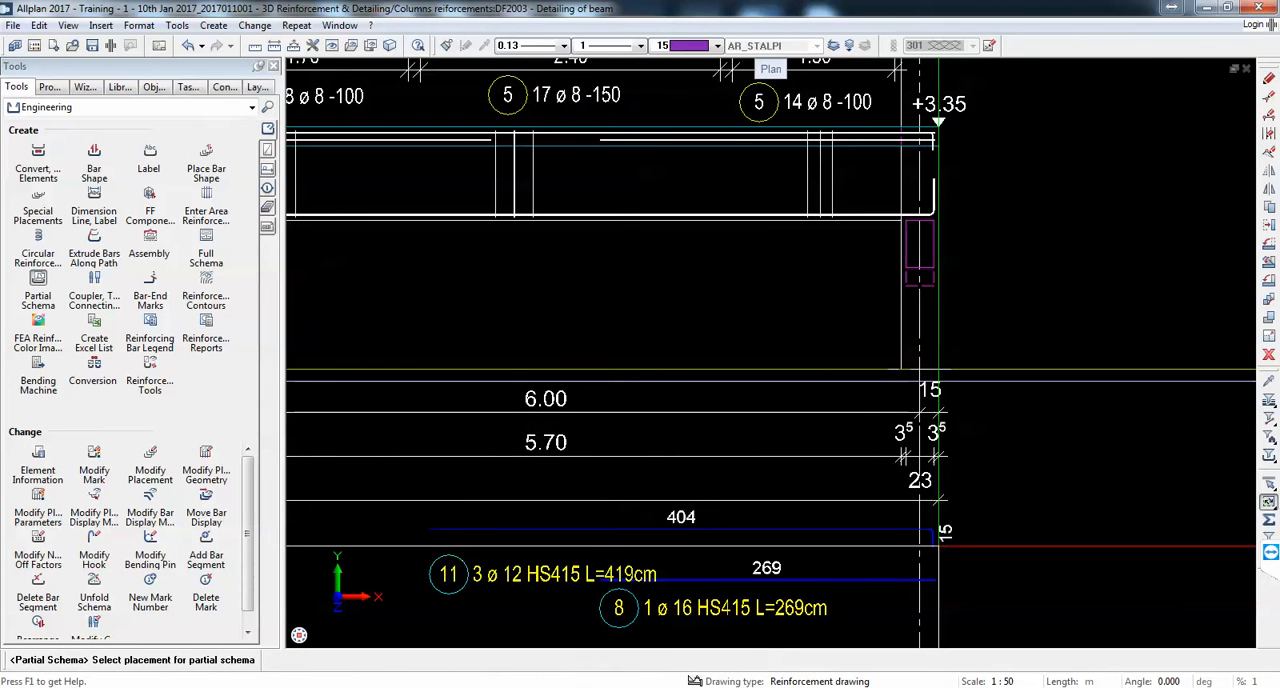
# Step: Move the mark 11 label slightly up and to the left, closer beneath the start of its bar
pyautogui.click(1268, 228)
pyautogui.scroll(1, 449, 545)
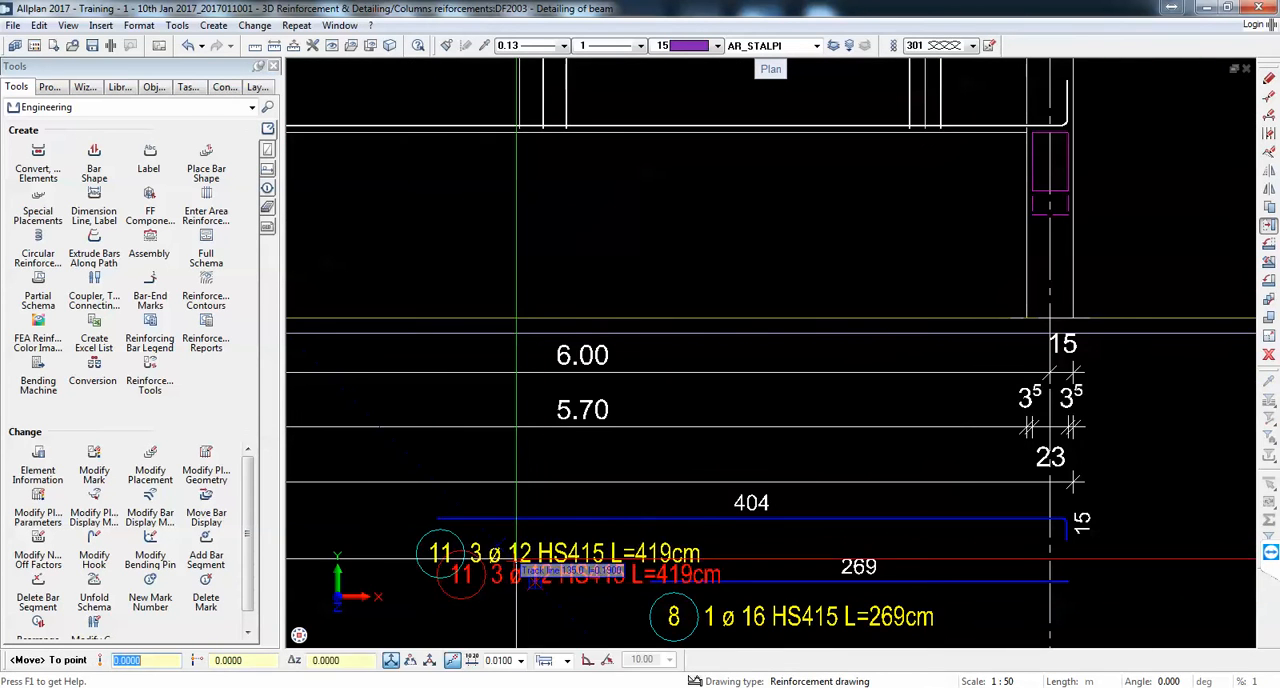
pyautogui.scroll(-4, 527, 537)
pyautogui.moveTo(674, 517); pyautogui.dragTo(708, 490, button='middle')
pyautogui.moveTo(600, 531); pyautogui.dragTo(803, 505, button='middle')
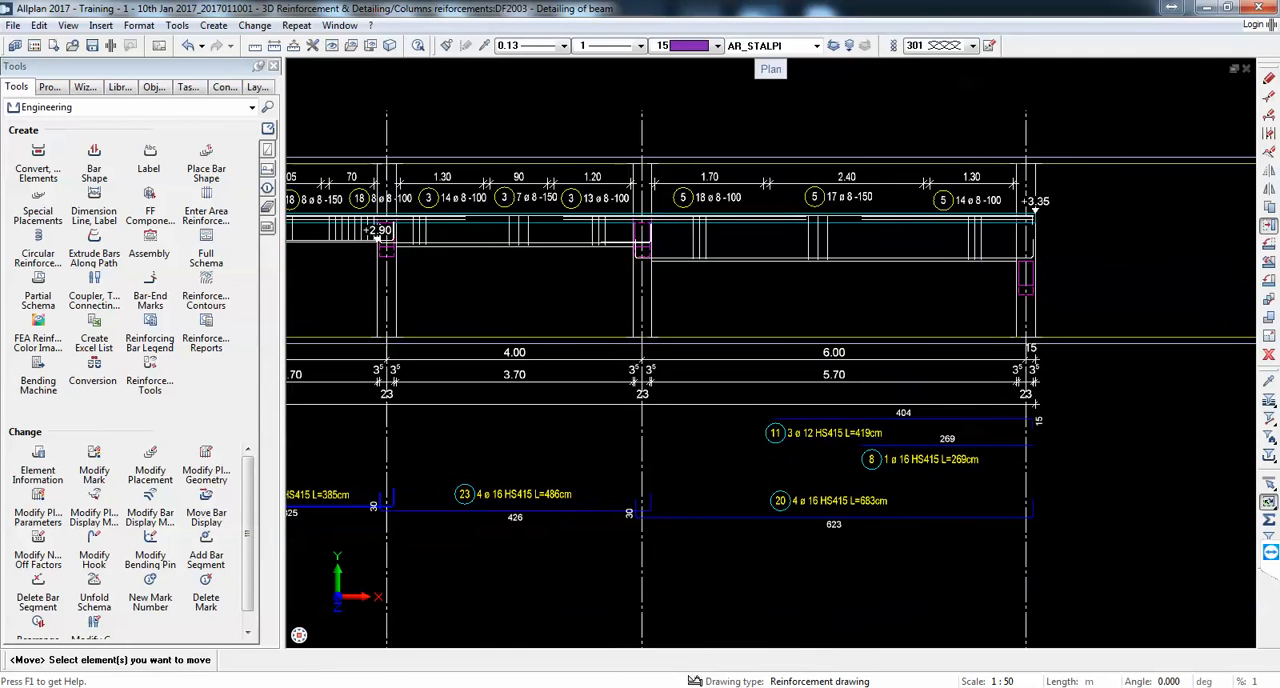
# Step: Collapse the tool palettes to enlarge the drawing area around the beam and its bar schemas
pyautogui.scroll(1, 805, 459)
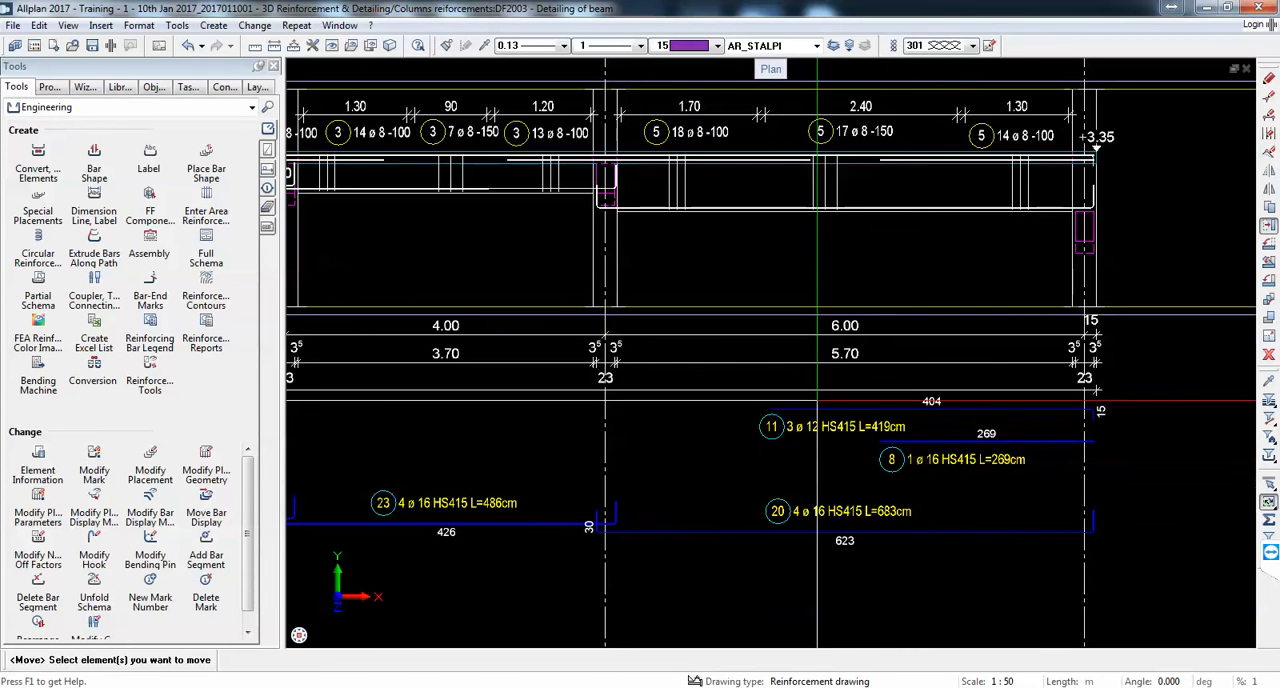
pyautogui.scroll(-1, 970, 438)
pyautogui.scroll(-1, 968, 440)
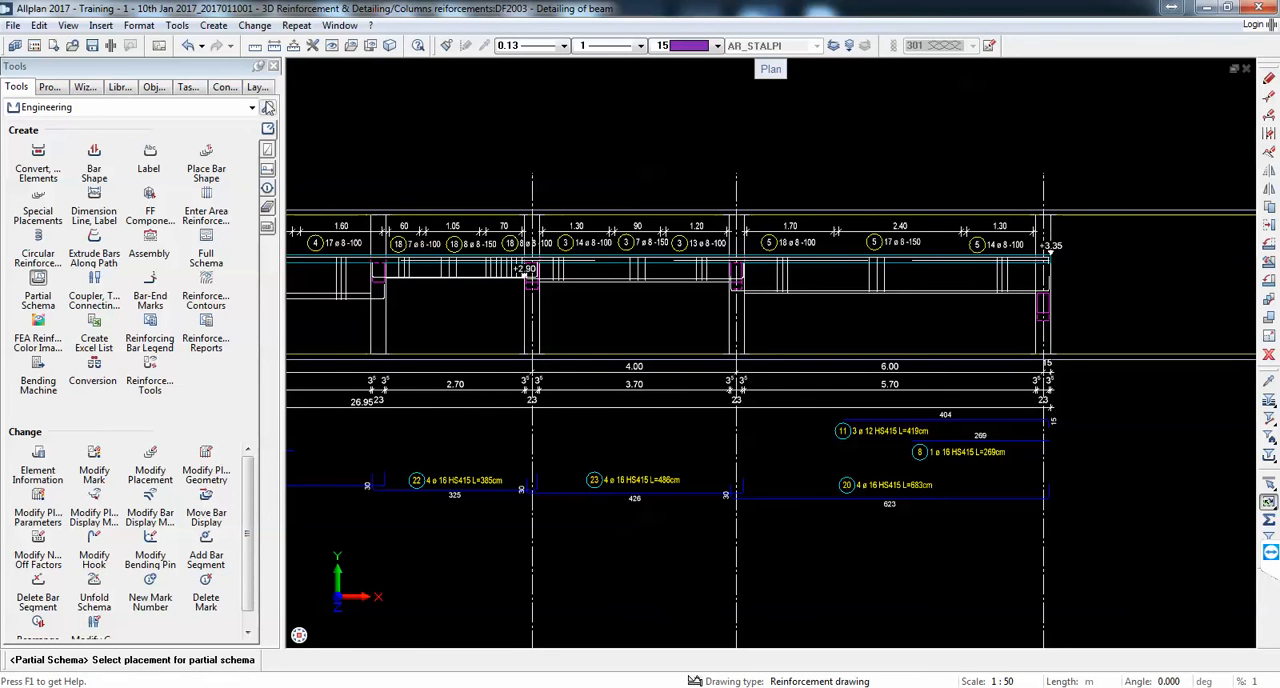
pyautogui.click(258, 67)
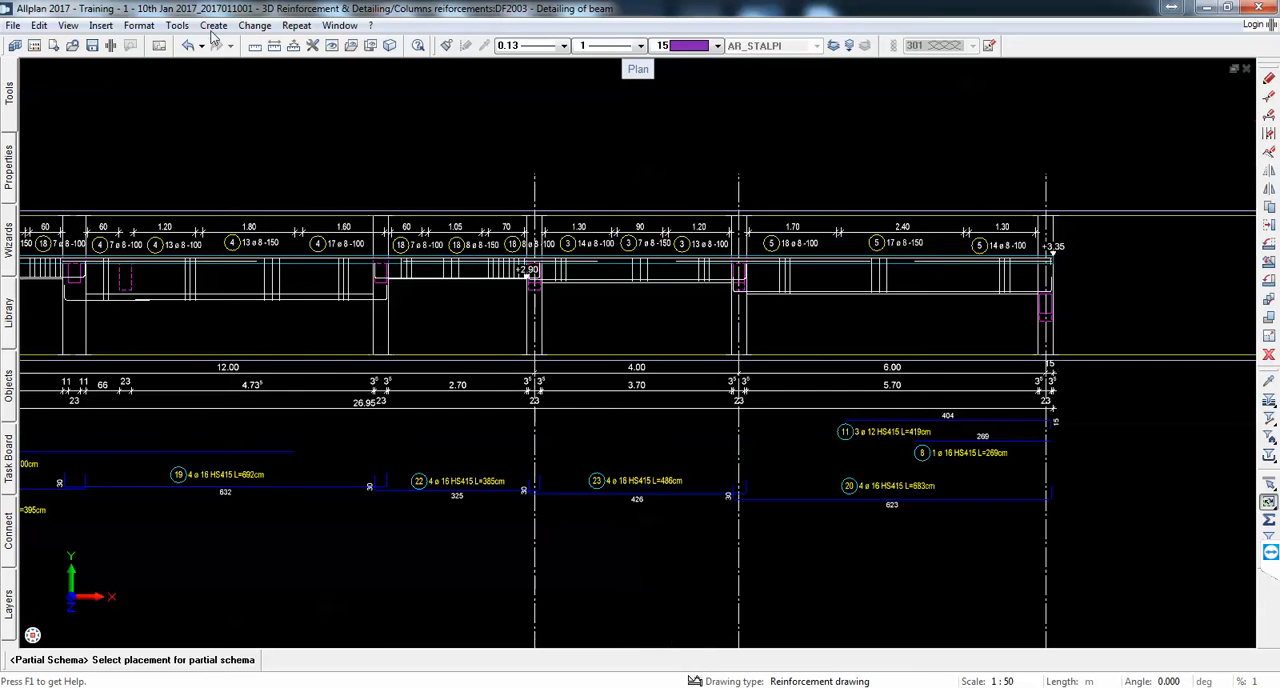
# Step: Create a partial schema of one straight top bar, mark 7, over the axis E column, vertically aligned with the beam below the dimension lines
pyautogui.click(295, 25)
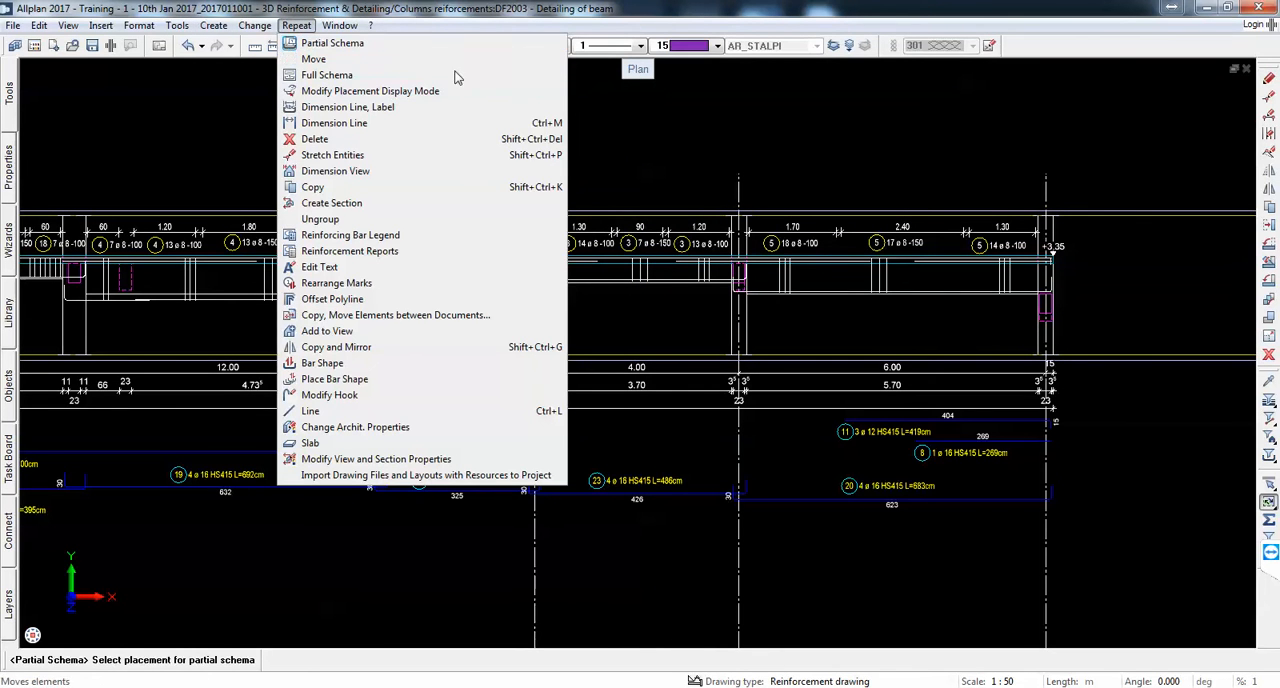
pyautogui.click(460, 6)
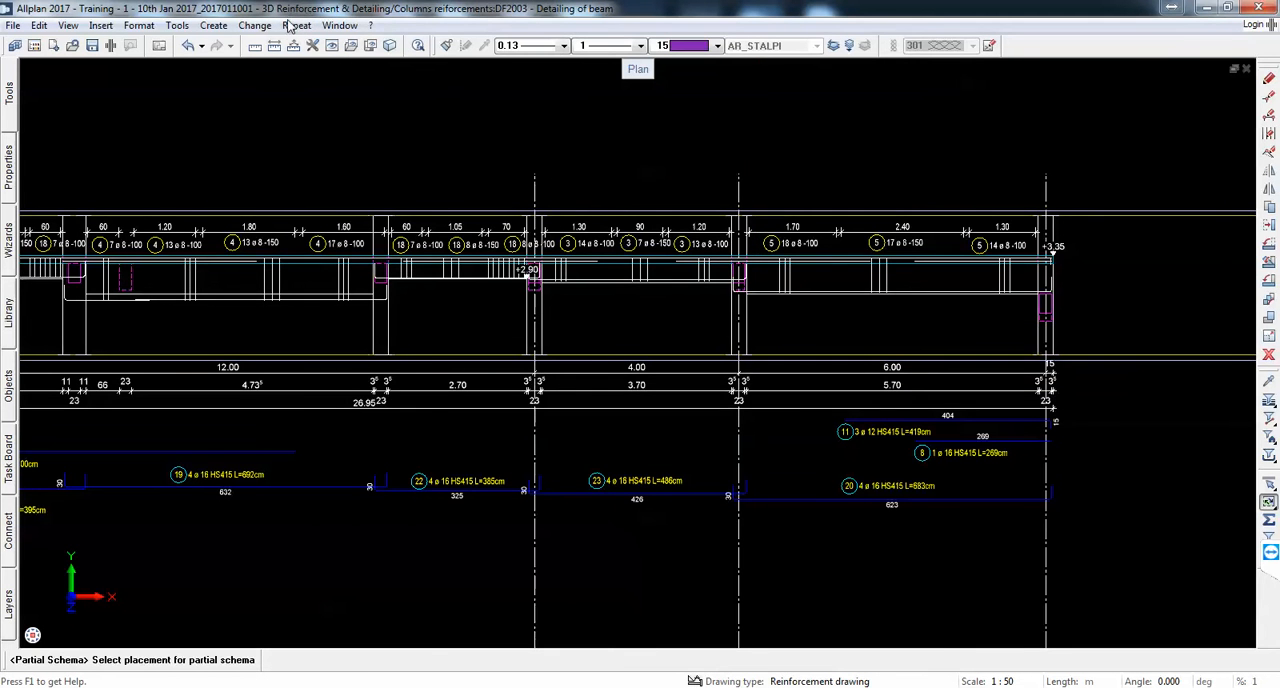
pyautogui.moveTo(698, 362); pyautogui.dragTo(769, 370, button='middle')
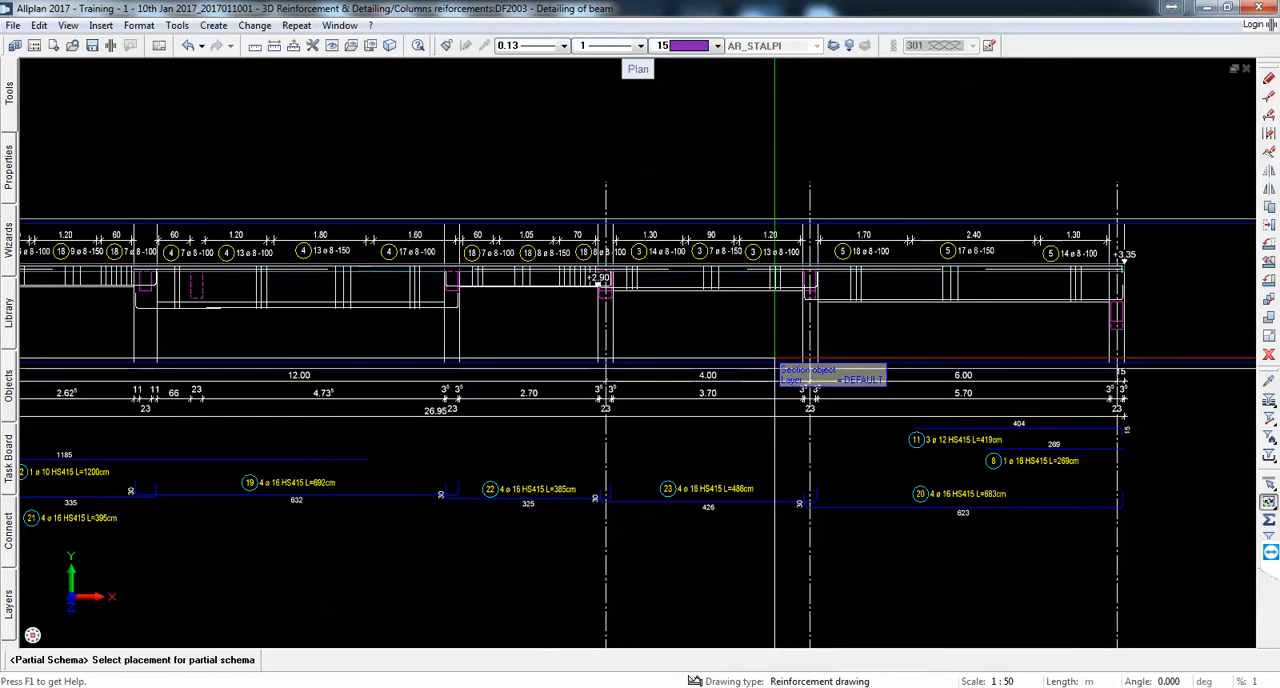
pyautogui.scroll(4, 800, 278)
pyautogui.scroll(3, 466, 286)
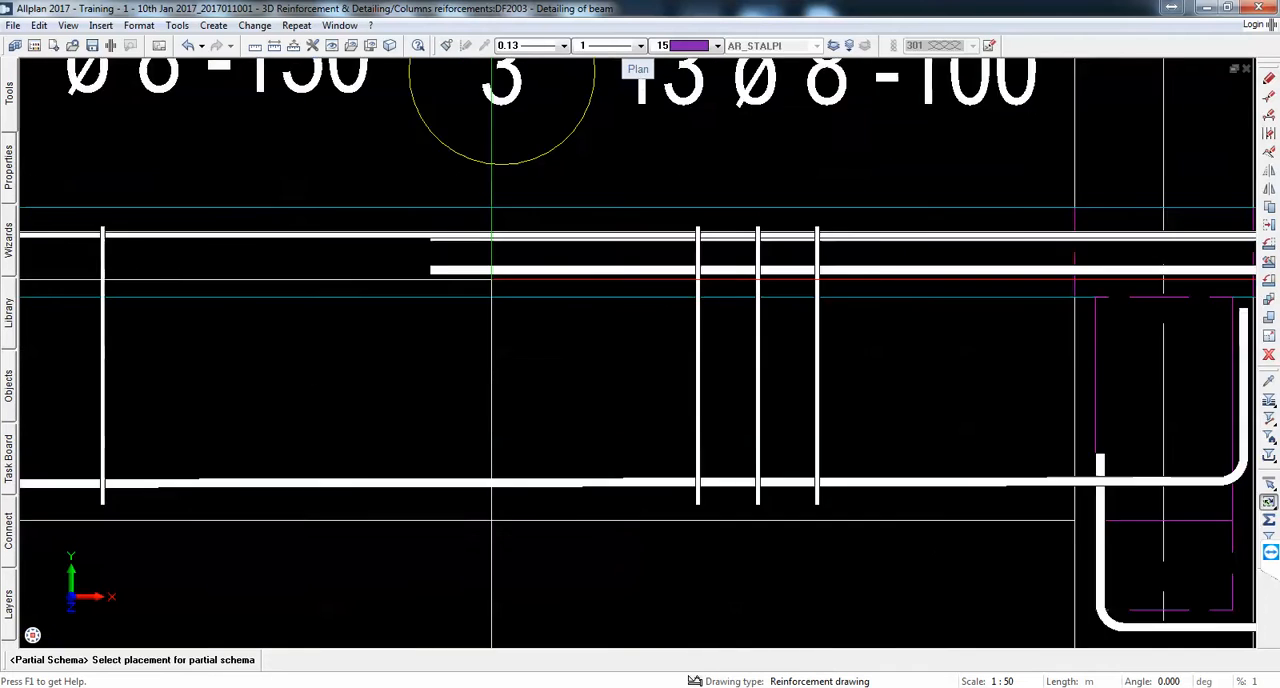
pyautogui.scroll(1, 491, 279)
pyautogui.click(453, 260)
pyautogui.scroll(-12, 450, 262)
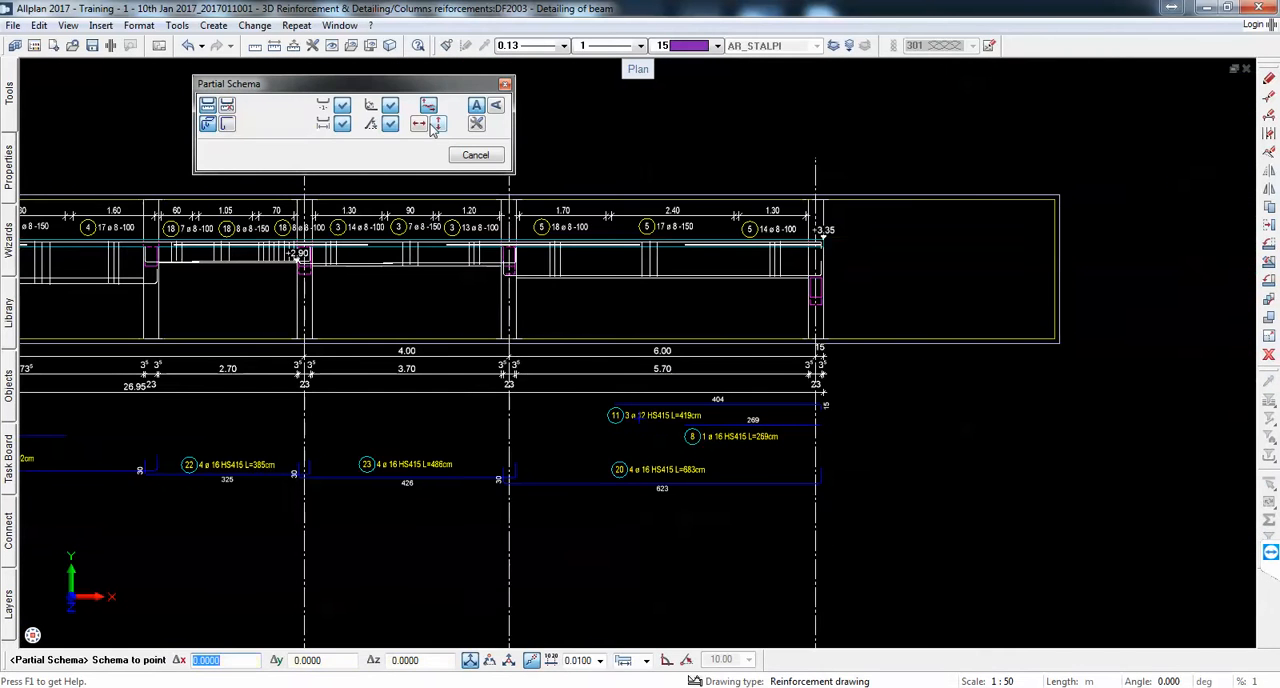
pyautogui.scroll(3, 562, 443)
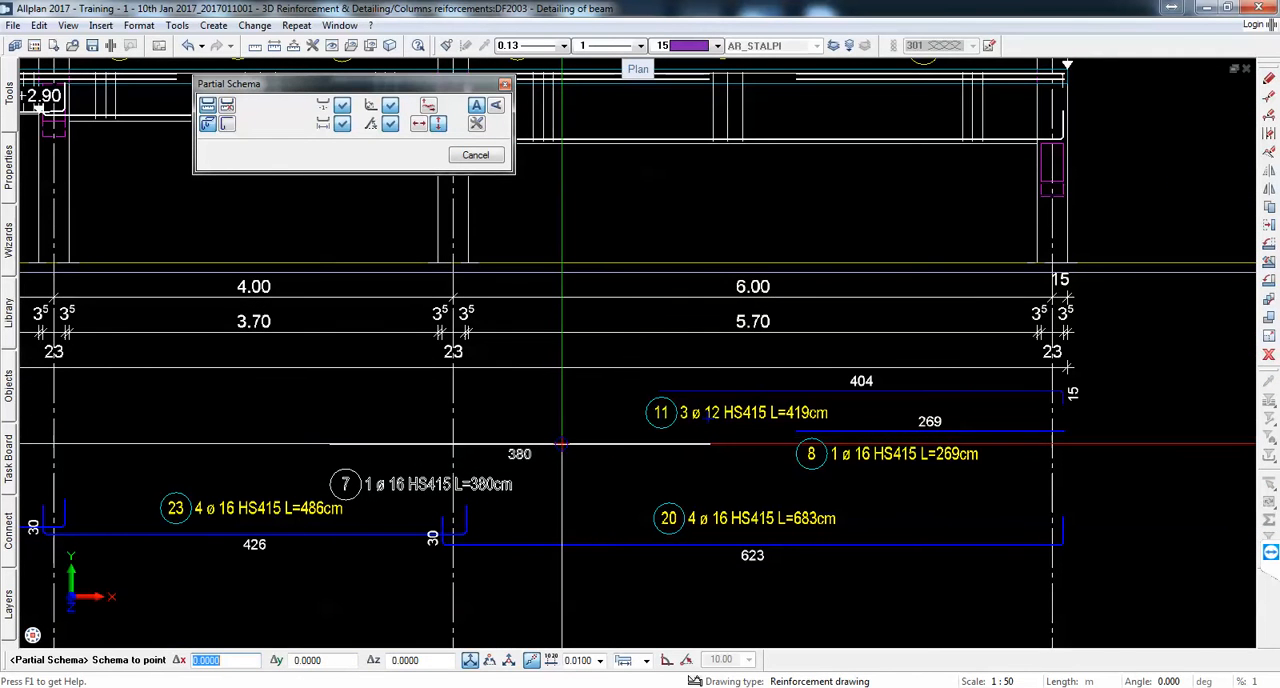
pyautogui.click(562, 443)
# Step: Create a second single-bar partial schema of mark 7 over the axis E column, vertically aligned just above the first one
pyautogui.scroll(-2, 562, 443)
pyautogui.scroll(6, 543, 252)
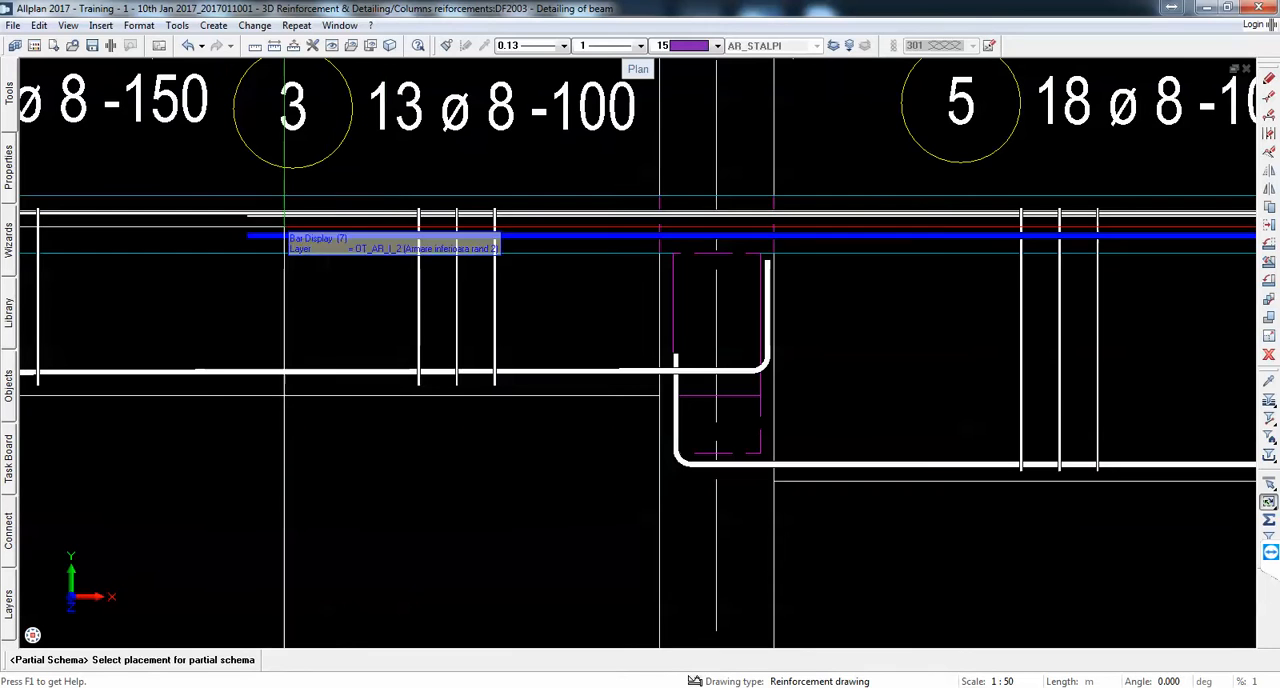
pyautogui.scroll(-4, 230, 220)
pyautogui.scroll(2, 762, 215)
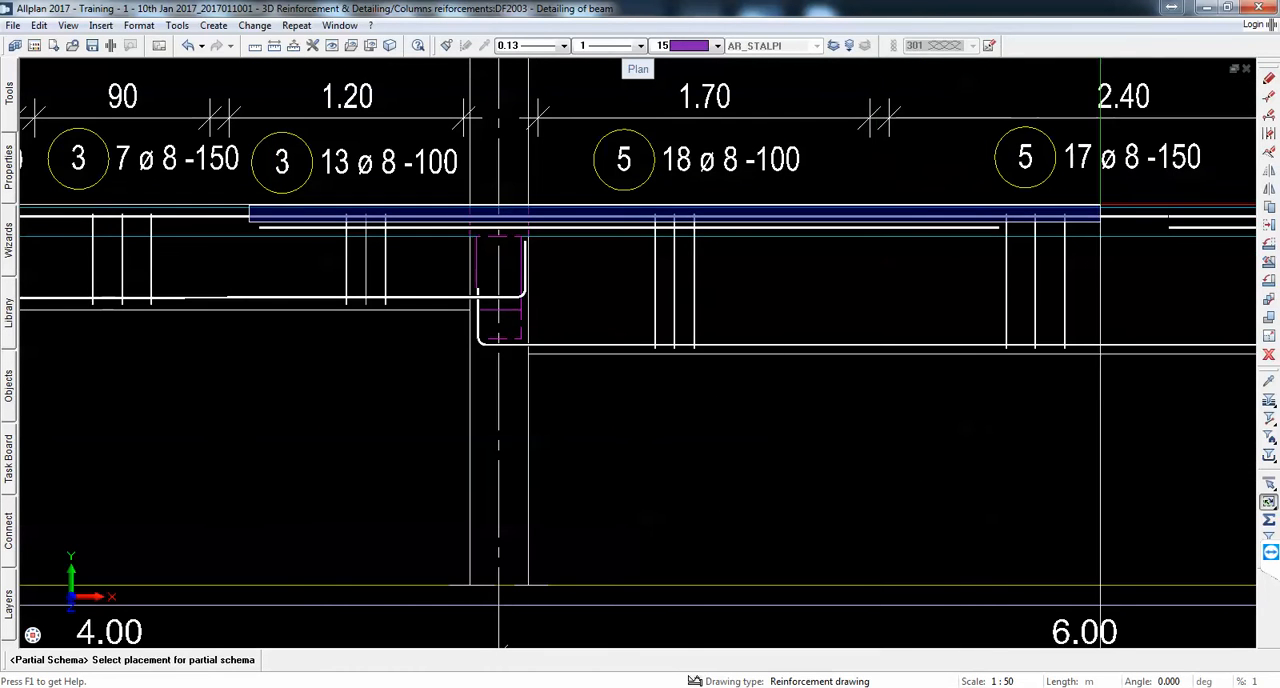
pyautogui.moveTo(1100, 205); pyautogui.dragTo(1111, 233)
pyautogui.scroll(-6, 898, 292)
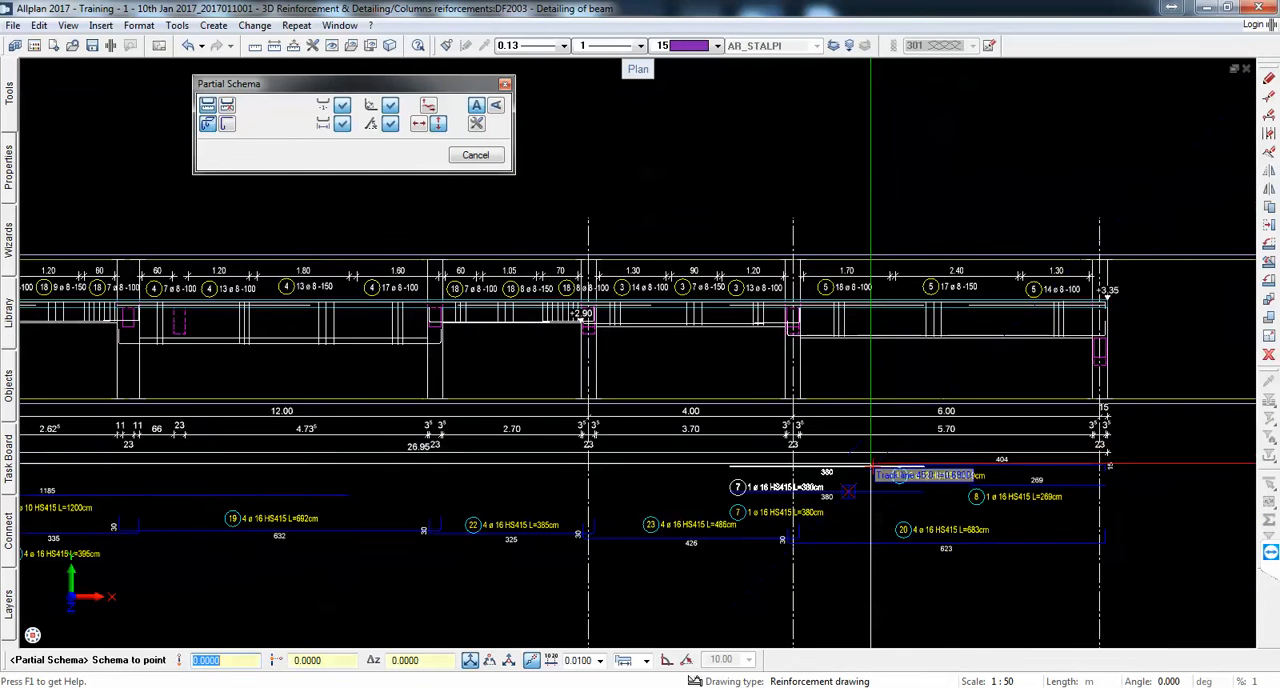
pyautogui.scroll(3, 871, 463)
pyautogui.click(871, 462)
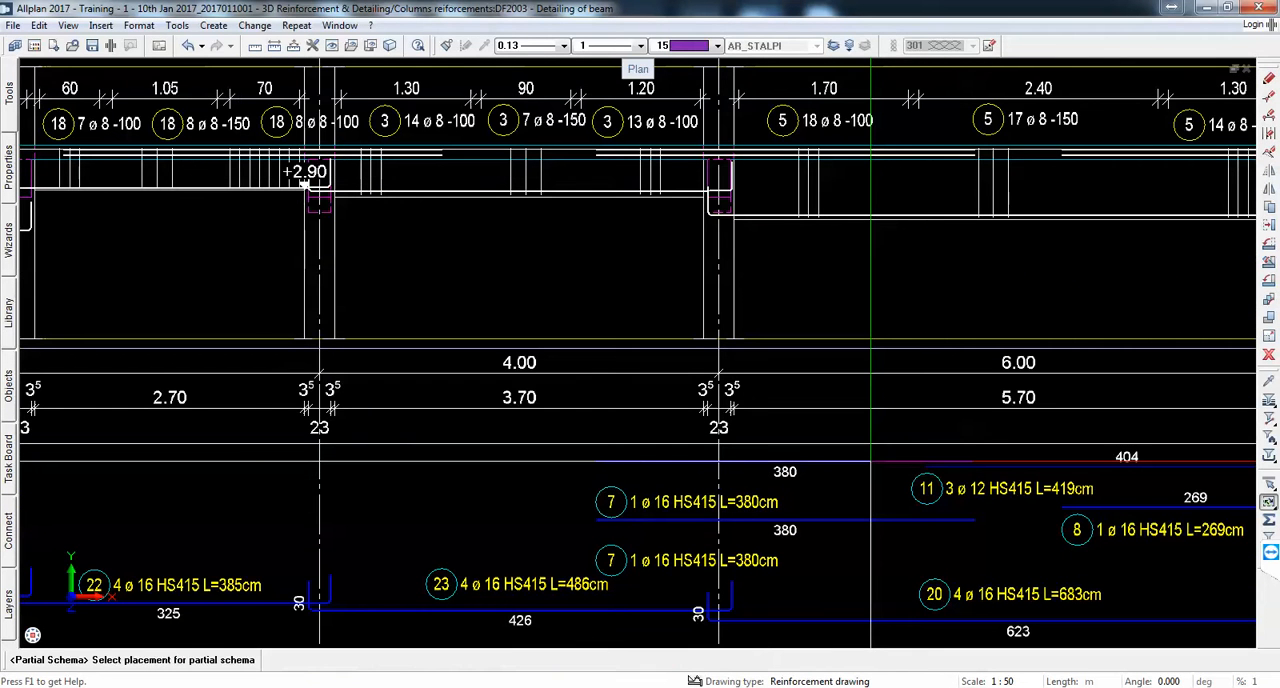
# Step: Move the upper mark 7 label slightly up, closer beneath its bar
pyautogui.click(1268, 226)
pyautogui.click(676, 501)
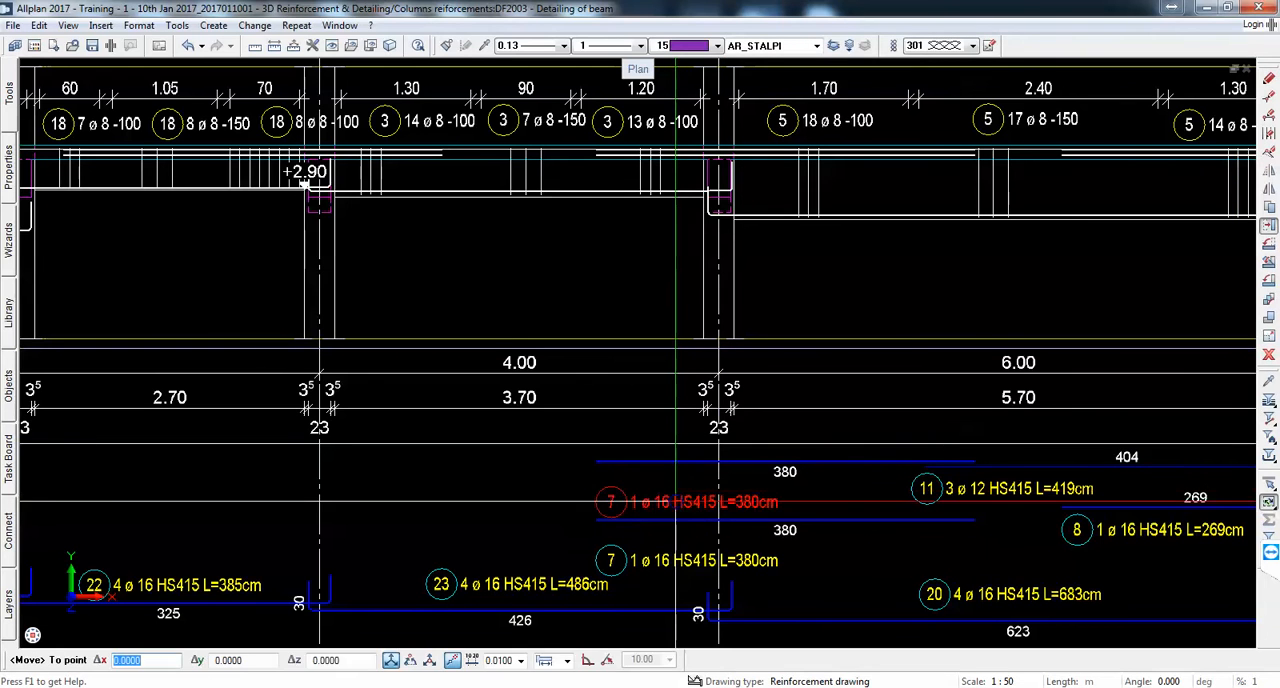
pyautogui.click(676, 490)
# Step: Delete both single-bar mark 7 schemas together with their labels and dimensions
pyautogui.scroll(-2, 698, 485)
pyautogui.scroll(2, 795, 488)
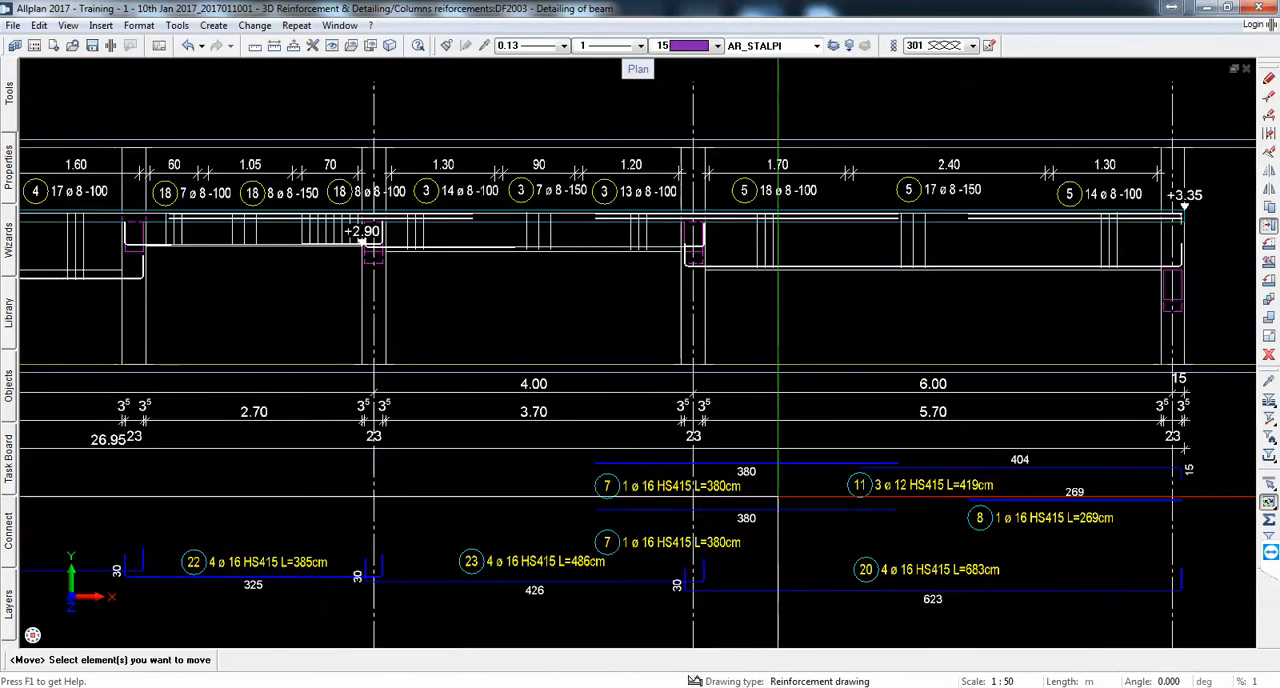
pyautogui.scroll(-2, 839, 484)
pyautogui.scroll(2, 740, 535)
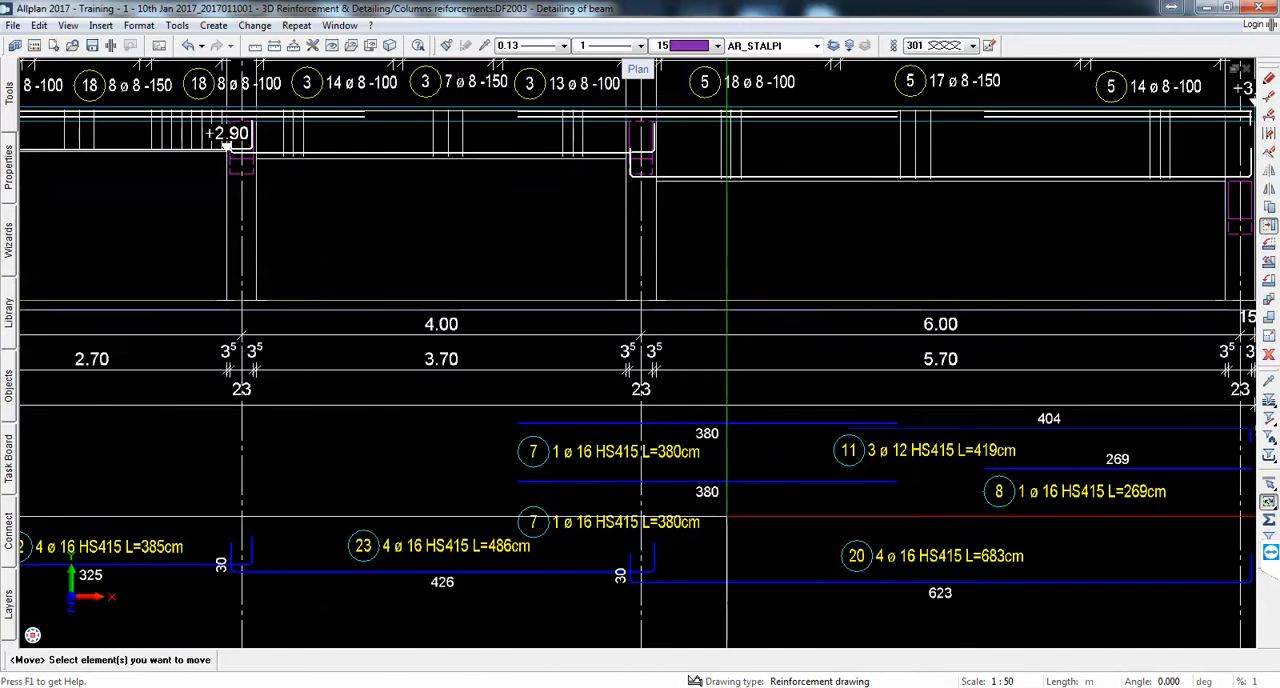
pyautogui.moveTo(740, 535); pyautogui.dragTo(700, 414)
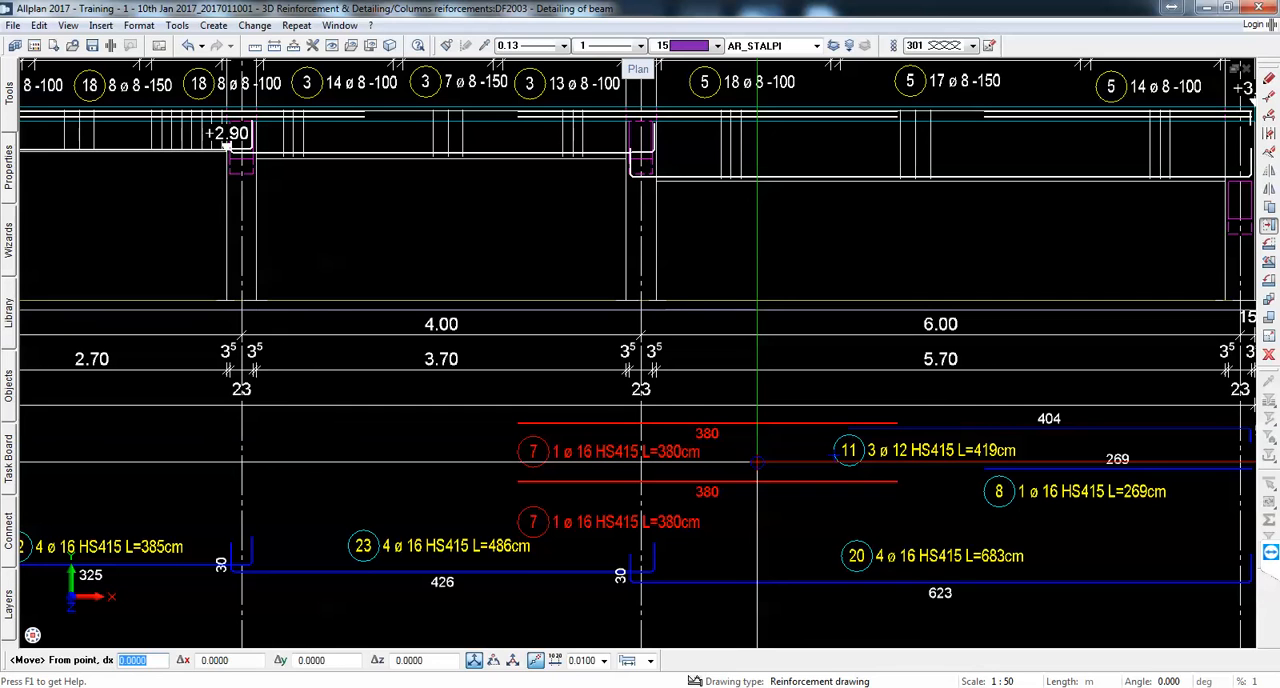
pyautogui.press('Escape')
pyautogui.moveTo(734, 532); pyautogui.dragTo(670, 424)
pyautogui.press('Delete')
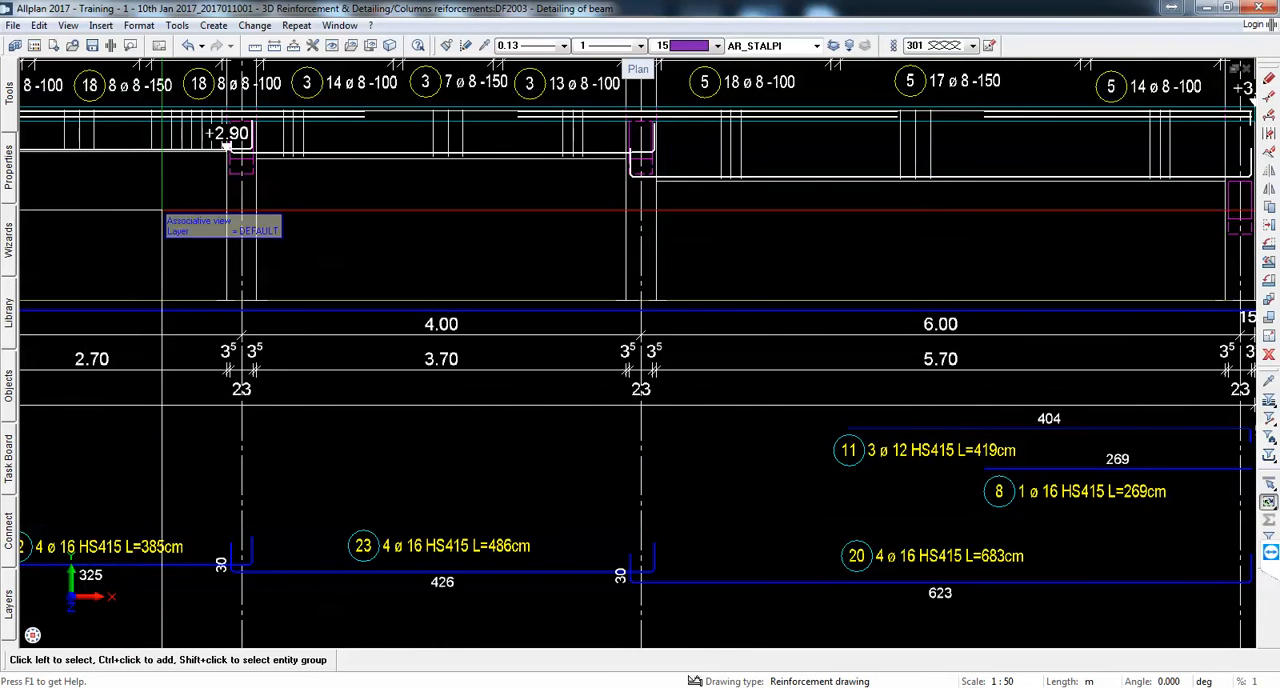
# Step: Create one combined partial schema of both mark 7 top bars over the axis E column, vertically aligned with the beam below the dimension lines
pyautogui.click(295, 25)
pyautogui.click(393, 76)
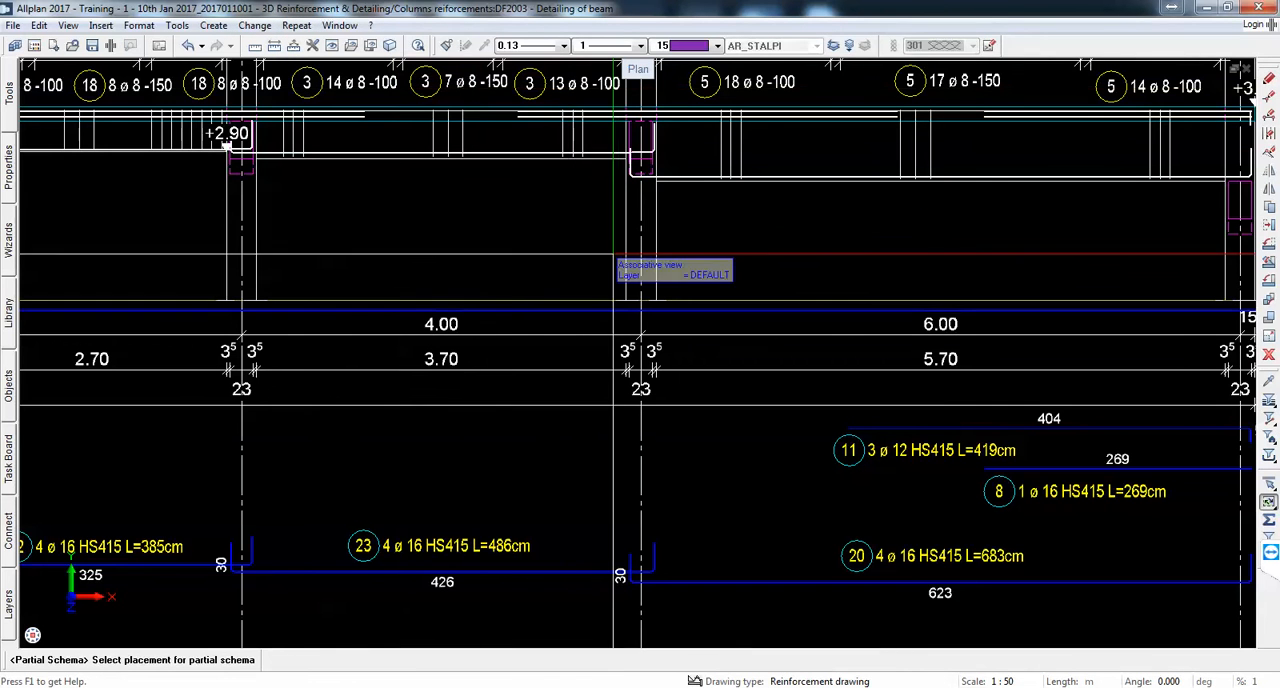
pyautogui.scroll(1, 845, 128)
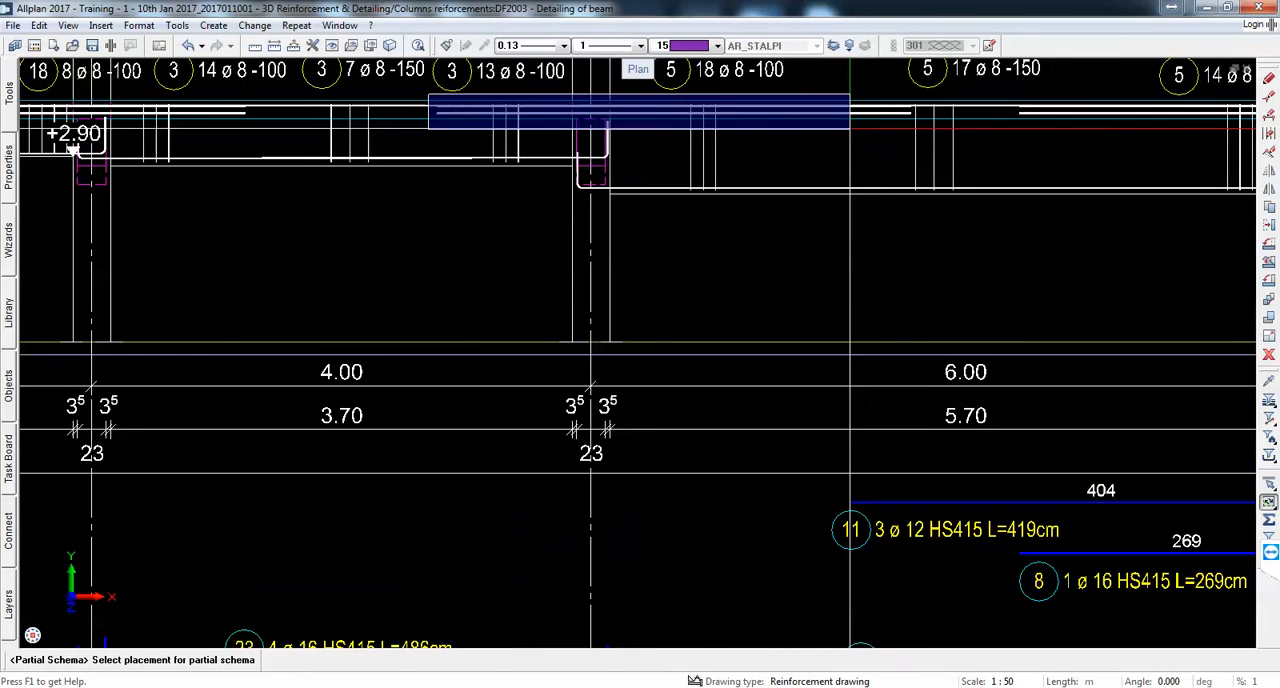
pyautogui.click(915, 118)
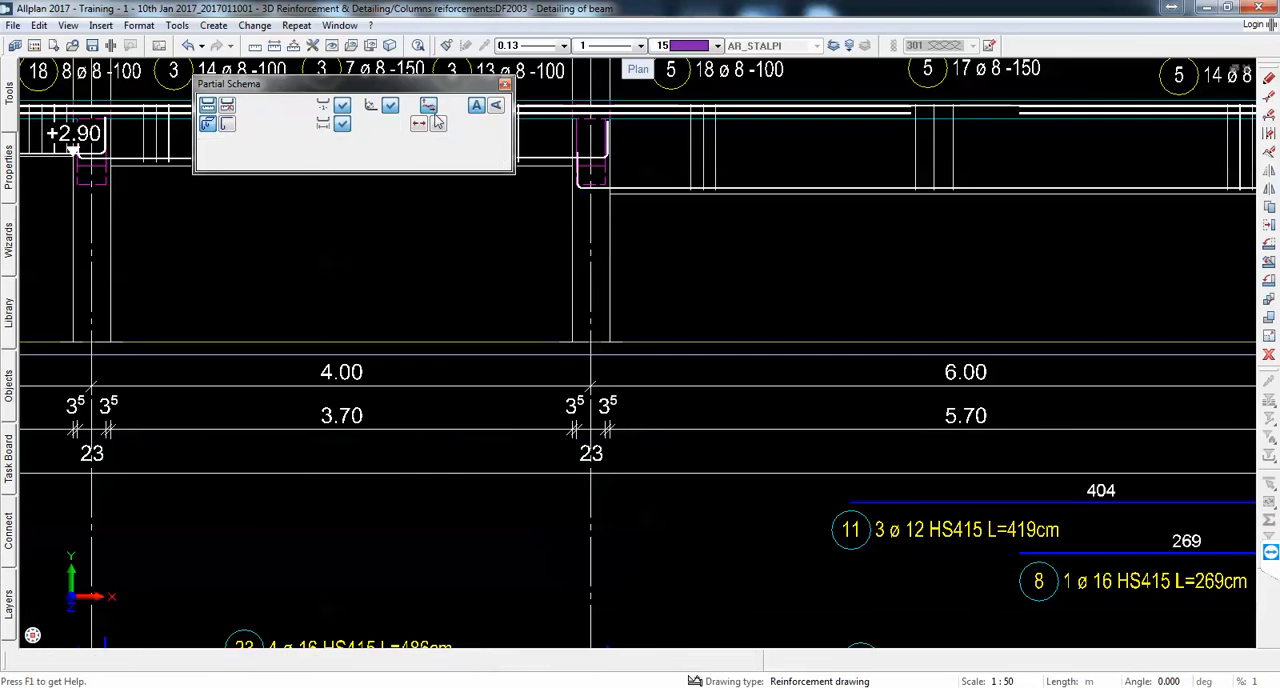
pyautogui.scroll(-3, 630, 215)
pyautogui.scroll(3, 694, 400)
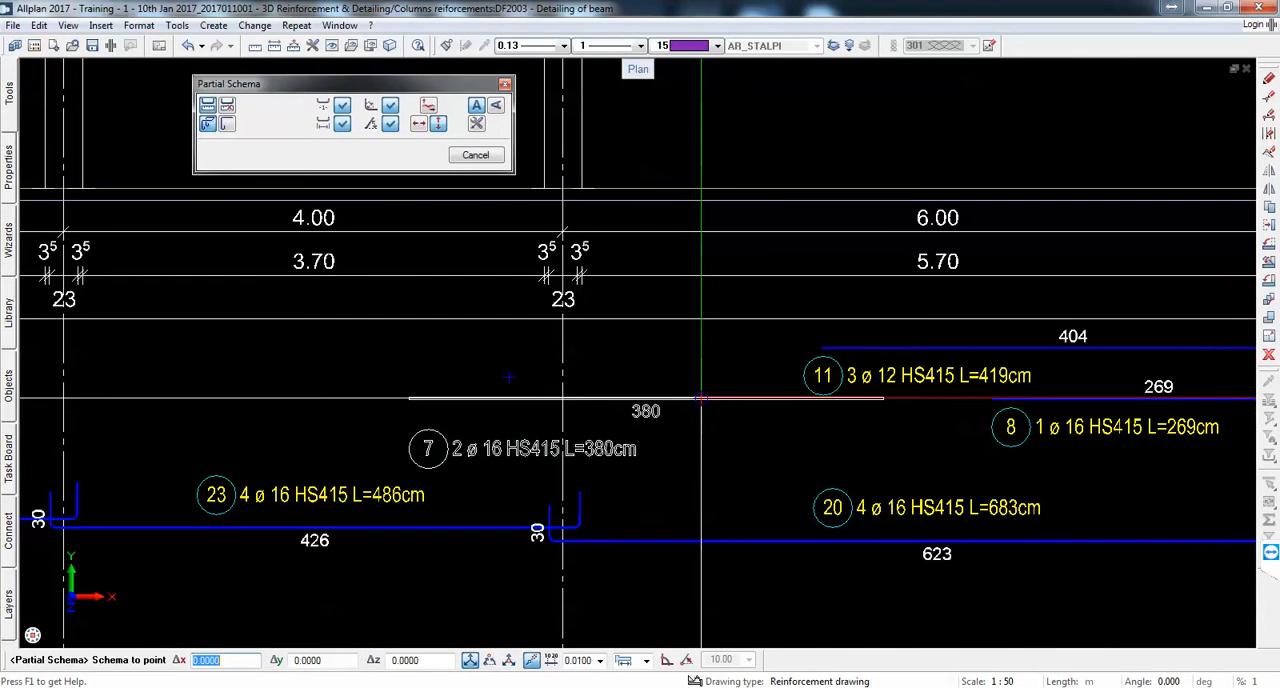
pyautogui.click(696, 401)
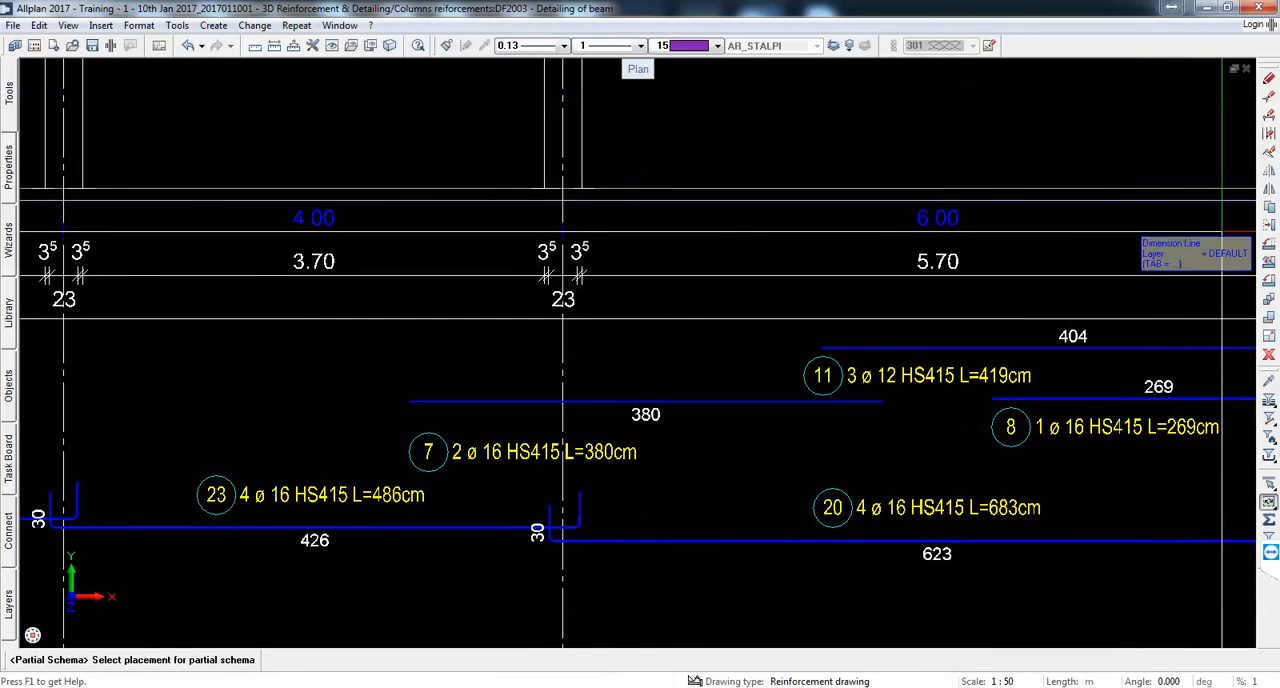
# Step: Move the mark 7 label above its schema bar, just left of the mark 11 label
pyautogui.click(1269, 225)
pyautogui.click(518, 475)
pyautogui.click(494, 455)
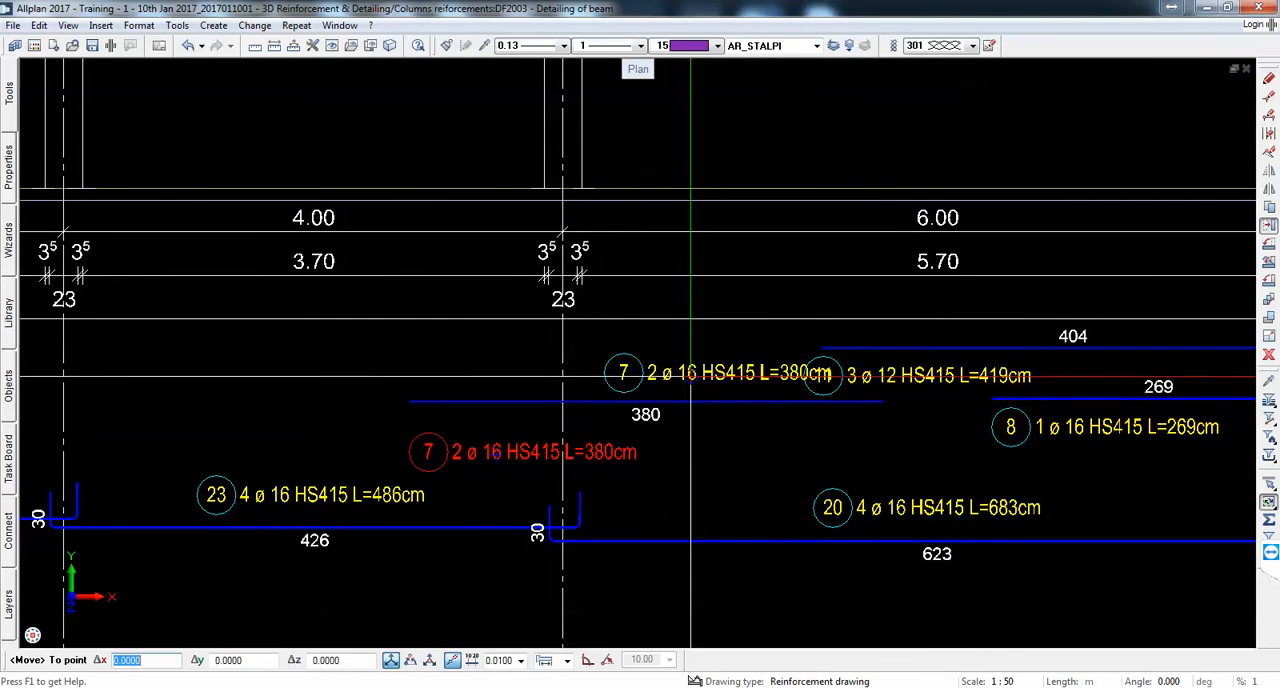
pyautogui.scroll(-3, 603, 390)
pyautogui.scroll(2, 663, 380)
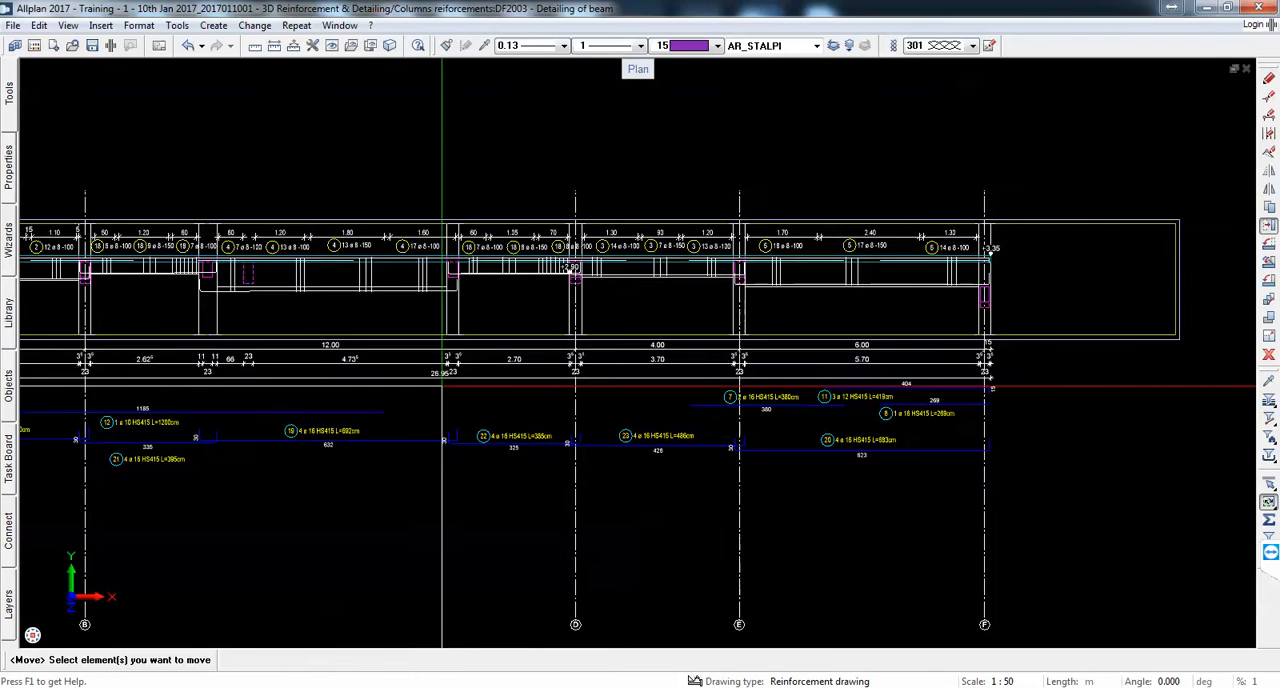
# Step: Create a partial schema of the long straight top bars, mark 10, vertically aligned with the beam, between the dimension lines and the bottom bar schemas
pyautogui.click(297, 25)
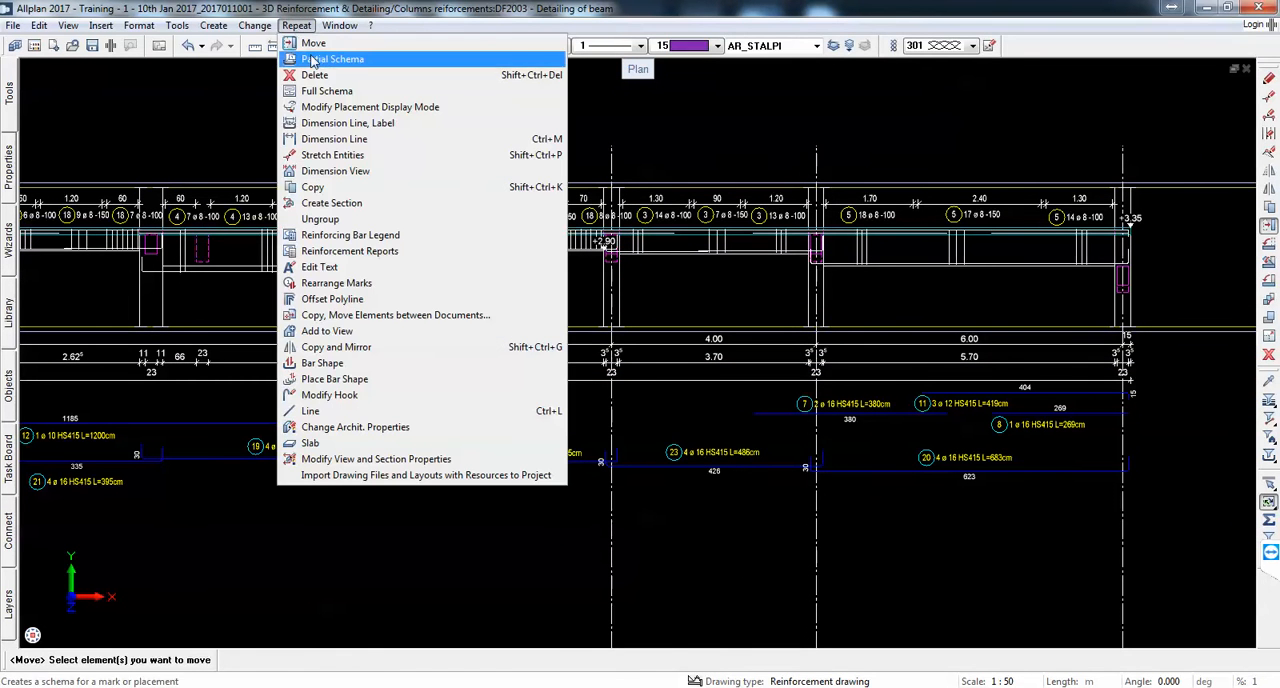
pyautogui.click(340, 91)
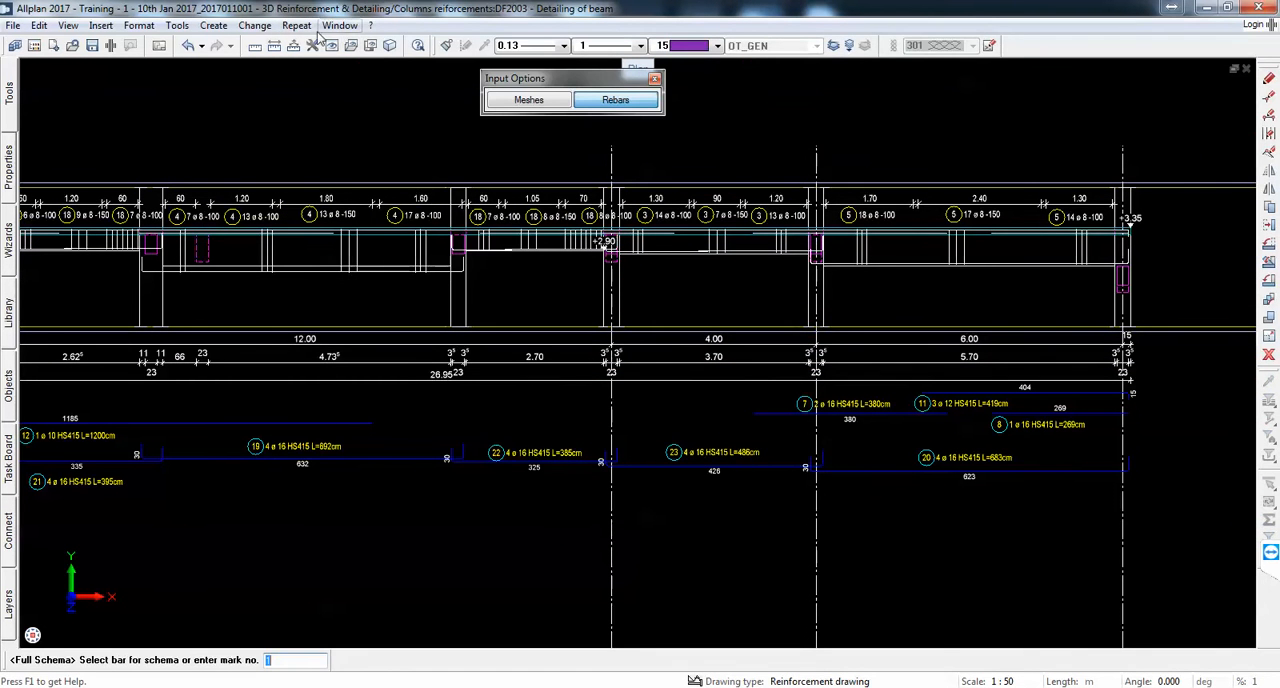
pyautogui.click(292, 26)
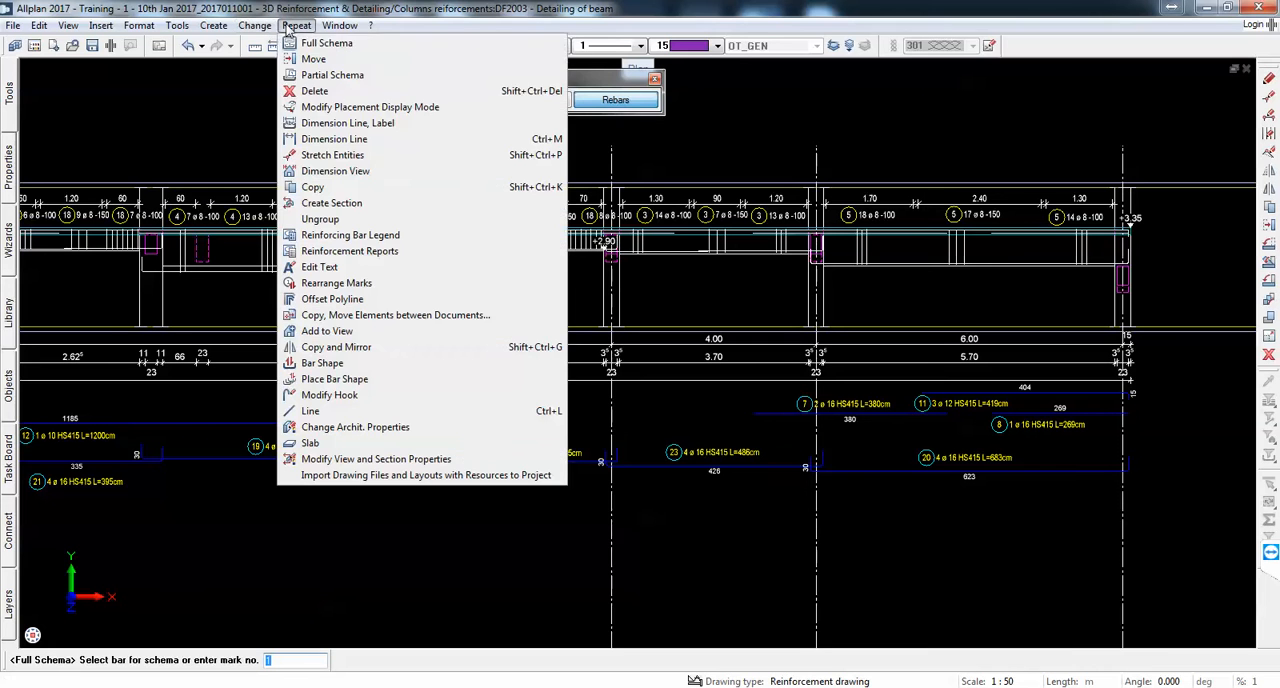
pyautogui.click(385, 92)
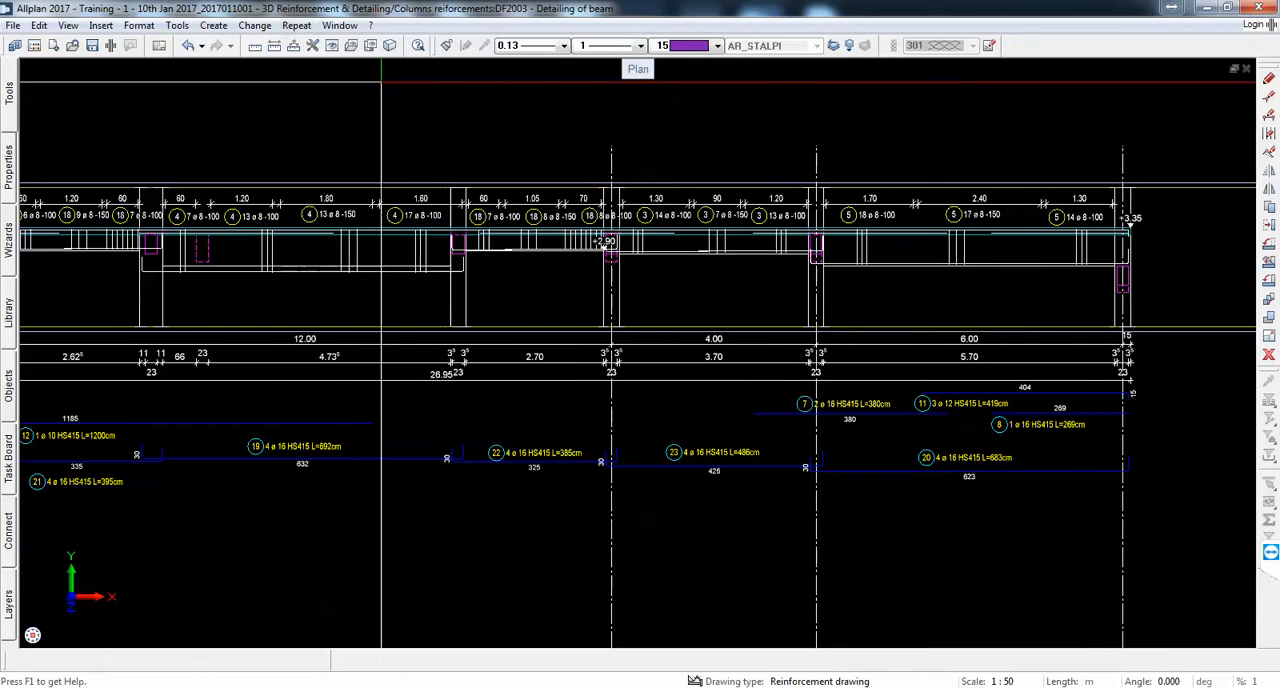
pyautogui.scroll(5, 657, 263)
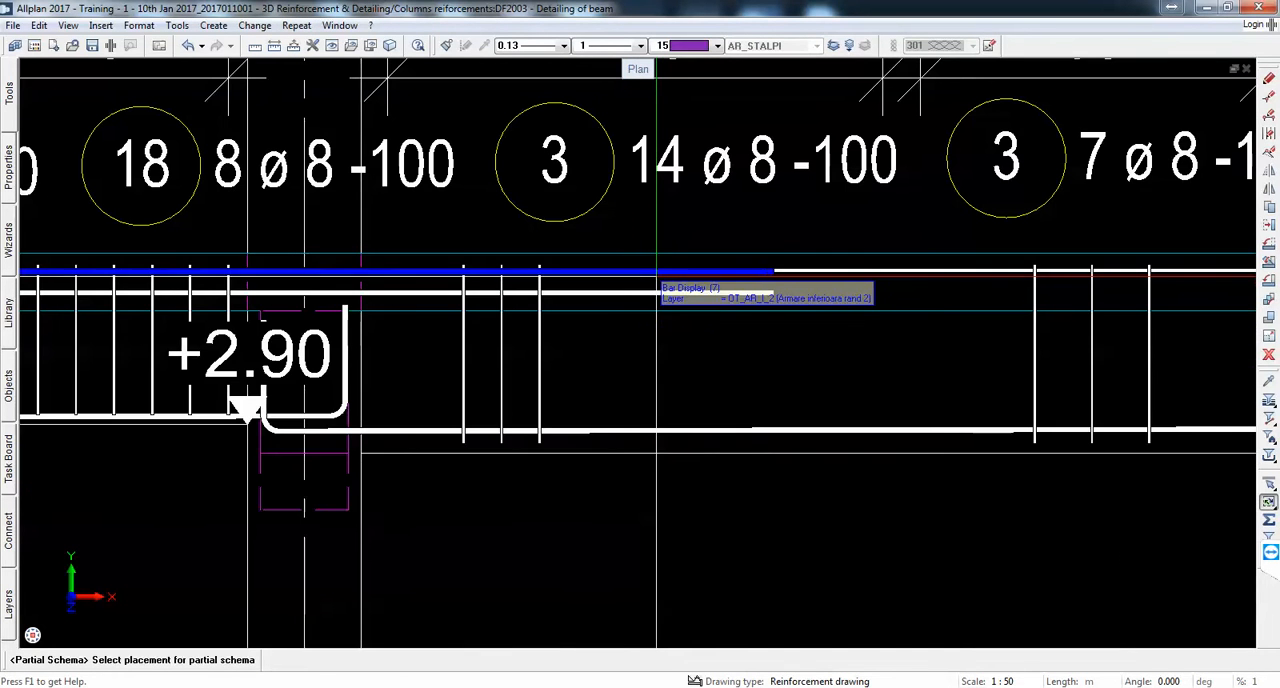
pyautogui.click(657, 285)
pyautogui.scroll(-5, 545, 295)
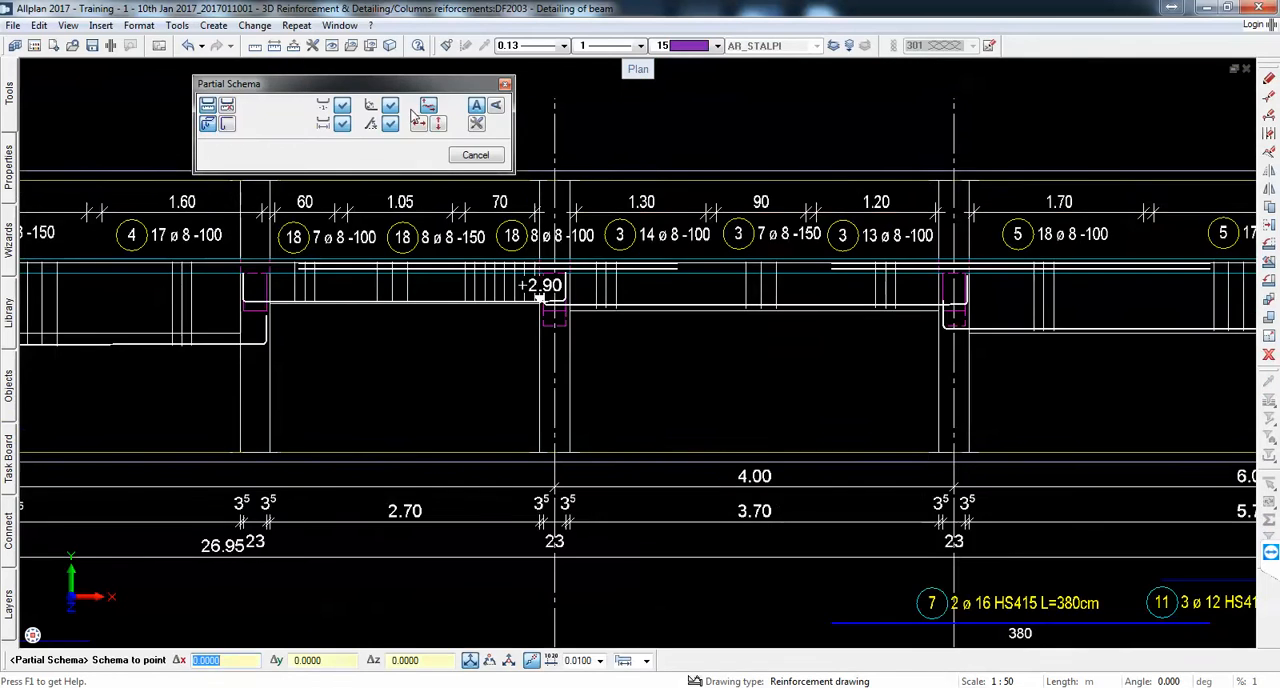
pyautogui.scroll(-3, 686, 137)
pyautogui.scroll(3, 663, 297)
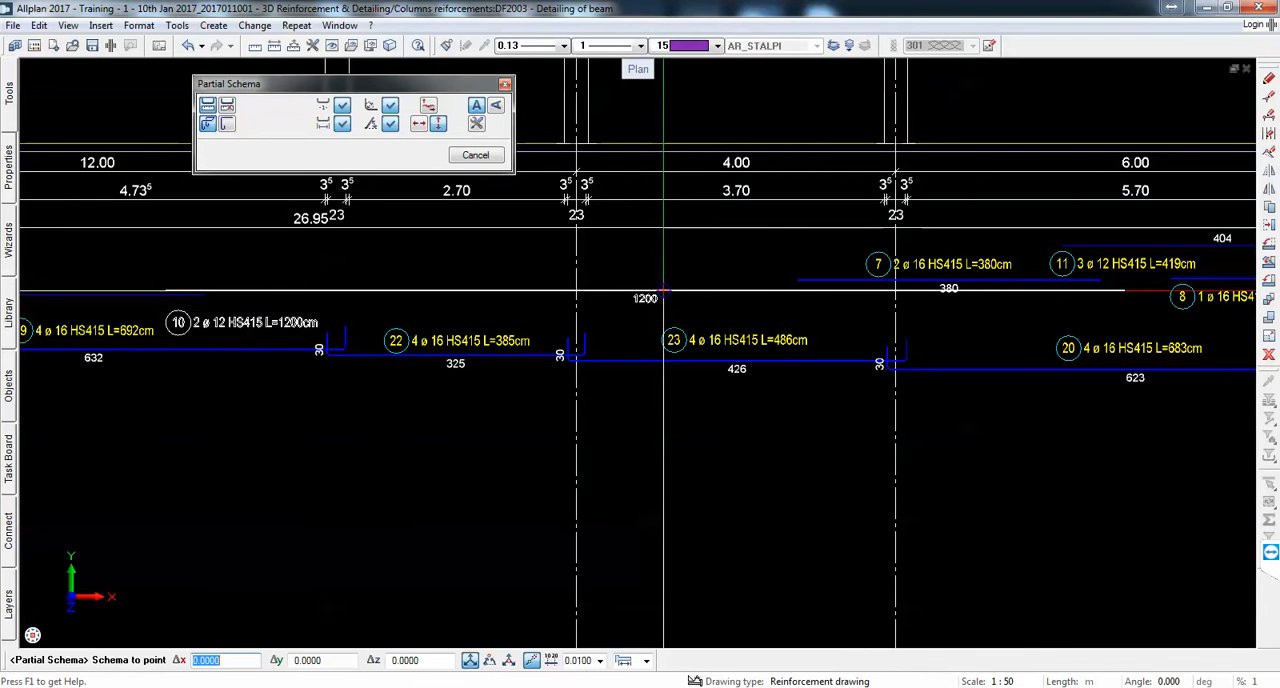
pyautogui.click(663, 297)
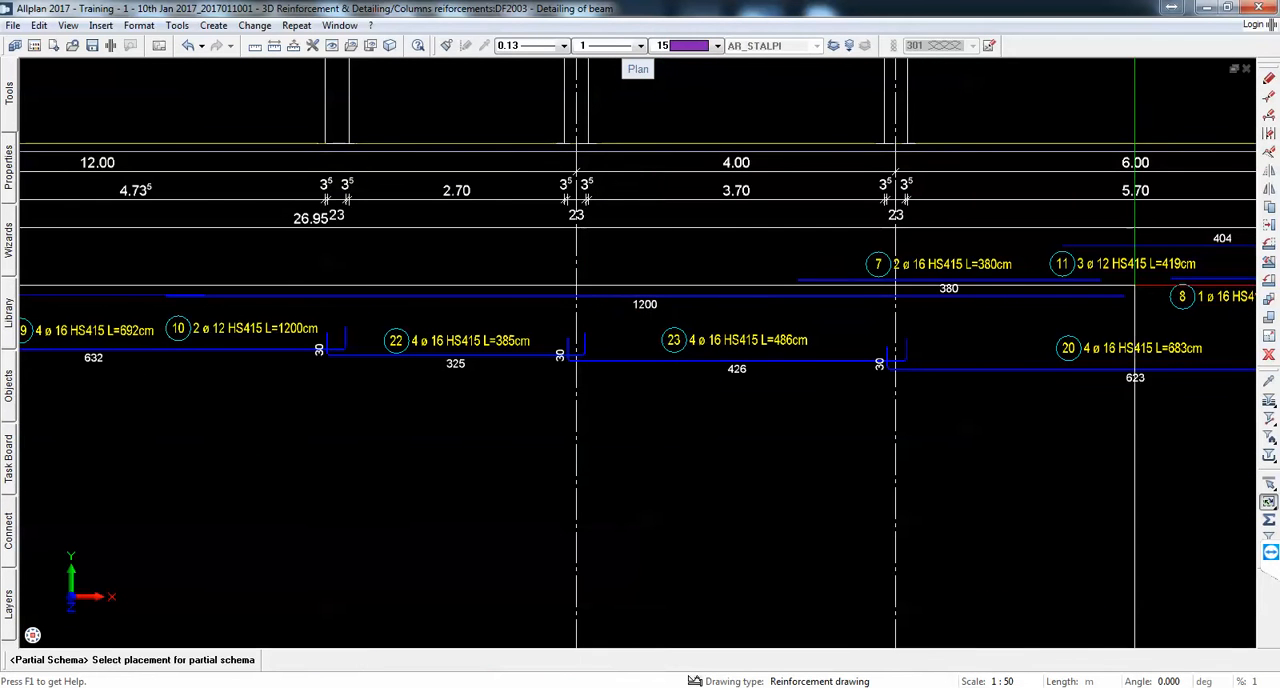
# Step: Move the mark 10 label above its schema bar, just right of axis D
pyautogui.click(1268, 226)
pyautogui.click(224, 330)
pyautogui.click(232, 335)
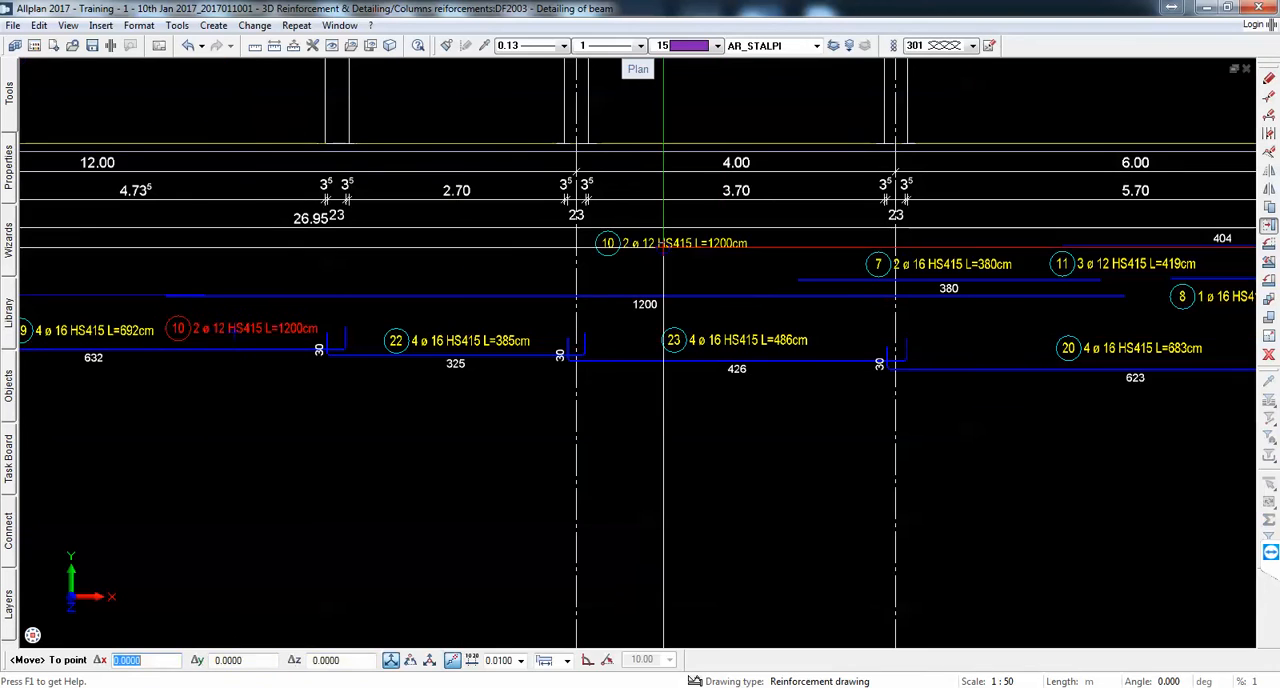
pyautogui.click(656, 280)
pyautogui.scroll(-3, 656, 280)
pyautogui.scroll(3, 900, 290)
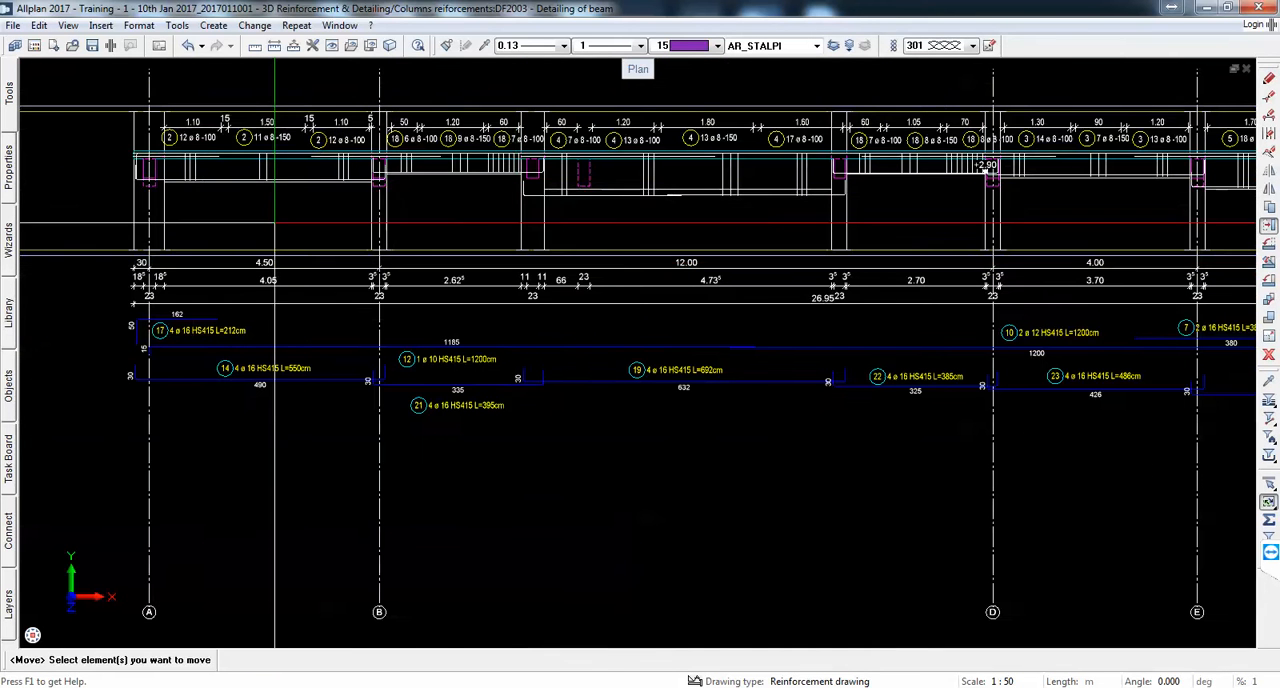
# Step: Try to place a partial schema of the mark 12 top bar just below the dimension lines from axis A, and undo it
pyautogui.click(284, 27)
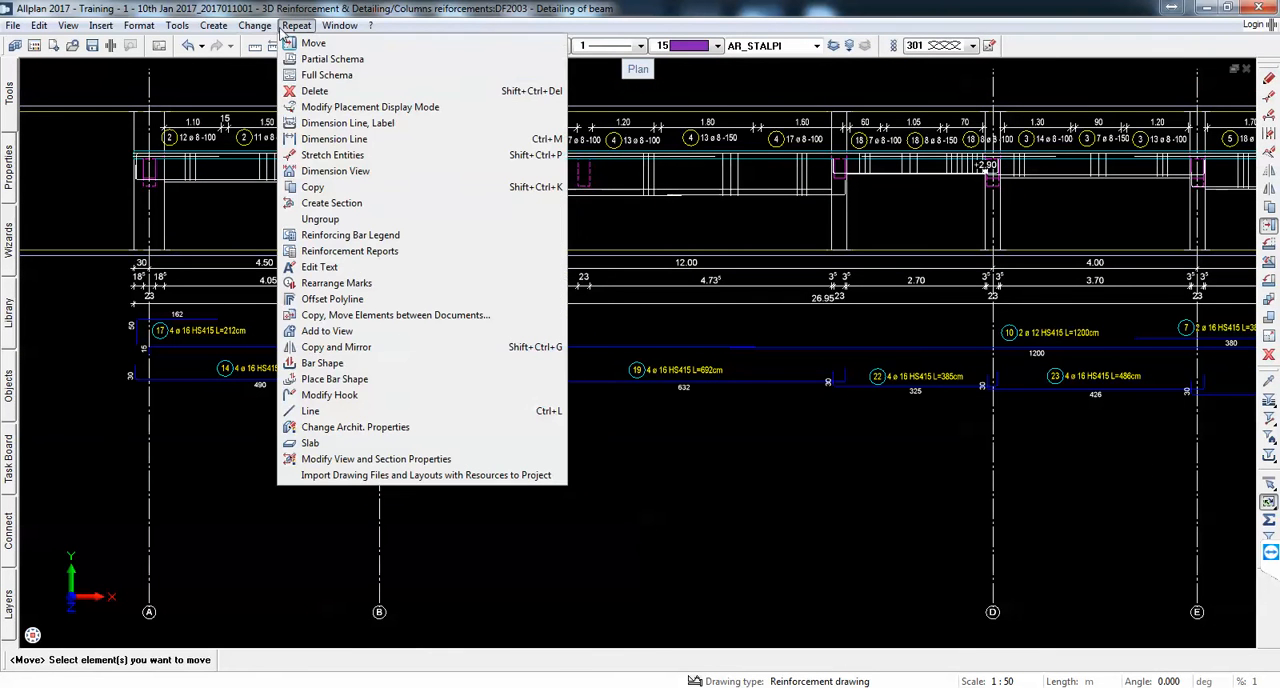
pyautogui.click(370, 66)
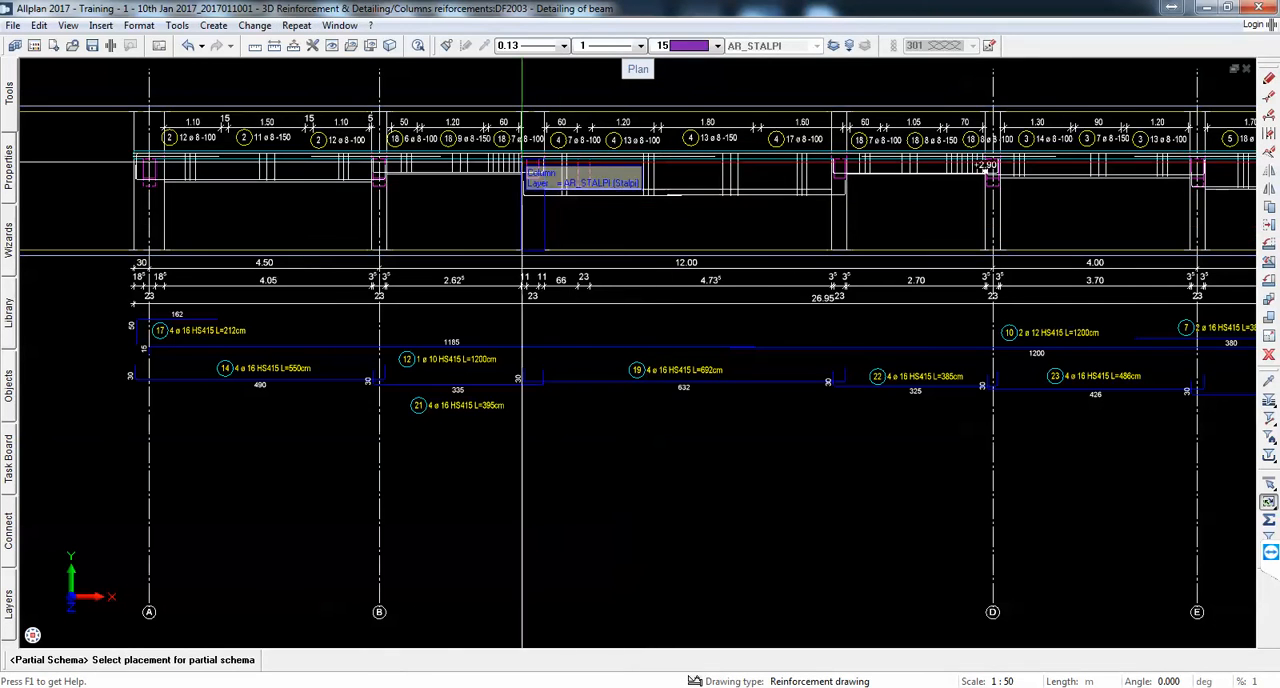
pyautogui.scroll(2, 315, 154)
pyautogui.scroll(4, 260, 154)
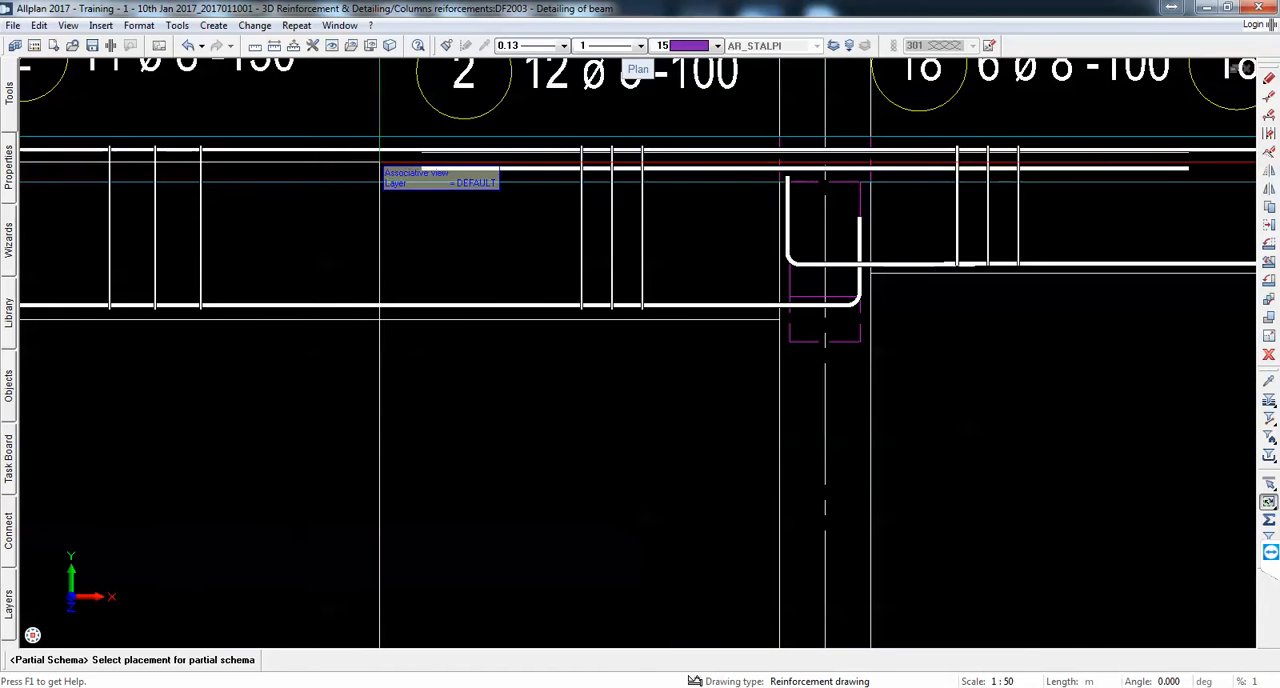
pyautogui.click(372, 153)
pyautogui.scroll(-2, 440, 163)
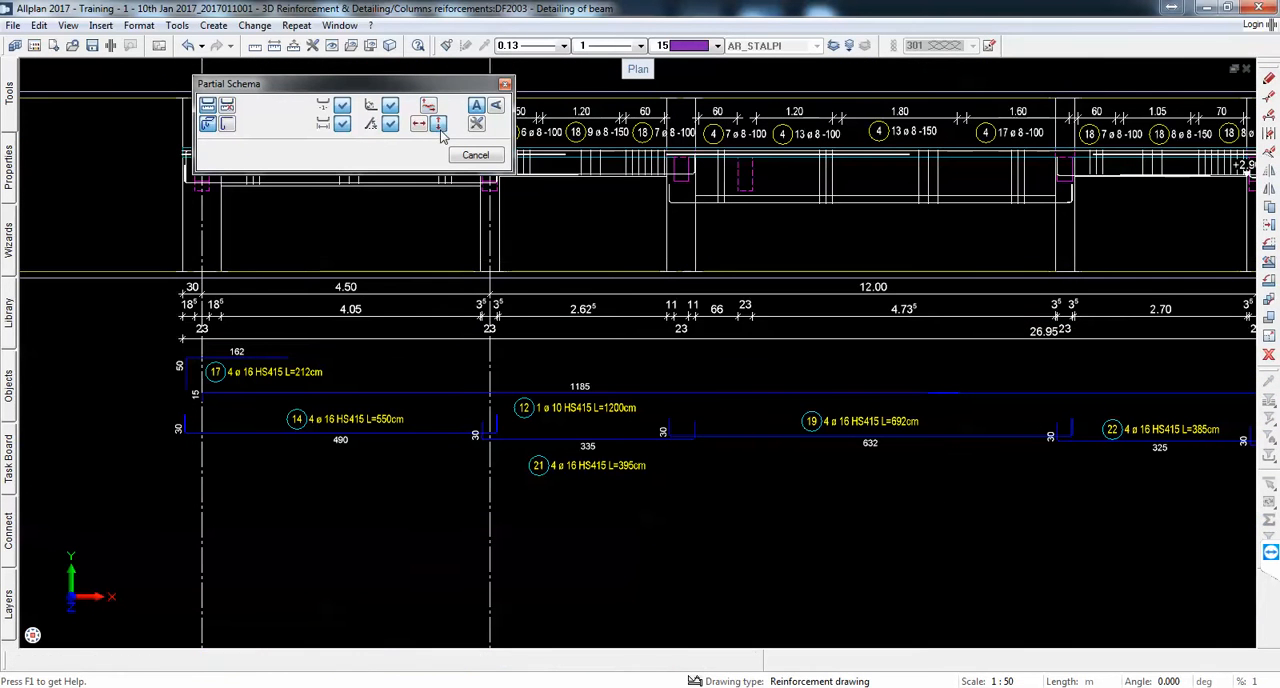
pyautogui.click(450, 358)
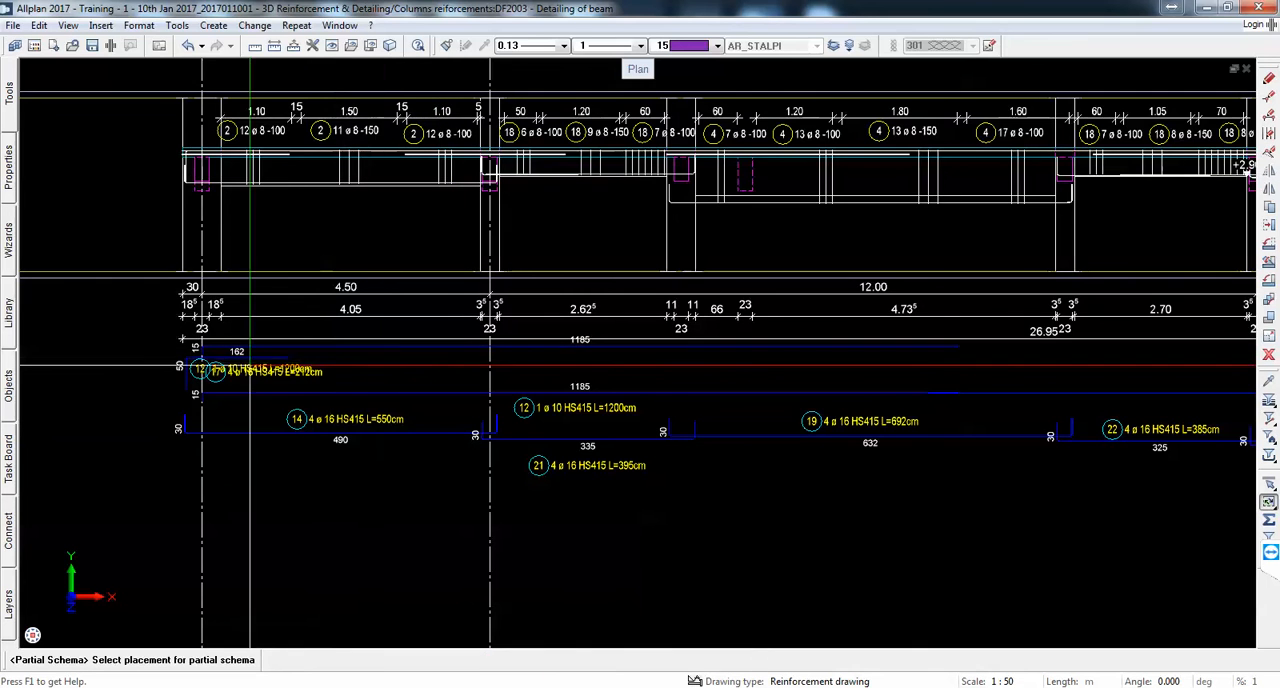
pyautogui.scroll(4, 205, 360)
pyautogui.click(191, 46)
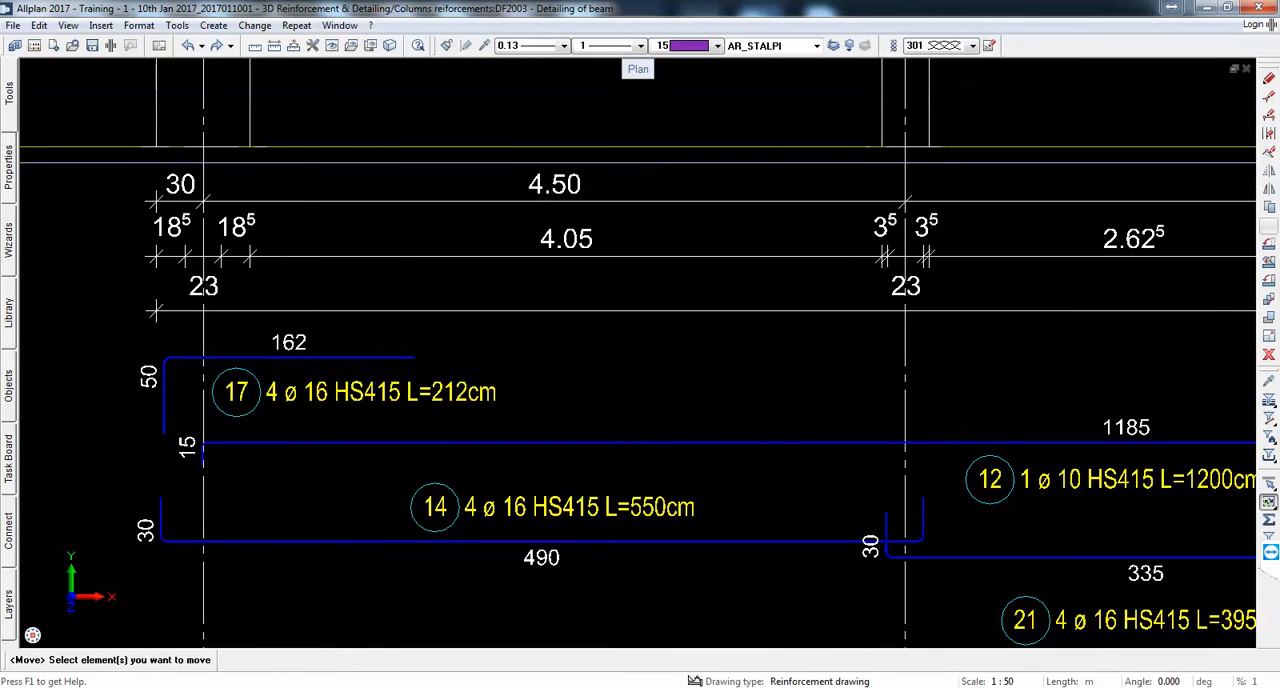
# Step: Move the mark 17 label outside its schema bar, just left of the bent end near axis A
pyautogui.click(371, 392)
pyautogui.scroll(-2, 390, 418)
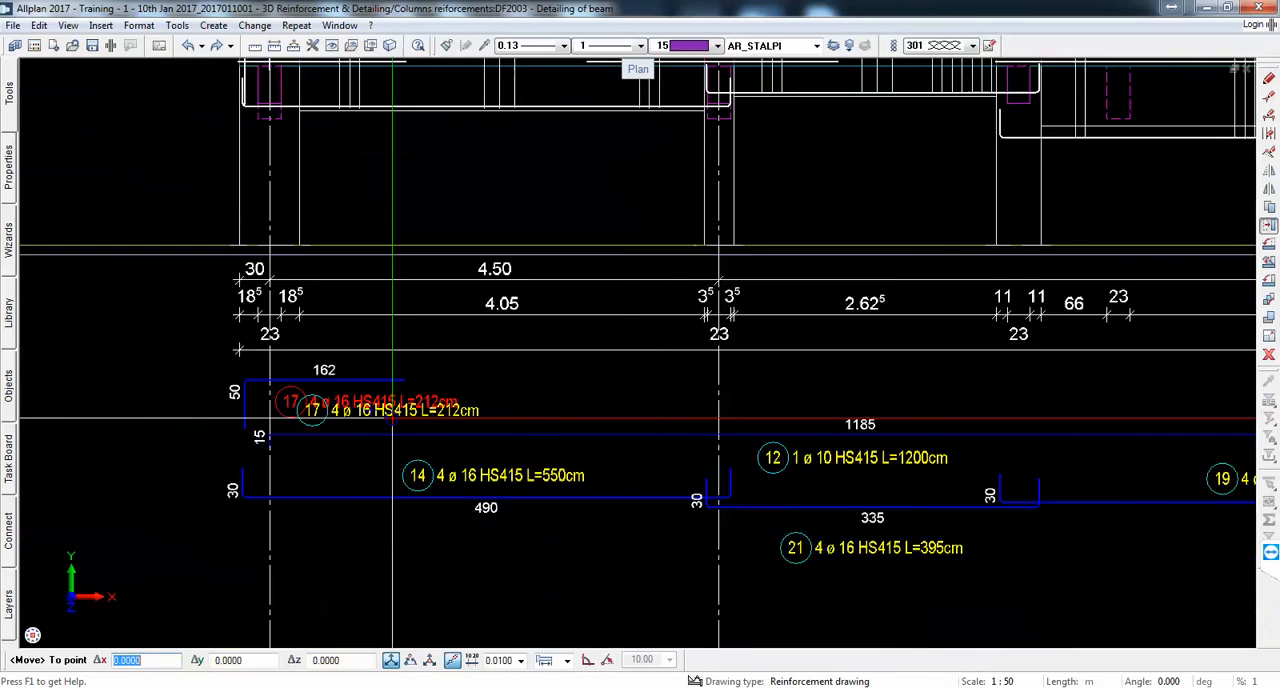
pyautogui.scroll(2, 392, 418)
pyautogui.click(307, 437)
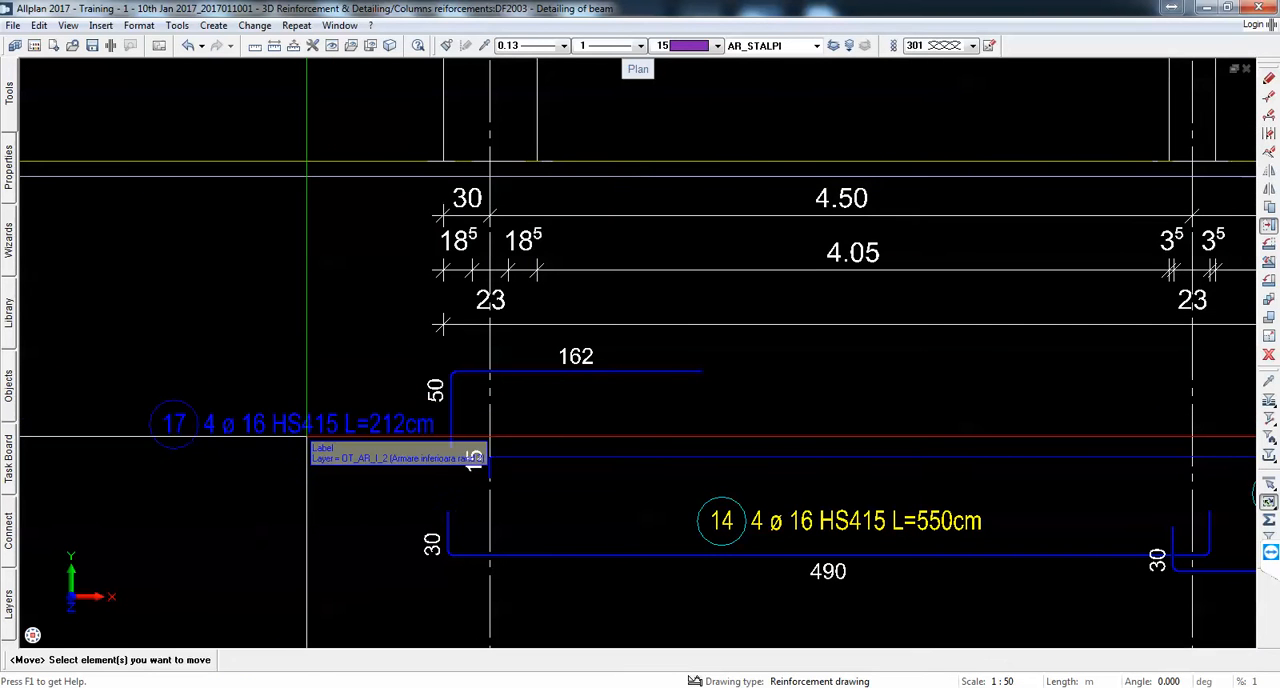
pyautogui.scroll(-2, 300, 437)
pyautogui.press('Escape')
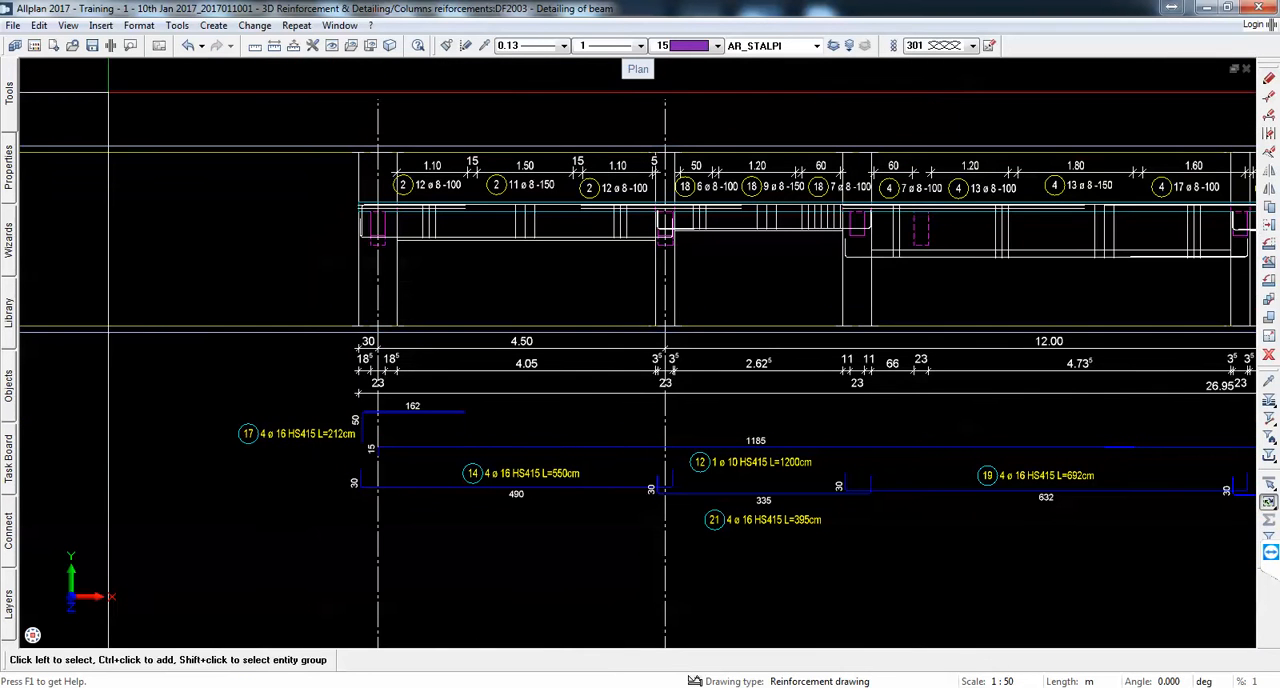
# Step: Create a partial schema of the long mark 12 top bar, vertically aligned with the beam, between the dimension lines and the mark 17 schema
pyautogui.click(338, 25)
pyautogui.moveTo(305, 27)
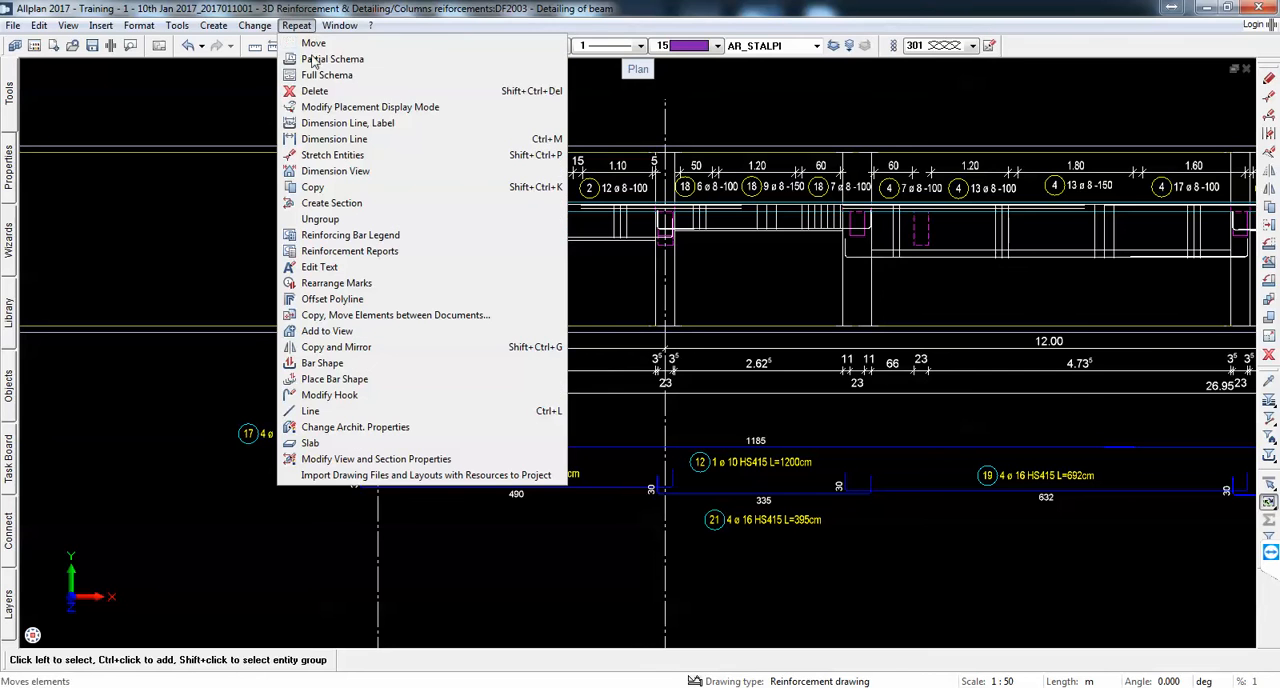
pyautogui.click(393, 62)
pyautogui.scroll(5, 445, 260)
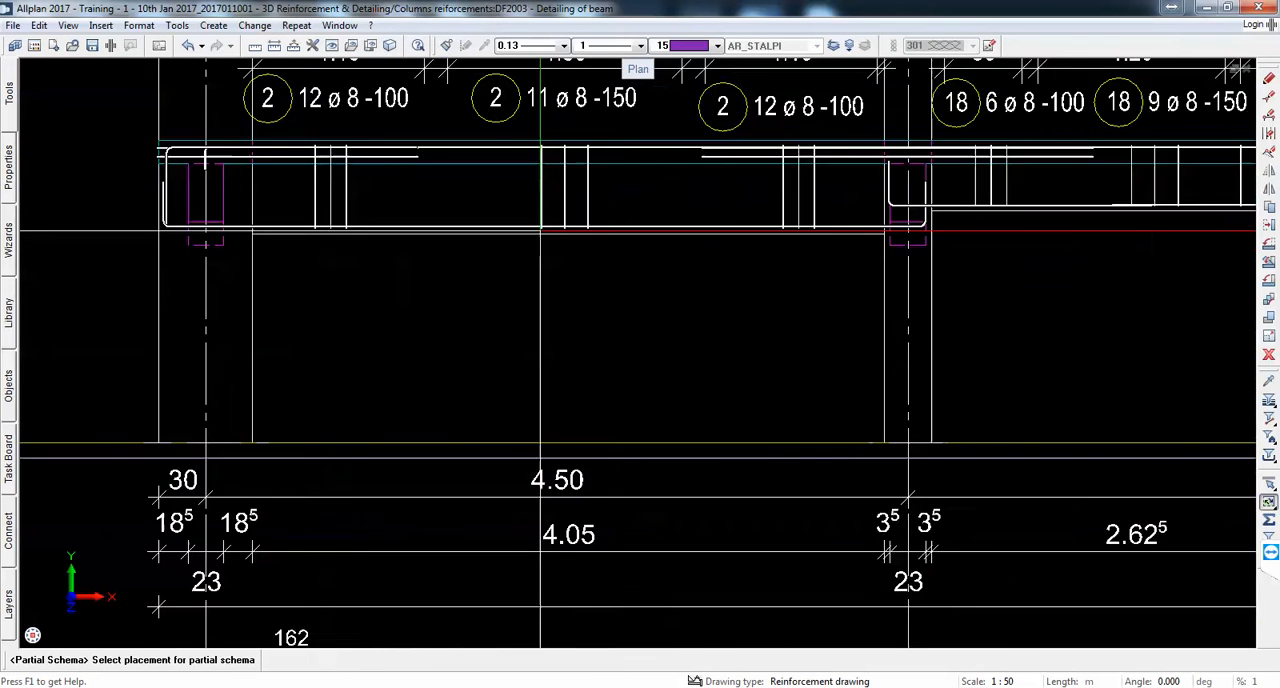
pyautogui.click(548, 158)
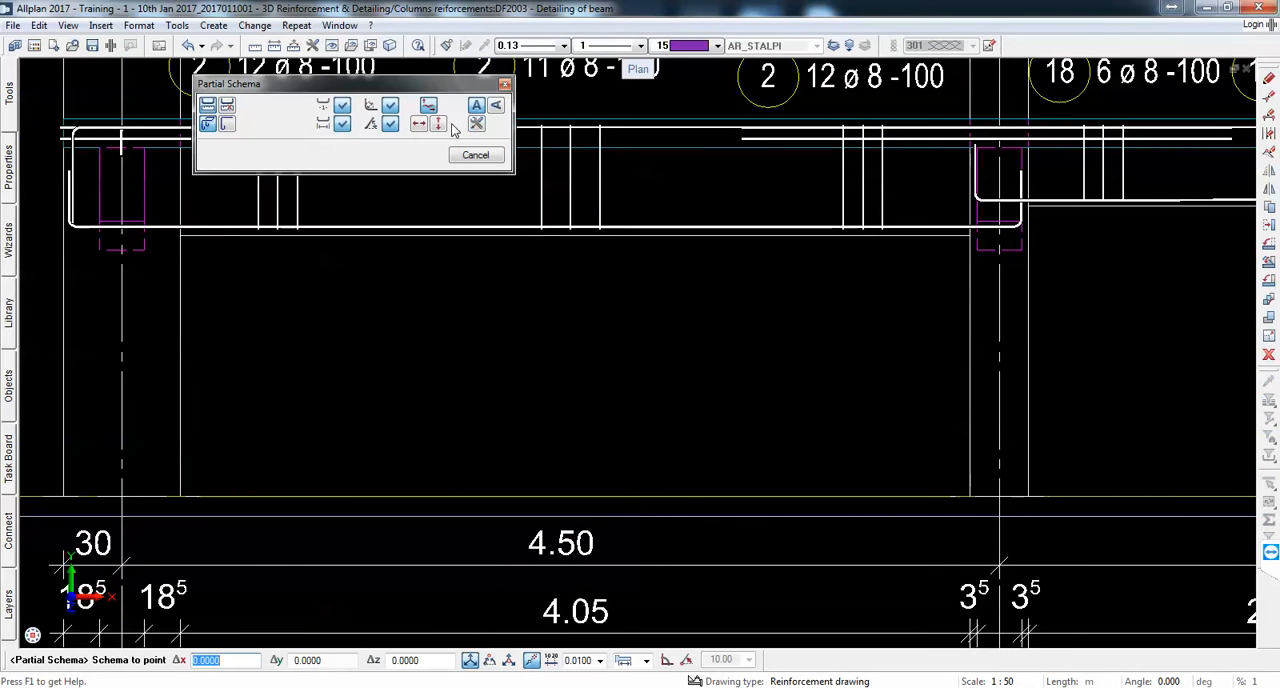
pyautogui.scroll(-5, 546, 165)
pyautogui.scroll(2, 620, 327)
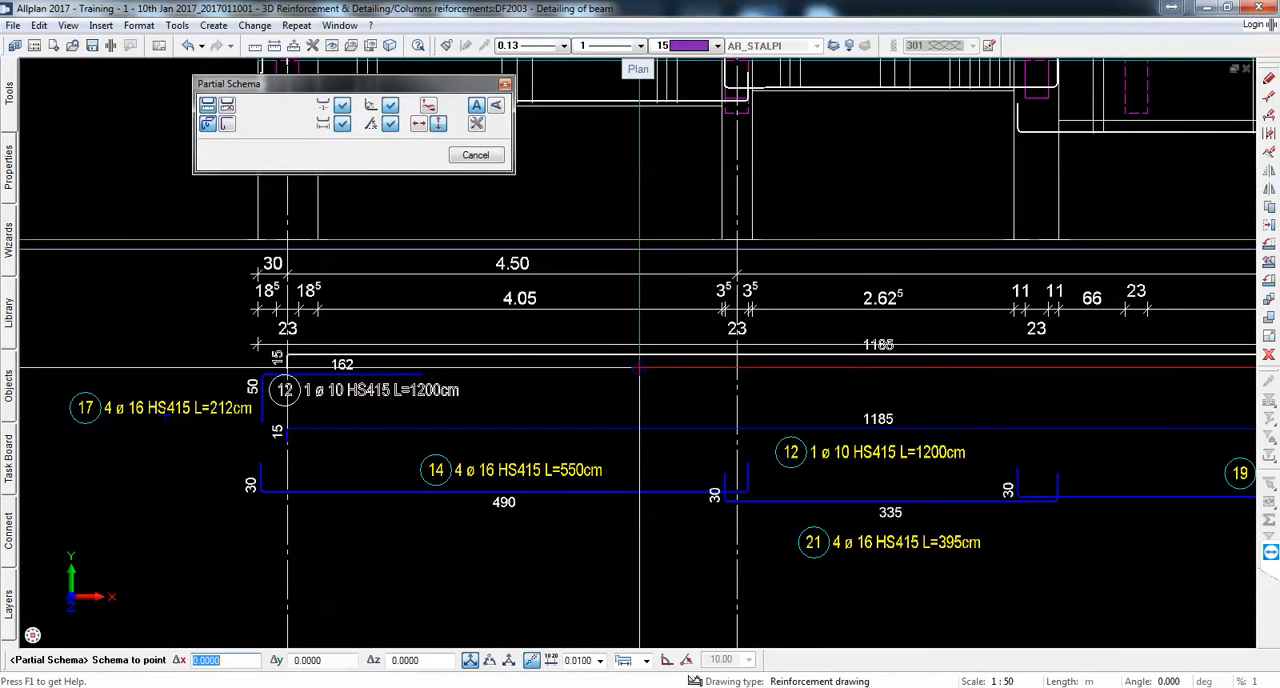
pyautogui.click(640, 373)
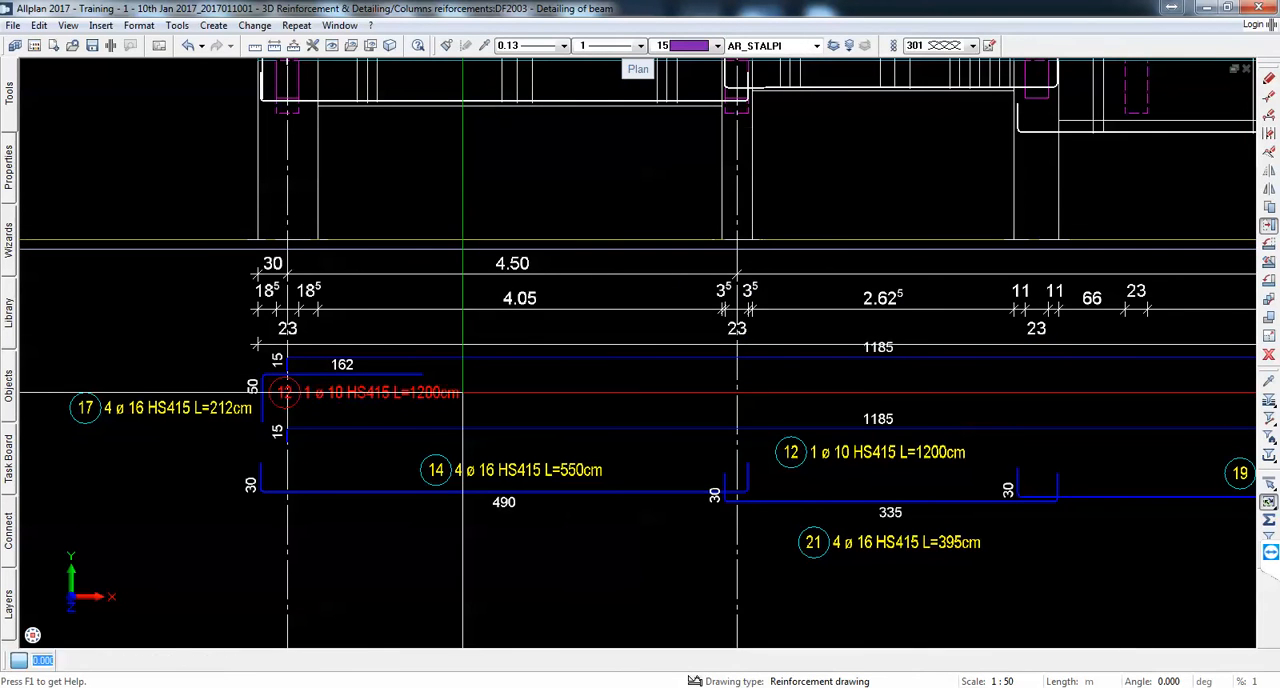
# Step: Move the new mark 12 label under its schema bar, just right of axis B above the other mark 12 label
pyautogui.scroll(-1, 480, 392)
pyautogui.scroll(3, 958, 396)
pyautogui.click(726, 380)
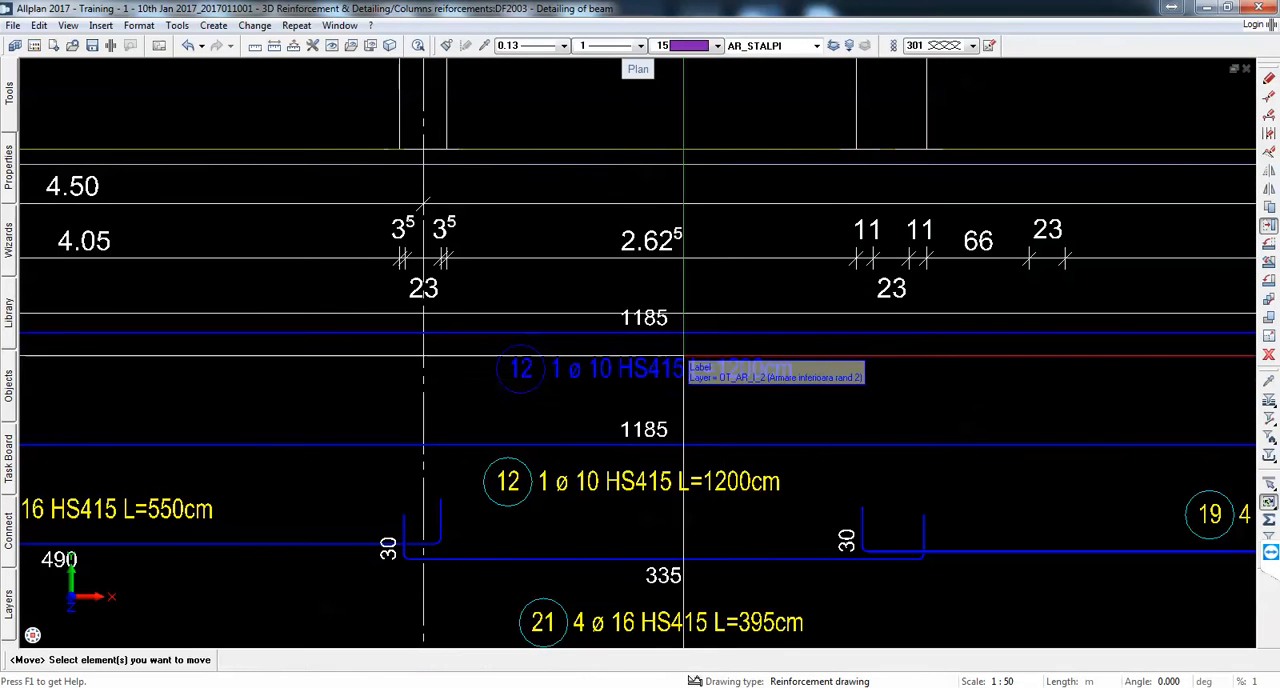
pyautogui.press('Escape')
# Step: Move the overall dimension line slightly up, away from the length text of the upper mark 12 schema bar
pyautogui.click(1268, 228)
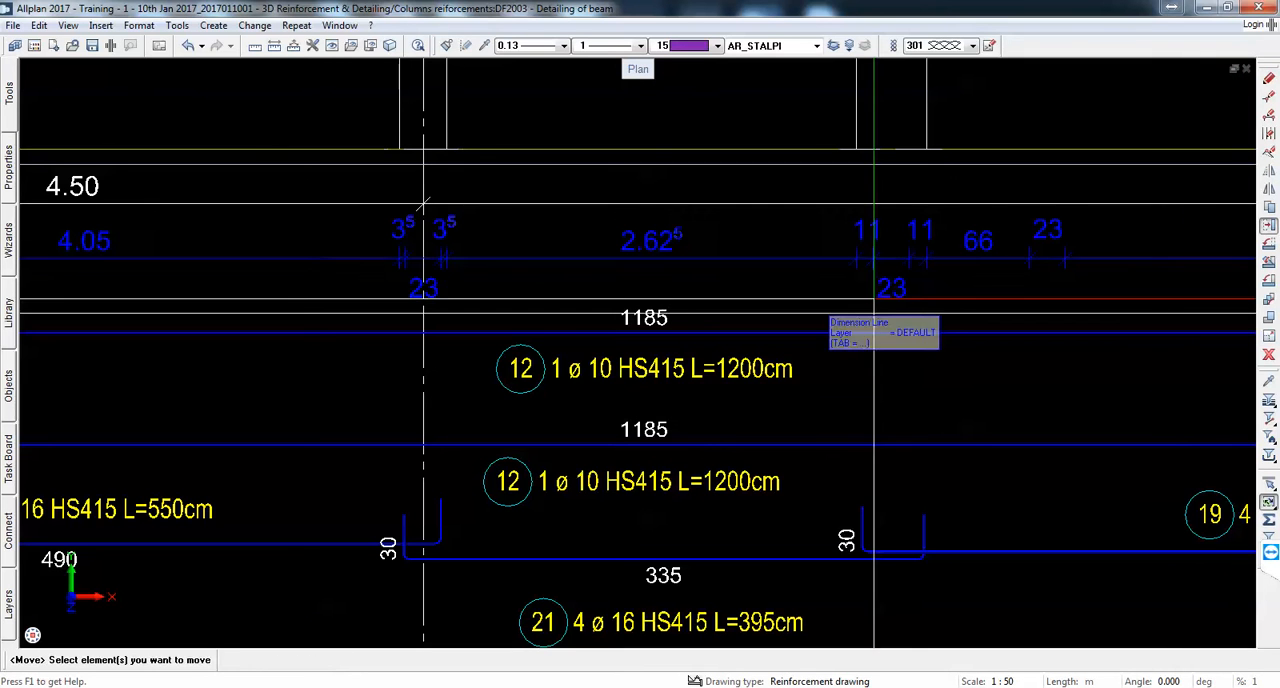
pyautogui.click(696, 315)
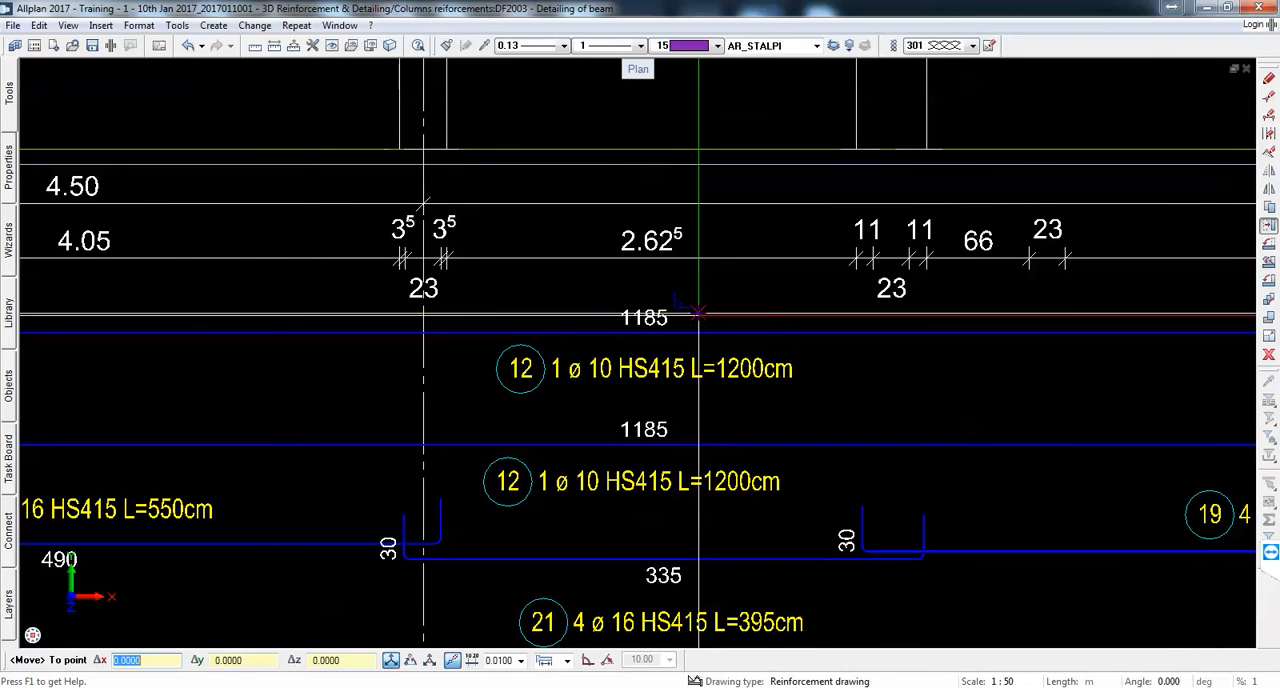
pyautogui.click(698, 306)
pyautogui.press('Escape')
pyautogui.scroll(-3, 752, 286)
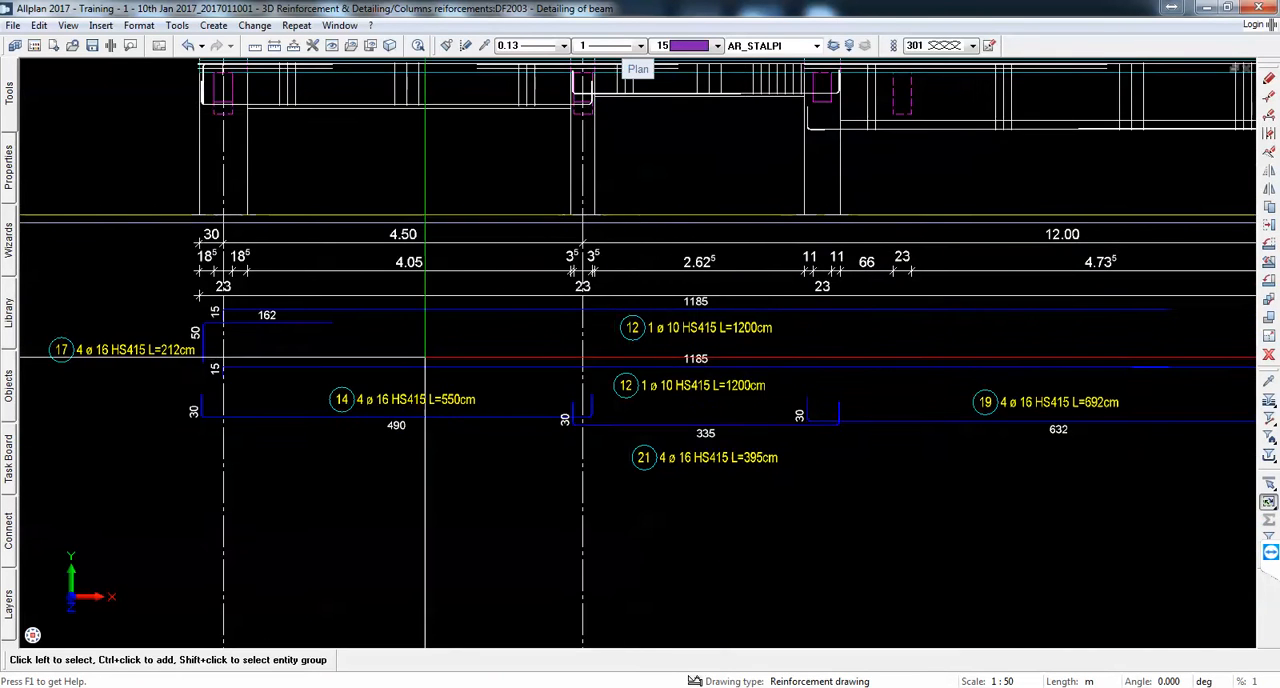
pyautogui.scroll(-1, 451, 356)
pyautogui.scroll(1, 590, 357)
pyautogui.moveTo(664, 393); pyautogui.dragTo(554, 437, button='middle')
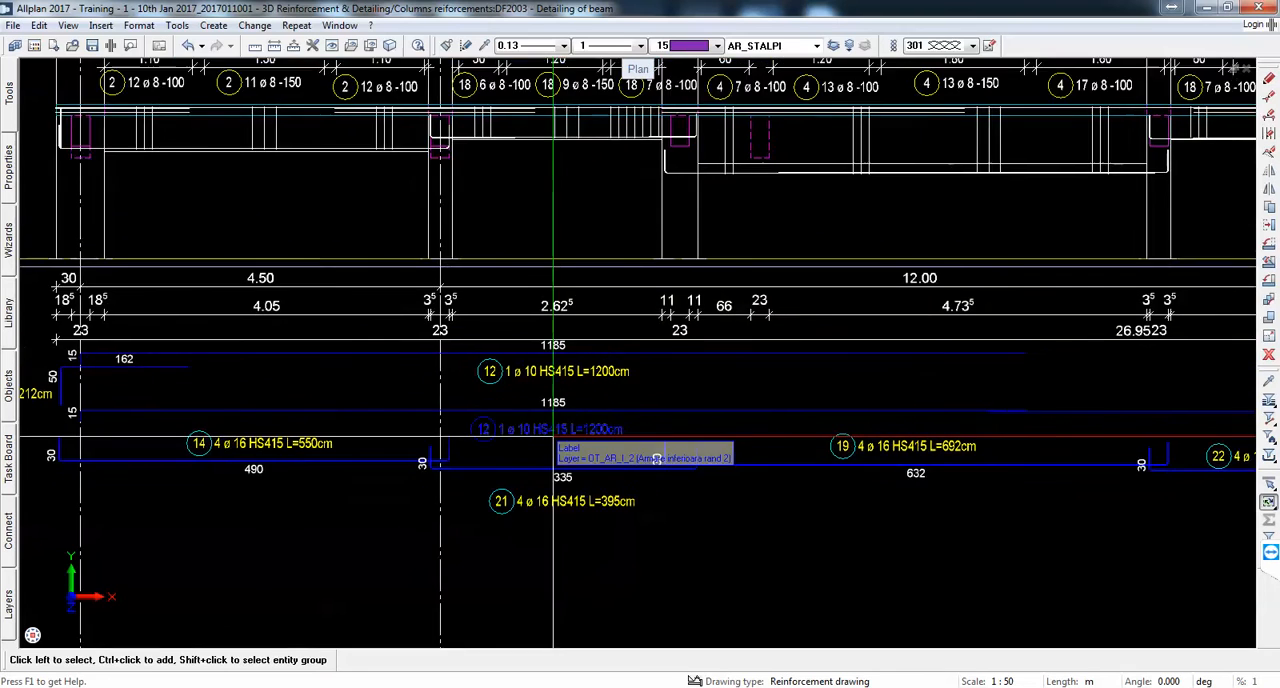
pyautogui.scroll(-2, 554, 437)
pyautogui.scroll(1, 583, 388)
pyautogui.click(298, 25)
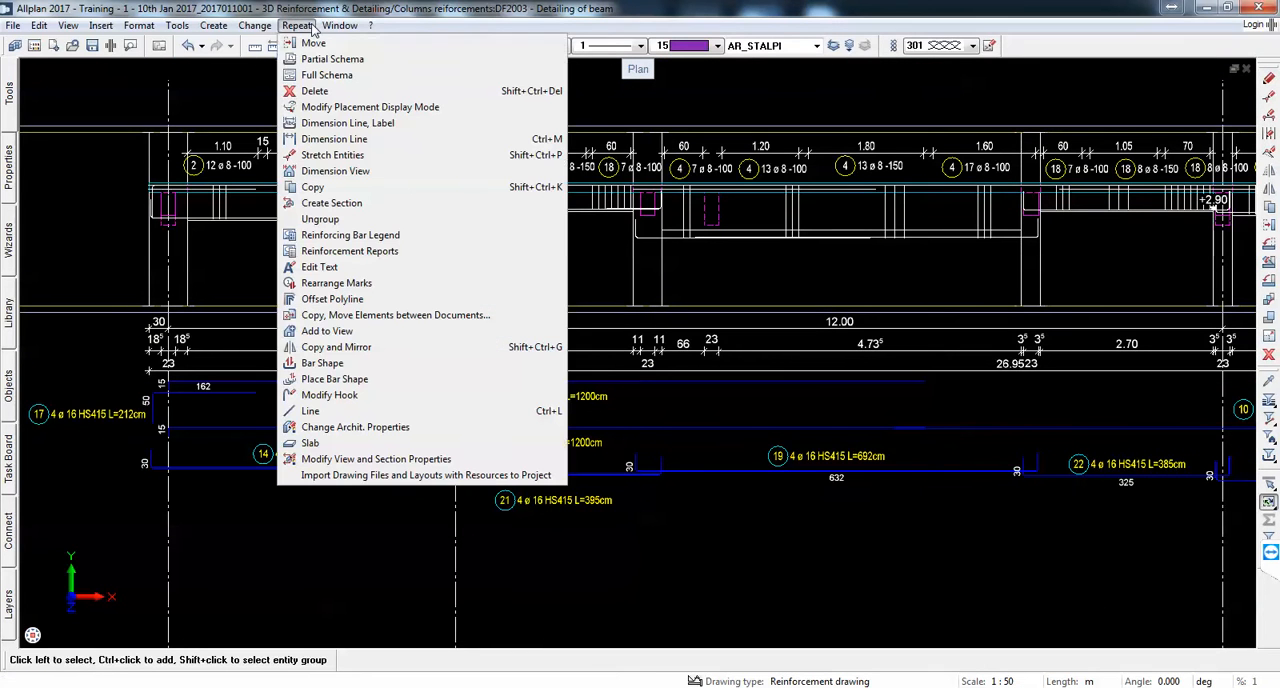
pyautogui.click(346, 79)
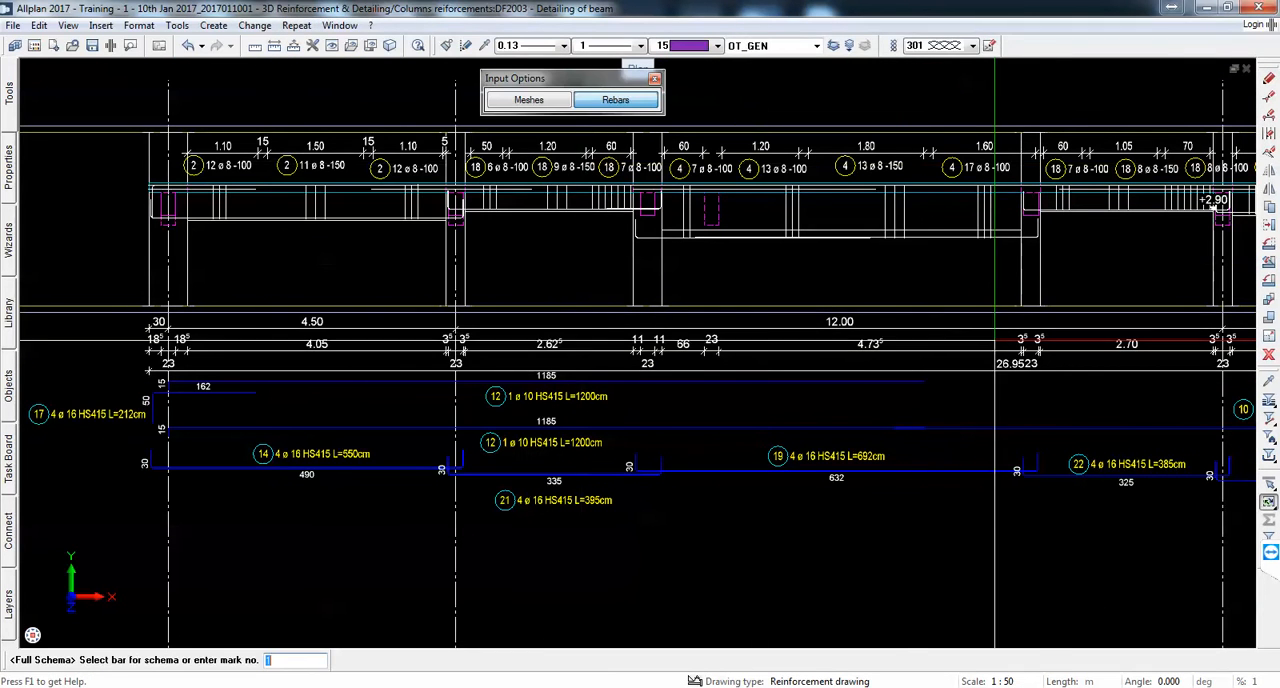
pyautogui.scroll(4, 661, 153)
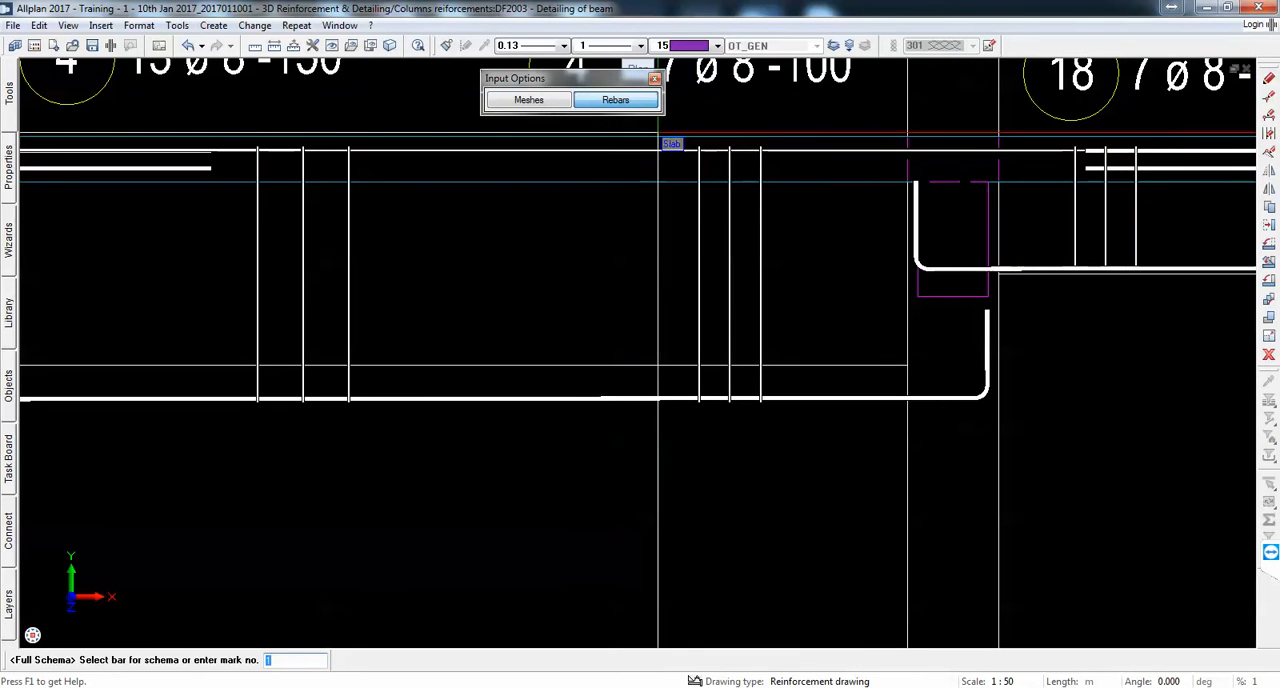
pyautogui.scroll(-2, 702, 316)
pyautogui.press('Escape')
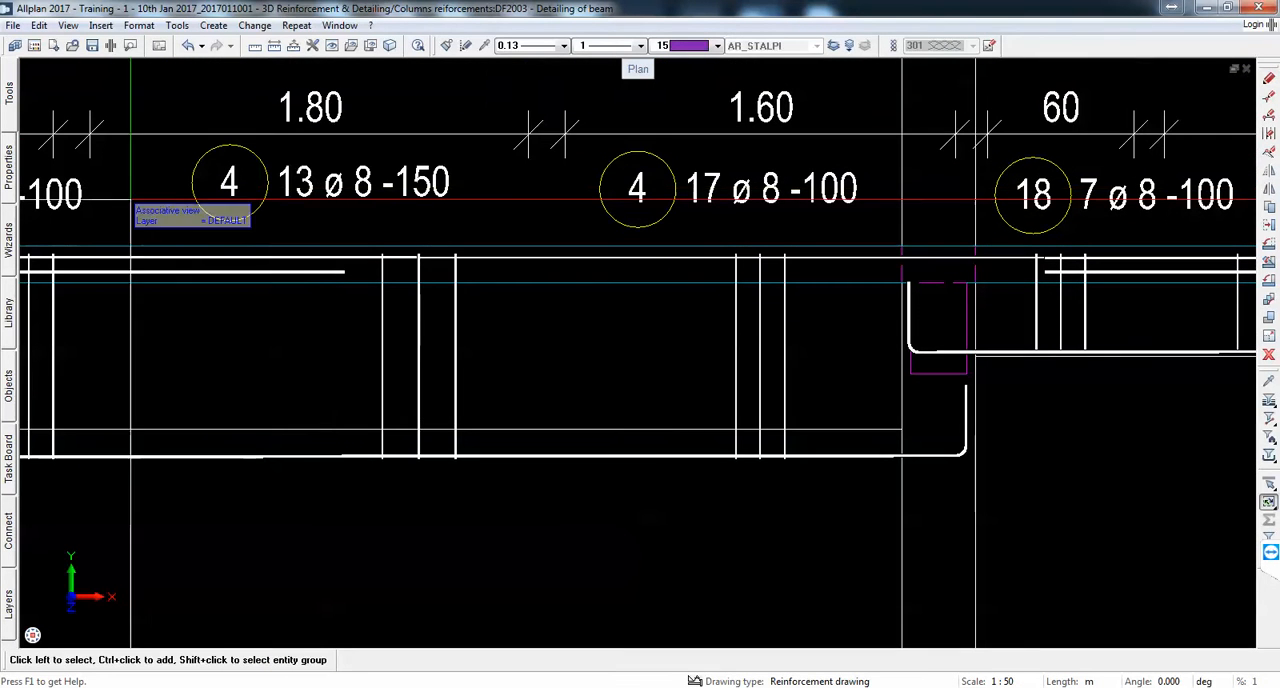
# Step: Create another partial schema of the long straight mark 10 top bars, vertically aligned with the beam, just below the overall dimension line
pyautogui.click(296, 25)
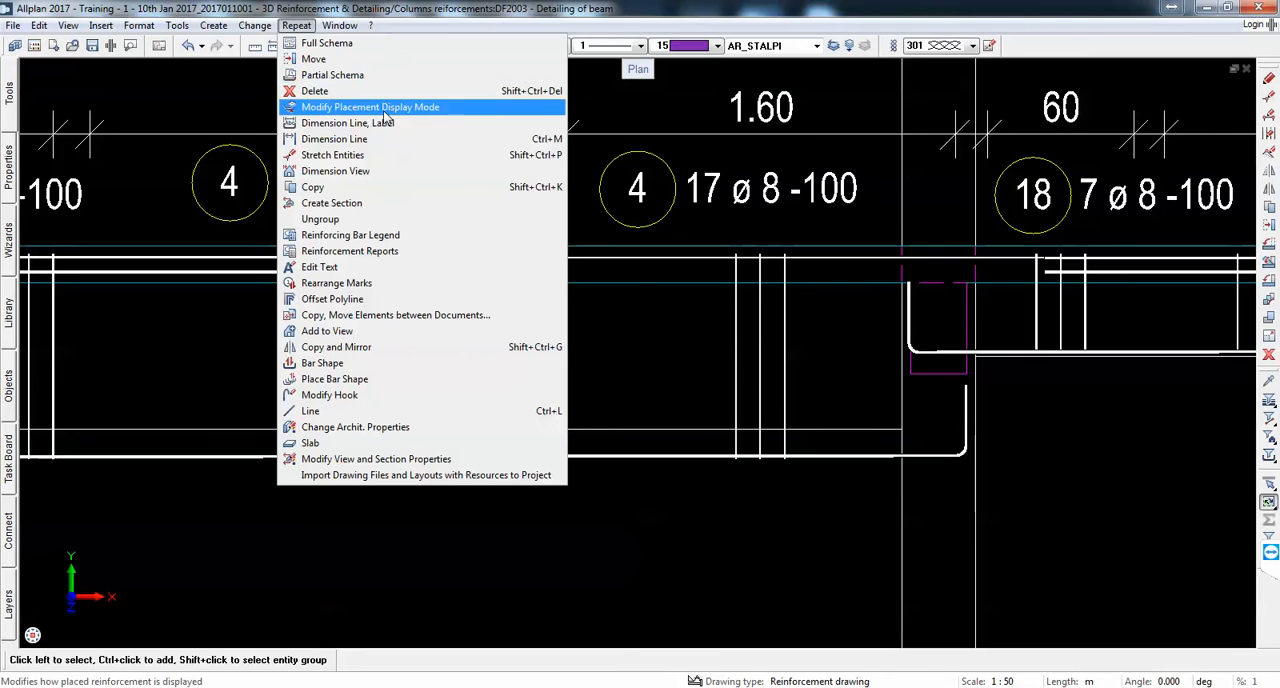
pyautogui.click(330, 75)
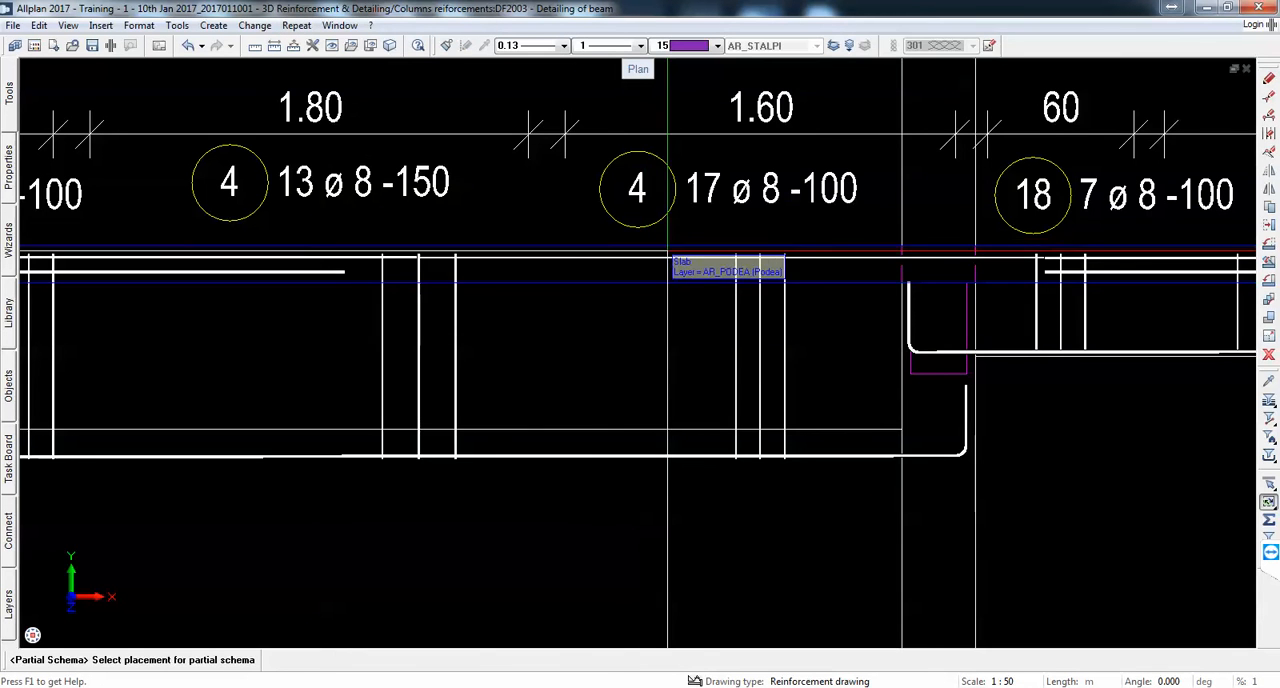
pyautogui.click(668, 270)
pyautogui.scroll(-6, 511, 195)
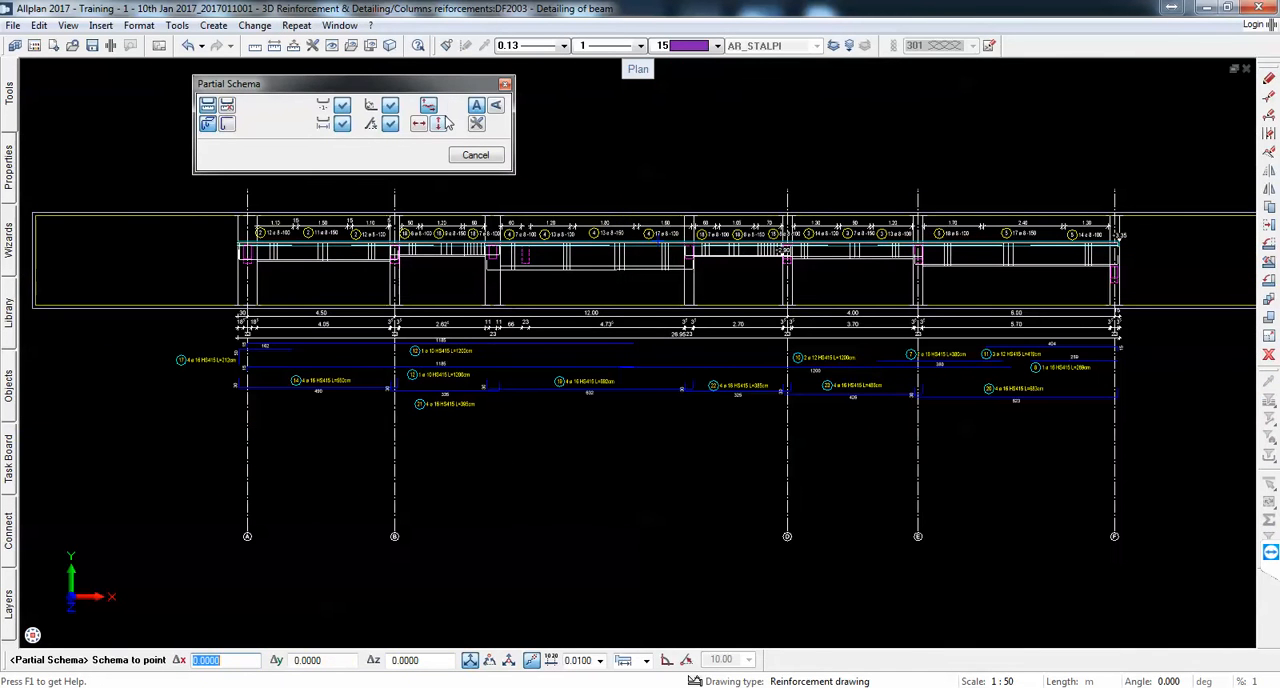
pyautogui.scroll(5, 680, 370)
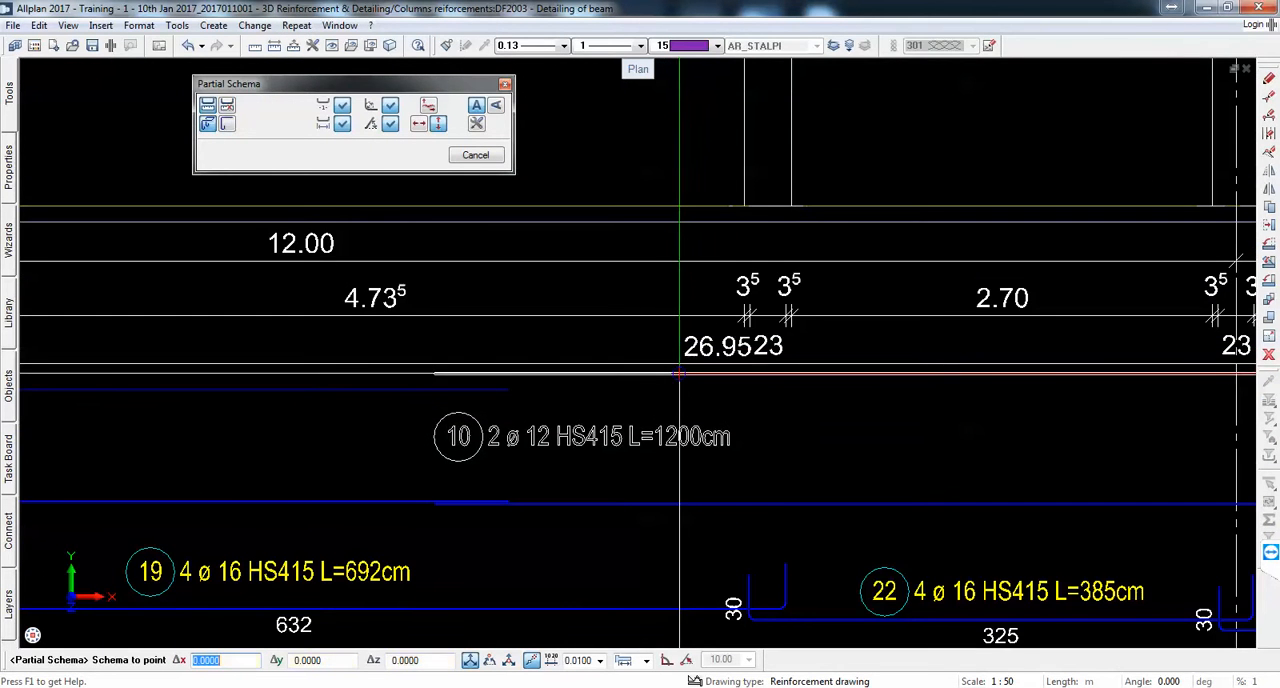
pyautogui.scroll(-2, 665, 390)
pyautogui.scroll(3, 665, 390)
pyautogui.click(665, 388)
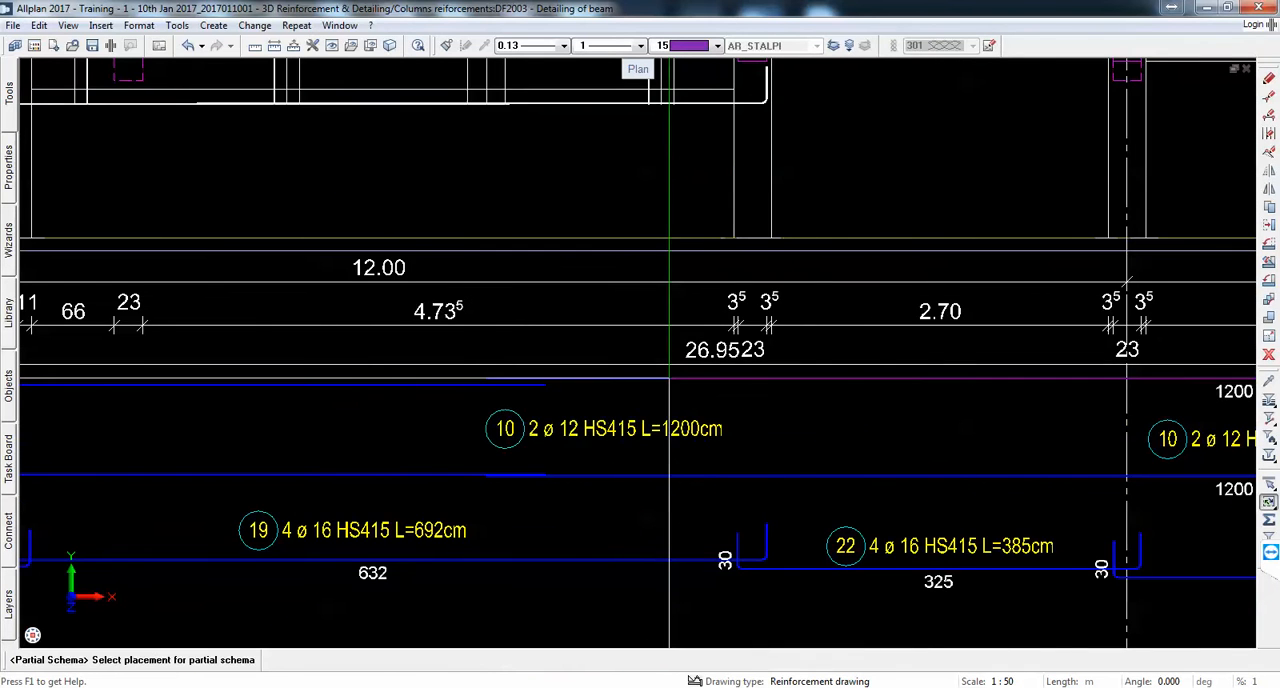
# Step: Move the new mark 10 label under its schema bar into the 2.70 m span, just left of axis D
pyautogui.scroll(-2, 537, 370)
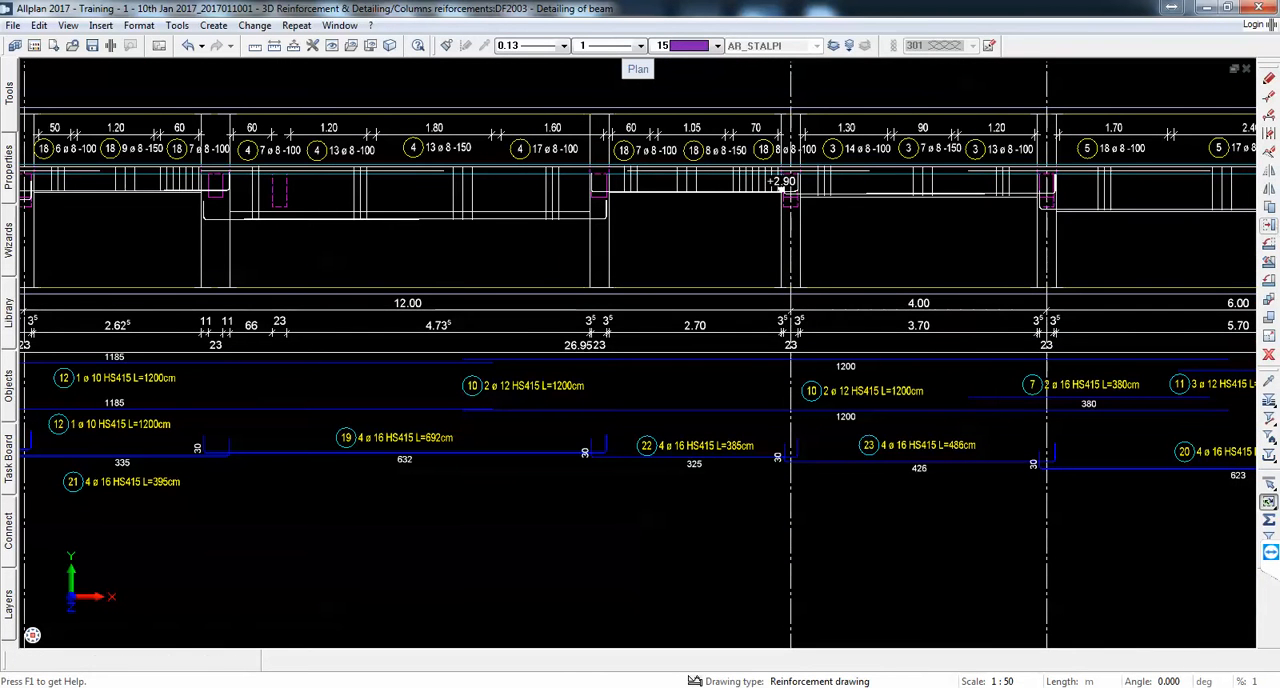
pyautogui.click(1268, 225)
pyautogui.click(547, 385)
pyautogui.click(545, 385)
pyautogui.scroll(1, 665, 369)
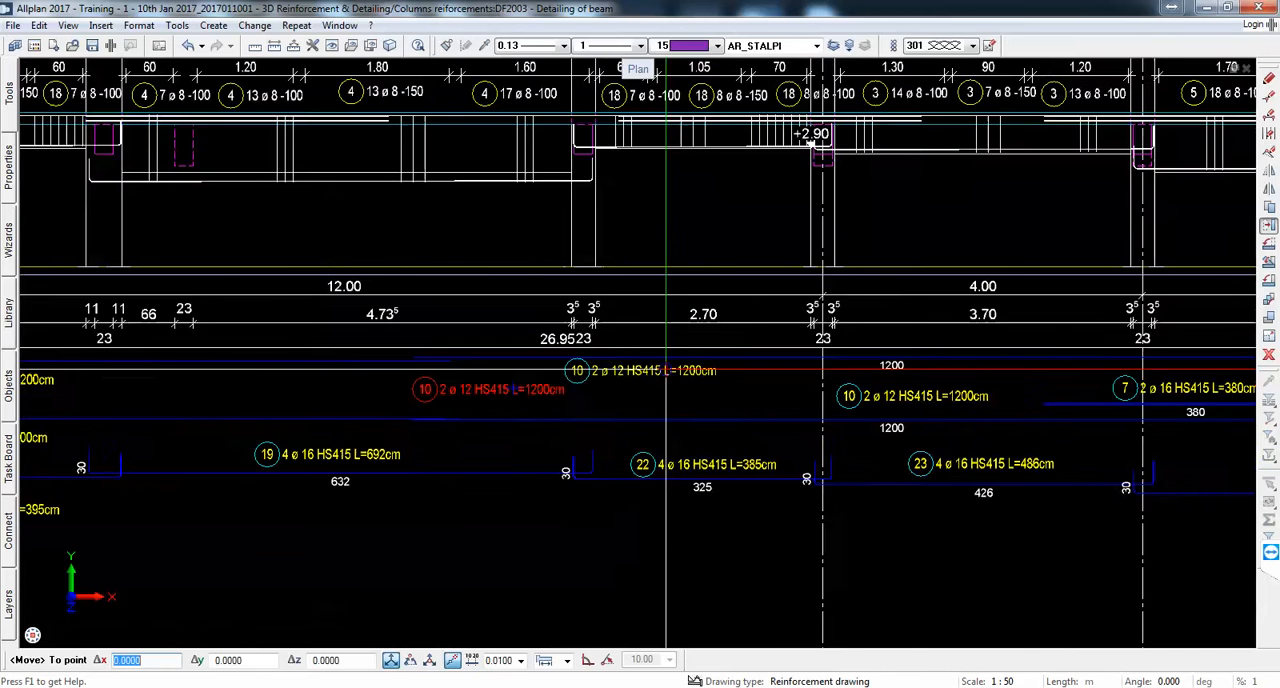
pyautogui.scroll(2, 665, 369)
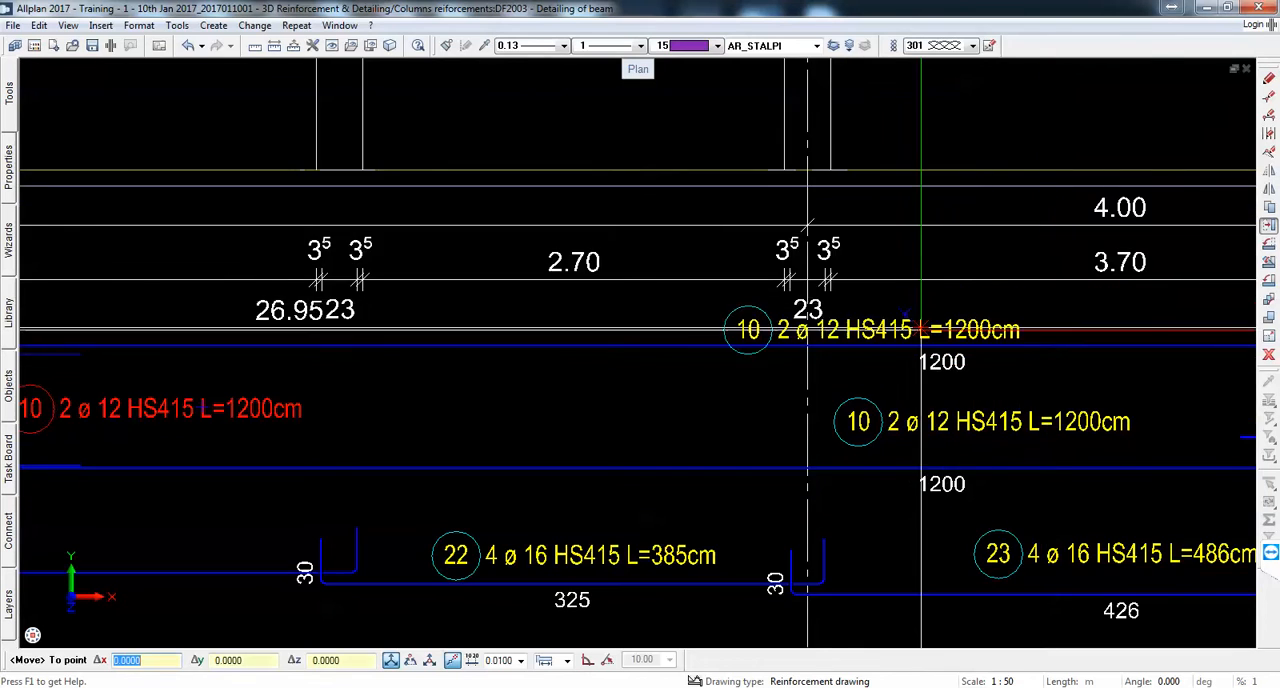
pyautogui.scroll(-2, 841, 337)
pyautogui.click(714, 365)
pyautogui.press('Escape')
# Step: Examine the complete beam detail and its arranged bar schemas from axis A to axis F
pyautogui.scroll(-6, 646, 338)
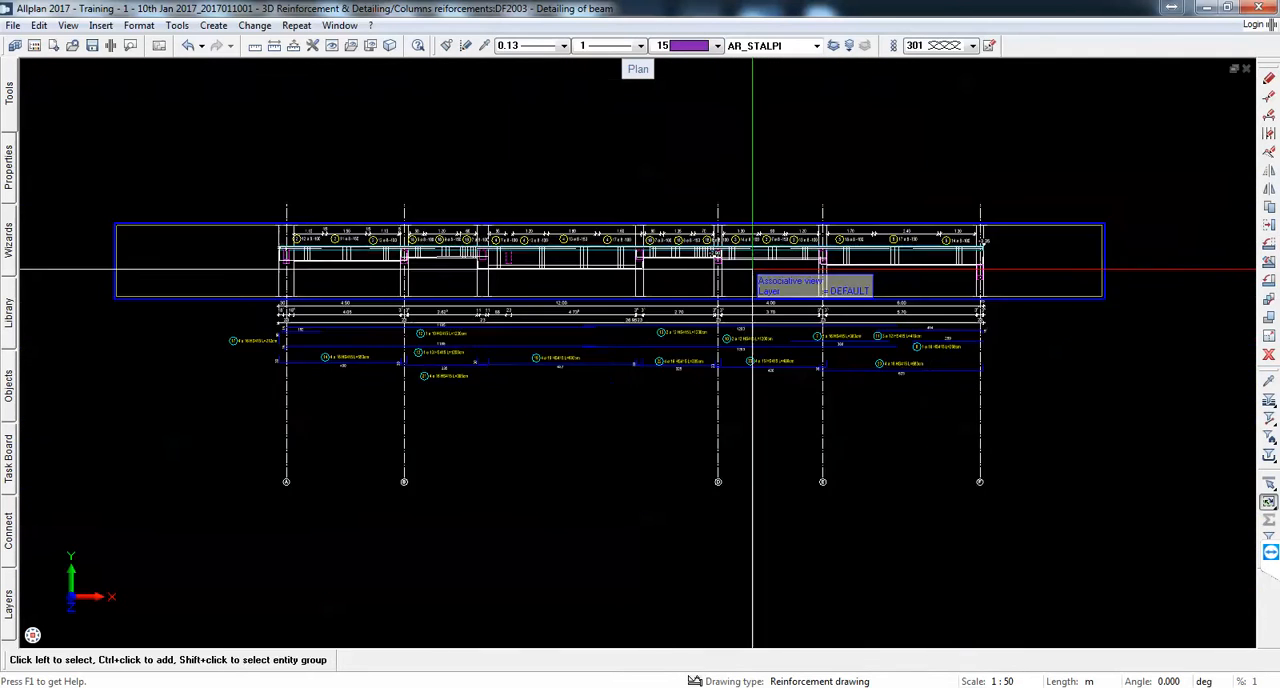
pyautogui.scroll(-1, 752, 269)
pyautogui.moveTo(477, 306); pyautogui.dragTo(492, 351, button='middle')
pyautogui.scroll(4, 463, 317)
pyautogui.scroll(-2, 458, 276)
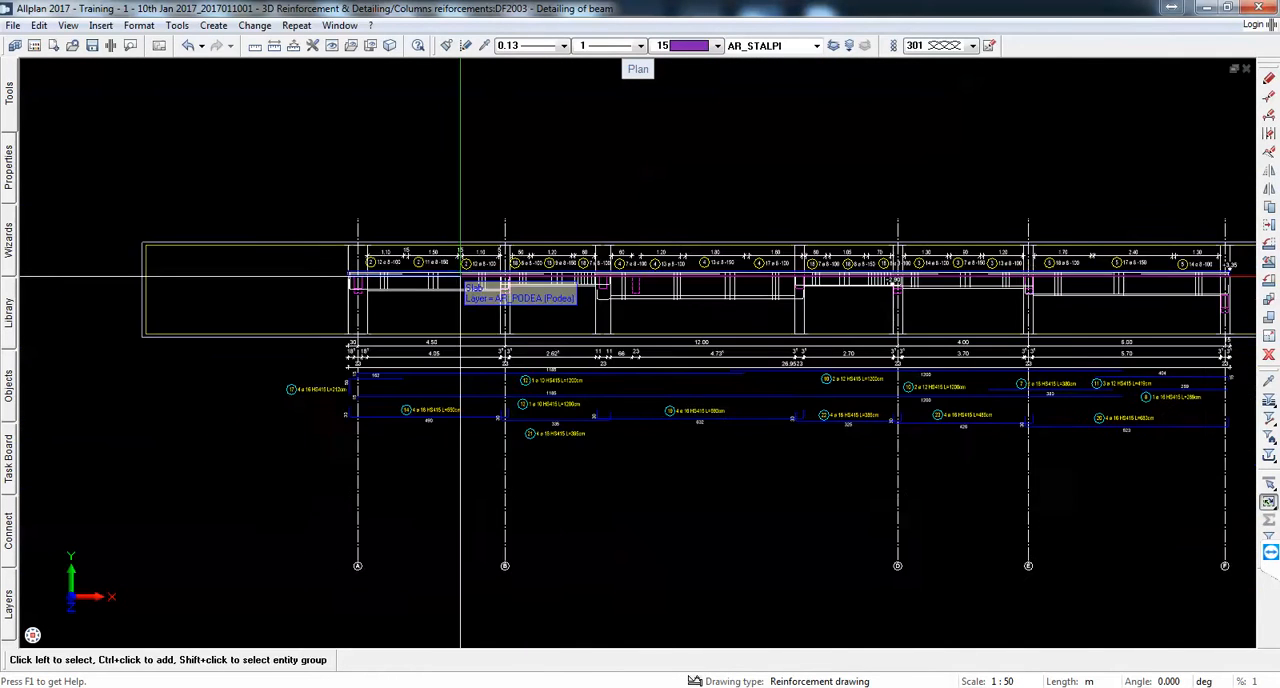
pyautogui.moveTo(1086, 306)
pyautogui.mouseDown(button='middle')
pyautogui.moveTo(1077, 317)
pyautogui.moveTo(778, 314)
pyautogui.mouseUp(button='middle')
pyautogui.moveTo(633, 309); pyautogui.dragTo(795, 317, button='middle')
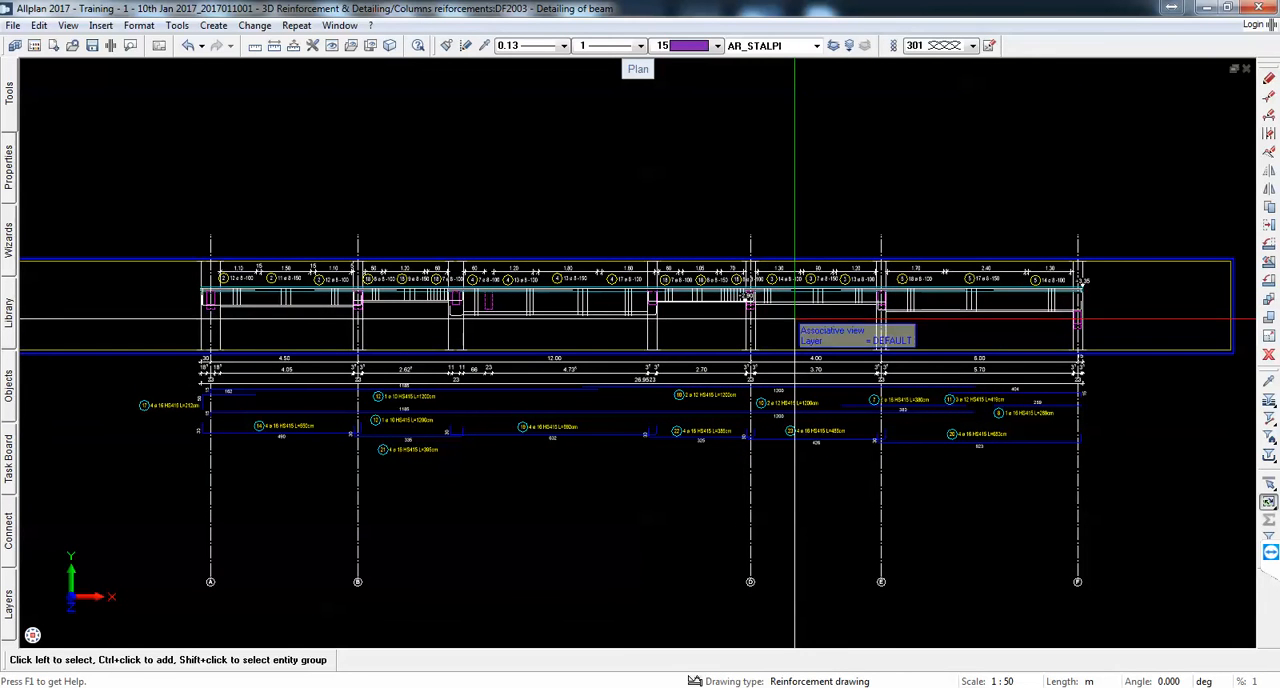
pyautogui.scroll(2, 582, 320)
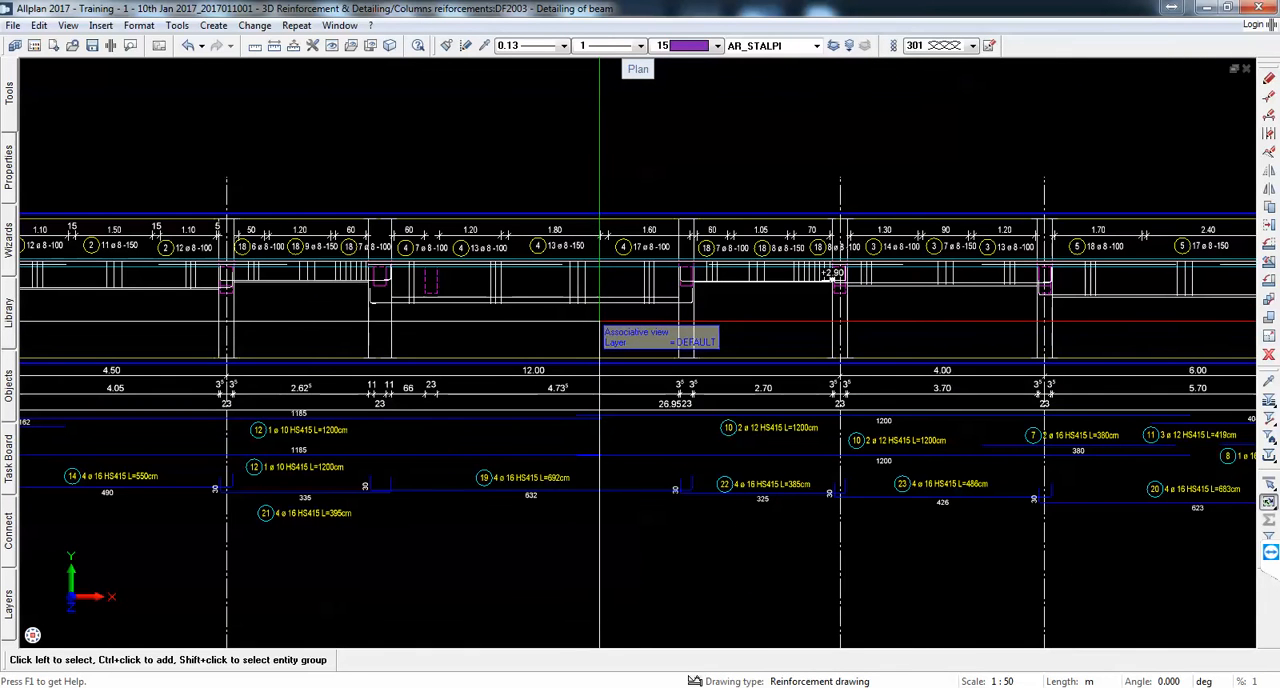
# Step: Label the beam section view Elevation Grid 2 and place the title centrally above the beam detail
pyautogui.rightClick(601, 325)
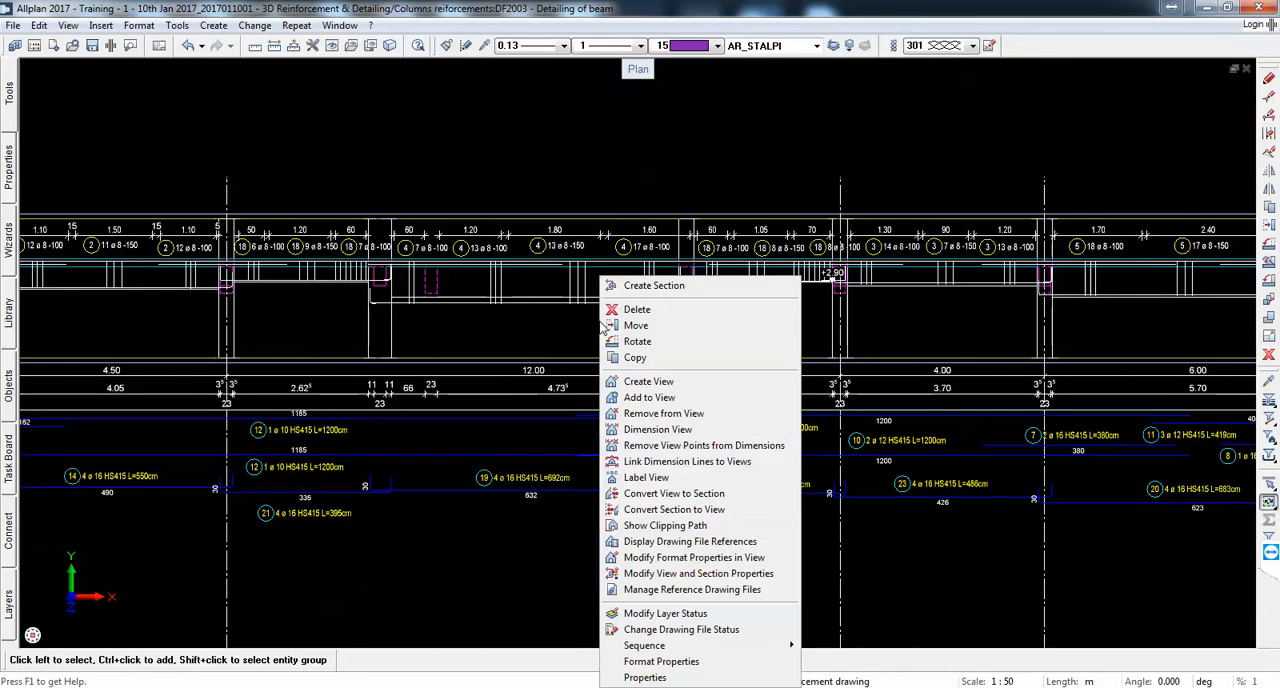
pyautogui.click(708, 477)
pyautogui.scroll(-10, 786, 457)
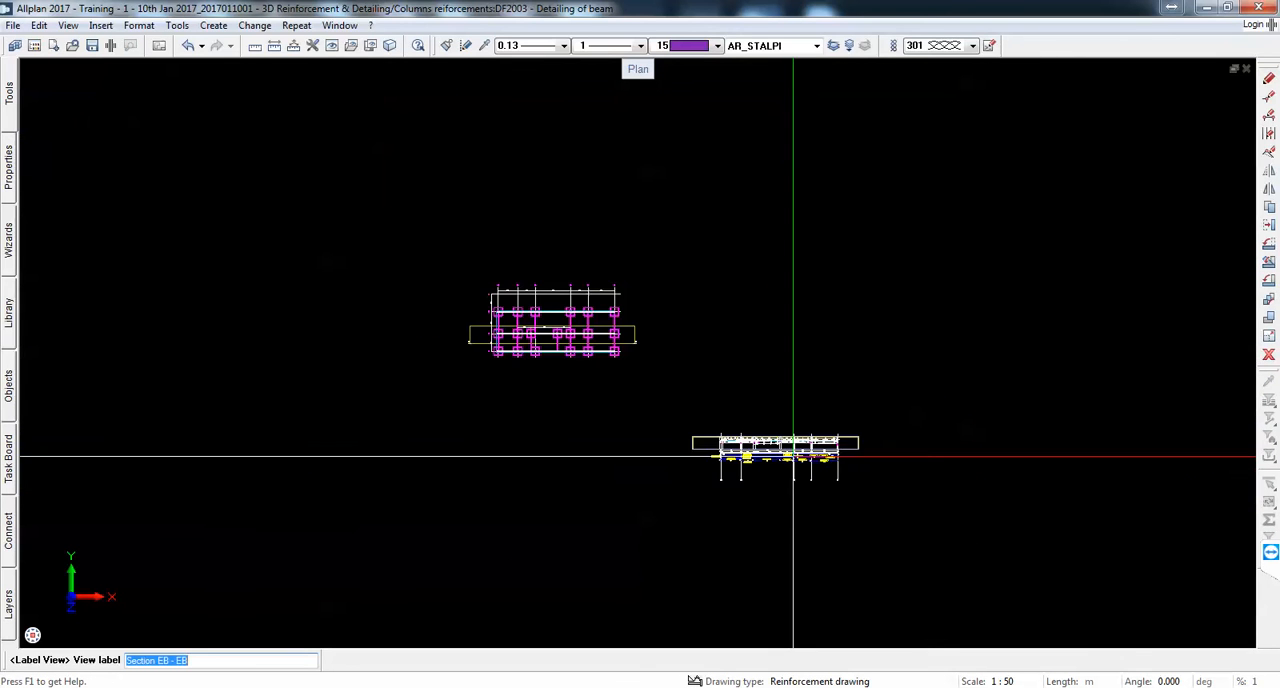
pyautogui.scroll(8, 490, 332)
pyautogui.scroll(6, 490, 332)
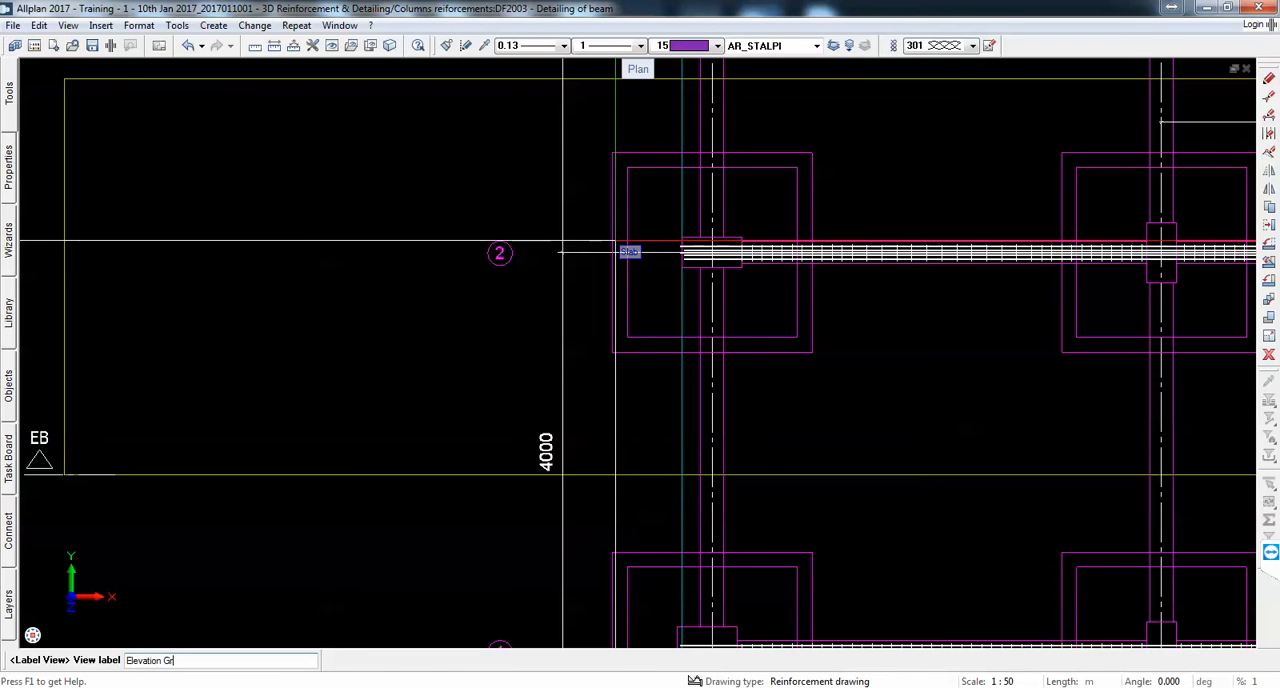
pyautogui.press('Return')
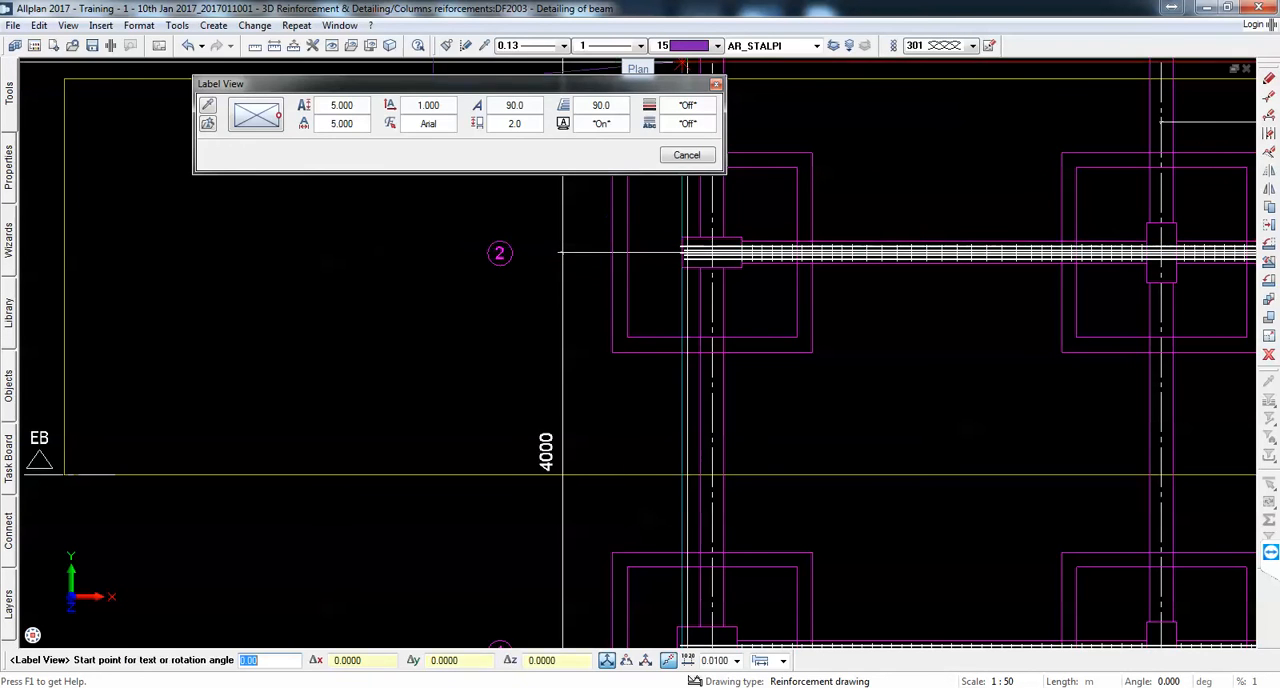
pyautogui.scroll(-8, 652, 277)
pyautogui.scroll(7, 1208, 433)
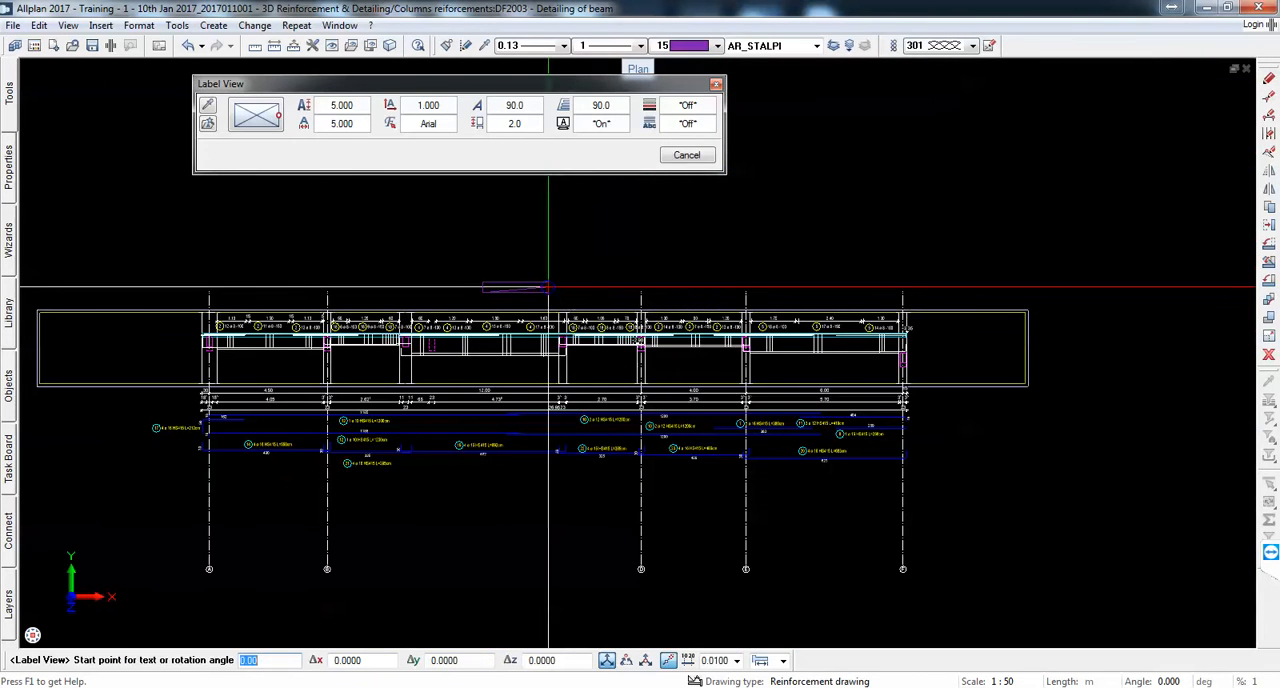
pyautogui.click(566, 284)
pyautogui.scroll(4, 499, 310)
pyautogui.scroll(2, 499, 310)
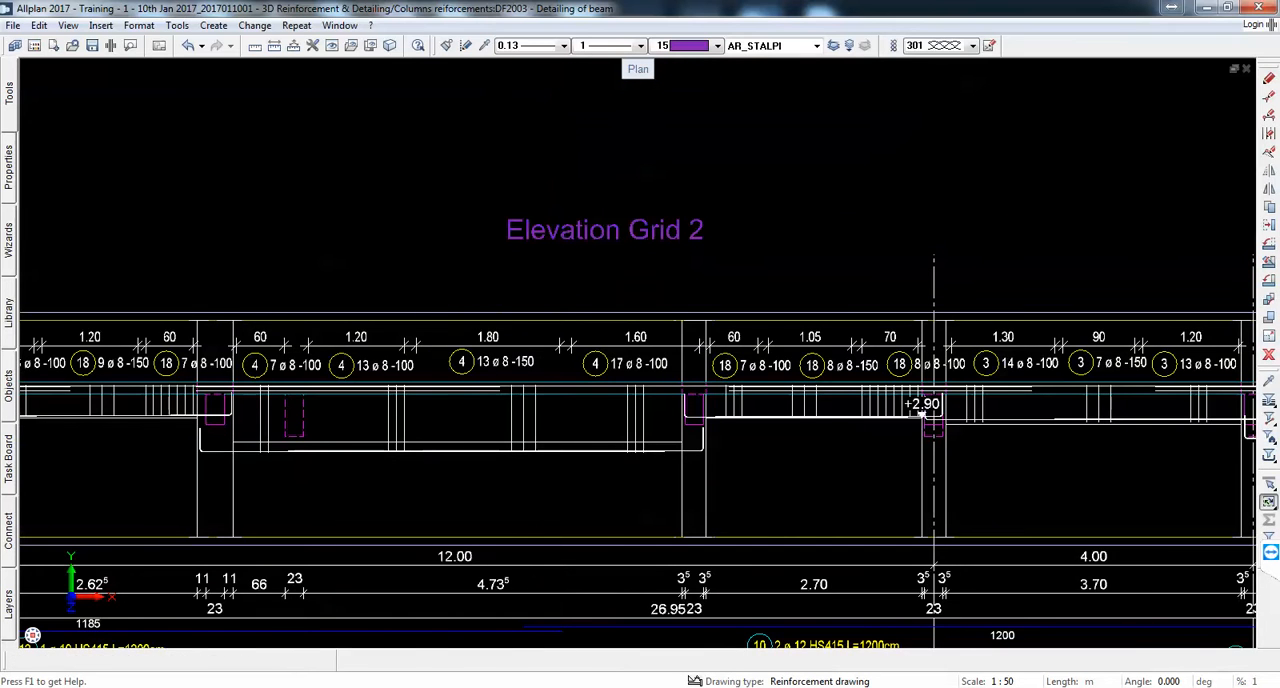
# Step: Add the horizontal text Scale 1:50 just below the Elevation Grid 2 title, smaller than the title
pyautogui.scroll(2, 546, 238)
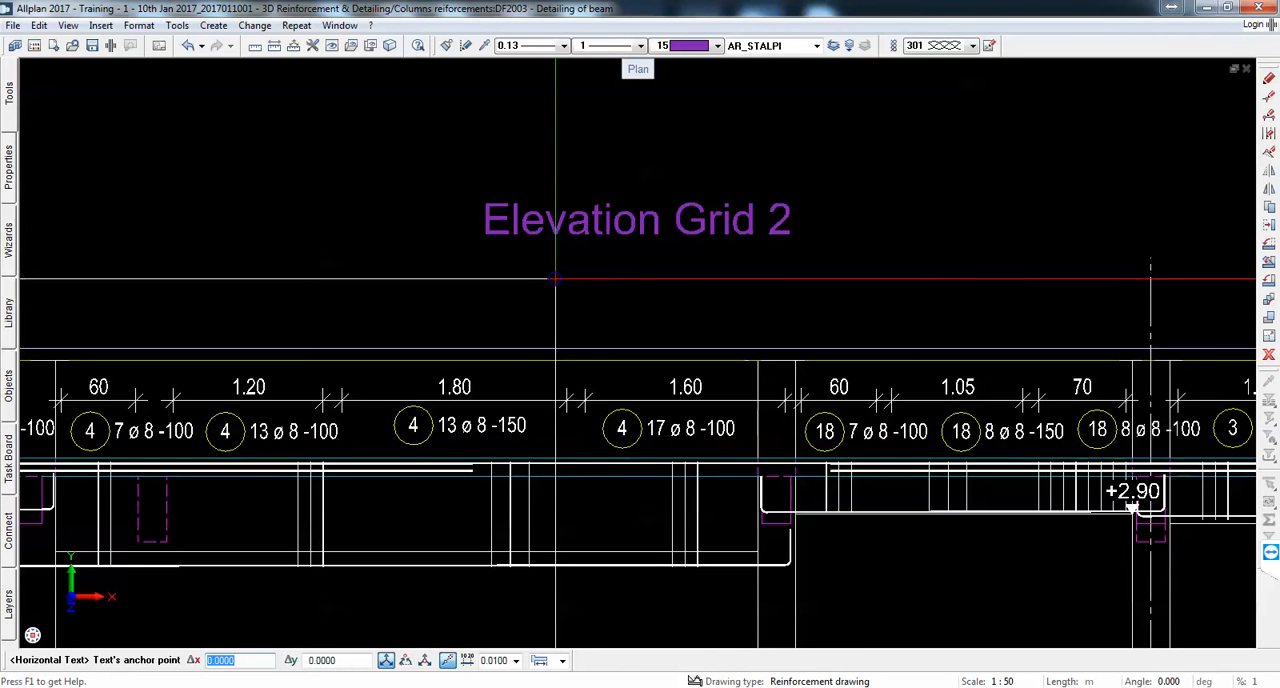
pyautogui.click(555, 278)
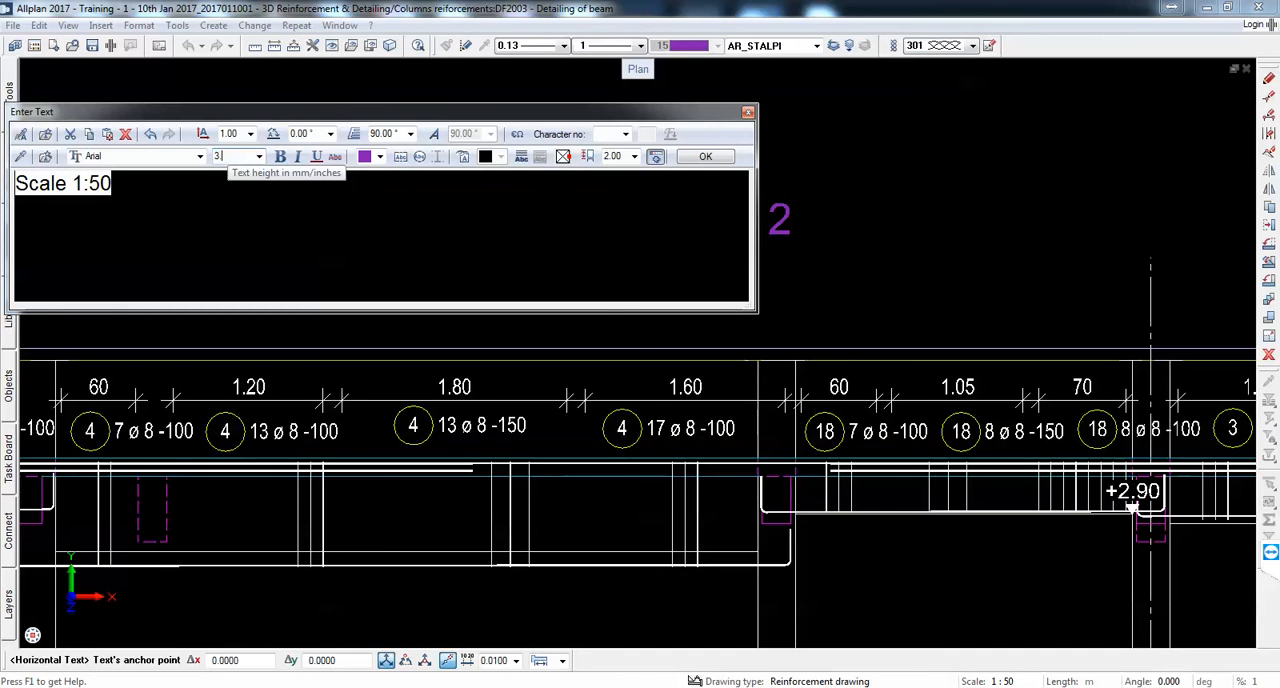
pyautogui.click(704, 158)
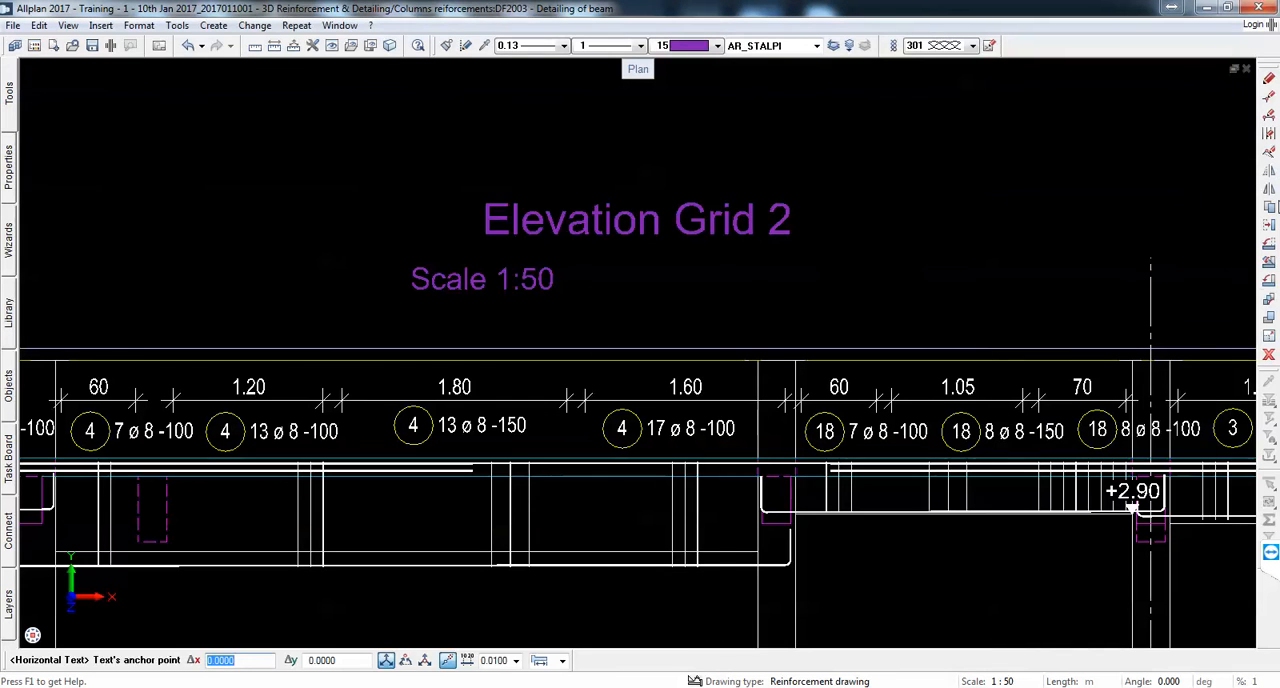
# Step: Move the Scale 1:50 text horizontally so it is centred beneath the Elevation Grid 2 title
pyautogui.click(518, 281)
pyautogui.click(502, 285)
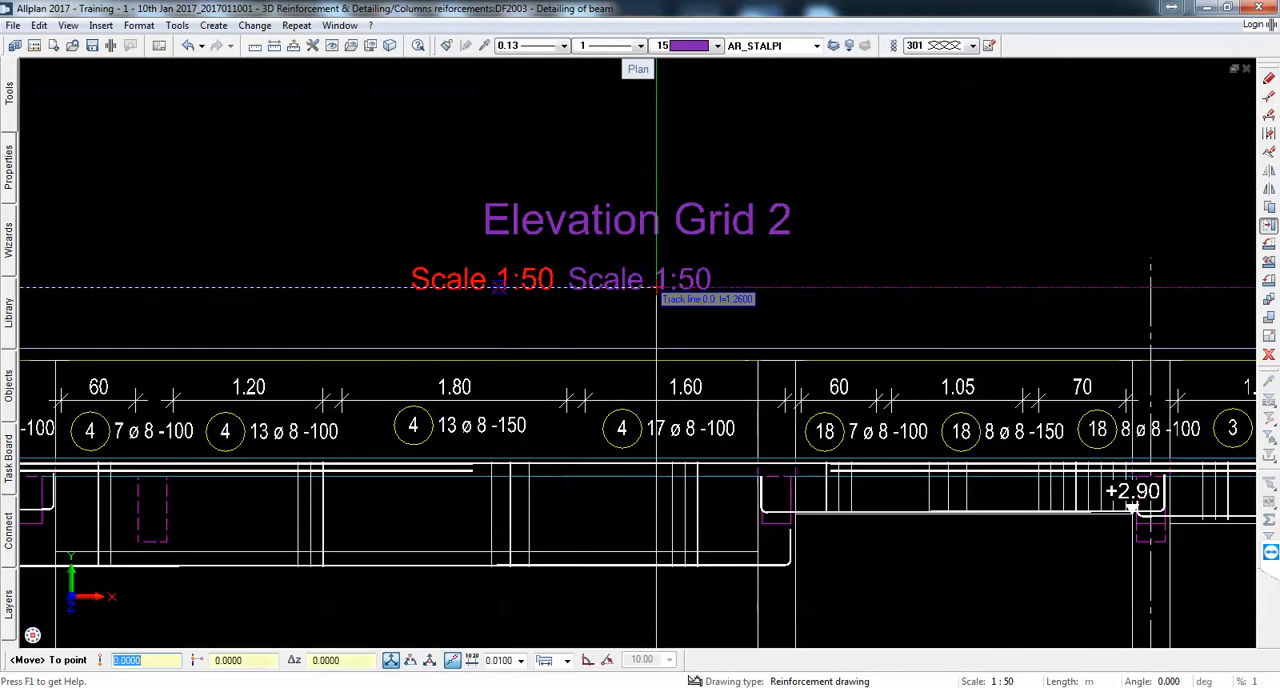
pyautogui.click(659, 284)
pyautogui.scroll(-4, 671, 227)
pyautogui.press('Escape')
pyautogui.scroll(1, 320, 275)
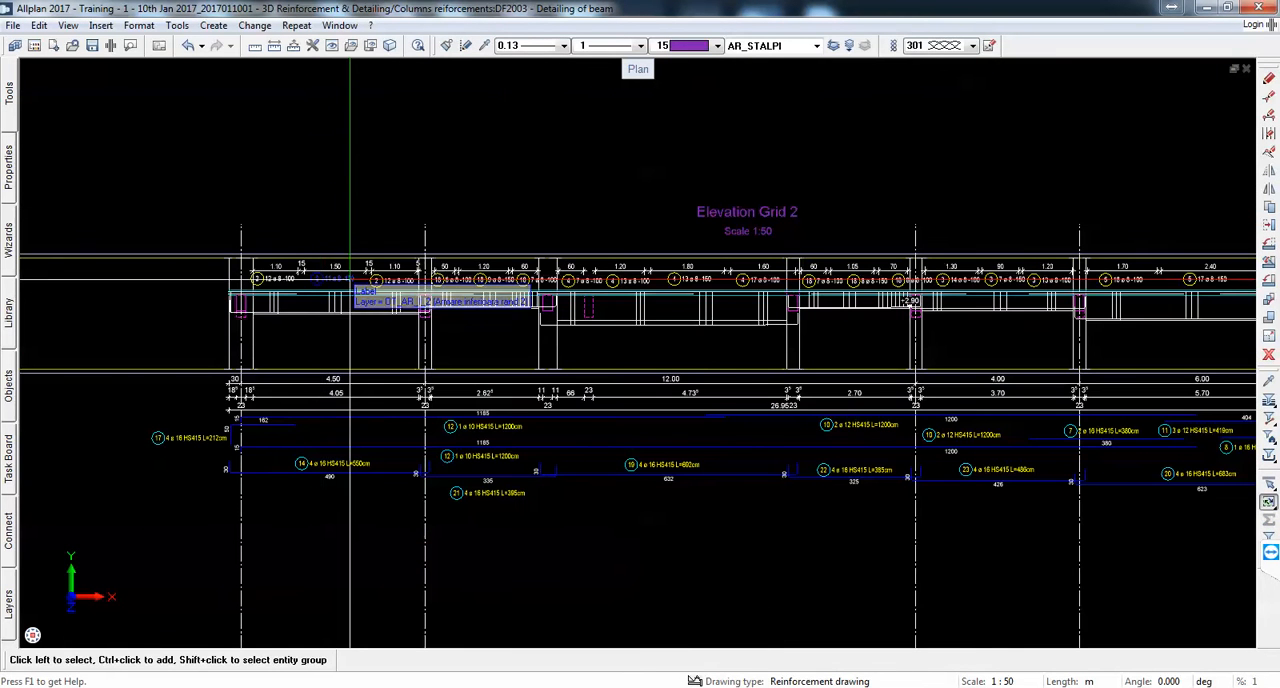
pyautogui.moveTo(5, 118)
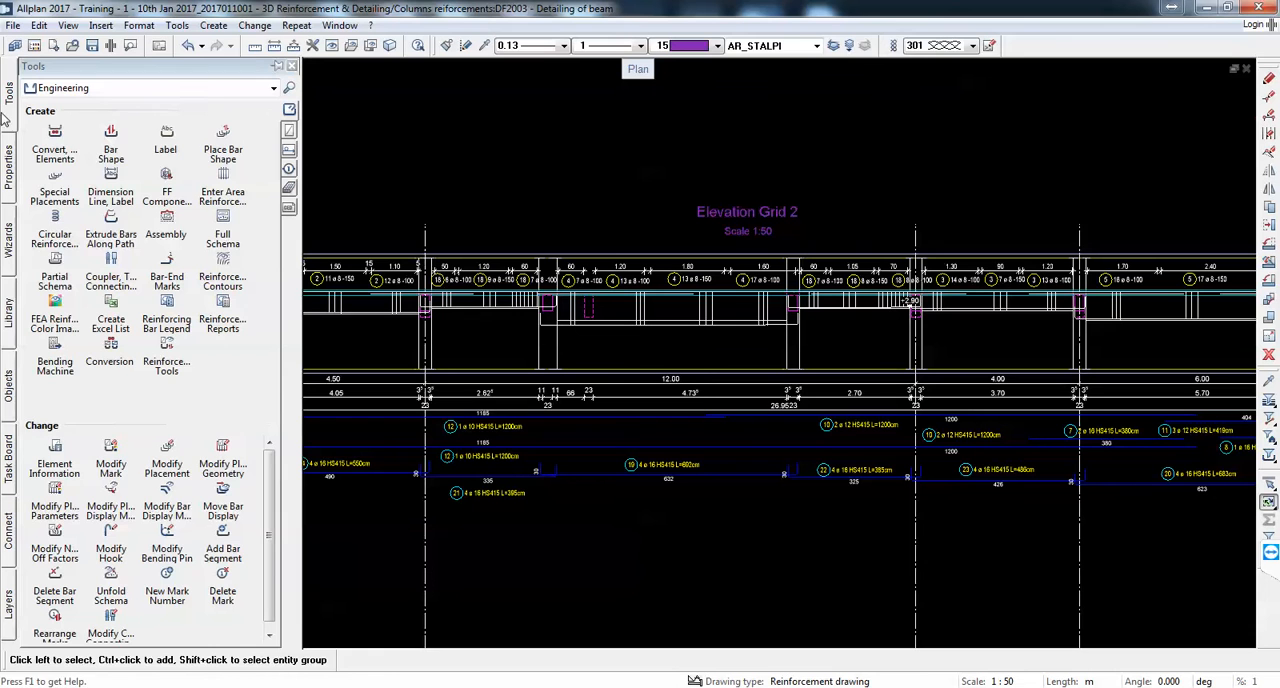
pyautogui.click(78, 90)
pyautogui.click(76, 165)
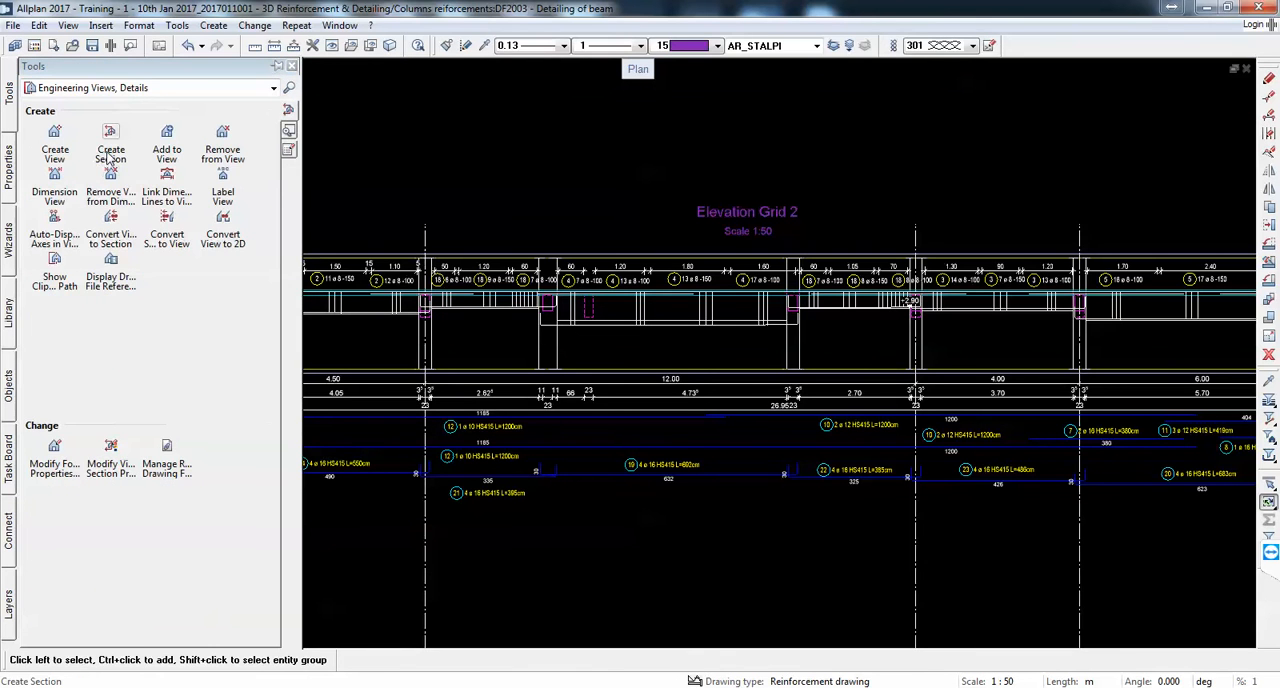
pyautogui.click(109, 152)
pyautogui.scroll(-3, 690, 328)
pyautogui.scroll(2, 472, 350)
pyautogui.scroll(-2, 467, 354)
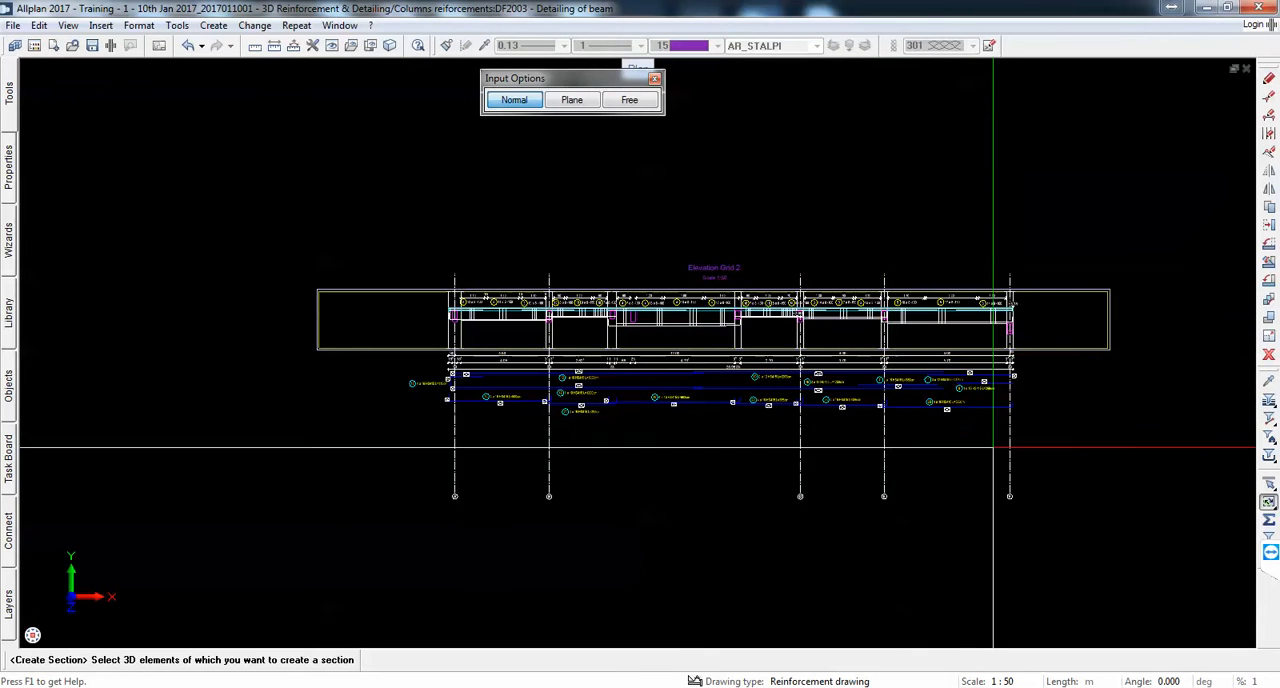
pyautogui.moveTo(1078, 461); pyautogui.dragTo(330, 257)
pyautogui.click(330, 257)
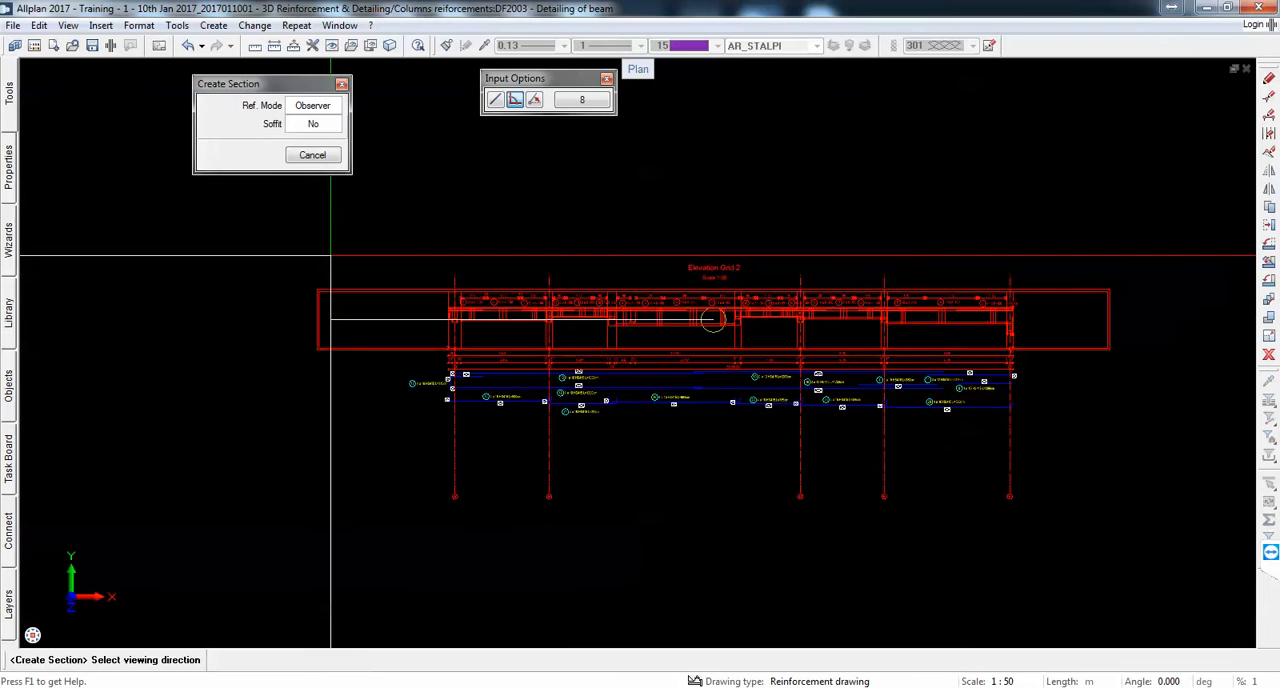
pyautogui.scroll(1, 600, 318)
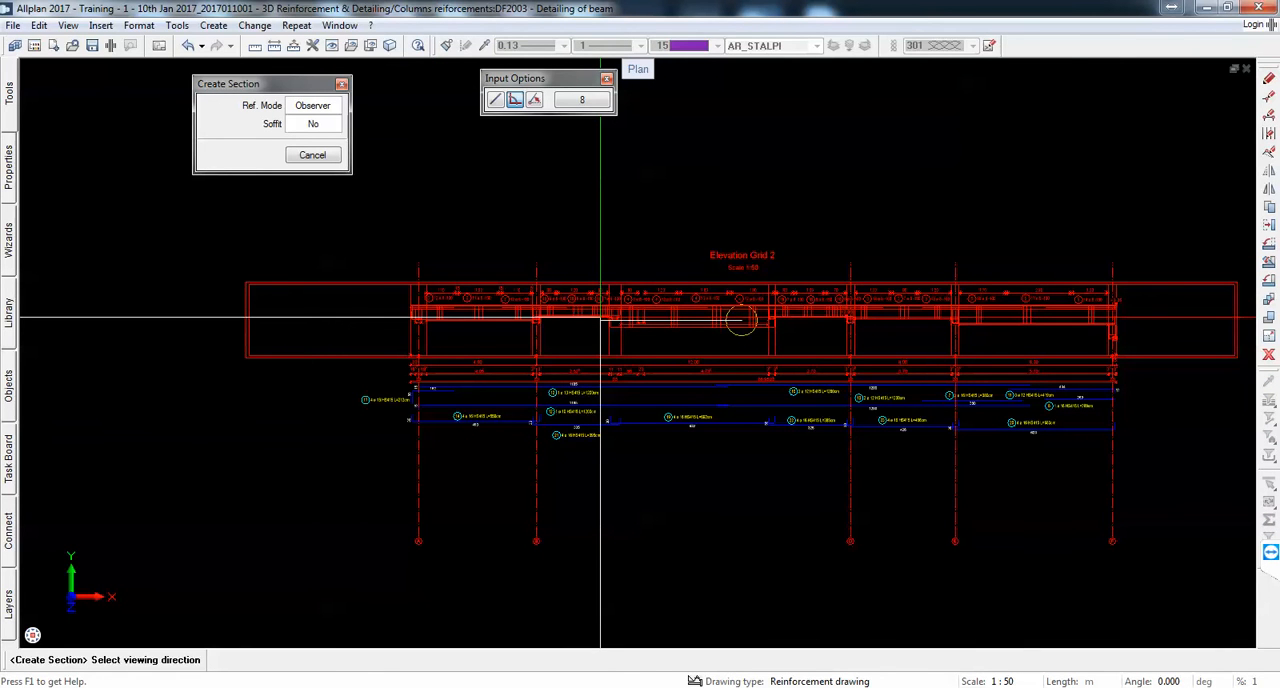
pyautogui.scroll(1, 600, 318)
pyautogui.press('Escape')
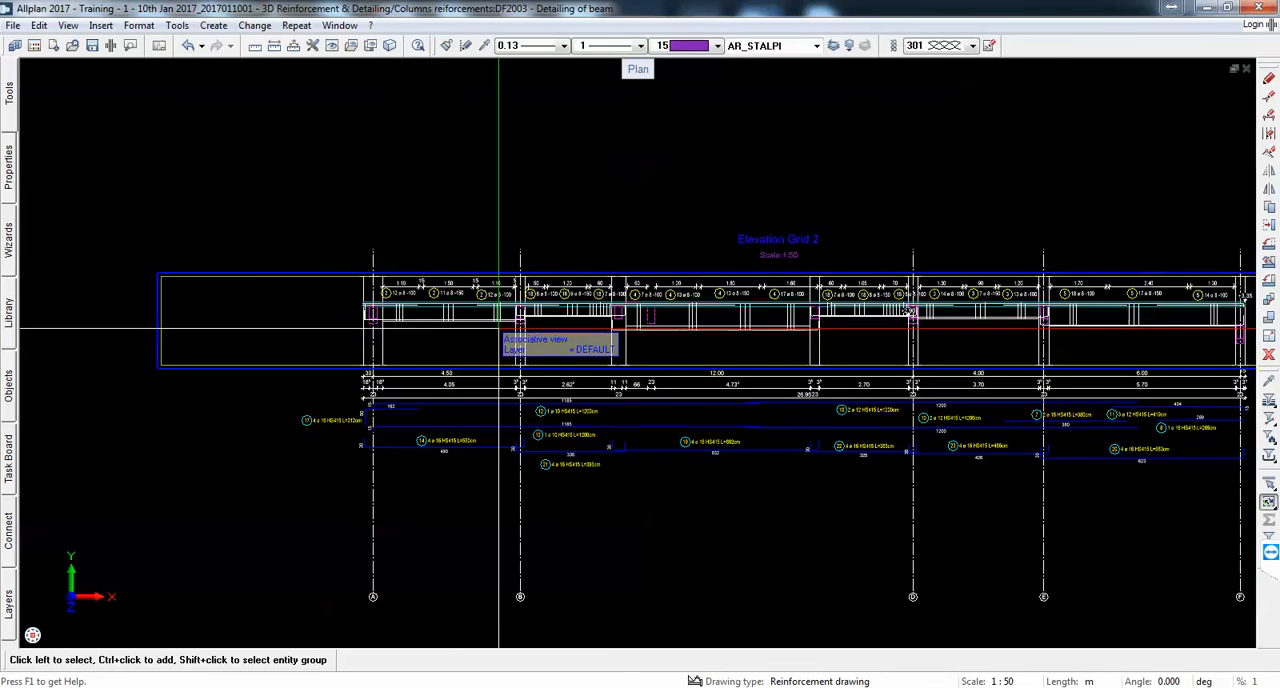
# Step: Label the downstand beam in the 4.05 m span with only its Name attribute, 1B6, placed below the beam without the section name
pyautogui.scroll(6, 460, 343)
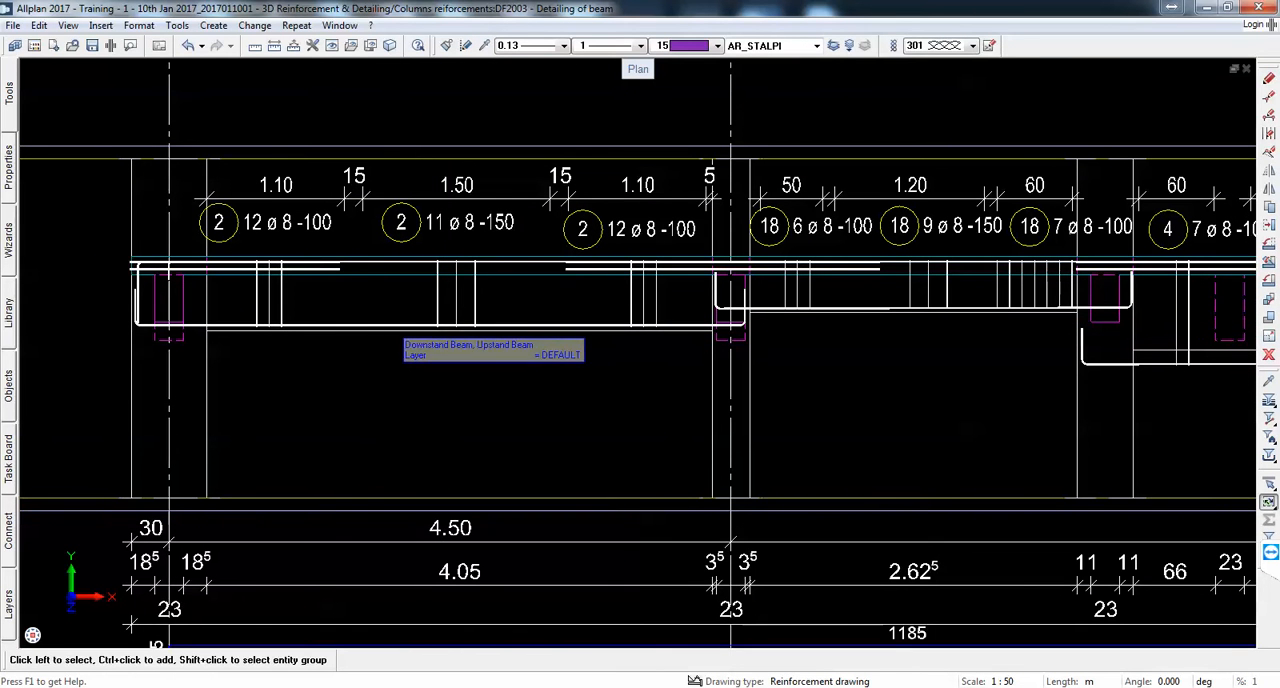
pyautogui.rightClick(401, 340)
pyautogui.click(537, 510)
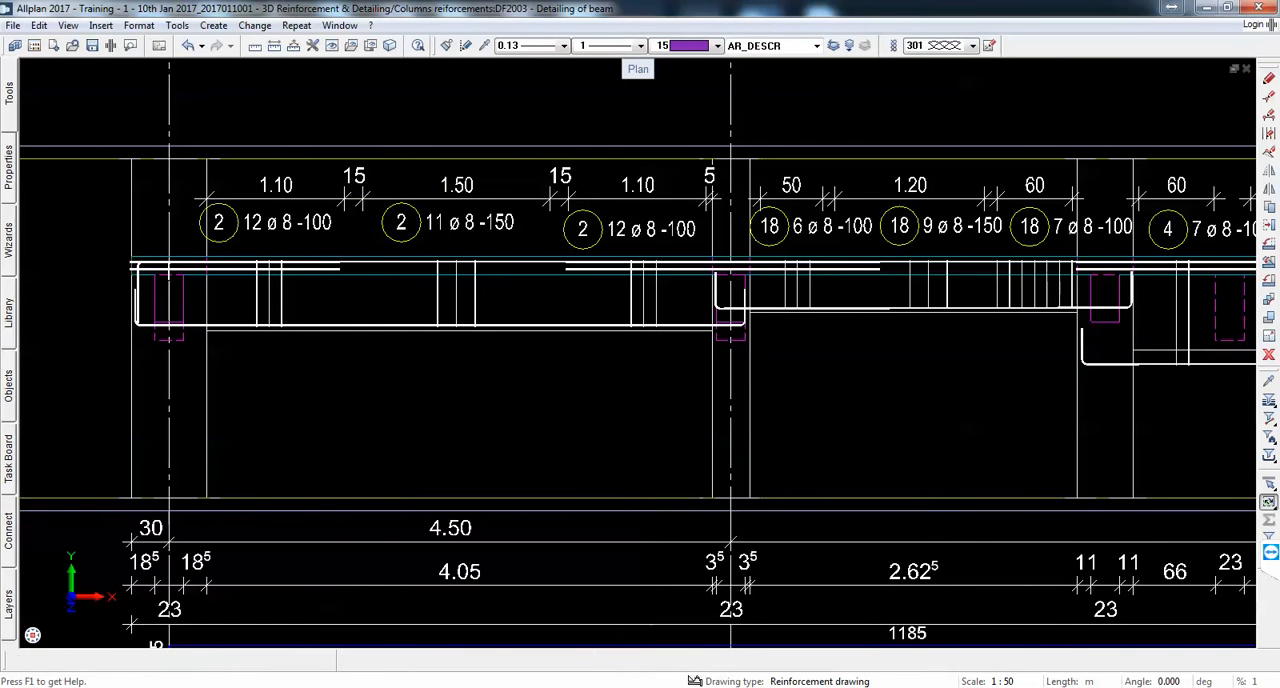
pyautogui.scroll(2, 330, 357)
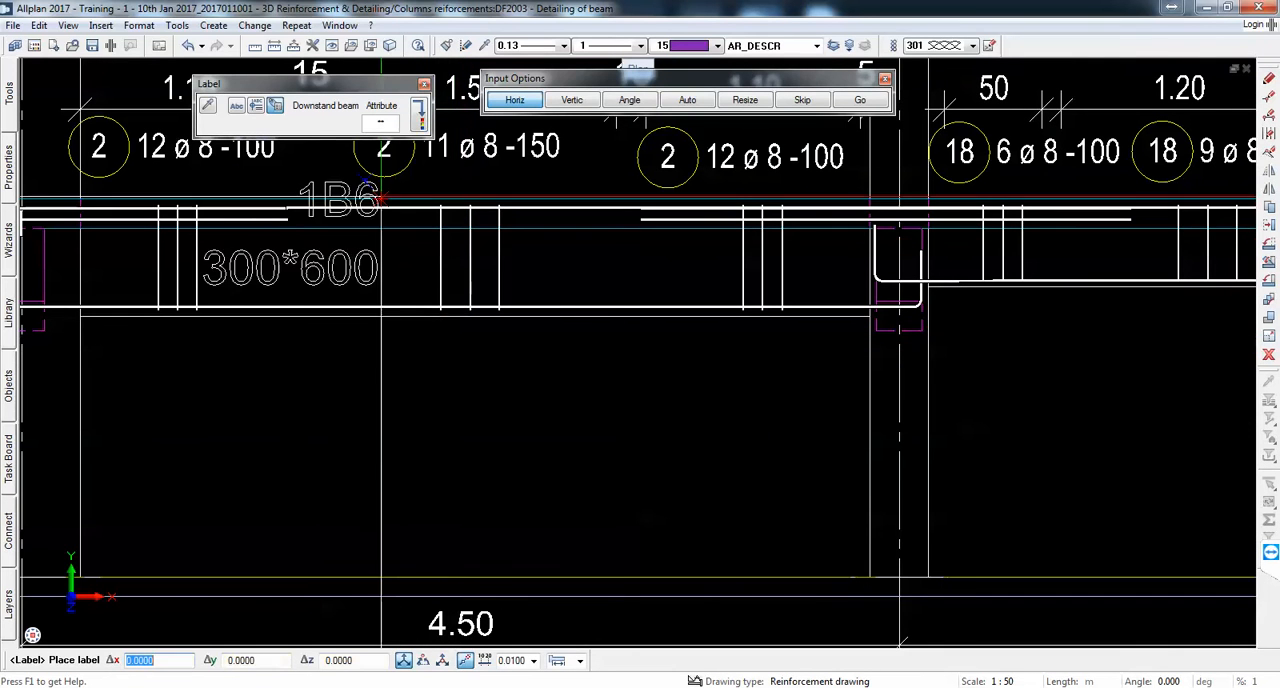
pyautogui.click(382, 122)
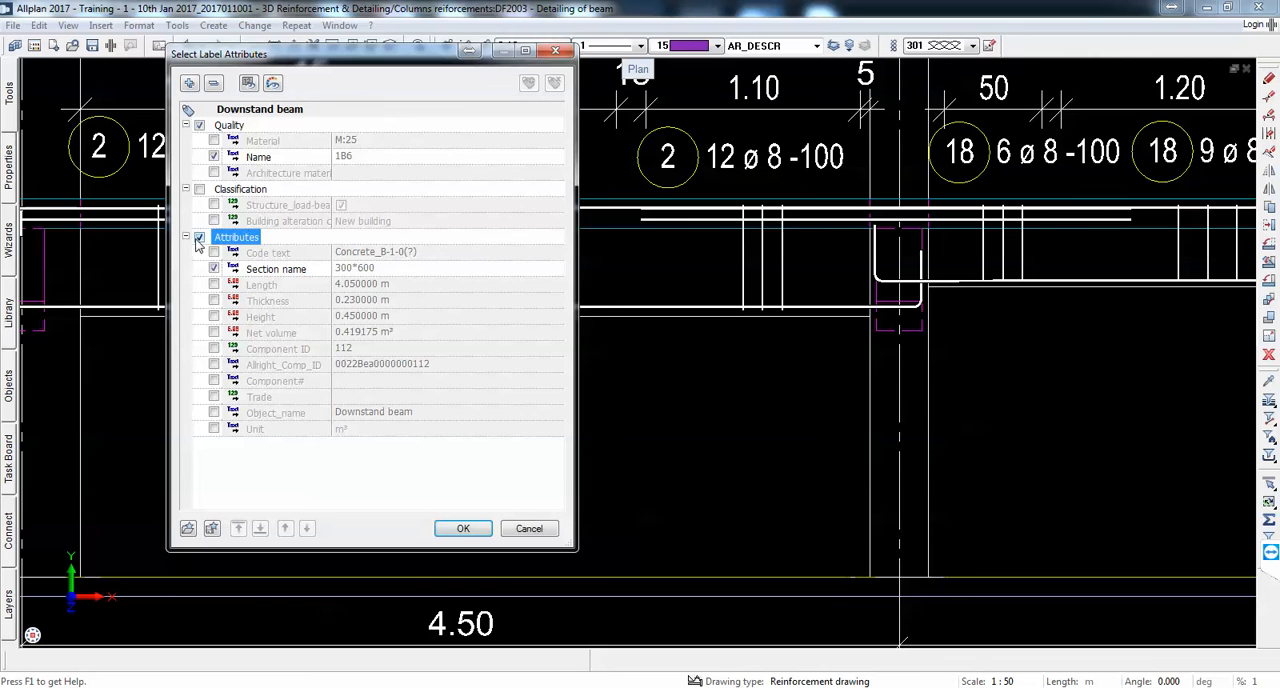
pyautogui.click(463, 528)
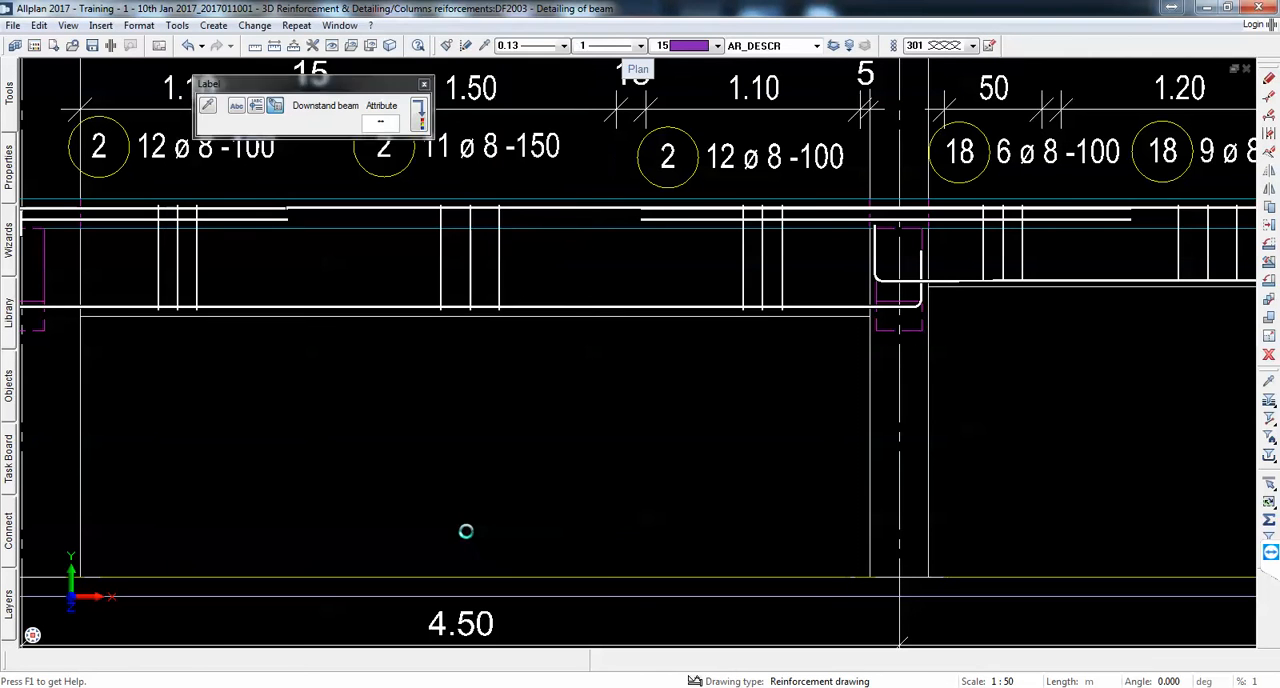
pyautogui.click(421, 352)
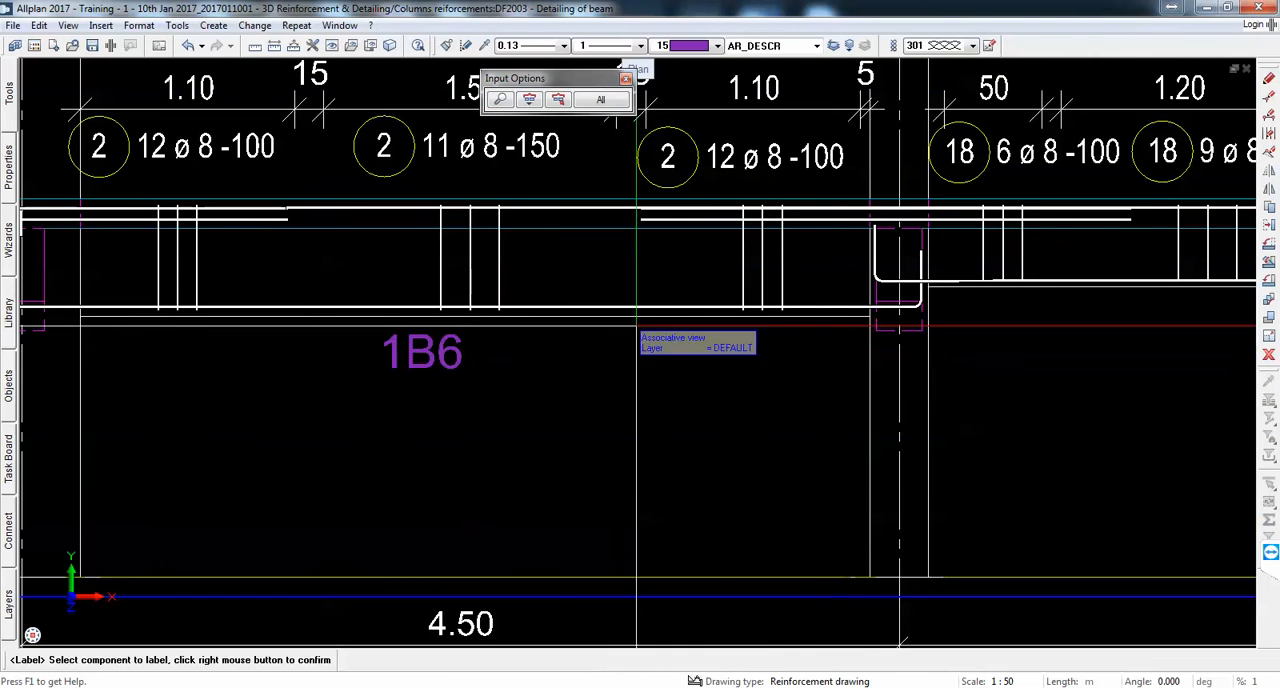
# Step: Label the downstand beam just right of axis B with its name 1B7, placed below the beam
pyautogui.scroll(-3, 636, 325)
pyautogui.scroll(3, 817, 325)
pyautogui.click(690, 333)
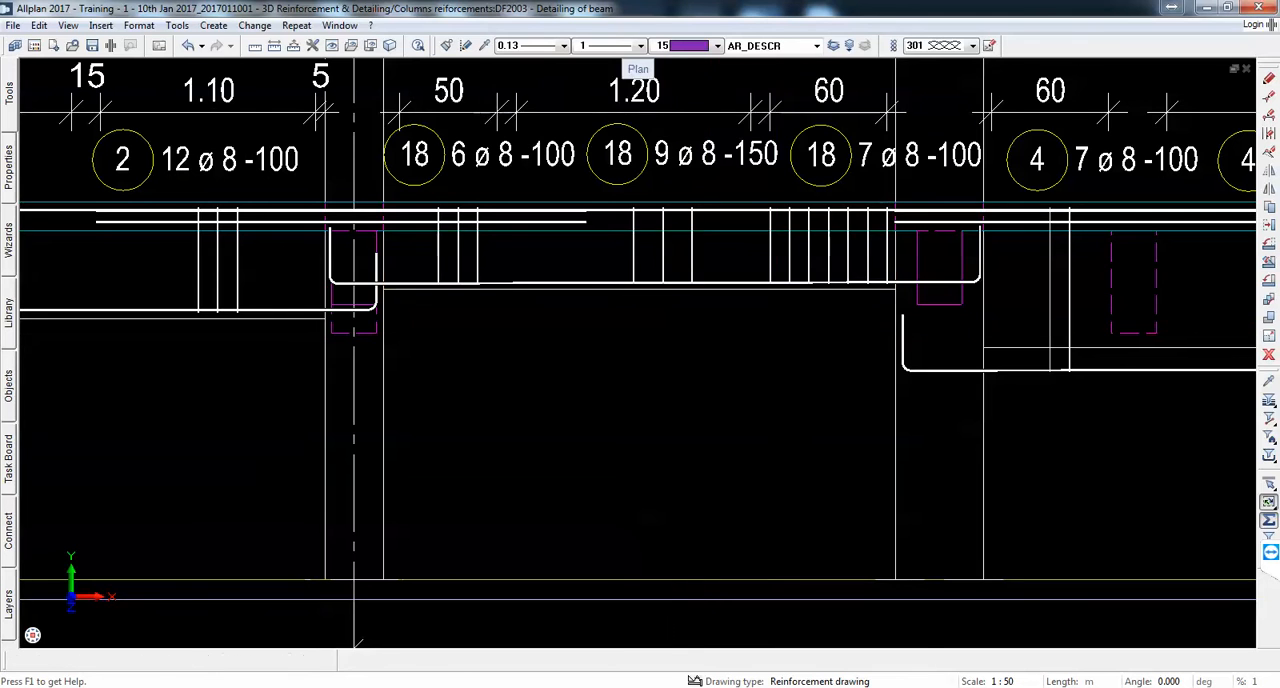
pyautogui.click(663, 324)
# Step: Label the deeper downstand beam in the 4.73 m span with its name 1B8, placed below the beam, and end labelling
pyautogui.scroll(-1, 523, 308)
pyautogui.scroll(-4, 523, 310)
pyautogui.scroll(3, 791, 340)
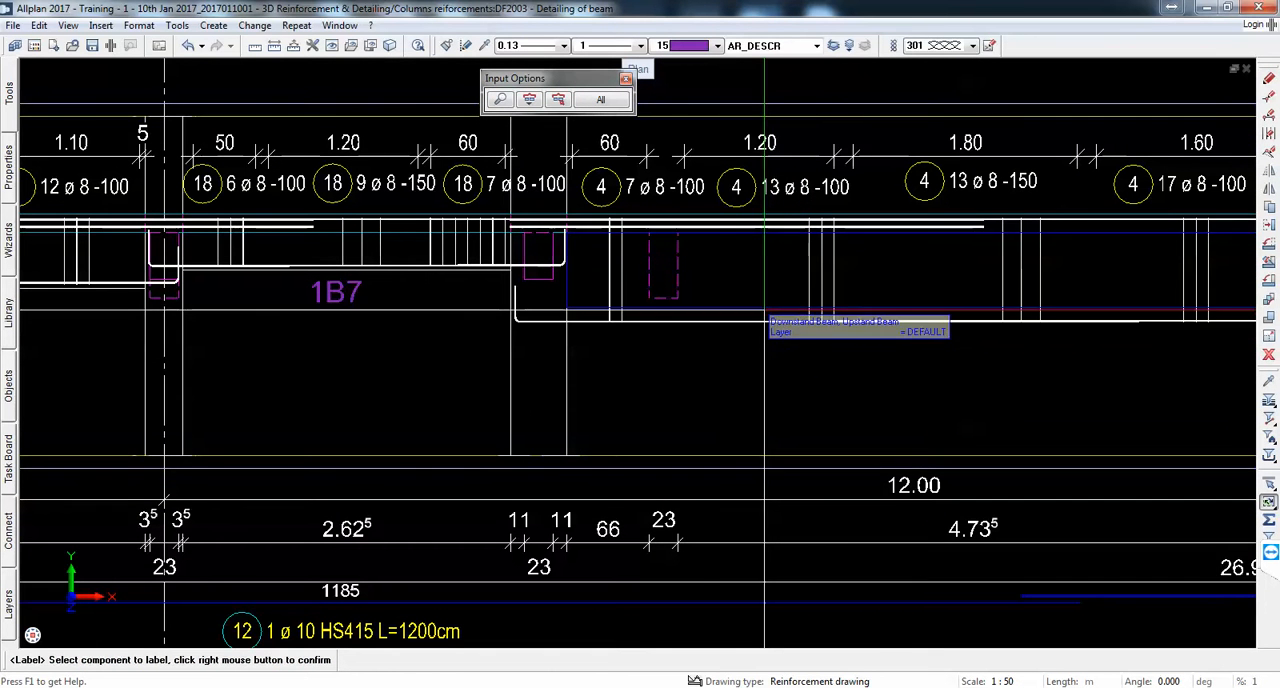
pyautogui.scroll(-2, 701, 332)
pyautogui.click(802, 340)
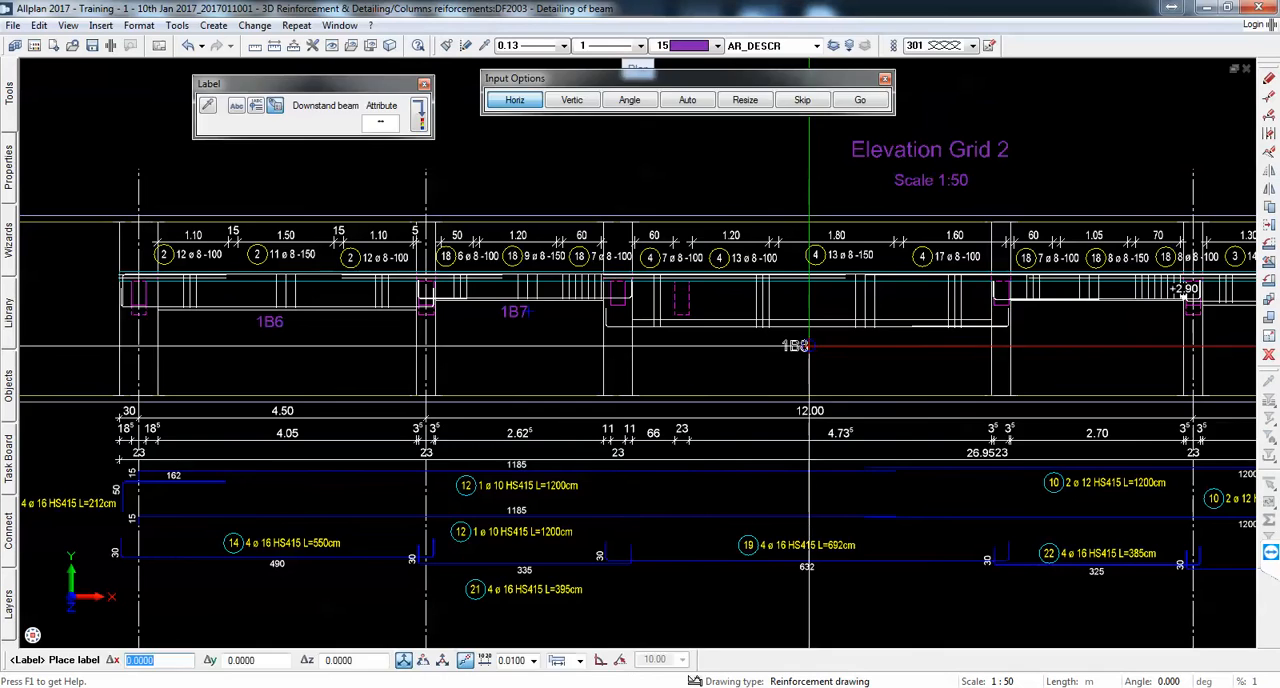
pyautogui.click(808, 345)
pyautogui.scroll(2, 808, 340)
pyautogui.press('Escape')
pyautogui.scroll(-3, 851, 305)
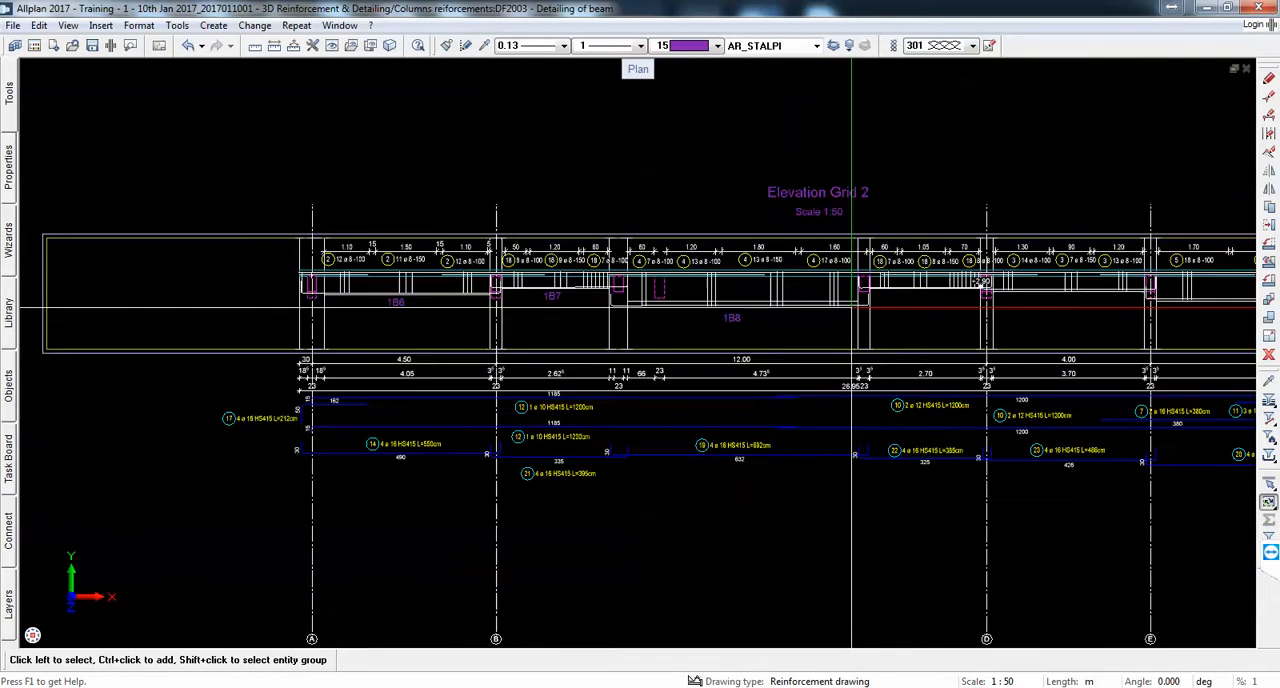
# Step: Draw one offset polyline 0.03 m above the bottom edge of beam 1B8, from its left end to its right end
pyautogui.scroll(2, 760, 303)
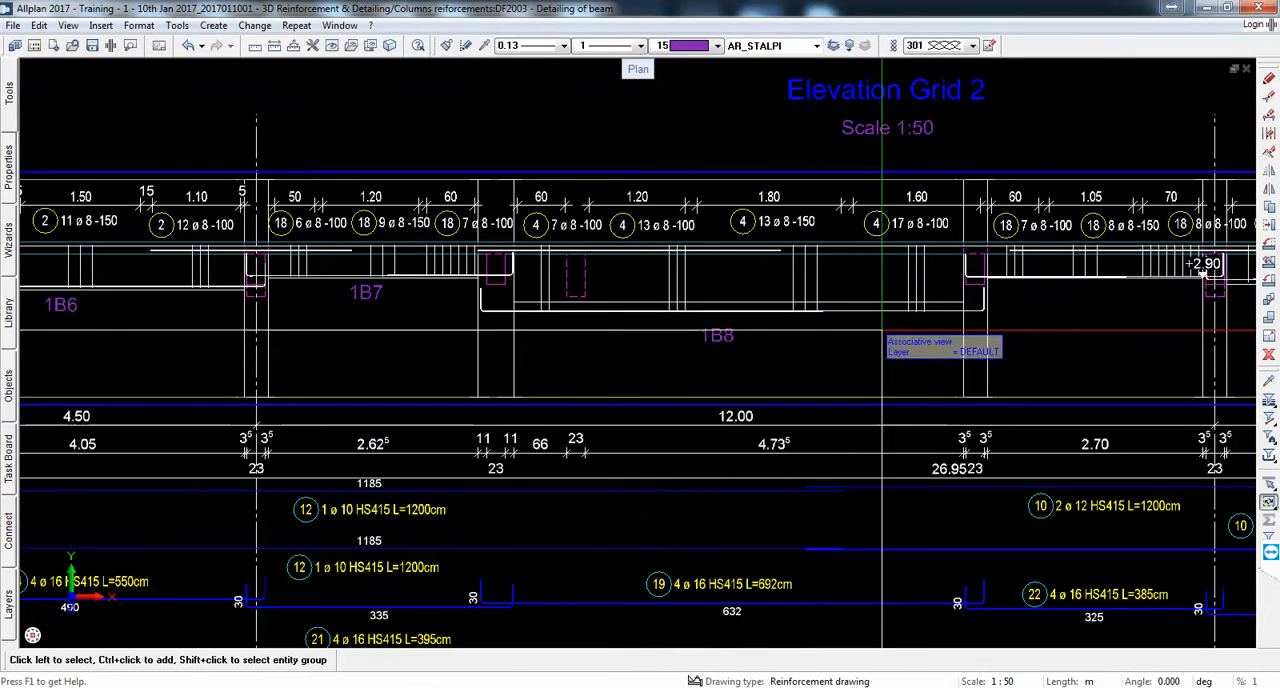
pyautogui.scroll(2, 895, 330)
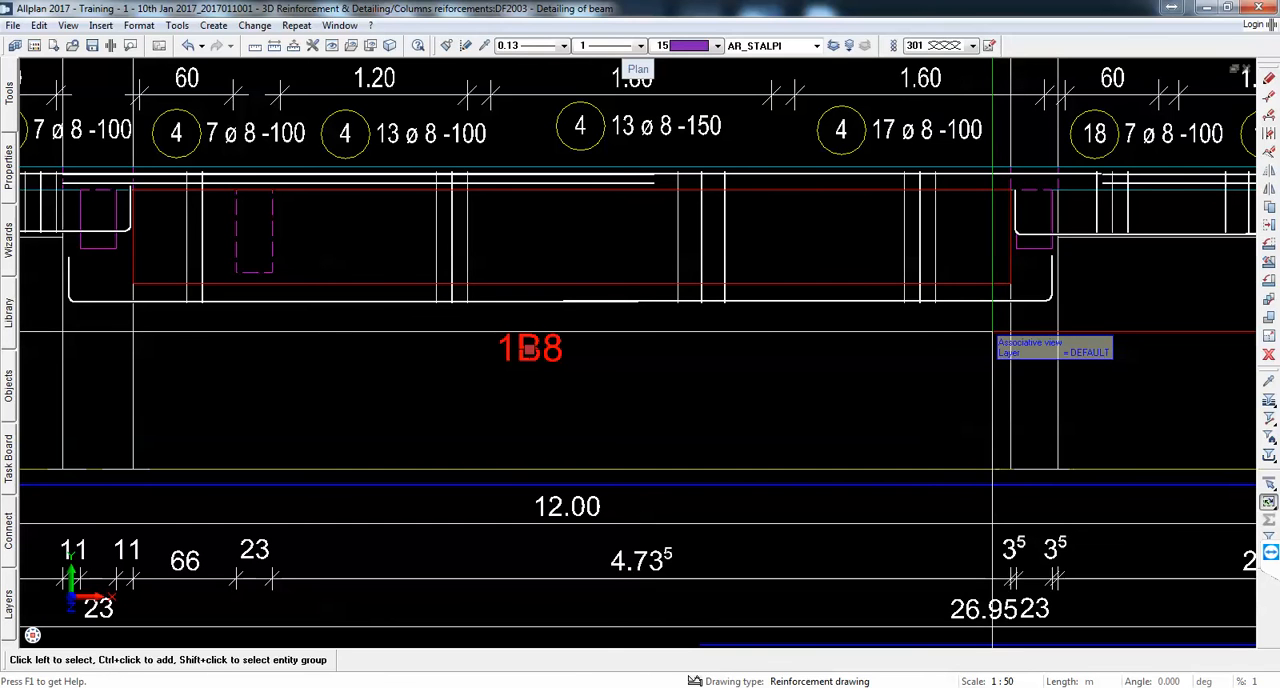
pyautogui.moveTo(8, 104)
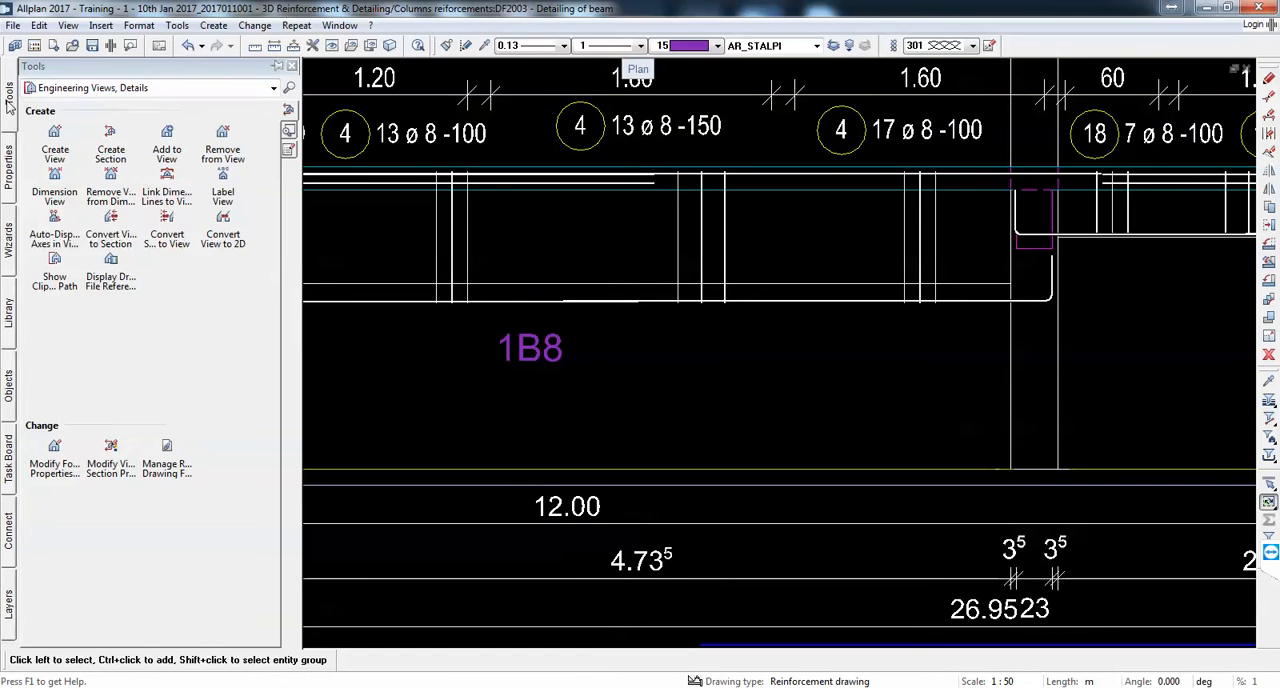
pyautogui.click(90, 92)
pyautogui.click(157, 134)
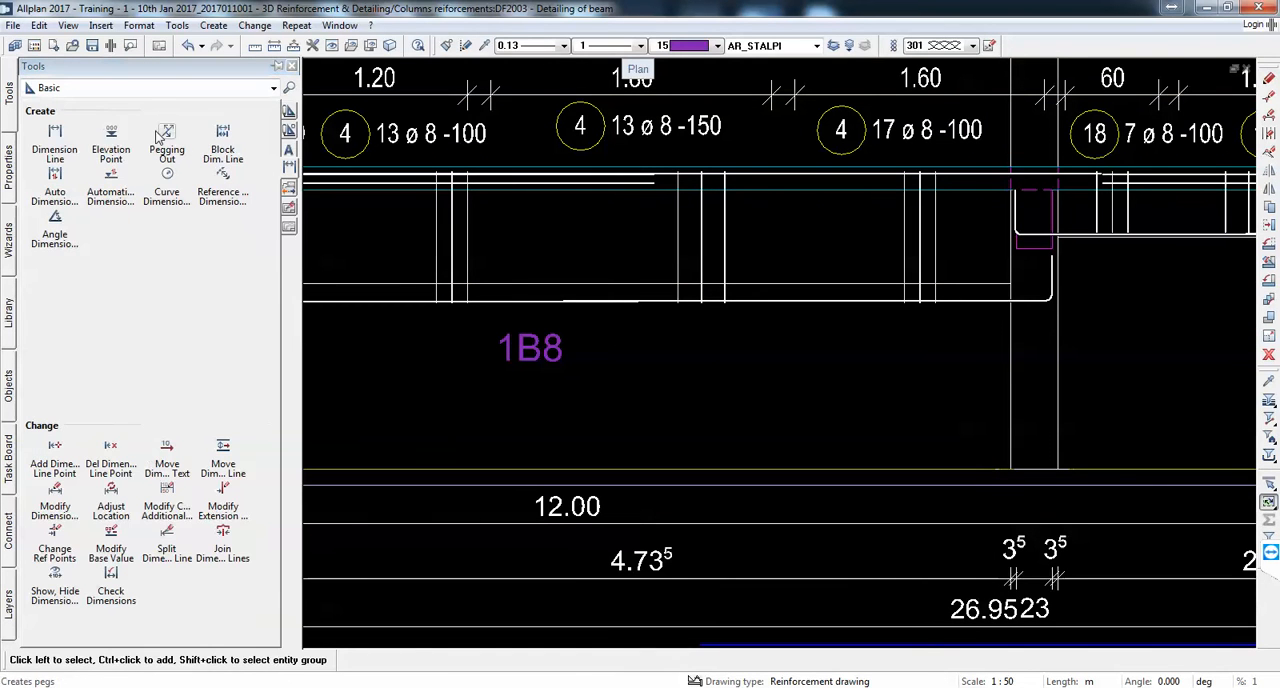
pyautogui.click(289, 111)
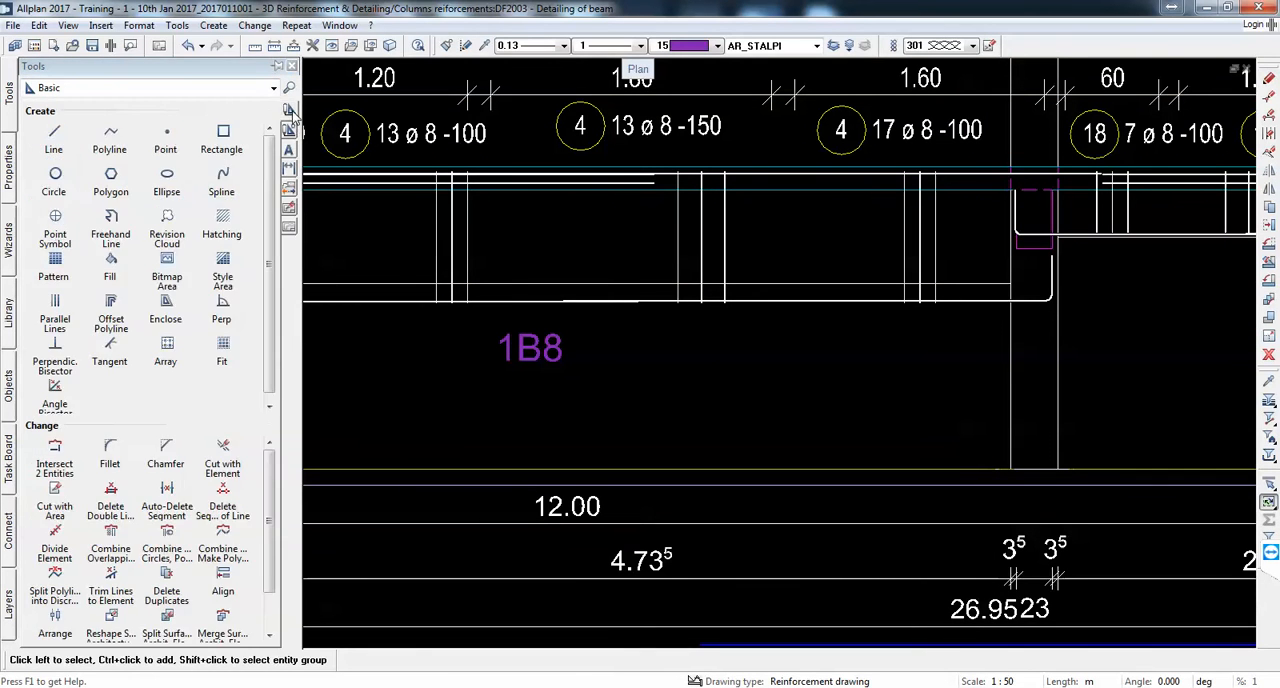
pyautogui.click(107, 317)
pyautogui.scroll(-1, 714, 331)
pyautogui.moveTo(714, 331); pyautogui.dragTo(900, 357, button='middle')
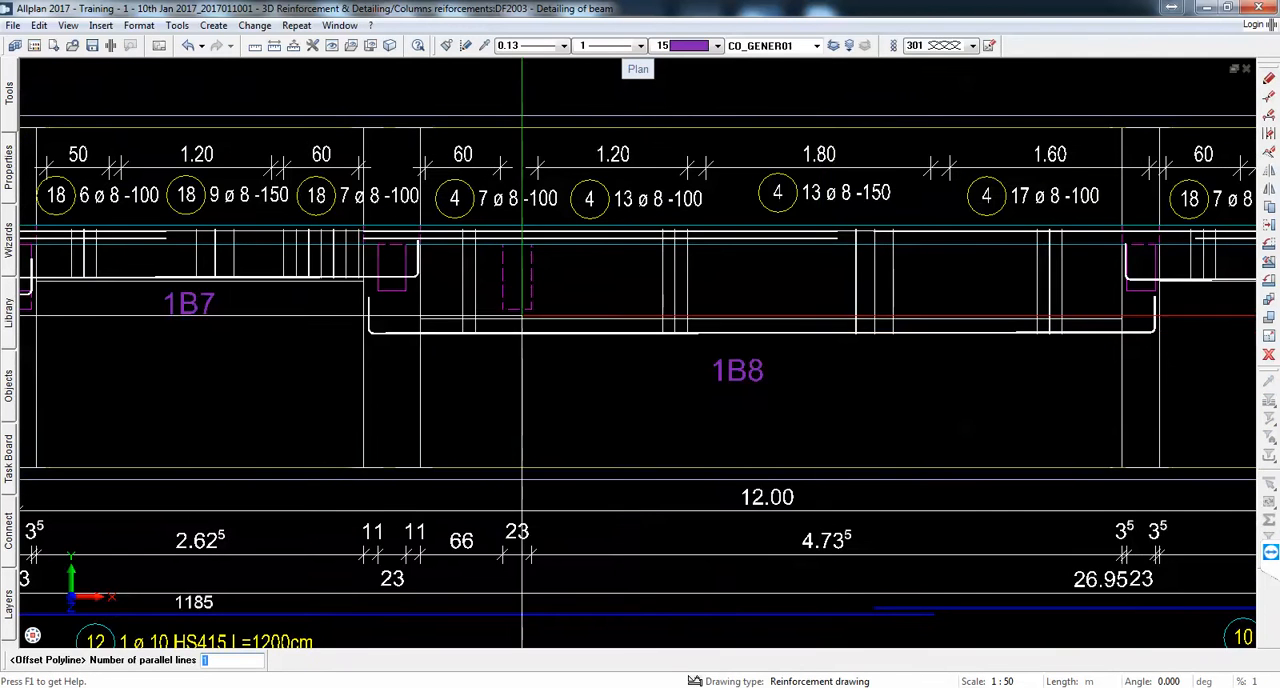
pyautogui.scroll(1, 522, 311)
pyautogui.press('Return')
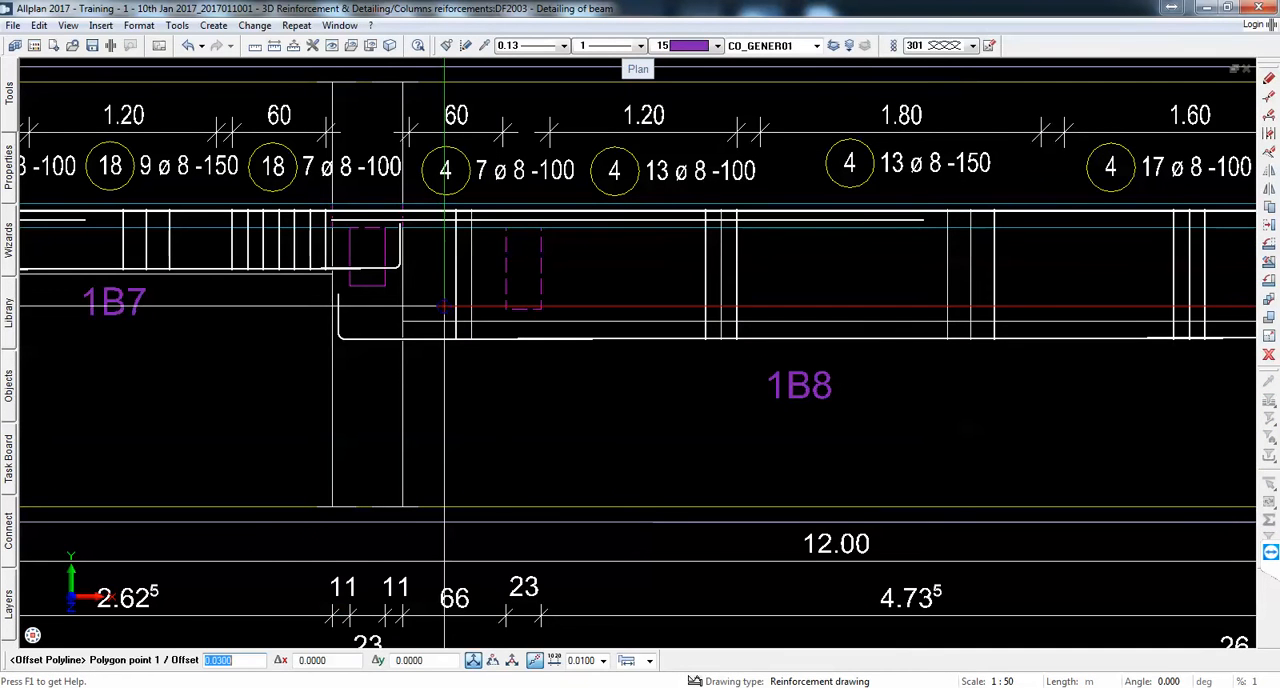
pyautogui.click(401, 321)
pyautogui.scroll(-1, 401, 321)
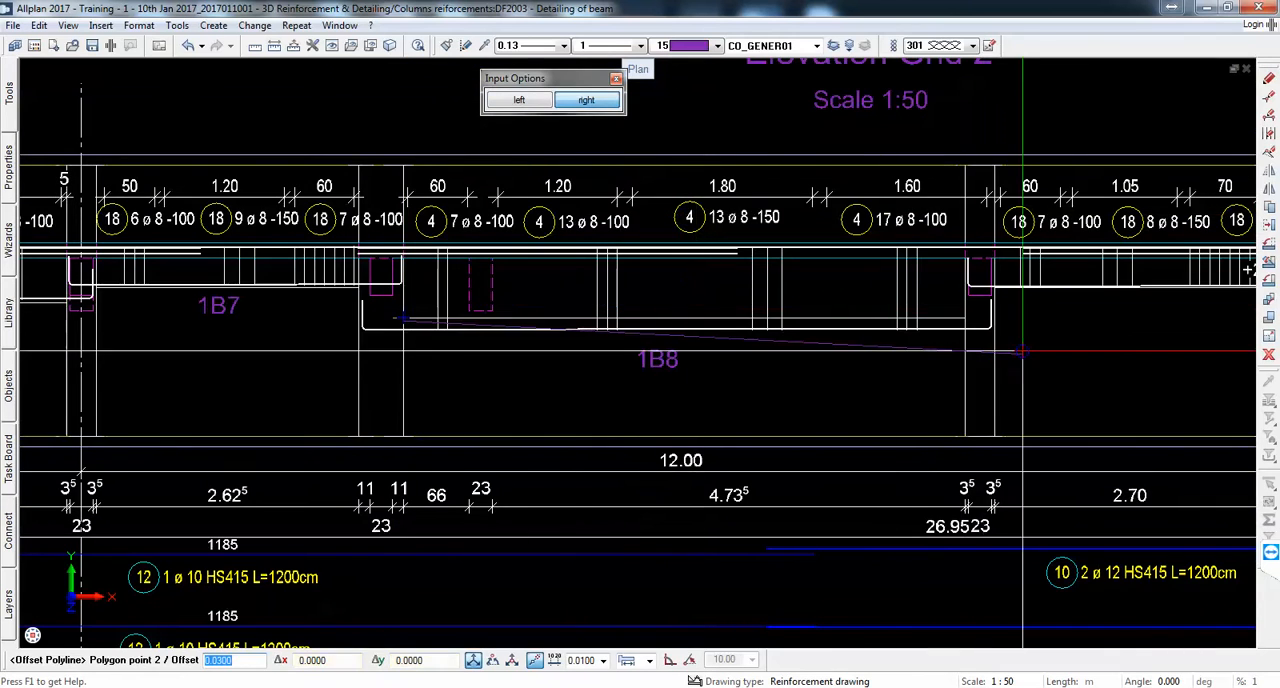
pyautogui.click(525, 106)
pyautogui.scroll(3, 1010, 281)
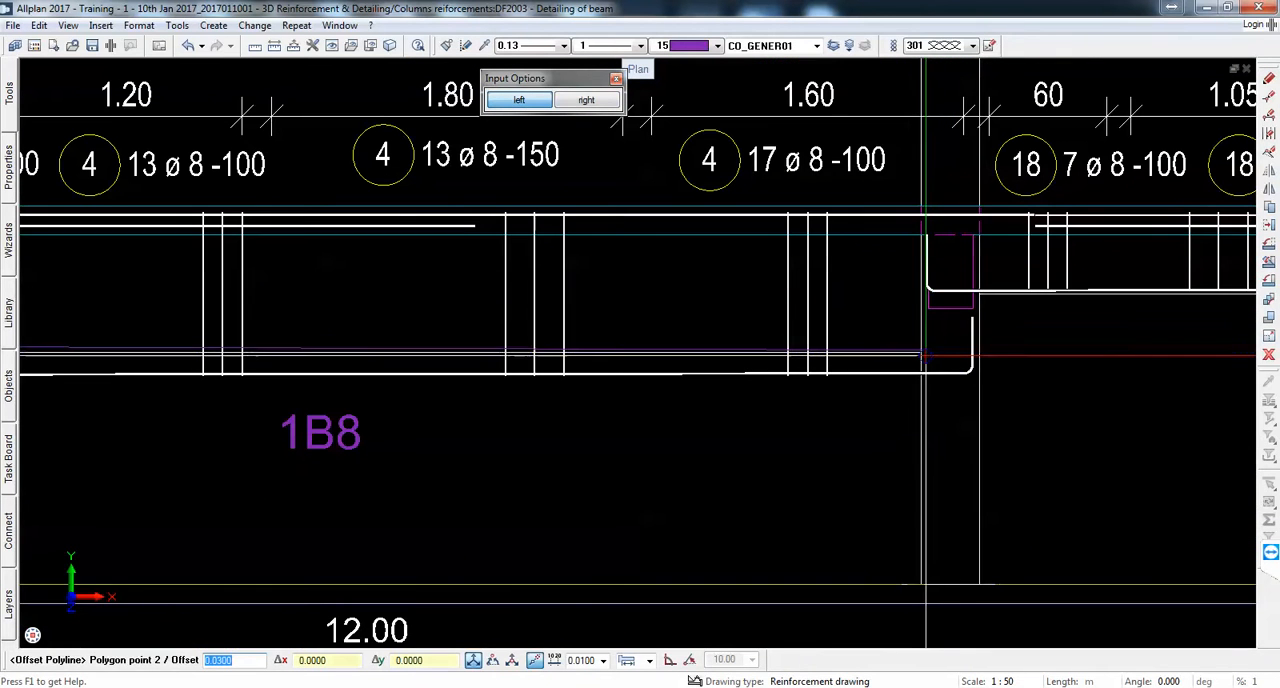
pyautogui.click(922, 353)
pyautogui.press('Escape')
pyautogui.press('Escape')
pyautogui.scroll(-3, 984, 342)
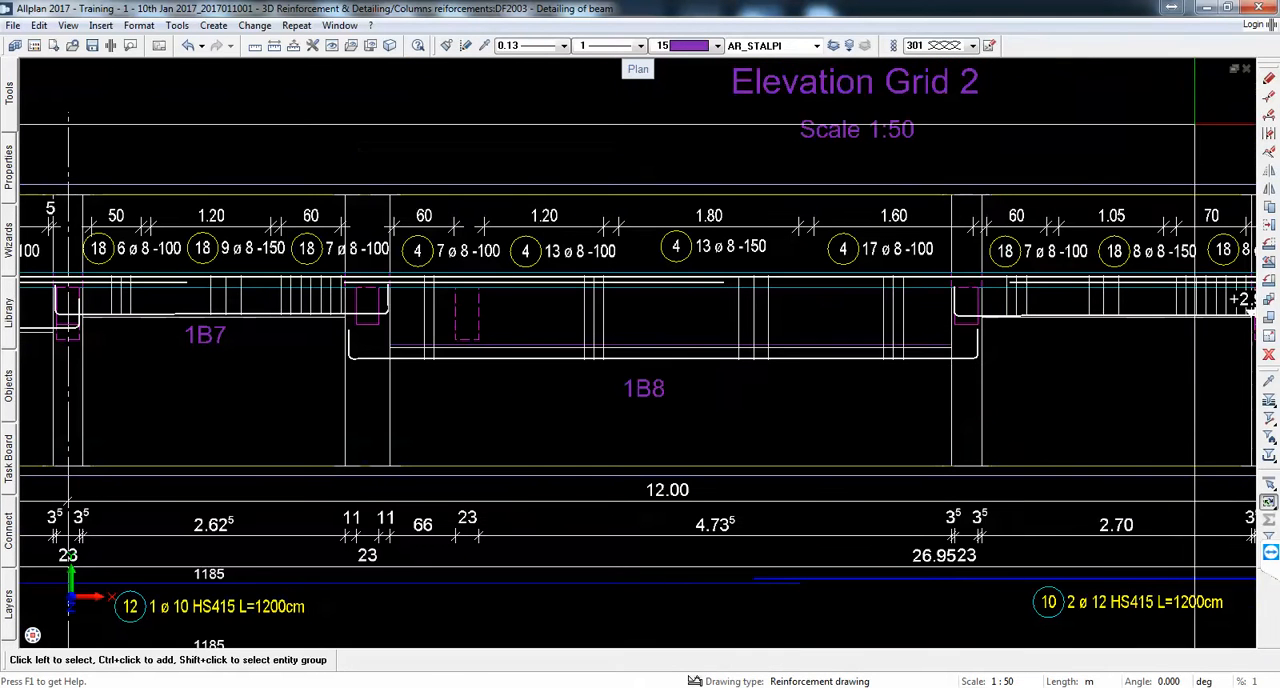
# Step: Stretch beam 1B8's bottom bar and stirrup bottoms, filtered by steel grade HS415, up to the 0.03 m offset line
pyautogui.click(1269, 97)
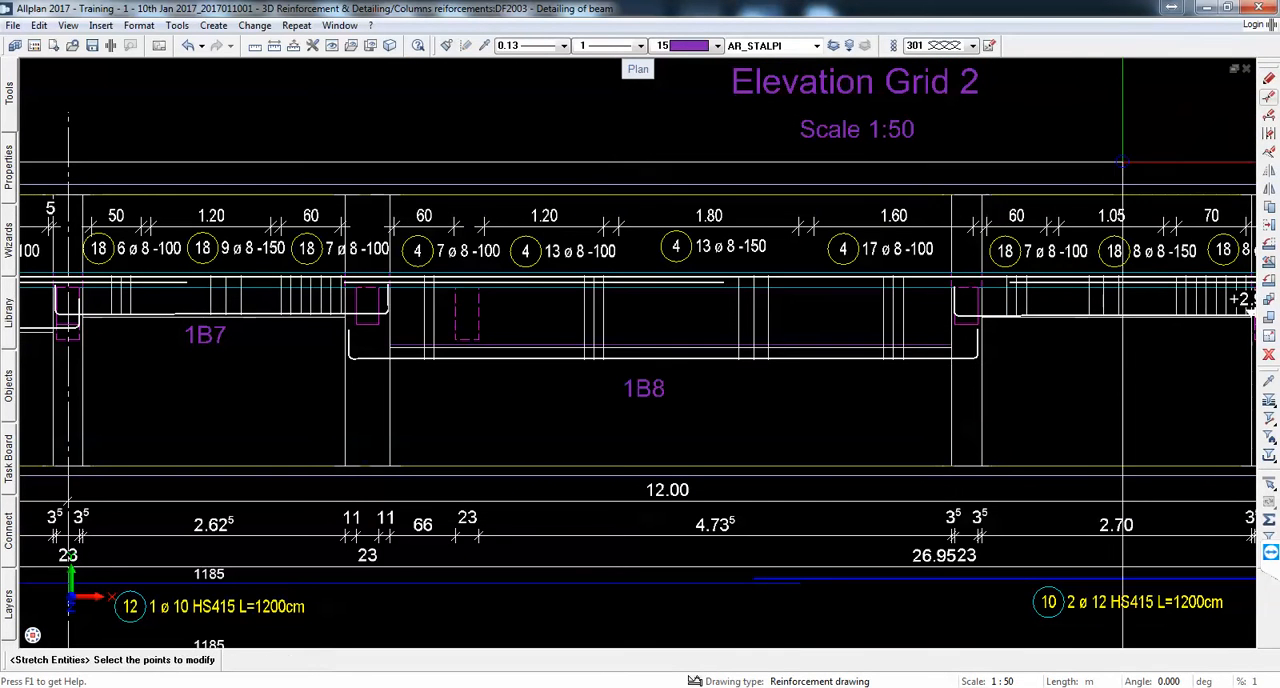
pyautogui.click(1269, 458)
pyautogui.click(1075, 540)
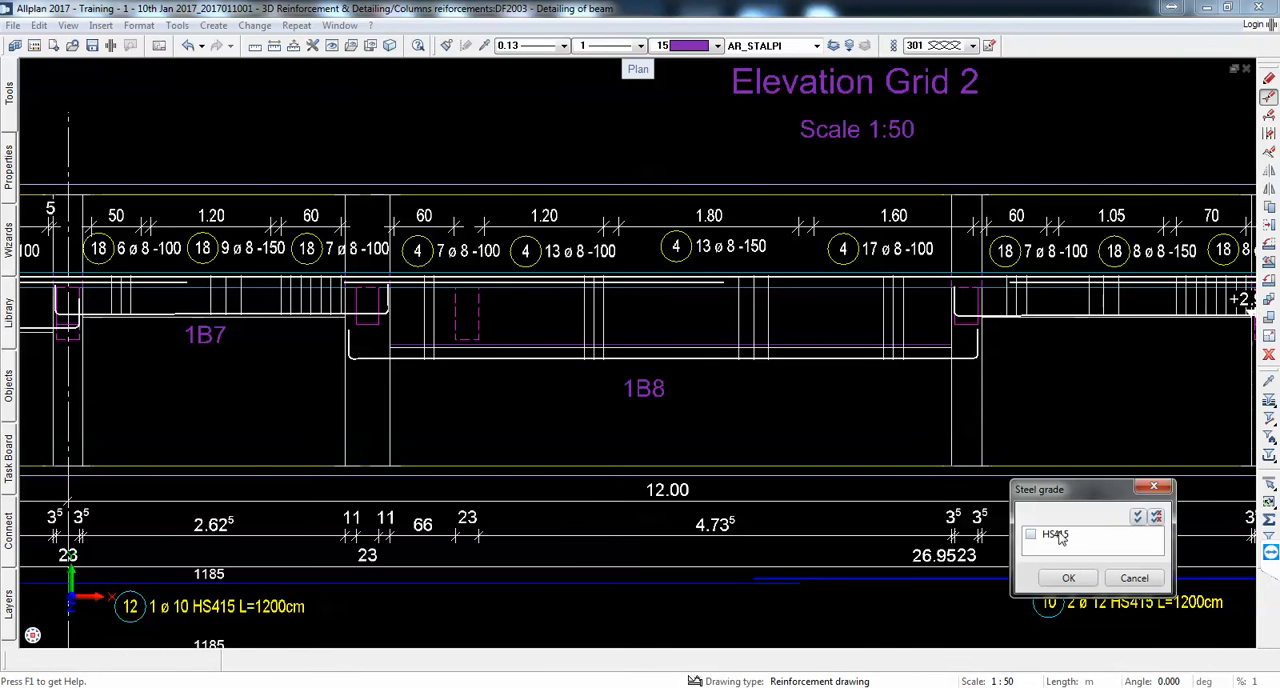
pyautogui.click(1066, 579)
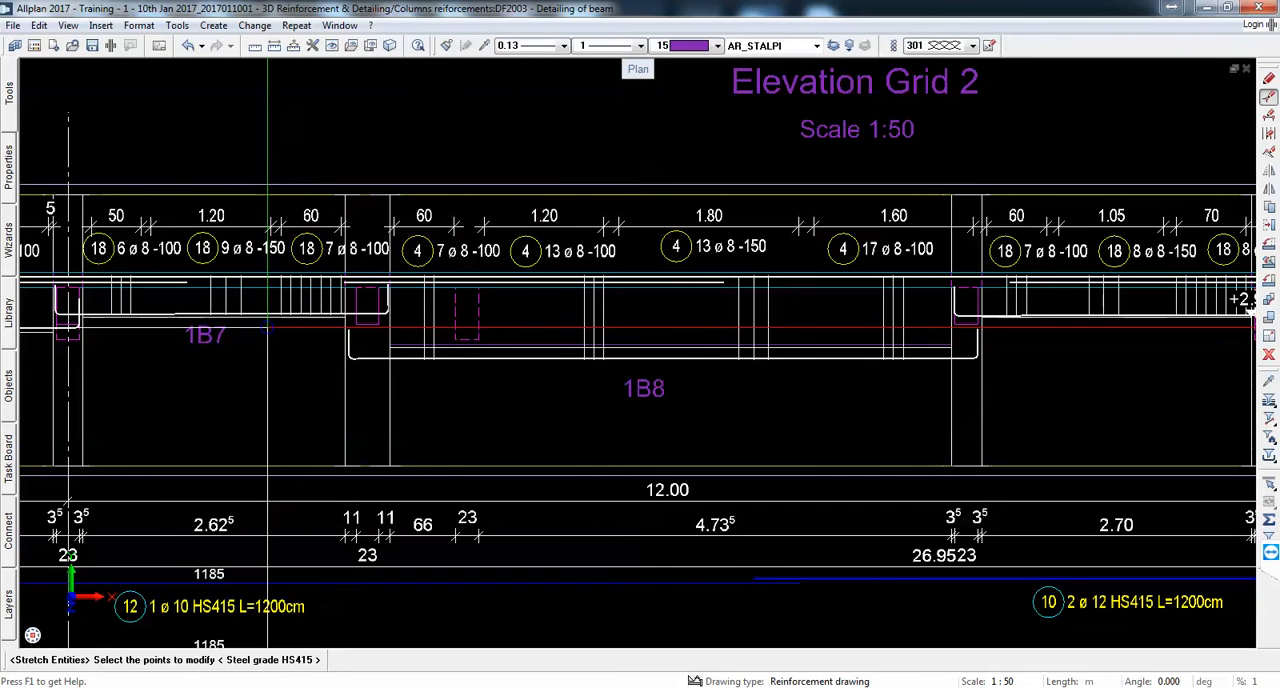
pyautogui.moveTo(267, 327); pyautogui.dragTo(1134, 380)
pyautogui.scroll(2, 765, 363)
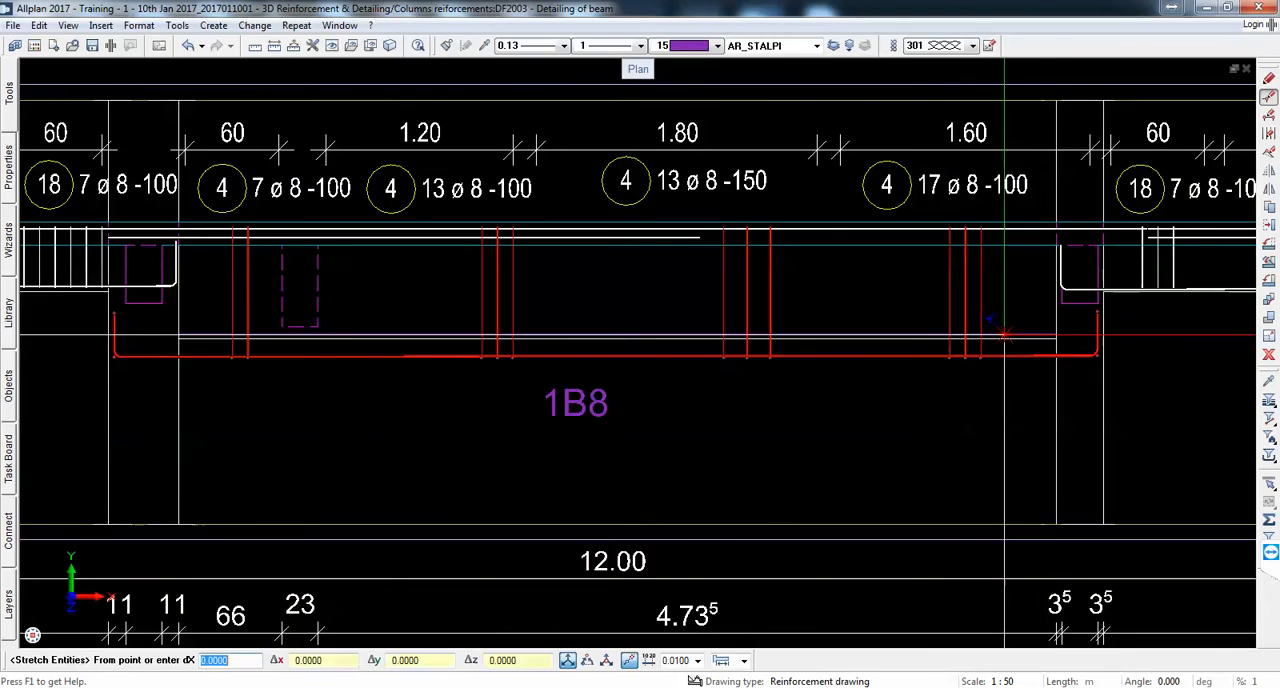
pyautogui.scroll(4, 1005, 333)
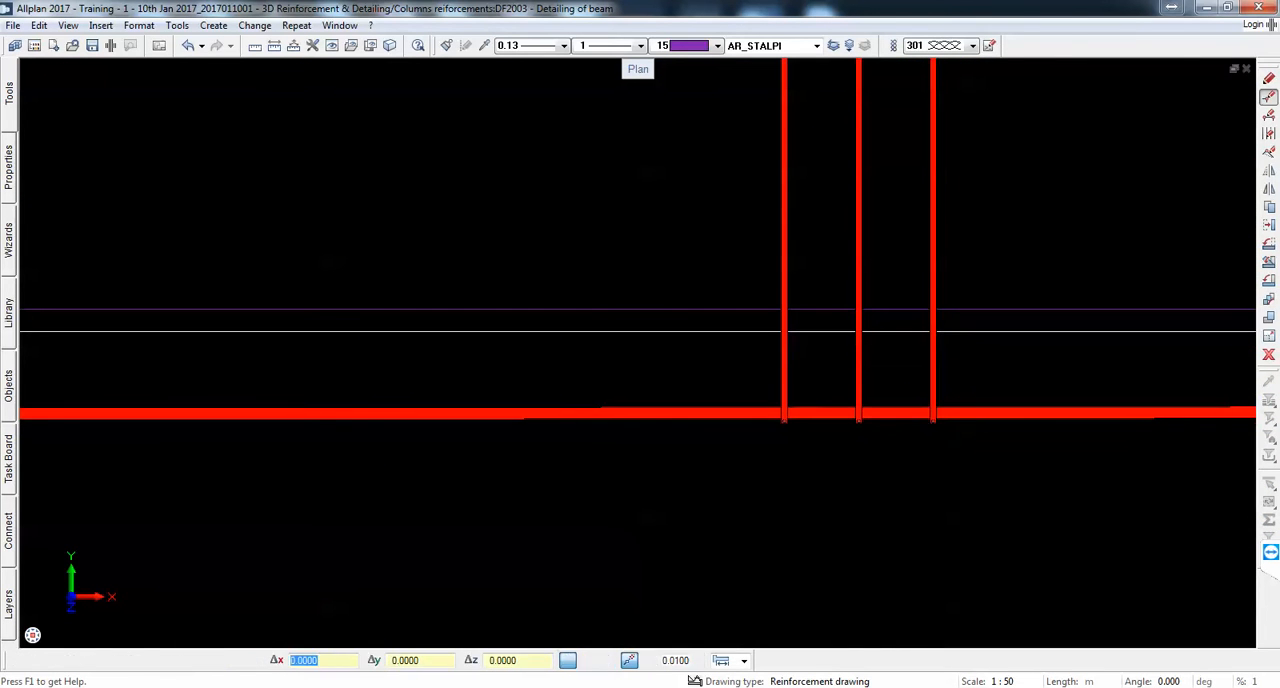
pyautogui.click(937, 300)
pyautogui.scroll(-3, 920, 368)
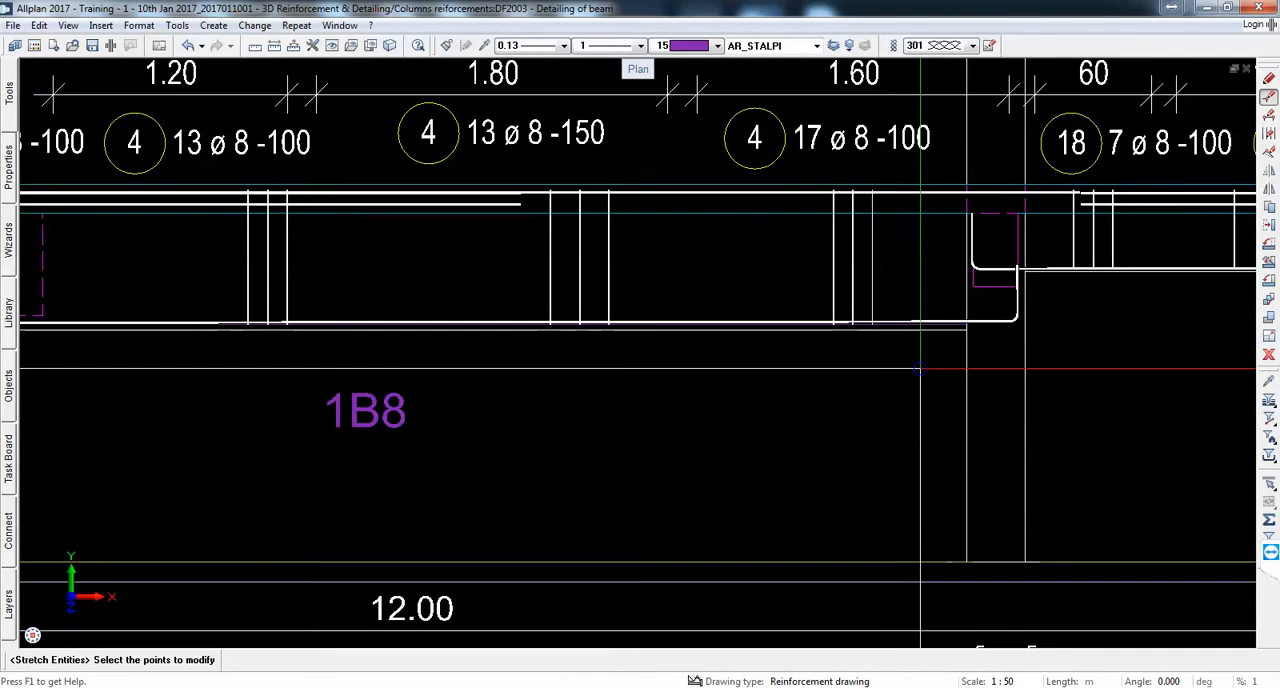
pyautogui.press('Escape')
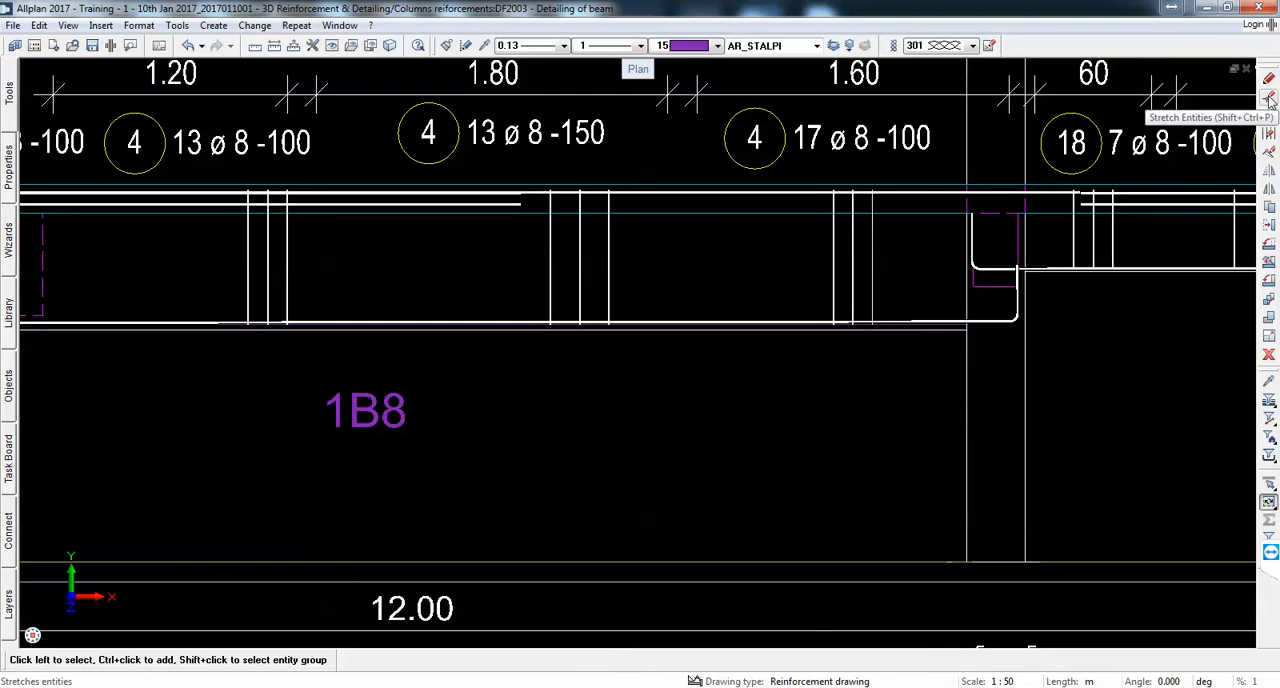
# Step: Label the downstand beam in the 2.70 m span with its name 1B9 and section name 300*600, placed below the beam
pyautogui.scroll(-3, 686, 434)
pyautogui.scroll(6, 317, 397)
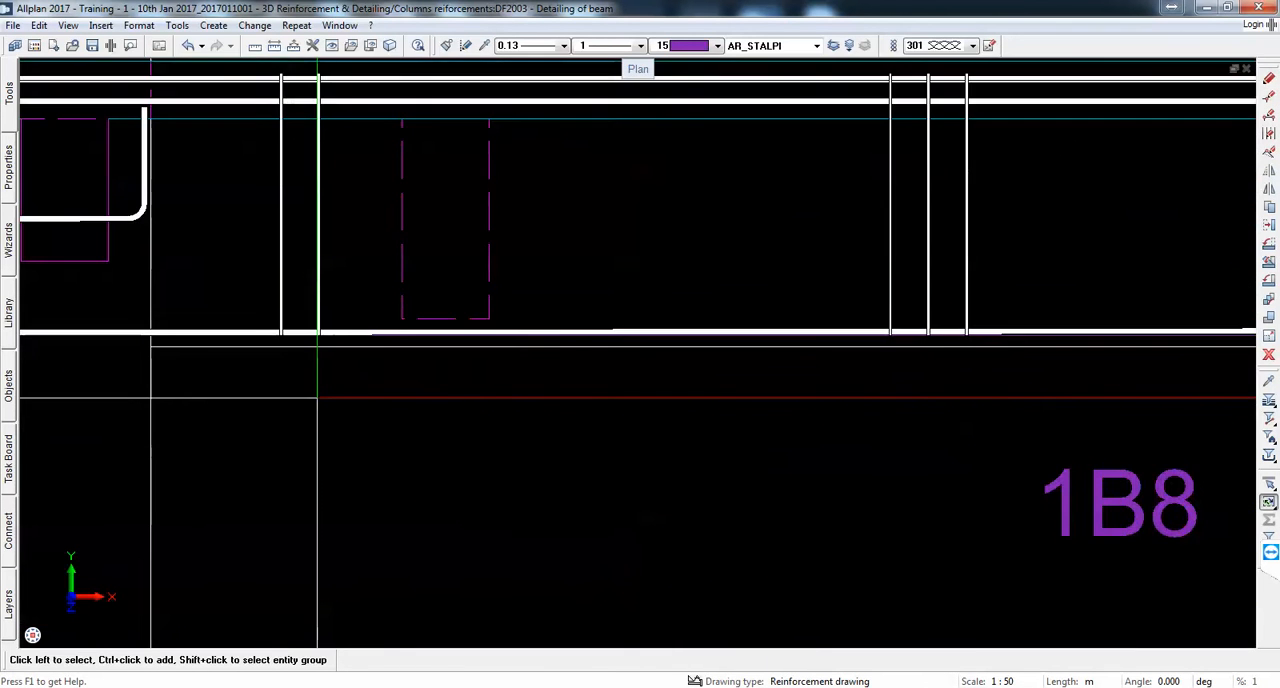
pyautogui.scroll(-3, 434, 314)
pyautogui.scroll(-7, 524, 320)
pyautogui.scroll(5, 510, 341)
pyautogui.scroll(-1, 523, 342)
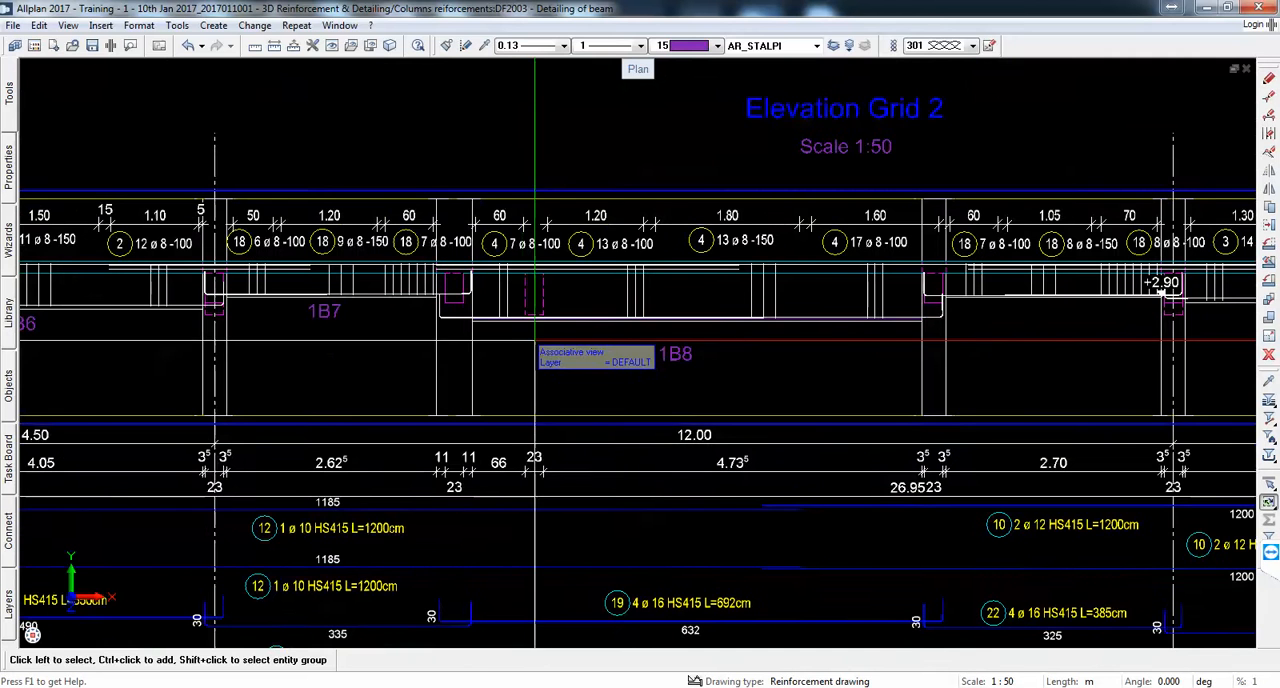
pyautogui.moveTo(901, 361); pyautogui.dragTo(447, 405, button='middle')
pyautogui.scroll(4, 680, 340)
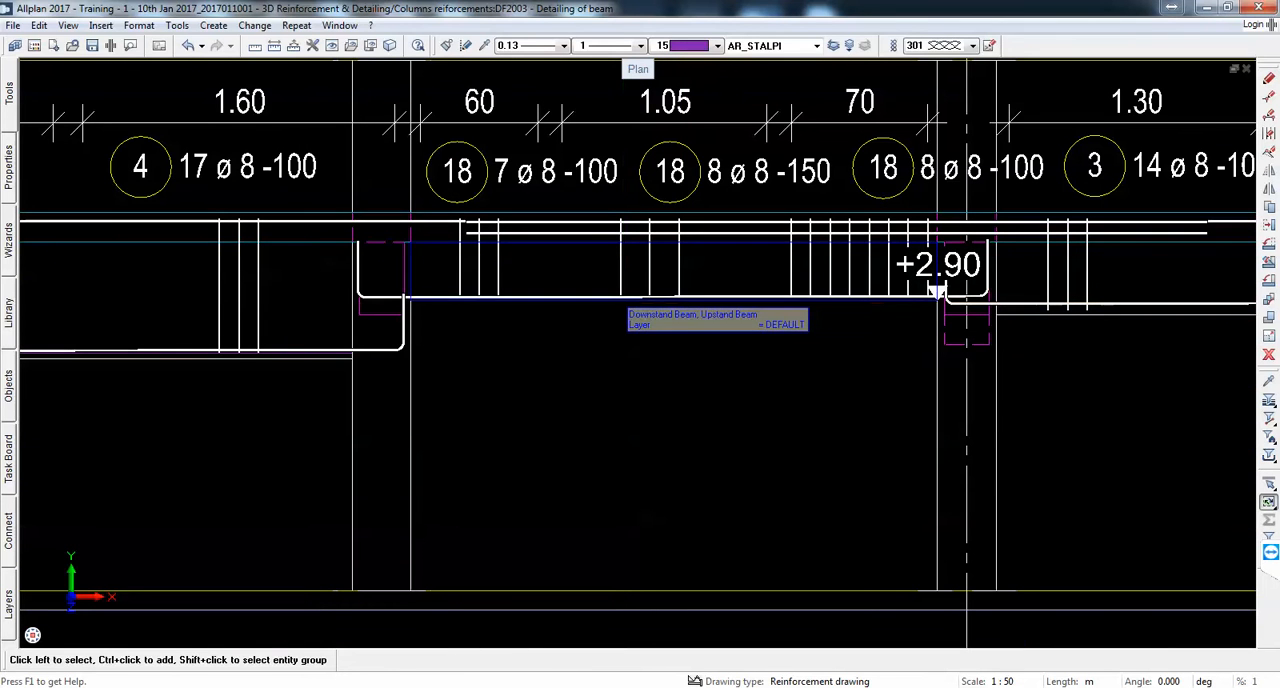
pyautogui.rightClick(625, 308)
pyautogui.click(700, 509)
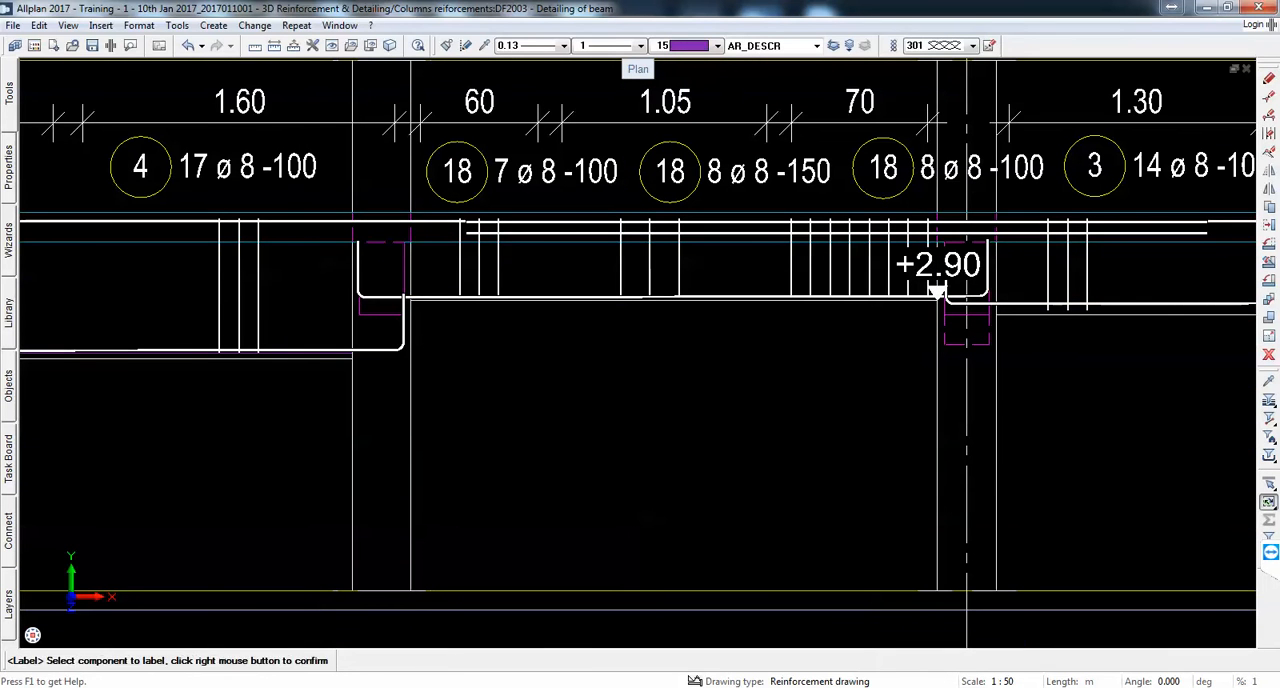
pyautogui.click(389, 122)
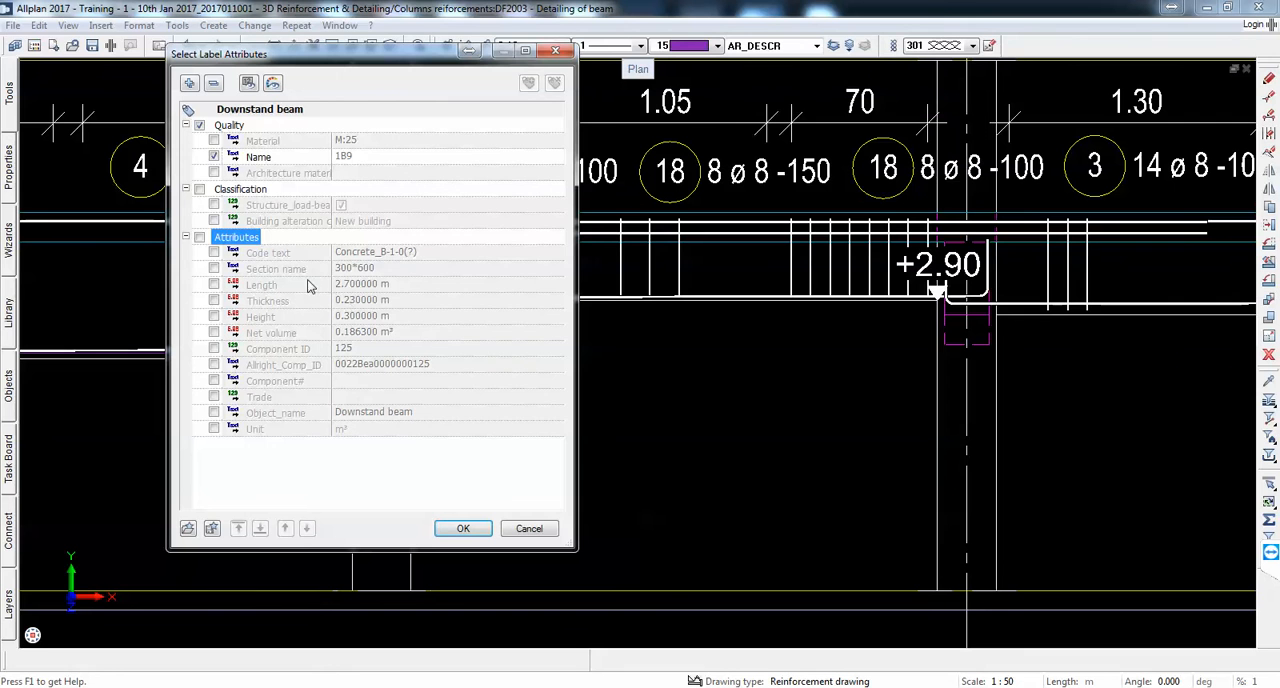
pyautogui.click(216, 268)
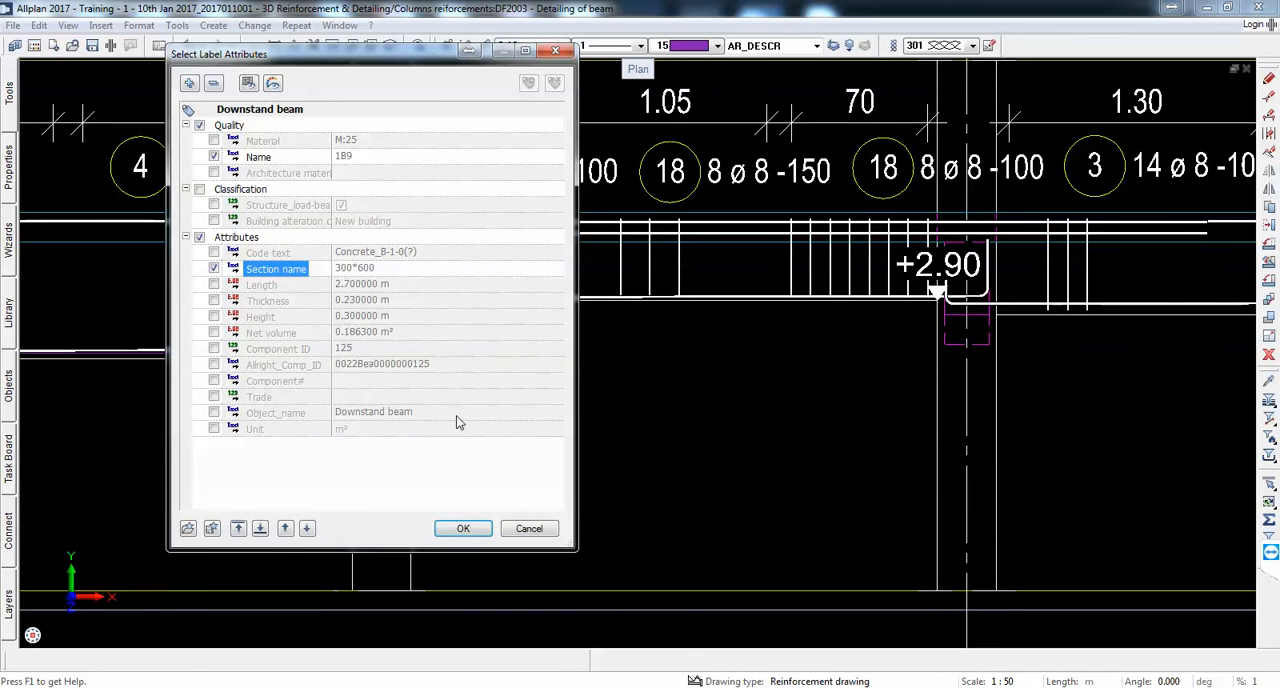
pyautogui.click(463, 529)
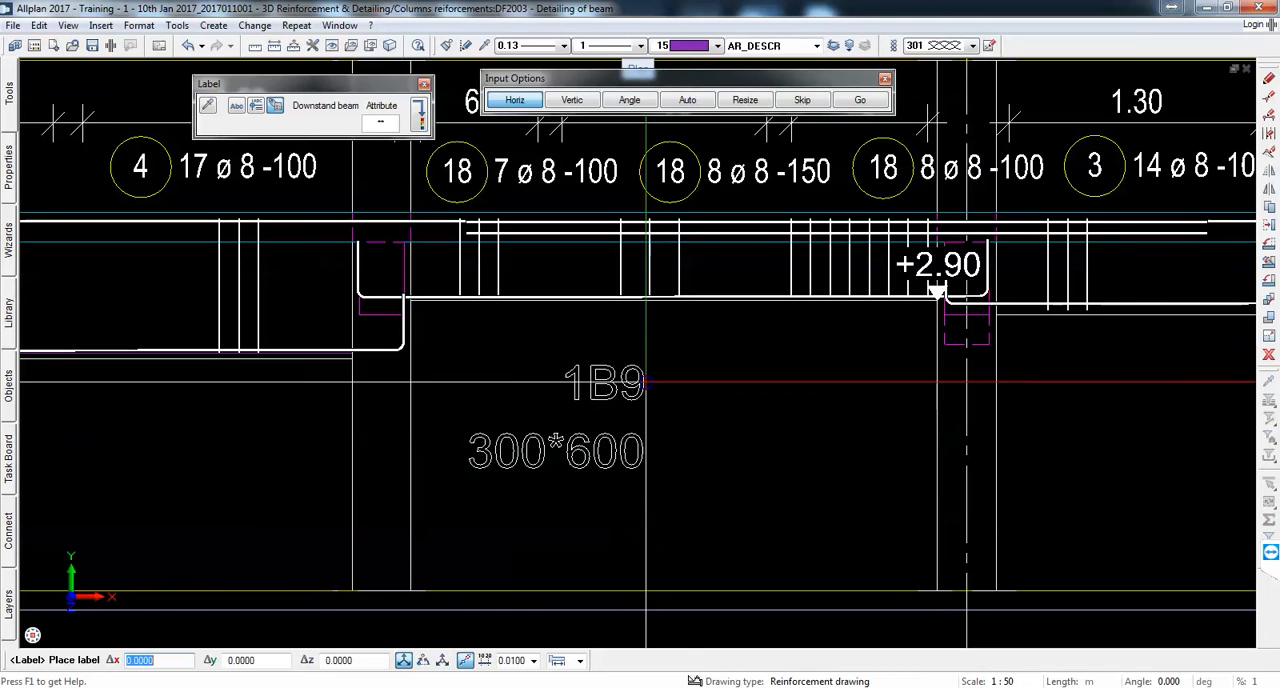
pyautogui.click(685, 343)
pyautogui.press('Escape')
# Step: Add a text leader with an arrow from the 1B9 300*600 label to the underside of its beam
pyautogui.moveTo(9, 93)
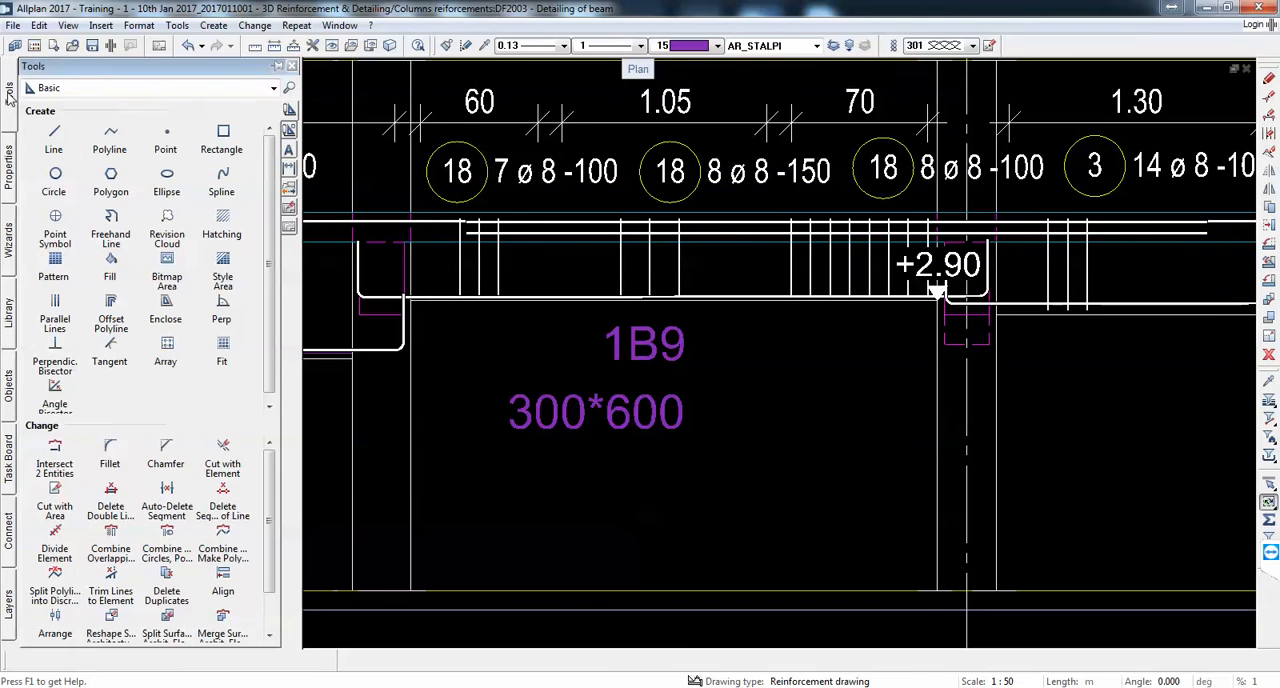
pyautogui.click(289, 150)
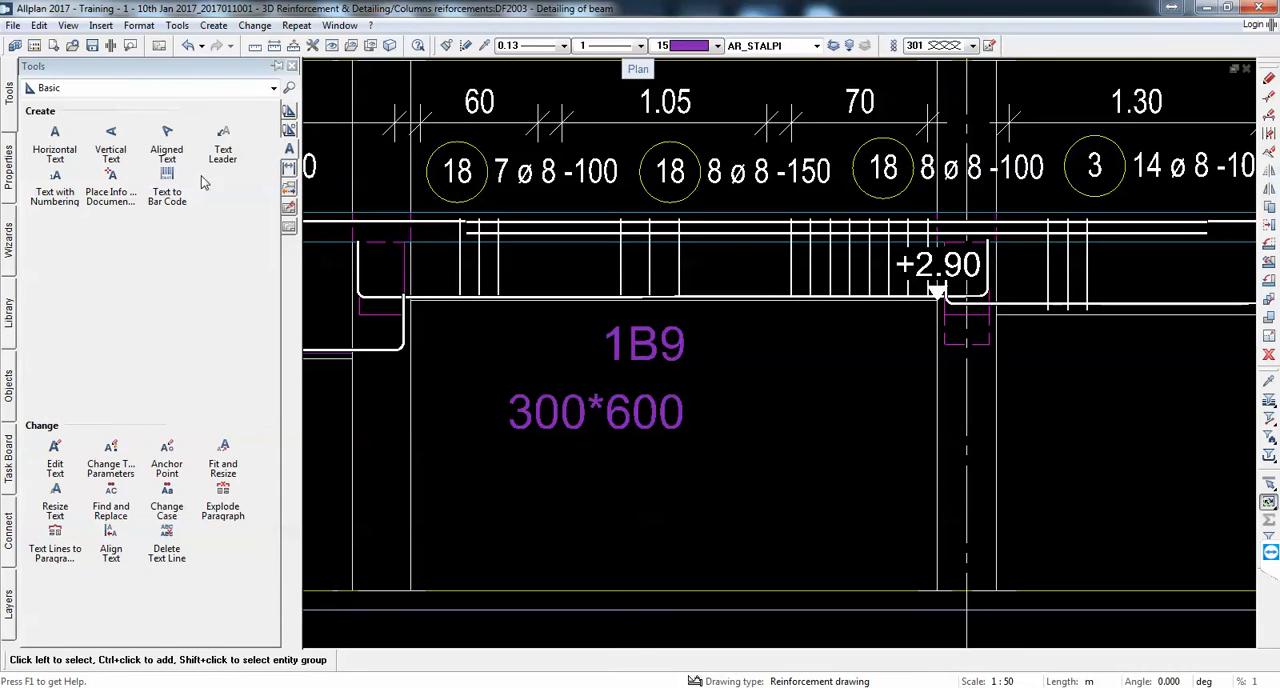
pyautogui.click(222, 150)
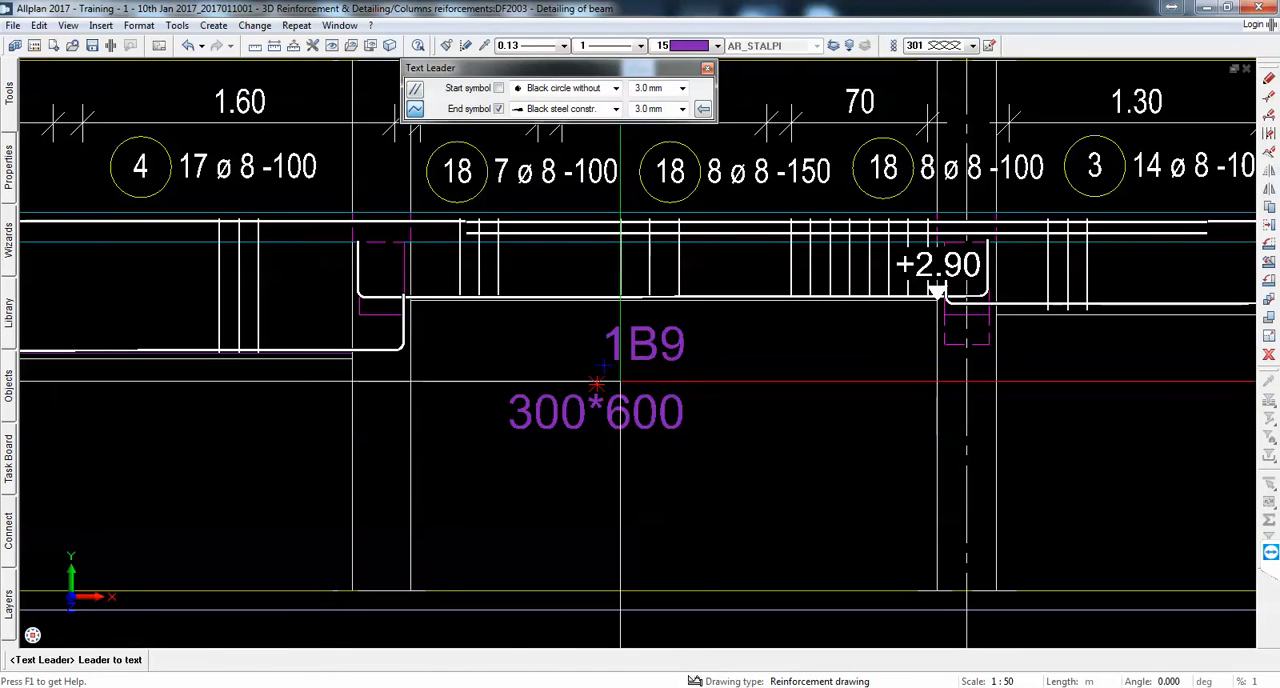
pyautogui.click(705, 381)
pyautogui.click(791, 299)
pyautogui.press('Escape')
pyautogui.press('Escape')
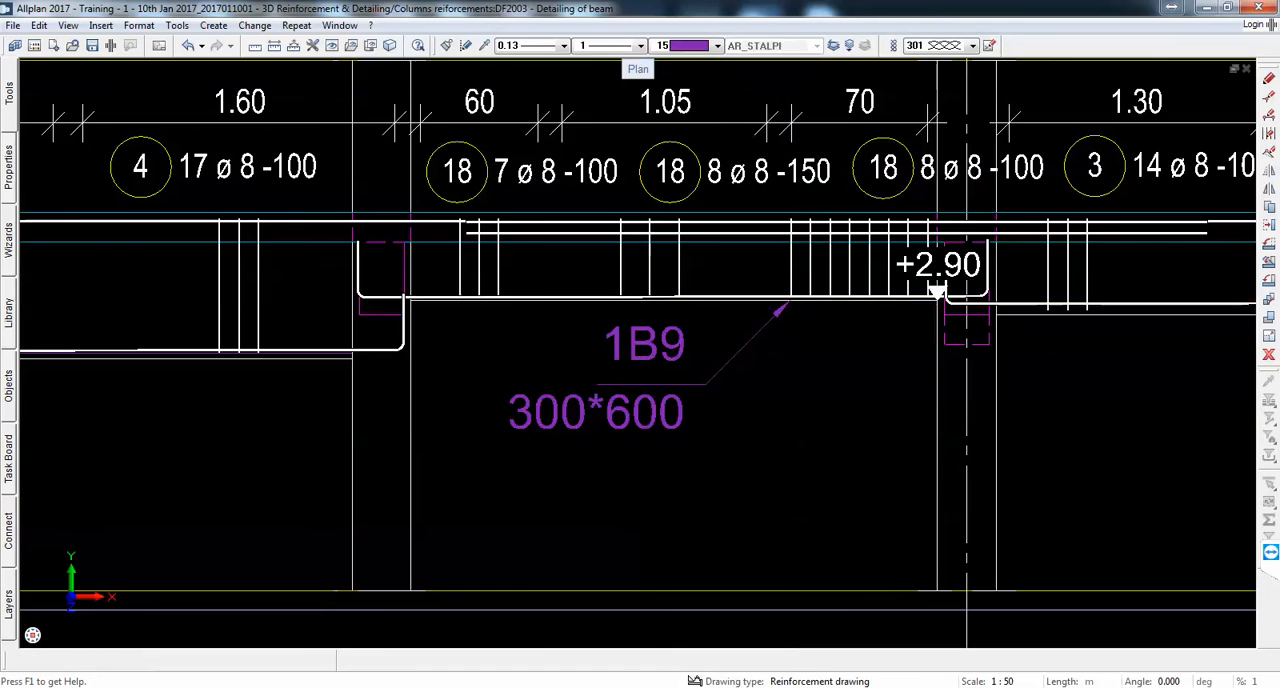
# Step: Label the downstand beam in the 3.70 m span with only its name 1B10, leaving out the section name, placed below the beam
pyautogui.scroll(-5, 512, 319)
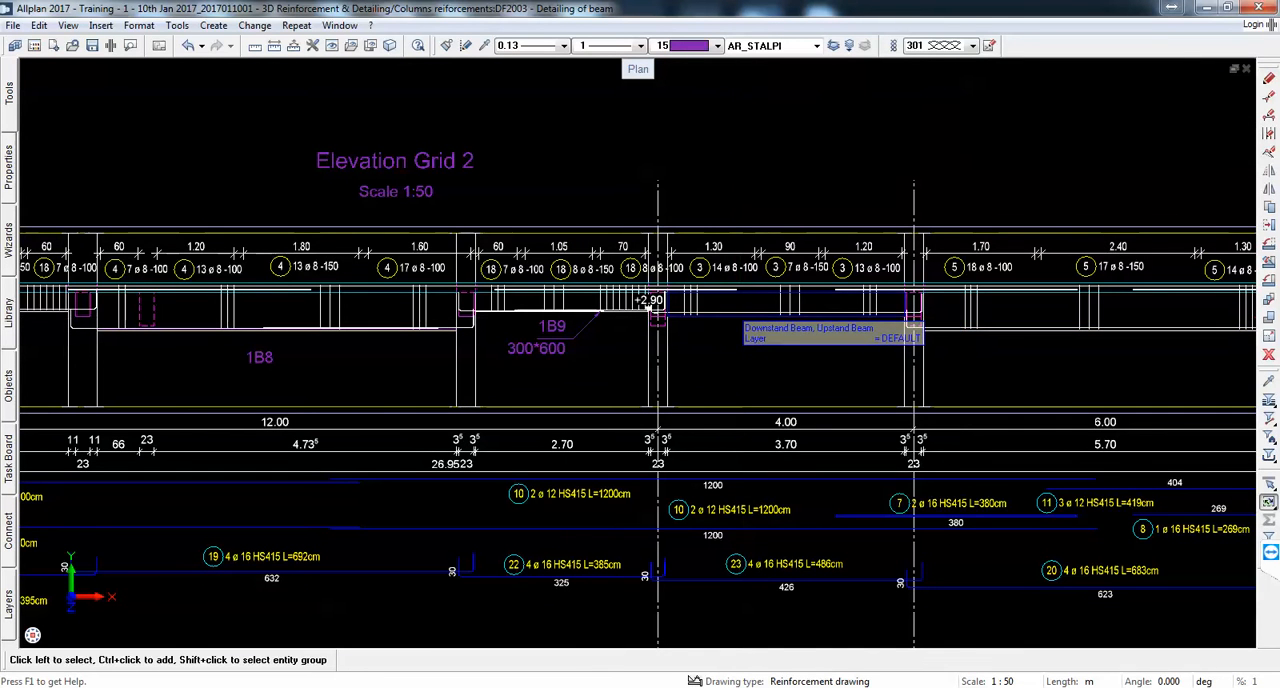
pyautogui.rightClick(739, 316)
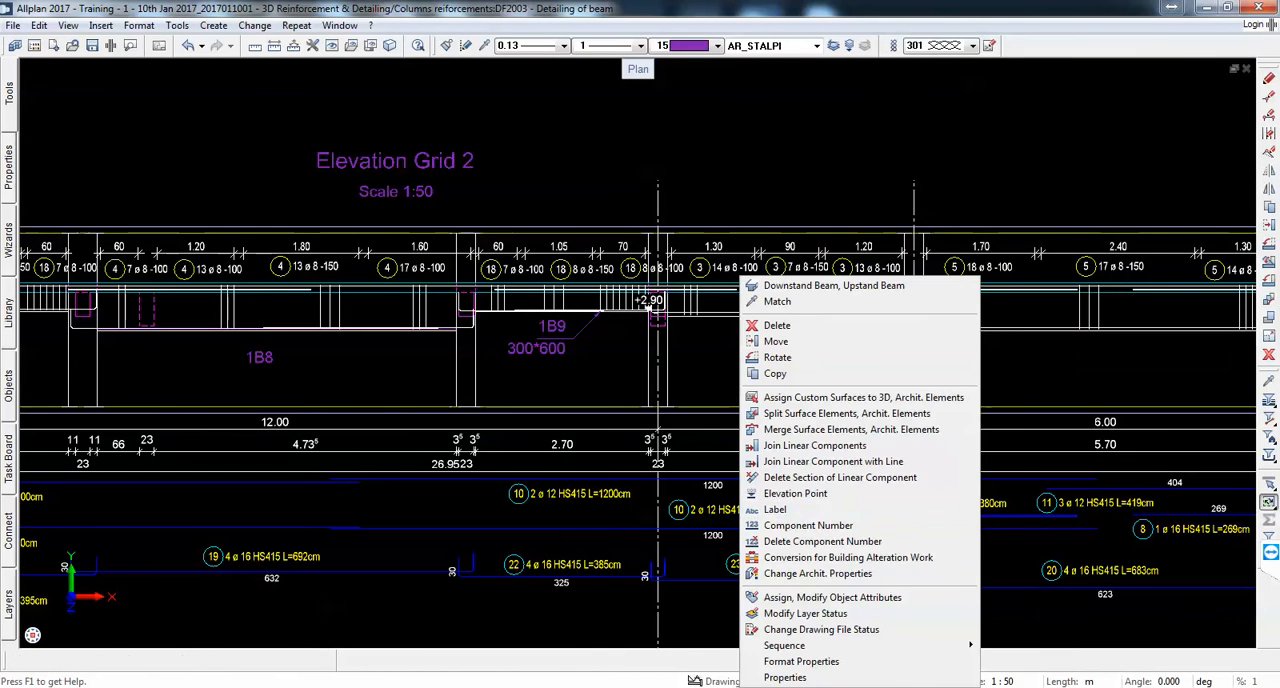
pyautogui.click(760, 510)
pyautogui.scroll(3, 650, 309)
pyautogui.scroll(-3, 790, 333)
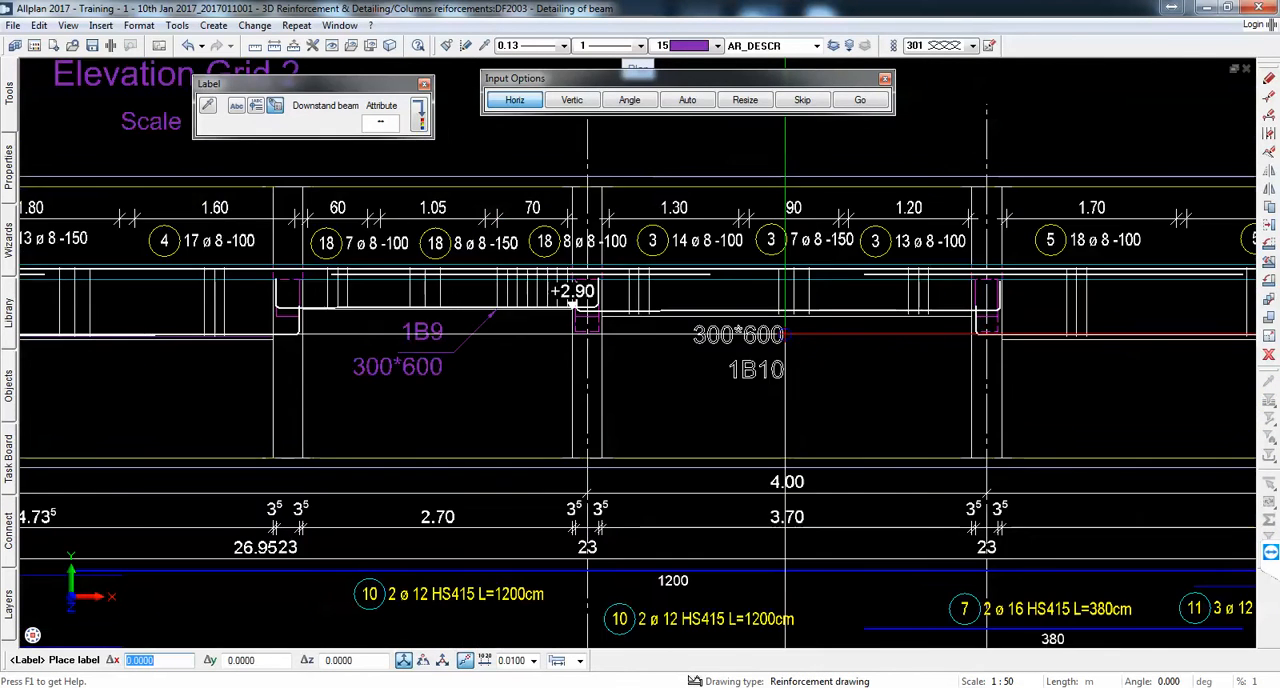
pyautogui.scroll(2, 890, 335)
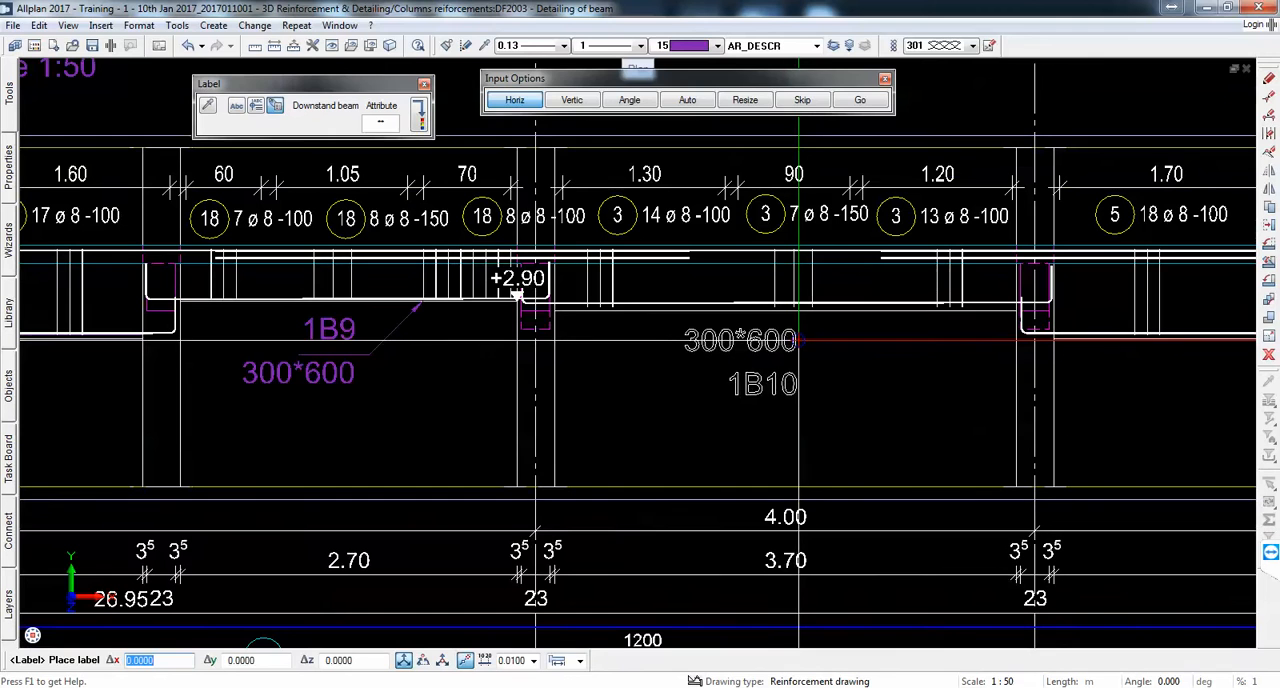
pyautogui.click(386, 123)
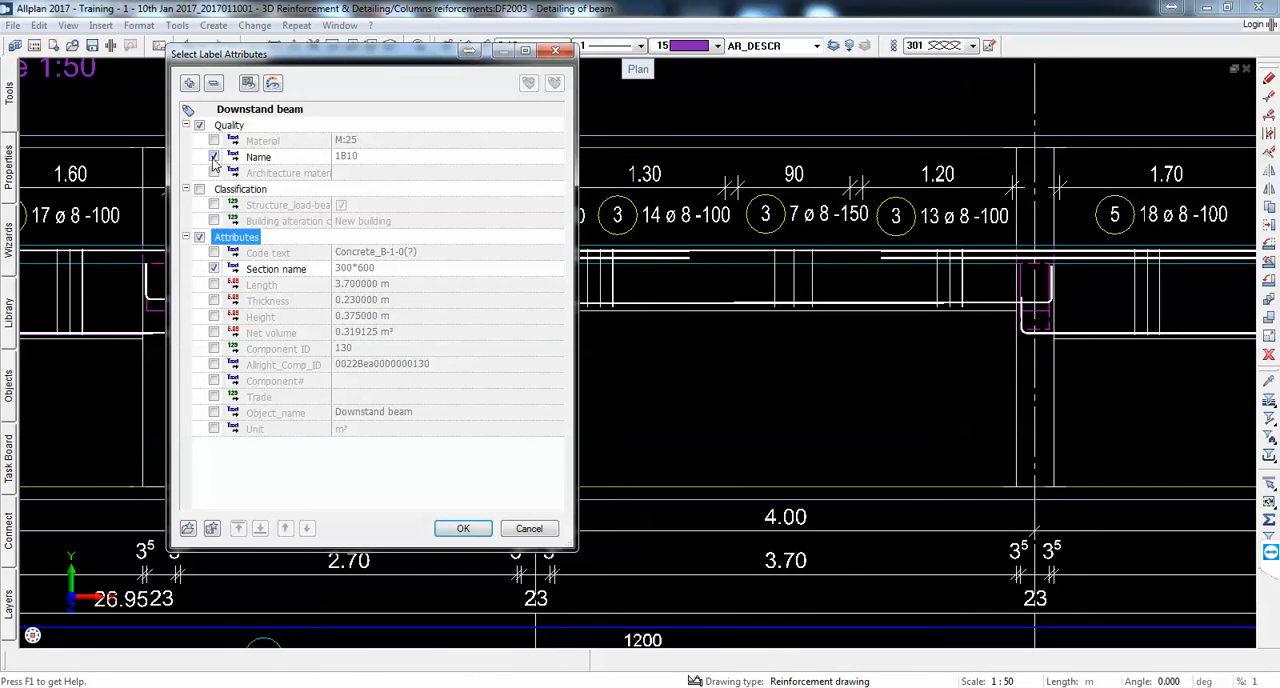
pyautogui.click(462, 529)
pyautogui.scroll(-2, 510, 290)
# Step: Label the downstand beam in the 5.70 m span with its name 1B11, placed below the beam, and end labelling
pyautogui.scroll(1, 500, 295)
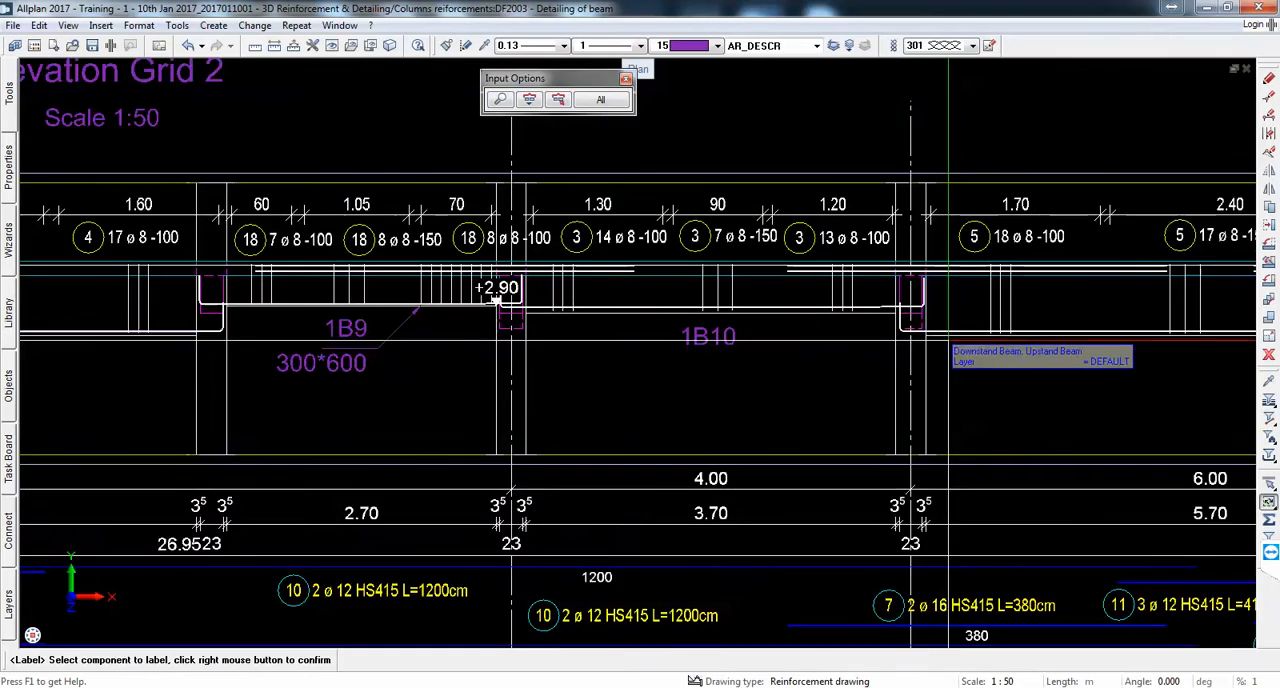
pyautogui.scroll(-4, 740, 326)
pyautogui.scroll(1, 930, 324)
pyautogui.click(930, 321)
pyautogui.scroll(3, 930, 325)
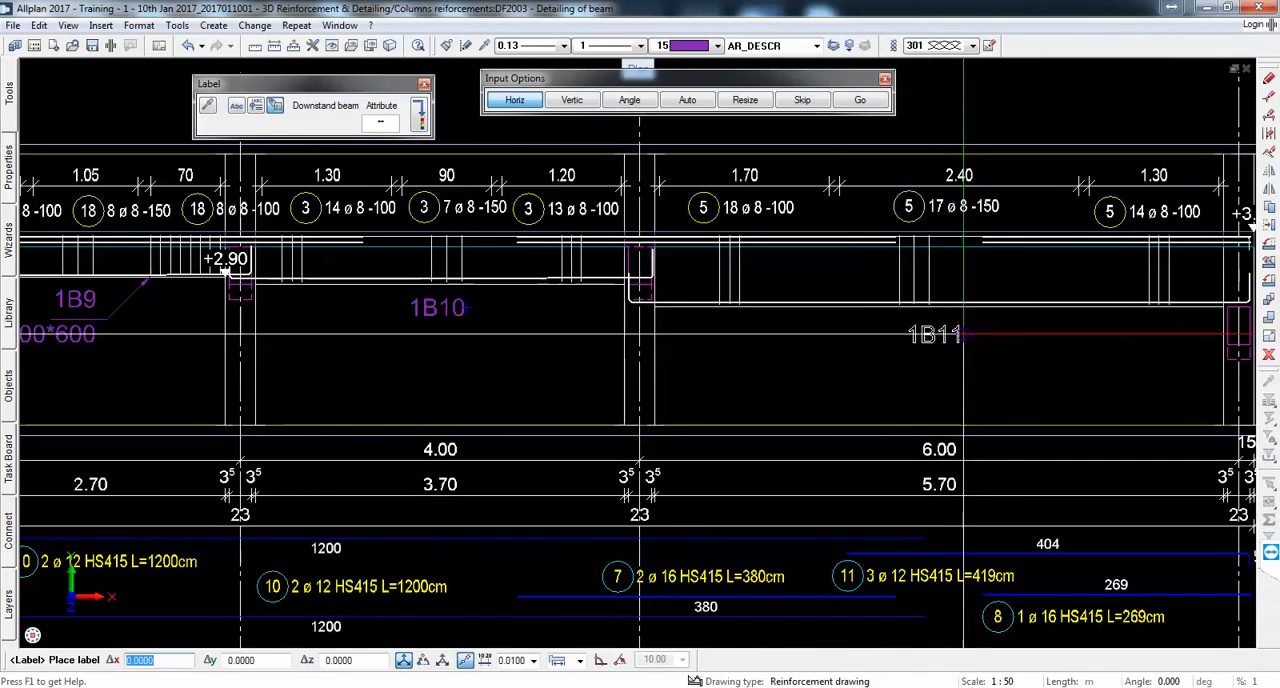
pyautogui.click(963, 334)
pyautogui.scroll(-4, 855, 310)
pyautogui.press('Escape')
pyautogui.moveTo(232, 337); pyautogui.dragTo(325, 341, button='middle')
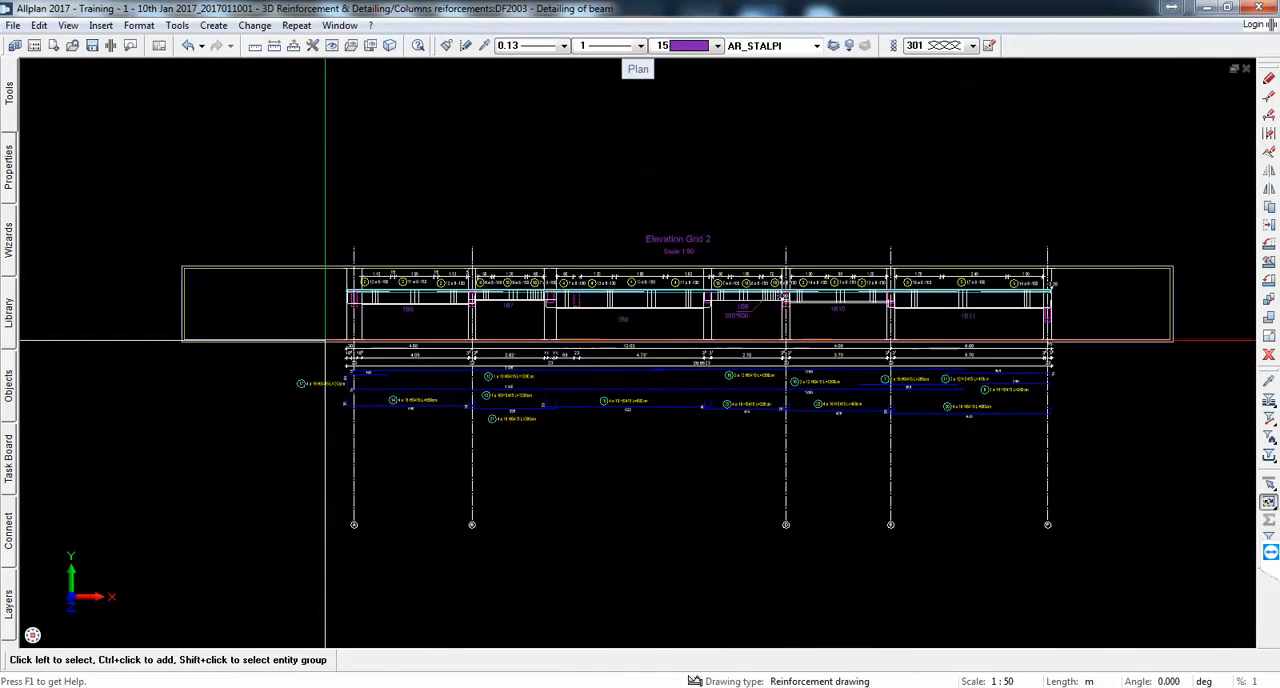
pyautogui.scroll(3, 325, 341)
pyautogui.scroll(-1, 512, 350)
pyautogui.moveTo(722, 374); pyautogui.dragTo(437, 334, button='middle')
pyautogui.scroll(-2, 597, 322)
pyautogui.moveTo(634, 303); pyautogui.dragTo(762, 317, button='middle')
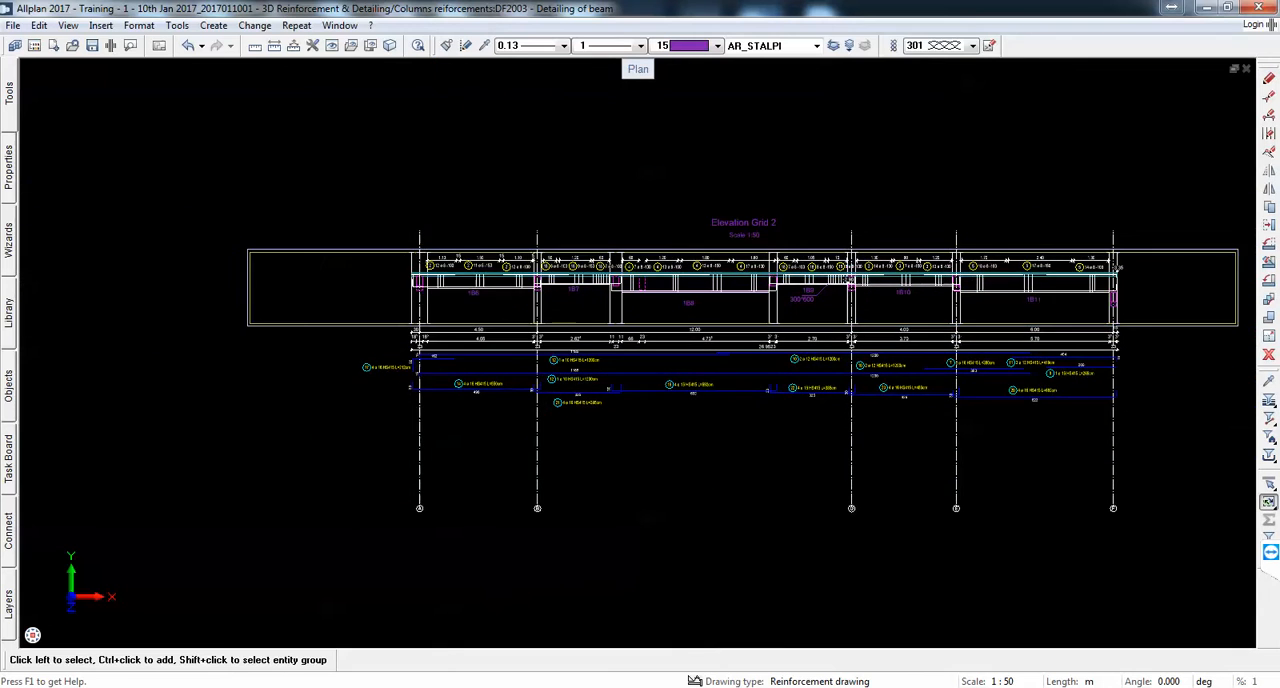
pyautogui.scroll(2, 785, 258)
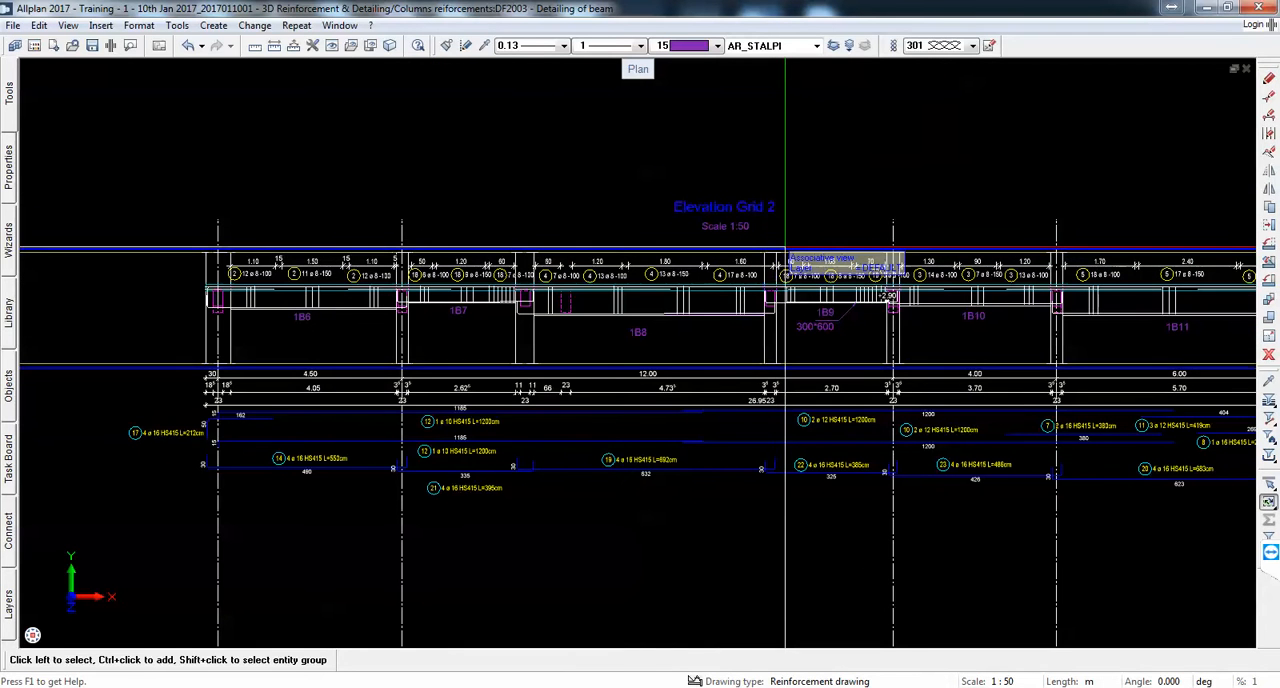
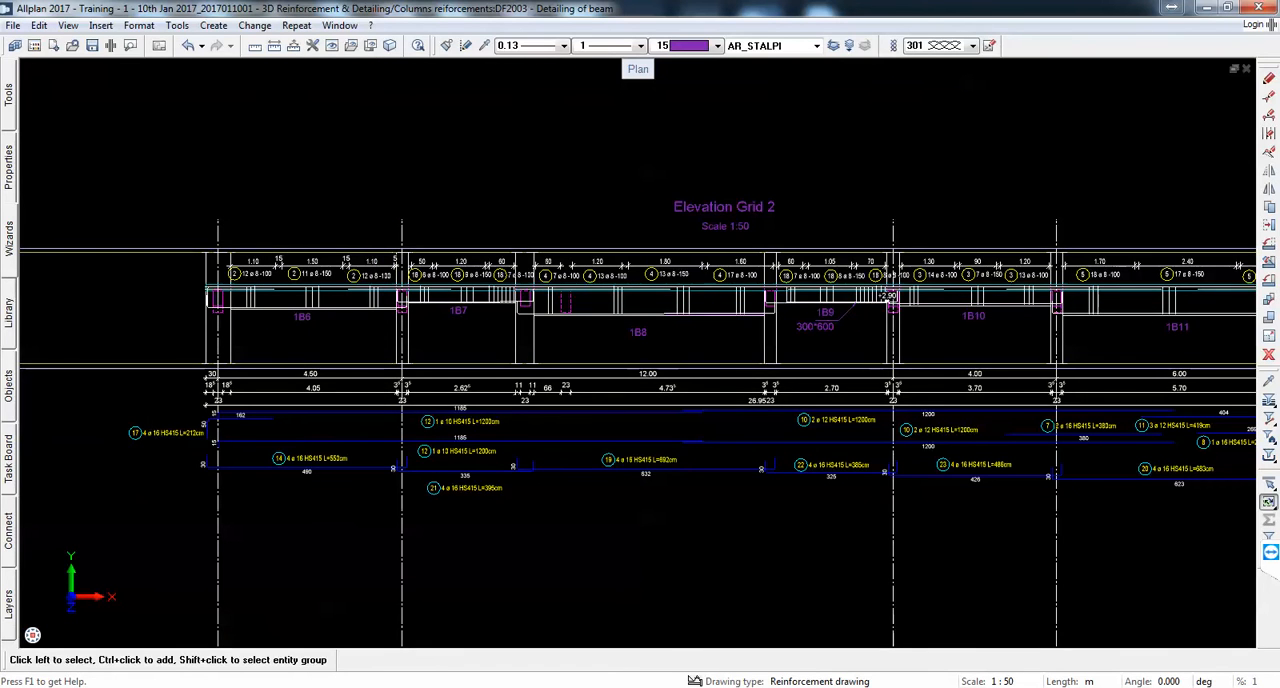
# Step: Switch to DWG TrueView to examine how the reference beam elevation labels its crossing beams, and return to Allplan
pyautogui.hotkey('alt', 'Tab')
pyautogui.scroll(-3, 741, 253)
pyautogui.moveTo(741, 253); pyautogui.dragTo(652, 402, button='middle')
pyautogui.scroll(5, 600, 315)
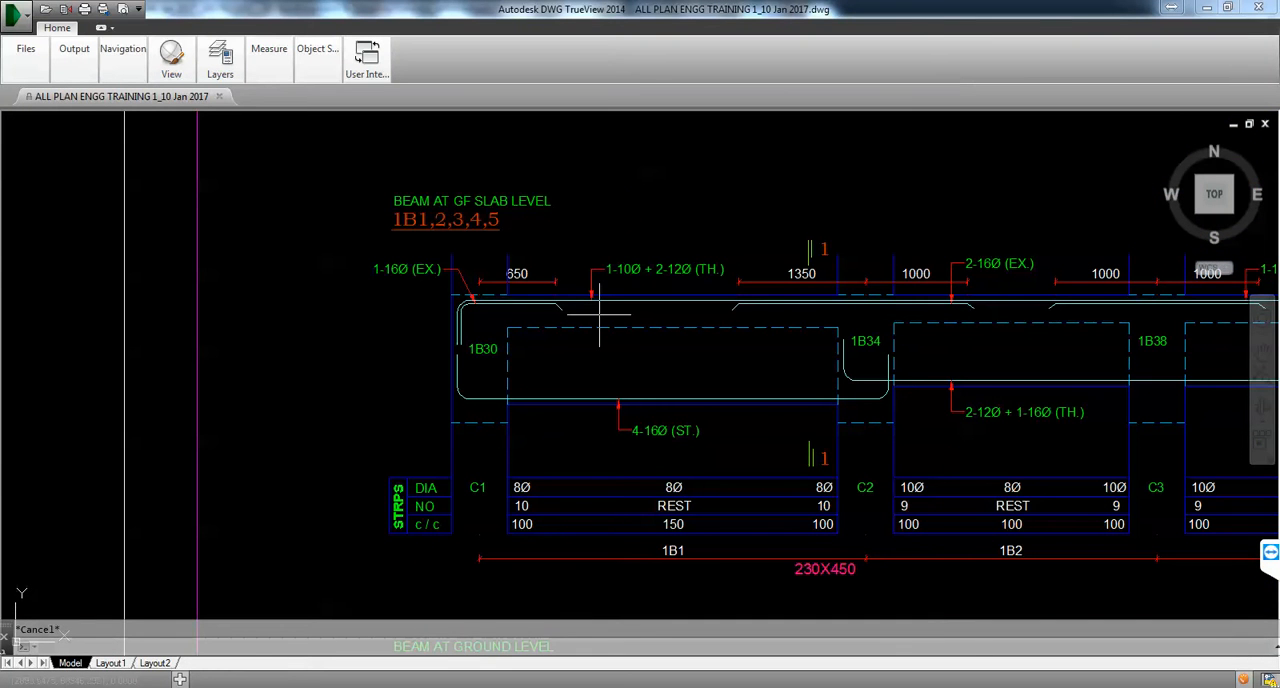
pyautogui.hotkey('alt', 'Tab')
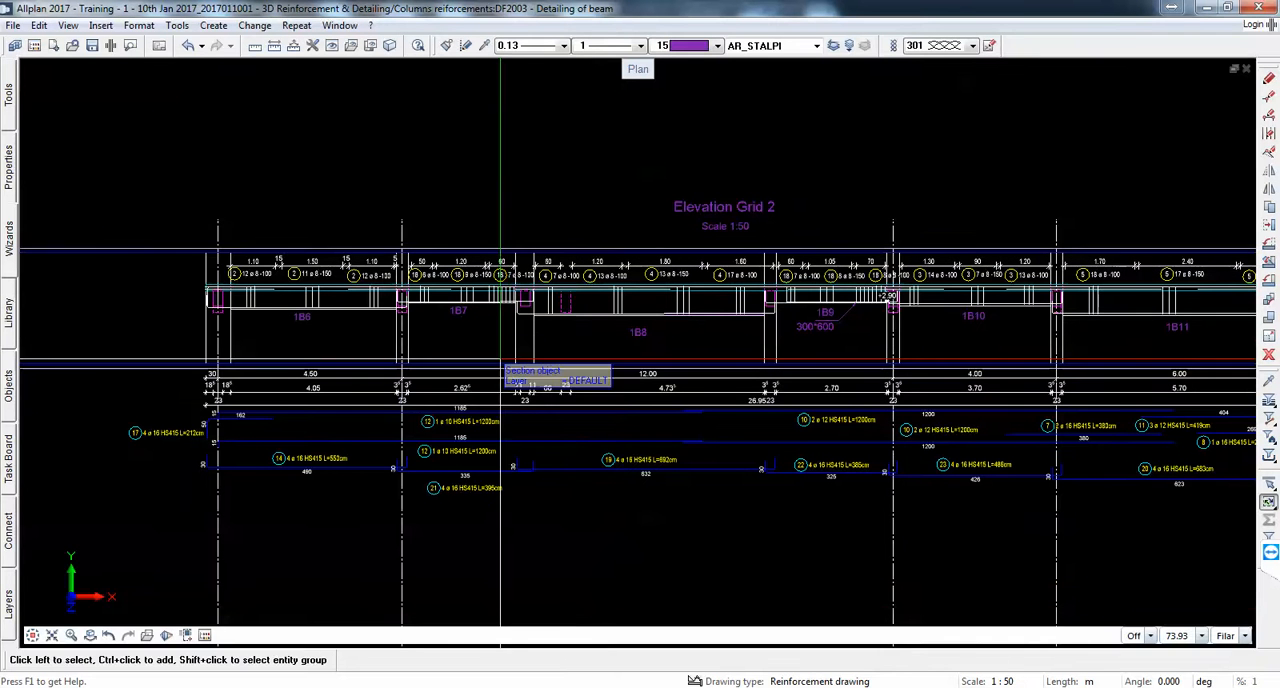
# Step: Keep the tools palette docked and label the dashed crossing beam near the start of the 1B8 span with its name 1B22, below the beam
pyautogui.moveTo(10, 100)
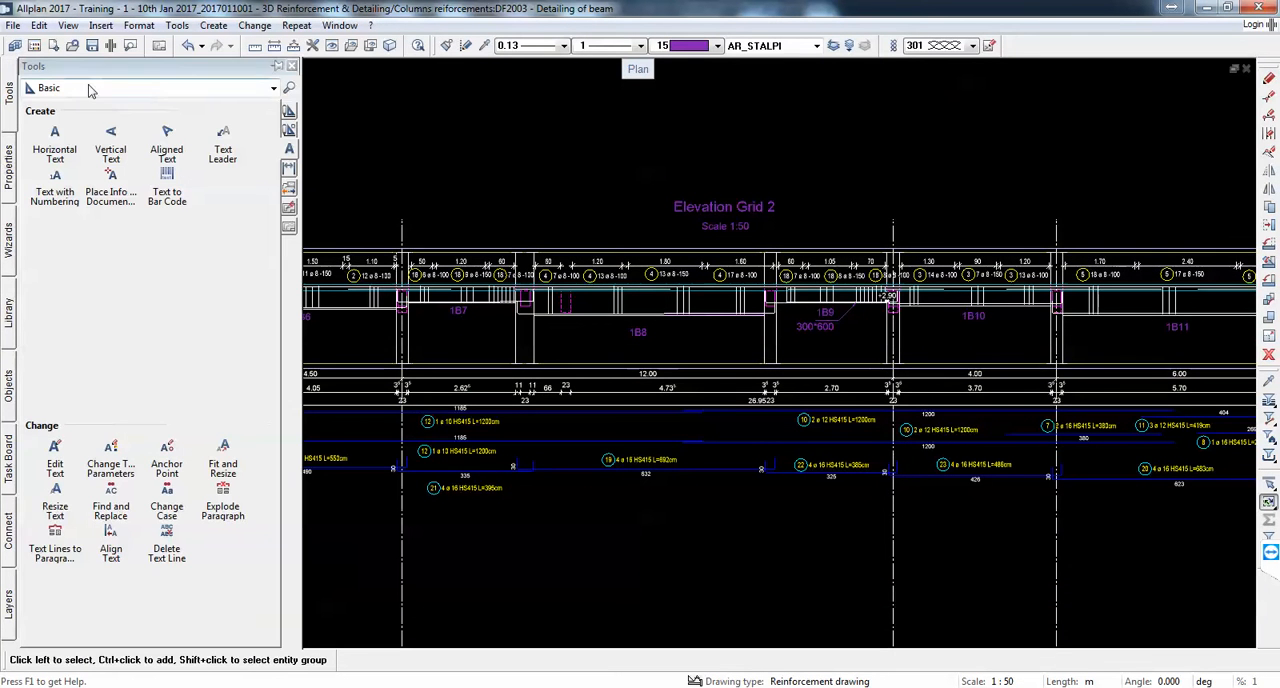
pyautogui.click(278, 66)
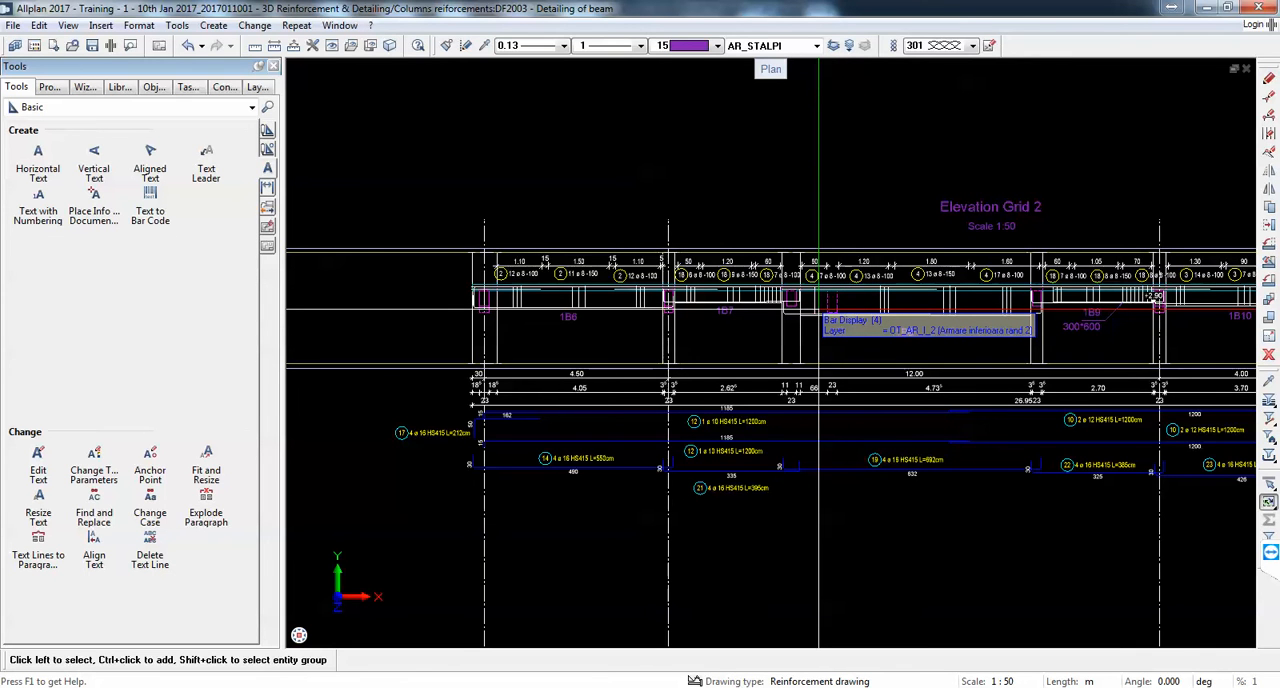
pyautogui.scroll(3, 818, 312)
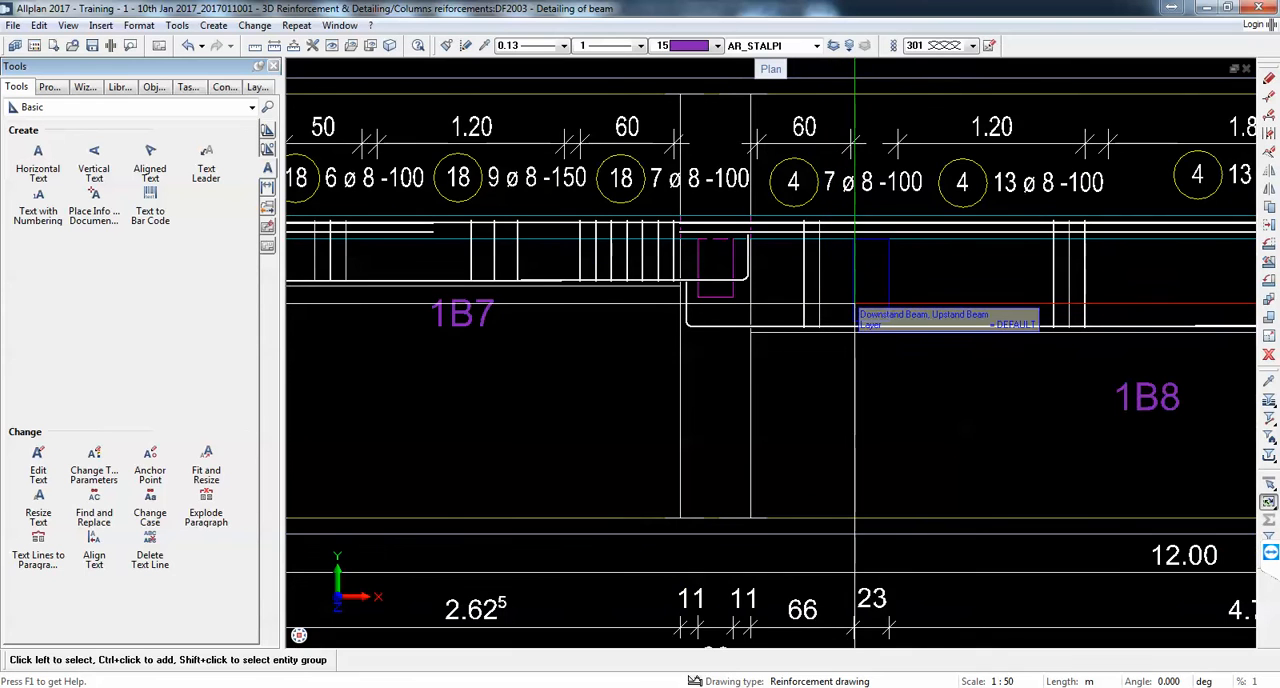
pyautogui.scroll(1, 855, 302)
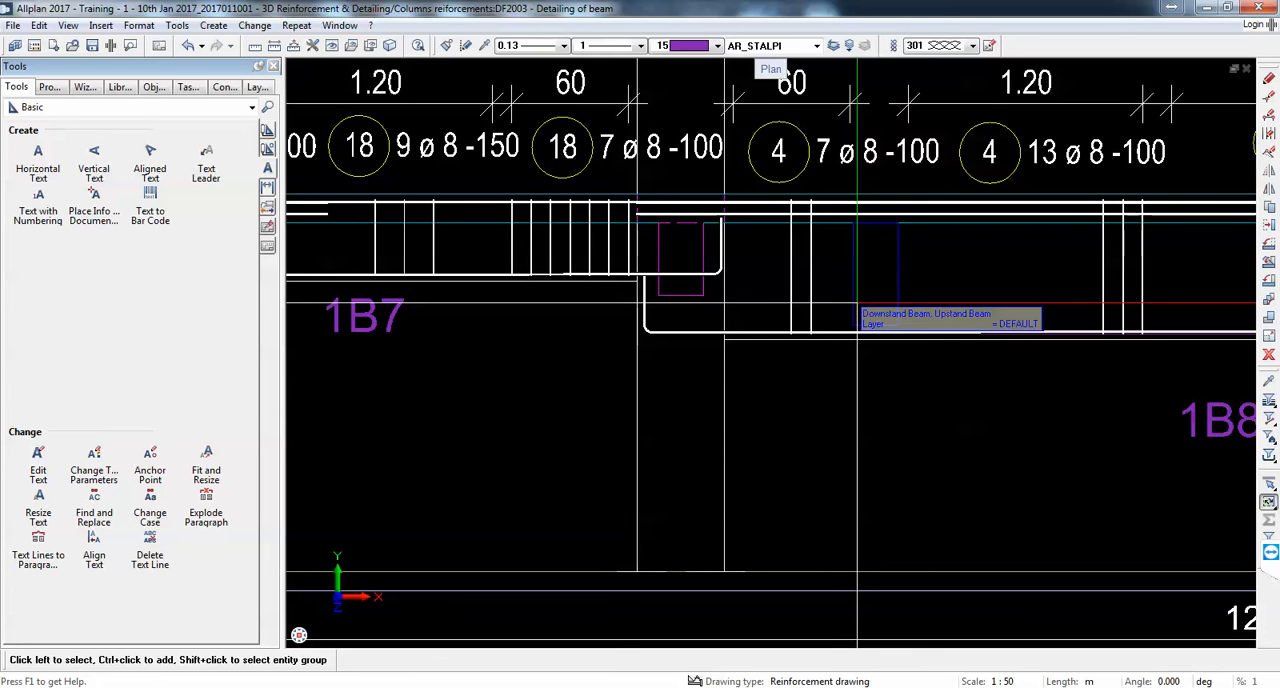
pyautogui.rightClick(857, 303)
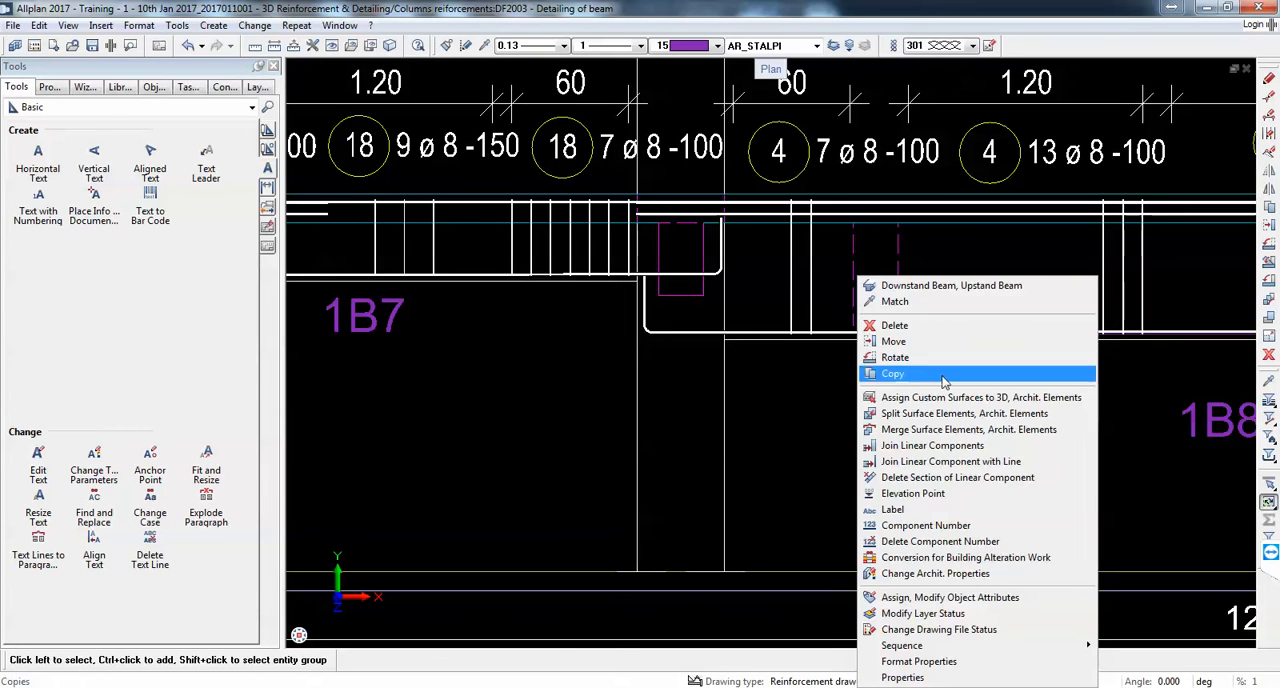
pyautogui.click(965, 512)
pyautogui.scroll(2, 1028, 348)
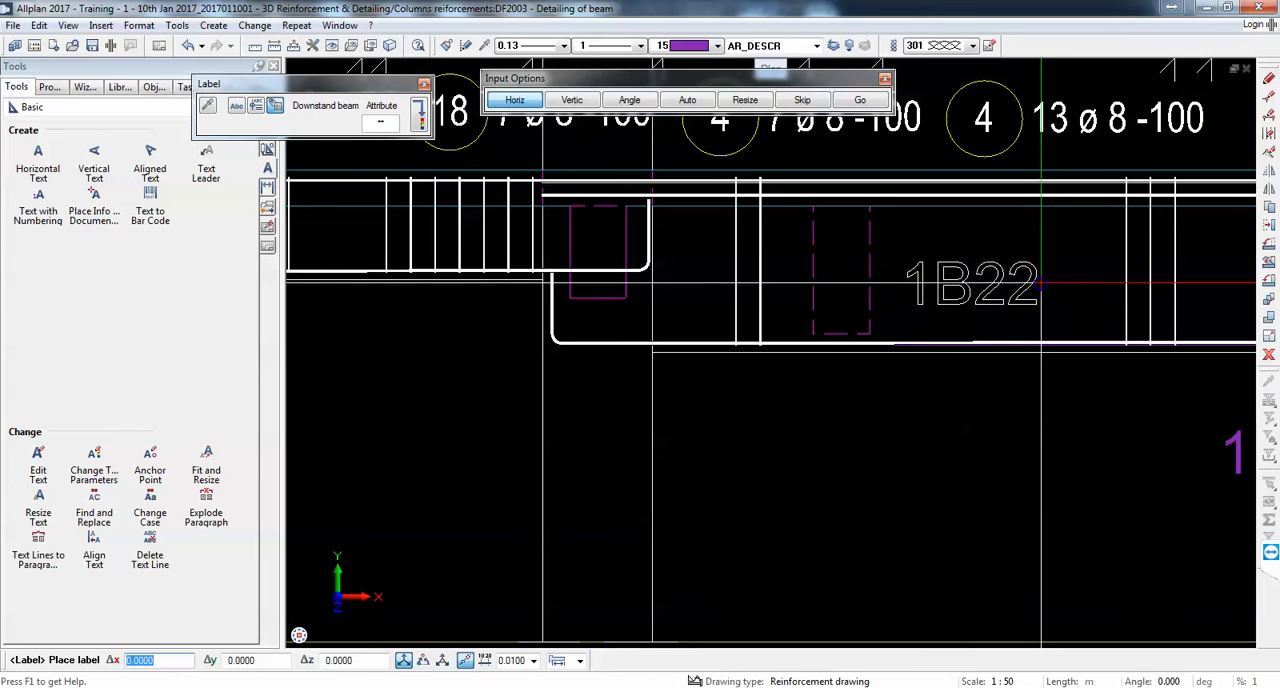
pyautogui.click(1045, 393)
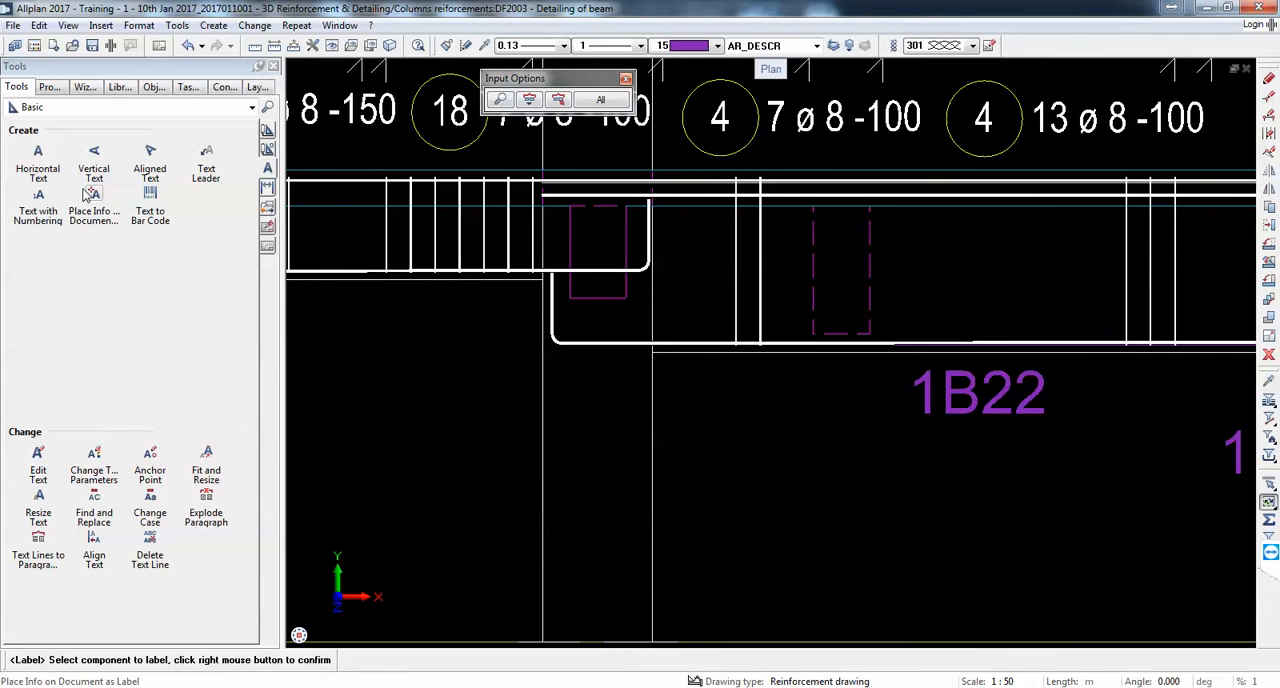
# Step: Add a text leader with an arrow from the 1B22 label to the underside of its dashed beam
pyautogui.click(208, 169)
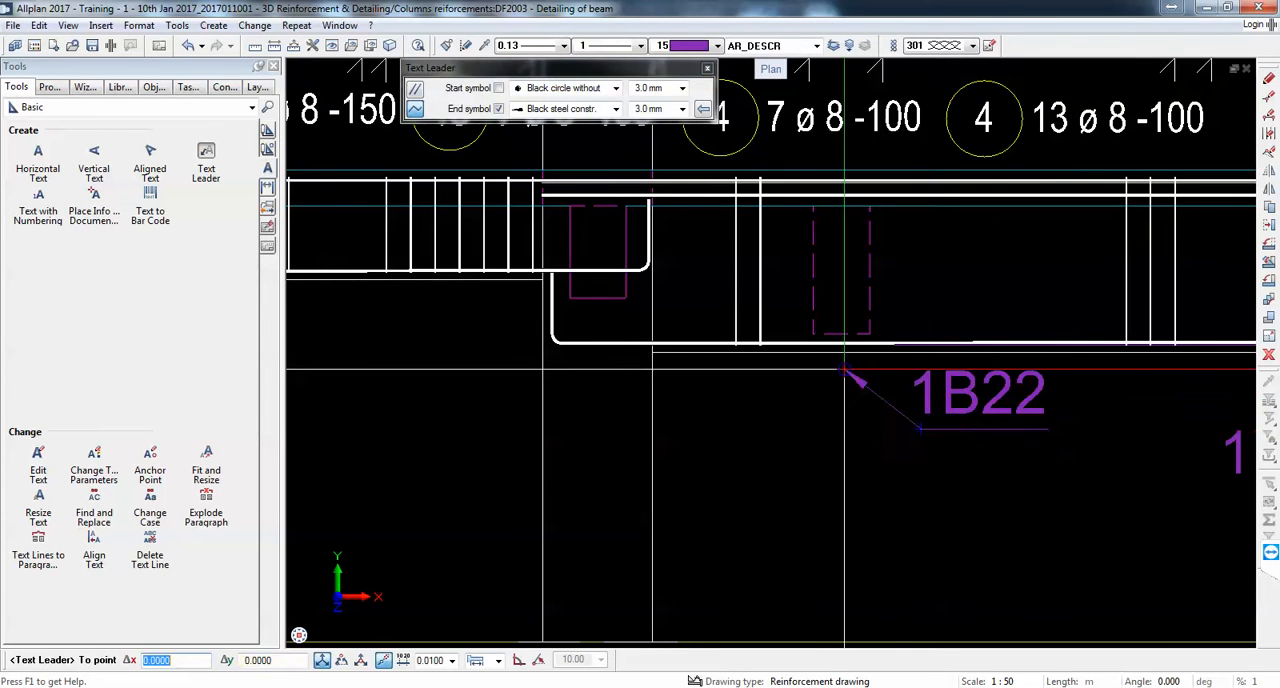
pyautogui.click(843, 343)
pyautogui.press('Escape')
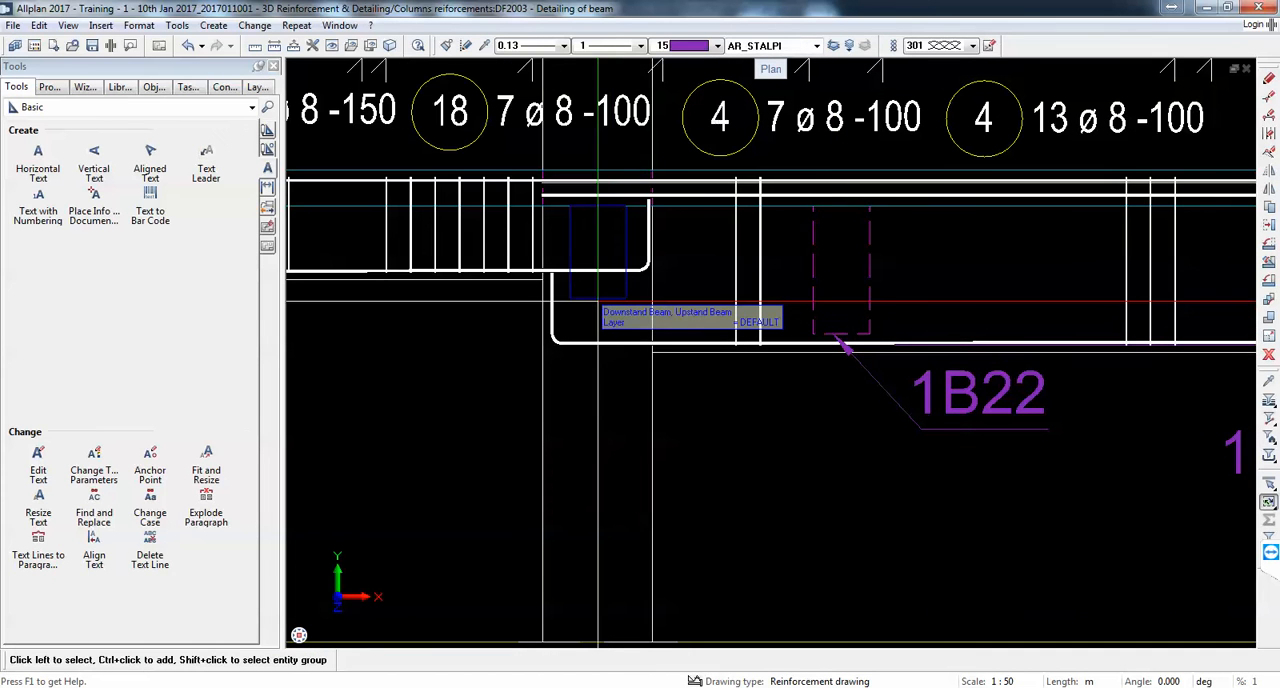
# Step: Label the crossing beam at the column between 1B7 and 1B8 as 1B21 and add an arrow leader to its underside
pyautogui.rightClick(598, 298)
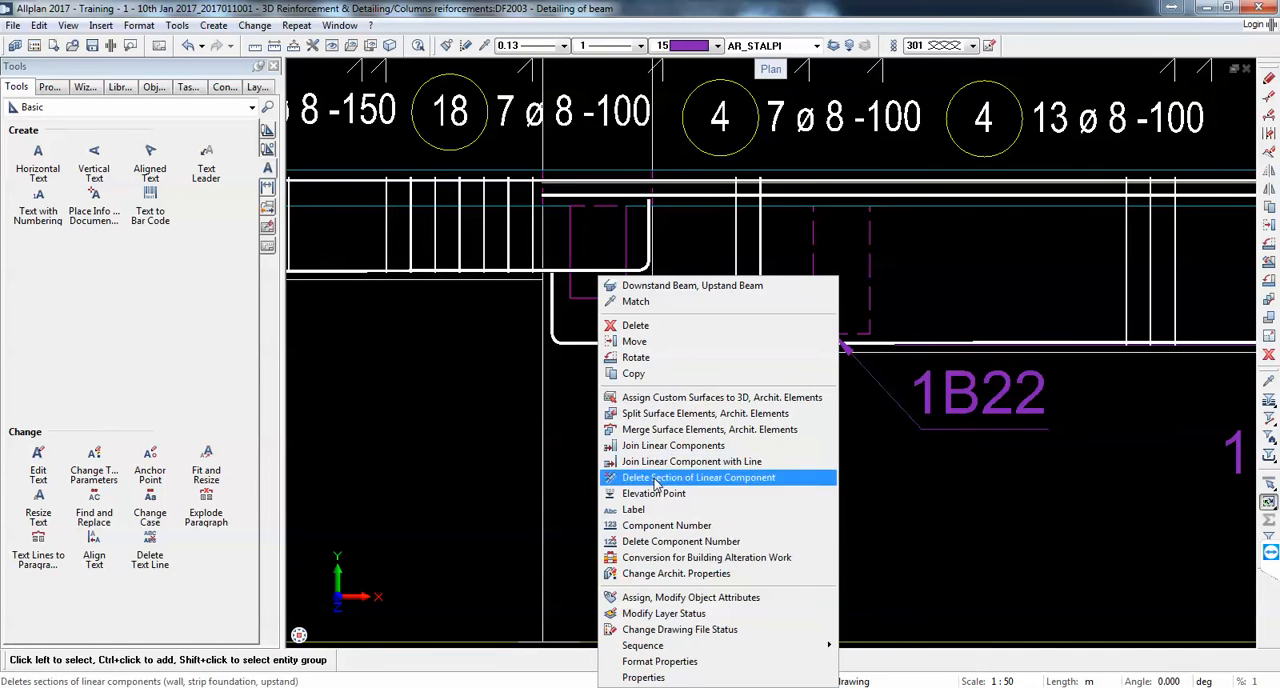
pyautogui.click(650, 511)
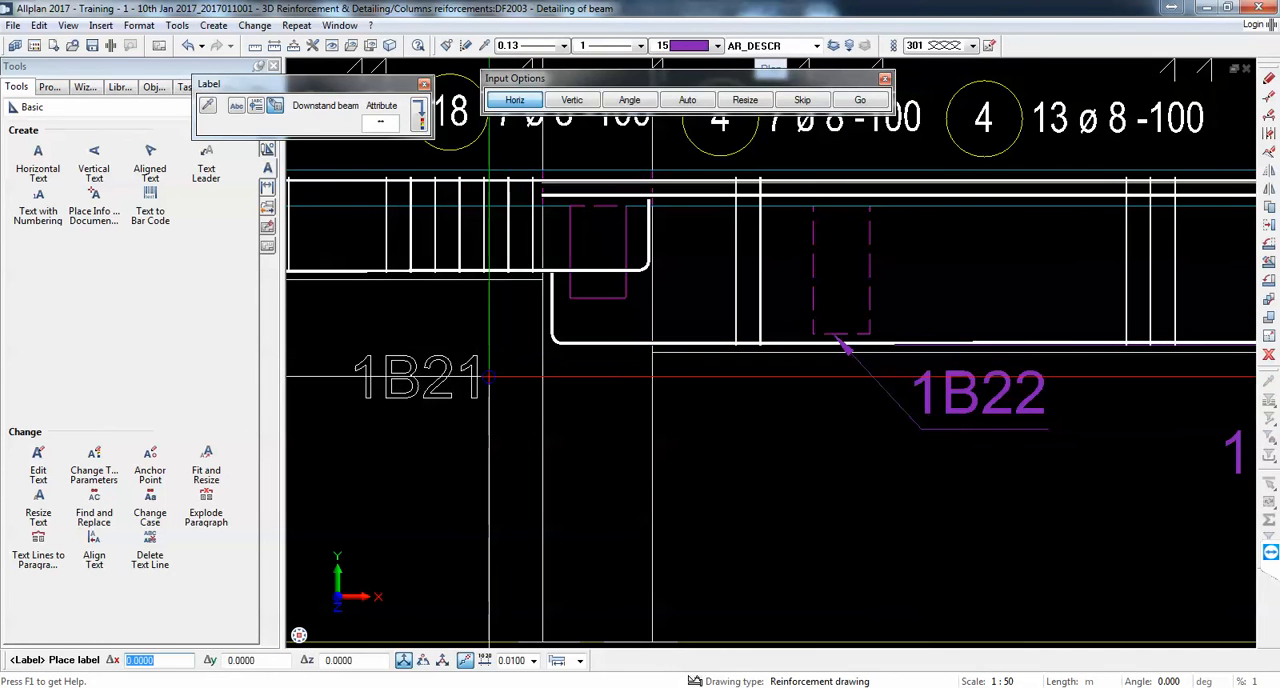
pyautogui.click(490, 378)
pyautogui.click(364, 394)
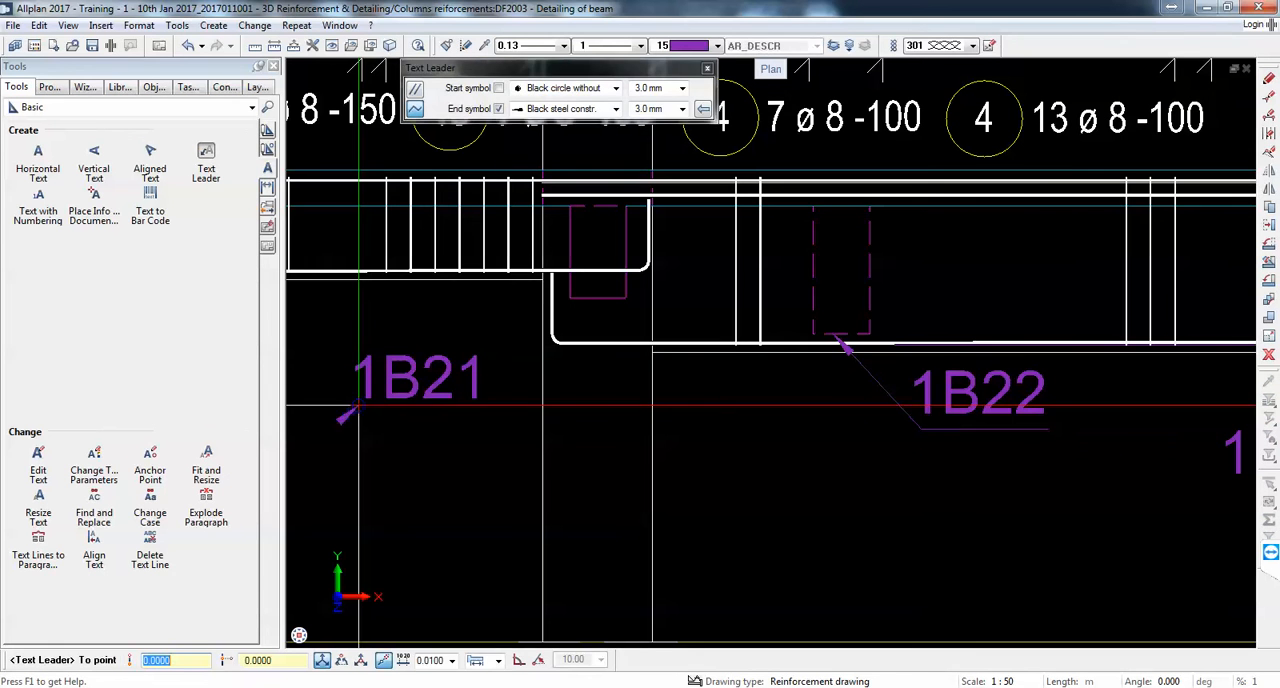
pyautogui.click(498, 415)
pyautogui.click(585, 298)
pyautogui.press('Escape')
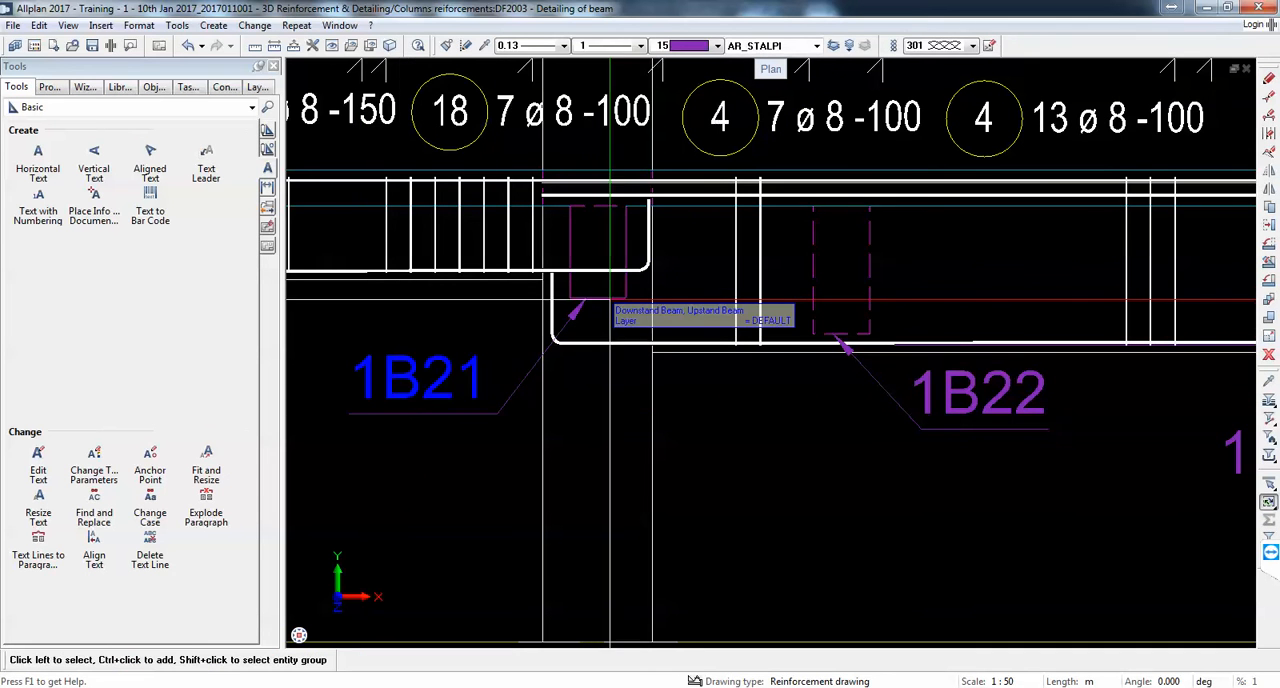
pyautogui.press('Escape')
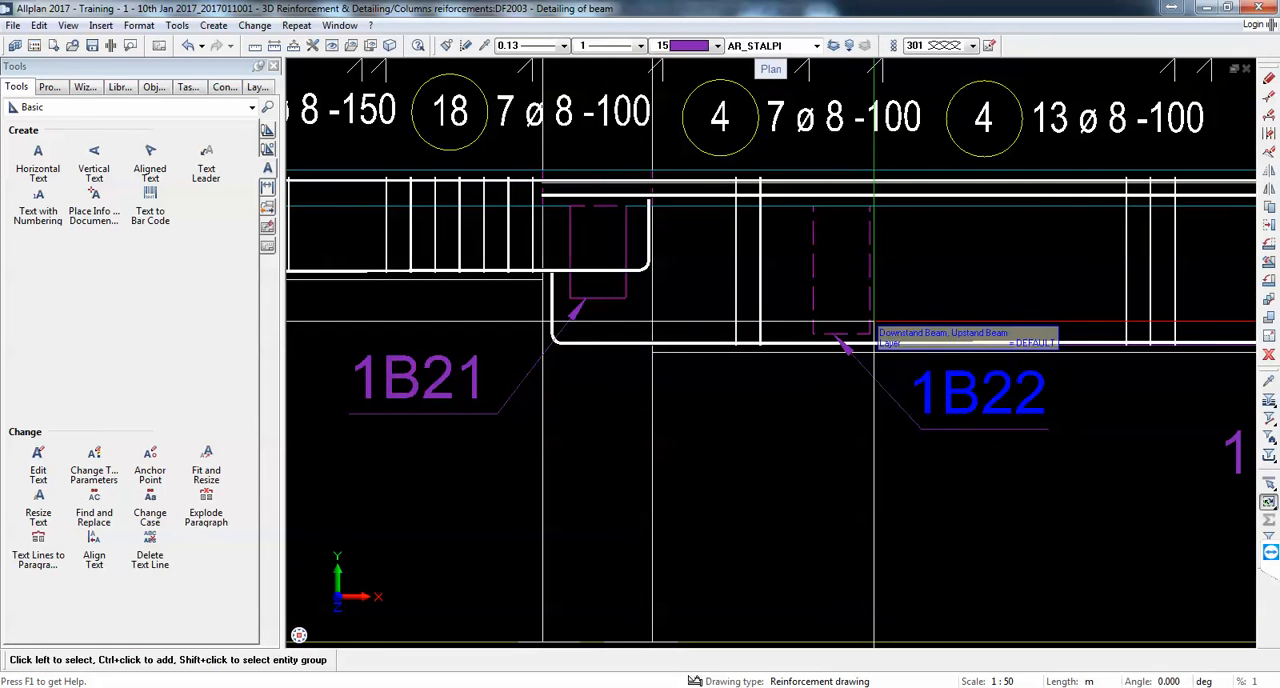
# Step: Open the properties of the dashed beam 1B22 to check its thickness and height, and close them without changes
pyautogui.click(873, 321)
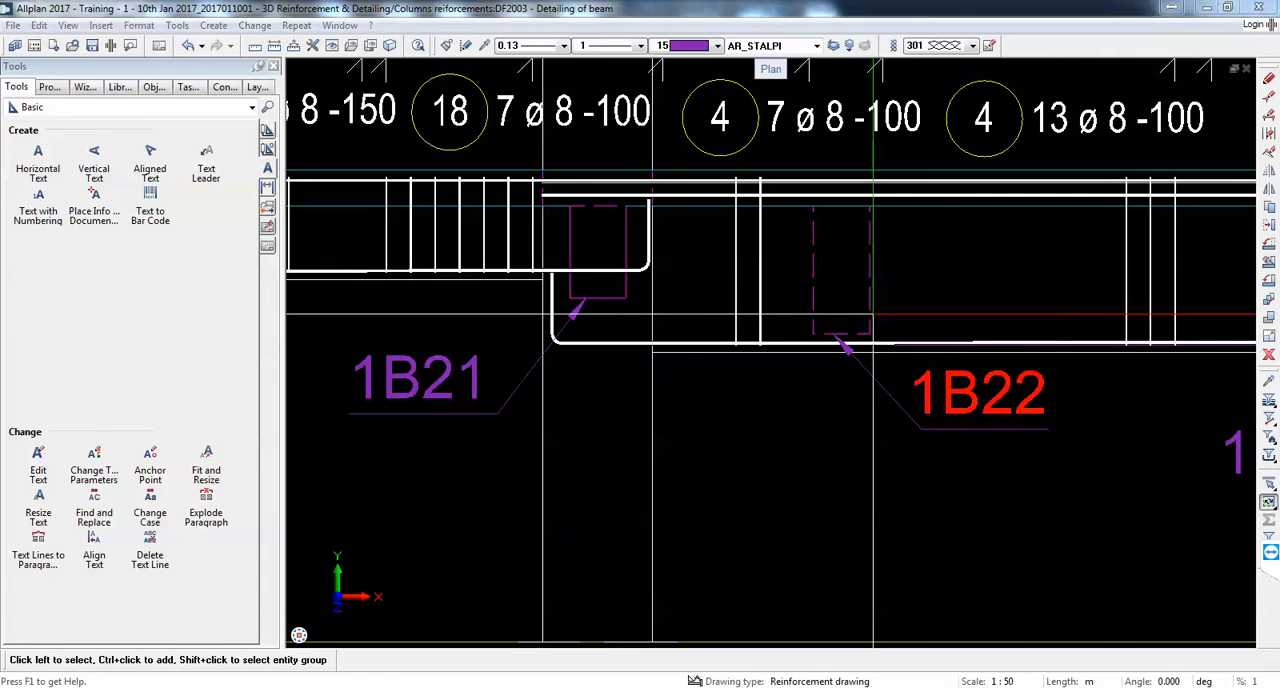
pyautogui.doubleClick(873, 321)
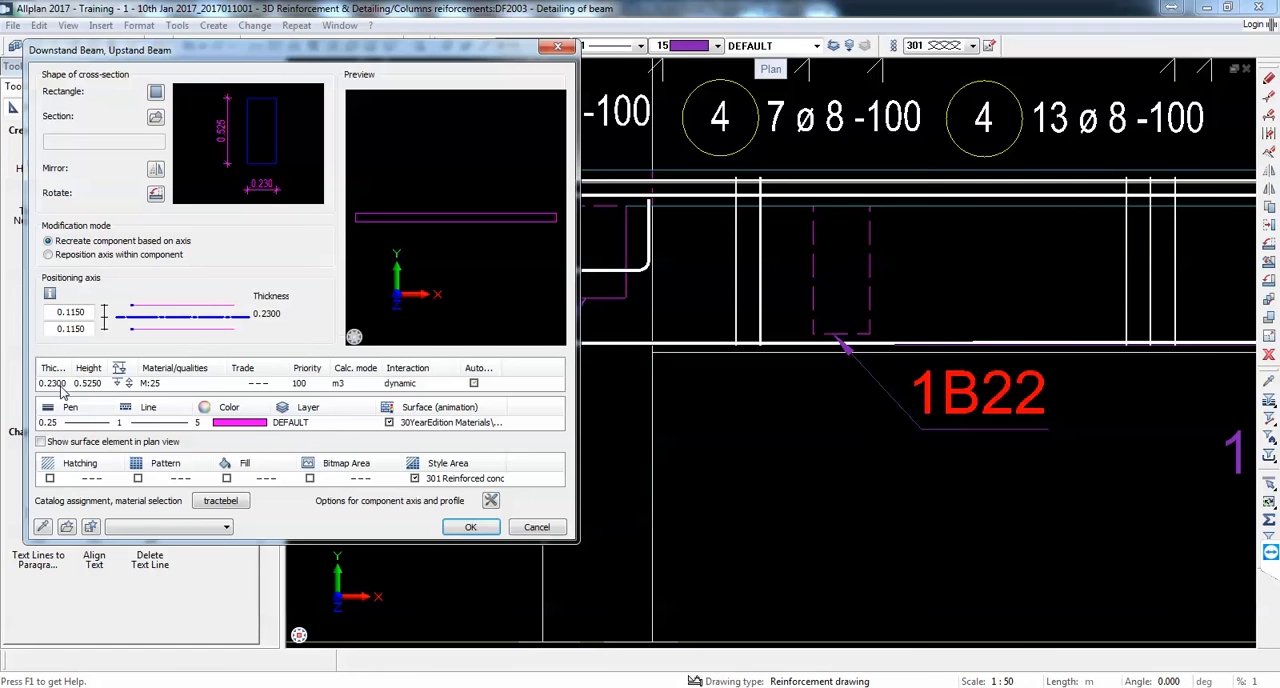
pyautogui.press('Escape')
# Step: Label the crossing beam at the column between 1B8 and 1B9 with its name 1B23, placed below beam 1B8
pyautogui.scroll(-5, 950, 330)
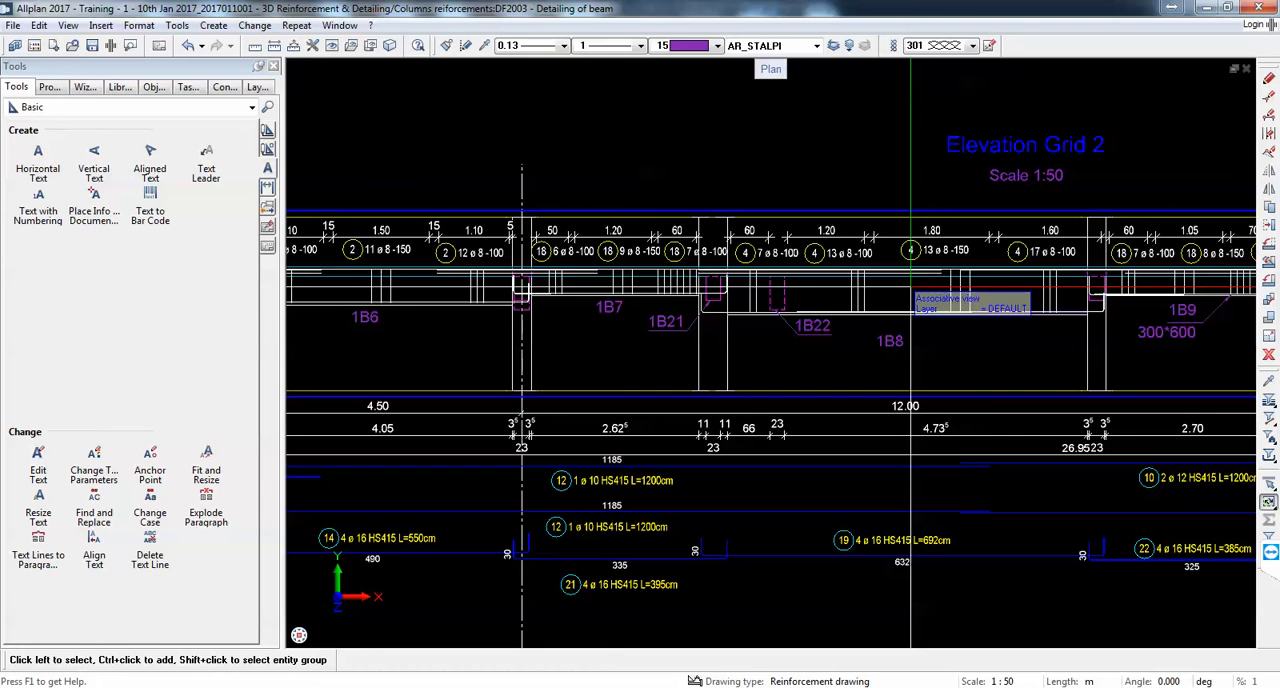
pyautogui.scroll(-3, 765, 220)
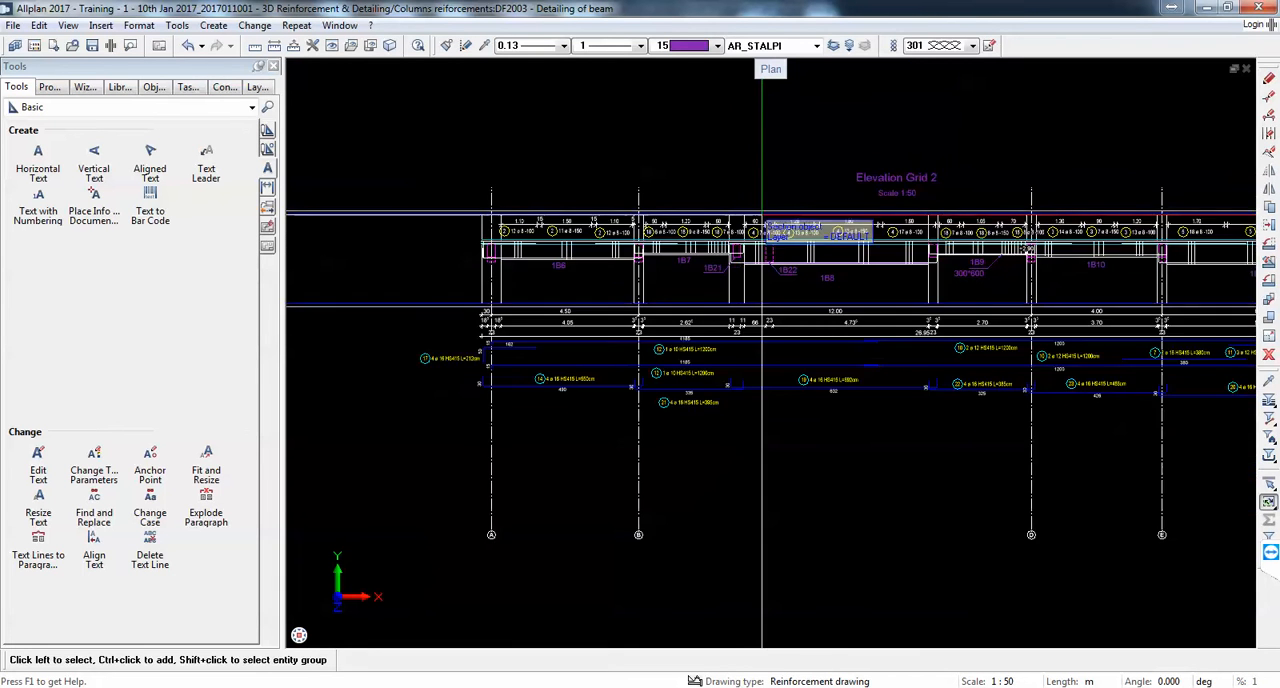
pyautogui.scroll(4, 765, 220)
pyautogui.scroll(2, 765, 245)
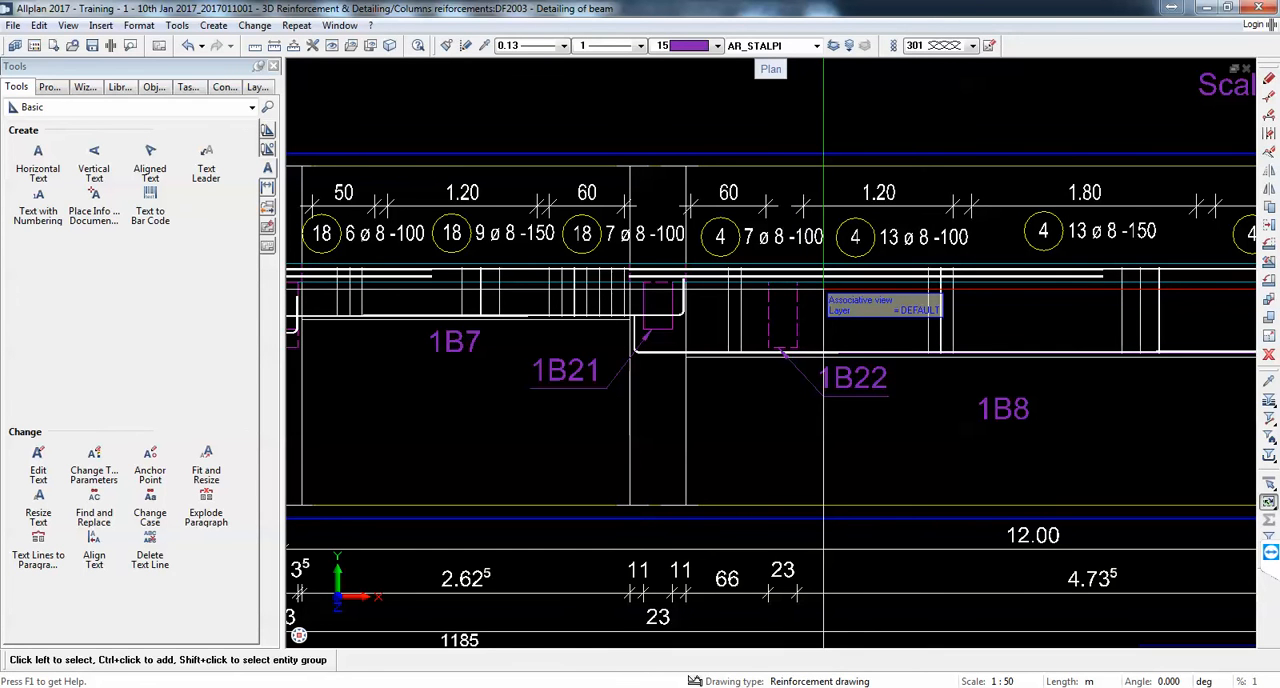
pyautogui.scroll(-2, 765, 340)
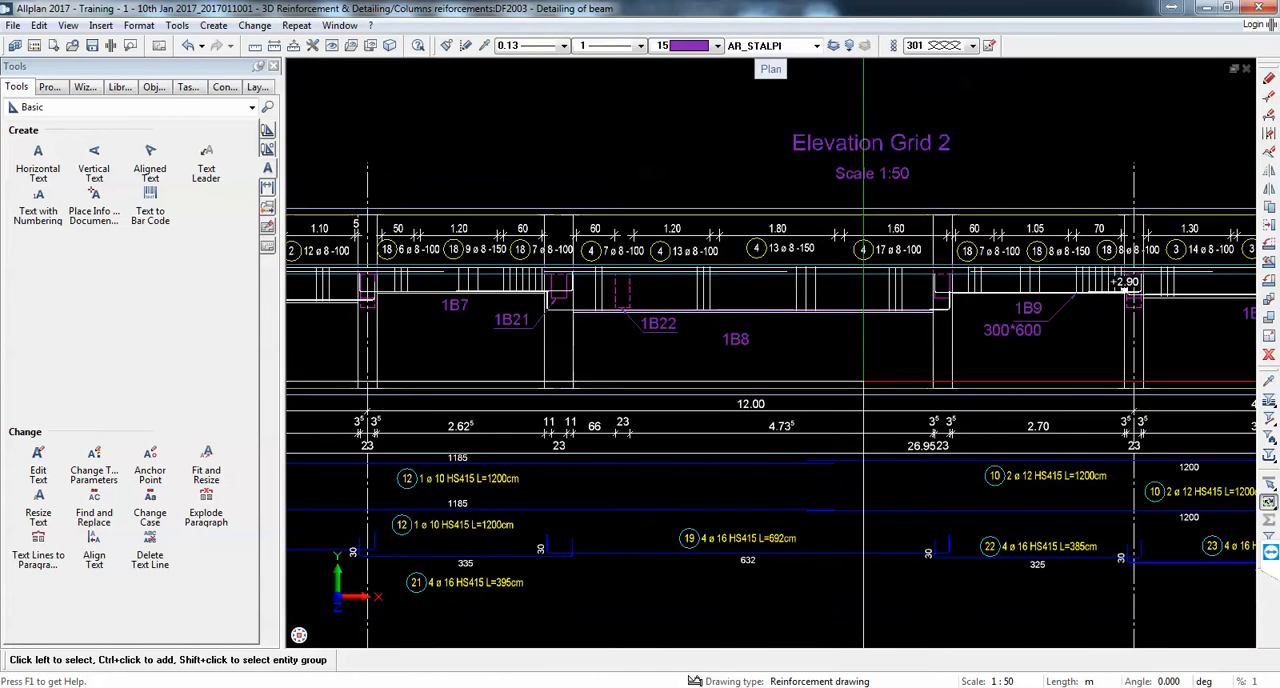
pyautogui.scroll(3, 977, 333)
pyautogui.scroll(2, 977, 327)
pyautogui.rightClick(860, 195)
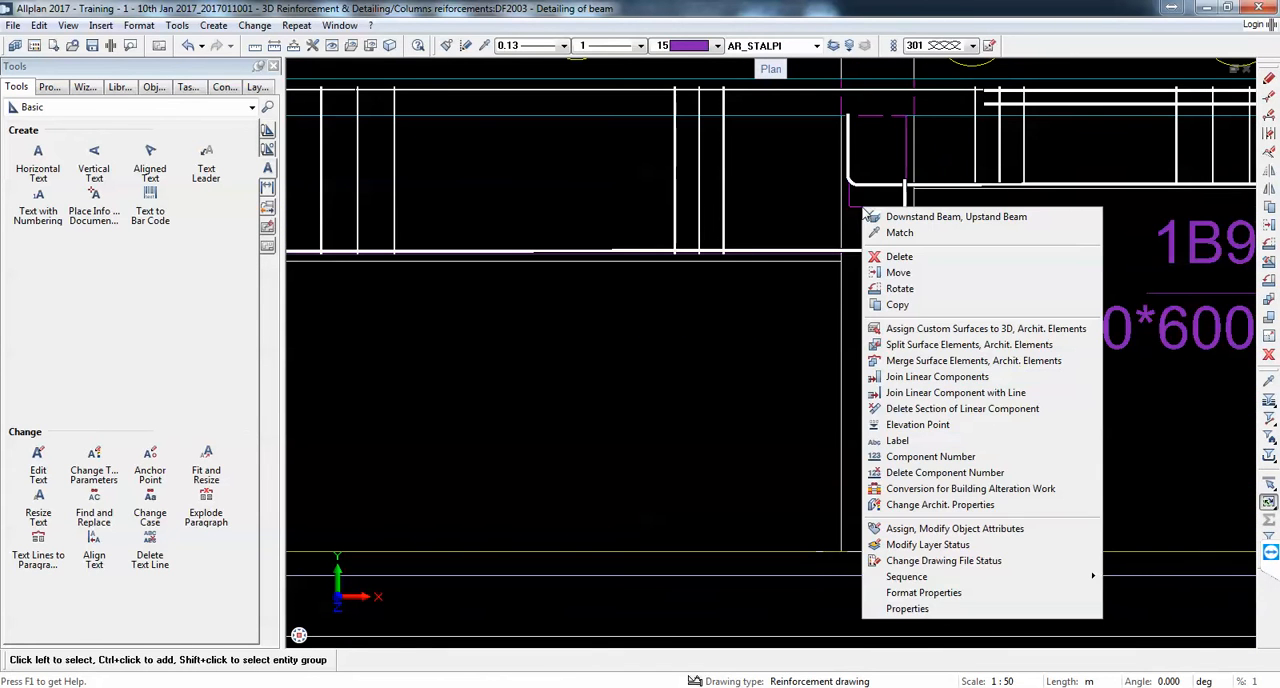
pyautogui.click(900, 443)
pyautogui.click(790, 314)
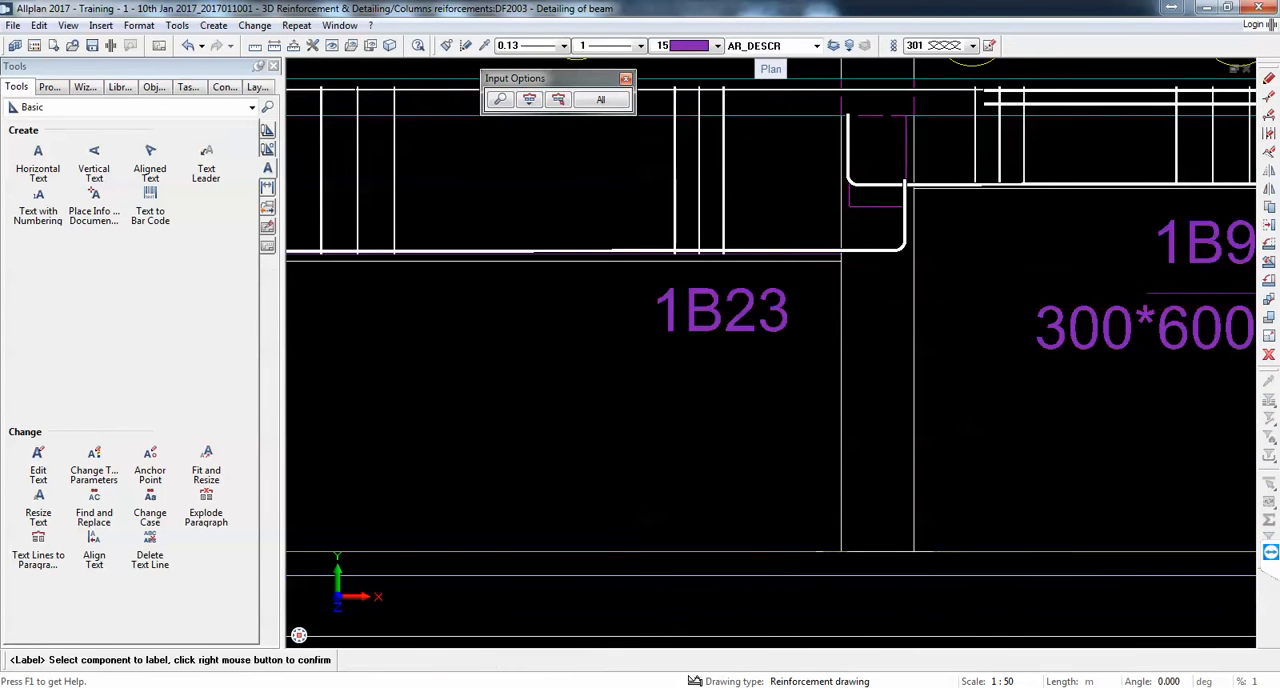
# Step: Add a text leader with an arrow from the 1B23 label to the underside of its beam and end the leader command
pyautogui.click(200, 152)
pyautogui.click(650, 347)
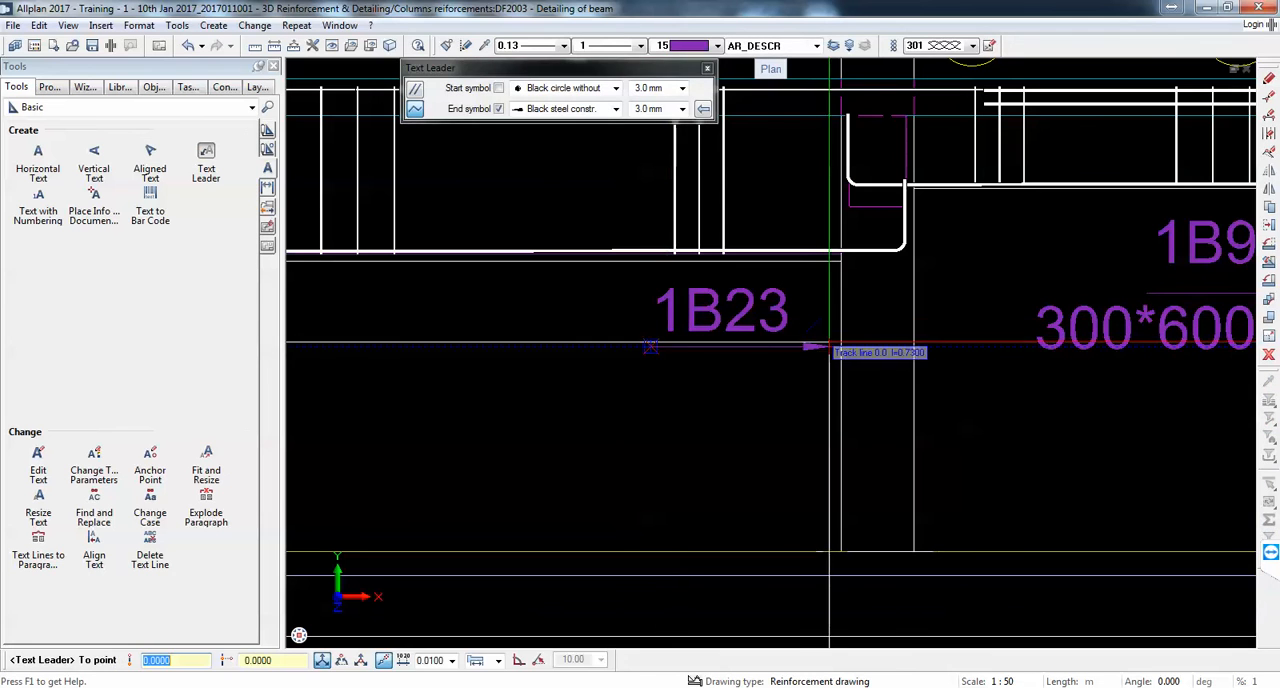
pyautogui.click(807, 347)
pyautogui.click(866, 210)
pyautogui.press('Escape')
pyautogui.press('Escape')
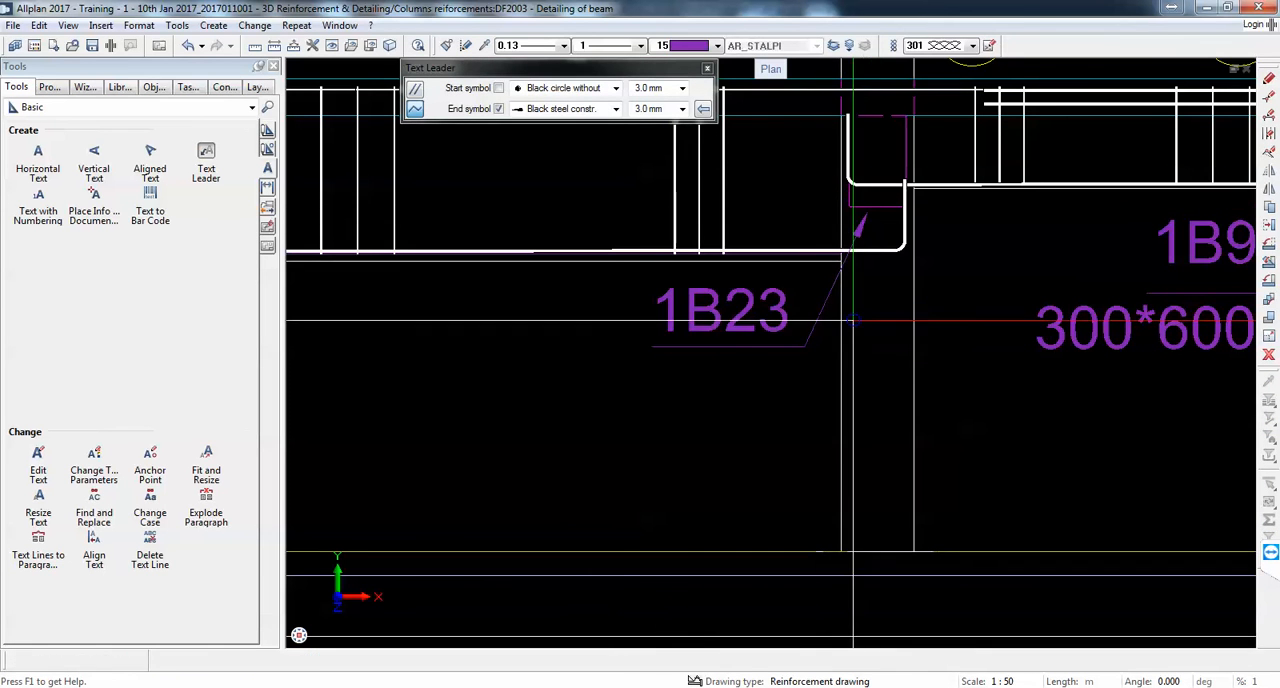
# Step: Change to the Engineering Views, Details tools and start Create Section for the beam elevation
pyautogui.scroll(-4, 782, 268)
pyautogui.scroll(-5, 1000, 240)
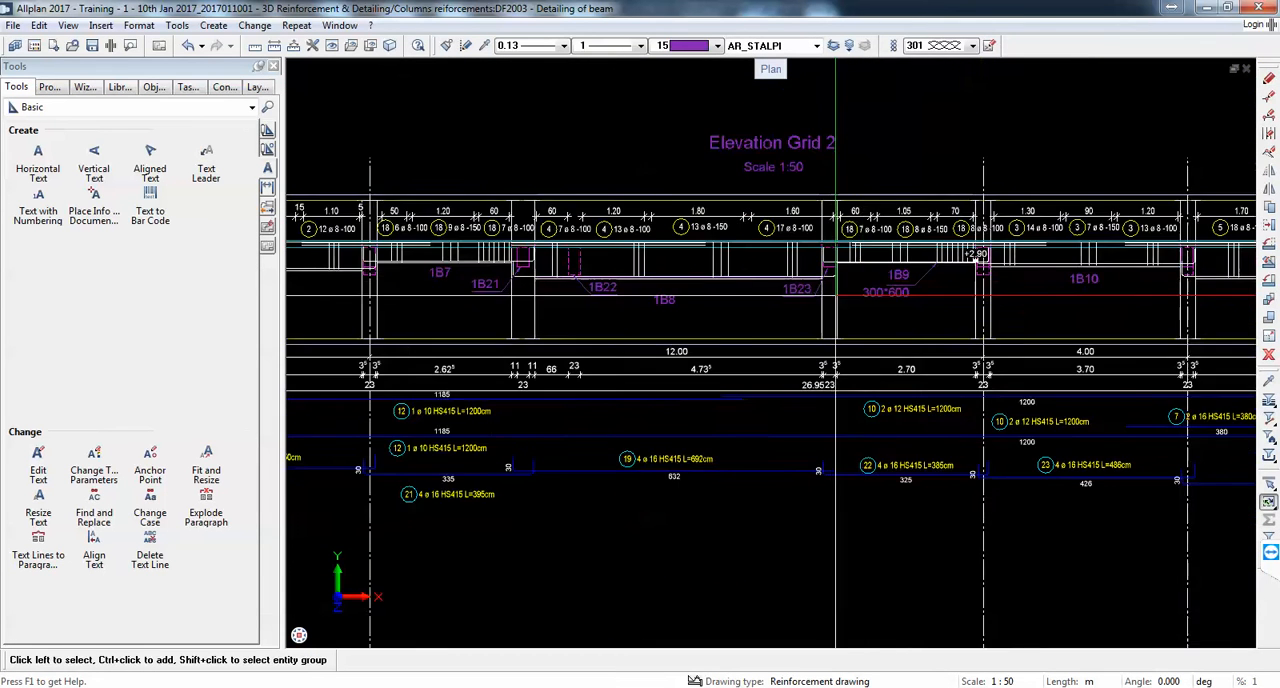
pyautogui.moveTo(853, 313); pyautogui.dragTo(906, 324, button='middle')
pyautogui.click(130, 107)
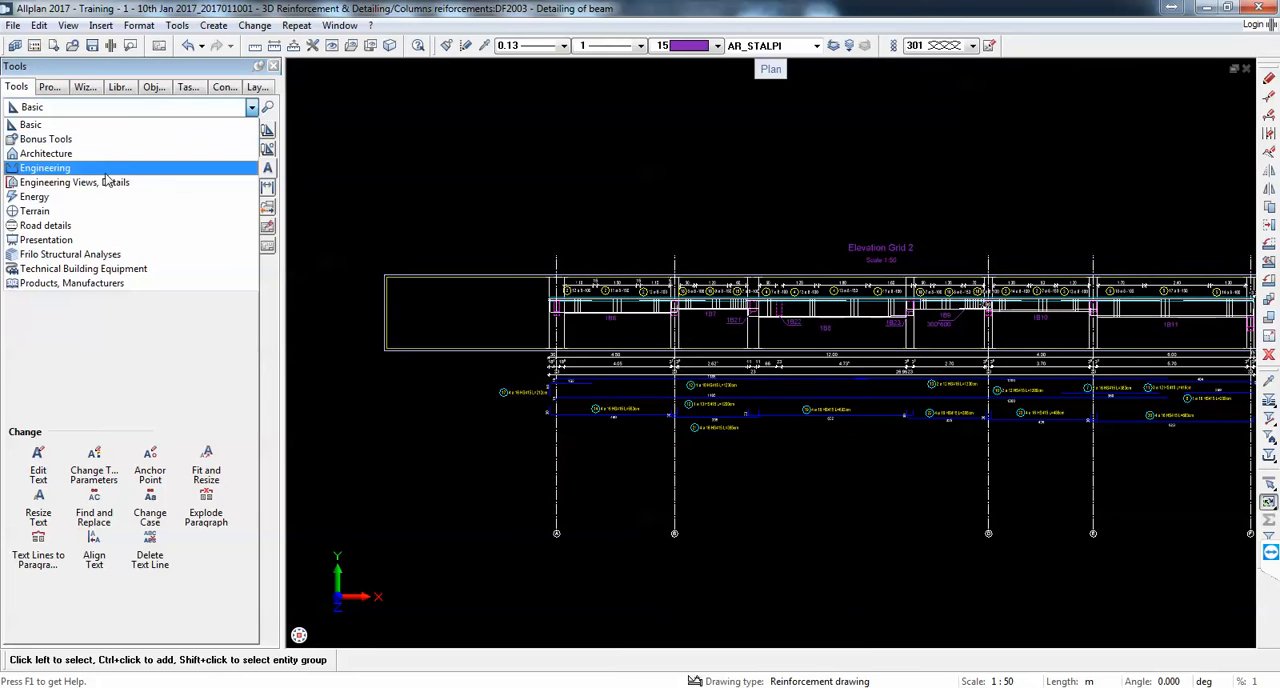
pyautogui.click(124, 160)
pyautogui.click(94, 155)
# Step: Examine the beam cross-sections 1-1, 2-2 and 3-3 in the DWG TrueView reference drawing, and return to Allplan
pyautogui.scroll(3, 580, 320)
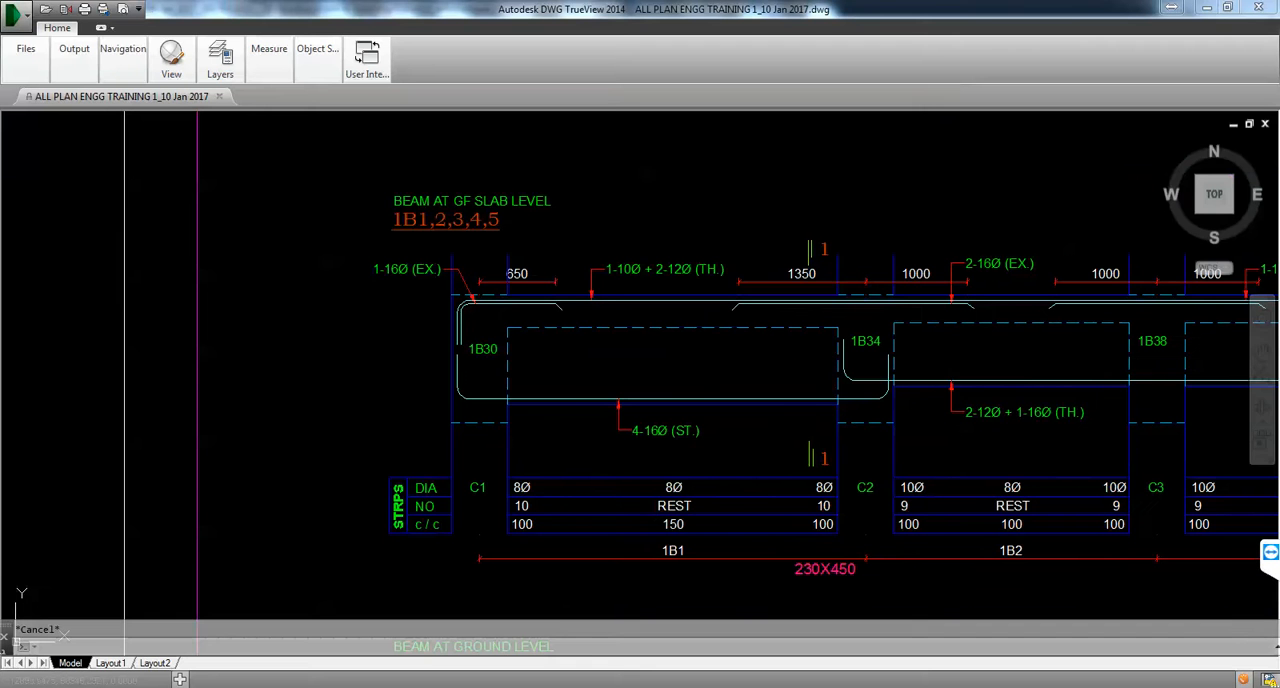
pyautogui.scroll(-5, 1022, 372)
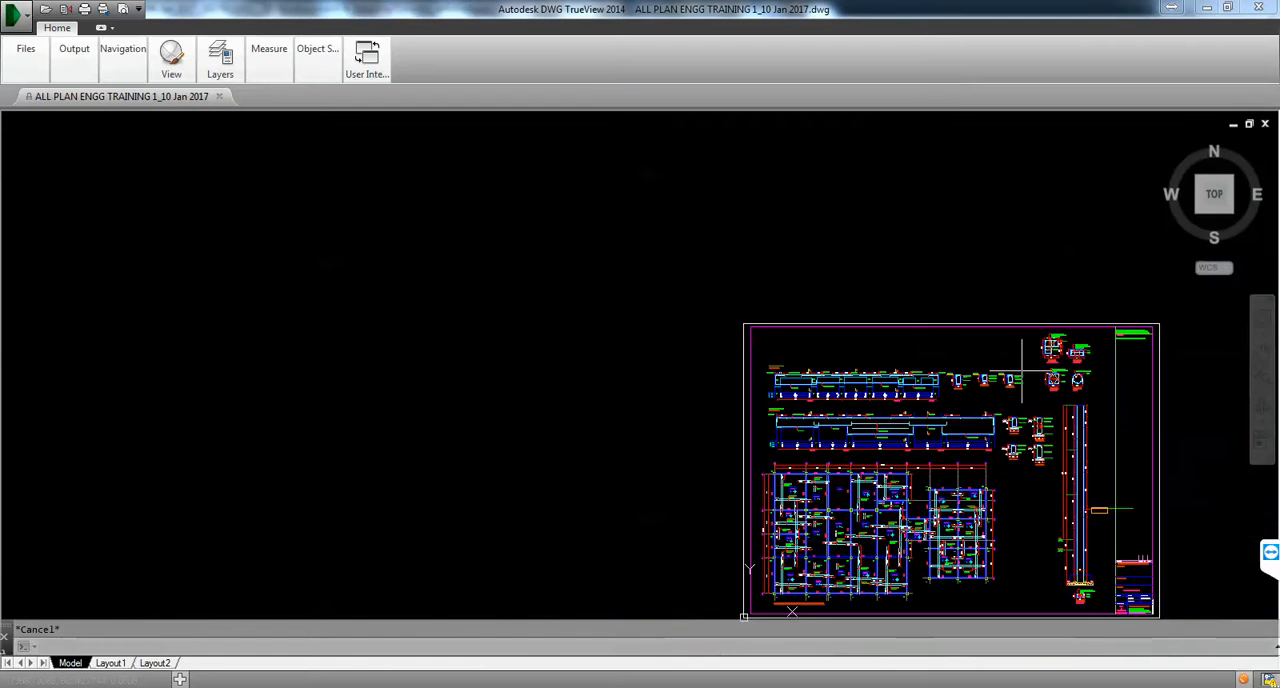
pyautogui.scroll(10, 1022, 372)
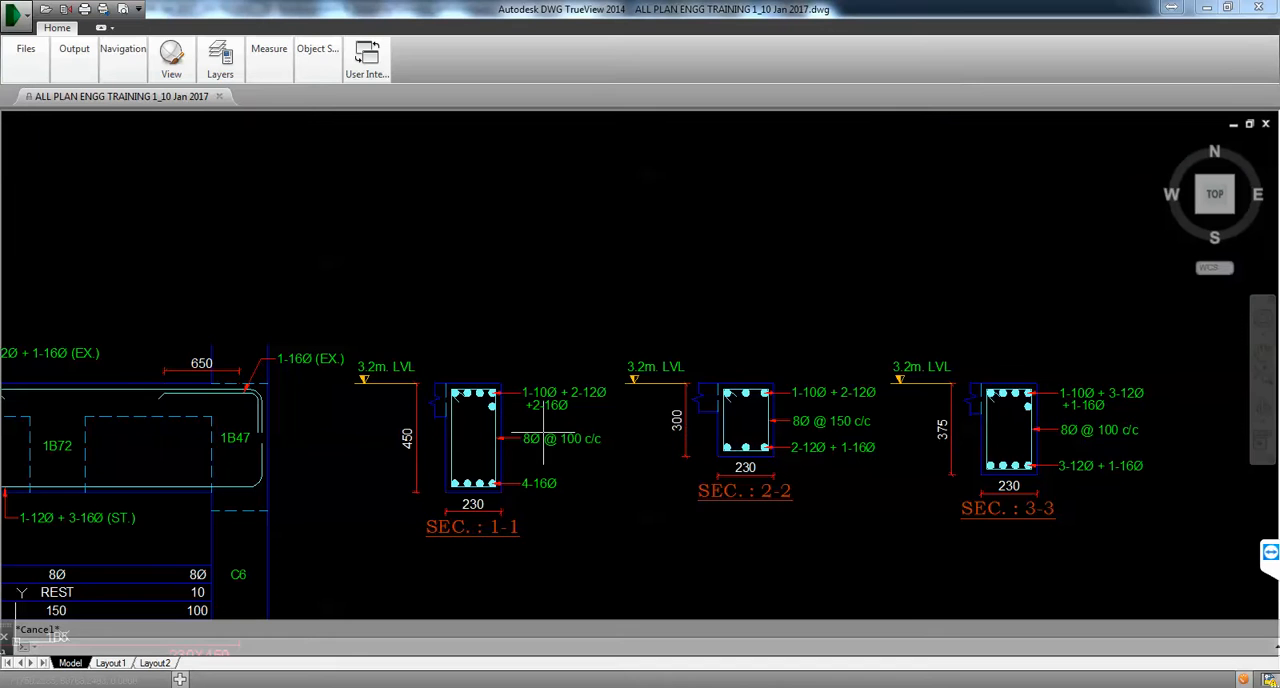
pyautogui.scroll(3, 485, 445)
pyautogui.scroll(-4, 549, 459)
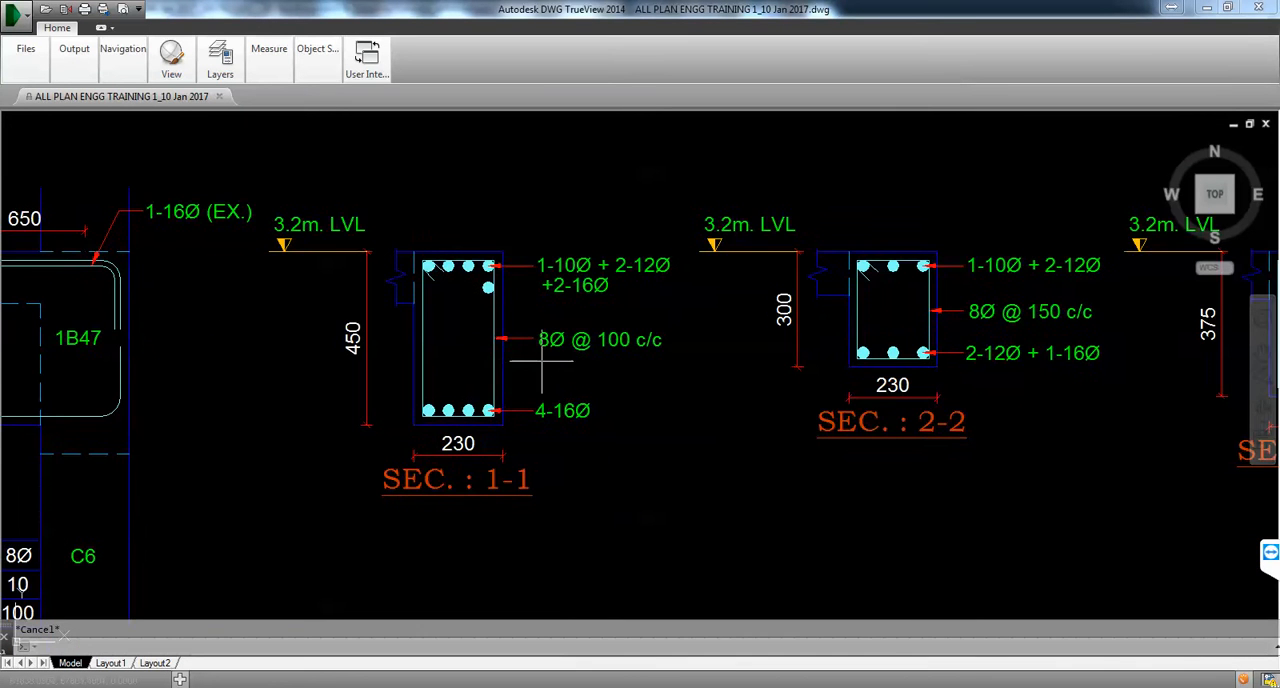
pyautogui.scroll(4, 509, 320)
pyautogui.scroll(-2, 680, 312)
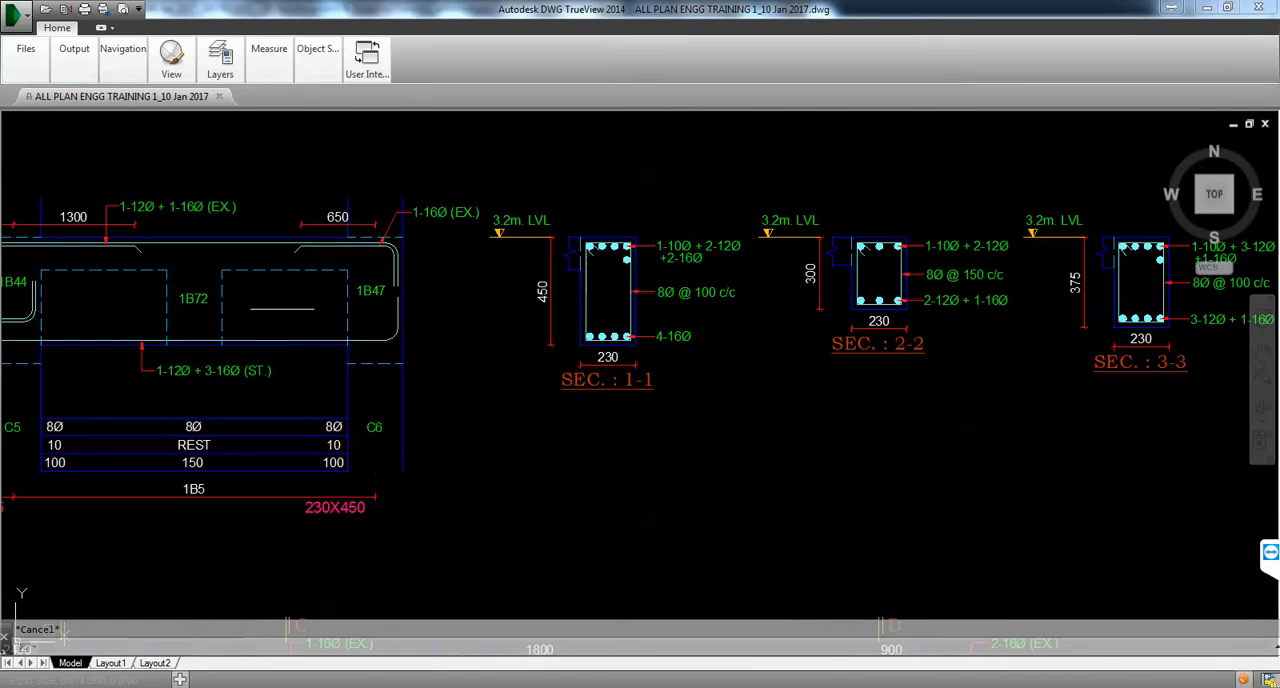
pyautogui.click(1203, 8)
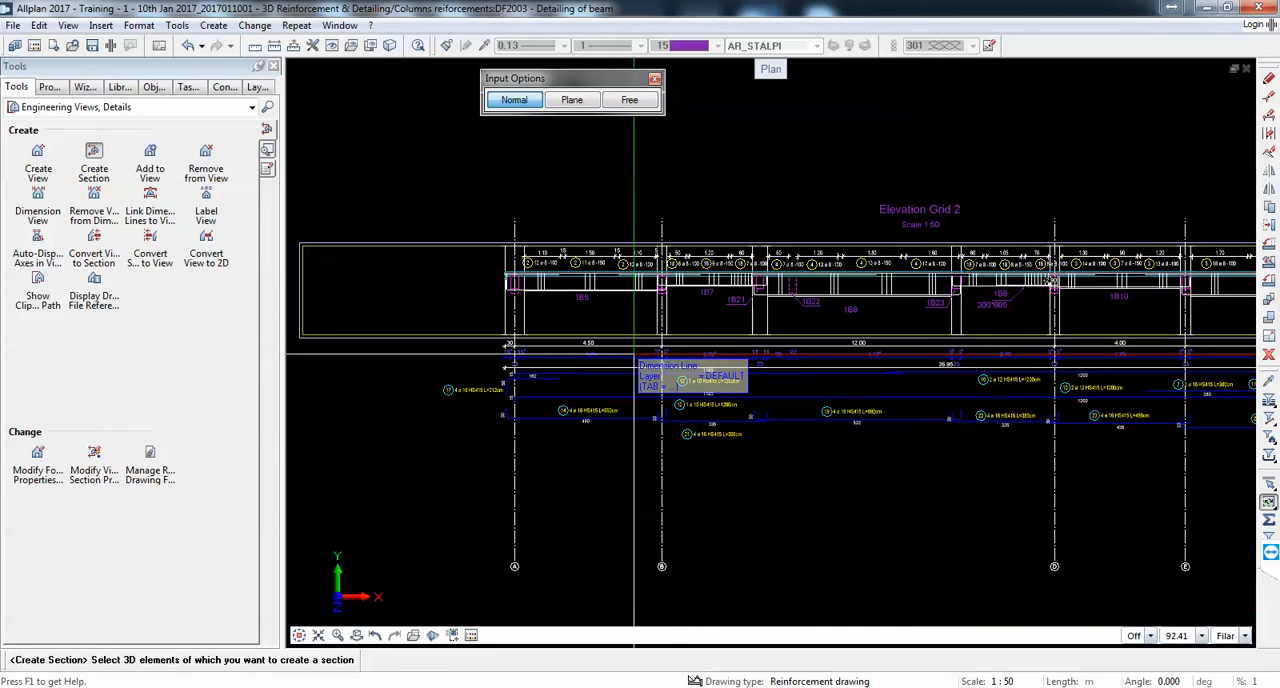
# Step: Switch to the DWG TrueView reference drawing, examine the section marks on the beam elevations beside their cross-sections, and return to Allplan
pyautogui.scroll(-2, 519, 273)
pyautogui.scroll(2, 651, 297)
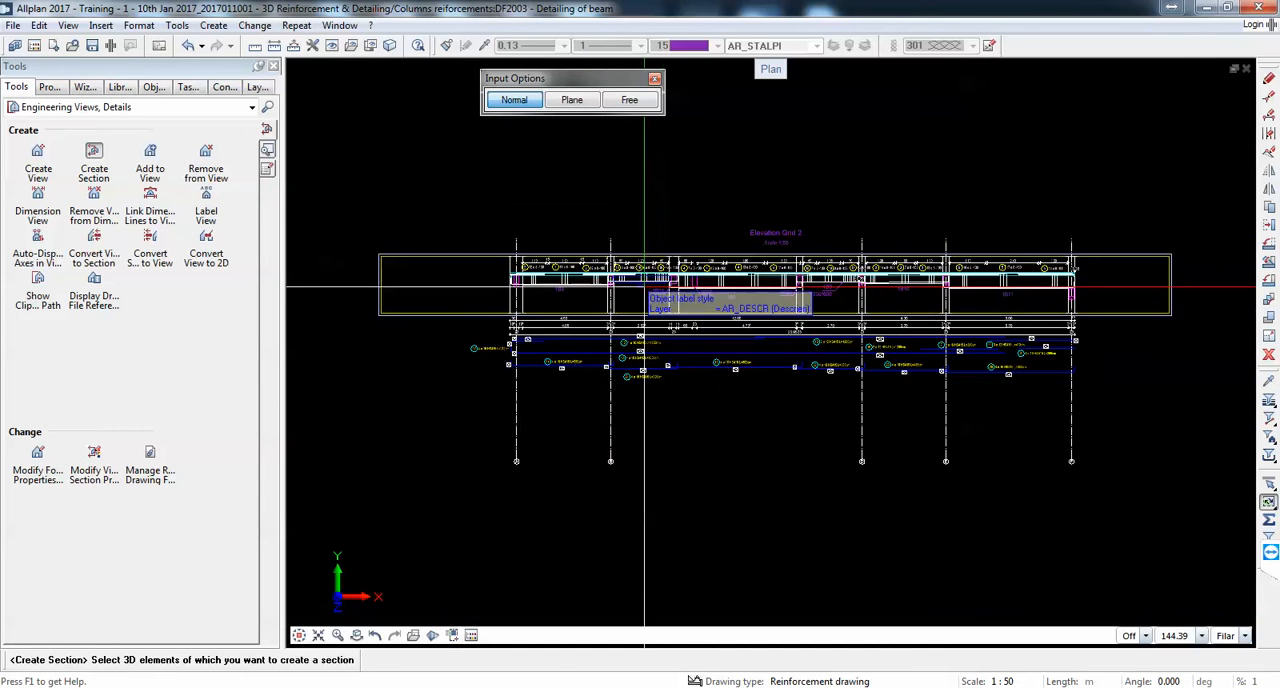
pyautogui.moveTo(715, 687)
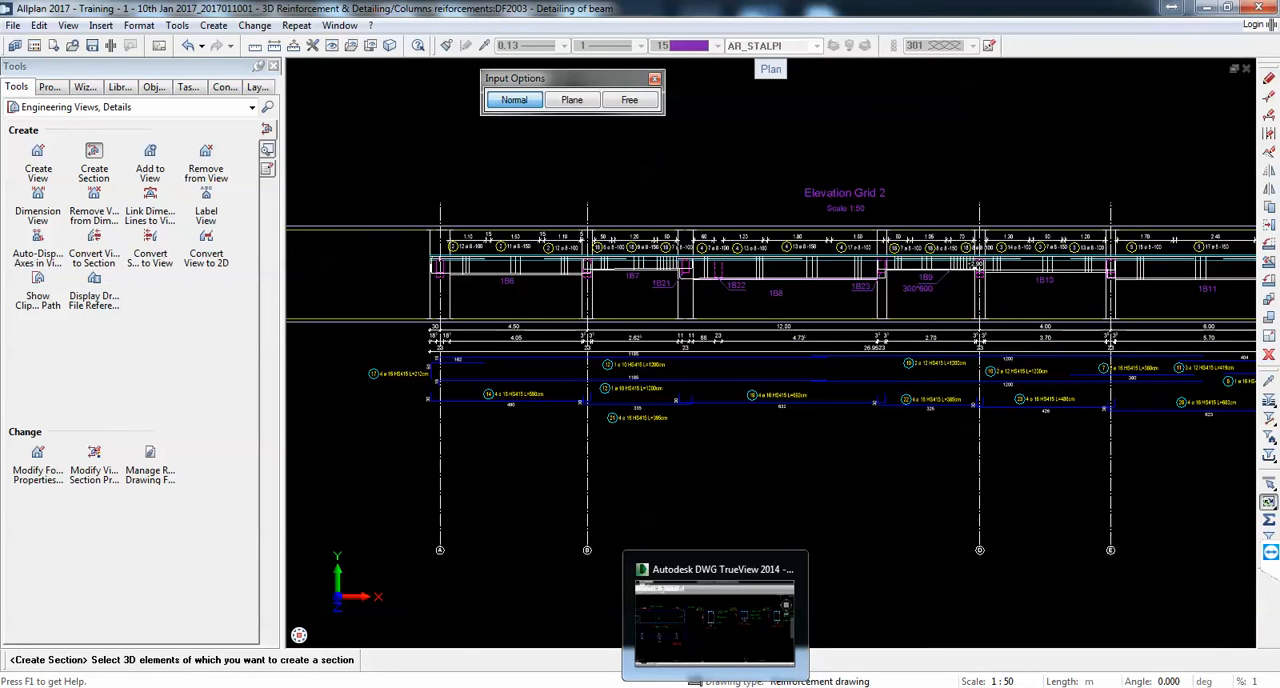
pyautogui.click(715, 622)
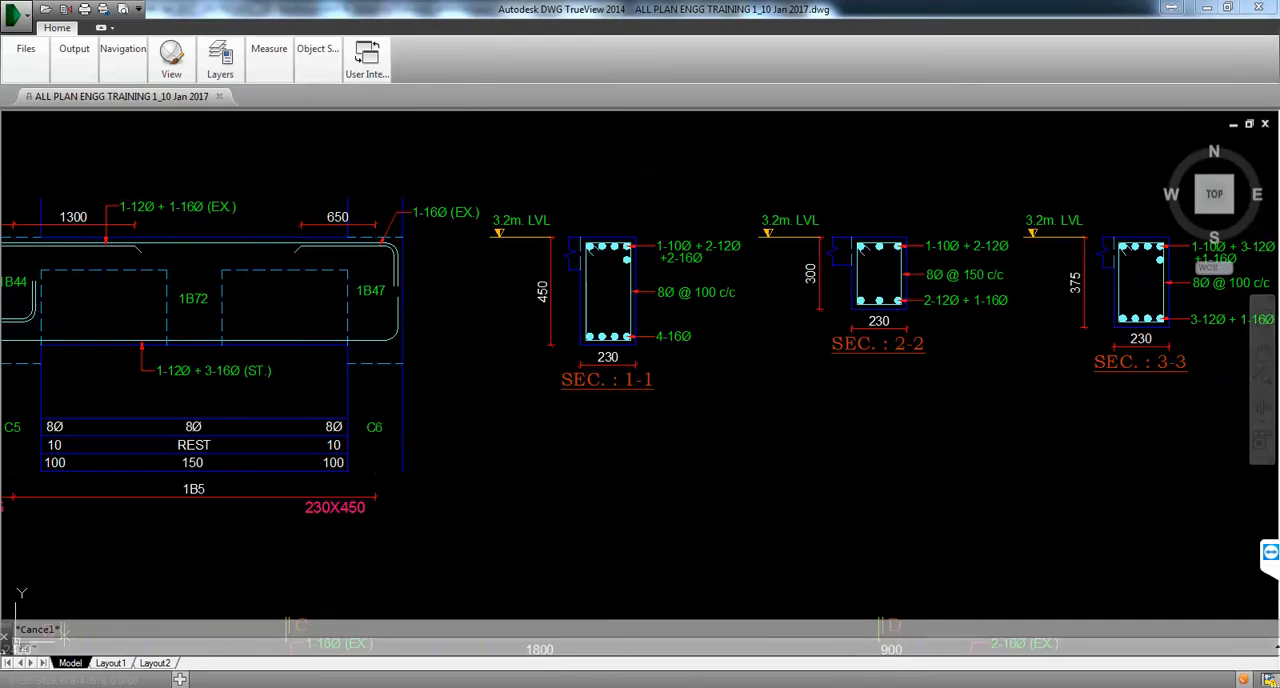
pyautogui.hotkey('alt', 'Tab')
pyautogui.hotkey('alt', 'Tab')
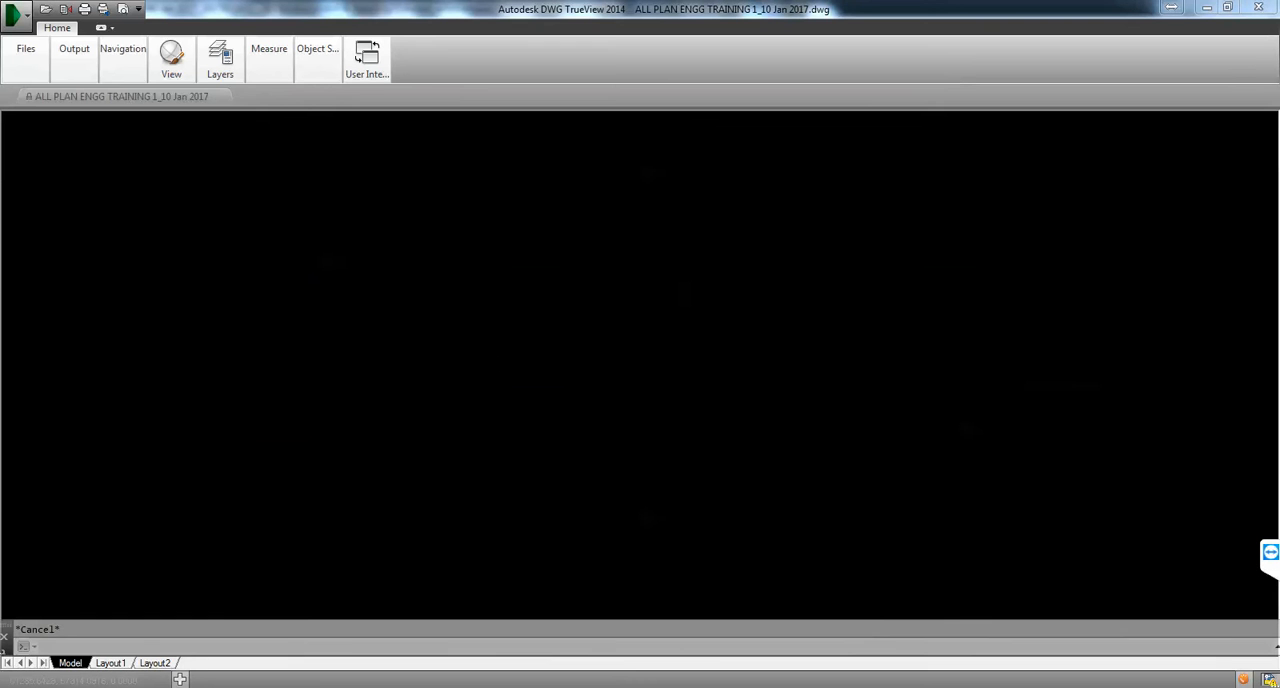
pyautogui.moveTo(291, 305); pyautogui.dragTo(347, 304, button='middle')
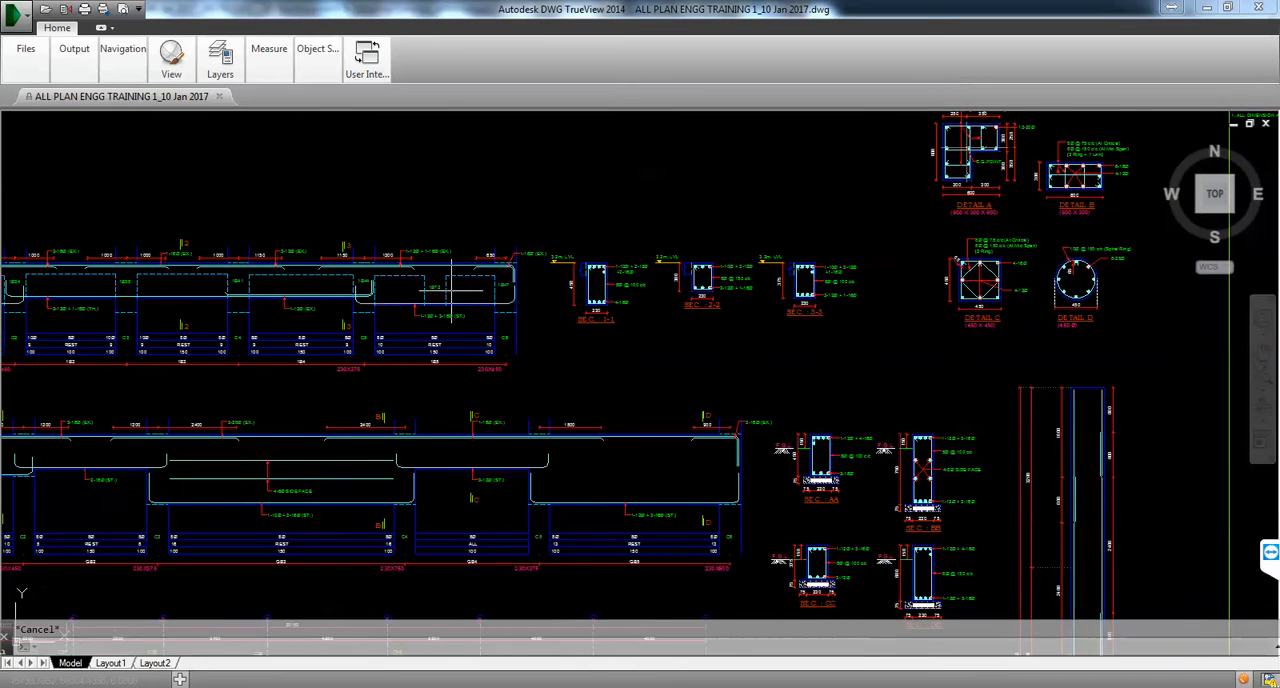
pyautogui.scroll(5, 528, 296)
pyautogui.scroll(-3, 592, 297)
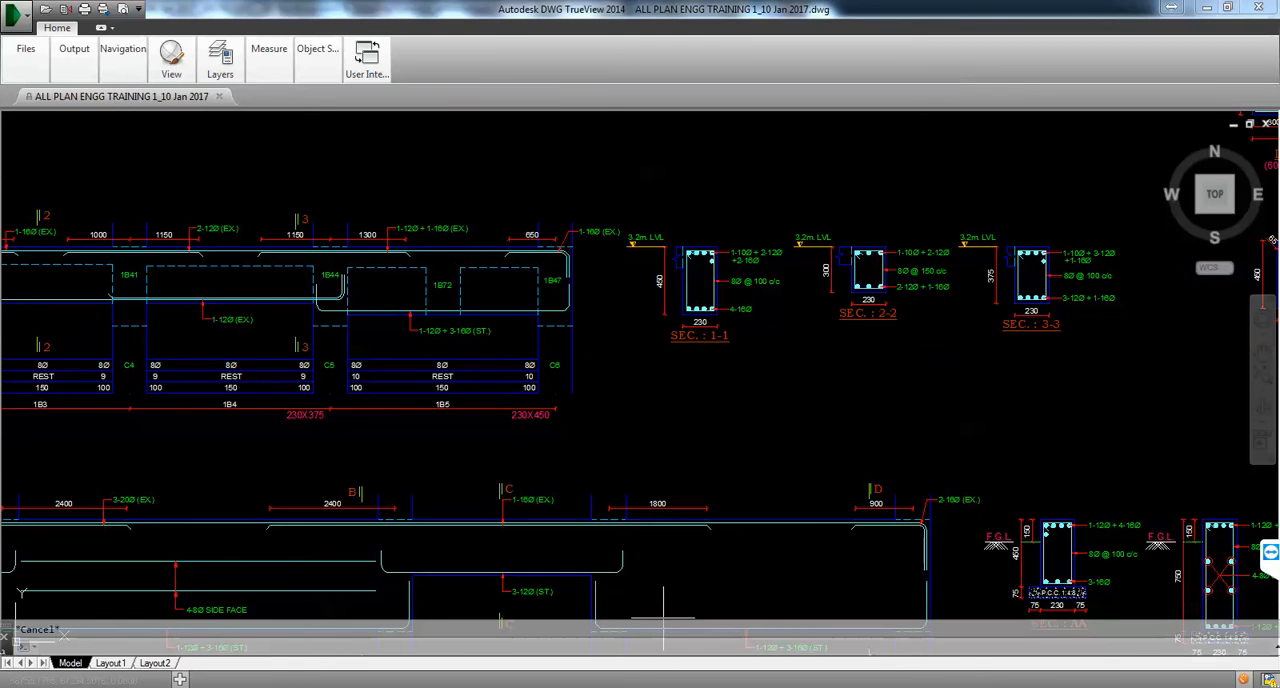
pyautogui.hotkey('alt', 'Tab')
# Step: Select the whole Elevation Grid 2 beam view for the section and set the viewing direction horizontally along the beam
pyautogui.scroll(-1, 586, 322)
pyautogui.scroll(2, 457, 259)
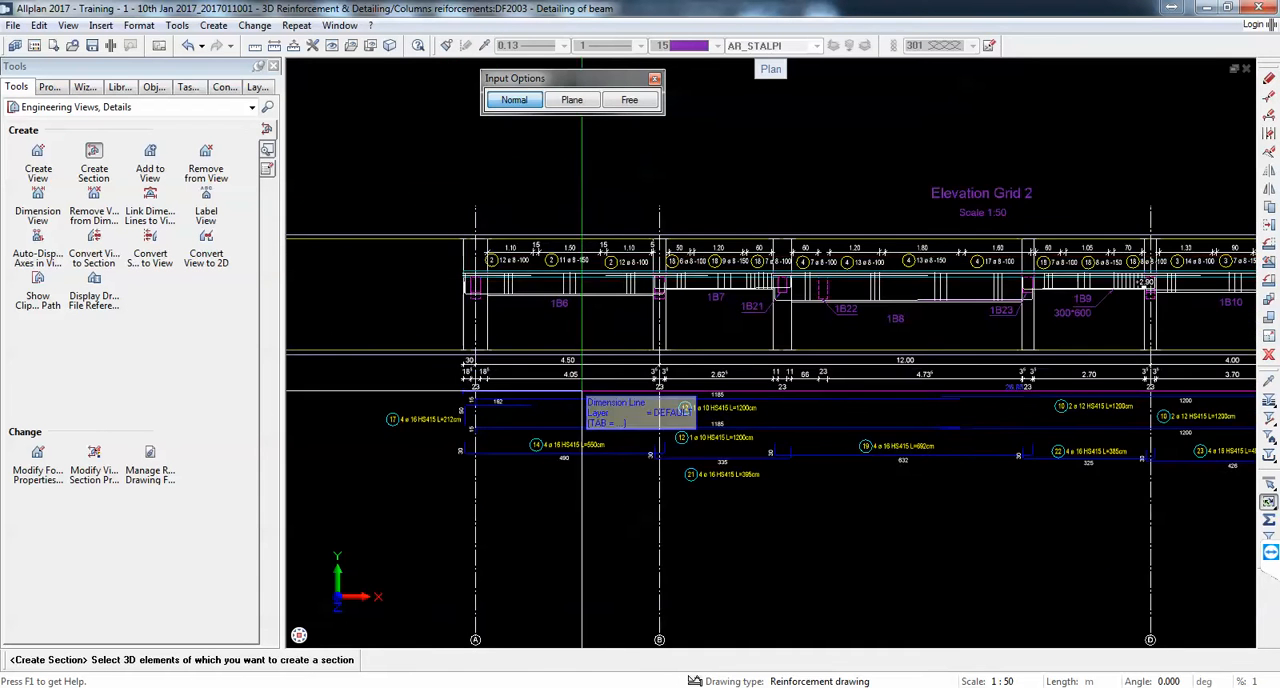
pyautogui.scroll(-3, 540, 317)
pyautogui.moveTo(1146, 417); pyautogui.dragTo(362, 241)
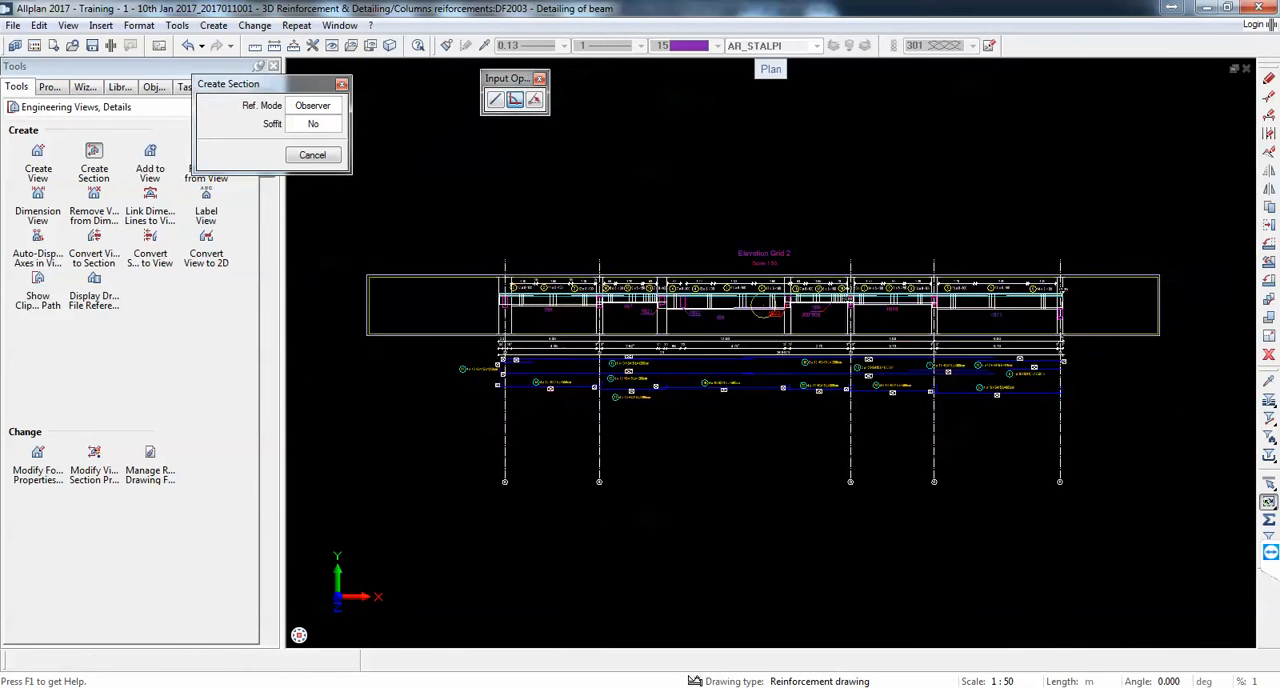
pyautogui.scroll(2, 700, 325)
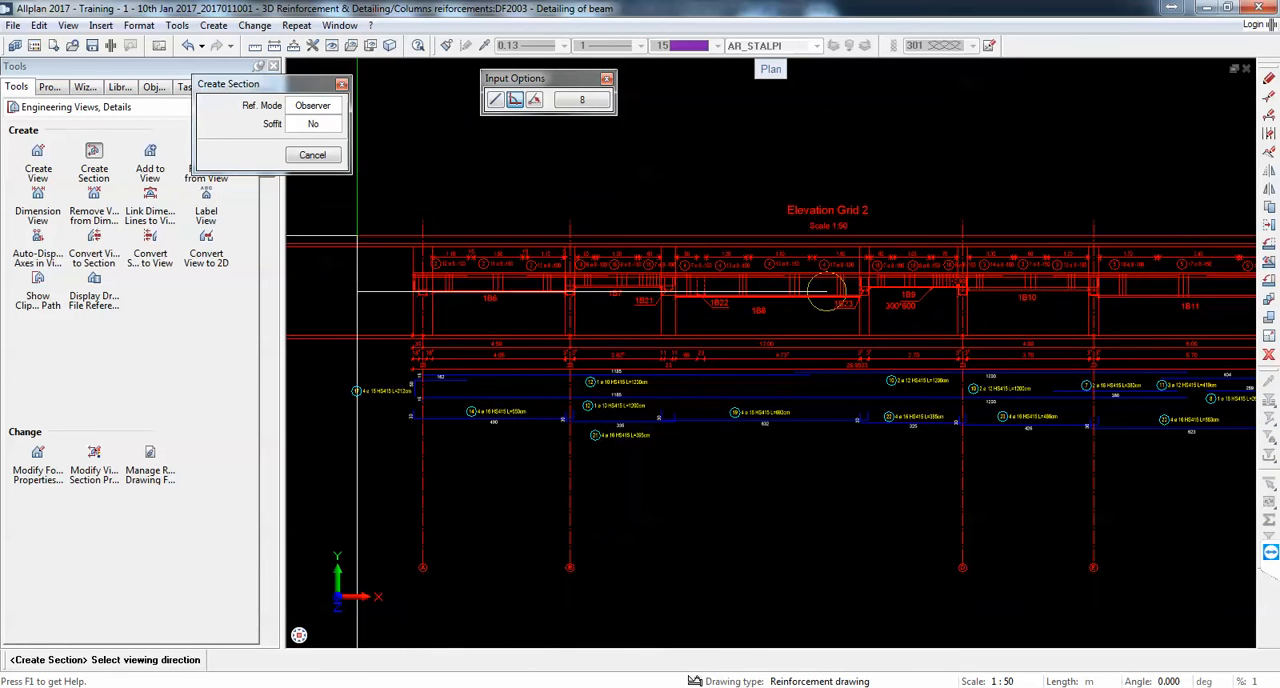
pyautogui.scroll(2, 790, 300)
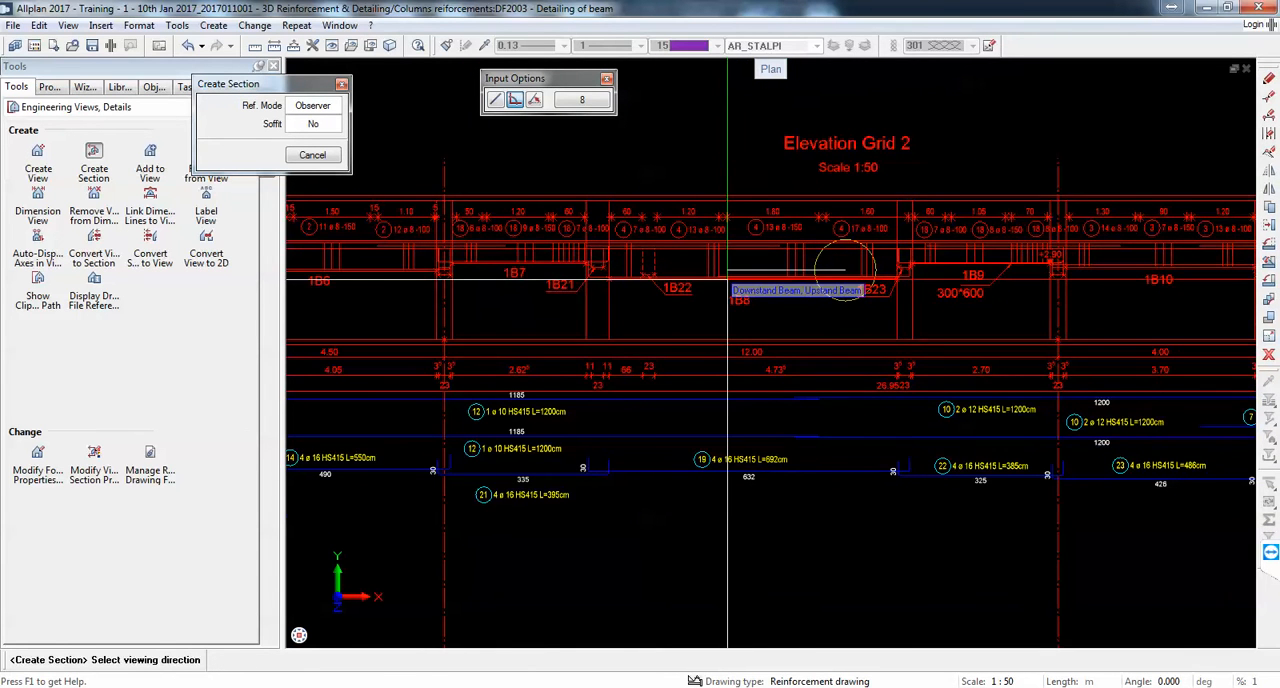
pyautogui.scroll(1, 728, 272)
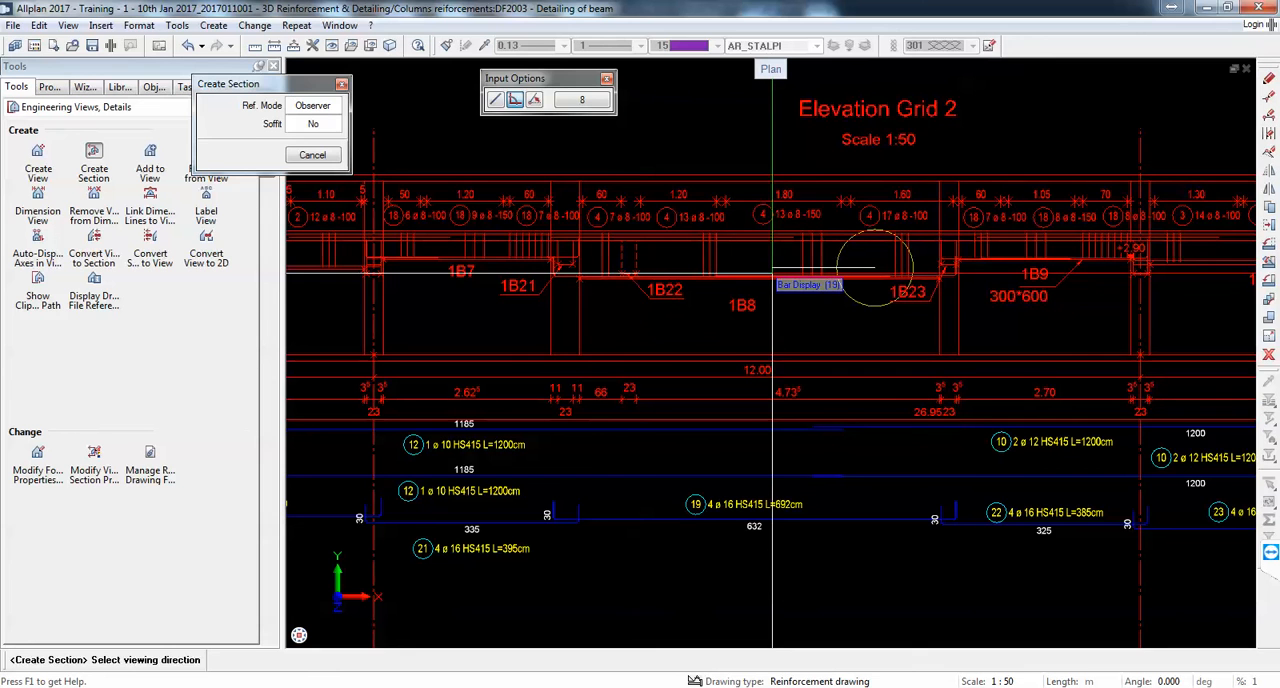
pyautogui.click(762, 275)
# Step: Define the section's clipping area as a narrow upright rectangle across beam 1B6, just beside the column at grid A
pyautogui.scroll(-4, 822, 290)
pyautogui.scroll(3, 542, 246)
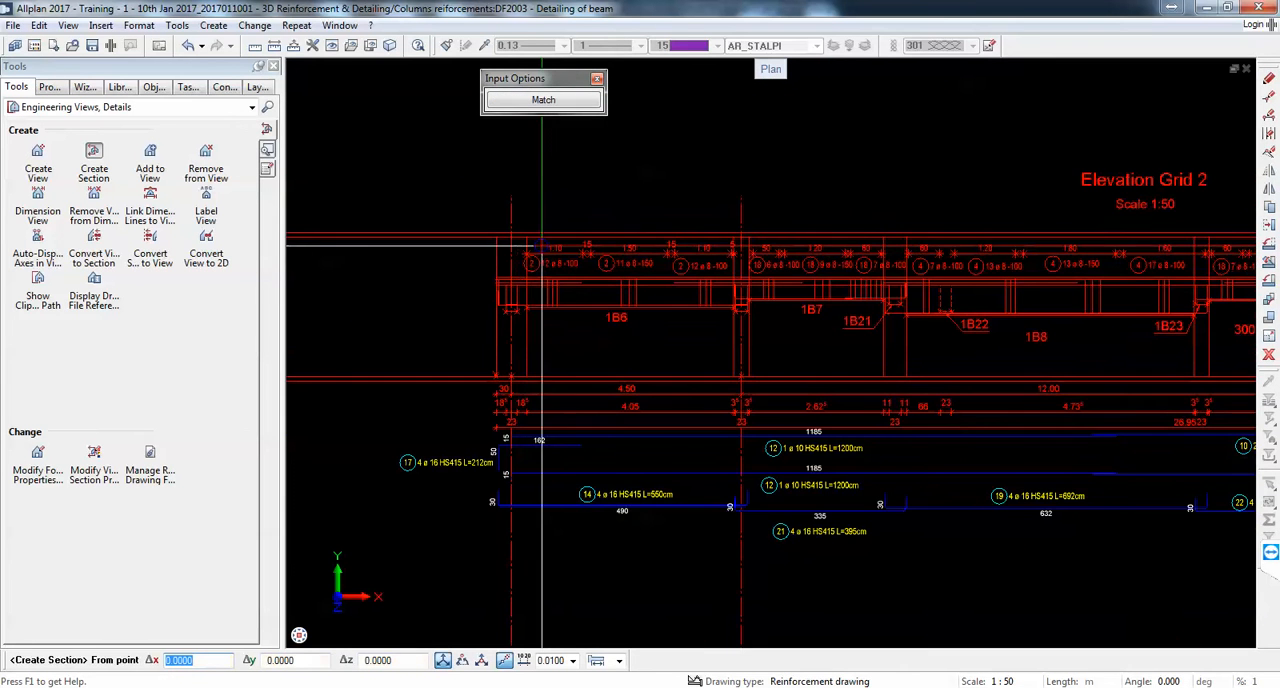
pyautogui.moveTo(543, 295); pyautogui.dragTo(545, 214, button='middle')
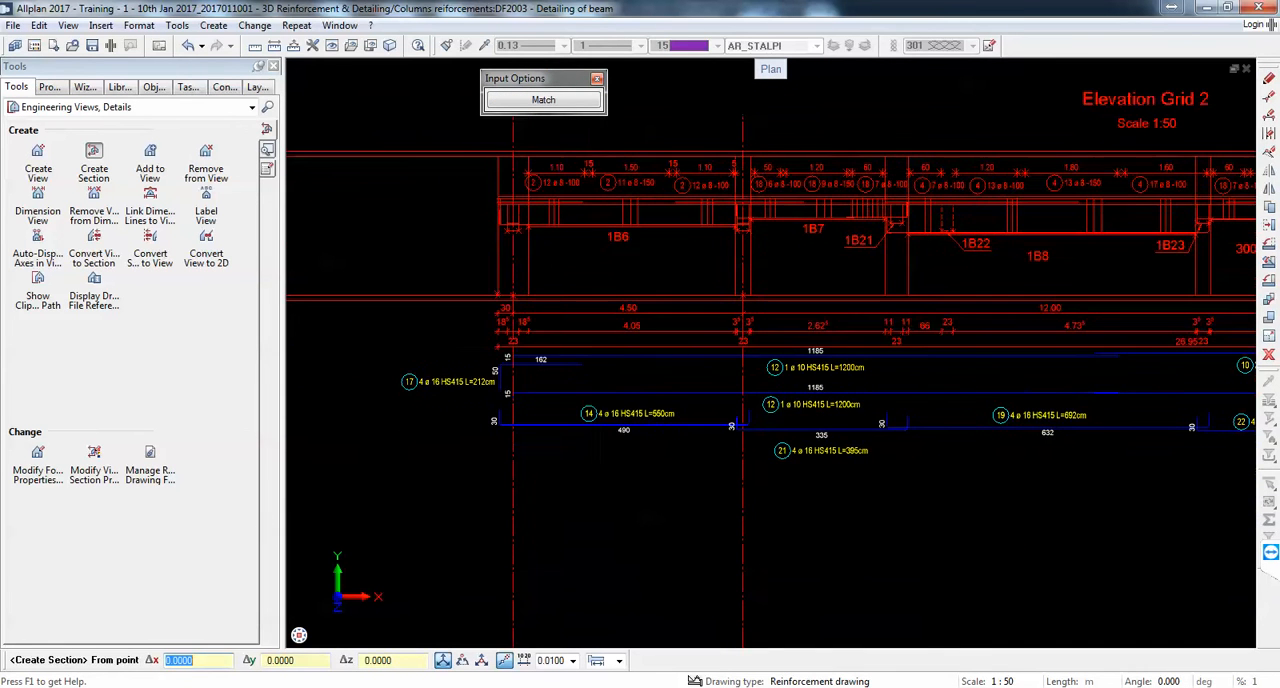
pyautogui.scroll(2, 555, 196)
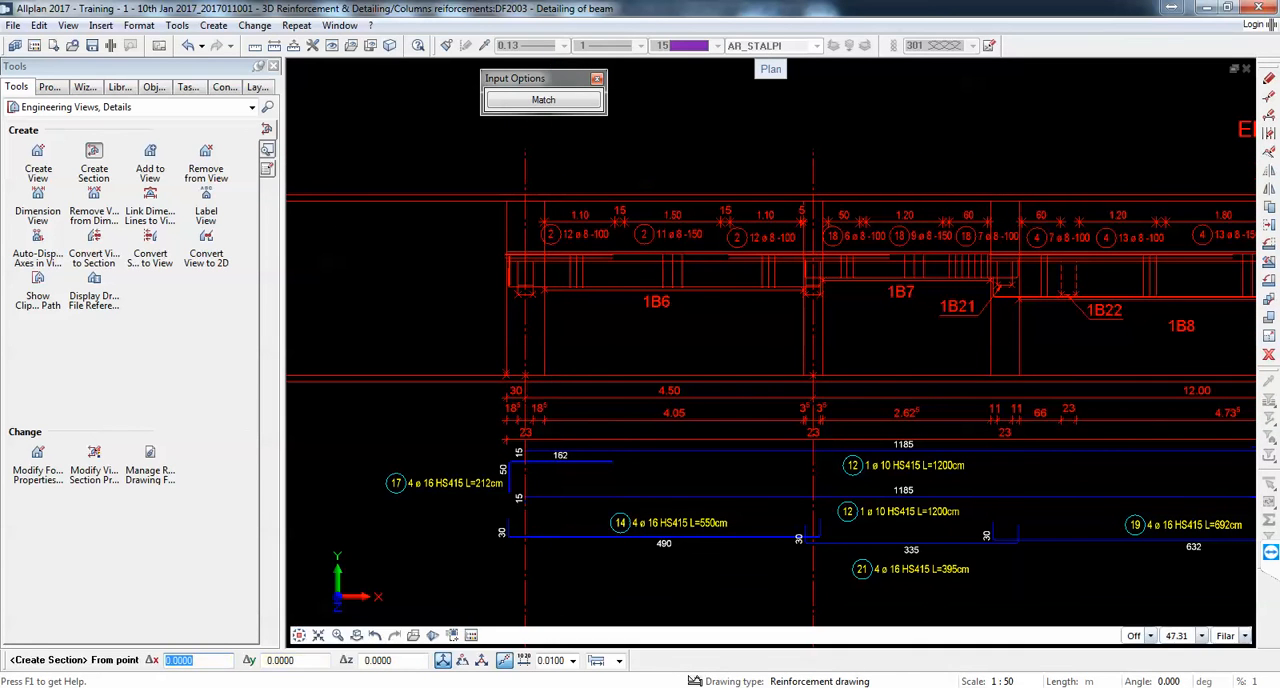
pyautogui.hotkey('alt', 'Tab')
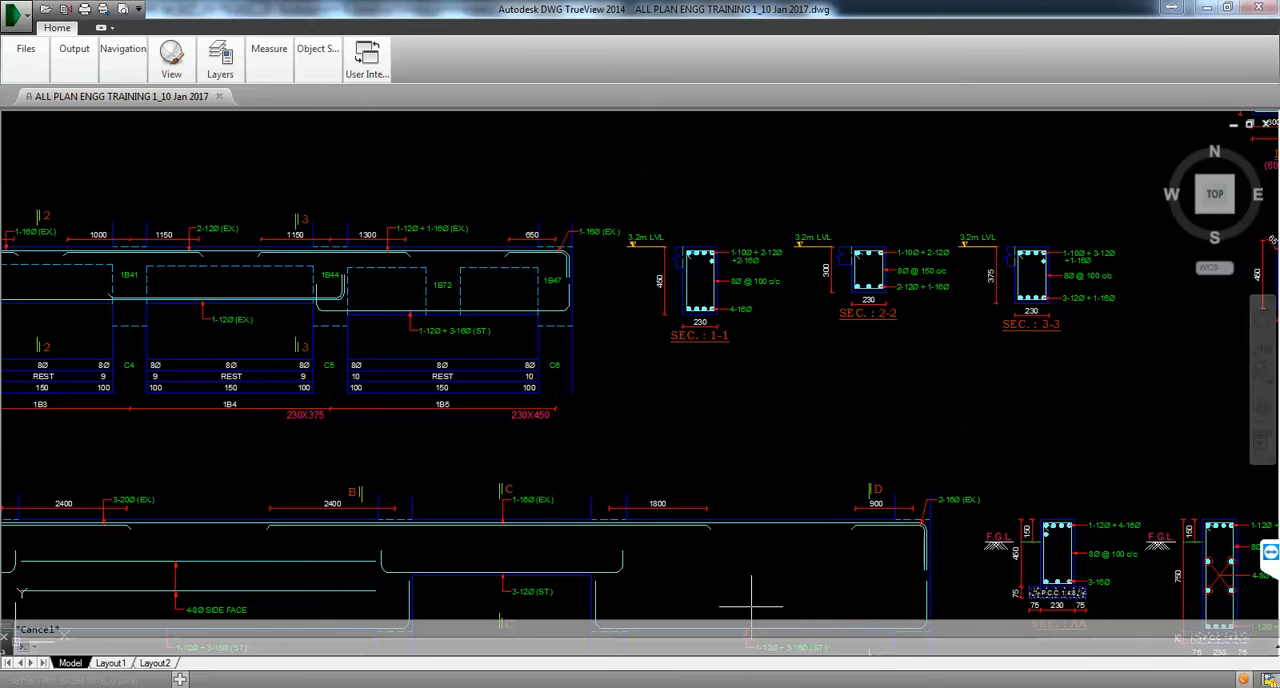
pyautogui.click(715, 682)
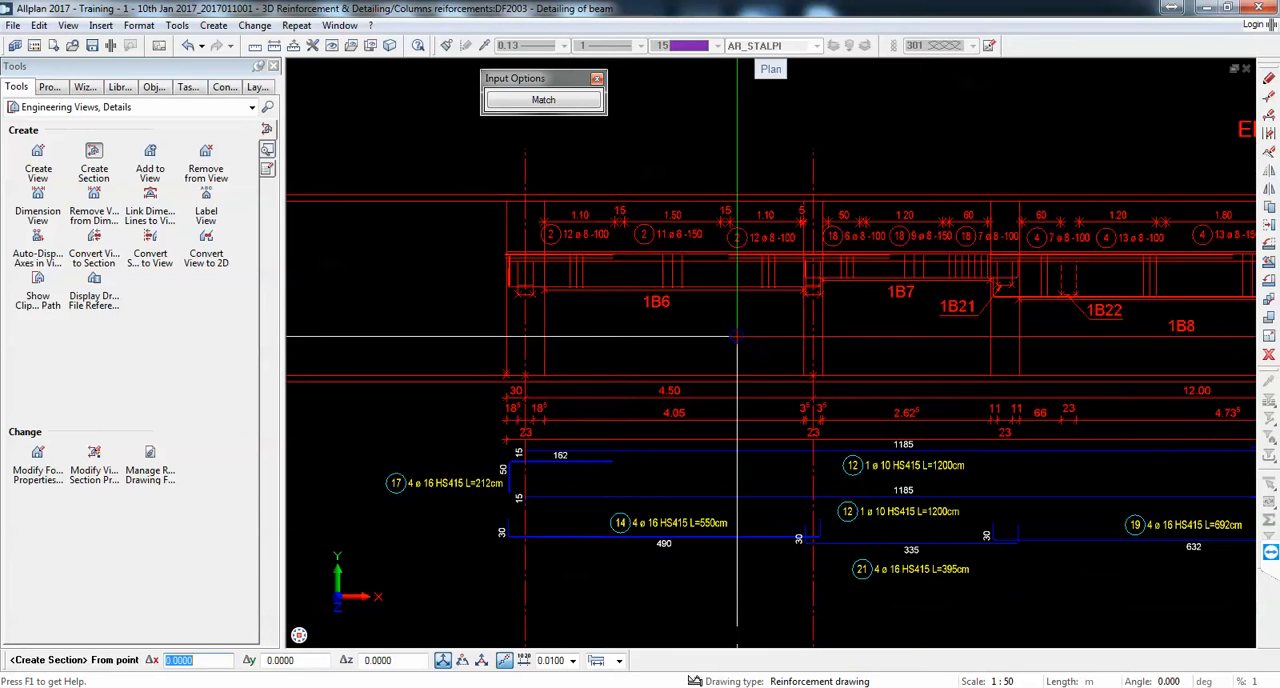
pyautogui.scroll(2, 563, 197)
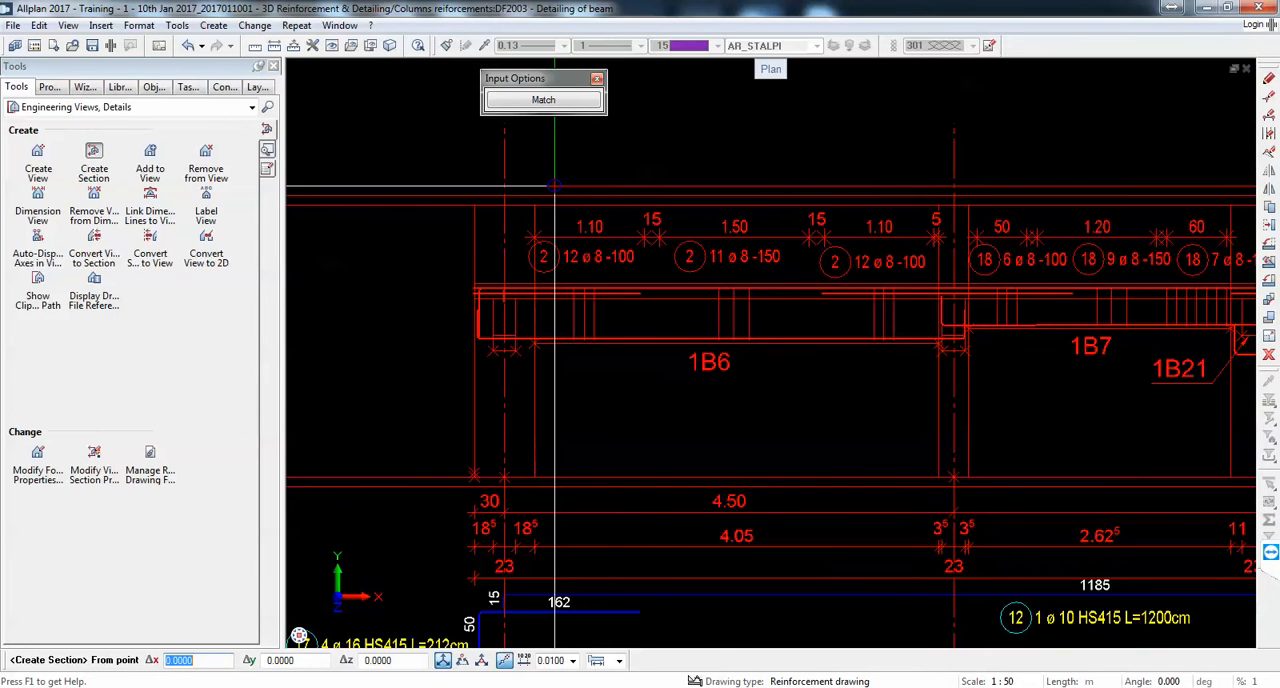
pyautogui.click(548, 184)
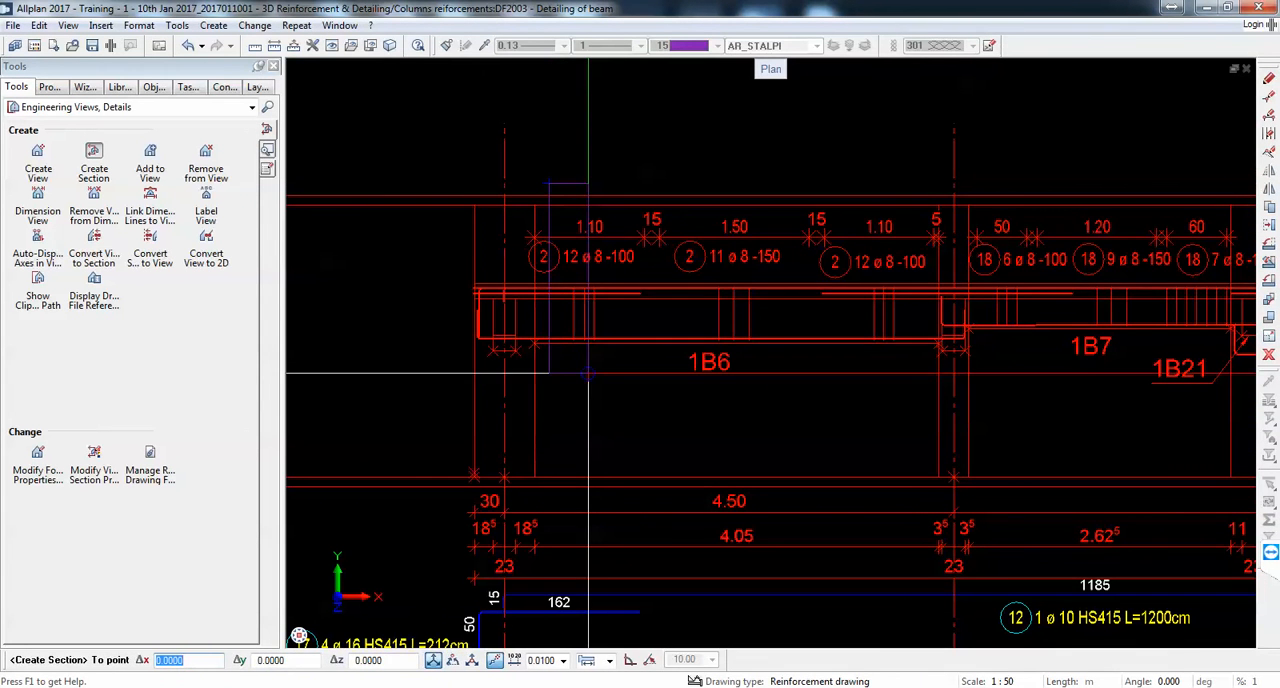
pyautogui.click(588, 373)
pyautogui.scroll(-2, 644, 360)
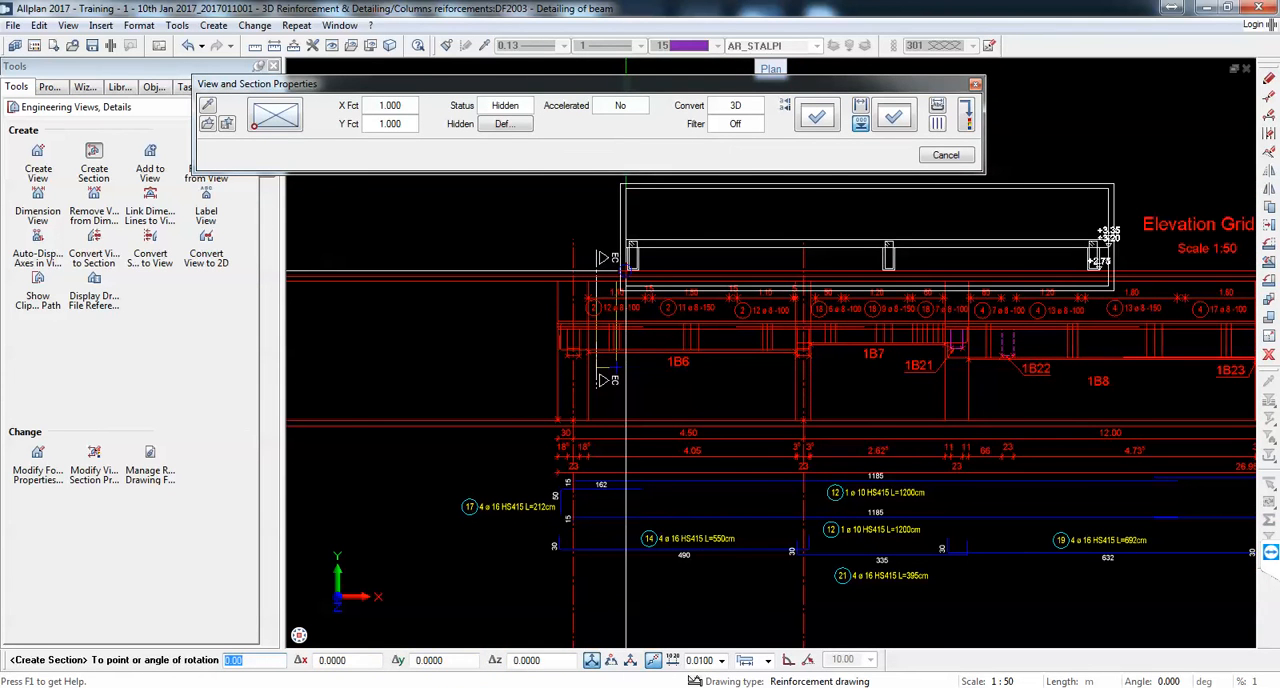
# Step: Set the section identifier to 1 in the section settings and place the section below the beam elevation
pyautogui.click(806, 132)
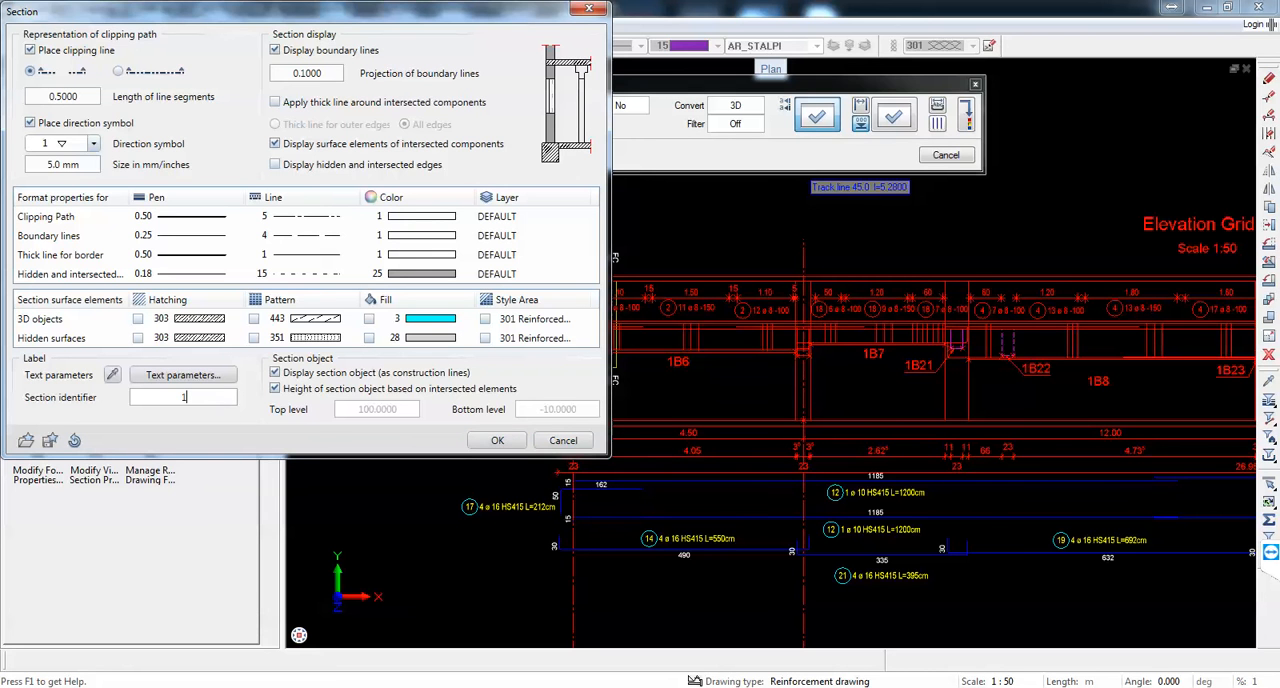
pyautogui.click(497, 440)
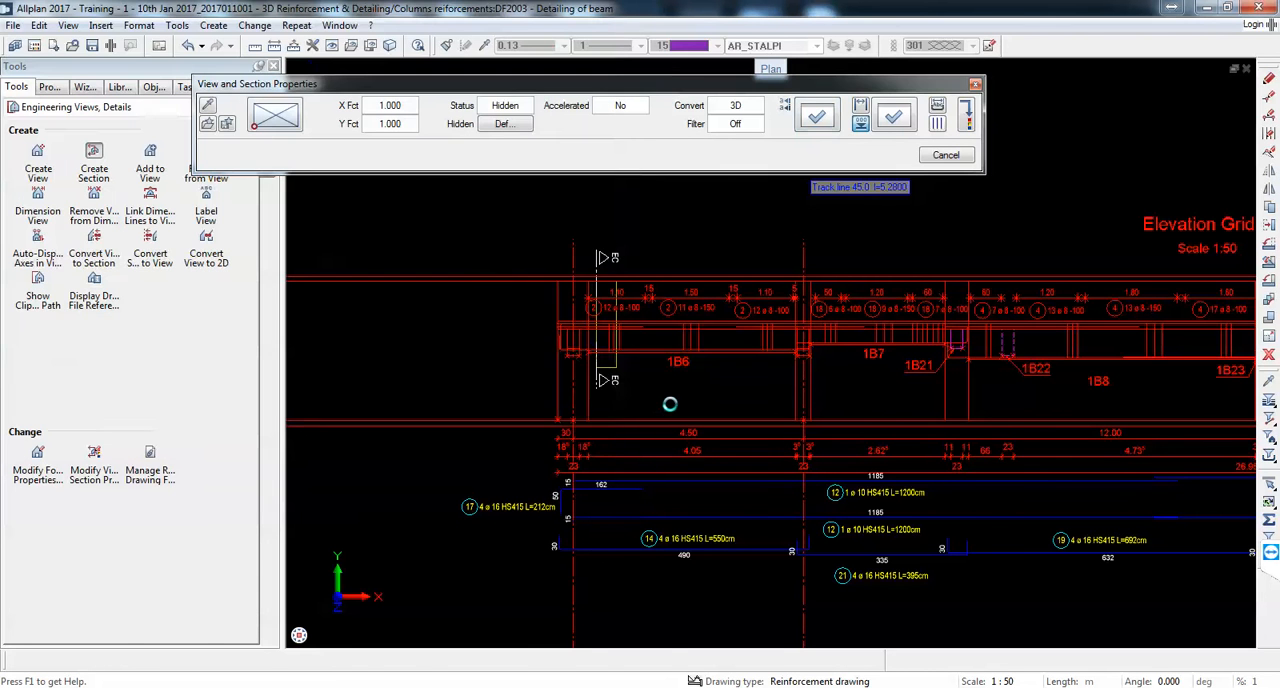
pyautogui.scroll(8, 676, 432)
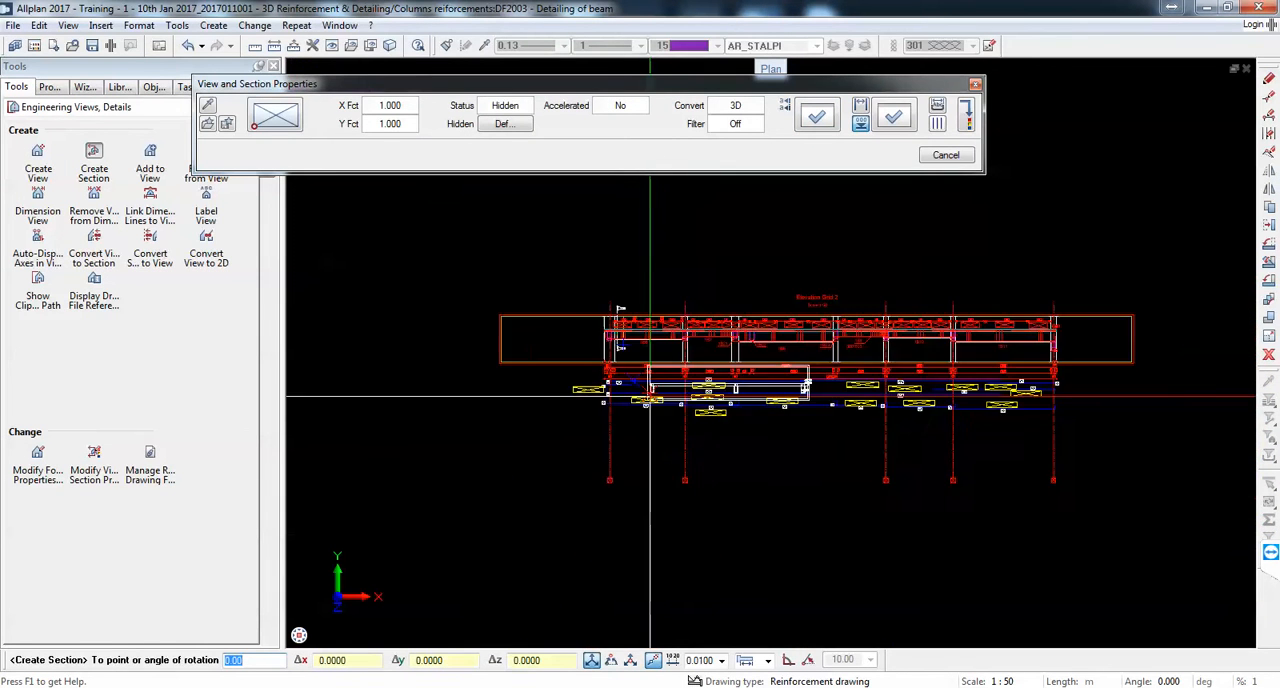
pyautogui.scroll(-8, 694, 236)
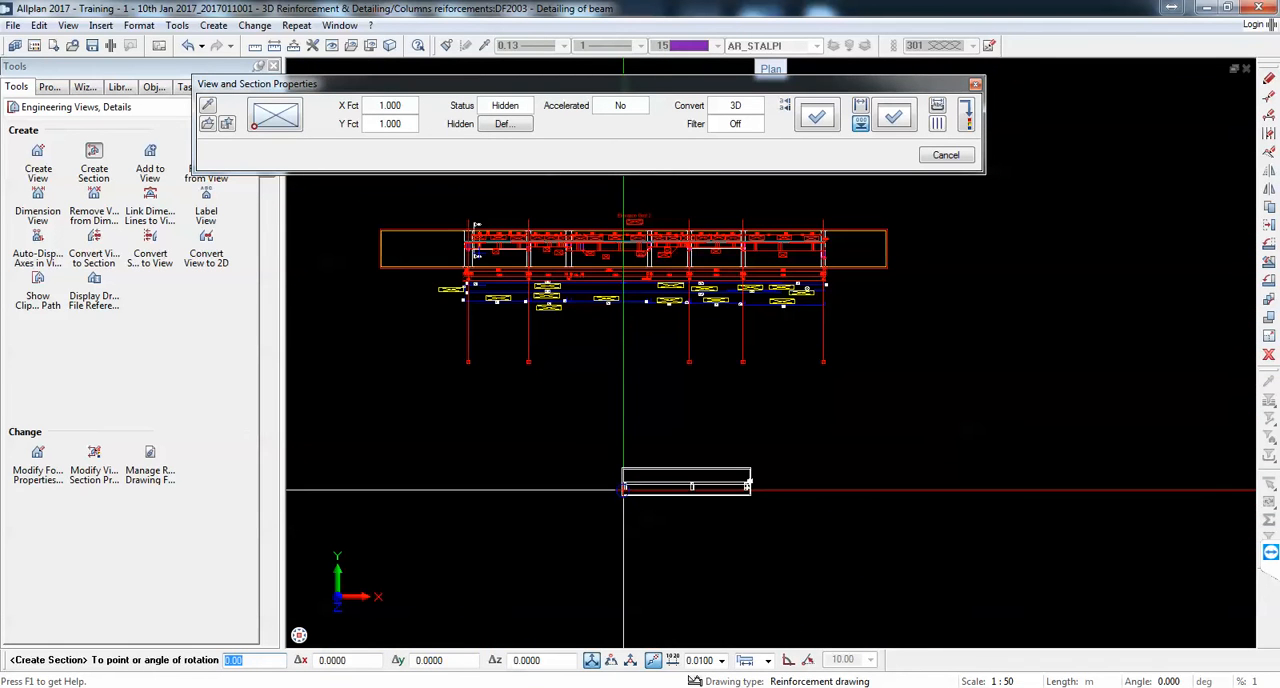
pyautogui.scroll(2, 623, 480)
pyautogui.press('Escape')
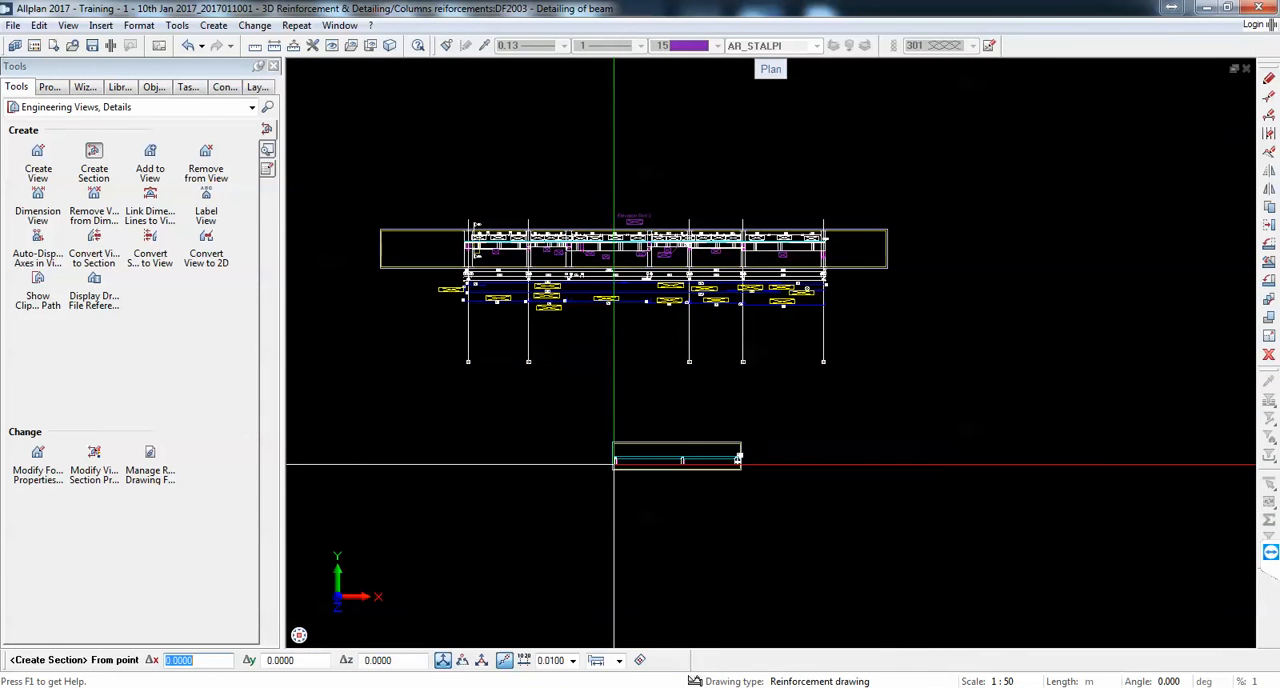
# Step: Examine the extent of the placed section against its clipping line on the elevation and the section boundary in the plan
pyautogui.scroll(5, 614, 463)
pyautogui.scroll(-4, 620, 470)
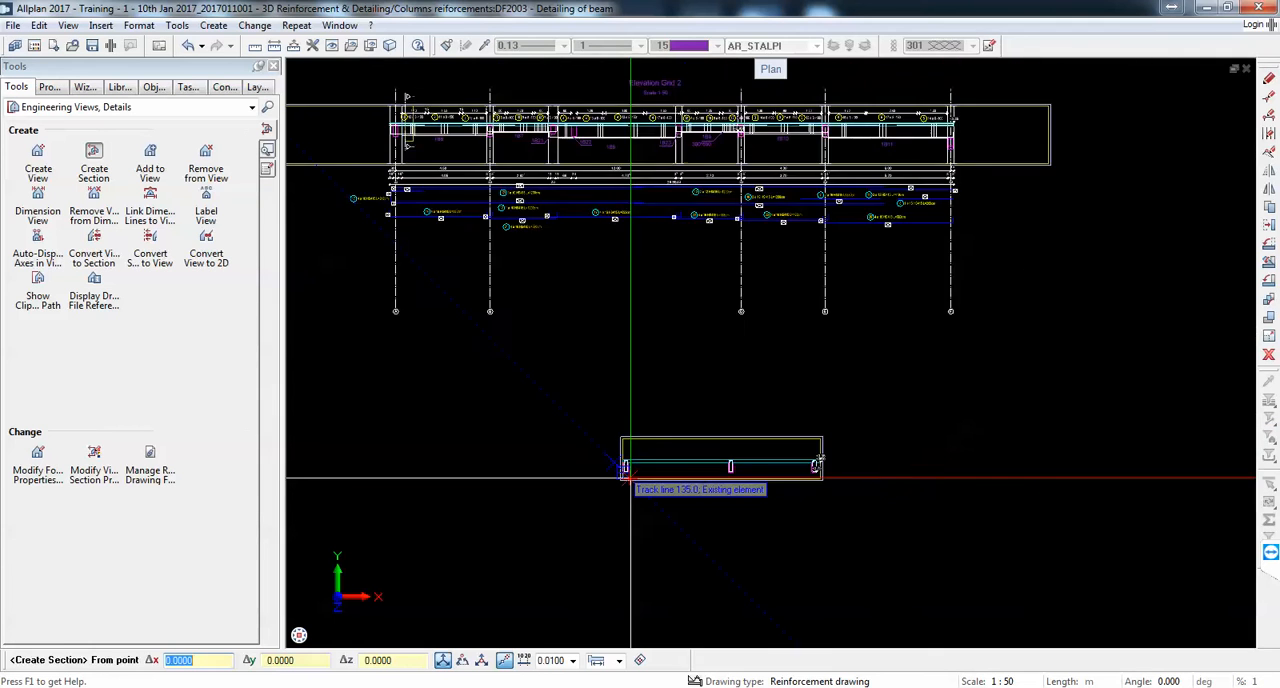
pyautogui.scroll(-3, 771, 471)
pyautogui.scroll(2, 508, 321)
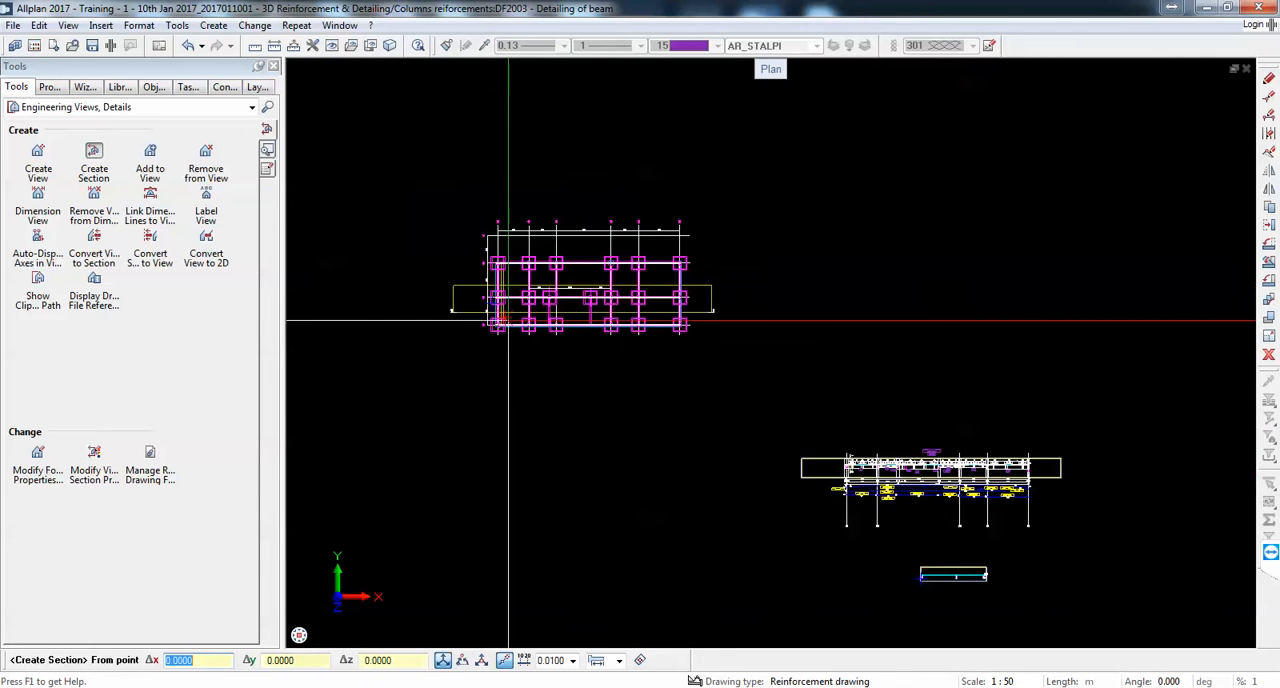
pyautogui.scroll(-1, 508, 321)
pyautogui.scroll(4, 886, 460)
pyautogui.scroll(-3, 889, 493)
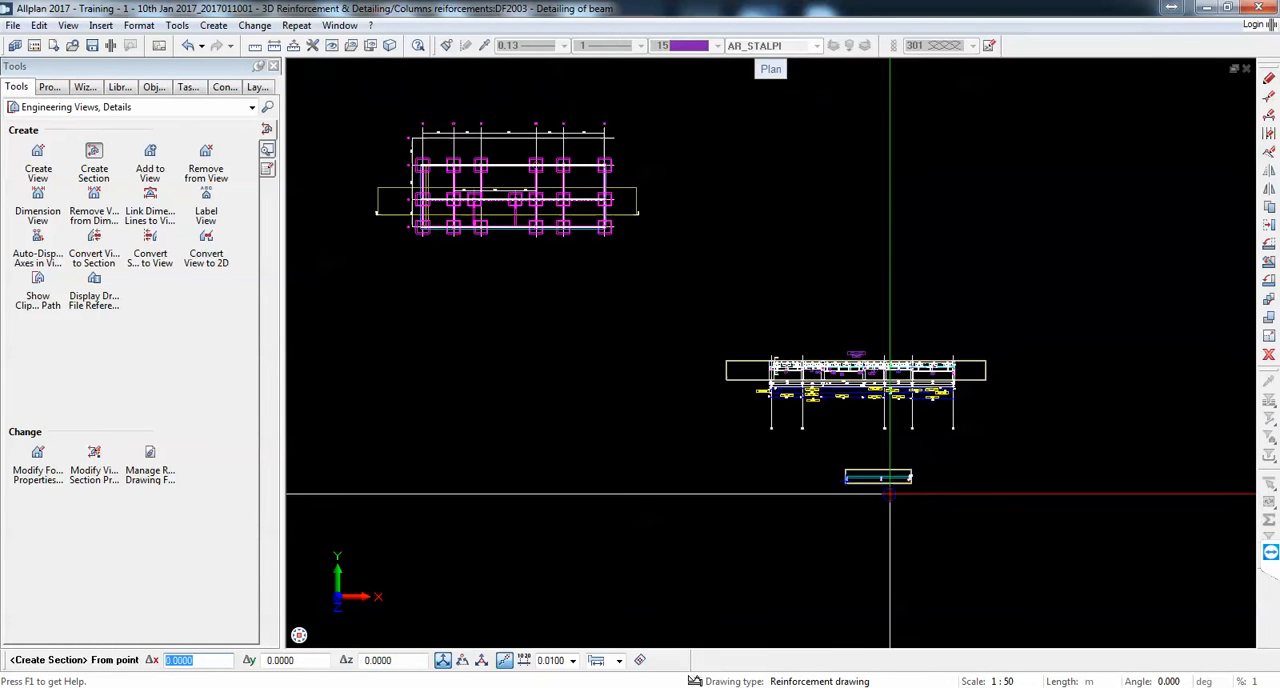
pyautogui.scroll(2, 898, 519)
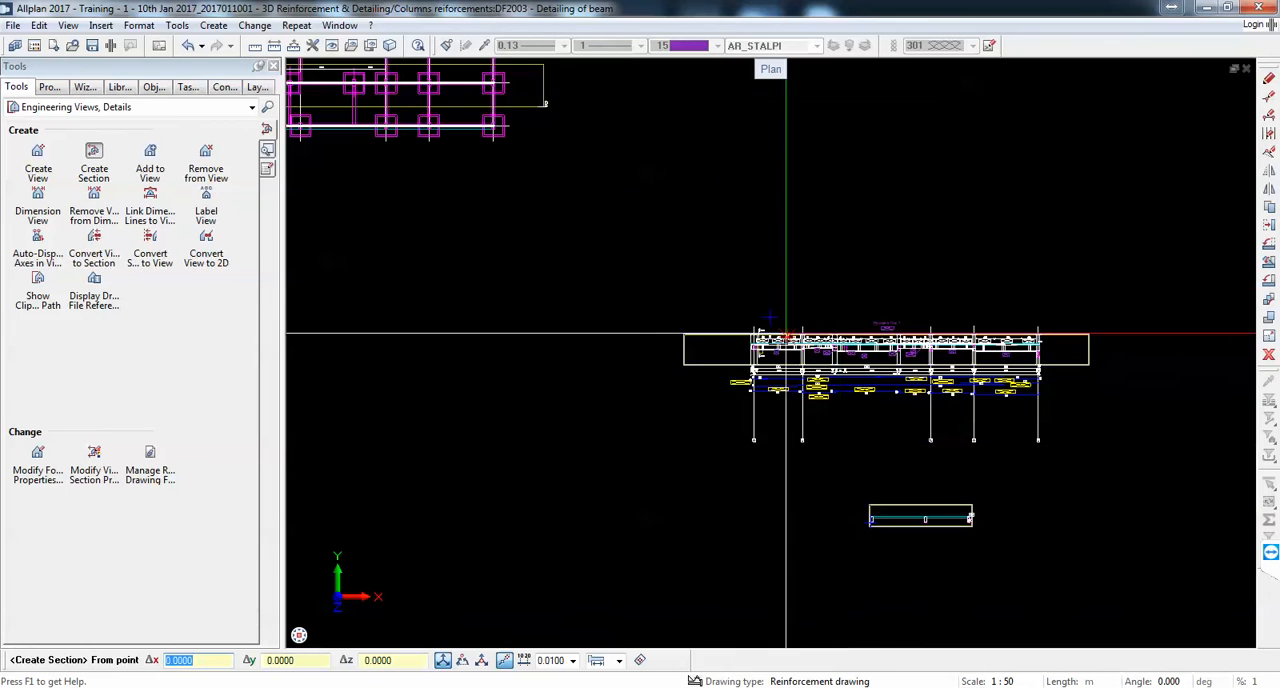
pyautogui.scroll(-1, 786, 335)
pyautogui.scroll(3, 760, 340)
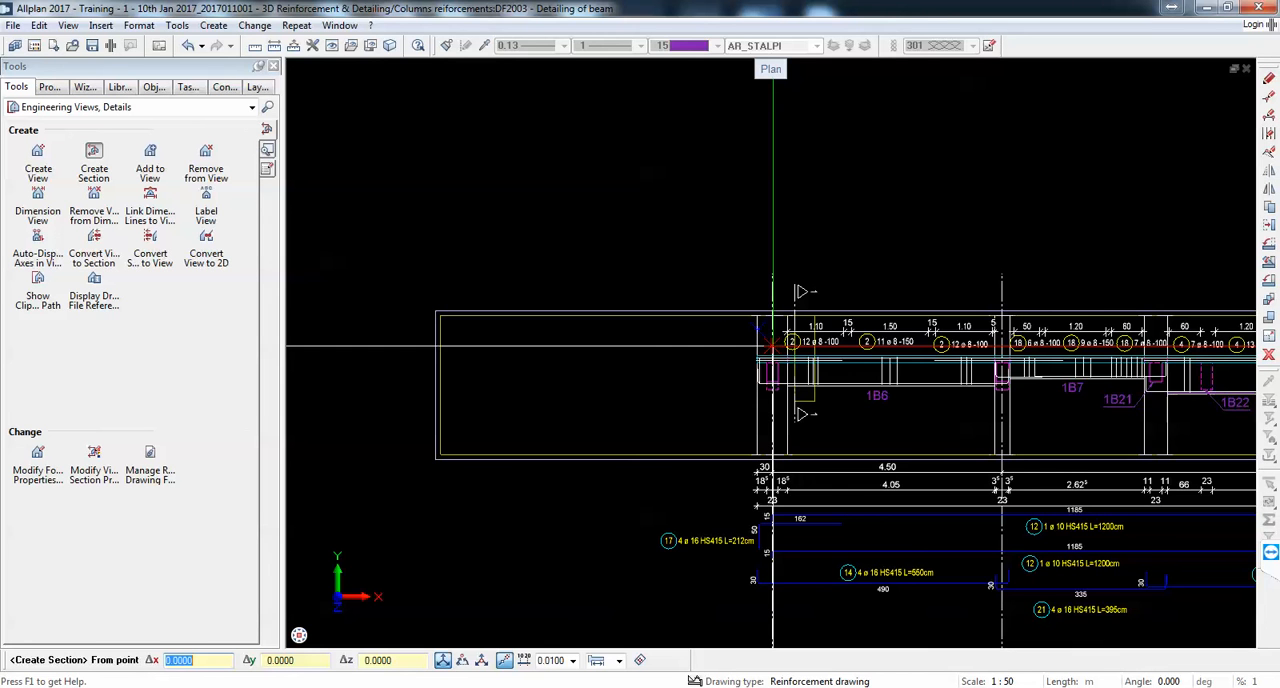
pyautogui.scroll(-3, 821, 341)
pyautogui.scroll(2, 843, 343)
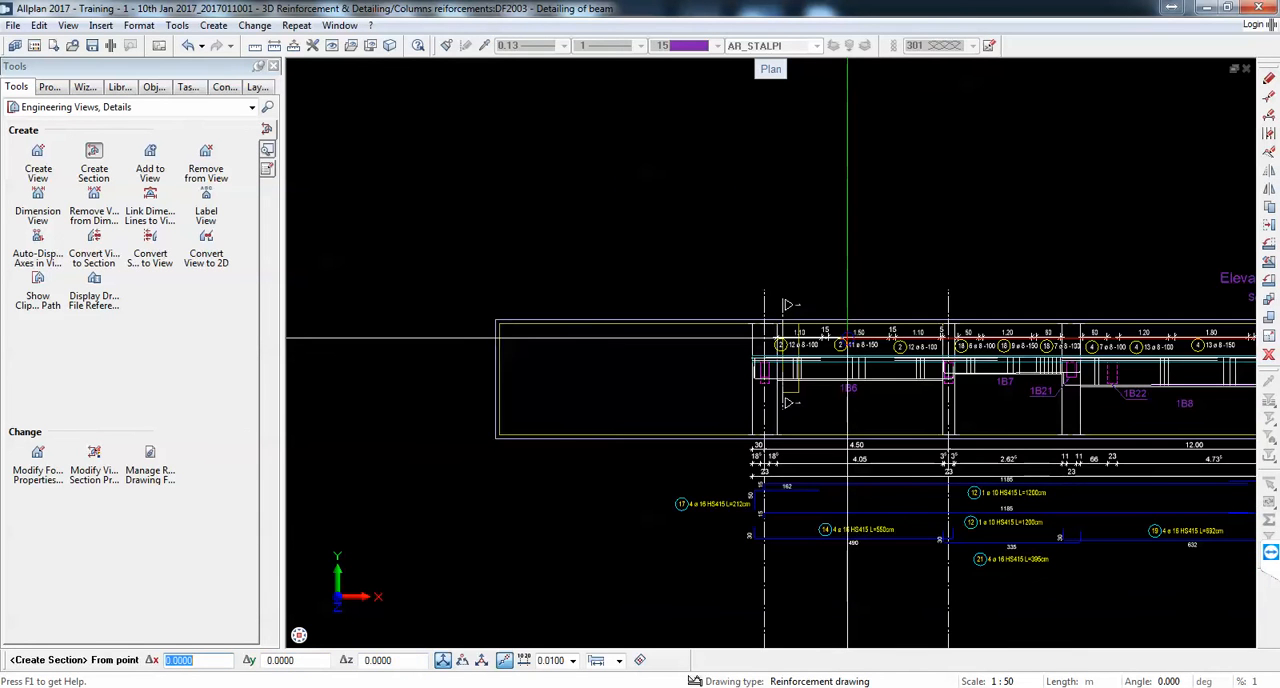
pyautogui.scroll(-7, 847, 338)
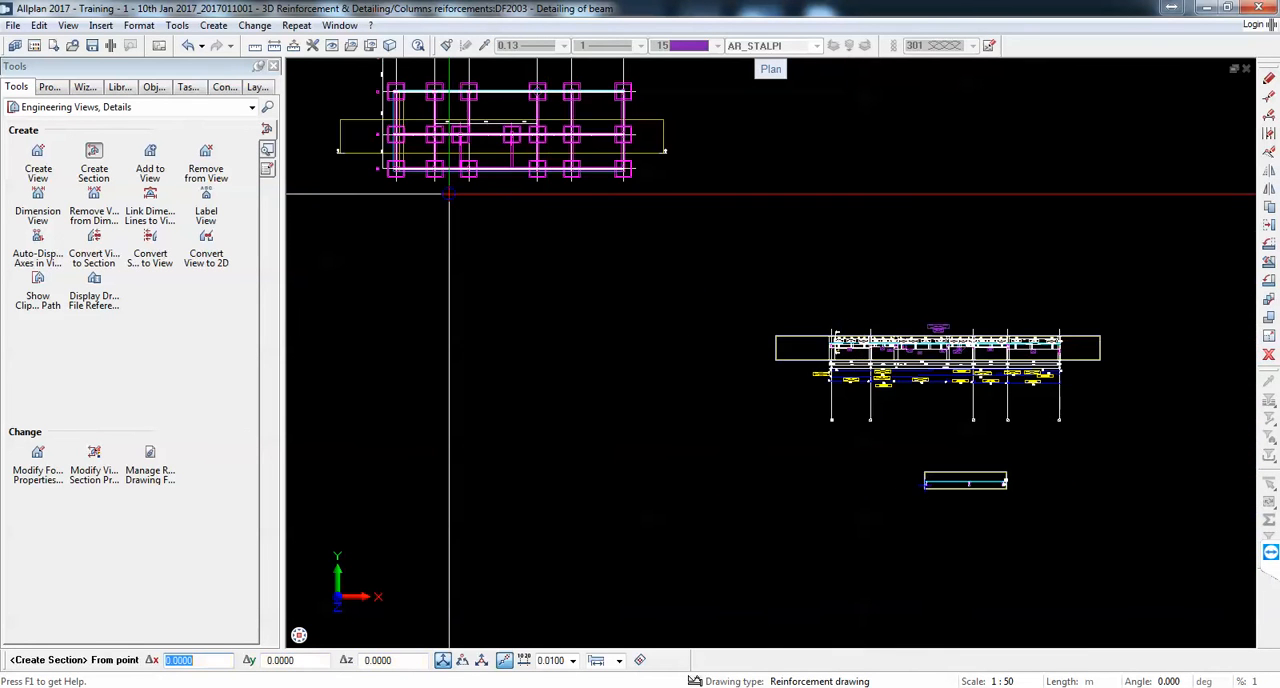
pyautogui.scroll(3, 360, 110)
pyautogui.moveTo(522, 278); pyautogui.dragTo(548, 409, button='middle')
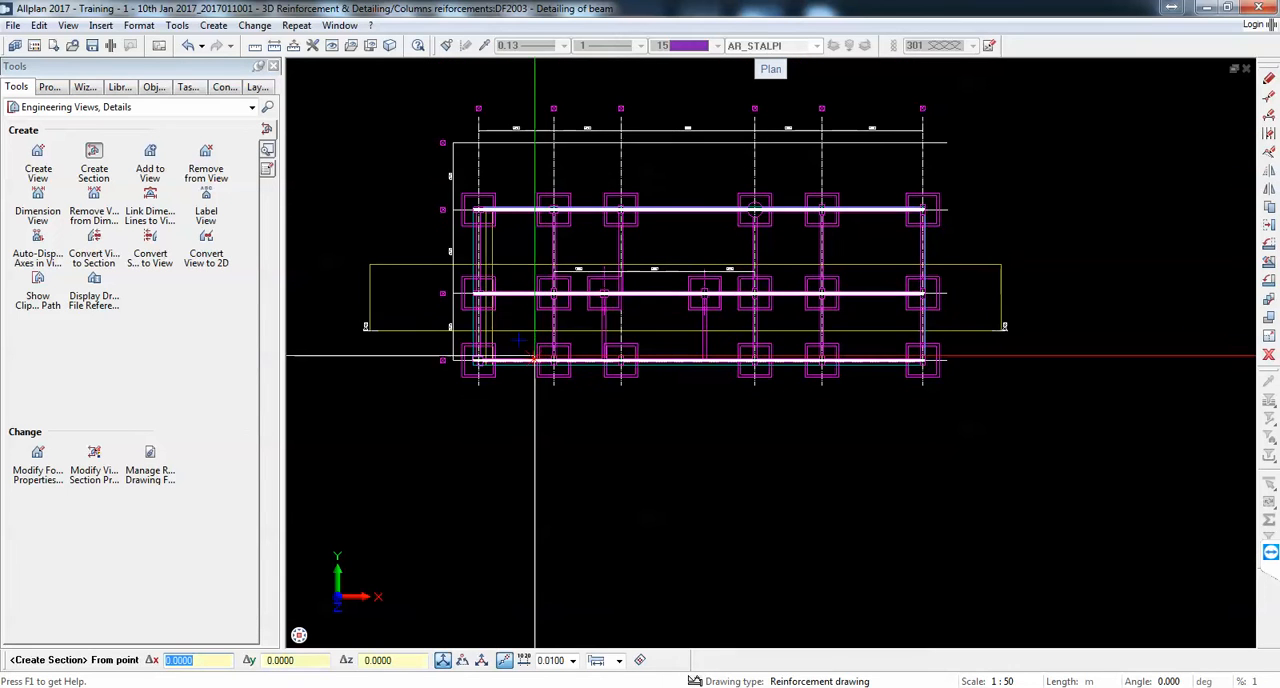
pyautogui.scroll(1, 520, 240)
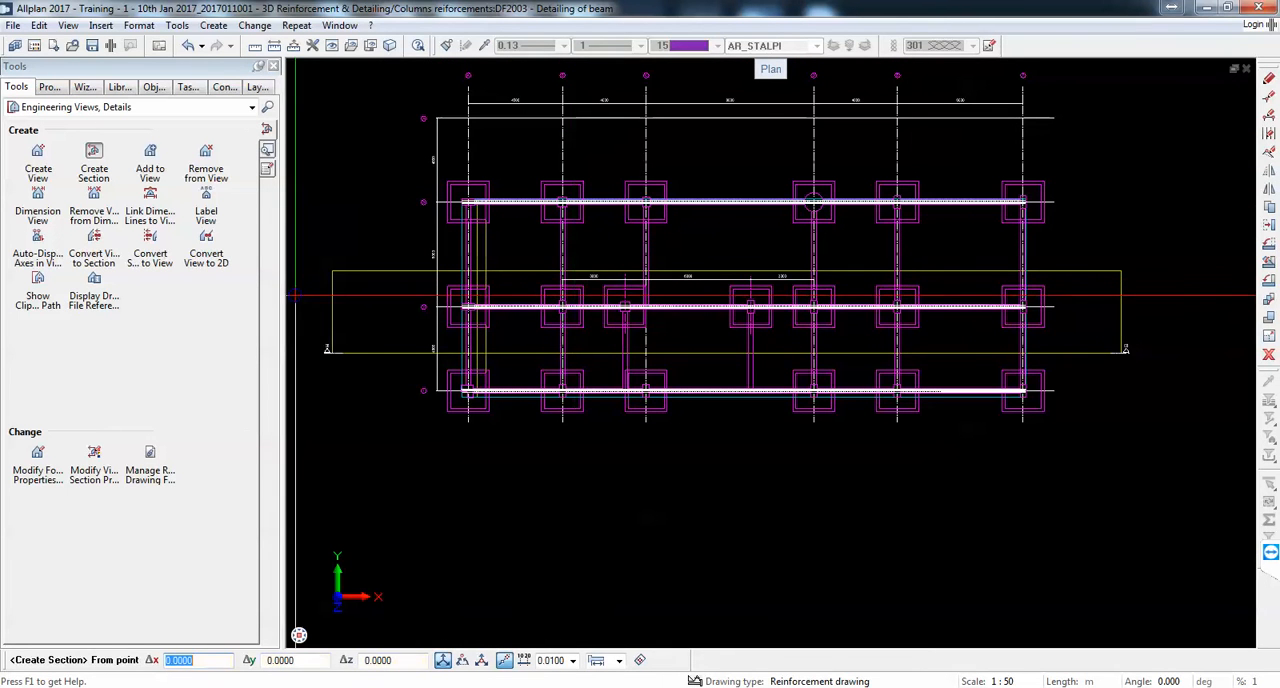
pyautogui.scroll(-4, 597, 275)
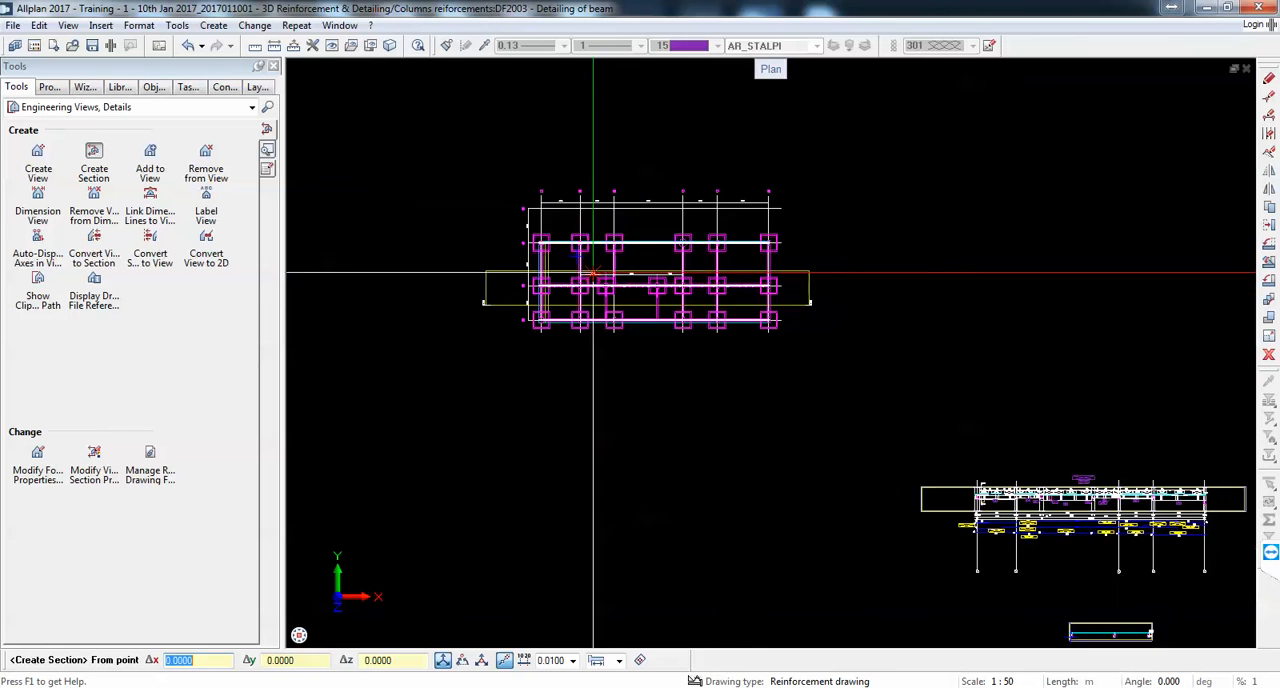
pyautogui.scroll(4, 601, 302)
pyautogui.scroll(-4, 587, 298)
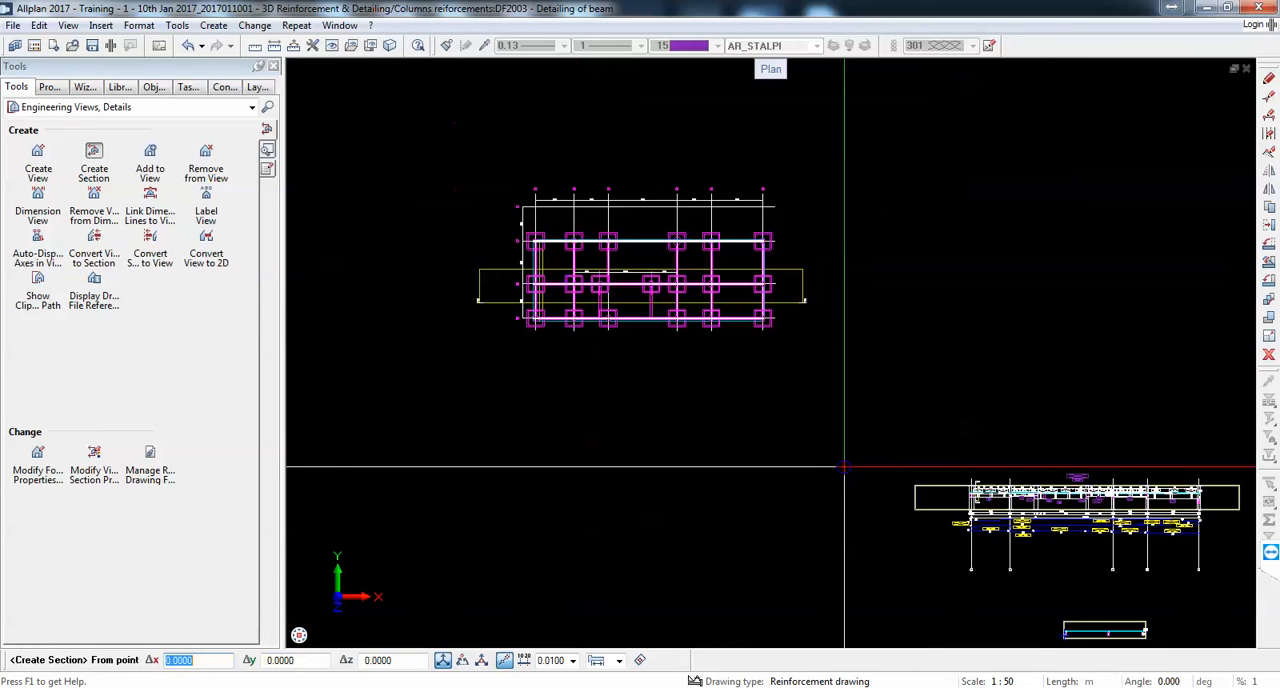
# Step: Crop the section view boundary to the area around the middle beam and place the Section 1 - 1 label above it
pyautogui.scroll(6, 840, 363)
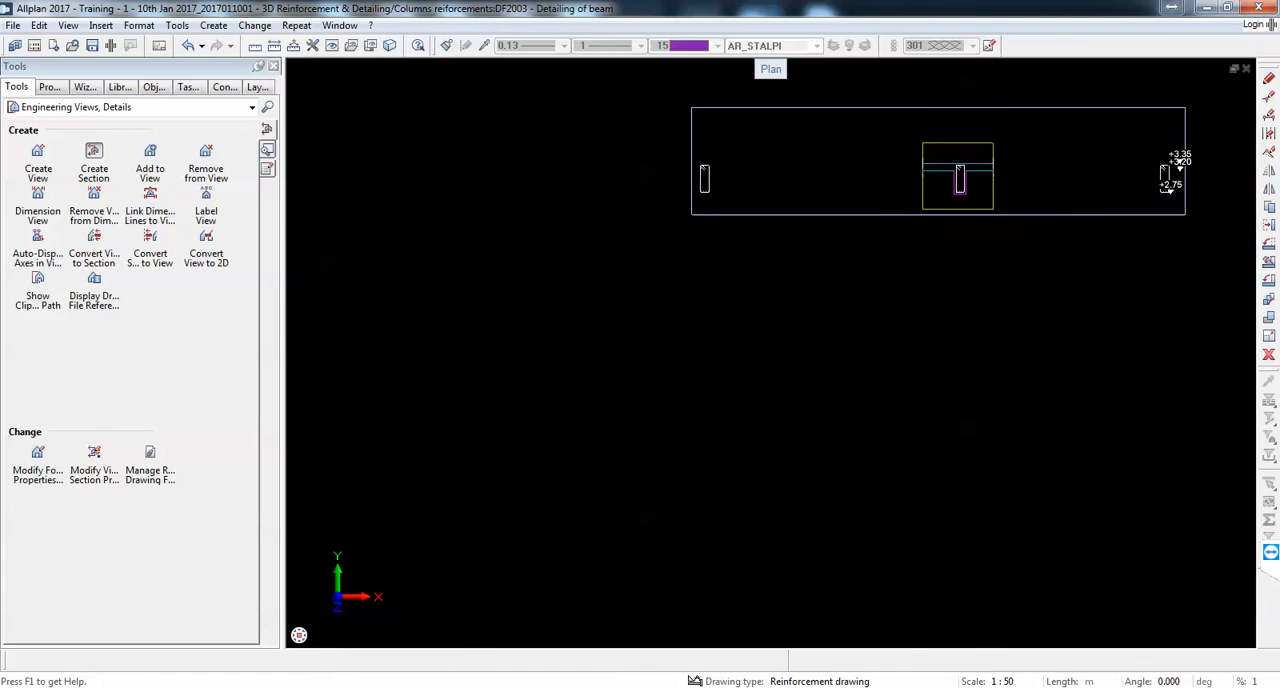
pyautogui.moveTo(903, 306); pyautogui.dragTo(734, 530, button='middle')
pyautogui.press('Return')
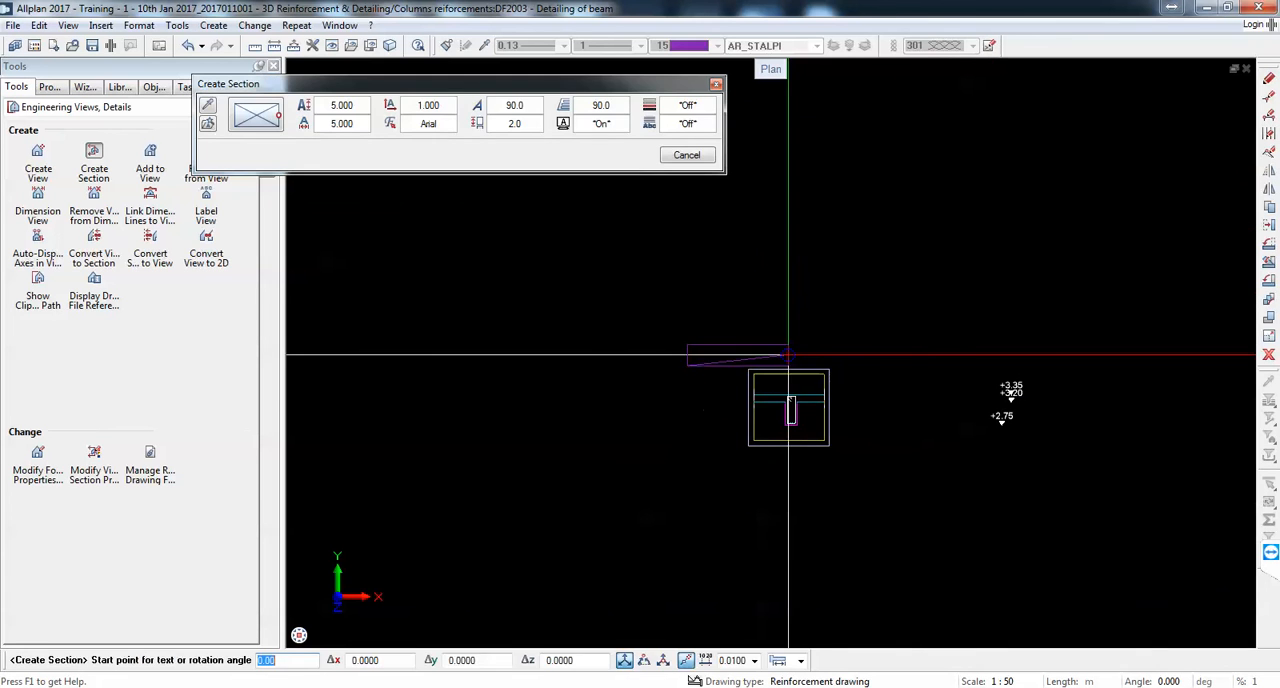
pyautogui.click(812, 352)
pyautogui.press('Escape')
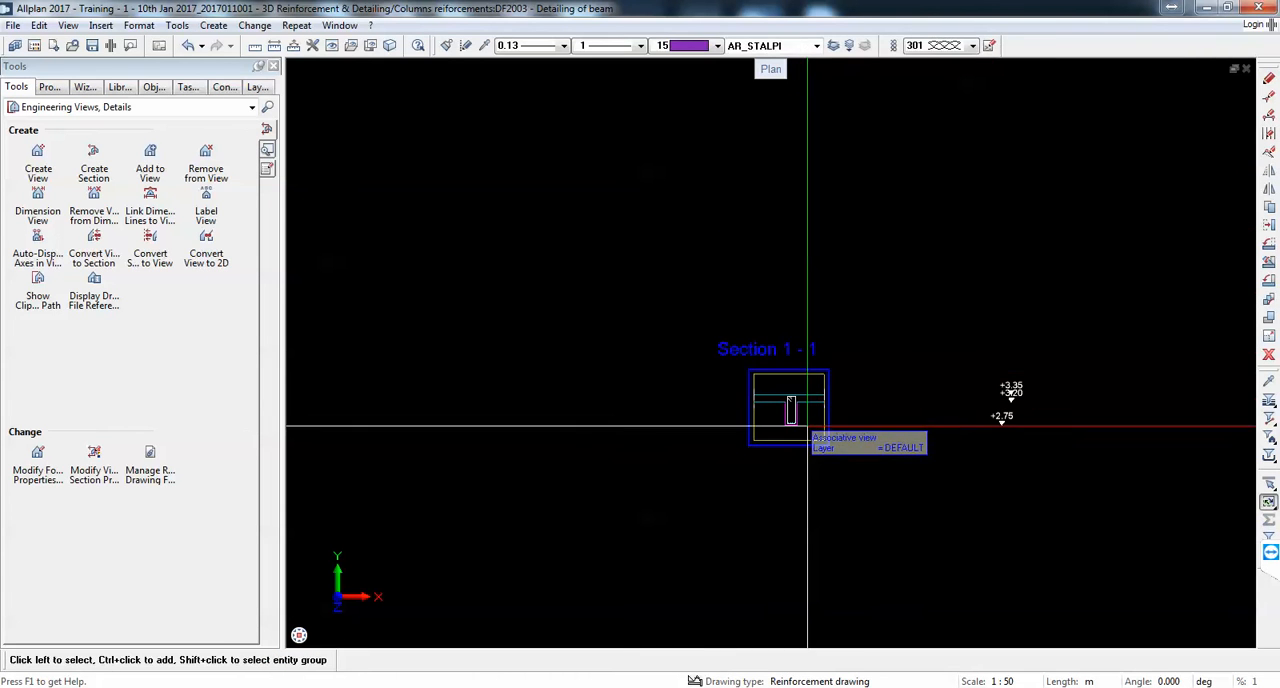
# Step: Stretch the section 1 clipping area on beam 1B6 upward to the upper boundary of the elevation, above the stirrup dimensions
pyautogui.scroll(4, 790, 427)
pyautogui.scroll(-4, 842, 431)
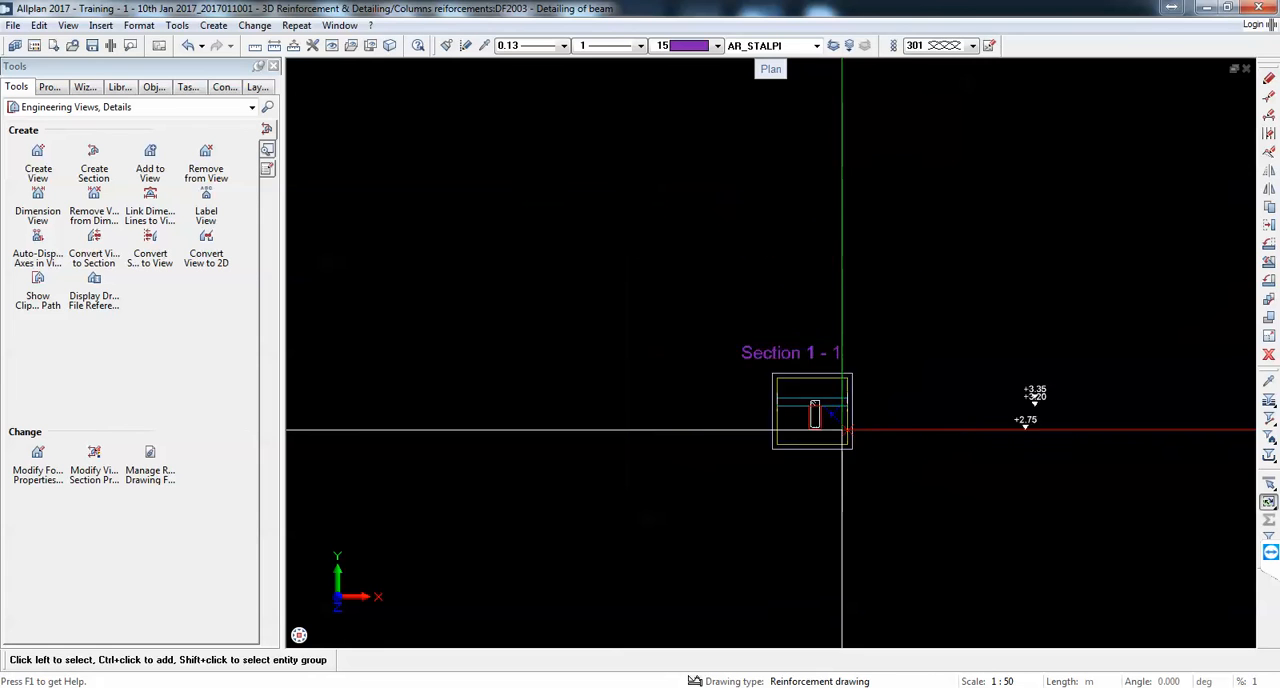
pyautogui.scroll(-5, 842, 431)
pyautogui.scroll(4, 685, 245)
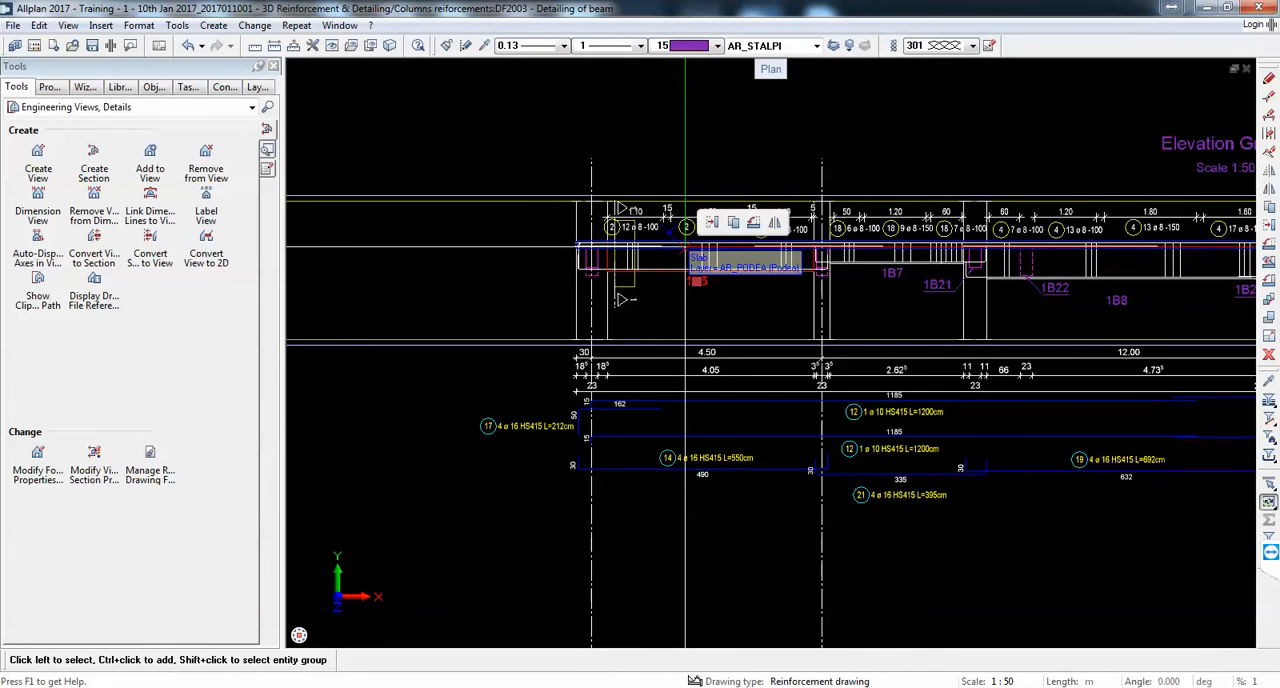
pyautogui.scroll(-5, 685, 245)
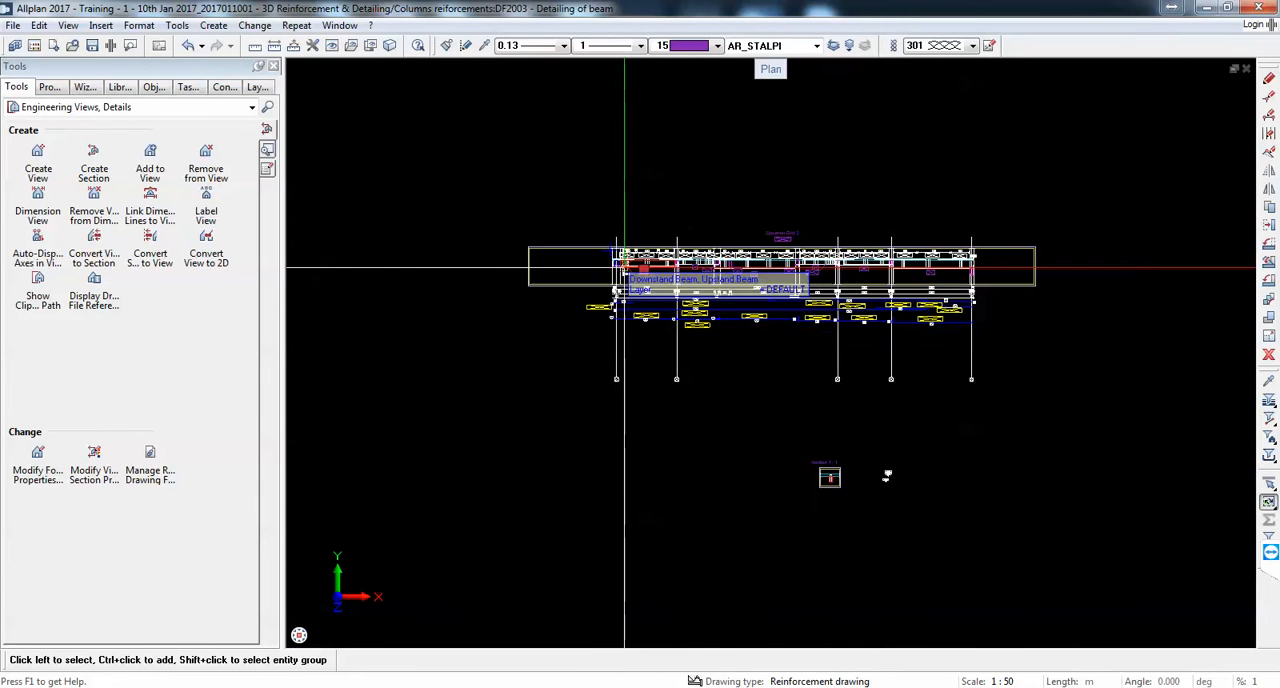
pyautogui.scroll(6, 653, 215)
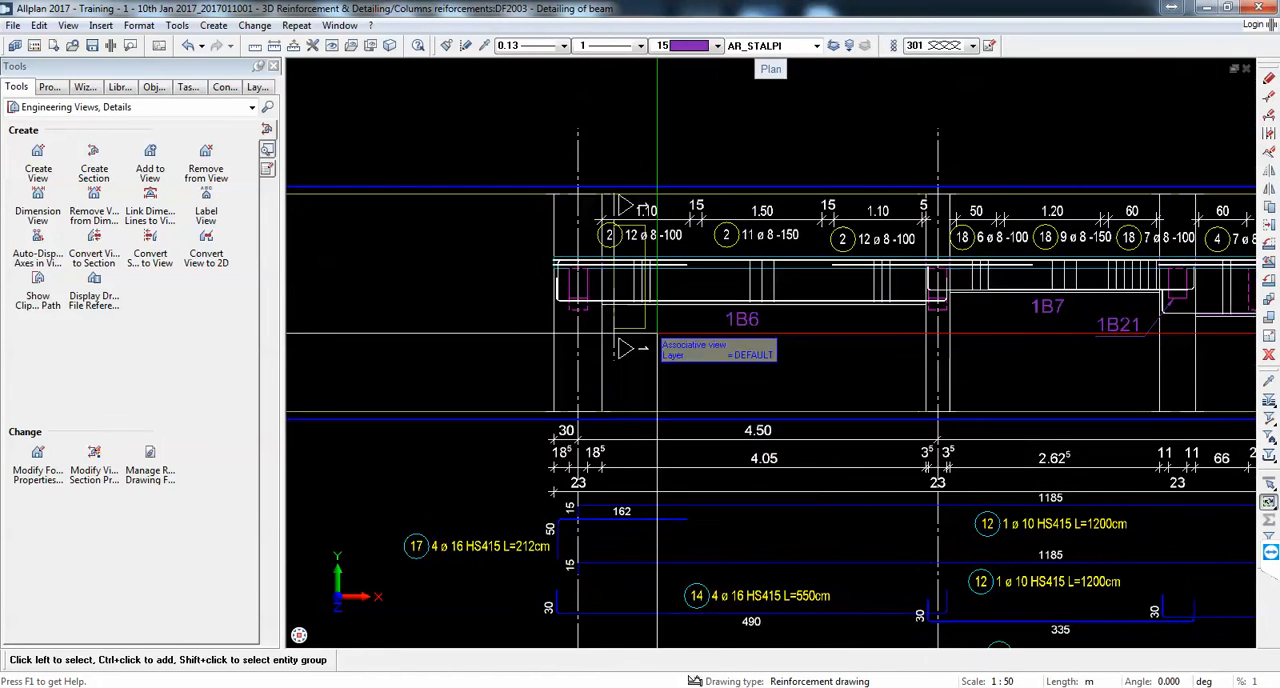
pyautogui.click(625, 260)
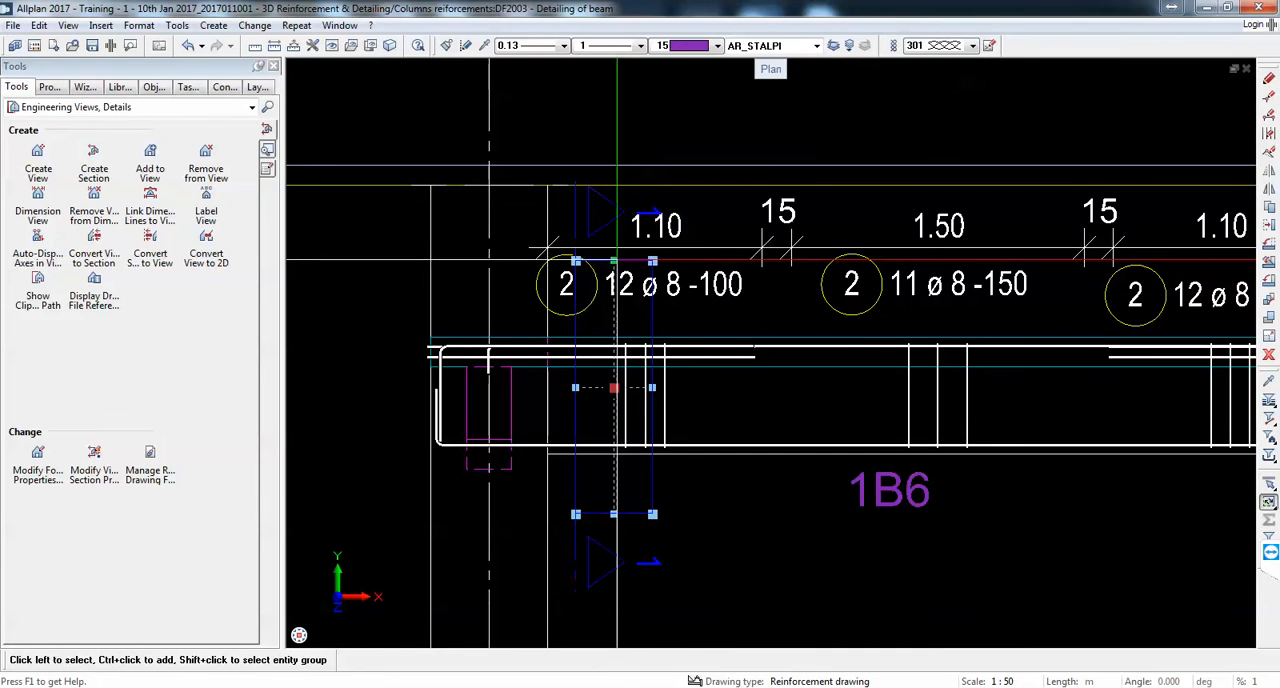
pyautogui.click(617, 149)
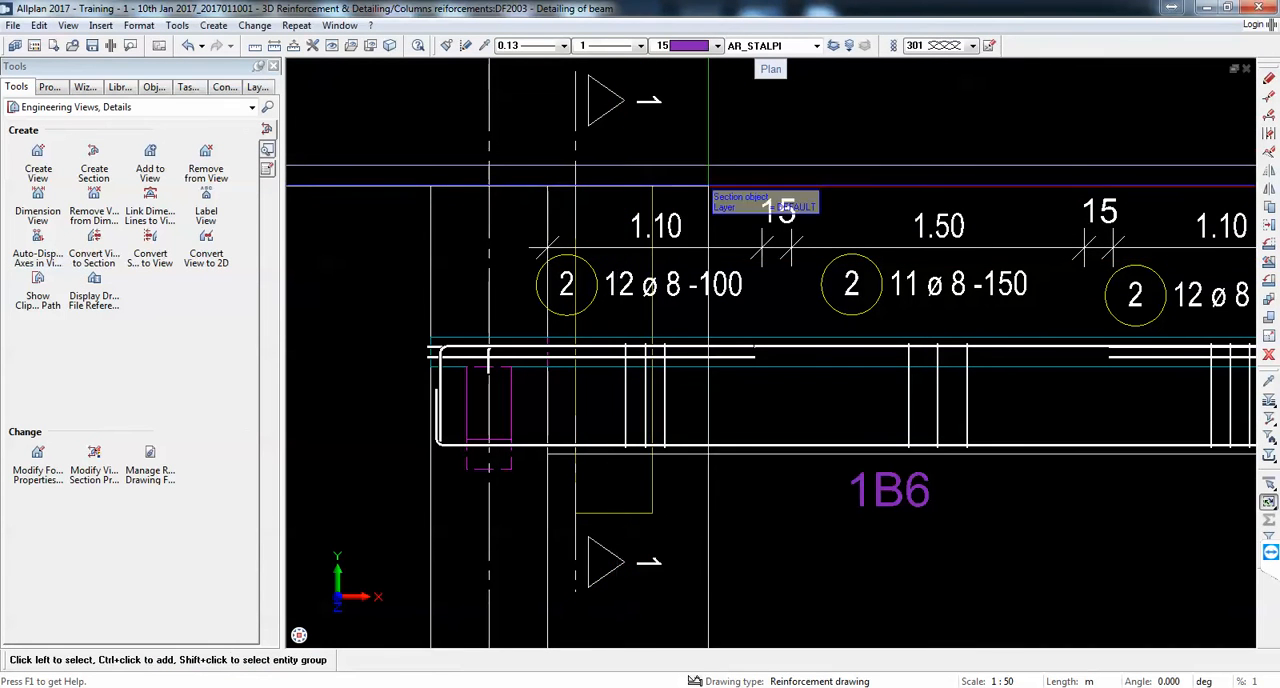
# Step: Create a second section from the whole Elevation Grid 2 beam view, with the viewing direction set horizontally along the beam
pyautogui.scroll(-5, 720, 209)
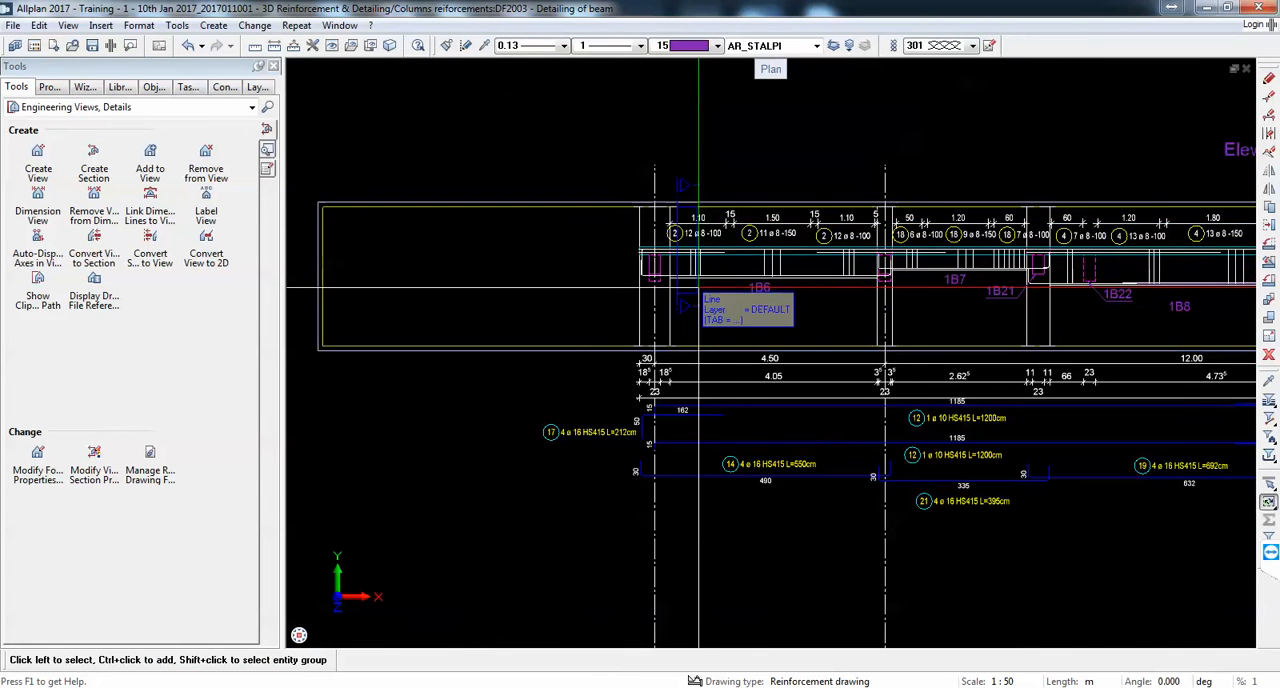
pyautogui.scroll(-4, 833, 290)
pyautogui.scroll(4, 1056, 545)
pyautogui.scroll(-4, 837, 422)
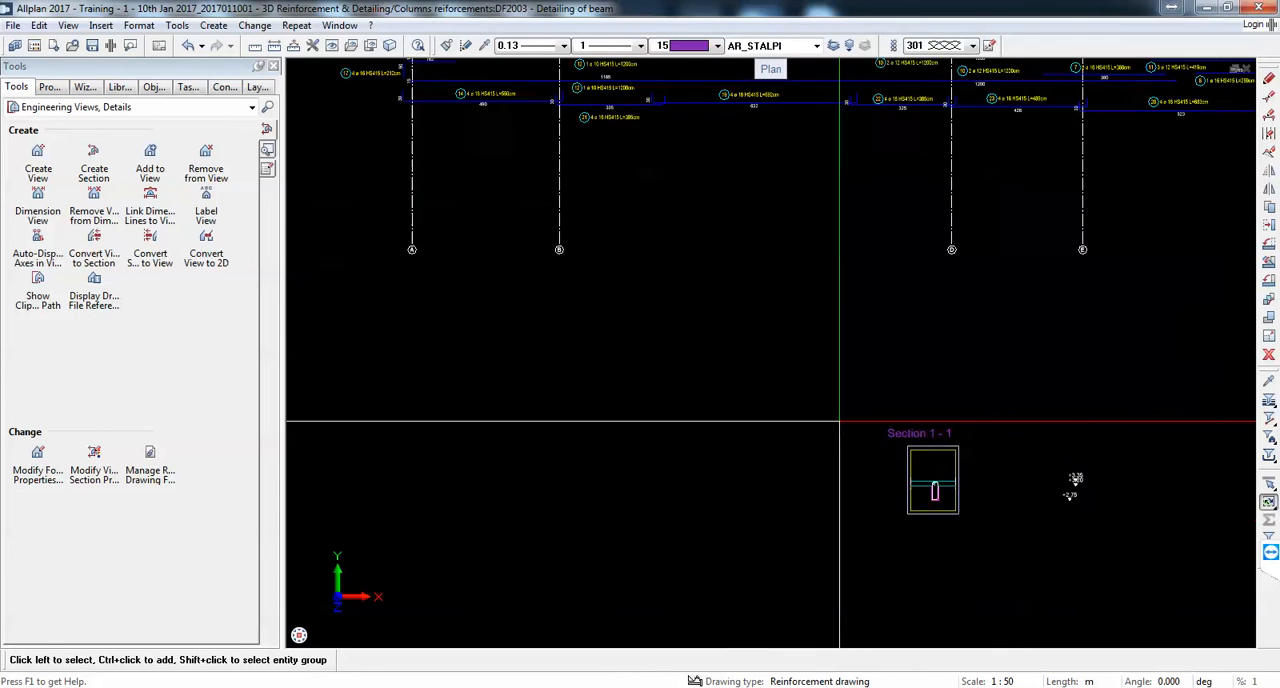
pyautogui.click(85, 178)
pyautogui.moveTo(1128, 380); pyautogui.dragTo(614, 163)
pyautogui.click(526, 215)
# Step: Define section 2's clipping area as a narrow upright rectangle across beam 1B6, between section 1 and grid B, and place it beside Section 1 - 1
pyautogui.scroll(4, 640, 120)
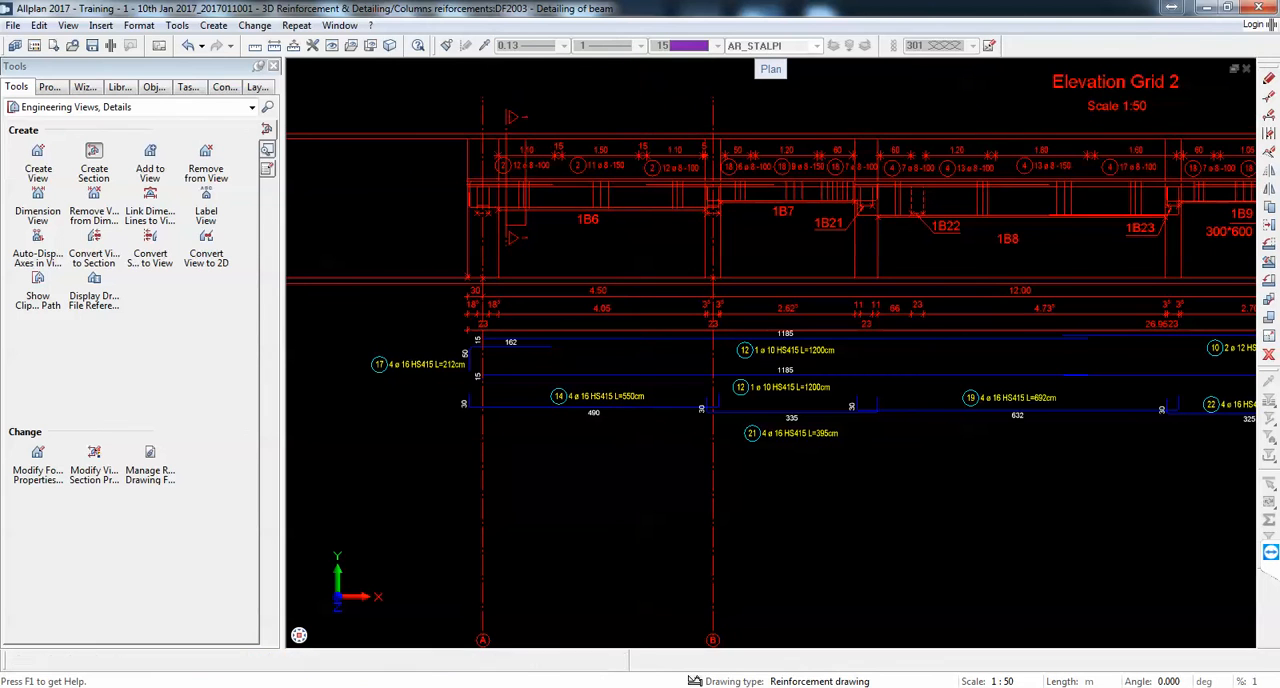
pyautogui.click(633, 116)
pyautogui.click(648, 241)
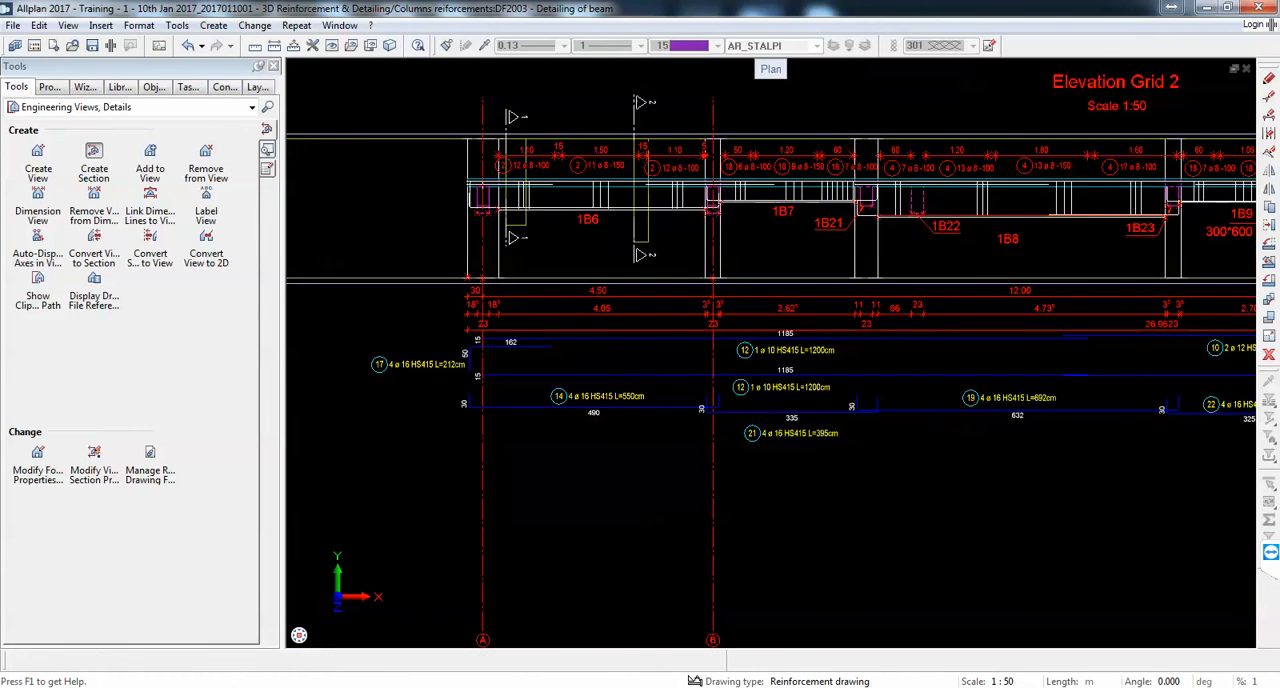
pyautogui.scroll(-7, 583, 201)
pyautogui.scroll(4, 754, 327)
pyautogui.click(868, 454)
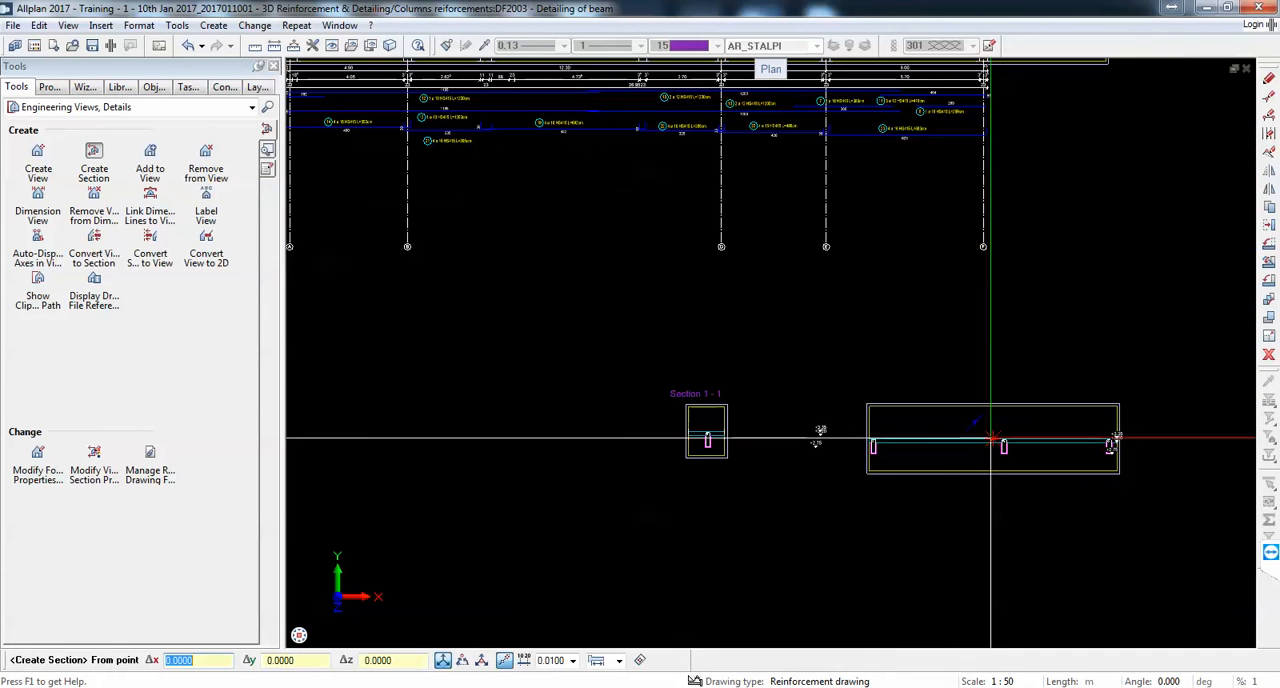
# Step: Crop the second section's boundary to the area around the middle beam and place the Section 2 - 2 label above it
pyautogui.click(980, 427)
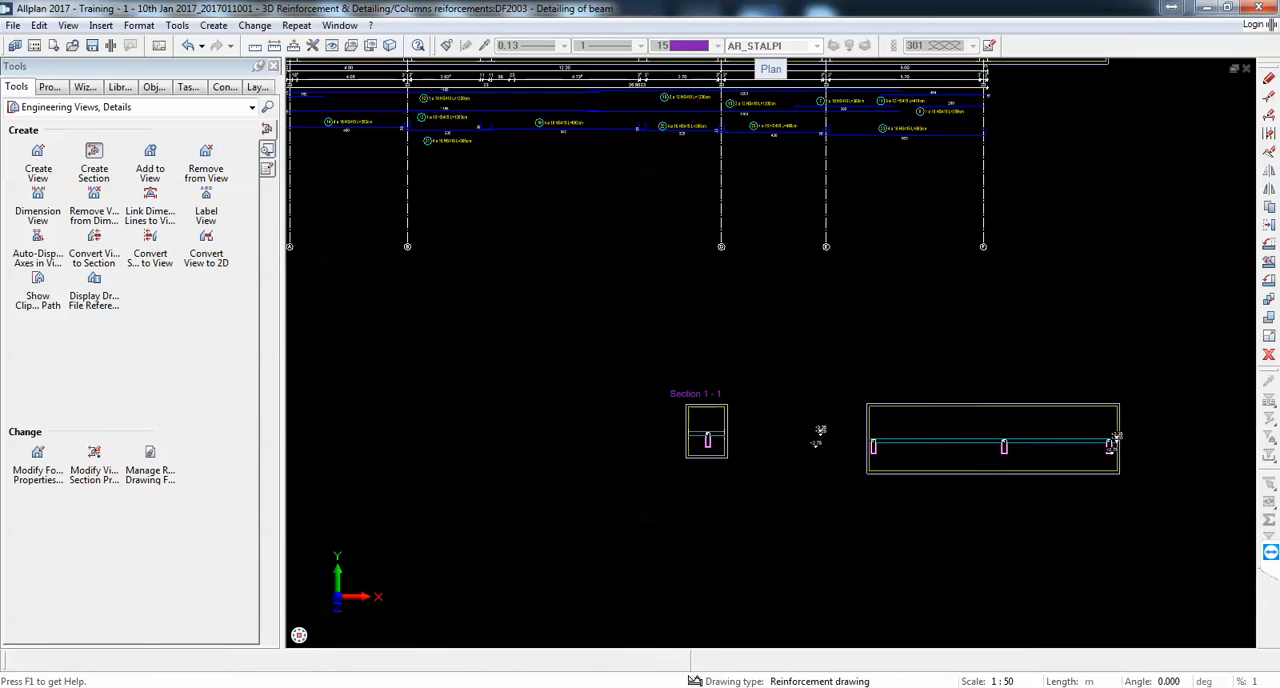
pyautogui.click(1020, 460)
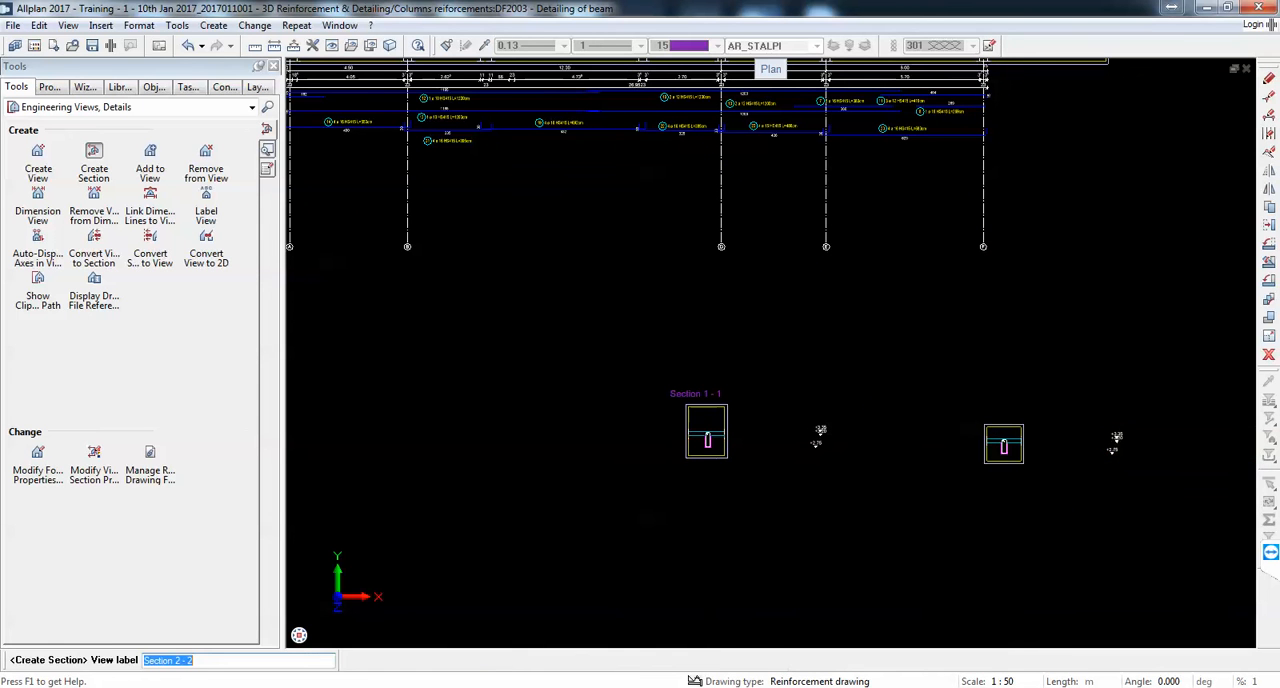
pyautogui.click(1024, 409)
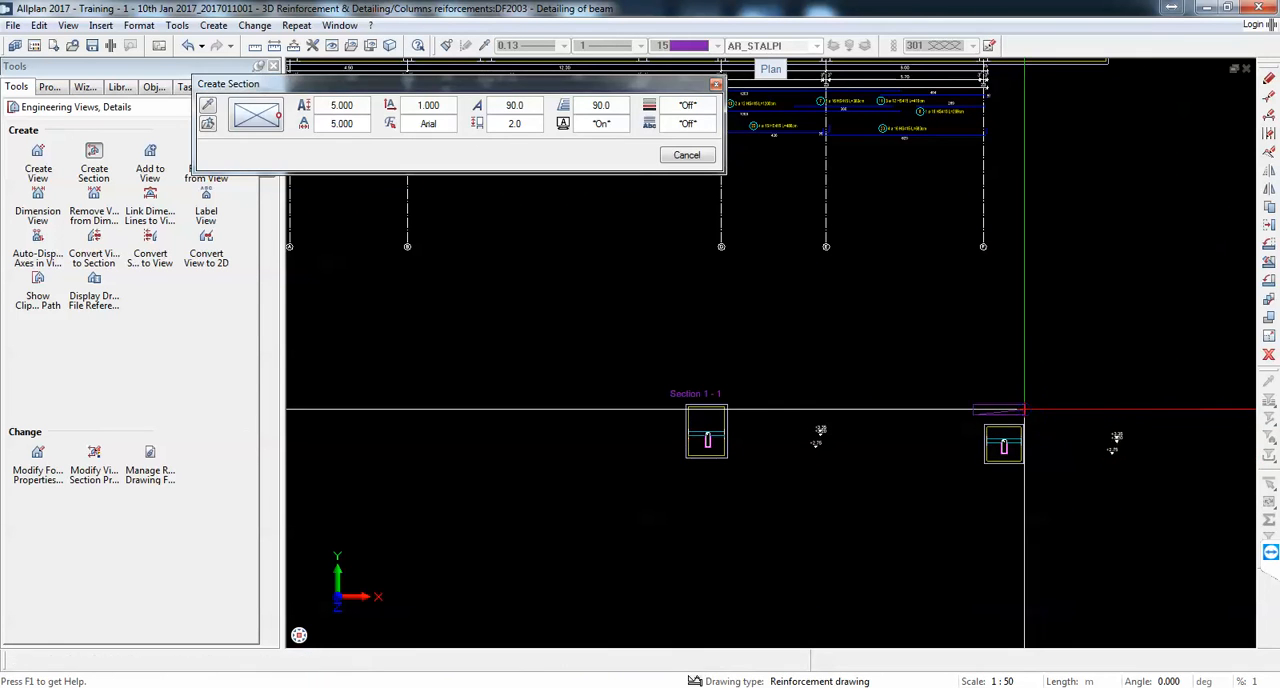
# Step: Select the whole Elevation Grid 2 beam view as the source for a third section
pyautogui.scroll(-5, 1026, 409)
pyautogui.scroll(3, 807, 279)
pyautogui.scroll(2, 807, 279)
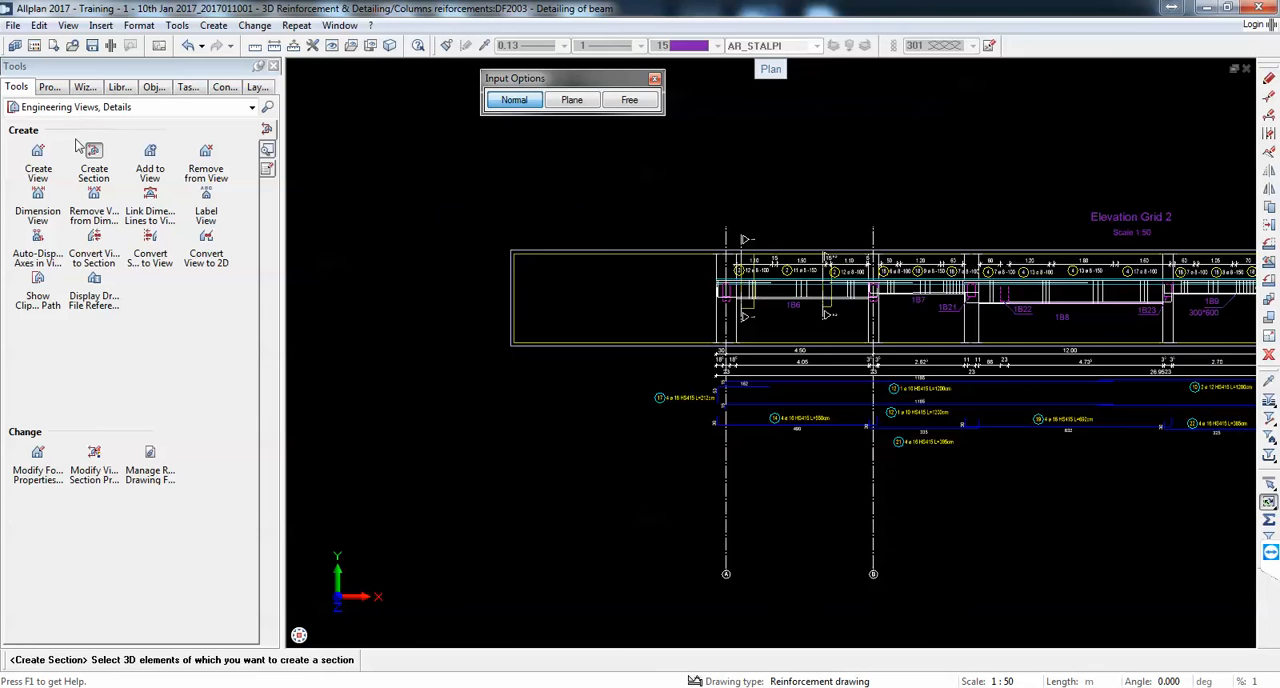
pyautogui.scroll(2, 988, 306)
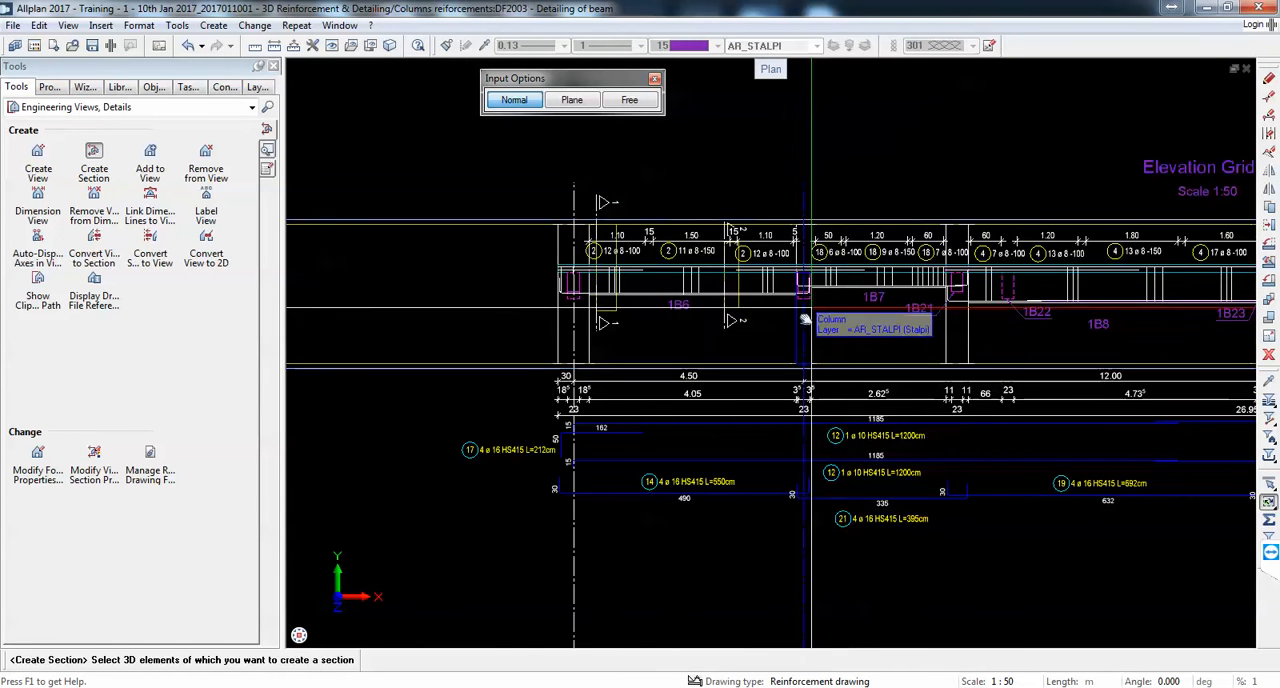
pyautogui.moveTo(811, 307); pyautogui.dragTo(780, 350, button='middle')
pyautogui.scroll(2, 740, 320)
pyautogui.scroll(-4, 701, 280)
pyautogui.scroll(3, 701, 280)
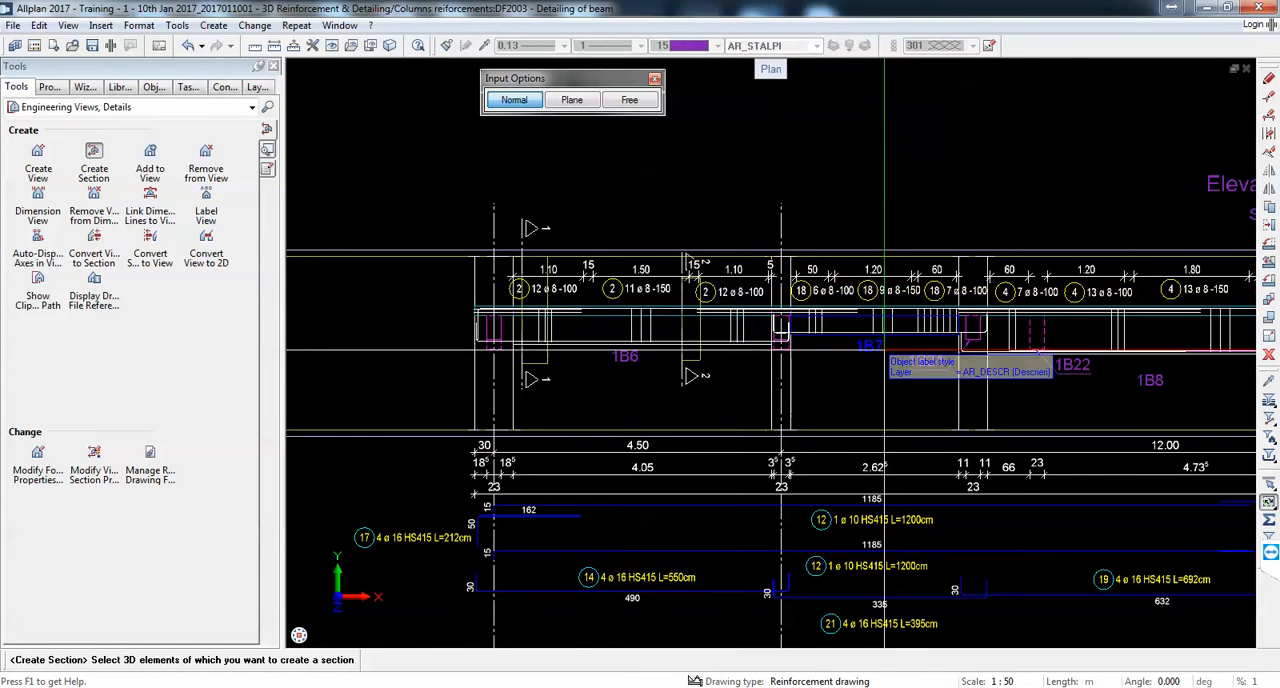
pyautogui.scroll(-1, 884, 355)
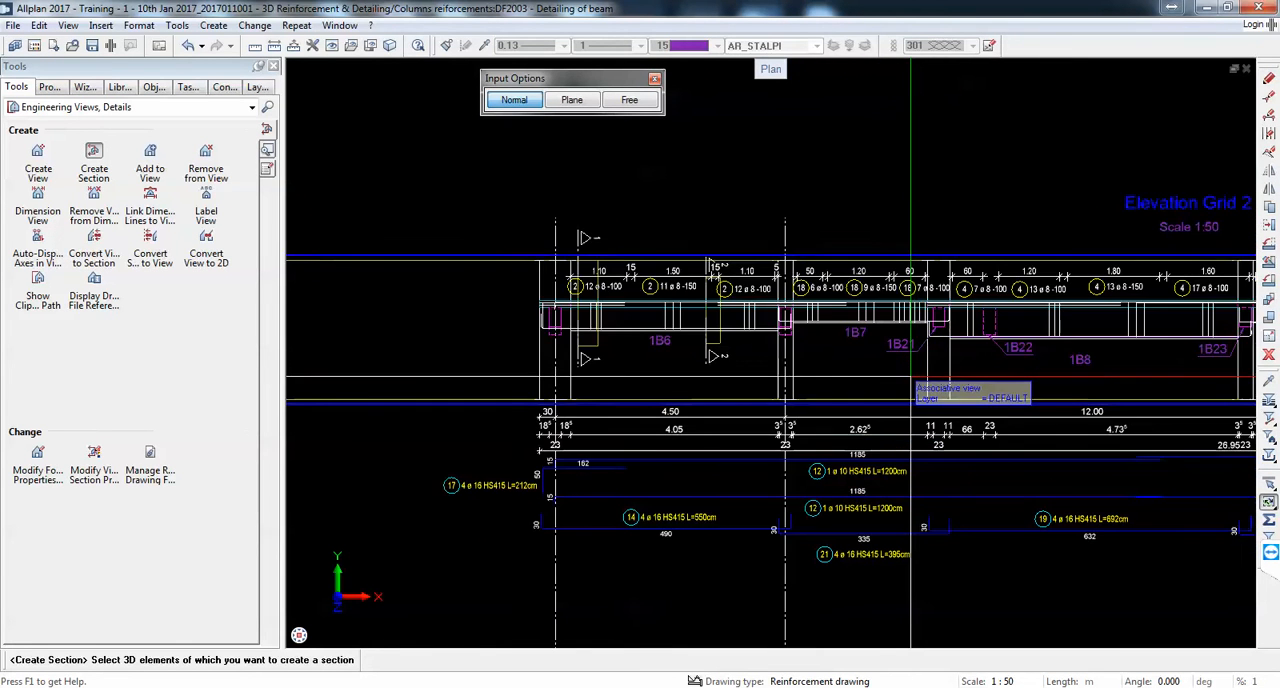
pyautogui.moveTo(886, 369); pyautogui.dragTo(824, 204)
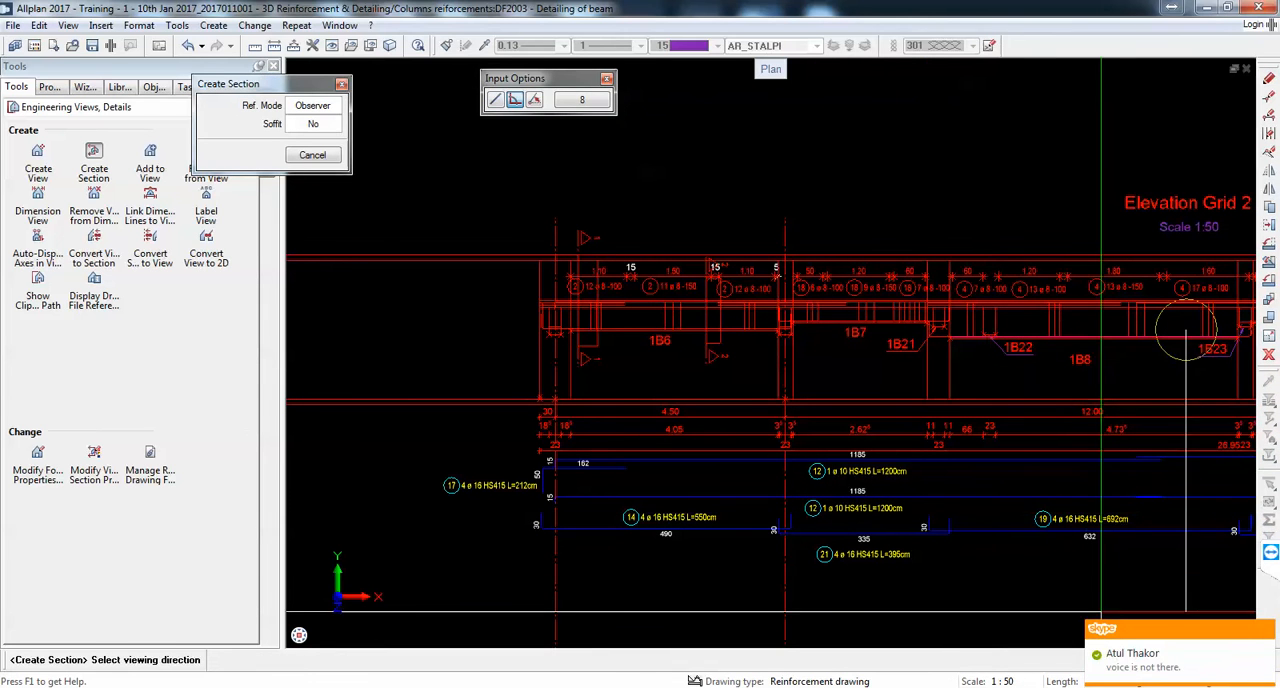
# Step: Switch to TeamViewer, toggle the session's microphone and open the hidden system tray icons
pyautogui.click(1271, 557)
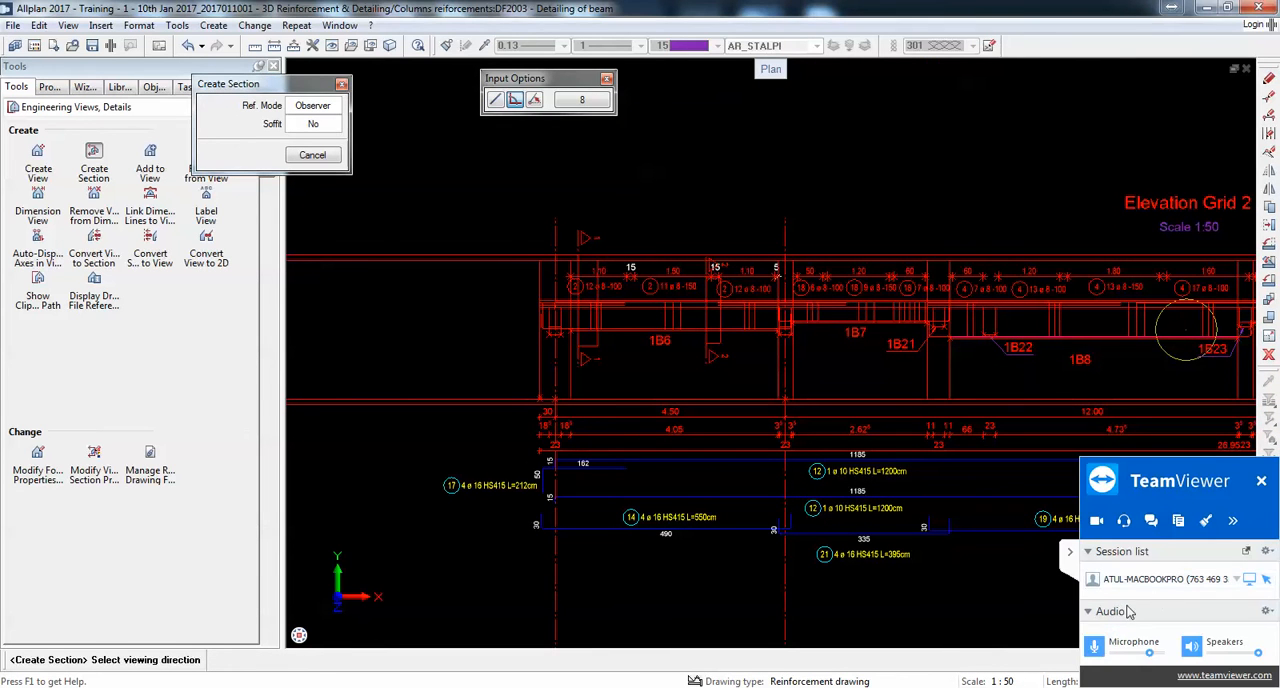
pyautogui.click(1097, 646)
pyautogui.click(1098, 687)
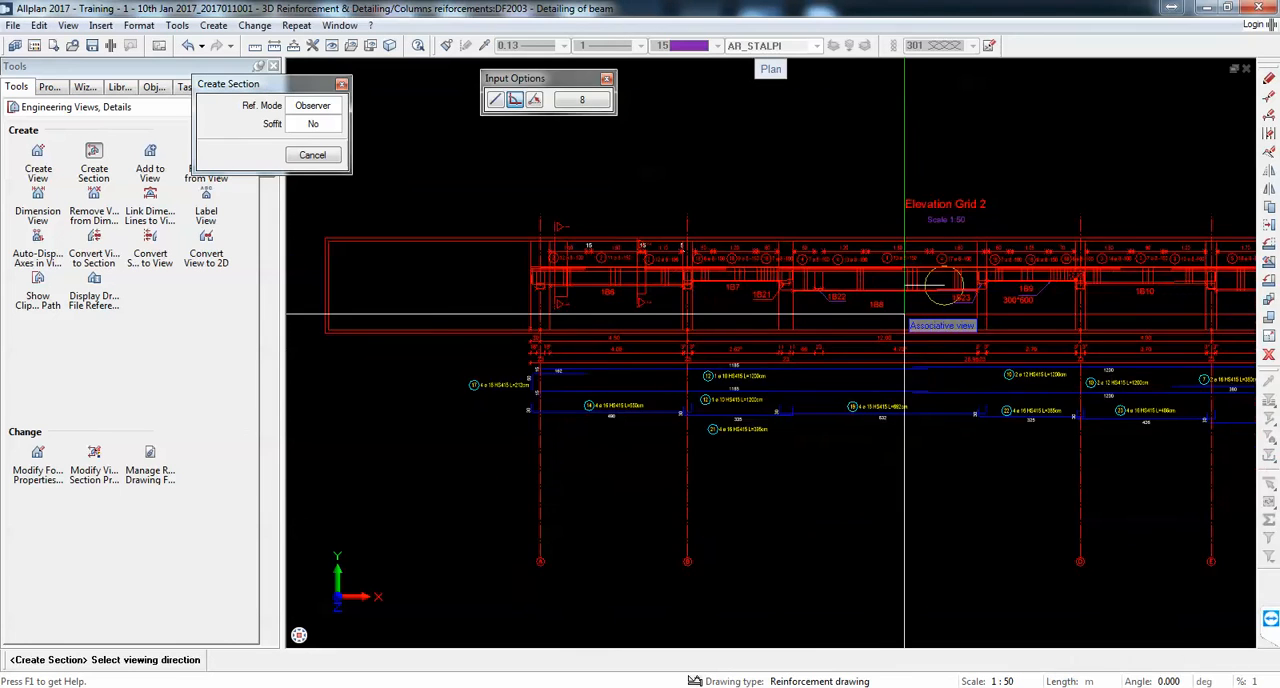
# Step: Set section 3's viewing direction horizontally along the beam and define its clipping area as a narrow upright rectangle across beam 1B8
pyautogui.scroll(2, 903, 306)
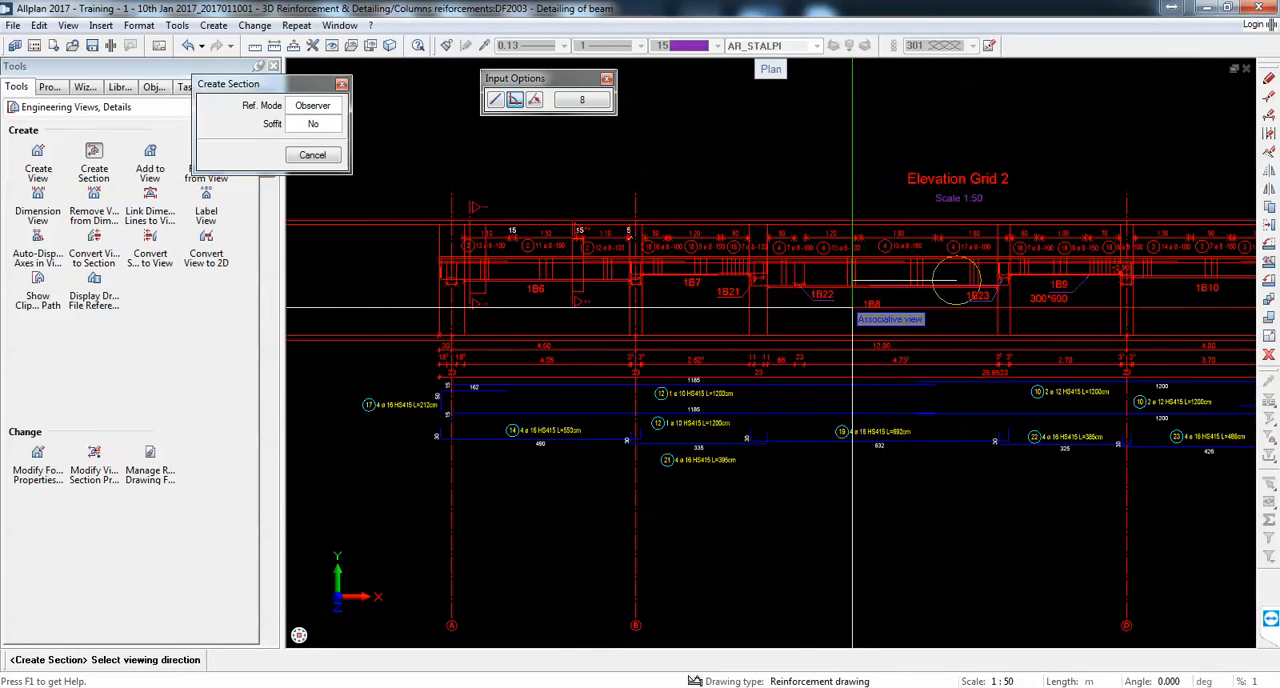
pyautogui.click(855, 307)
pyautogui.click(855, 307)
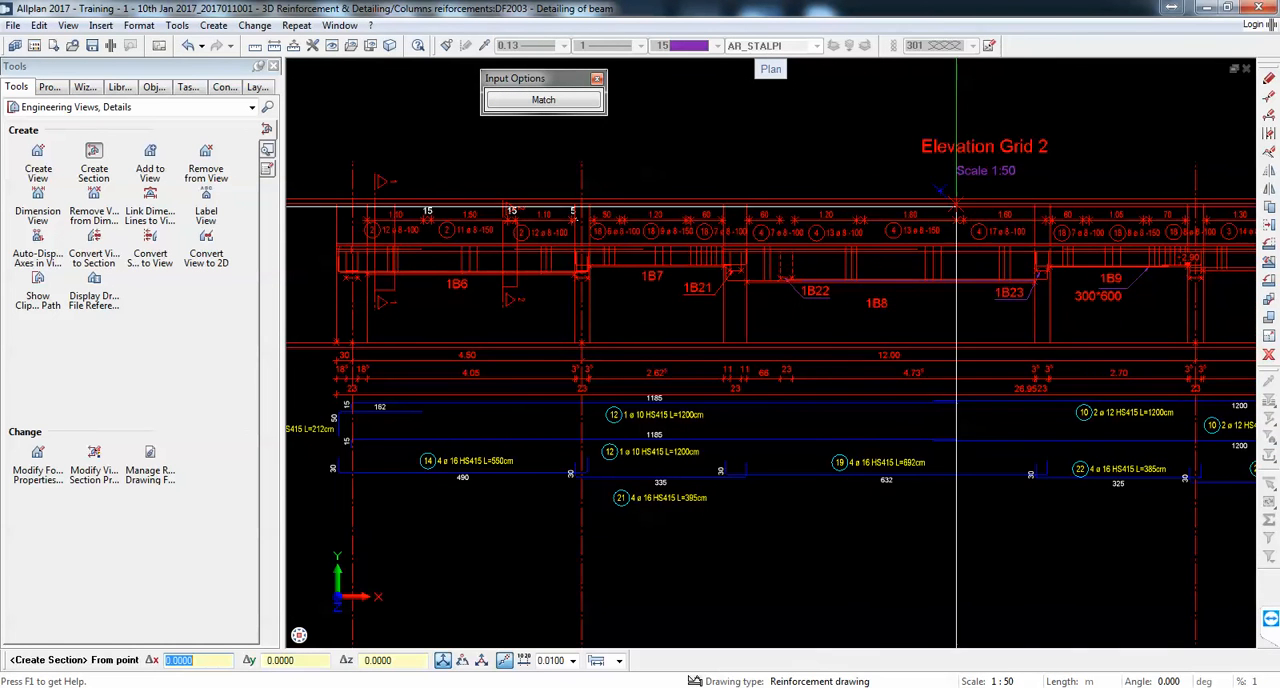
pyautogui.scroll(1, 956, 205)
pyautogui.scroll(-1, 942, 185)
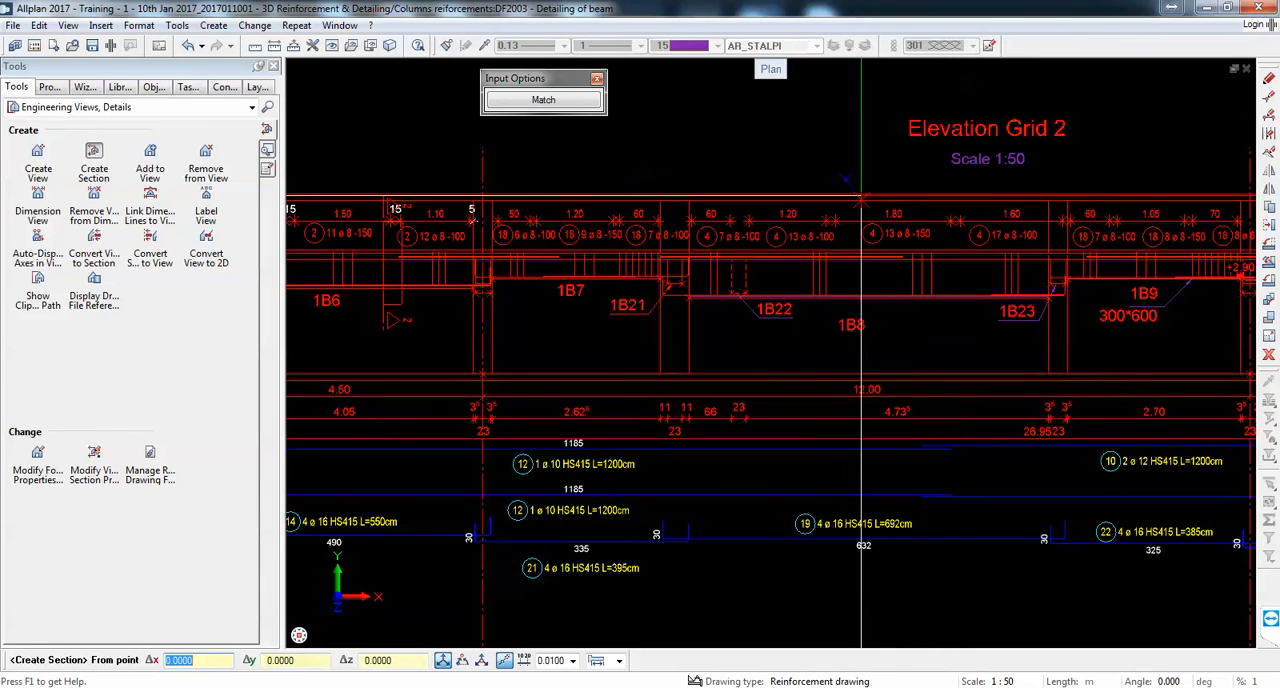
pyautogui.click(803, 180)
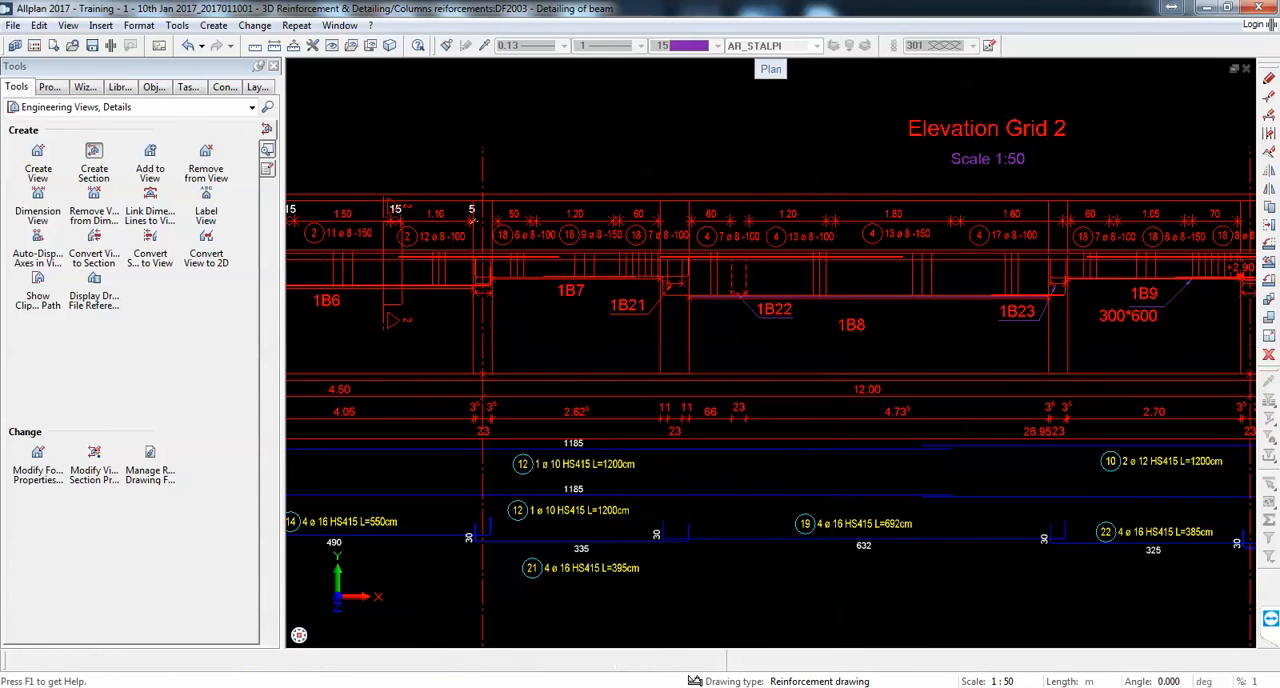
pyautogui.click(834, 372)
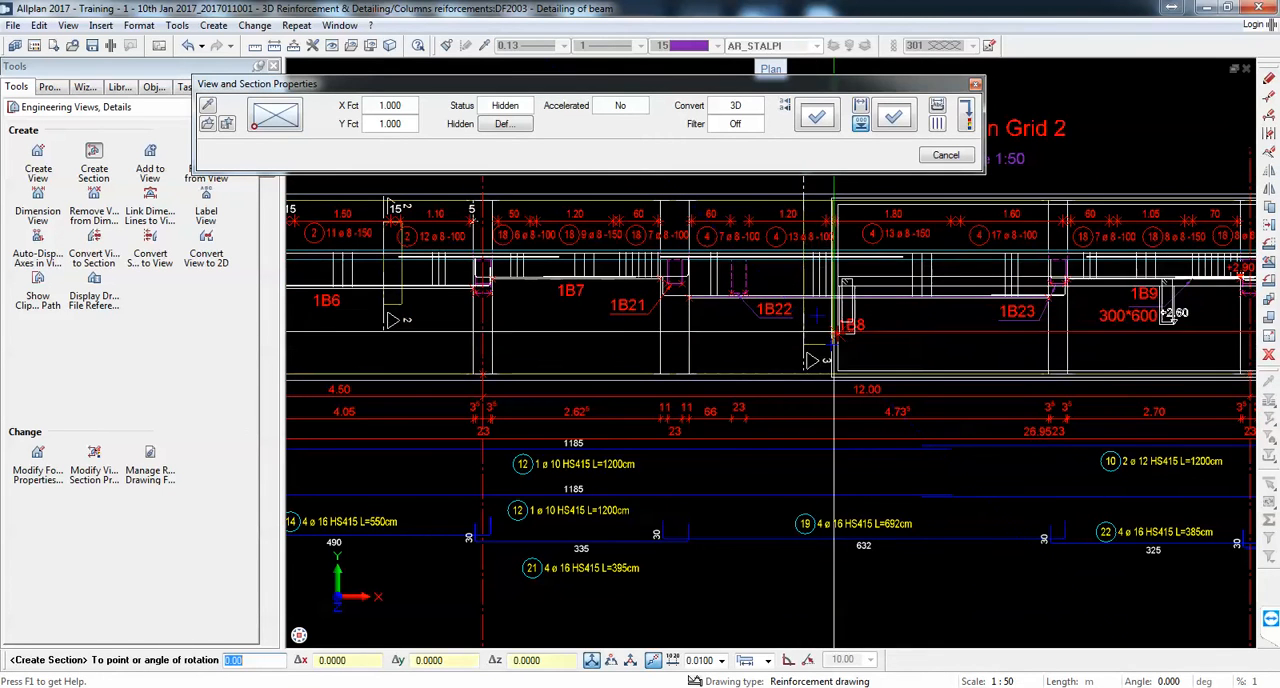
# Step: Place the third section below Section 1 - 1 without rotation
pyautogui.scroll(-6, 834, 345)
pyautogui.scroll(1, 877, 500)
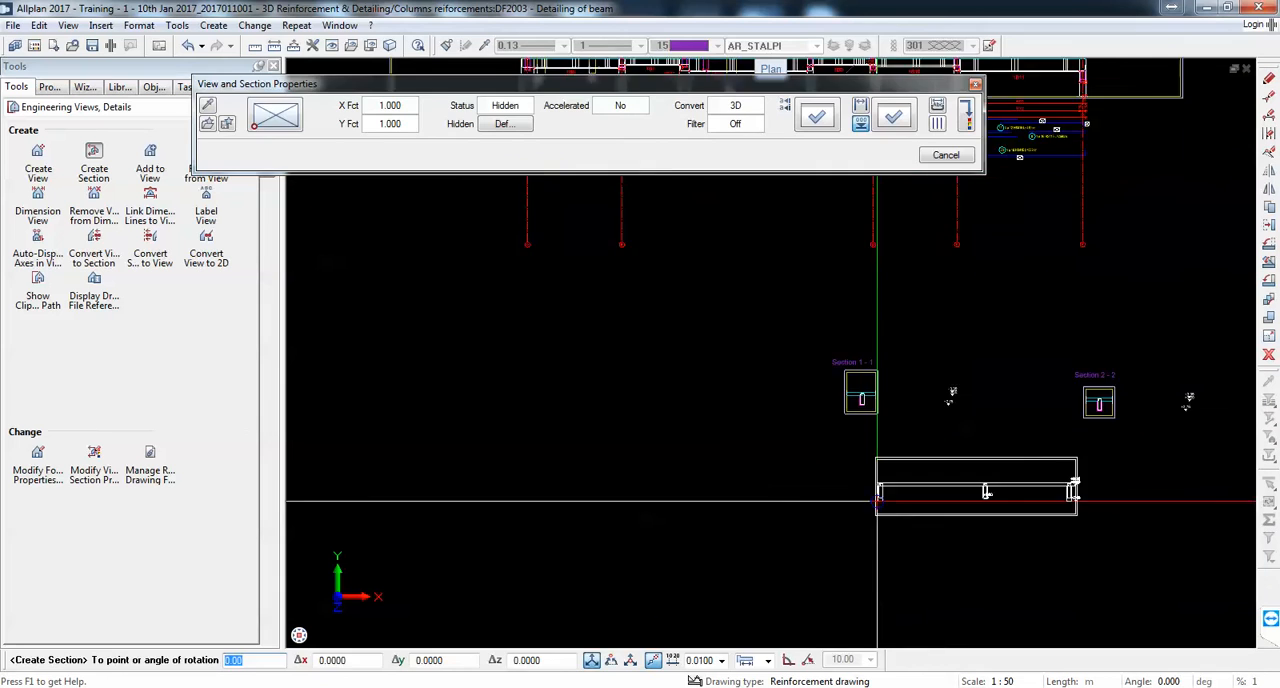
pyautogui.scroll(1, 876, 501)
pyautogui.click(845, 505)
# Step: Crop the third section's boundary to the area around the middle beam and place the Section 3 - 3 label above it
pyautogui.scroll(3, 1013, 476)
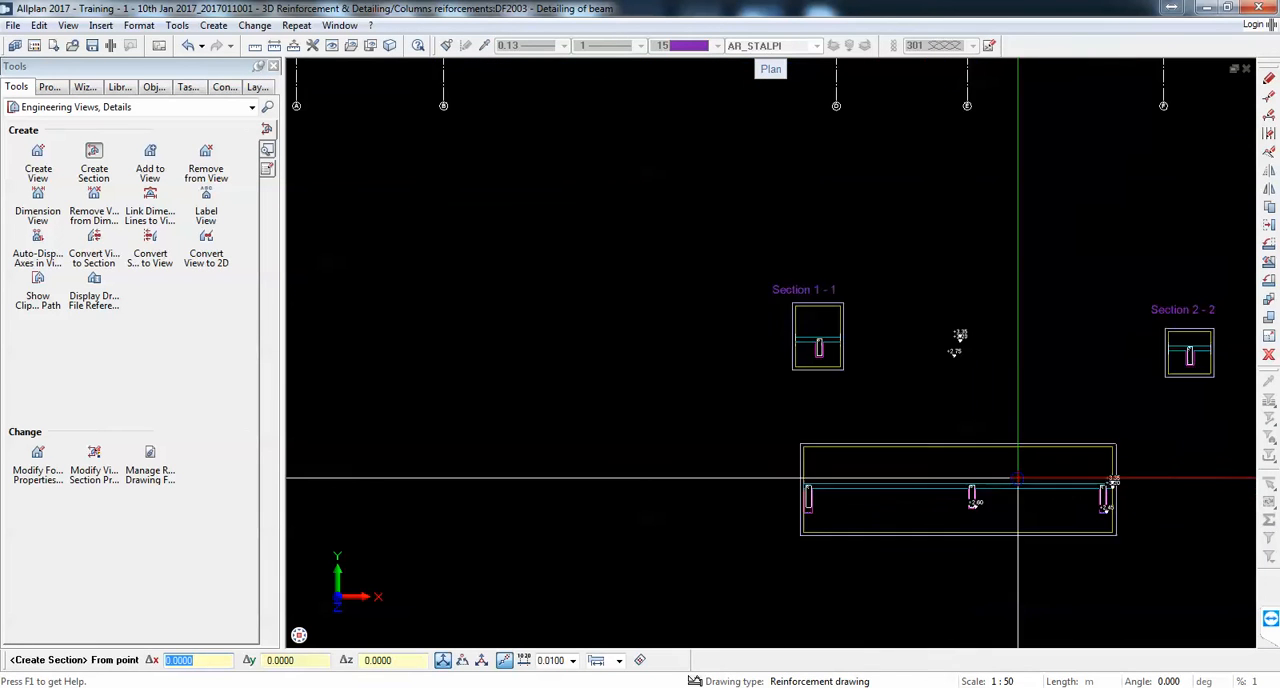
pyautogui.click(951, 469)
pyautogui.click(1004, 547)
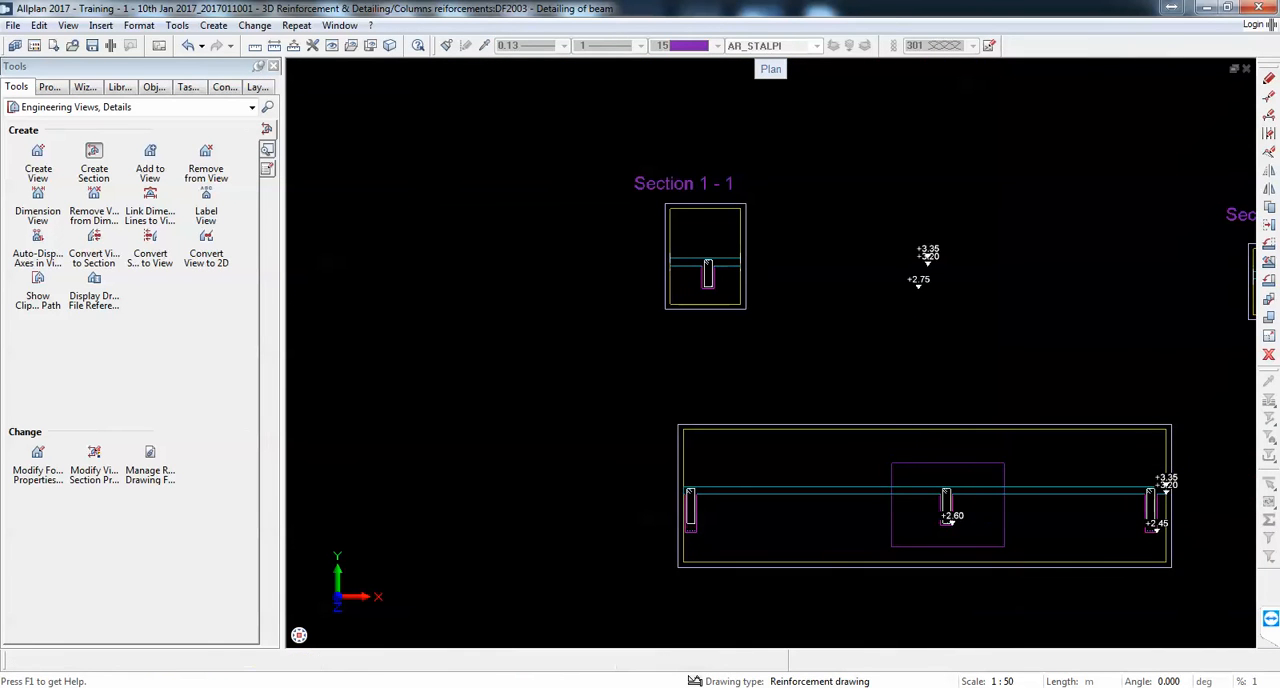
pyautogui.press('Return')
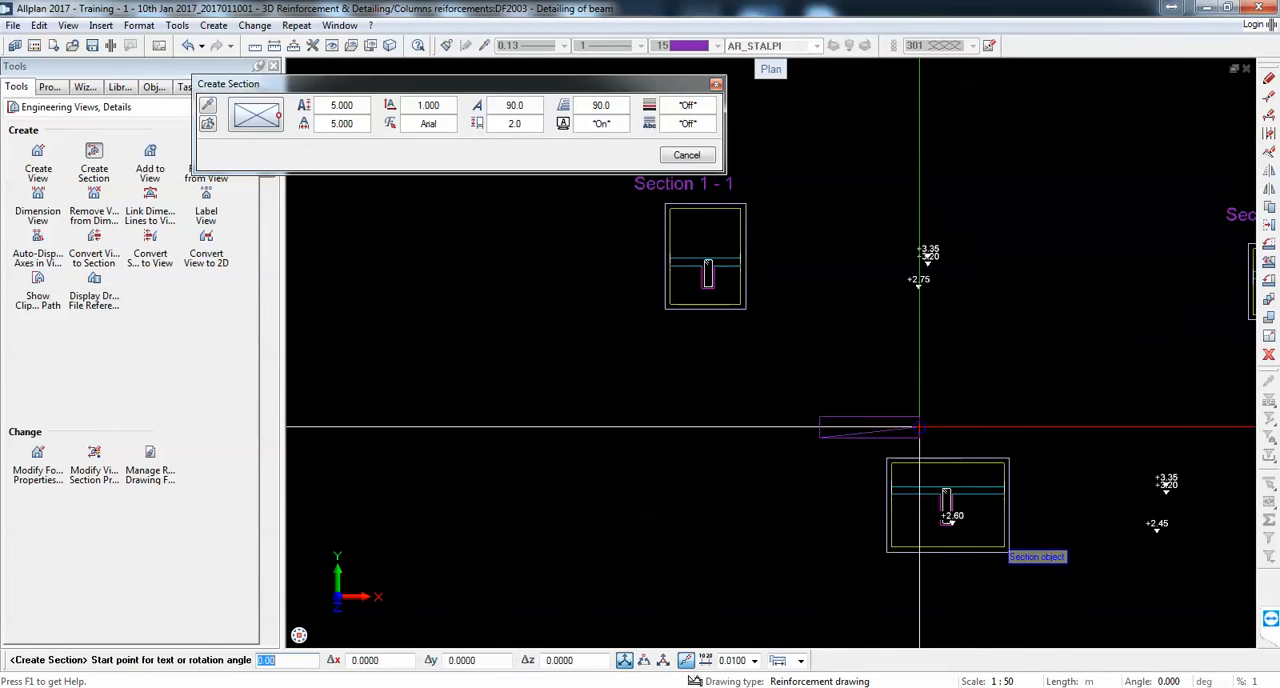
pyautogui.click(988, 431)
pyautogui.scroll(-4, 912, 481)
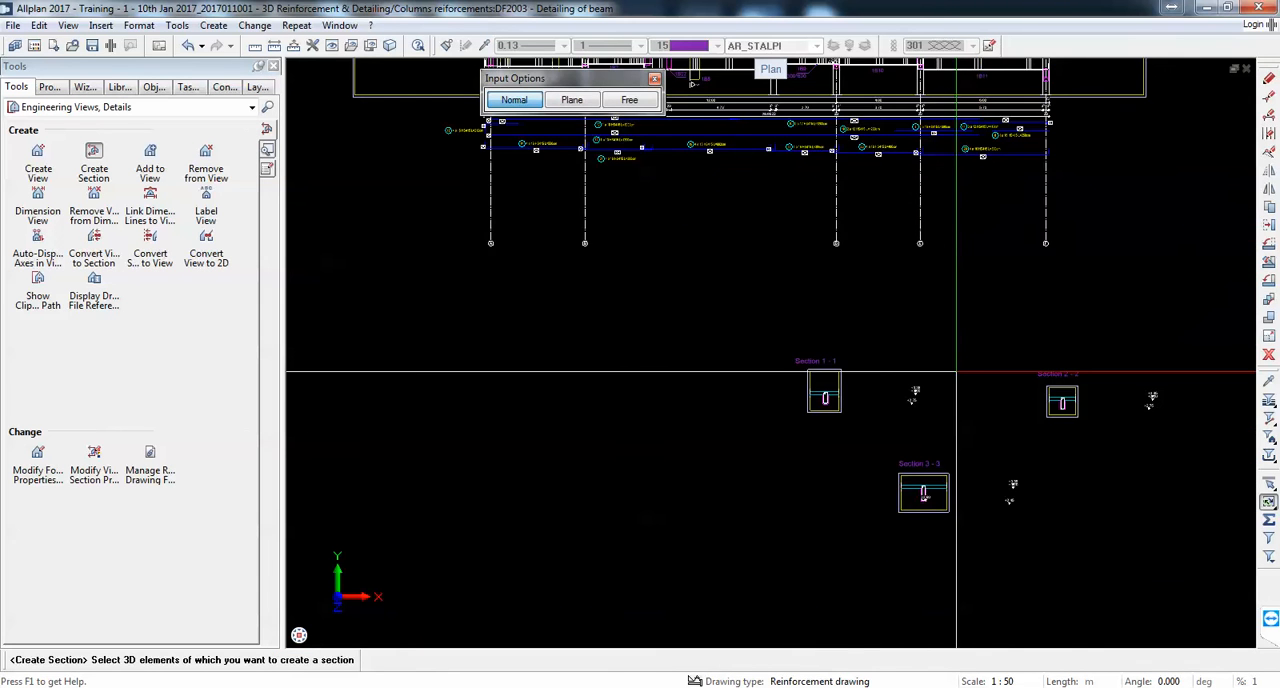
pyautogui.scroll(-3, 957, 371)
pyautogui.scroll(5, 820, 262)
pyautogui.scroll(-3, 809, 265)
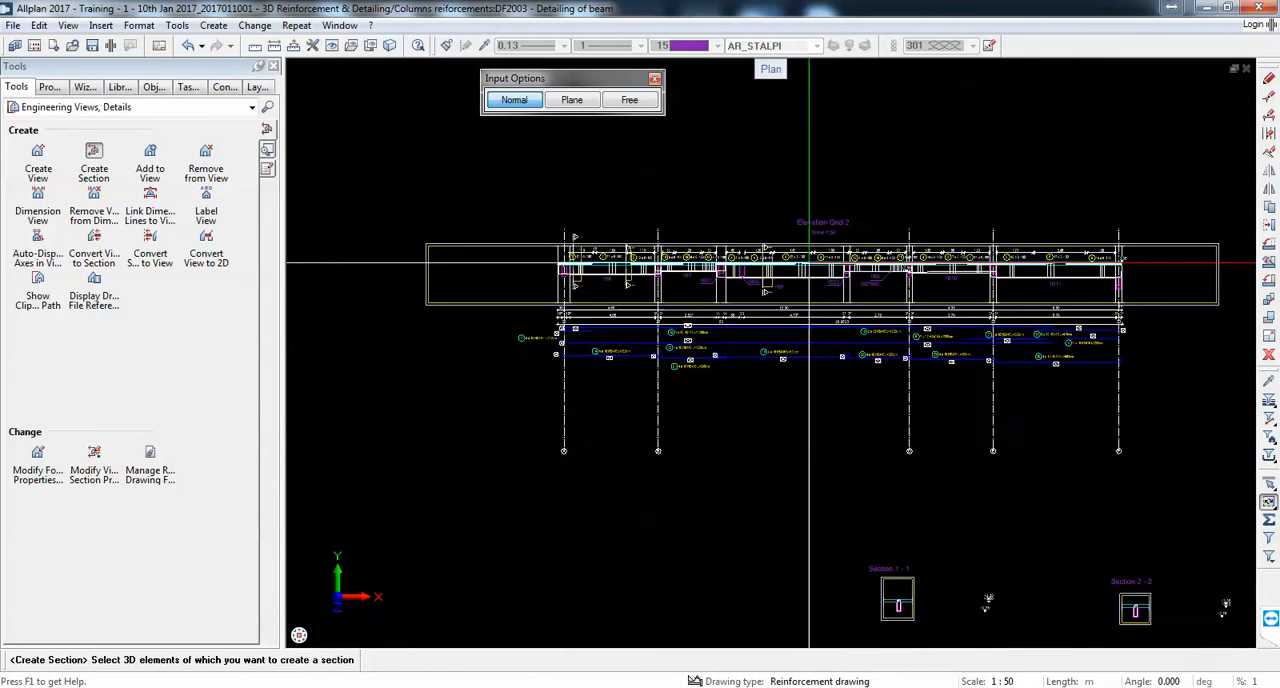
# Step: Select the Elevation Grid 2 elements for a fourth section and set its viewing direction horizontally along the beam
pyautogui.scroll(-3, 809, 265)
pyautogui.scroll(3, 984, 540)
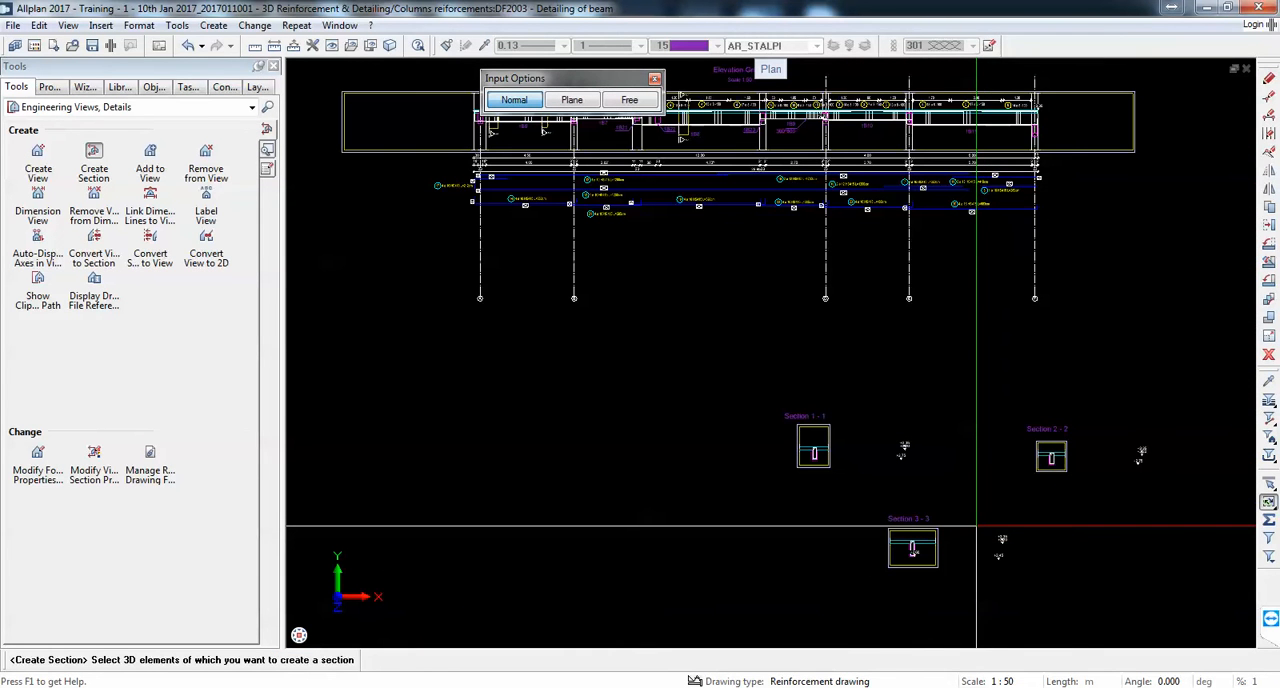
pyautogui.scroll(-2, 960, 500)
pyautogui.scroll(5, 823, 410)
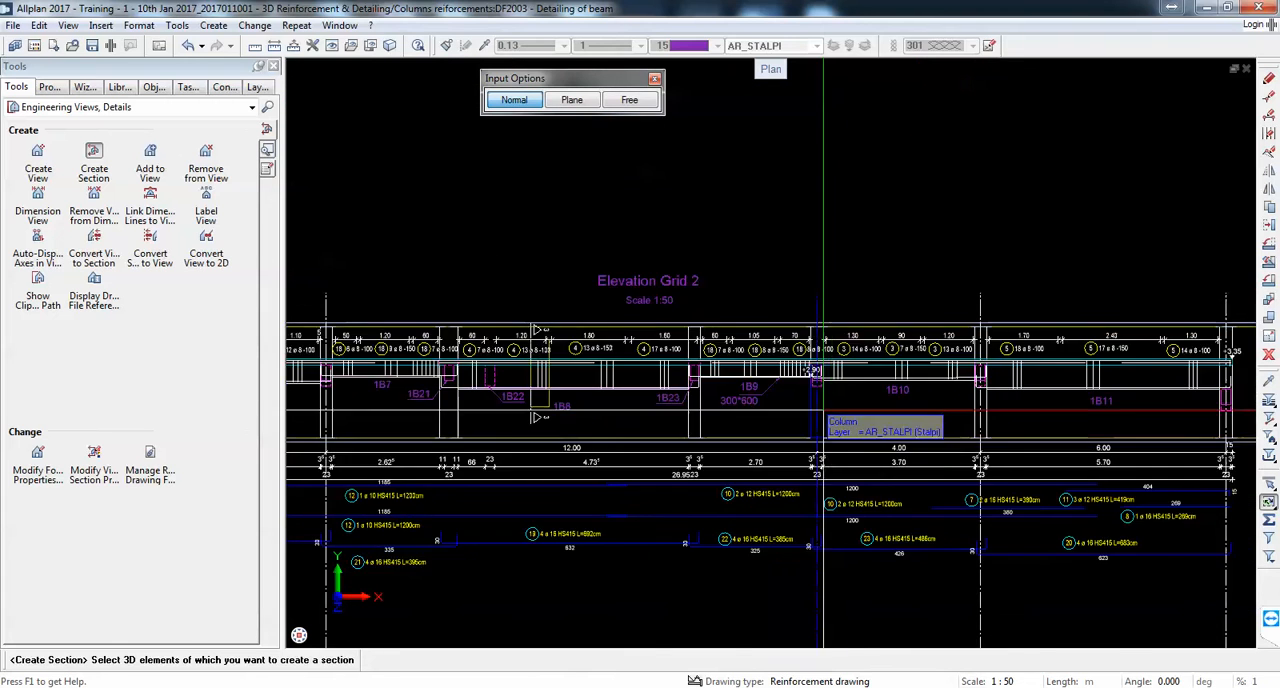
pyautogui.scroll(4, 606, 243)
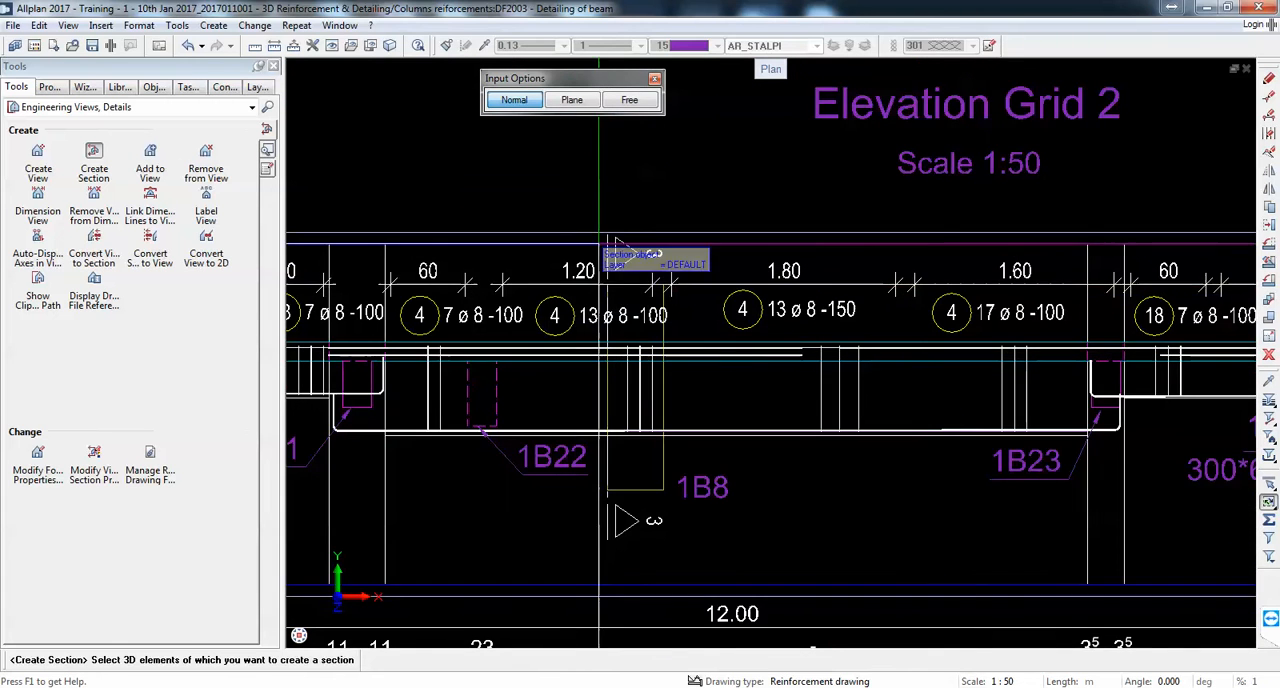
pyautogui.scroll(-4, 600, 245)
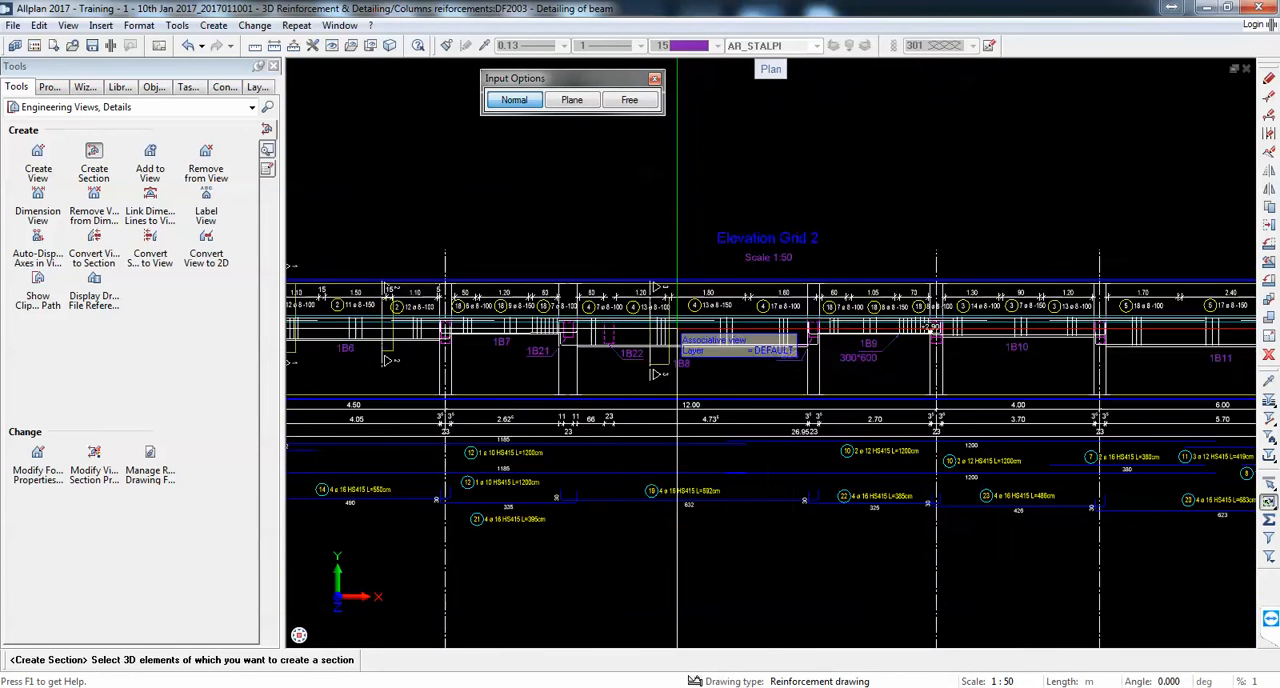
pyautogui.scroll(1, 780, 355)
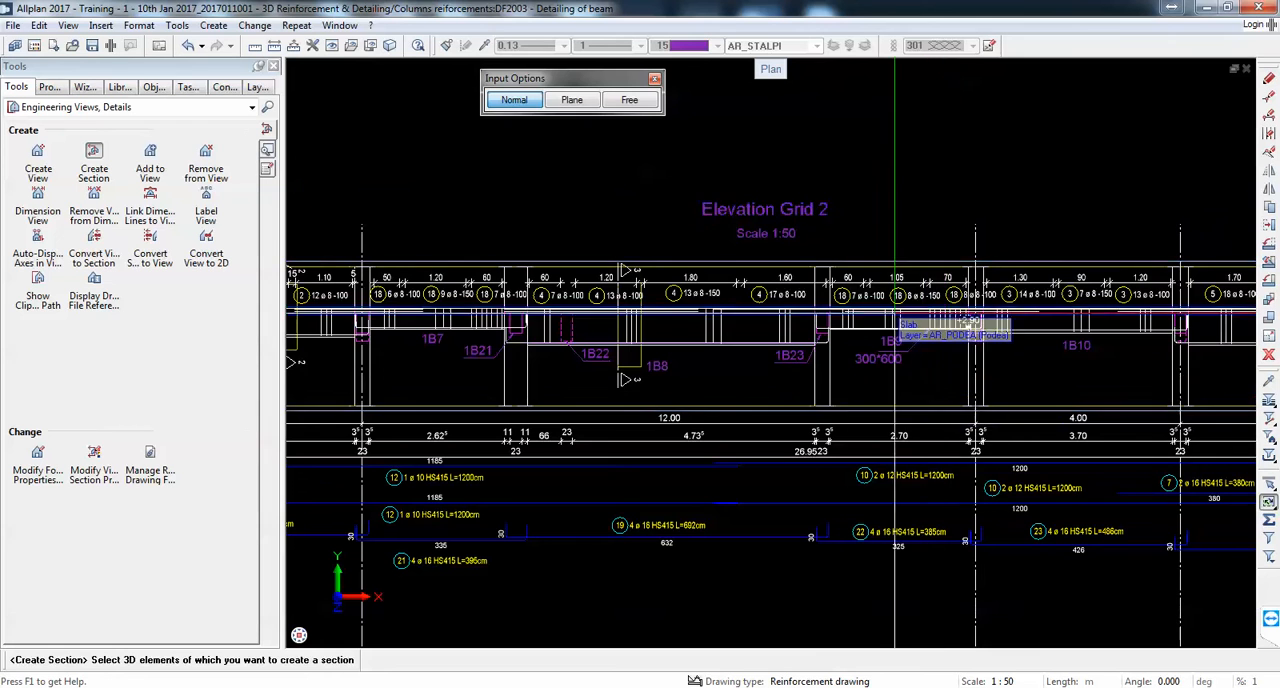
pyautogui.moveTo(951, 203); pyautogui.dragTo(789, 397)
pyautogui.click(602, 347)
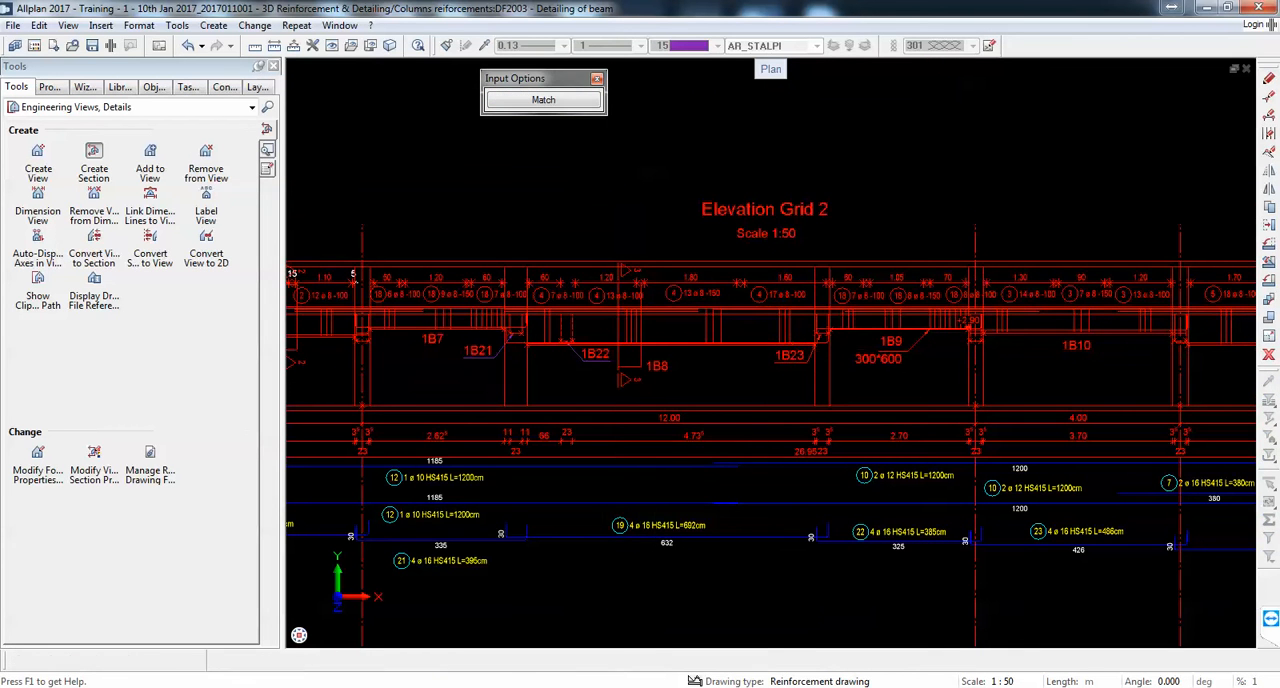
# Step: Define the fourth section's clipping area as a narrow upright rectangle across beam 1B8 in the 17 ø 8-100 stirrup zone near 1B23
pyautogui.scroll(3, 775, 275)
pyautogui.click(789, 257)
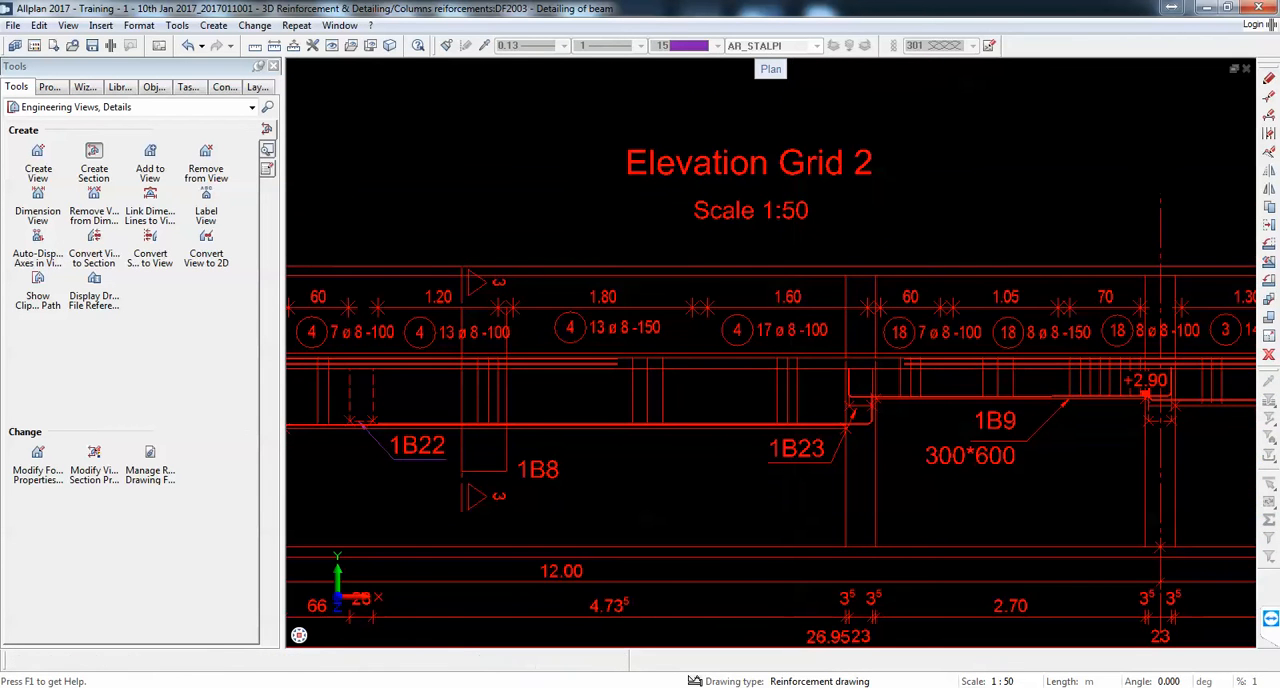
pyautogui.scroll(-2, 789, 257)
pyautogui.click(818, 418)
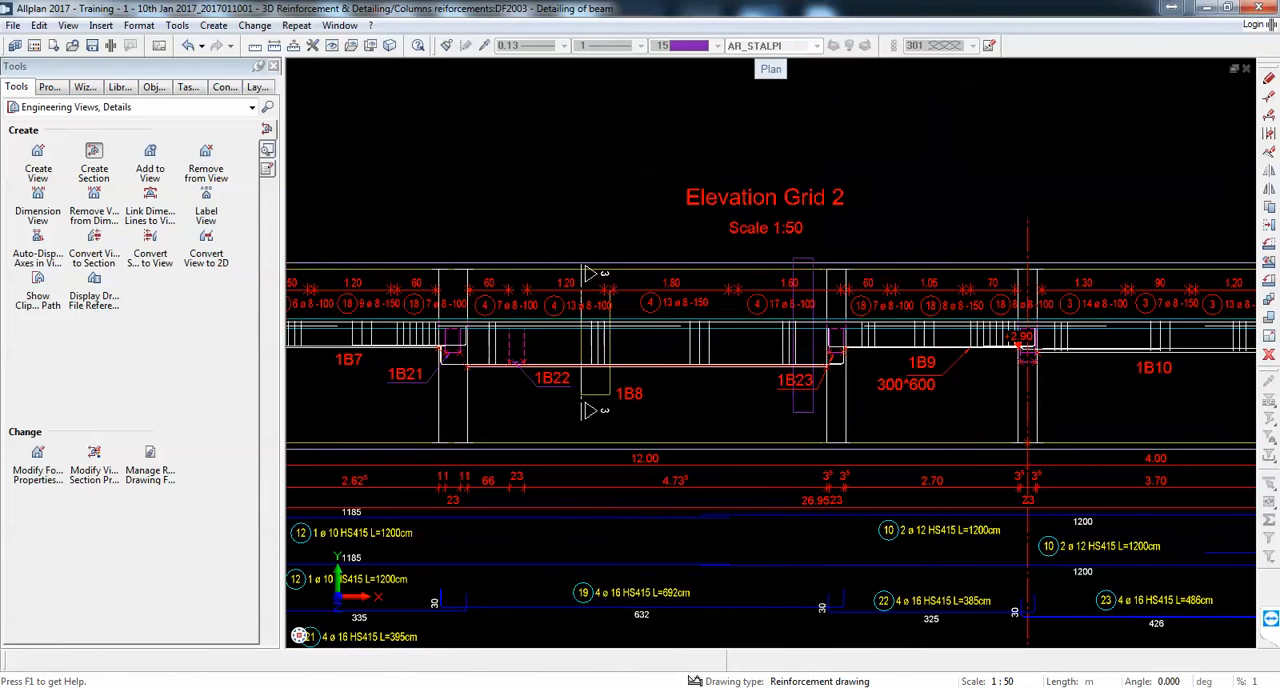
# Step: Place the fourth section to the right of Section 3 - 3, crop it around the middle beam and label it Section 4 - 4
pyautogui.scroll(-8, 741, 304)
pyautogui.scroll(2, 898, 526)
pyautogui.click(898, 526)
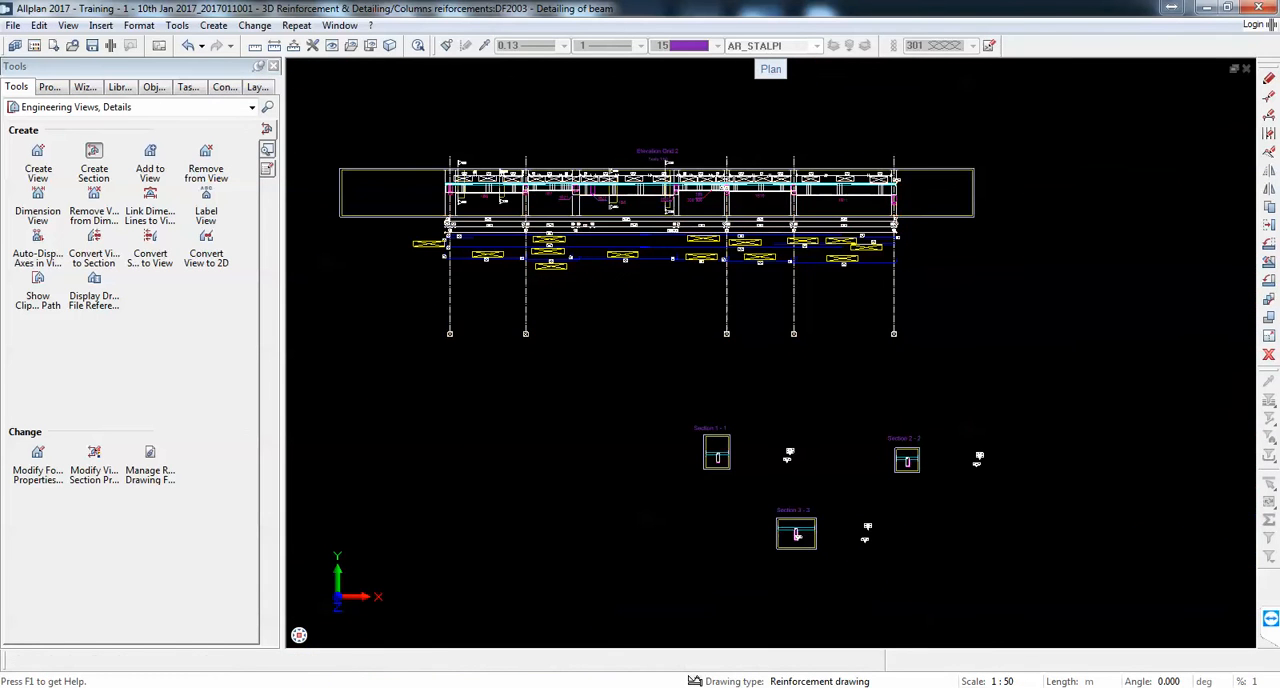
pyautogui.scroll(4, 990, 526)
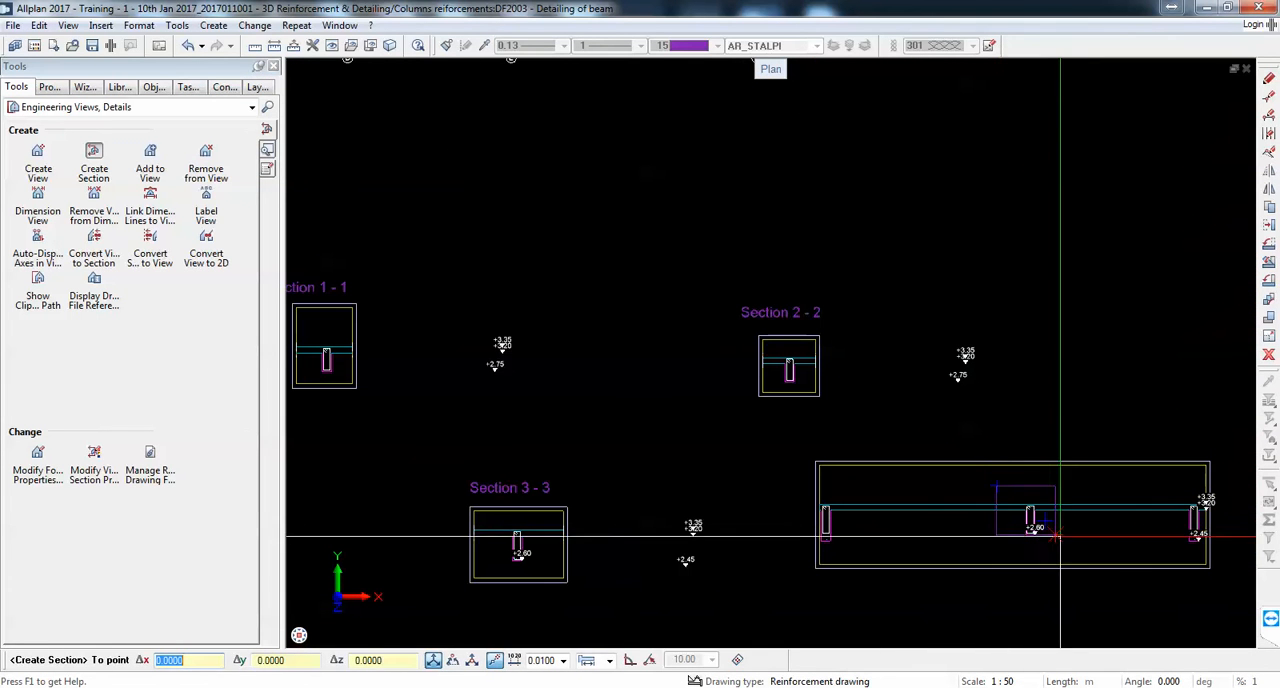
pyautogui.click(1077, 560)
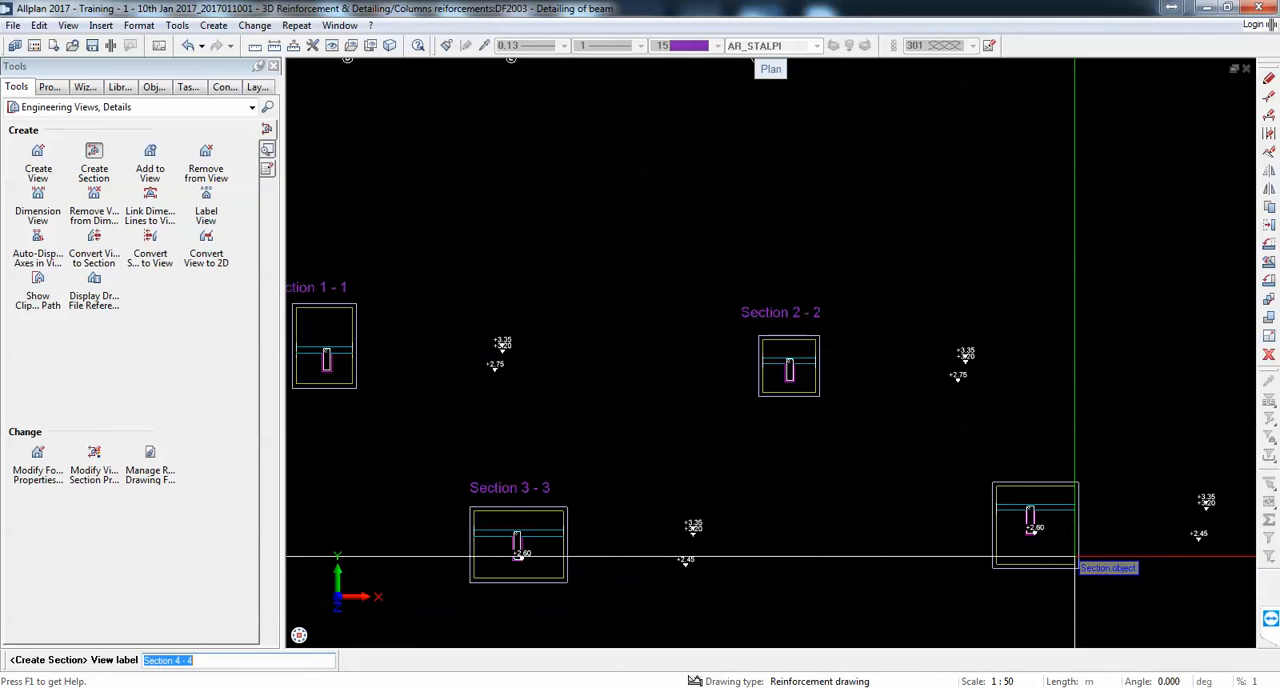
pyautogui.click(1074, 469)
# Step: Define a fifth section of the elevation looking along the beam, with a narrow upright clipping rectangle across the middle of beam 1B10
pyautogui.scroll(-3, 1072, 495)
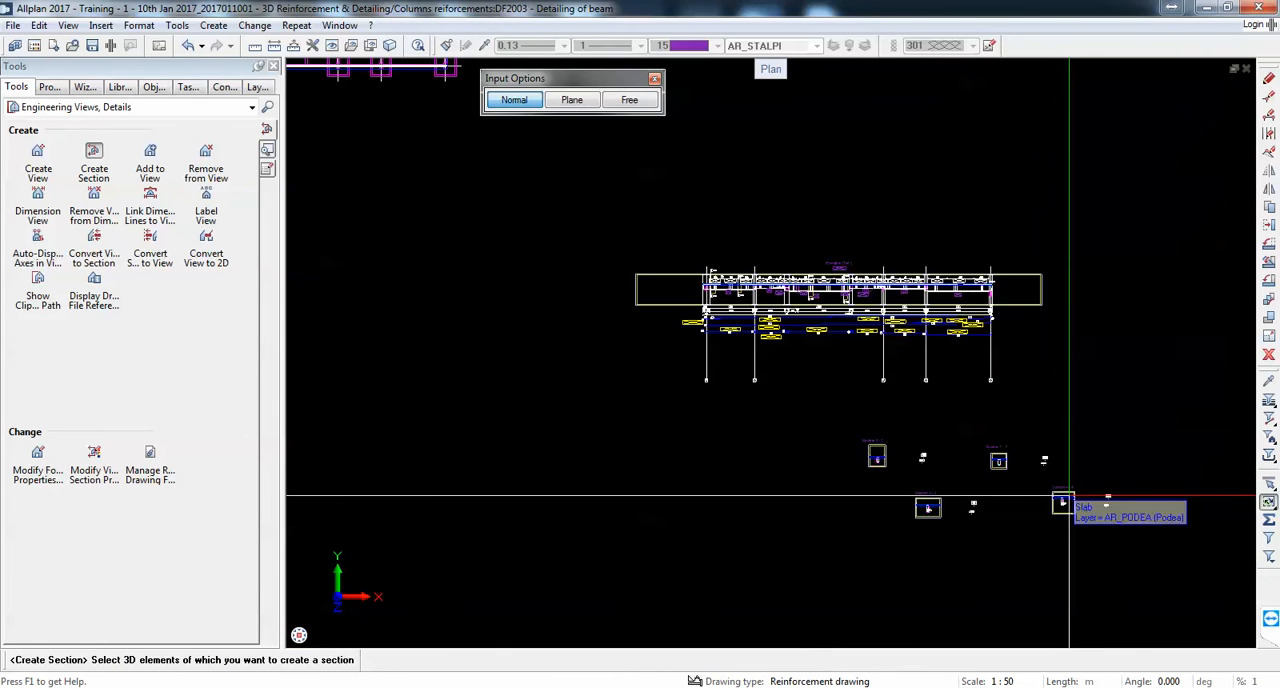
pyautogui.scroll(3, 930, 297)
pyautogui.scroll(3, 717, 280)
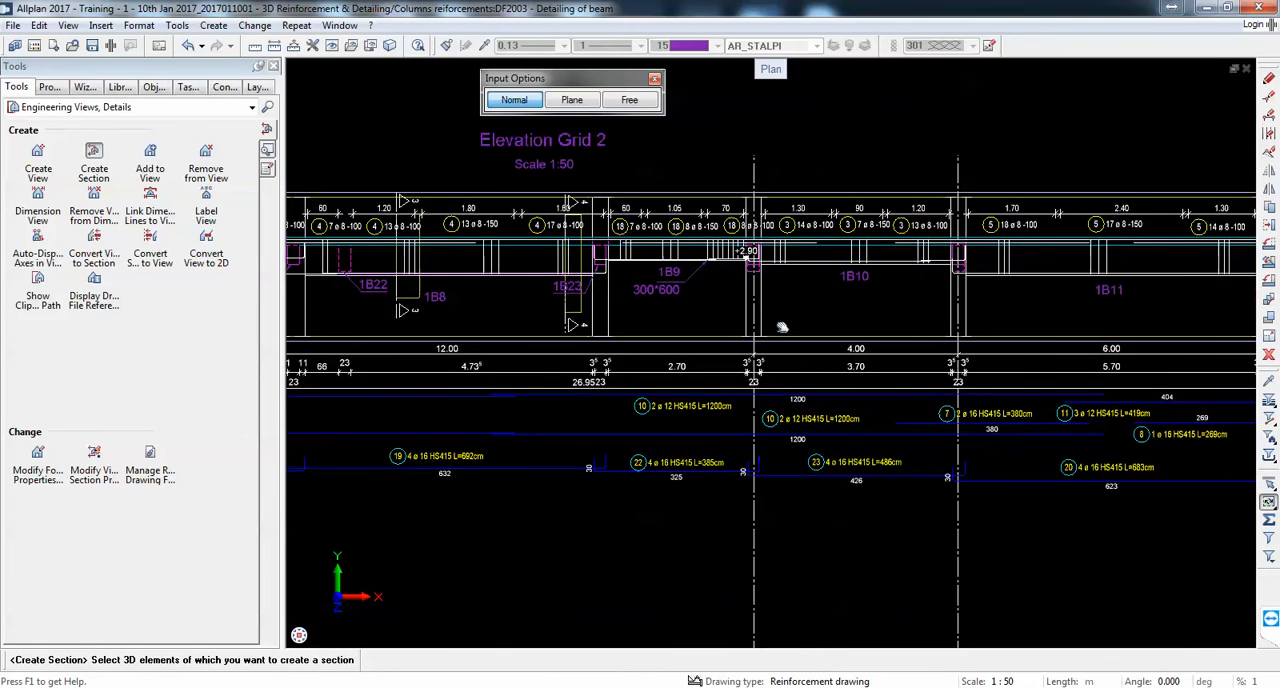
pyautogui.moveTo(857, 326); pyautogui.dragTo(722, 163)
pyautogui.click(430, 288)
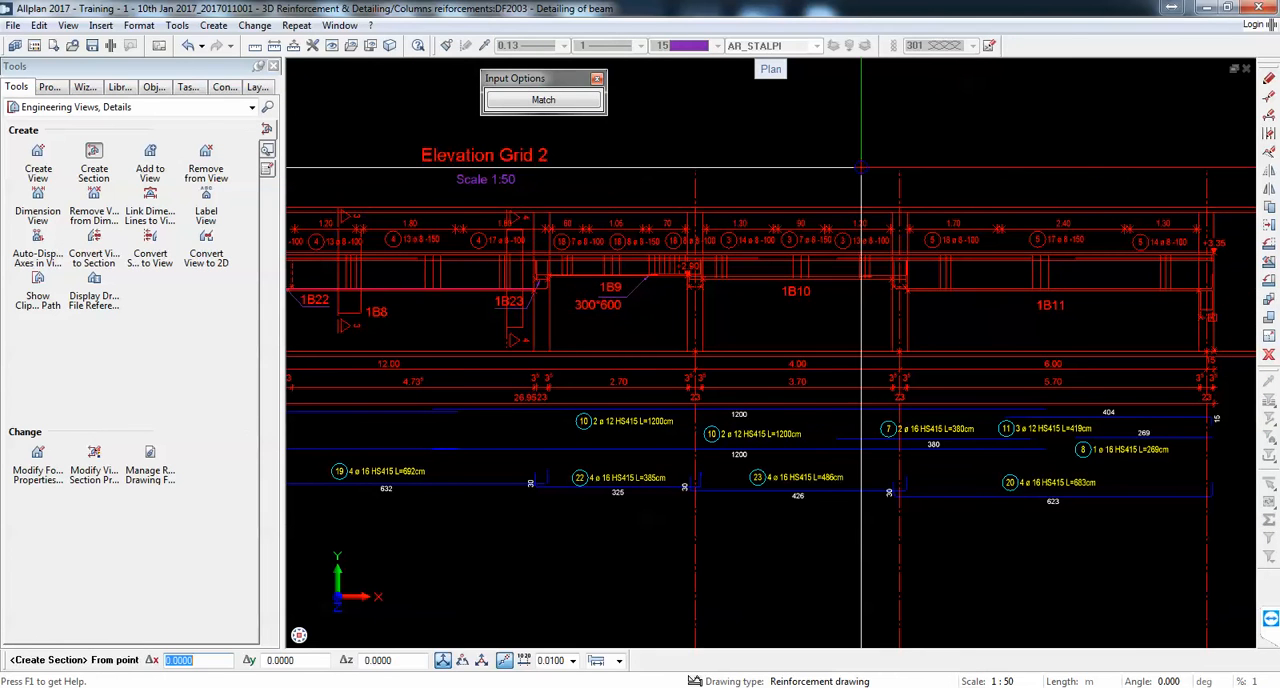
pyautogui.click(811, 183)
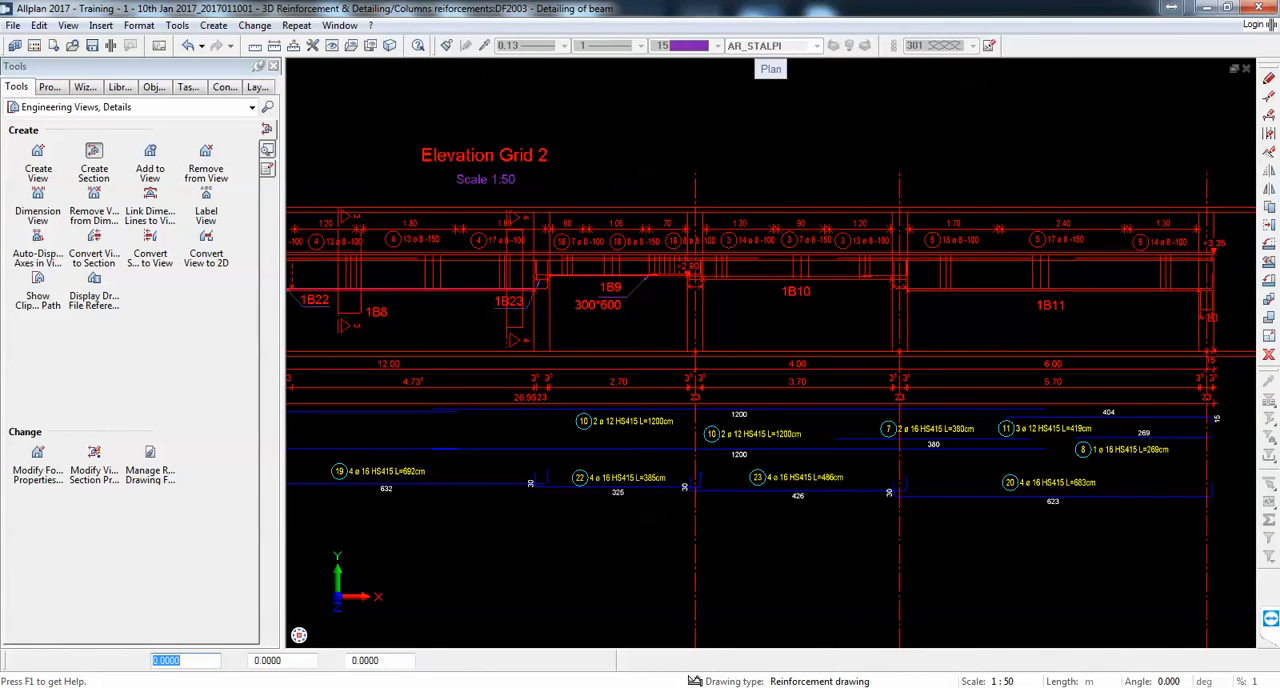
pyautogui.click(822, 337)
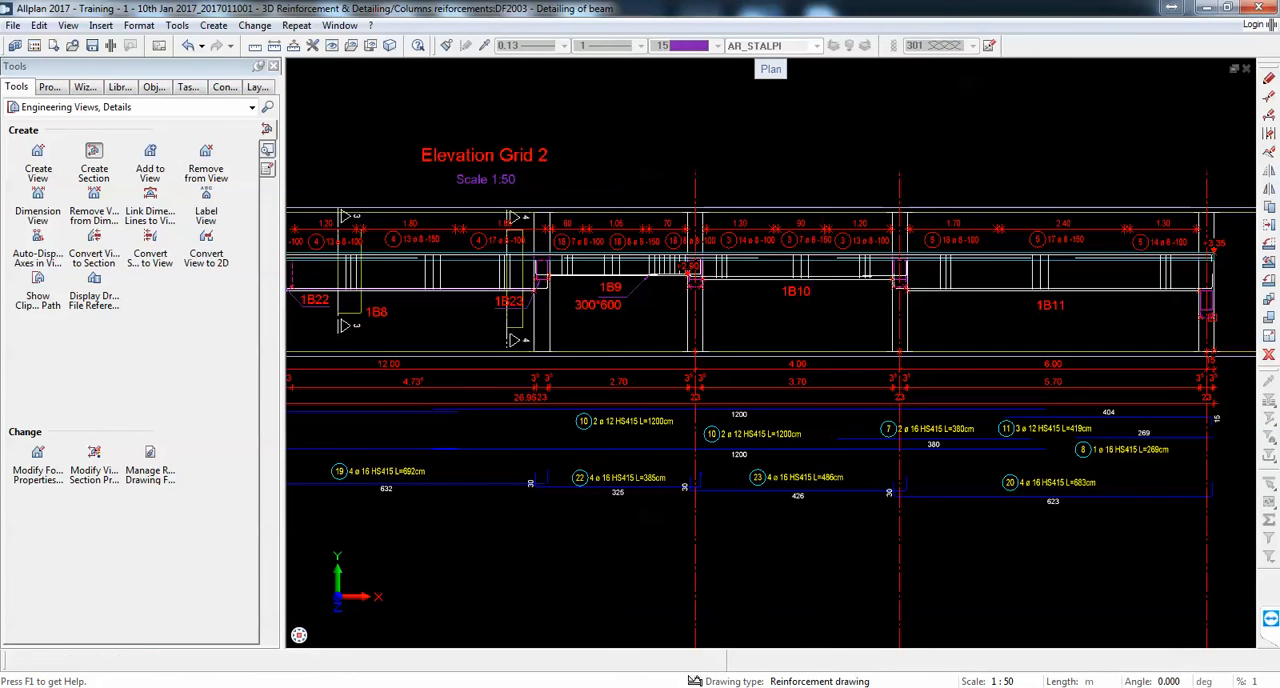
# Step: Place the fifth section below and right of Section 4 - 4, crop it around the middle beam and label it Section 5 - 5
pyautogui.click(860, 394)
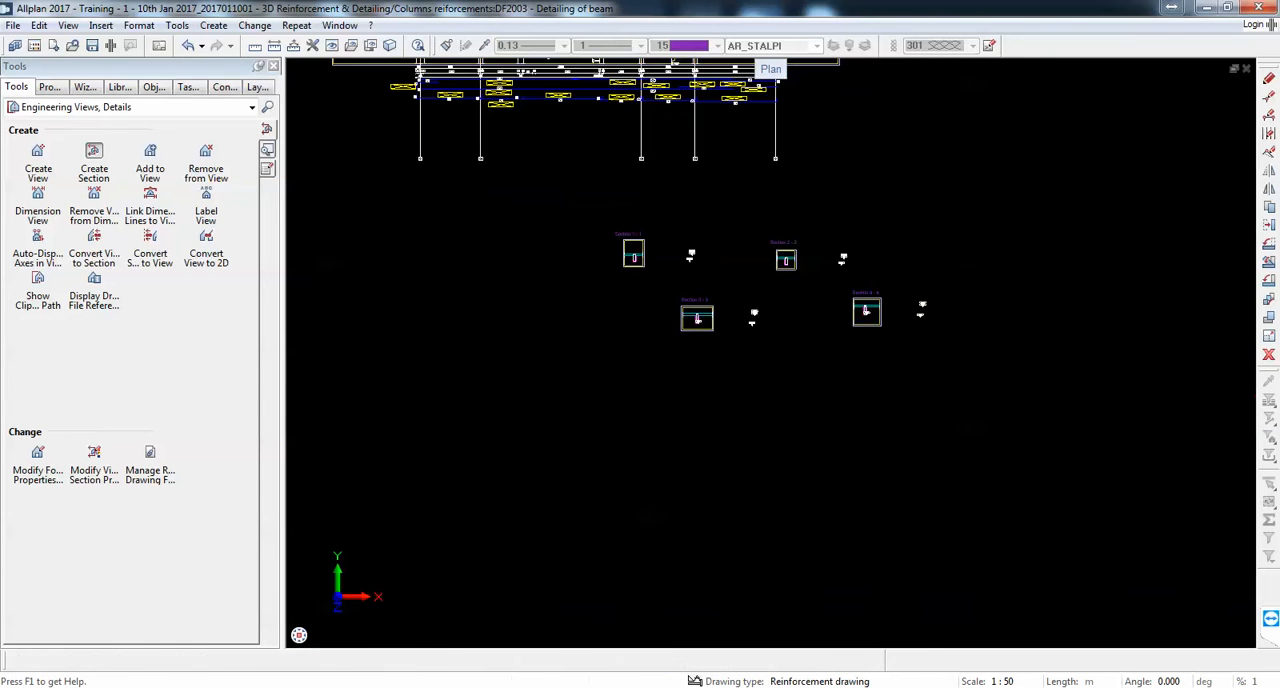
pyautogui.scroll(5, 999, 385)
pyautogui.click(1148, 362)
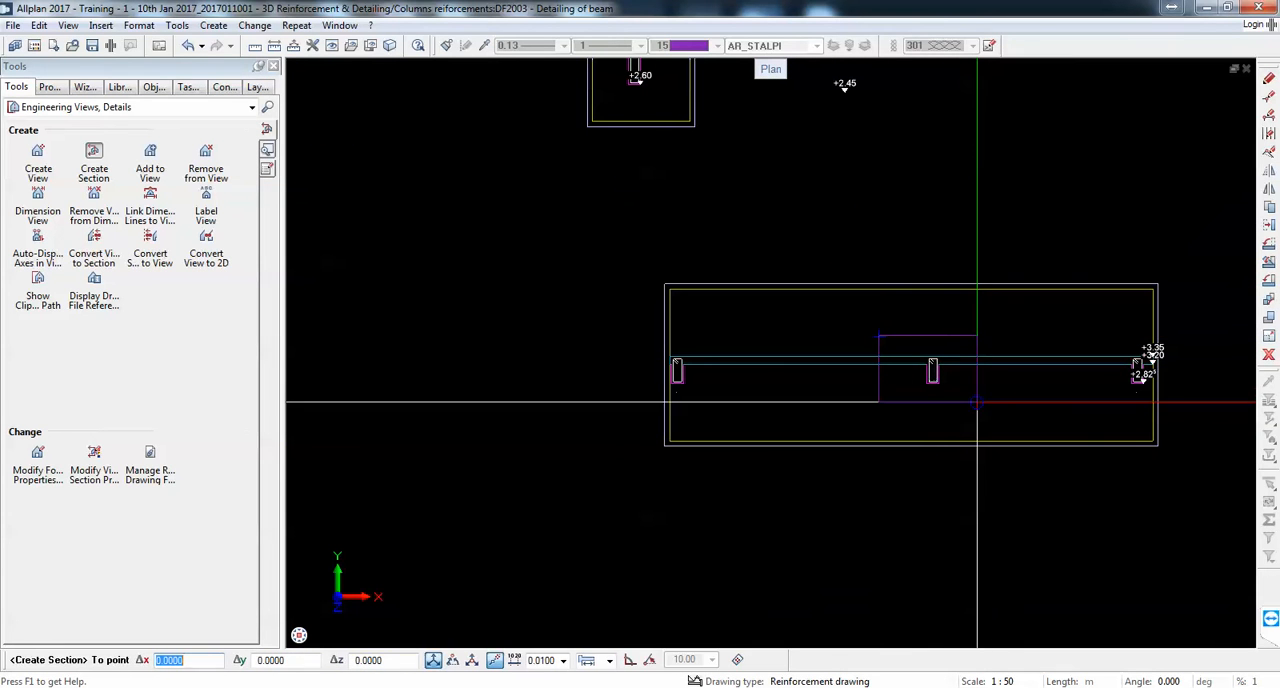
pyautogui.click(977, 403)
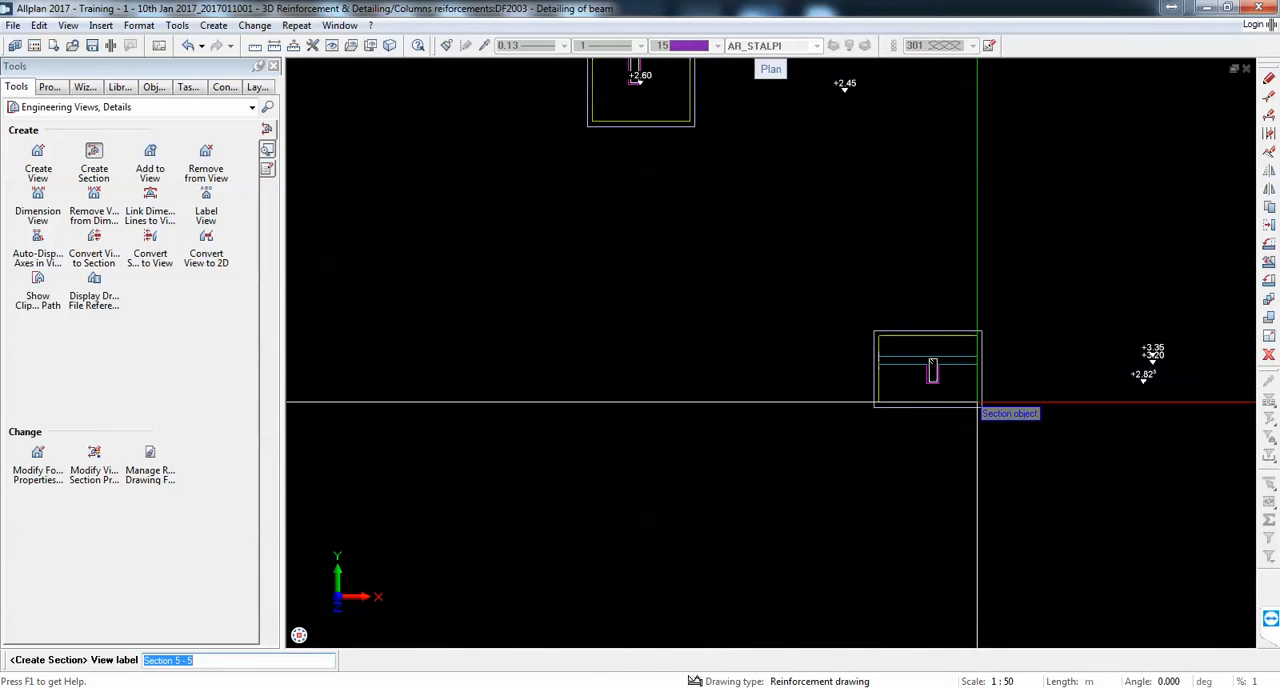
pyautogui.press('Return')
pyautogui.click(868, 313)
# Step: Define a sixth section of the elevation looking along the beam, clipping across beam 1B11 in the 18 ø 8-100 stirrup zone
pyautogui.scroll(-5, 992, 383)
pyautogui.moveTo(828, 223); pyautogui.dragTo(841, 332, button='middle')
pyautogui.scroll(5, 795, 248)
pyautogui.moveTo(1037, 494); pyautogui.dragTo(986, 343, button='middle')
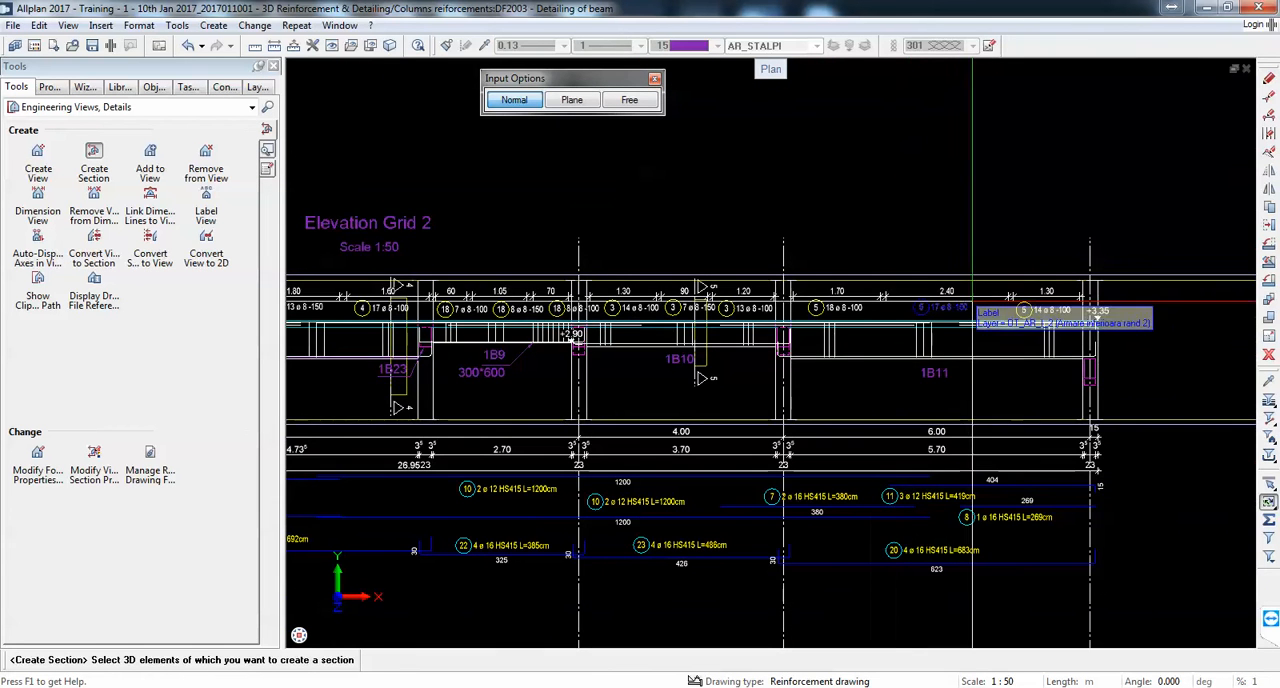
pyautogui.click(864, 318)
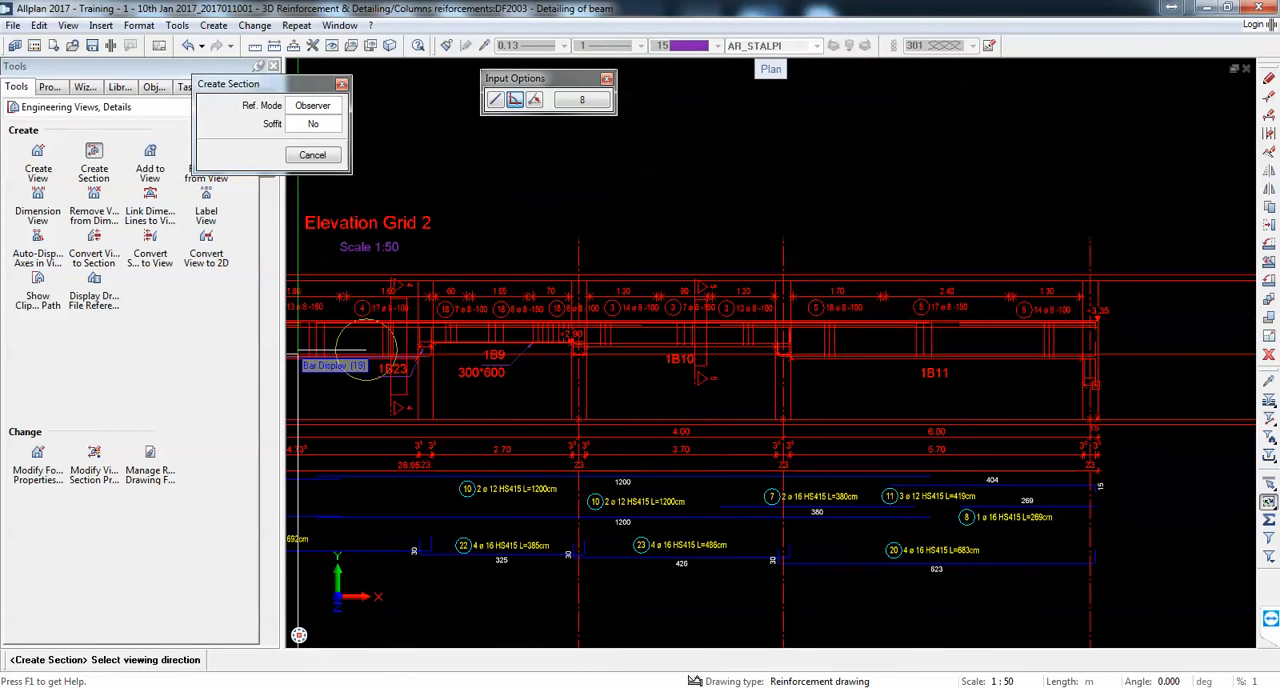
pyautogui.click(365, 349)
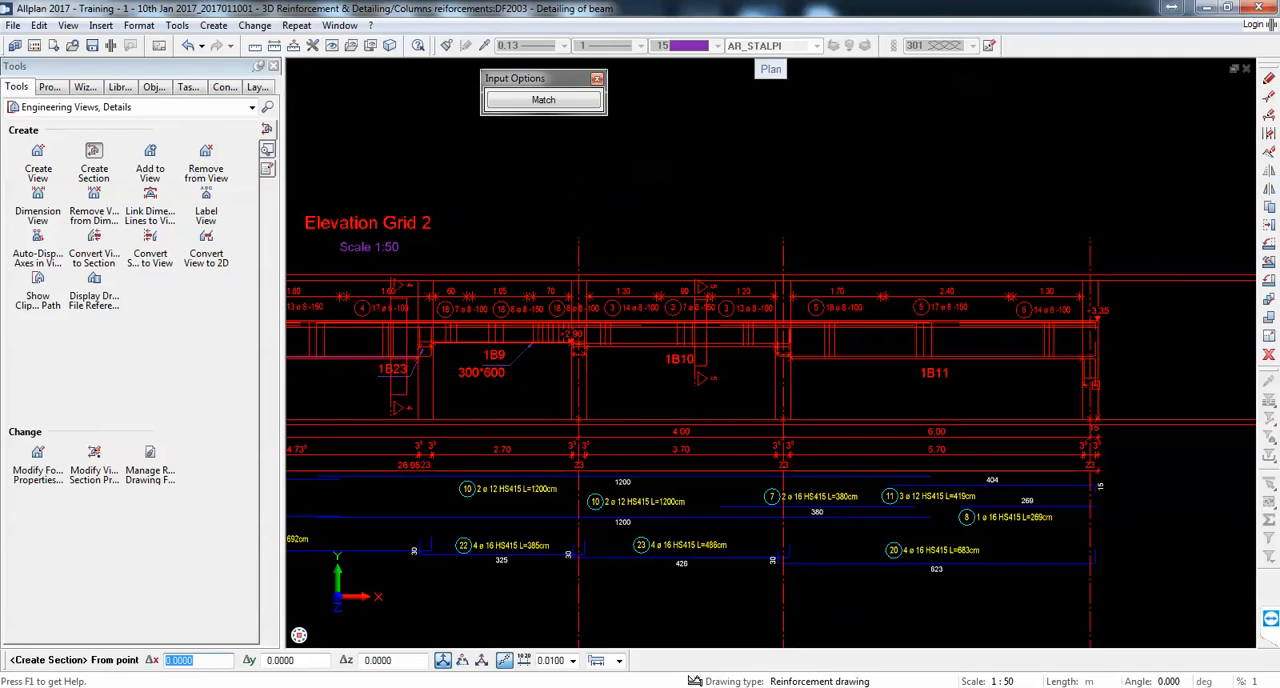
pyautogui.click(827, 256)
pyautogui.click(851, 372)
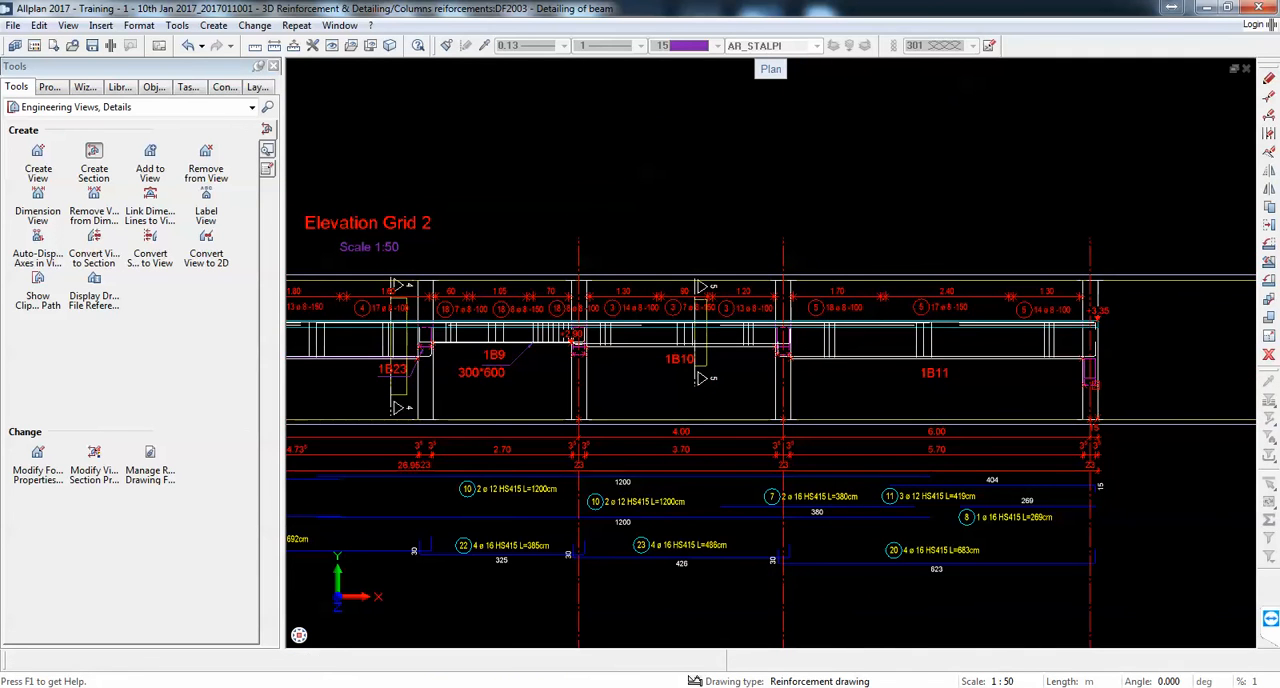
# Step: Place the sixth section to the right of Section 4 - 4, crop it around the middle beam and label it Section 6 - 6
pyautogui.scroll(-10, 826, 262)
pyautogui.scroll(5, 890, 387)
pyautogui.click(1013, 321)
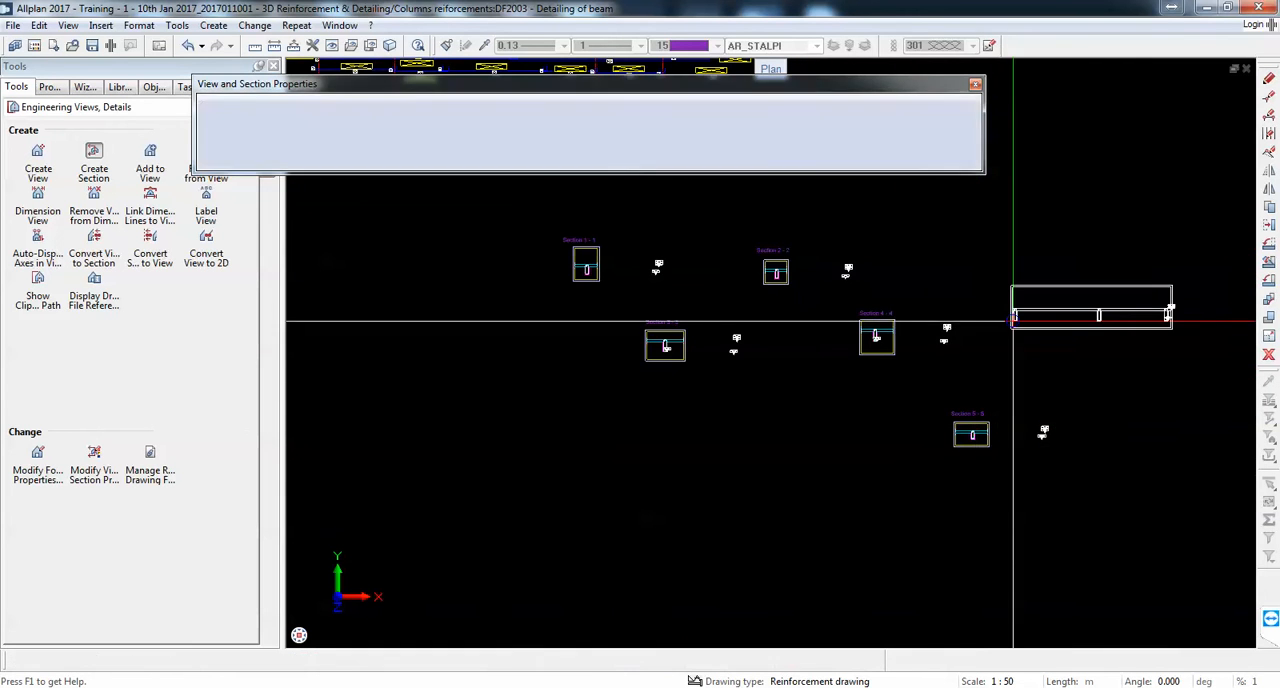
pyautogui.click(1081, 299)
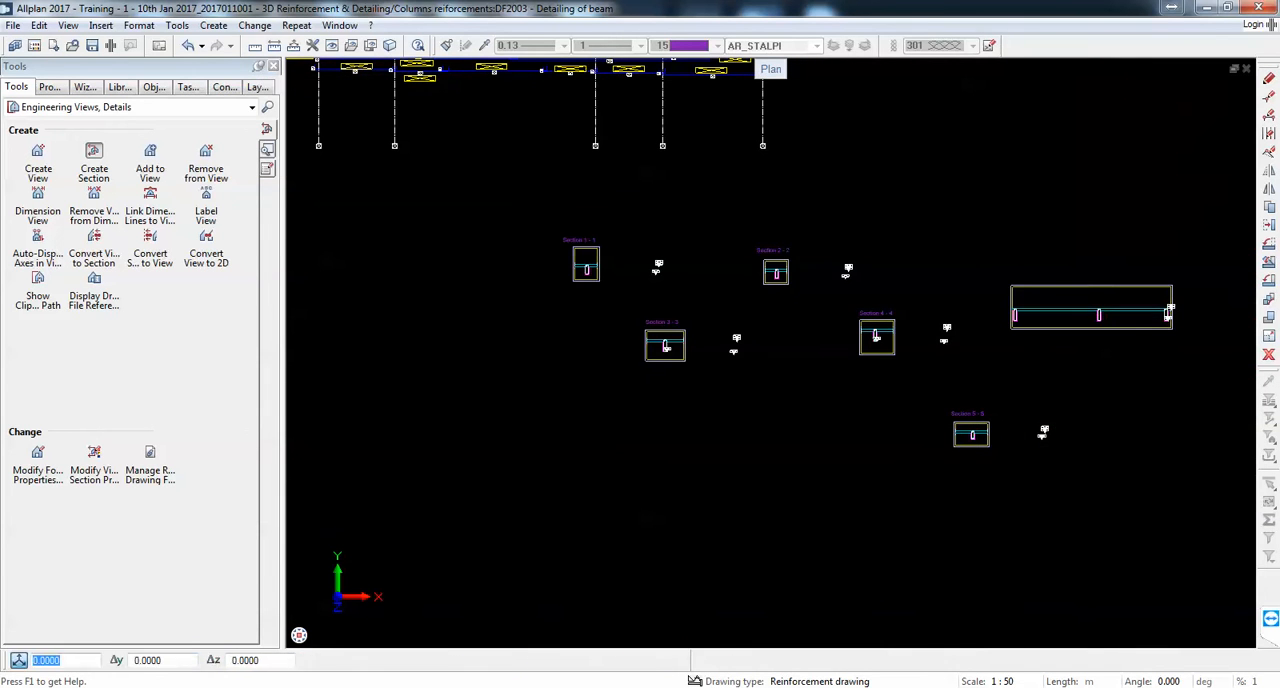
pyautogui.click(1123, 341)
pyautogui.press('Return')
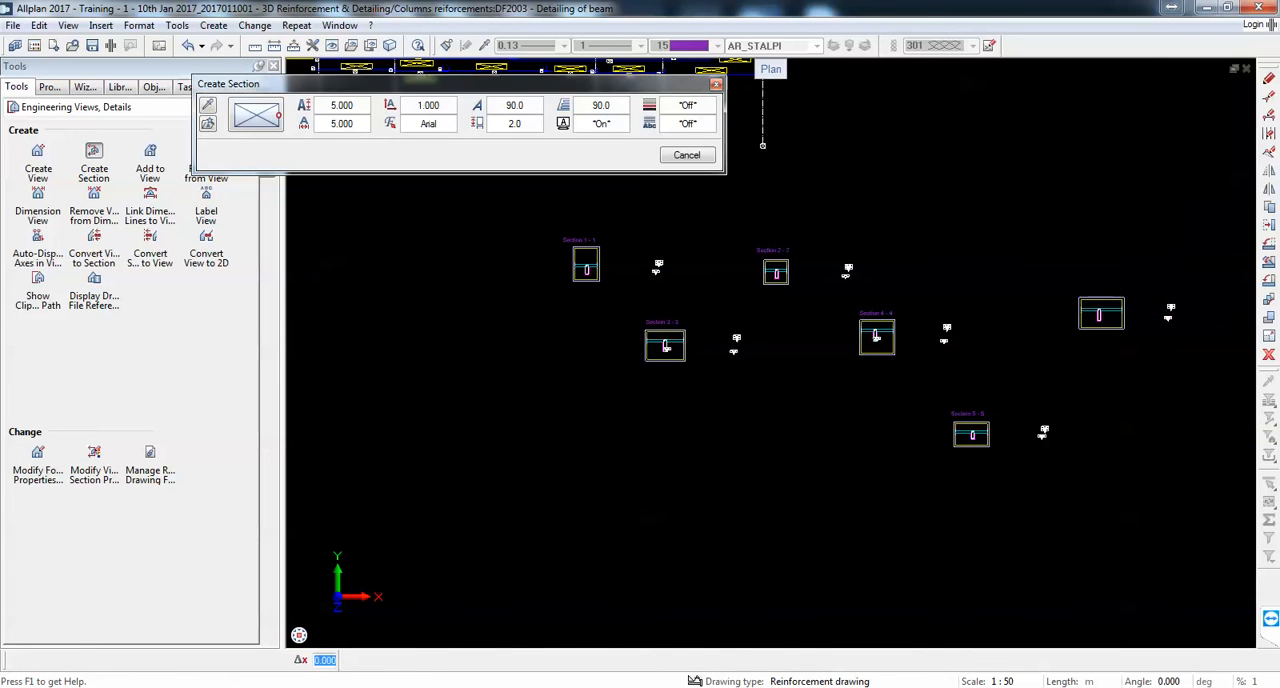
pyautogui.click(1117, 286)
# Step: Define a seventh section looking along the beam, clipping across the far end of beam 1B11 in the 14 ø 8-100 stirrup zone
pyautogui.scroll(-4, 1077, 366)
pyautogui.scroll(5, 855, 215)
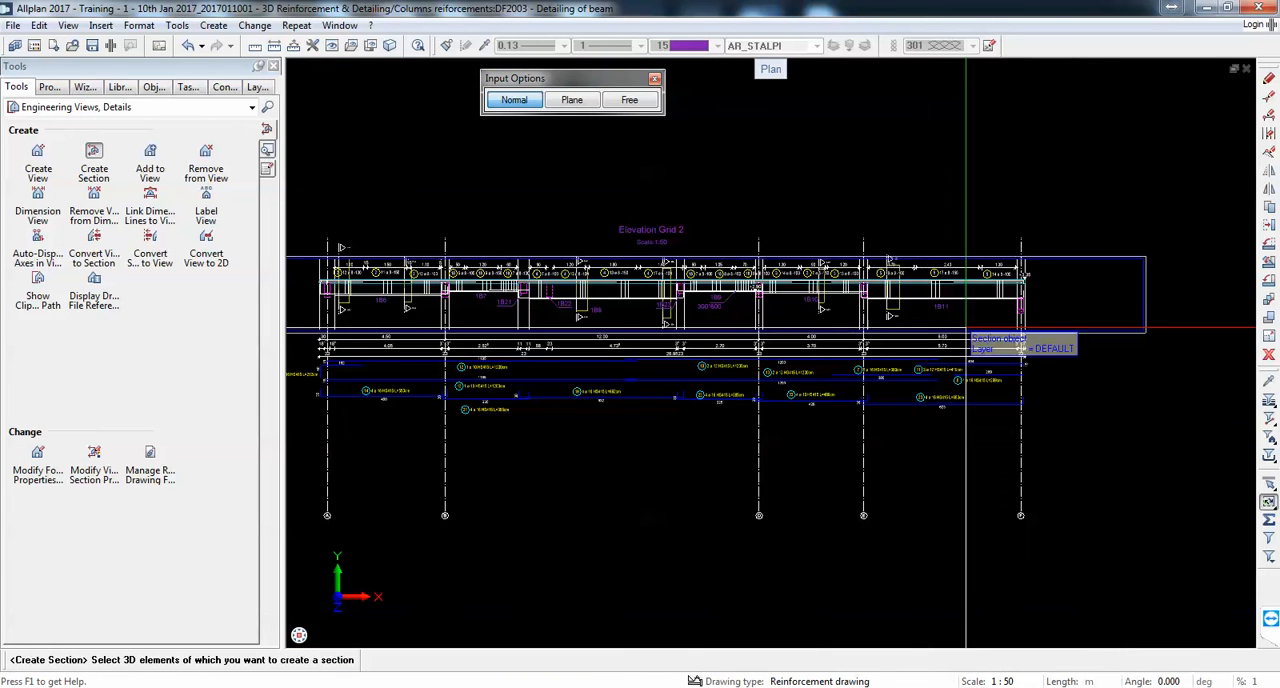
pyautogui.moveTo(1163, 295); pyautogui.dragTo(996, 131)
pyautogui.scroll(-6, 756, 242)
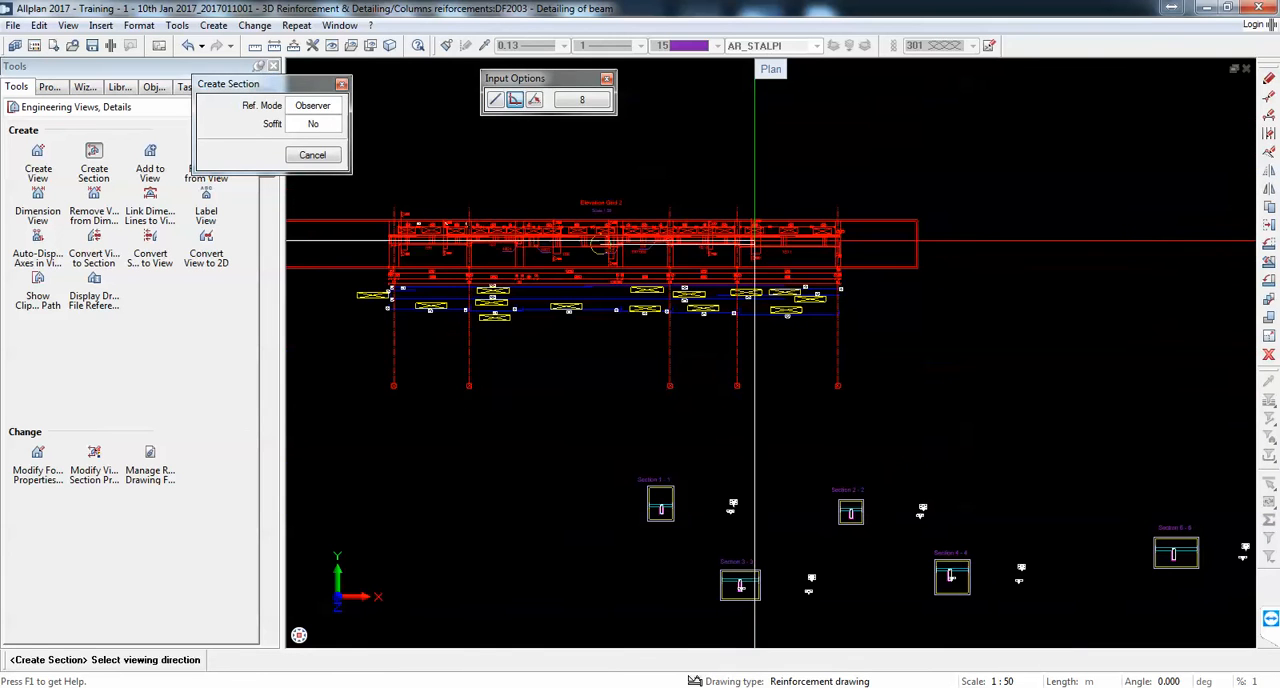
pyautogui.click(466, 234)
pyautogui.scroll(5, 838, 231)
pyautogui.scroll(4, 762, 218)
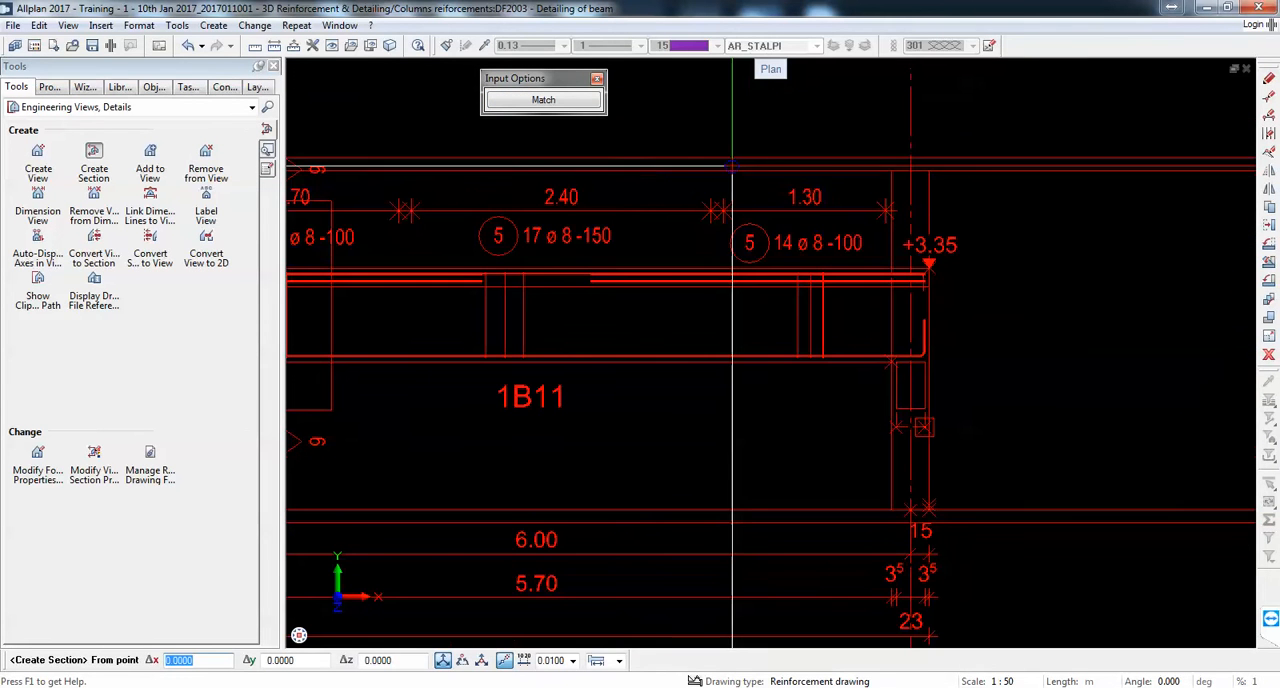
pyautogui.click(732, 149)
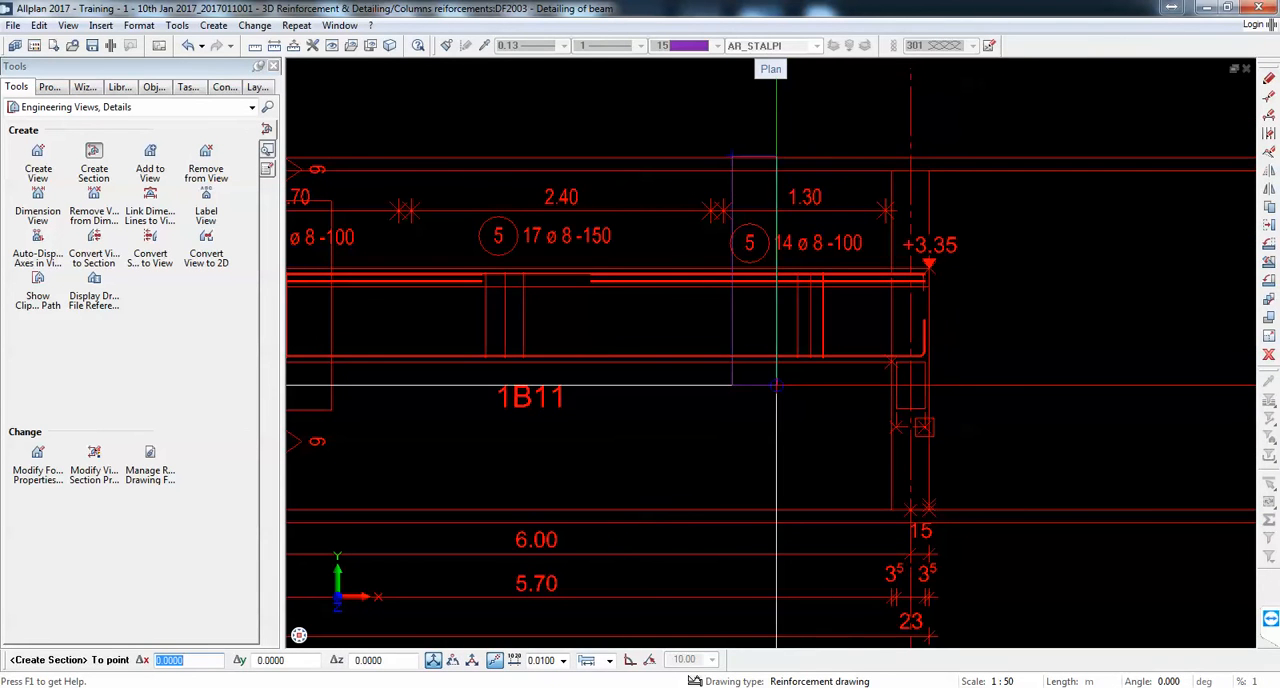
pyautogui.click(731, 410)
# Step: Place the seventh section below and right of Section 6 - 6, crop it around the middle beam and add its label above
pyautogui.scroll(-3, 707, 277)
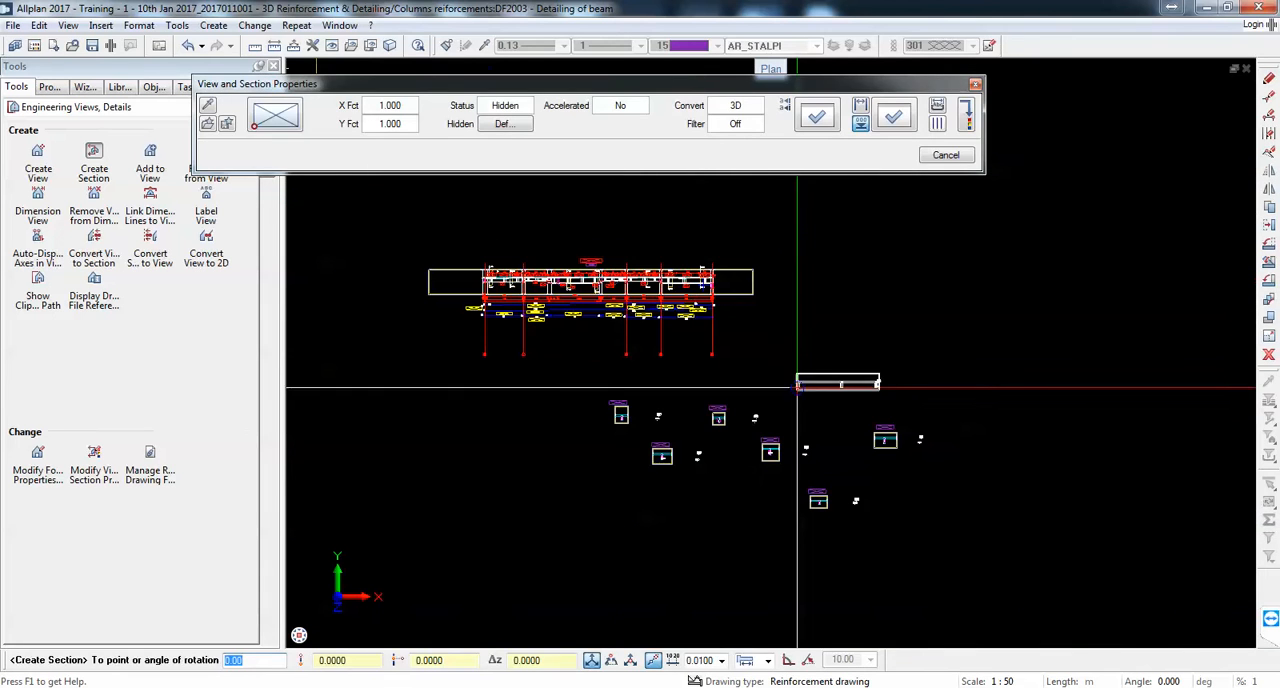
pyautogui.click(950, 492)
pyautogui.scroll(3, 958, 497)
pyautogui.scroll(3, 958, 497)
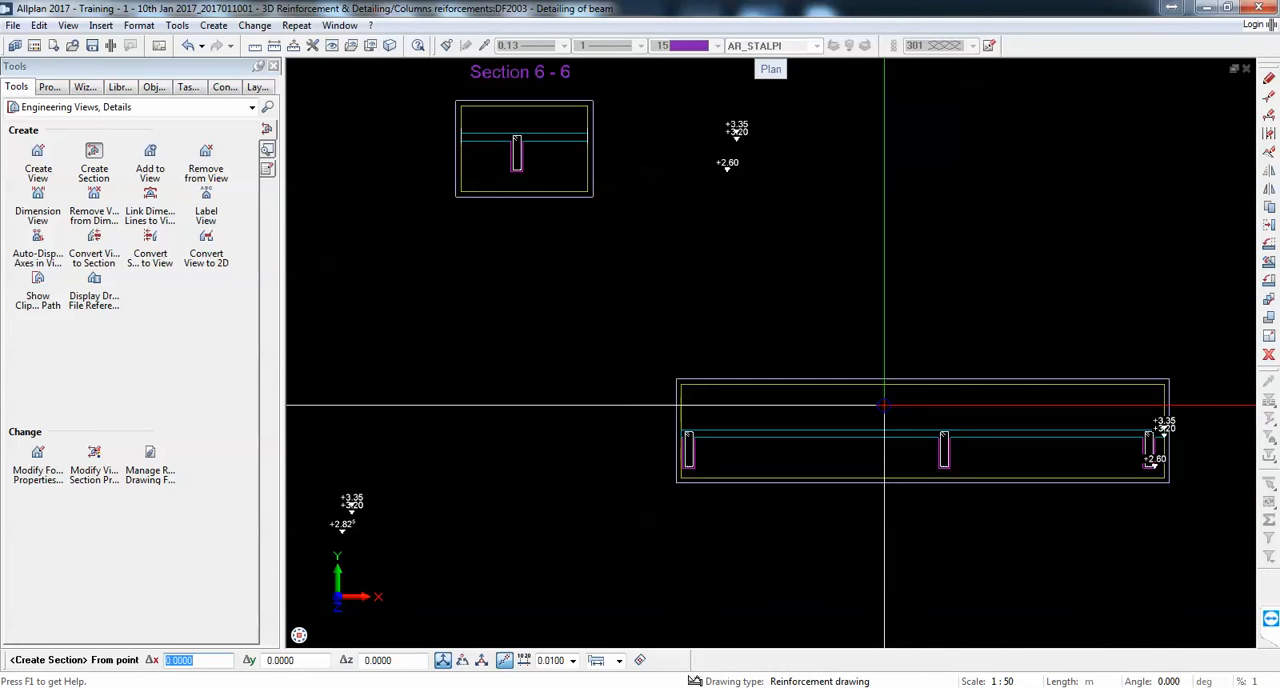
pyautogui.click(897, 411)
pyautogui.click(987, 496)
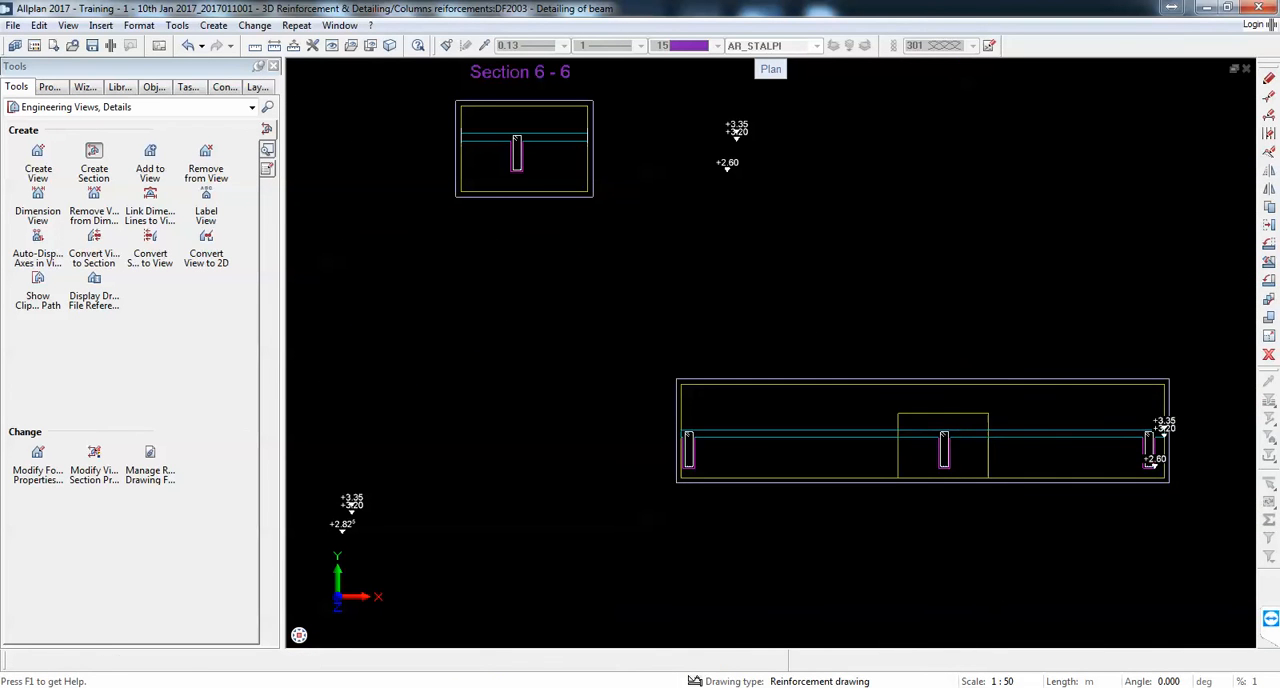
pyautogui.press('Return')
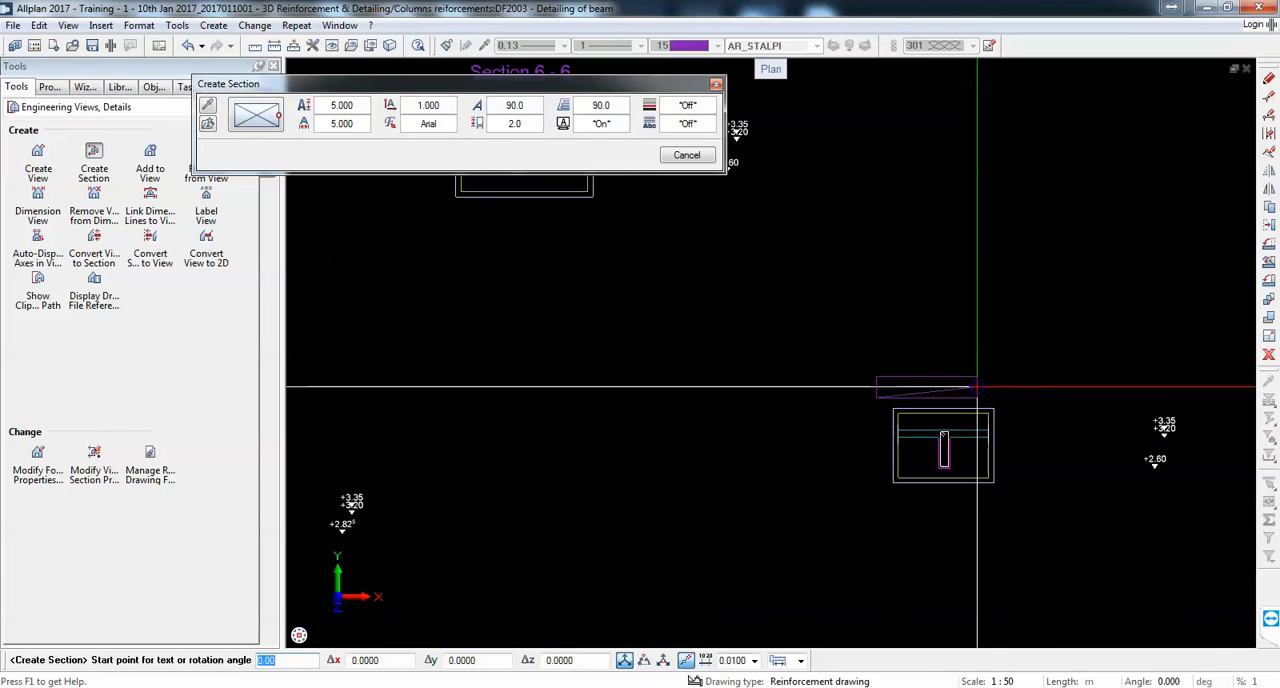
pyautogui.click(979, 387)
pyautogui.scroll(-3, 988, 387)
pyautogui.moveTo(743, 400); pyautogui.dragTo(800, 402, button='middle')
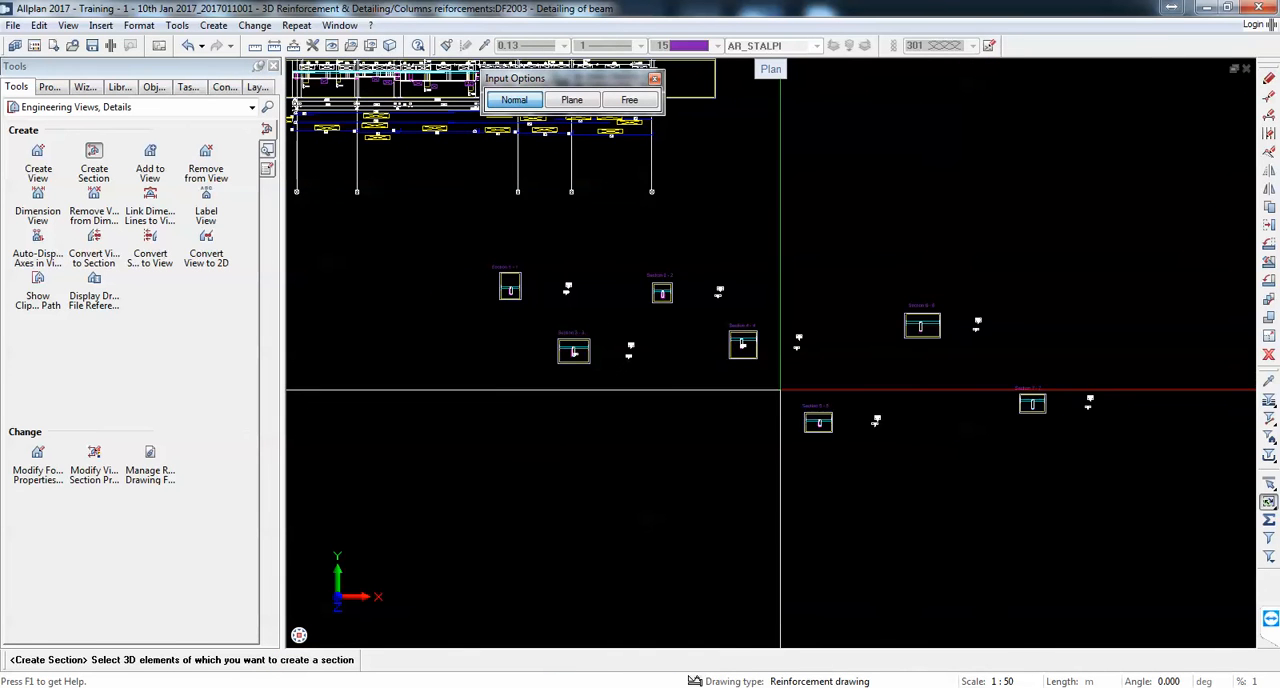
# Step: Examine the section lines along the Grid 2 elevation and the arrangement of the placed sections below it
pyautogui.scroll(-1, 885, 405)
pyautogui.scroll(3, 654, 180)
pyautogui.moveTo(672, 130); pyautogui.dragTo(693, 293, button='middle')
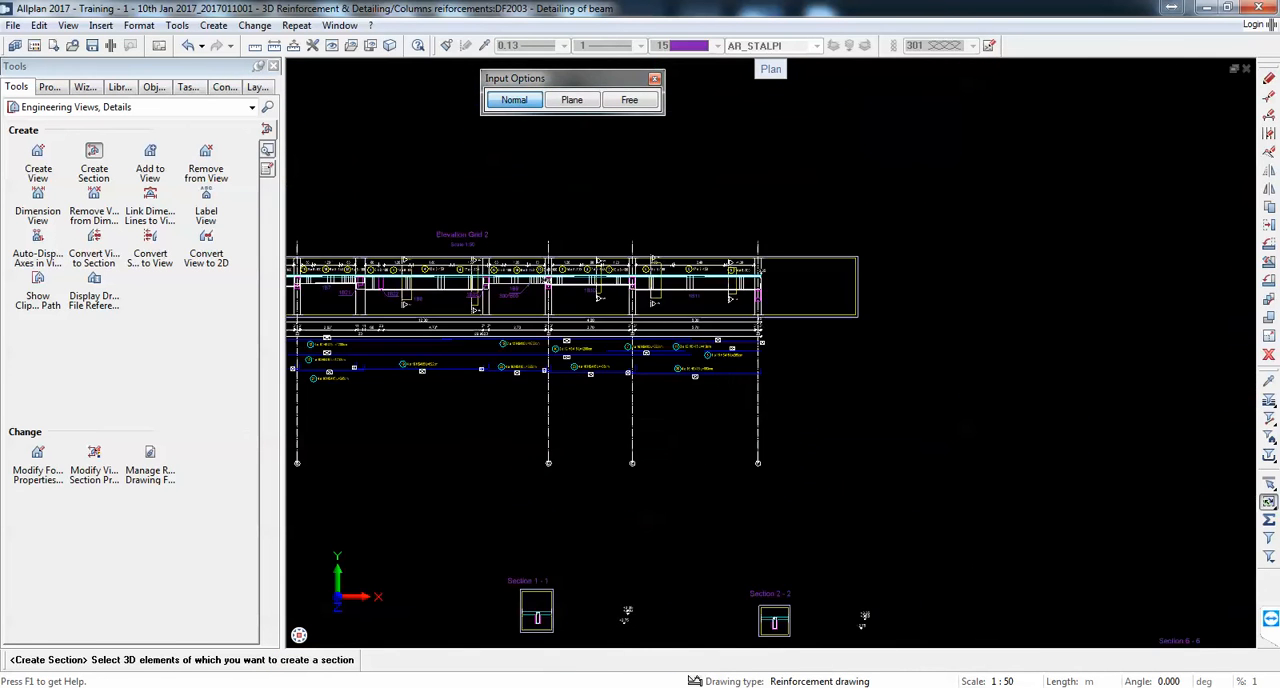
pyautogui.scroll(5, 693, 295)
pyautogui.scroll(1, 693, 296)
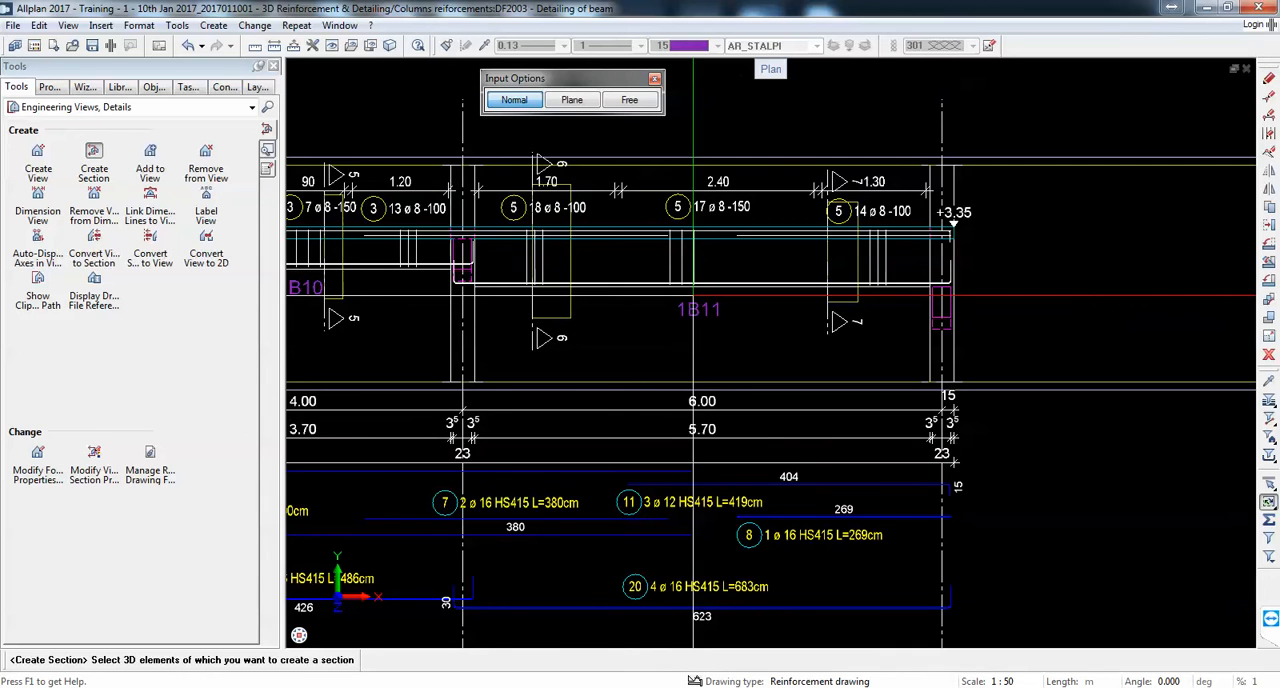
pyautogui.scroll(-5, 782, 316)
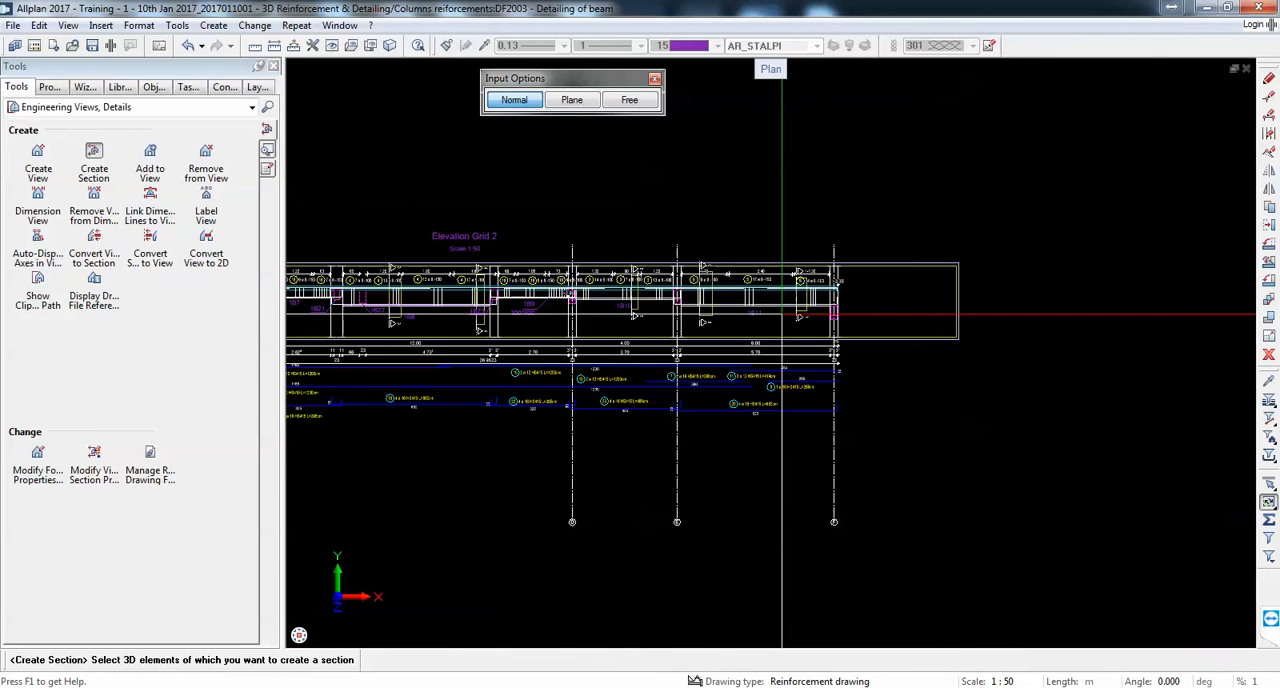
pyautogui.scroll(-4, 782, 316)
pyautogui.scroll(5, 829, 514)
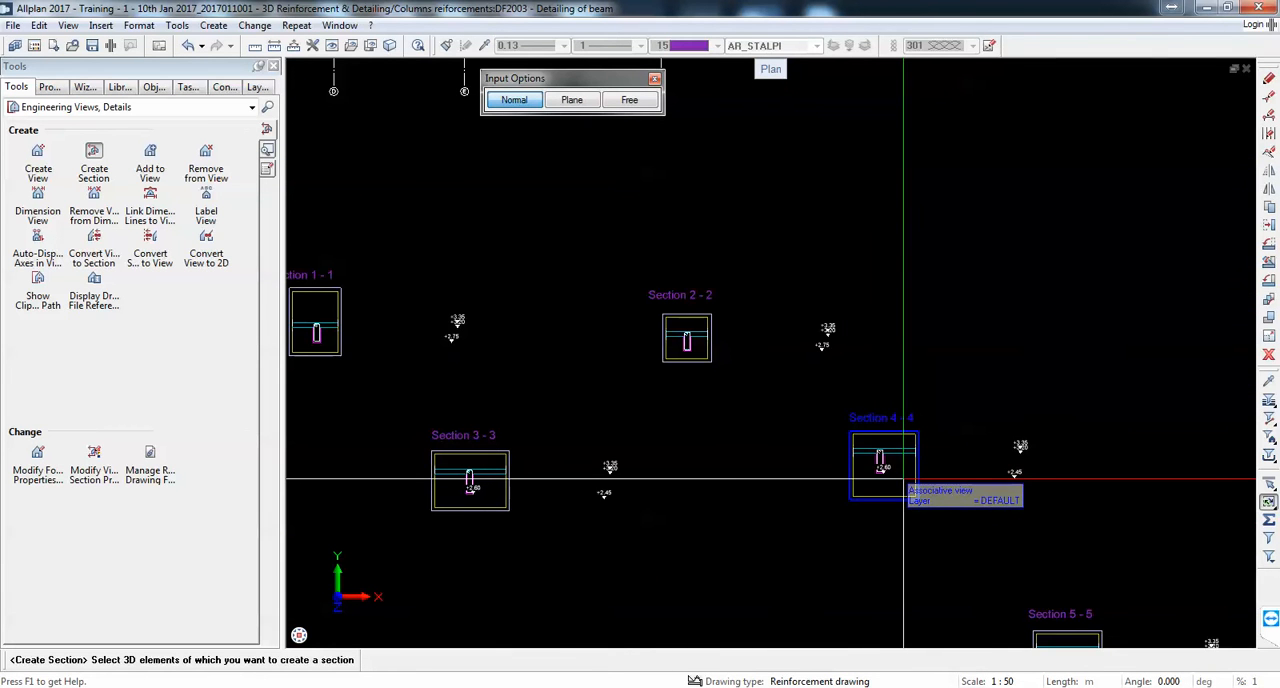
pyautogui.scroll(-4, 903, 484)
pyautogui.scroll(5, 662, 256)
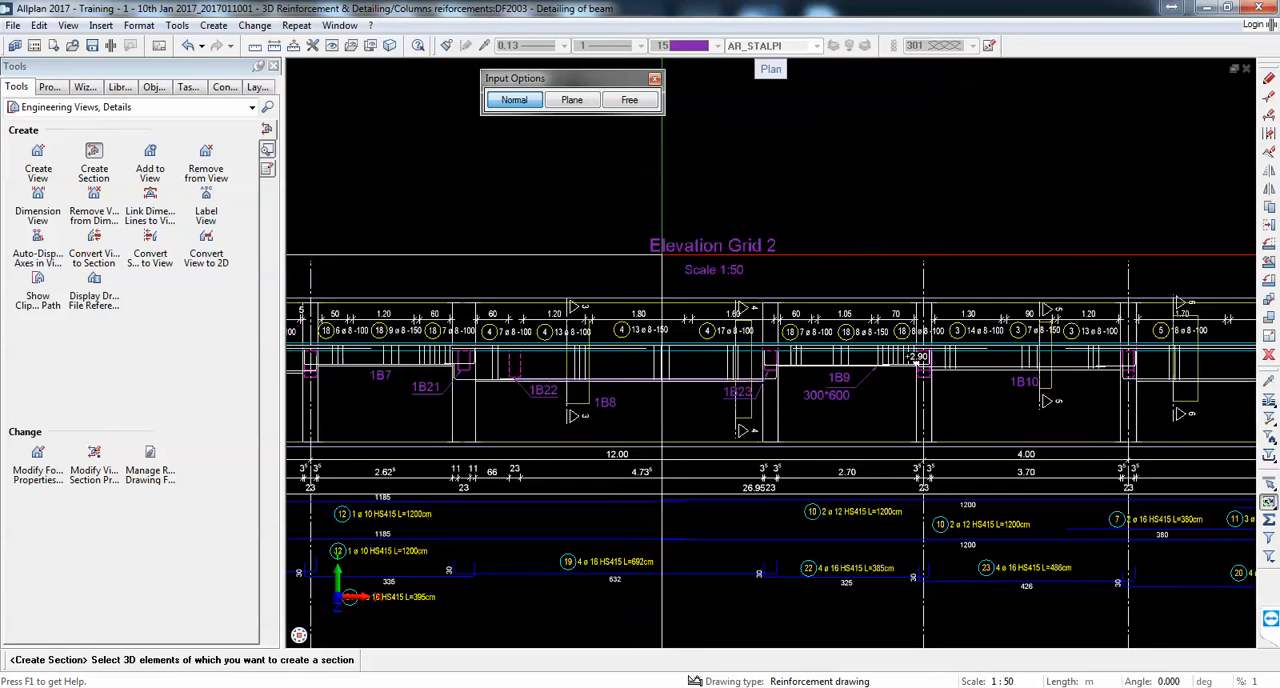
pyautogui.scroll(3, 780, 250)
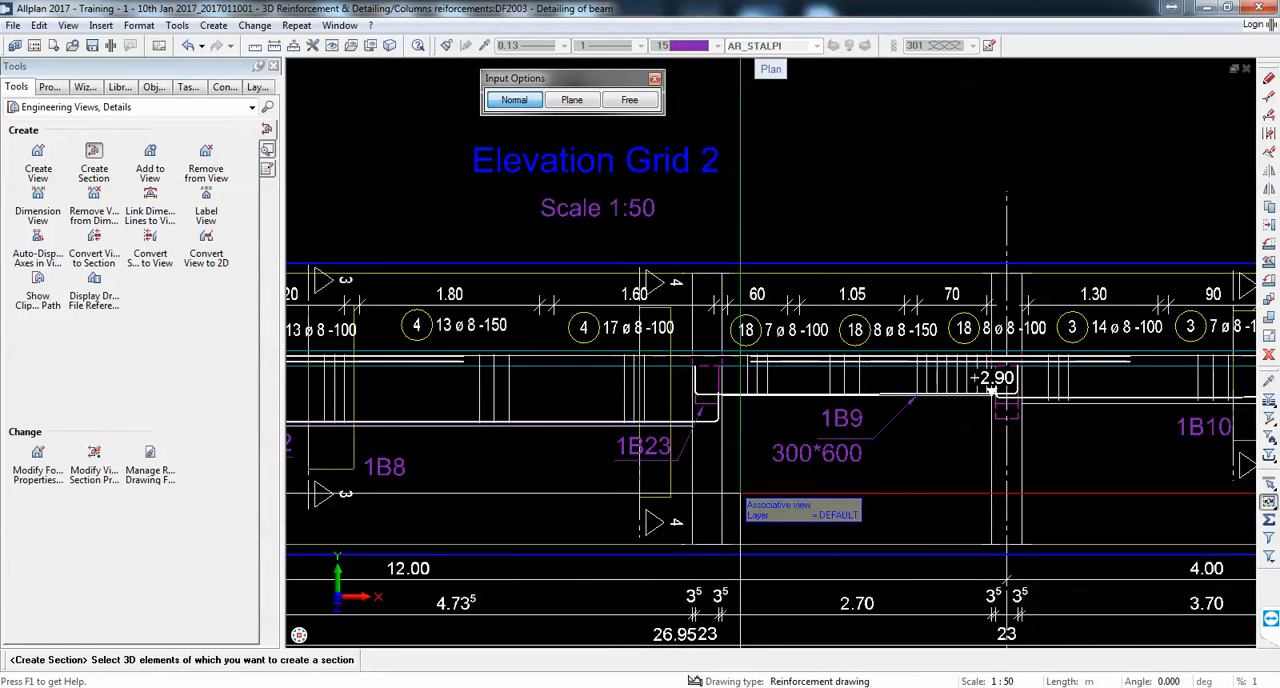
pyautogui.press('Escape')
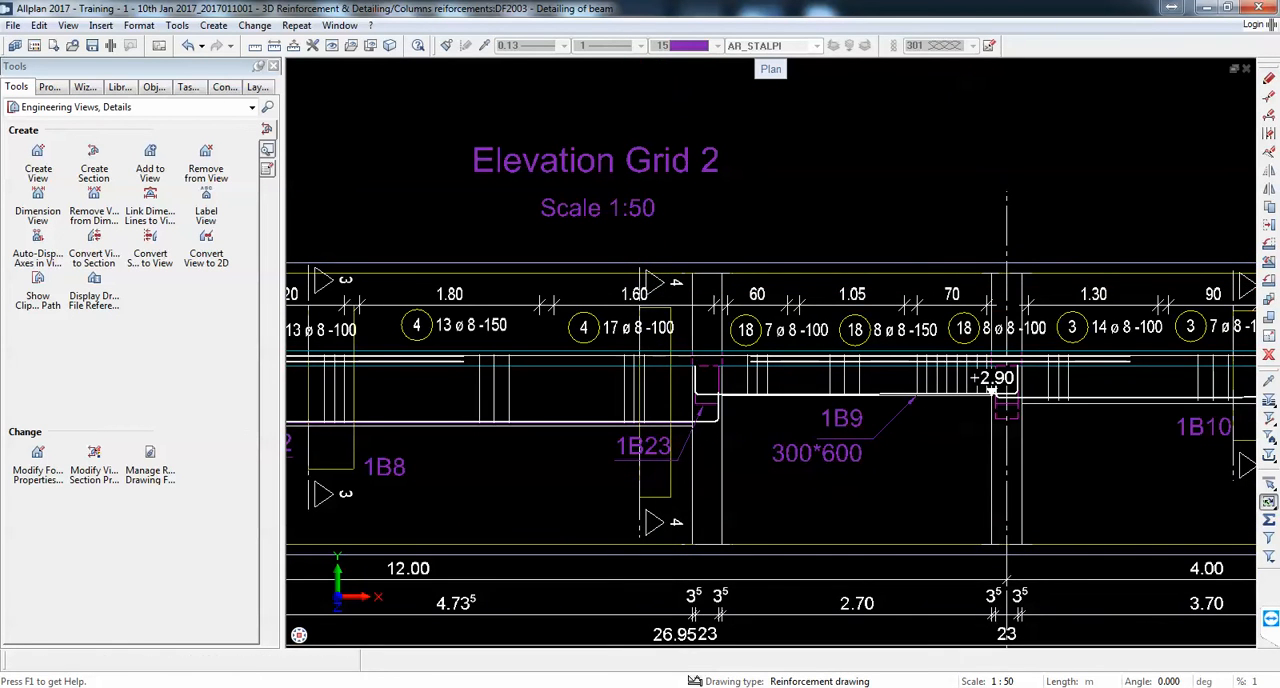
# Step: Extend the Section 4 clipping boundary on the elevation upward by about 0.27 m so its marker clears the stirrup dimensions
pyautogui.scroll(2, 655, 300)
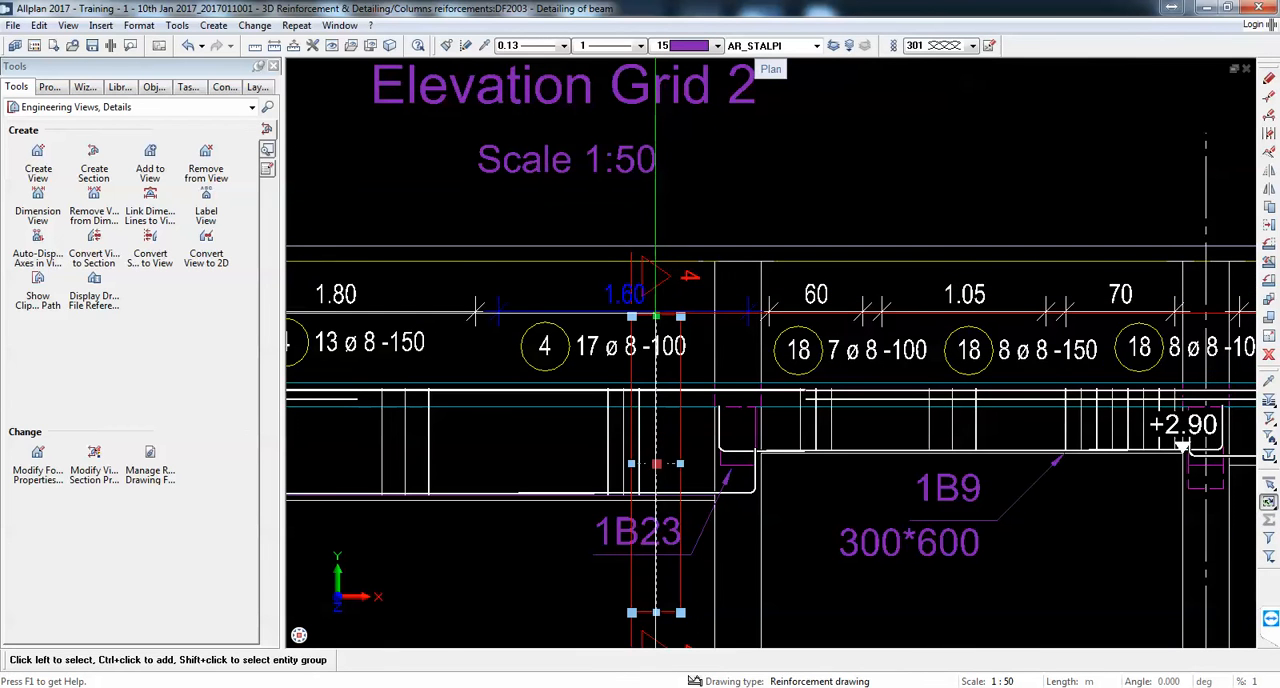
pyautogui.click(657, 314)
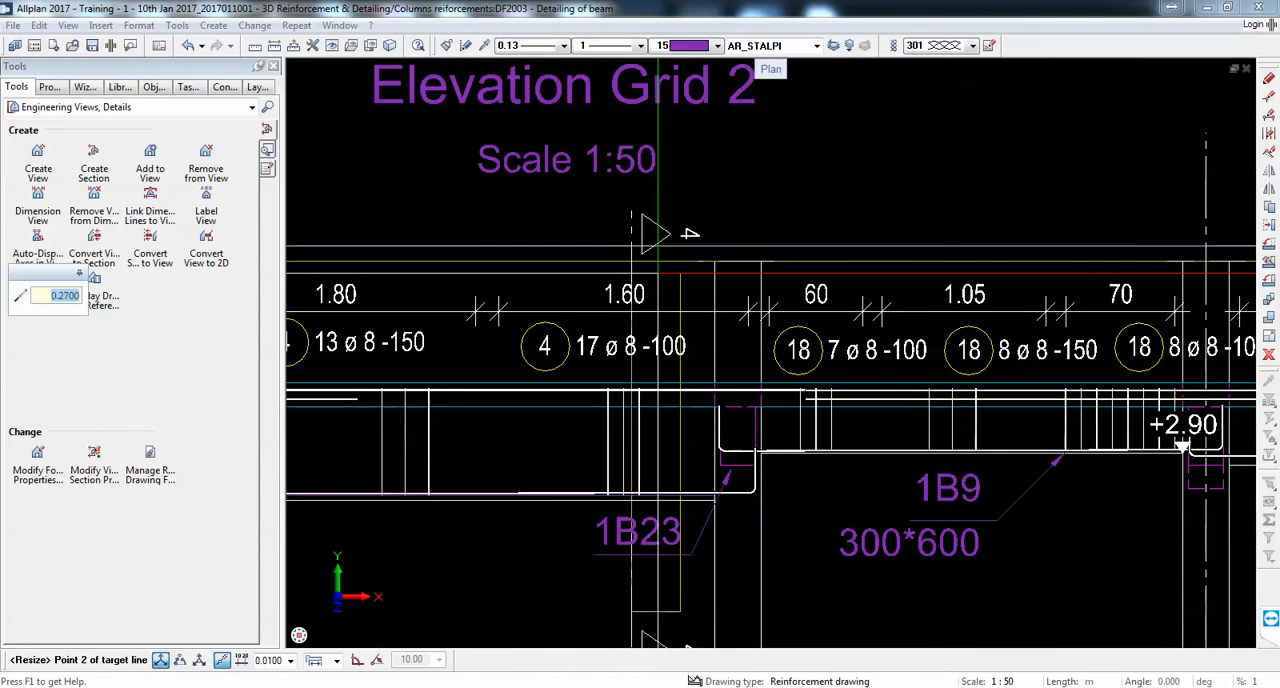
pyautogui.press('Escape')
pyautogui.scroll(-5, 657, 290)
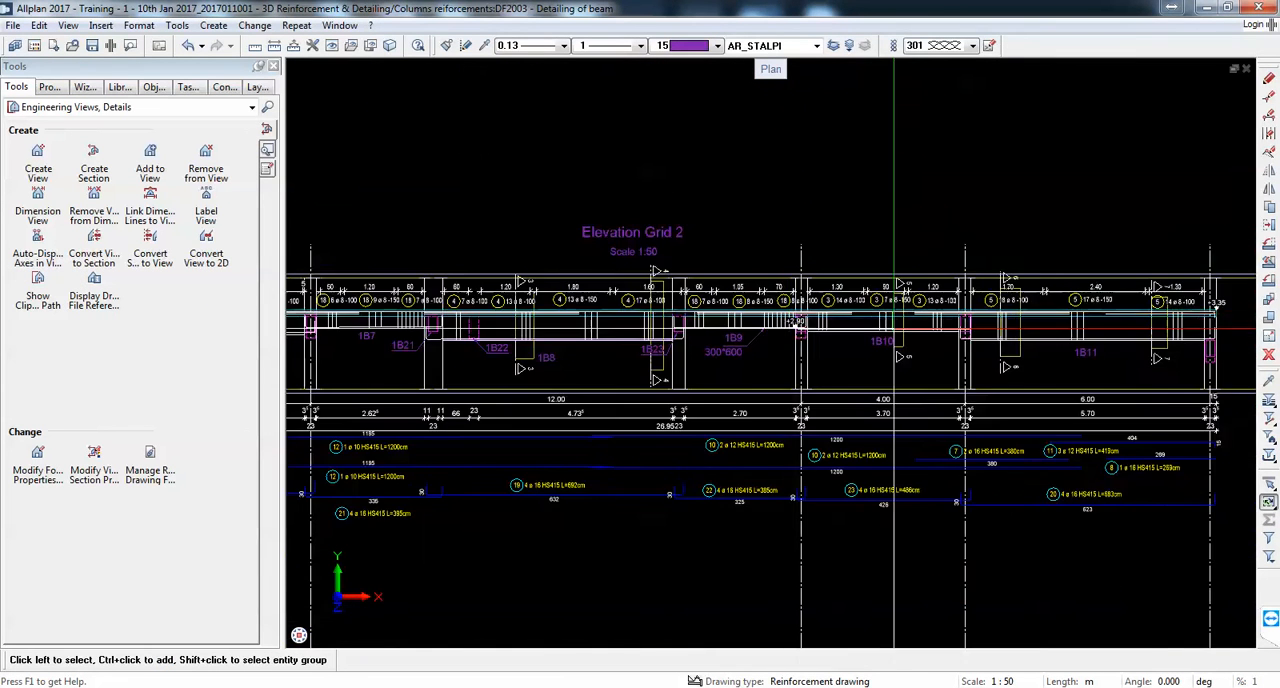
# Step: Extend the Section 5 clipping boundary across beam 1B10 downward by about 0.27 m and upward by about 0.59 m
pyautogui.scroll(3, 893, 328)
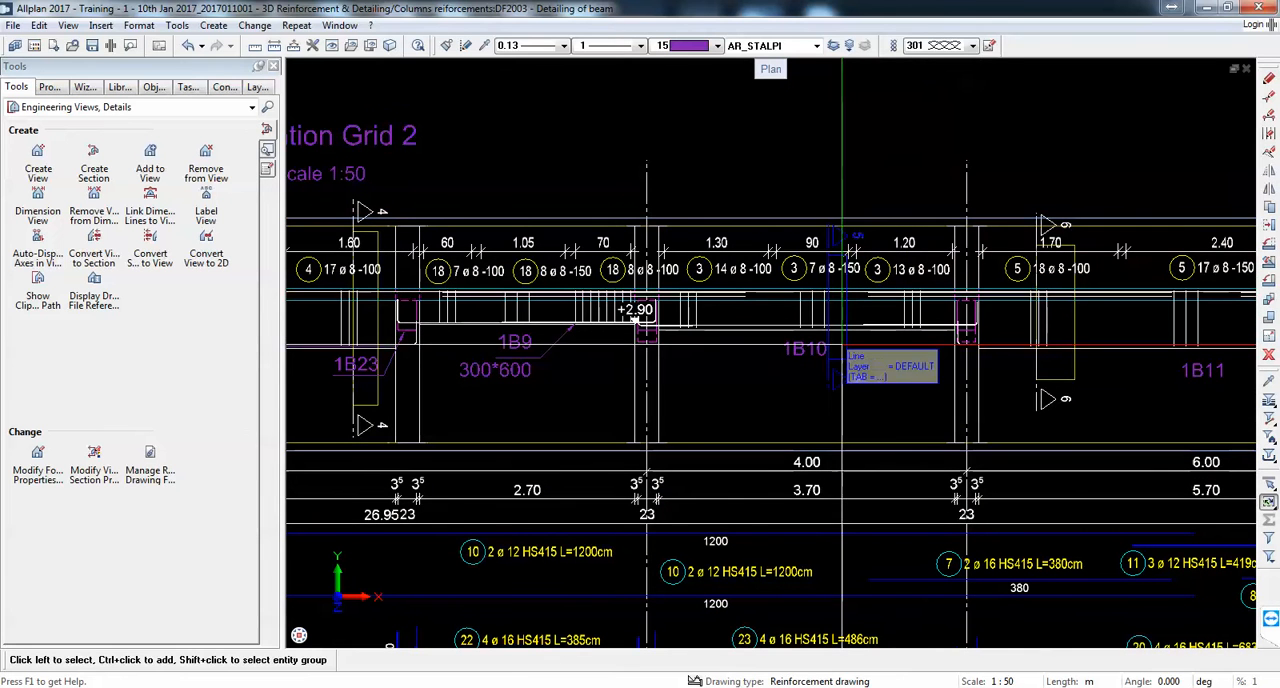
pyautogui.click(838, 350)
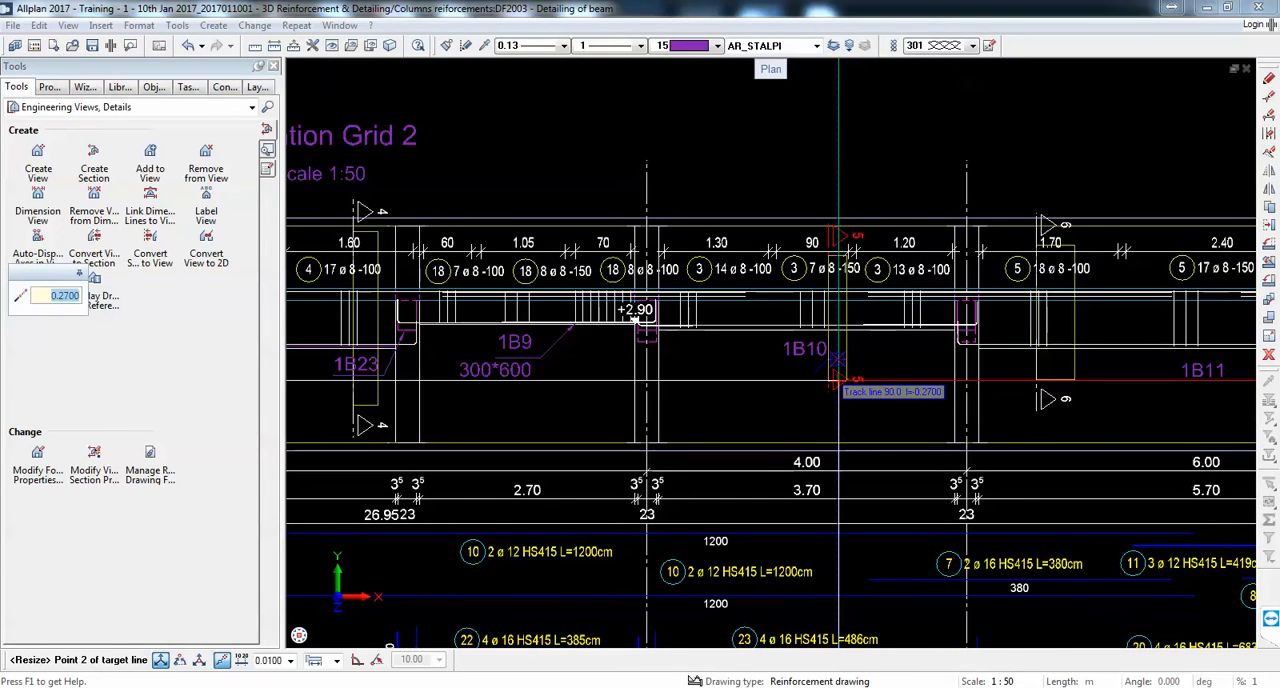
pyautogui.press('Escape')
pyautogui.scroll(2, 850, 266)
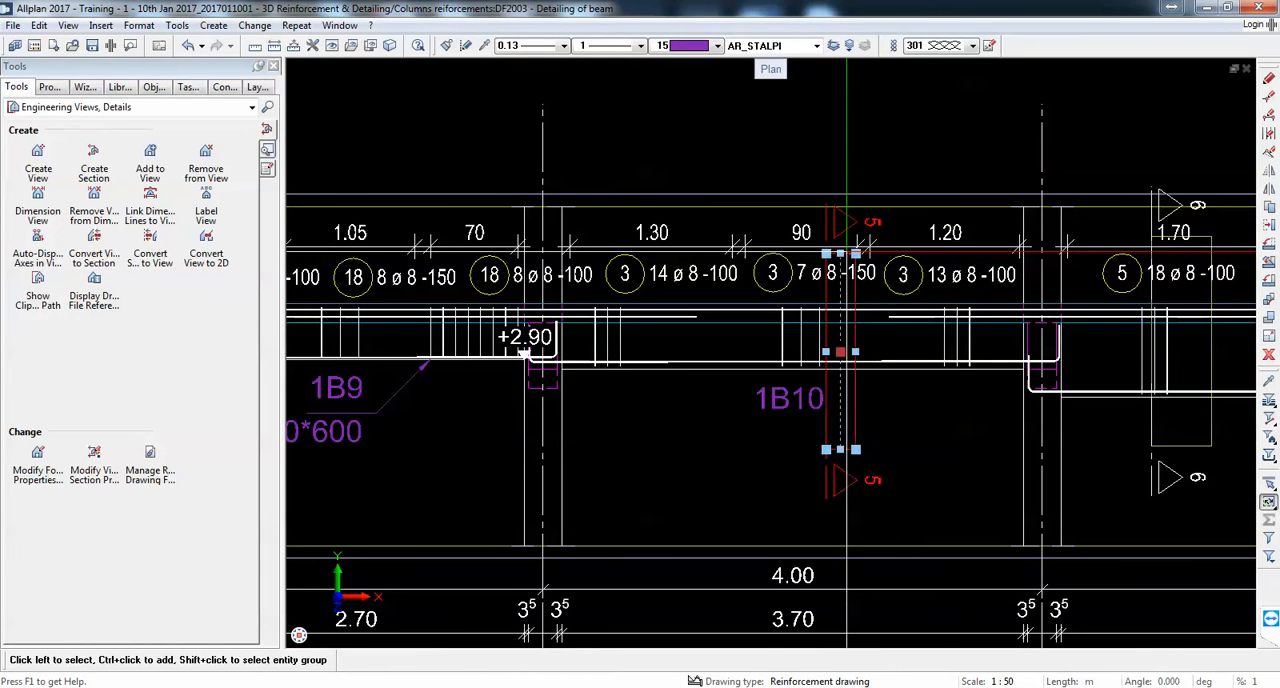
pyautogui.click(842, 253)
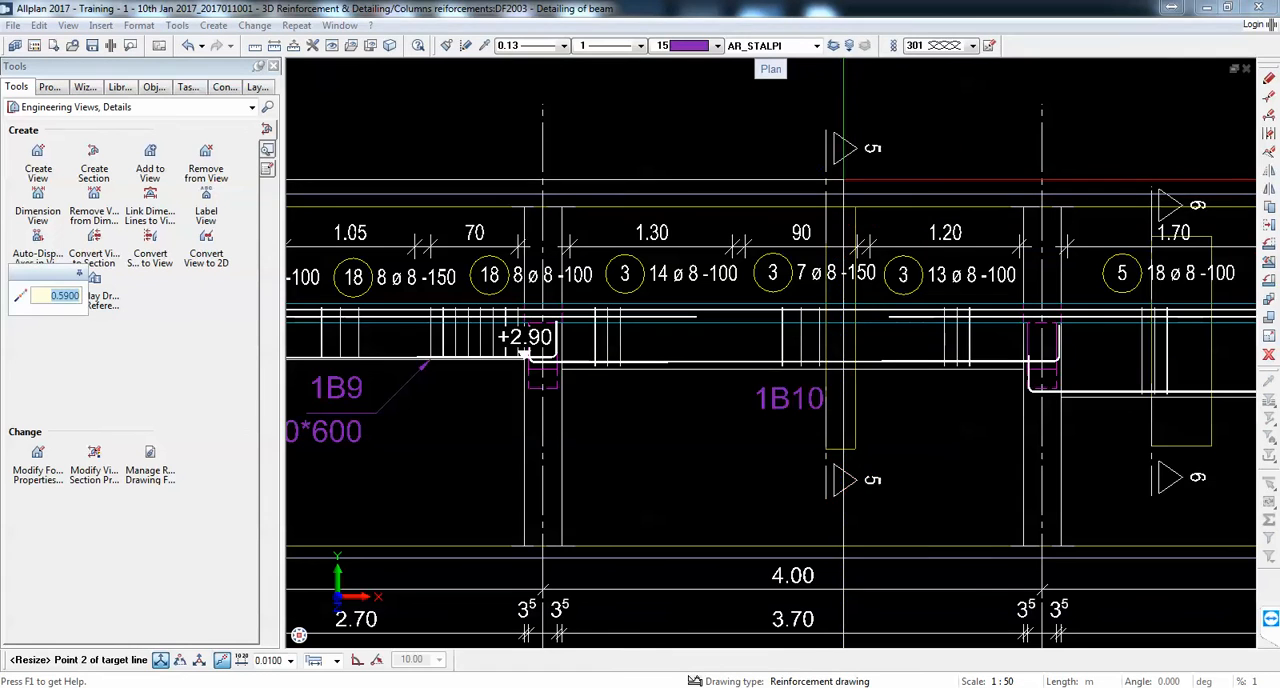
pyautogui.click(843, 180)
pyautogui.scroll(-5, 843, 181)
pyautogui.scroll(3, 985, 220)
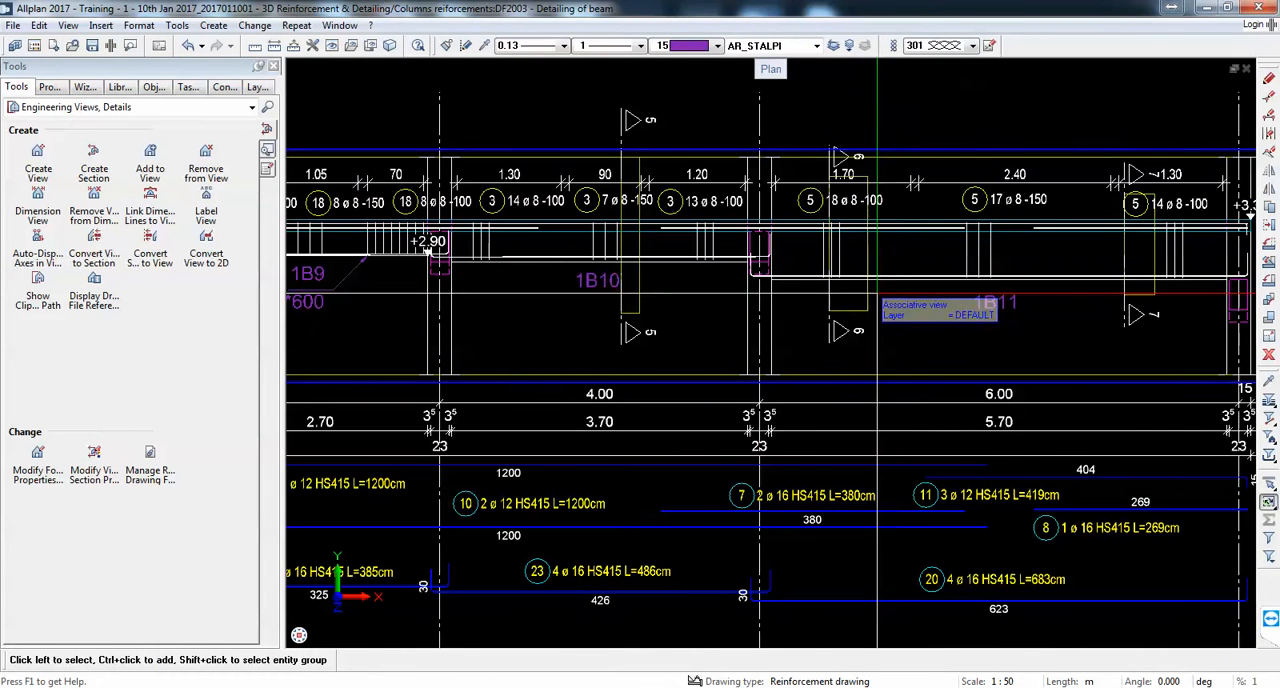
# Step: Extend the Section 6 and Section 7 clipping boundaries across beam 1B11 upward so their markers sit above the elevation
pyautogui.click(852, 245)
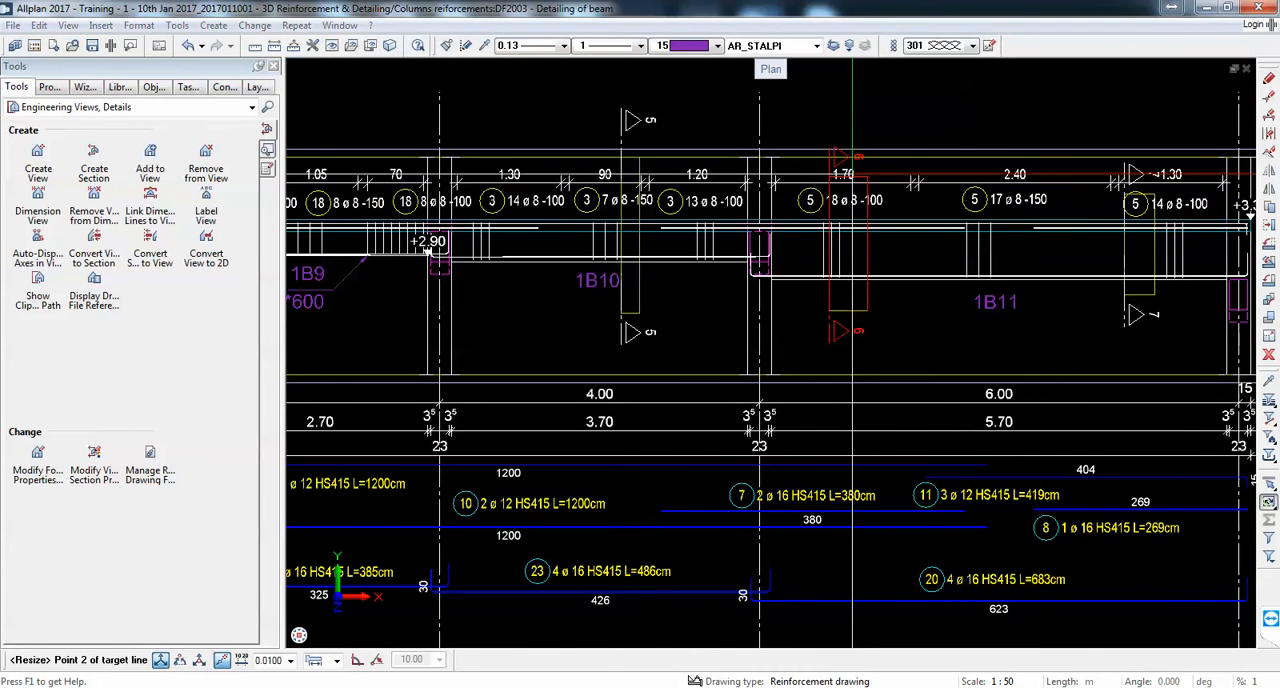
pyautogui.click(848, 126)
pyautogui.moveTo(967, 287); pyautogui.dragTo(742, 321, button='middle')
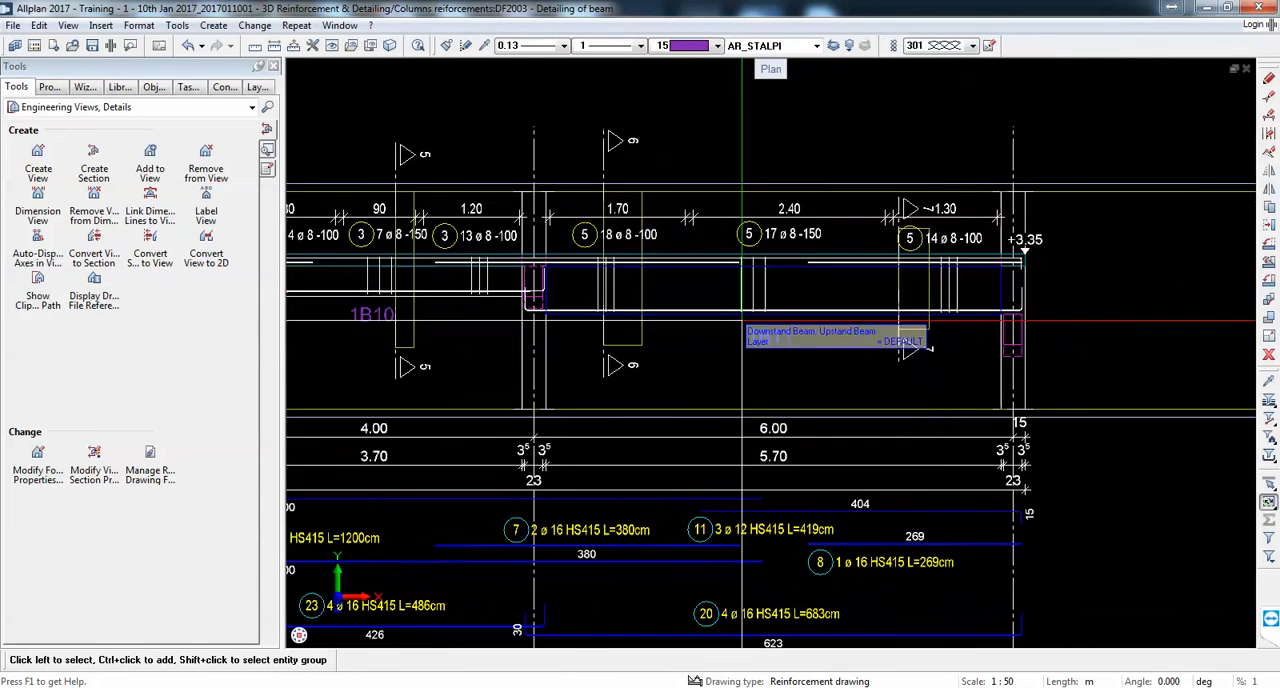
pyautogui.scroll(2, 941, 278)
pyautogui.click(912, 280)
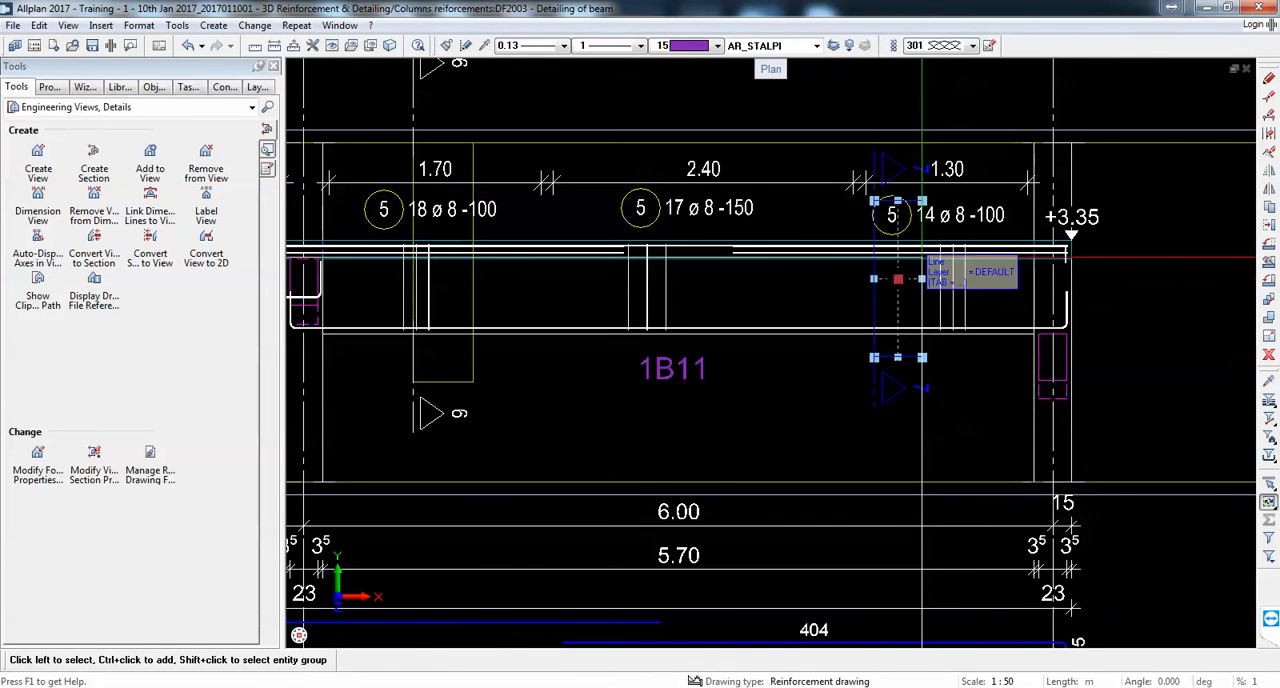
pyautogui.click(900, 203)
pyautogui.click(900, 97)
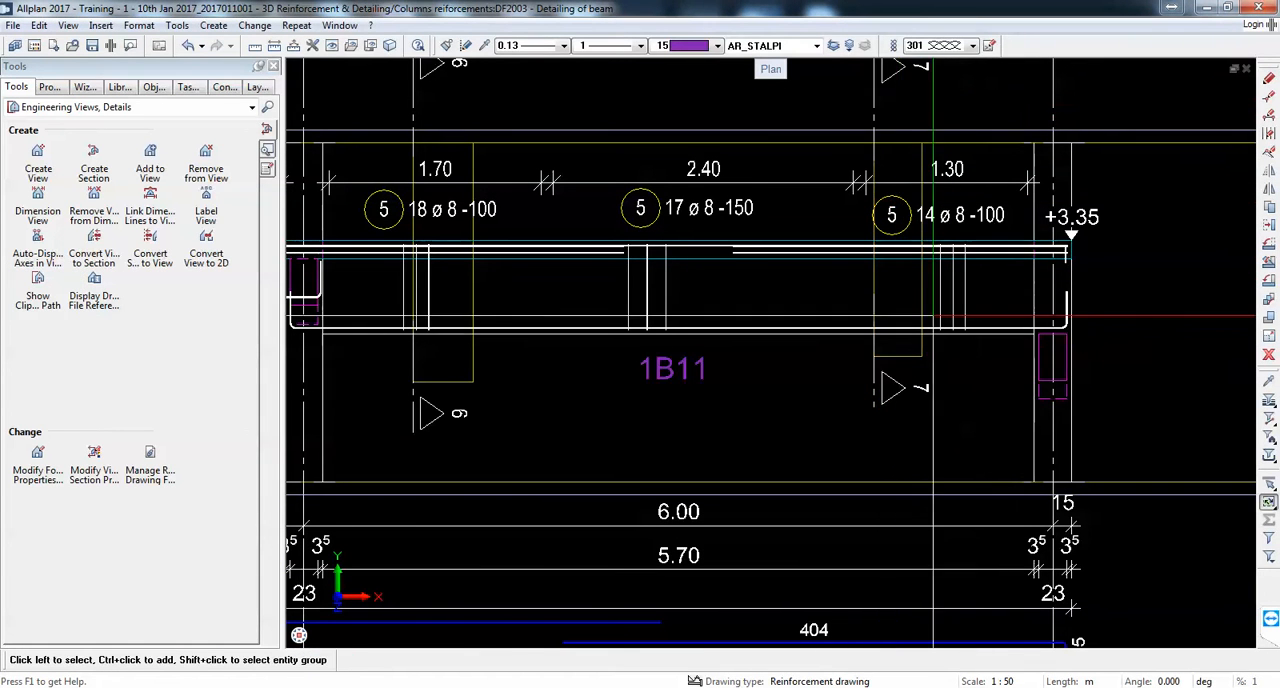
# Step: Examine the general and view border settings for associative views in the program options
pyautogui.scroll(-6, 803, 131)
pyautogui.moveTo(803, 131); pyautogui.dragTo(692, 1, button='middle')
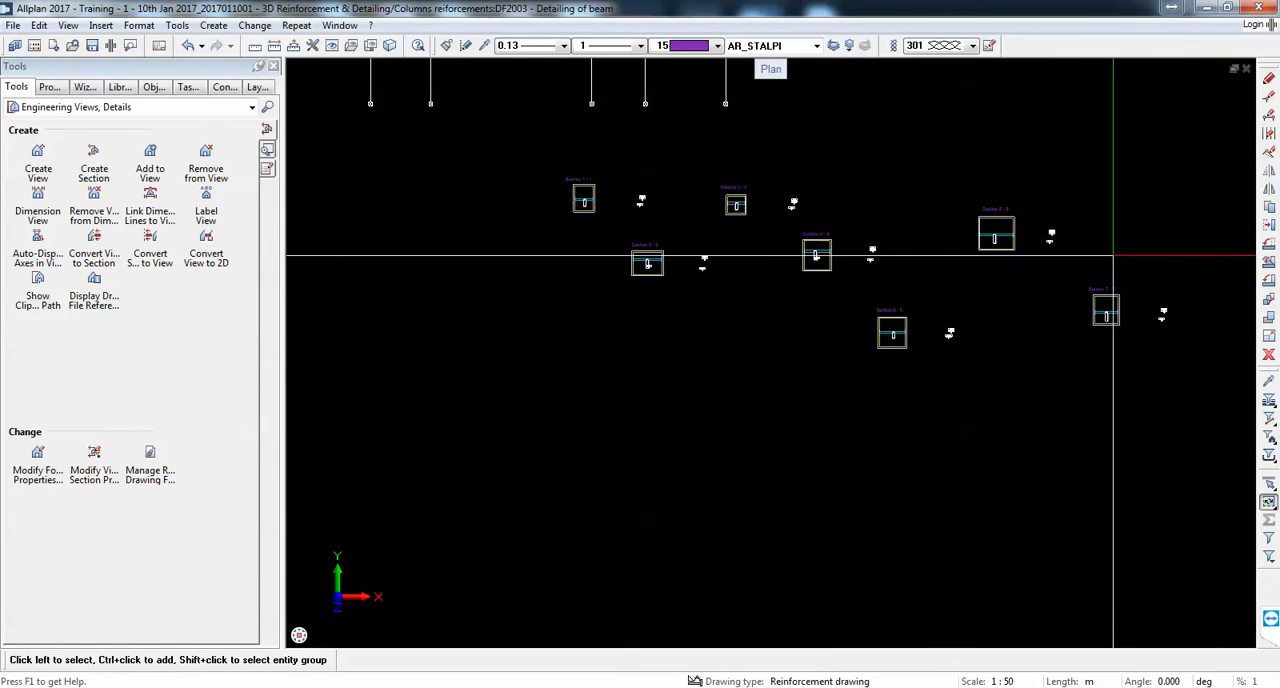
pyautogui.moveTo(1113, 256); pyautogui.dragTo(1067, 325, button='middle')
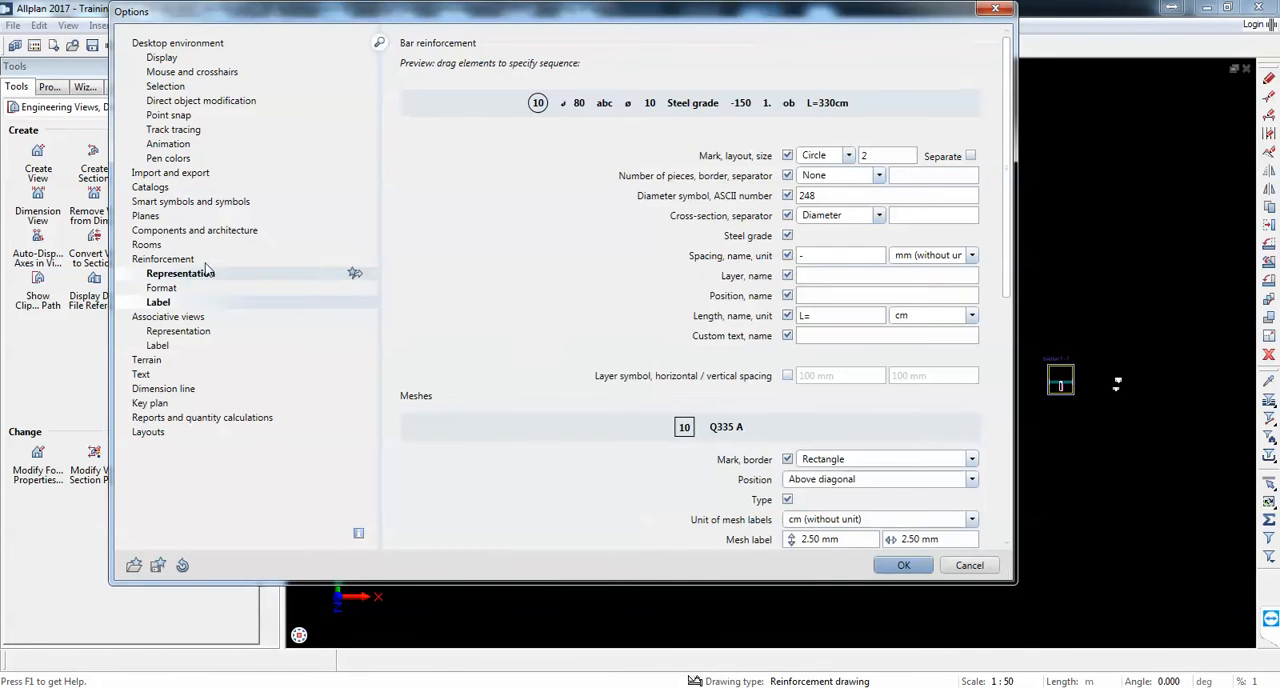
pyautogui.click(199, 319)
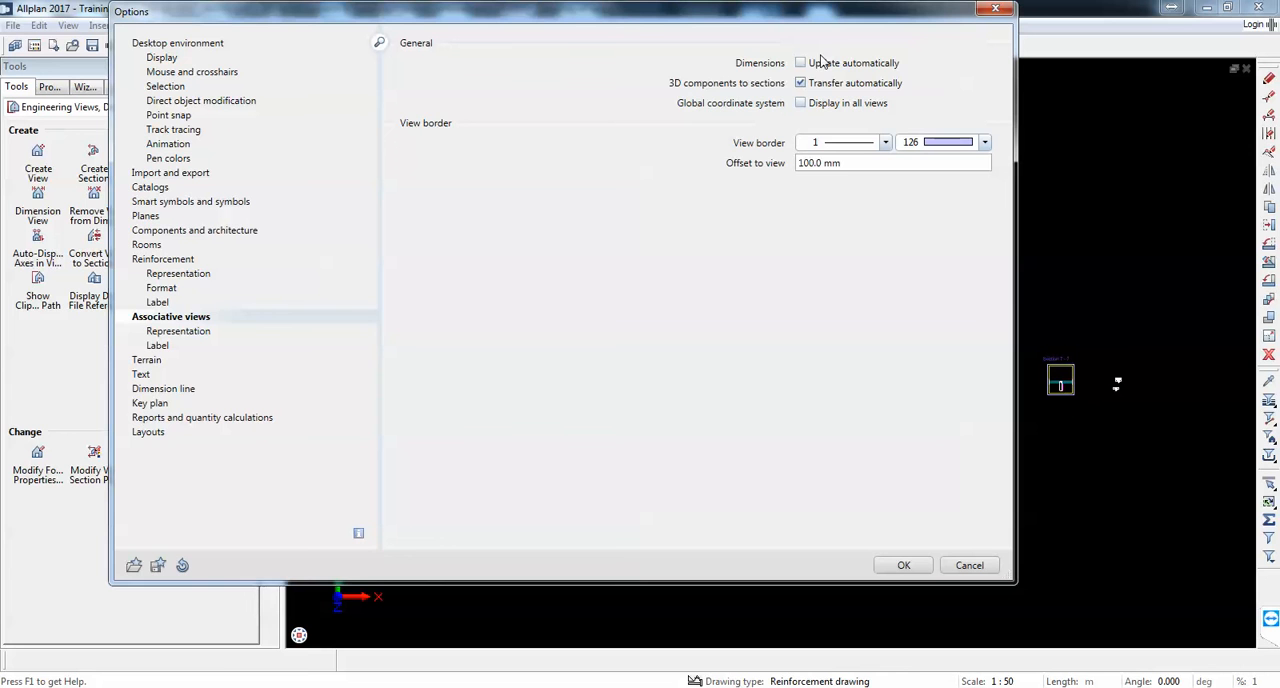
pyautogui.click(913, 568)
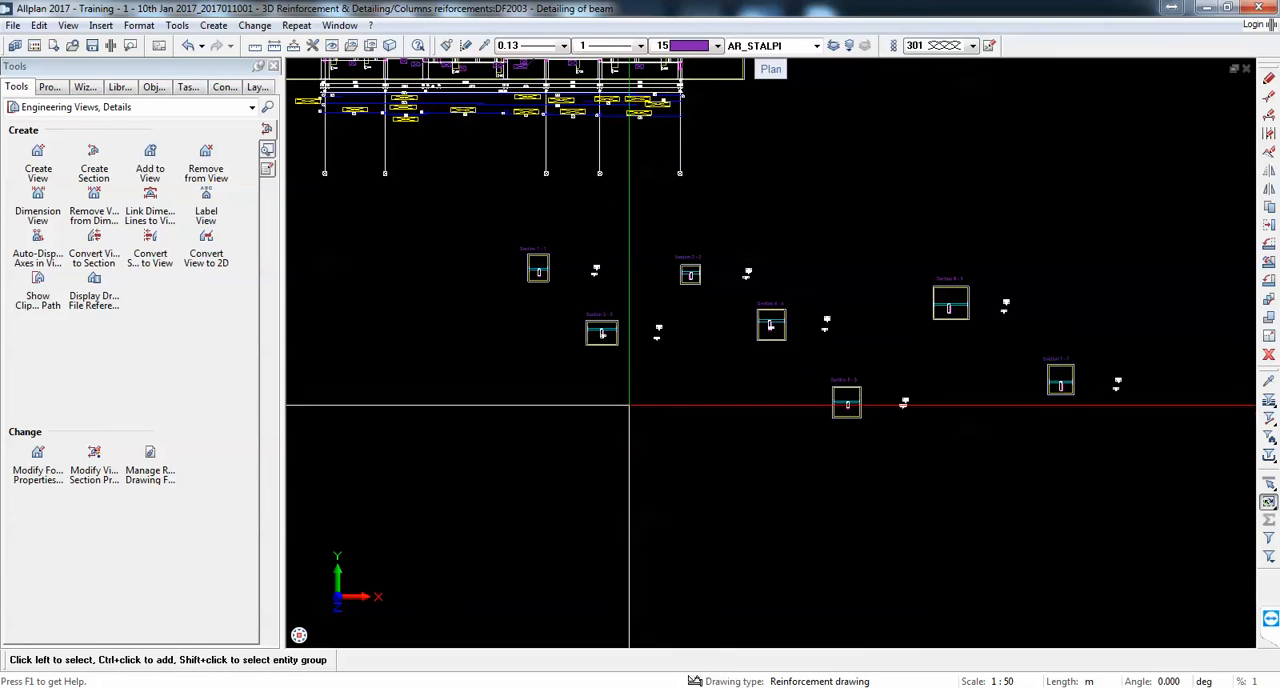
pyautogui.click(313, 46)
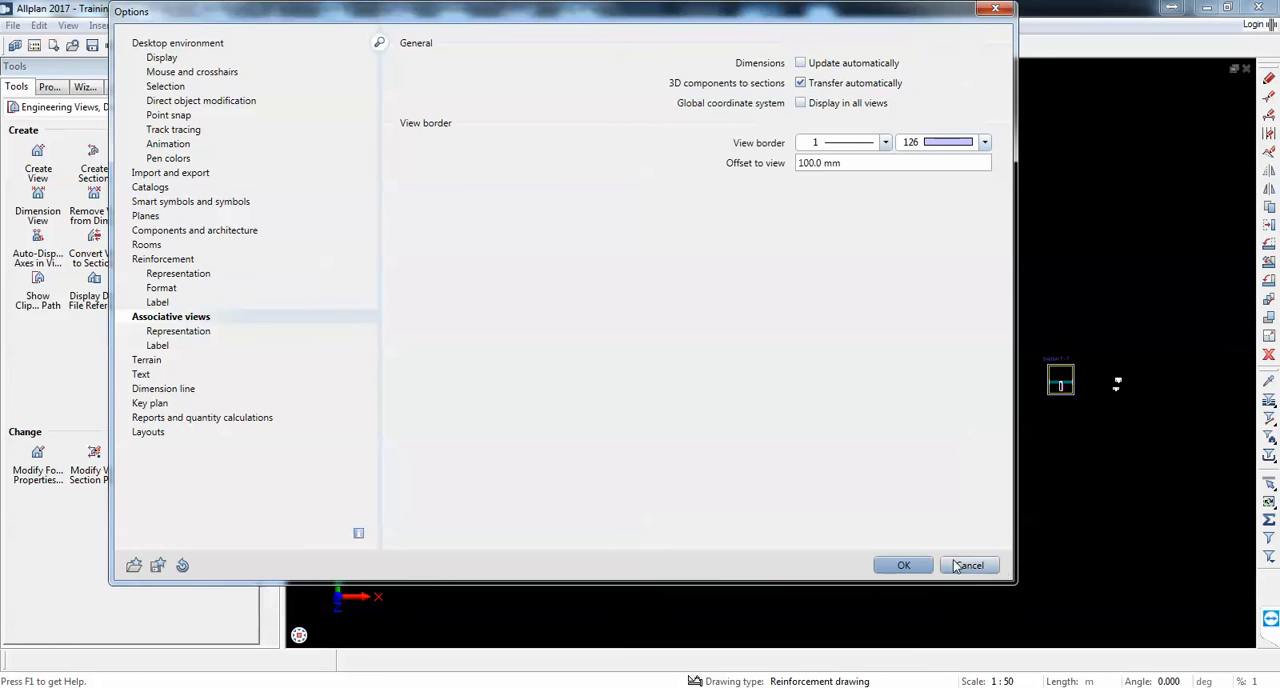
pyautogui.click(903, 565)
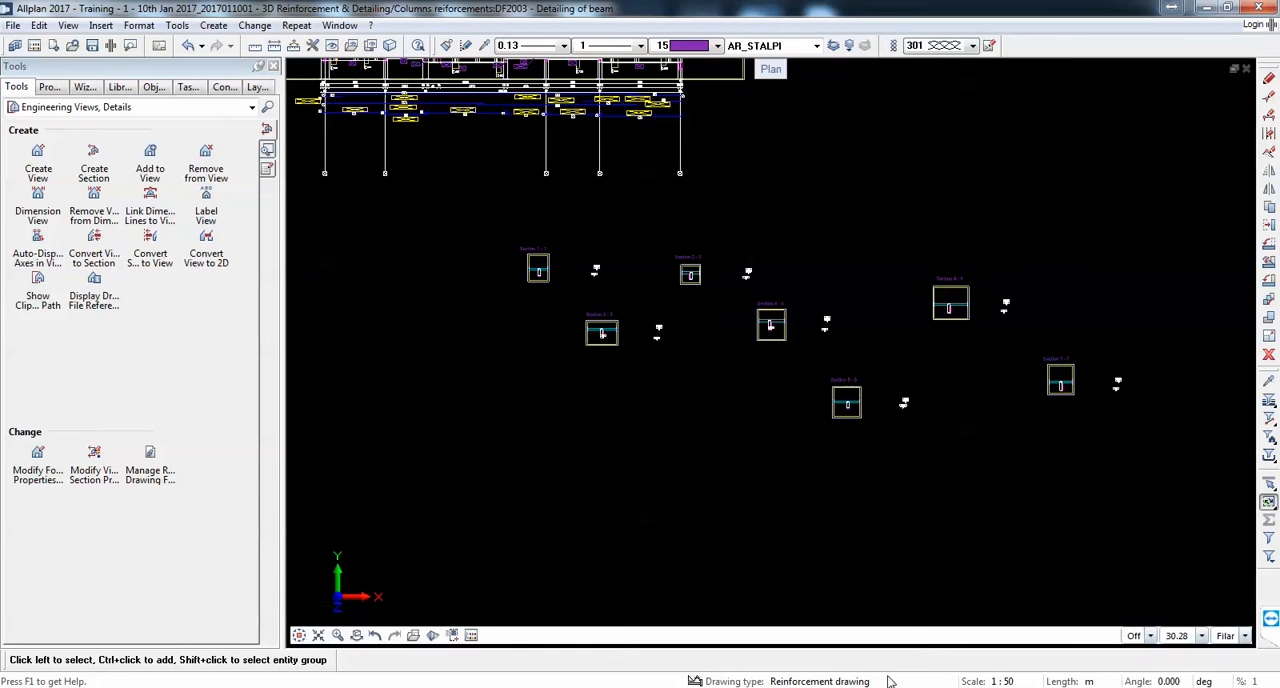
# Step: Set the drawing's reference scale to 1:15
pyautogui.click(1007, 681)
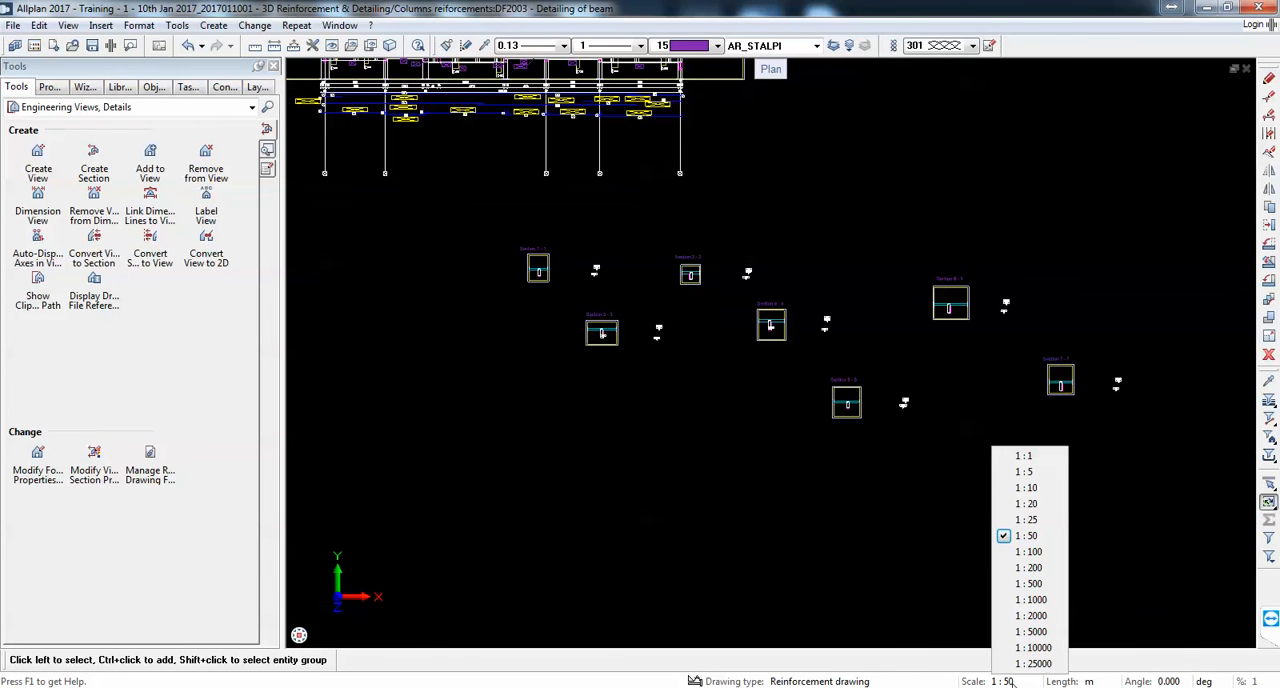
pyautogui.click(1090, 525)
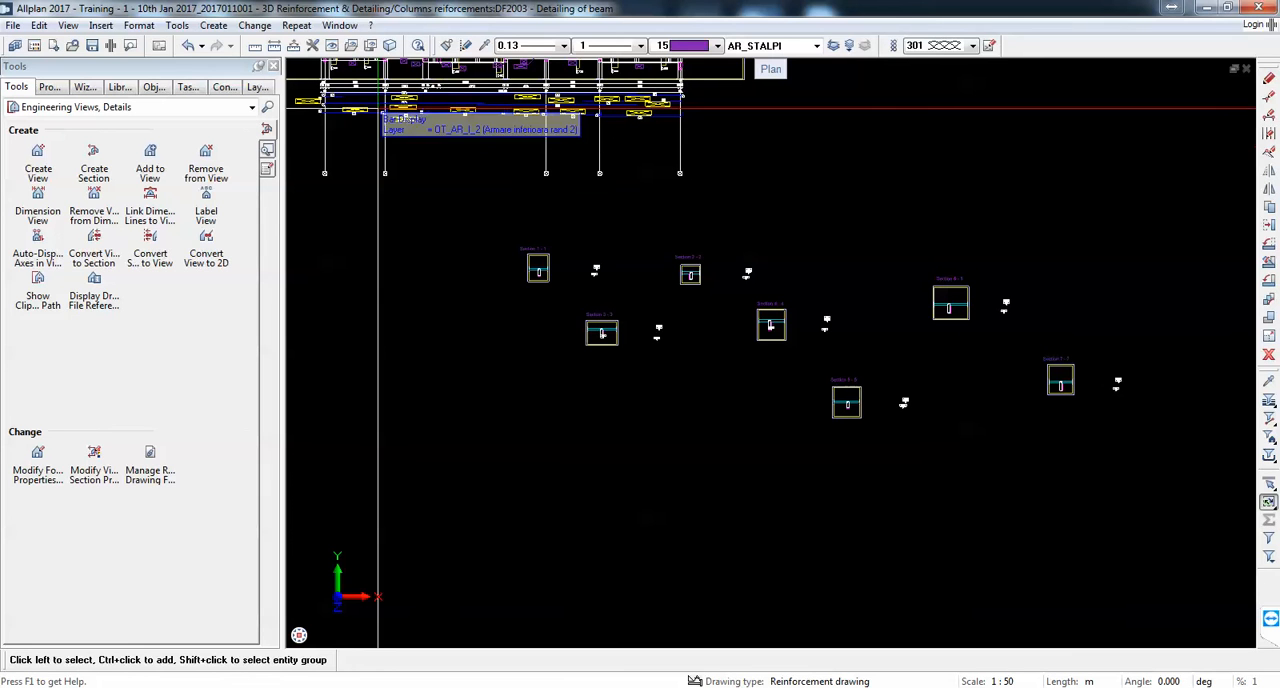
pyautogui.click(69, 25)
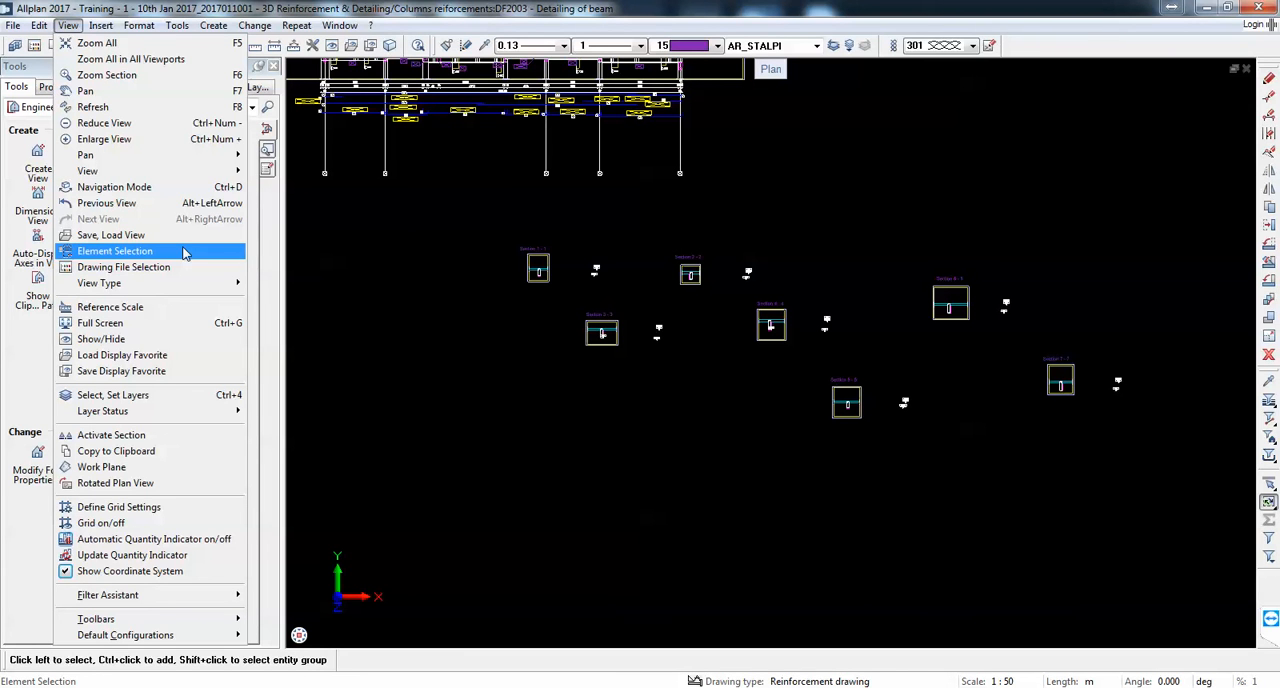
pyautogui.click(158, 307)
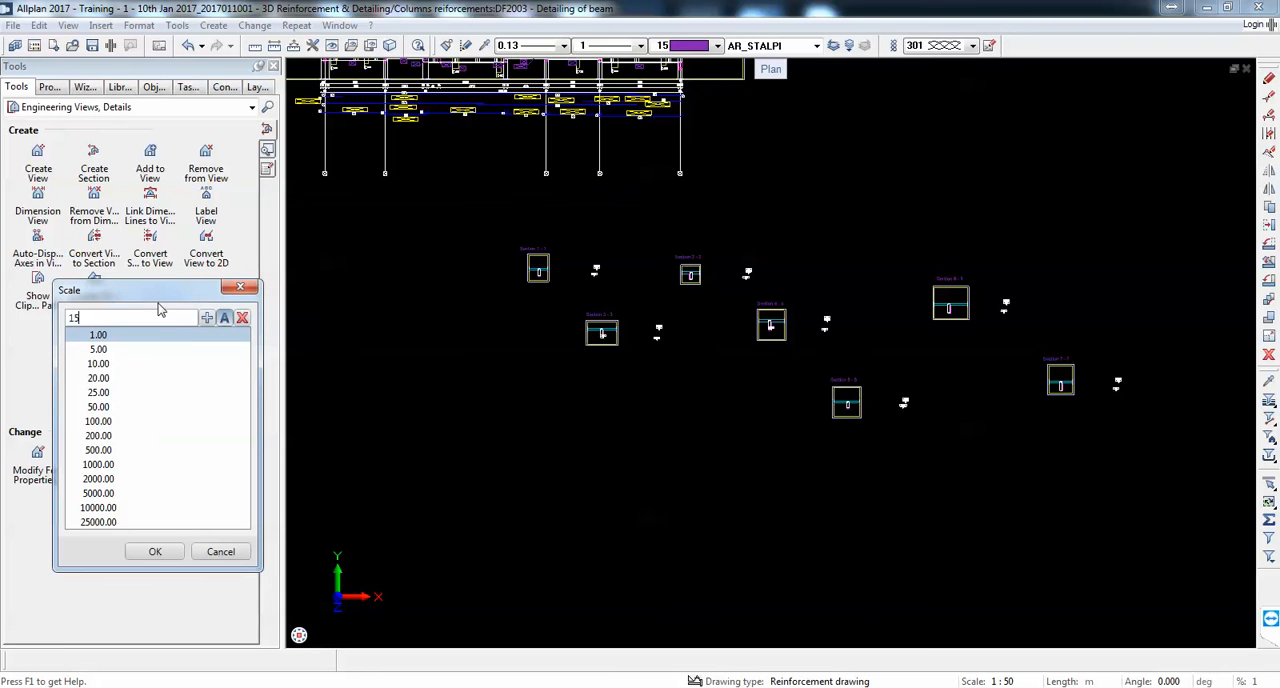
pyautogui.write('15')
pyautogui.press('Return')
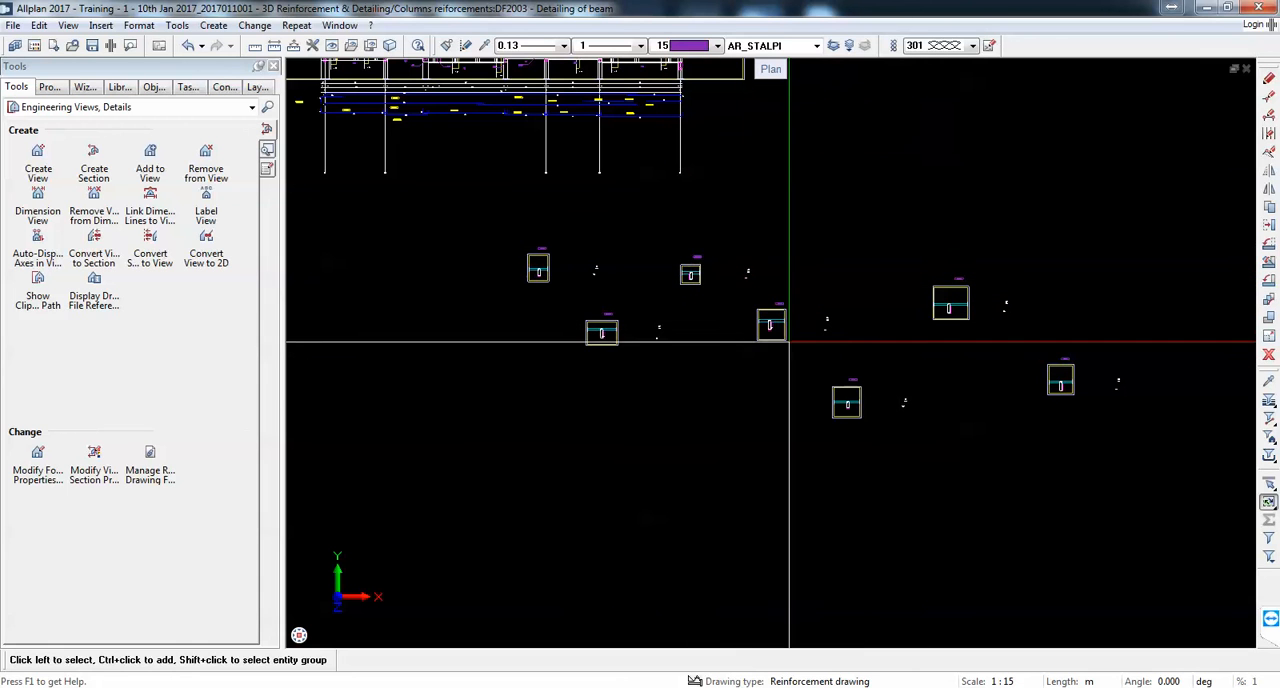
# Step: Apply automatic view dimensioning to all seven sections, first with dimension lines and again with elevation points
pyautogui.click(40, 200)
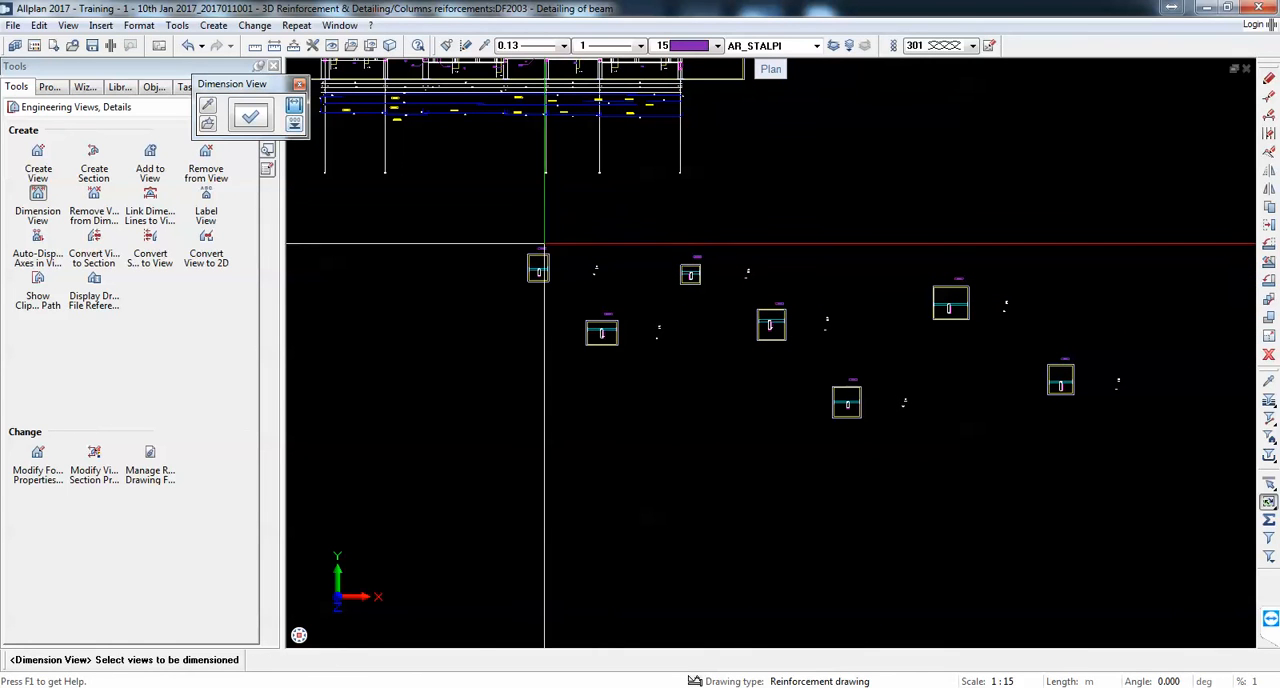
pyautogui.moveTo(480, 217); pyautogui.dragTo(1170, 476)
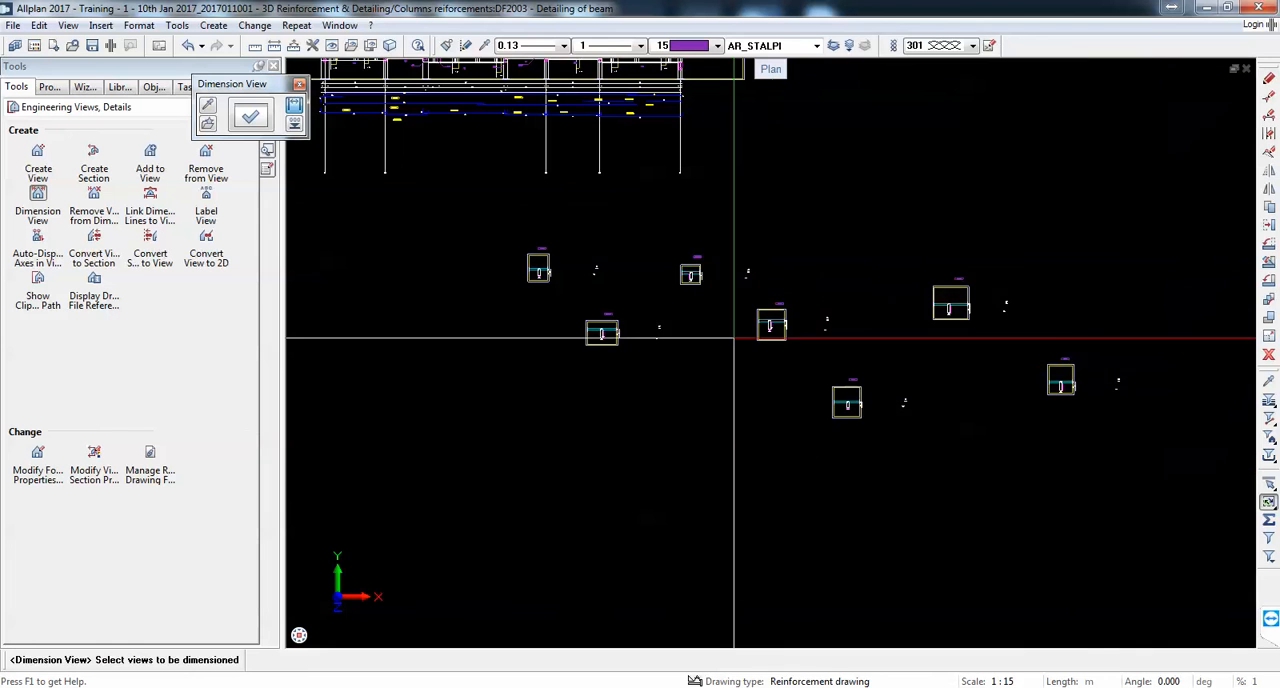
pyautogui.scroll(5, 734, 340)
pyautogui.scroll(-5, 845, 350)
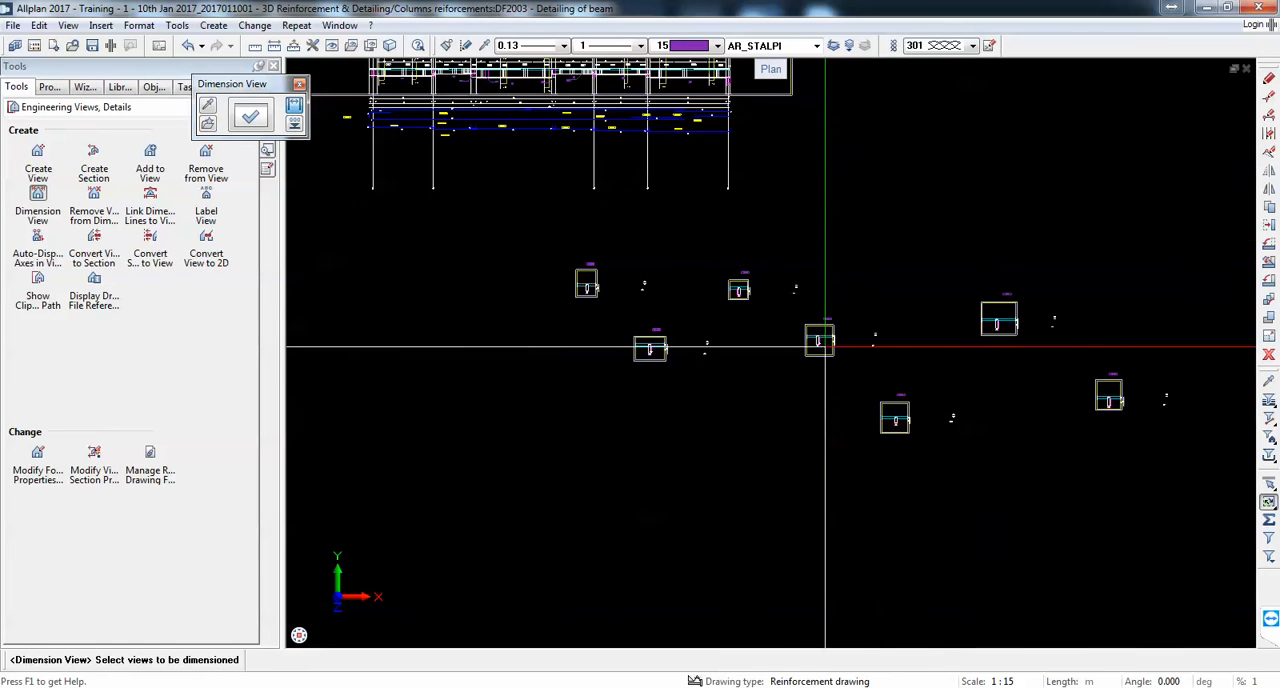
pyautogui.click(294, 123)
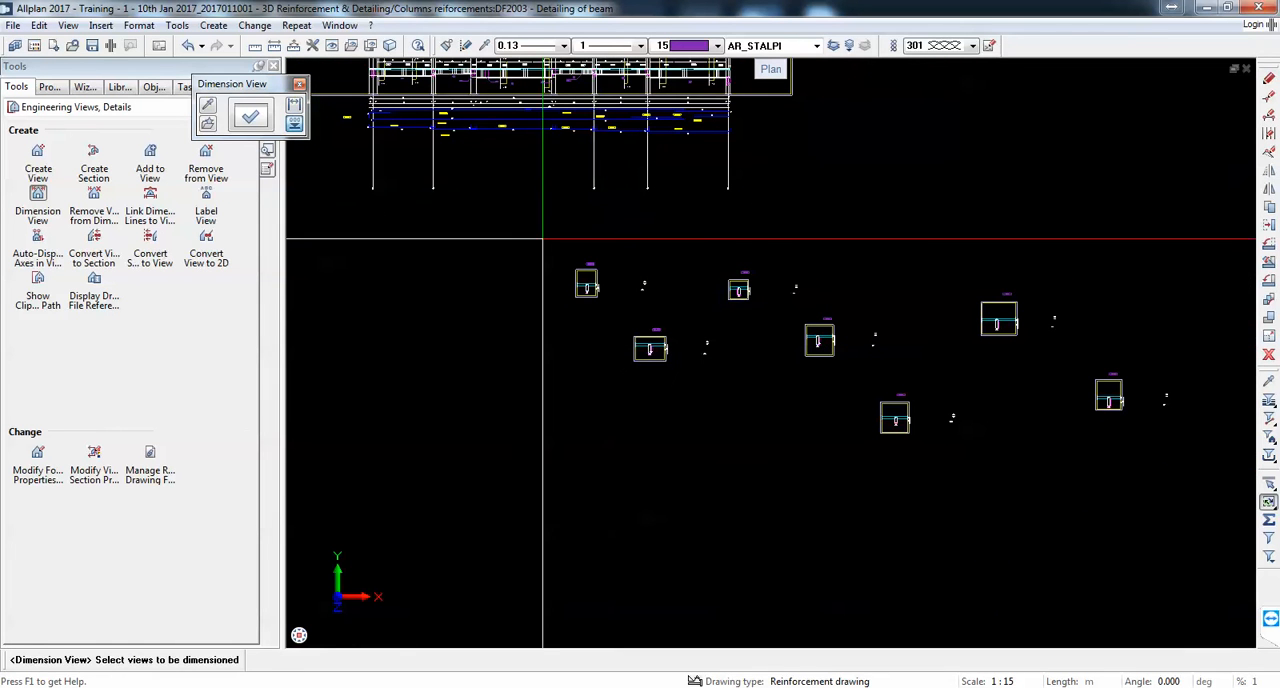
pyautogui.moveTo(531, 237); pyautogui.dragTo(1178, 500)
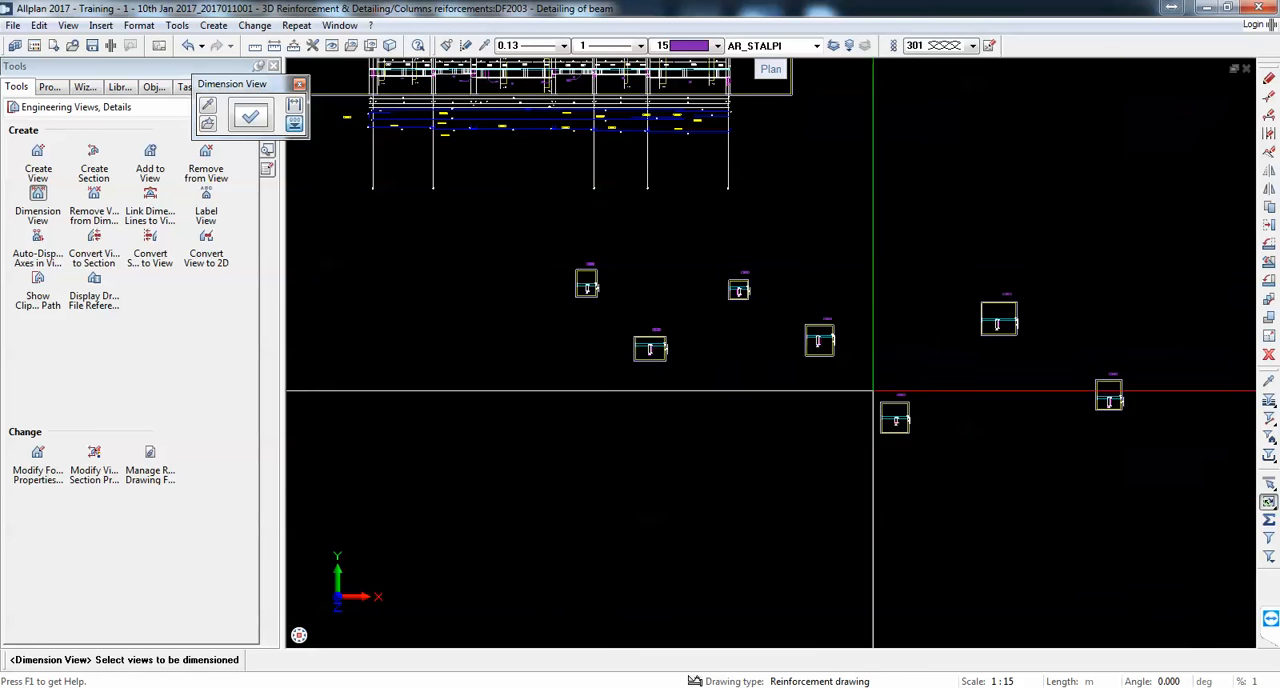
# Step: Examine the new dimension lines and elevation points on Section 2-2 and Section 1-1 and end the view dimensioning
pyautogui.scroll(9, 868, 355)
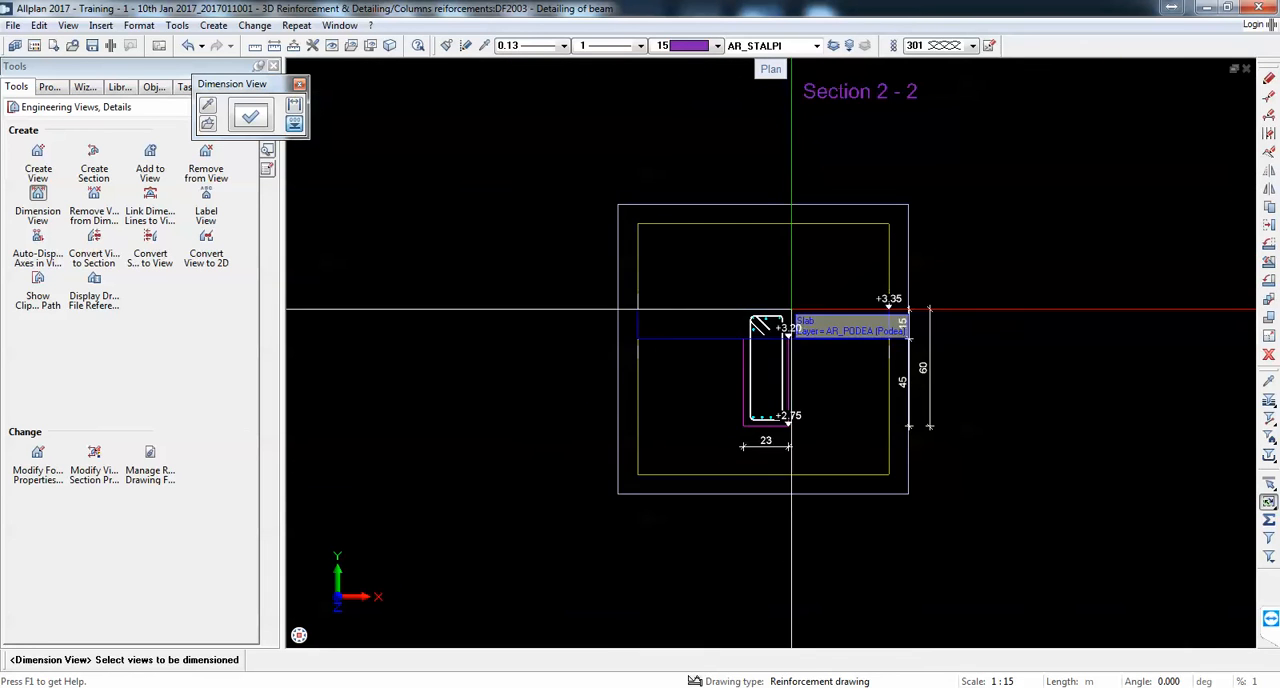
pyautogui.scroll(4, 776, 290)
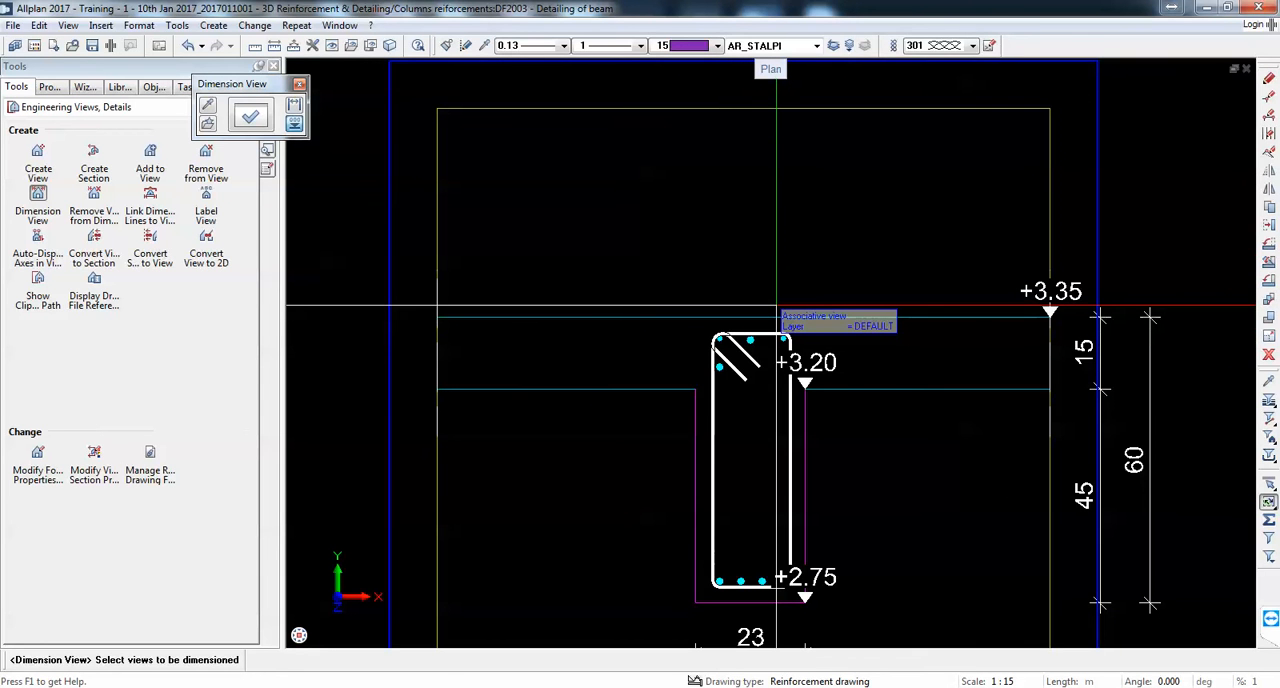
pyautogui.scroll(-3, 908, 428)
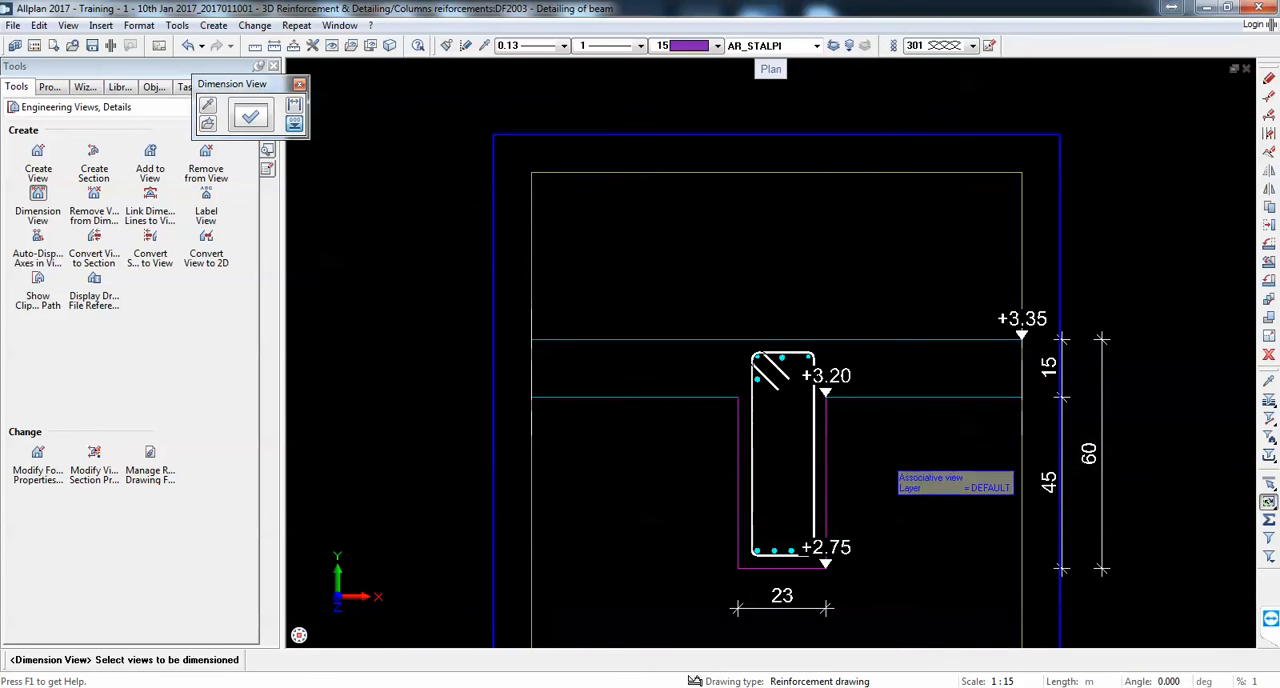
pyautogui.moveTo(927, 544); pyautogui.dragTo(926, 477, button='middle')
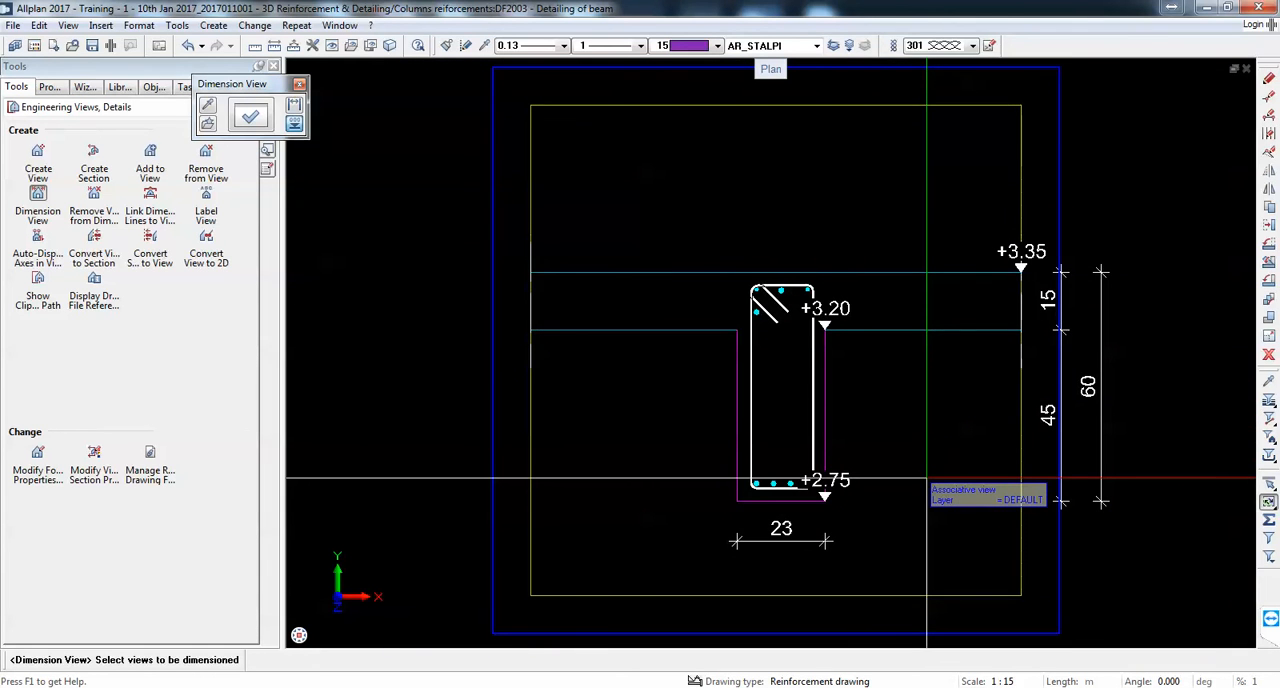
pyautogui.scroll(-13, 874, 356)
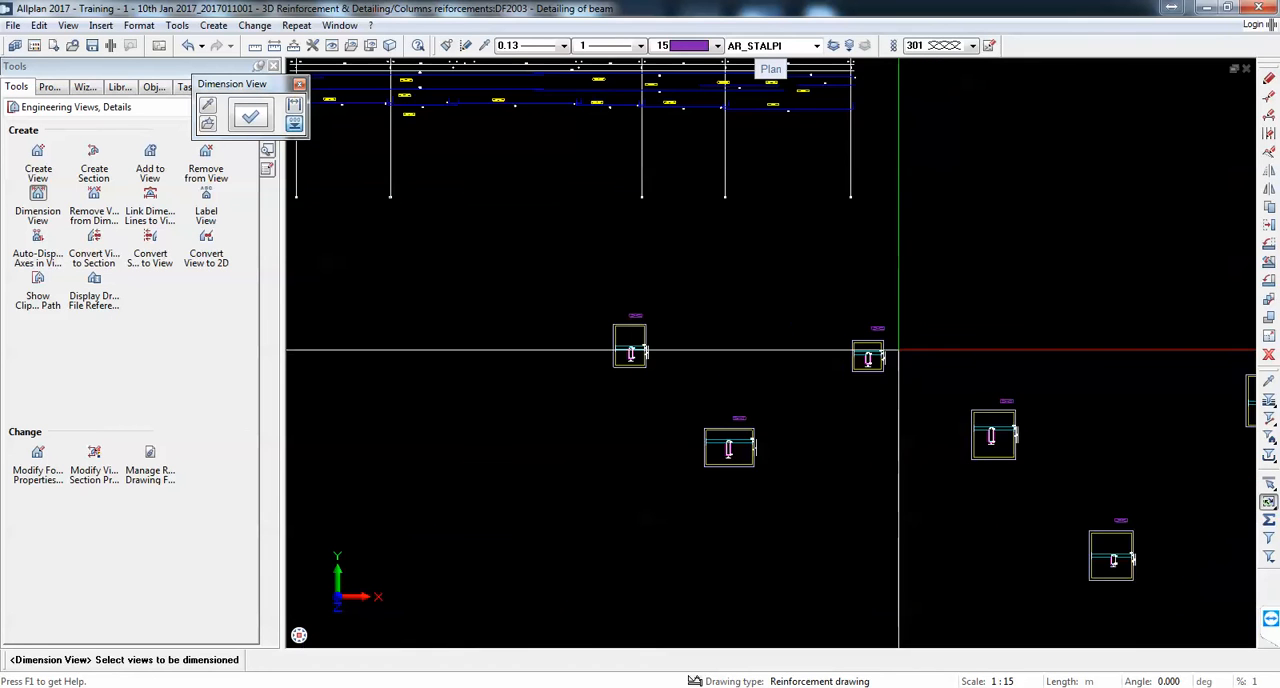
pyautogui.scroll(5, 868, 341)
pyautogui.scroll(4, 911, 392)
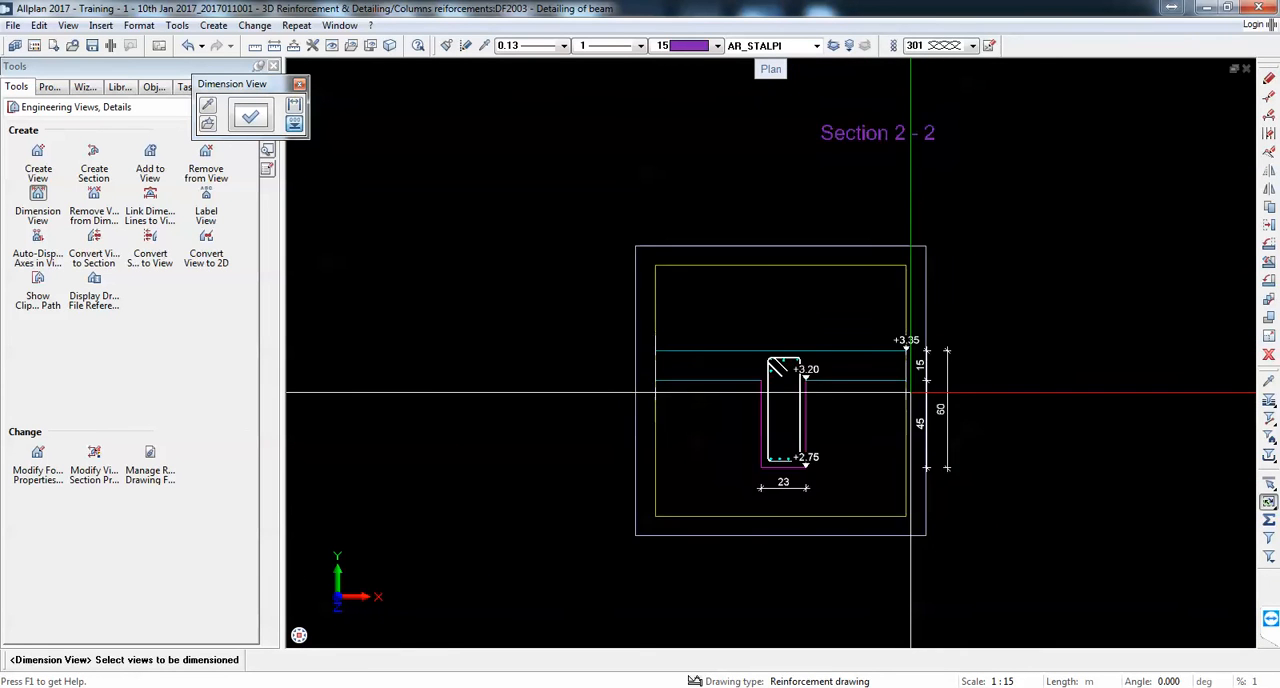
pyautogui.scroll(-4, 911, 392)
pyautogui.scroll(3, 617, 338)
pyautogui.scroll(-4, 617, 338)
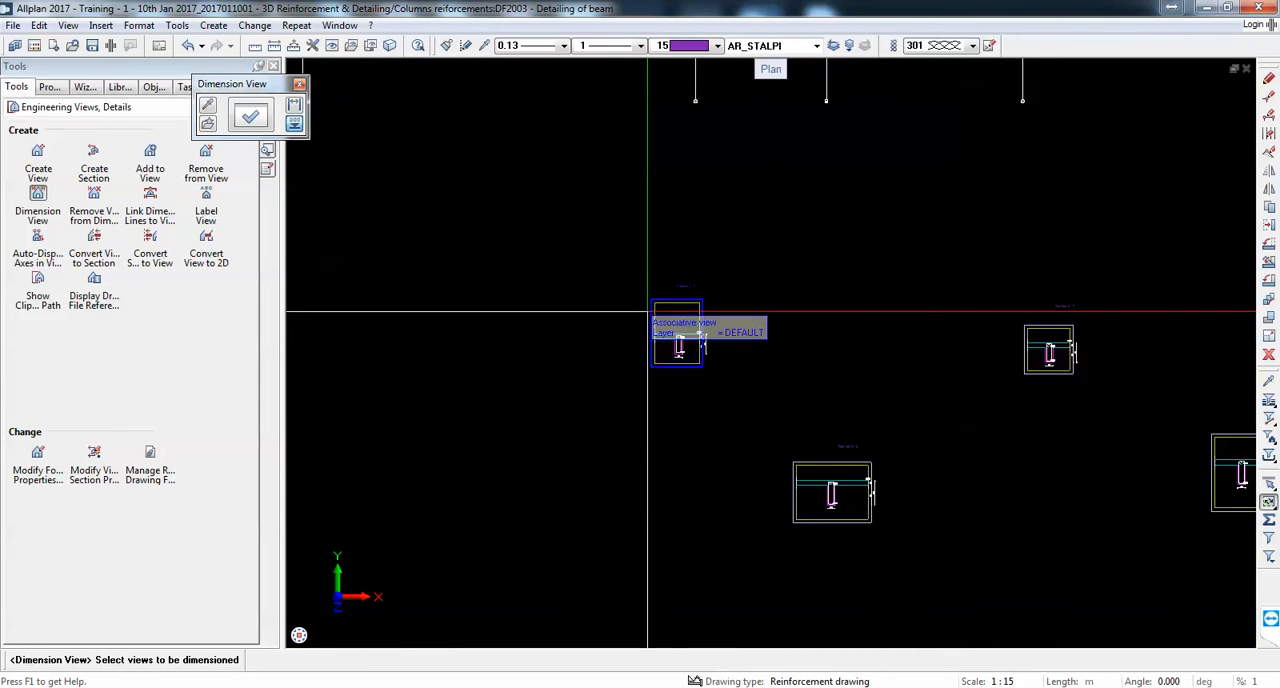
pyautogui.scroll(7, 651, 331)
pyautogui.scroll(-3, 623, 348)
pyautogui.scroll(-3, 754, 270)
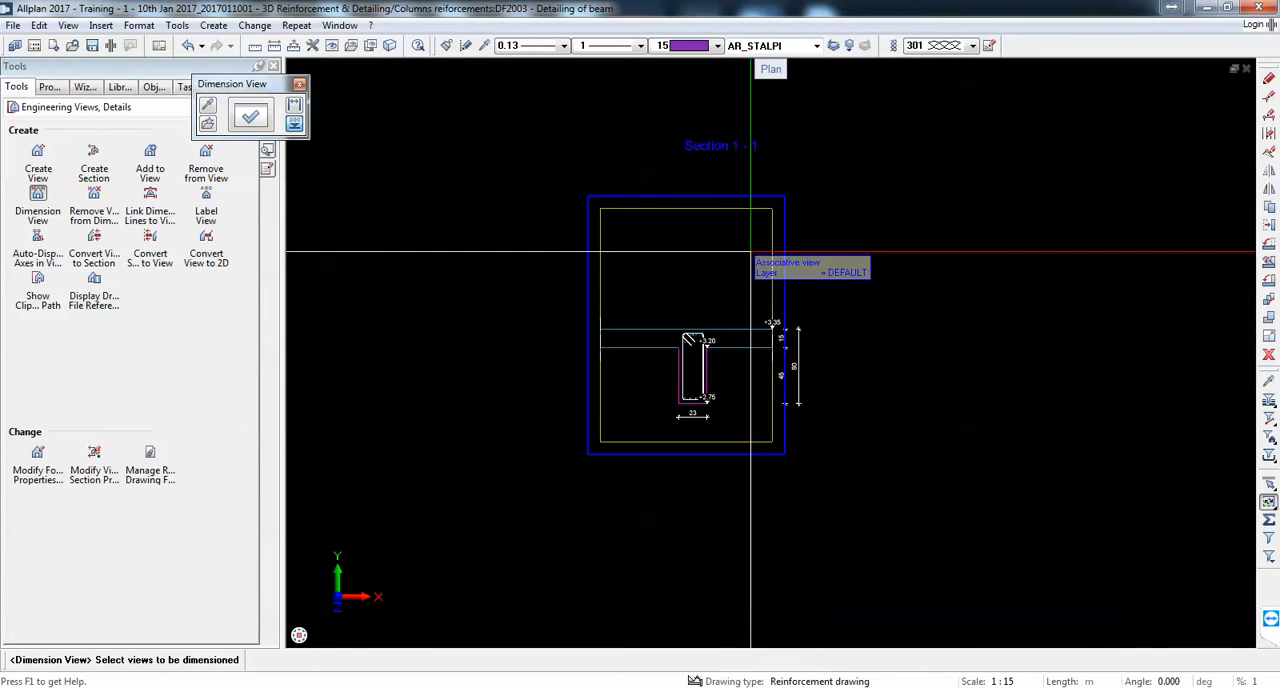
pyautogui.press('Escape')
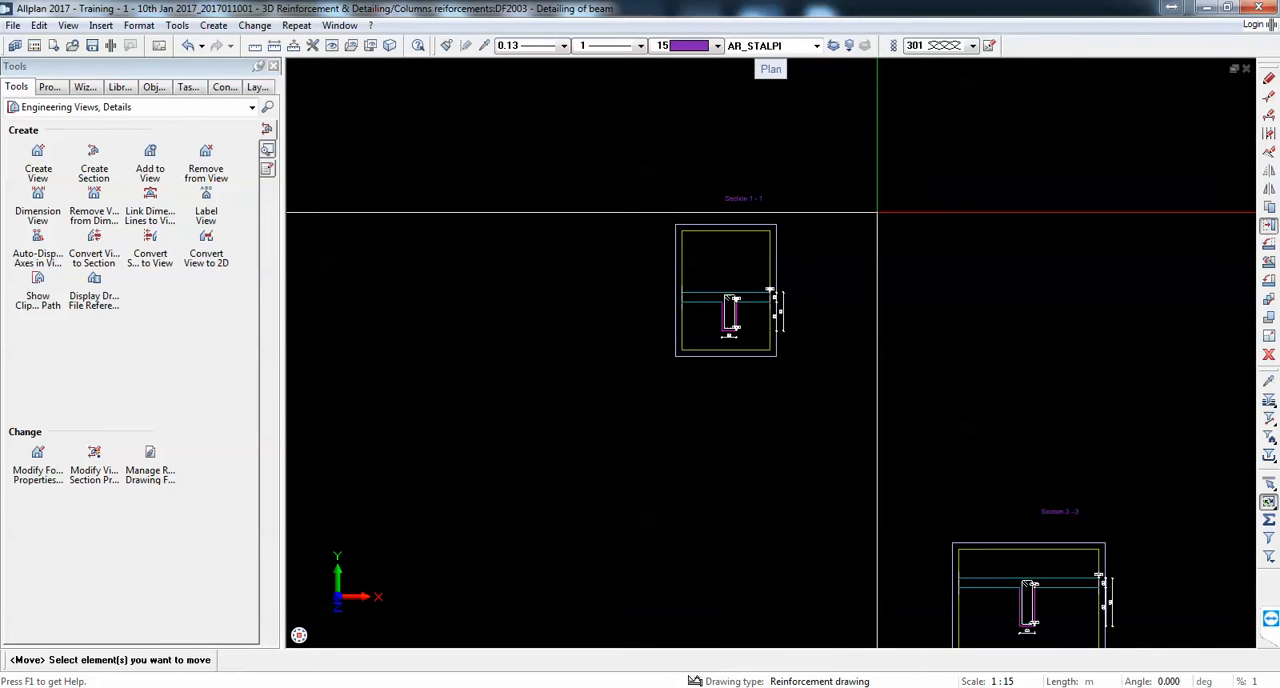
pyautogui.scroll(-3, 860, 225)
pyautogui.moveTo(871, 329); pyautogui.dragTo(1045, 474)
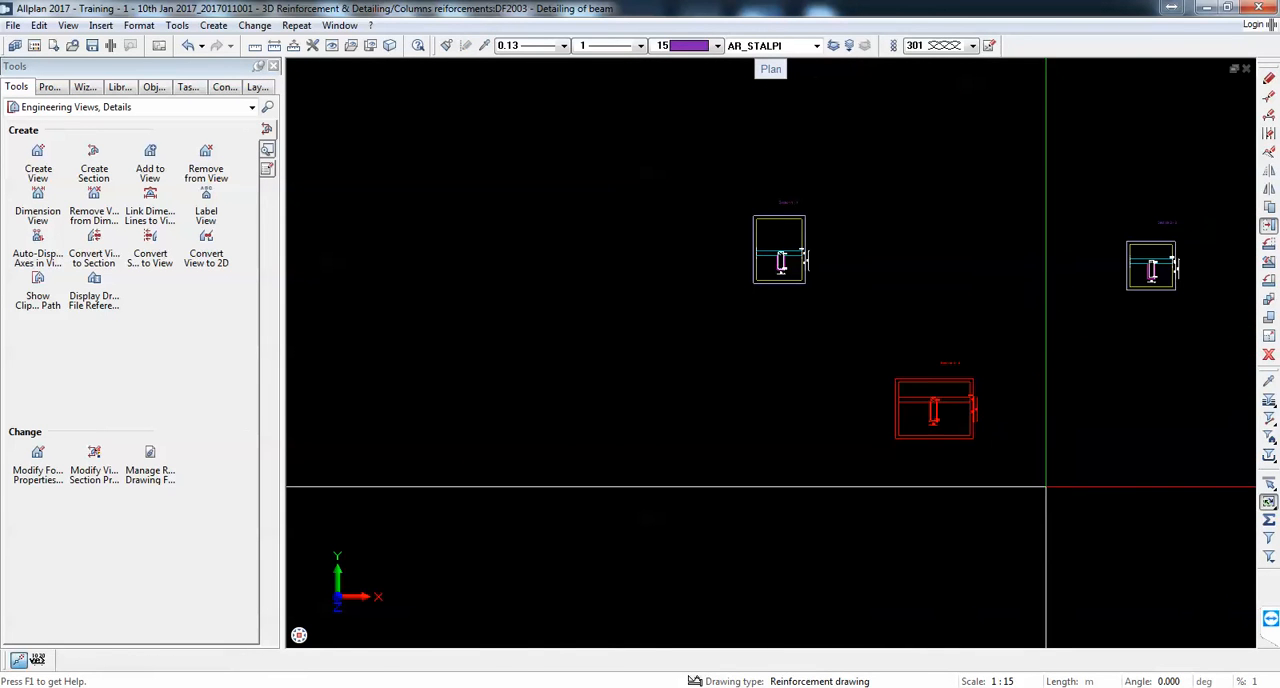
pyautogui.scroll(5, 923, 425)
pyautogui.scroll(-6, 923, 422)
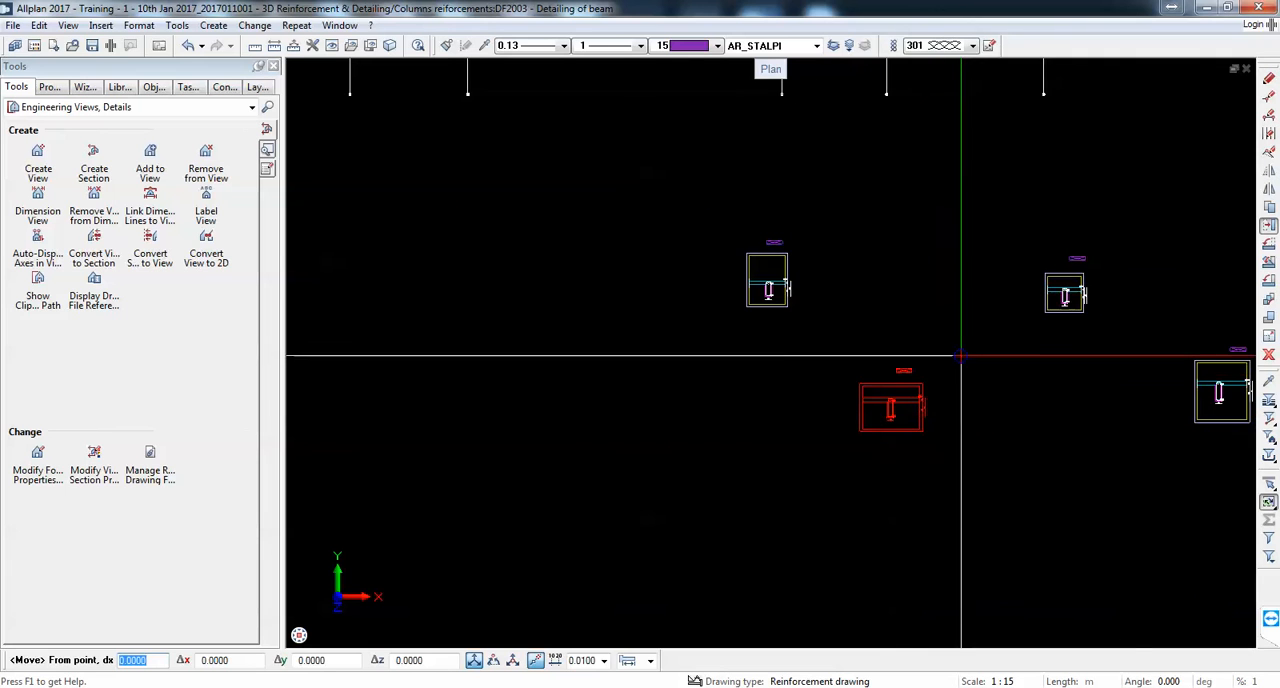
pyautogui.press('Escape')
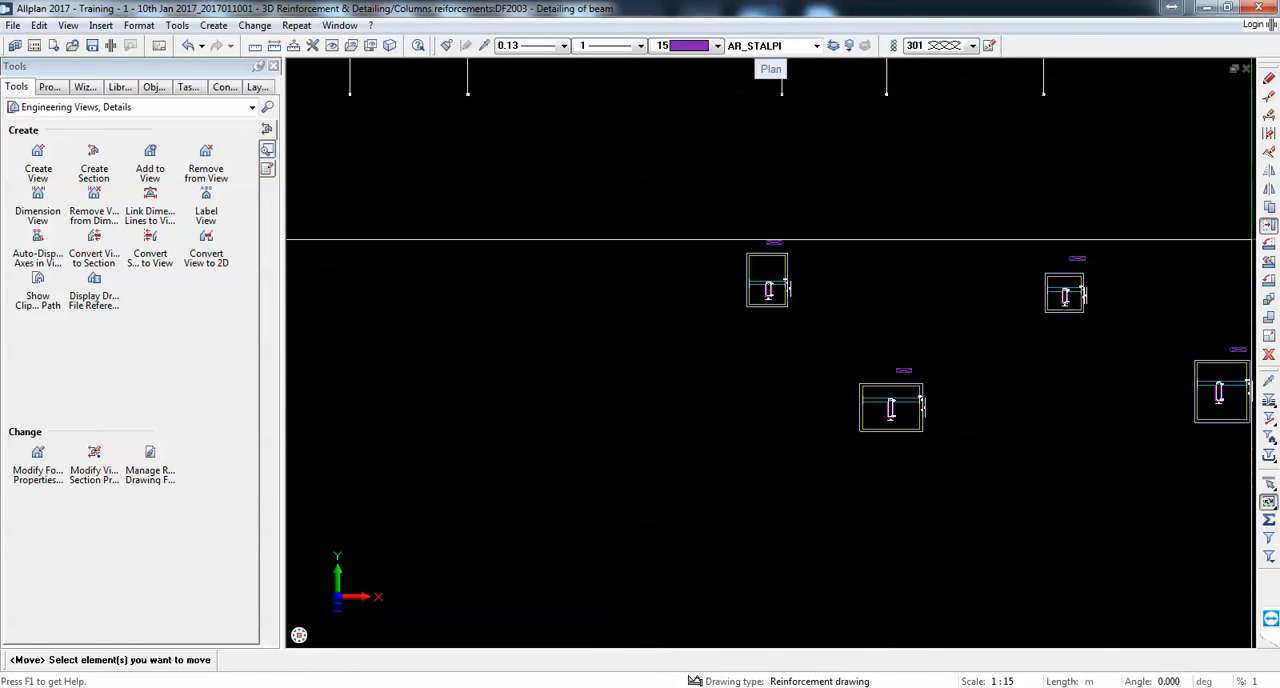
# Step: Move Section 2-2 beside Section 1-1, with the bottoms of the two beams level
pyautogui.scroll(4, 1094, 289)
pyautogui.moveTo(898, 154); pyautogui.dragTo(1138, 511)
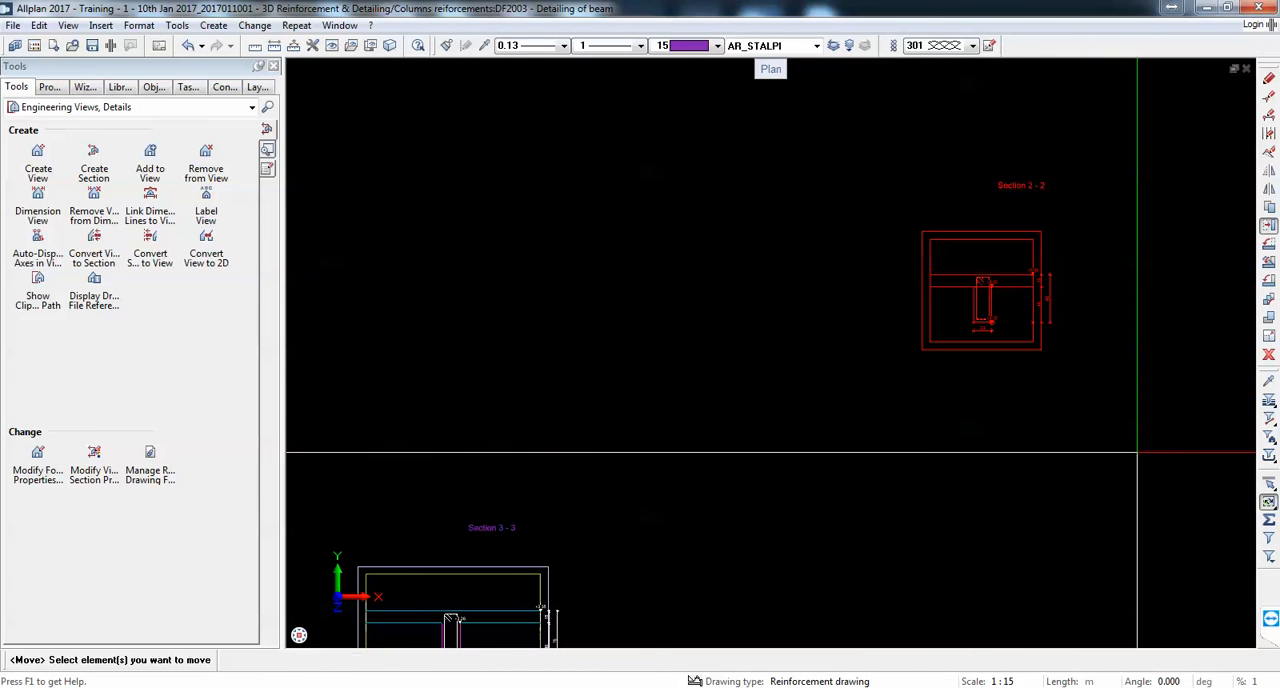
pyautogui.scroll(3, 991, 310)
pyautogui.click(988, 312)
pyautogui.scroll(-5, 991, 330)
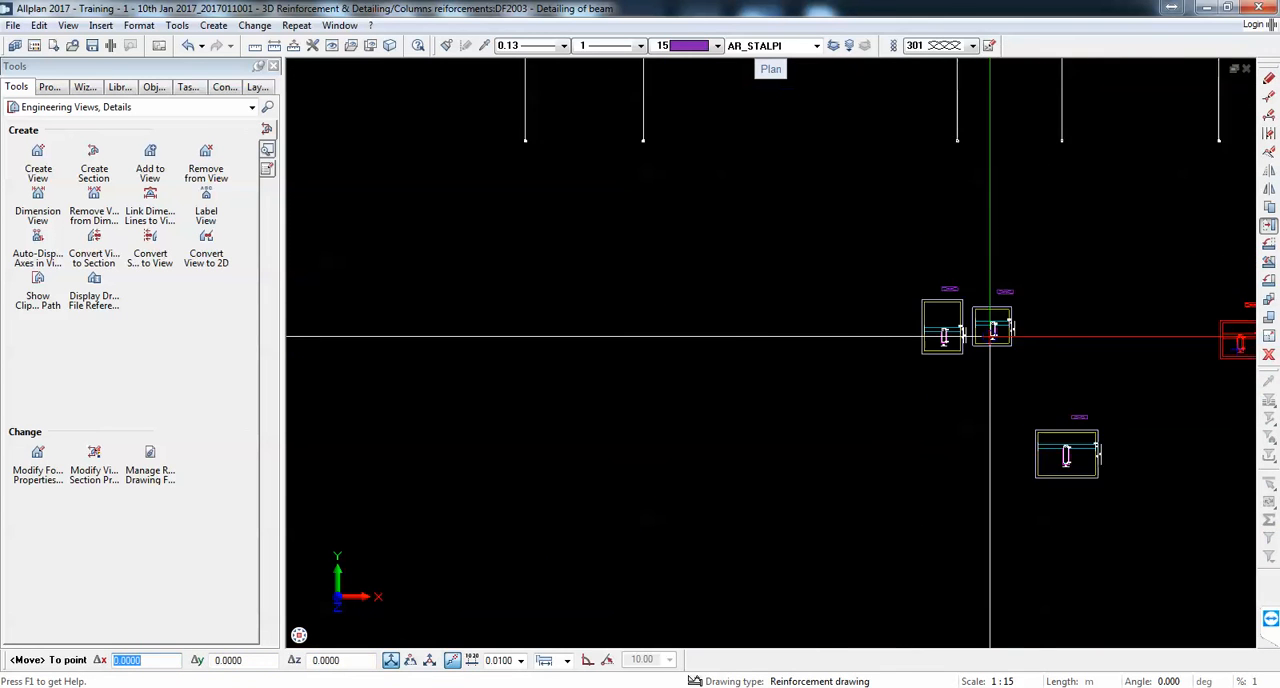
pyautogui.scroll(4, 991, 337)
pyautogui.click(1060, 359)
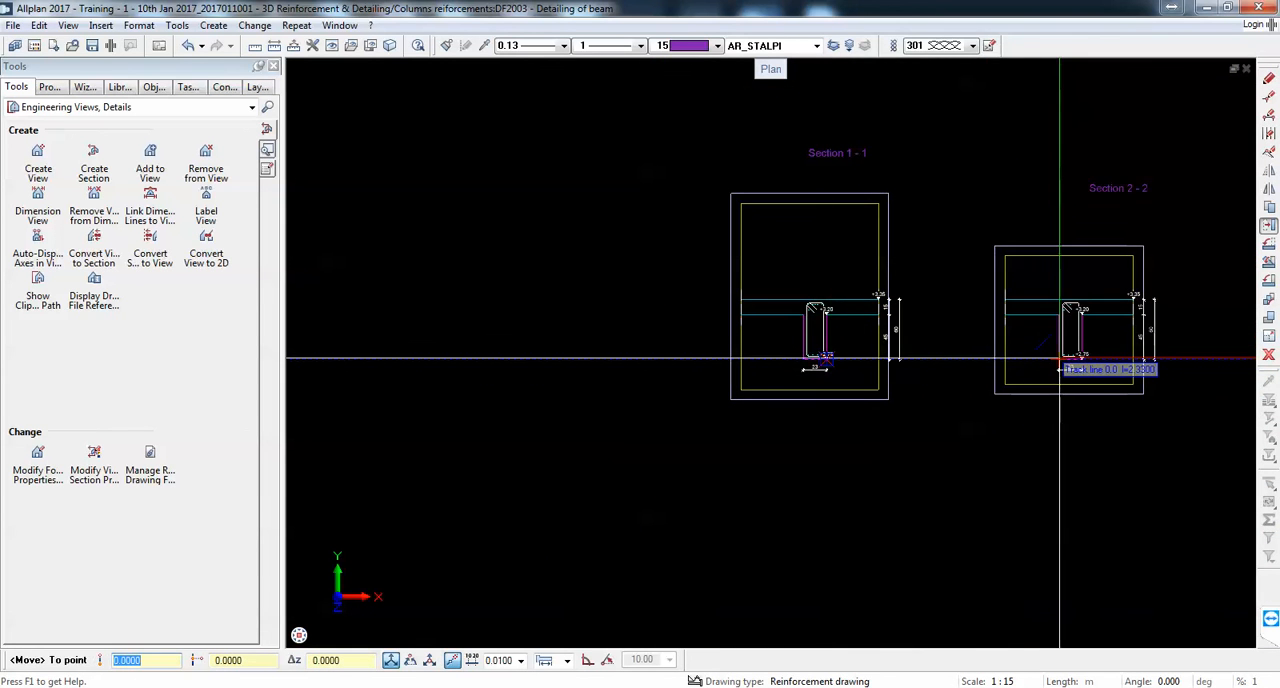
# Step: Move Section 3-3 up to the right of Section 2-2, with its beam bottom in line with the row
pyautogui.scroll(-5, 882, 345)
pyautogui.scroll(3, 916, 393)
pyautogui.moveTo(815, 361); pyautogui.dragTo(1067, 547)
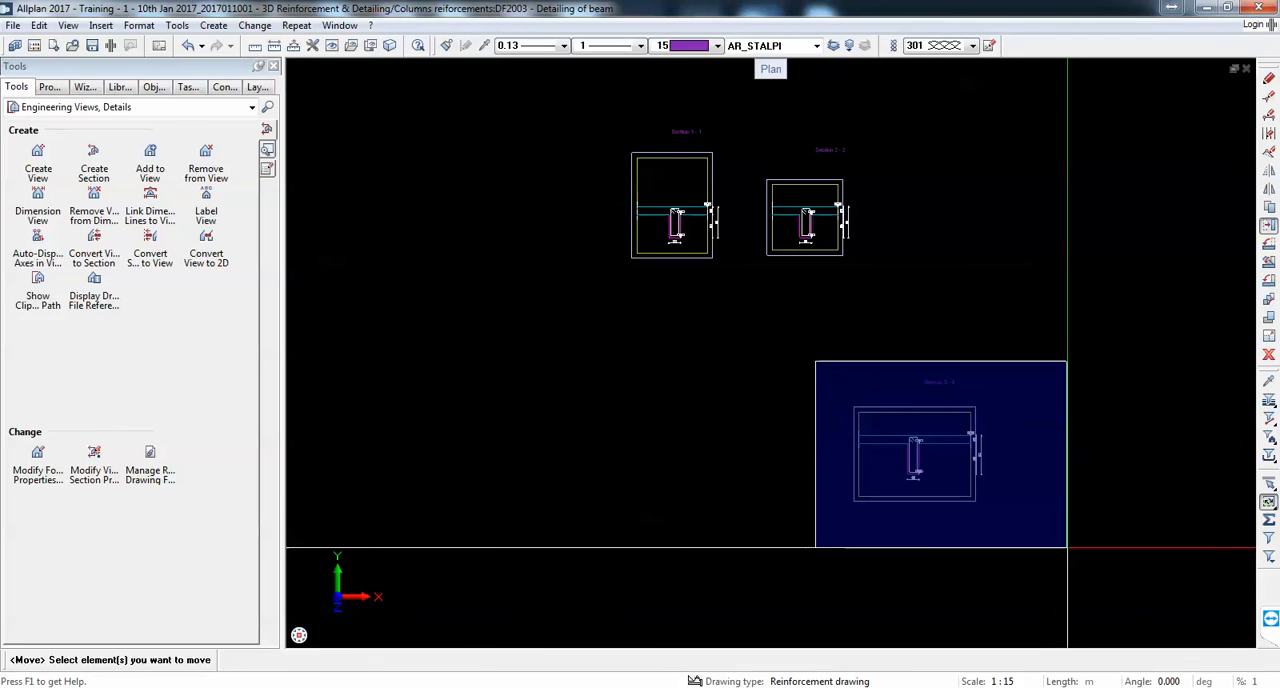
pyautogui.scroll(4, 1020, 500)
pyautogui.click(1020, 512)
pyautogui.scroll(-4, 967, 293)
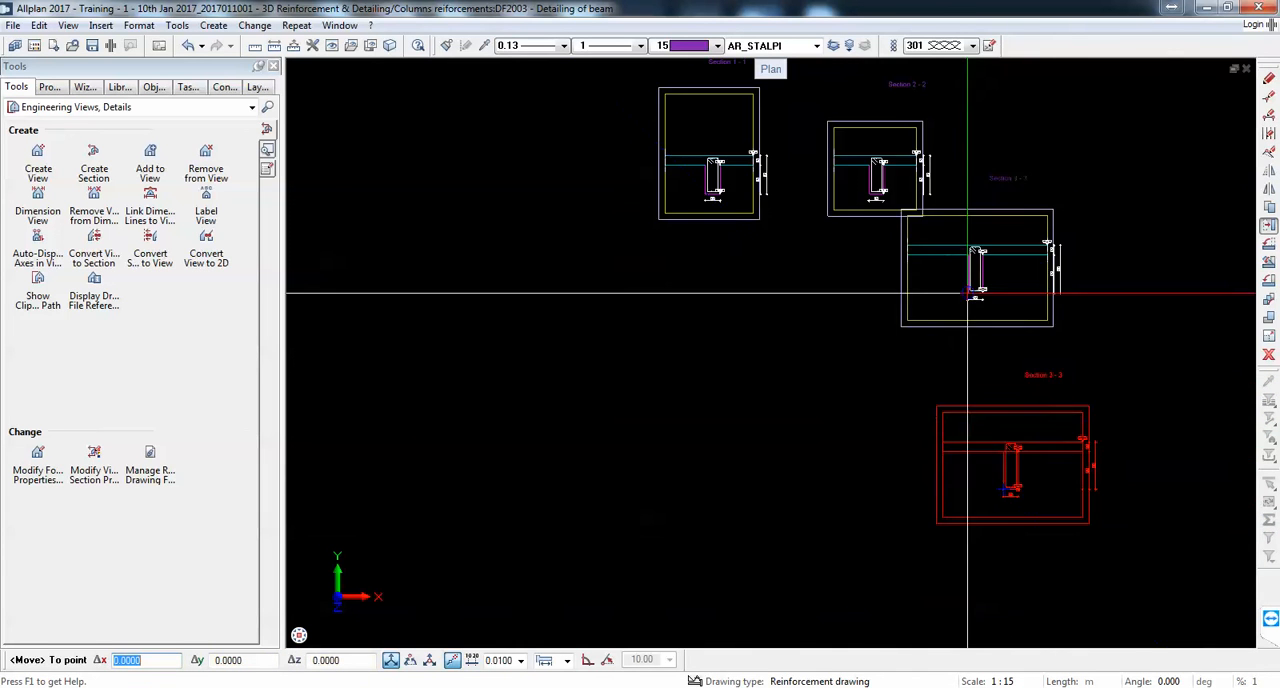
pyautogui.scroll(4, 720, 230)
pyautogui.scroll(-4, 763, 207)
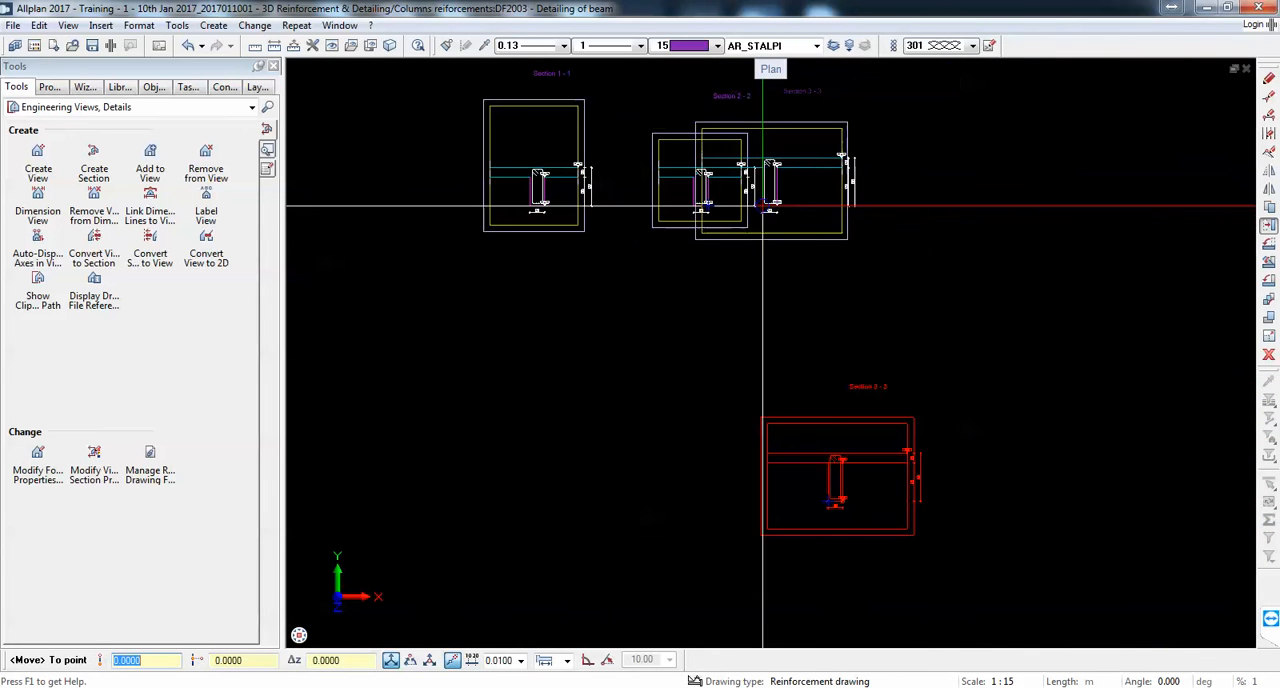
pyautogui.click(843, 206)
# Step: Move Section 4-4 to the right of Section 3-3, using the beam's lower corner as the base point to align them
pyautogui.scroll(-4, 843, 206)
pyautogui.moveTo(913, 188); pyautogui.dragTo(1055, 338)
pyautogui.scroll(5, 800, 374)
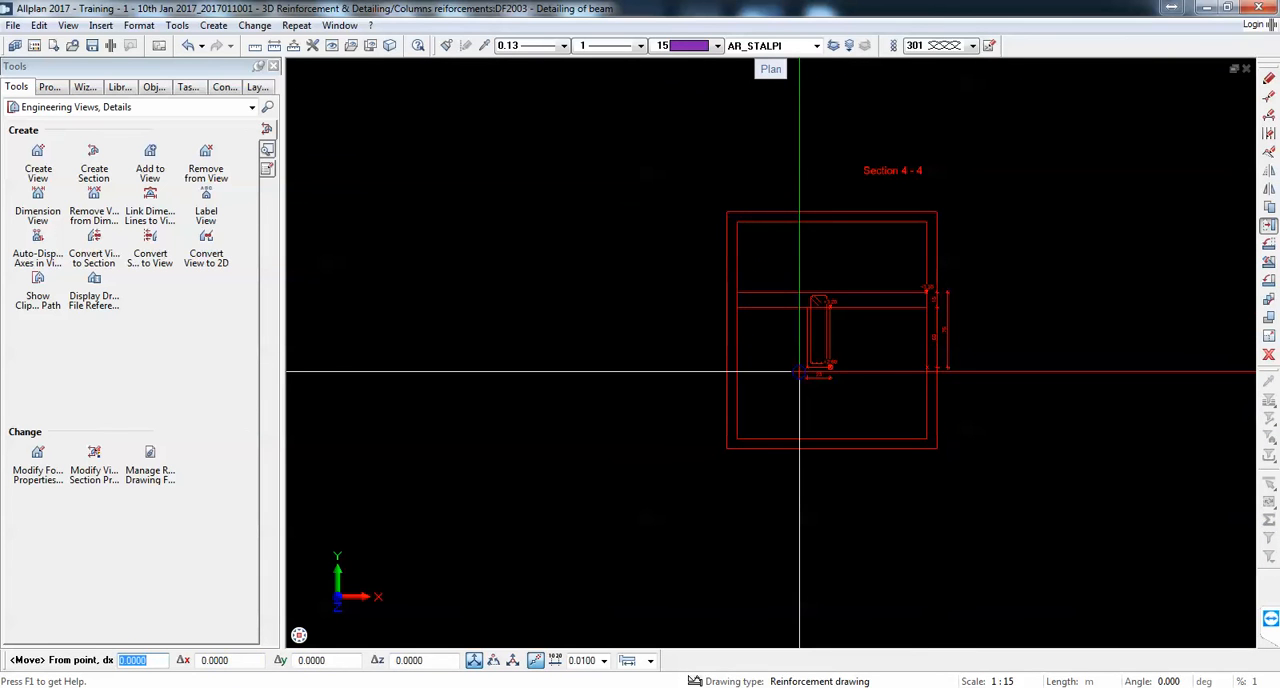
pyautogui.click(800, 374)
pyautogui.scroll(-4, 800, 374)
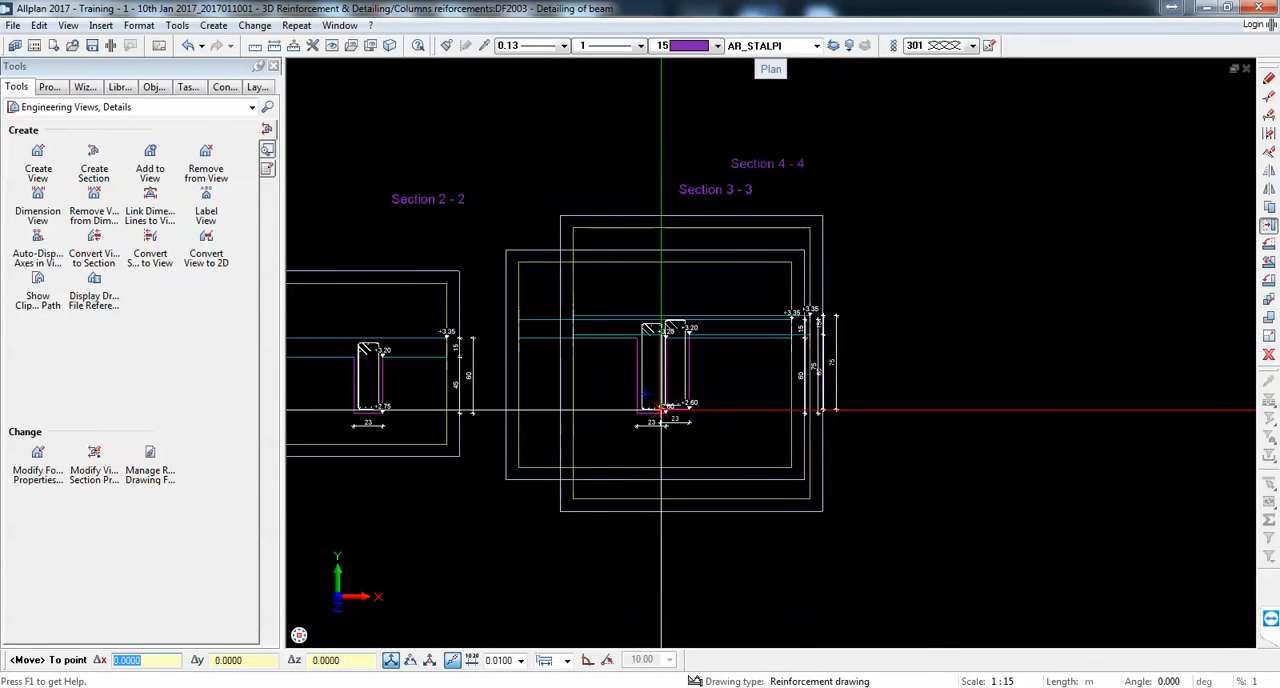
pyautogui.click(936, 413)
# Step: Move Section 5-5 by its beam's lower corner to the right of Section 4-4, continuing the row, and end the move
pyautogui.scroll(-8, 425, 208)
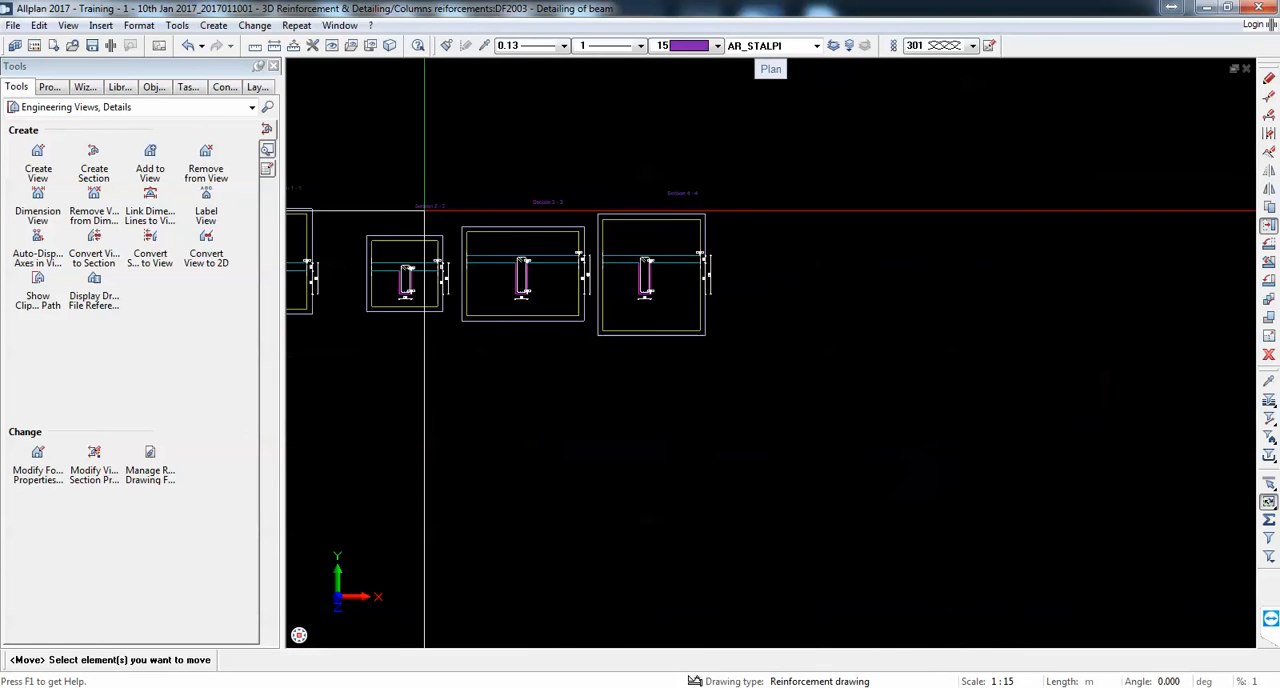
pyautogui.scroll(3, 862, 428)
pyautogui.moveTo(711, 337); pyautogui.dragTo(932, 564)
pyautogui.scroll(5, 810, 472)
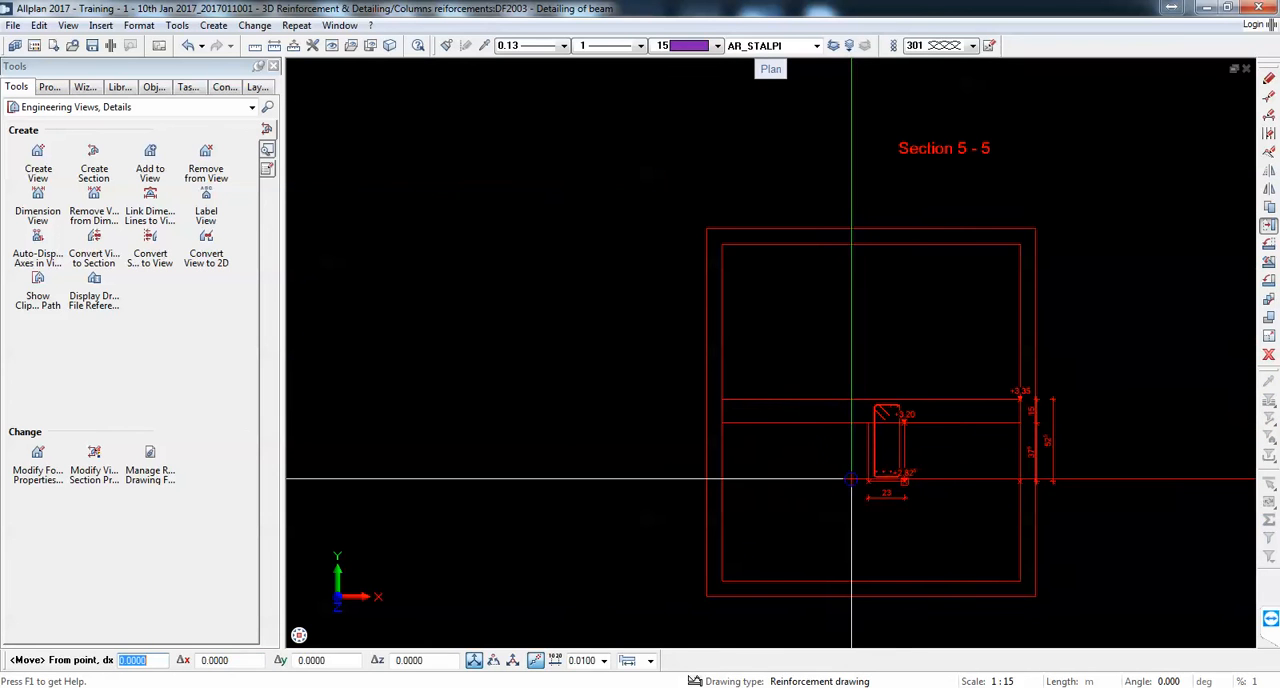
pyautogui.click(864, 481)
pyautogui.scroll(-5, 857, 457)
pyautogui.scroll(5, 686, 271)
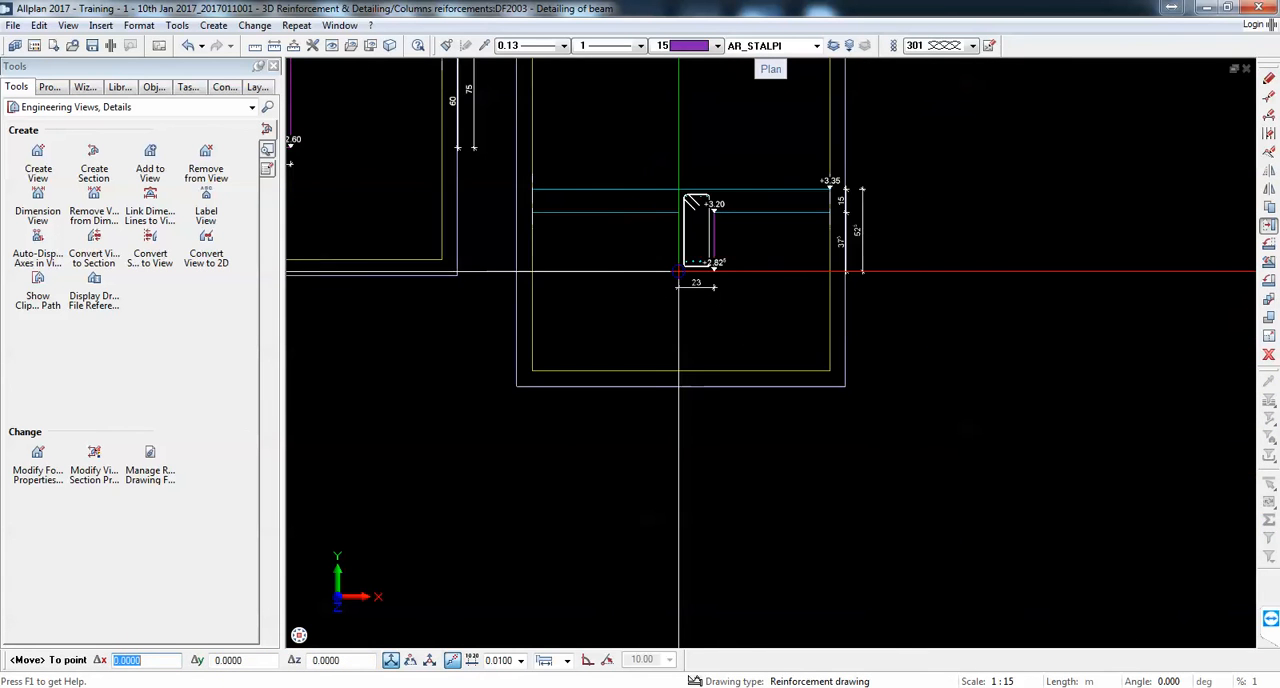
pyautogui.scroll(-1, 1050, 383)
pyautogui.scroll(2, 718, 283)
pyautogui.scroll(-4, 1063, 286)
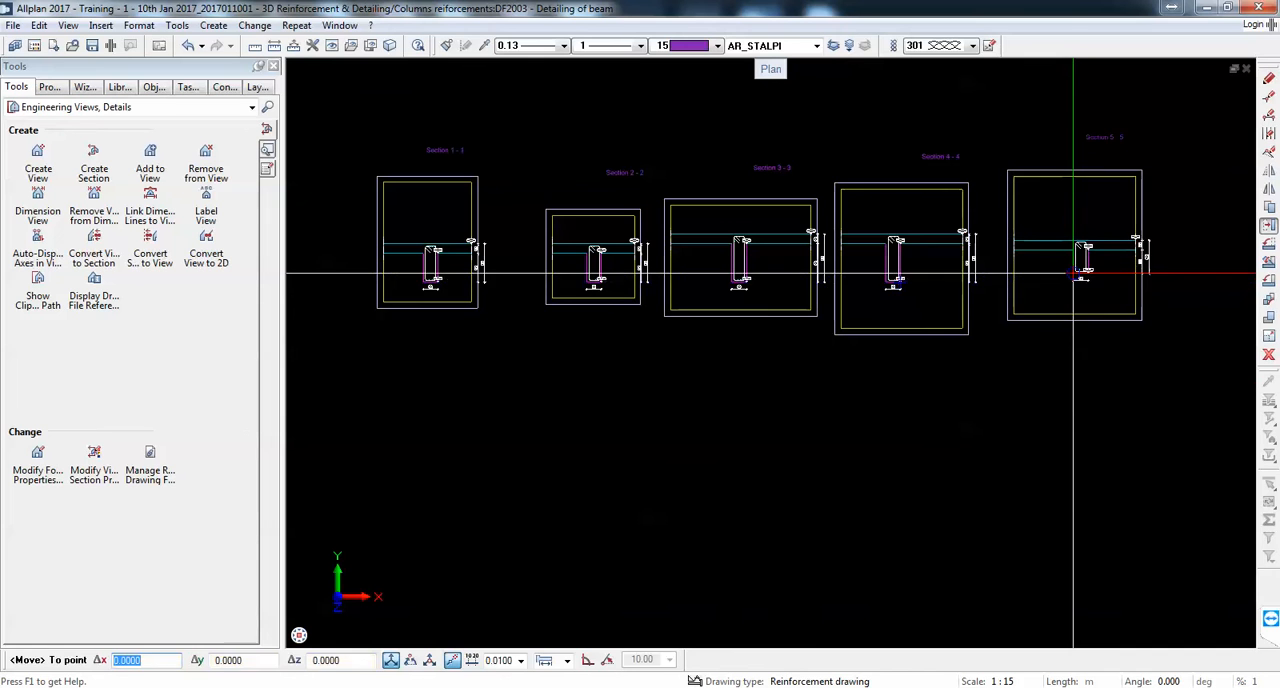
pyautogui.press('Escape')
pyautogui.scroll(4, 890, 223)
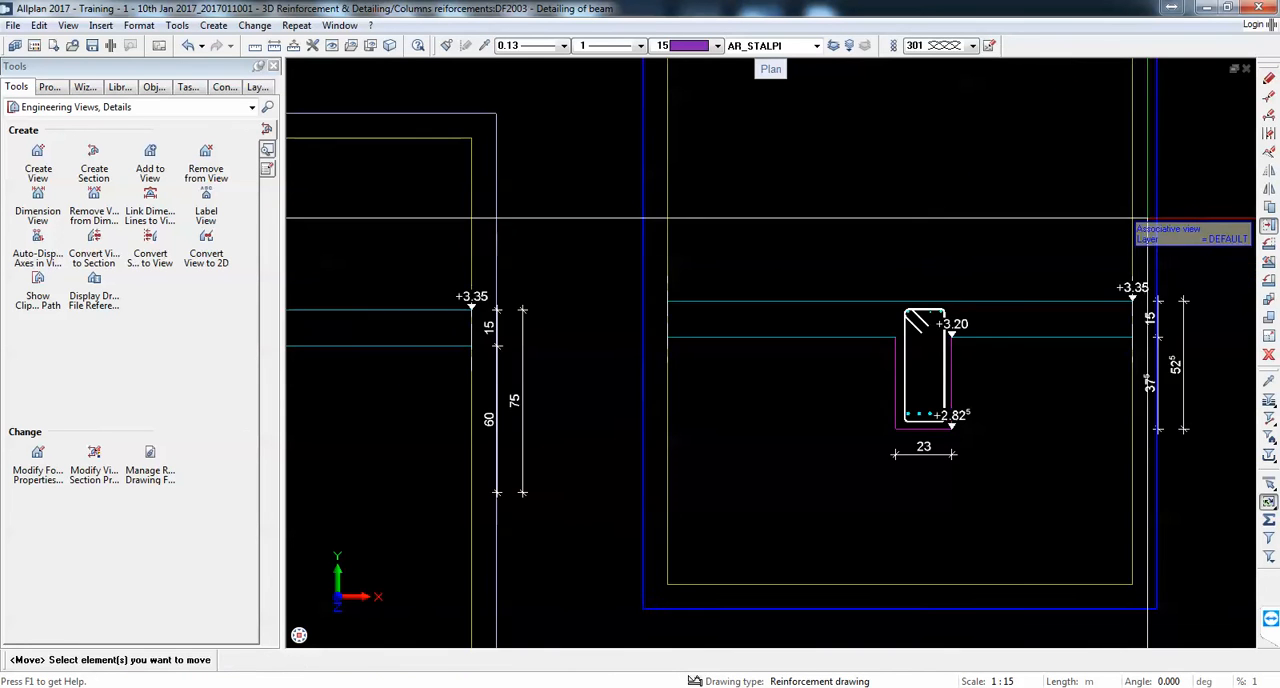
pyautogui.press('Escape')
# Step: Move Section 6-6 by its beam's lower corner to the right of Section 5-5 in the row
pyautogui.scroll(-14, 1063, 376)
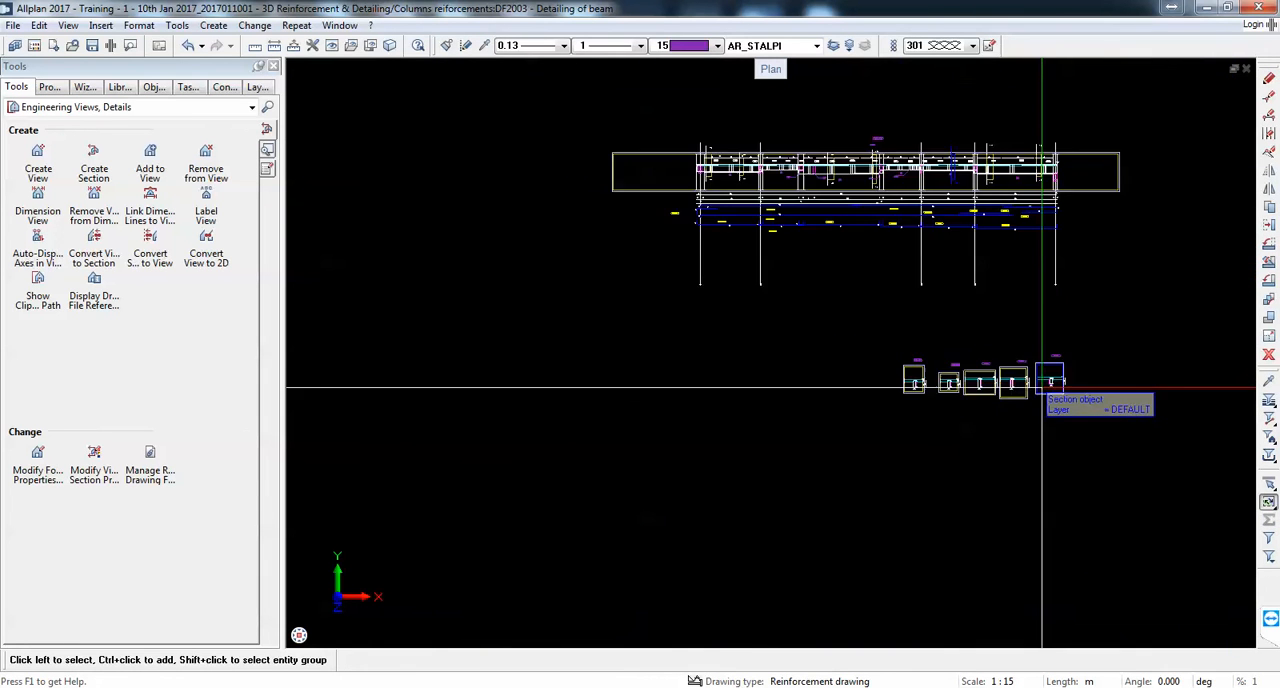
pyautogui.moveTo(1108, 398); pyautogui.dragTo(955, 376, button='middle')
pyautogui.scroll(6, 956, 377)
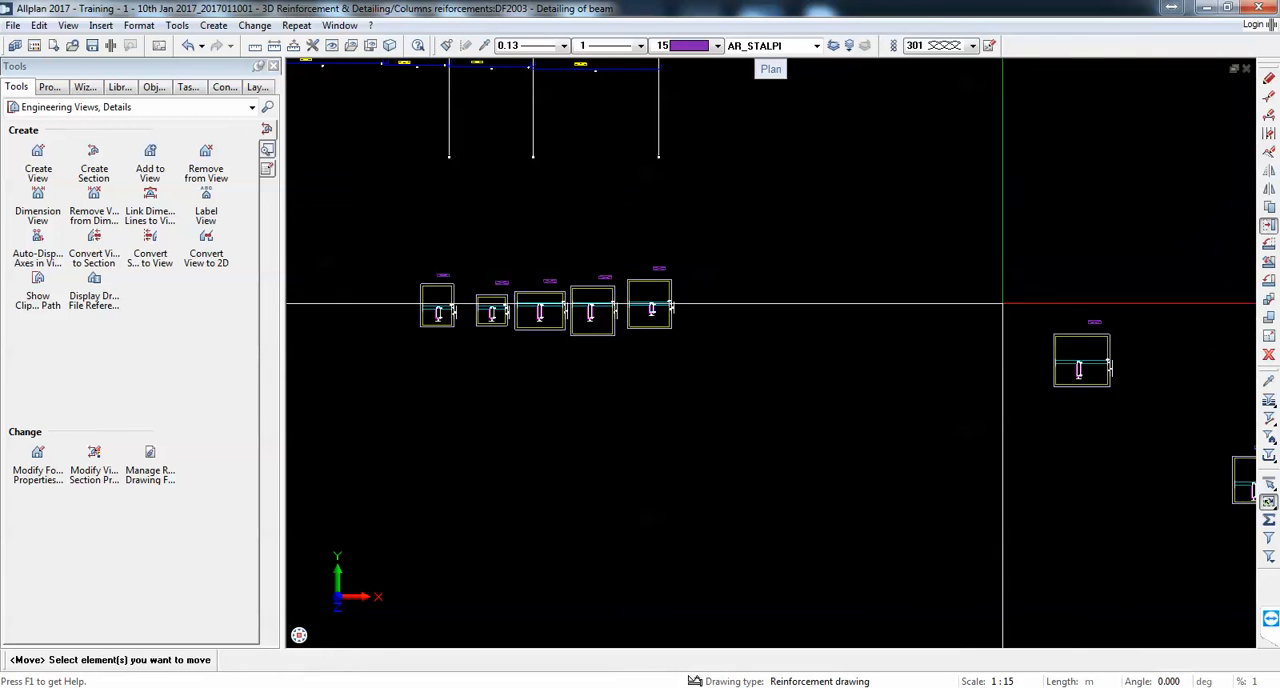
pyautogui.scroll(7, 1059, 363)
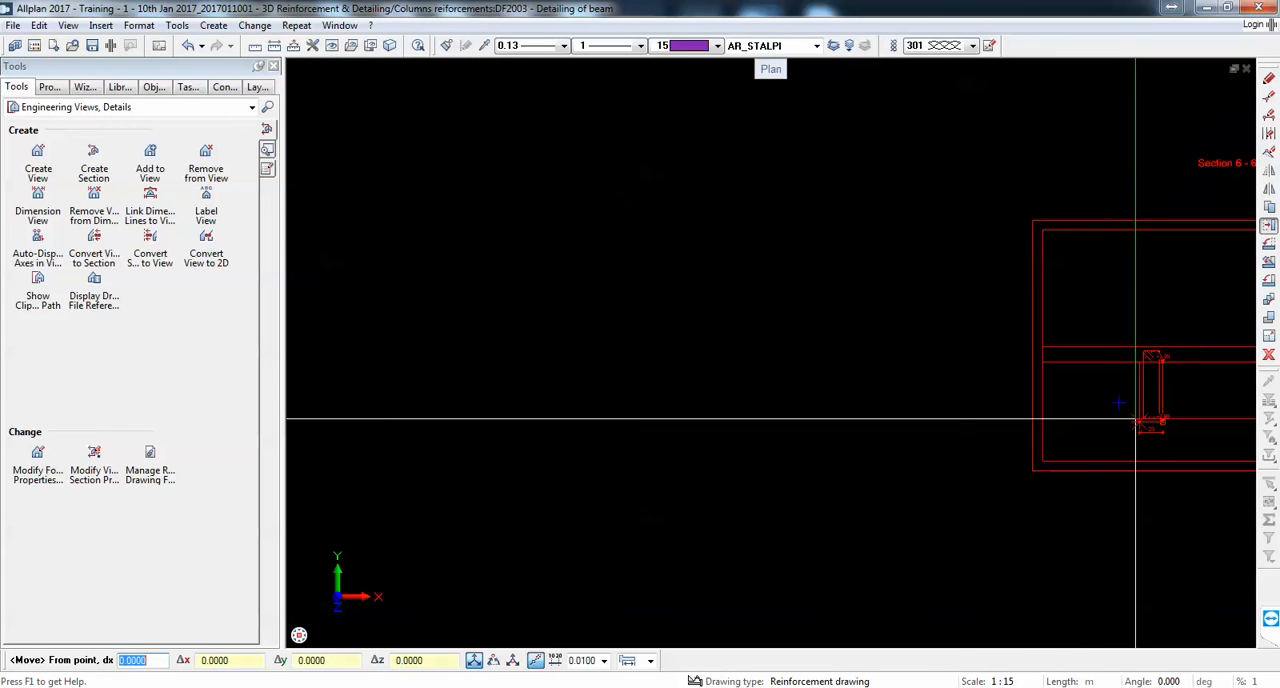
pyautogui.click(1135, 420)
pyautogui.scroll(-6, 1100, 386)
pyautogui.scroll(8, 614, 391)
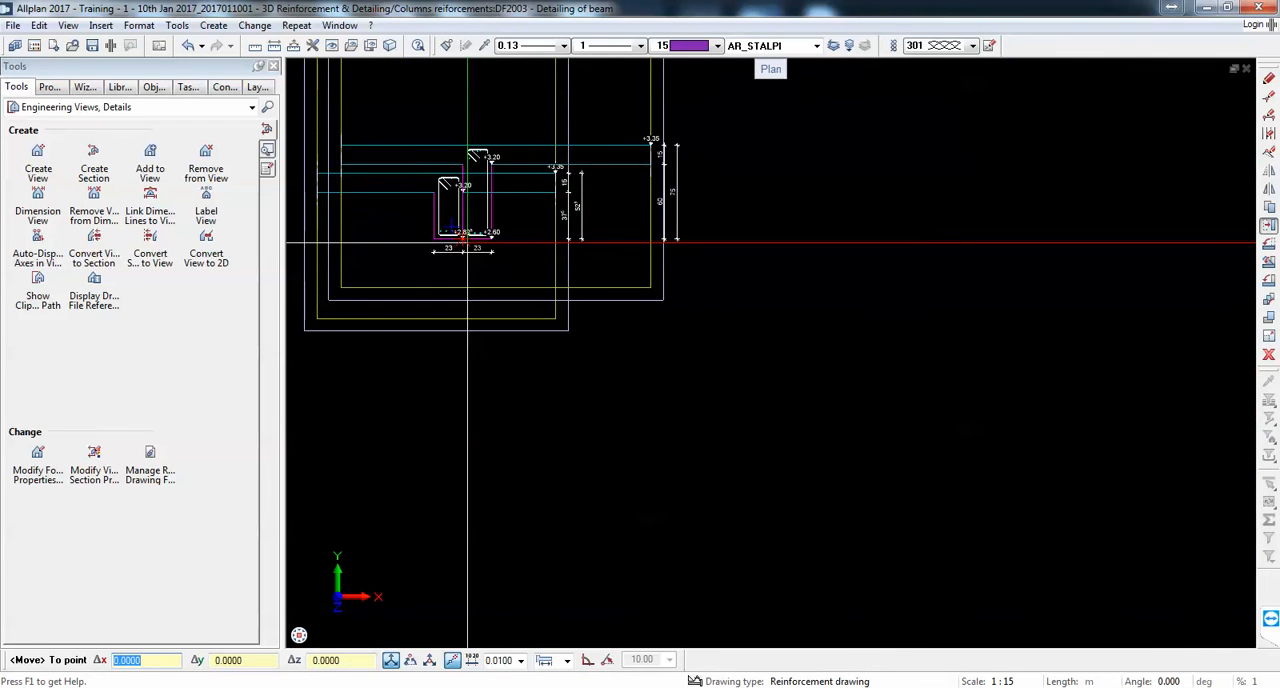
pyautogui.scroll(-3, 490, 250)
pyautogui.click(645, 262)
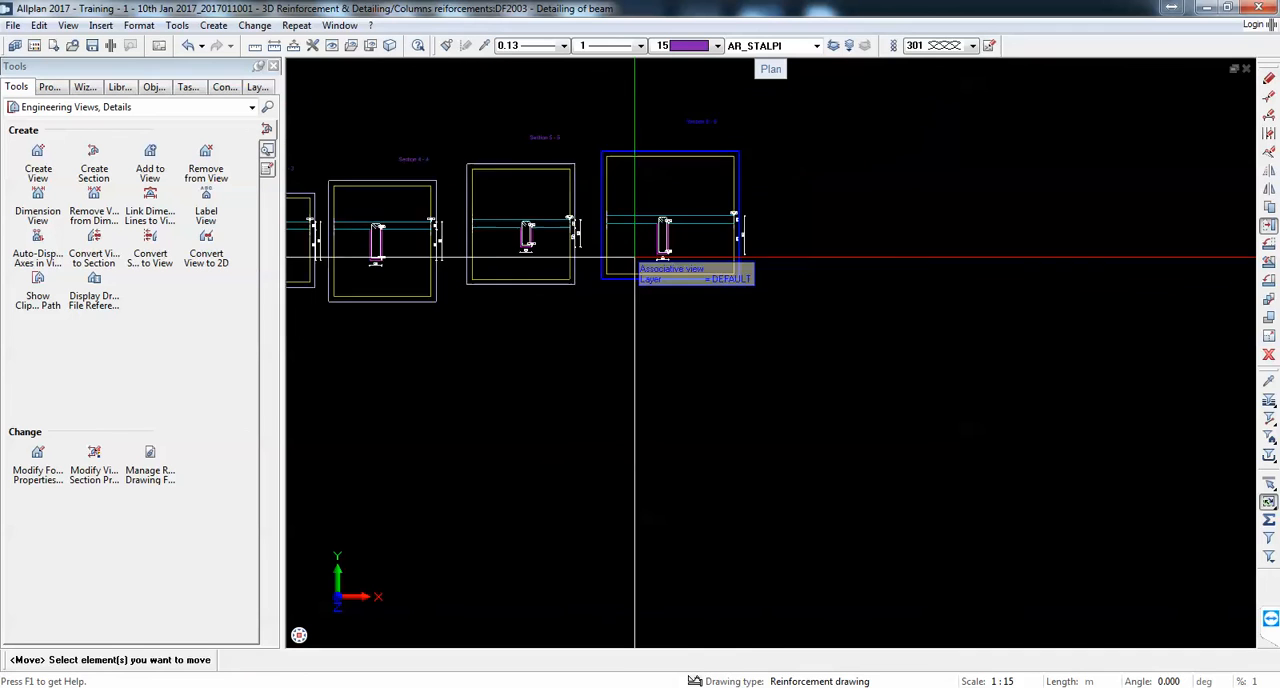
# Step: Move Section 7-7 to the right of Section 6-6 with their slabs level, completing the row below the beam elevation
pyautogui.scroll(-4, 634, 260)
pyautogui.scroll(2, 906, 377)
pyautogui.click(945, 330)
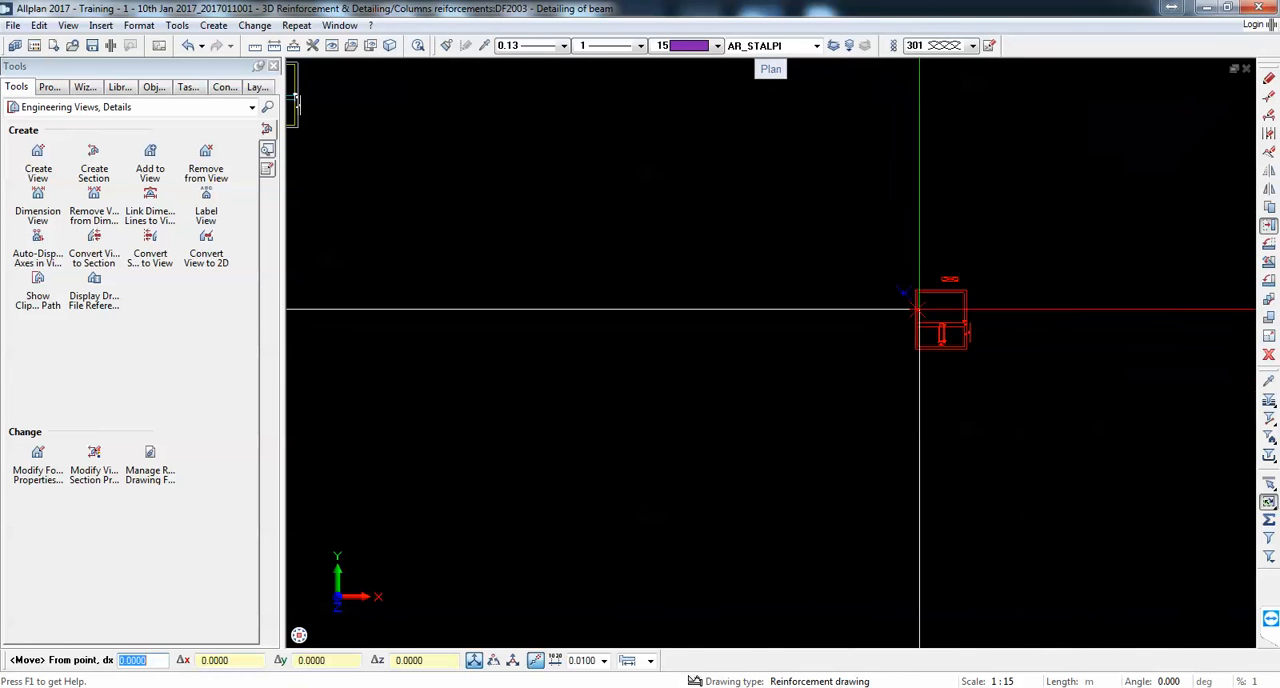
pyautogui.scroll(3, 1077, 405)
pyautogui.scroll(-3, 1040, 381)
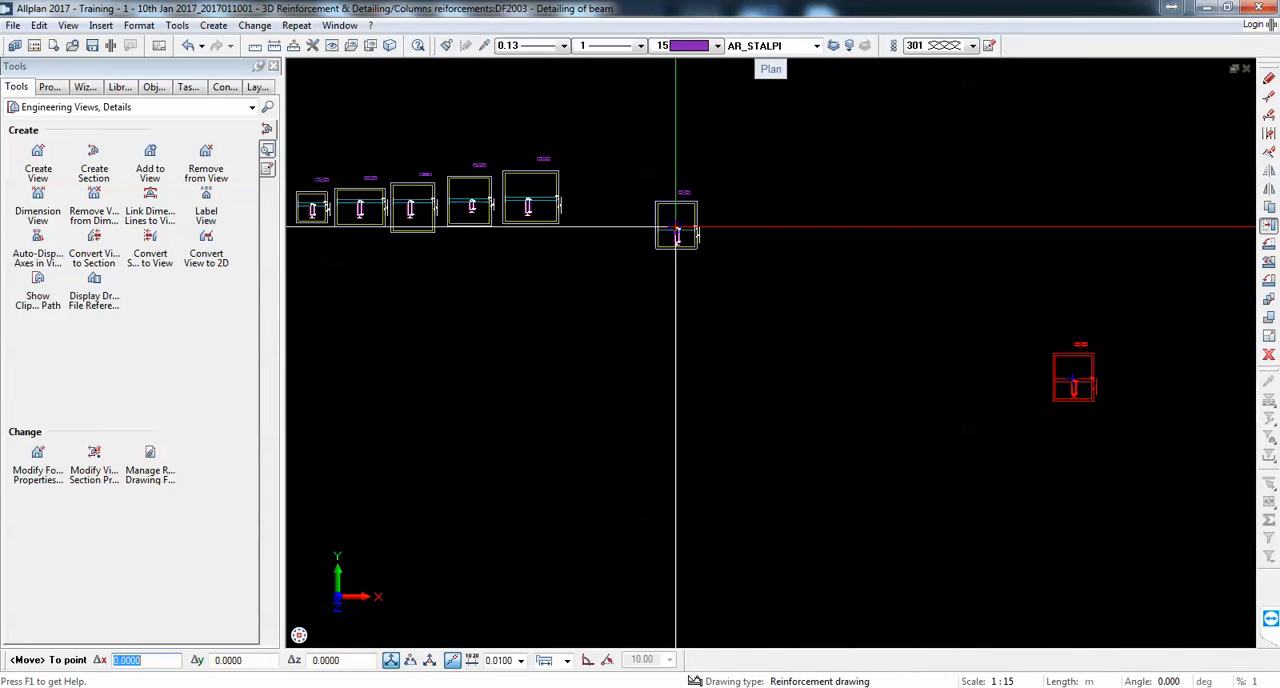
pyautogui.scroll(4, 685, 228)
pyautogui.scroll(-3, 645, 185)
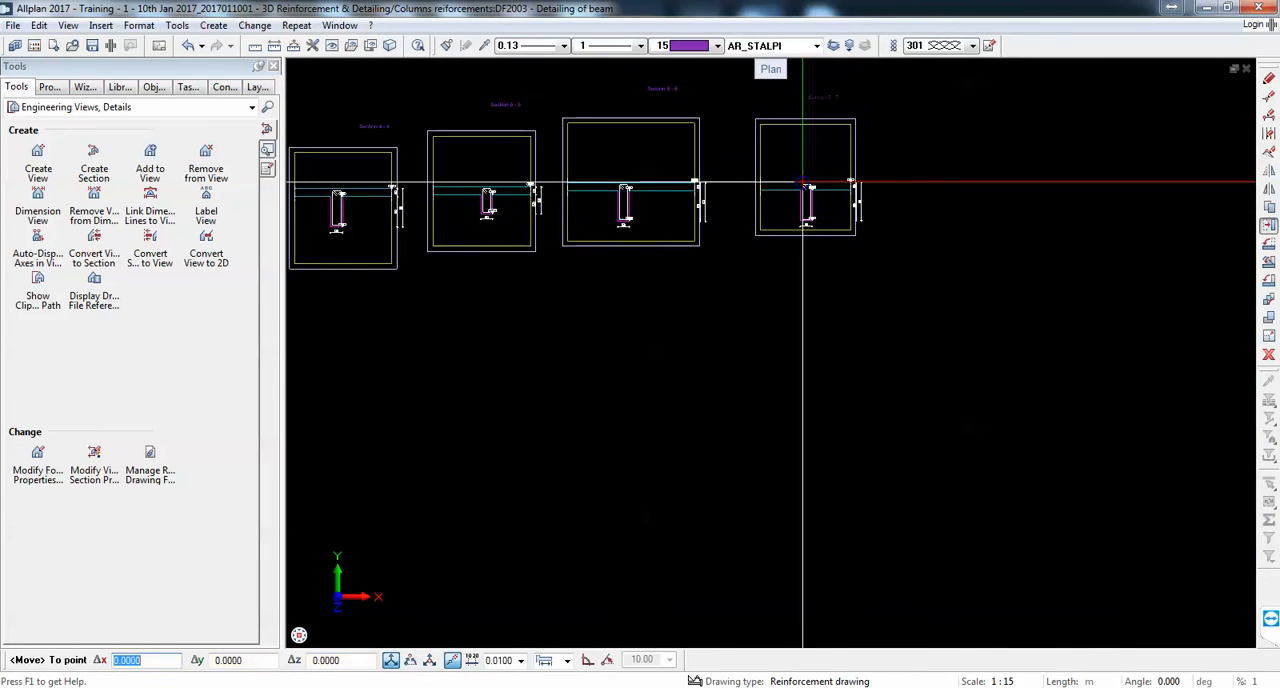
pyautogui.scroll(1, 790, 187)
pyautogui.click(790, 187)
pyautogui.scroll(-4, 757, 250)
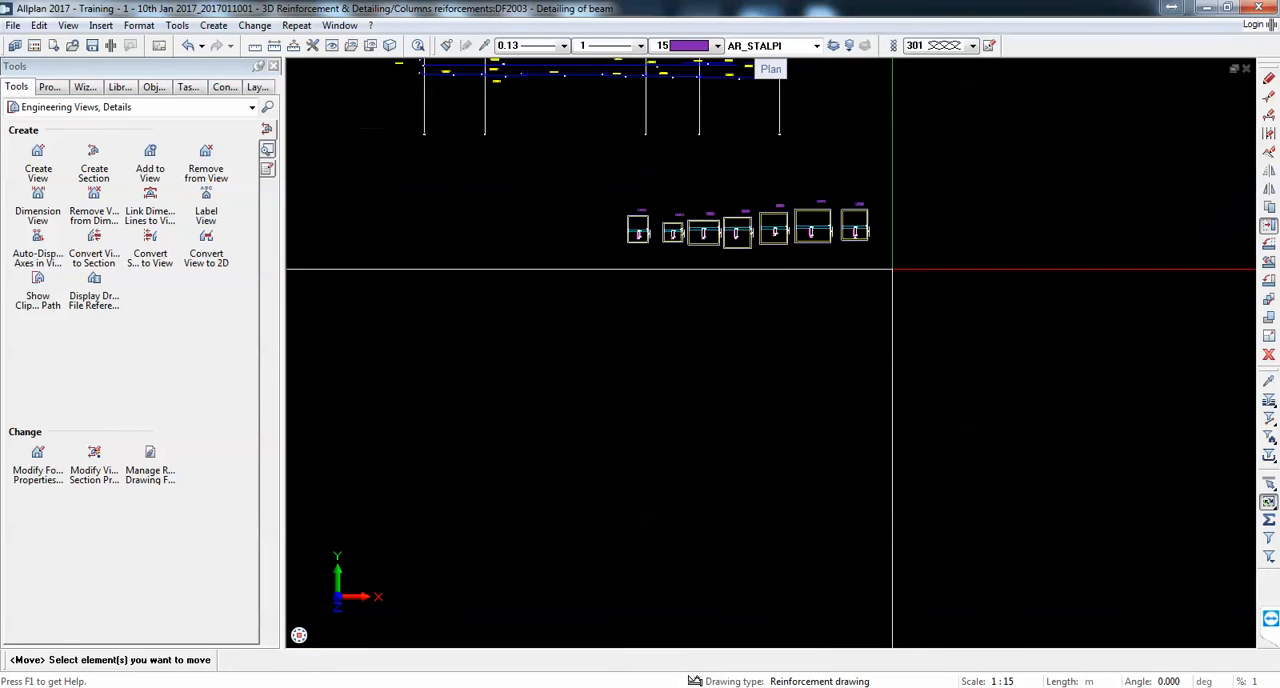
pyautogui.scroll(6, 887, 350)
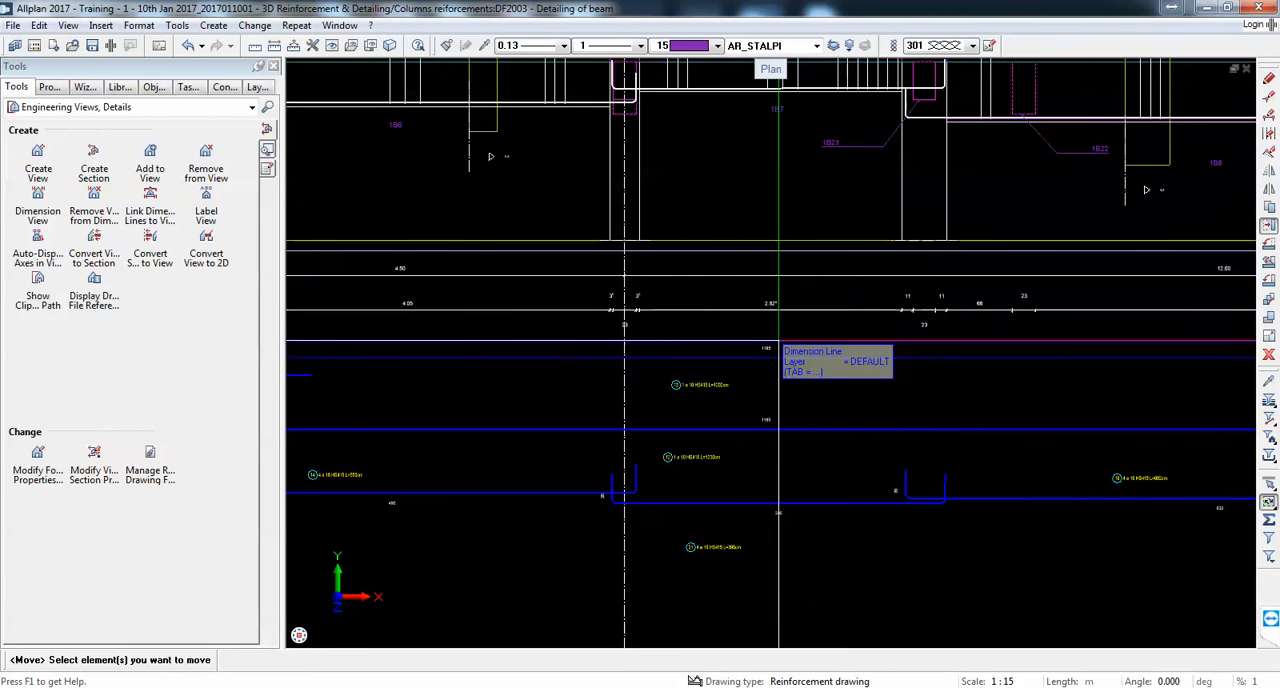
# Step: Review the beam elevation and the row of sections below it, finishing close up on Section 1-1
pyautogui.scroll(-4, 772, 342)
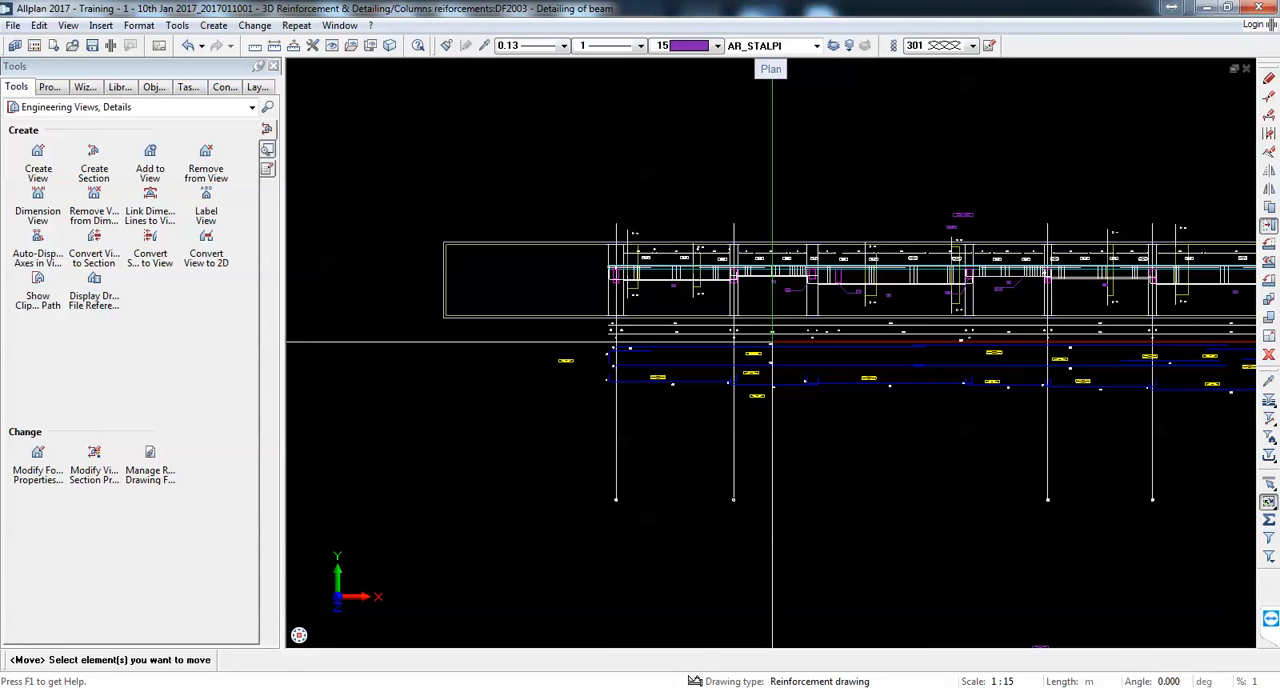
pyautogui.scroll(2, 690, 330)
pyautogui.scroll(-3, 655, 247)
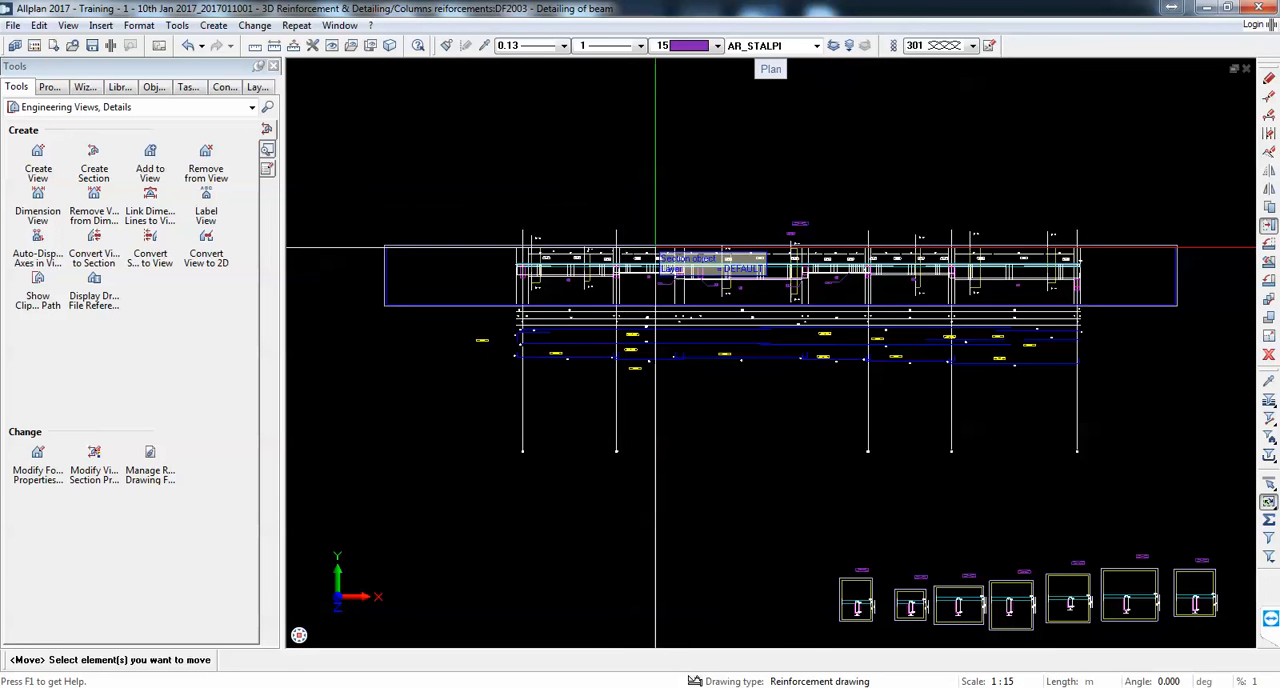
pyautogui.scroll(-3, 640, 260)
pyautogui.scroll(5, 718, 350)
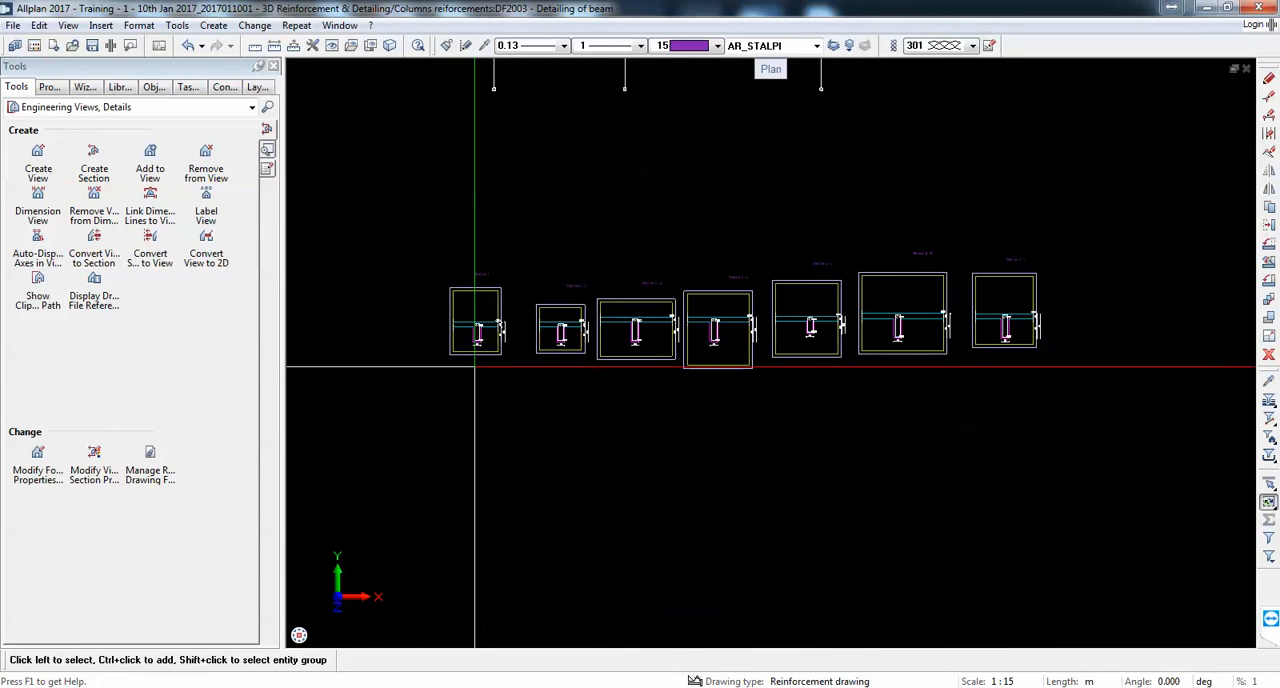
pyautogui.scroll(6, 475, 367)
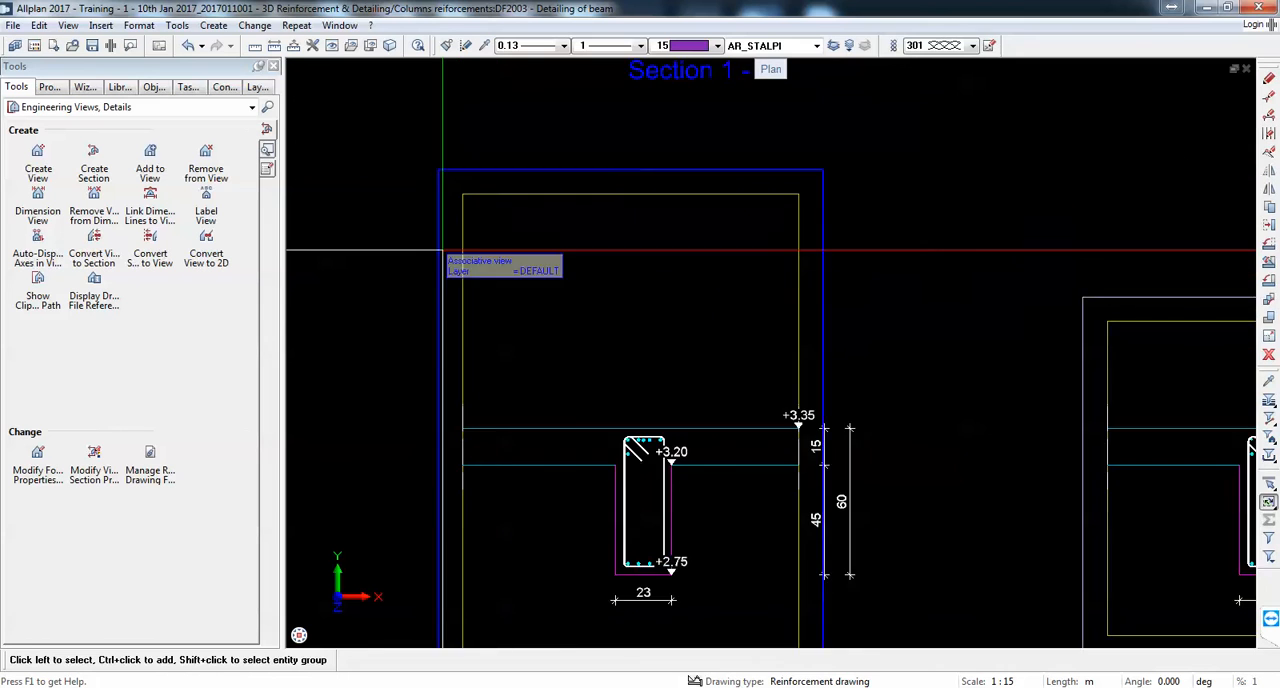
pyautogui.scroll(-3, 443, 250)
pyautogui.scroll(2, 583, 186)
# Step: Place the horizontal text "Scale 1/15" between the Section 1-1 title and its view frame
pyautogui.click(130, 107)
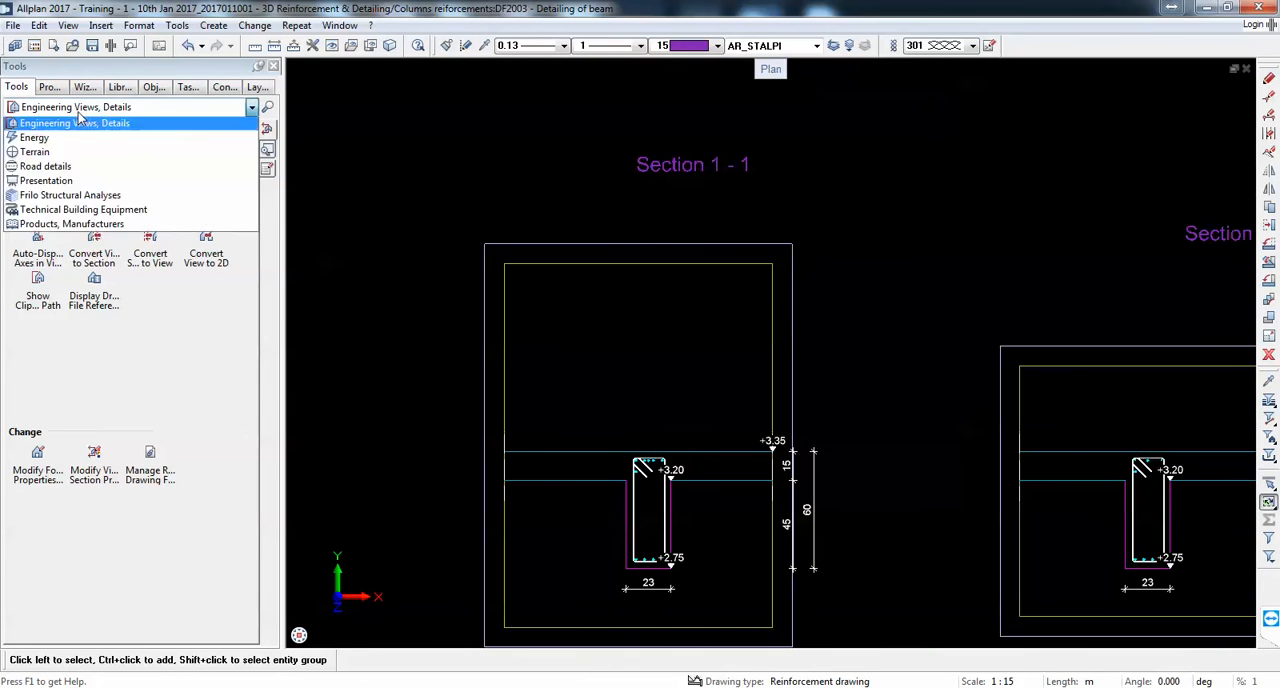
pyautogui.click(35, 117)
pyautogui.click(38, 152)
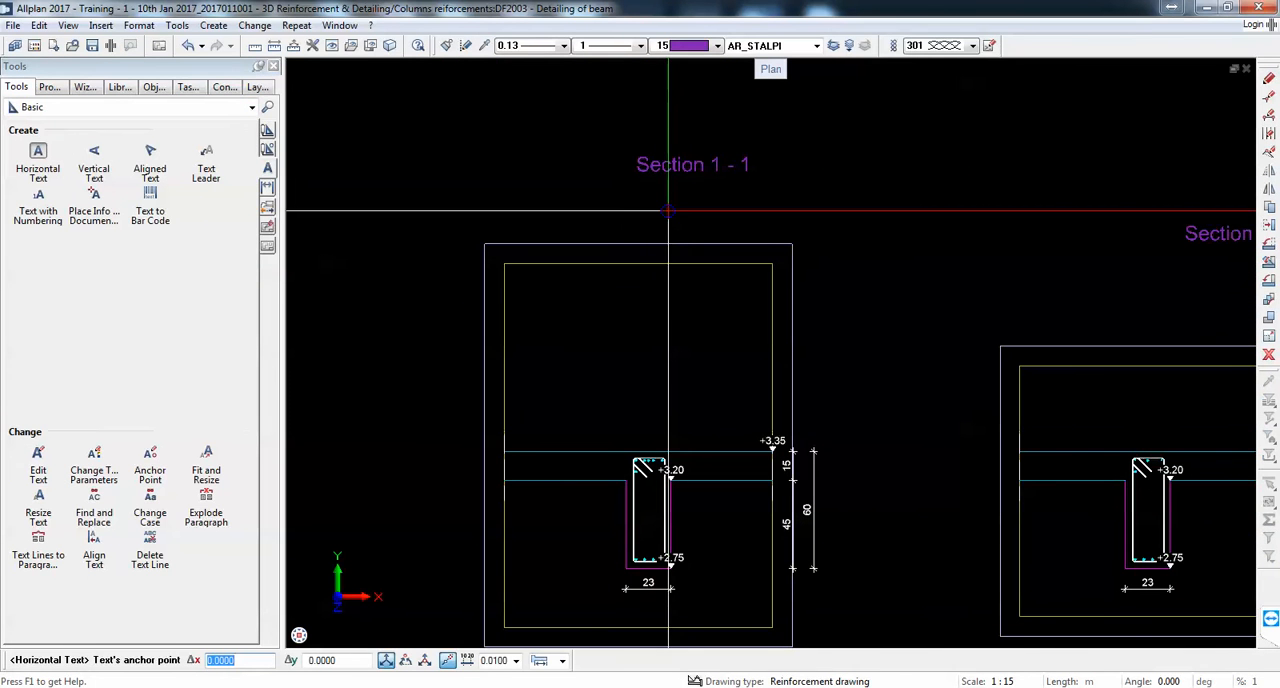
pyautogui.click(668, 210)
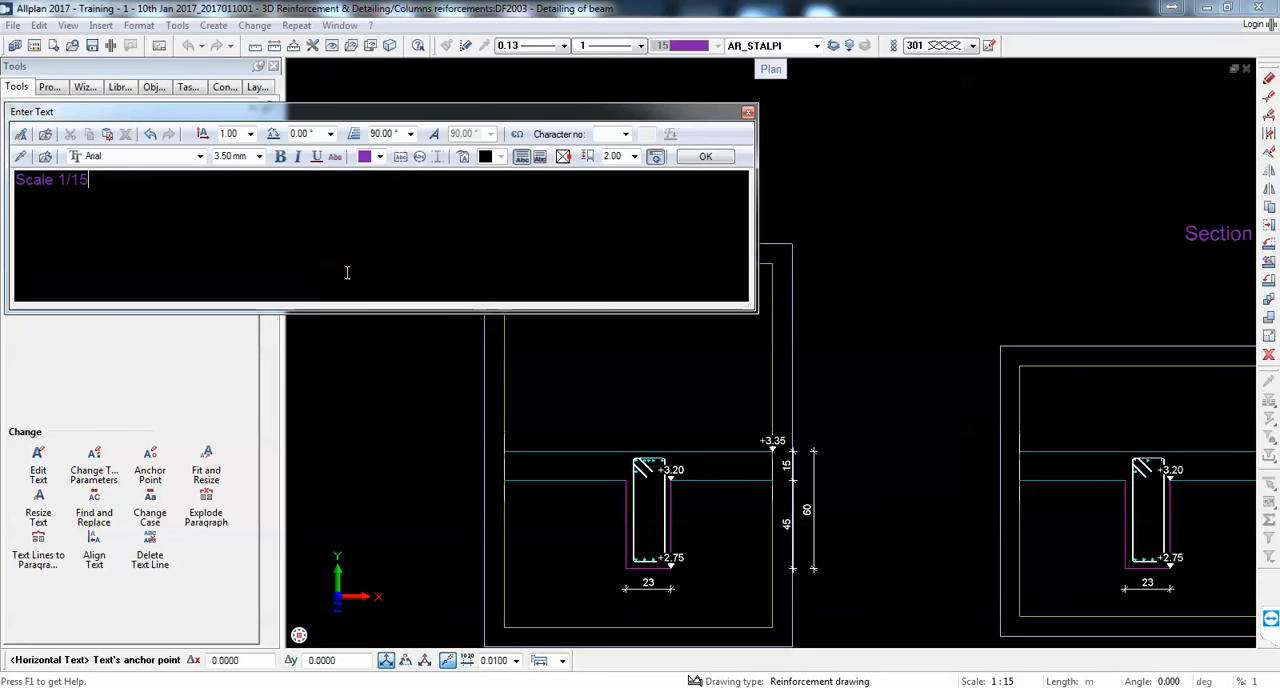
pyautogui.click(688, 156)
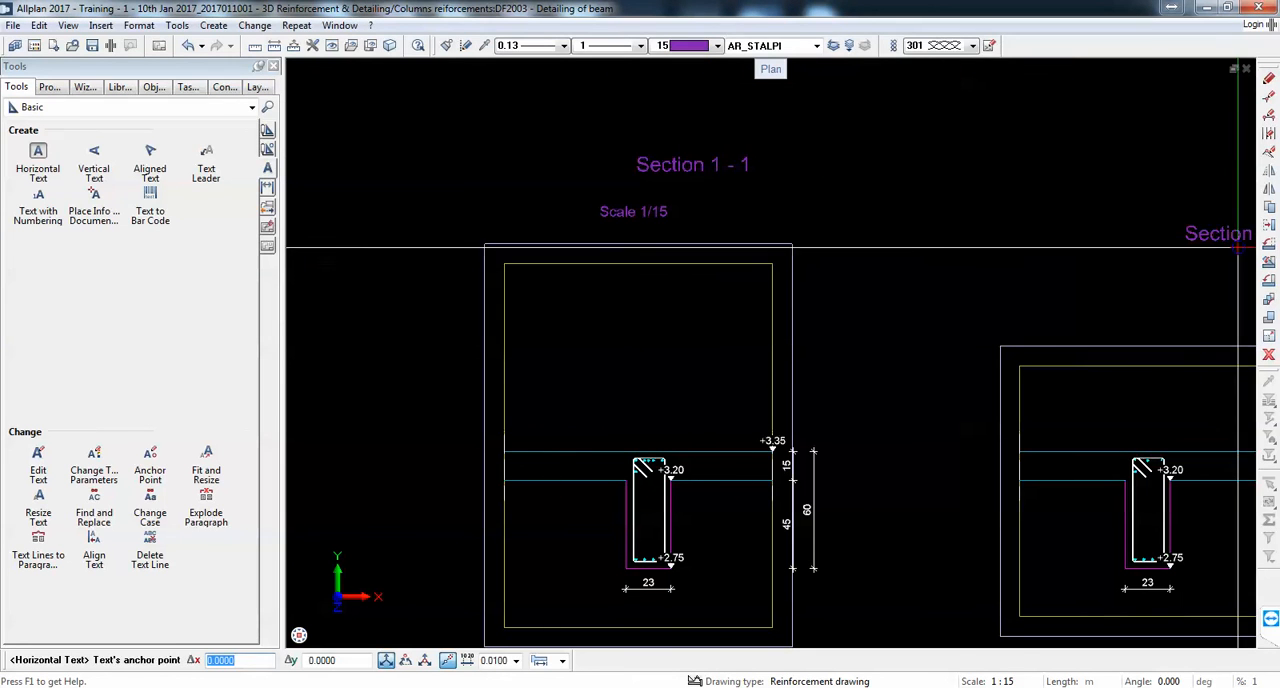
# Step: Move the scale text so it sits centred directly beneath the Section 1-1 title
pyautogui.click(1268, 502)
pyautogui.click(644, 221)
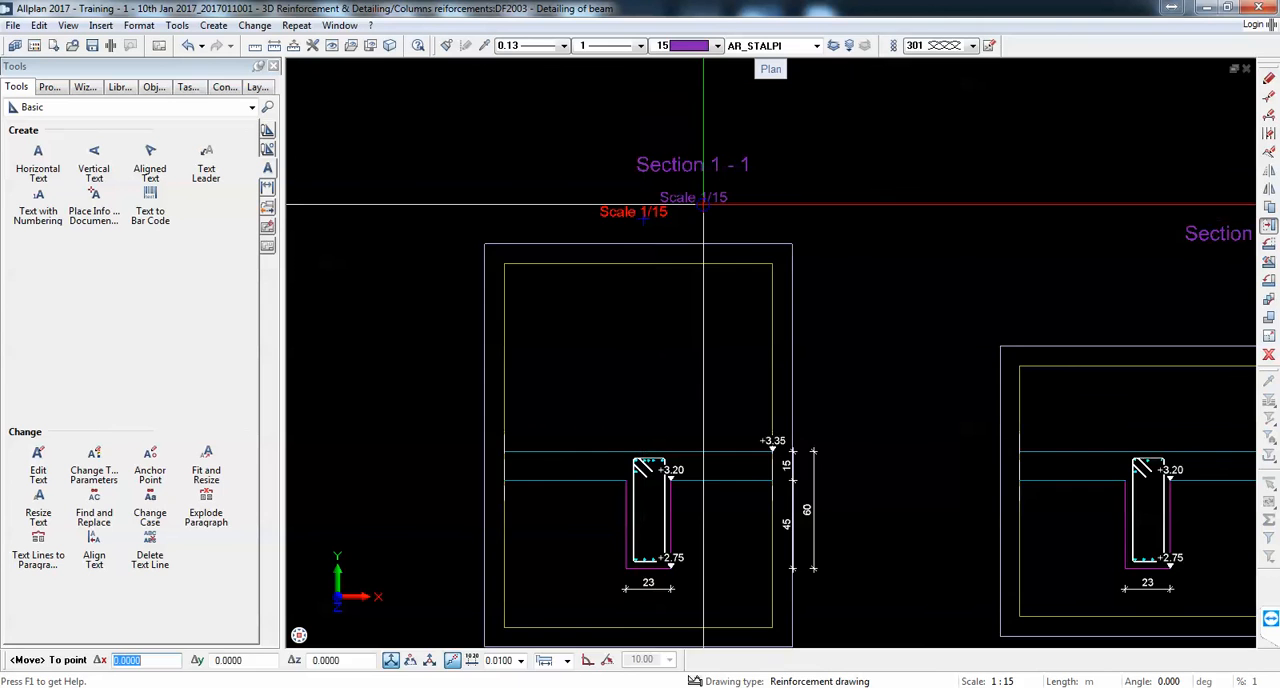
pyautogui.click(702, 199)
# Step: Shift the +3.20 level mark off the beam edge in Section 1-1 and delete it
pyautogui.scroll(-2, 698, 208)
pyautogui.scroll(4, 727, 397)
pyautogui.scroll(1, 657, 352)
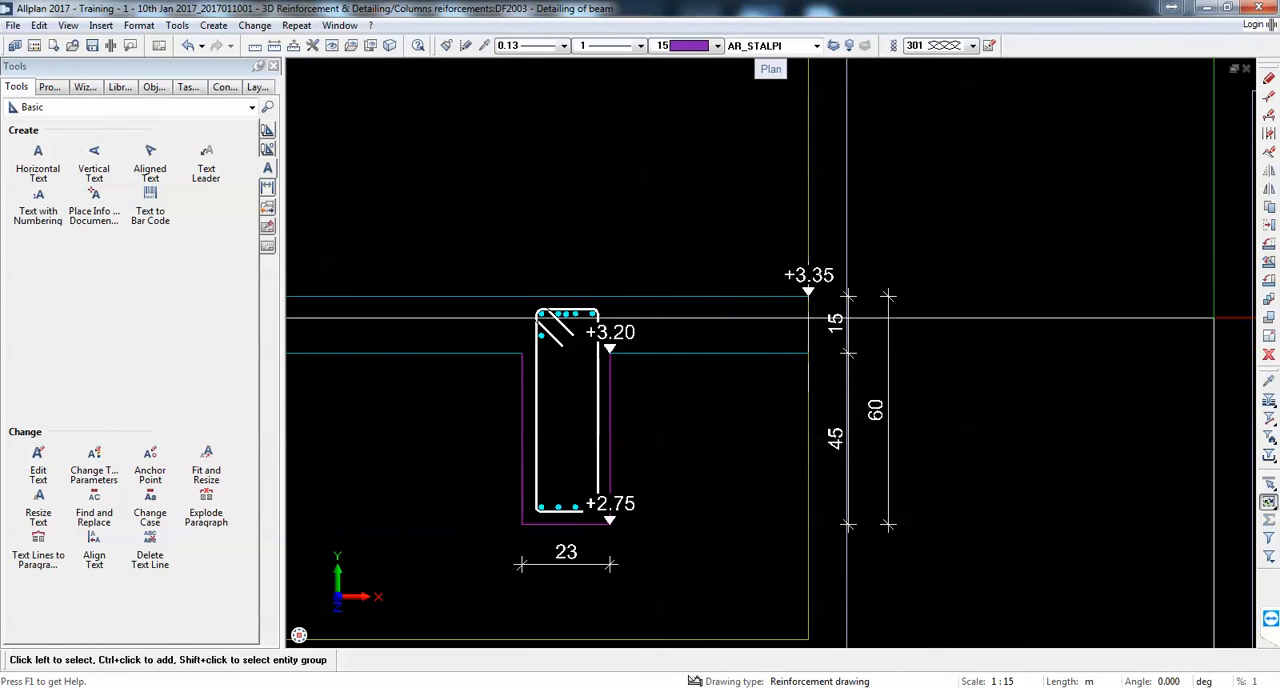
pyautogui.click(1268, 226)
pyautogui.scroll(1, 653, 335)
pyautogui.click(611, 332)
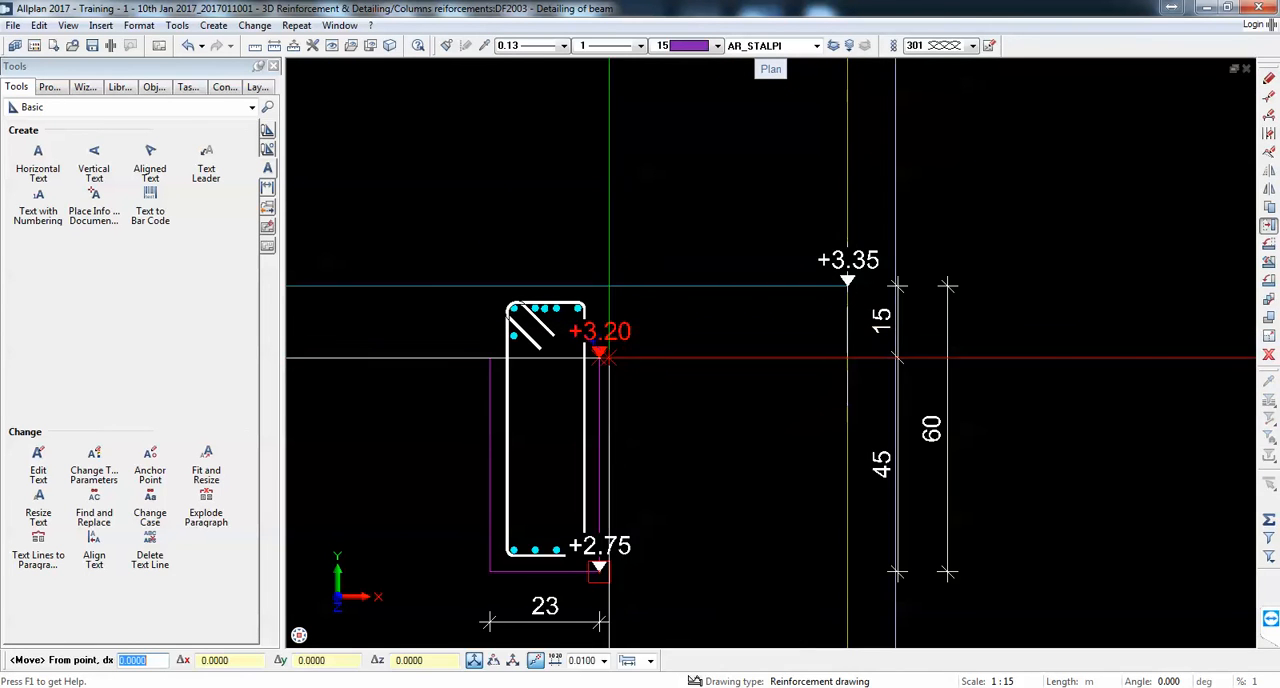
pyautogui.click(609, 349)
pyautogui.scroll(-2, 601, 361)
pyautogui.click(609, 347)
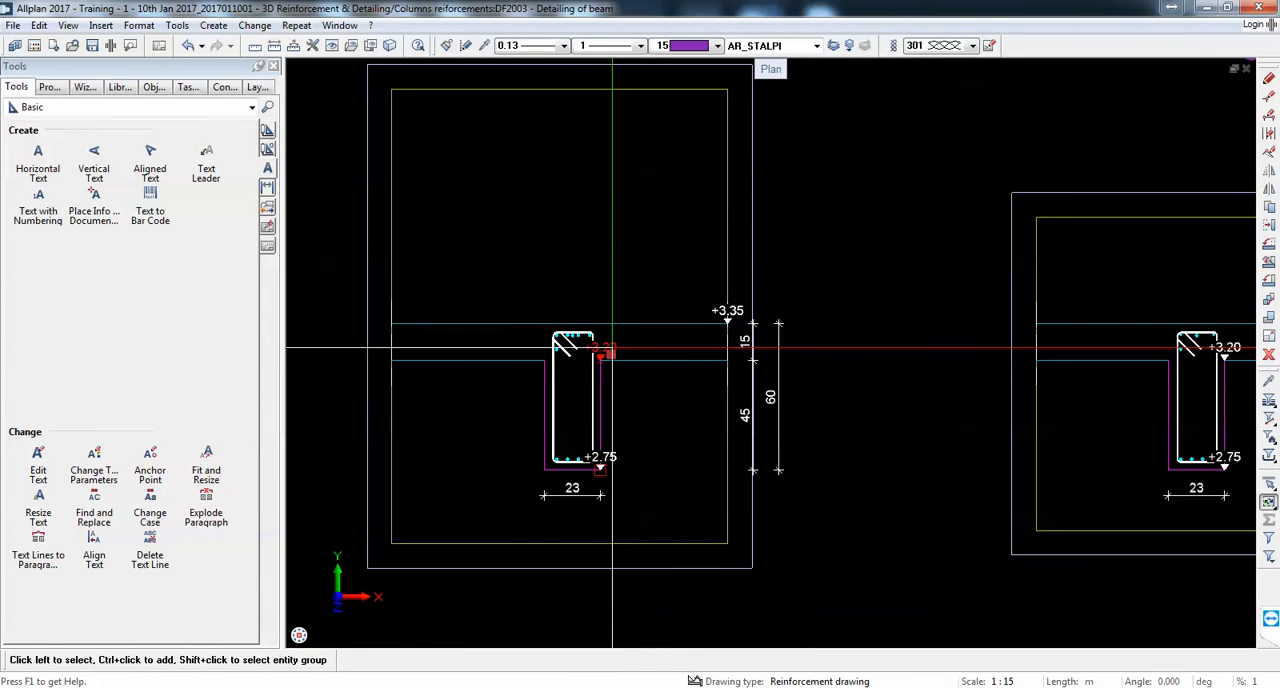
pyautogui.press('Delete')
# Step: Move the +2.75 level mark horizontally clear of the beam in Section 1-1, keeping it level with the beam's underside
pyautogui.scroll(2, 642, 457)
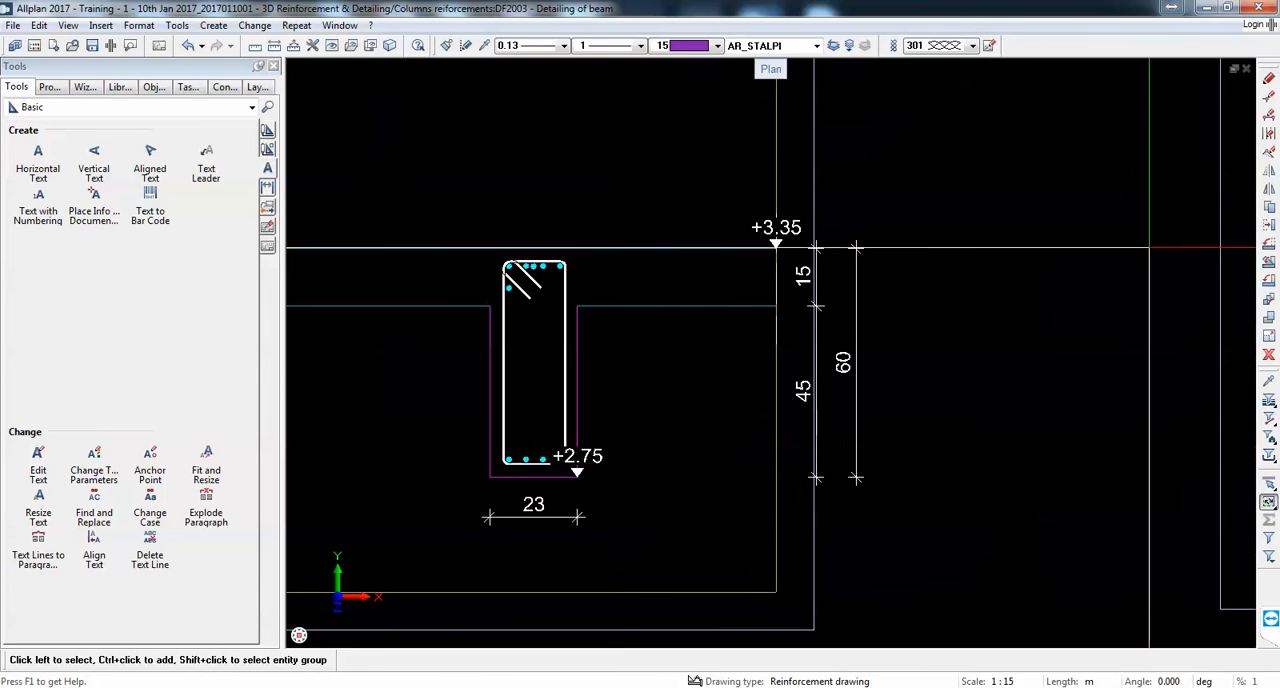
pyautogui.click(1268, 226)
pyautogui.click(577, 476)
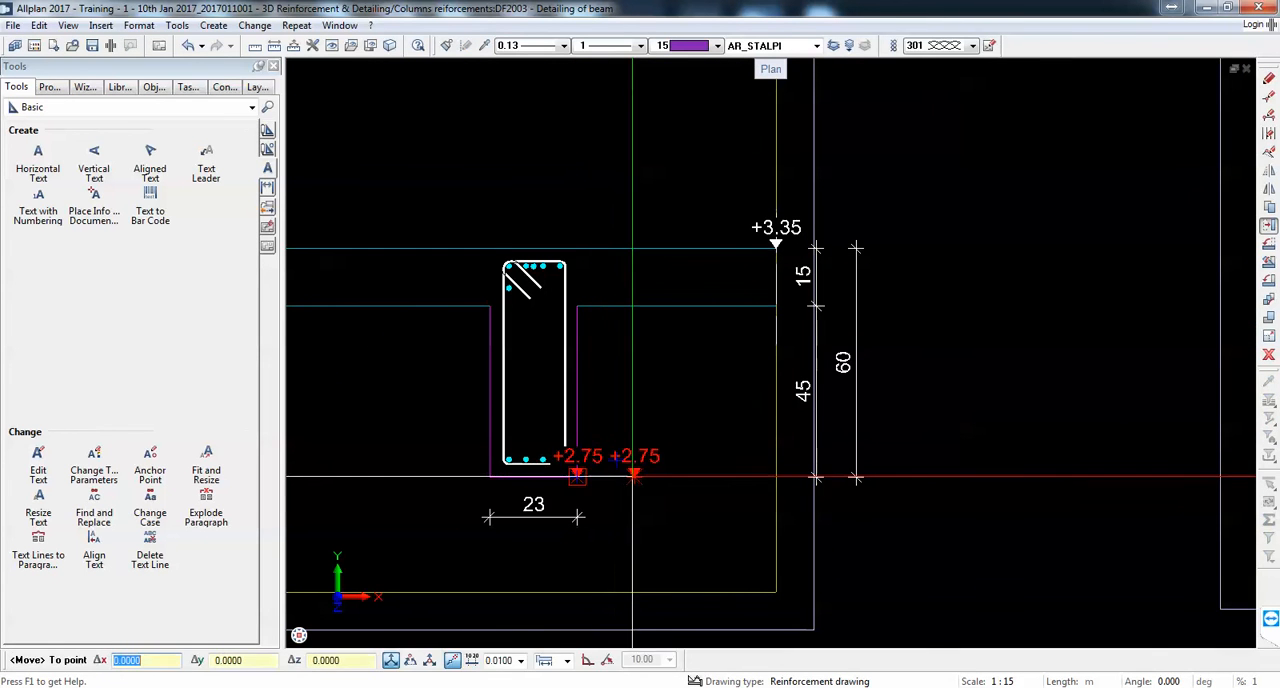
pyautogui.click(633, 477)
pyautogui.scroll(-5, 677, 434)
pyautogui.scroll(5, 677, 437)
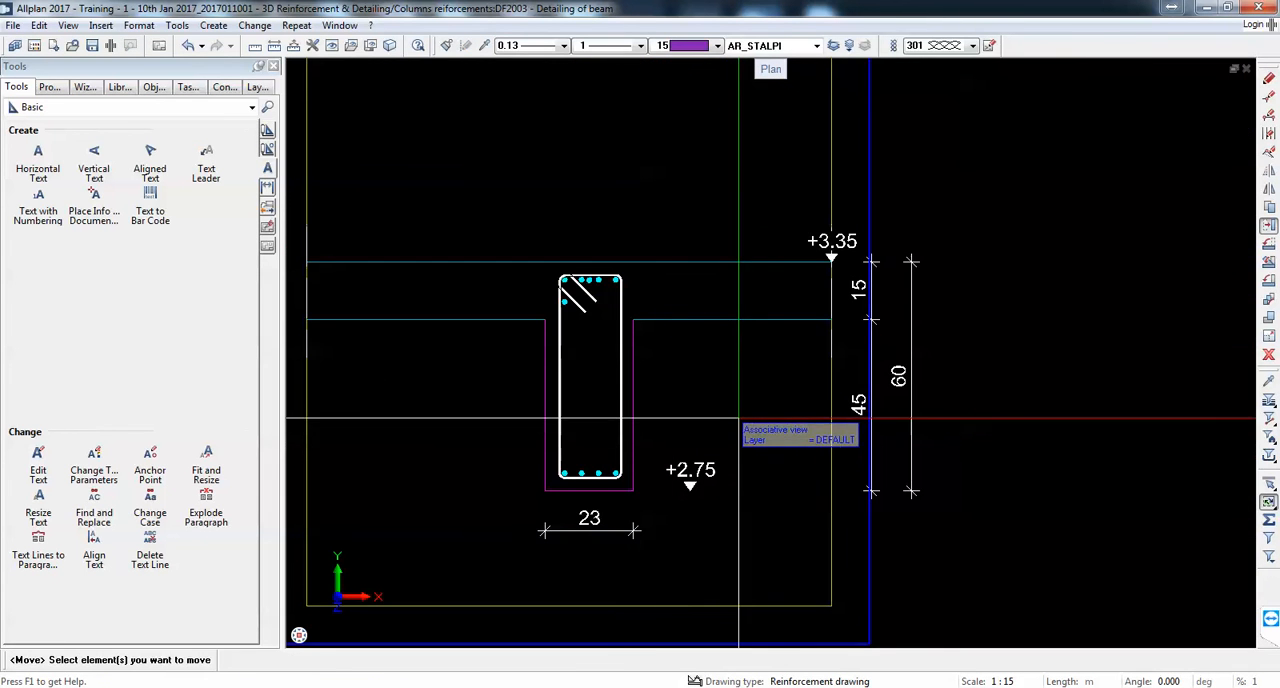
# Step: Move the +3.35 level mark in Section 1-1 inward from the slab end along the slab's top line and end the move
pyautogui.scroll(1, 656, 418)
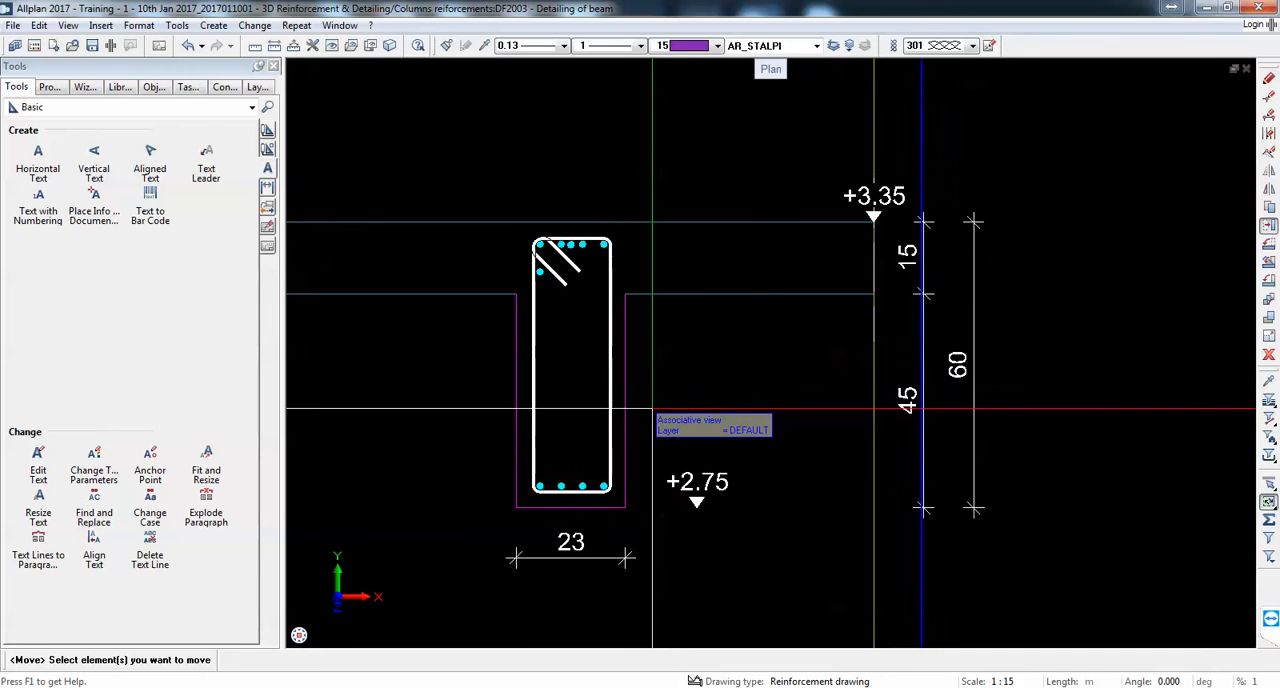
pyautogui.moveTo(620, 403); pyautogui.dragTo(663, 397, button='middle')
pyautogui.scroll(-2, 708, 544)
pyautogui.moveTo(706, 543); pyautogui.dragTo(722, 495, button='middle')
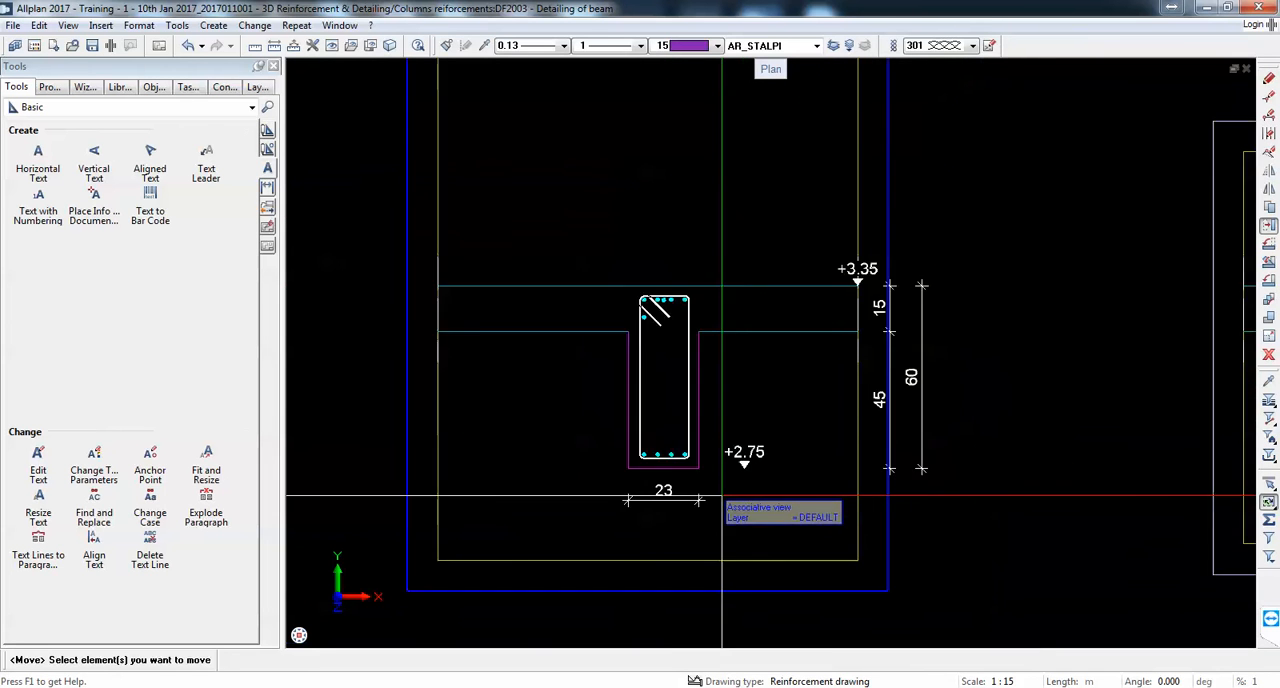
pyautogui.scroll(-1, 722, 495)
pyautogui.scroll(1, 630, 442)
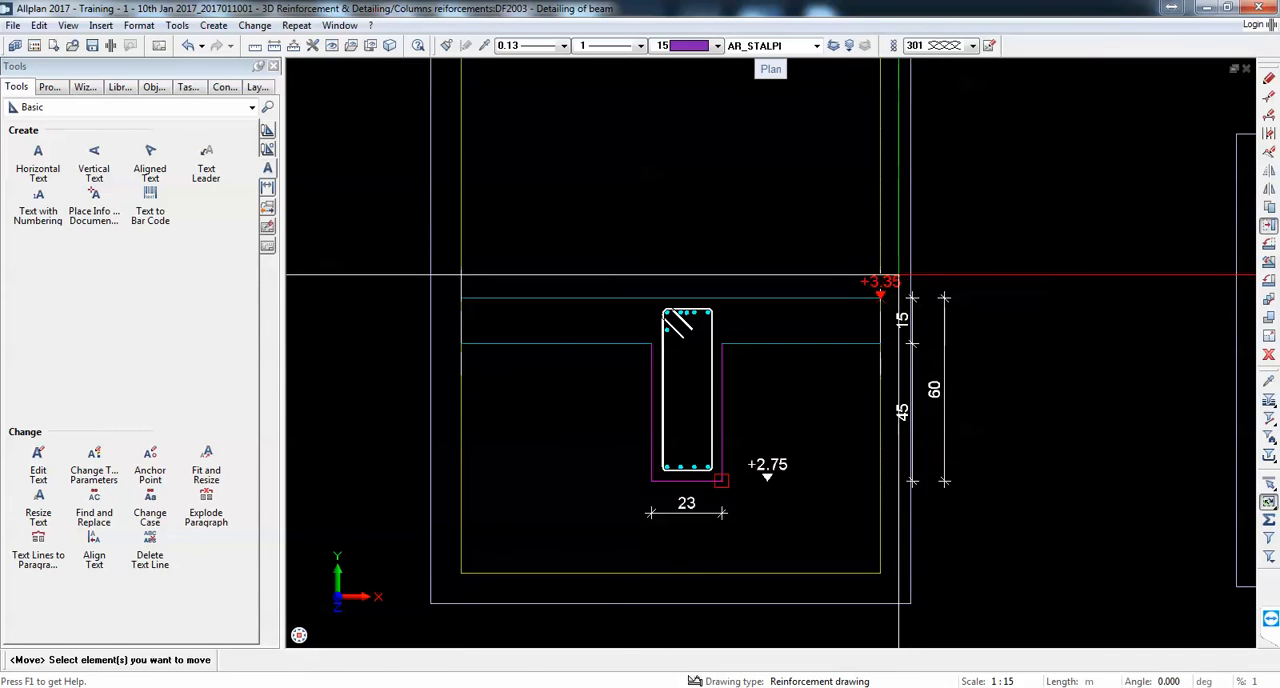
pyautogui.click(880, 283)
pyautogui.scroll(2, 880, 283)
pyautogui.click(871, 308)
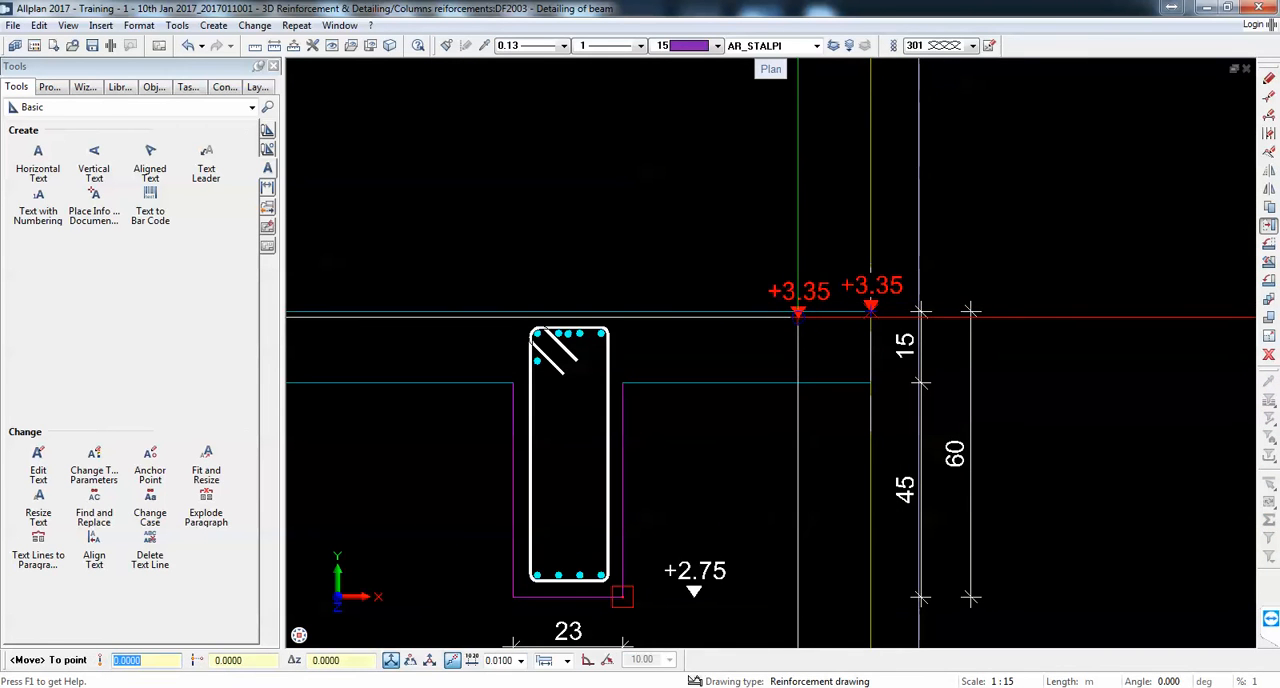
pyautogui.click(798, 316)
pyautogui.press('Escape')
# Step: Label the four bottom bars in Section 1-1 with a fan label showing mark number, number of pieces and diameter
pyautogui.click(252, 107)
pyautogui.click(85, 180)
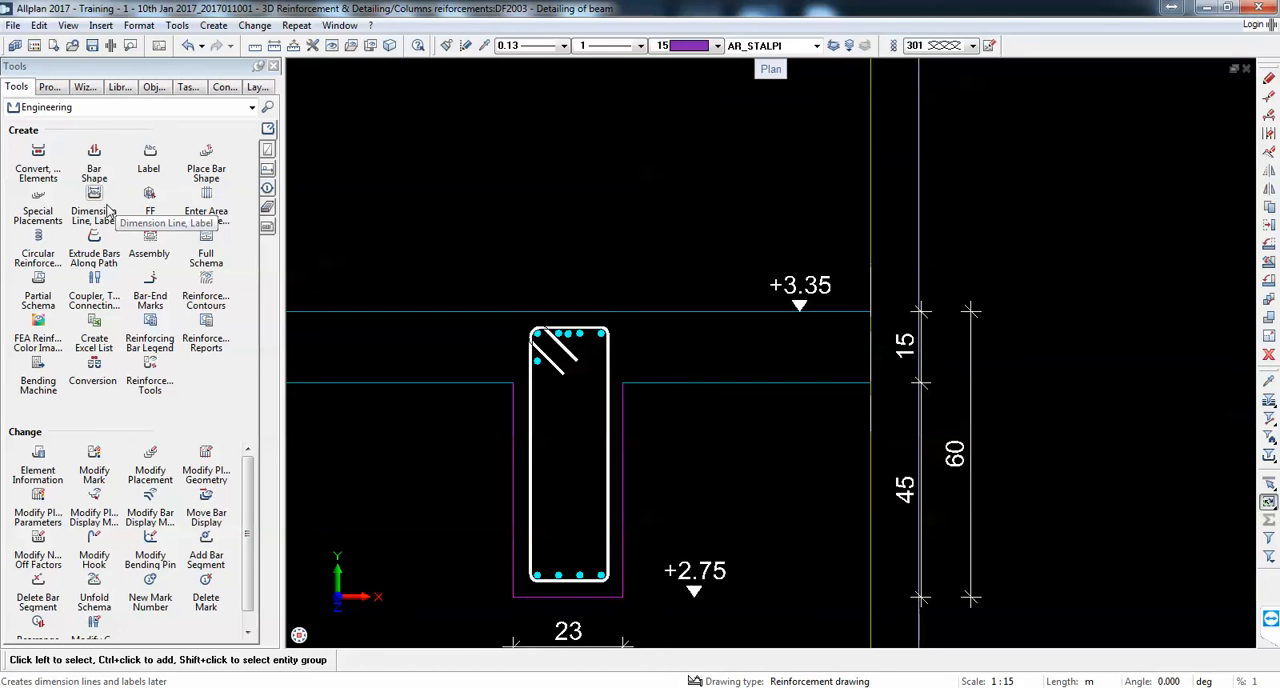
pyautogui.scroll(7, 516, 334)
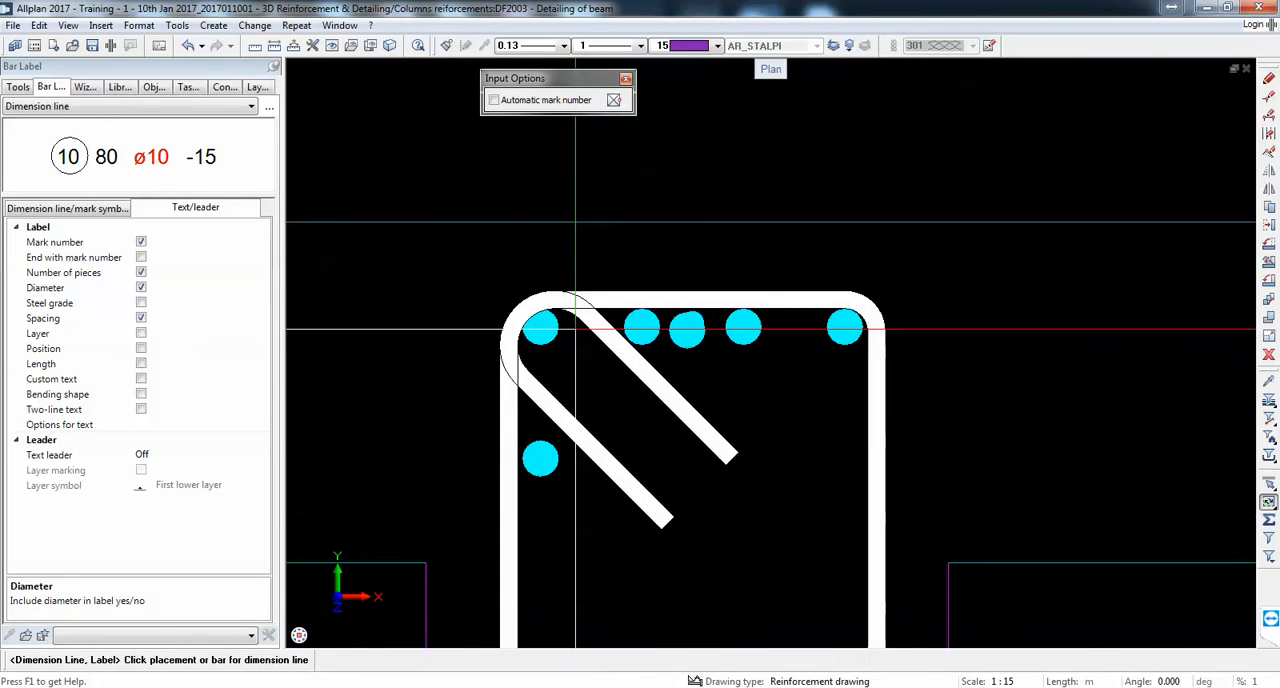
pyautogui.scroll(-8, 563, 302)
pyautogui.scroll(3, 552, 472)
pyautogui.click(593, 525)
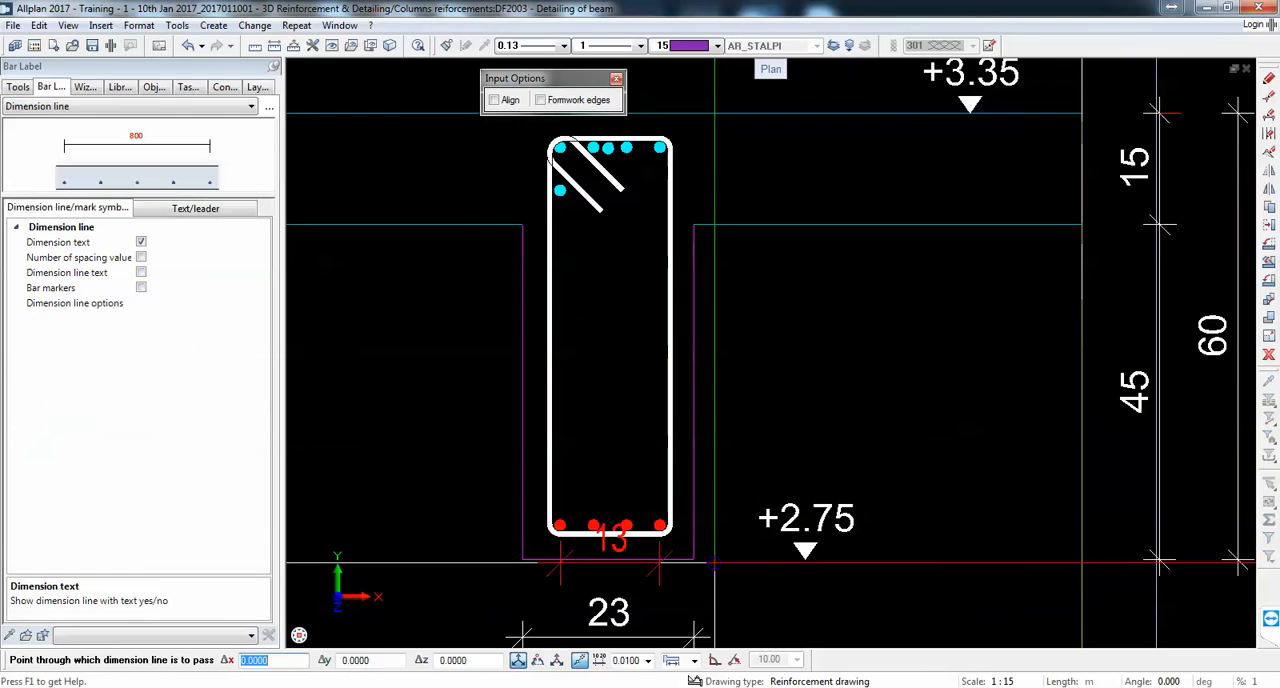
pyautogui.scroll(-3, 574, 317)
pyautogui.click(83, 106)
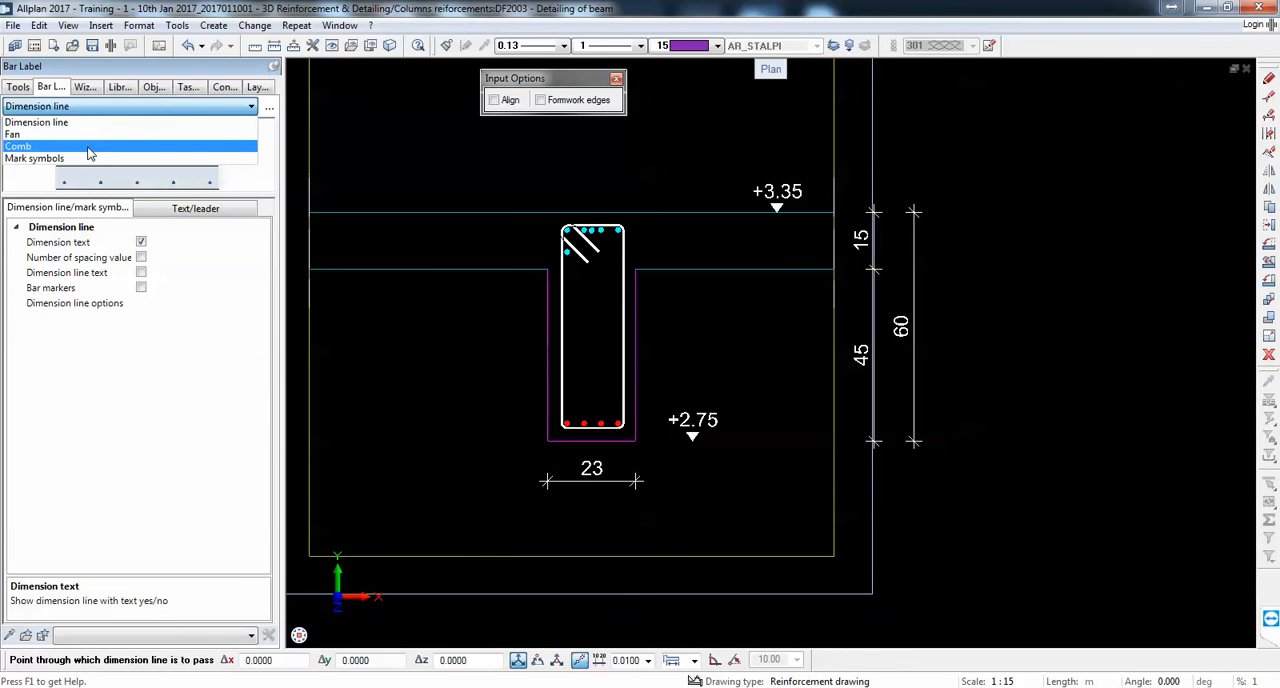
pyautogui.click(91, 137)
pyautogui.scroll(5, 640, 465)
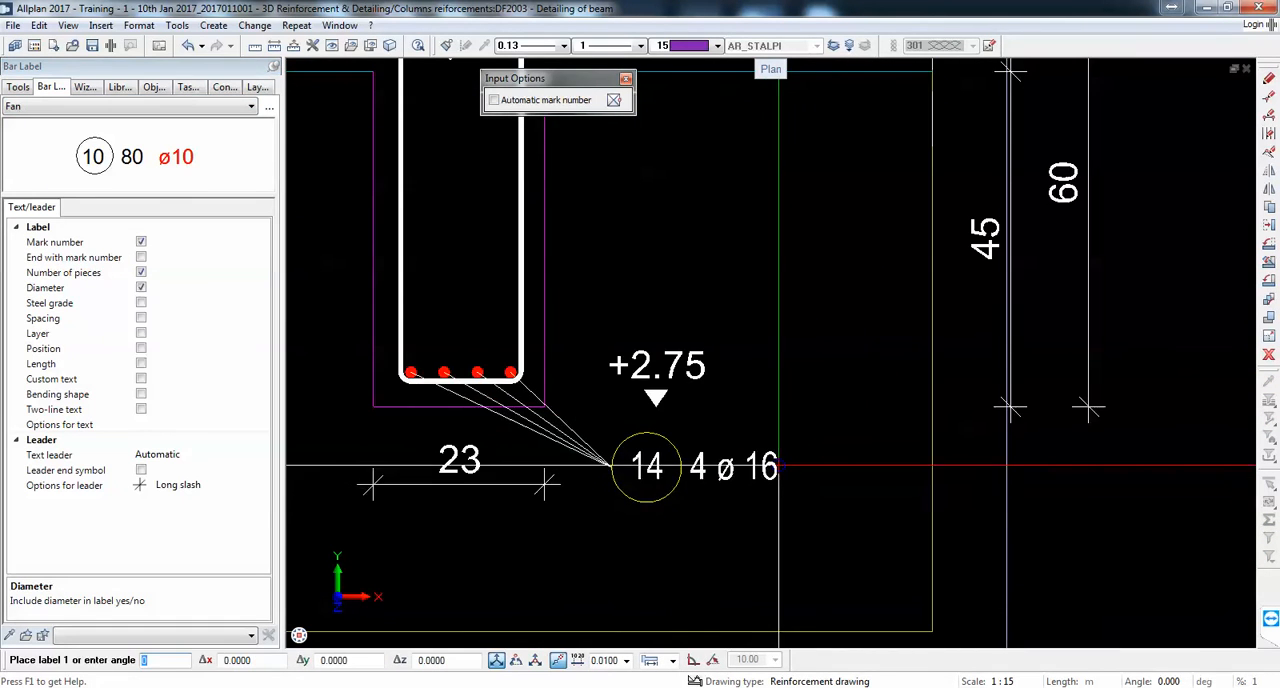
pyautogui.scroll(3, 606, 461)
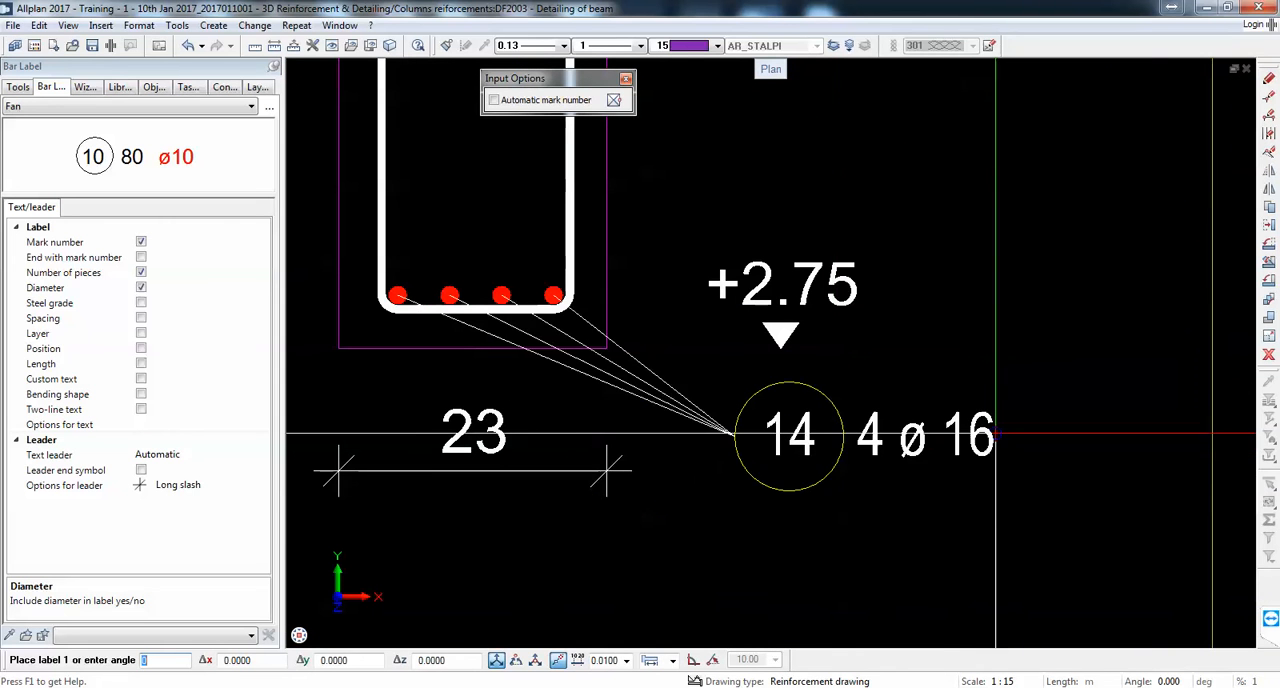
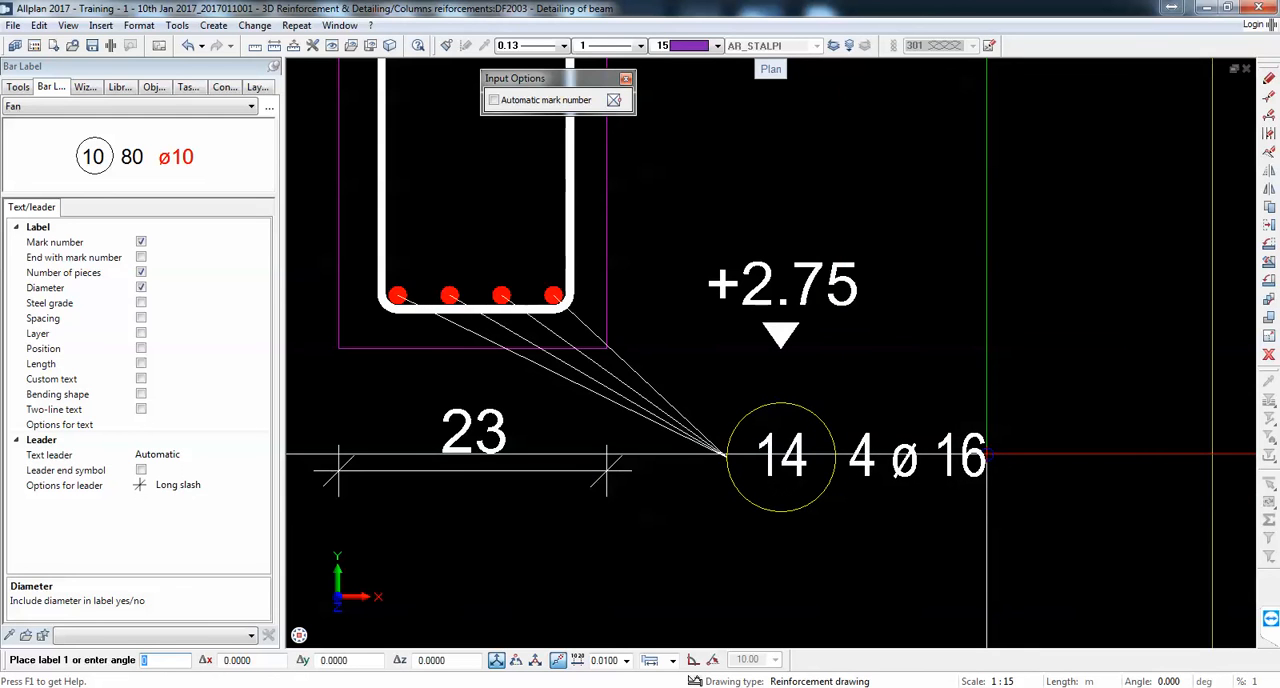
# Step: Try the text leader options Start - end and Start - middle - end for the bottom bars' fan label in Section 1-1
pyautogui.scroll(-3, 987, 455)
pyautogui.scroll(4, 987, 455)
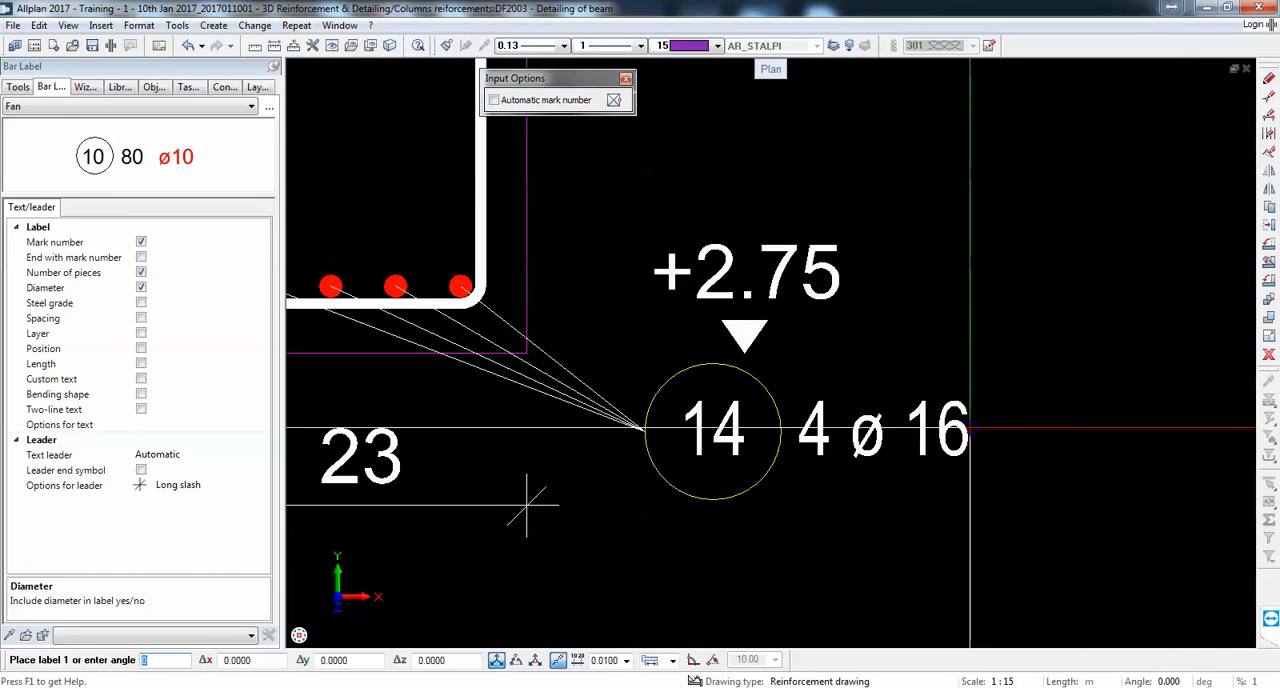
pyautogui.scroll(-2, 970, 438)
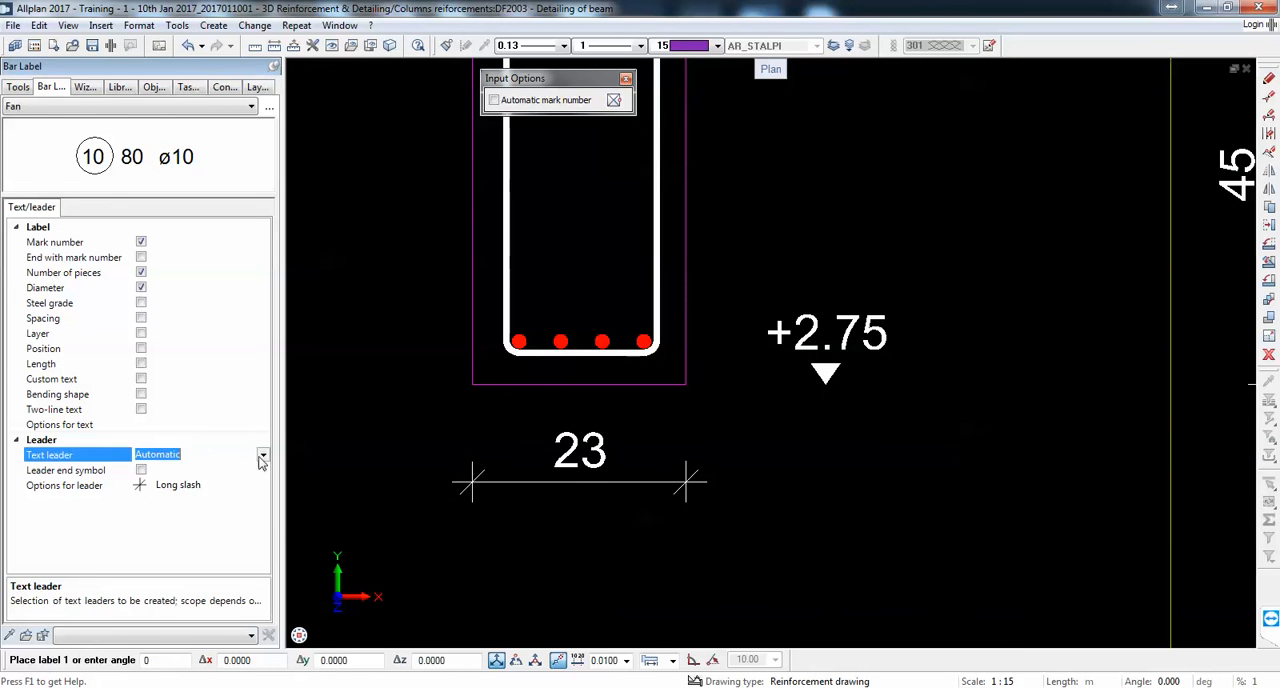
pyautogui.click(262, 457)
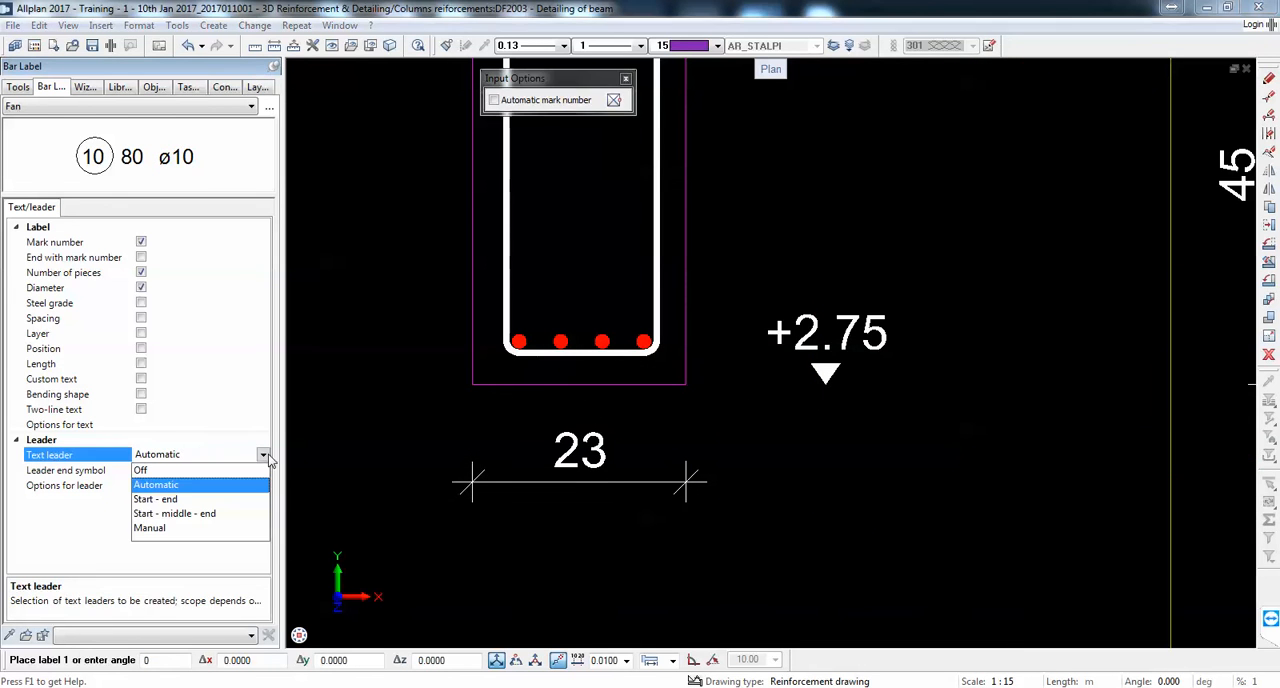
pyautogui.click(160, 499)
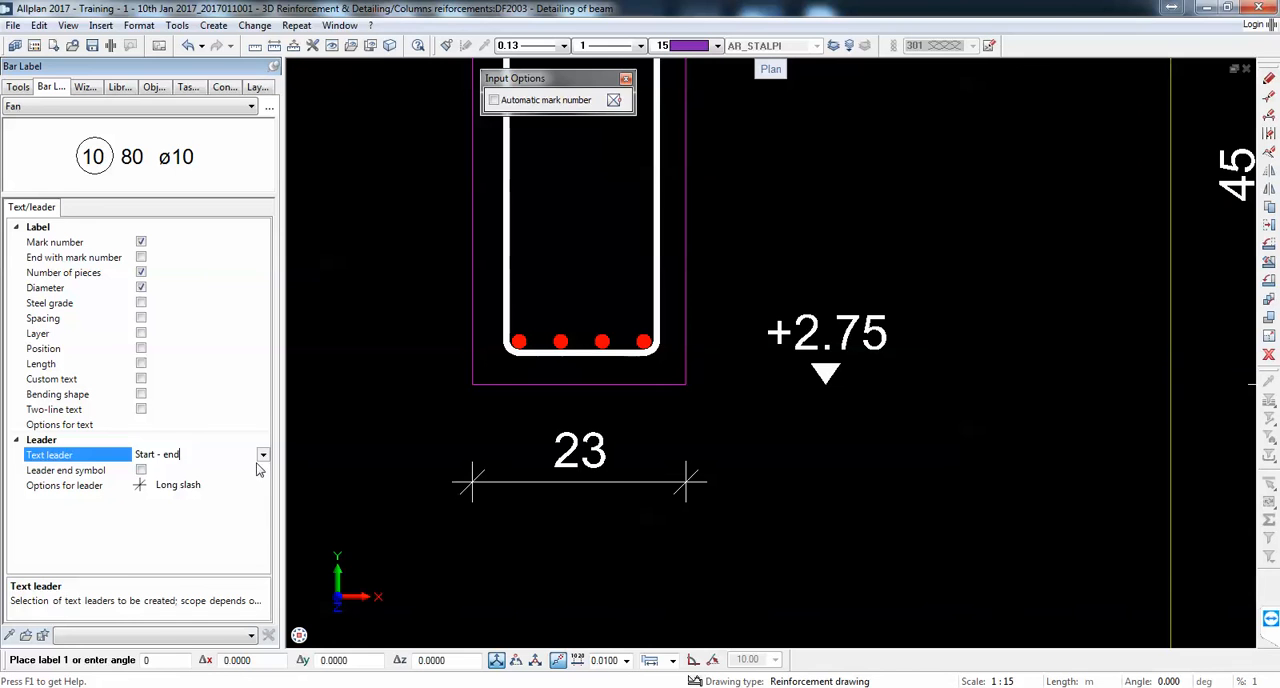
pyautogui.click(261, 456)
pyautogui.click(200, 513)
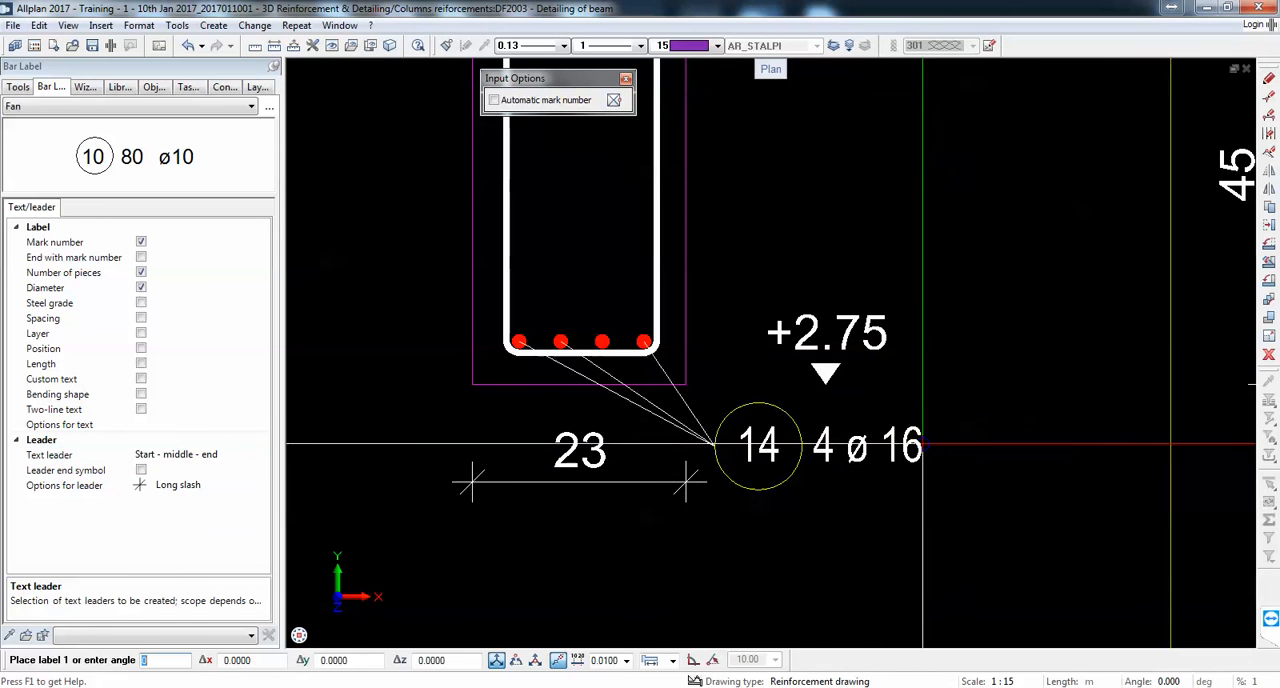
# Step: Set the text leader to Manual and place the bottom bars' label below the +2.75 mark with a single leader to the rightmost bar
pyautogui.click(262, 456)
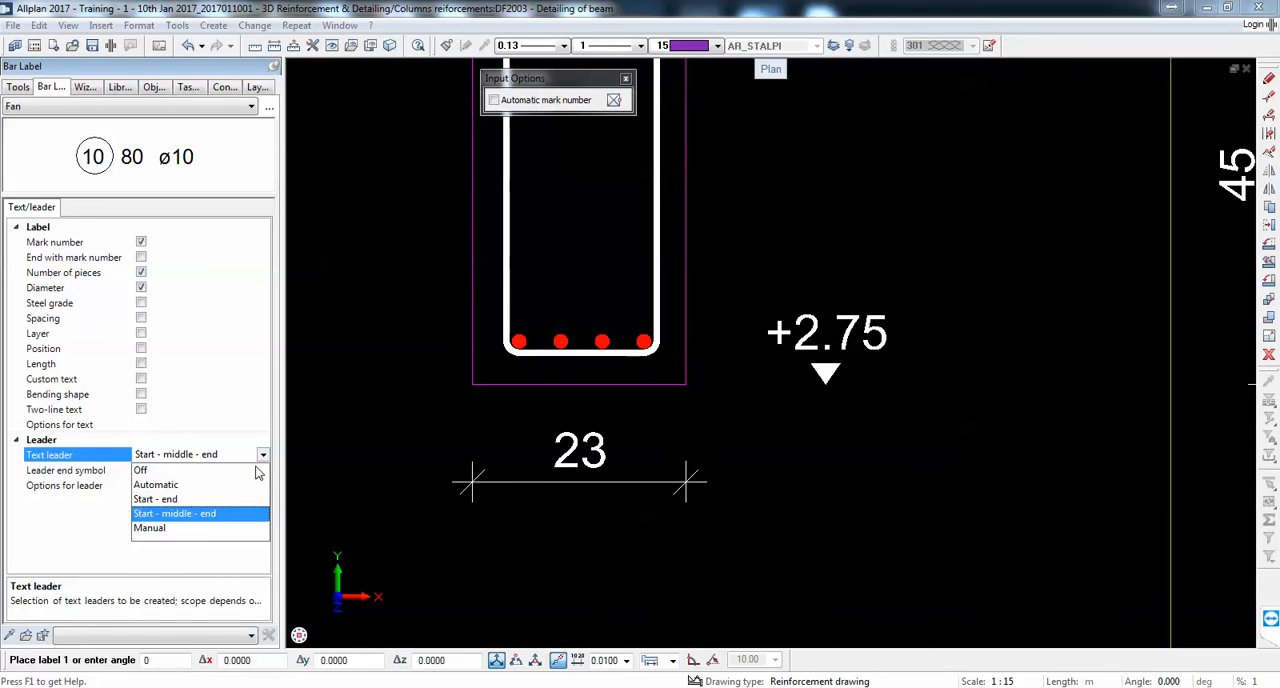
pyautogui.click(203, 529)
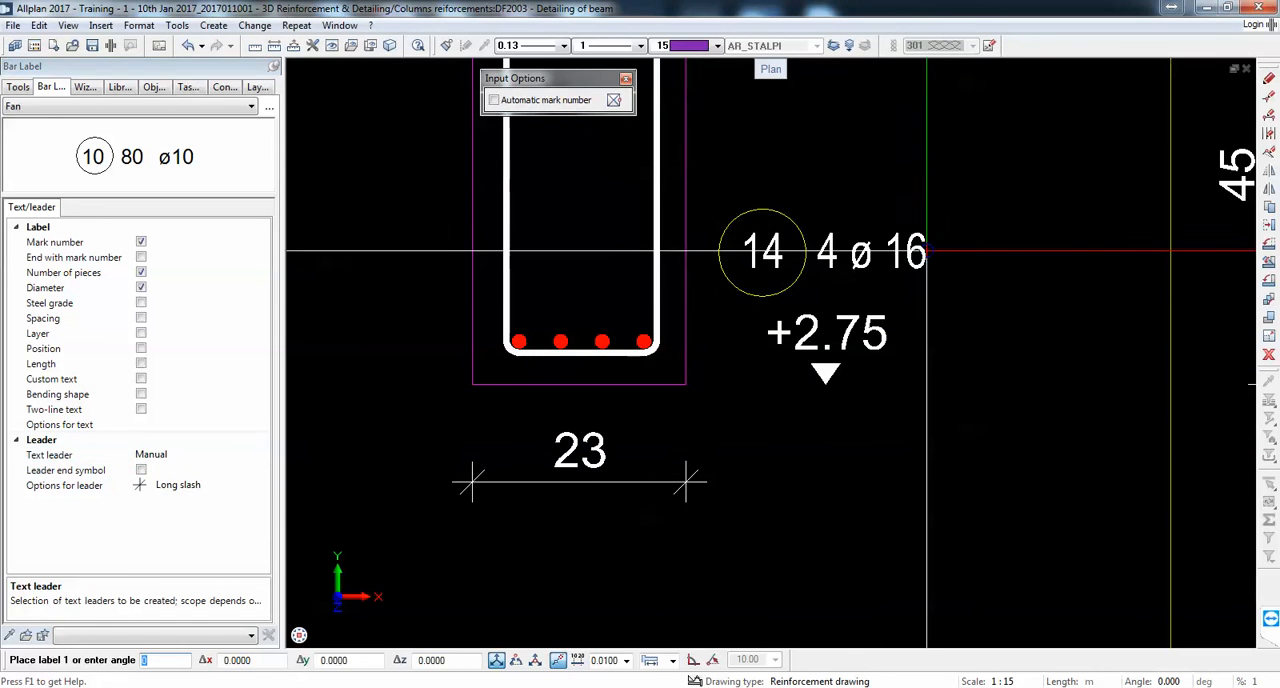
pyautogui.click(925, 425)
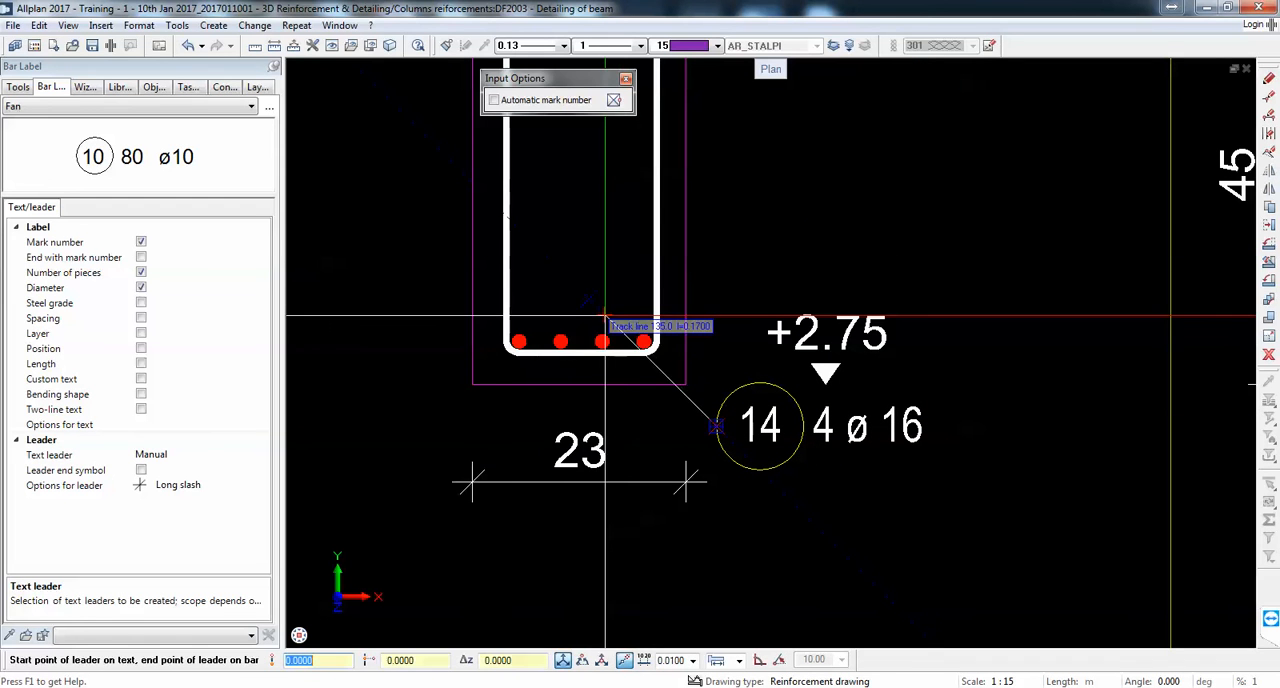
pyautogui.click(646, 342)
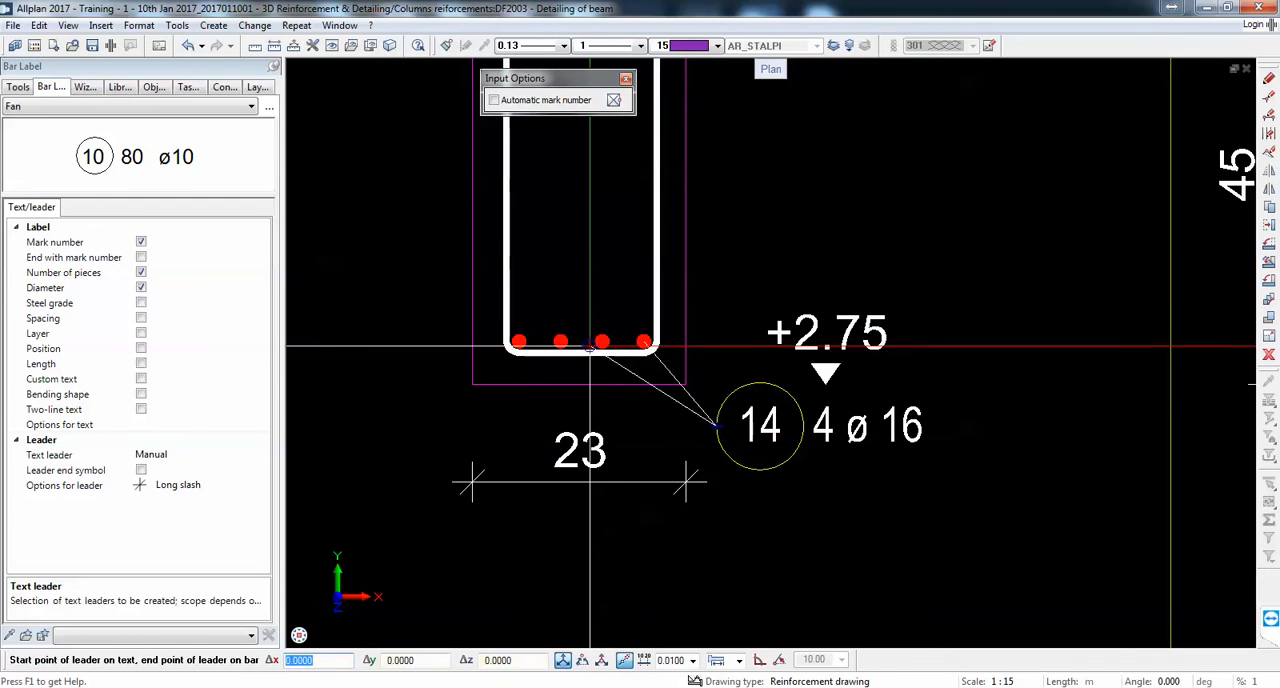
pyautogui.press('Escape')
# Step: Set the text leader to Automatic and place a fan label for the middle top bar above the slab in Section 1-1
pyautogui.scroll(-3, 640, 265)
pyautogui.moveTo(640, 265); pyautogui.dragTo(748, 334, button='middle')
pyautogui.moveTo(697, 186); pyautogui.dragTo(701, 303, button='middle')
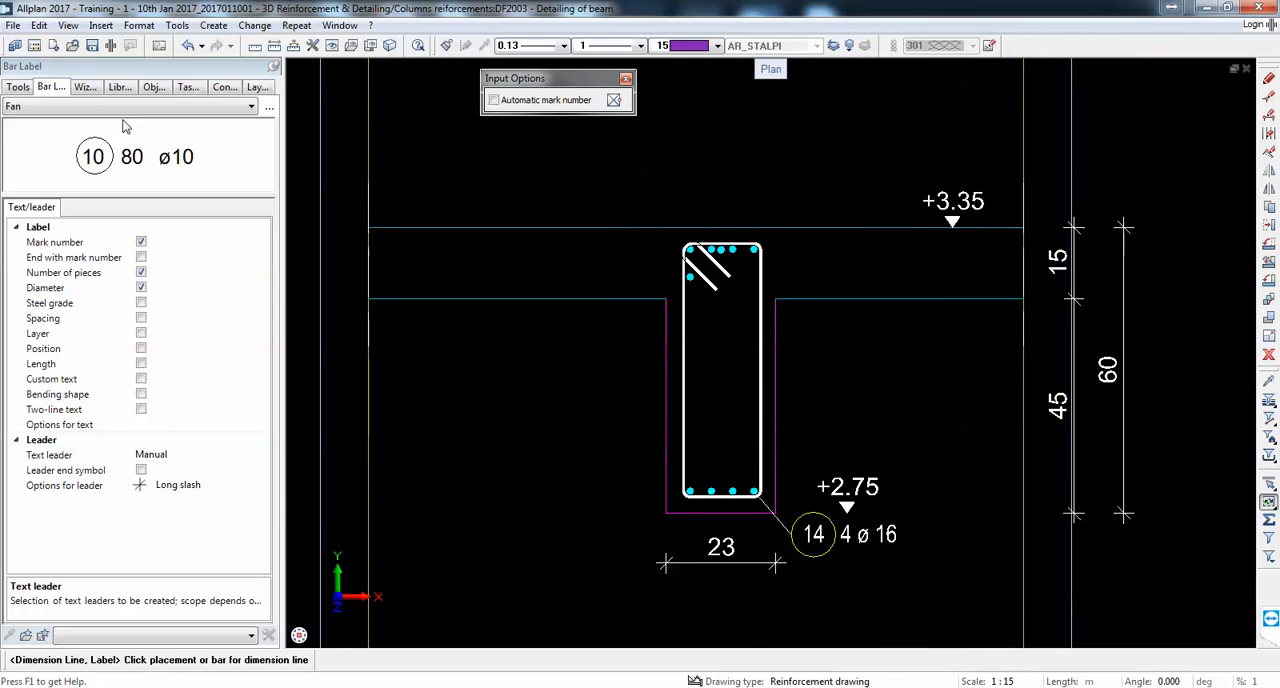
pyautogui.click(262, 455)
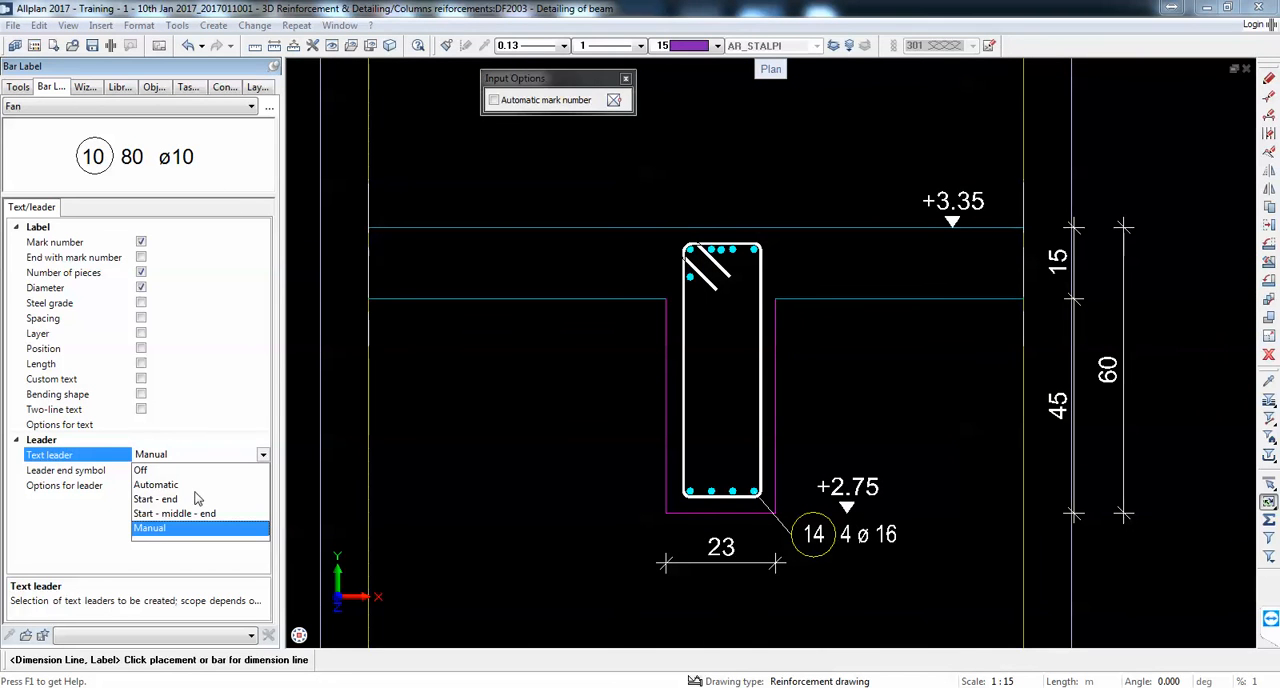
pyautogui.click(160, 485)
pyautogui.click(720, 249)
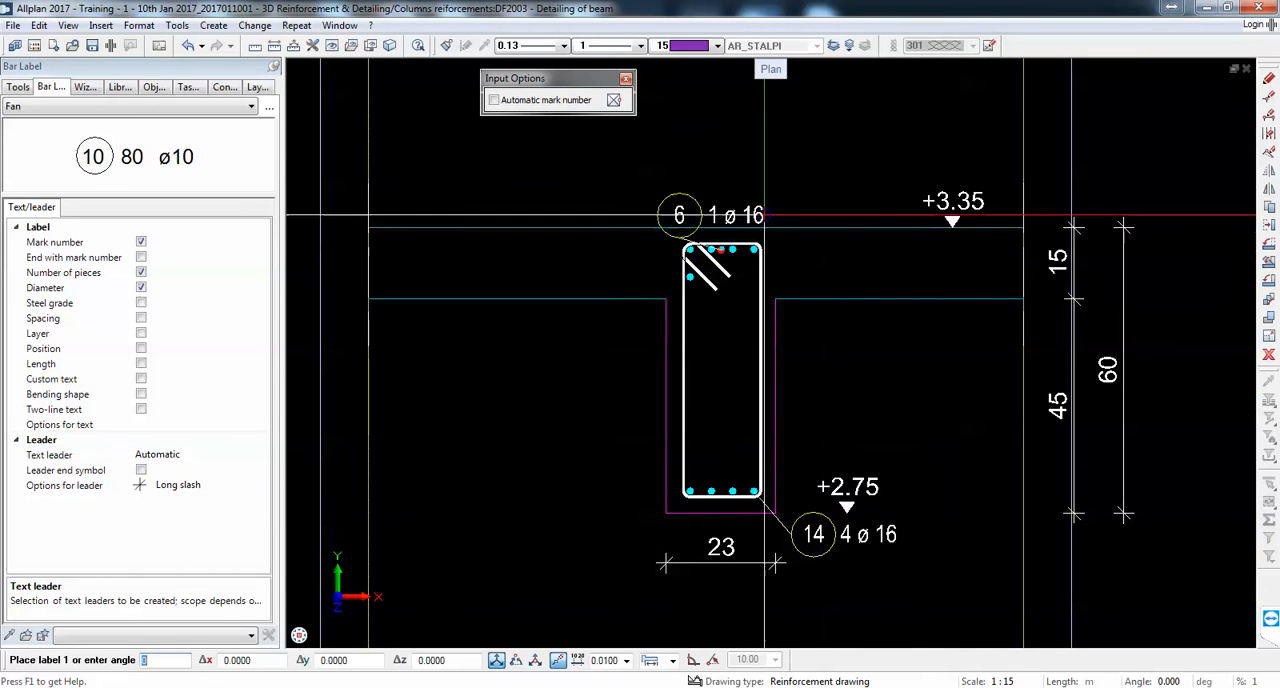
pyautogui.scroll(2, 765, 215)
pyautogui.click(847, 187)
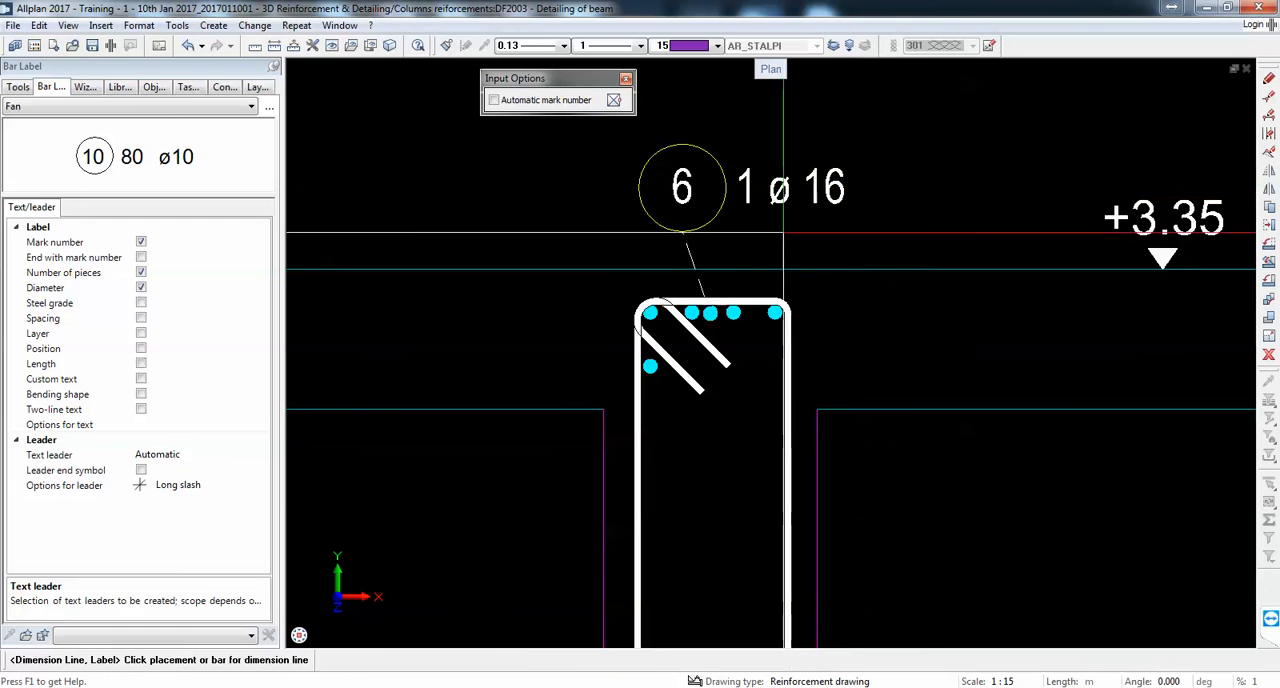
# Step: Place a fan label for the two ø 12 top corner bars between the middle bar's label and the +3.35 level mark
pyautogui.scroll(2, 762, 277)
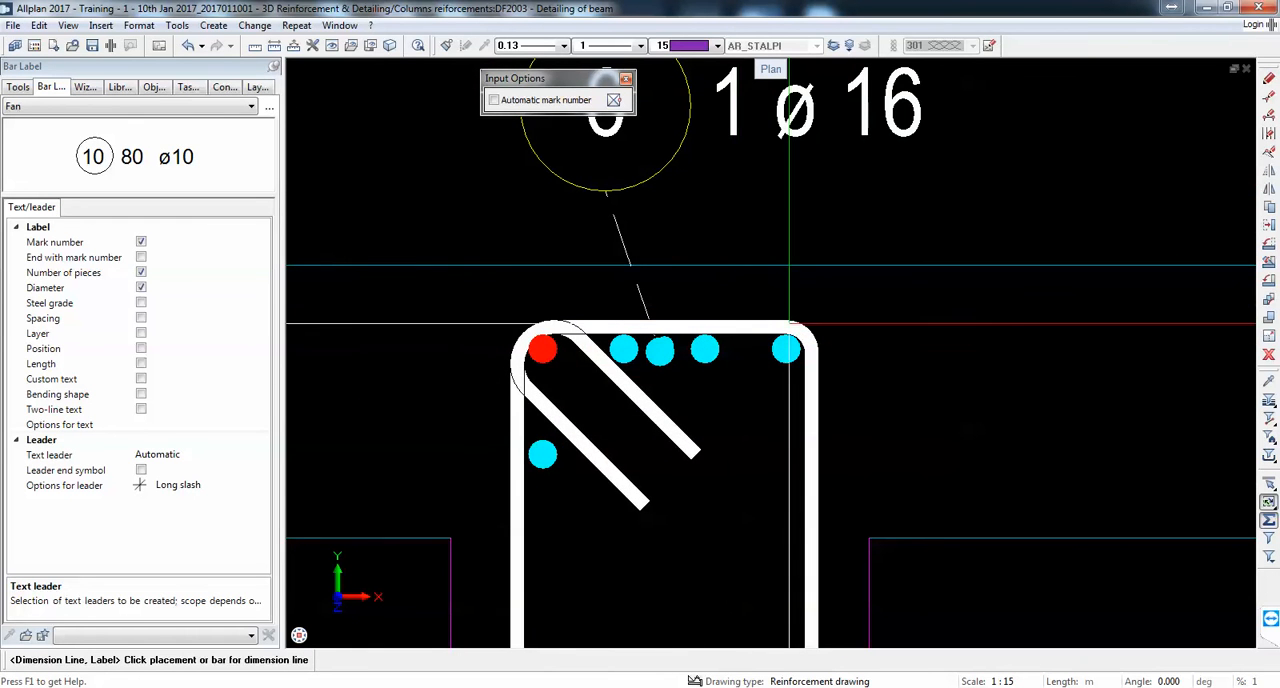
pyautogui.click(829, 366)
pyautogui.scroll(-2, 1029, 246)
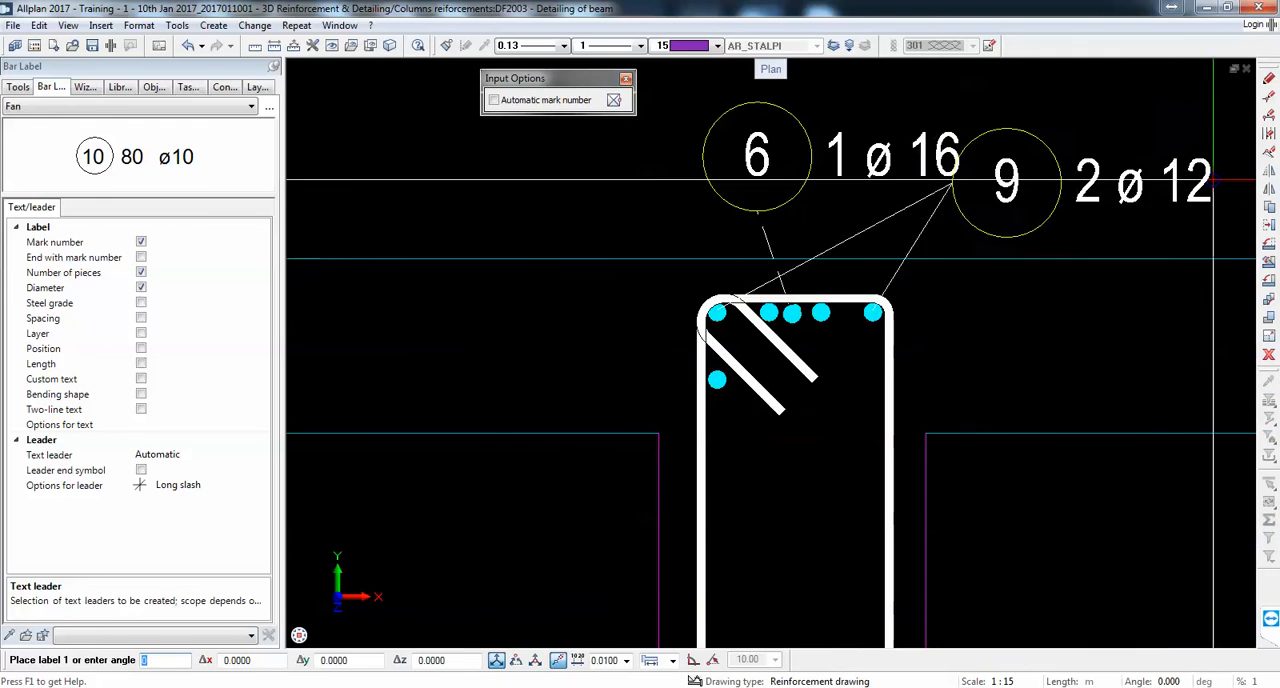
pyautogui.moveTo(1128, 189); pyautogui.dragTo(981, 213, button='middle')
pyautogui.scroll(1, 1089, 209)
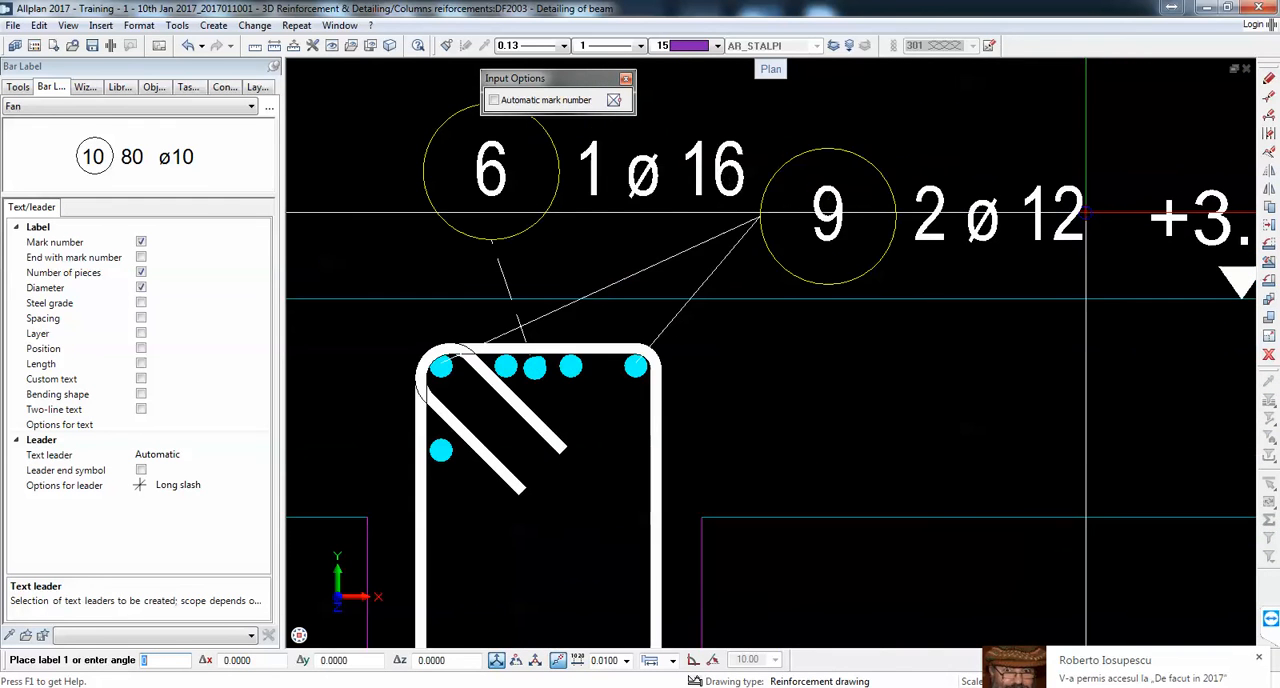
pyautogui.click(1093, 220)
# Step: Place a fan label for the single bar below the top-left stirrup corner, outside the beam and beneath the slab
pyautogui.scroll(-2, 975, 223)
pyautogui.scroll(2, 653, 362)
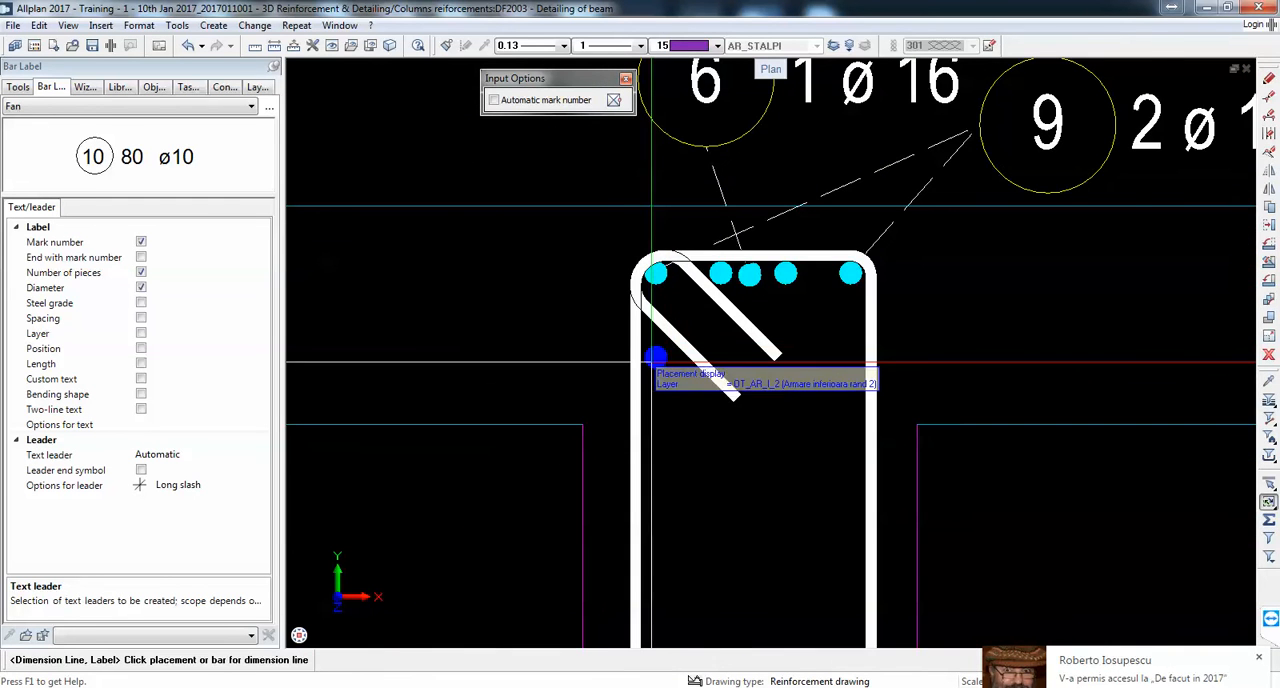
pyautogui.scroll(-4, 653, 361)
pyautogui.scroll(1, 530, 484)
pyautogui.click(635, 434)
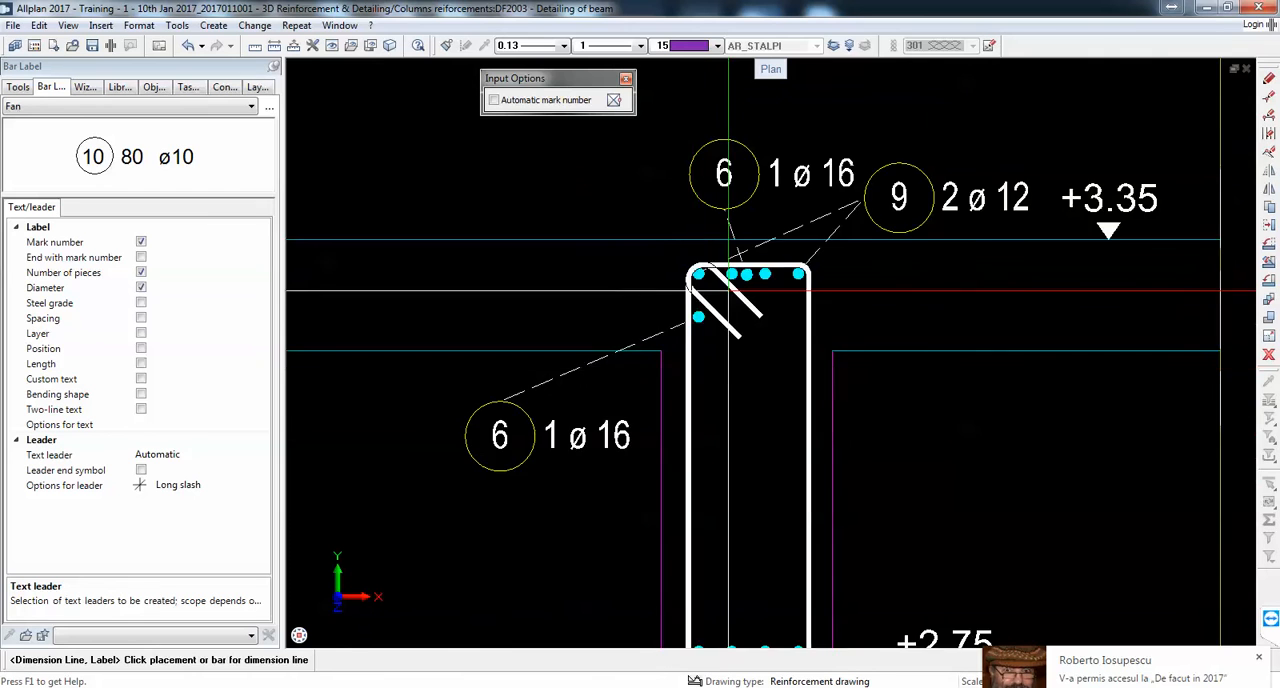
# Step: Move the small bar overlapping the middle top bar horizontally about 0.04 m, into the gap between the last two top bars
pyautogui.scroll(5, 740, 287)
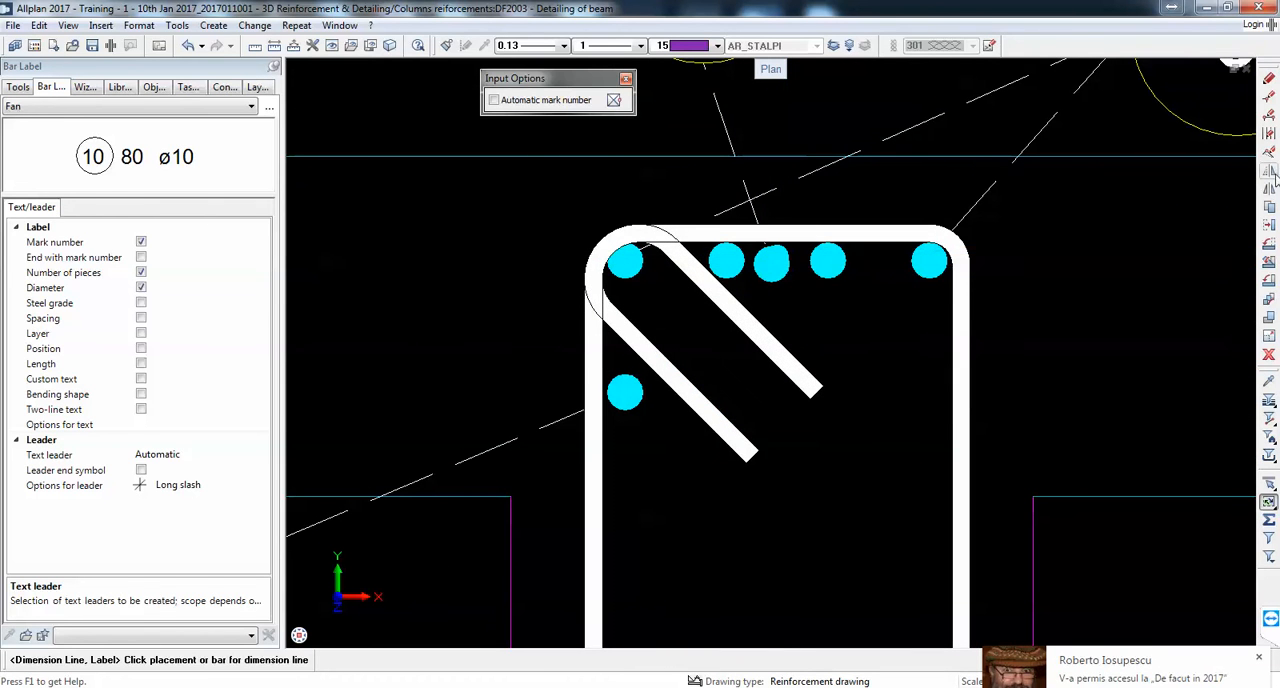
pyautogui.press('Escape')
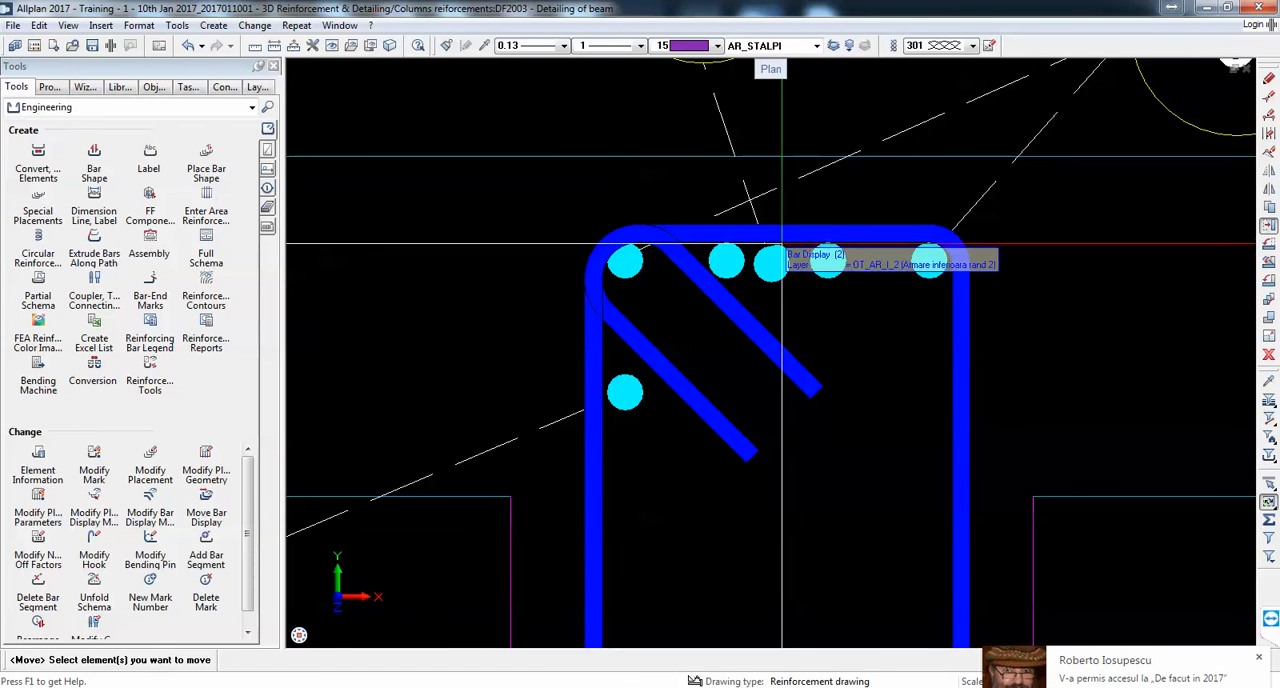
pyautogui.click(780, 252)
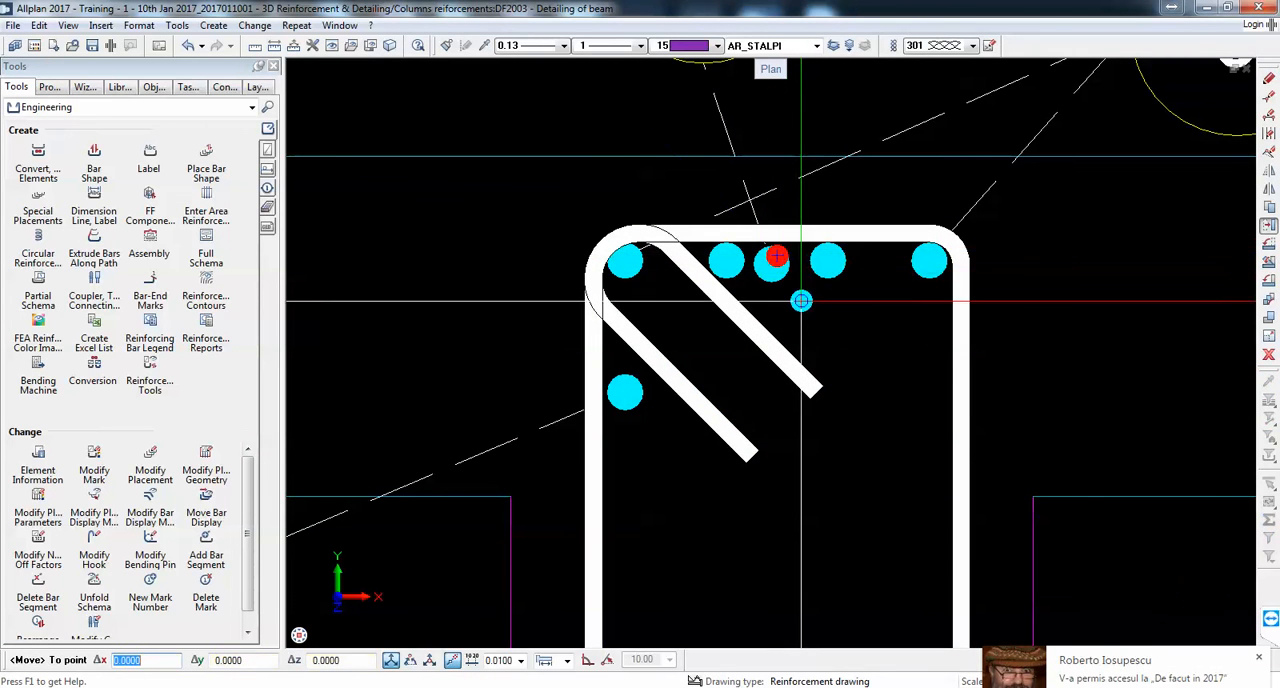
pyautogui.scroll(-3, 868, 257)
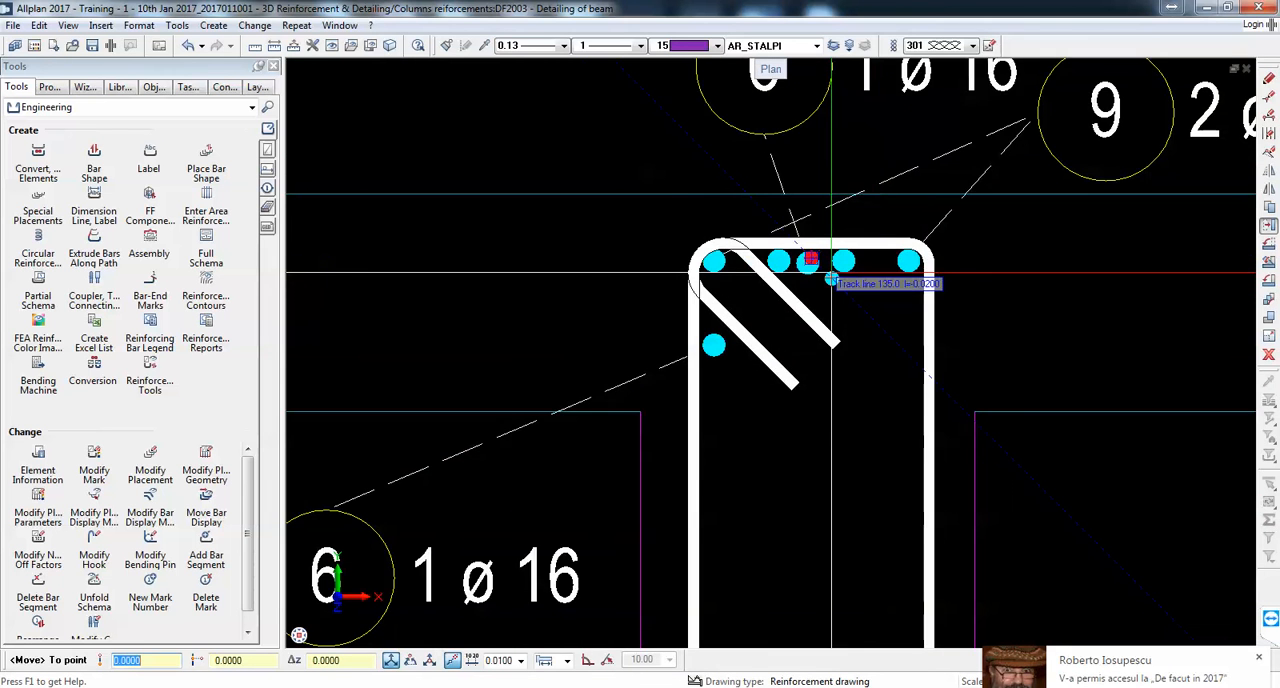
pyautogui.scroll(5, 891, 258)
pyautogui.scroll(3, 894, 236)
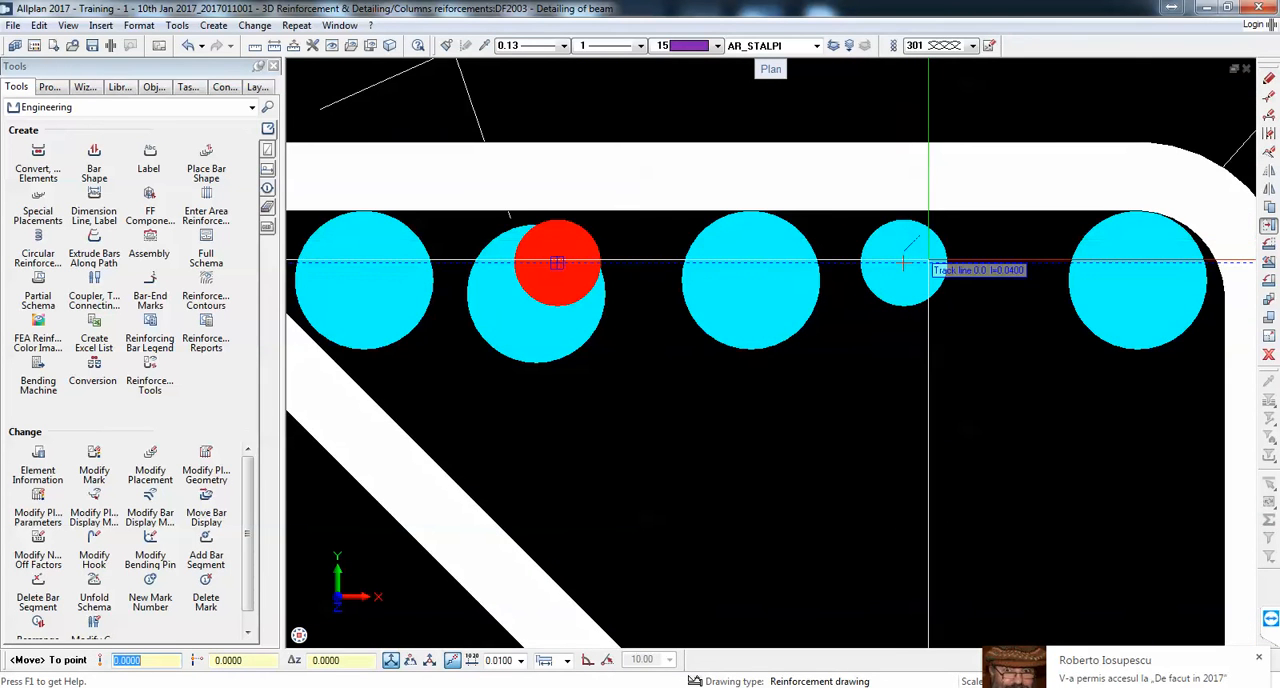
pyautogui.click(947, 263)
pyautogui.scroll(-4, 960, 270)
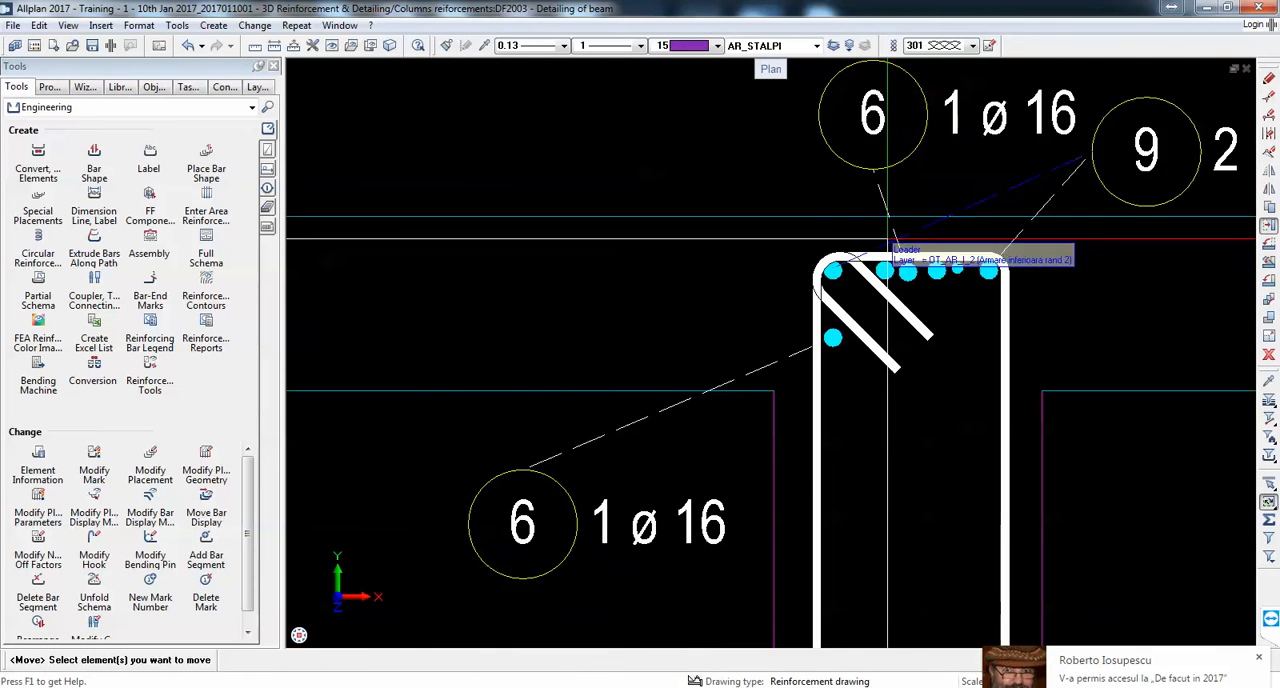
pyautogui.scroll(3, 922, 200)
pyautogui.press('Escape')
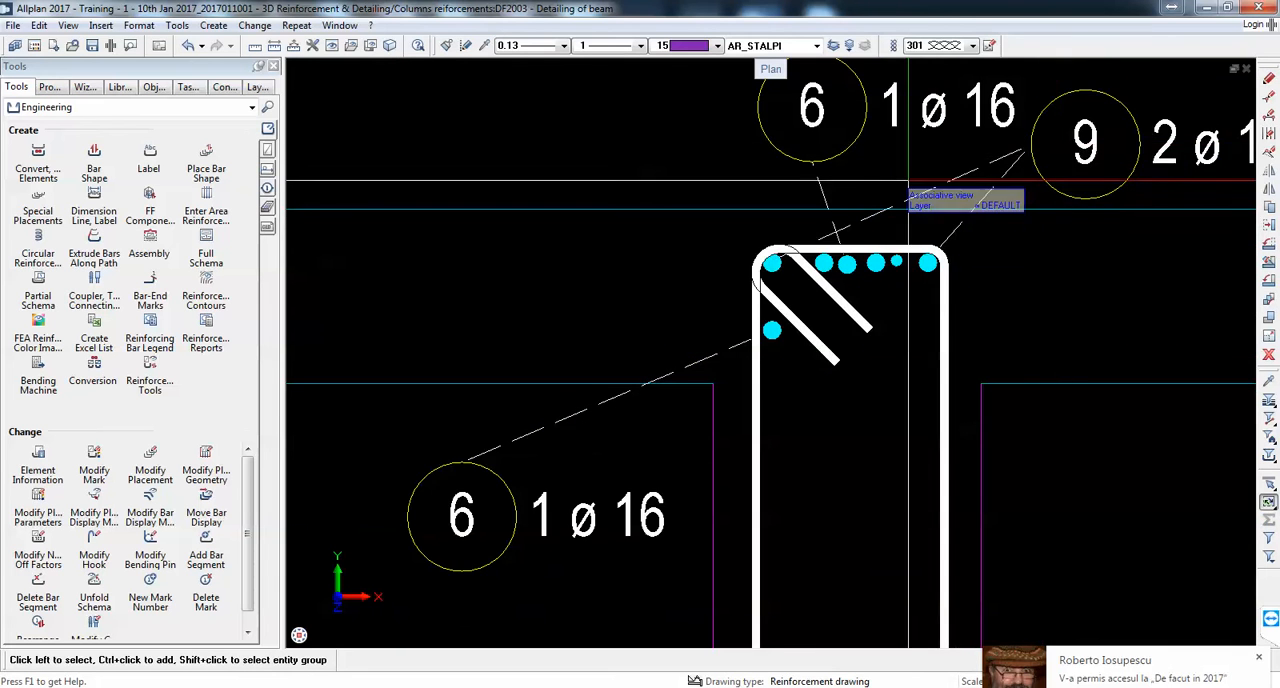
# Step: Delete the fan labels of the upper bars in Section 1-1, keeping the bottom bars' label
pyautogui.moveTo(862, 166); pyautogui.dragTo(826, 218, button='middle')
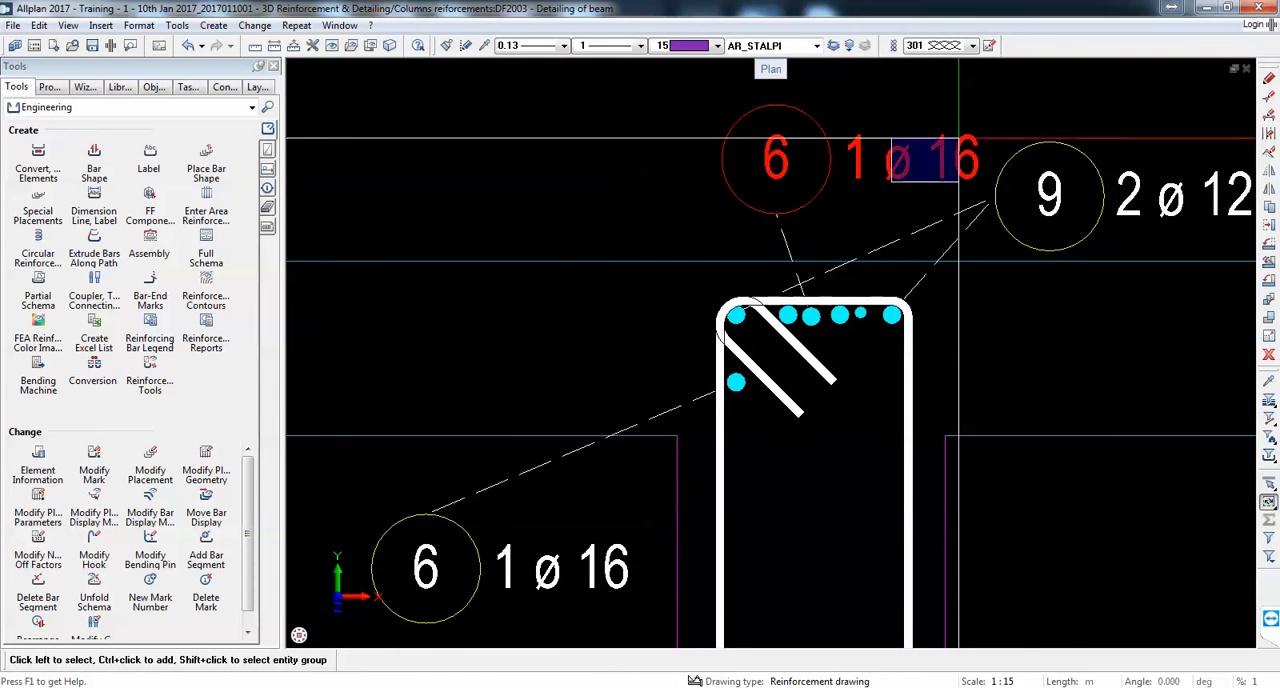
pyautogui.scroll(-3, 740, 120)
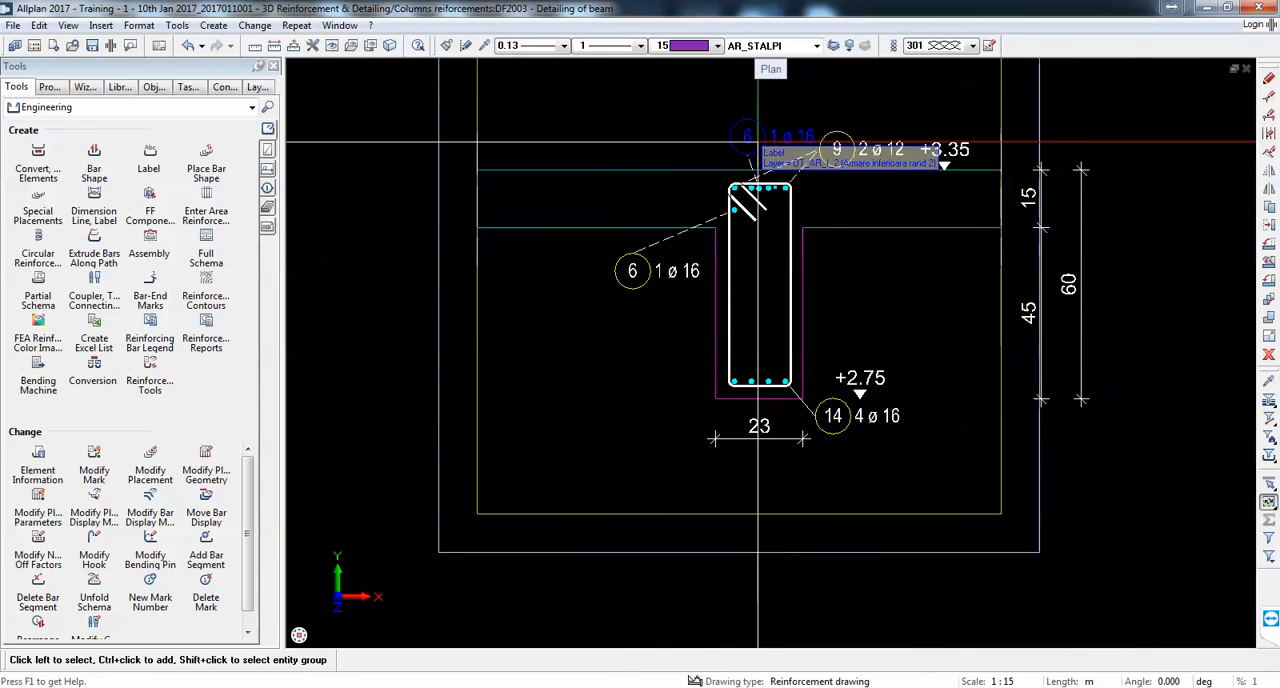
pyautogui.scroll(1, 750, 228)
pyautogui.scroll(-3, 778, 238)
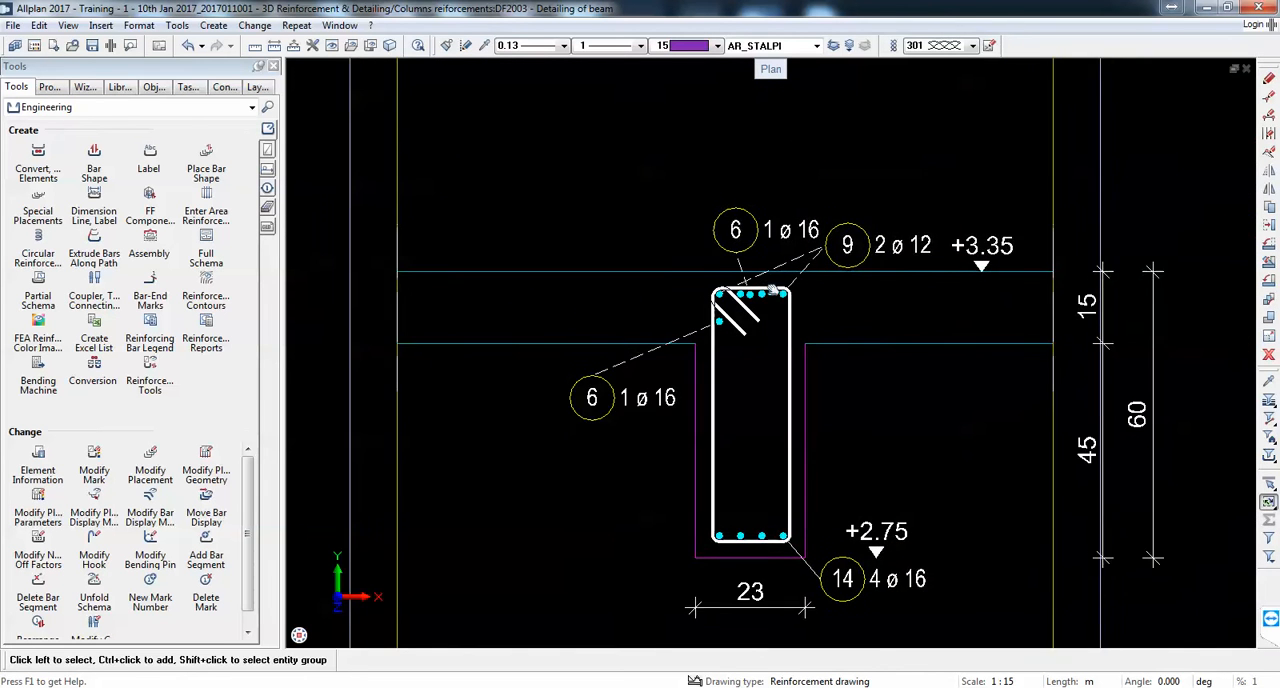
pyautogui.scroll(2, 883, 243)
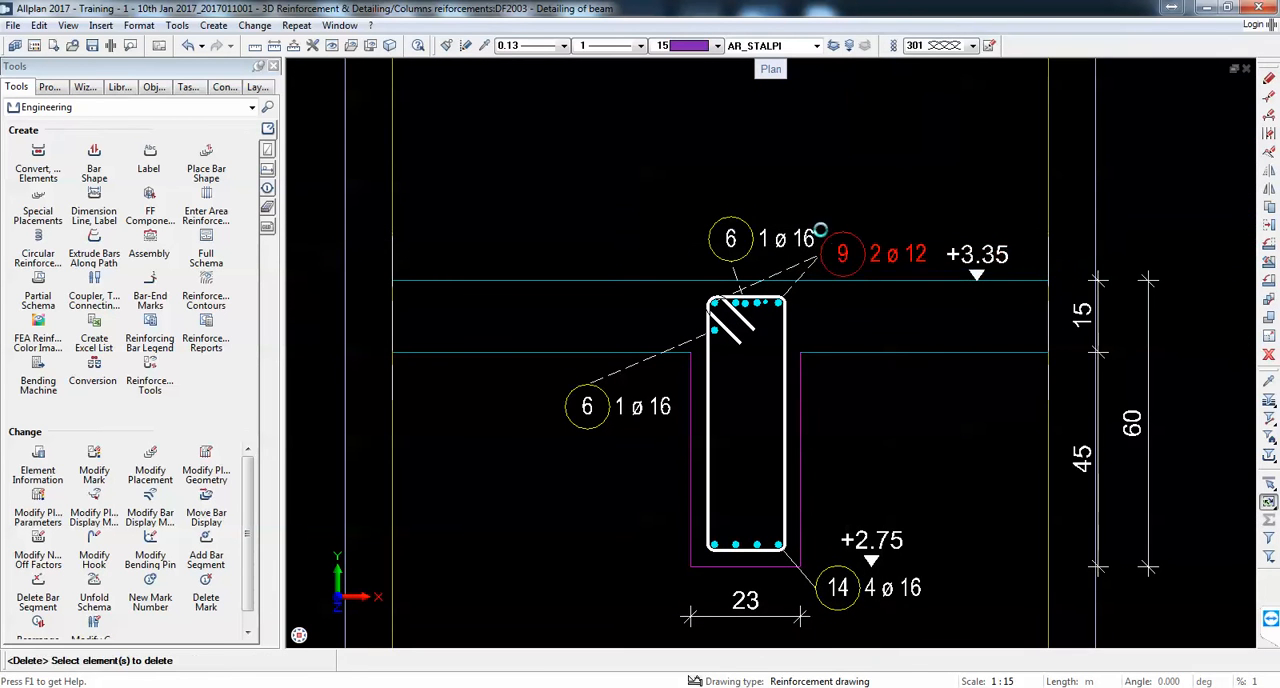
pyautogui.click(820, 231)
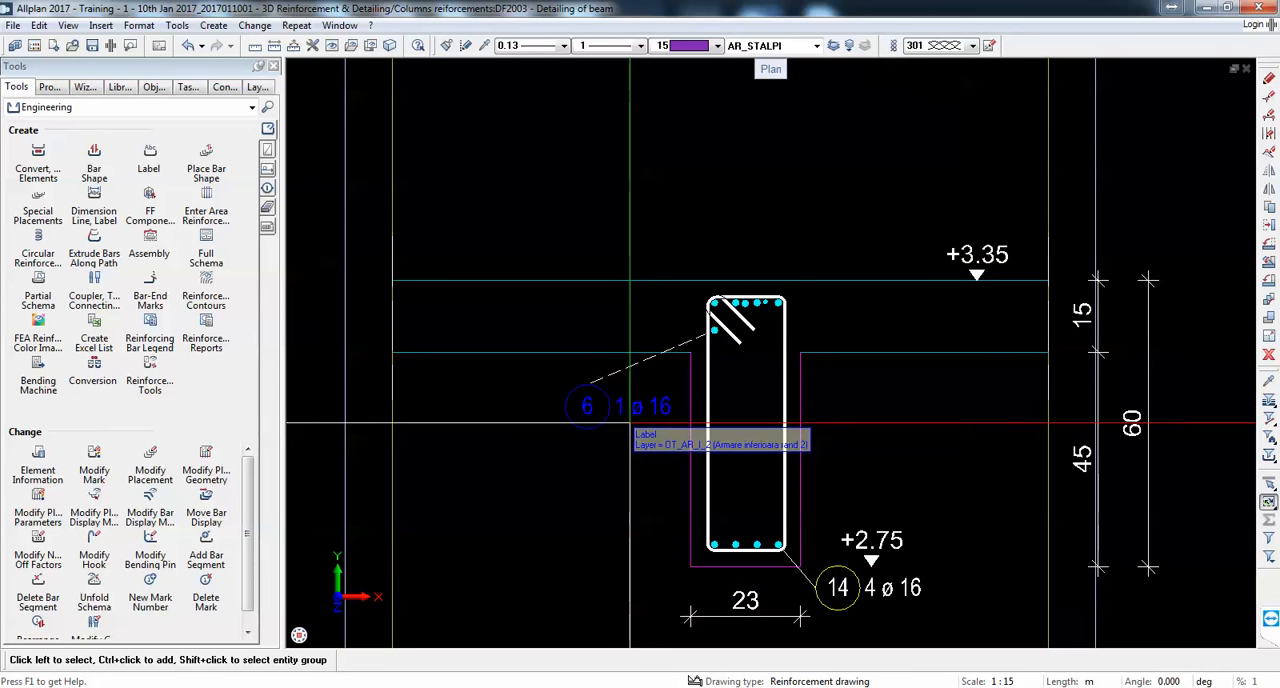
# Step: Label the four evenly spaced ø 16 top bars with a comb label above them showing mark number, number of pieces, diameter and spacing
pyautogui.scroll(5, 717, 291)
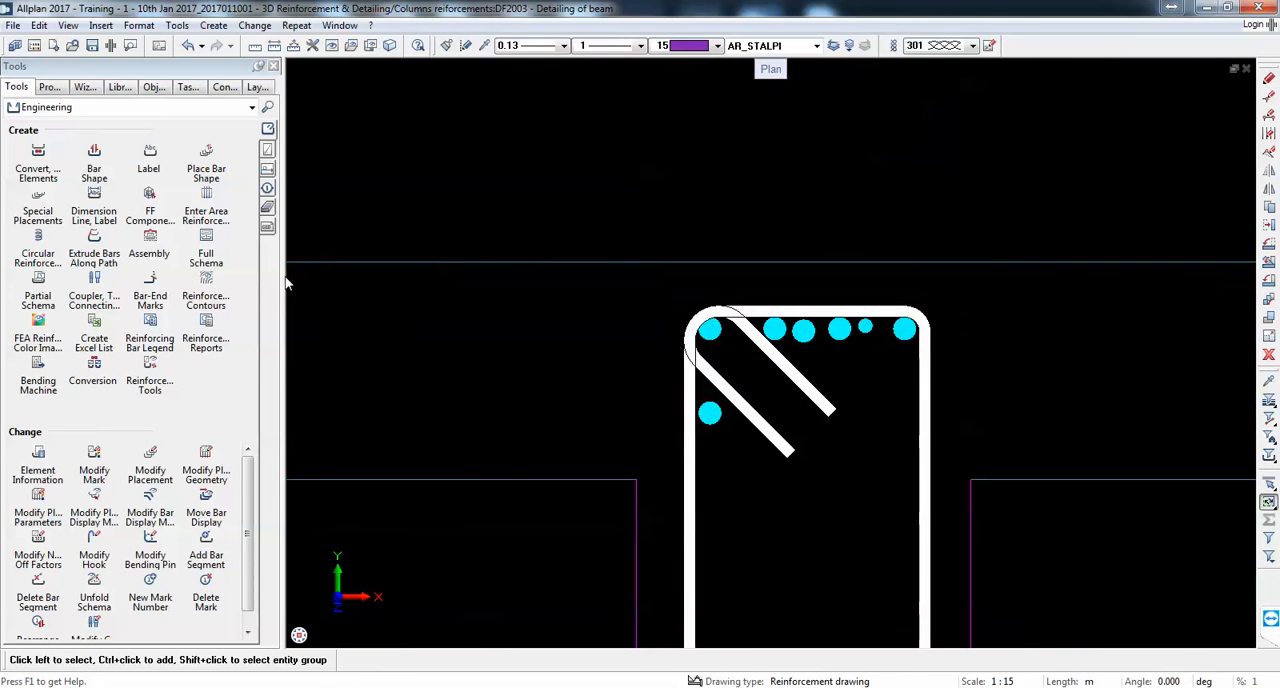
pyautogui.click(94, 205)
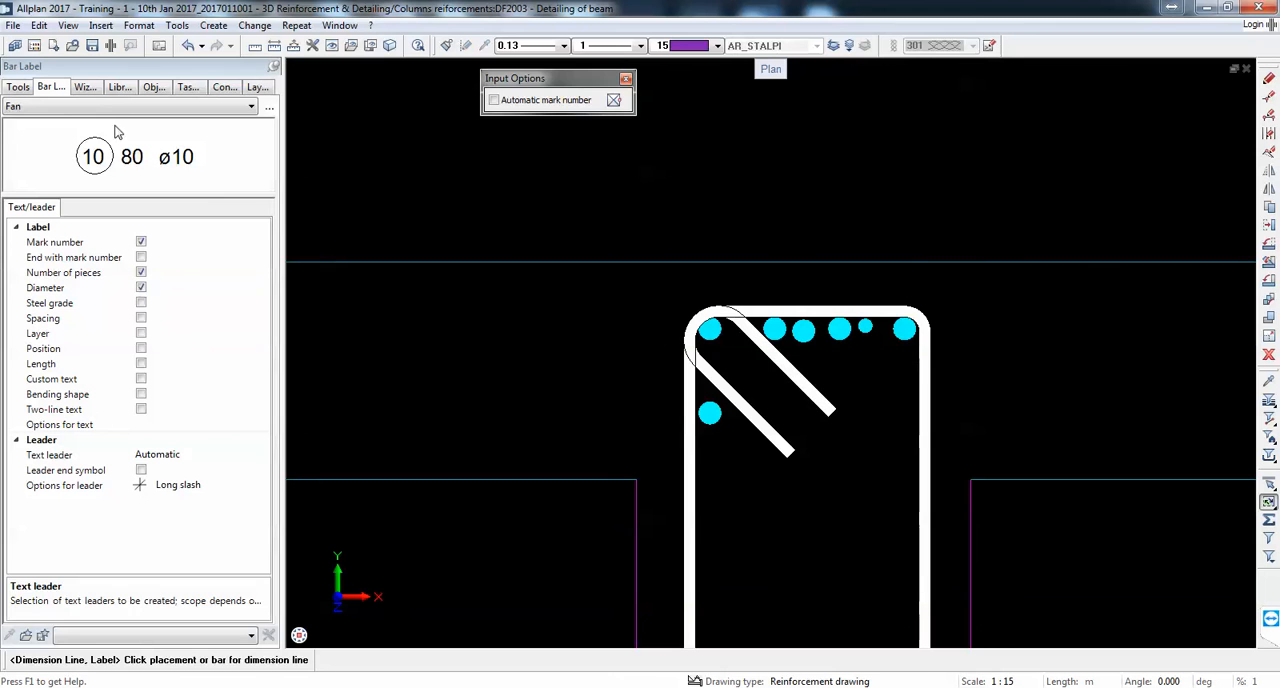
pyautogui.click(110, 106)
pyautogui.click(95, 146)
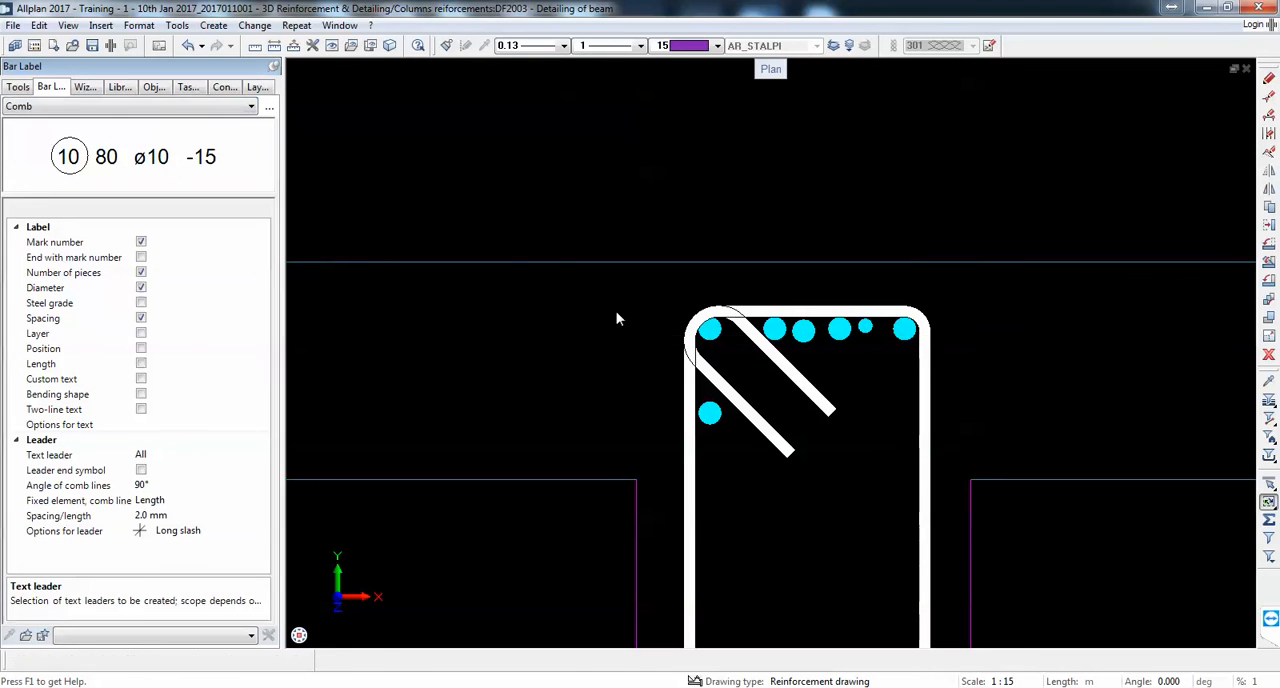
pyautogui.click(904, 328)
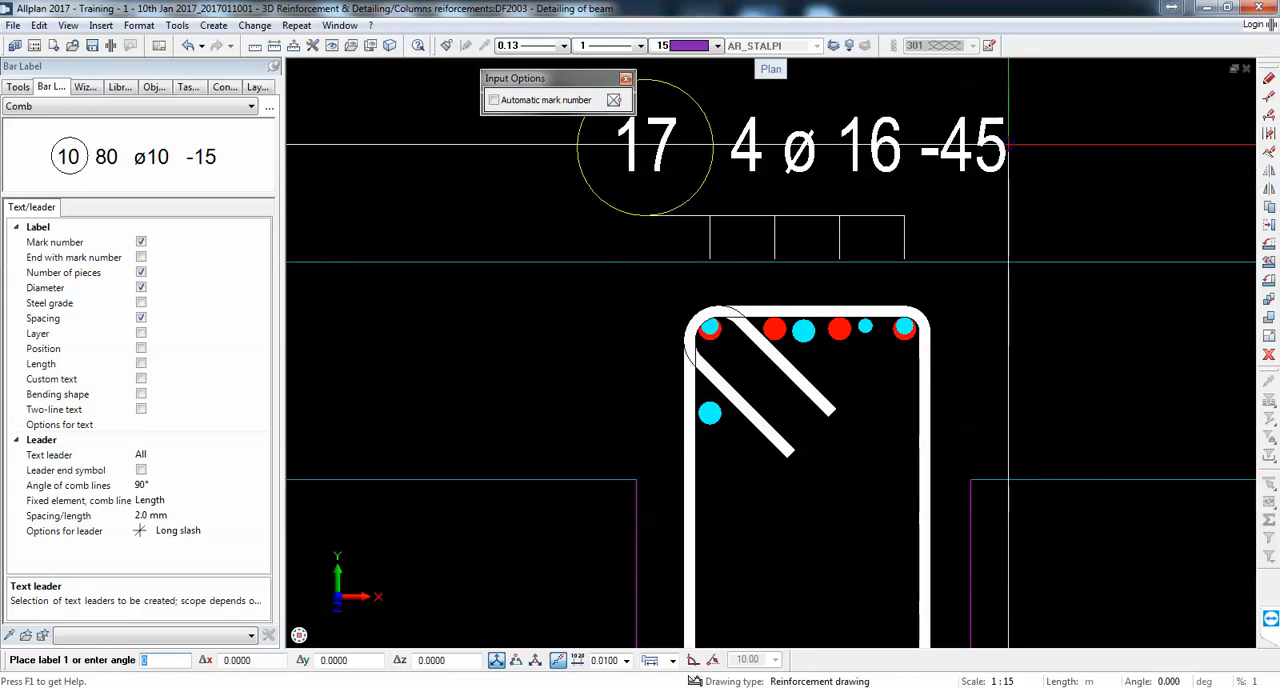
pyautogui.click(999, 191)
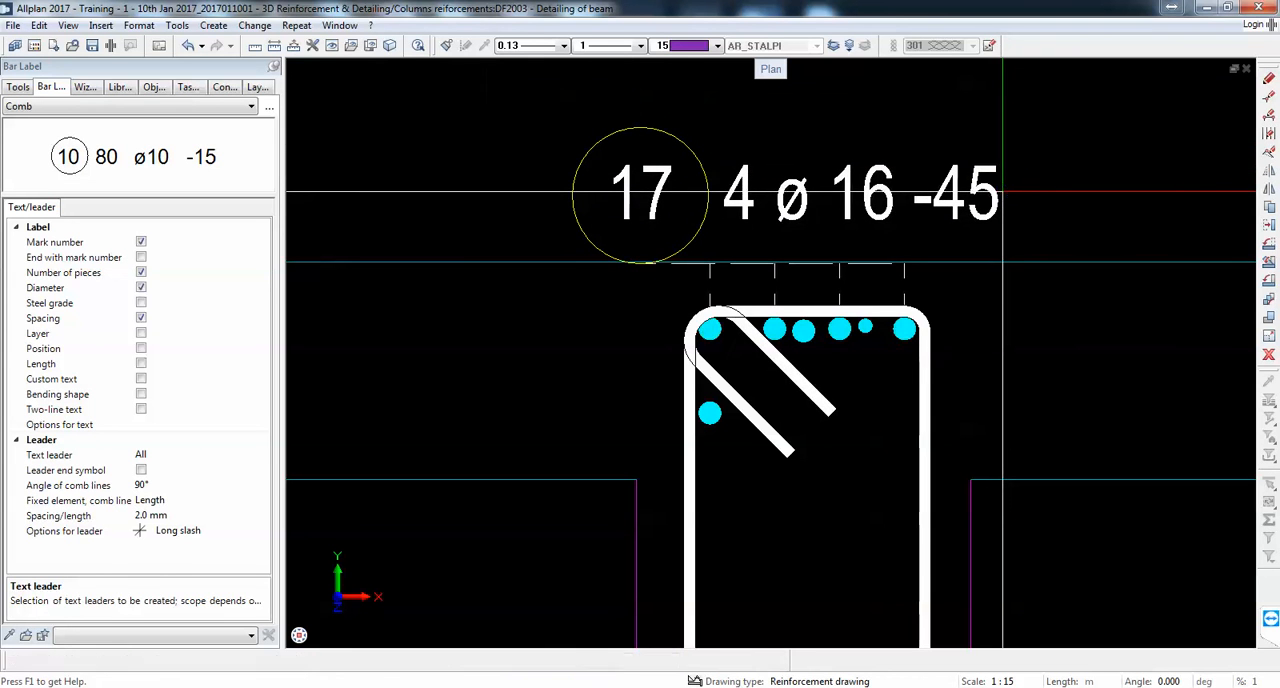
# Step: Place a comb label for the larger middle top bar to the right of the beam, below the +3.35 level mark
pyautogui.click(803, 330)
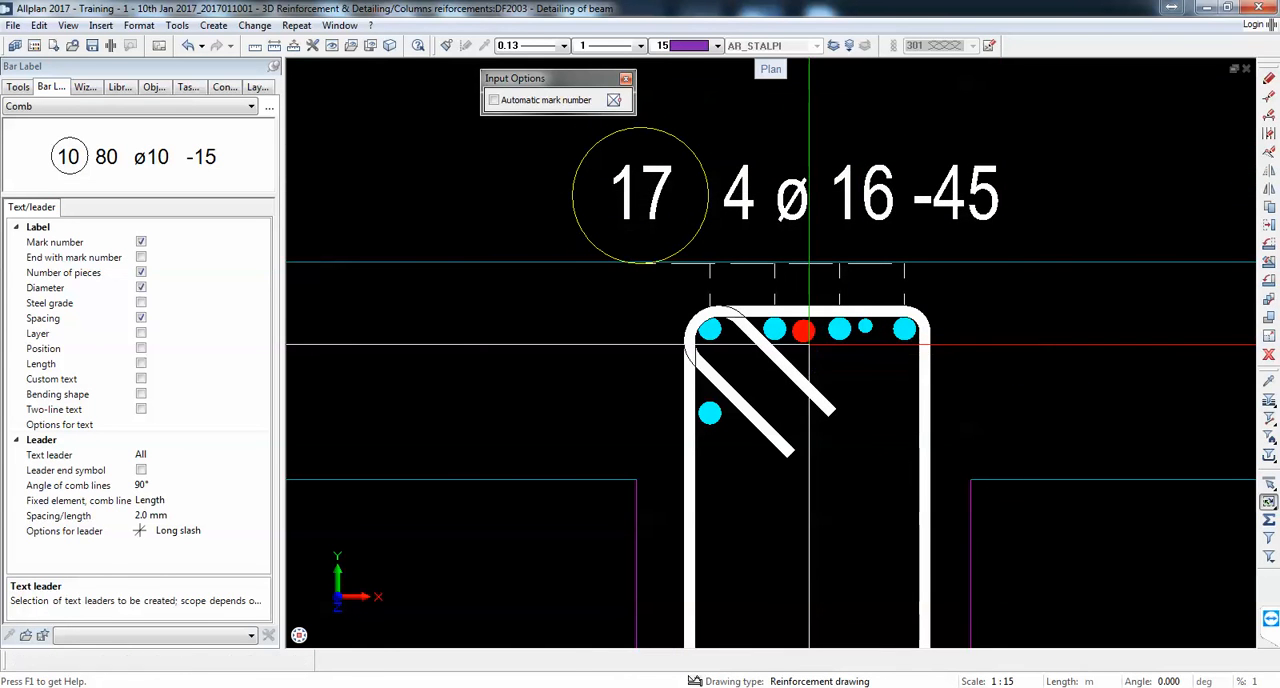
pyautogui.scroll(-2, 1058, 366)
pyautogui.scroll(-3, 1058, 366)
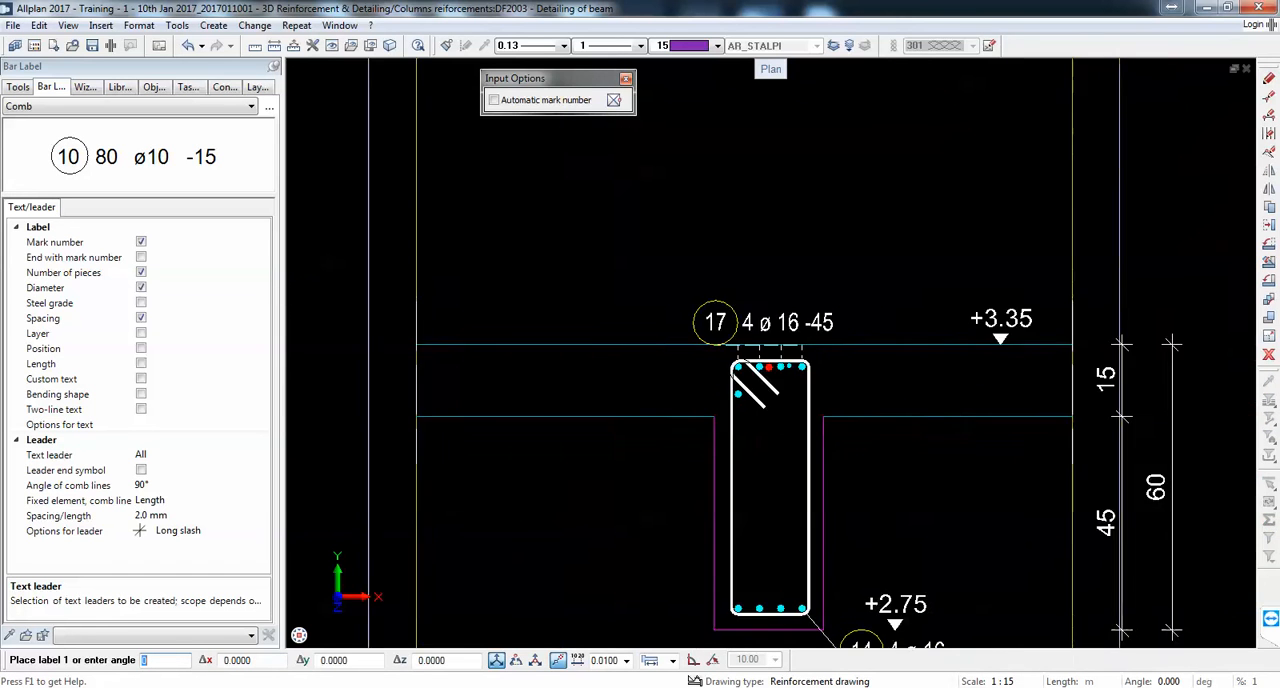
pyautogui.scroll(3, 1150, 372)
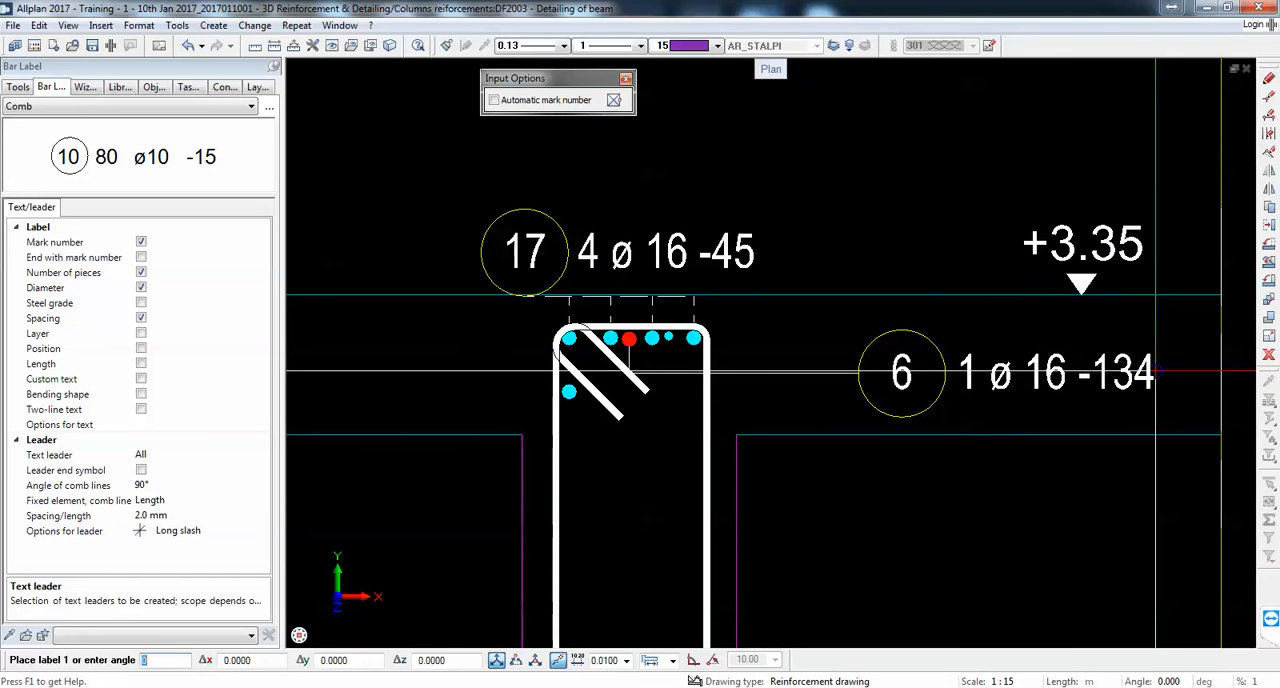
pyautogui.click(1155, 372)
# Step: Place a comb label for the single bar below the top-left stirrup corner, left of the beam near the slab's underside
pyautogui.scroll(-4, 500, 401)
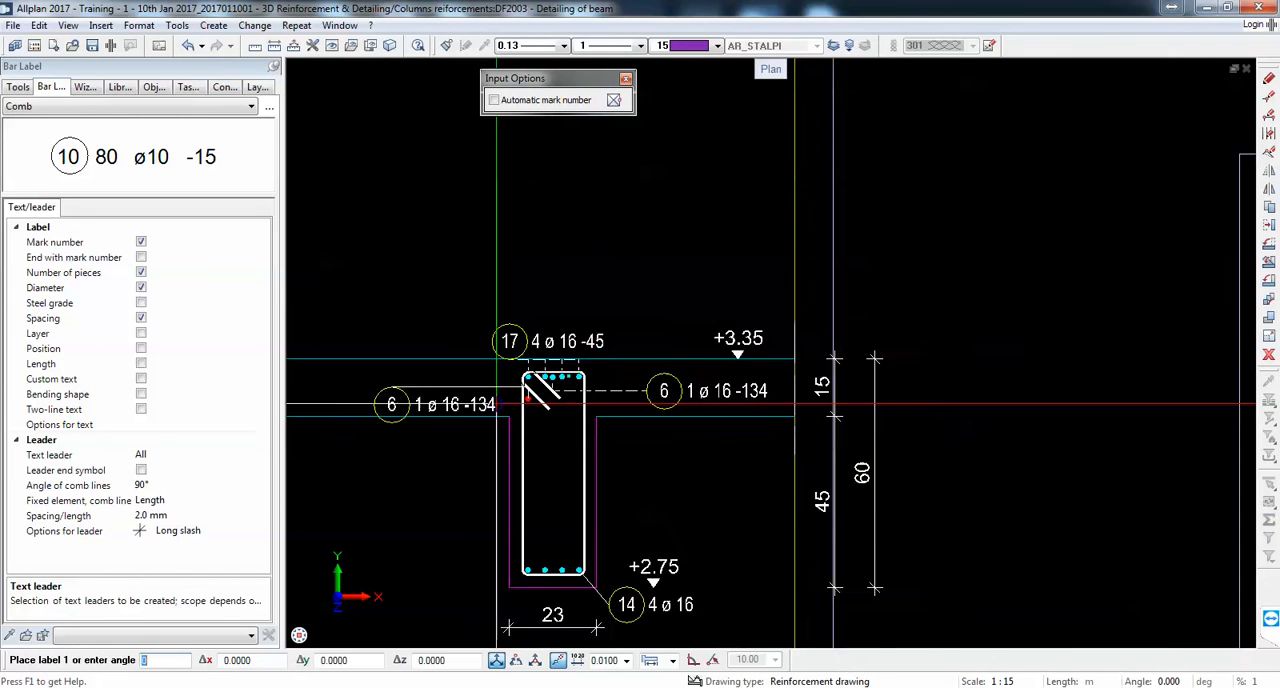
pyautogui.scroll(2, 437, 422)
pyautogui.click(430, 420)
pyautogui.scroll(-6, 575, 380)
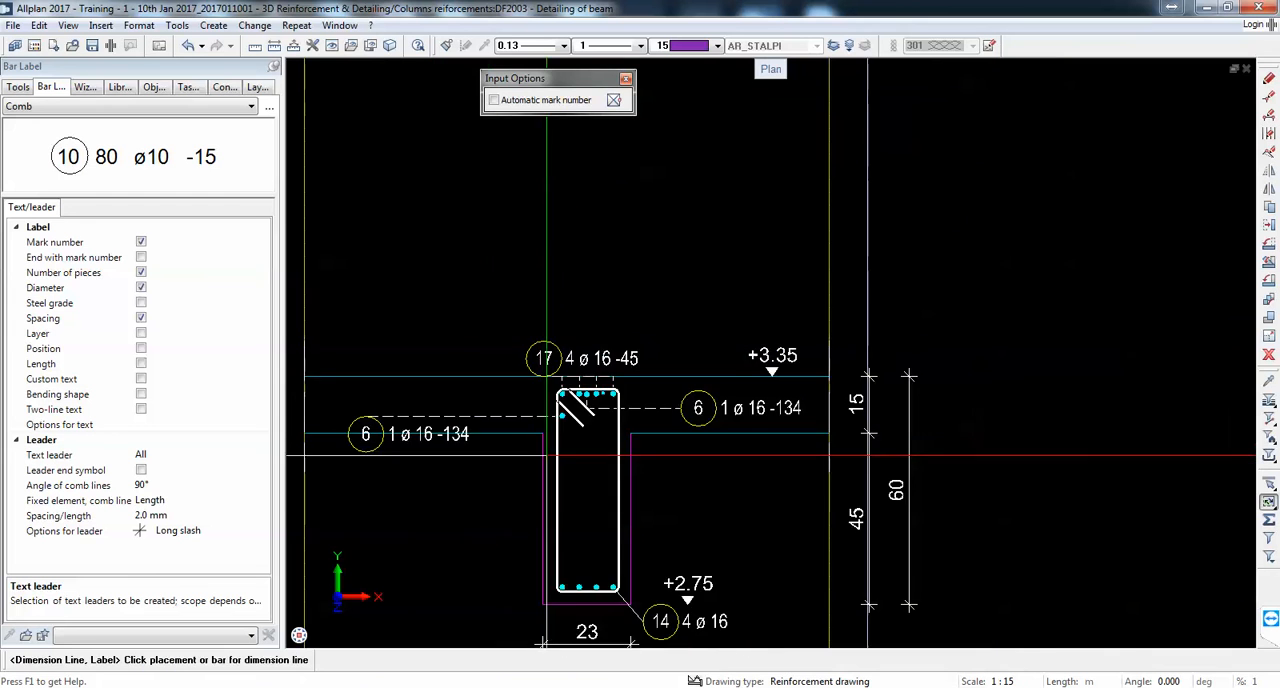
# Step: Set the bar label type to Mark symbols for labelling the adjacent cross-section
pyautogui.scroll(6, 578, 368)
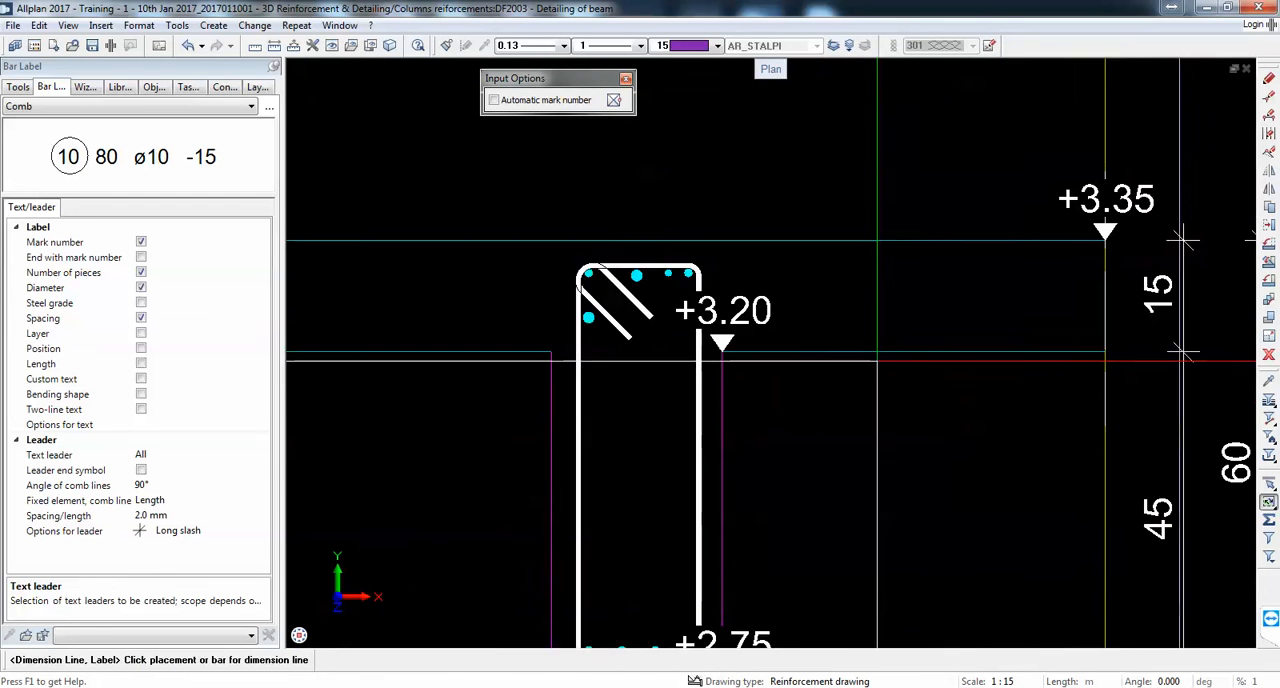
pyautogui.click(130, 106)
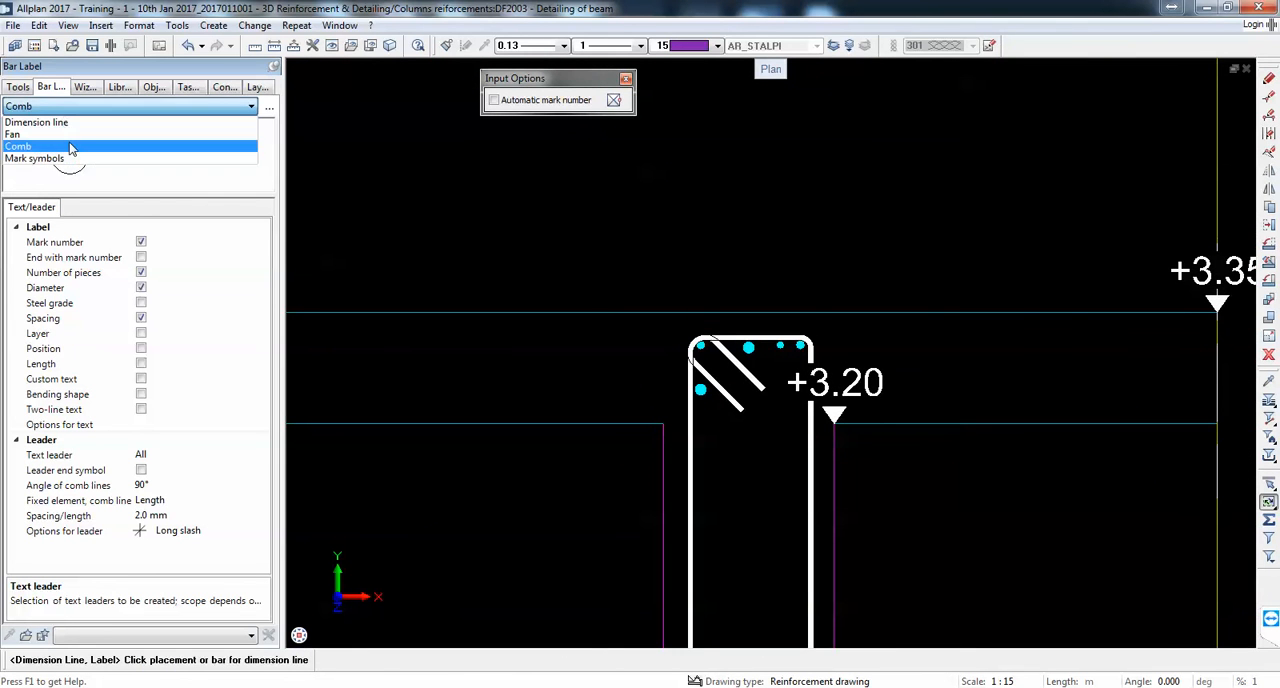
pyautogui.click(68, 159)
# Step: Try to place a mark symbol for the large middle top bar above the slab, without additional text
pyautogui.click(705, 350)
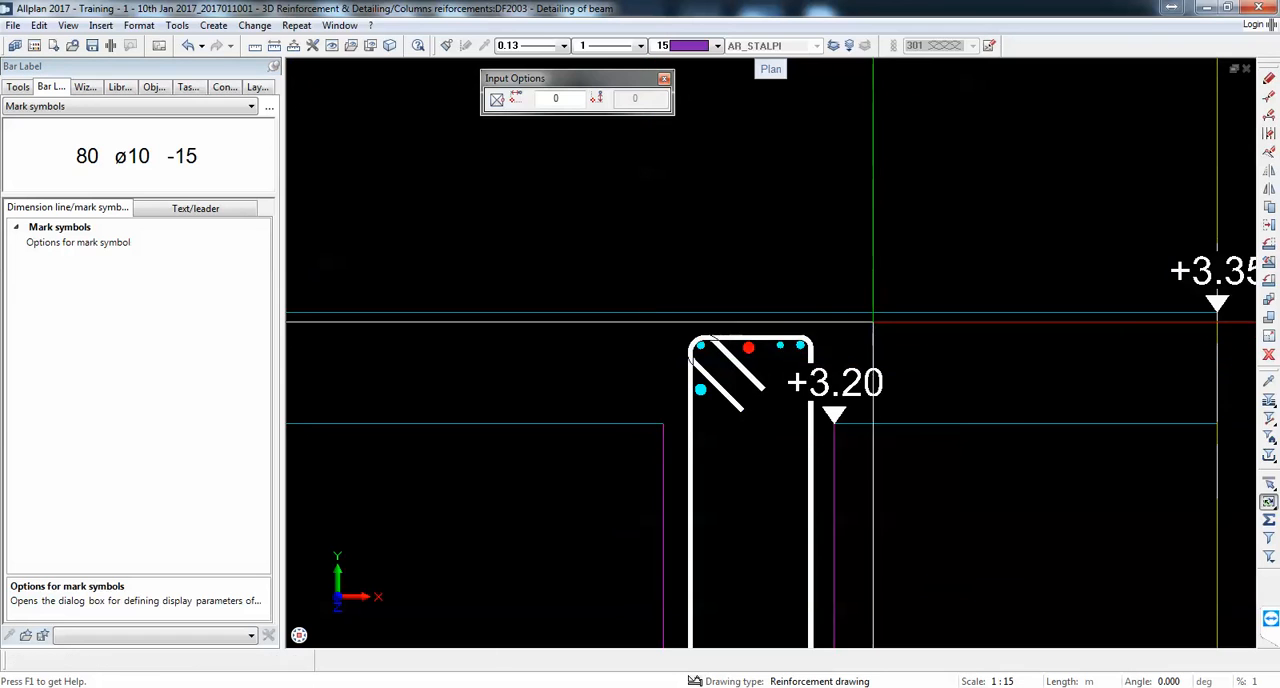
pyautogui.scroll(3, 790, 301)
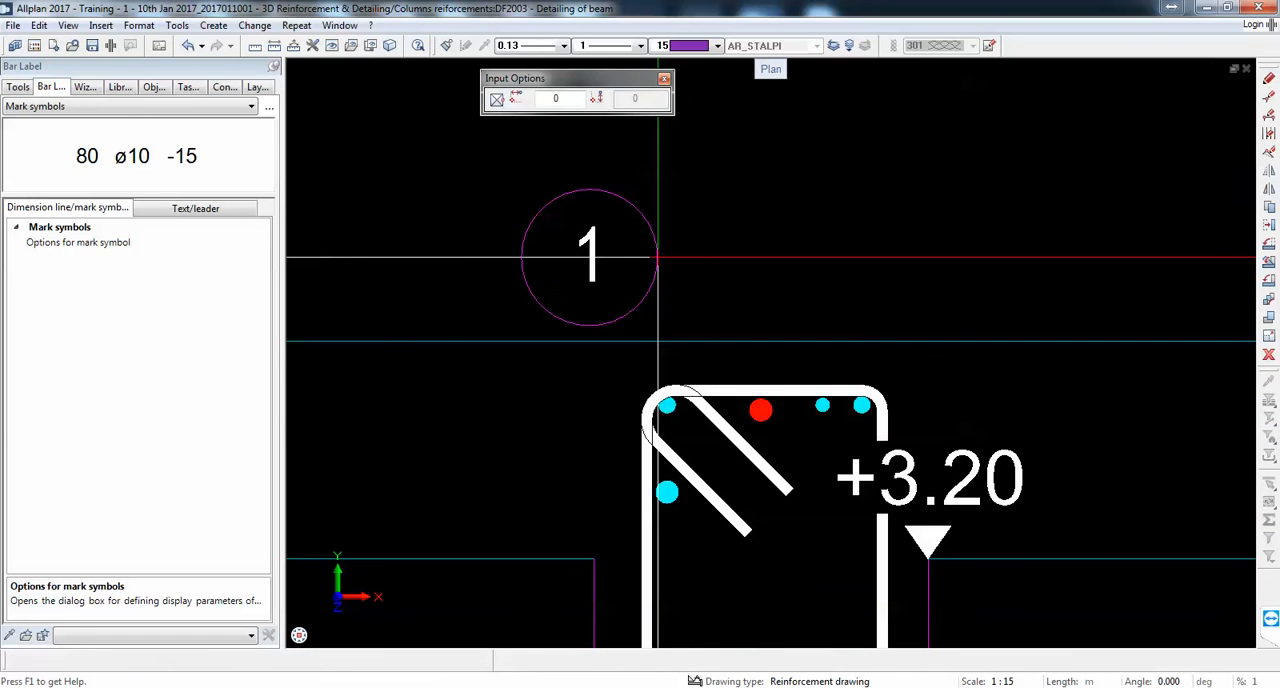
pyautogui.click(658, 257)
pyautogui.press('Escape')
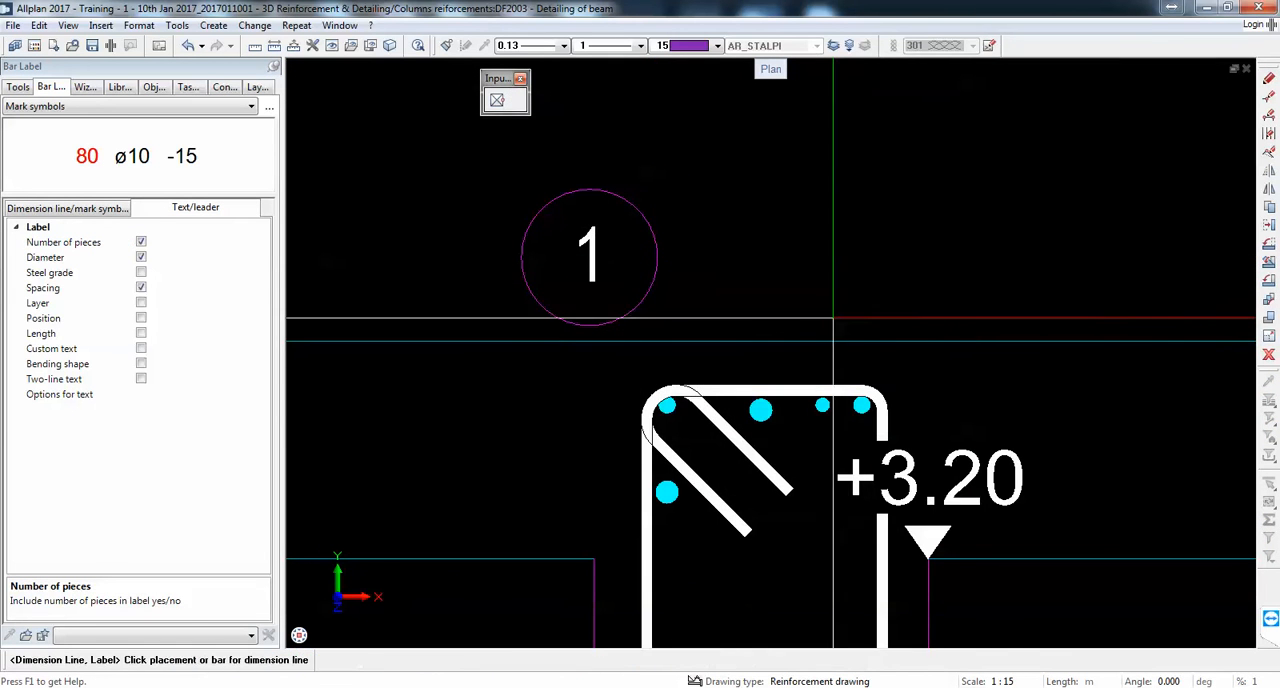
pyautogui.scroll(-3, 650, 268)
pyautogui.press('Escape')
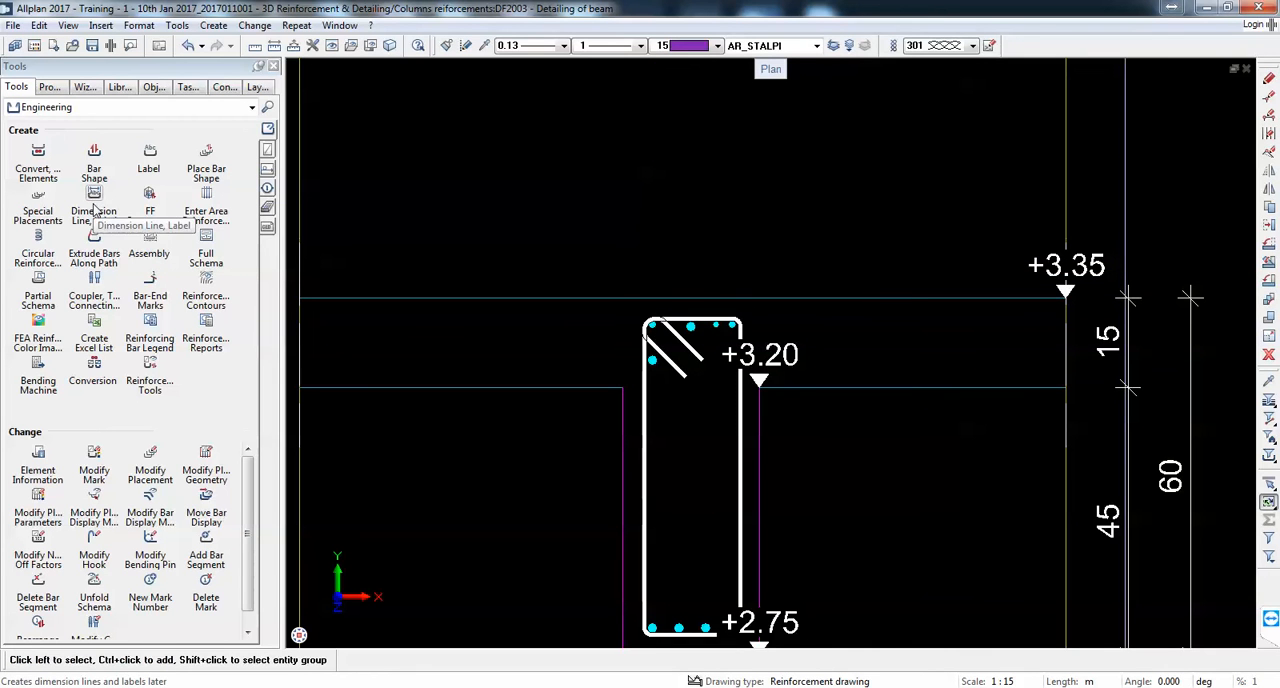
# Step: Place individual mark symbols for the four bottom bars in a row beneath the beam's width dimension, without additional text
pyautogui.scroll(-3, 829, 318)
pyautogui.scroll(4, 815, 540)
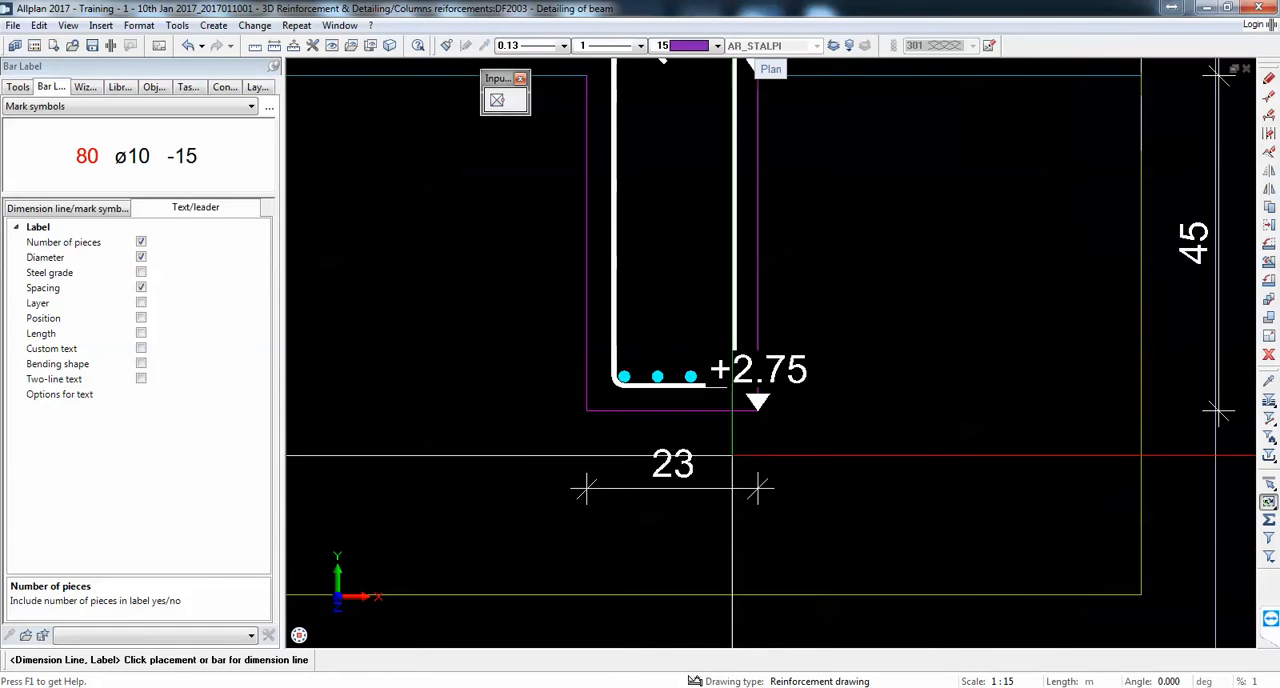
pyautogui.moveTo(594, 363); pyautogui.dragTo(798, 417)
pyautogui.scroll(-2, 868, 432)
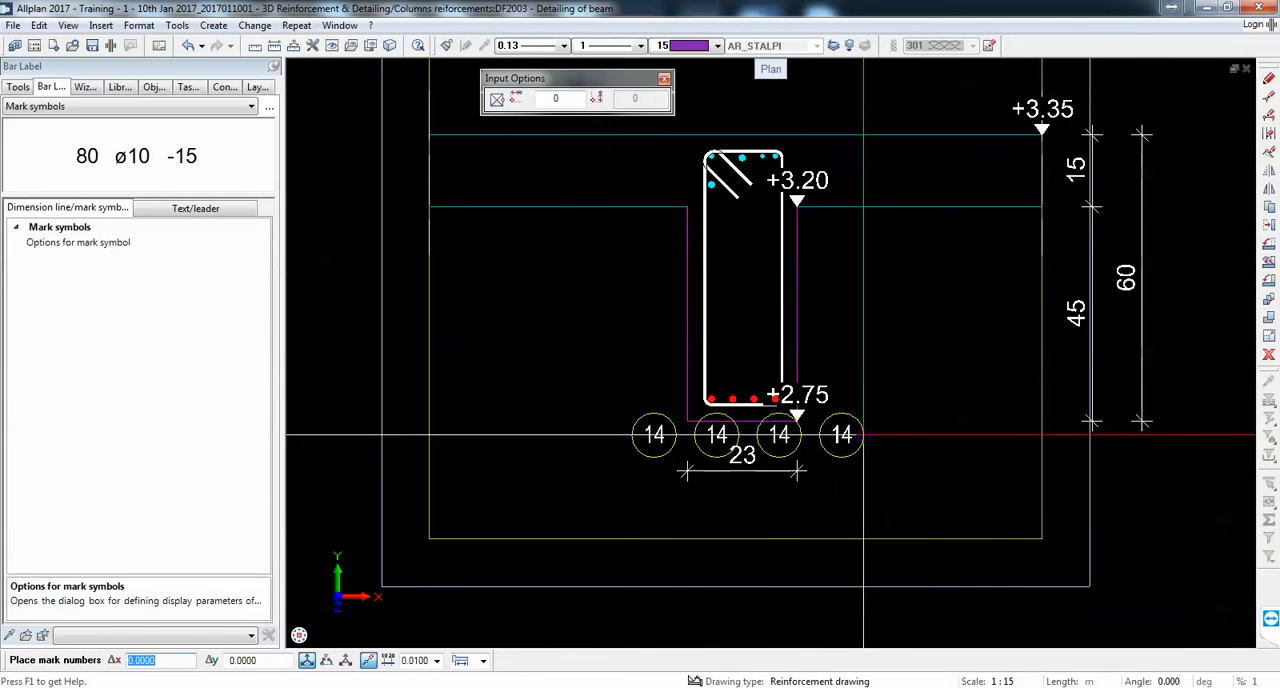
pyautogui.scroll(2, 870, 479)
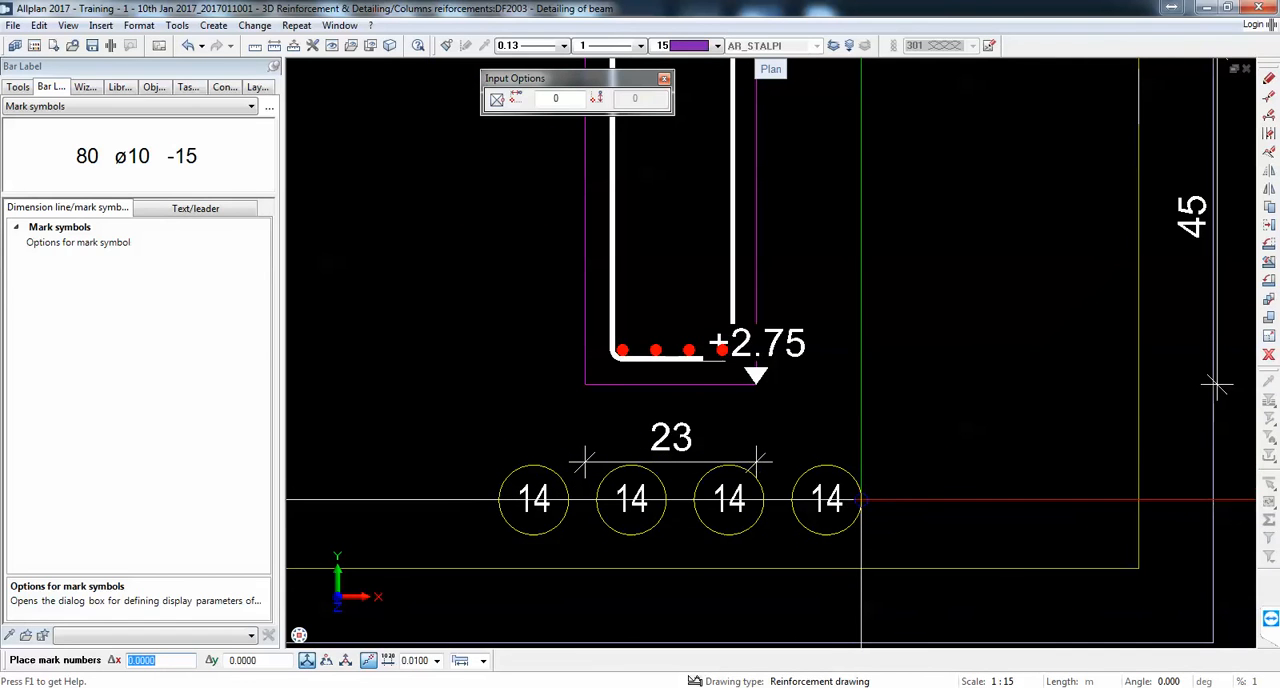
pyautogui.click(861, 513)
pyautogui.press('Escape')
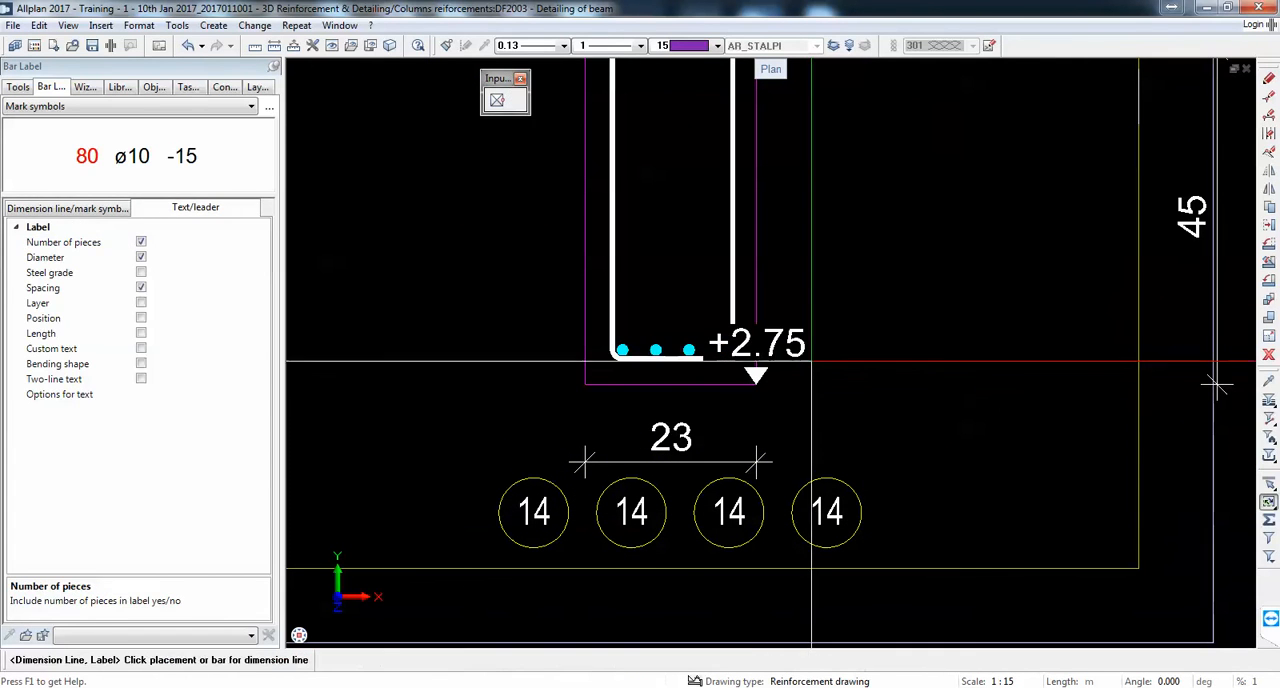
pyautogui.press('Escape')
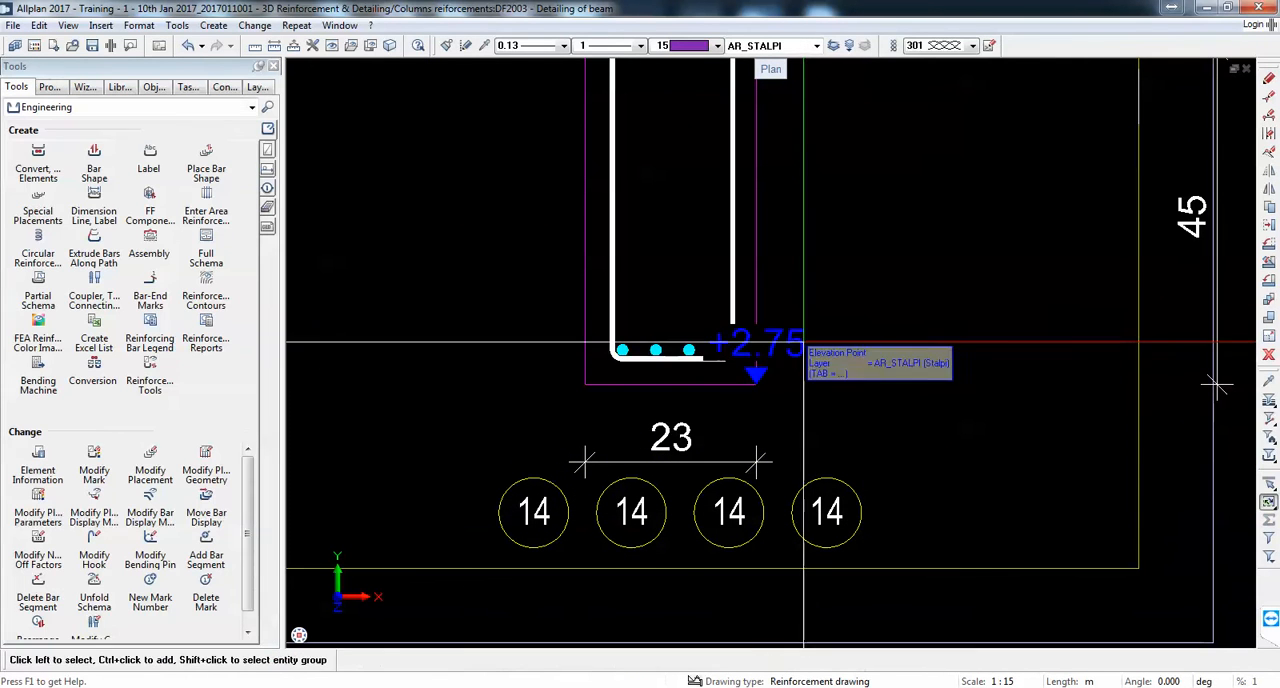
# Step: Move the +2.75 level mark horizontally to the right of the beam and shift the 23 width dimension closer to the beam's underside
pyautogui.click(1268, 227)
pyautogui.click(793, 333)
pyautogui.click(757, 384)
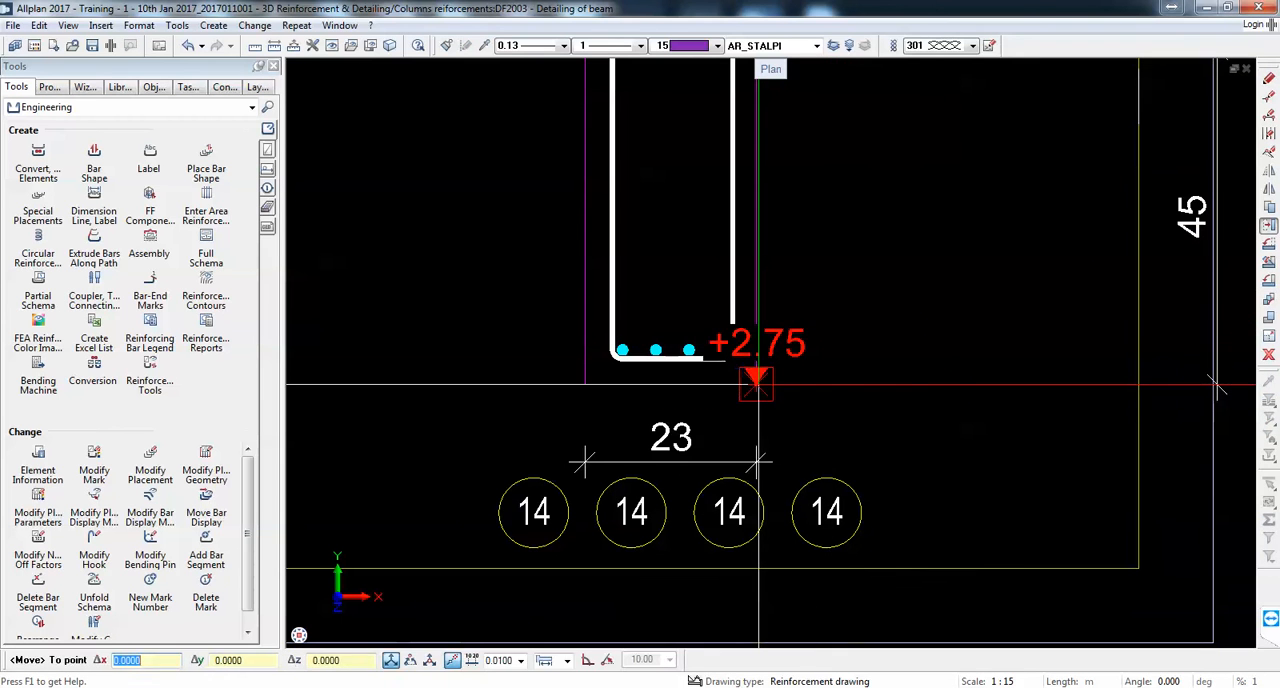
pyautogui.click(851, 384)
pyautogui.press('Escape')
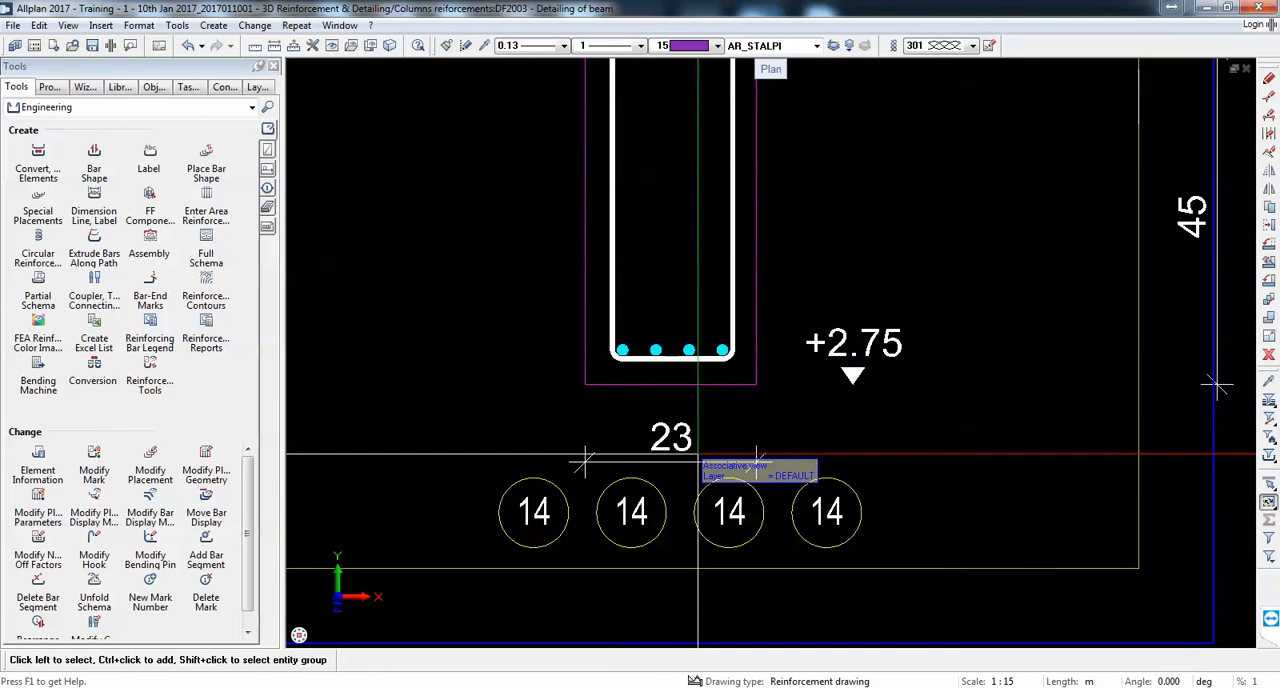
pyautogui.moveTo(672, 456); pyautogui.dragTo(671, 432)
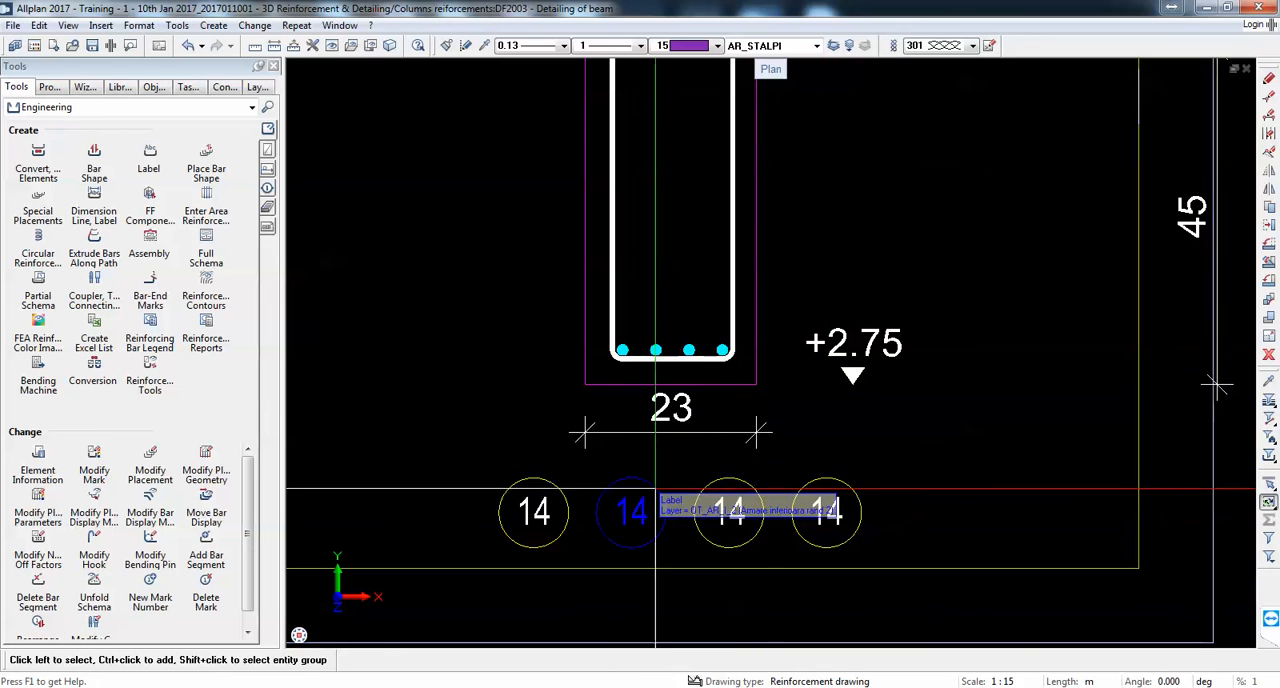
pyautogui.click(1270, 230)
pyautogui.click(629, 500)
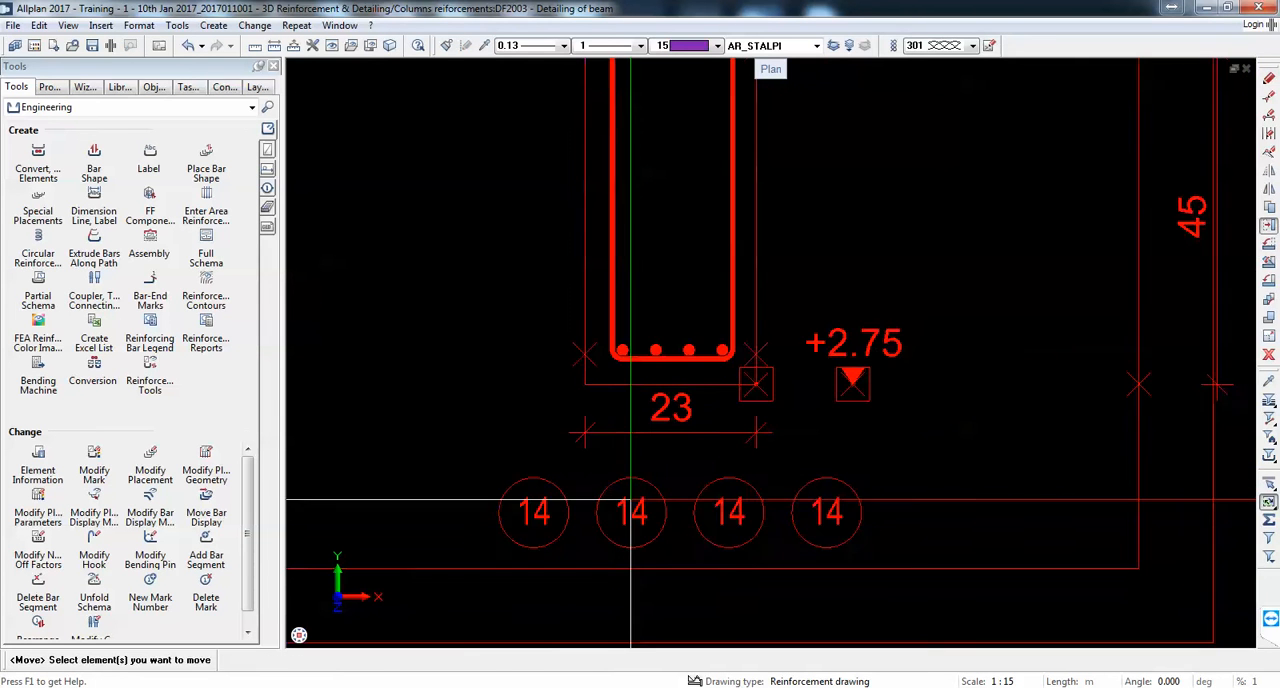
pyautogui.press('Escape')
# Step: Move the two middle bottom-bar mark symbols up beneath the width dimension so that they sit side by side
pyautogui.click(1268, 225)
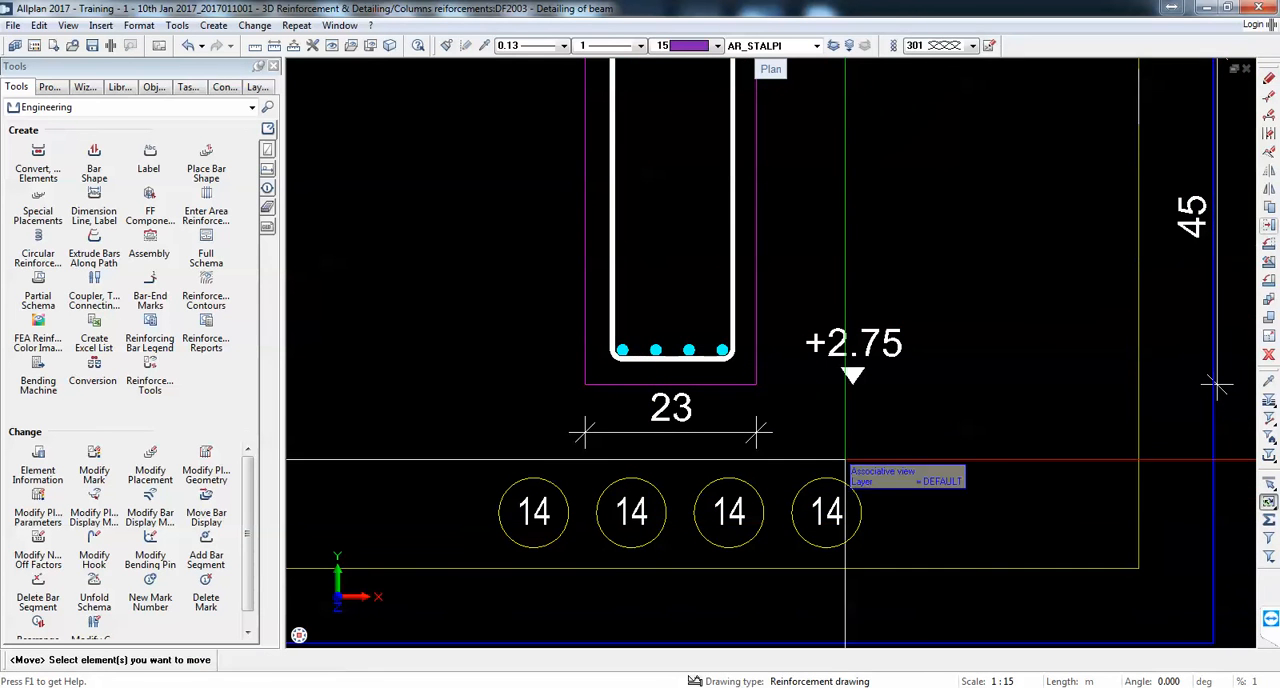
pyautogui.click(633, 515)
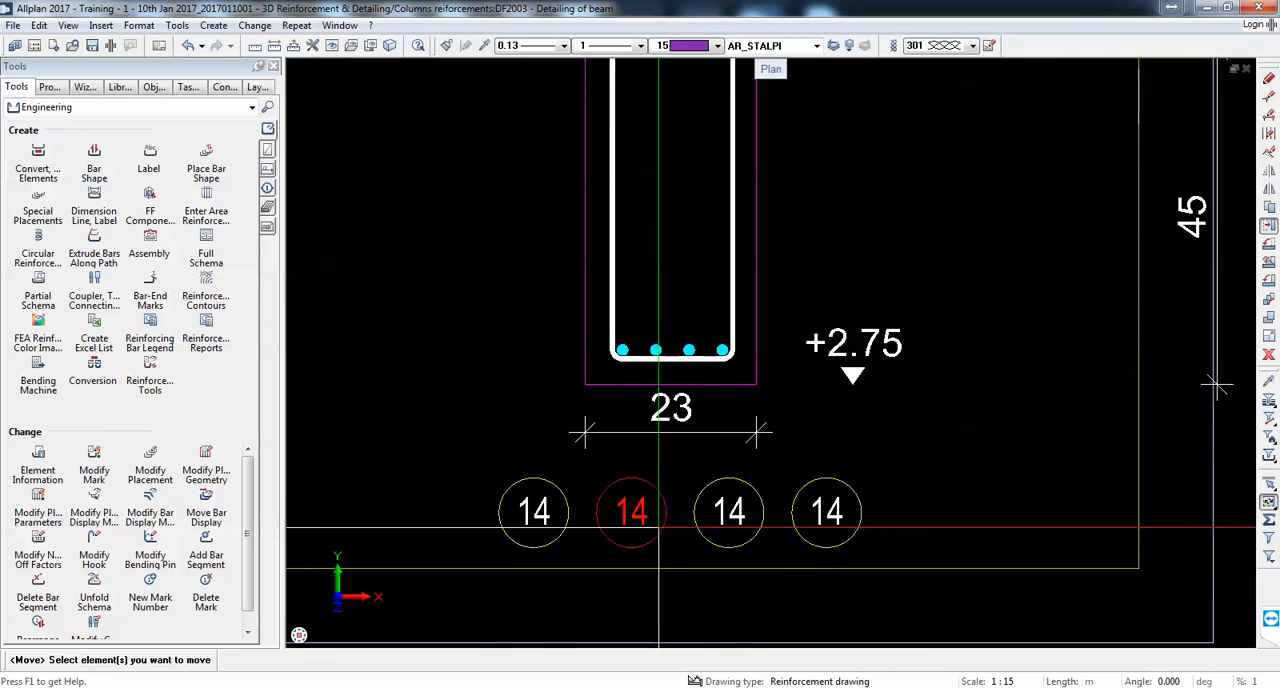
pyautogui.click(630, 520)
pyautogui.click(643, 493)
pyautogui.click(728, 513)
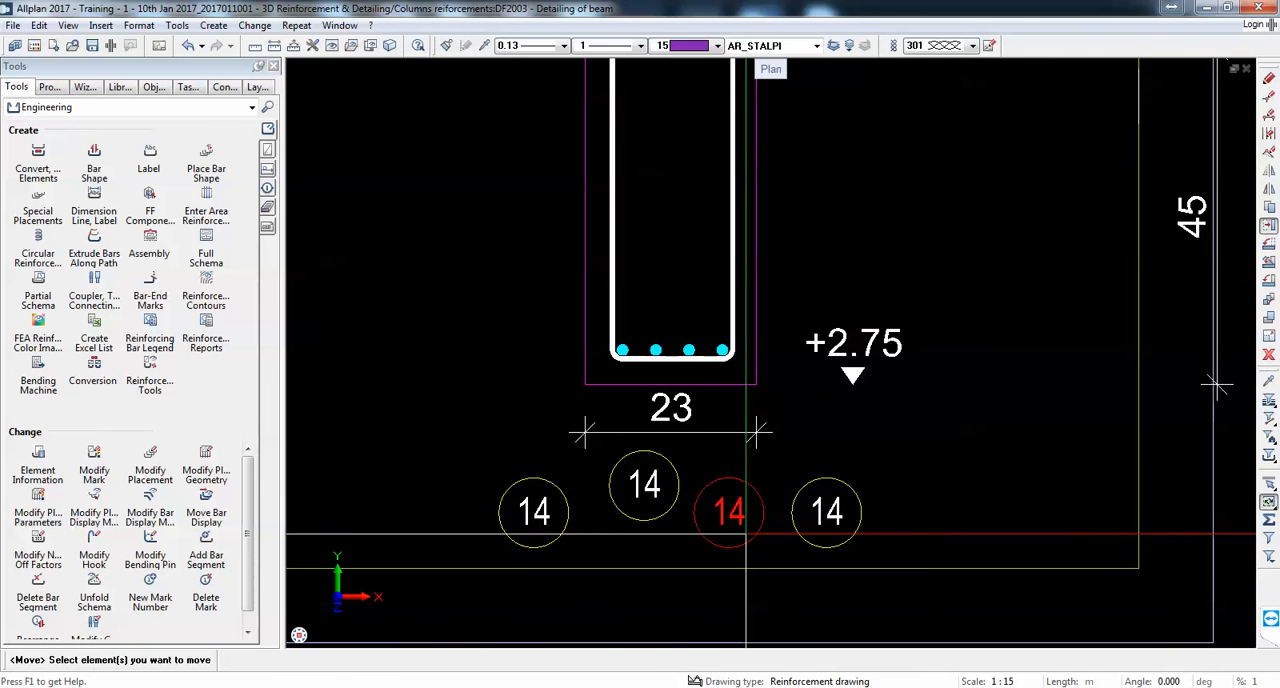
pyautogui.click(729, 510)
pyautogui.click(722, 490)
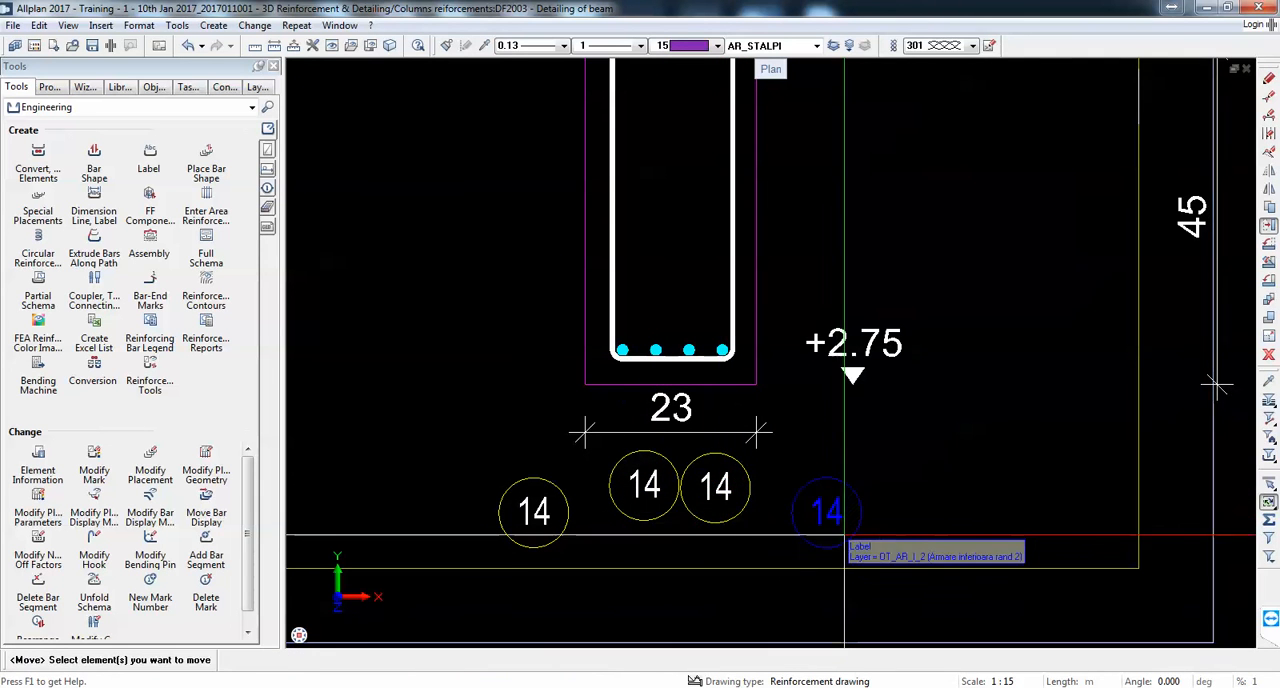
pyautogui.press('Escape')
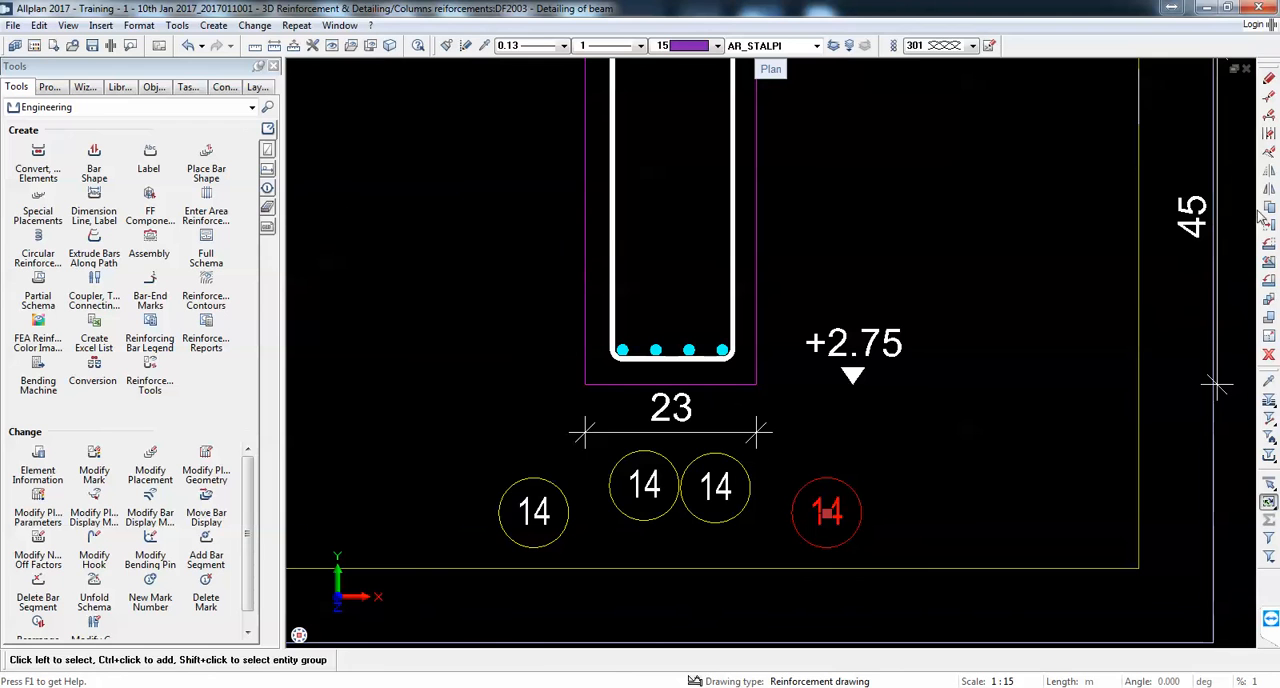
# Step: Move the outer right and left bottom-bar mark symbols inward to form a compact row with the two middle ones
pyautogui.click(826, 512)
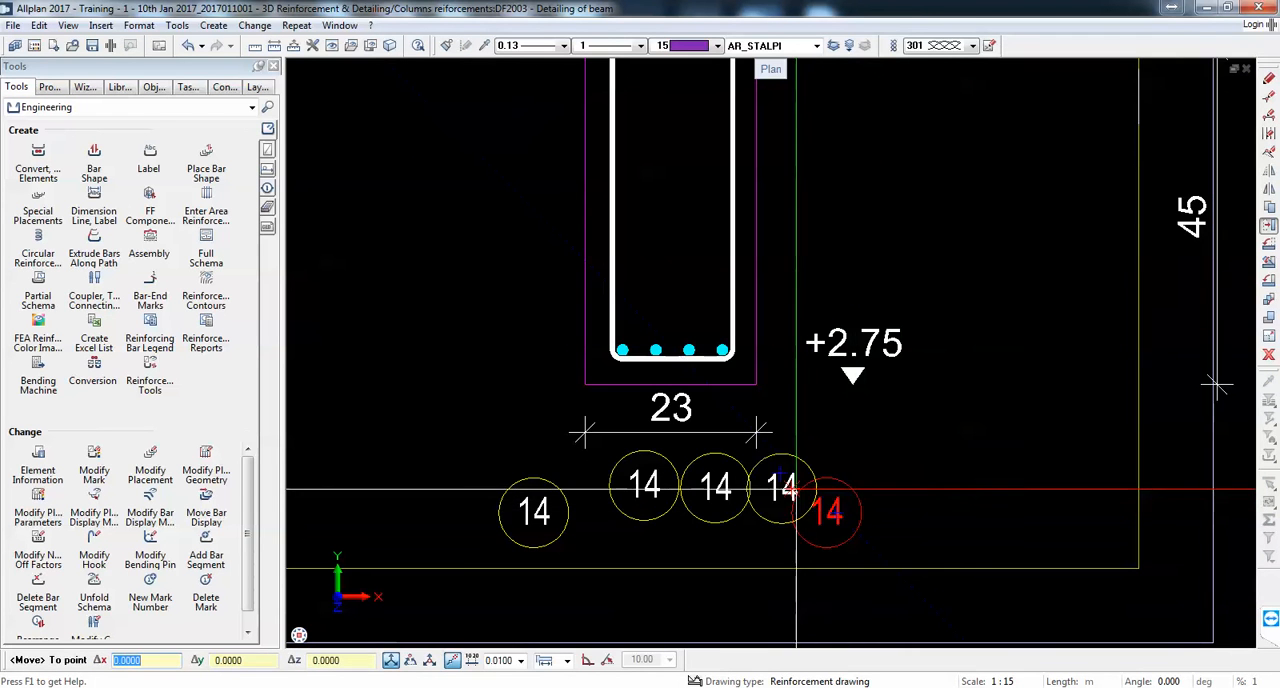
pyautogui.scroll(5, 796, 490)
pyautogui.click(811, 491)
pyautogui.scroll(-6, 811, 490)
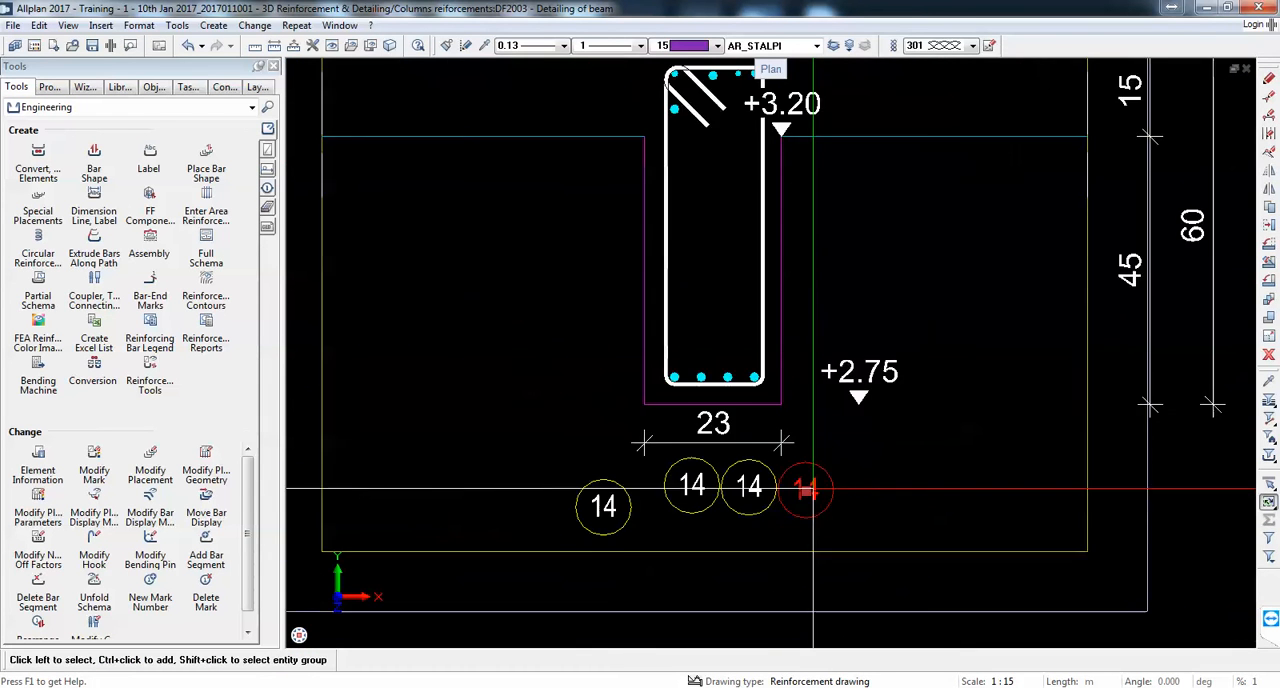
pyautogui.scroll(1, 605, 520)
pyautogui.click(634, 531)
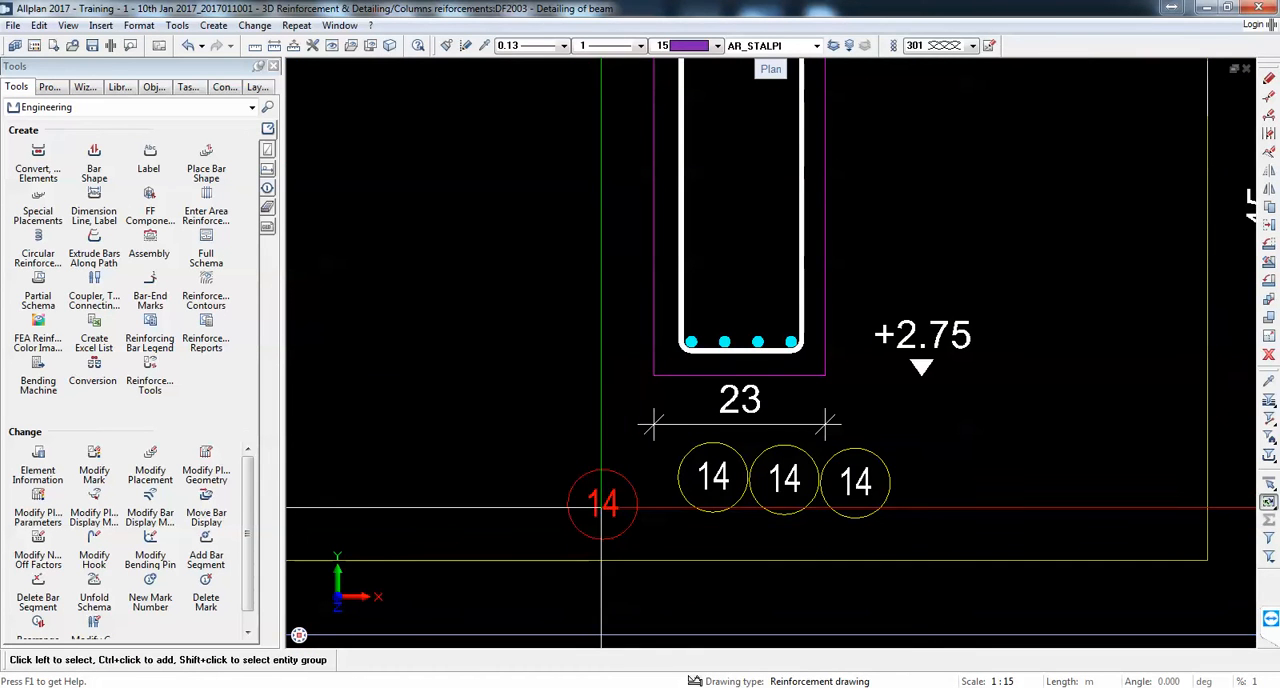
pyautogui.click(602, 507)
pyautogui.click(631, 480)
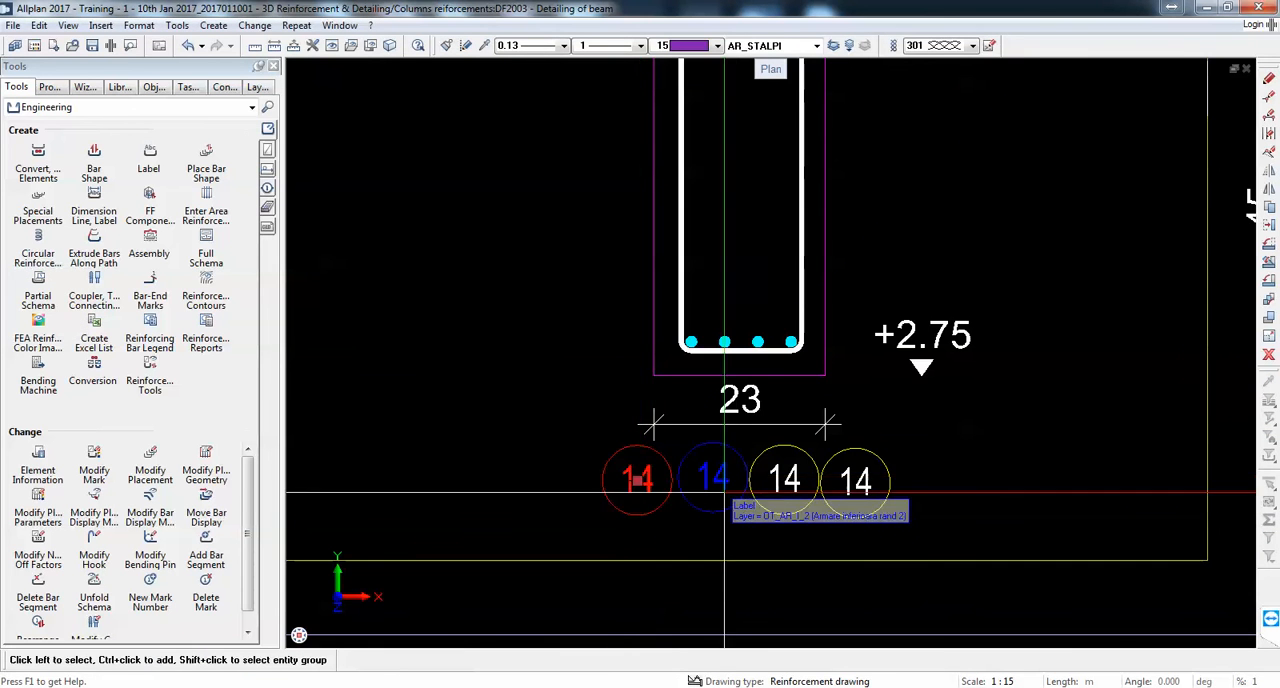
# Step: Place a mark symbol for the single bar below the top-left stirrup corner, left of the beam beneath the slab, without additional text
pyautogui.scroll(-3, 815, 495)
pyautogui.scroll(1, 756, 385)
pyautogui.moveTo(757, 384); pyautogui.dragTo(757, 543, button='middle')
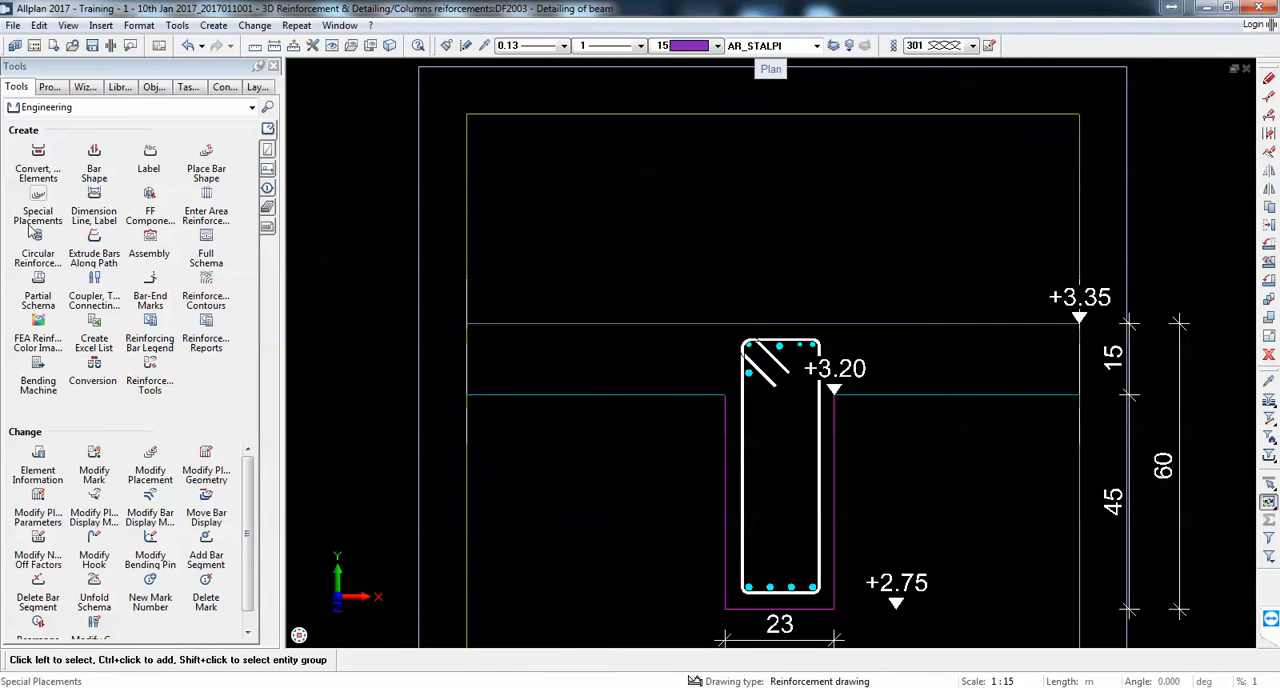
pyautogui.scroll(-1, 738, 340)
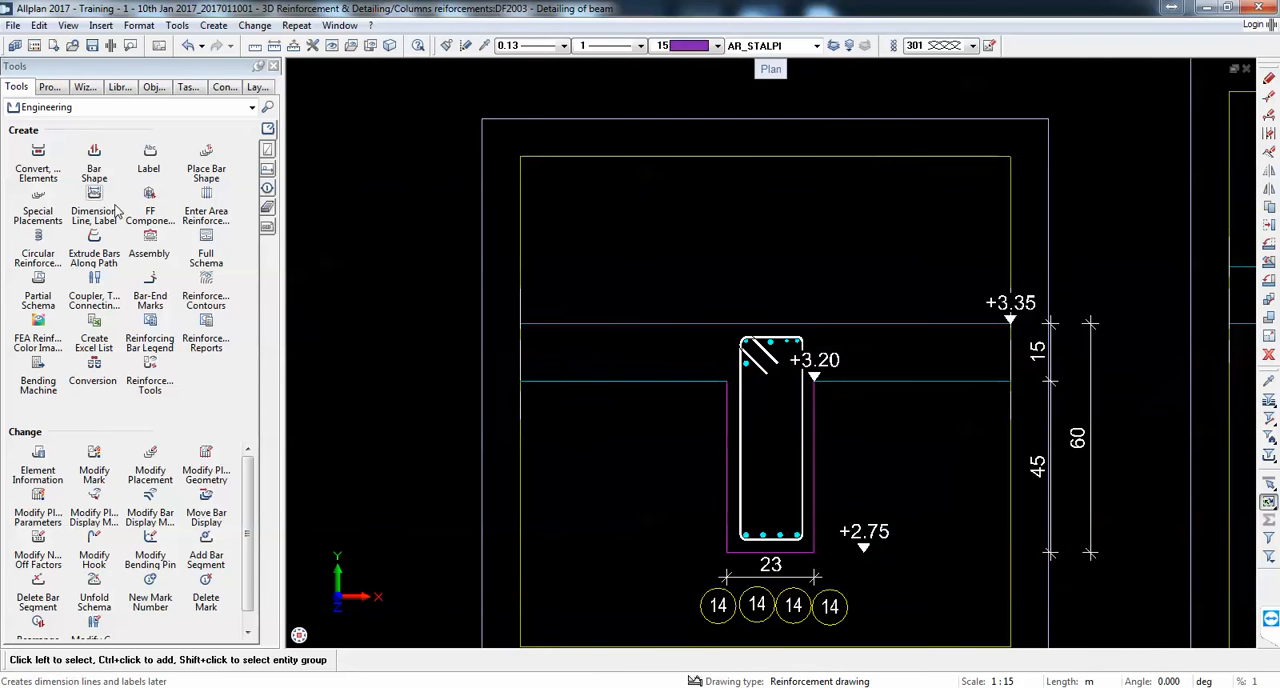
pyautogui.scroll(3, 740, 382)
pyautogui.click(751, 346)
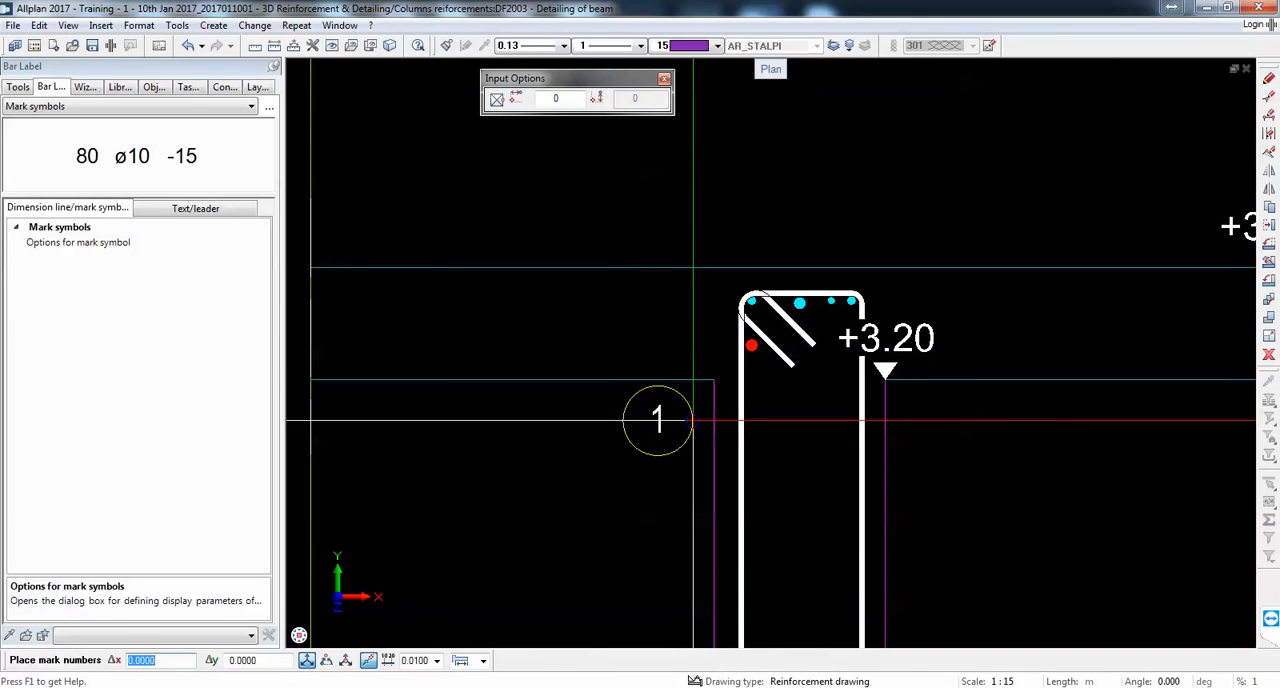
pyautogui.click(693, 420)
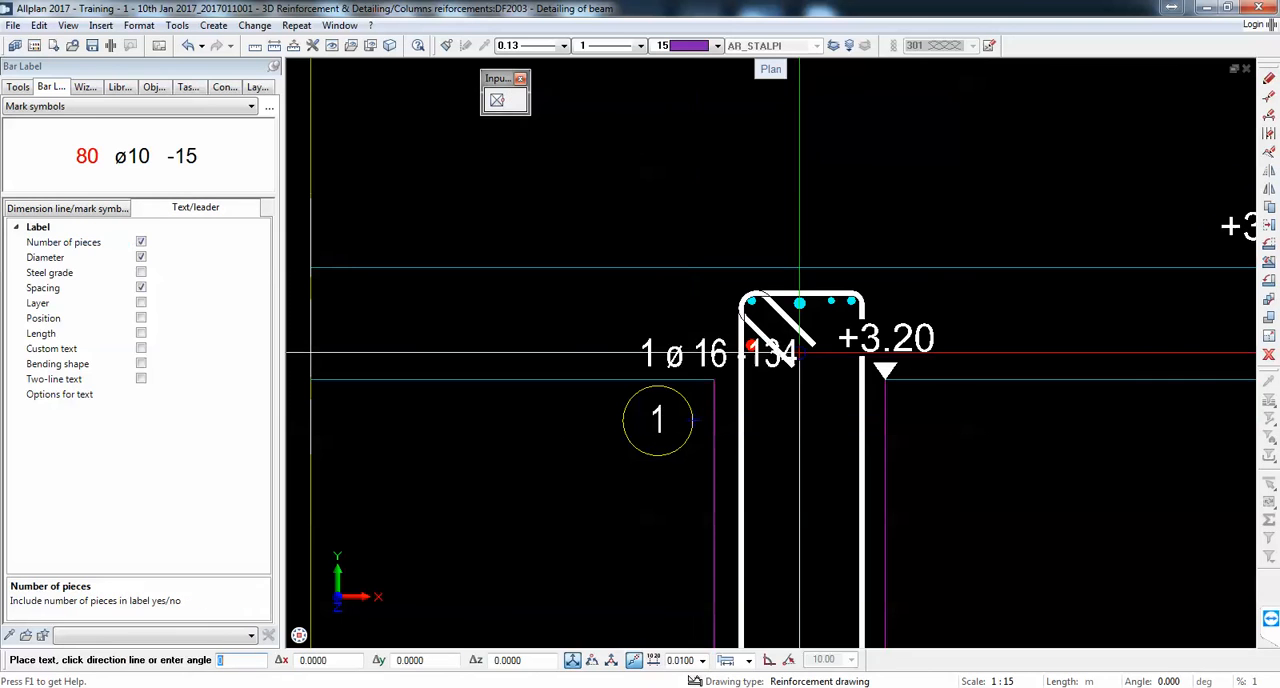
pyautogui.press('Escape')
# Step: Place mark symbols for the two top corner bars side by side above the slab, without additional text
pyautogui.click(751, 298)
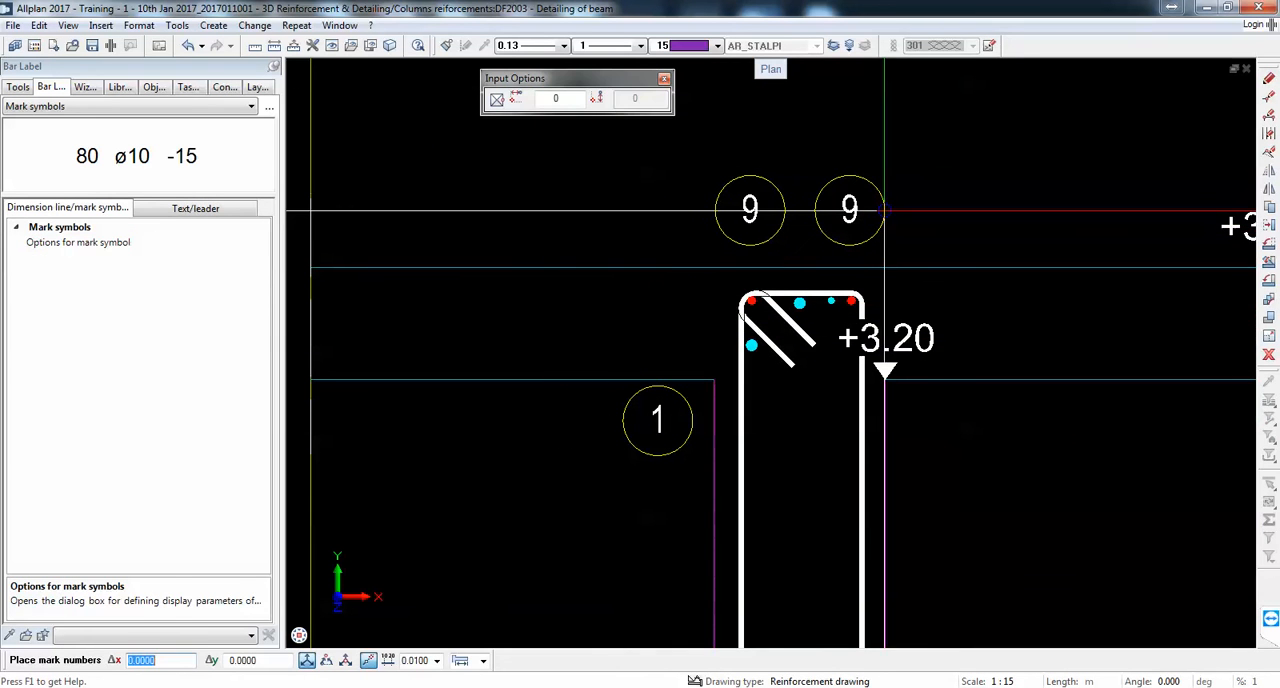
pyautogui.click(881, 211)
pyautogui.scroll(1, 838, 211)
pyautogui.press('Escape')
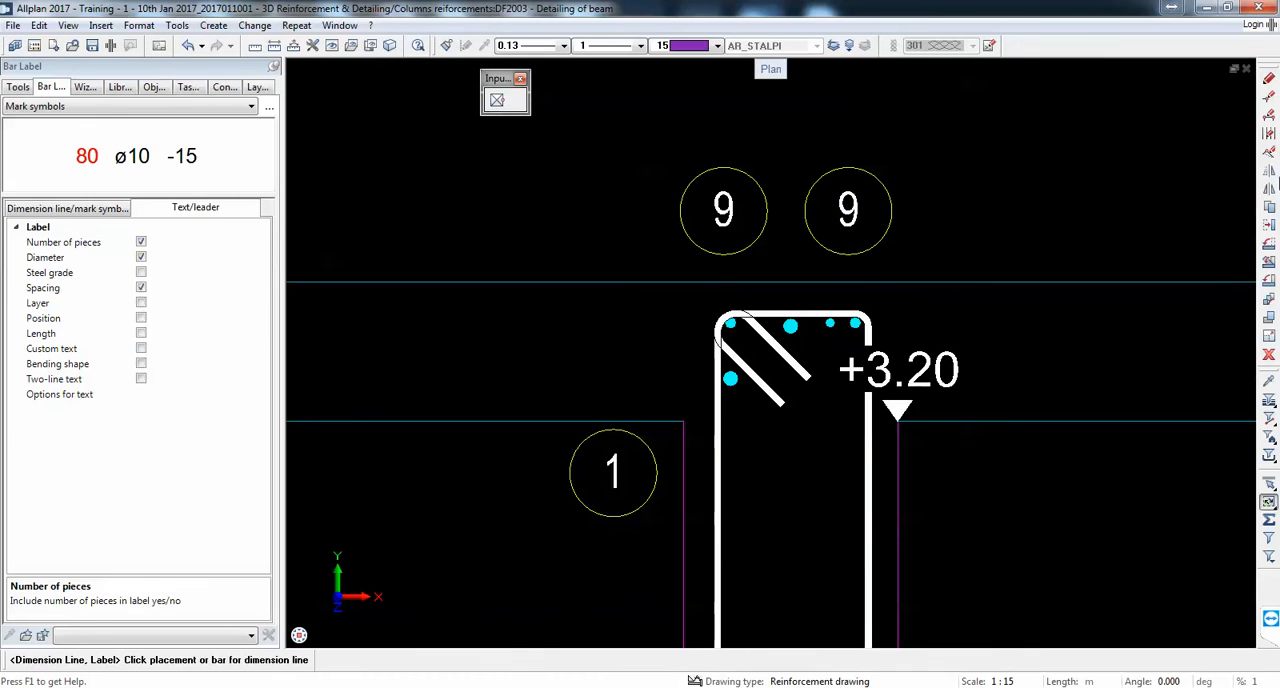
# Step: Move the two mark 9 symbols above the slab farther apart, one to each side, to leave room between them
pyautogui.click(1268, 226)
pyautogui.click(848, 210)
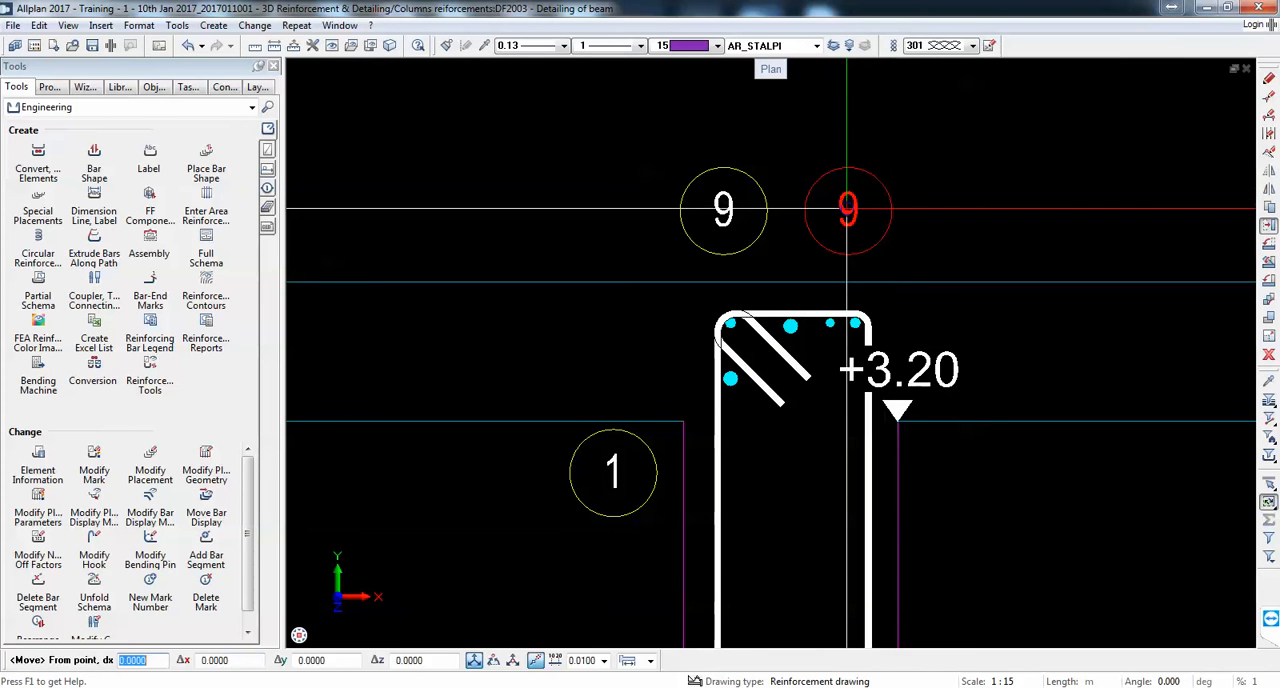
pyautogui.click(848, 210)
pyautogui.click(903, 209)
pyautogui.press('Escape')
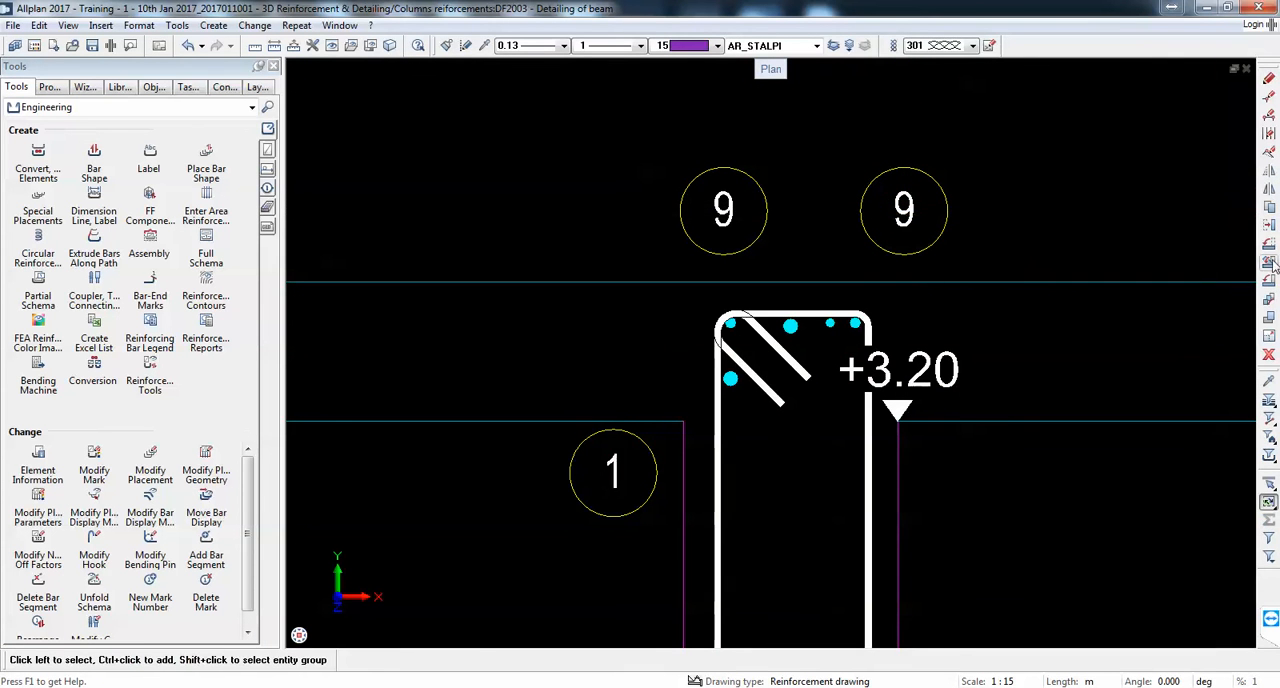
pyautogui.click(1268, 228)
pyautogui.click(723, 209)
pyautogui.click(765, 210)
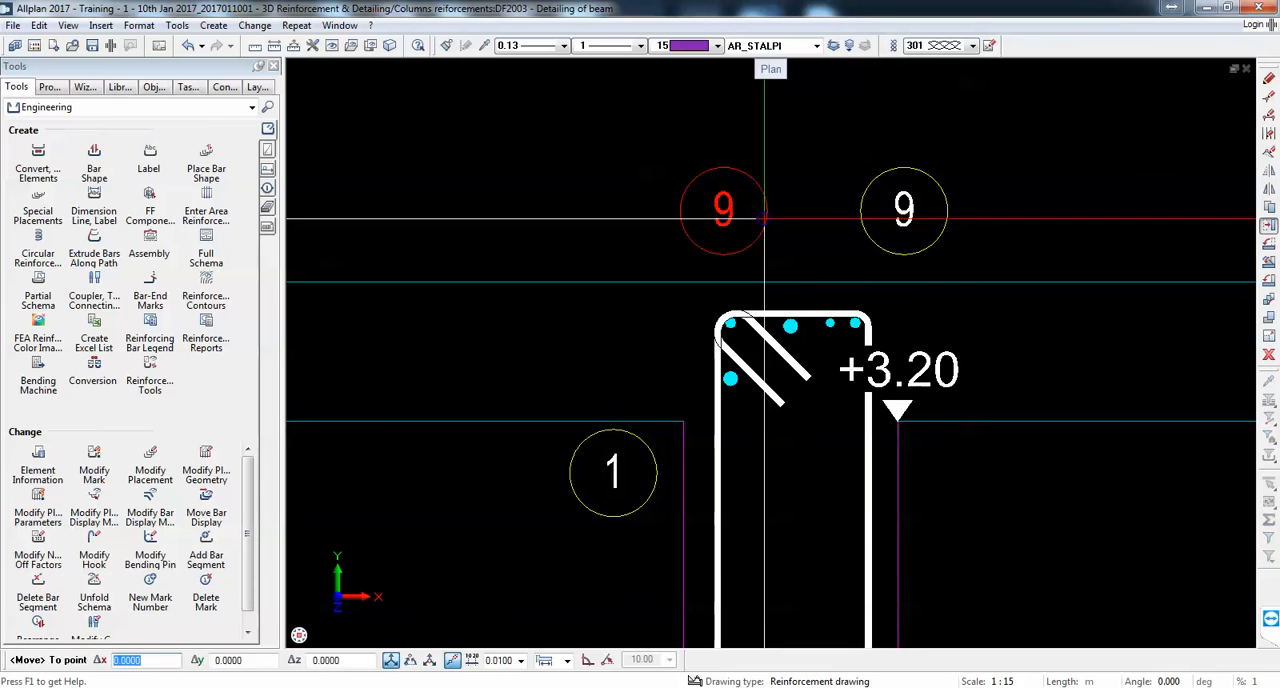
pyautogui.press('Escape')
# Step: Place mark symbols for the top middle bar and the small bar beside it between the two mark 9 symbols, without additional text
pyautogui.click(93, 205)
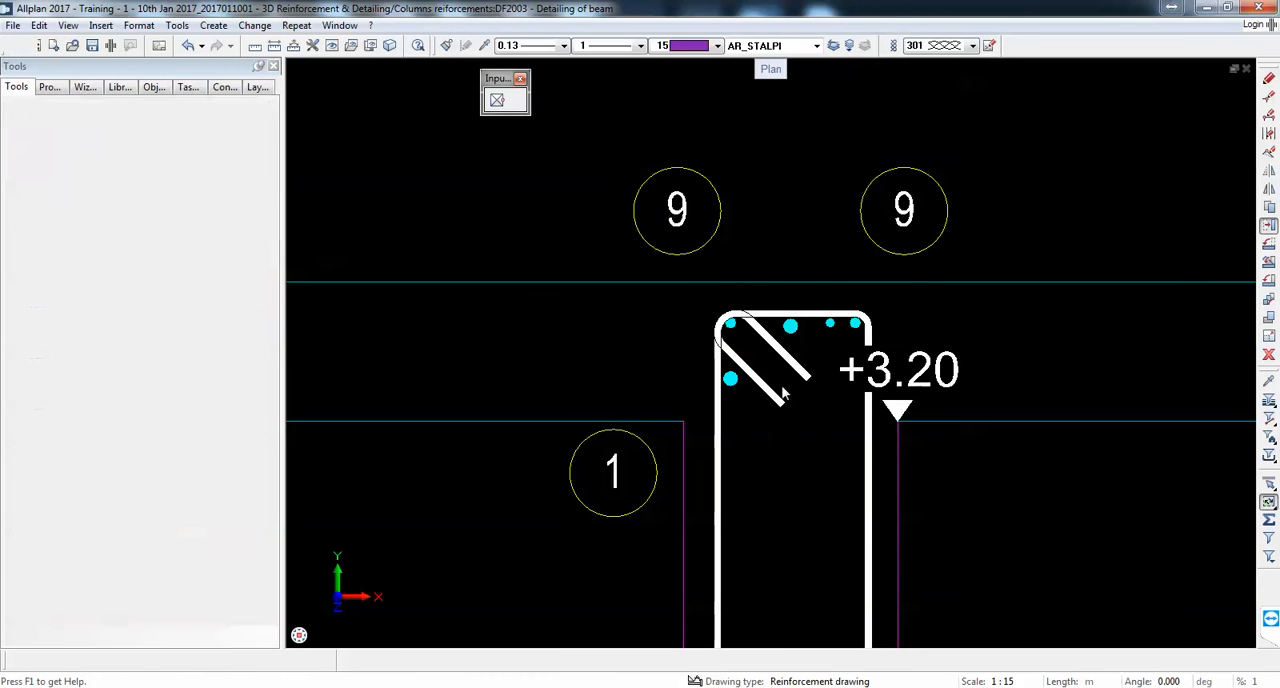
pyautogui.click(790, 326)
pyautogui.scroll(3, 800, 231)
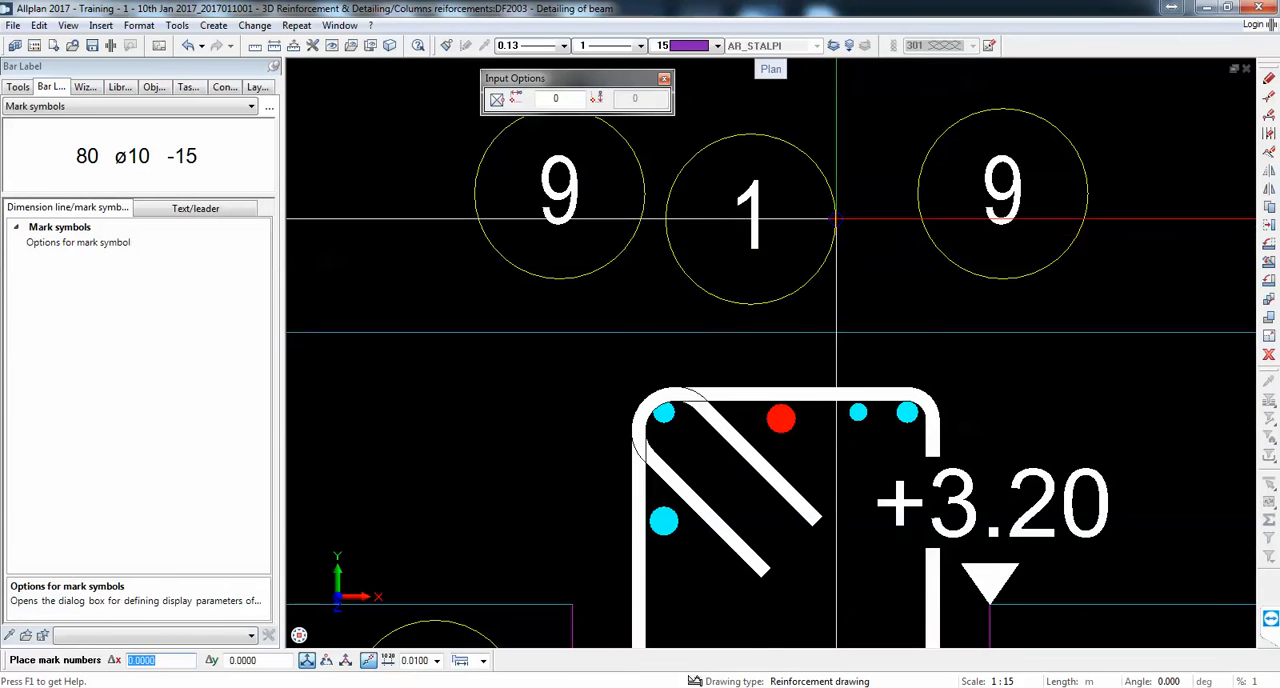
pyautogui.click(826, 200)
pyautogui.press('Escape')
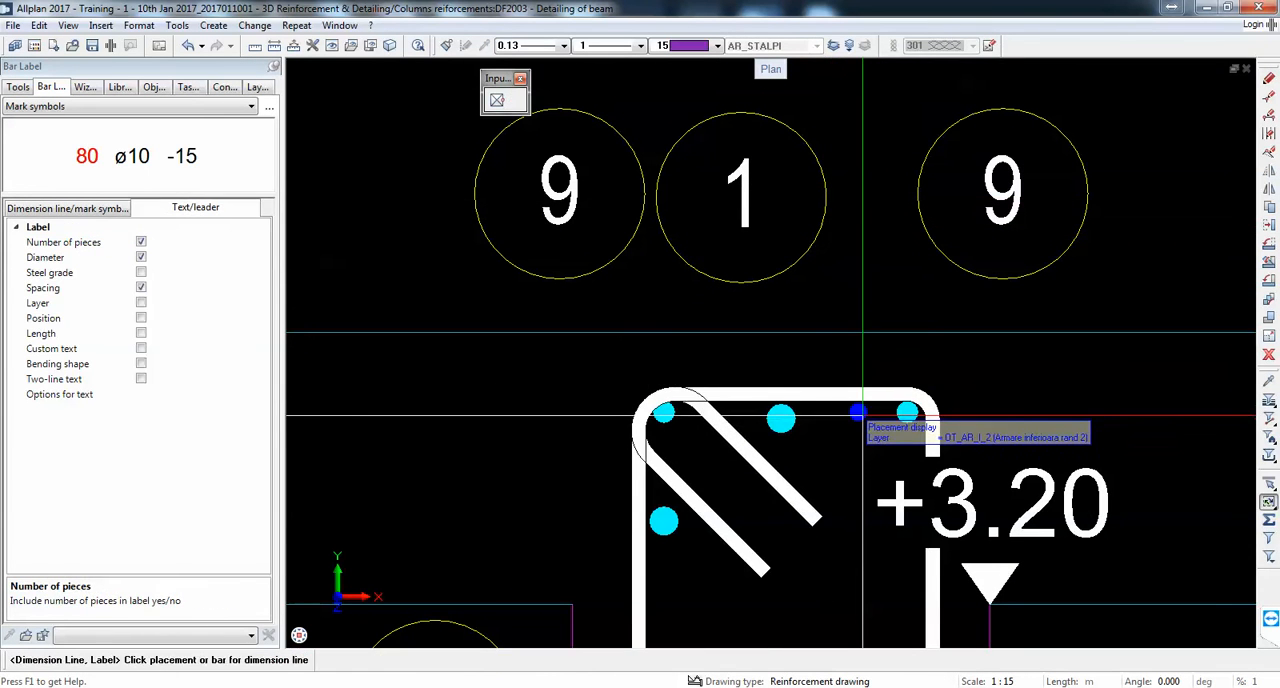
pyautogui.click(858, 413)
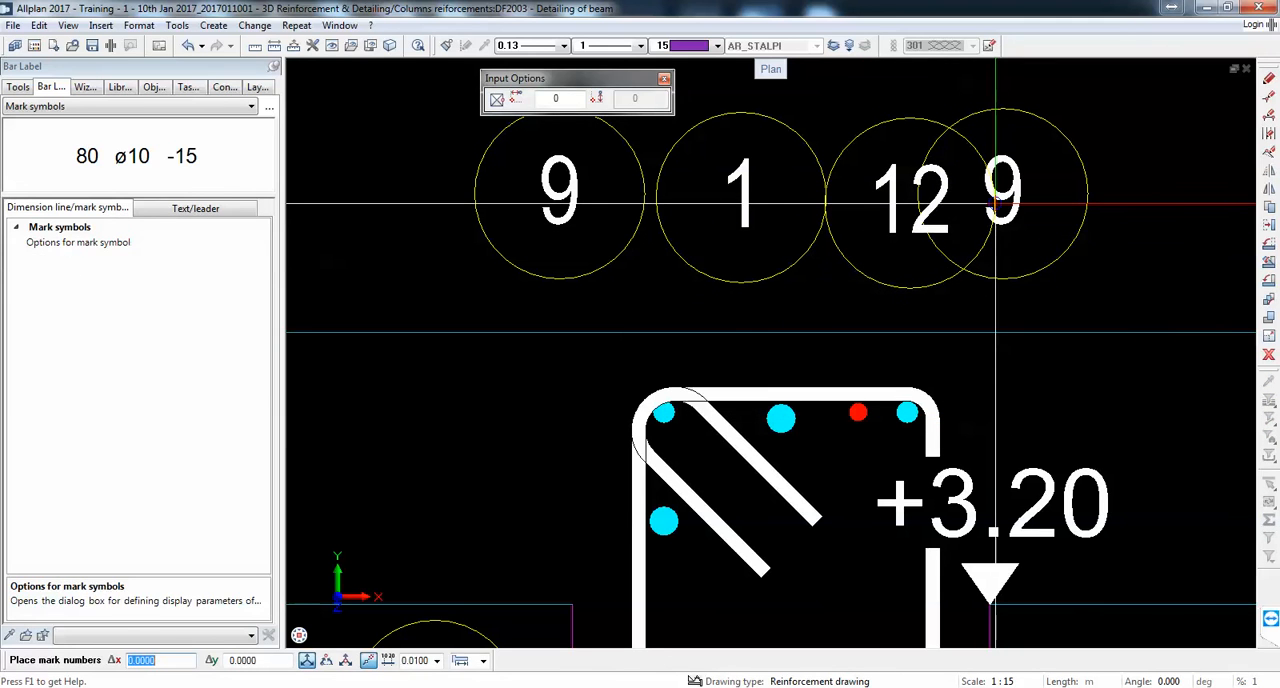
pyautogui.click(1002, 200)
pyautogui.press('Escape')
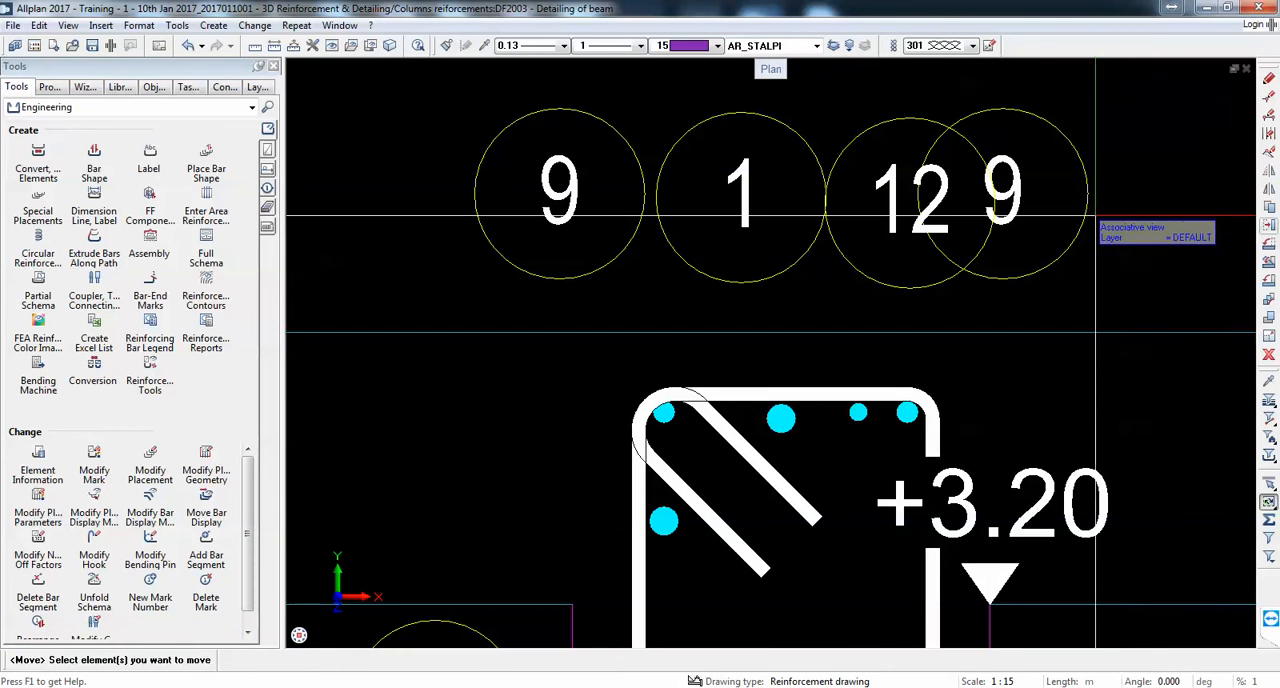
# Step: Move the right mark 9 symbol outward so that it sits beside mark 12 at the end of the row
pyautogui.click(1023, 213)
pyautogui.click(1024, 212)
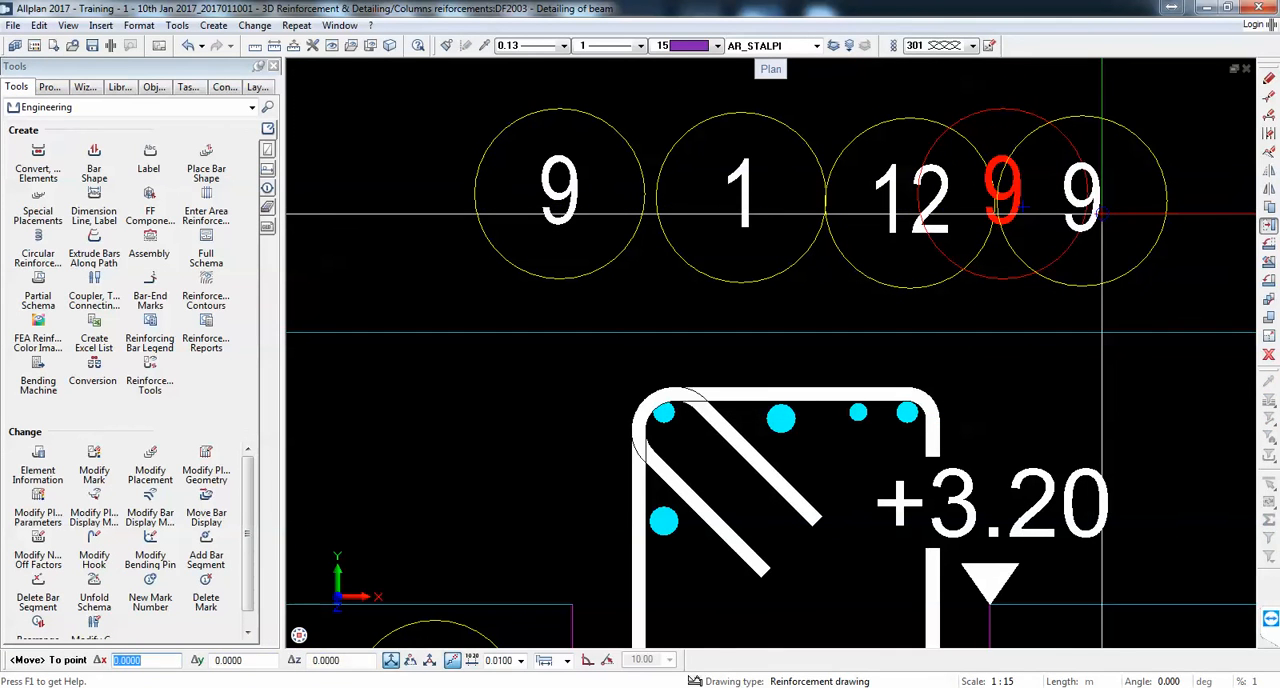
pyautogui.click(1102, 213)
pyautogui.scroll(-2, 863, 268)
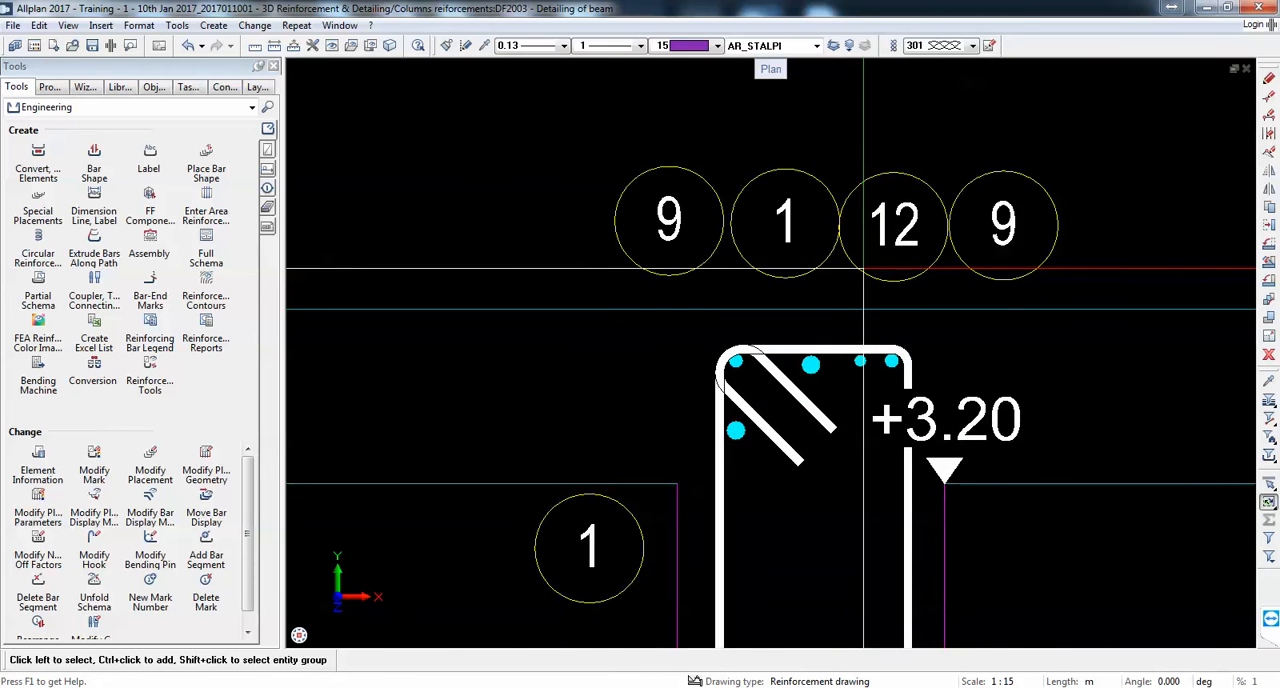
pyautogui.scroll(-1, 863, 268)
pyautogui.scroll(-4, 951, 347)
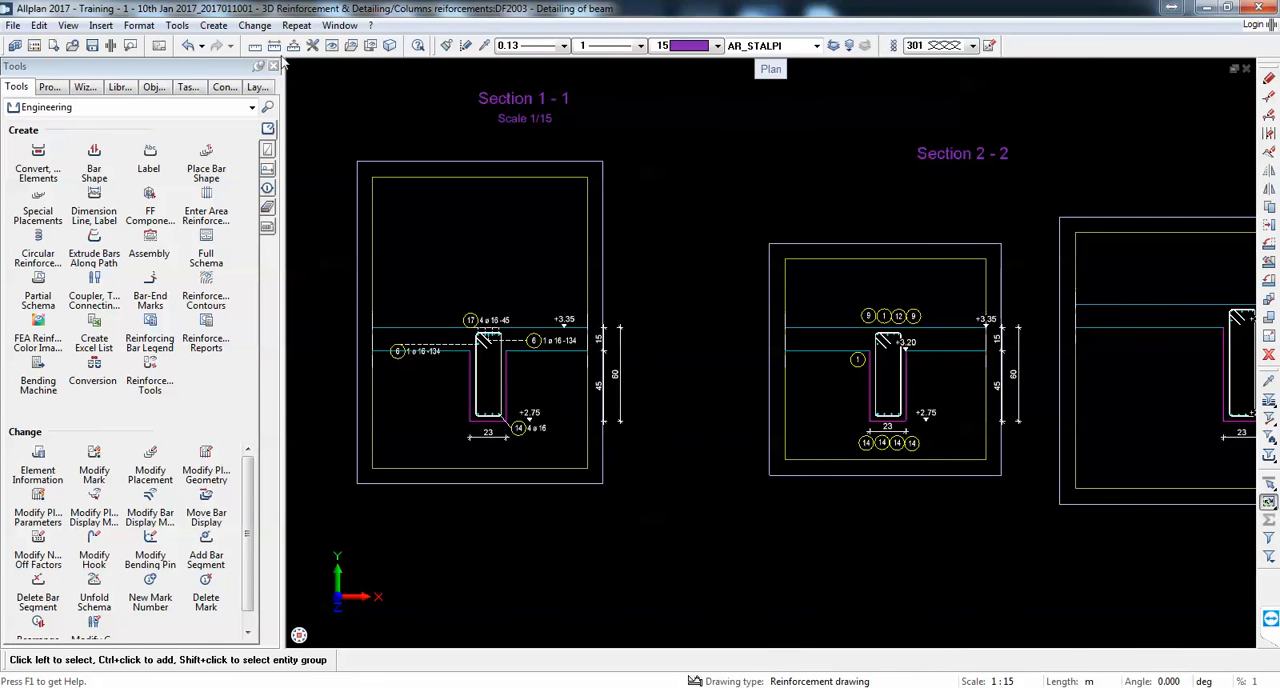
# Step: Set the mark layout for bar reinforcement labels to Rectangle in the reinforcement label options
pyautogui.click(311, 46)
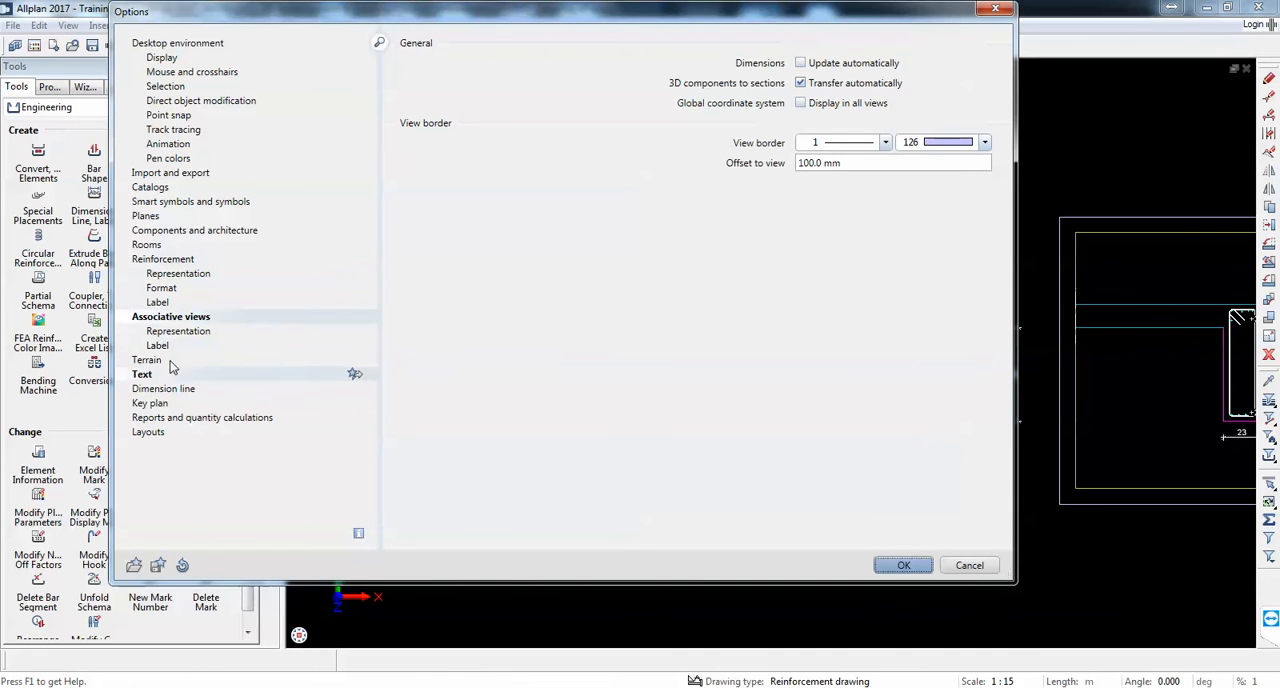
pyautogui.click(165, 259)
pyautogui.click(187, 317)
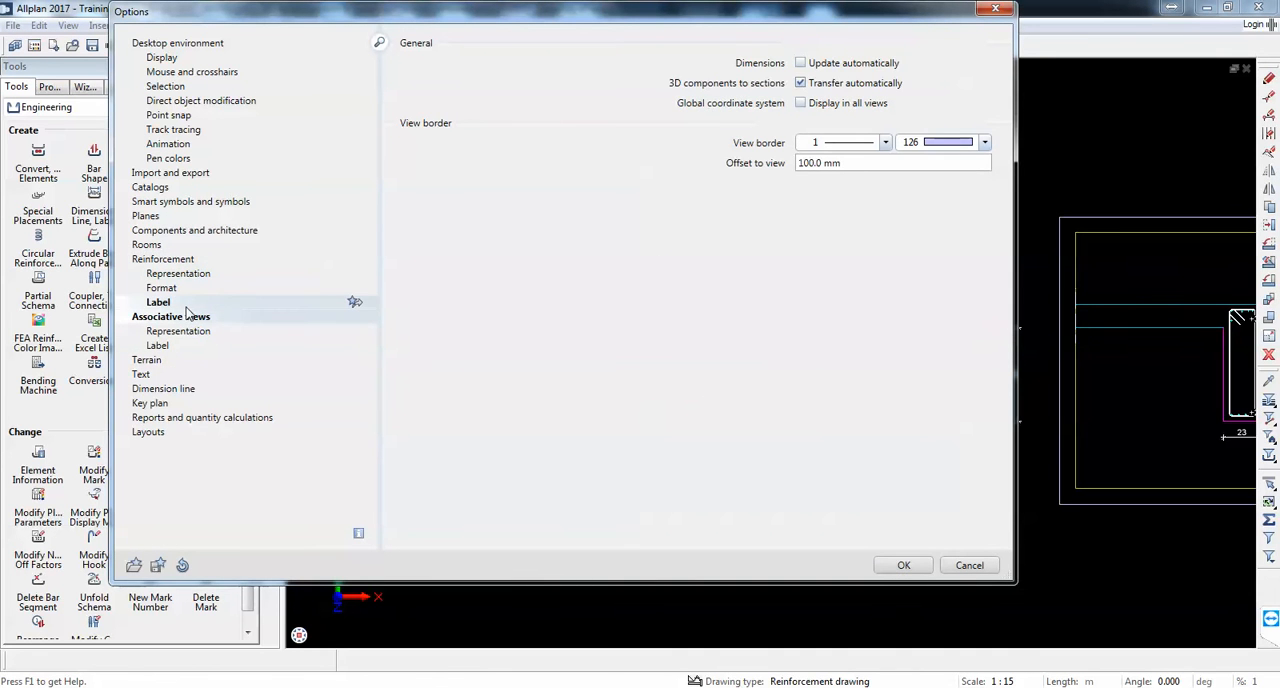
pyautogui.click(186, 308)
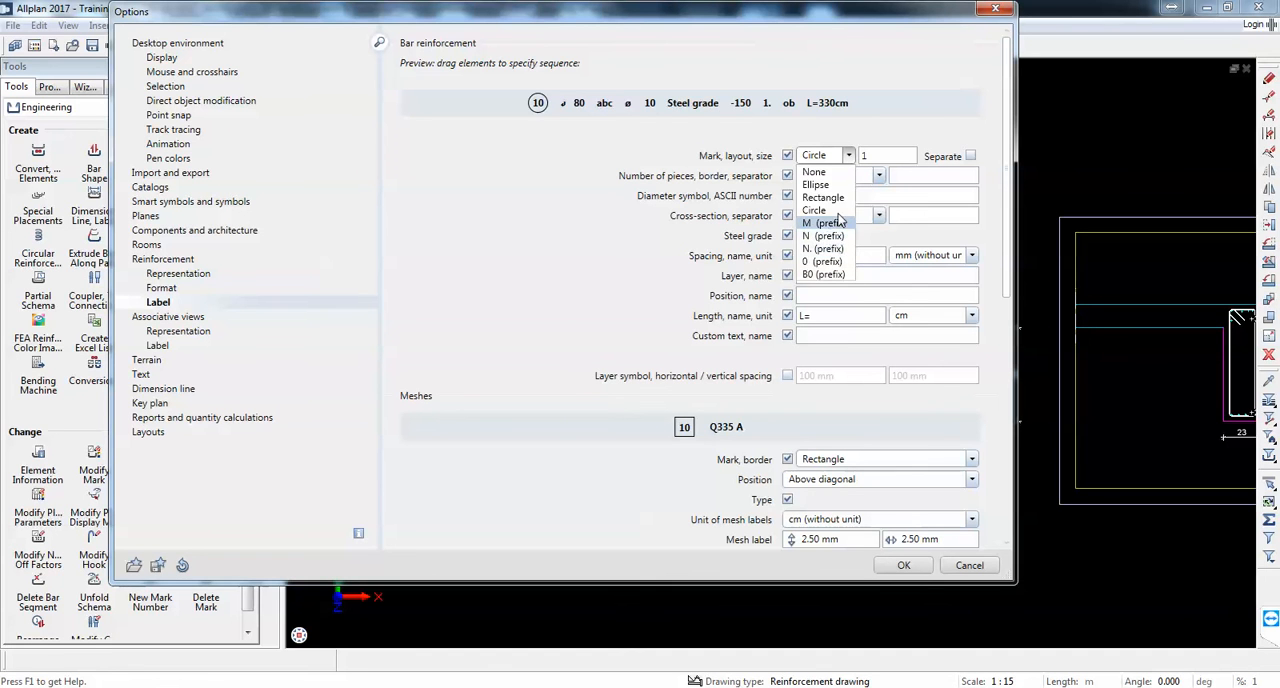
pyautogui.click(928, 562)
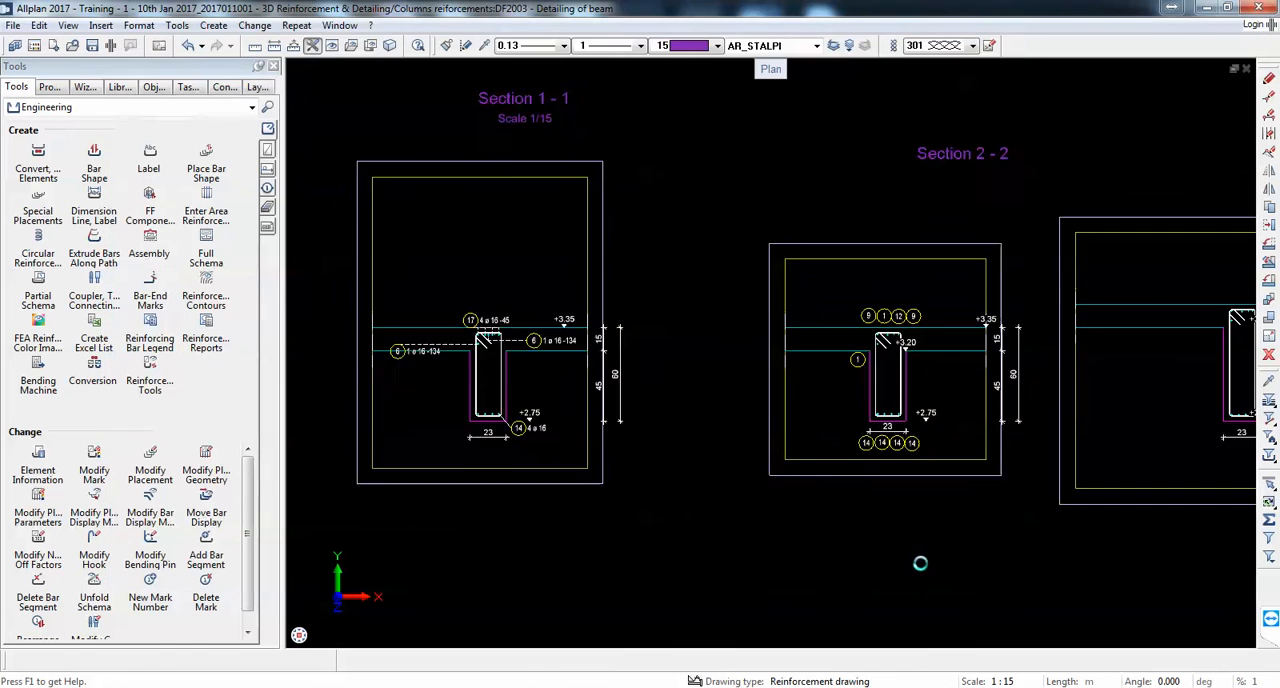
# Step: Place a row of mark symbols for the four bottom bars beneath the width dimension in the section with bottom level +2.60, without additional text
pyautogui.scroll(-3, 986, 371)
pyautogui.scroll(5, 765, 300)
pyautogui.scroll(2, 765, 300)
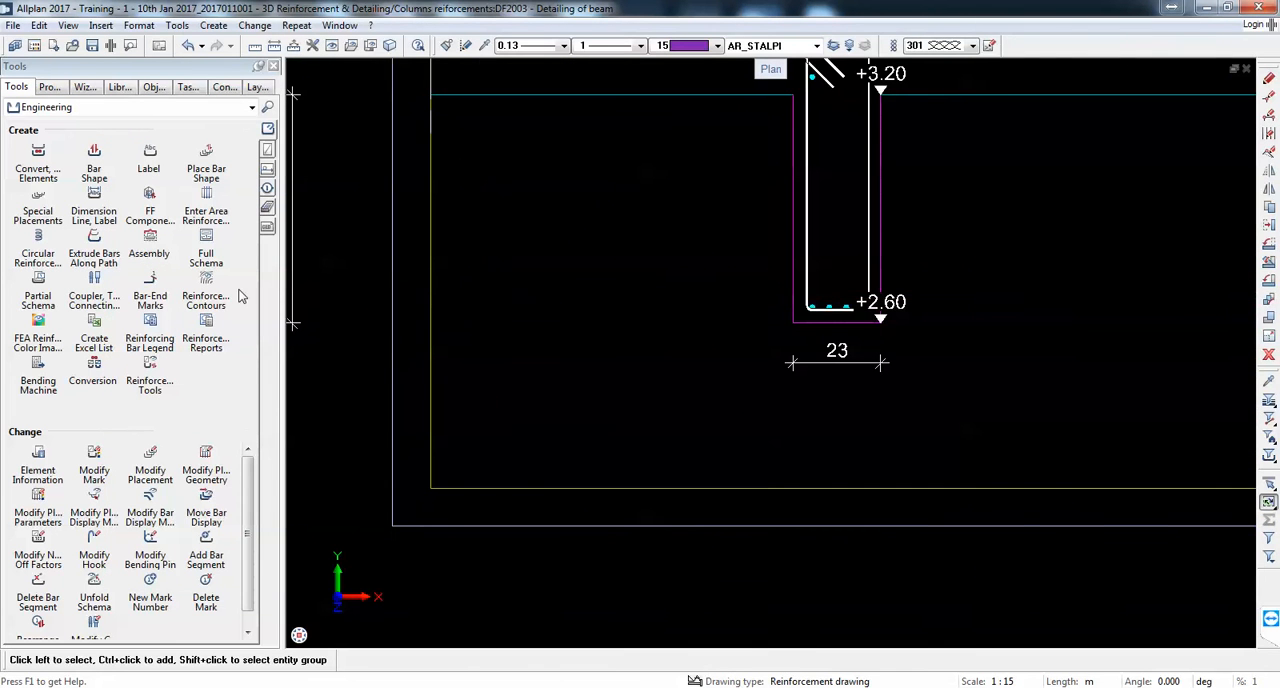
pyautogui.click(94, 198)
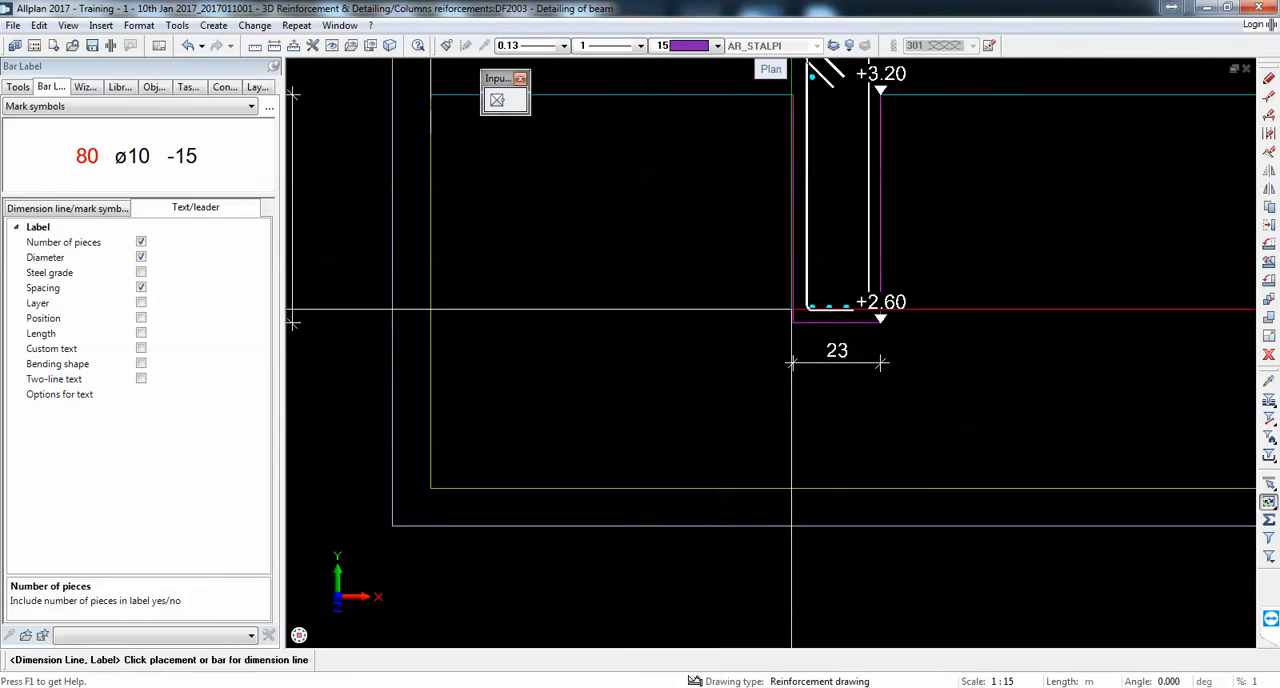
pyautogui.click(833, 308)
pyautogui.scroll(2, 833, 374)
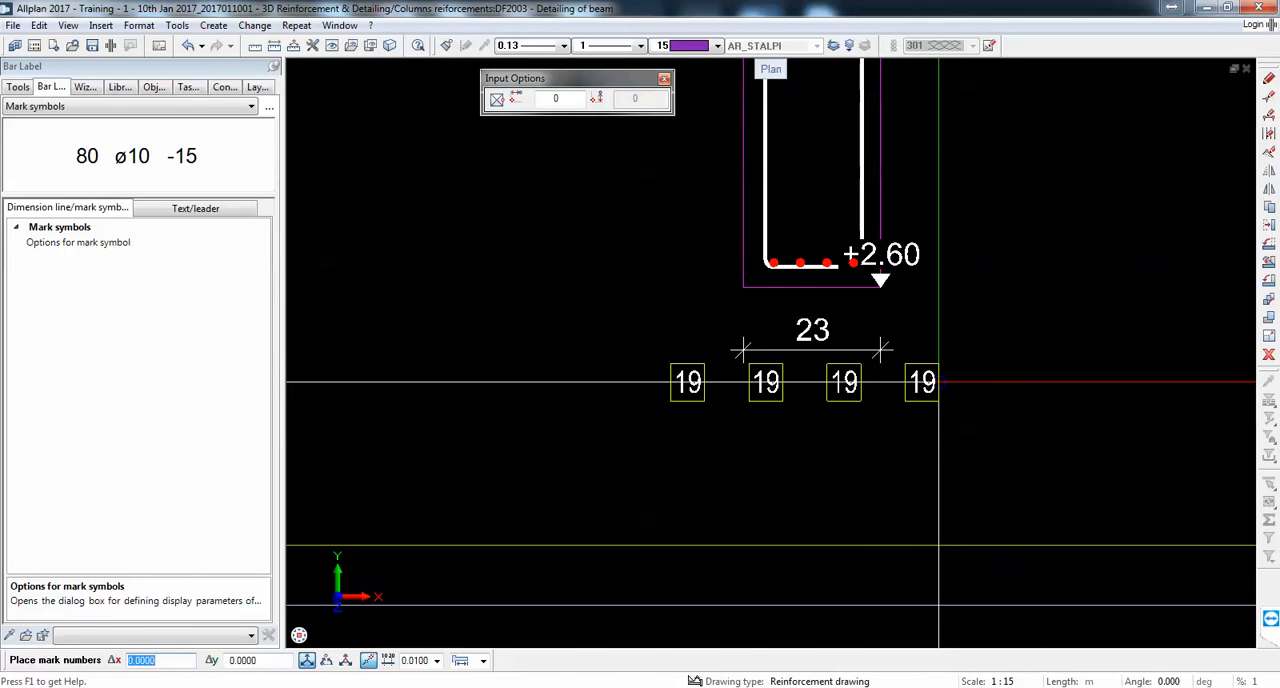
pyautogui.click(938, 382)
pyautogui.scroll(-3, 829, 396)
pyautogui.scroll(2, 811, 174)
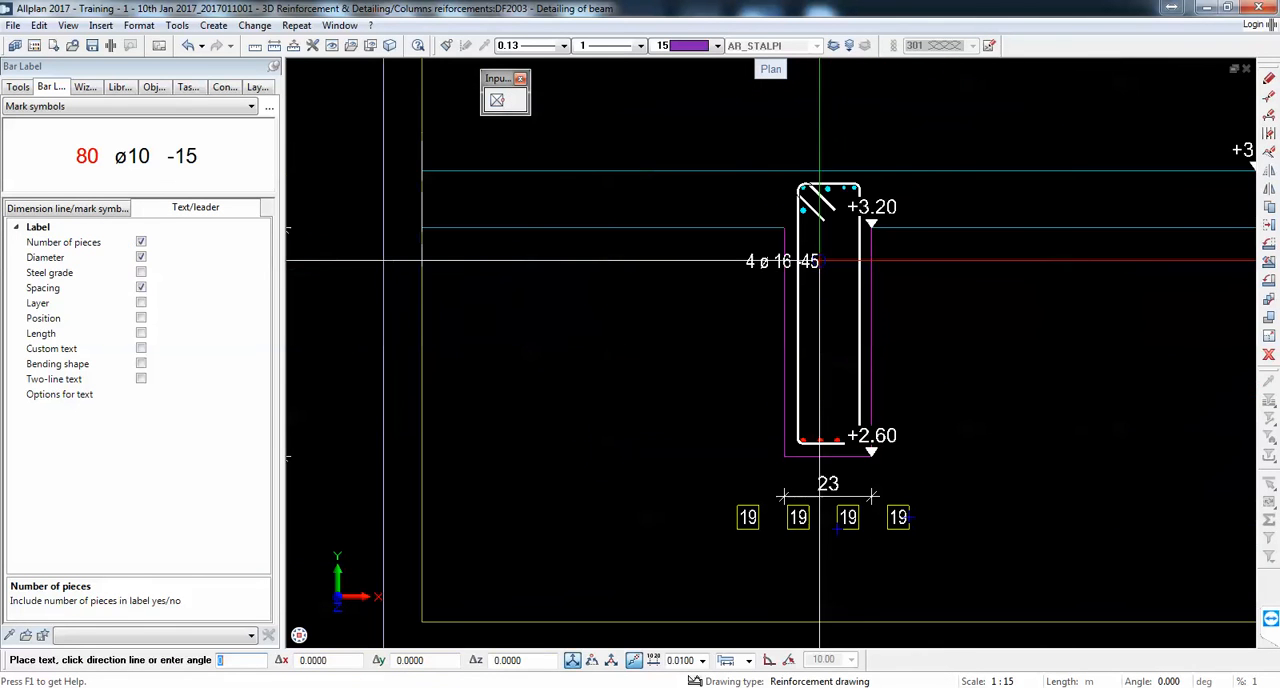
pyautogui.press('Escape')
# Step: Place mark symbols for the two mark 7 bars above the slab, without additional text
pyautogui.click(815, 198)
pyautogui.scroll(2, 810, 180)
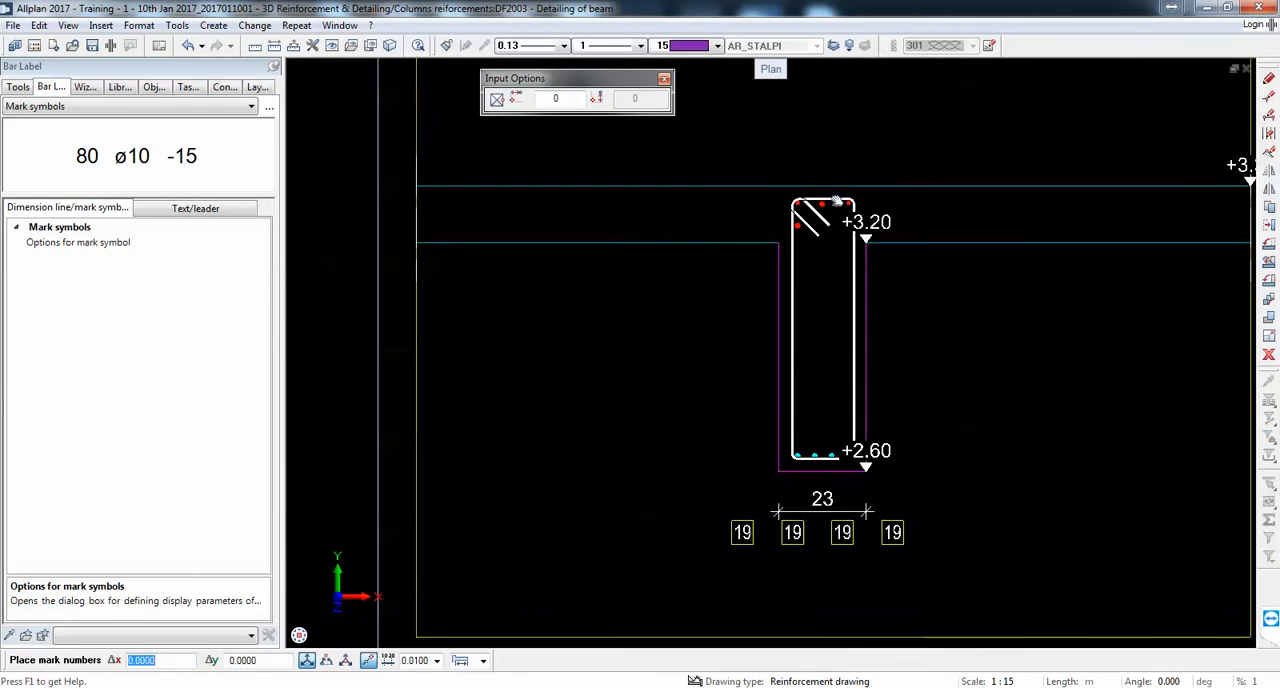
pyautogui.click(810, 180)
pyautogui.press('Escape')
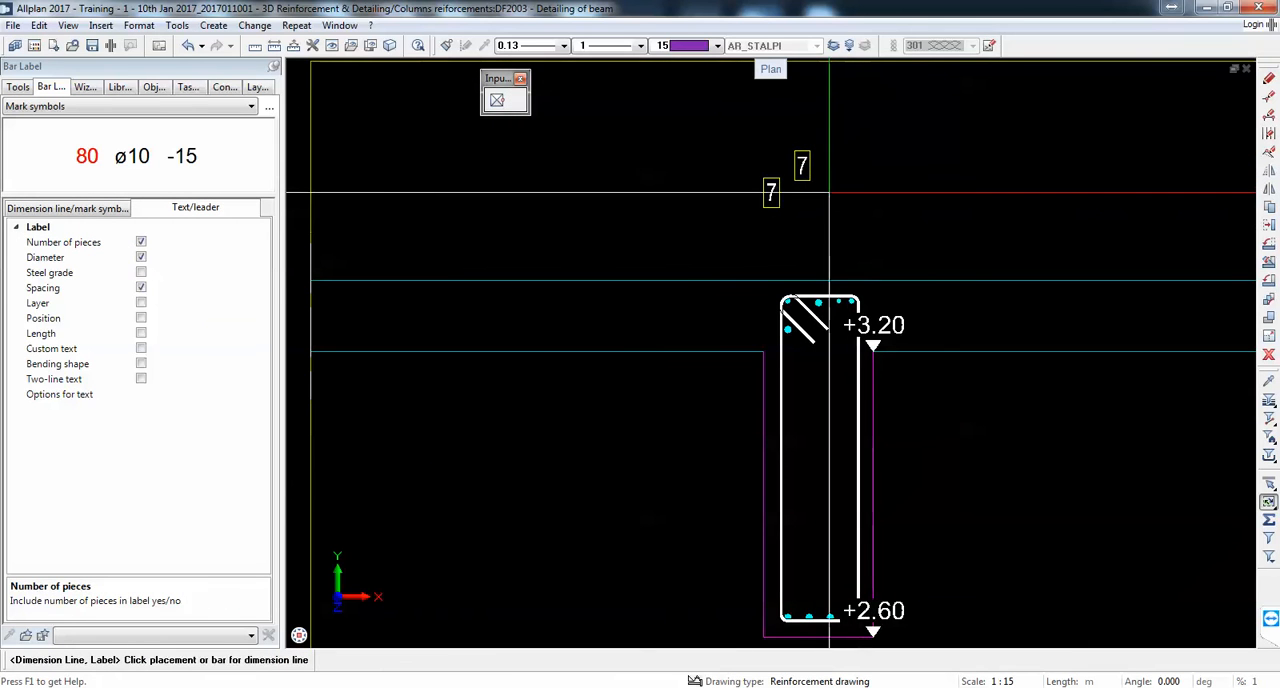
# Step: Place mark symbols for the two top corner bars directly above the stirrup, without additional text
pyautogui.scroll(1, 807, 252)
pyautogui.click(786, 322)
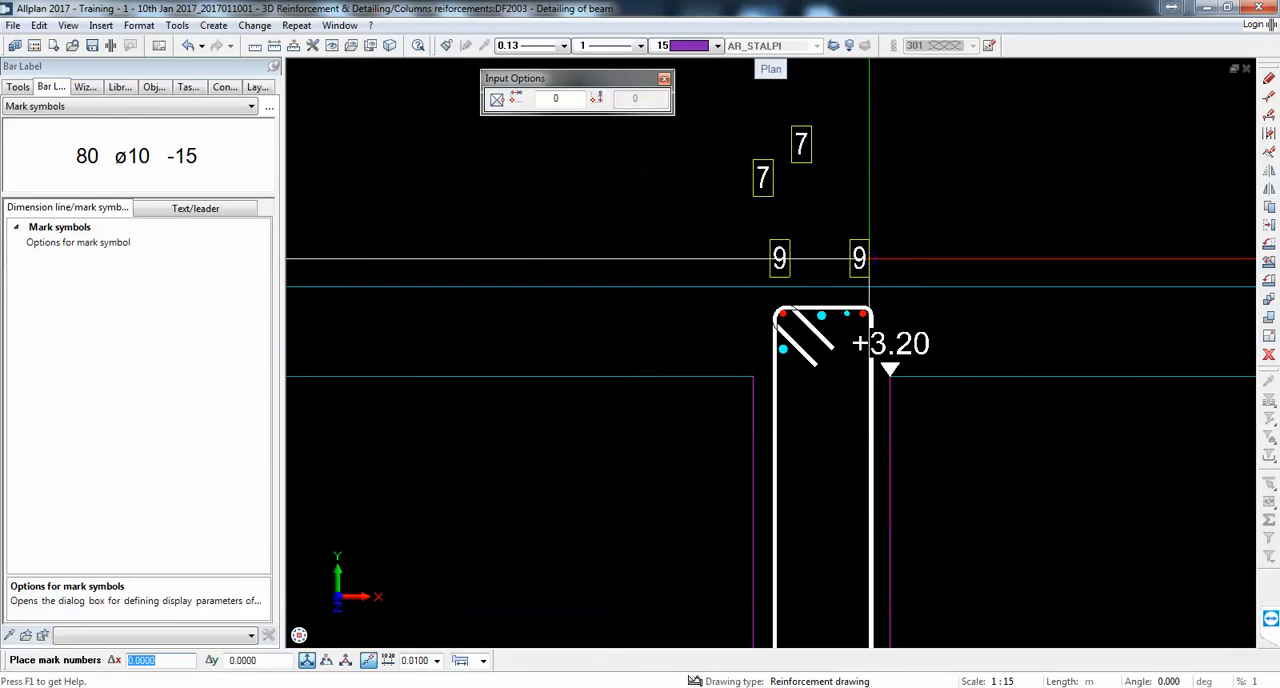
pyautogui.click(869, 259)
pyautogui.press('Escape')
# Step: Place individual mark symbols for the top middle bar and the small bar beside it between the two mark 9 symbols, without additional text
pyautogui.click(821, 315)
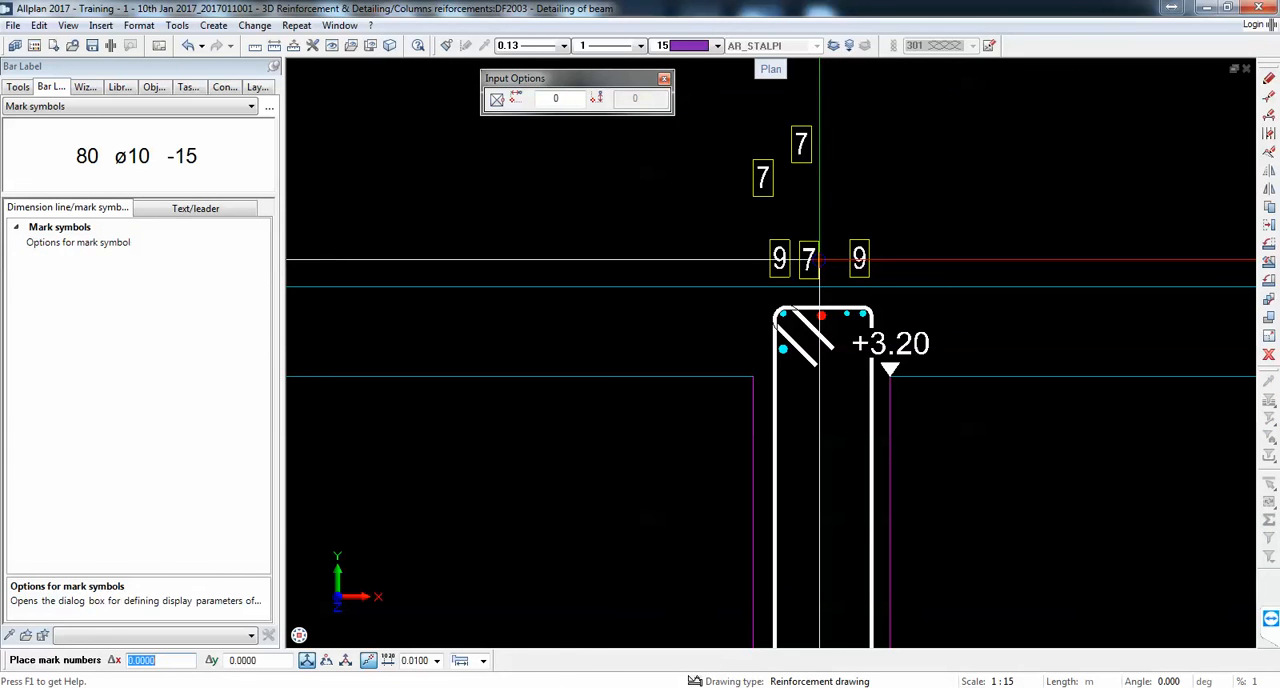
pyautogui.click(819, 259)
pyautogui.click(848, 315)
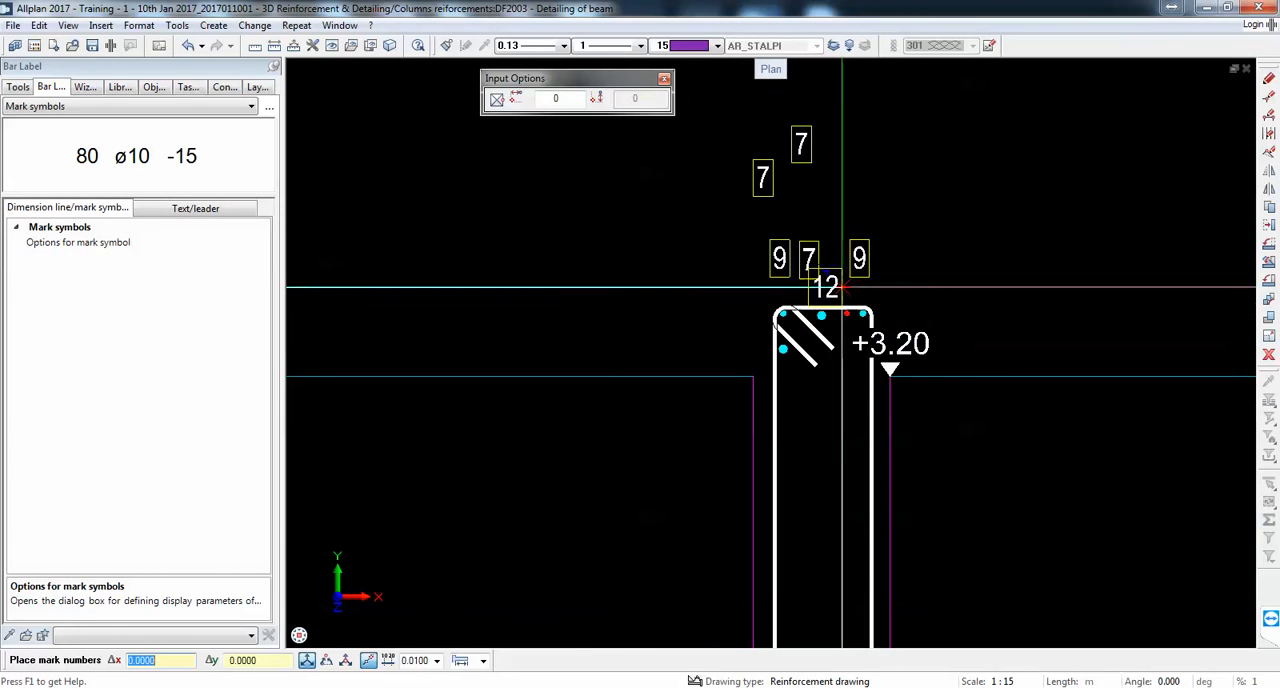
pyautogui.scroll(2, 845, 267)
pyautogui.click(858, 257)
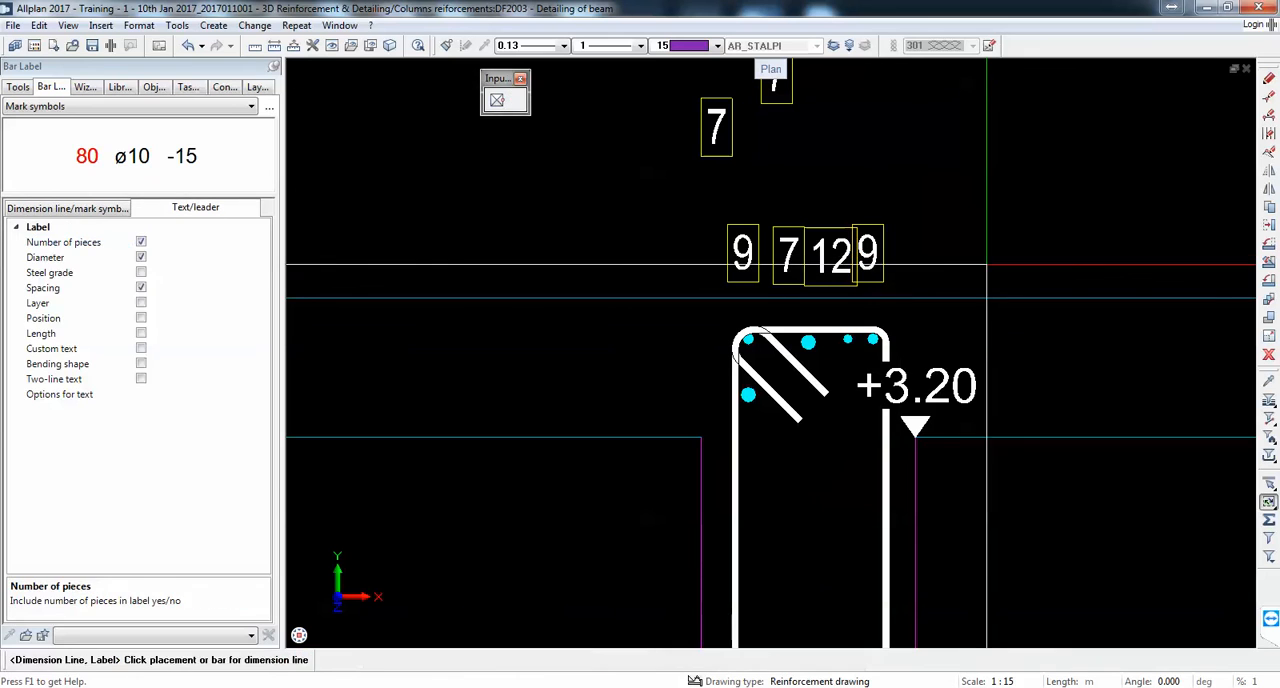
pyautogui.press('Escape')
# Step: Move the right mark 9 symbol so that its frame sits flush against the frame of mark 12
pyautogui.click(1268, 226)
pyautogui.click(853, 284)
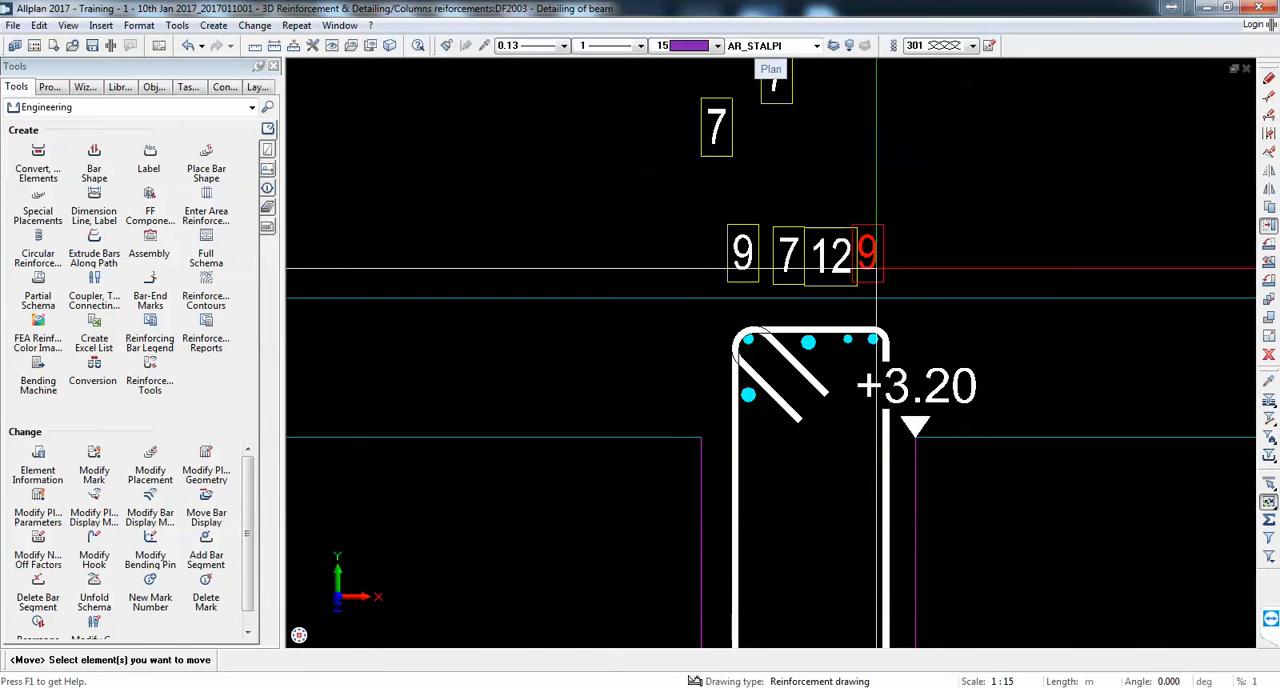
pyautogui.scroll(3, 853, 232)
pyautogui.click(858, 218)
pyautogui.click(858, 218)
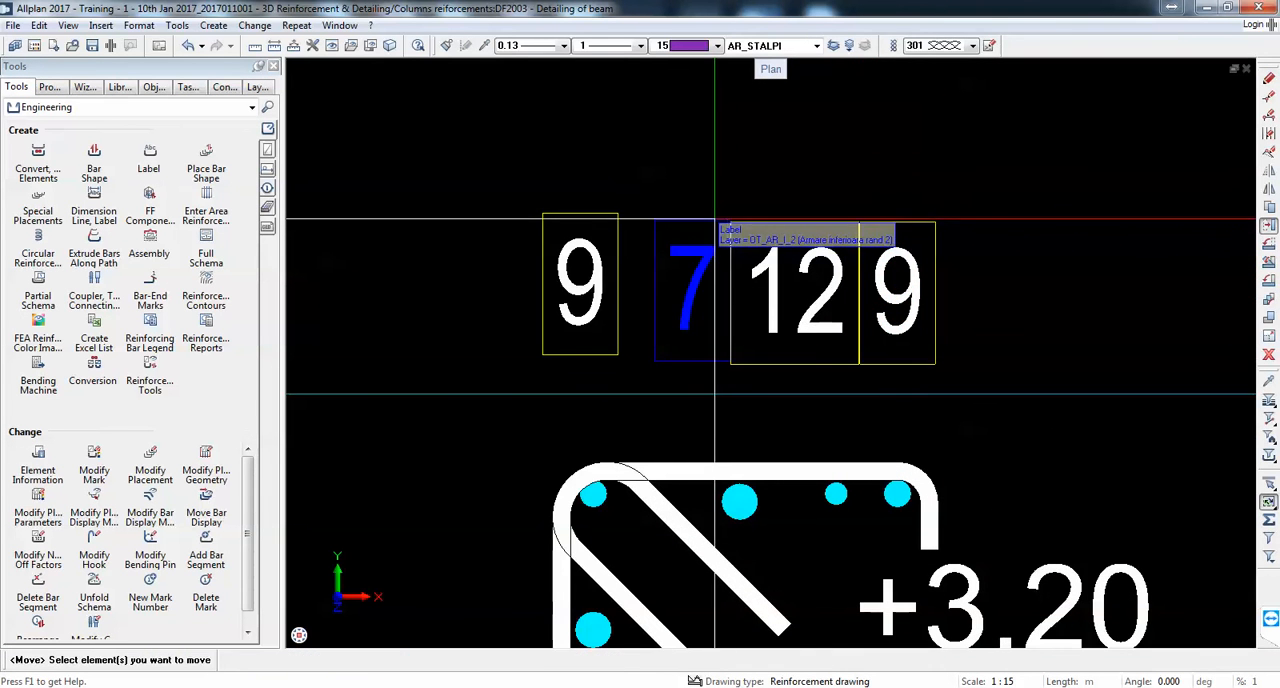
# Step: Move mark 7 flush against mark 12, and the left mark 9 flush against mark 7, to complete an aligned row
pyautogui.click(692, 290)
pyautogui.click(733, 218)
pyautogui.click(733, 218)
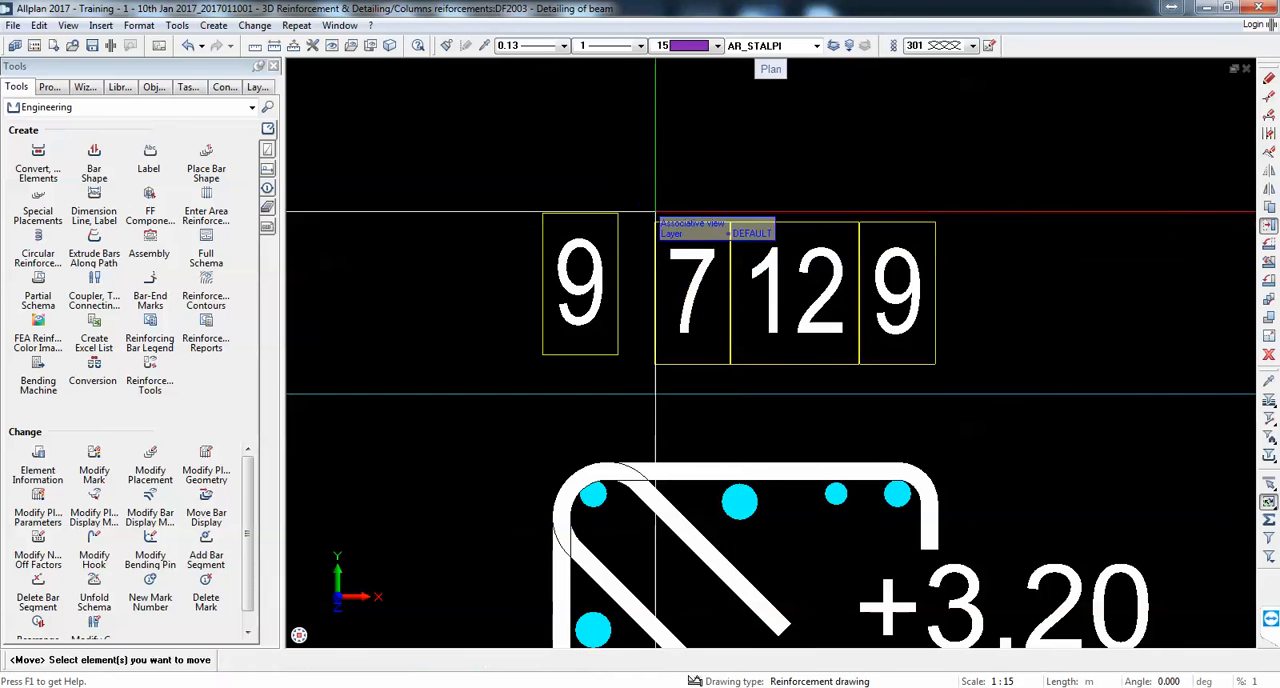
pyautogui.click(617, 218)
pyautogui.click(618, 213)
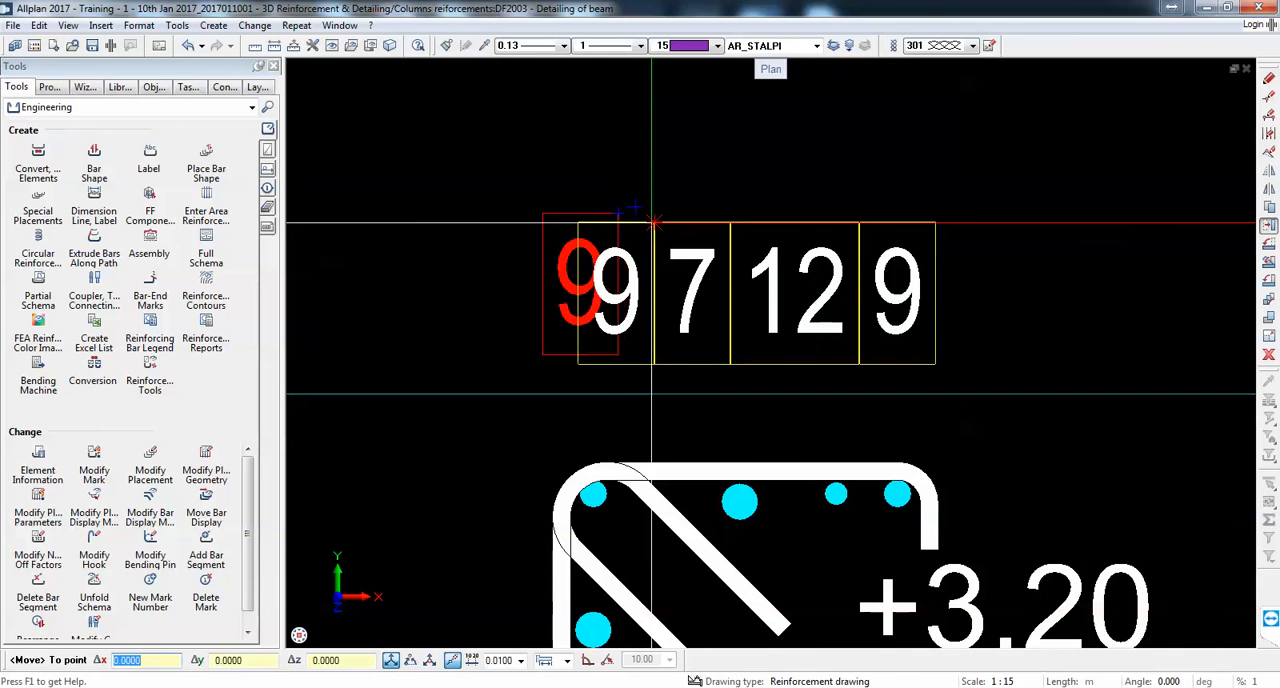
pyautogui.click(644, 219)
pyautogui.scroll(-3, 660, 230)
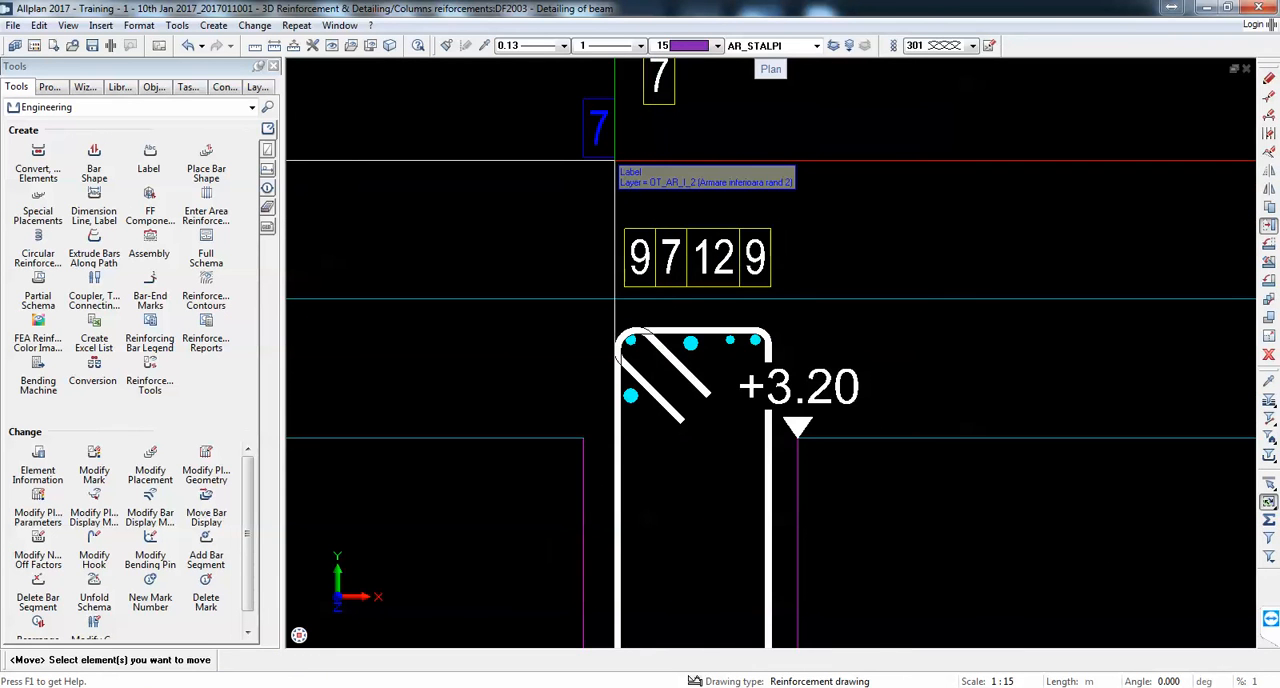
# Step: Delete the uppermost extra mark 7 symbol and move the remaining loose one to the lower-left corner of the mark row
pyautogui.press('Escape')
pyautogui.press('Delete')
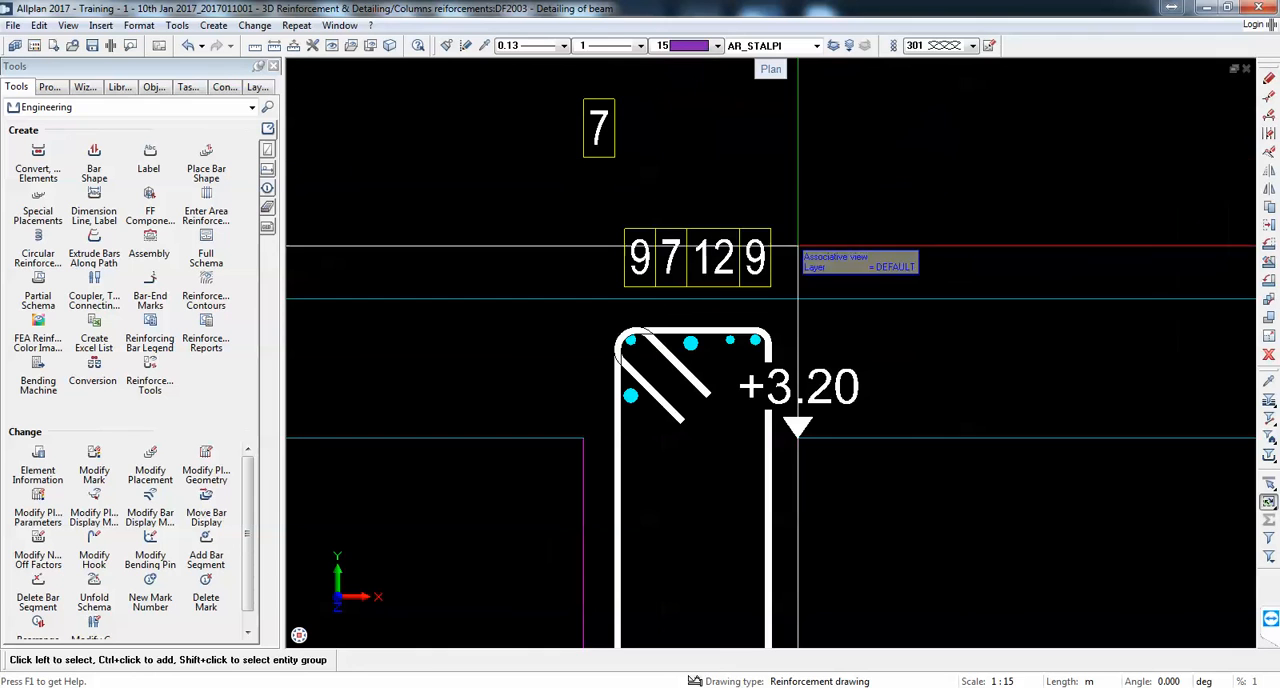
pyautogui.click(1269, 226)
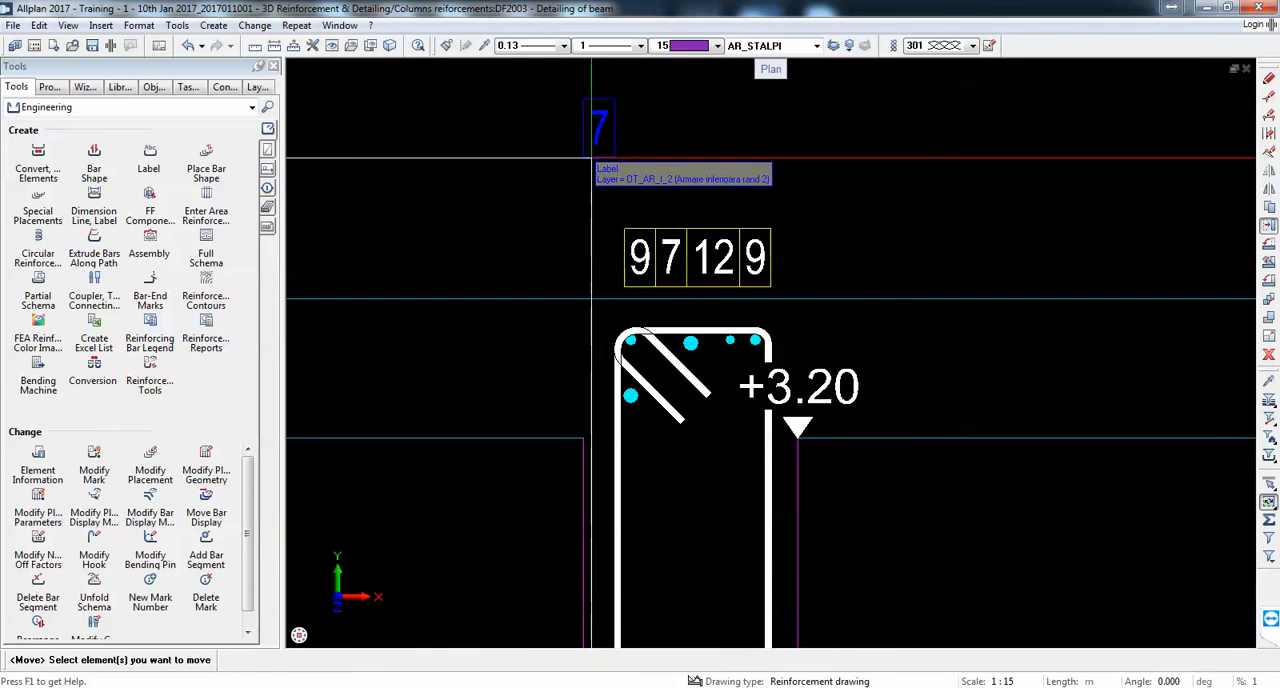
pyautogui.click(599, 128)
pyautogui.click(614, 99)
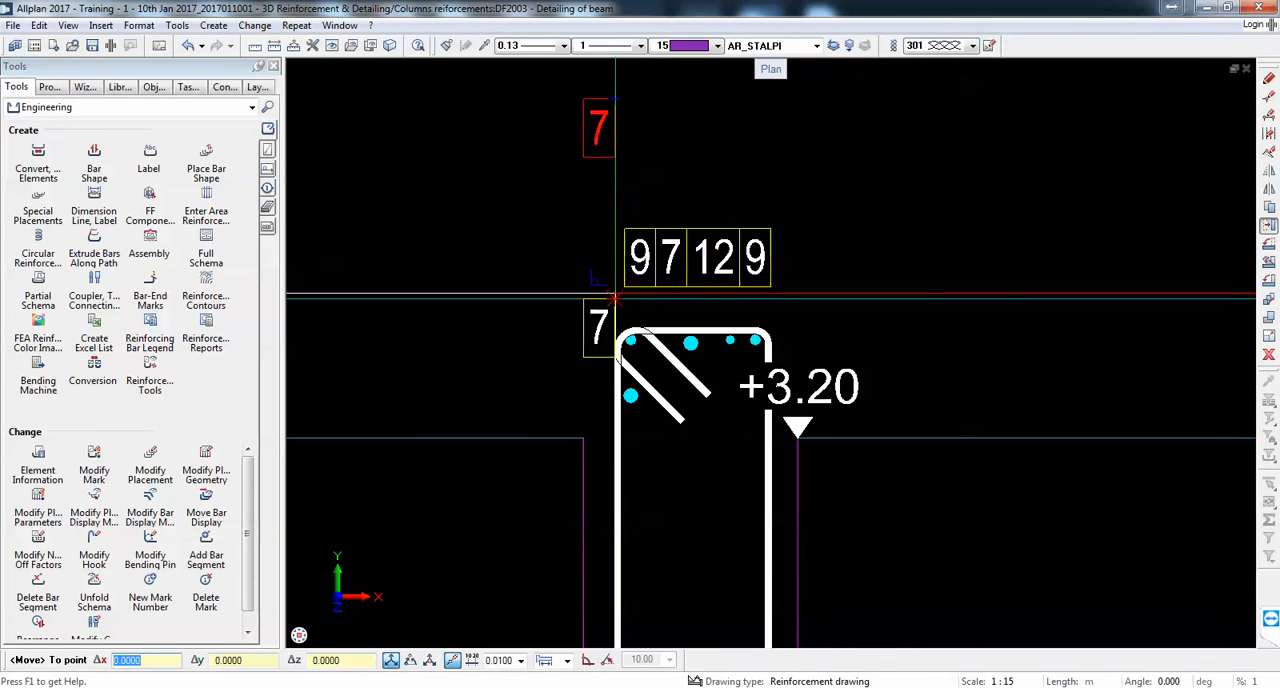
pyautogui.click(623, 284)
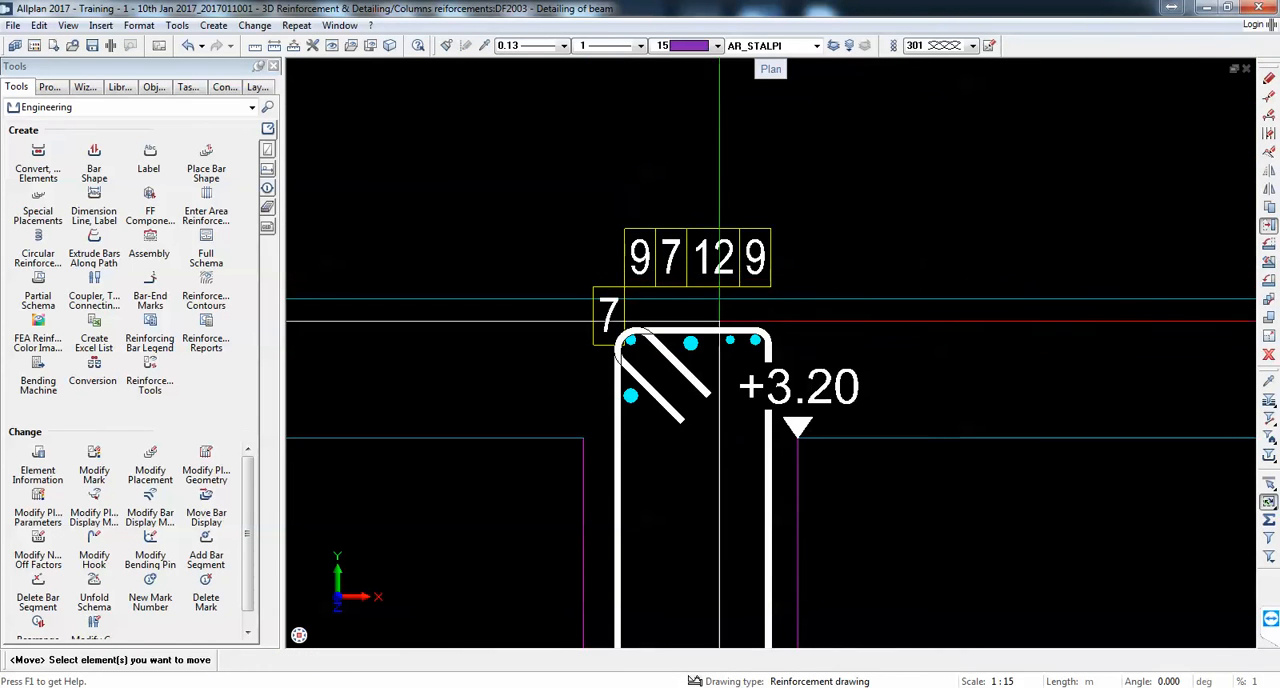
pyautogui.press('Escape')
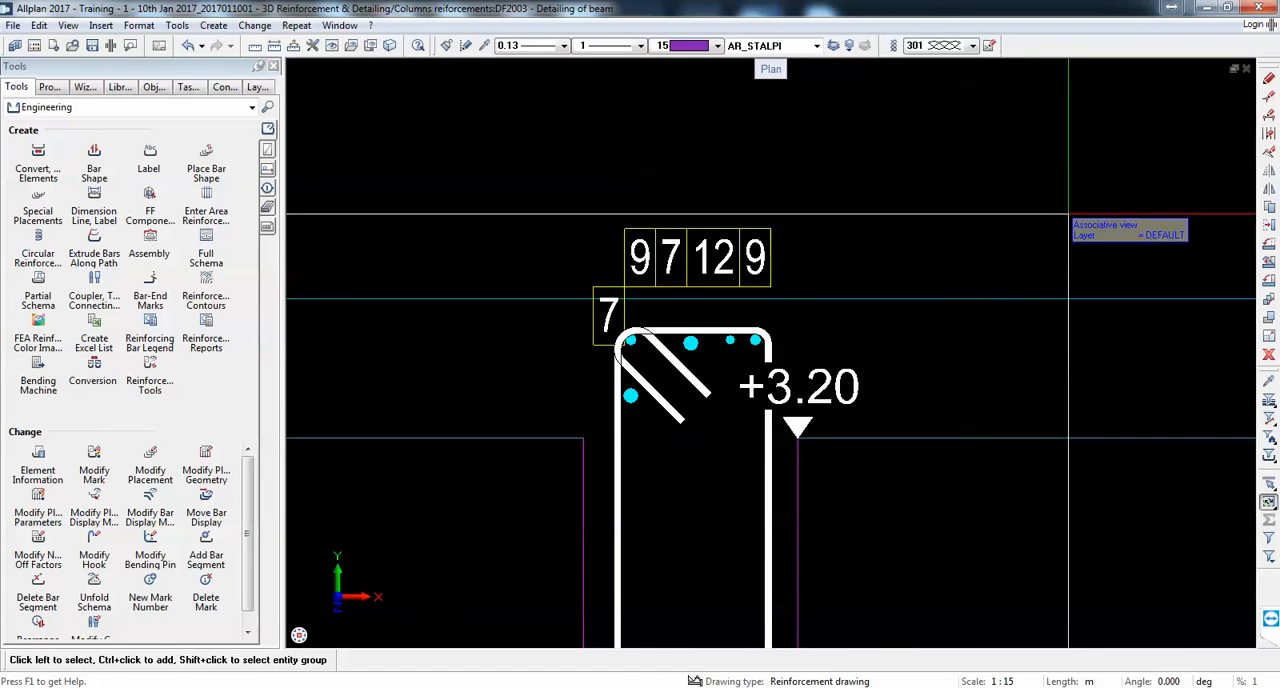
# Step: Move the left mark 19 symbols under section 3-3 flush against each other and then against the third one
pyautogui.click(1268, 226)
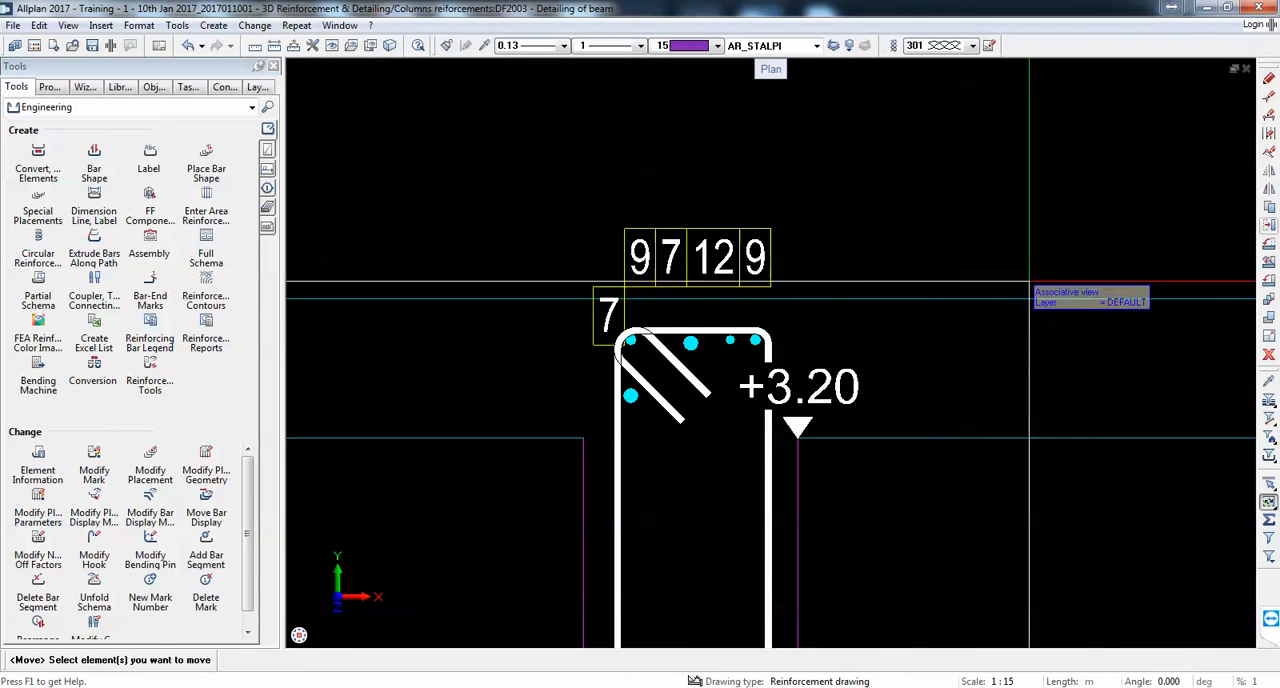
pyautogui.scroll(-5, 1050, 292)
pyautogui.scroll(6, 1103, 285)
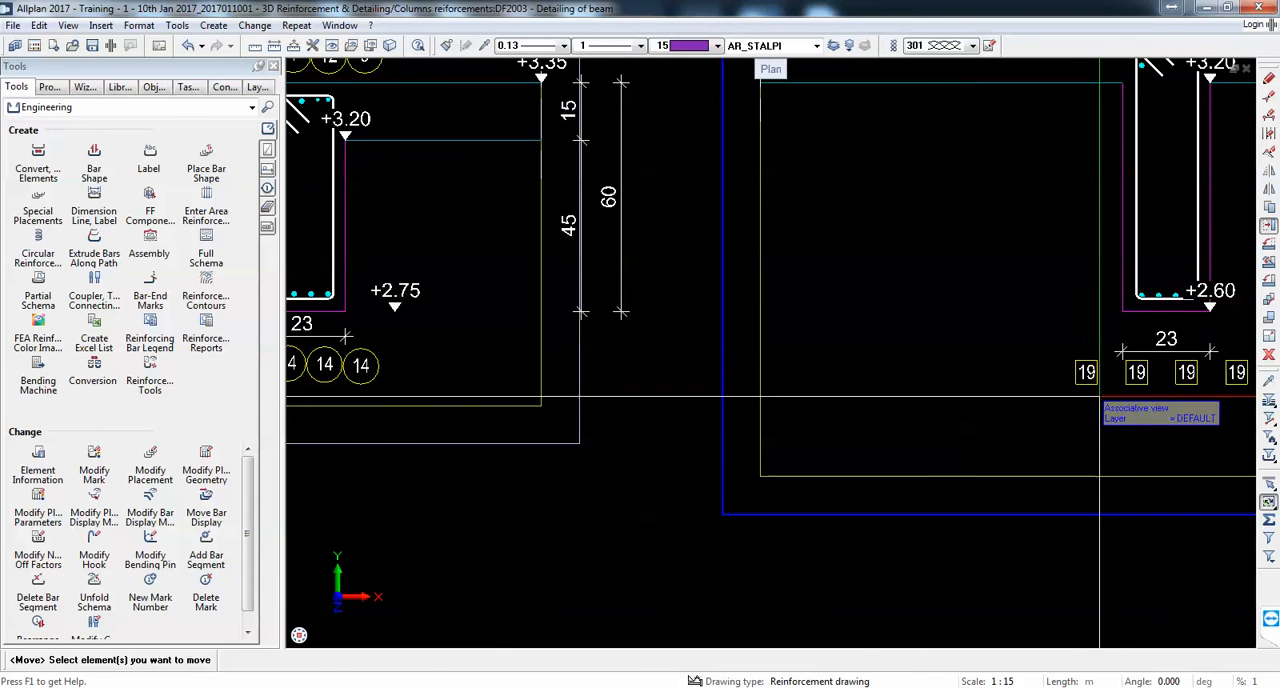
pyautogui.click(1076, 380)
pyautogui.click(1097, 384)
pyautogui.click(1124, 383)
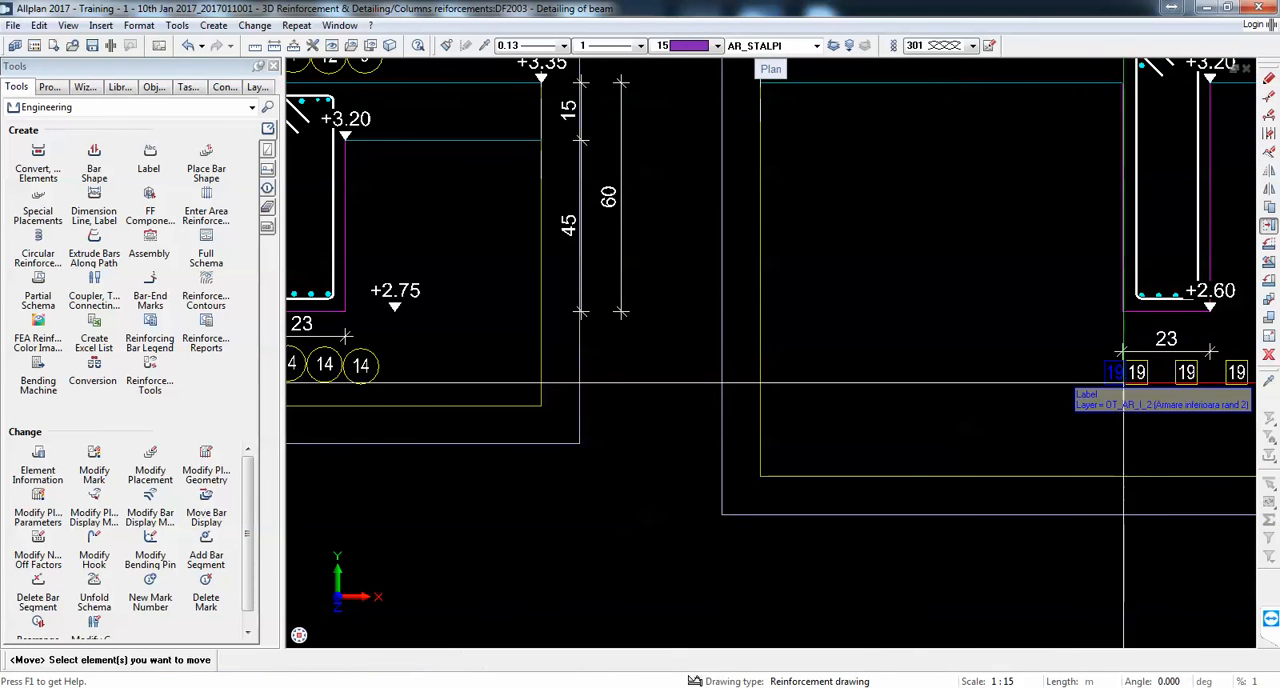
pyautogui.click(1140, 380)
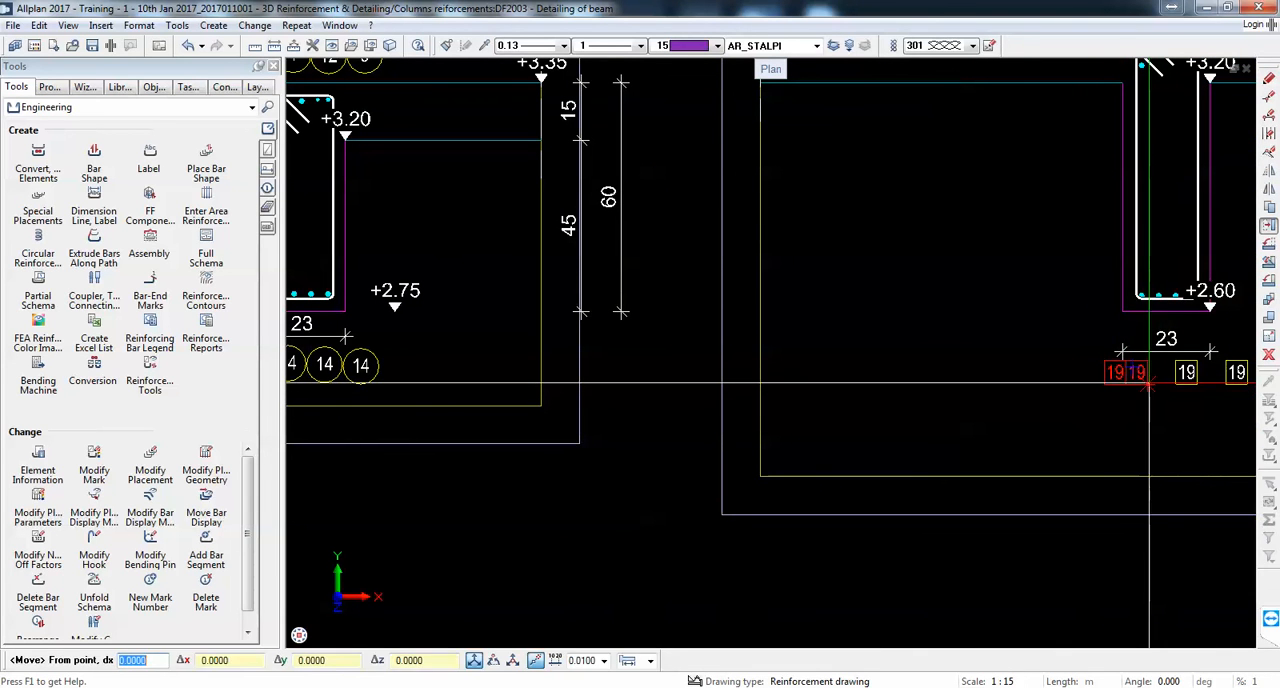
pyautogui.click(1150, 383)
pyautogui.click(1170, 382)
# Step: Move the fourth mark 19 flush against the row, and the +2.60 elevation mark to the left of the beam's underside
pyautogui.click(1234, 378)
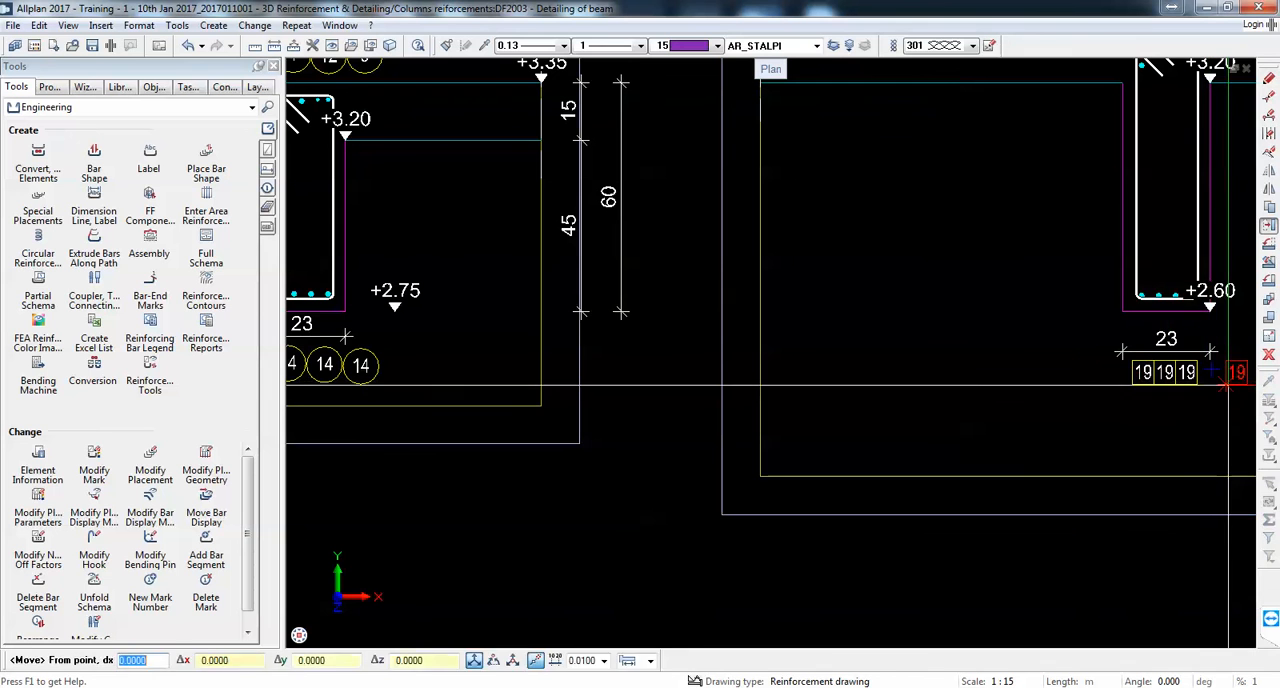
pyautogui.click(1228, 383)
pyautogui.click(1193, 383)
pyautogui.scroll(3, 930, 400)
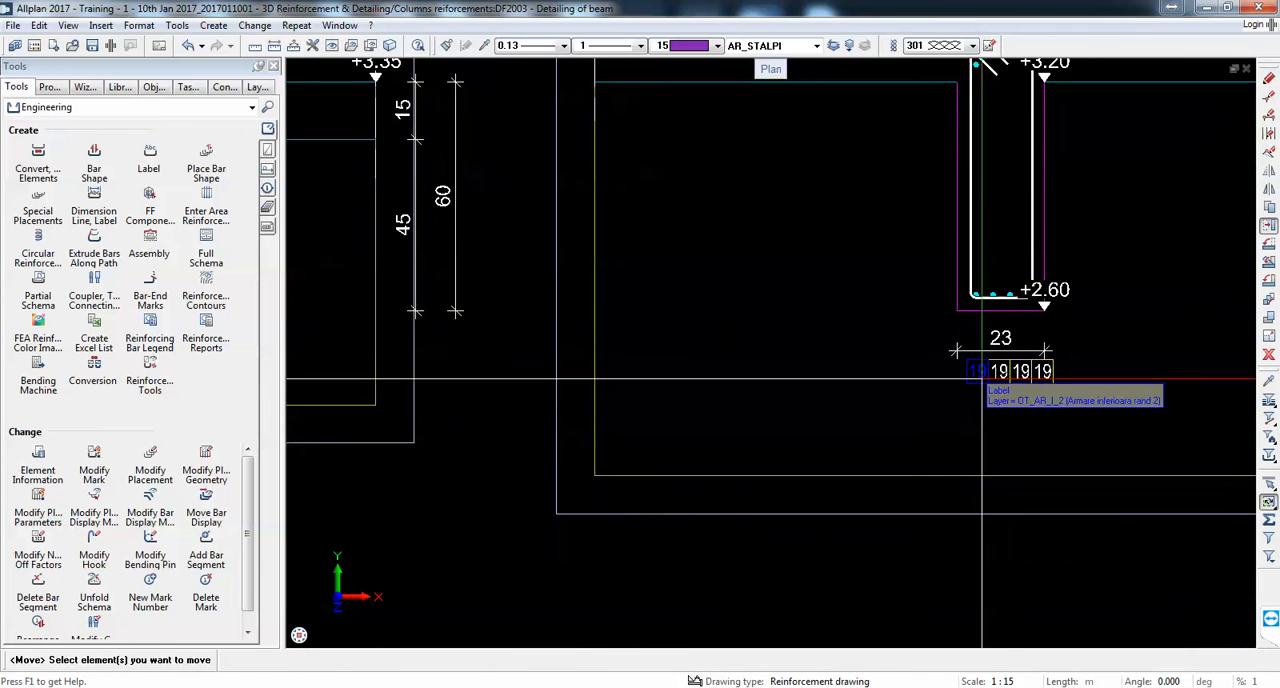
pyautogui.click(1080, 262)
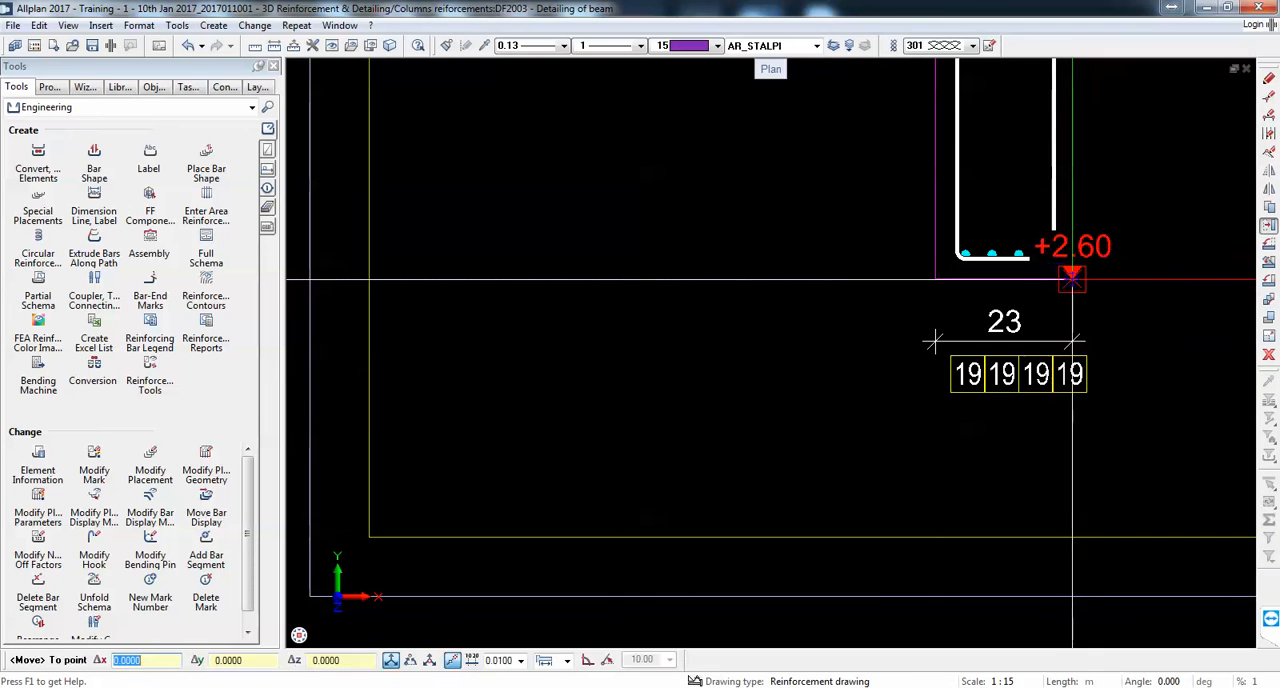
pyautogui.press('Escape')
pyautogui.scroll(-5, 866, 282)
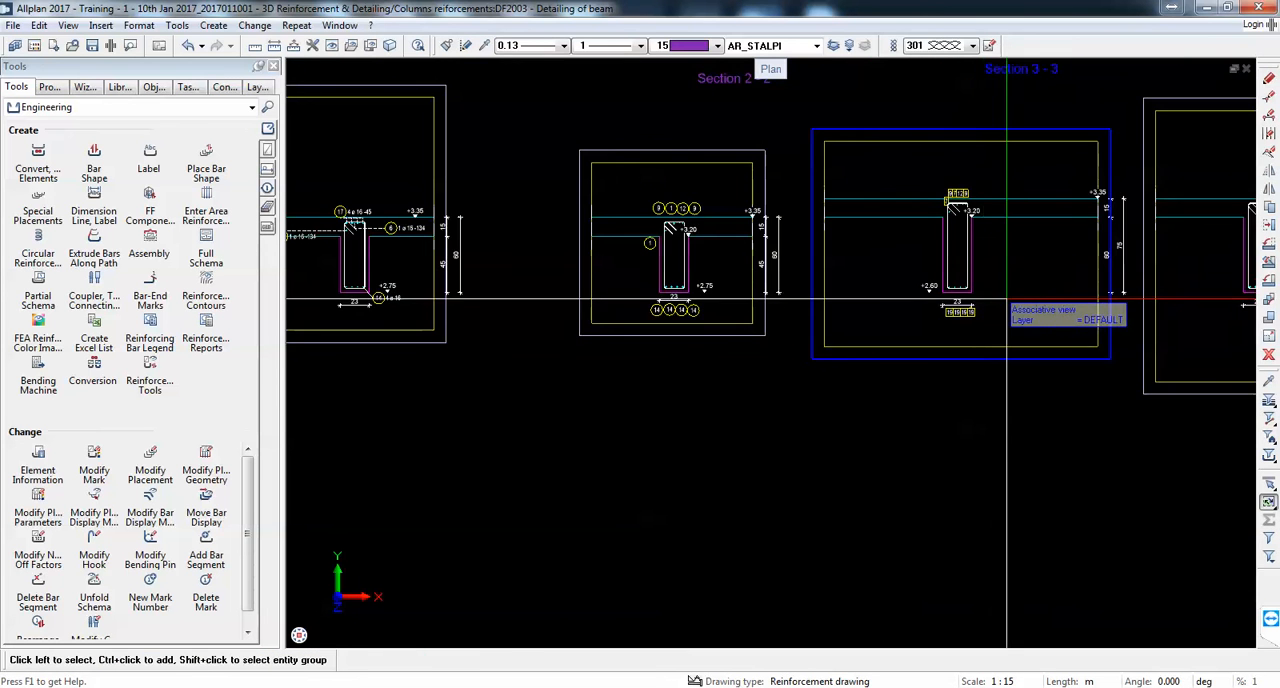
# Step: Select the section 2-2 beam together with its marks and restrict the property selection to the Label elements
pyautogui.scroll(-2, 1006, 298)
pyautogui.scroll(3, 657, 298)
pyautogui.scroll(1, 1009, 234)
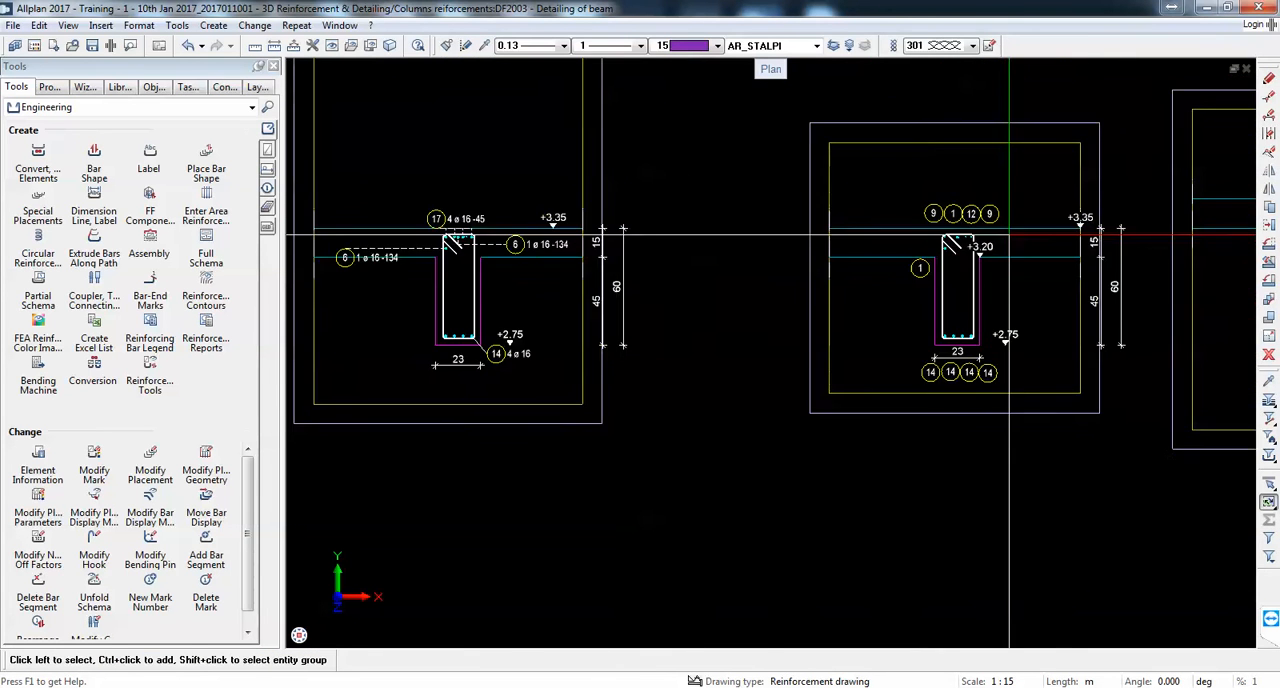
pyautogui.moveTo(1009, 236); pyautogui.dragTo(695, 232, button='middle')
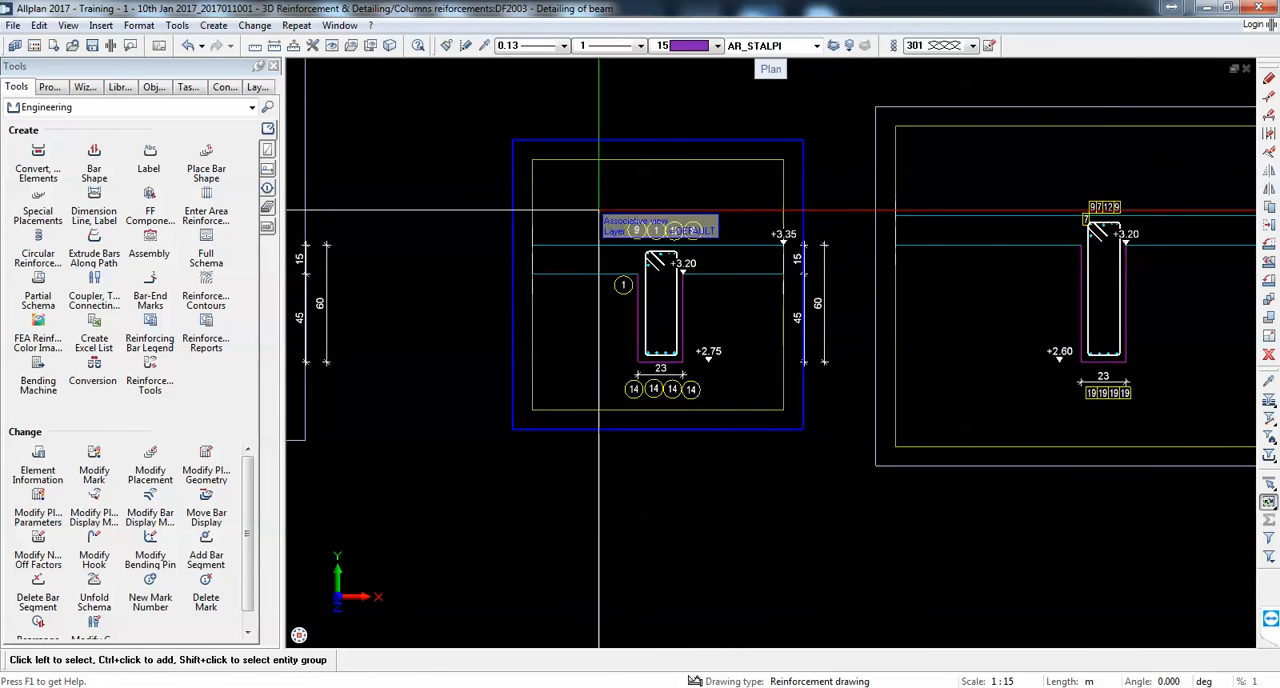
pyautogui.moveTo(566, 204); pyautogui.dragTo(726, 458)
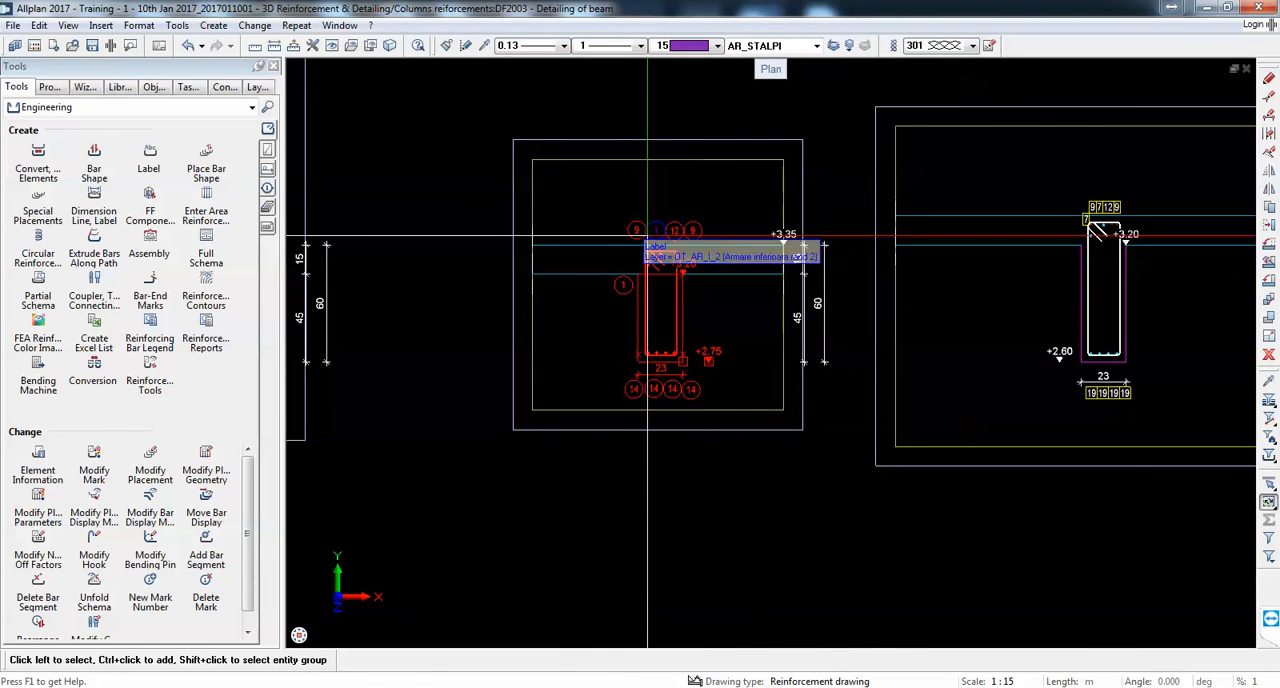
pyautogui.click(50, 87)
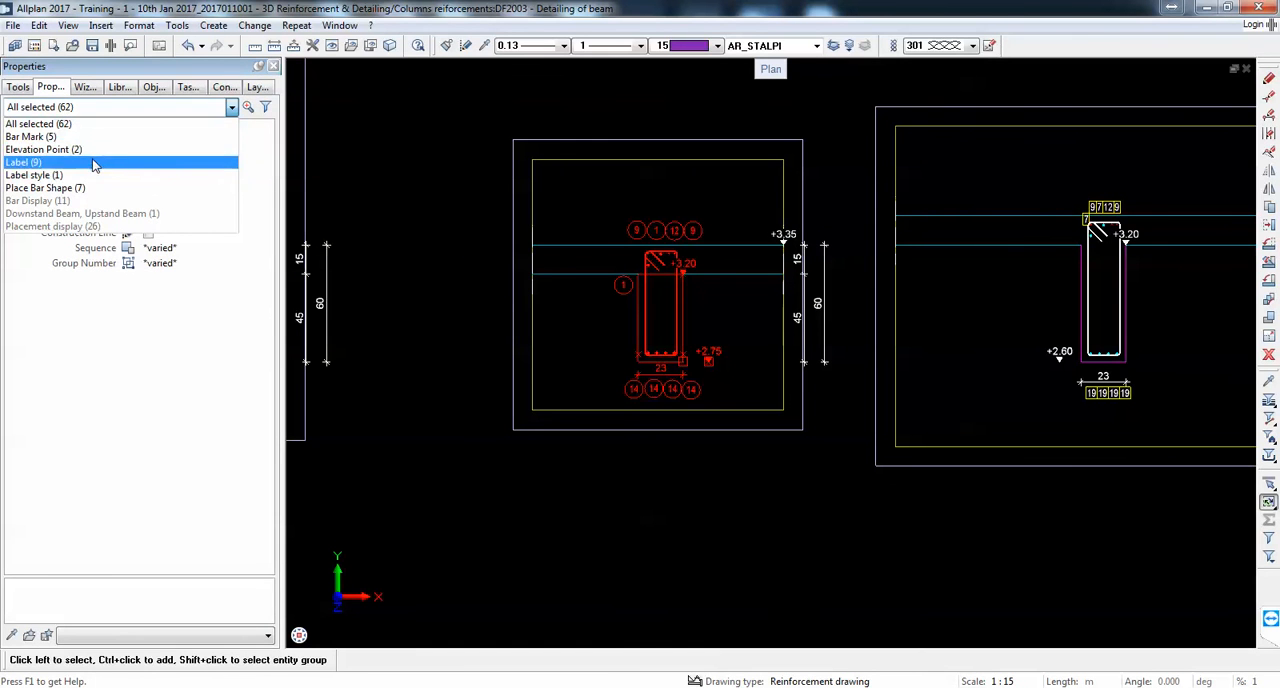
pyautogui.click(93, 163)
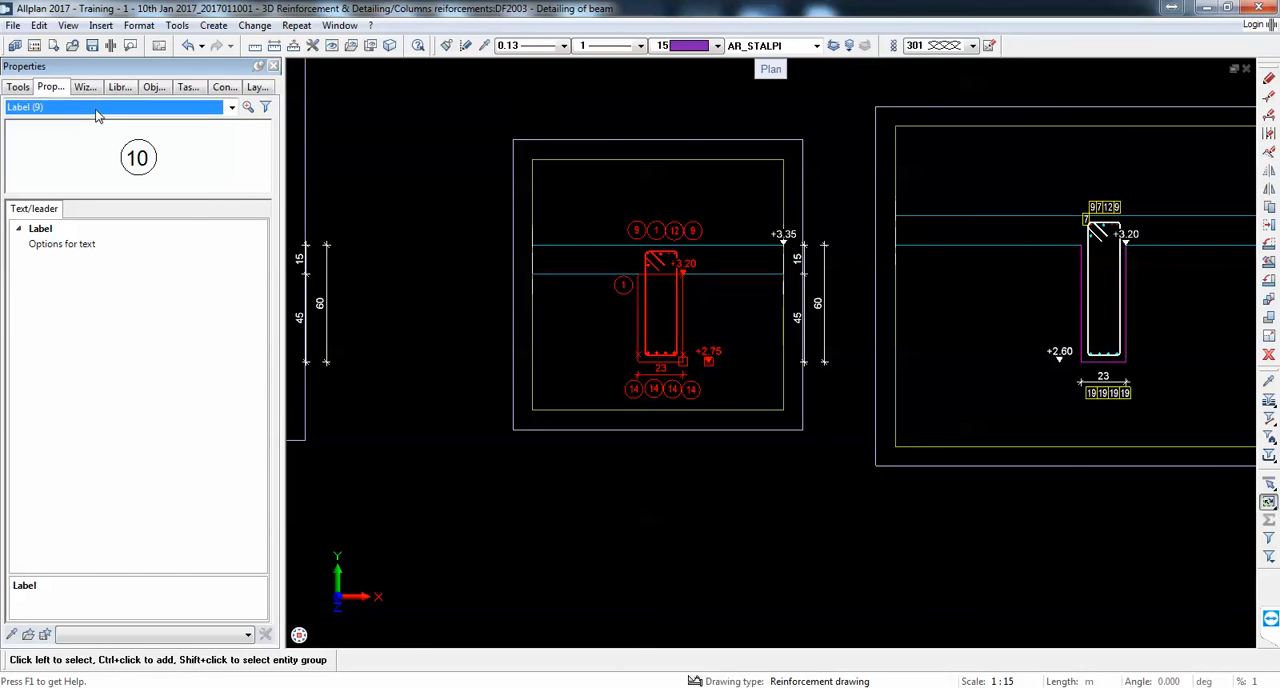
pyautogui.click(97, 110)
pyautogui.click(93, 175)
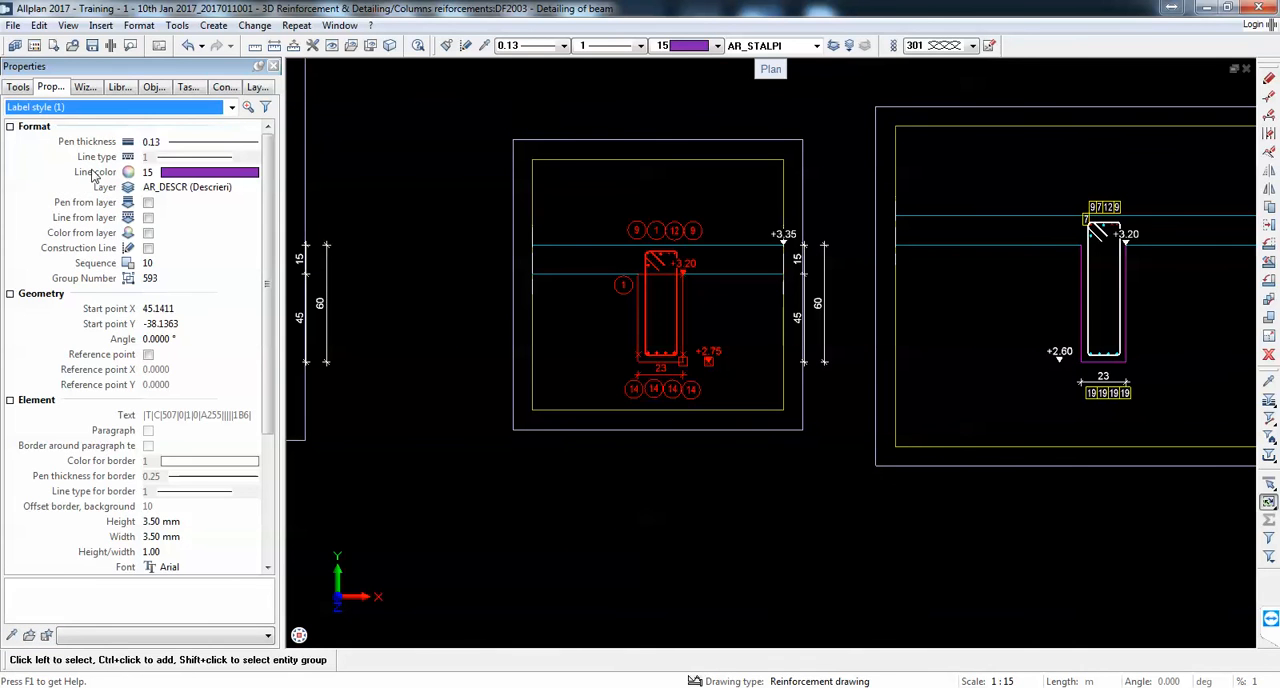
pyautogui.click(71, 111)
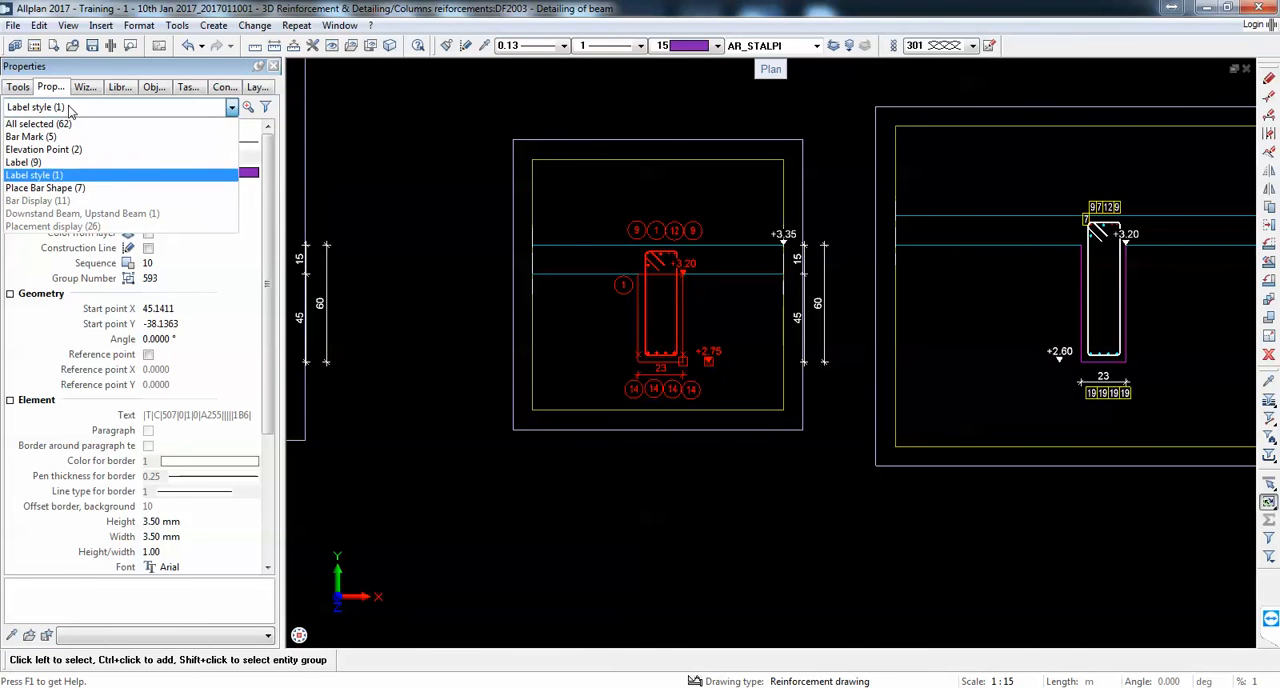
pyautogui.click(62, 163)
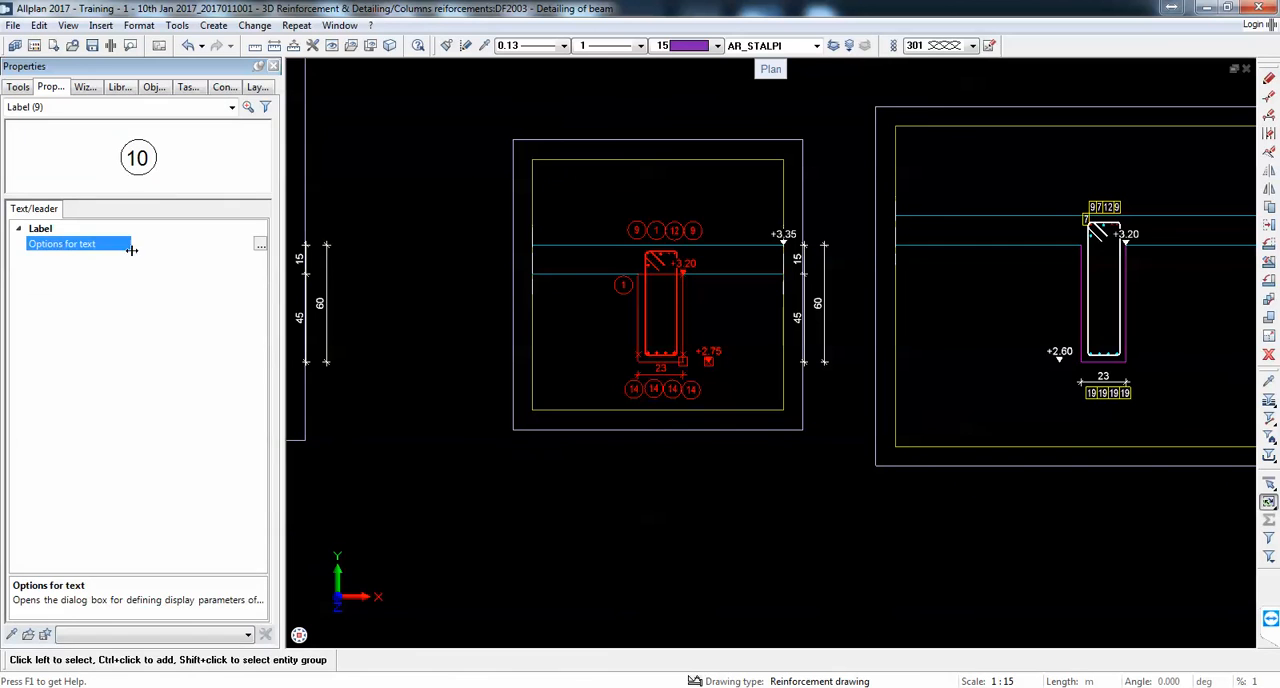
pyautogui.click(258, 247)
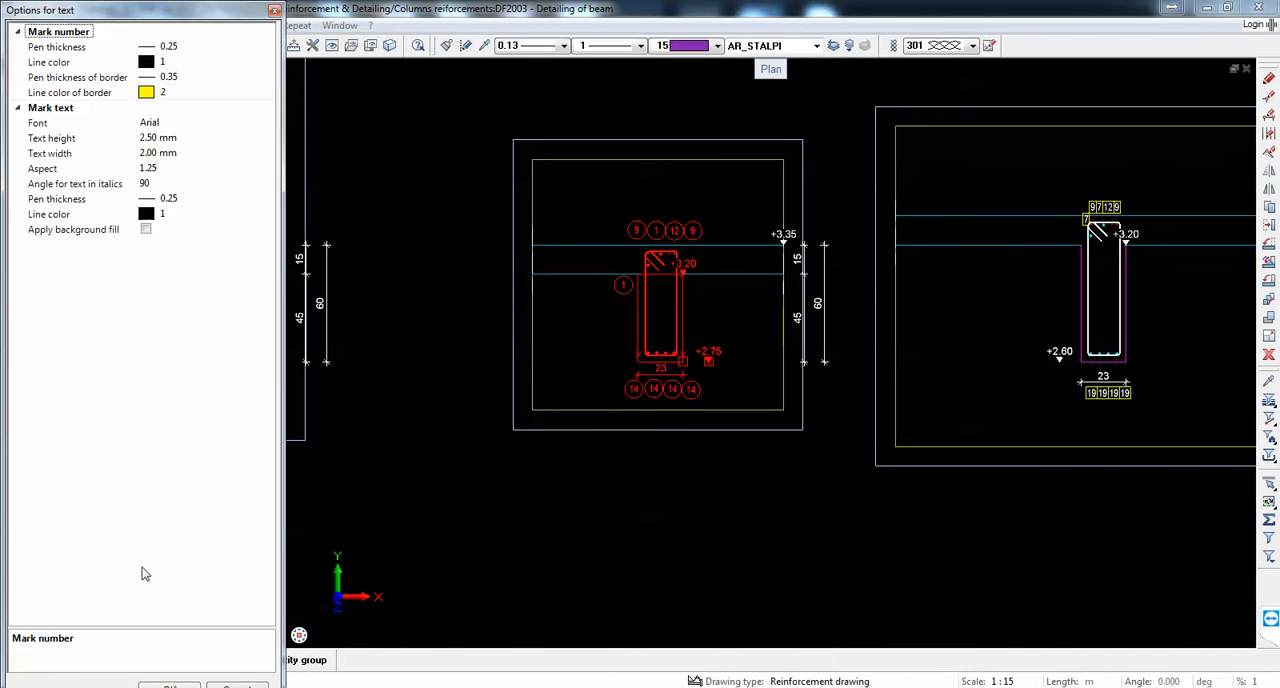
pyautogui.click(240, 686)
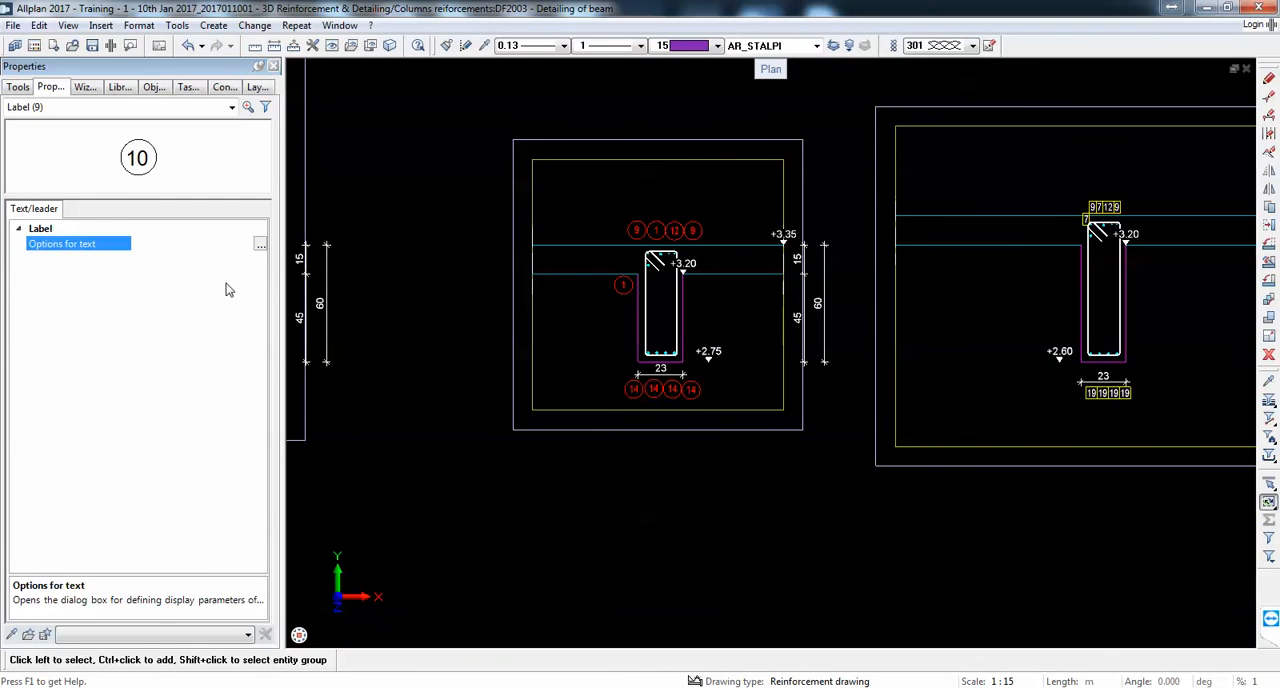
# Step: Set the mark number pen thickness of the section 2-2 labels to 0.35 in their text options
pyautogui.click(258, 246)
pyautogui.click(172, 47)
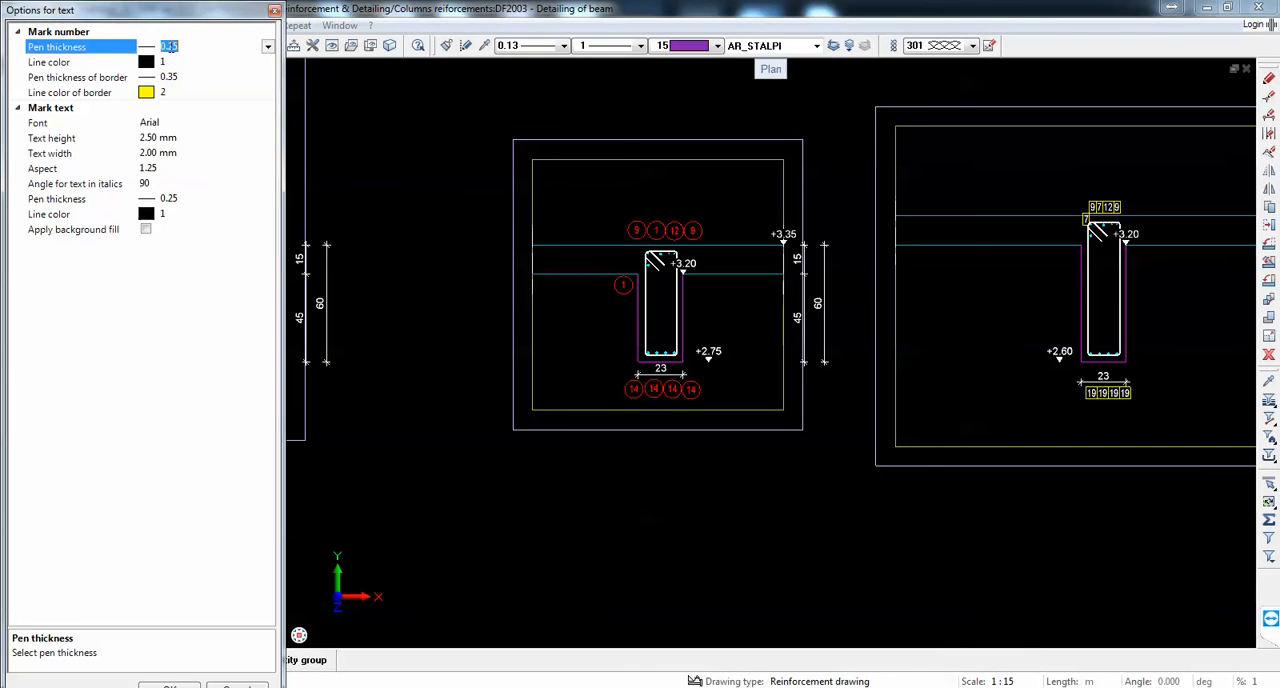
pyautogui.click(267, 47)
pyautogui.click(201, 79)
pyautogui.click(195, 686)
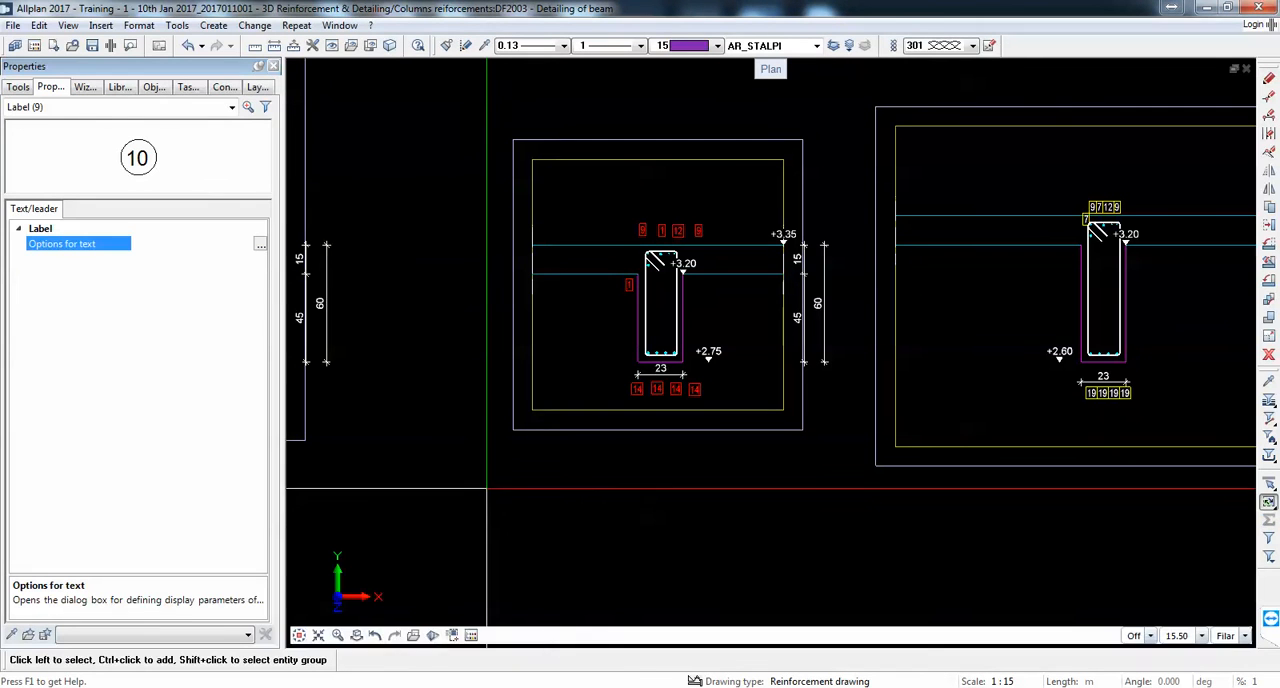
# Step: Reset the mark number pen thickness of the section 2-2 labels to 0.25
pyautogui.click(259, 245)
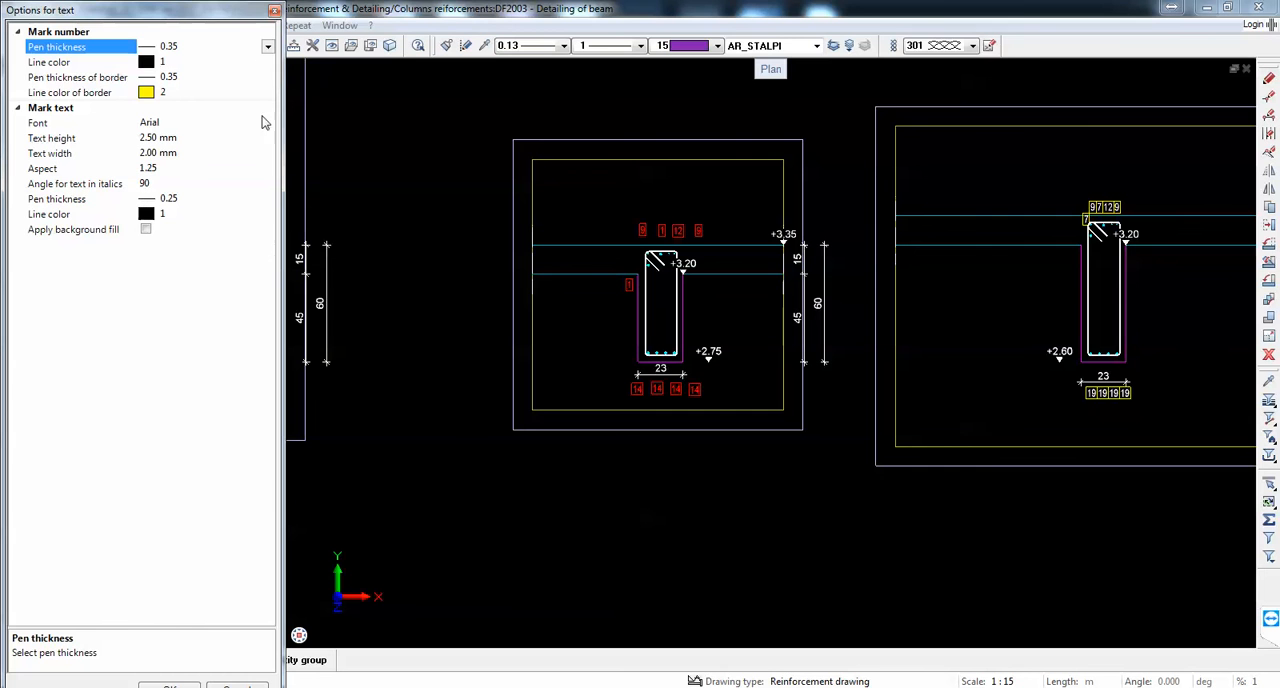
pyautogui.click(267, 47)
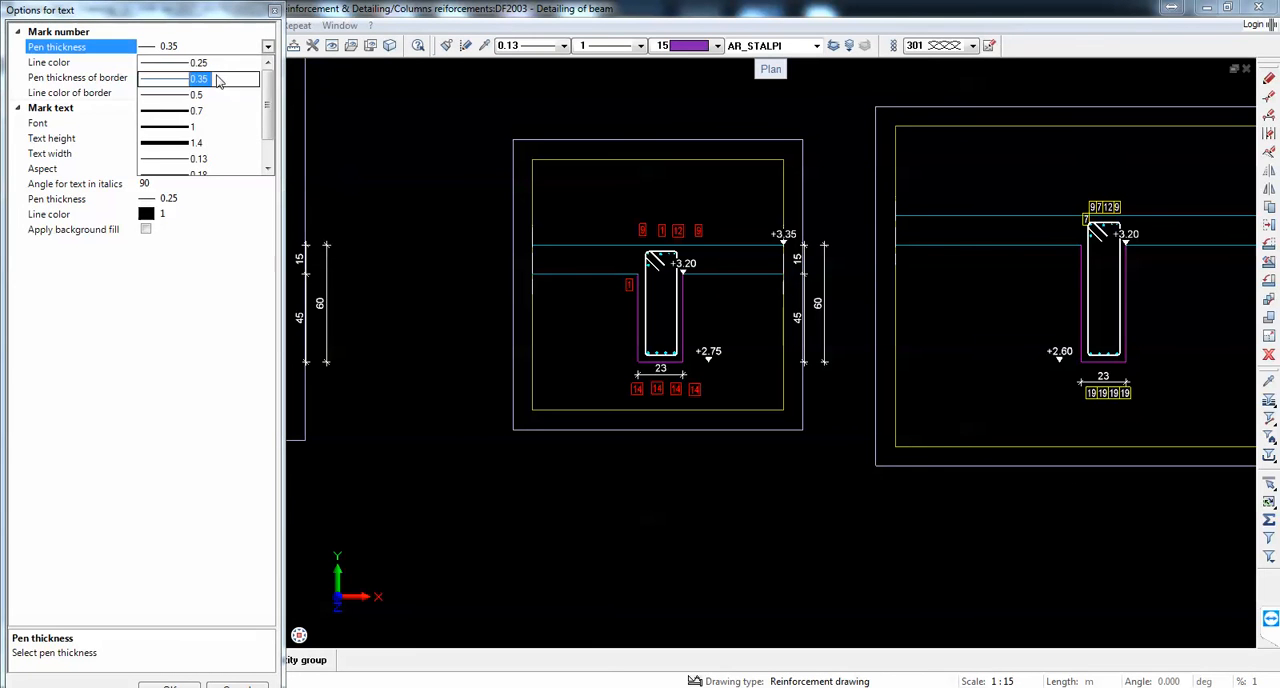
pyautogui.click(200, 63)
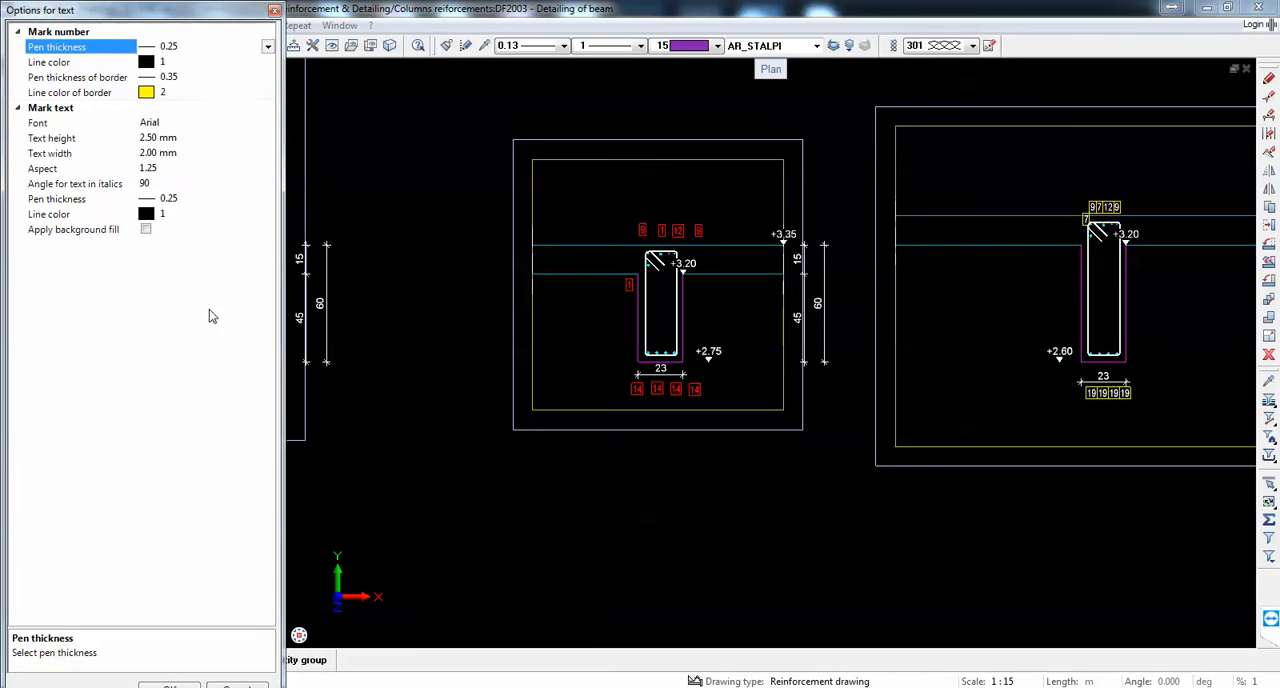
pyautogui.click(191, 684)
# Step: Move the upper mark 1 of section 2-2 flush against the left mark 9, and mark 12 flush against mark 1
pyautogui.scroll(4, 690, 215)
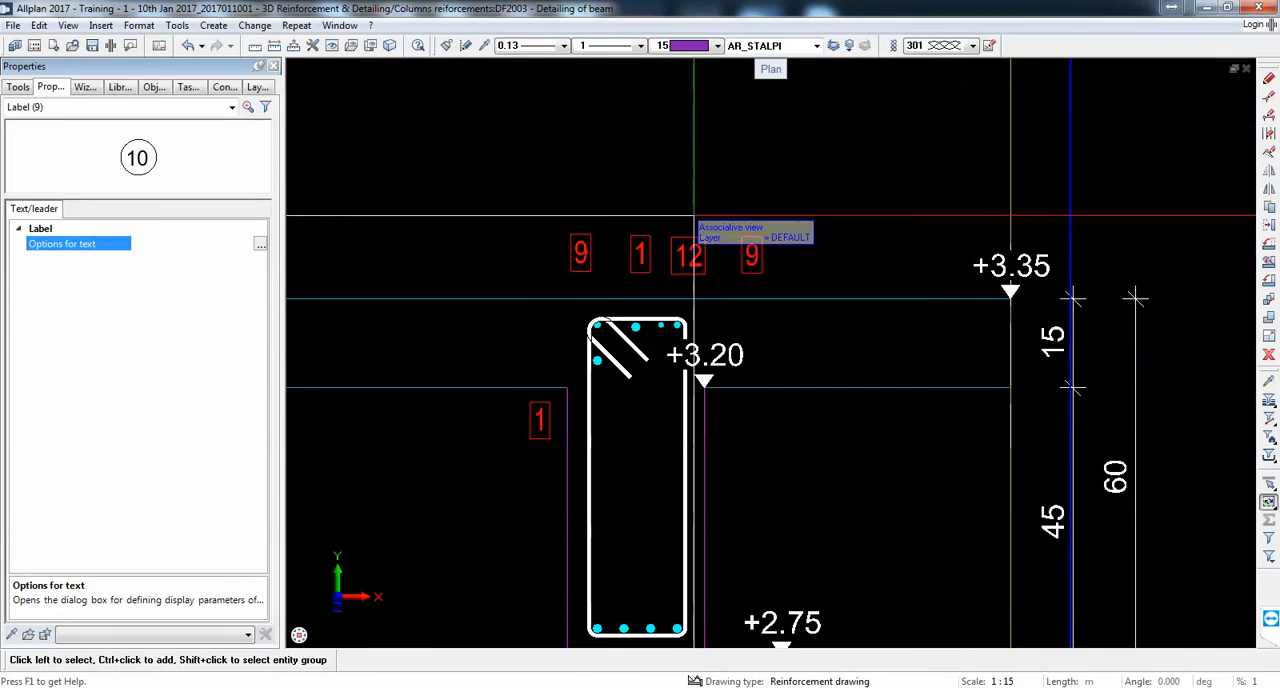
pyautogui.click(1269, 225)
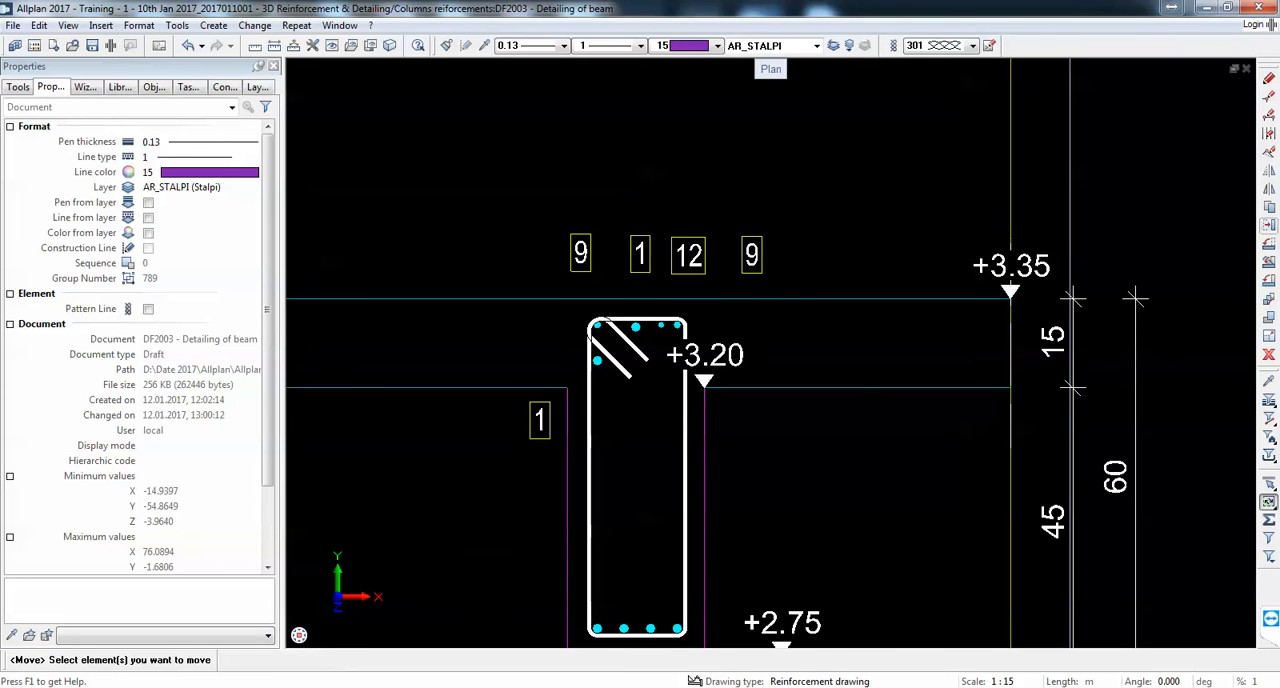
pyautogui.click(640, 255)
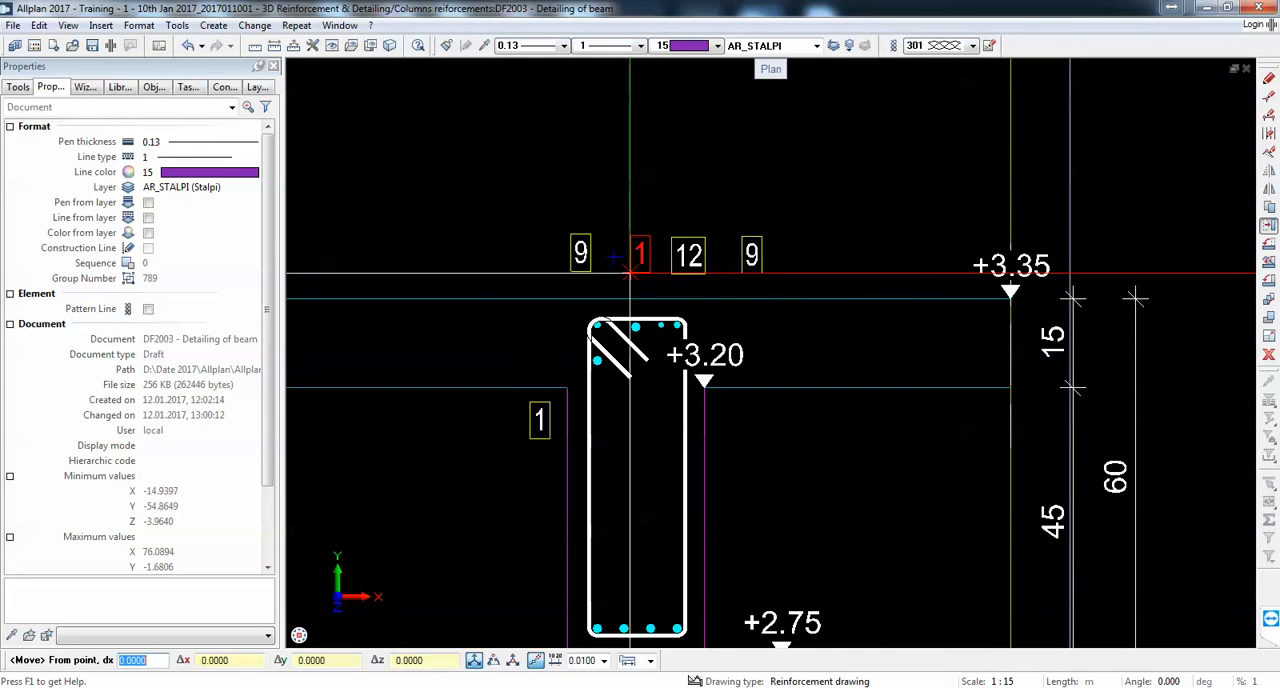
pyautogui.click(591, 272)
pyautogui.scroll(3, 591, 272)
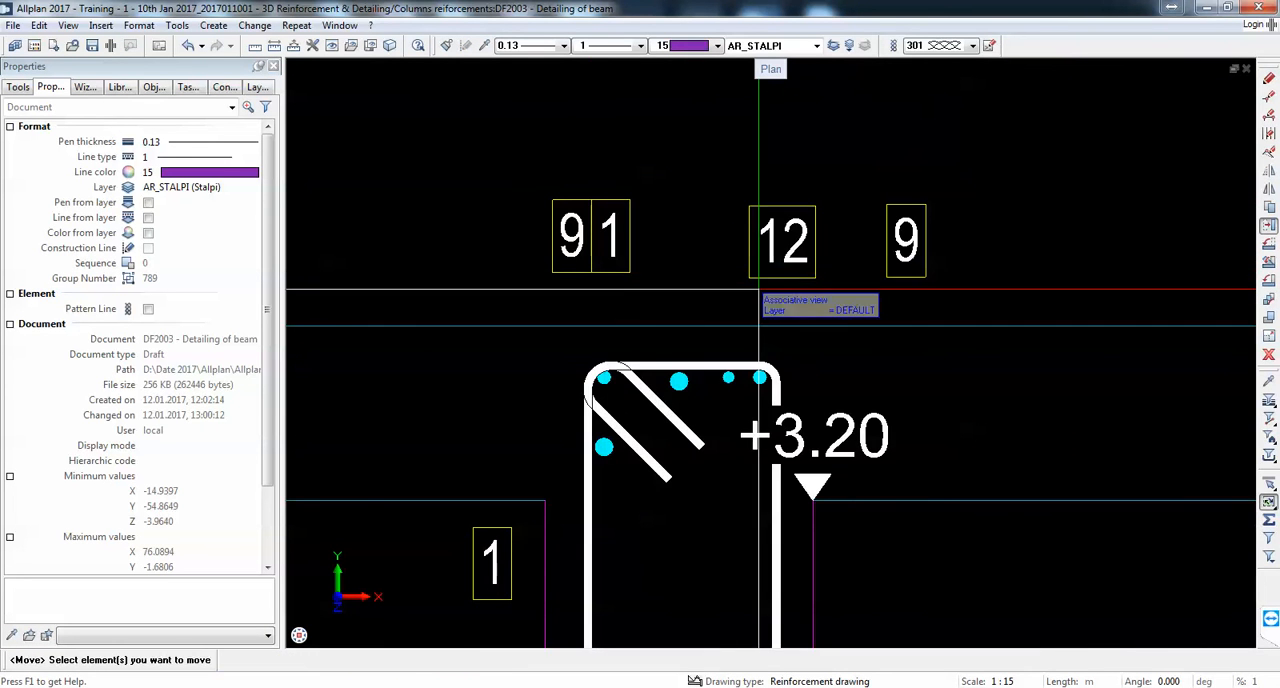
pyautogui.click(671, 275)
pyautogui.click(750, 278)
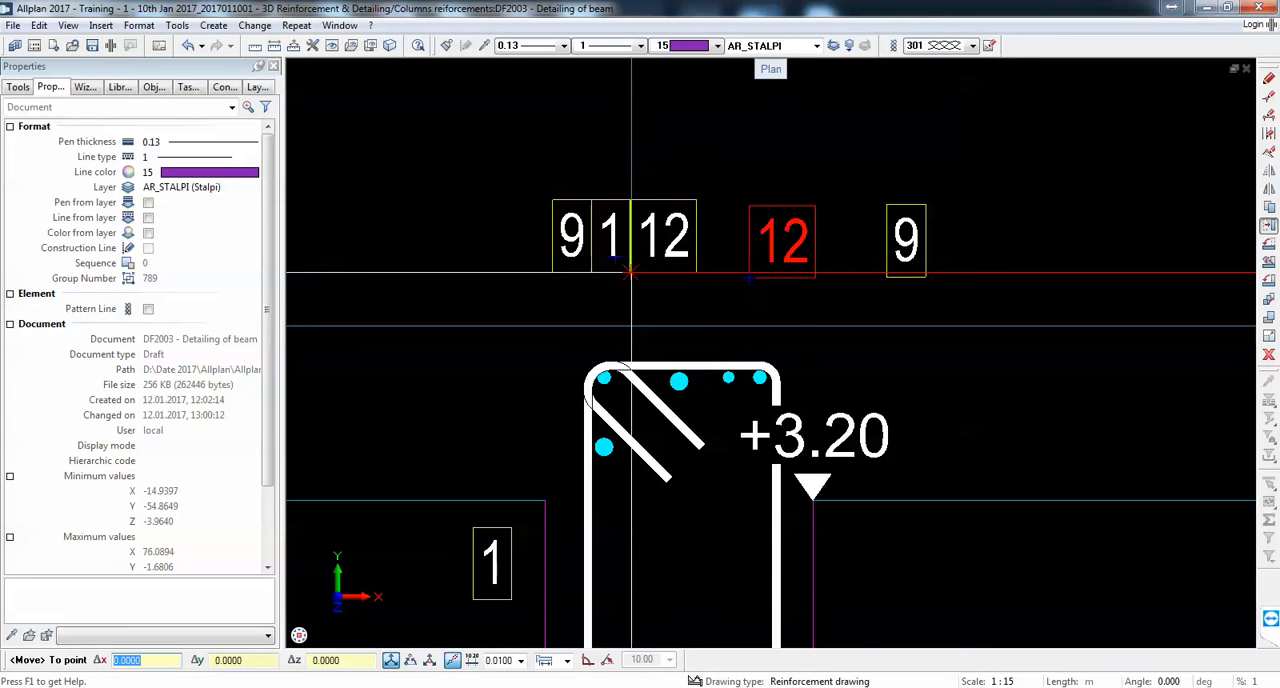
pyautogui.click(632, 273)
# Step: Move the right mark 9 flush against mark 12, then shift the whole row to just above the stirrup, aligned with its left edge
pyautogui.click(885, 272)
pyautogui.click(887, 274)
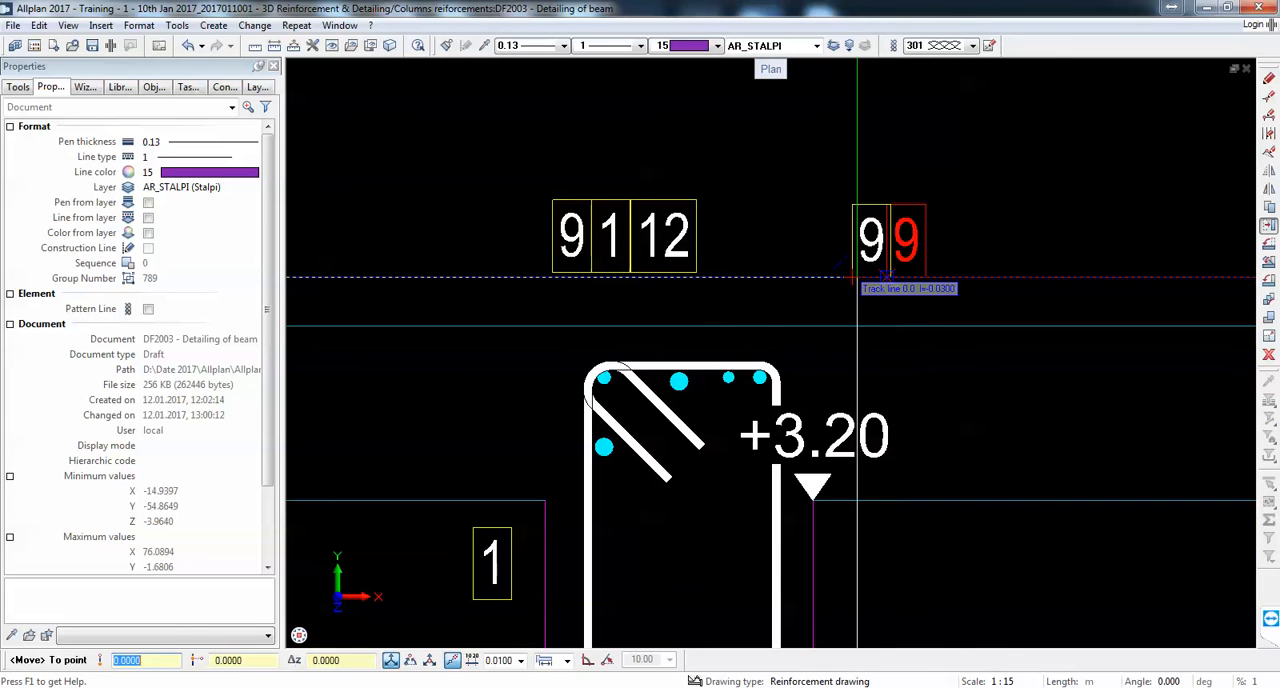
pyautogui.click(701, 271)
pyautogui.moveTo(786, 257); pyautogui.dragTo(515, 218)
pyautogui.click(549, 270)
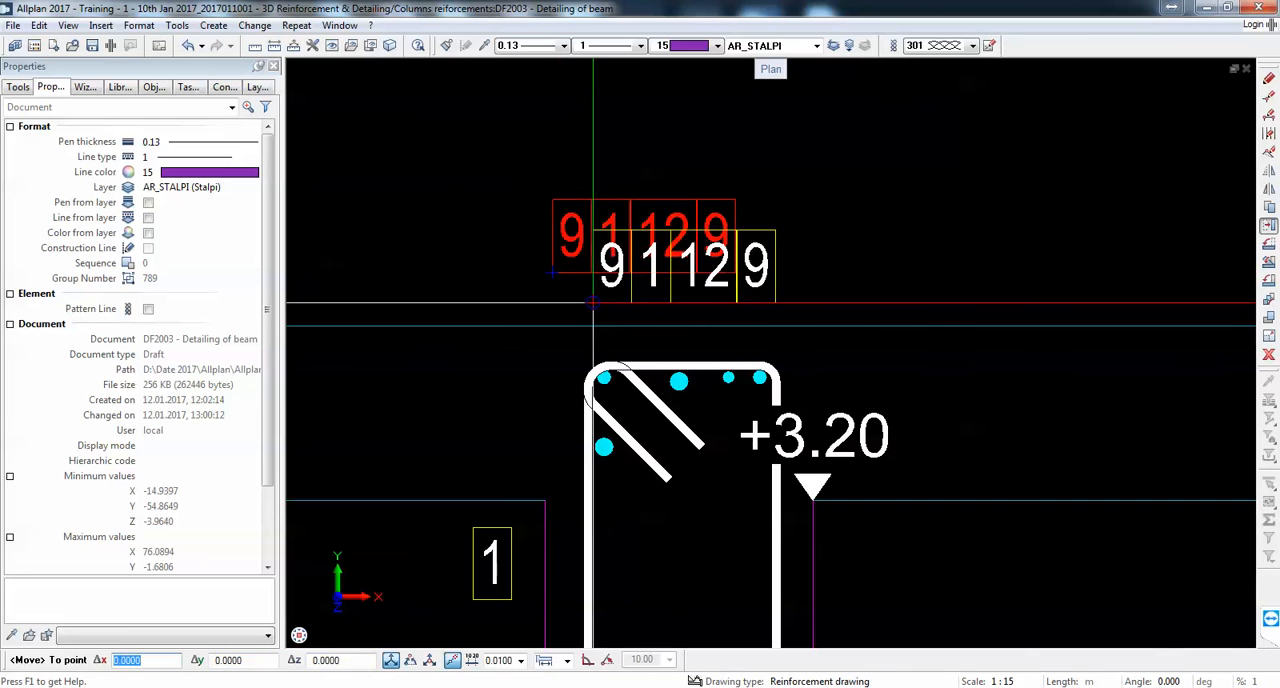
pyautogui.click(592, 303)
pyautogui.scroll(-5, 704, 237)
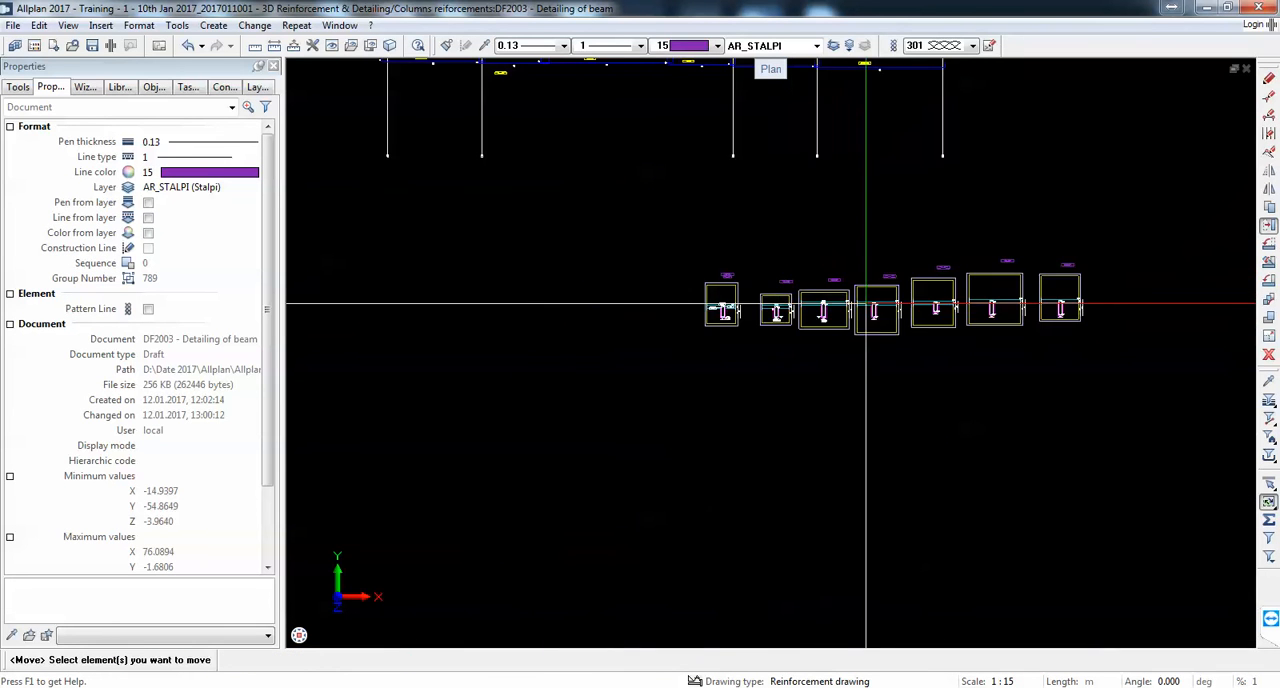
pyautogui.scroll(6, 700, 300)
pyautogui.scroll(2, 906, 182)
pyautogui.moveTo(911, 220); pyautogui.dragTo(844, 330, button='middle')
pyautogui.click(17, 87)
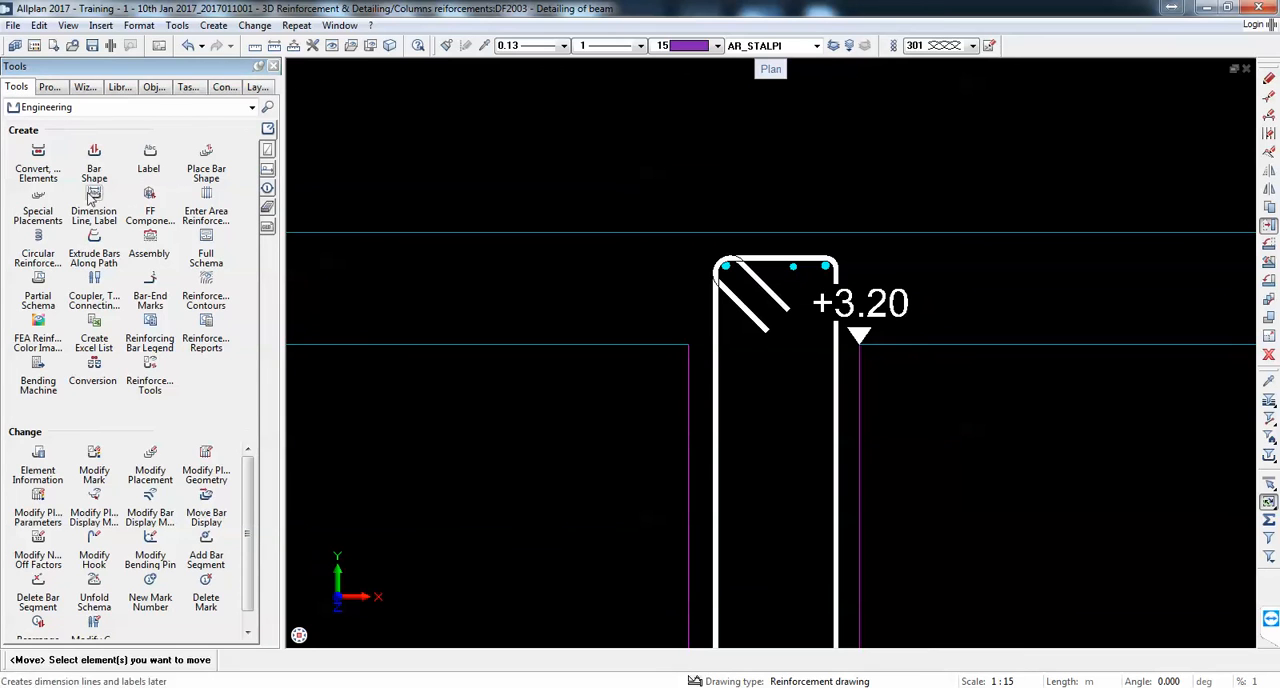
pyautogui.click(160, 172)
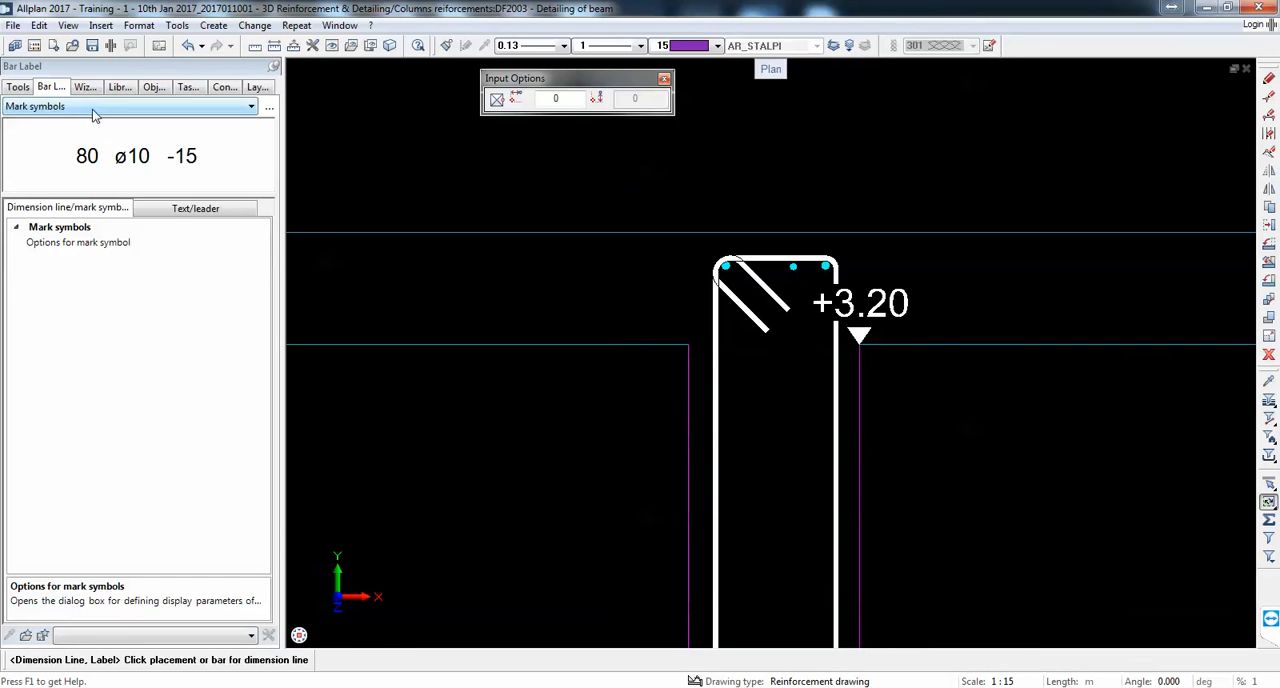
pyautogui.click(91, 106)
pyautogui.click(72, 148)
pyautogui.click(727, 266)
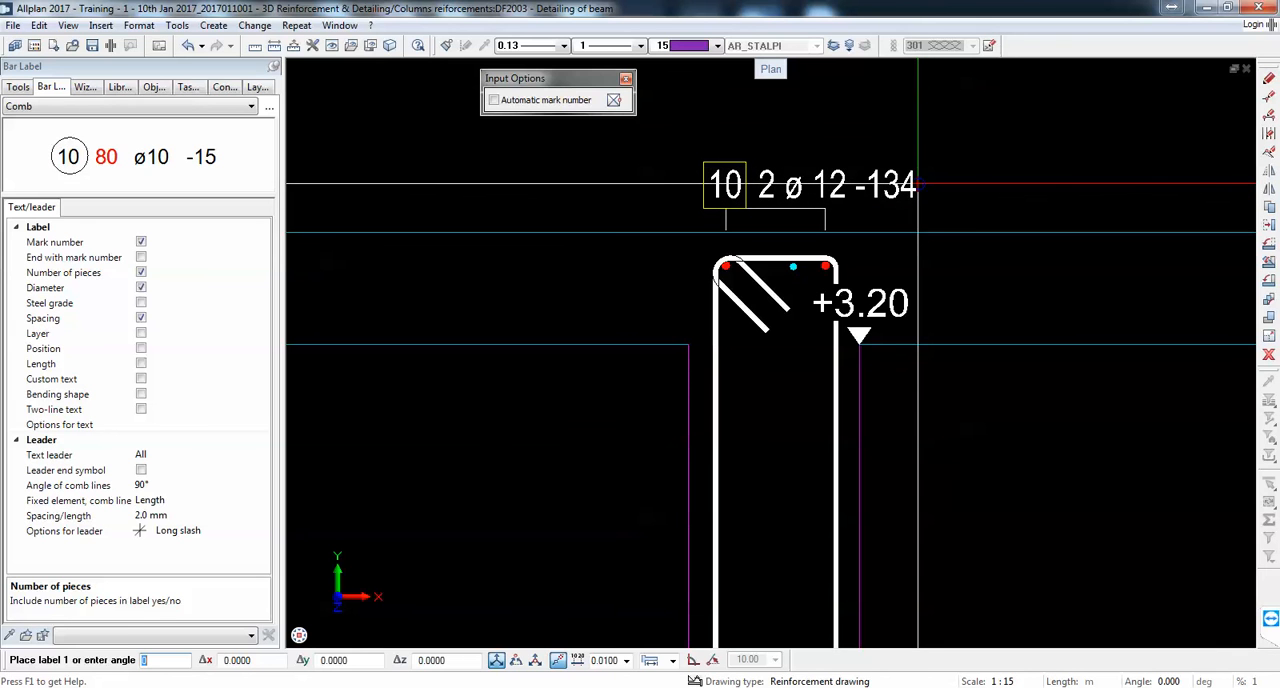
pyautogui.press('Escape')
# Step: Set the mark layout of bar reinforcement labels to Circle in the reinforcement label options
pyautogui.click(296, 46)
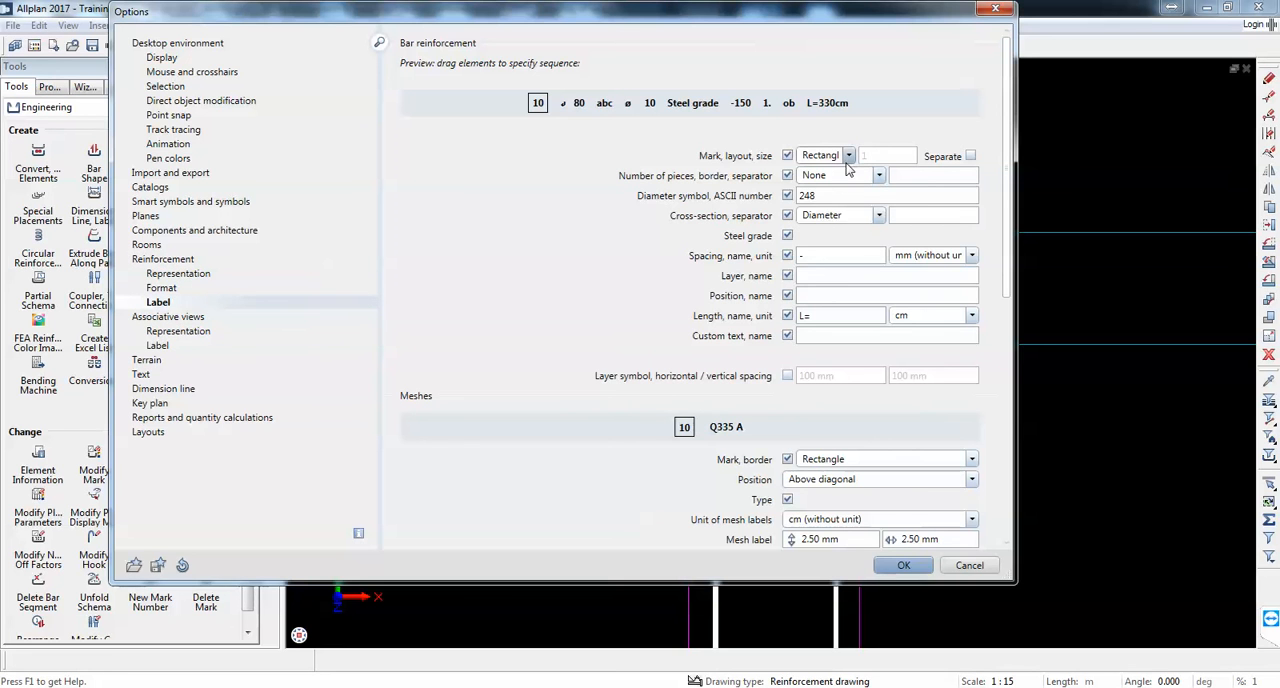
pyautogui.click(895, 566)
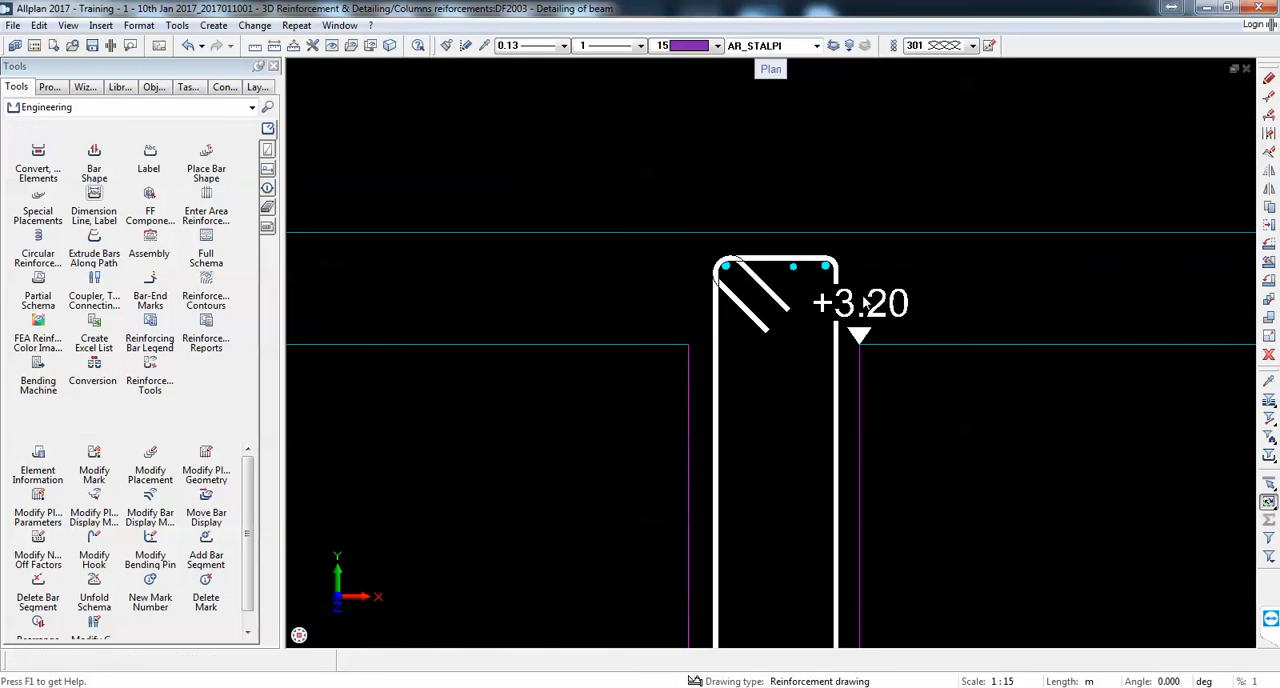
# Step: Label the two top corner bars and the single top bar of section 4-4 with separate Fan labels above the stirrup
pyautogui.click(148, 160)
pyautogui.click(800, 268)
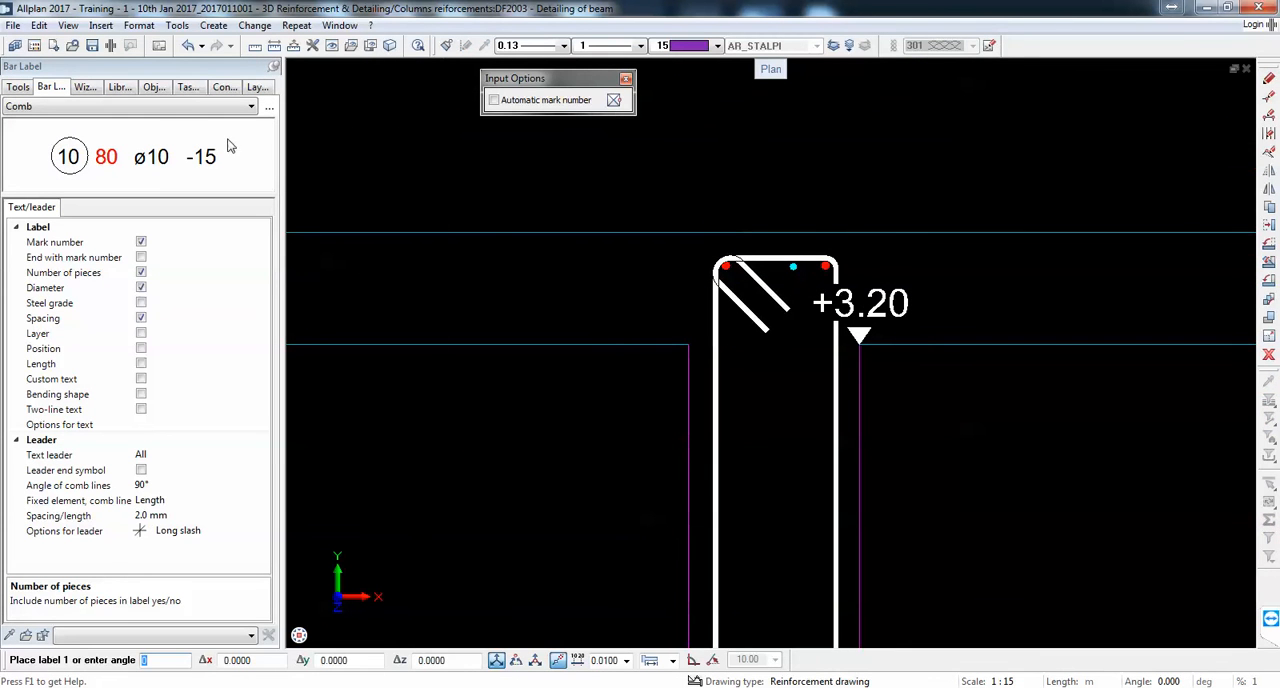
pyautogui.click(170, 106)
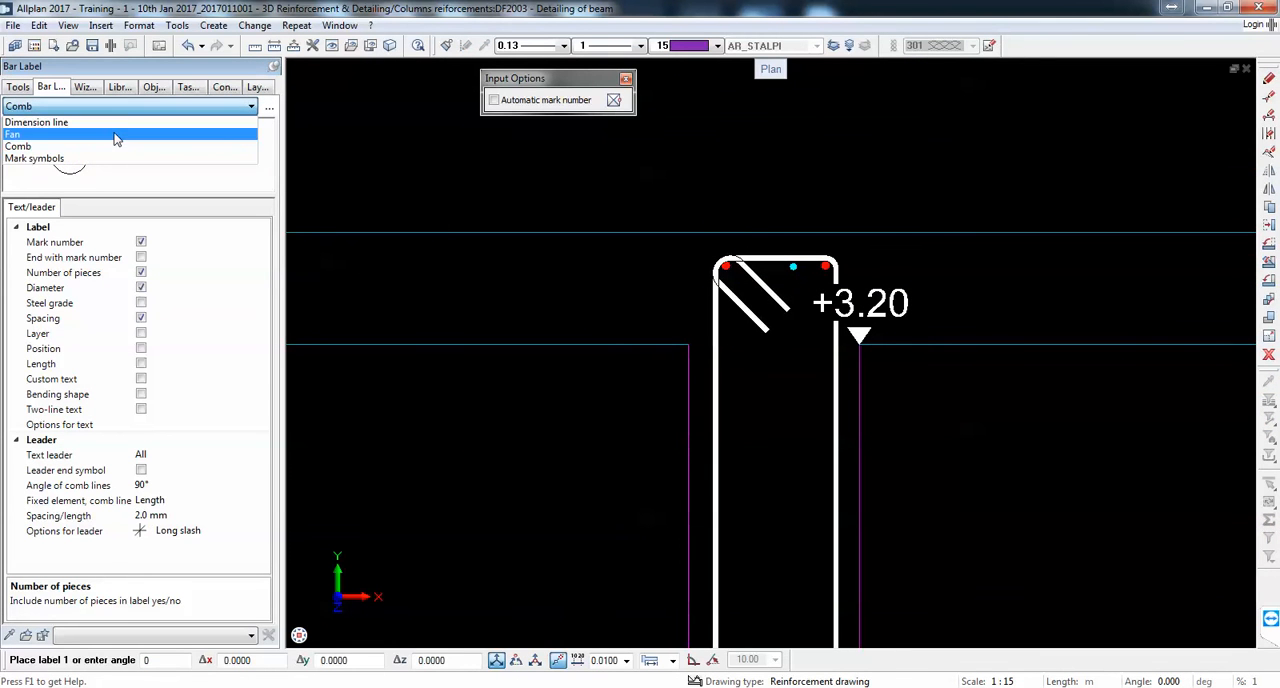
pyautogui.click(115, 135)
pyautogui.click(818, 192)
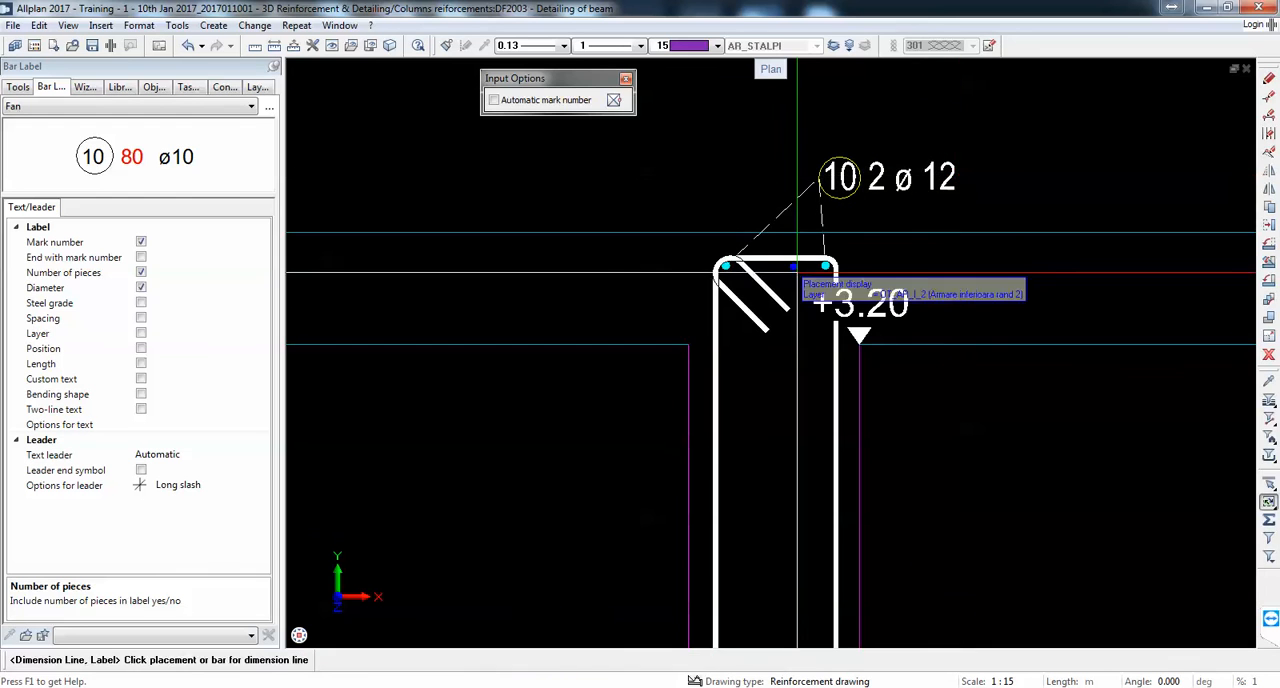
pyautogui.click(794, 268)
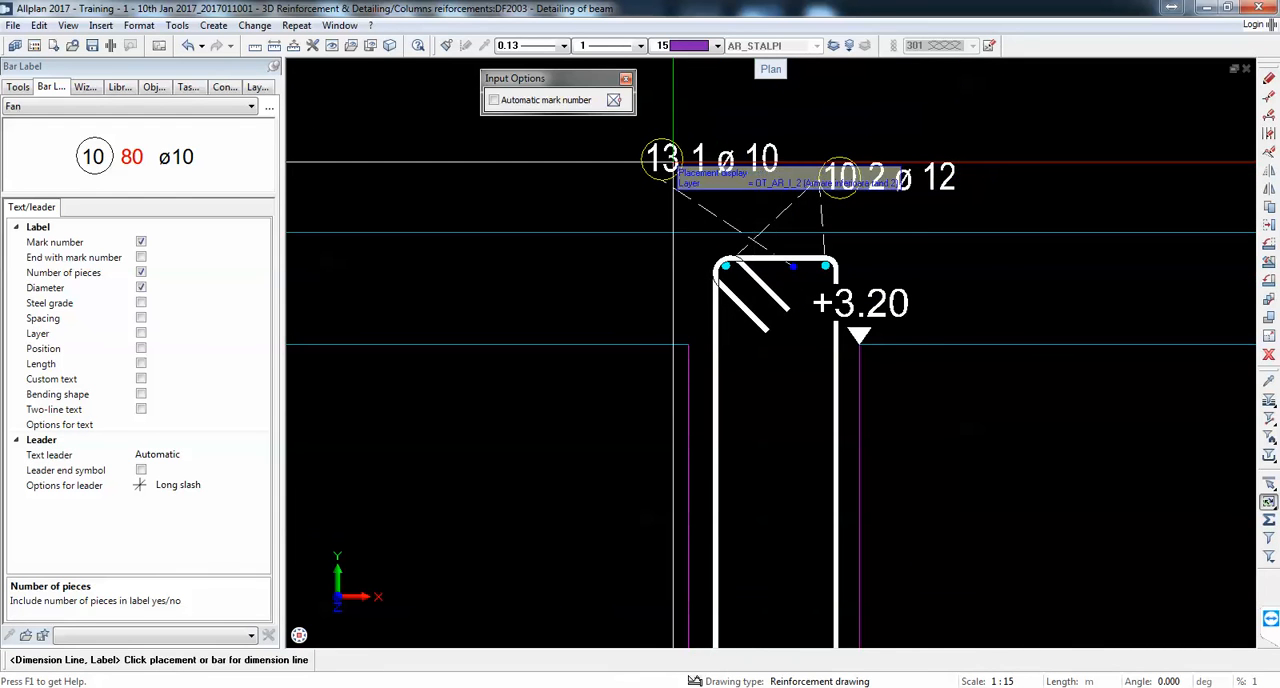
# Step: Label the four bottom bars of section 4-4 with a fan label below and right of the beam
pyautogui.scroll(3, 673, 162)
pyautogui.scroll(-1, 680, 165)
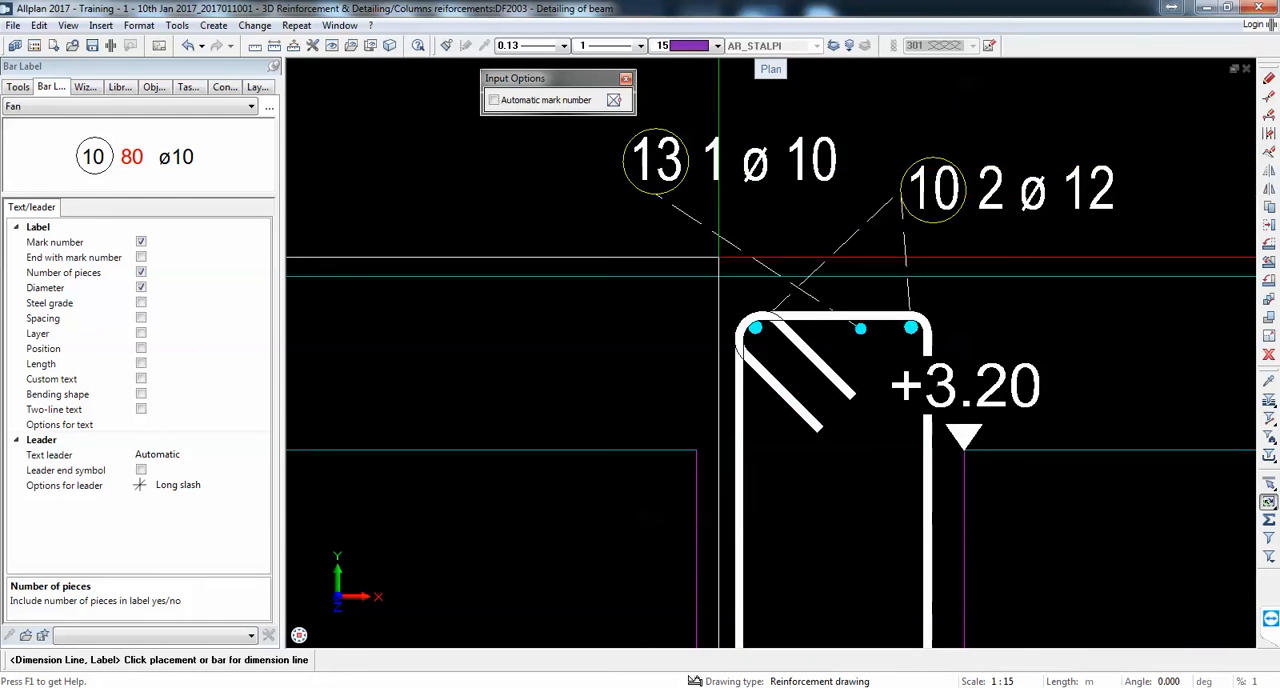
pyautogui.scroll(-4, 792, 215)
pyautogui.scroll(1, 776, 174)
pyautogui.scroll(-4, 814, 206)
pyautogui.scroll(2, 802, 413)
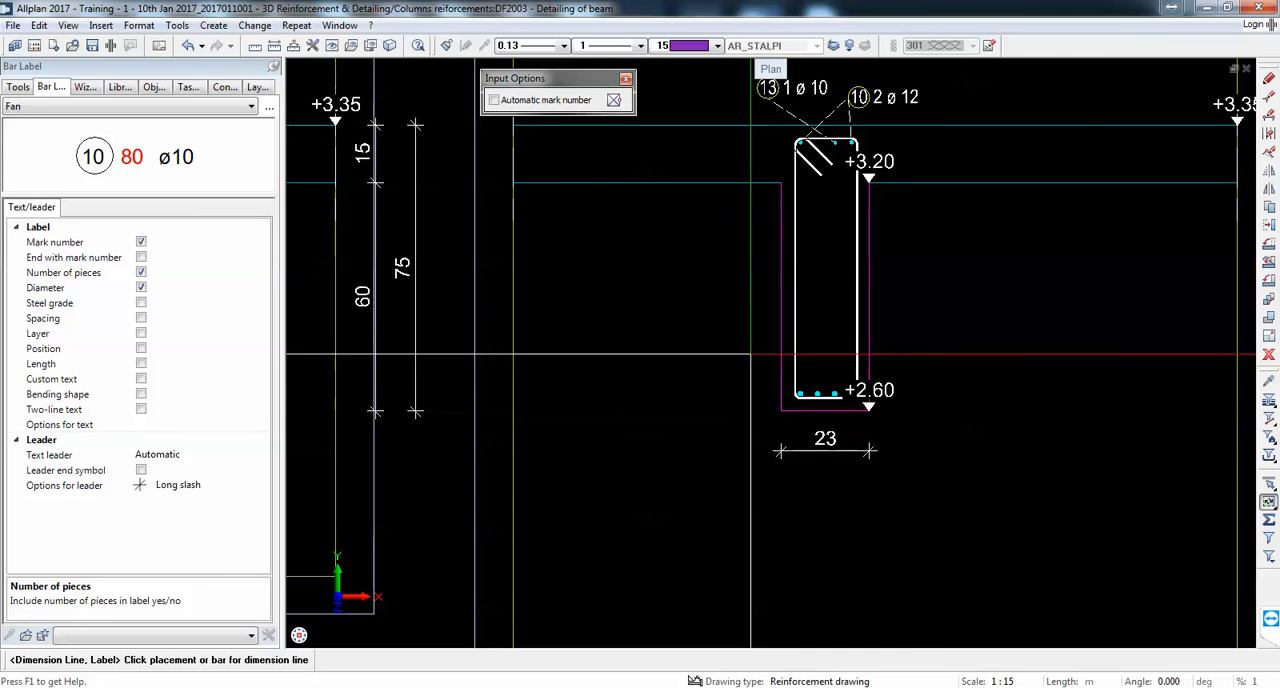
pyautogui.click(818, 394)
pyautogui.click(956, 436)
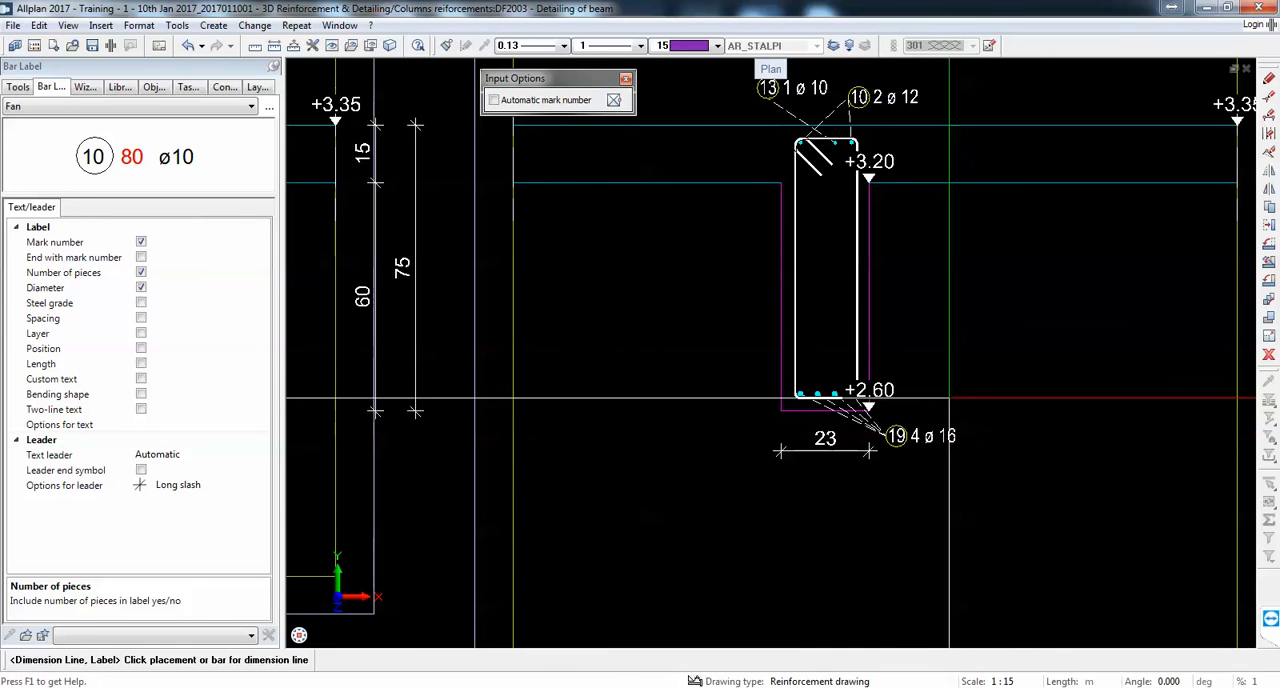
# Step: Move the +2.60 elevation mark of section 4-4 horizontally to the right, clear of the stirrup corner
pyautogui.click(1268, 226)
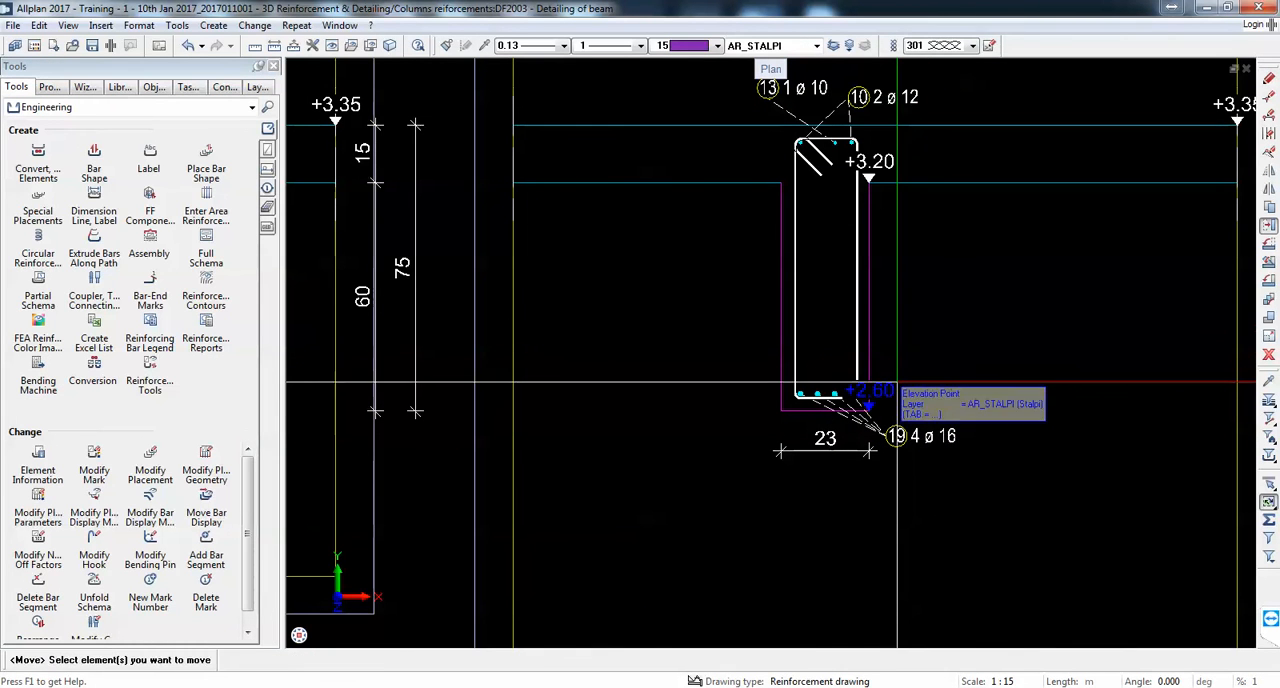
pyautogui.click(866, 402)
pyautogui.click(868, 408)
pyautogui.click(903, 408)
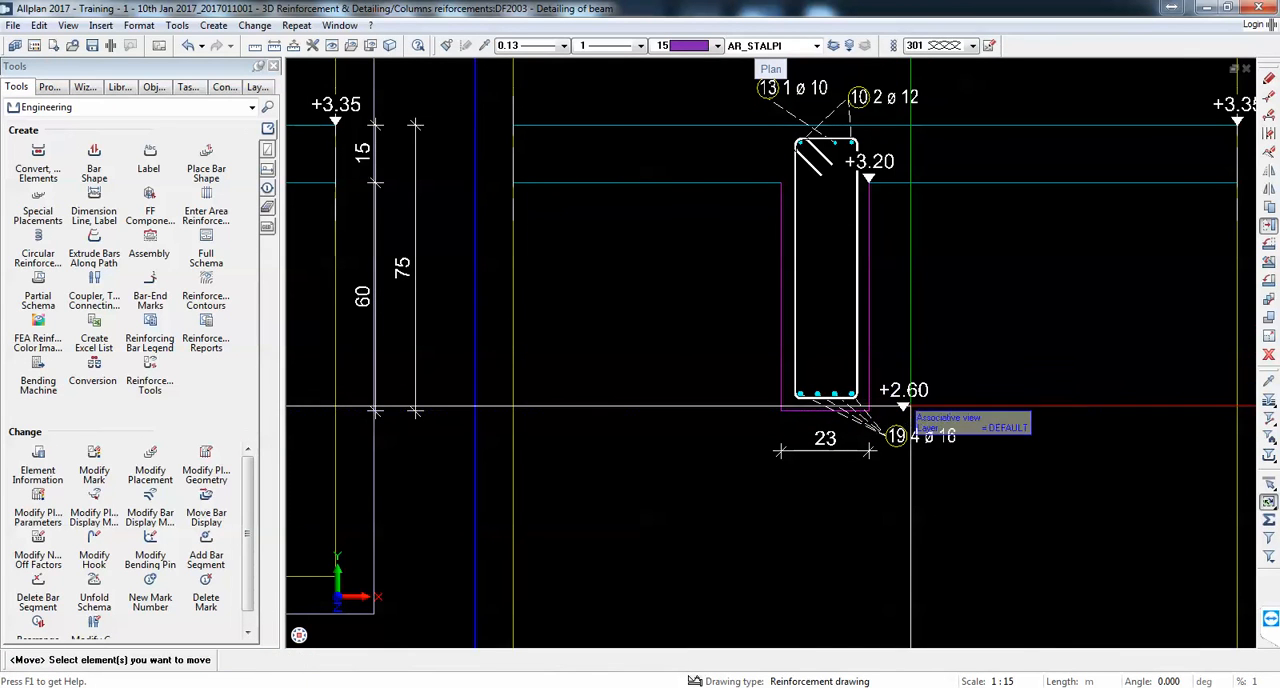
# Step: Label the stirrup of section 4-4 with mark number, piece count and diameter, to the right of the beam at mid-height
pyautogui.click(80, 203)
pyautogui.click(930, 292)
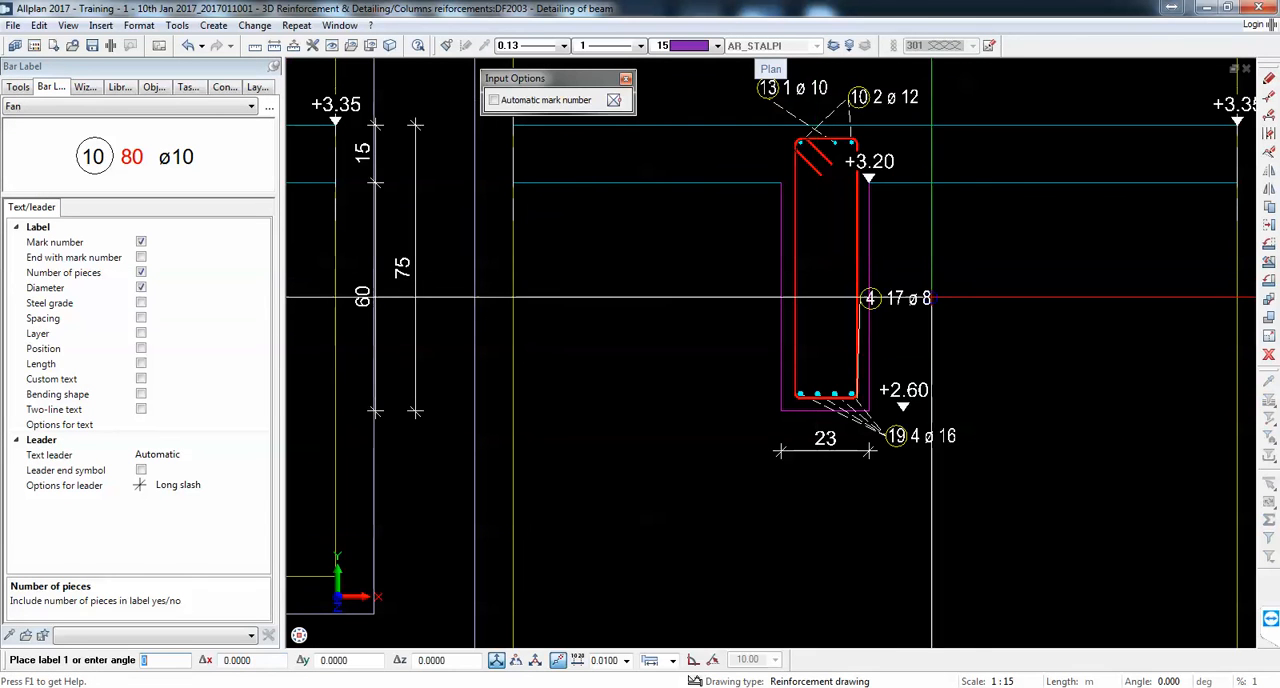
pyautogui.click(987, 297)
pyautogui.scroll(-4, 984, 298)
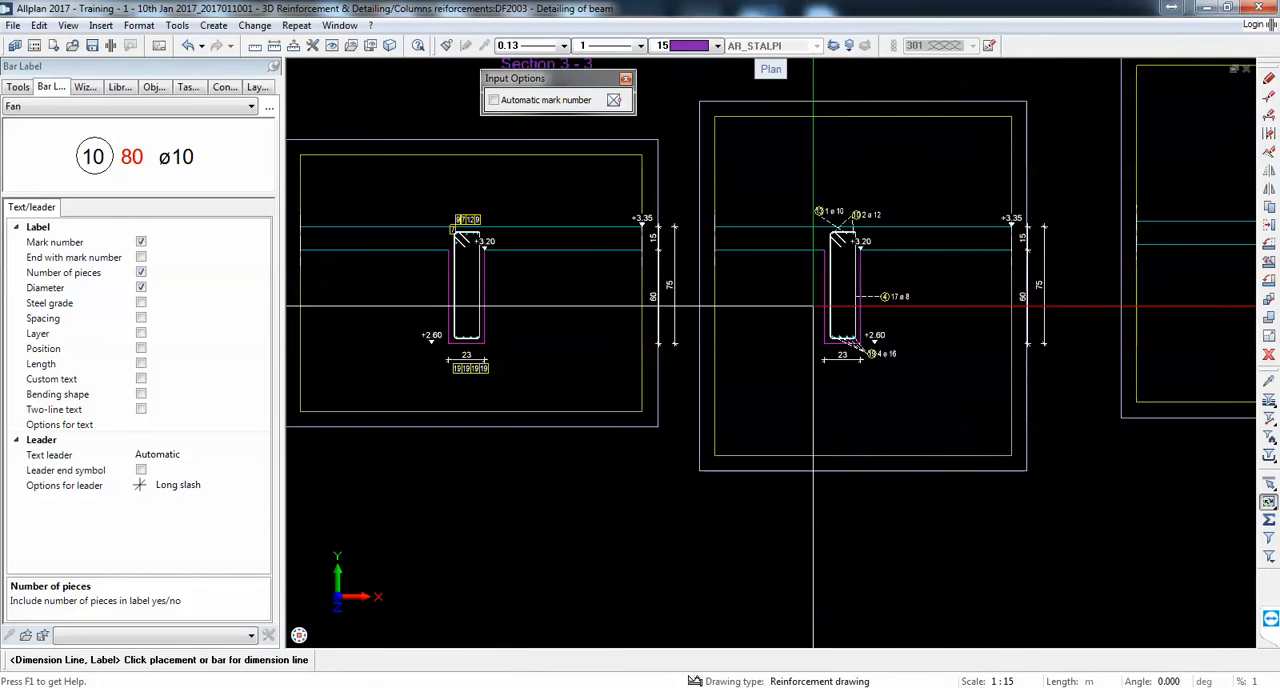
# Step: Label the stirrup of section 3-3 with a fan label just right of the beam at mid-height
pyautogui.moveTo(492, 309); pyautogui.dragTo(607, 309, button='middle')
pyautogui.scroll(3, 607, 309)
pyautogui.click(562, 291)
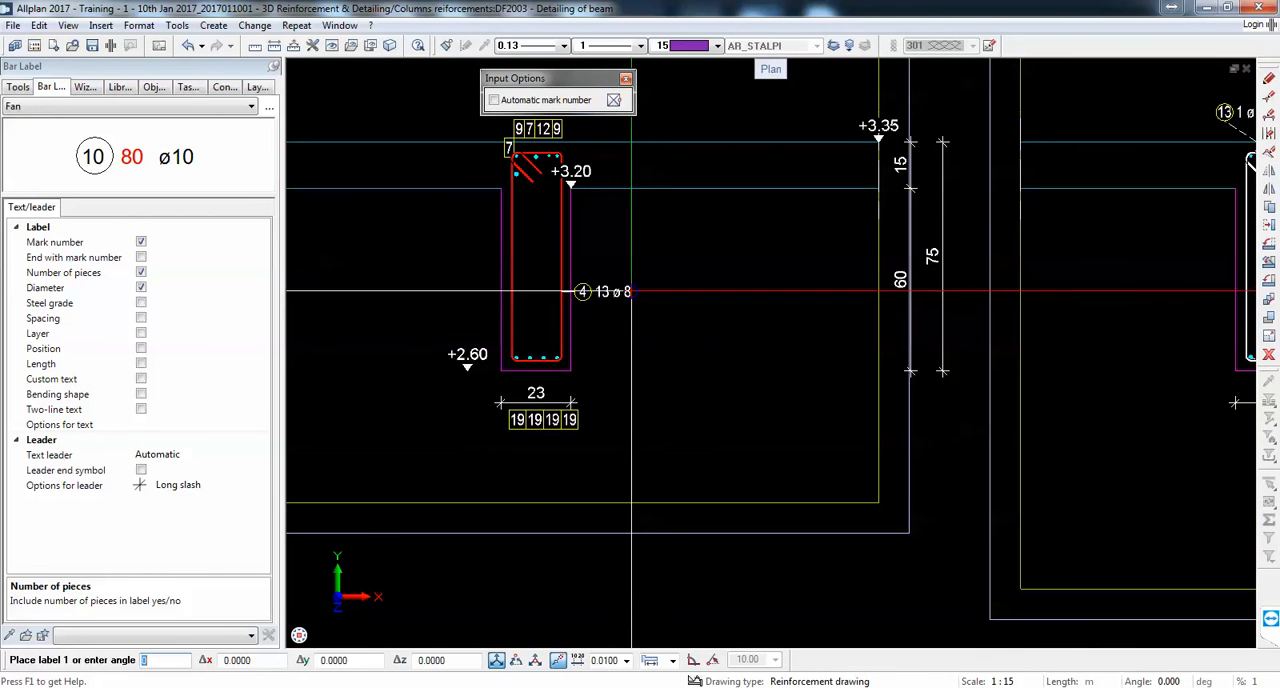
pyautogui.scroll(1, 625, 271)
pyautogui.click(630, 279)
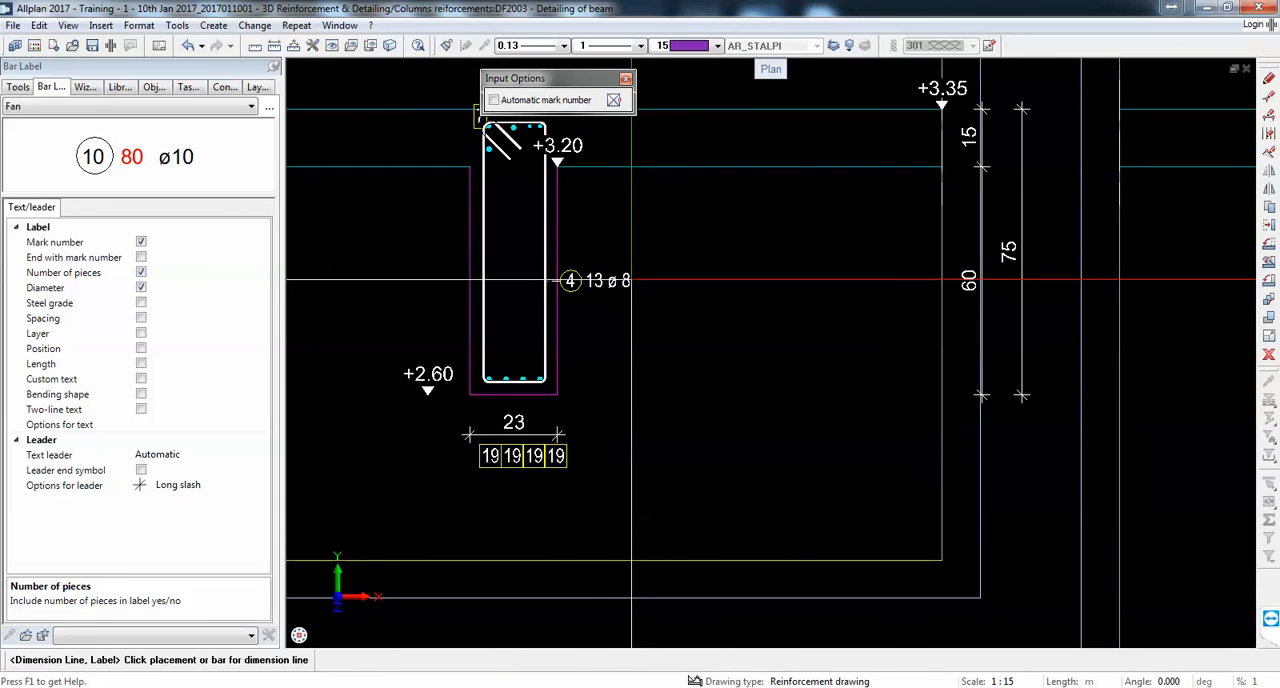
# Step: Start a partial schema for the stirrup of section 1-1
pyautogui.scroll(-3, 752, 294)
pyautogui.scroll(-2, 681, 309)
pyautogui.moveTo(681, 309); pyautogui.dragTo(1041, 327, button='middle')
pyautogui.scroll(2, 736, 333)
pyautogui.moveTo(736, 333); pyautogui.dragTo(1051, 339, button='middle')
pyautogui.scroll(-2, 1051, 339)
pyautogui.scroll(2, 682, 328)
pyautogui.click(17, 87)
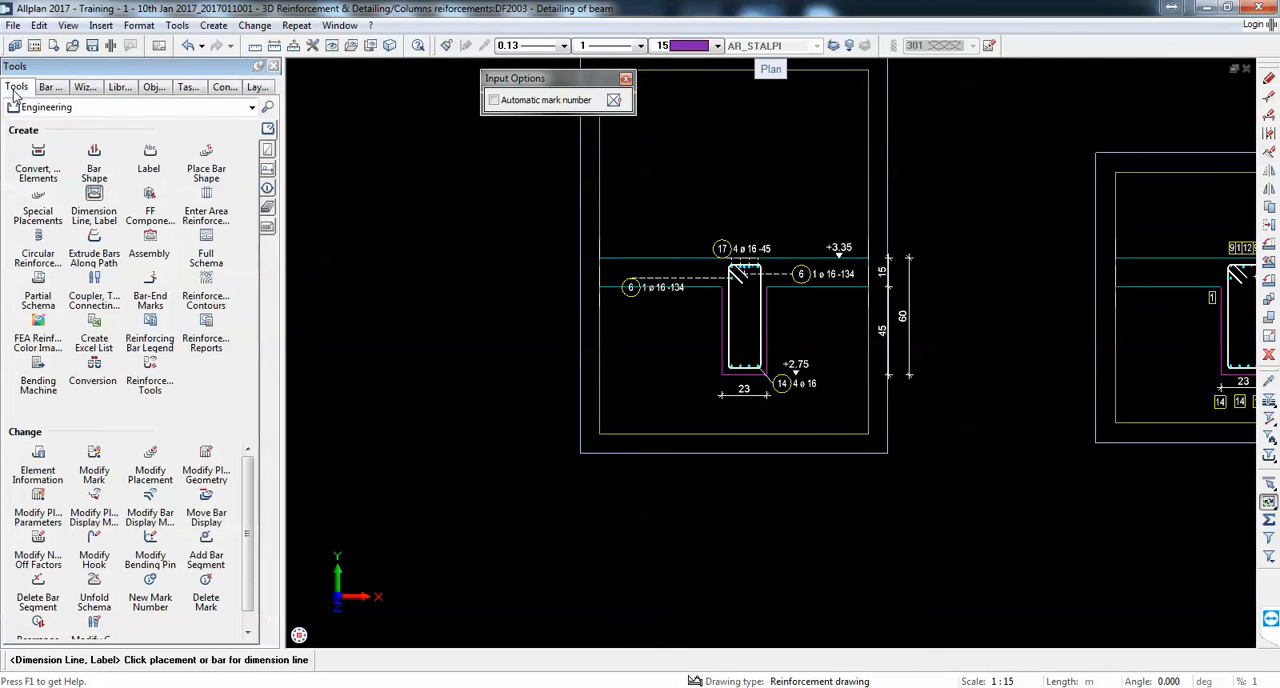
pyautogui.click(40, 284)
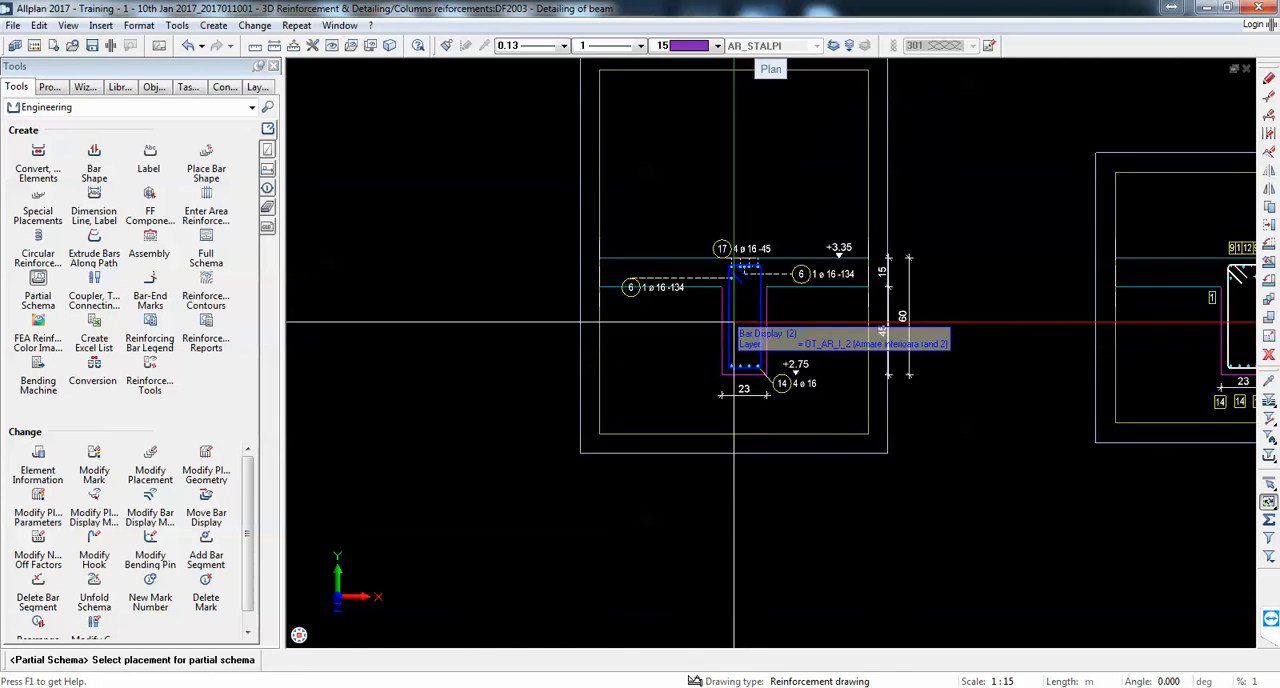
pyautogui.click(759, 330)
pyautogui.moveTo(562, 330); pyautogui.dragTo(646, 355, button='middle')
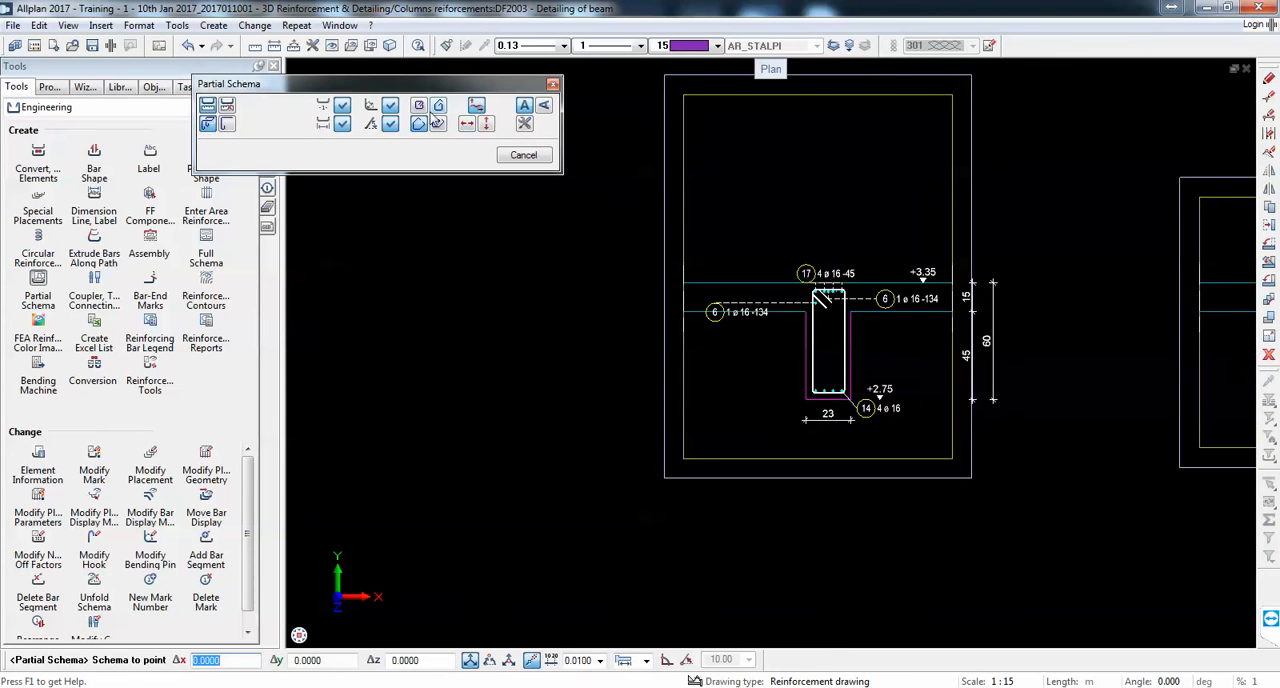
# Step: Place the stirrup schema right of section 1-1, aligned horizontally, with the hooks drawn opened, bending pin dimensions off and vertical label text
pyautogui.scroll(4, 569, 351)
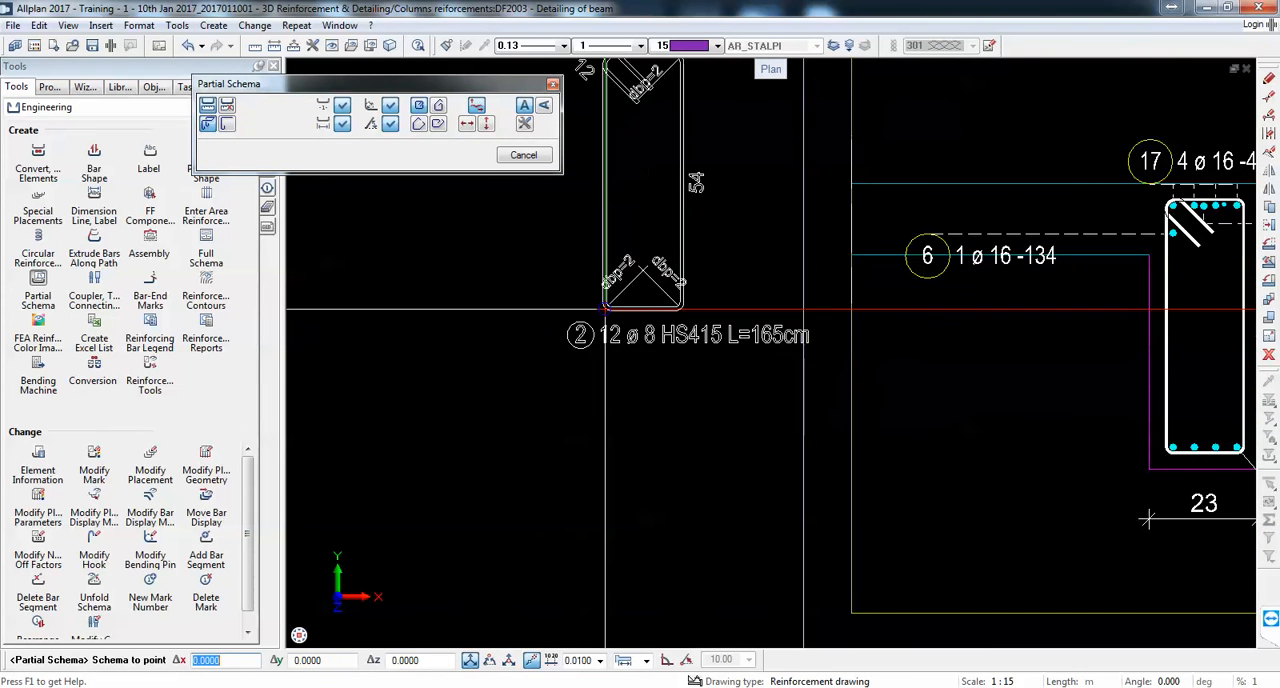
pyautogui.scroll(-2, 645, 360)
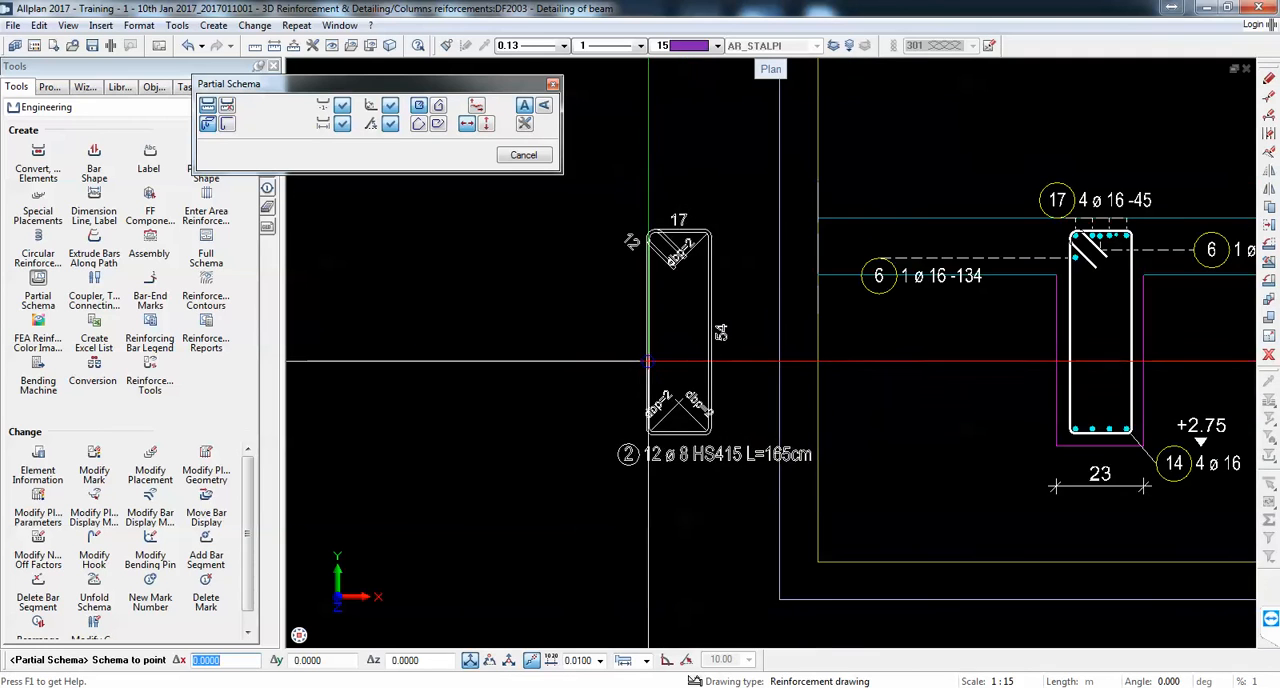
pyautogui.scroll(4, 640, 360)
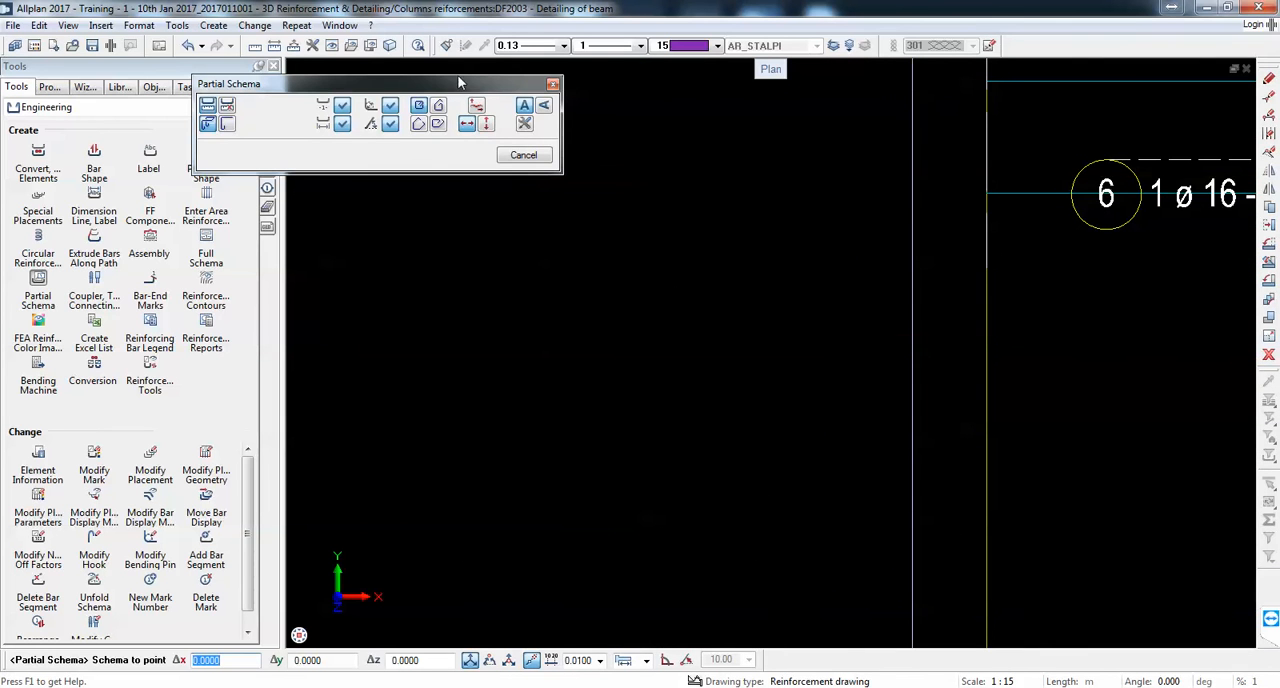
pyautogui.click(445, 109)
pyautogui.scroll(-2, 660, 415)
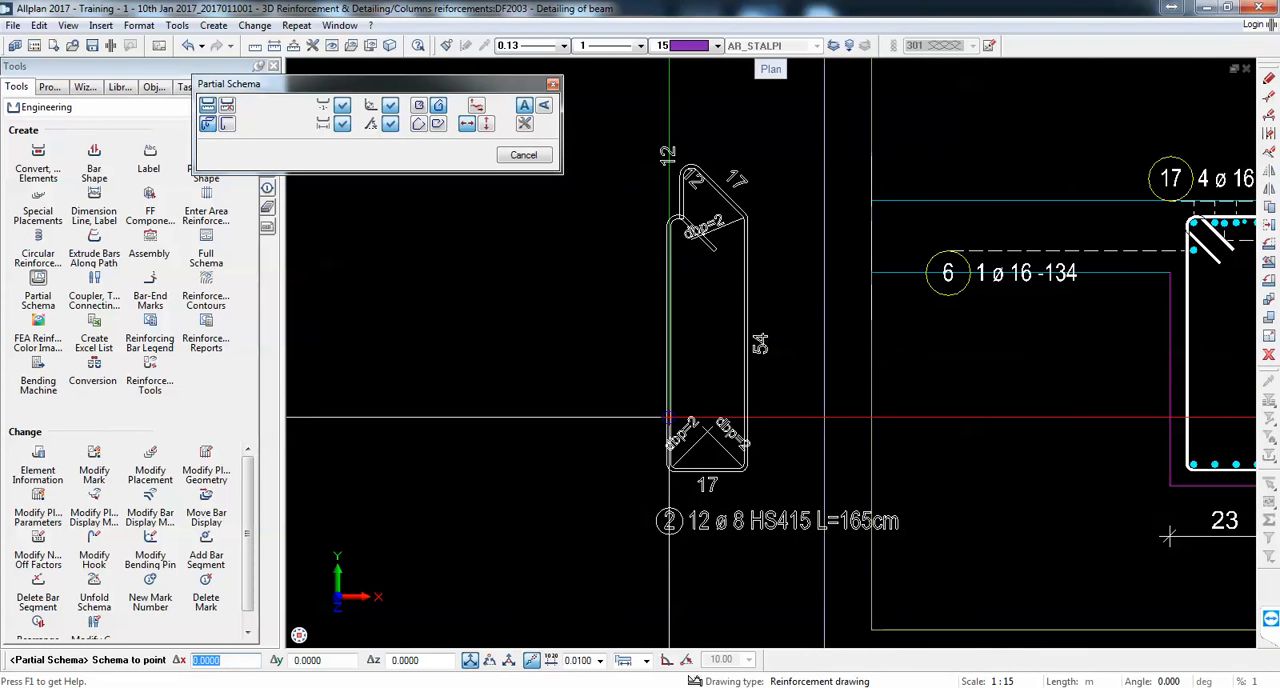
pyautogui.click(390, 124)
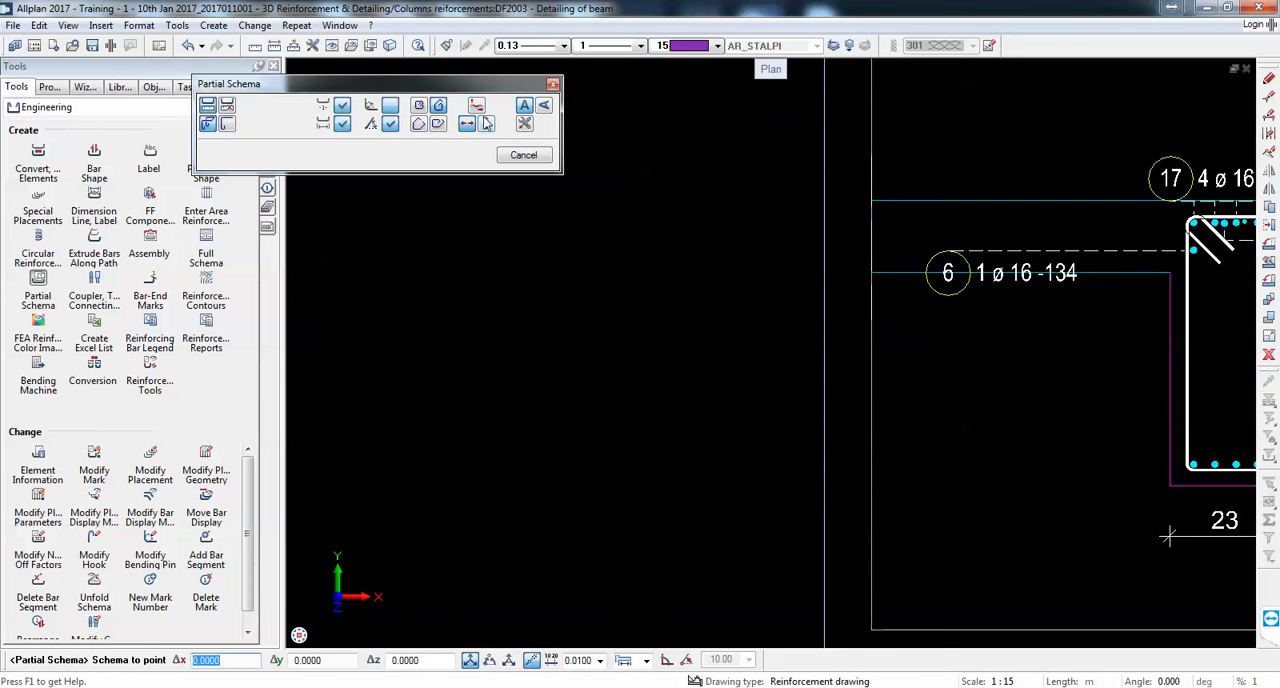
pyautogui.click(545, 108)
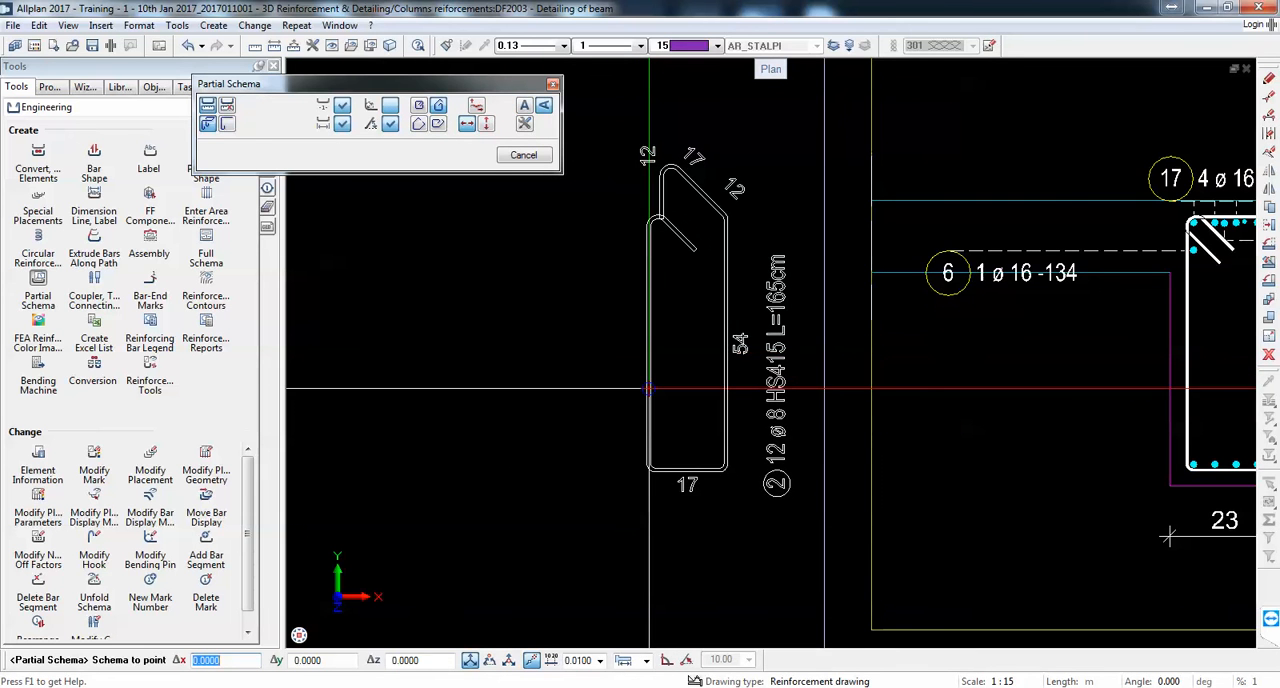
pyautogui.scroll(-5, 645, 390)
pyautogui.scroll(3, 906, 398)
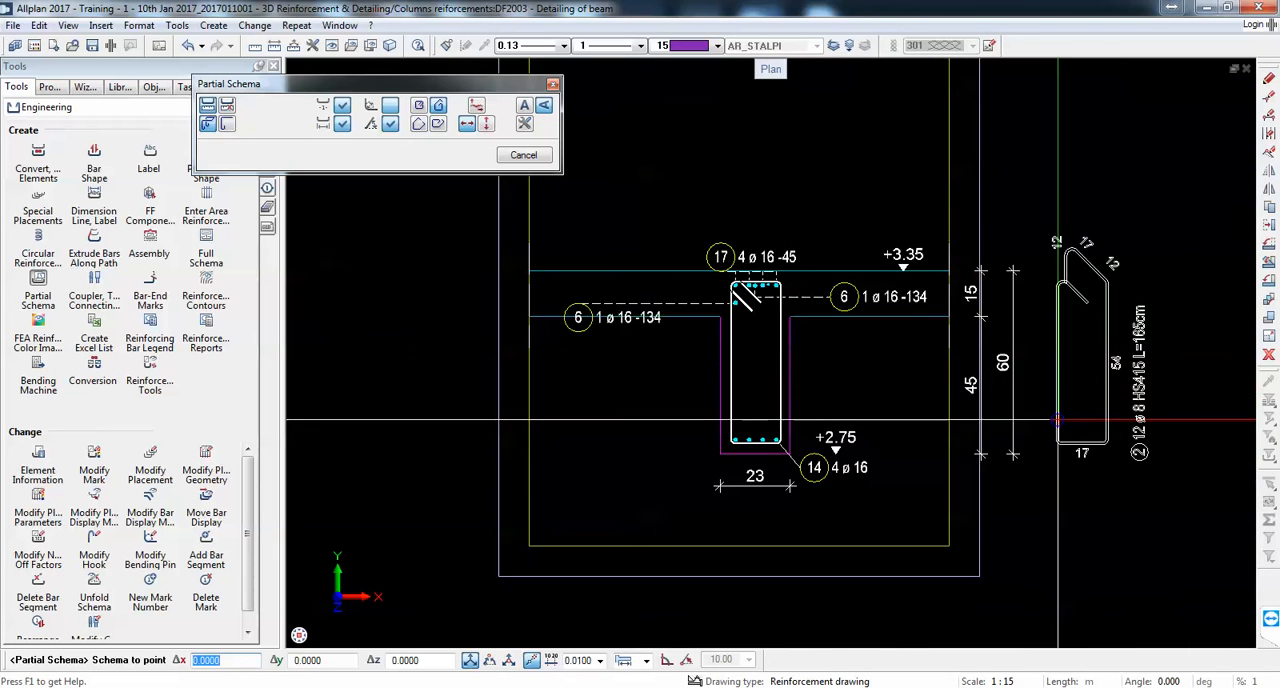
pyautogui.click(1057, 420)
# Step: Label the stirrup of section 2-2 with a fan label just right of the beam at mid-height
pyautogui.scroll(-3, 790, 395)
pyautogui.scroll(3, 790, 395)
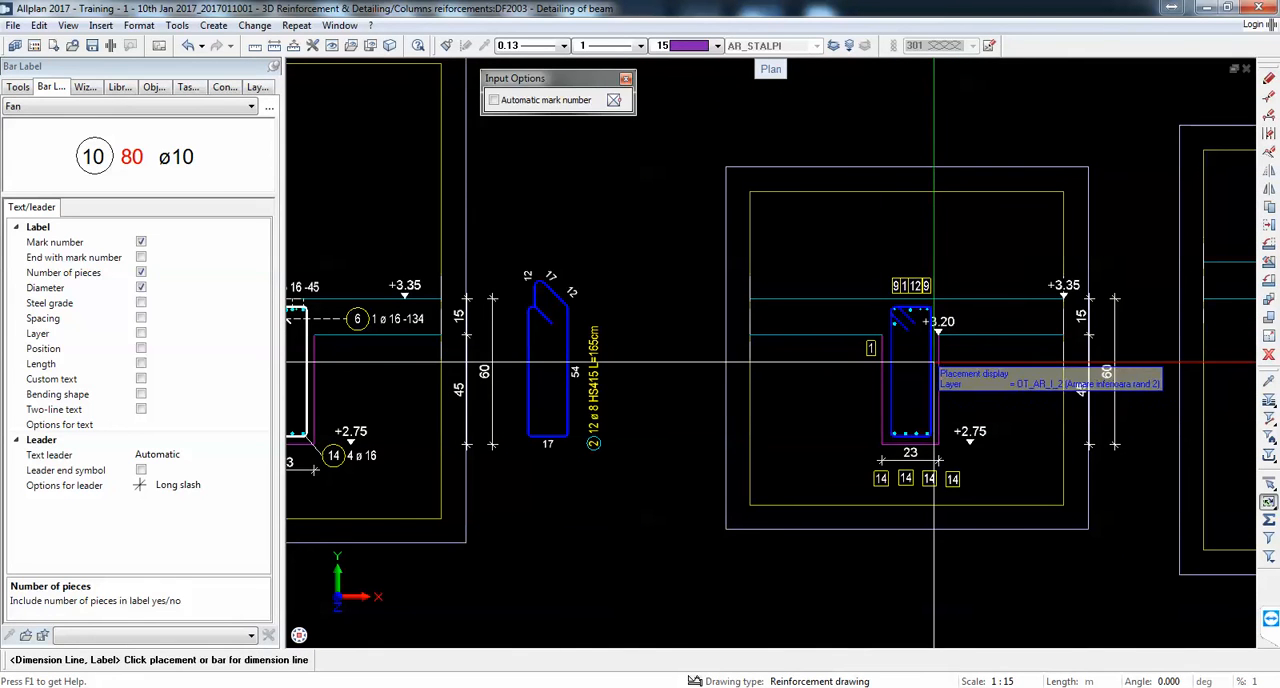
pyautogui.click(932, 372)
pyautogui.scroll(3, 980, 378)
pyautogui.click(936, 378)
pyautogui.scroll(-4, 936, 378)
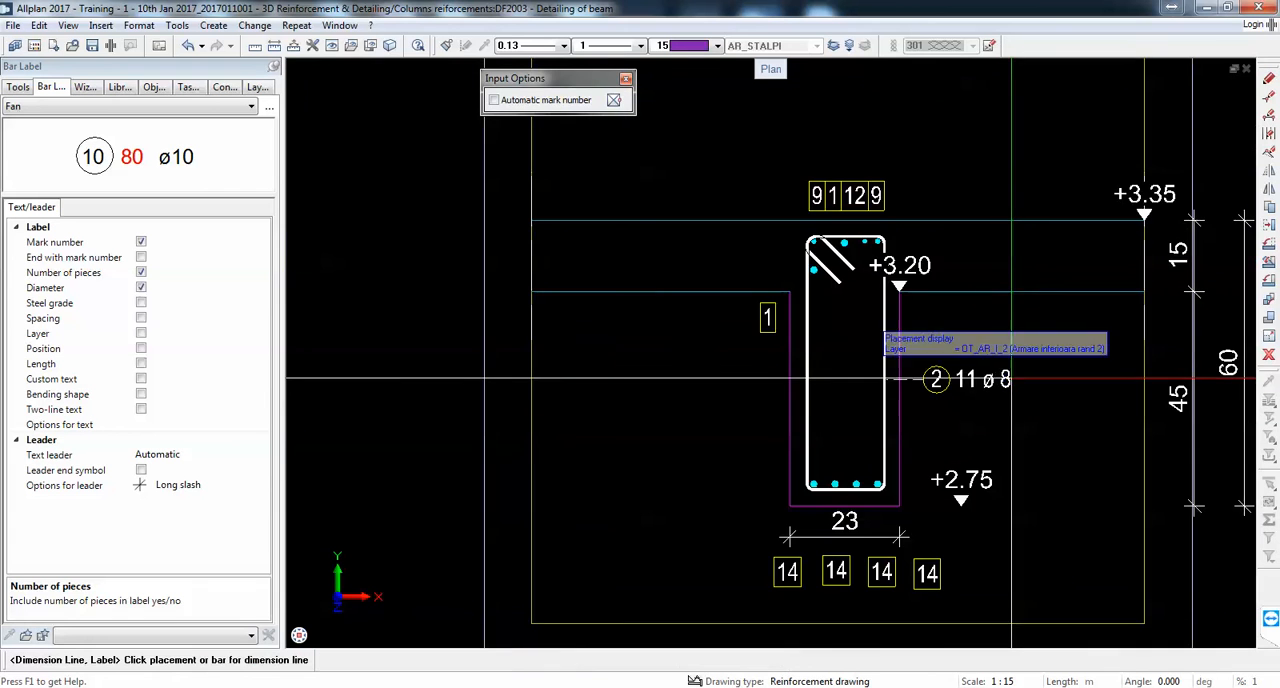
# Step: Label the stirrup of section 5-5 with a fan label to the right of the beam at mid-height
pyautogui.scroll(3, 588, 386)
pyautogui.scroll(-3, 588, 386)
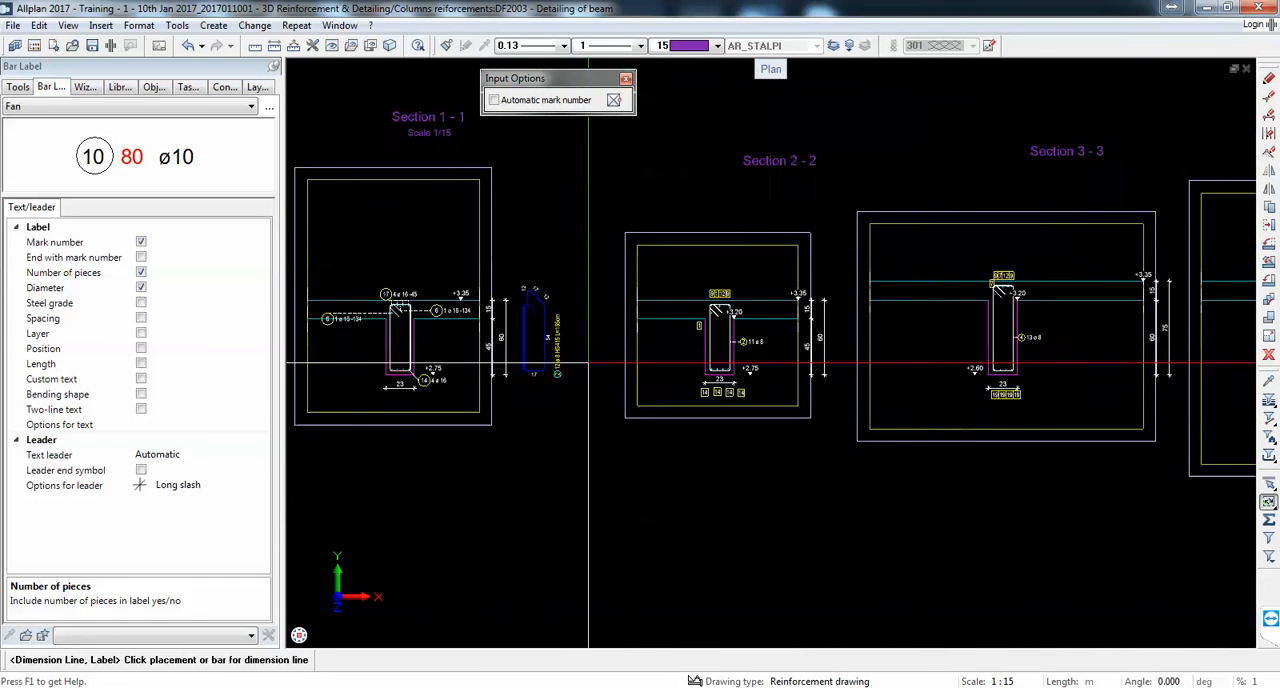
pyautogui.scroll(3, 580, 322)
pyautogui.scroll(-3, 700, 322)
pyautogui.scroll(2, 773, 322)
pyautogui.scroll(2, 773, 322)
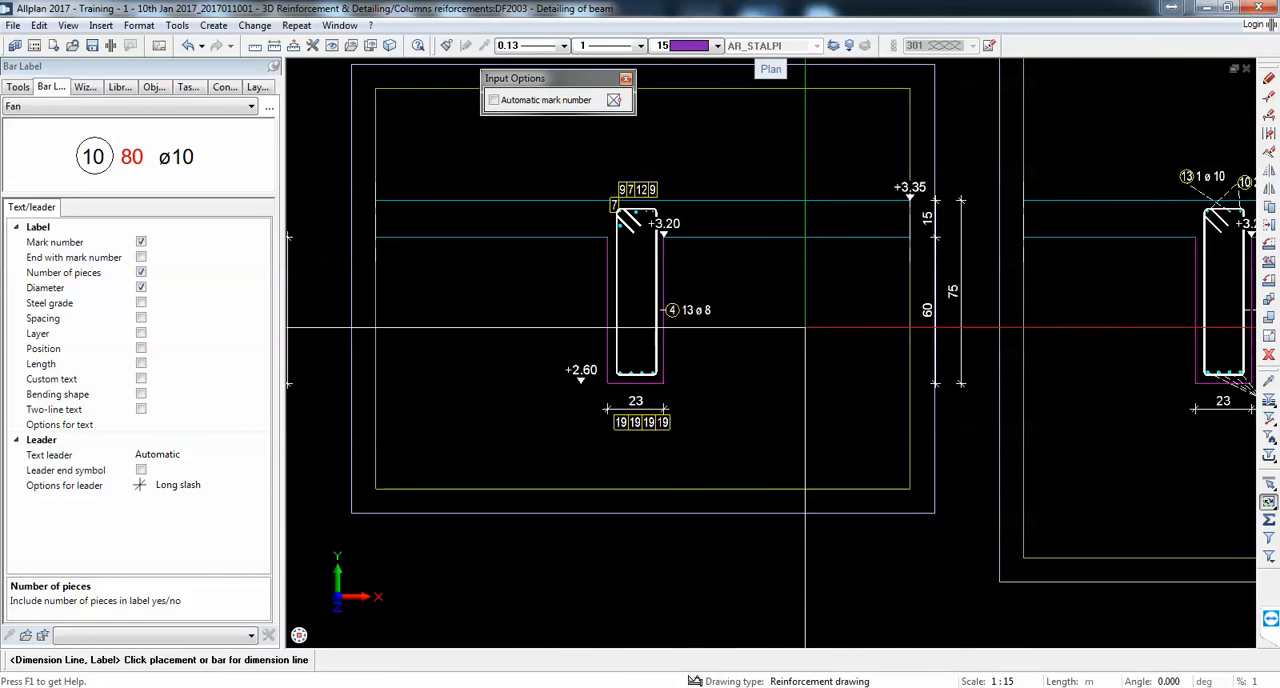
pyautogui.scroll(-3, 773, 322)
pyautogui.scroll(3, 757, 300)
pyautogui.scroll(-2, 737, 288)
pyautogui.scroll(-2, 880, 302)
pyautogui.scroll(5, 1020, 301)
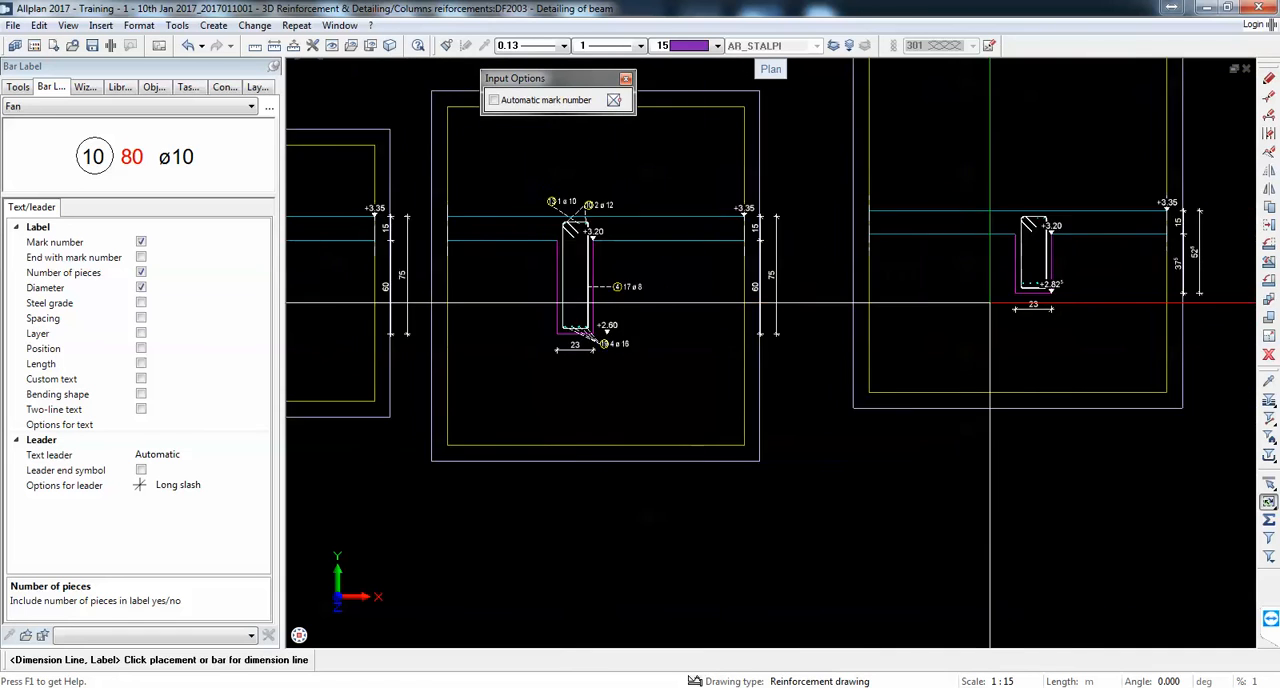
pyautogui.click(1037, 192)
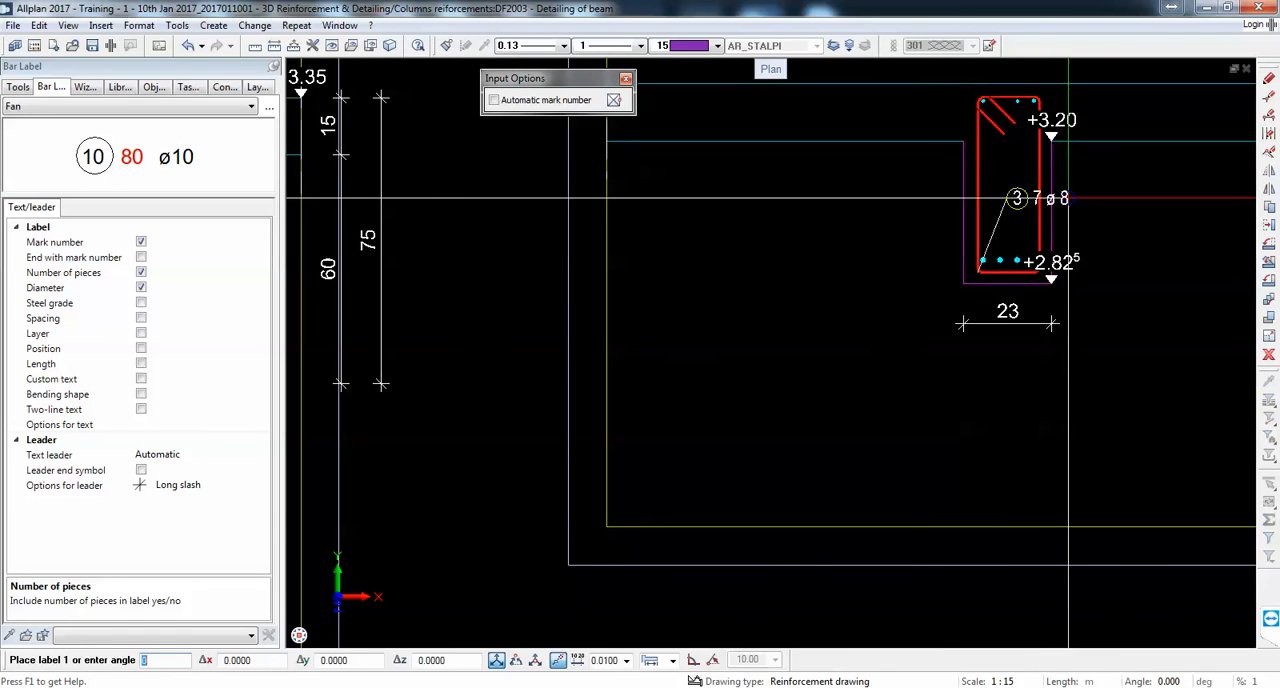
pyautogui.click(1093, 194)
# Step: Label the stirrup of section 6-6 with a fan label to the left of the beam
pyautogui.scroll(-3, 1093, 194)
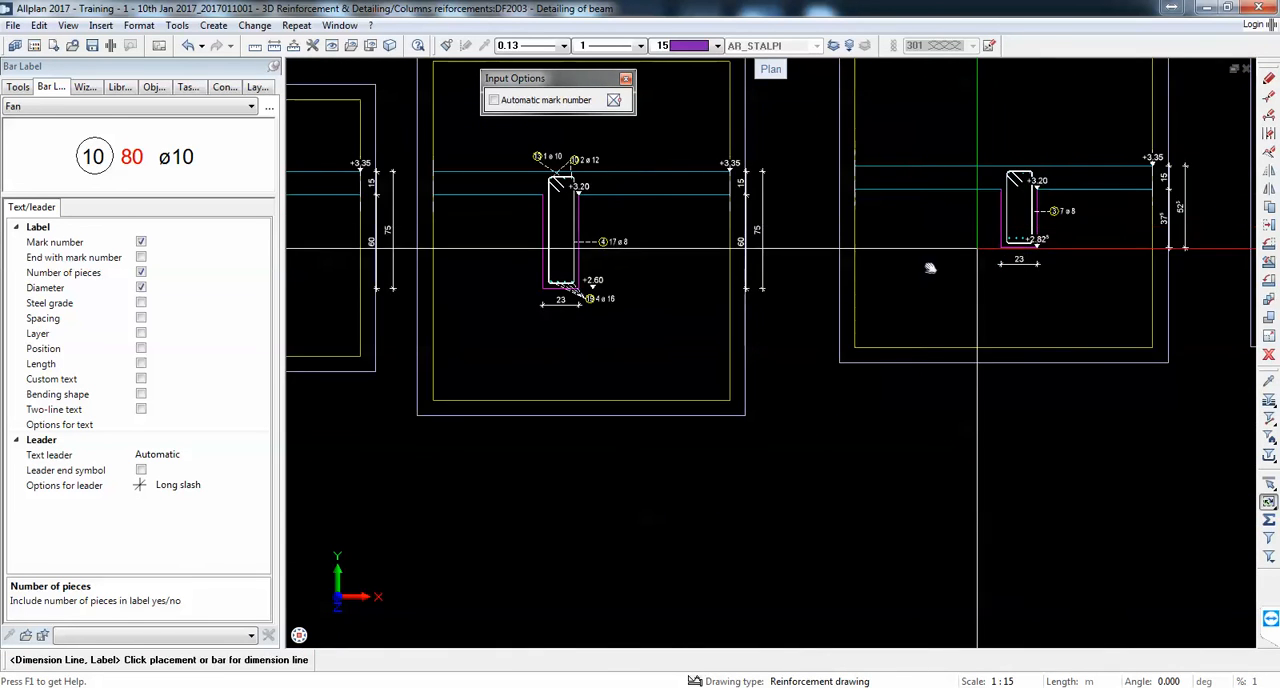
pyautogui.scroll(2, 929, 266)
pyautogui.click(1123, 268)
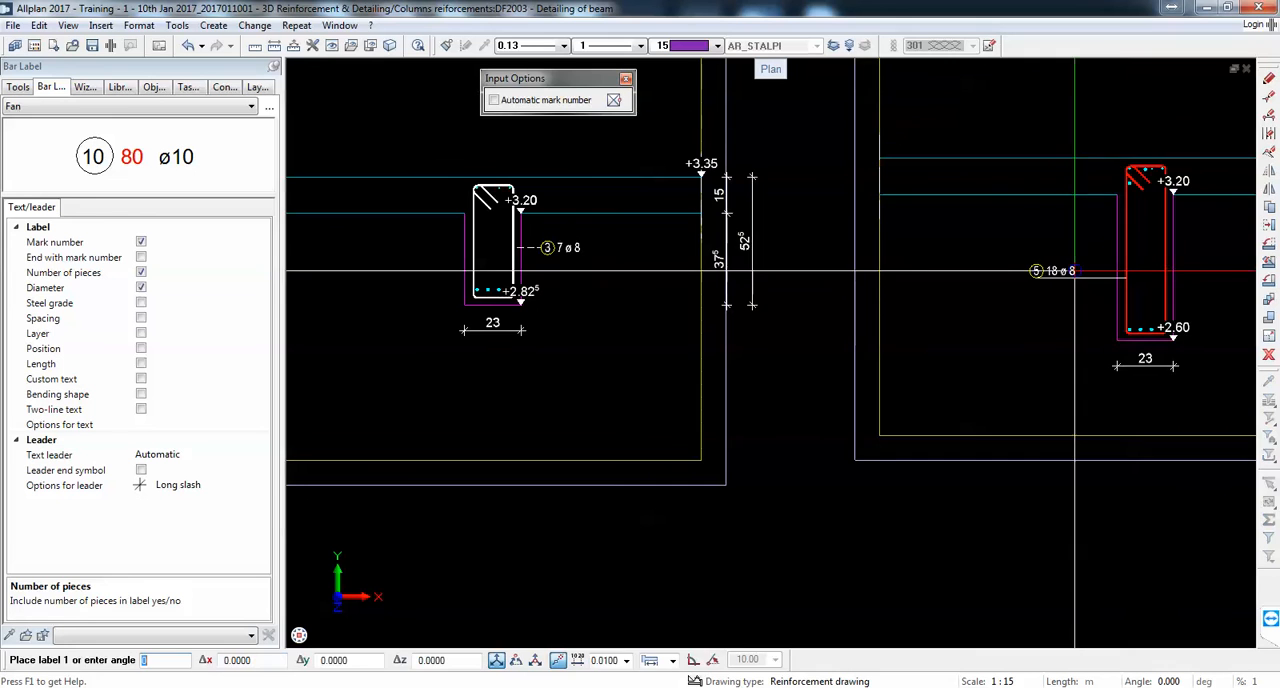
pyautogui.click(1069, 268)
# Step: Label the stirrup of section 7-7 with a fan label right of the beam and finish the labelling
pyautogui.scroll(-3, 1041, 257)
pyautogui.scroll(3, 1041, 257)
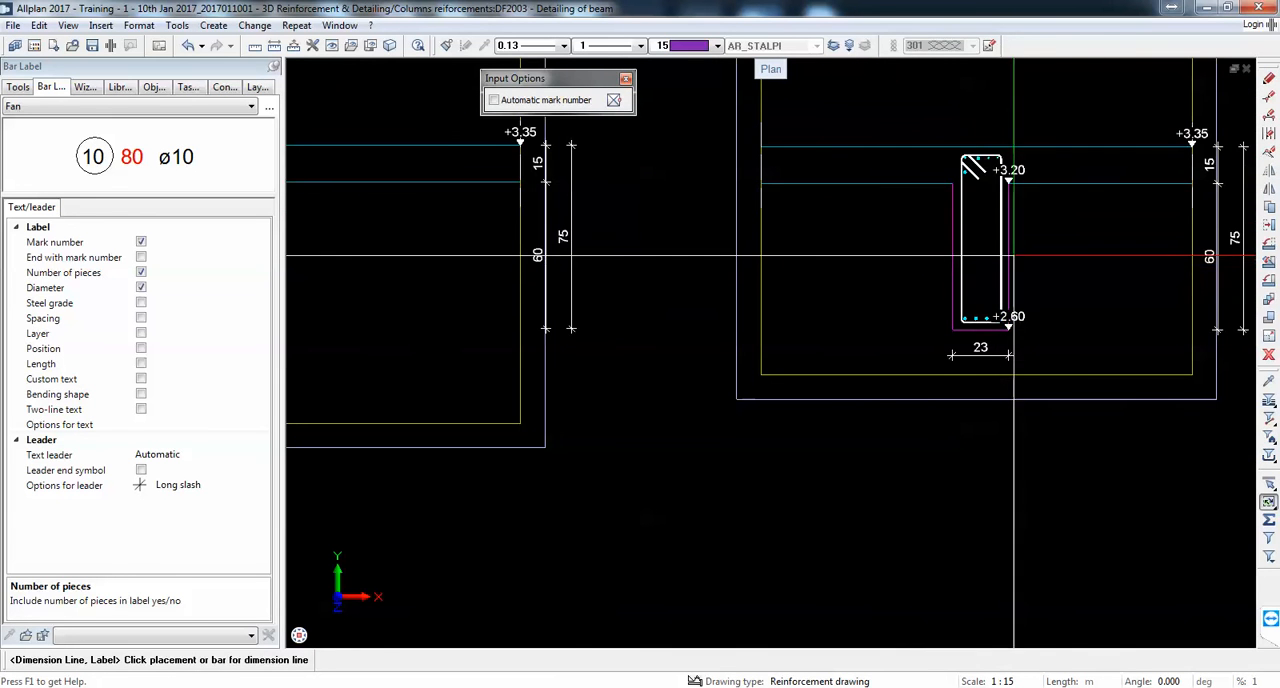
pyautogui.click(1003, 257)
pyautogui.click(1073, 258)
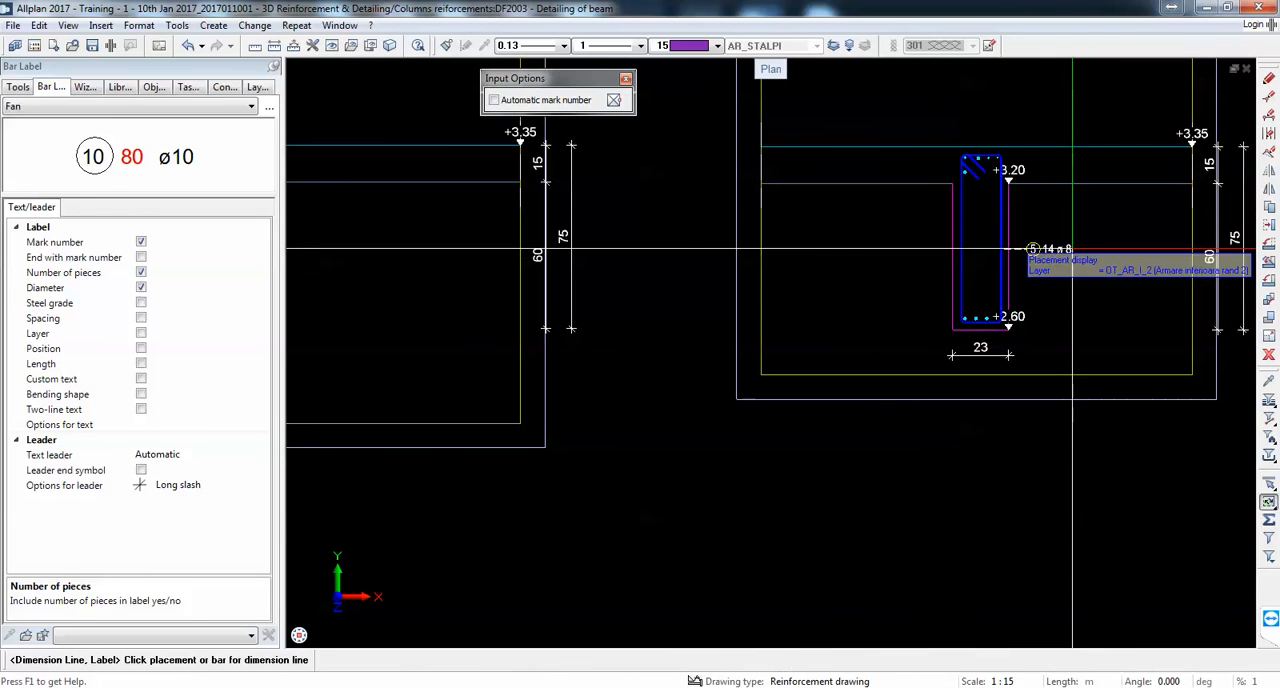
pyautogui.scroll(-3, 985, 297)
pyautogui.press('Escape')
pyautogui.scroll(-2, 575, 280)
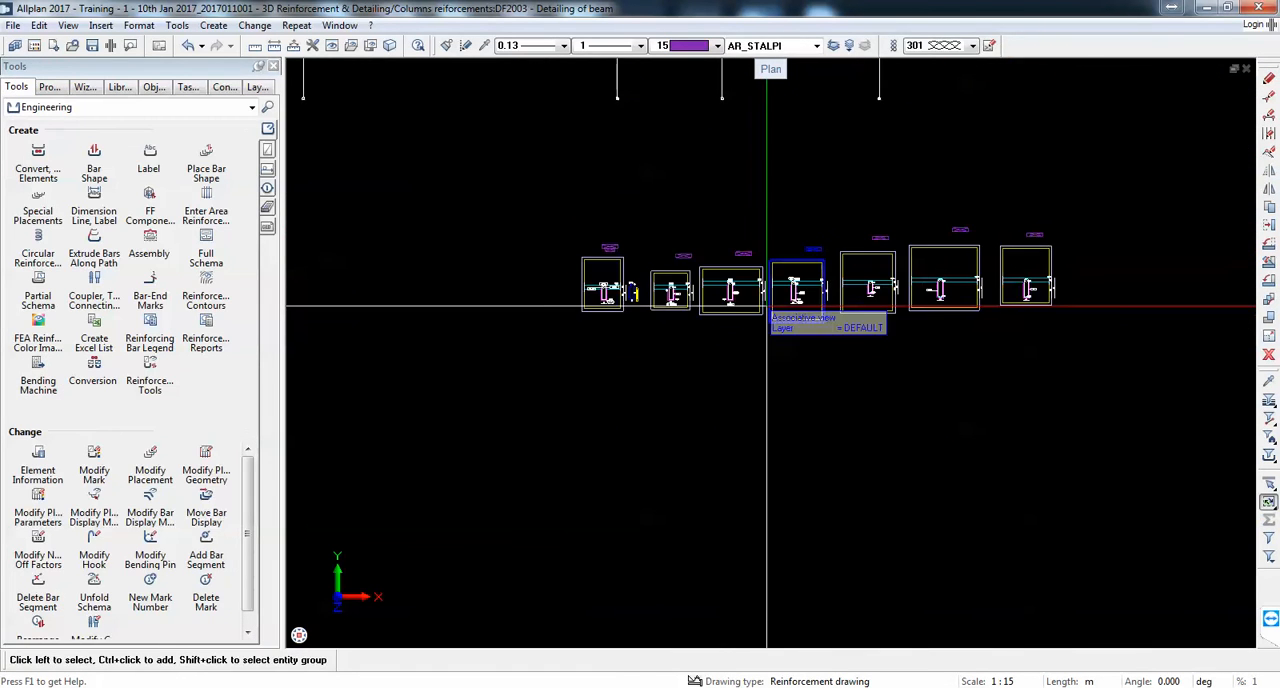
# Step: Place a partial schema of section 2-2's stirrup to the left of that section, beside the existing stirrup schema
pyautogui.scroll(5, 575, 270)
pyautogui.click(57, 290)
pyautogui.scroll(4, 701, 288)
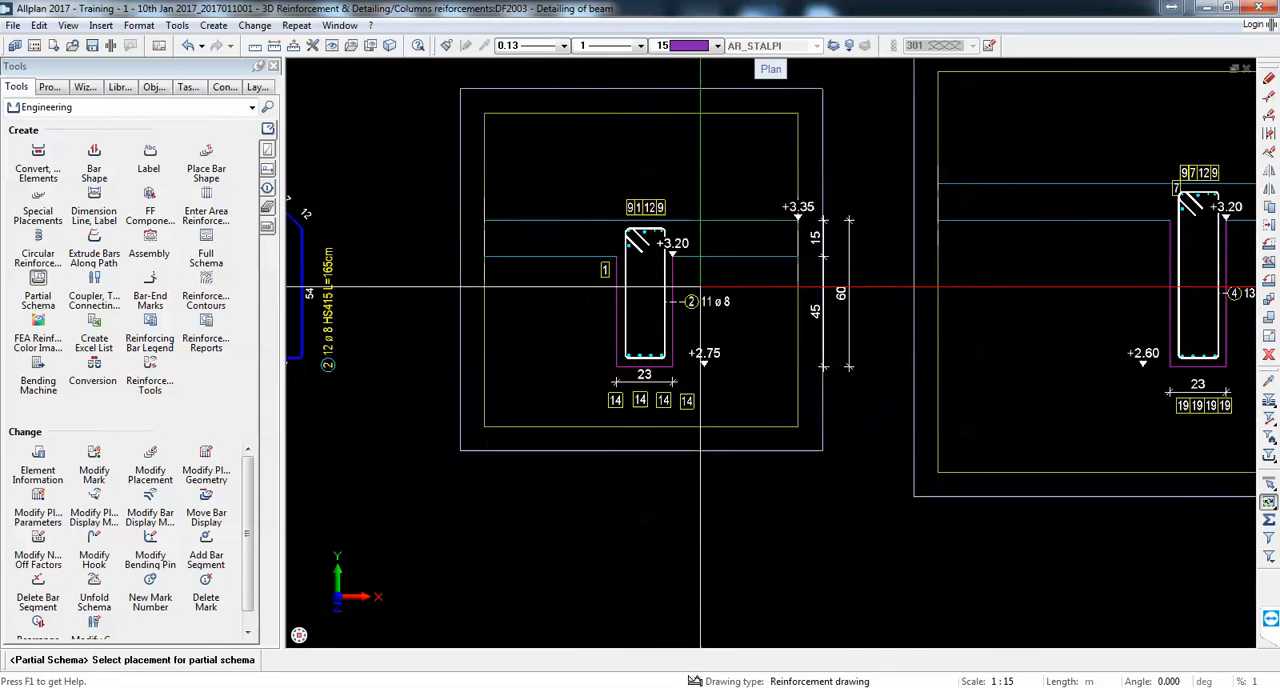
pyautogui.click(608, 311)
pyautogui.moveTo(365, 270); pyautogui.dragTo(664, 297, button='middle')
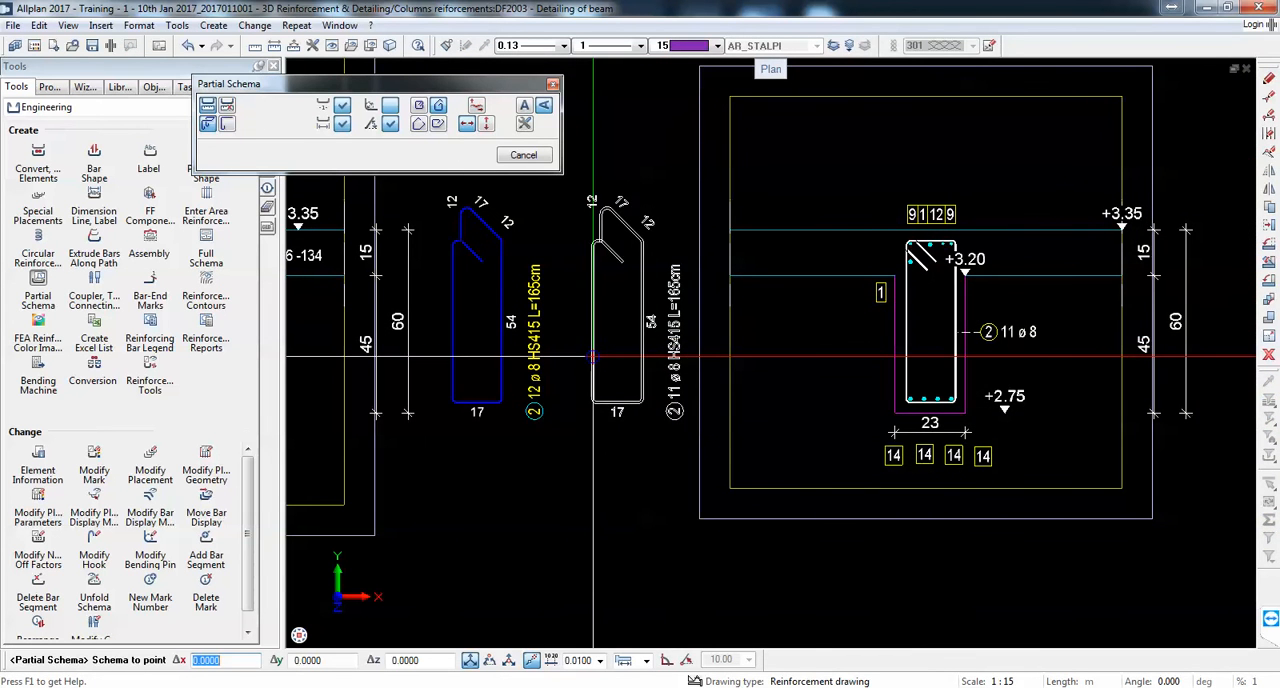
pyautogui.click(618, 357)
# Step: Place a partial schema of section 3-3's stirrup in the gap between sections 2-2 and 3-3
pyautogui.scroll(-4, 521, 286)
pyautogui.scroll(5, 942, 326)
pyautogui.click(980, 294)
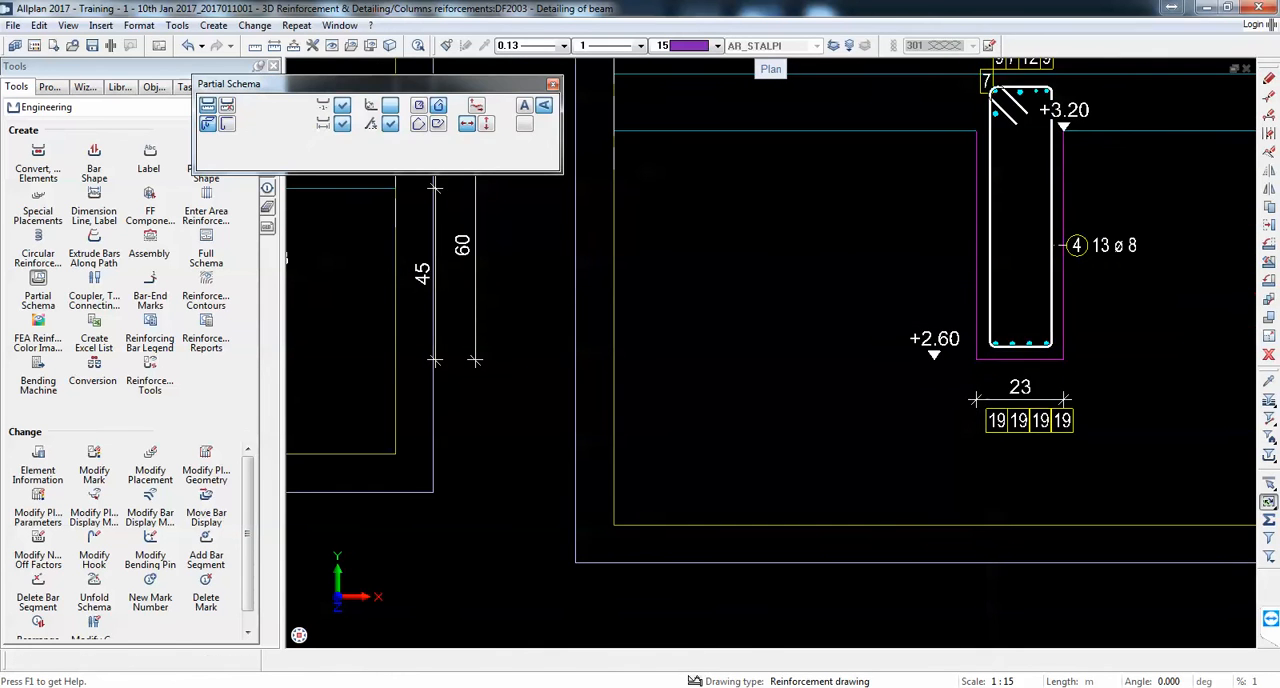
pyautogui.scroll(-3, 978, 294)
pyautogui.scroll(2, 741, 327)
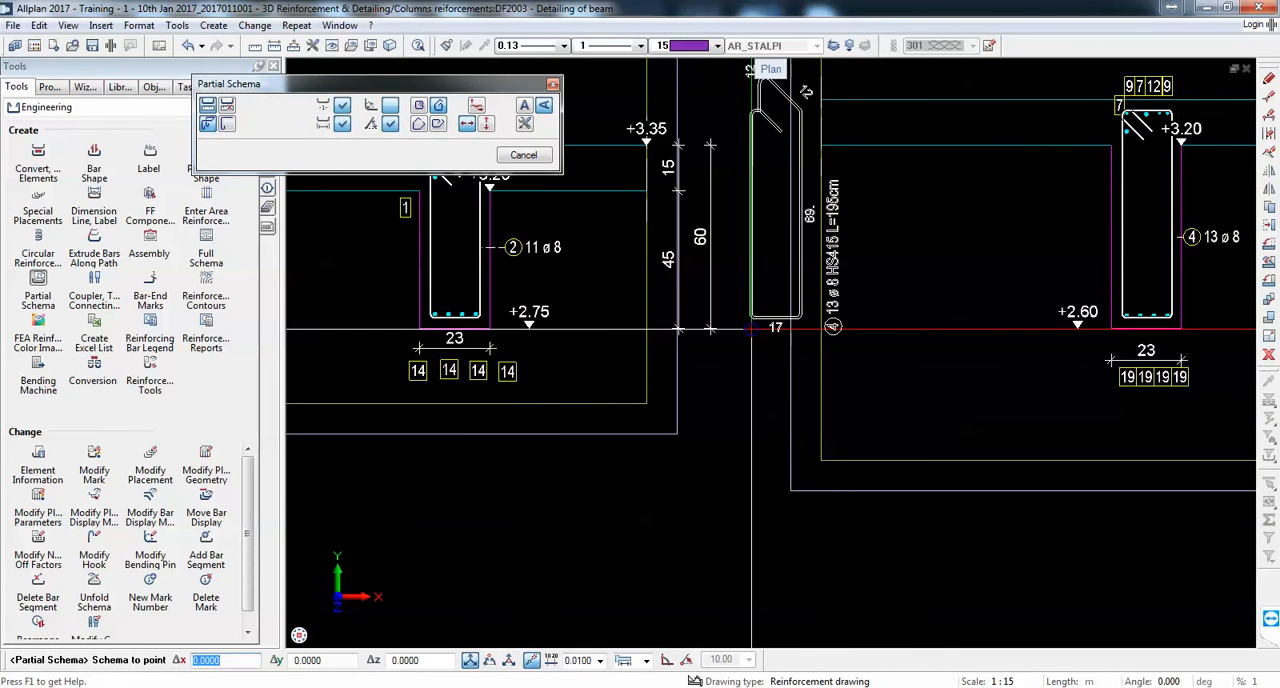
pyautogui.click(756, 328)
# Step: Place a partial schema of section 4-4's stirrup to the right of that section's height dimensions
pyautogui.scroll(-5, 734, 291)
pyautogui.scroll(4, 789, 295)
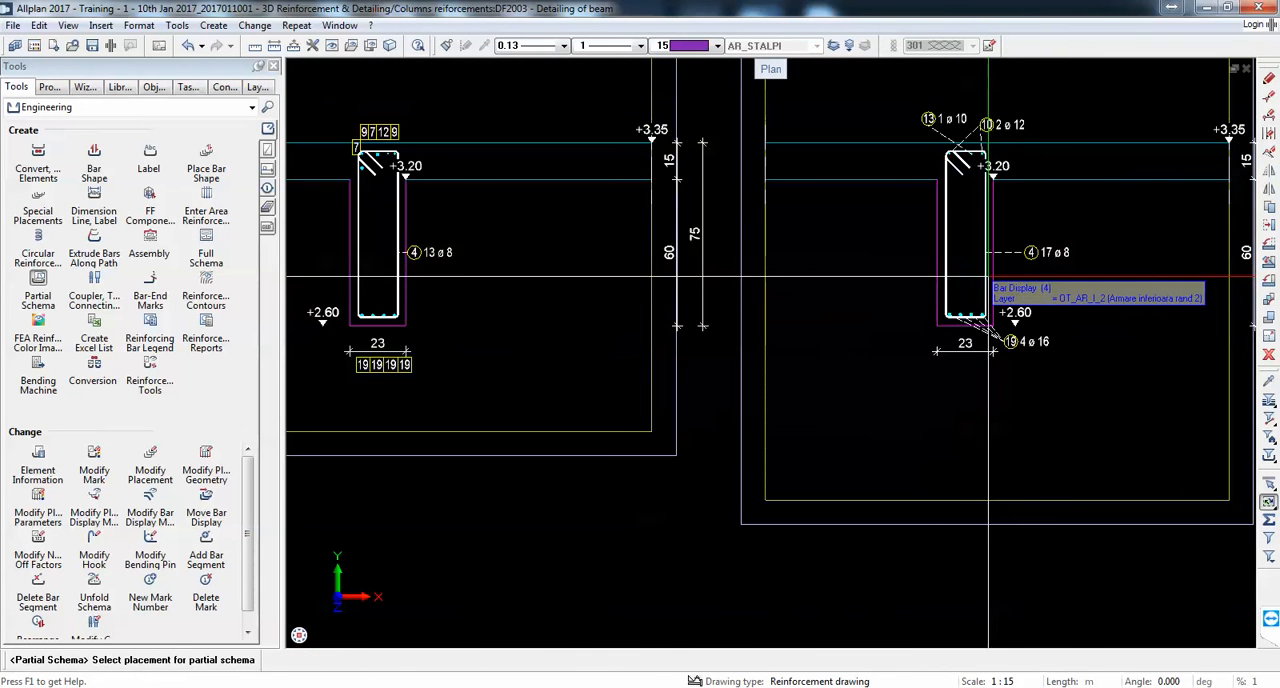
pyautogui.click(988, 278)
pyautogui.scroll(-3, 988, 278)
pyautogui.scroll(3, 948, 303)
pyautogui.click(998, 310)
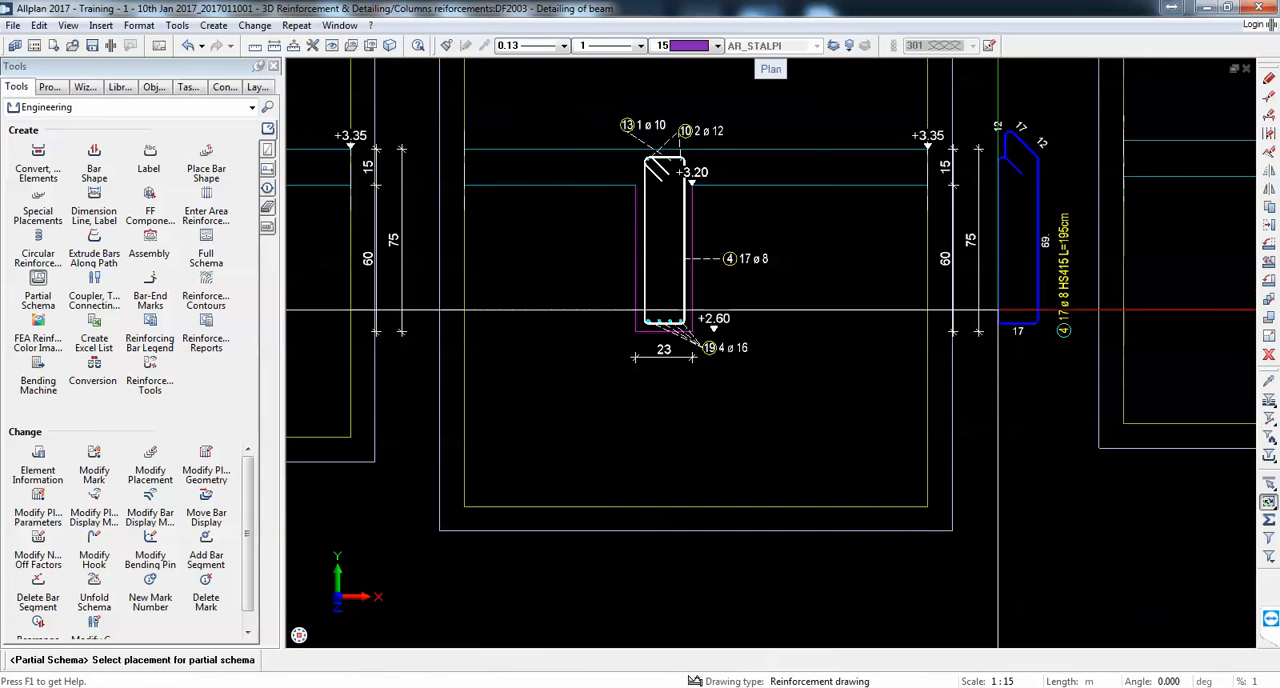
# Step: Place a partial schema of section 5-5's stirrup to the right of its height dimensions and end the schema command
pyautogui.moveTo(922, 301); pyautogui.dragTo(417, 328, button='middle')
pyautogui.click(895, 271)
pyautogui.scroll(-1, 895, 271)
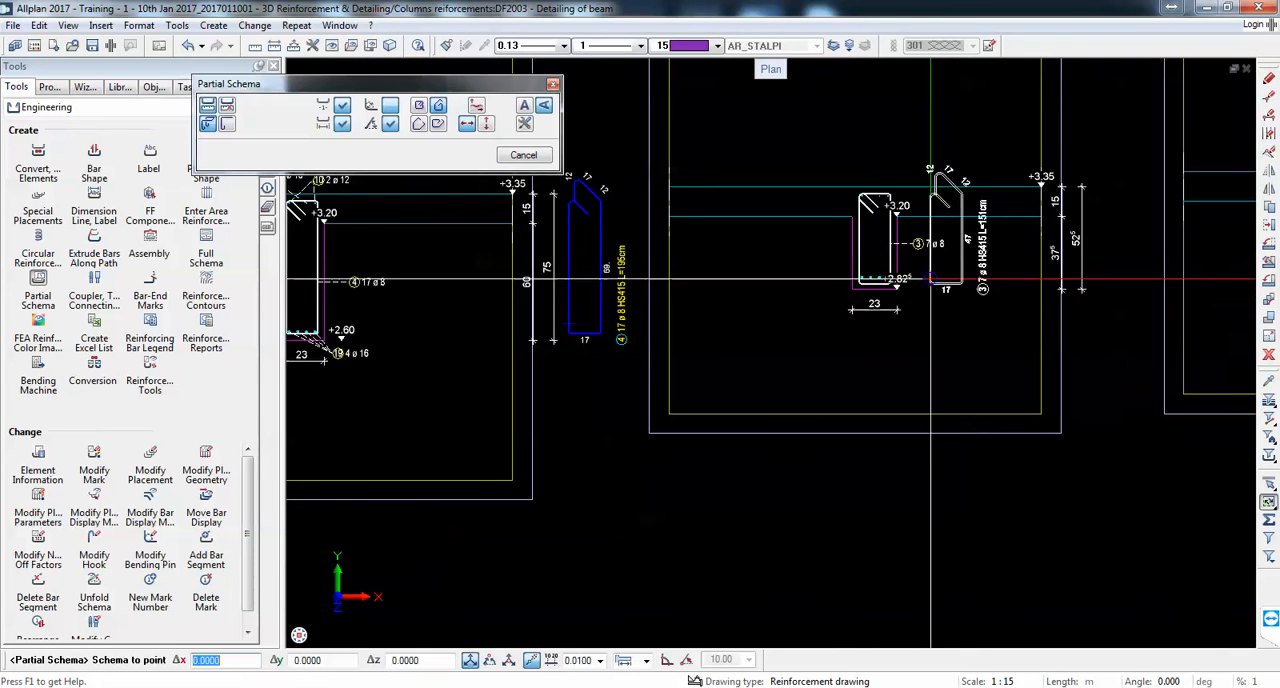
pyautogui.click(1098, 293)
pyautogui.press('Escape')
# Step: Narrow the section 5-5 view by moving both its side borders inward towards the beam
pyautogui.click(1040, 367)
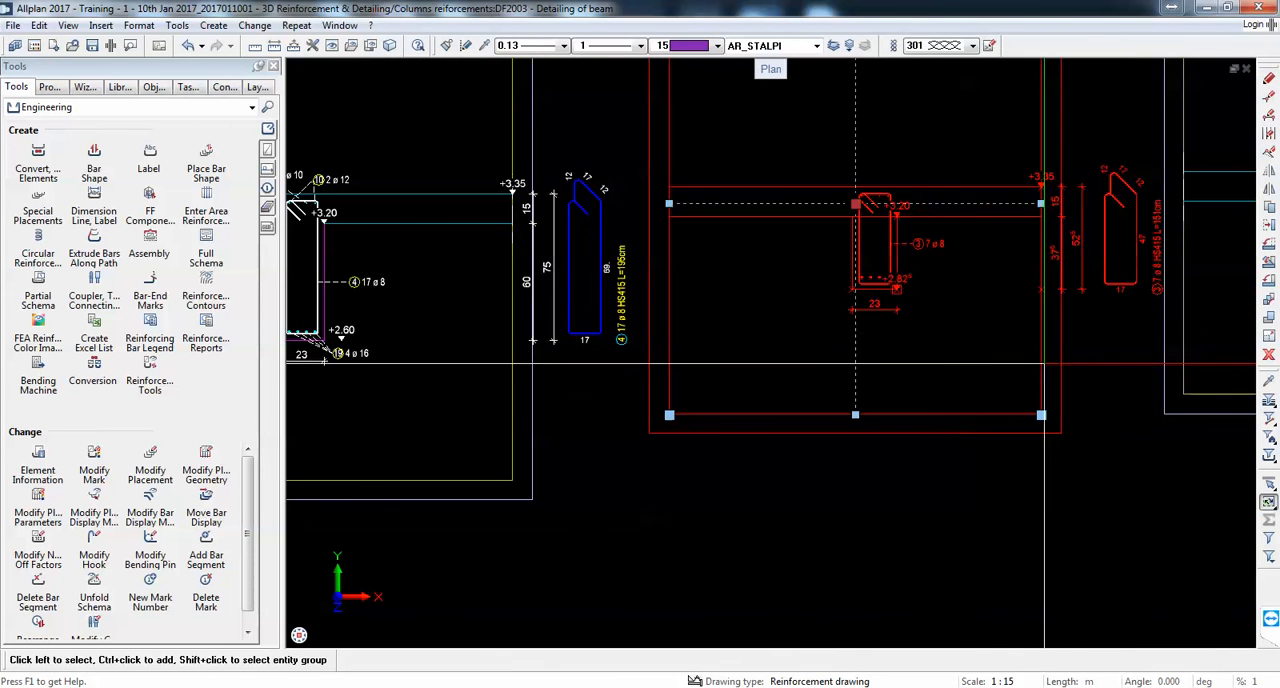
pyautogui.moveTo(933, 302); pyautogui.dragTo(917, 371, button='middle')
pyautogui.moveTo(653, 272)
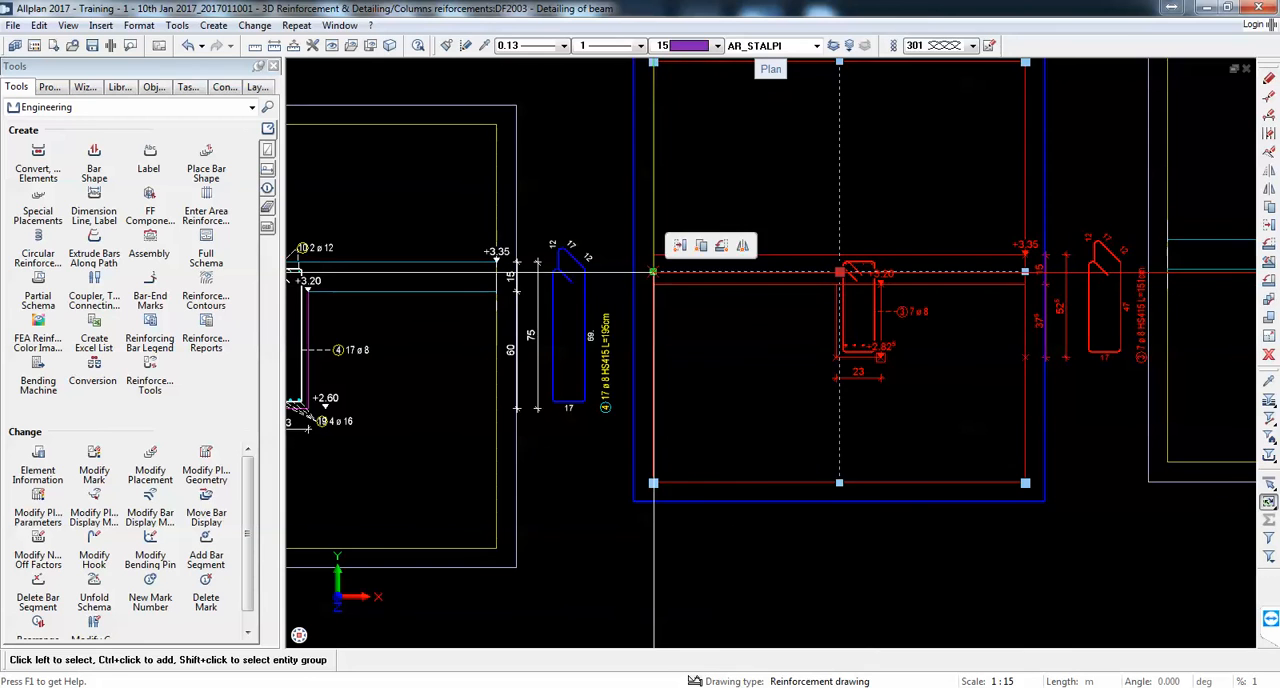
pyautogui.click(785, 273)
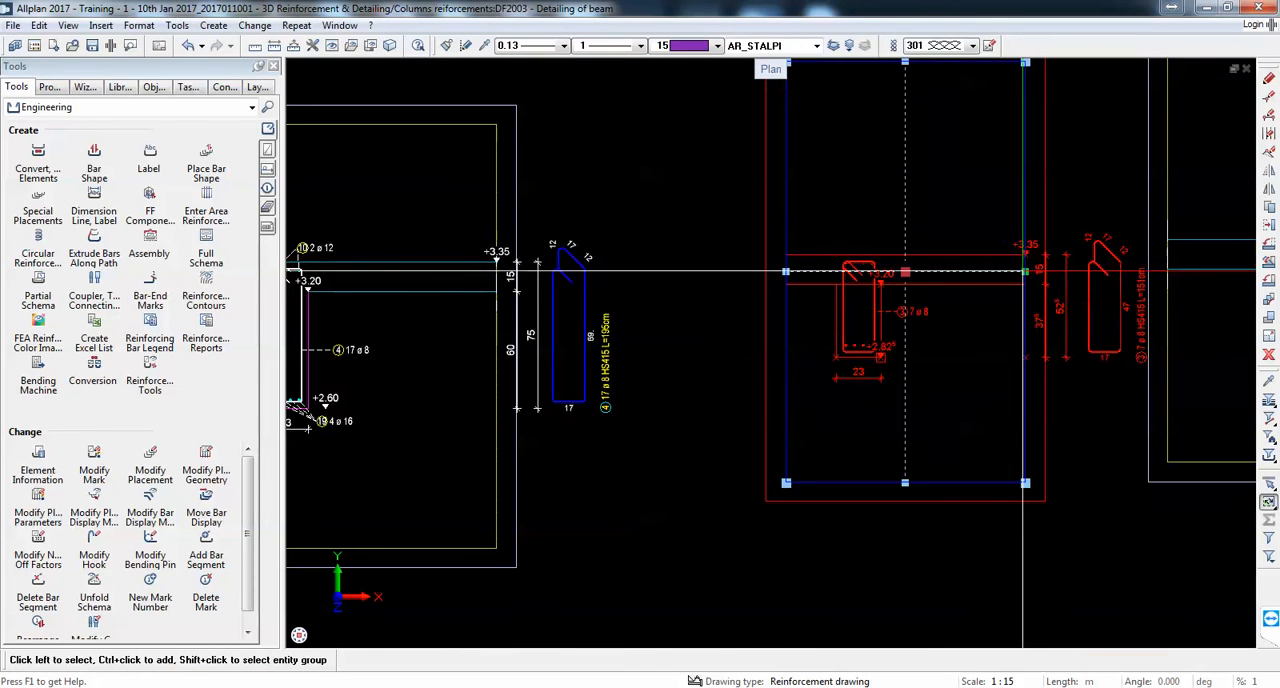
pyautogui.click(1025, 271)
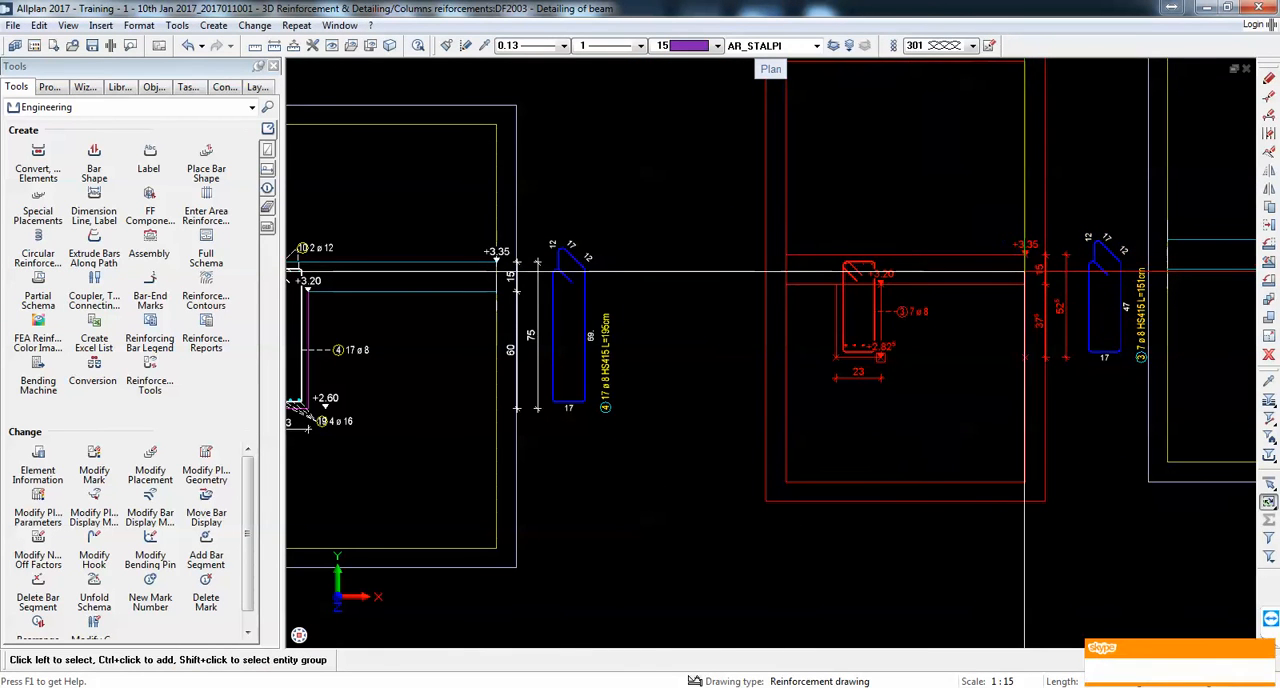
pyautogui.click(942, 268)
pyautogui.scroll(-3, 870, 242)
pyautogui.scroll(3, 947, 289)
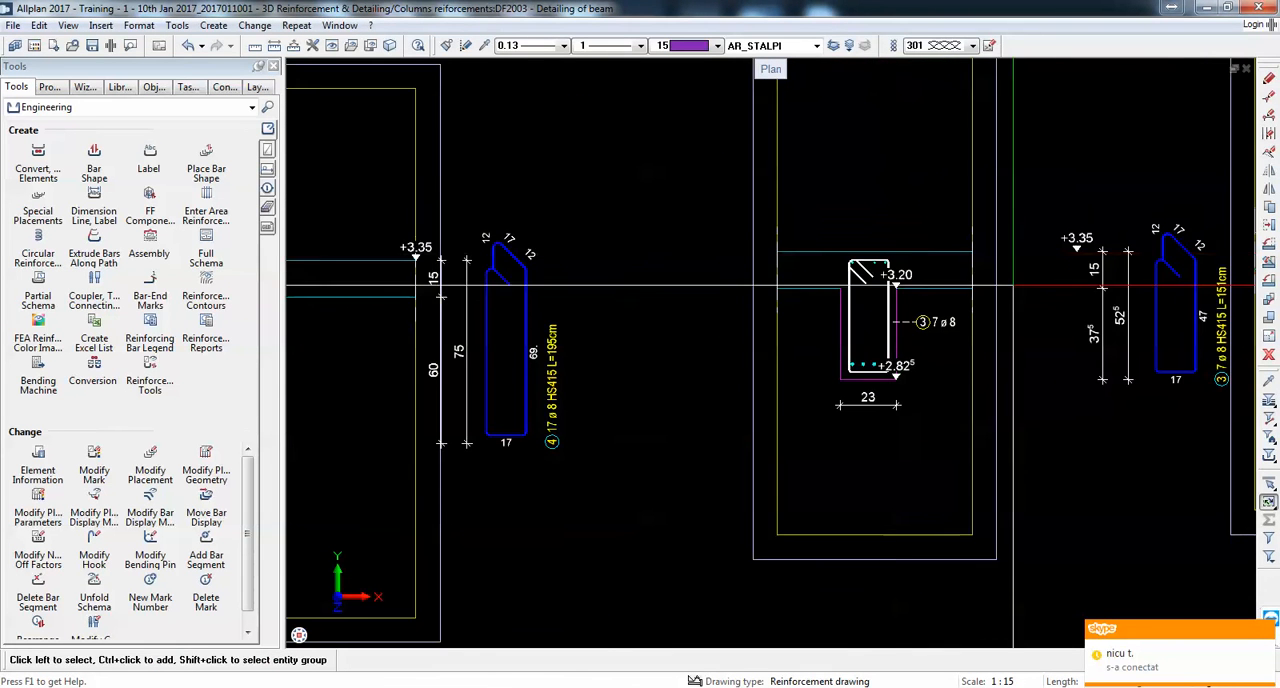
# Step: Move section 1-1's title and scale note down inside the view frame, just above the beam
pyautogui.scroll(-3, 1010, 322)
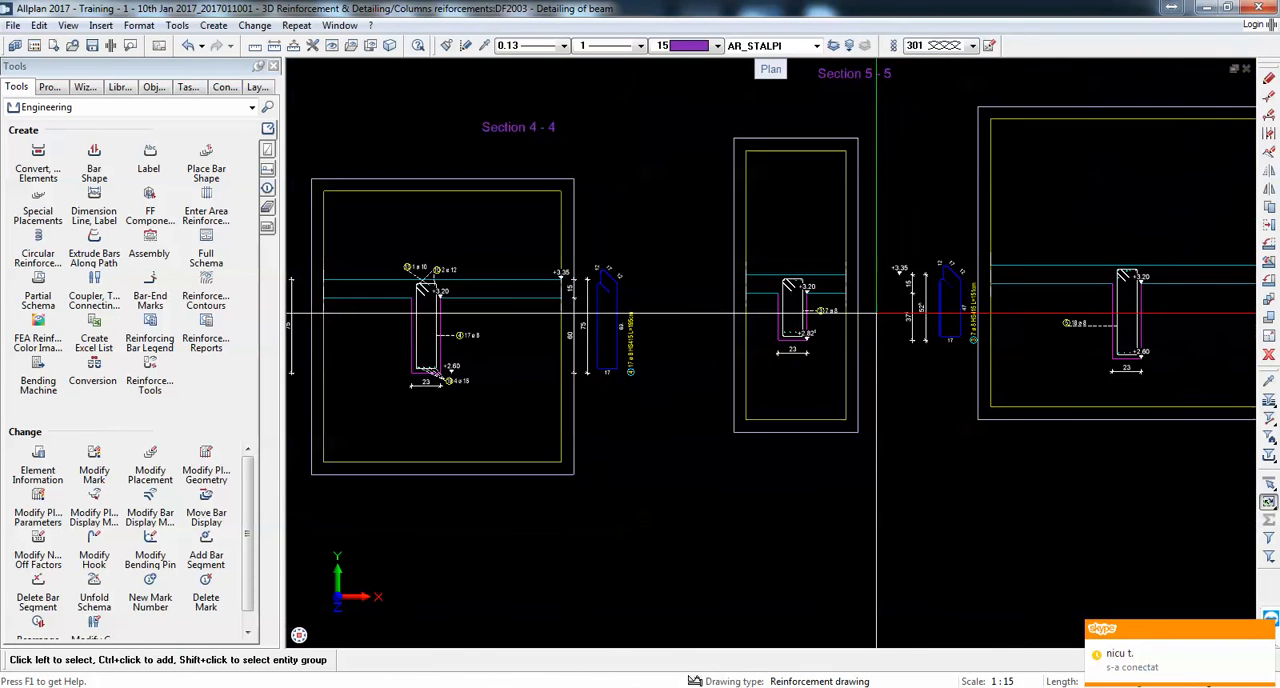
pyautogui.click(1268, 232)
pyautogui.scroll(-3, 1196, 275)
pyautogui.scroll(4, 656, 259)
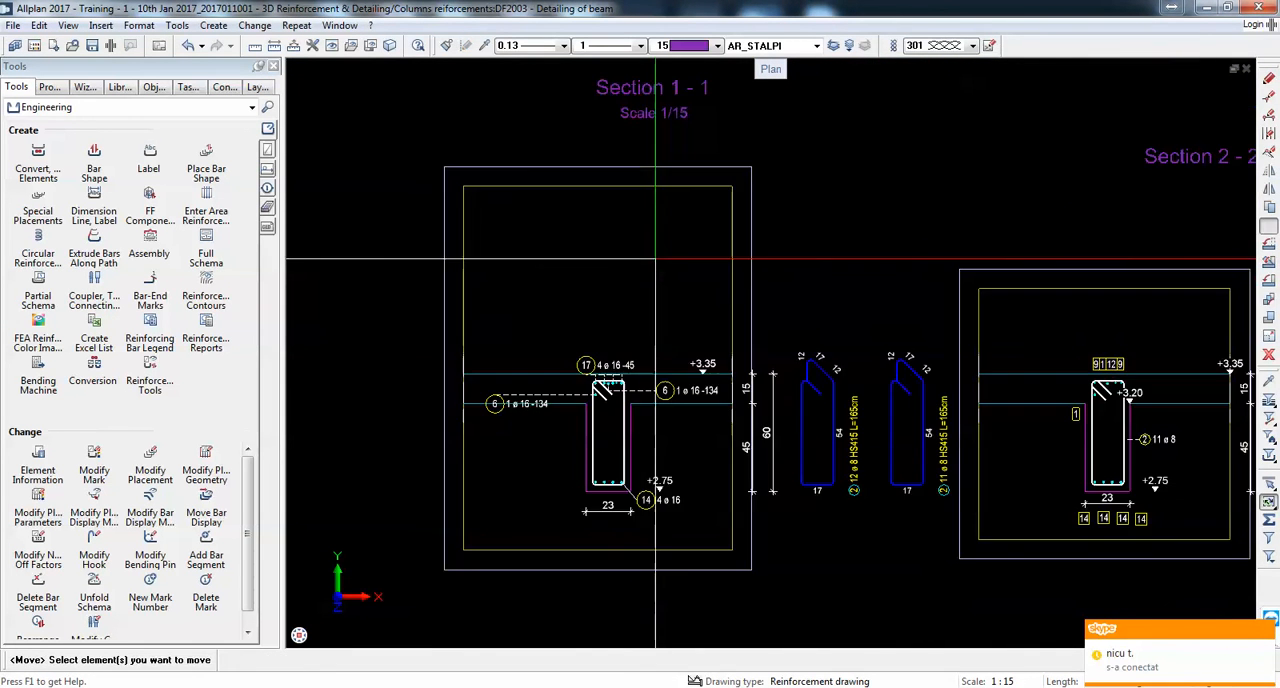
pyautogui.click(643, 97)
pyautogui.click(643, 97)
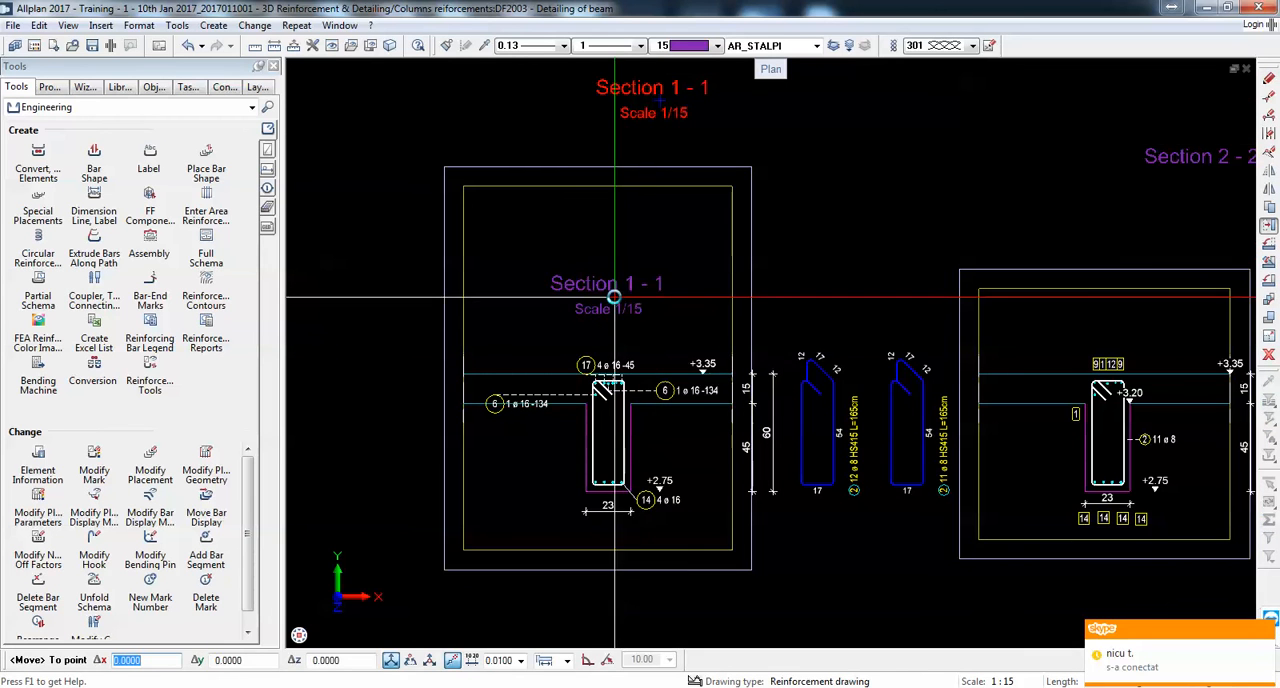
pyautogui.click(603, 296)
# Step: Move section 2-2's title down inside its view frame, just above the beam
pyautogui.moveTo(1193, 179); pyautogui.dragTo(882, 191, button='middle')
pyautogui.click(901, 178)
pyautogui.click(901, 178)
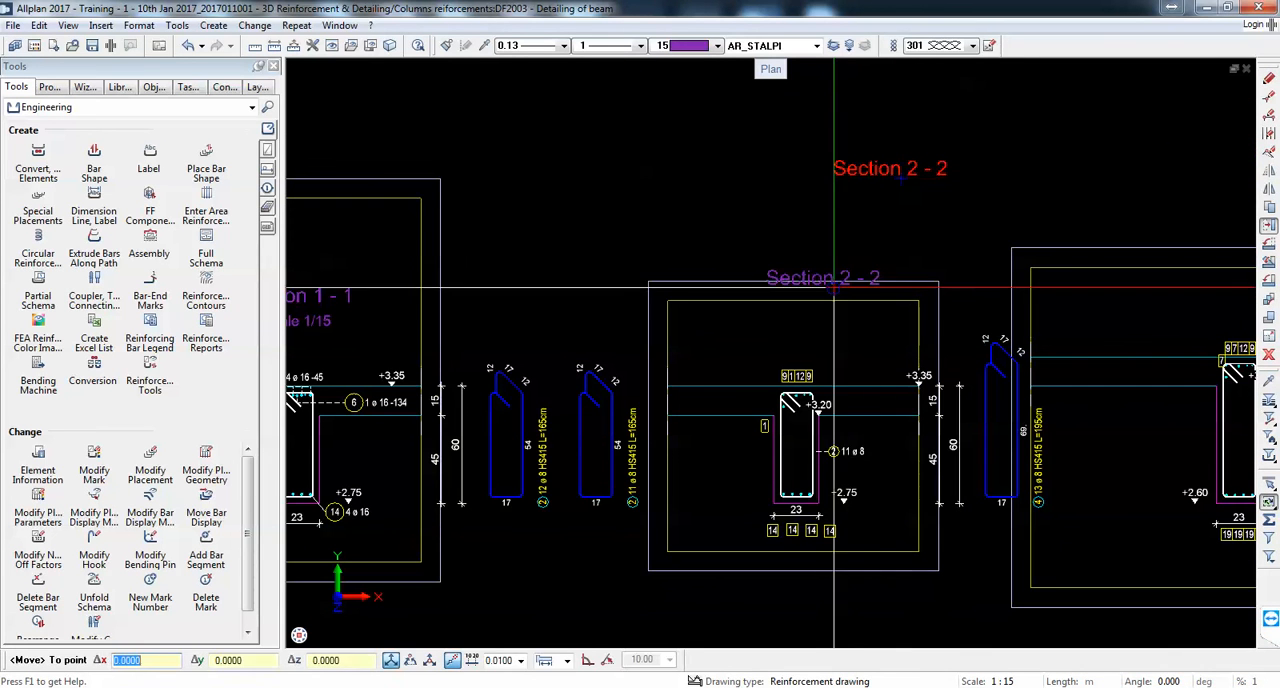
pyautogui.click(809, 322)
# Step: Copy the Scale 1/15 note from section 1-1 to beneath the titles of sections 2-2 and 3-3
pyautogui.scroll(-2, 810, 303)
pyautogui.scroll(1, 824, 297)
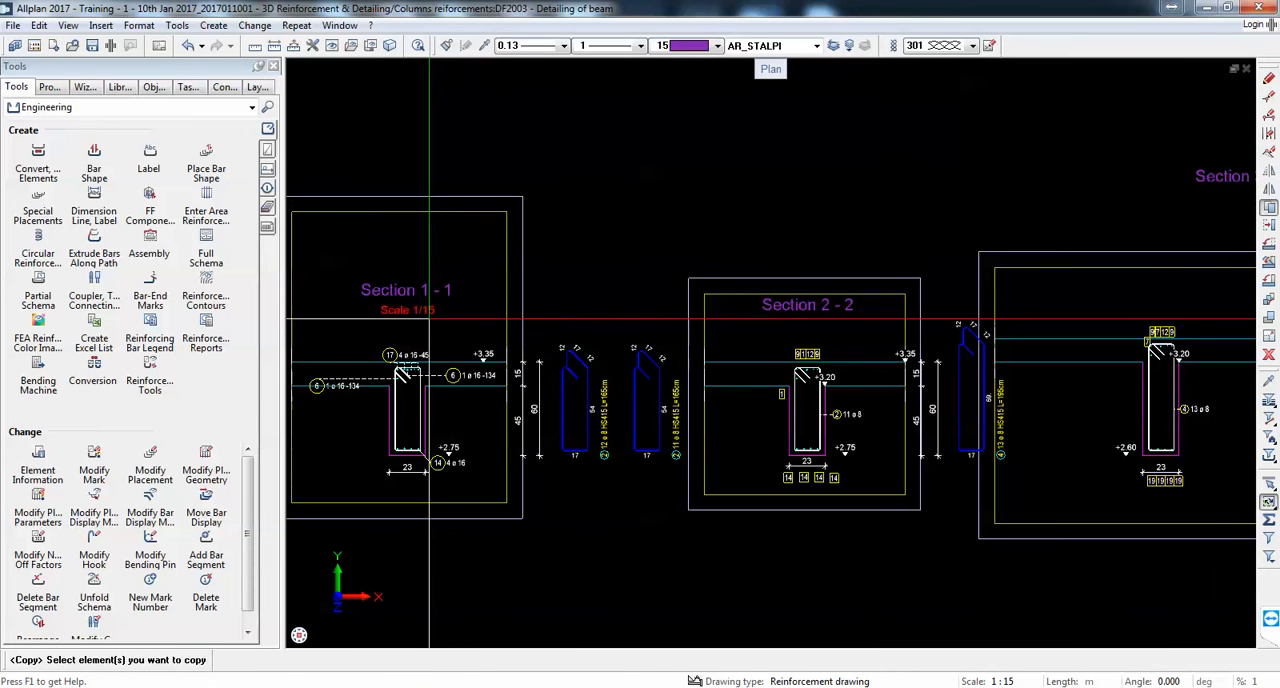
pyautogui.click(430, 318)
pyautogui.scroll(1, 766, 323)
pyautogui.scroll(-2, 659, 298)
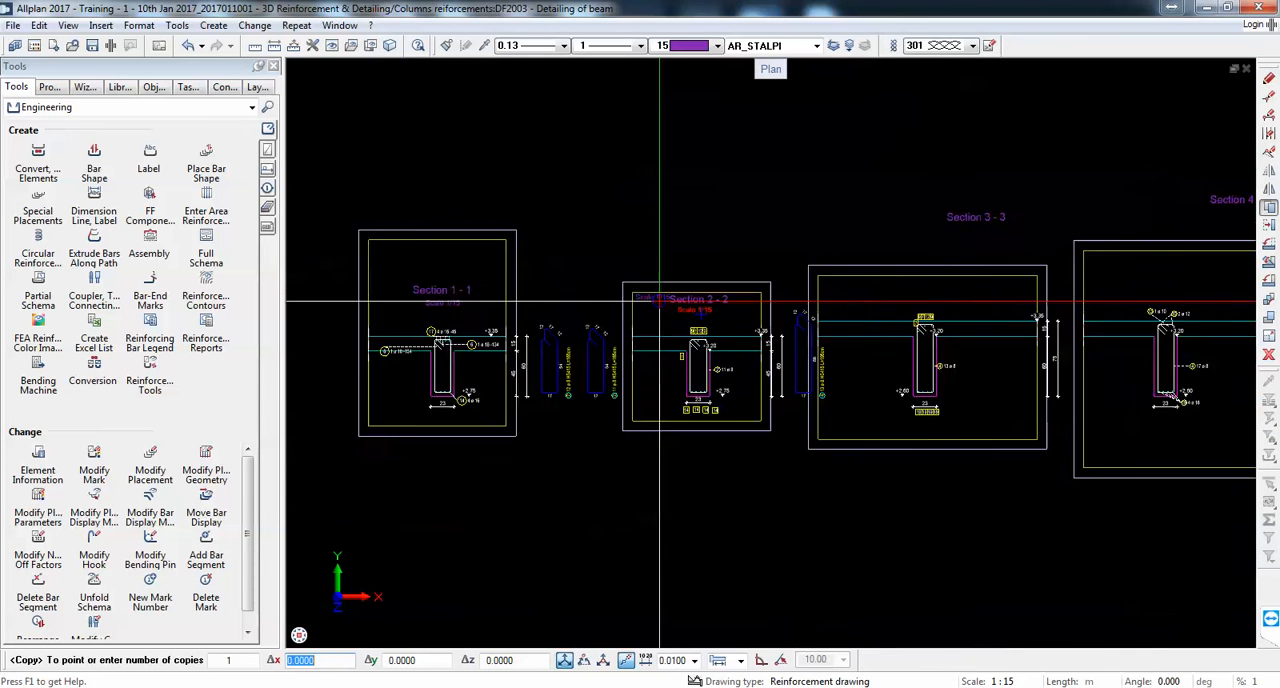
pyautogui.scroll(3, 1113, 200)
pyautogui.scroll(-3, 724, 304)
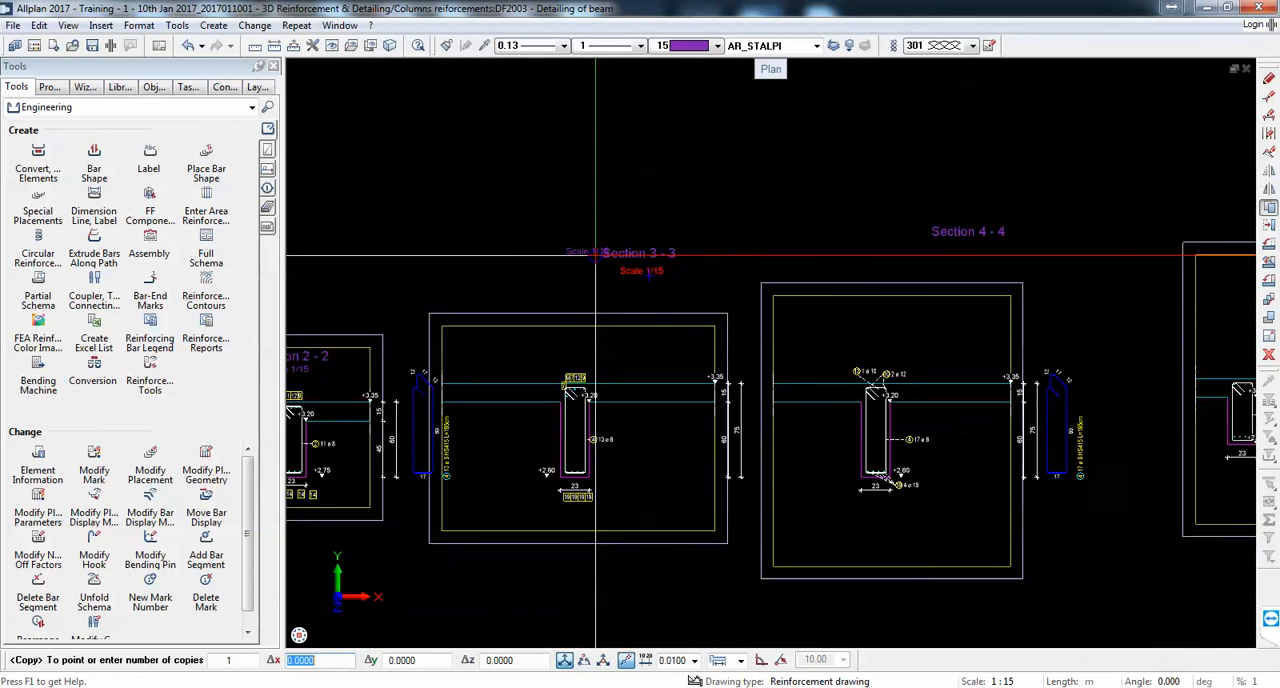
# Step: Place further copies of the Scale 1/15 note beneath the titles of sections 4-4, 5-5 and 6-6
pyautogui.scroll(3, 1137, 243)
pyautogui.scroll(1, 590, 250)
pyautogui.scroll(-3, 600, 262)
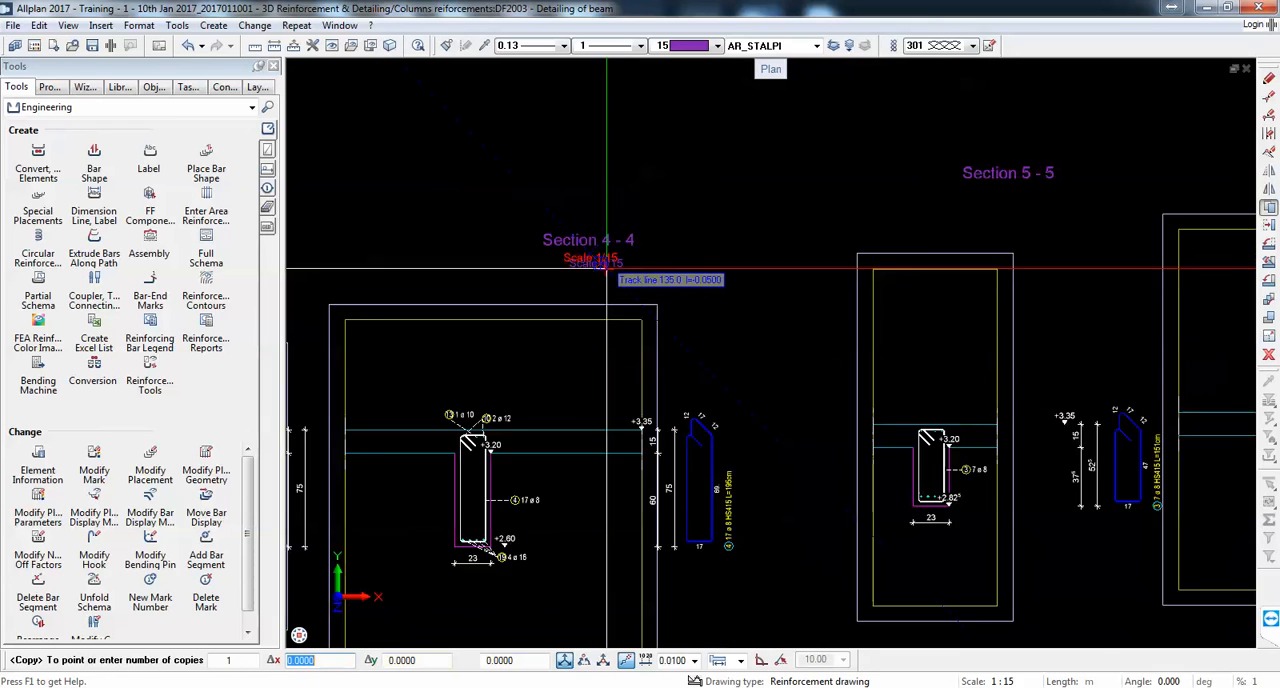
pyautogui.scroll(-3, 1041, 180)
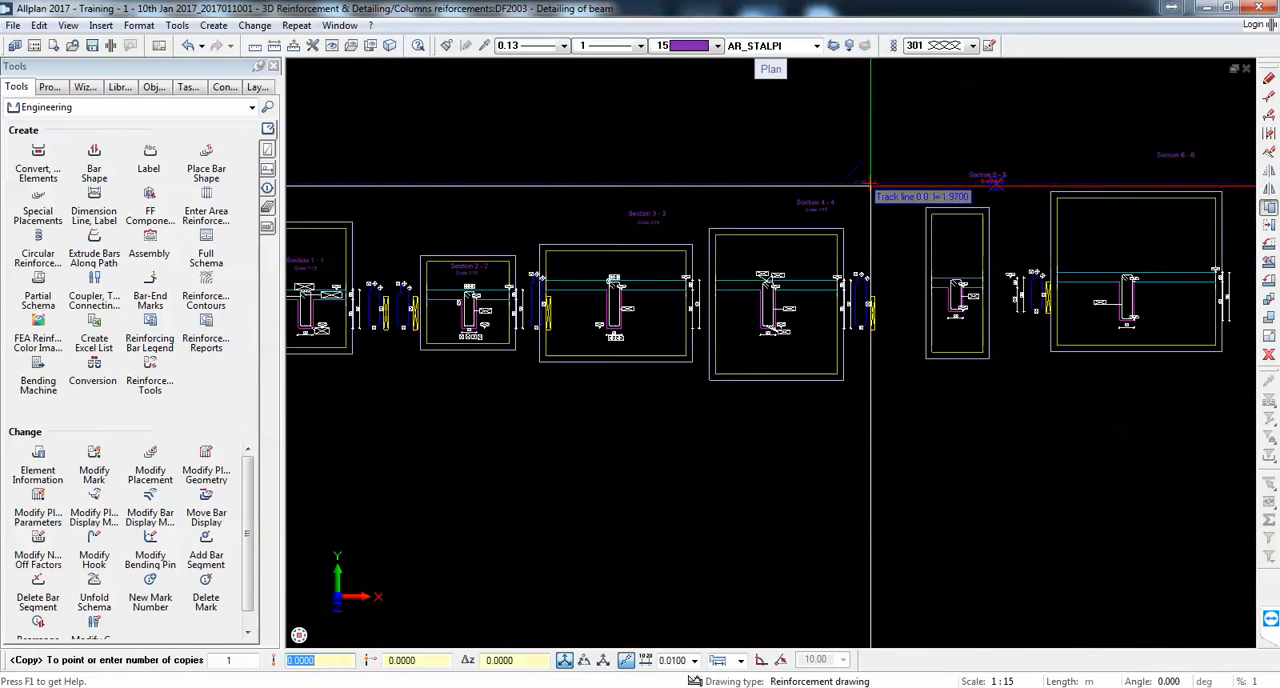
pyautogui.scroll(4, 886, 186)
pyautogui.scroll(-2, 1095, 215)
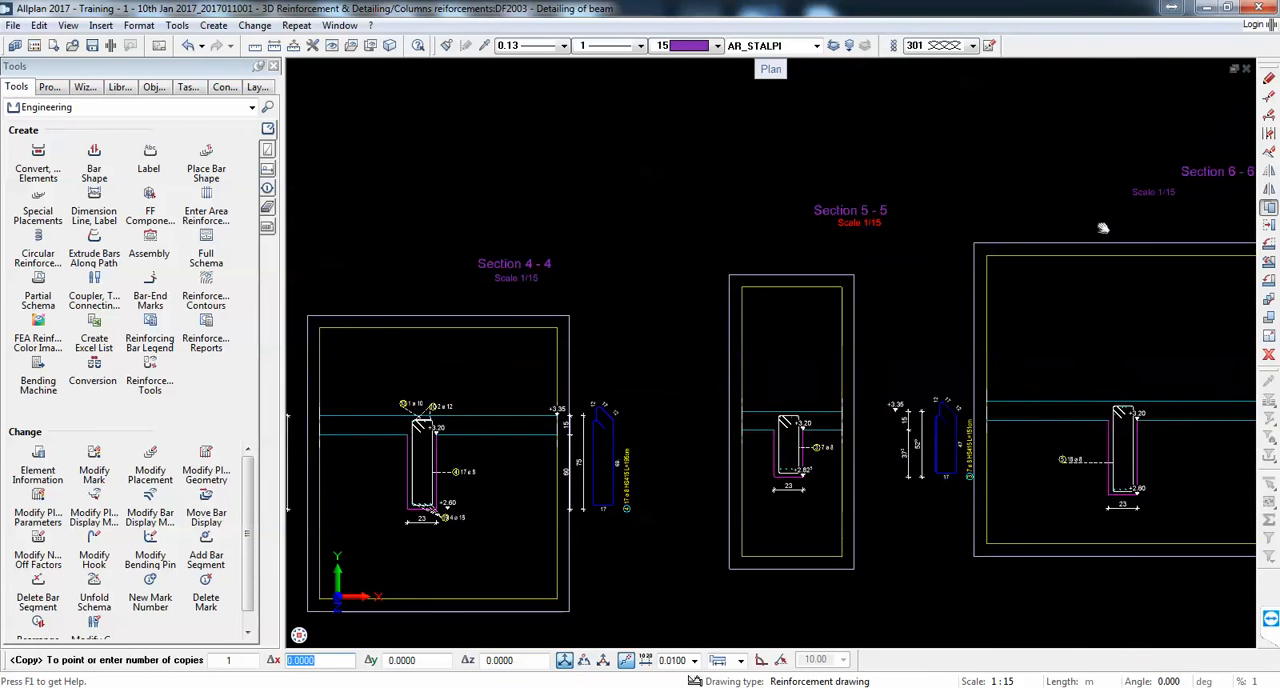
pyautogui.scroll(2, 1065, 241)
pyautogui.press('Escape')
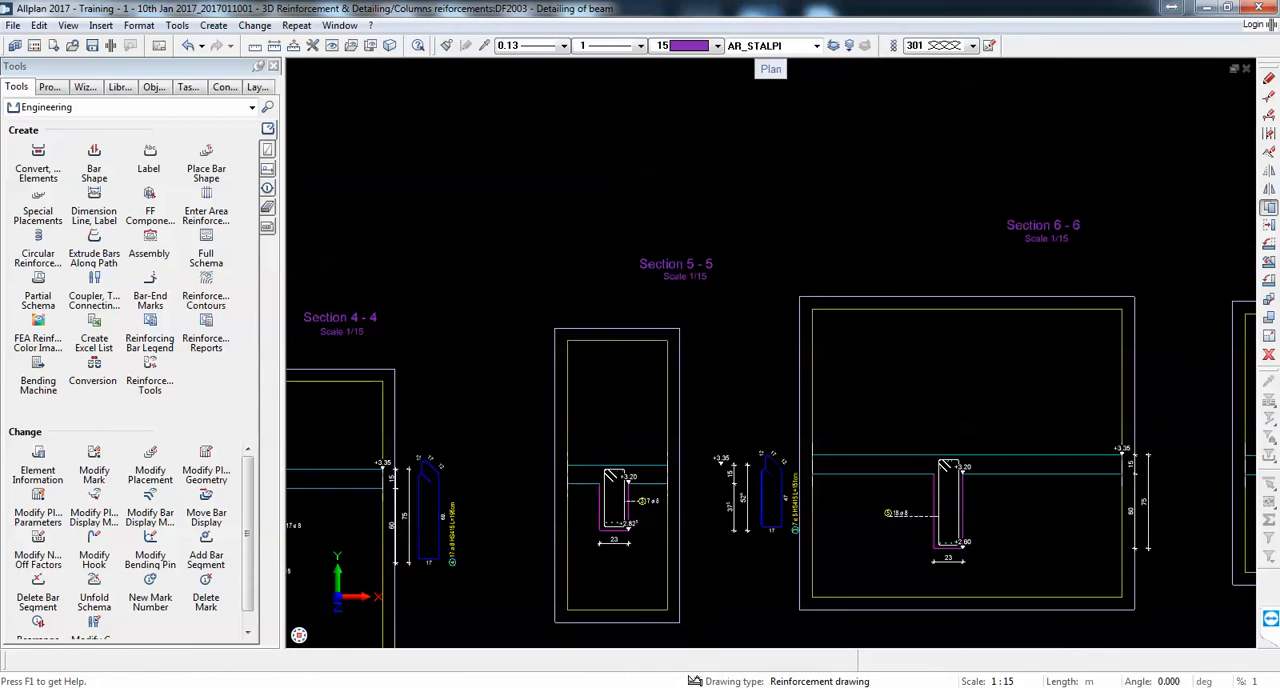
# Step: Move section 3-3's title and scale note down inside the view frame, just above the bar marks
pyautogui.scroll(-3, 938, 236)
pyautogui.scroll(4, 677, 194)
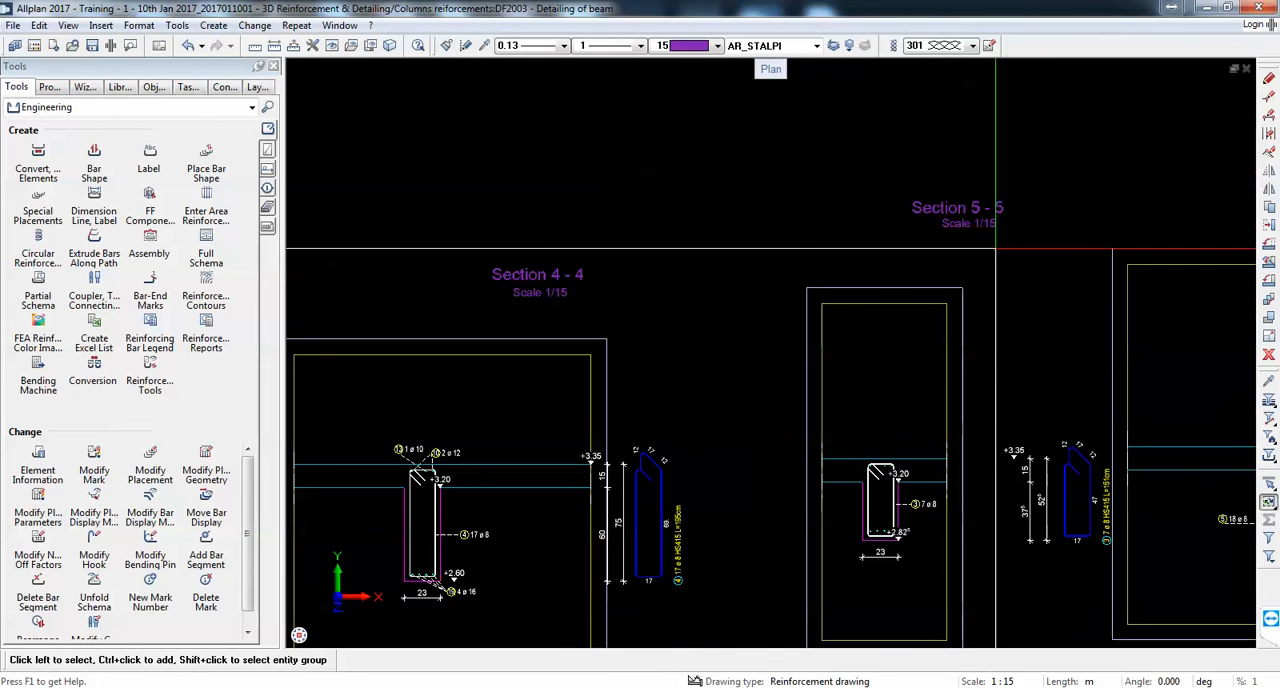
pyautogui.click(1270, 241)
pyautogui.scroll(-3, 766, 251)
pyautogui.scroll(3, 766, 251)
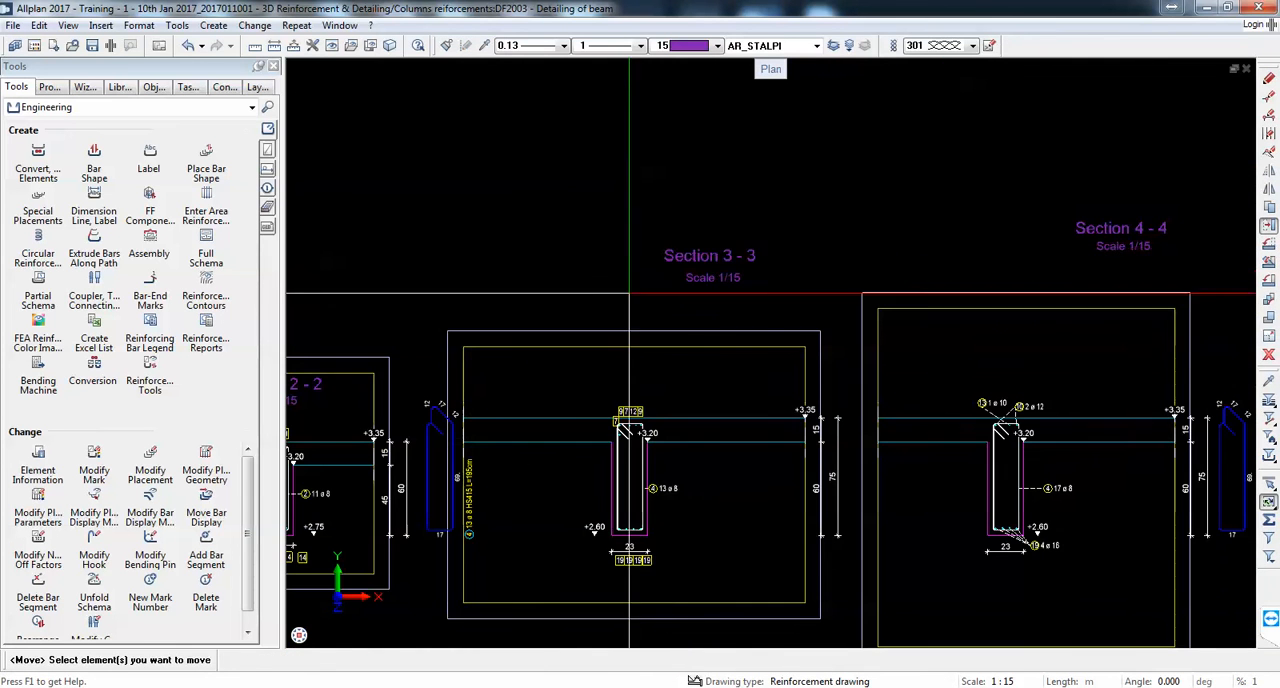
pyautogui.click(686, 255)
pyautogui.click(685, 249)
pyautogui.scroll(2, 643, 320)
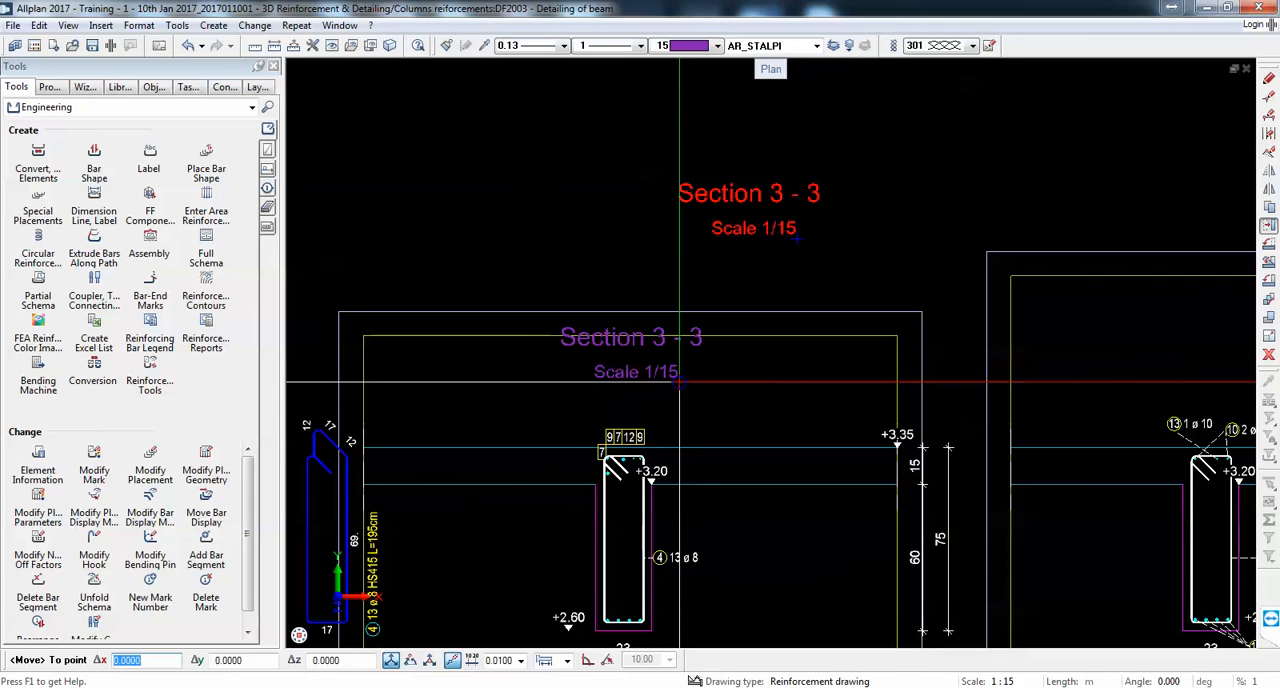
pyautogui.click(613, 328)
# Step: Move section 4-4's title and scale note down inside the view frame above the beam
pyautogui.scroll(-5, 612, 329)
pyautogui.scroll(3, 927, 266)
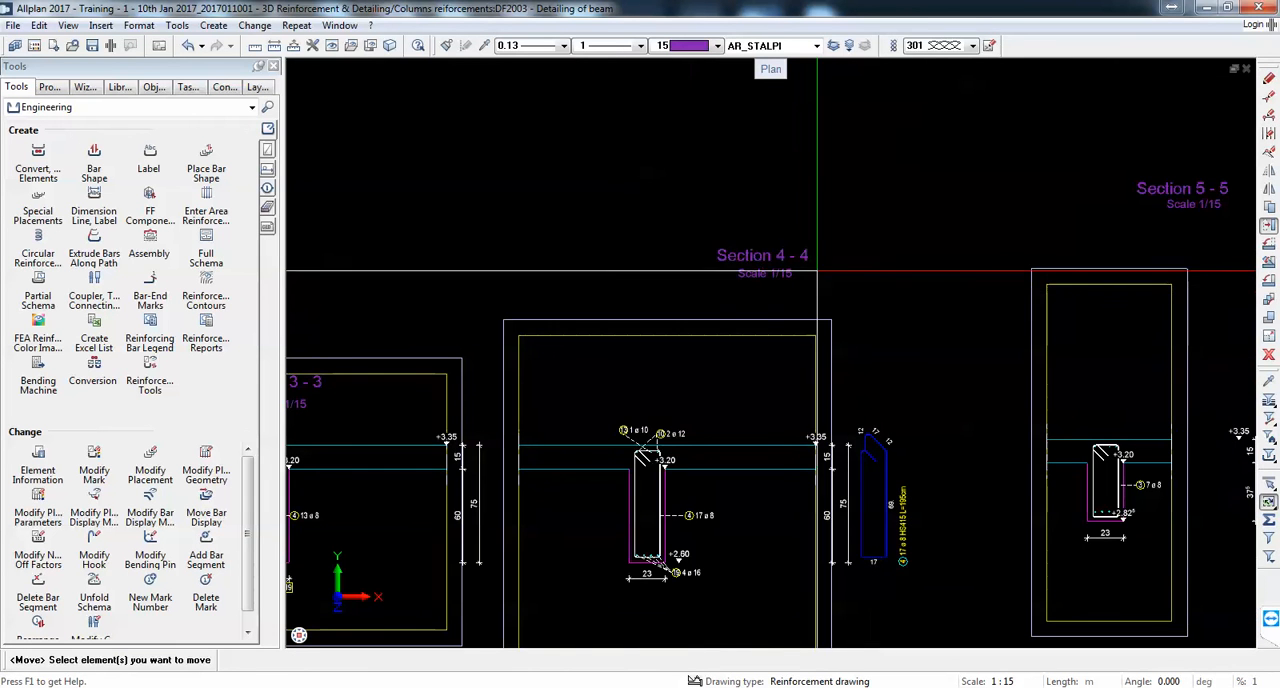
pyautogui.click(779, 252)
pyautogui.click(781, 265)
pyautogui.click(670, 360)
# Step: Move section 5-5's title and scale note down inside the narrowed view frame above the beam
pyautogui.scroll(-4, 677, 366)
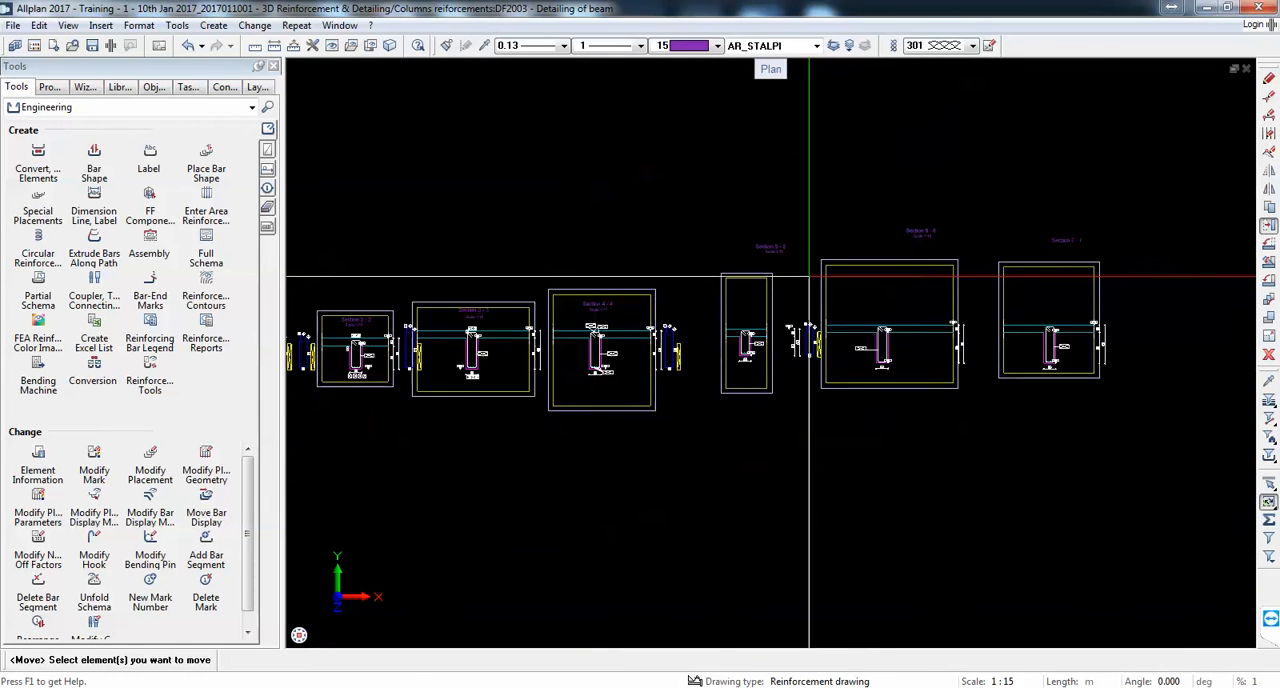
pyautogui.scroll(4, 678, 160)
pyautogui.click(700, 192)
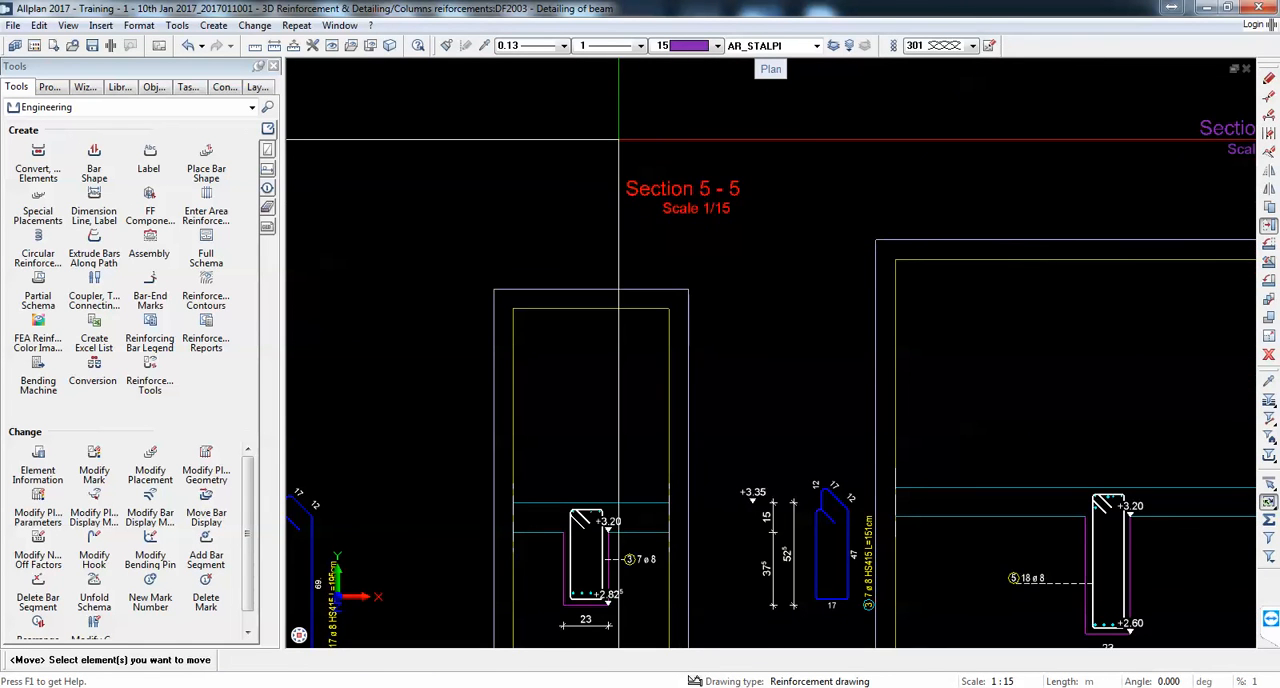
pyautogui.click(716, 202)
pyautogui.click(610, 440)
# Step: Move section 6-6's title and scale note down inside the view frame above the beam
pyautogui.scroll(-4, 610, 440)
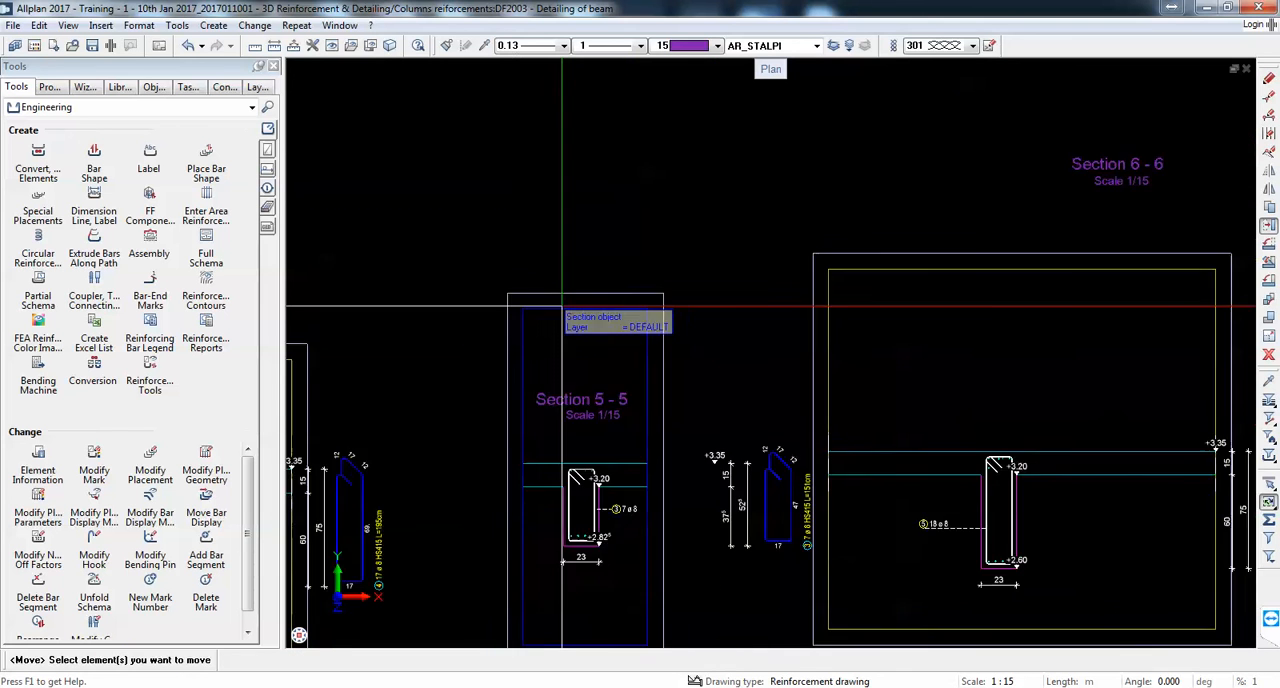
pyautogui.scroll(4, 748, 190)
pyautogui.click(748, 190)
pyautogui.click(750, 192)
pyautogui.scroll(-4, 750, 192)
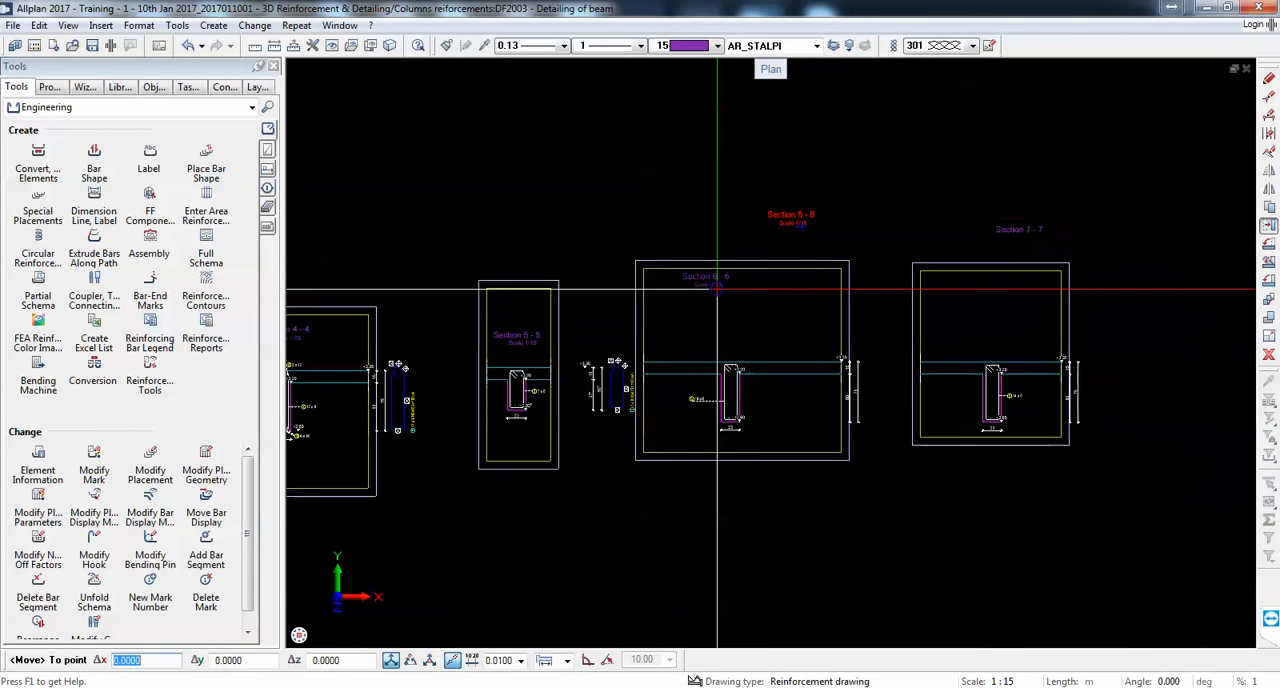
pyautogui.scroll(4, 820, 360)
pyautogui.click(820, 345)
# Step: Move section 7-7's title down inside its view frame, centred above the beam
pyautogui.scroll(-4, 820, 345)
pyautogui.scroll(4, 891, 78)
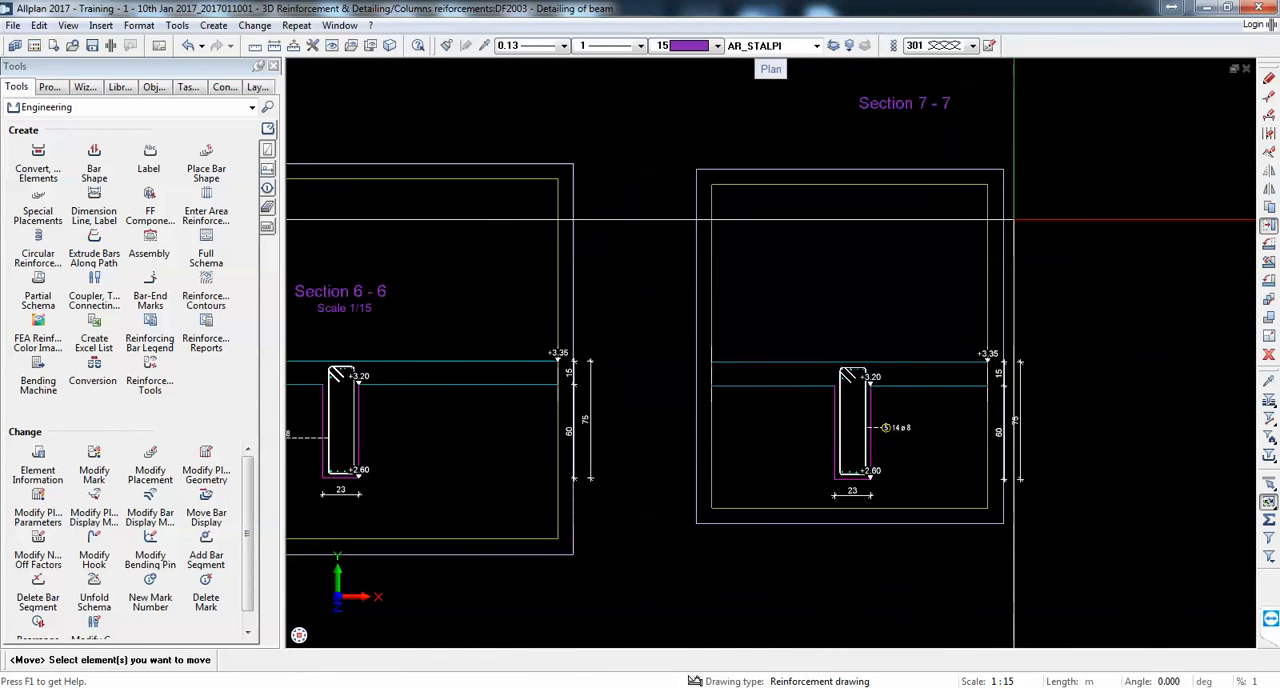
pyautogui.click(891, 78)
pyautogui.click(891, 79)
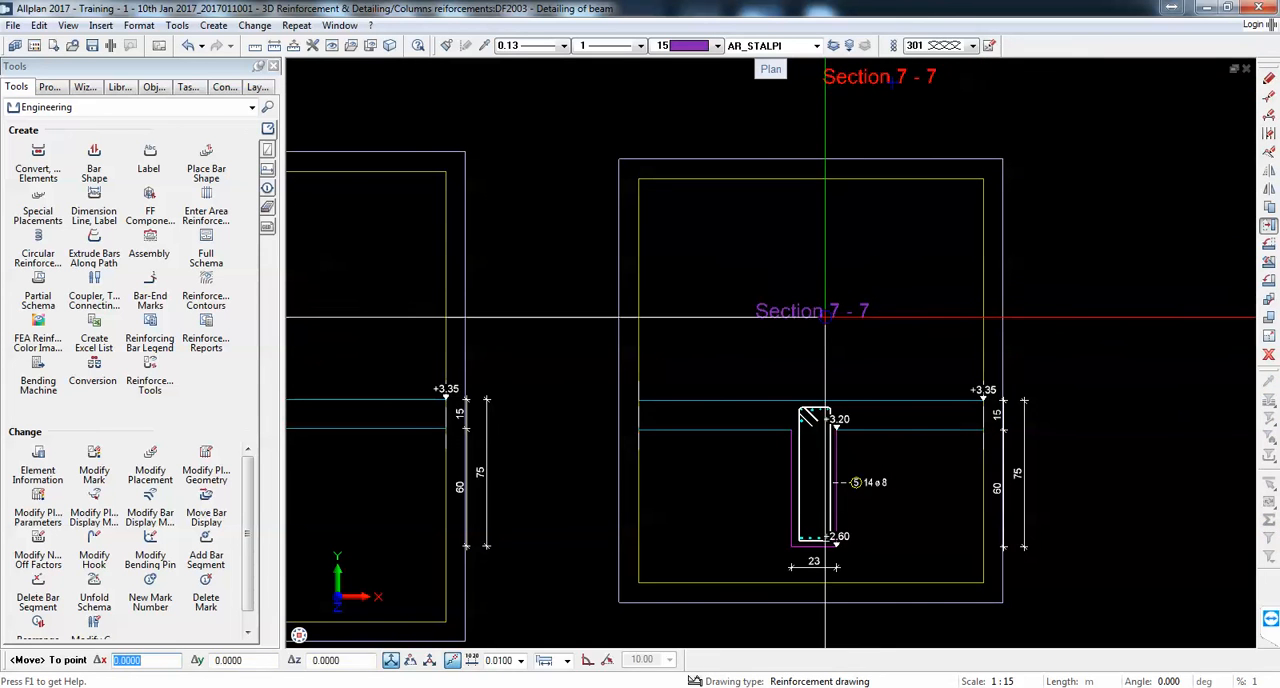
pyautogui.click(825, 318)
# Step: Copy the "Scale 1/15" note from section 6-6 to below the section 7-7 title
pyautogui.scroll(-4, 825, 318)
pyautogui.scroll(2, 523, 314)
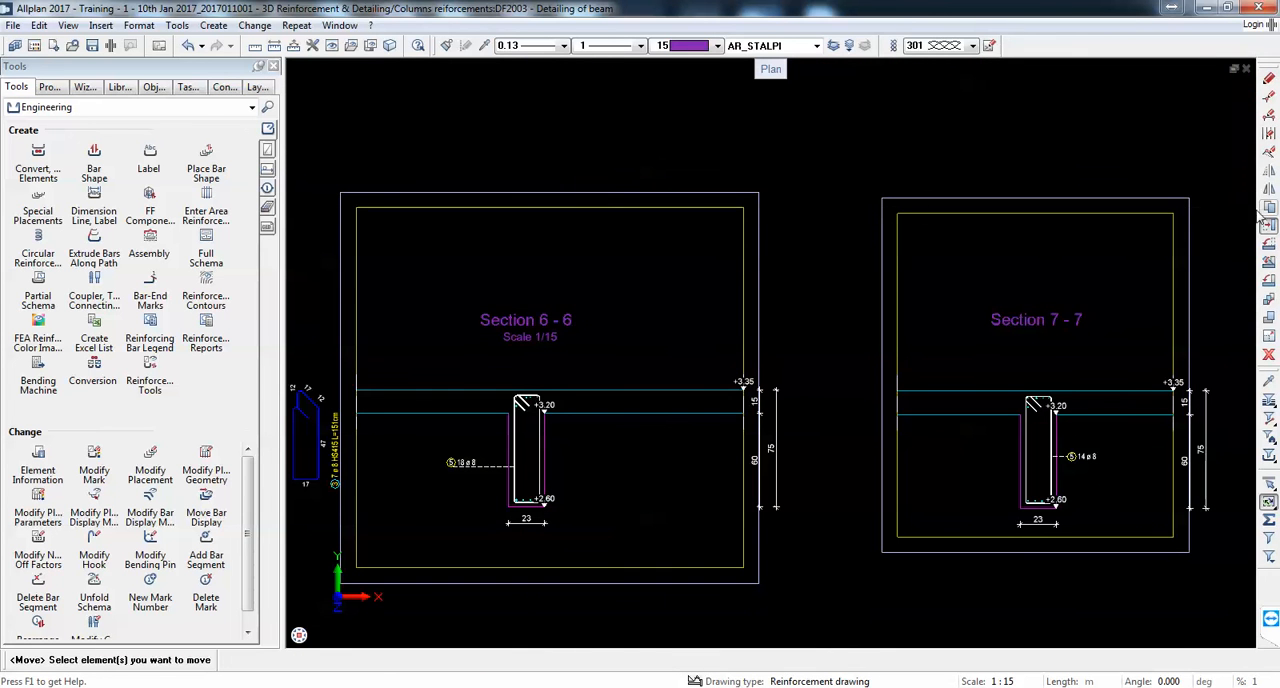
pyautogui.click(518, 337)
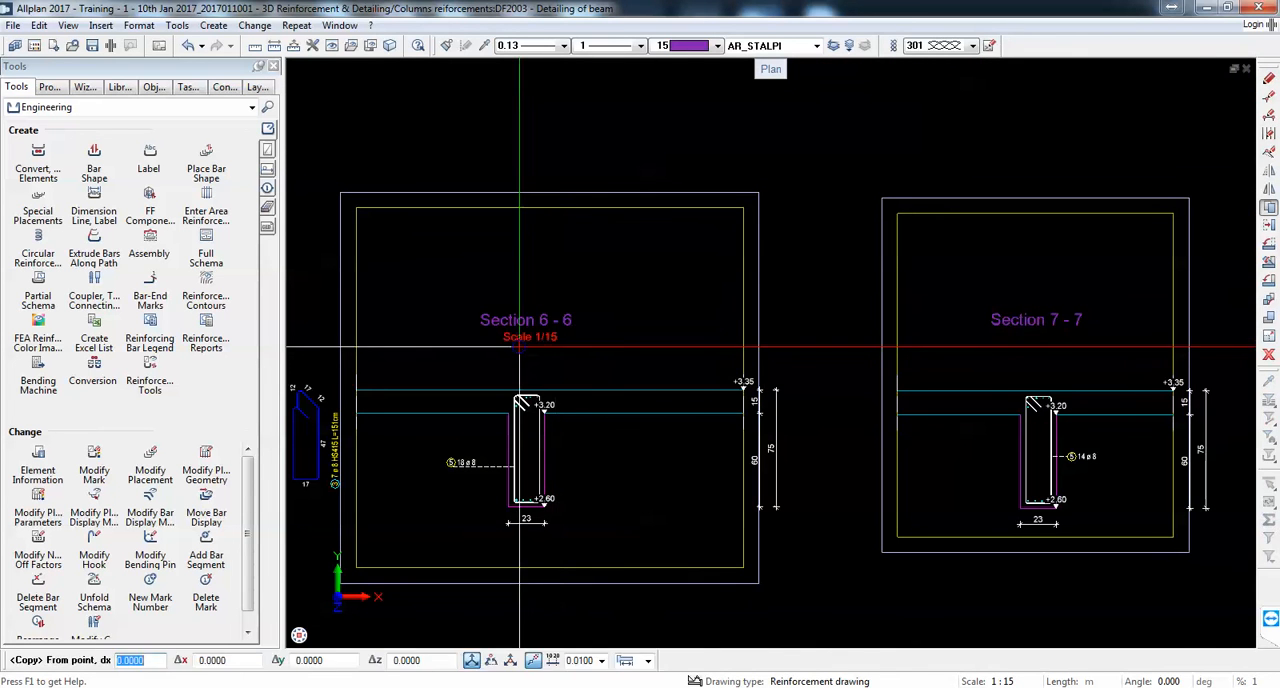
pyautogui.click(518, 346)
pyautogui.scroll(3, 1026, 357)
pyautogui.click(1046, 335)
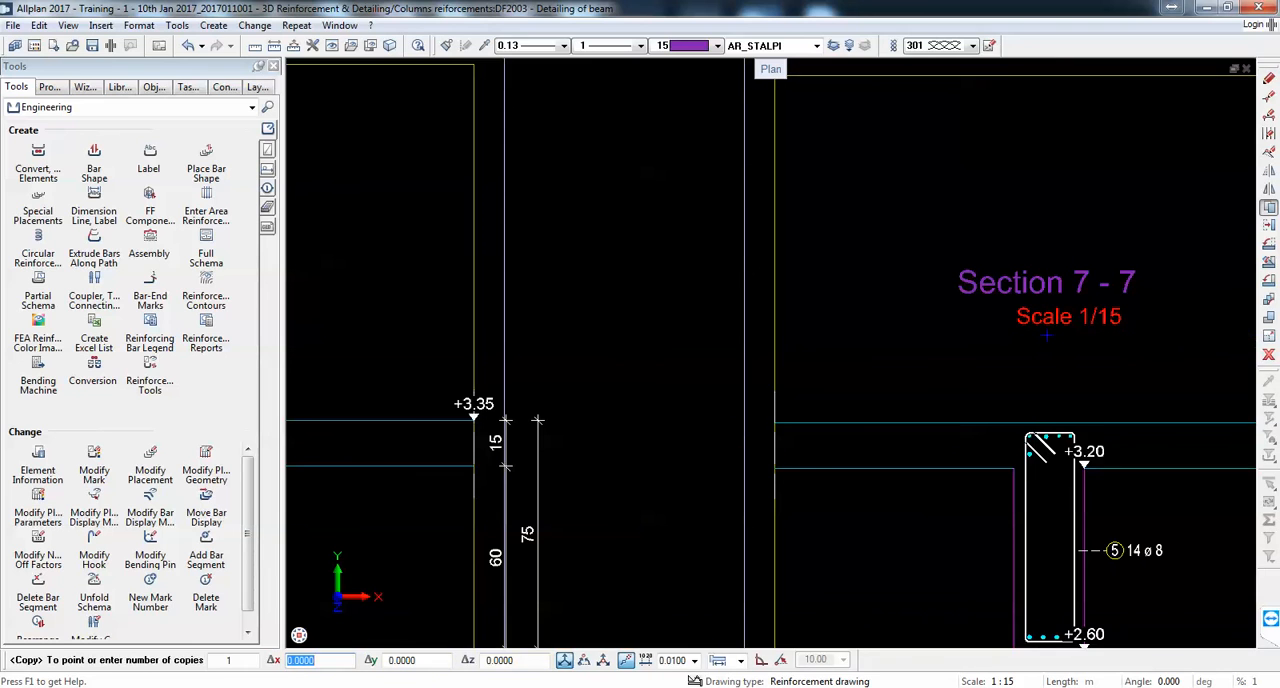
pyautogui.press('Escape')
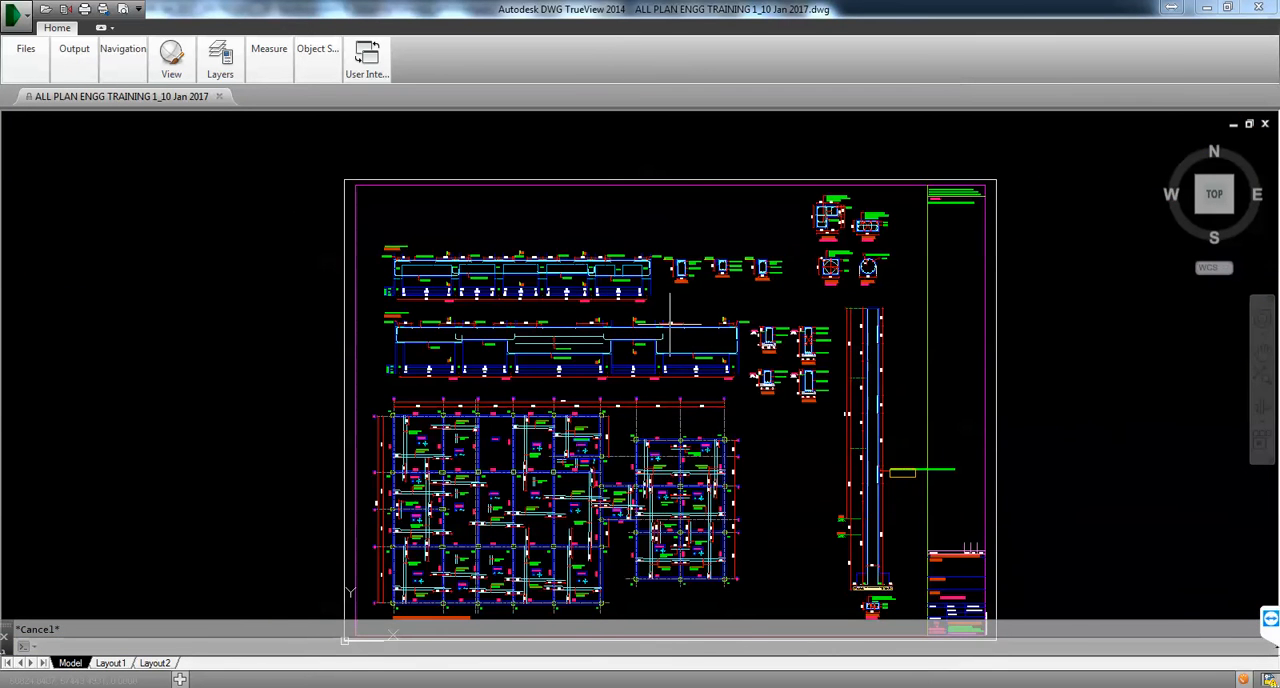
# Step: Switch to DWG TrueView and examine how the reference sheet arranges the beam elevations and cross-sections
pyautogui.scroll(2, 670, 323)
pyautogui.scroll(-4, 637, 320)
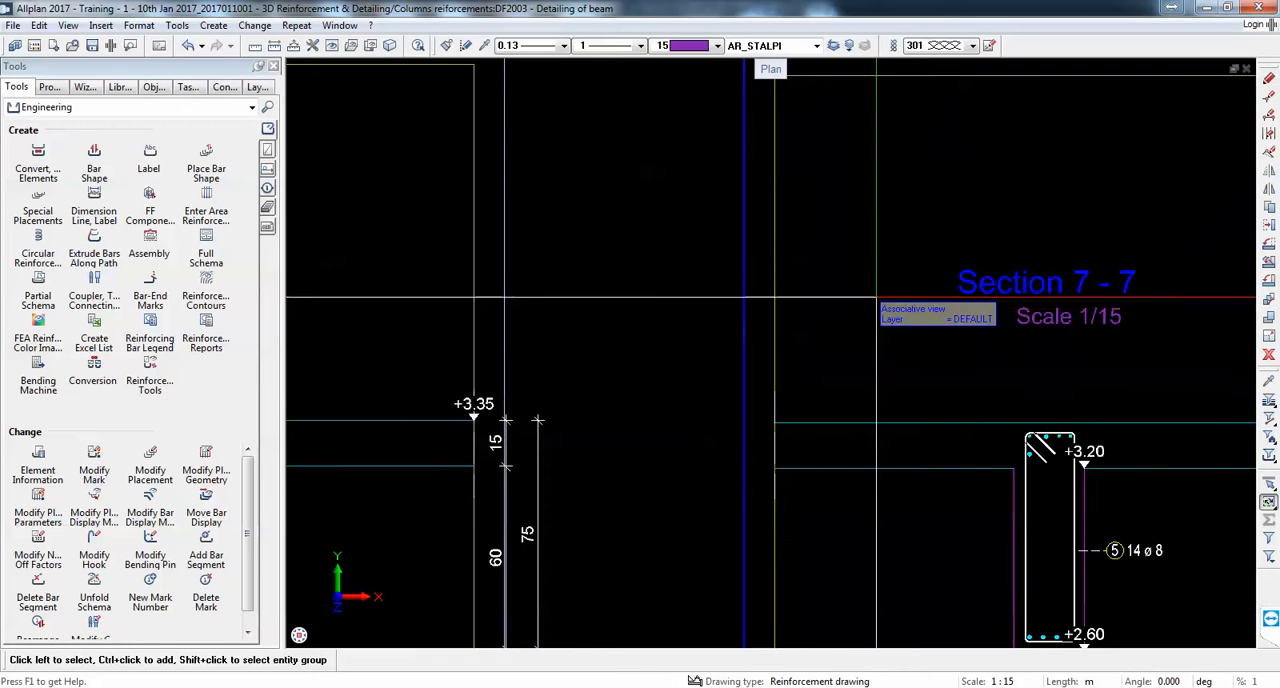
pyautogui.scroll(-3, 650, 335)
pyautogui.scroll(3, 735, 330)
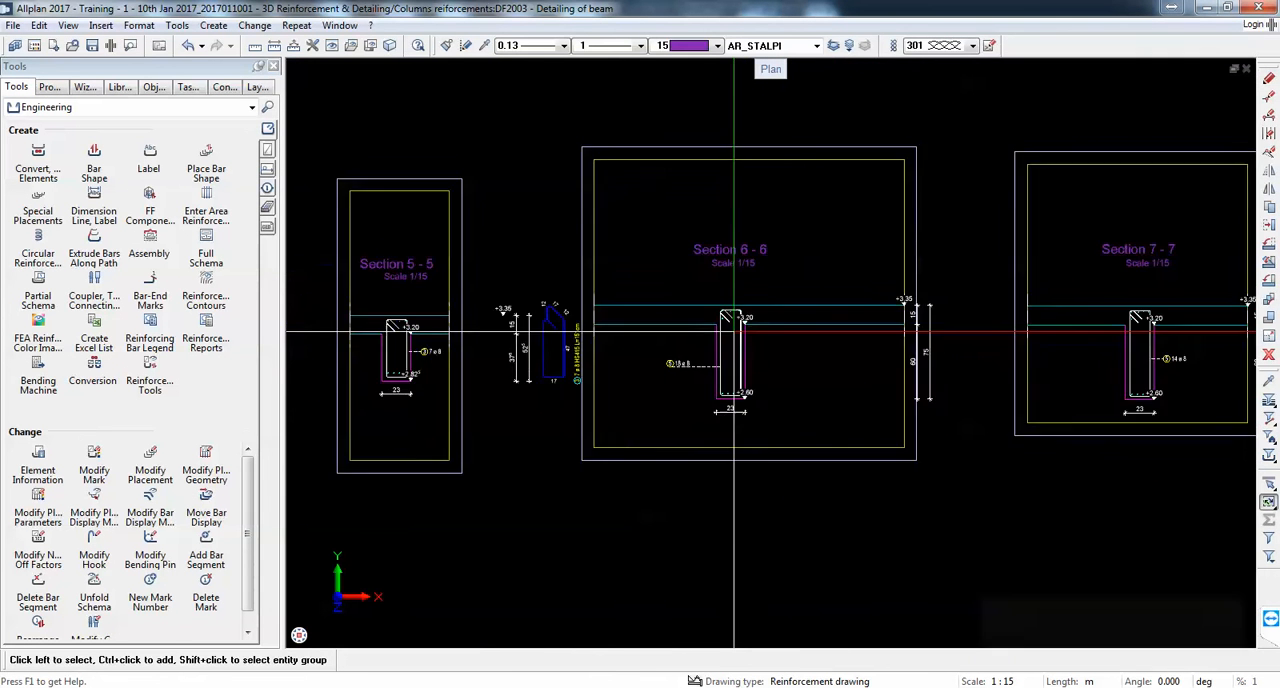
# Step: In Allplan, move sections 5-5, 6-6 and 7-7 together down and closer to section 4-4, roughly in line with it
pyautogui.scroll(3, 735, 330)
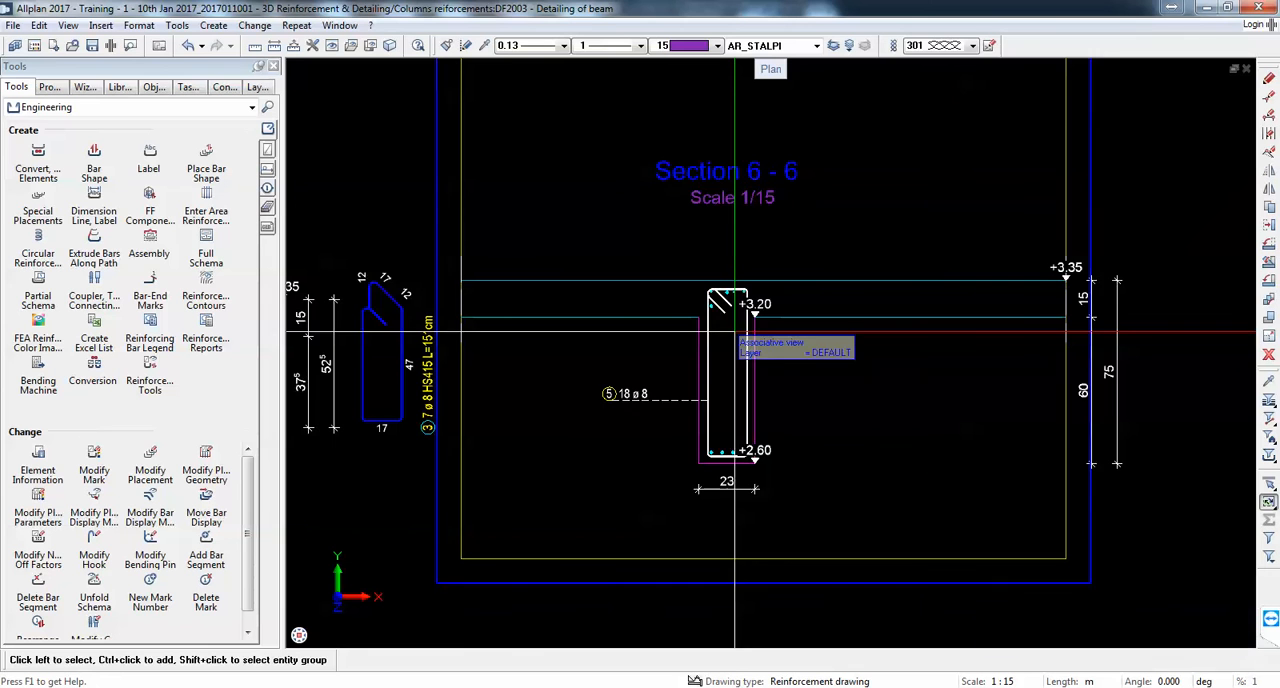
pyautogui.scroll(-4, 735, 330)
pyautogui.scroll(-3, 750, 360)
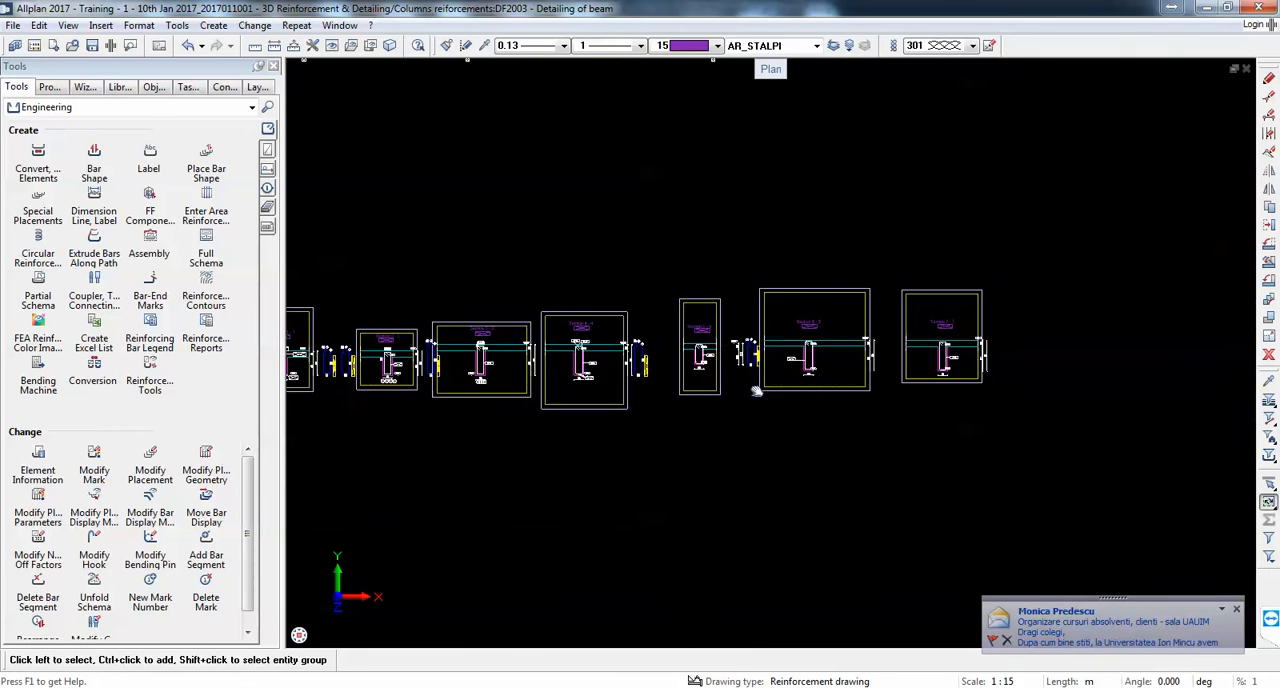
pyautogui.scroll(3, 928, 357)
pyautogui.click(1268, 228)
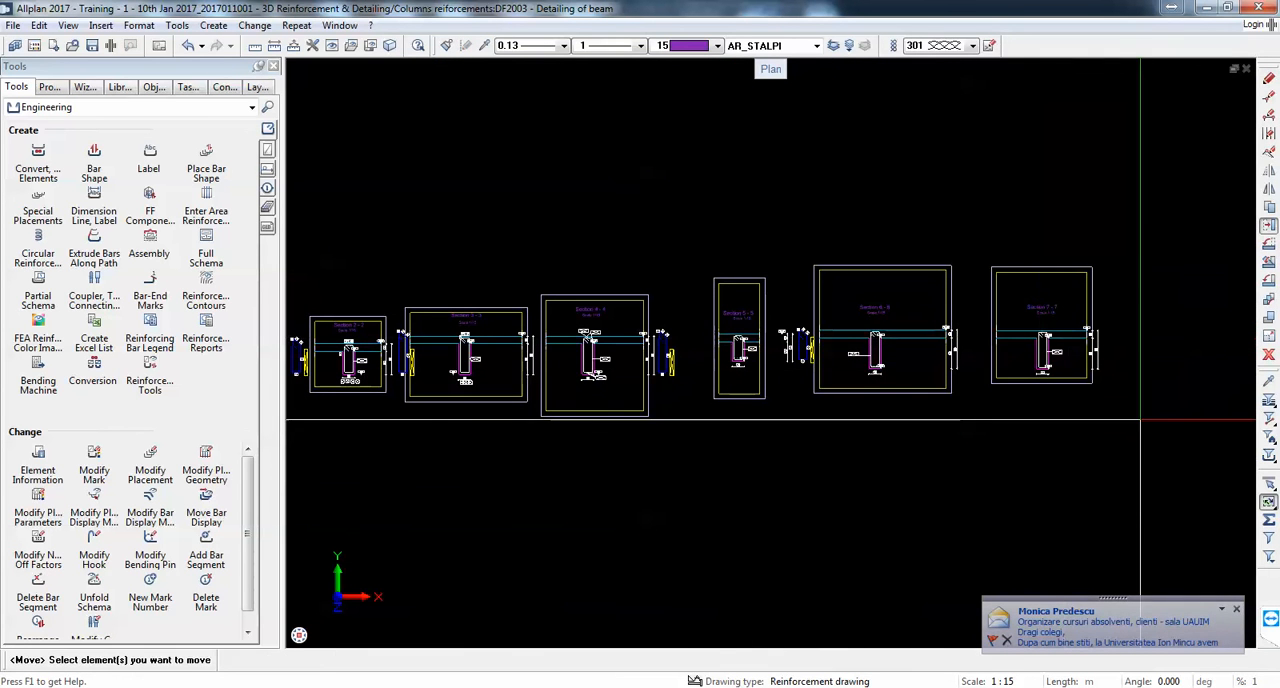
pyautogui.moveTo(700, 263); pyautogui.dragTo(1143, 420)
pyautogui.click(713, 282)
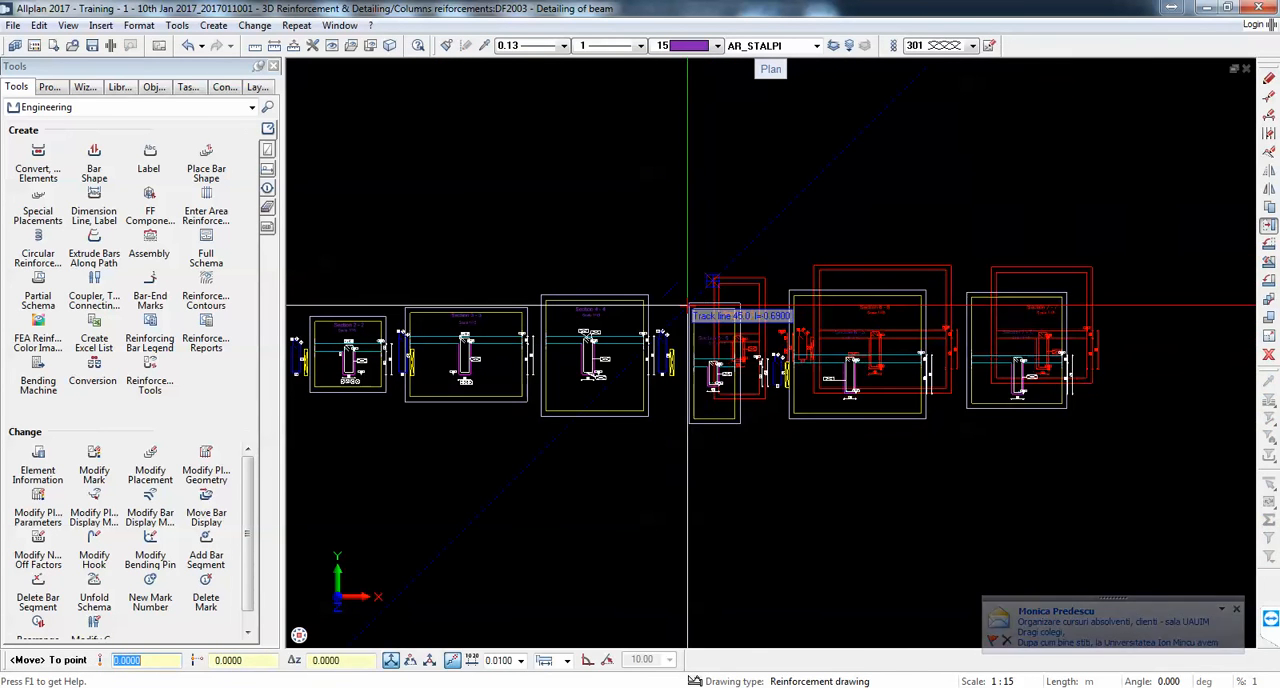
pyautogui.click(687, 304)
pyautogui.scroll(-4, 781, 299)
pyautogui.press('Escape')
pyautogui.moveTo(637, 194); pyautogui.dragTo(677, 333, button='middle')
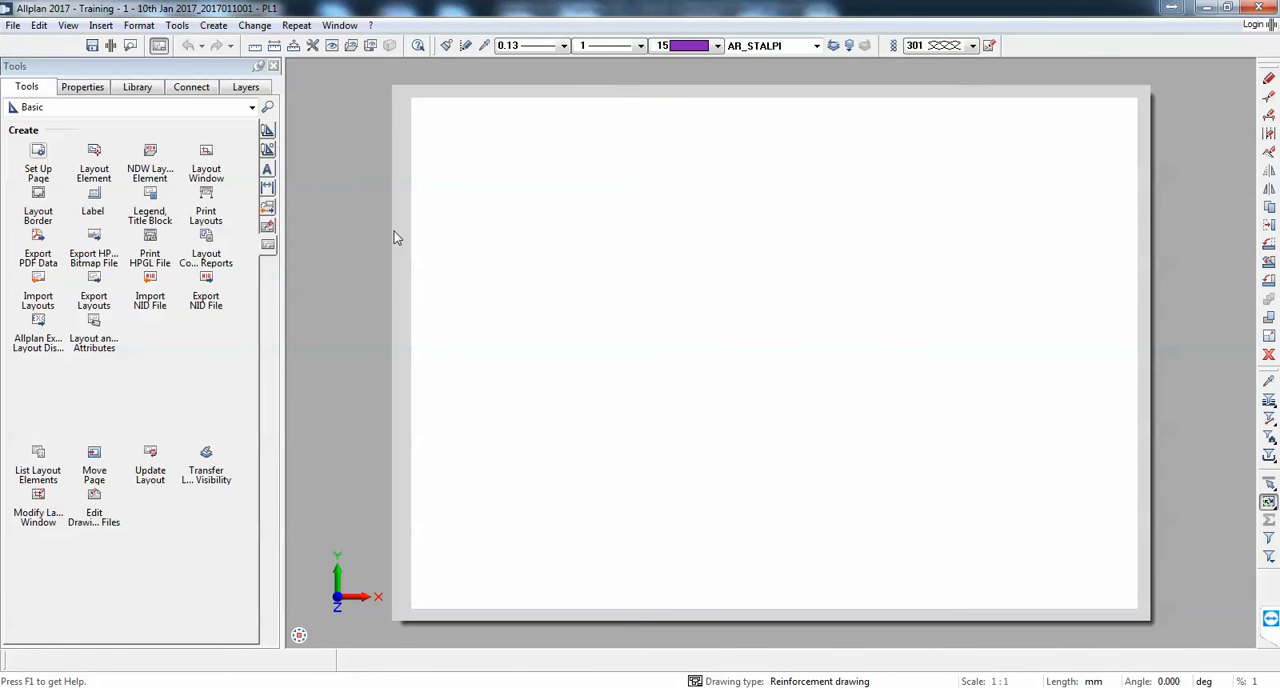
# Step: Set up the DIN A2 layout page with a Filing margin (DIN 824 A) border and without page margins
pyautogui.click(38, 160)
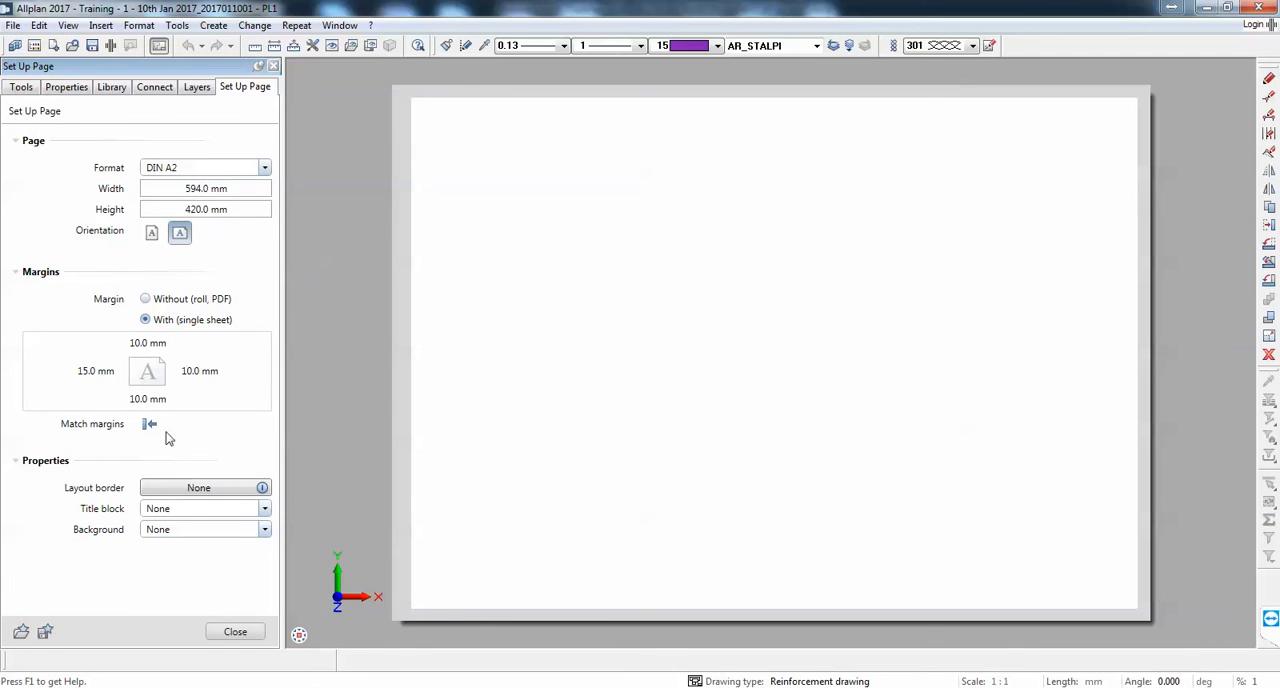
pyautogui.click(181, 494)
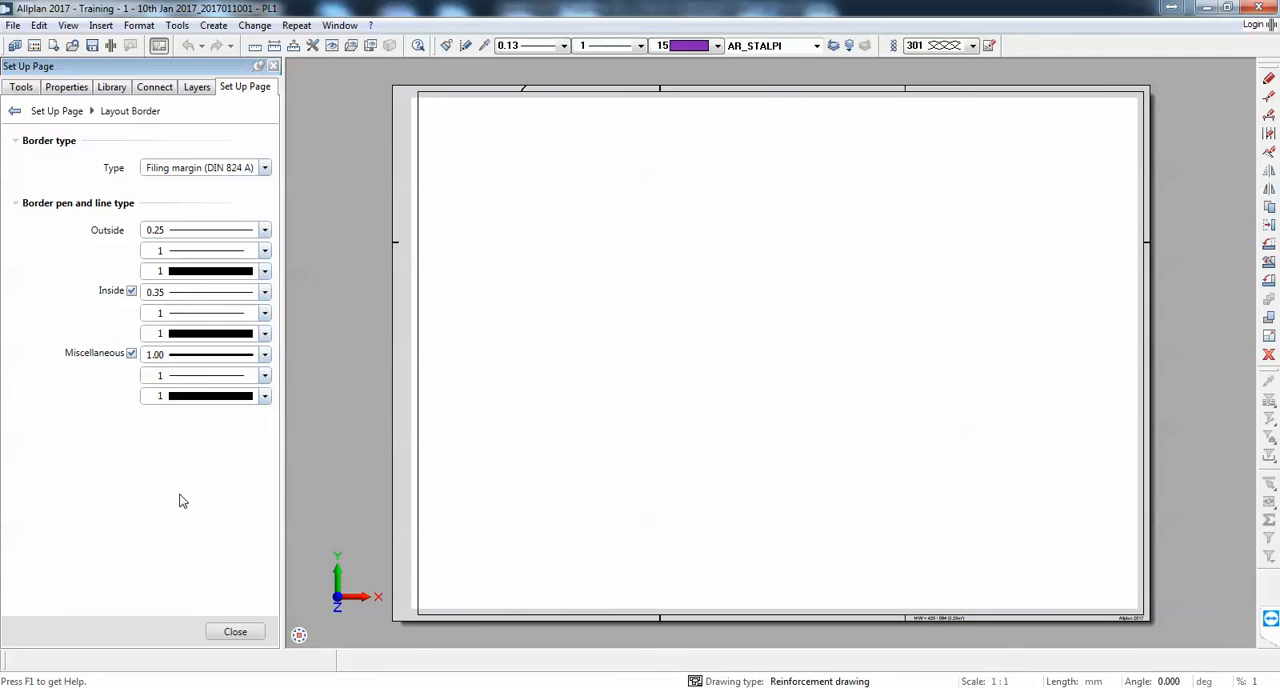
pyautogui.click(233, 632)
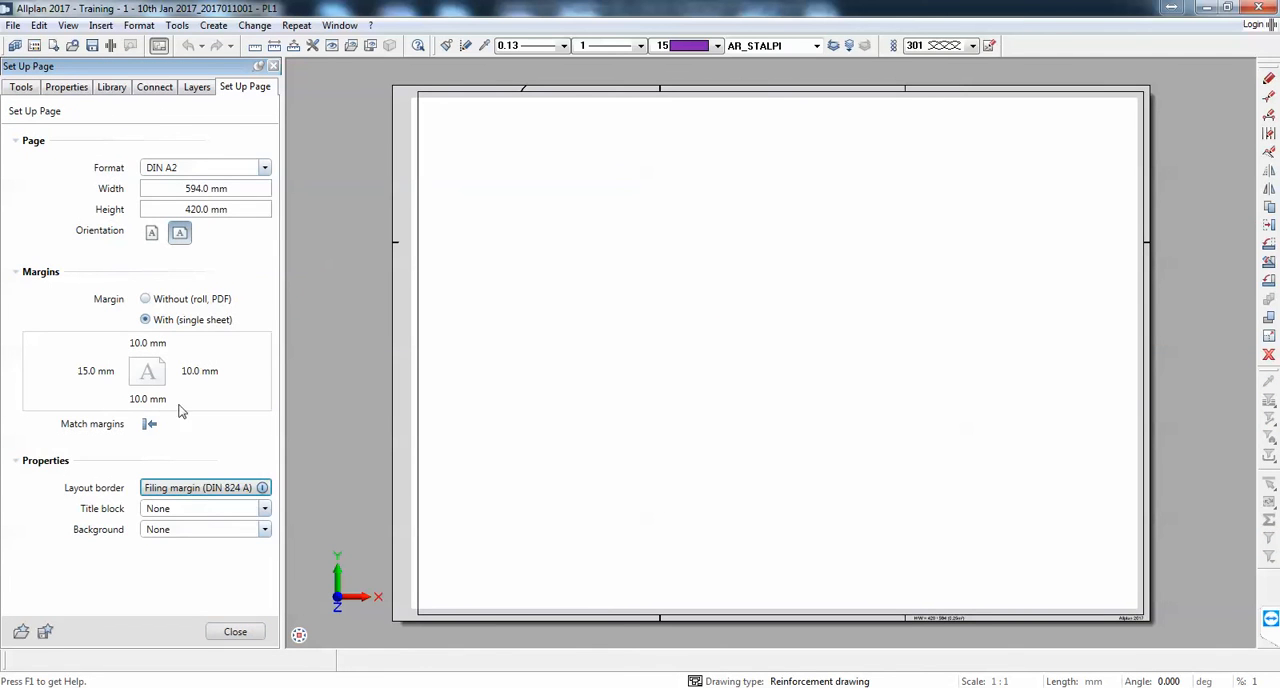
pyautogui.click(147, 299)
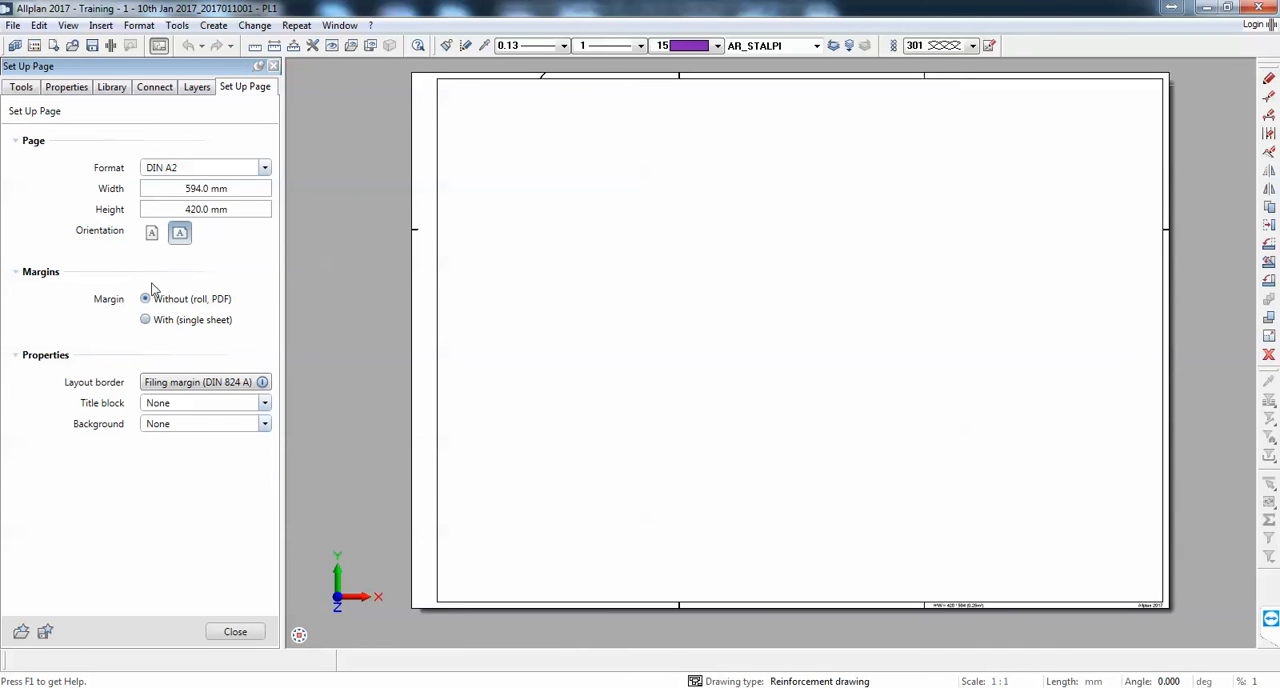
pyautogui.scroll(-1, 412, 354)
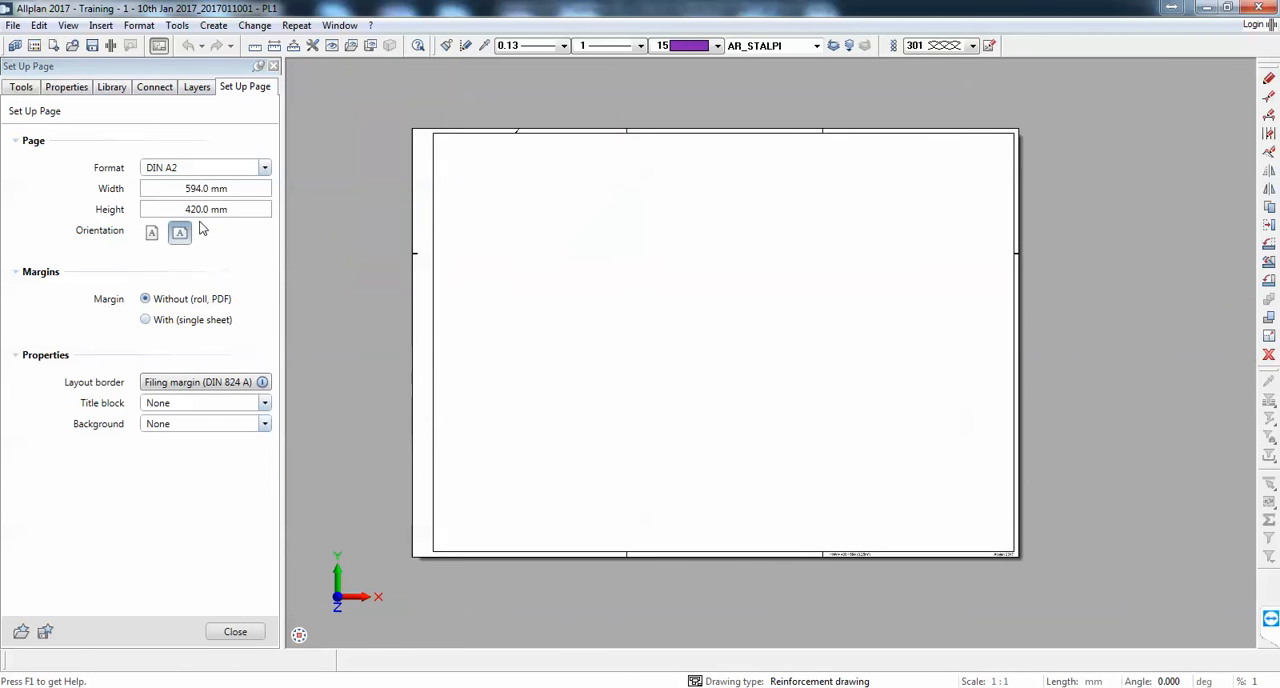
pyautogui.press('Escape')
# Step: Place drawing file 2003, Detailing of beam, on the layout as a layout element
pyautogui.click(86, 166)
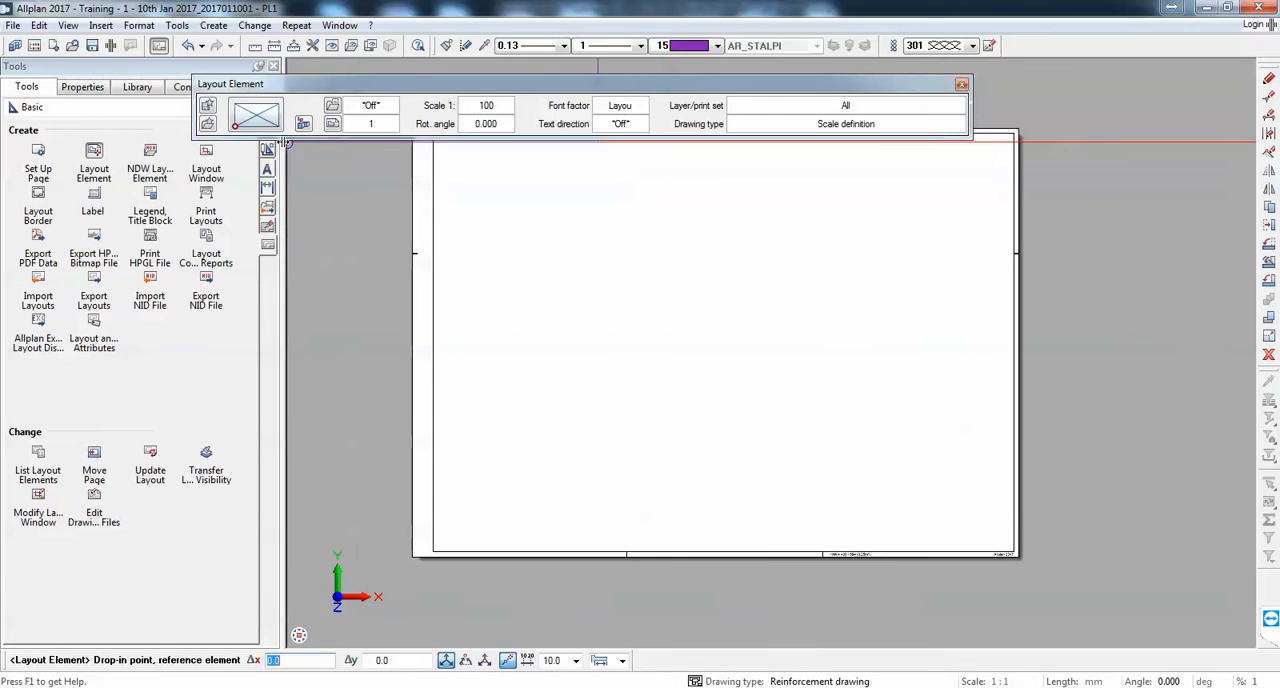
pyautogui.click(298, 124)
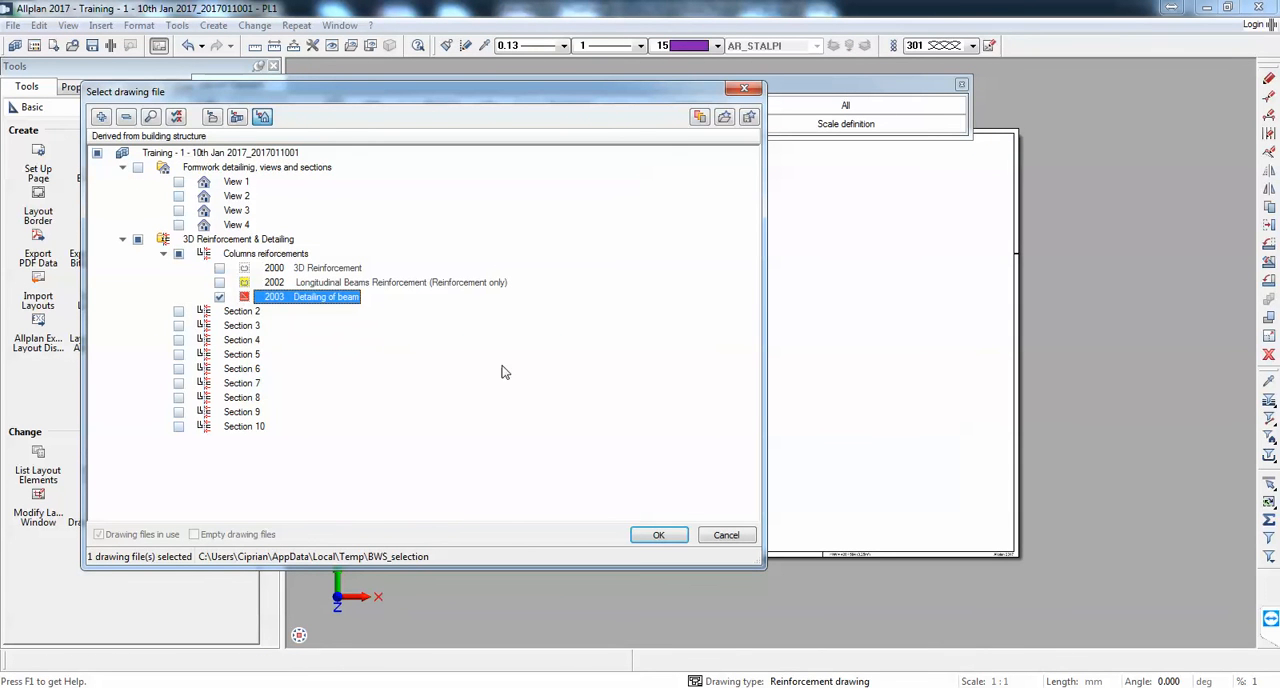
pyautogui.click(655, 534)
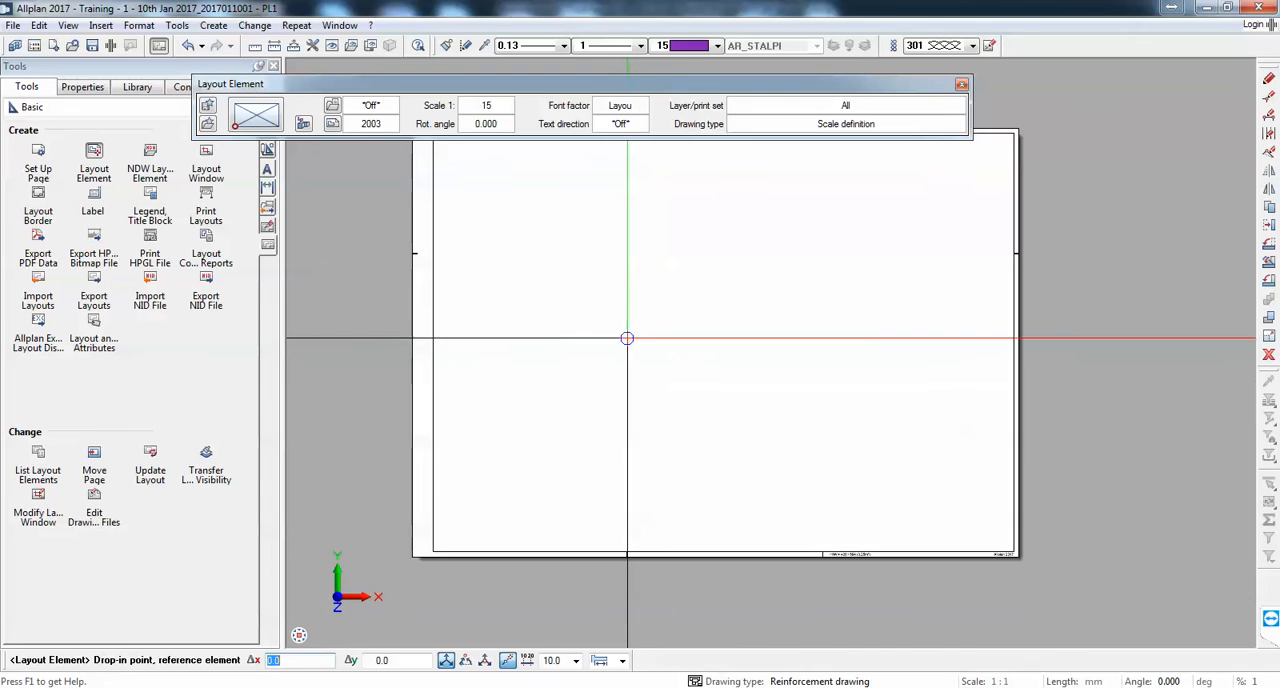
pyautogui.scroll(-6, 601, 322)
pyautogui.press('Escape')
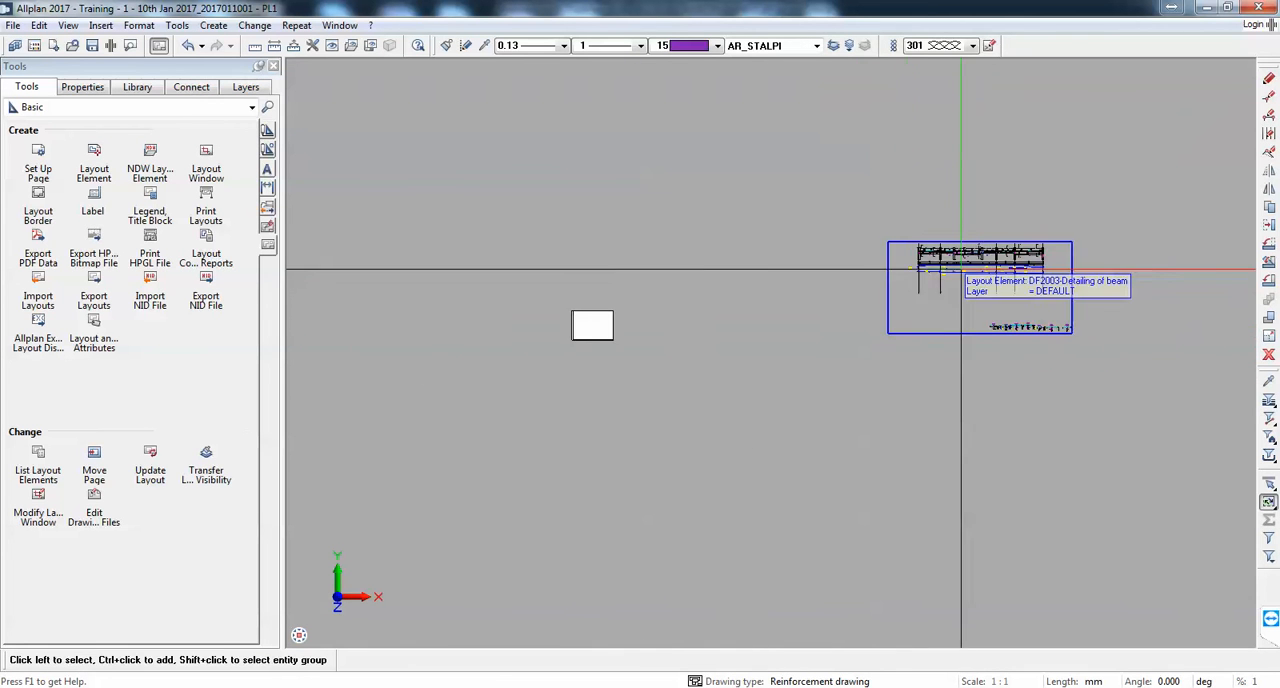
# Step: Set the layout element's drawing type to Reinforcement drawing and enable superordinate color 1
pyautogui.scroll(8, 960, 269)
pyautogui.scroll(6, 850, 114)
pyautogui.scroll(2, 684, 358)
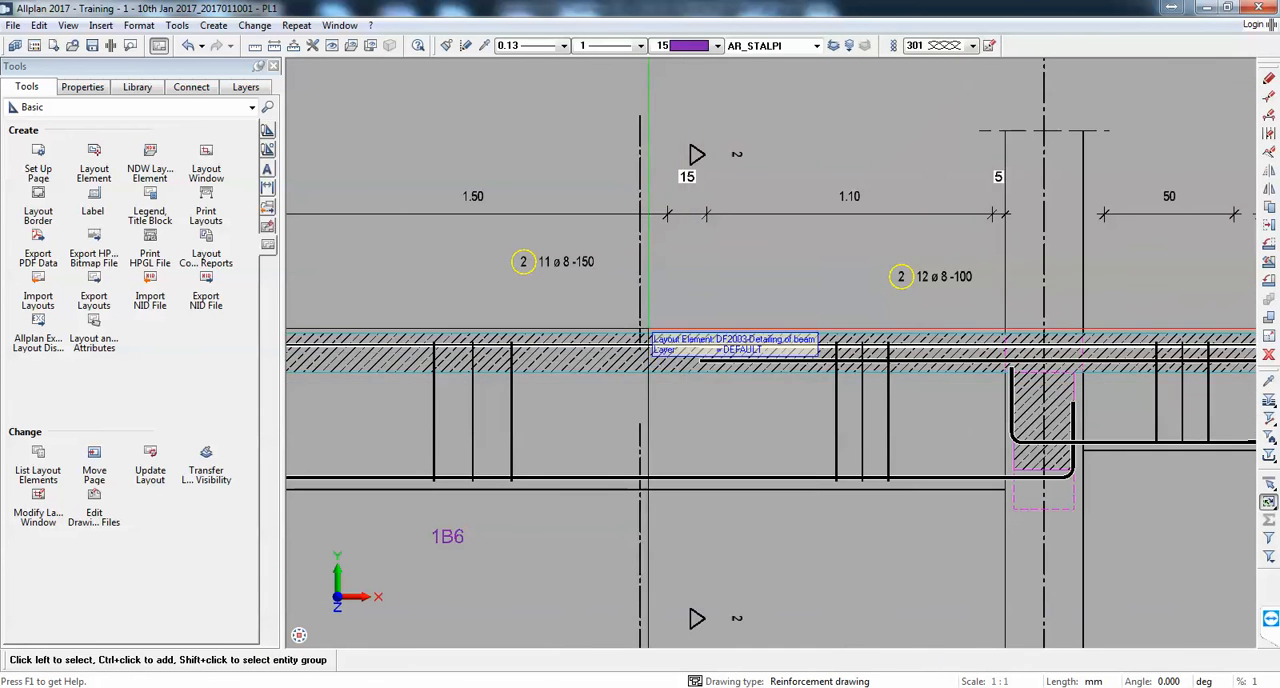
pyautogui.scroll(-8, 684, 358)
pyautogui.scroll(5, 826, 466)
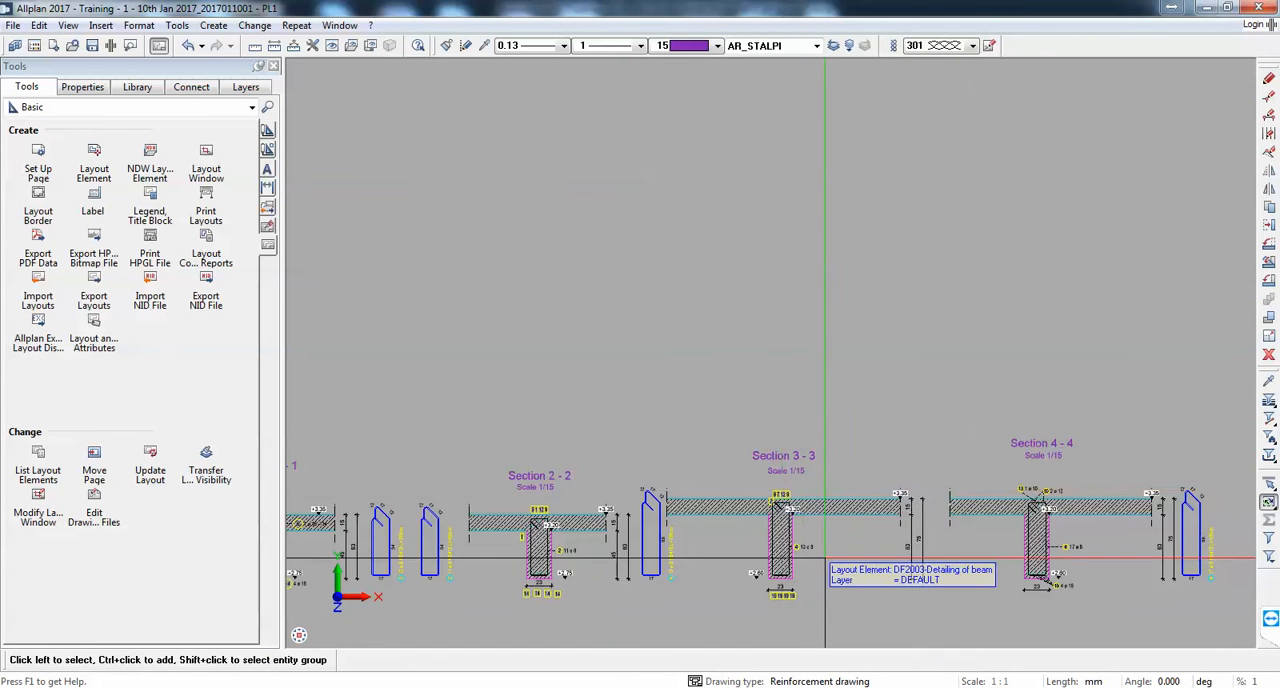
pyautogui.scroll(-3, 795, 330)
pyautogui.doubleClick(793, 323)
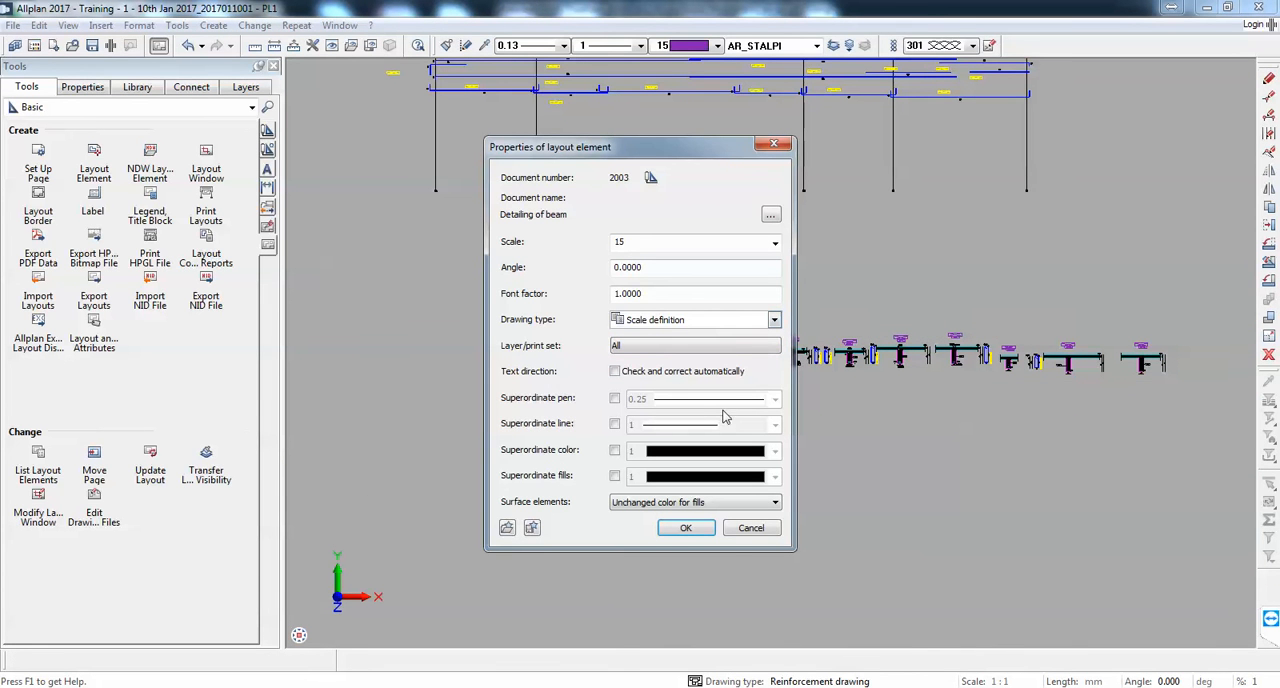
pyautogui.click(688, 318)
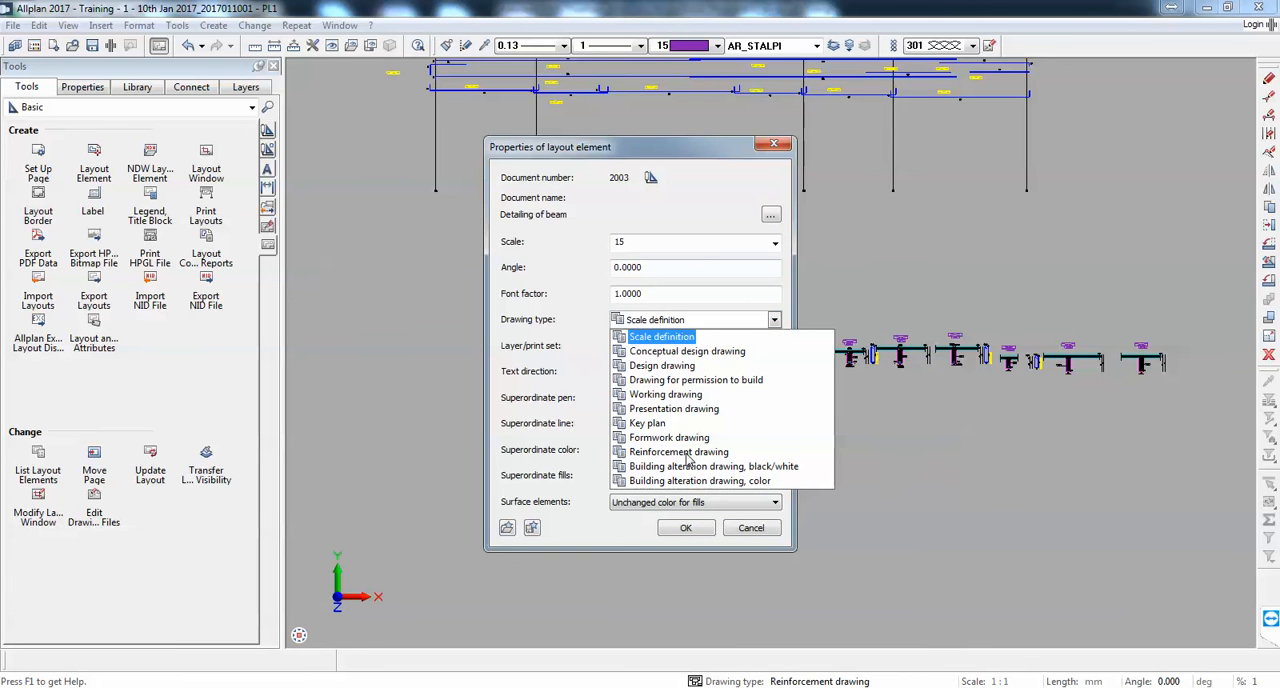
pyautogui.click(688, 452)
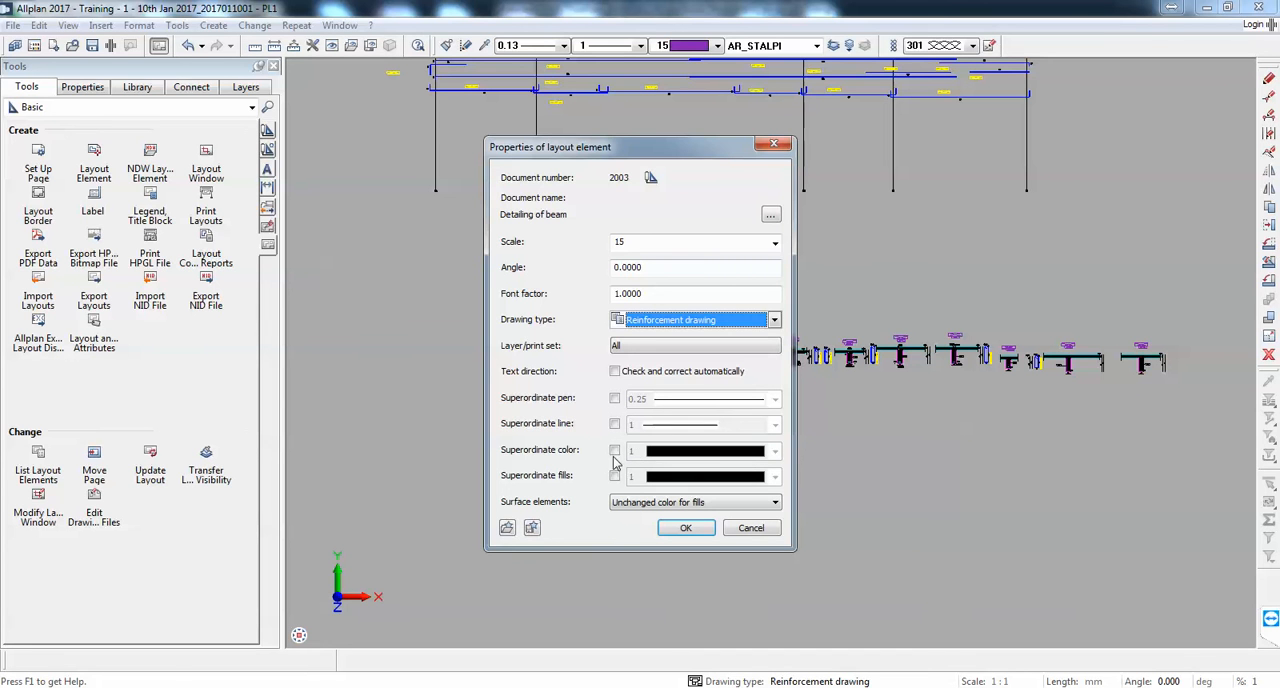
pyautogui.click(682, 533)
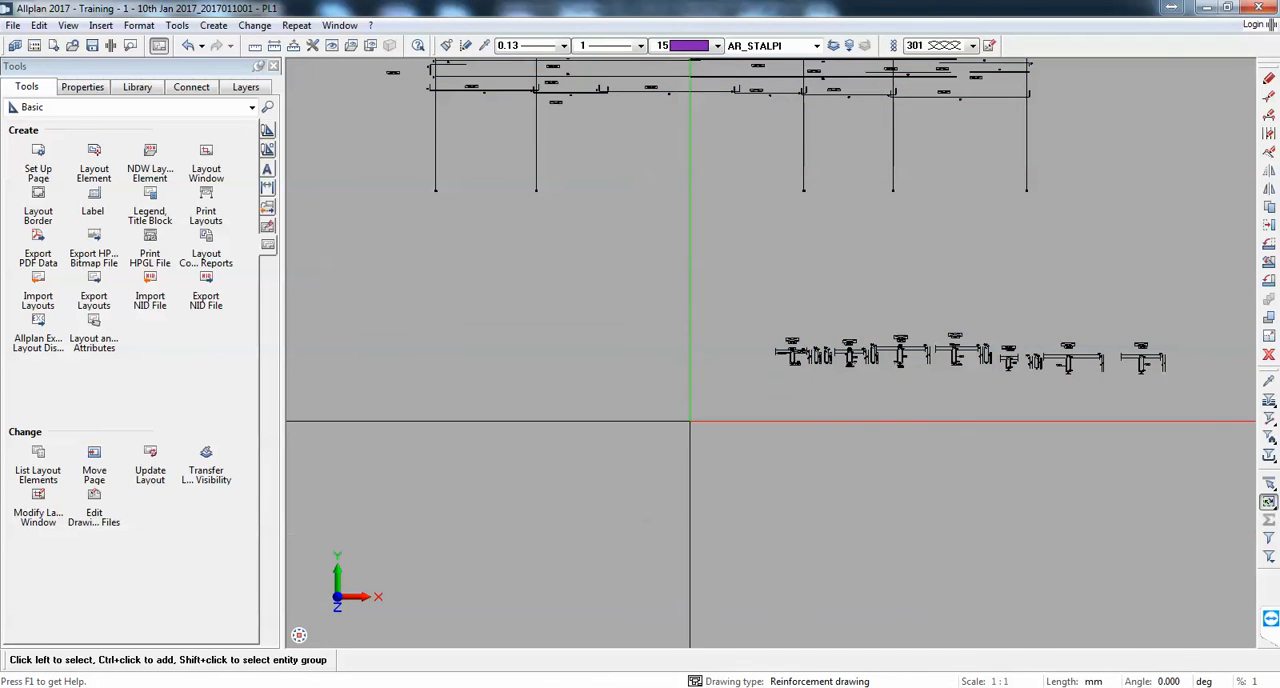
# Step: Copy the beam detailing layout element to a free spot below and to the right of the original
pyautogui.click(1270, 214)
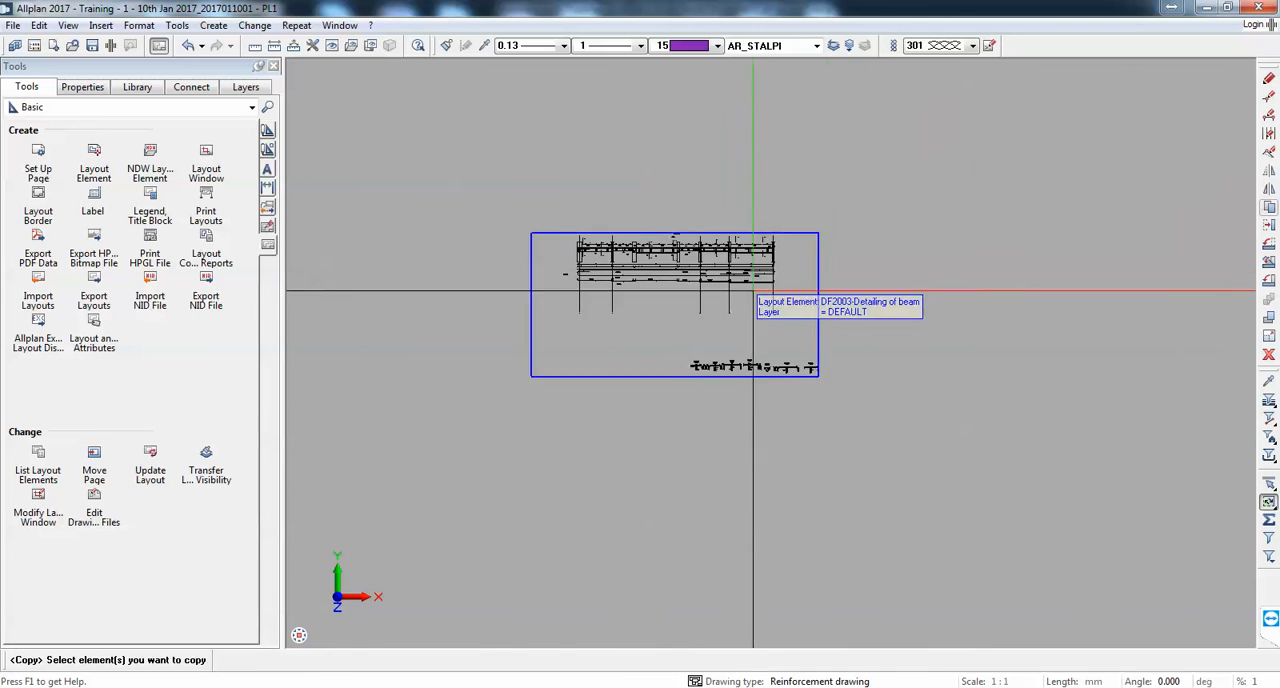
pyautogui.click(752, 289)
pyautogui.click(720, 304)
pyautogui.scroll(-3, 655, 272)
pyautogui.click(762, 329)
pyautogui.press('Escape')
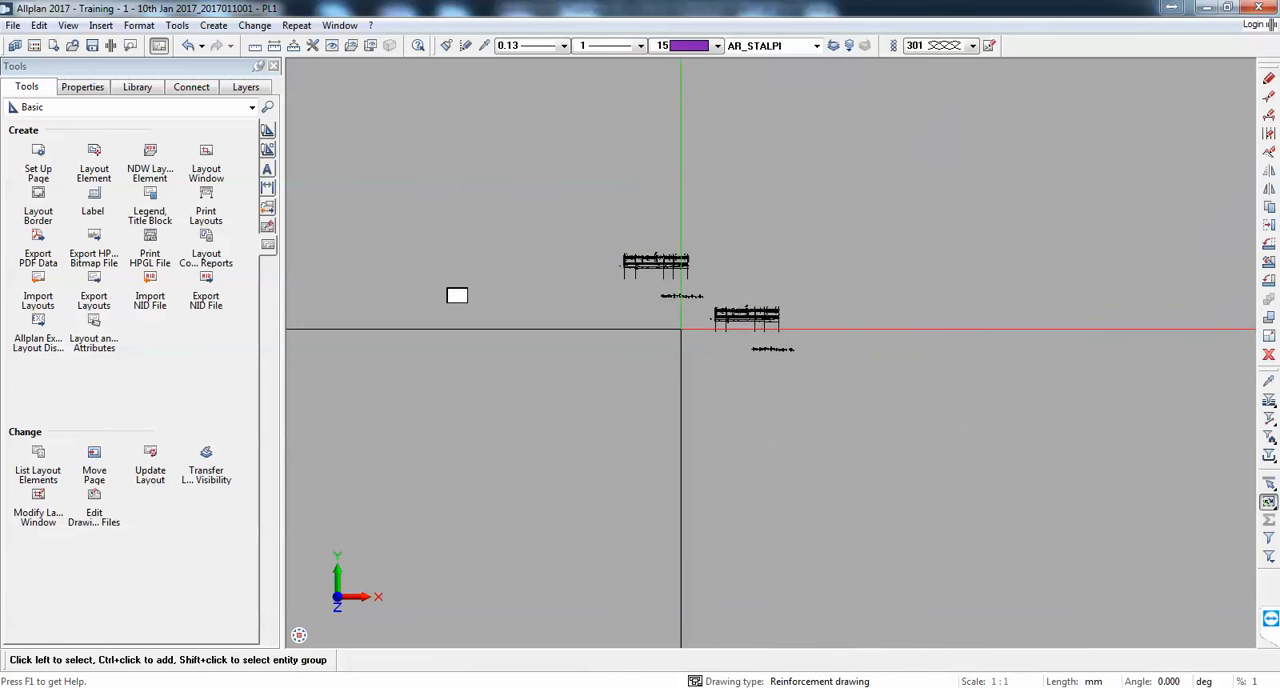
# Step: Make another copy of the beam detailing layout element above and to the right of the first copy
pyautogui.click(791, 314)
pyautogui.click(769, 311)
pyautogui.click(986, 254)
pyautogui.press('Escape')
# Step: Set the scale of the original beam detailing layout element to 50
pyautogui.scroll(3, 655, 290)
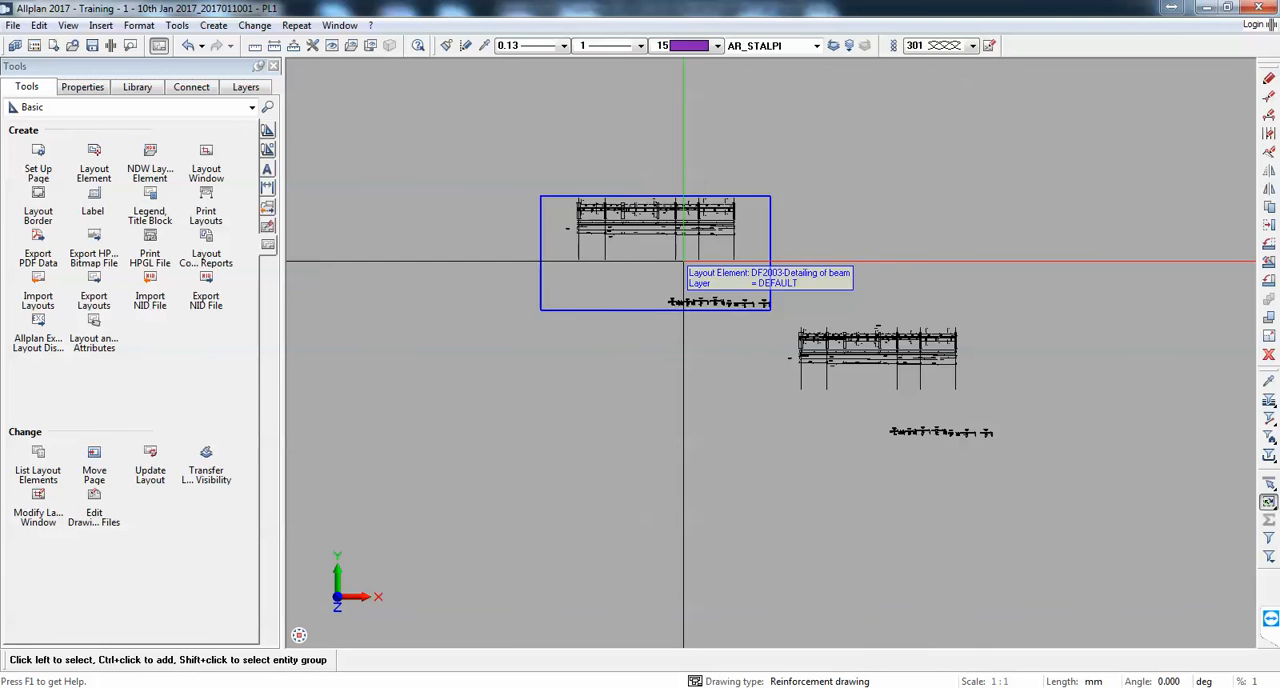
pyautogui.doubleClick(655, 290)
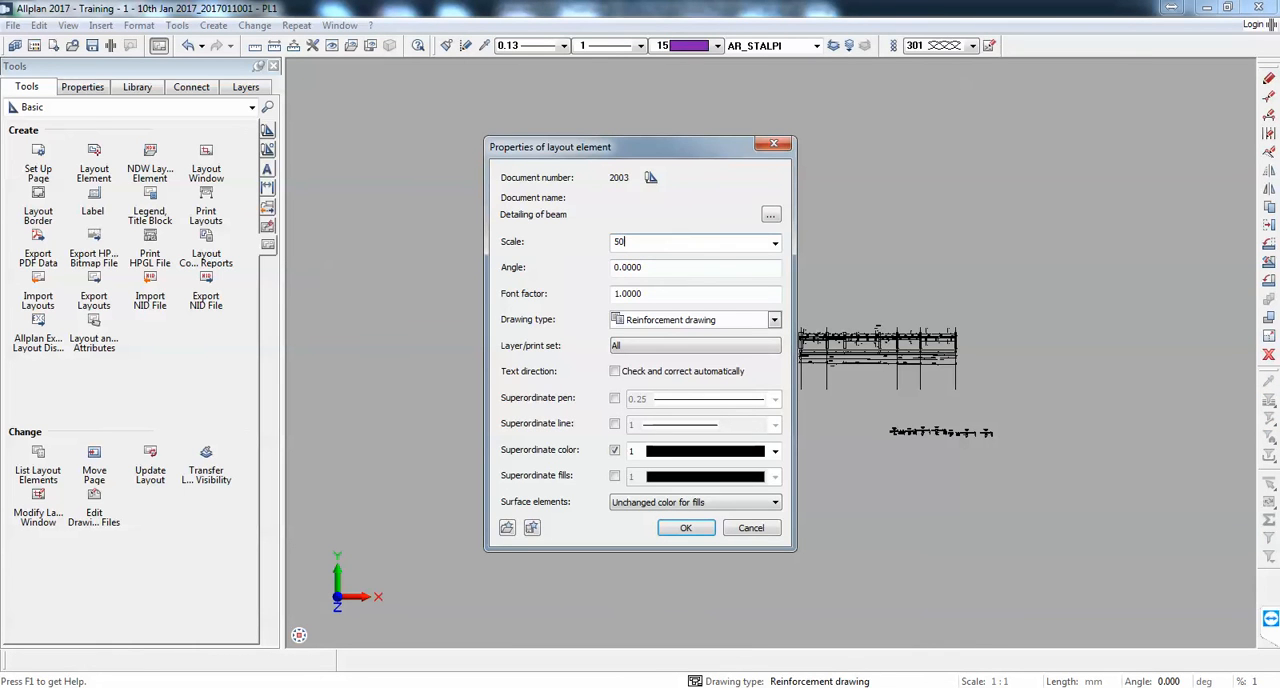
pyautogui.click(686, 530)
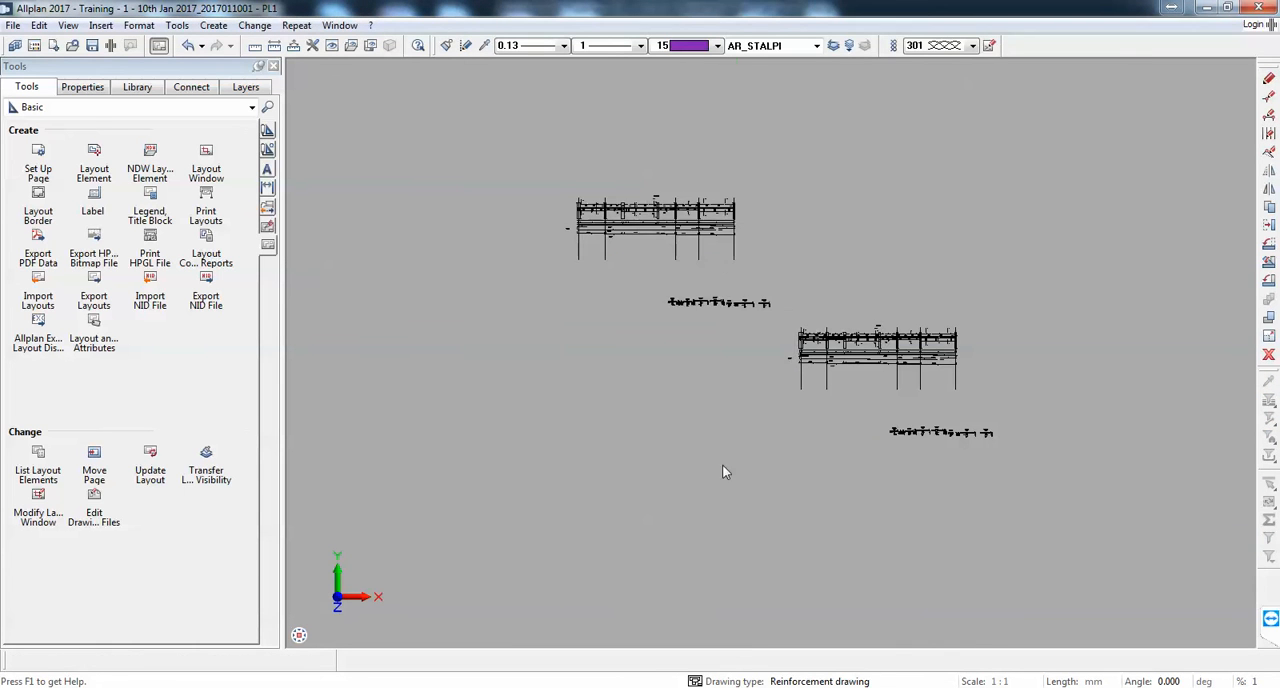
# Step: Create a layout window from the already placed upper beam detailing element, framing only its beam elevation and reinforcement
pyautogui.scroll(6, 643, 248)
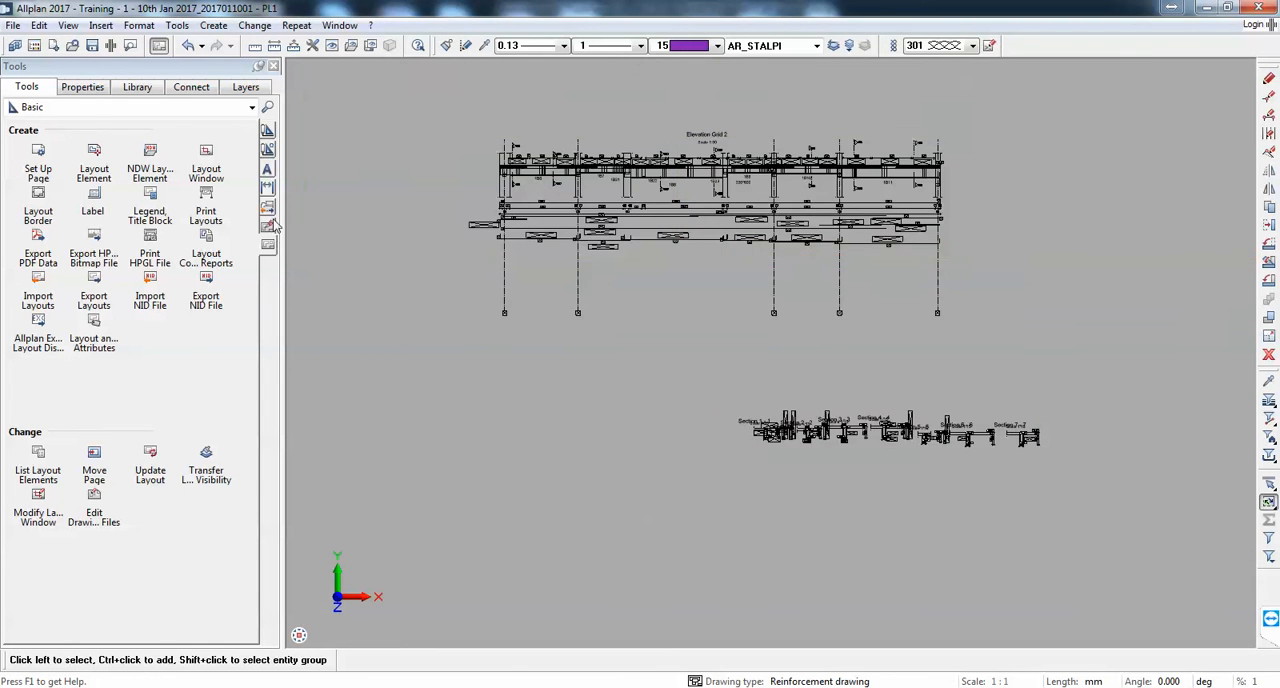
pyautogui.click(206, 155)
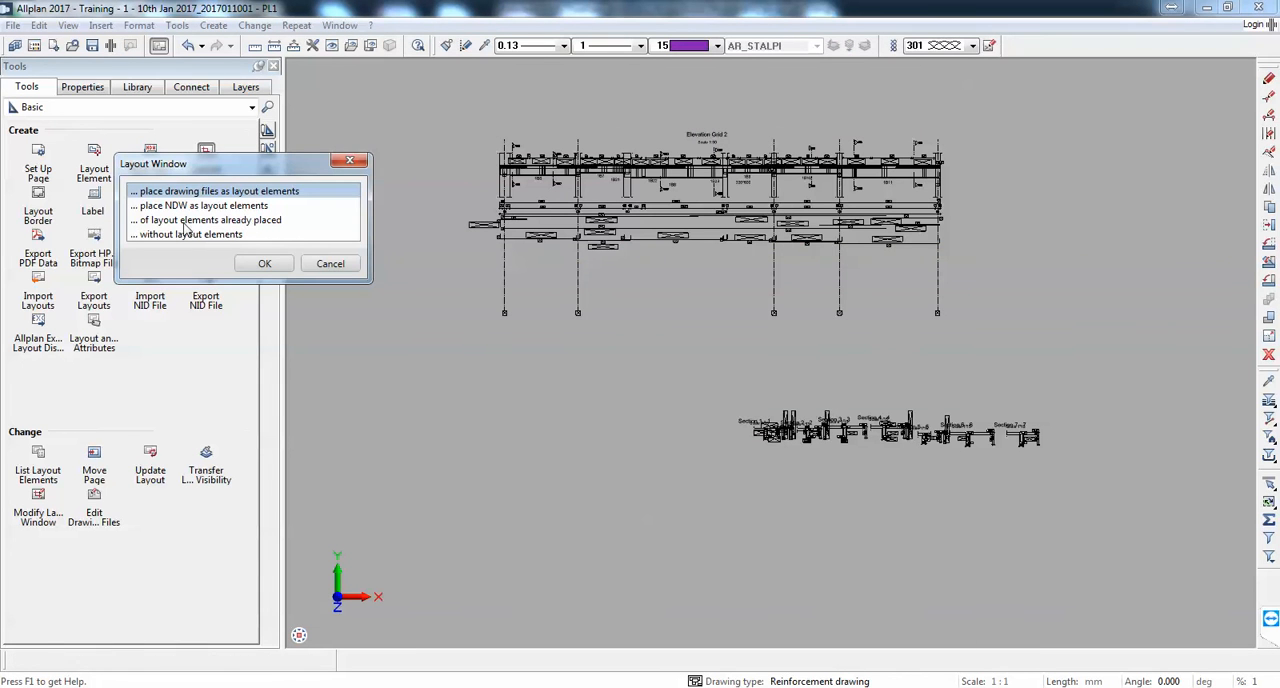
pyautogui.doubleClick(182, 223)
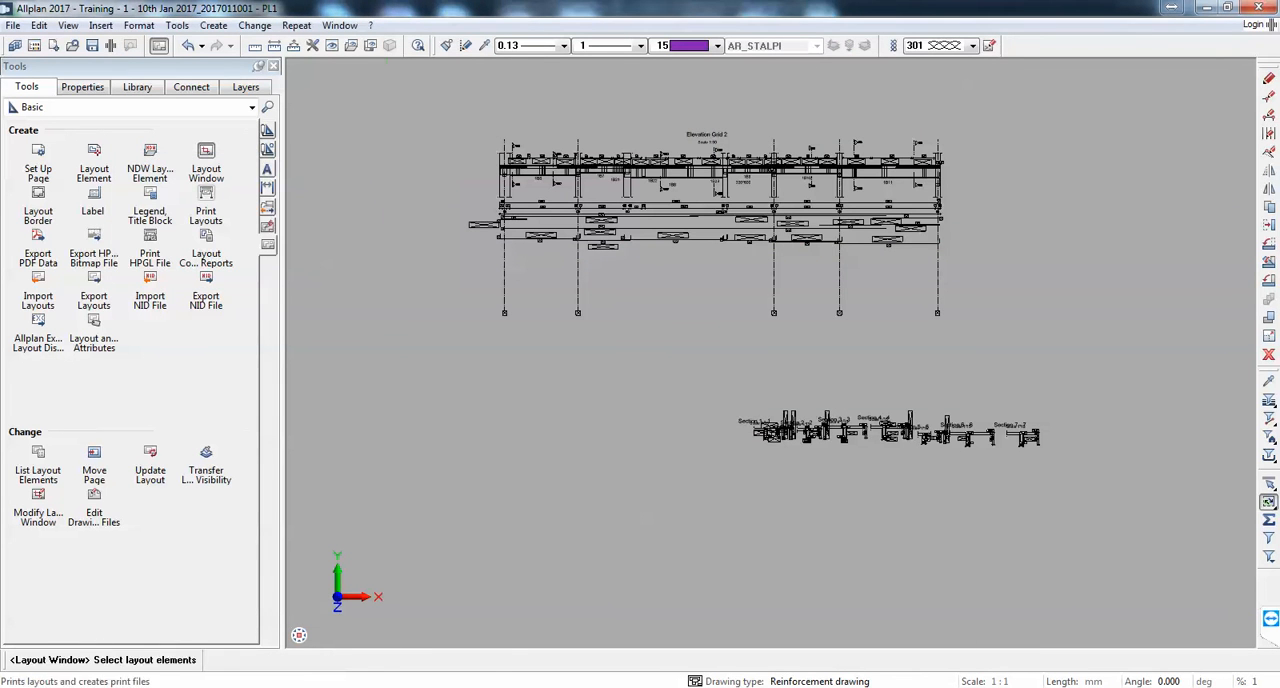
pyautogui.click(663, 229)
pyautogui.click(465, 123)
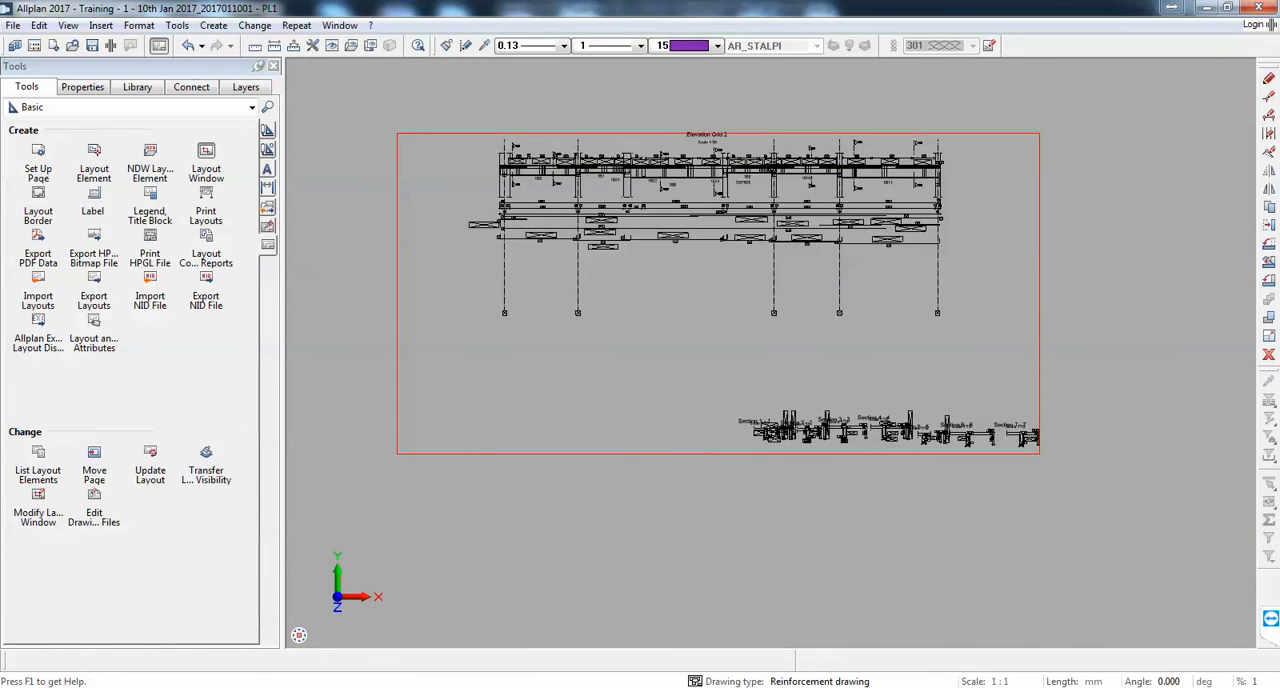
pyautogui.click(968, 330)
# Step: Create a layout window from the lower beam detailing element, framing only the row of cross-sections
pyautogui.scroll(-8, 631, 244)
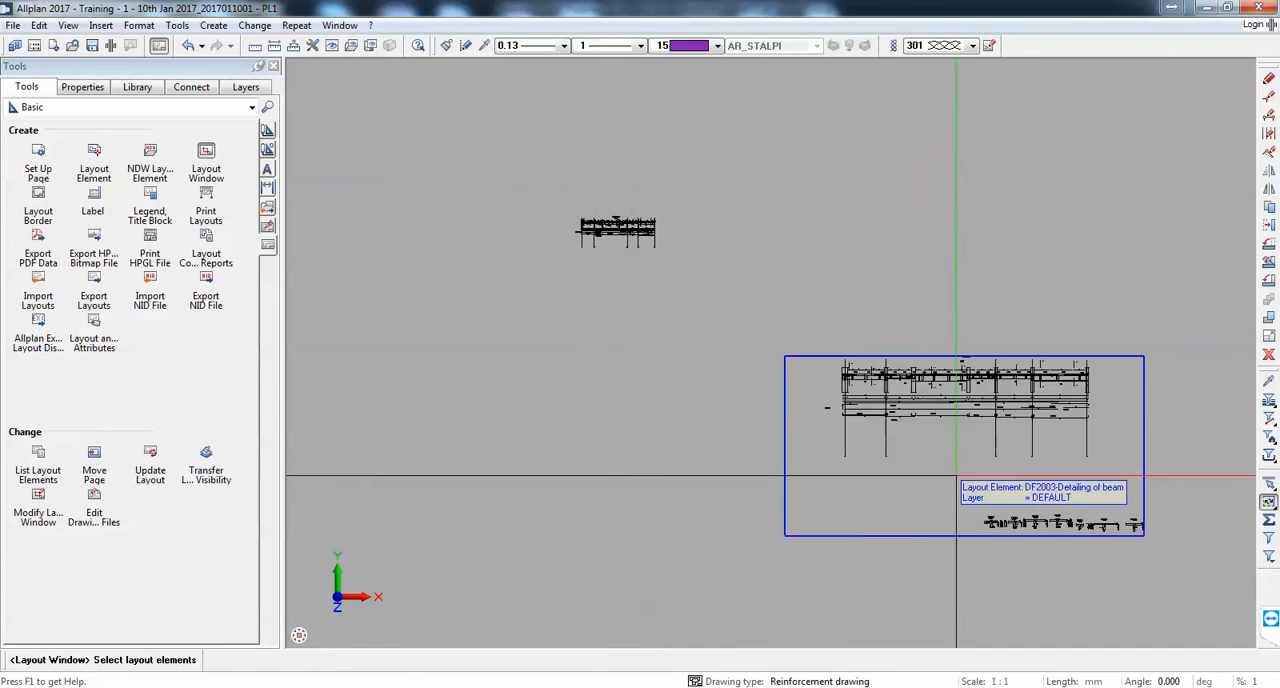
pyautogui.scroll(1, 986, 491)
pyautogui.moveTo(1043, 489); pyautogui.dragTo(651, 309, button='middle')
pyautogui.scroll(-3, 640, 298)
pyautogui.scroll(3, 655, 296)
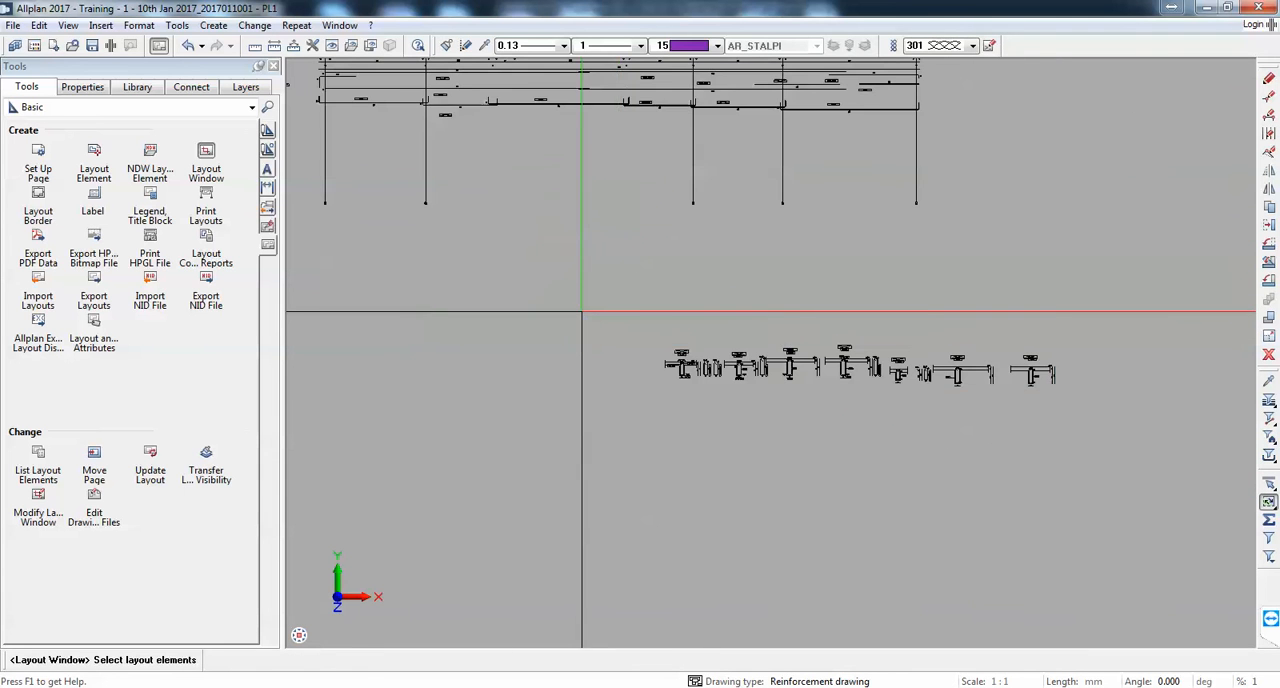
pyautogui.click(580, 314)
pyautogui.click(638, 335)
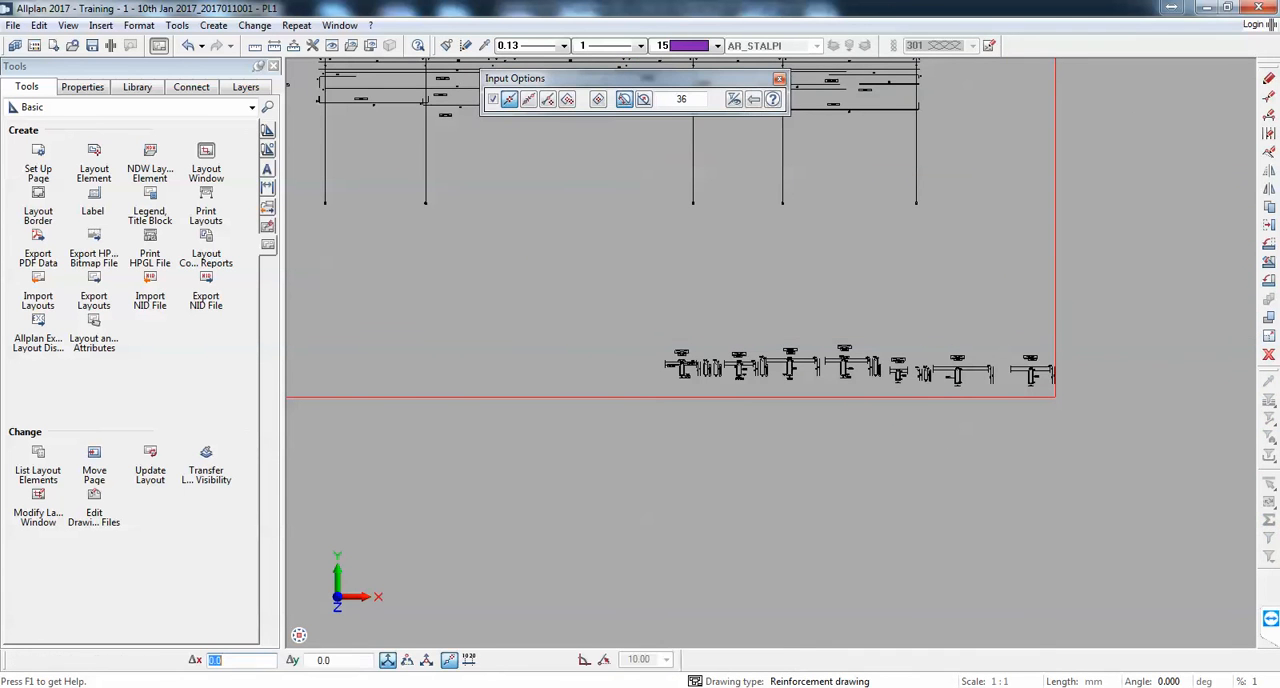
pyautogui.click(1086, 406)
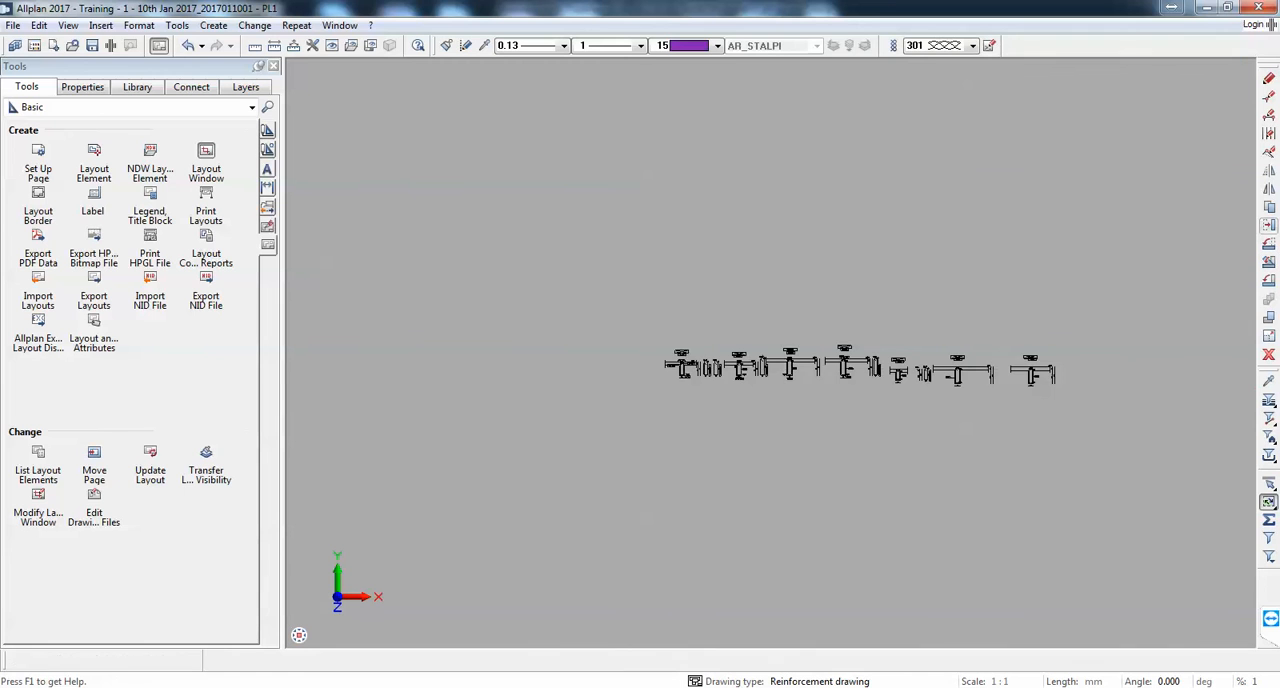
# Step: Move the elevation layout window onto the upper part of the sheet
pyautogui.click(1269, 225)
pyautogui.scroll(-7, 1134, 322)
pyautogui.click(844, 179)
pyautogui.click(849, 182)
pyautogui.scroll(1, 363, 213)
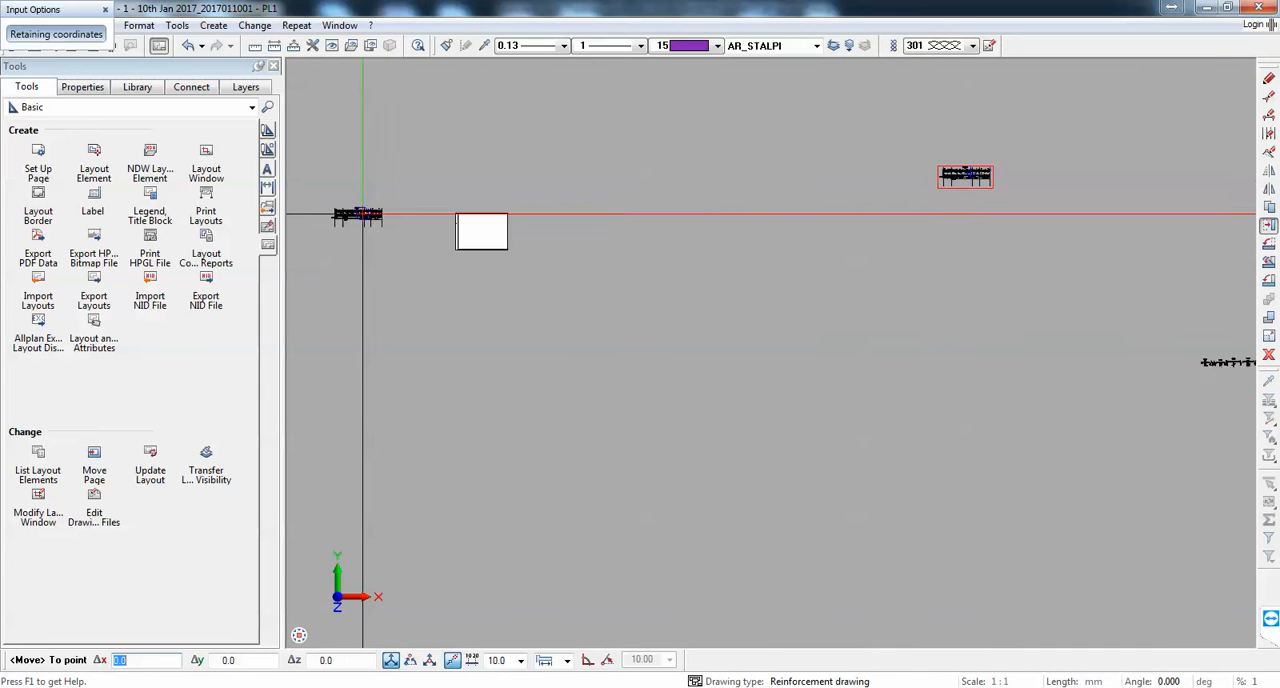
pyautogui.scroll(6, 380, 214)
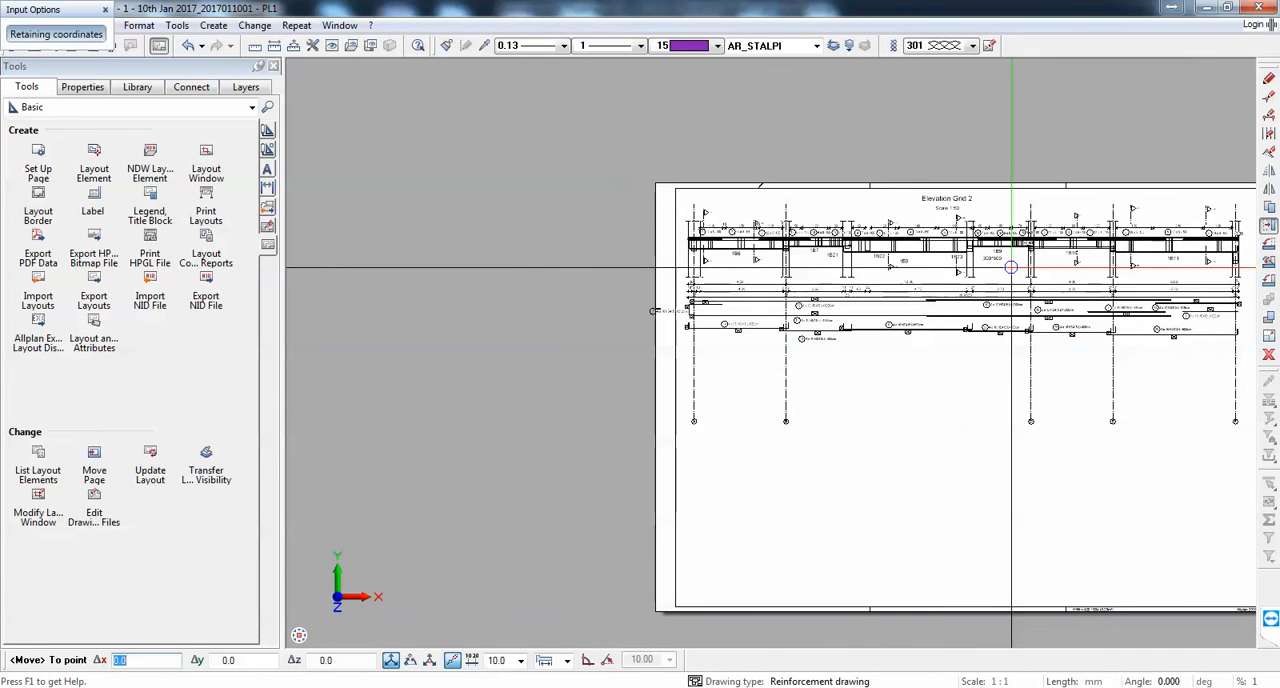
pyautogui.click(1046, 268)
pyautogui.scroll(-4, 807, 268)
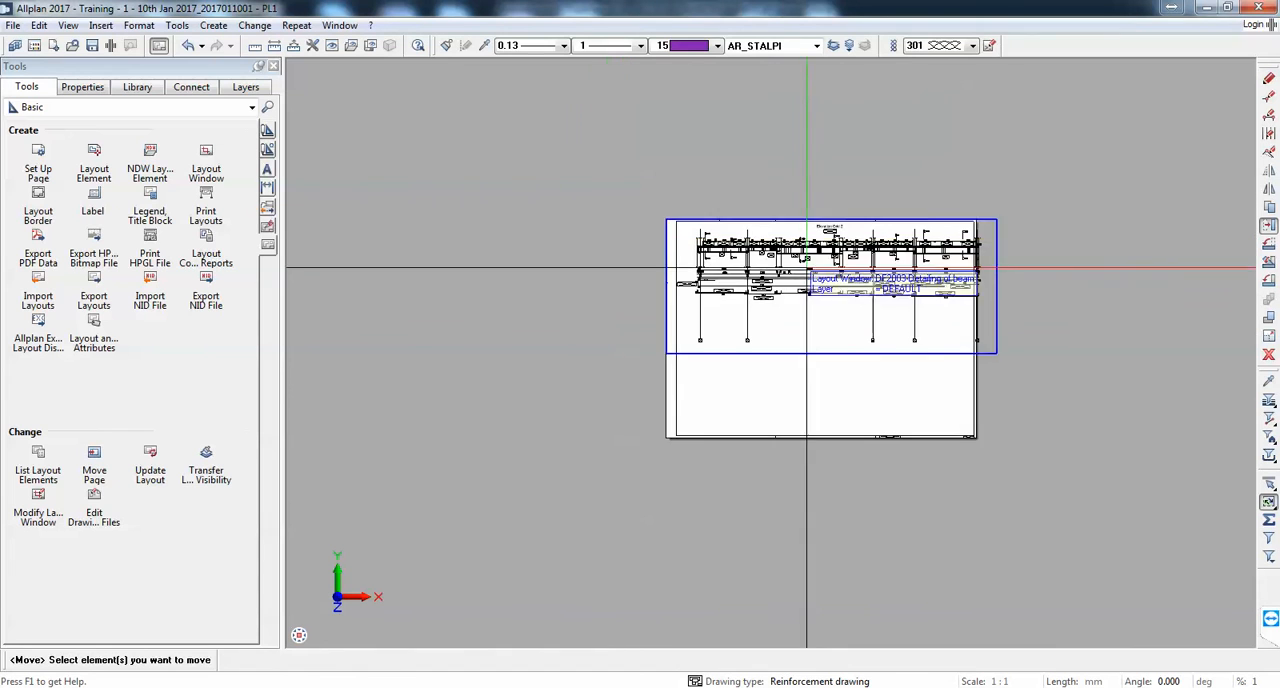
pyautogui.scroll(1, 807, 268)
# Step: Set the page width to 700 mm
pyautogui.click(38, 158)
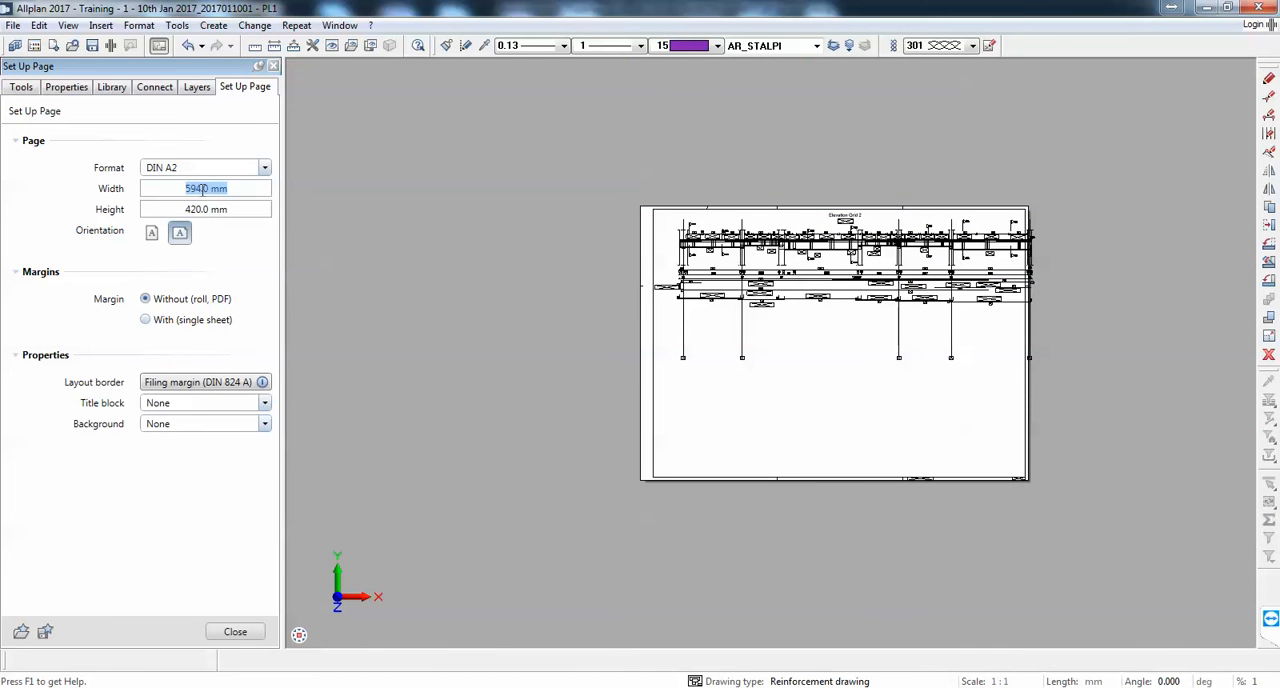
pyautogui.write('700')
pyautogui.press('Return')
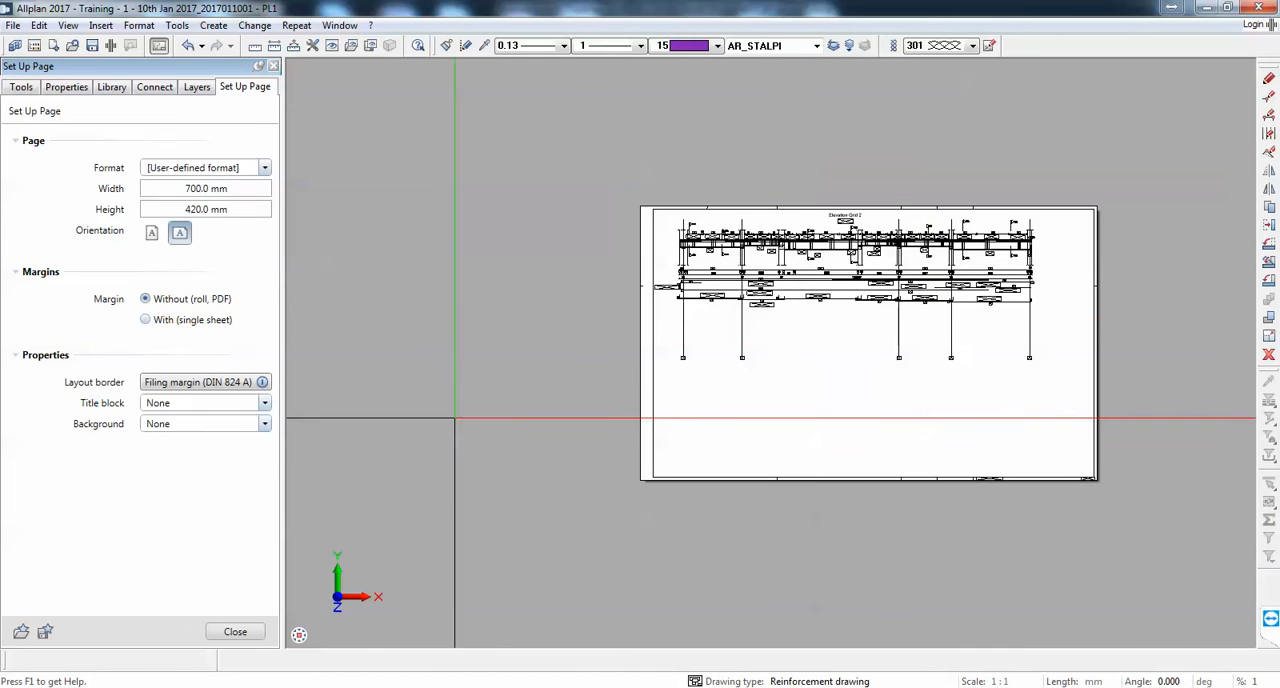
pyautogui.click(233, 634)
# Step: Move the cross-sections layout window onto the sheet, placing it beneath the beam elevation
pyautogui.scroll(-4, 511, 239)
pyautogui.scroll(-4, 511, 239)
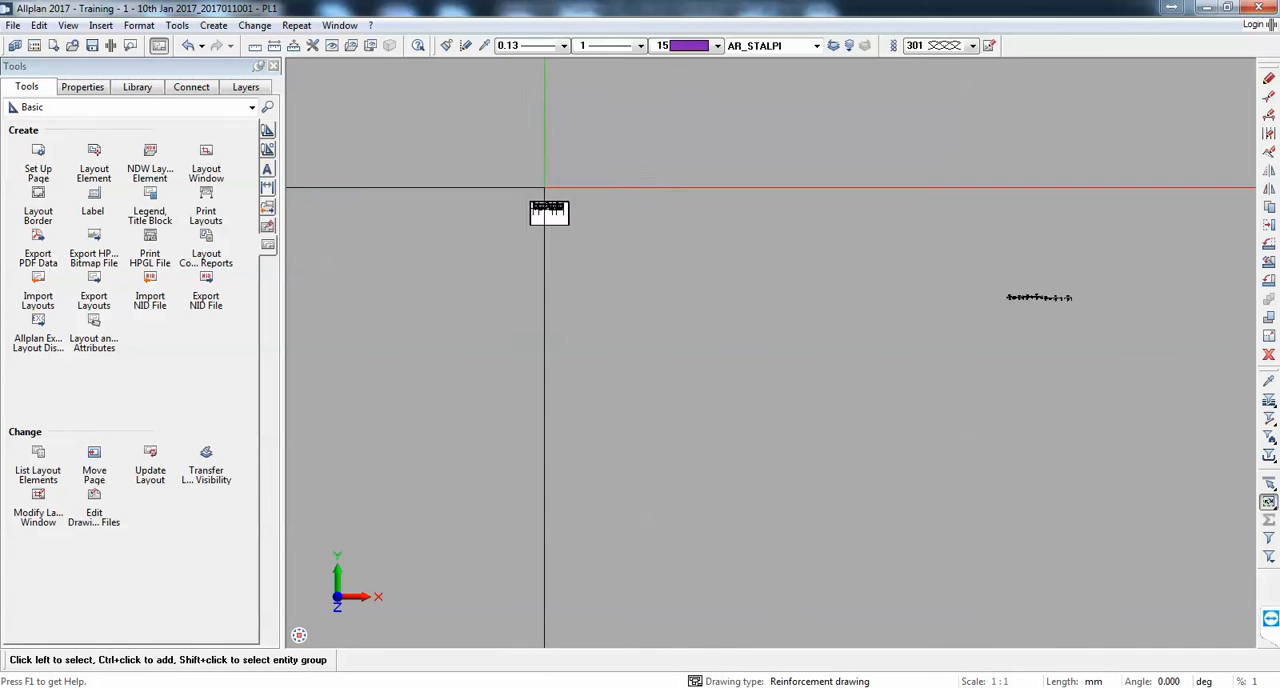
pyautogui.moveTo(1004, 328); pyautogui.dragTo(888, 242)
pyautogui.click(966, 290)
pyautogui.scroll(6, 549, 218)
pyautogui.scroll(2, 802, 271)
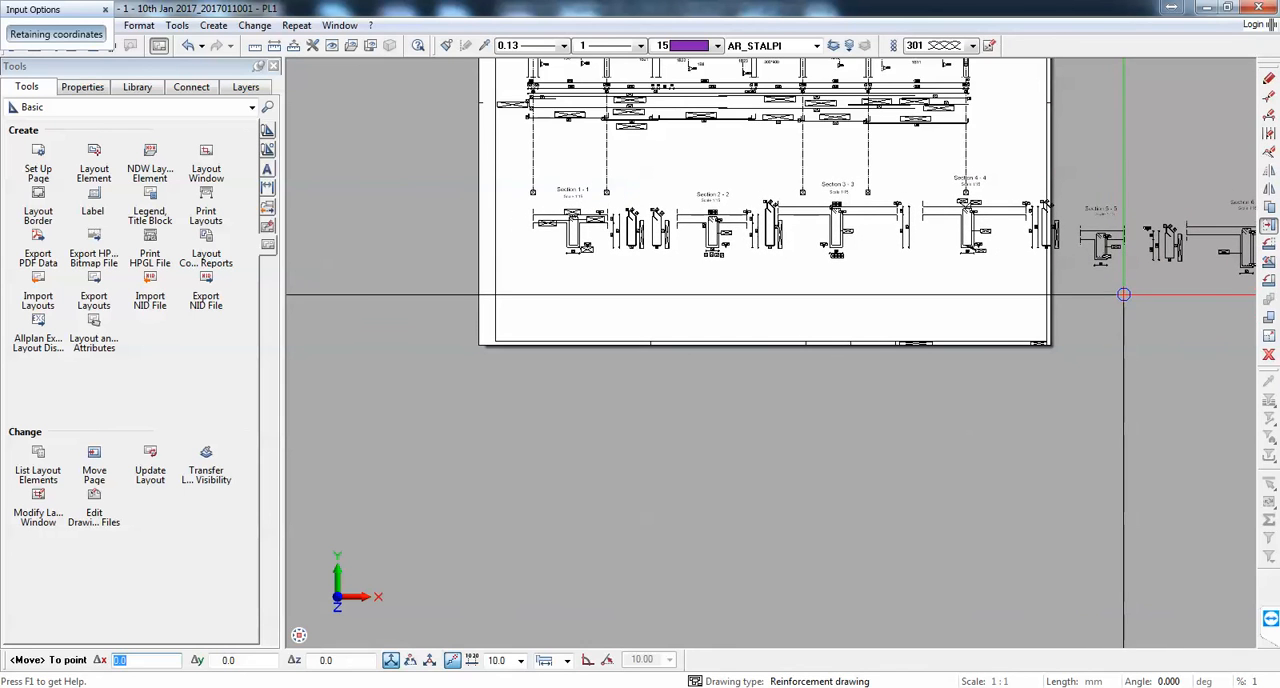
pyautogui.click(1121, 288)
pyautogui.scroll(-5, 717, 306)
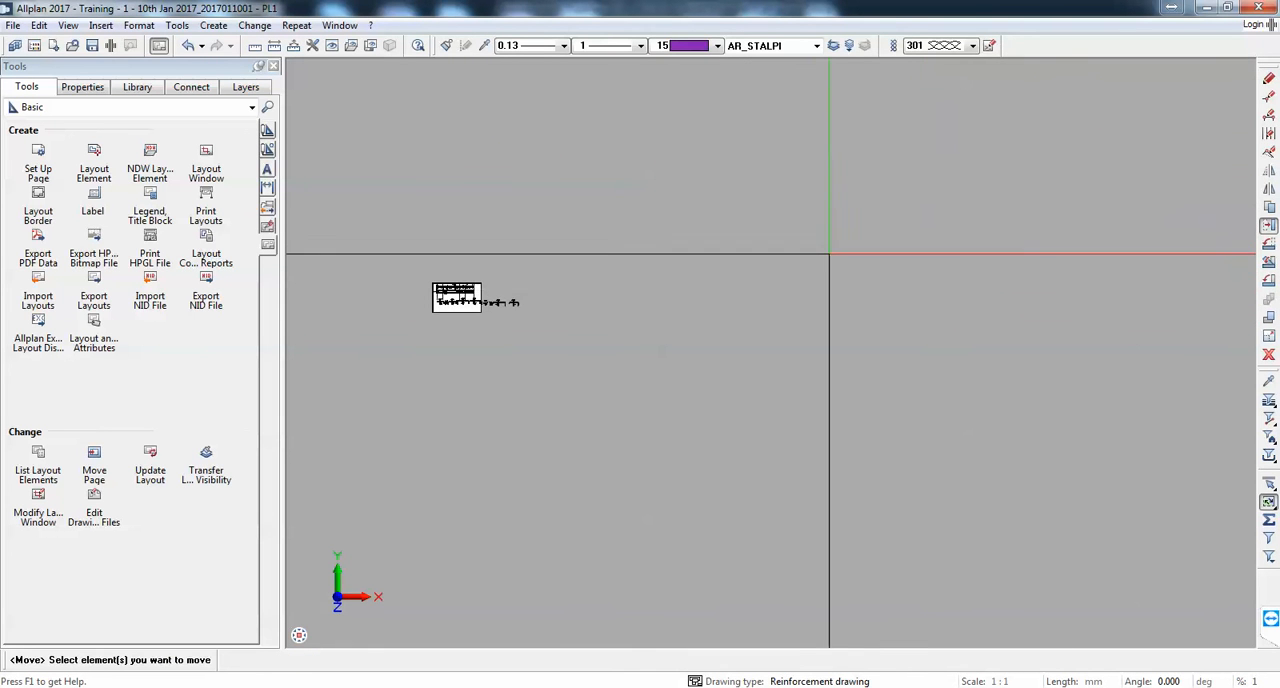
pyautogui.scroll(-4, 829, 253)
pyautogui.scroll(2, 1005, 256)
pyautogui.press('Escape')
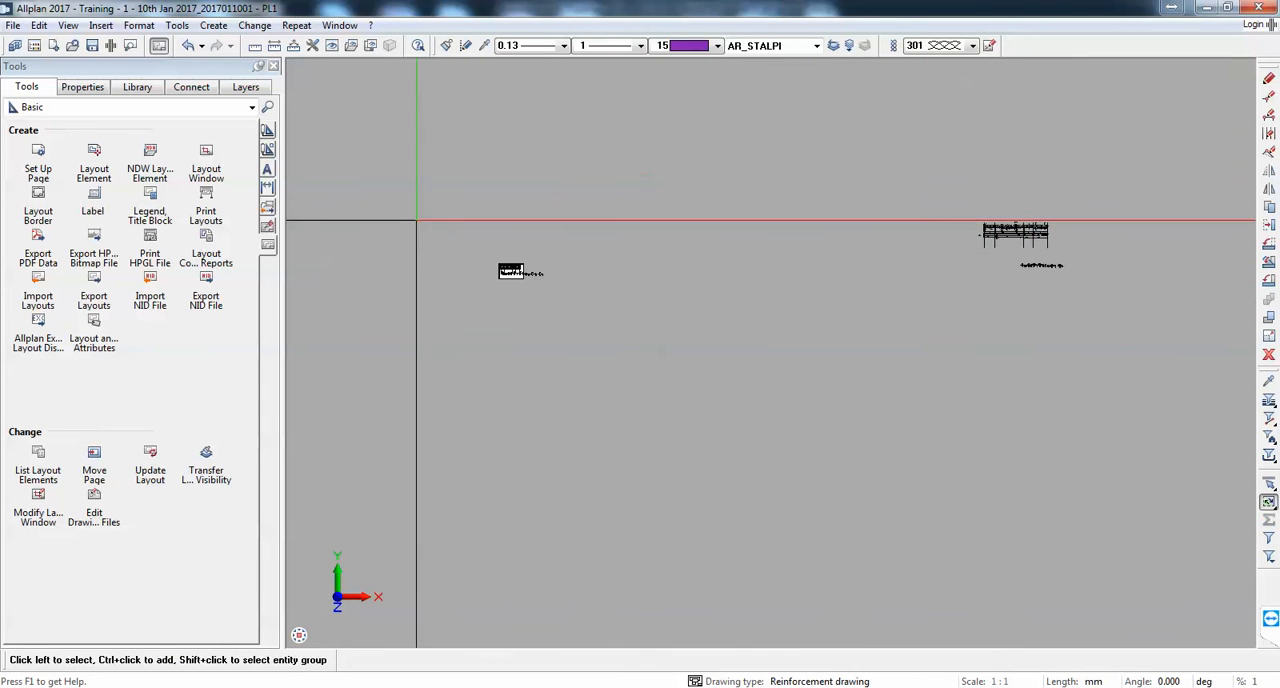
# Step: Open the drawing file of the cross-sections layout window for editing
pyautogui.scroll(5, 780, 462)
pyautogui.rightClick(868, 388)
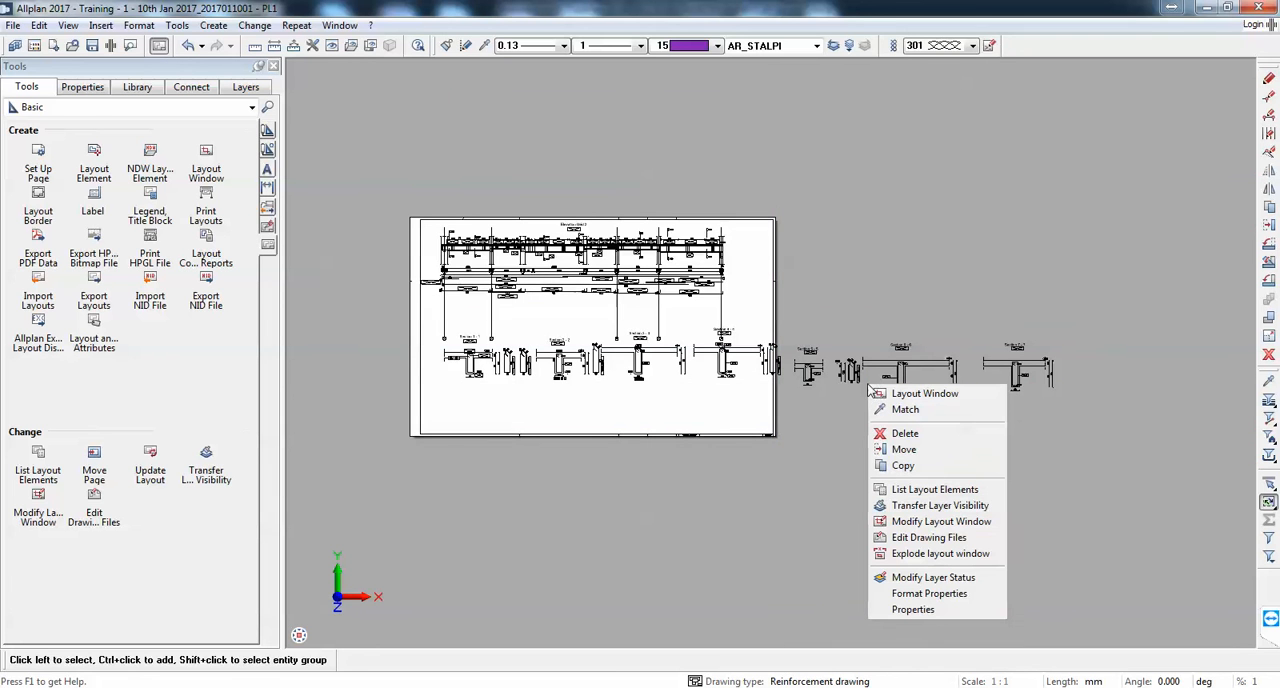
pyautogui.click(929, 538)
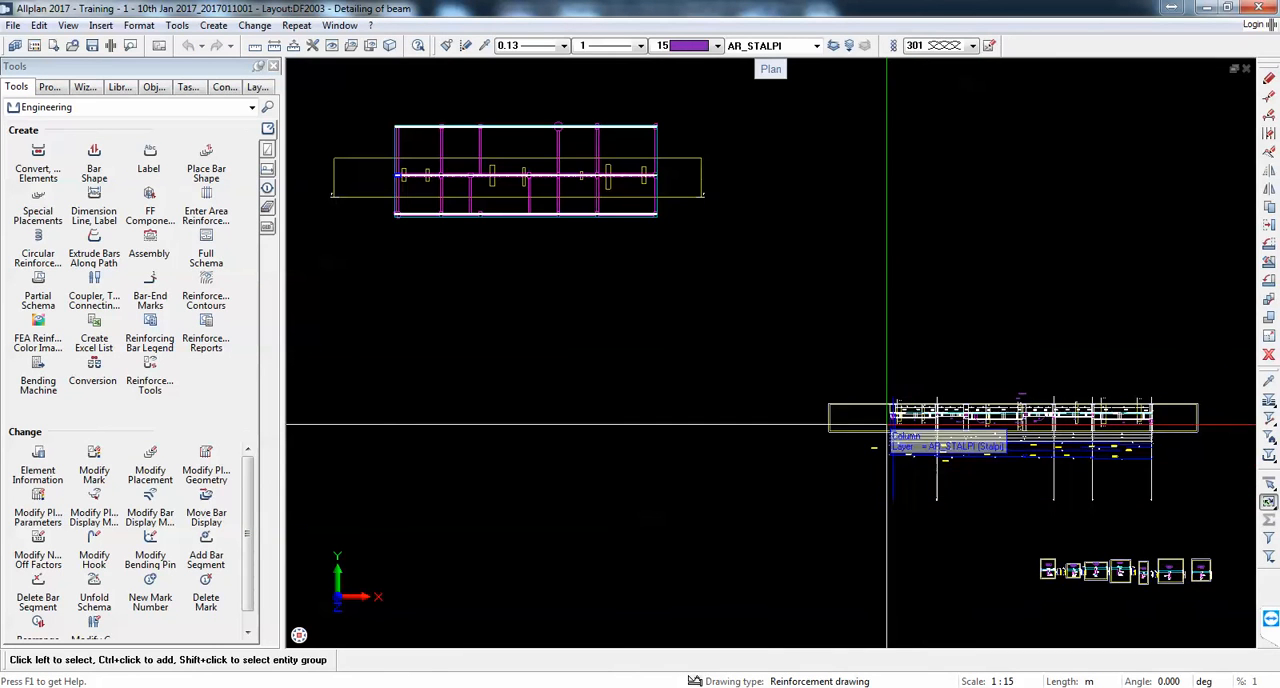
pyautogui.moveTo(979, 464); pyautogui.dragTo(757, 206, button='middle')
pyautogui.scroll(4, 941, 307)
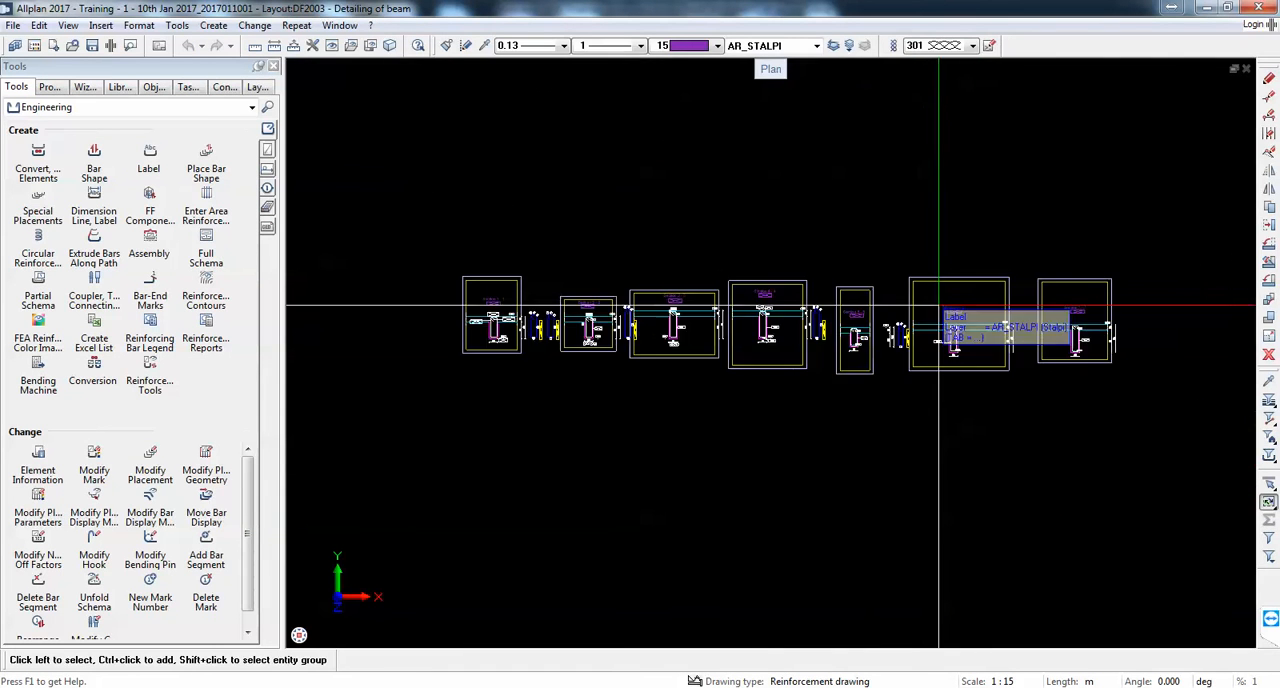
# Step: Move Sections 5-5, 6-6 and 7-7 with their reinforcement into a second row beneath Sections 1-1 to 4-4
pyautogui.click(1267, 228)
pyautogui.moveTo(1163, 414); pyautogui.dragTo(836, 252)
pyautogui.scroll(3, 866, 342)
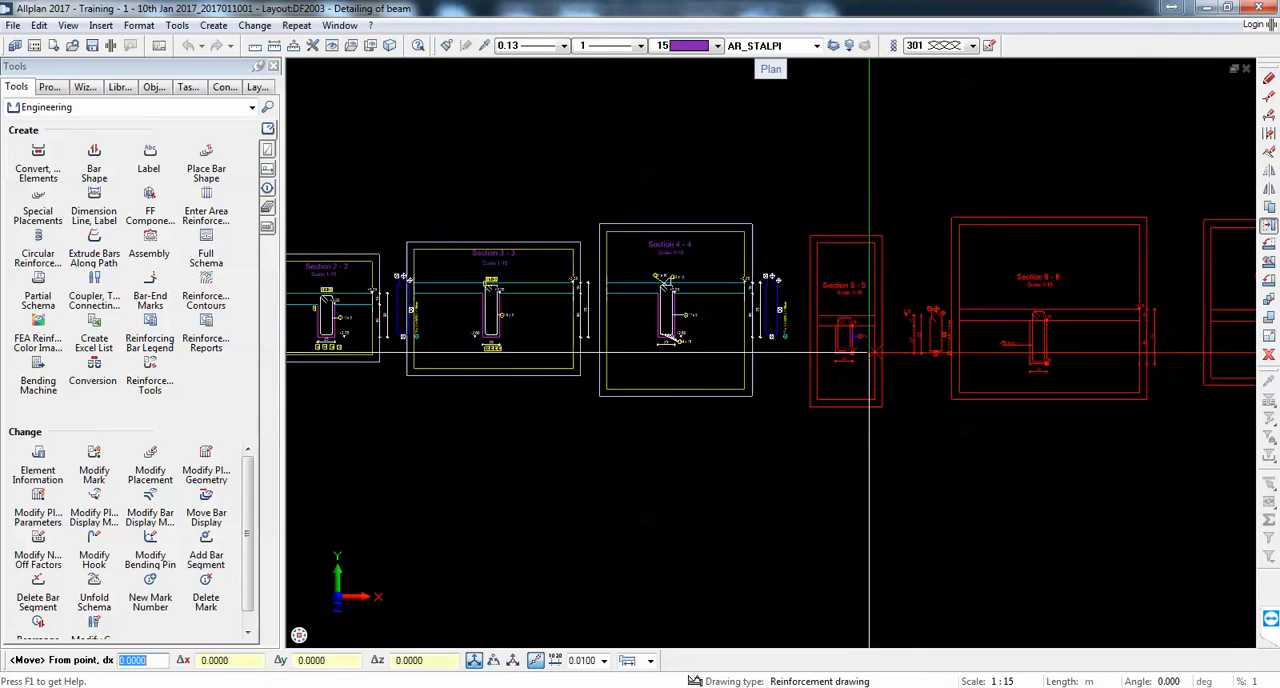
pyautogui.click(869, 350)
pyautogui.scroll(-4, 660, 295)
pyautogui.scroll(7, 663, 290)
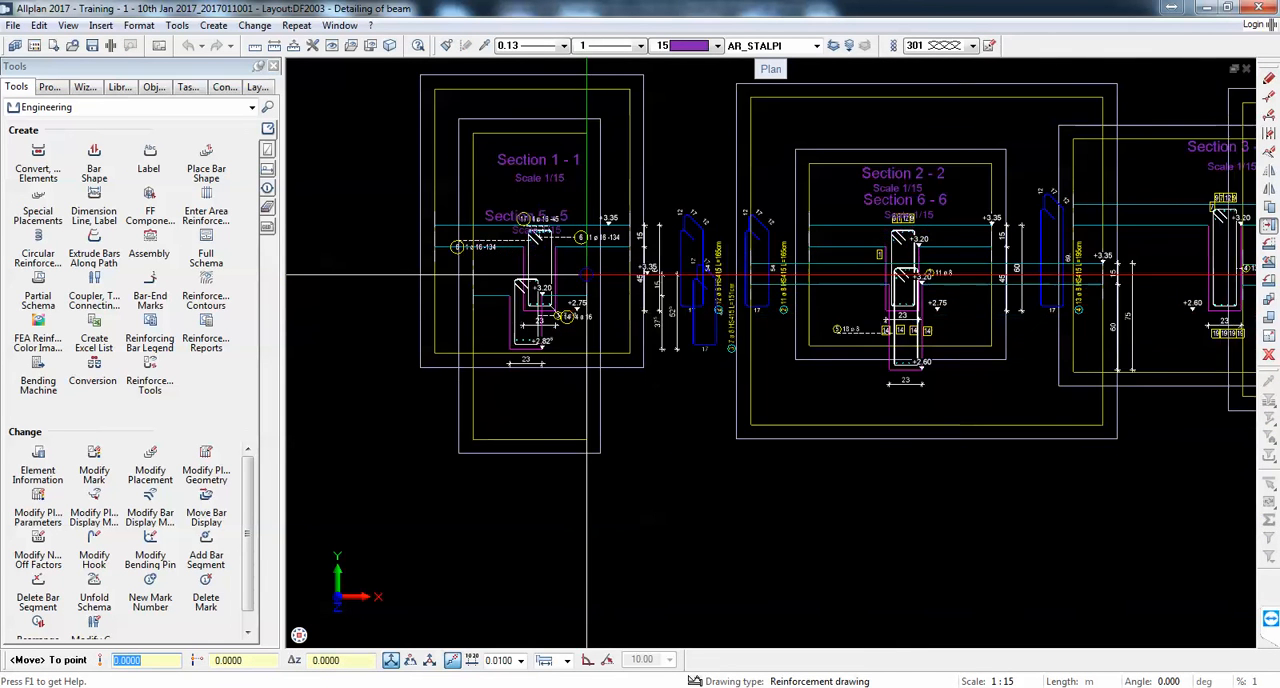
pyautogui.scroll(-4, 600, 300)
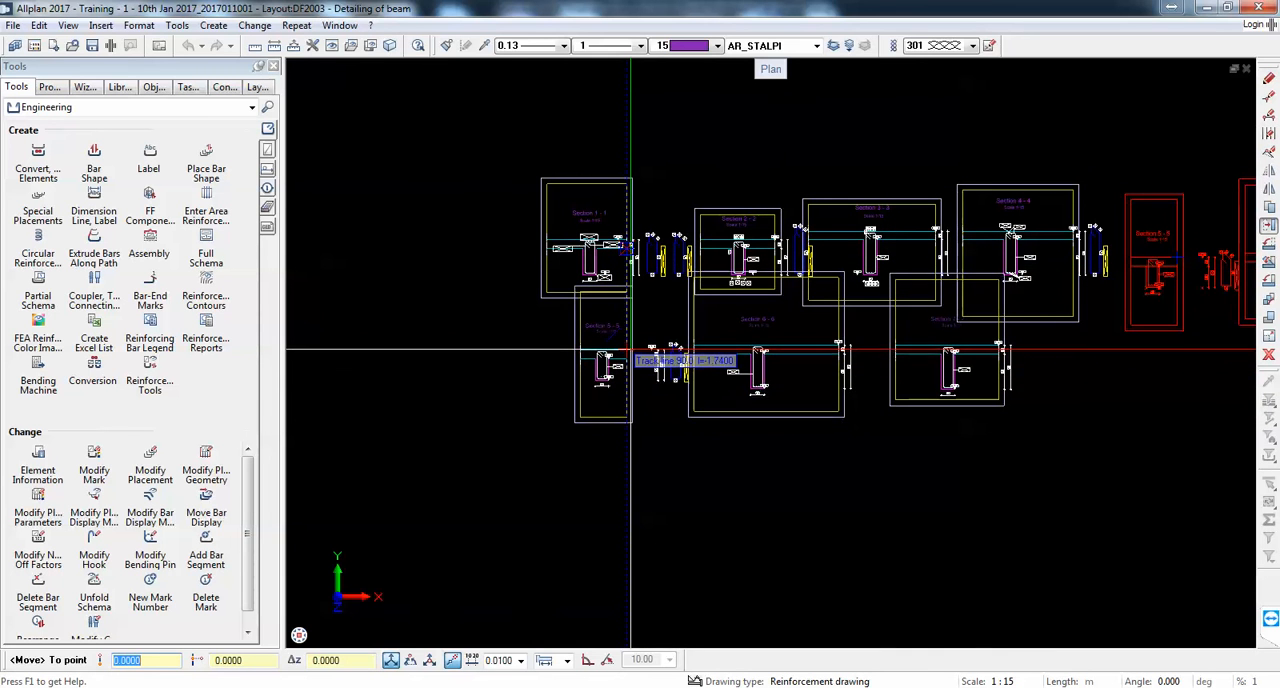
pyautogui.click(630, 343)
pyautogui.press('Escape')
# Step: Try placing the legend 40 Bar schedule - bending shapes in the free area to the right of the sections
pyautogui.scroll(-3, 616, 200)
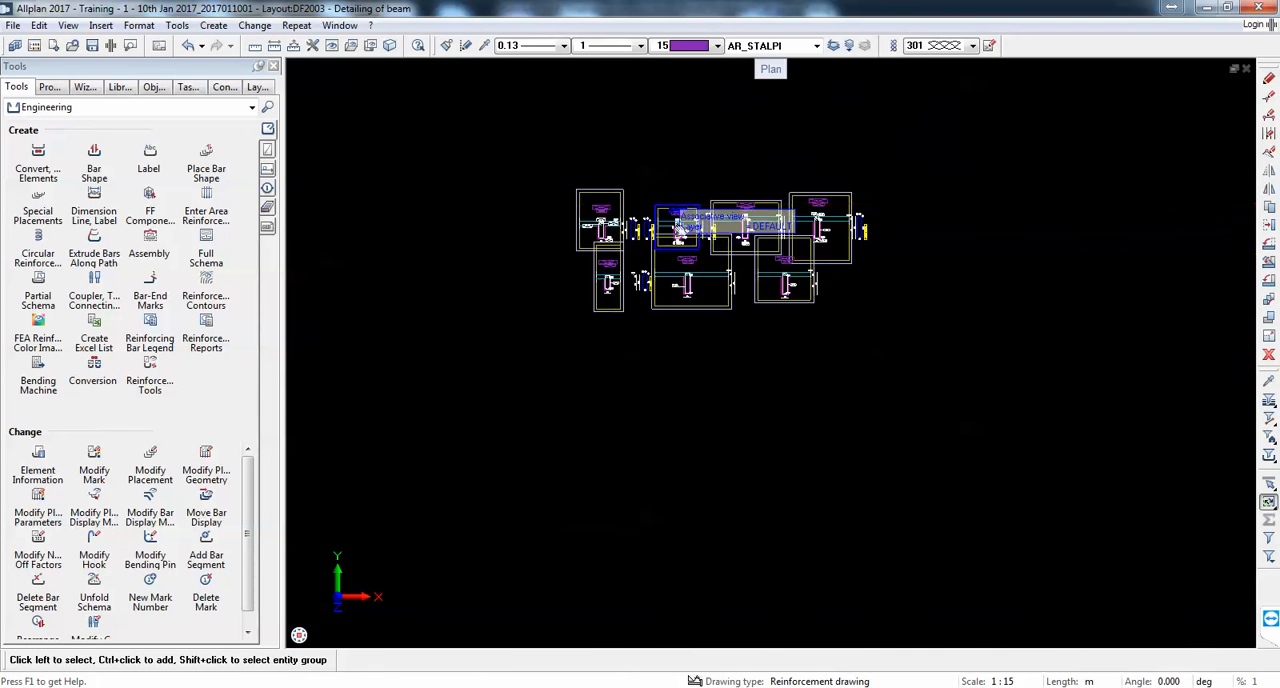
pyautogui.moveTo(679, 230); pyautogui.dragTo(682, 349, button='middle')
pyautogui.scroll(-2, 511, 258)
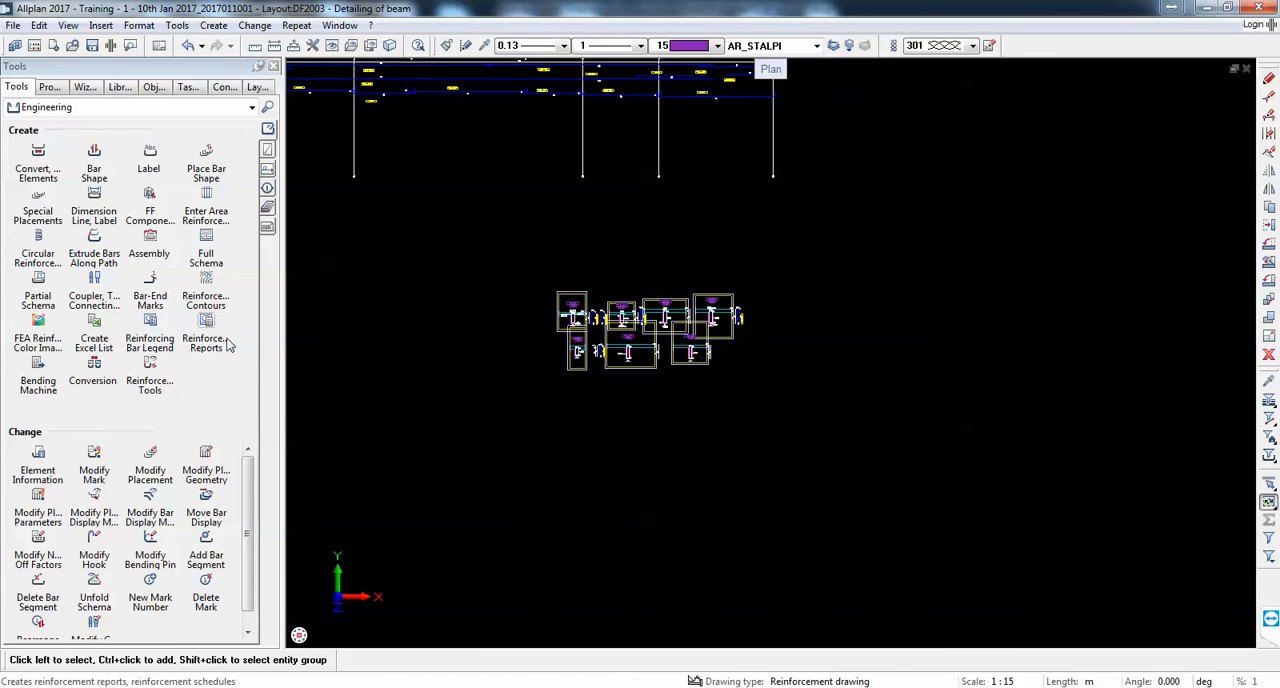
pyautogui.click(150, 322)
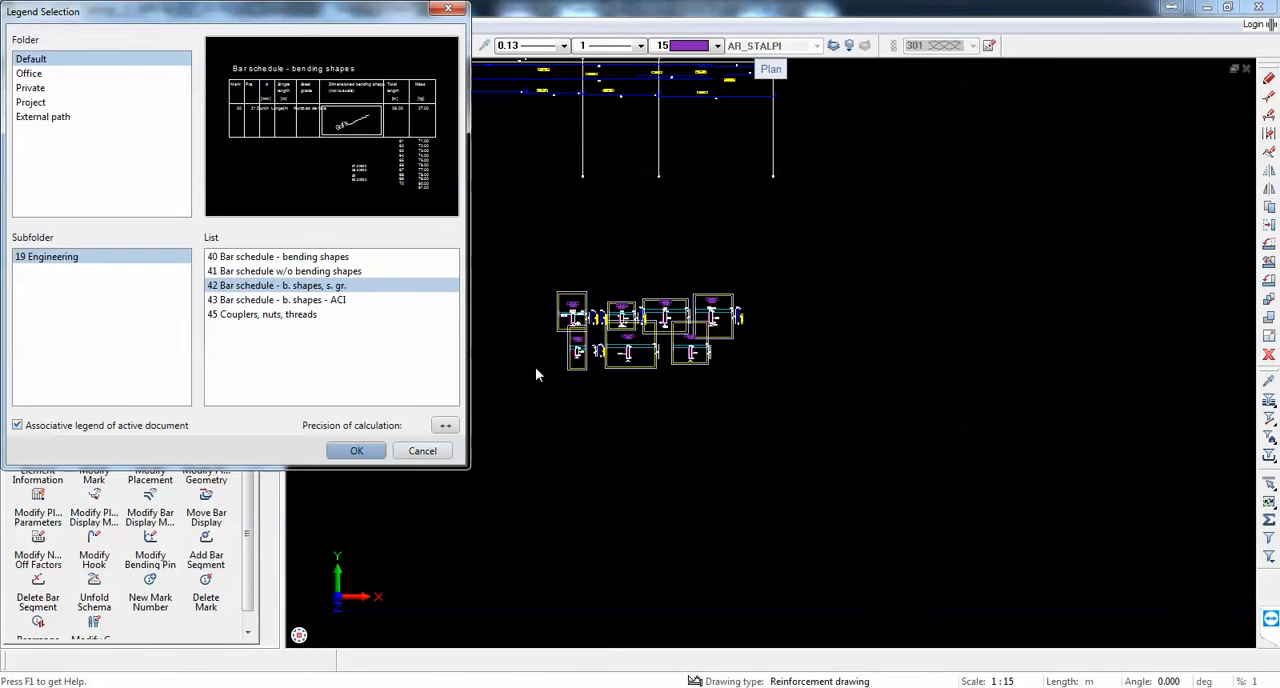
pyautogui.click(274, 271)
pyautogui.click(275, 262)
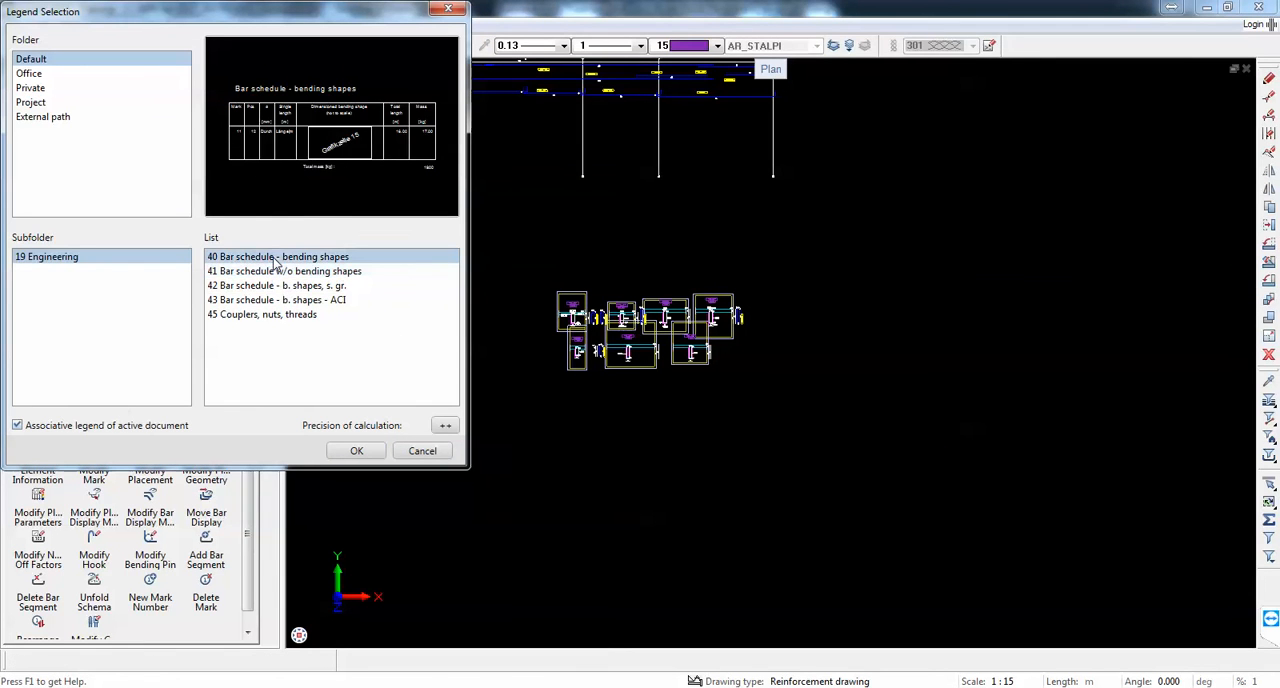
pyautogui.click(340, 454)
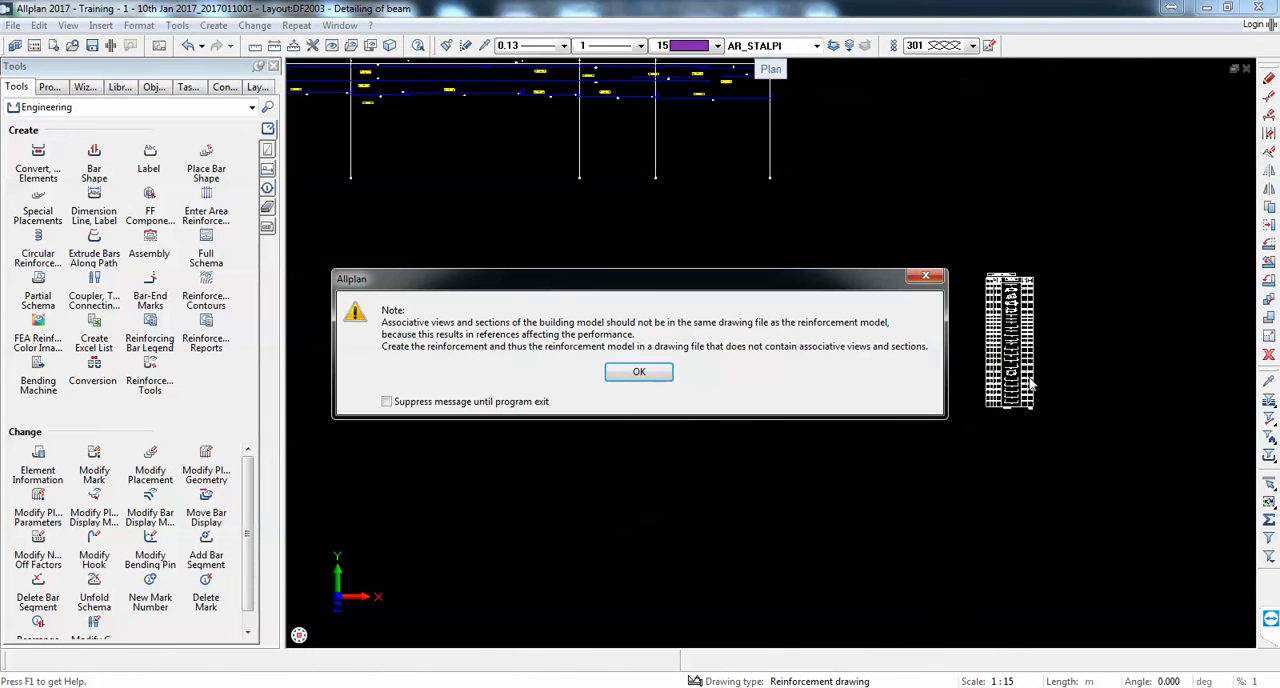
pyautogui.press('Return')
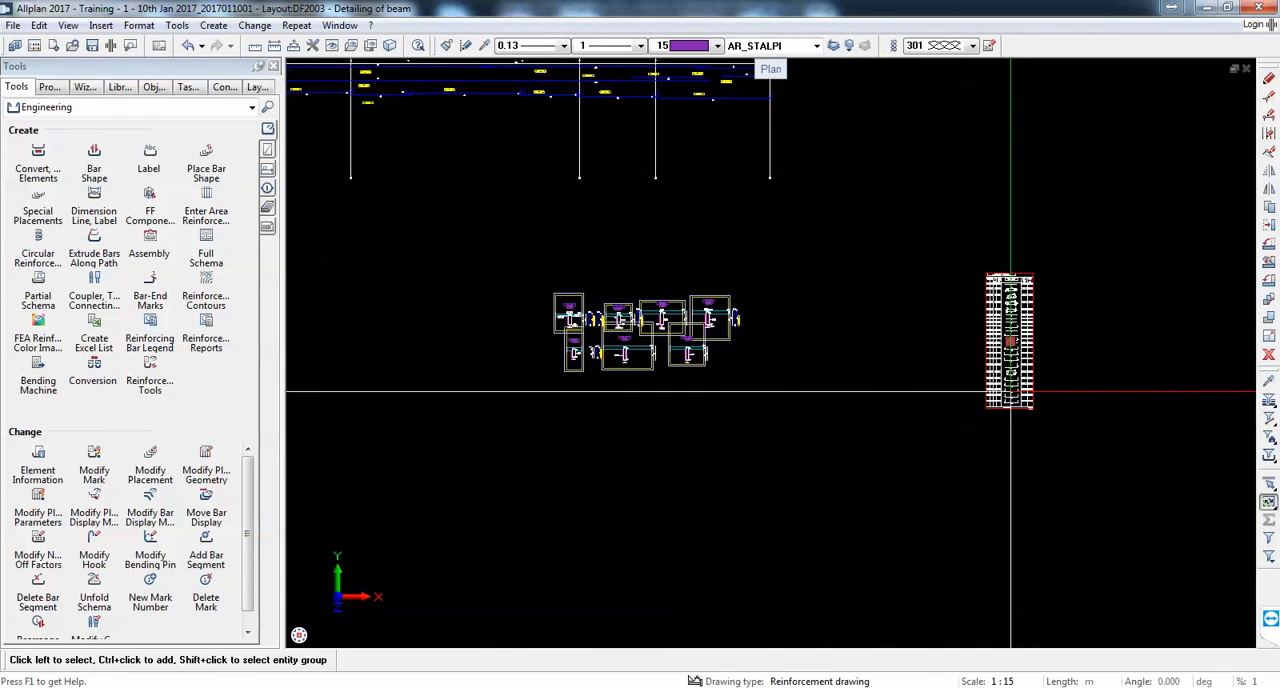
# Step: Set the reference scale to 1:50 and place the associative legend 40 Bar schedule - bending shapes to the right of the sections
pyautogui.click(1001, 681)
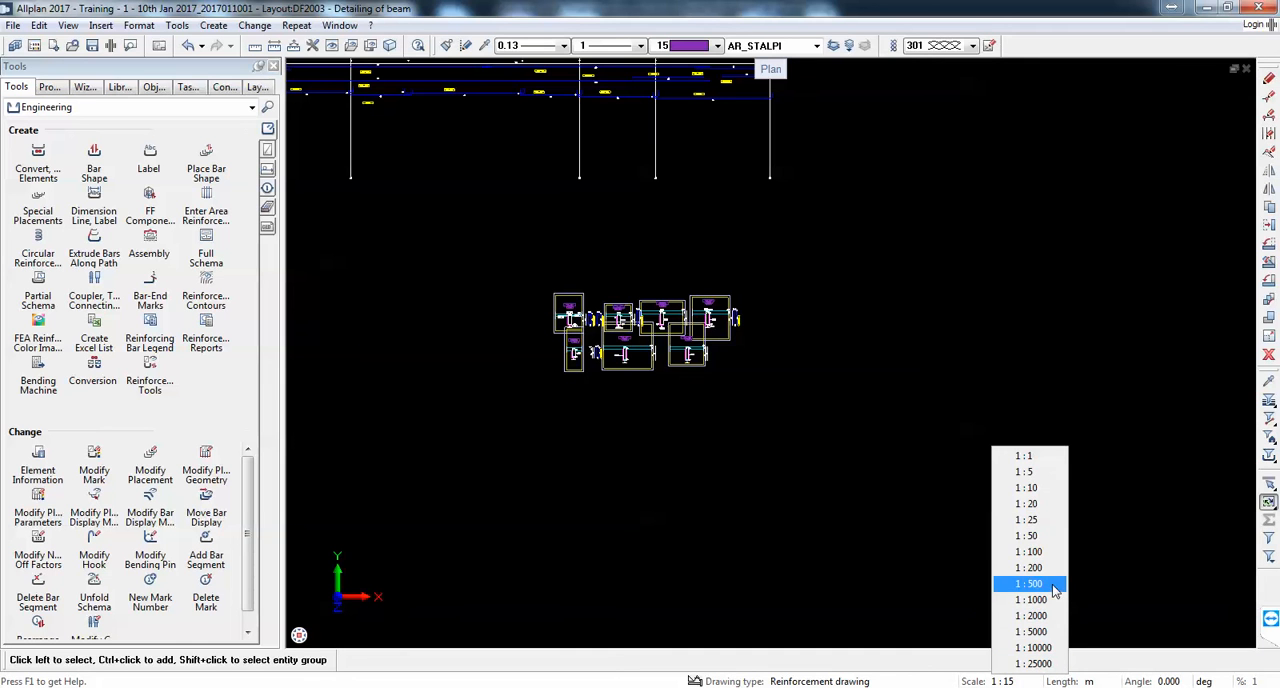
pyautogui.click(1030, 536)
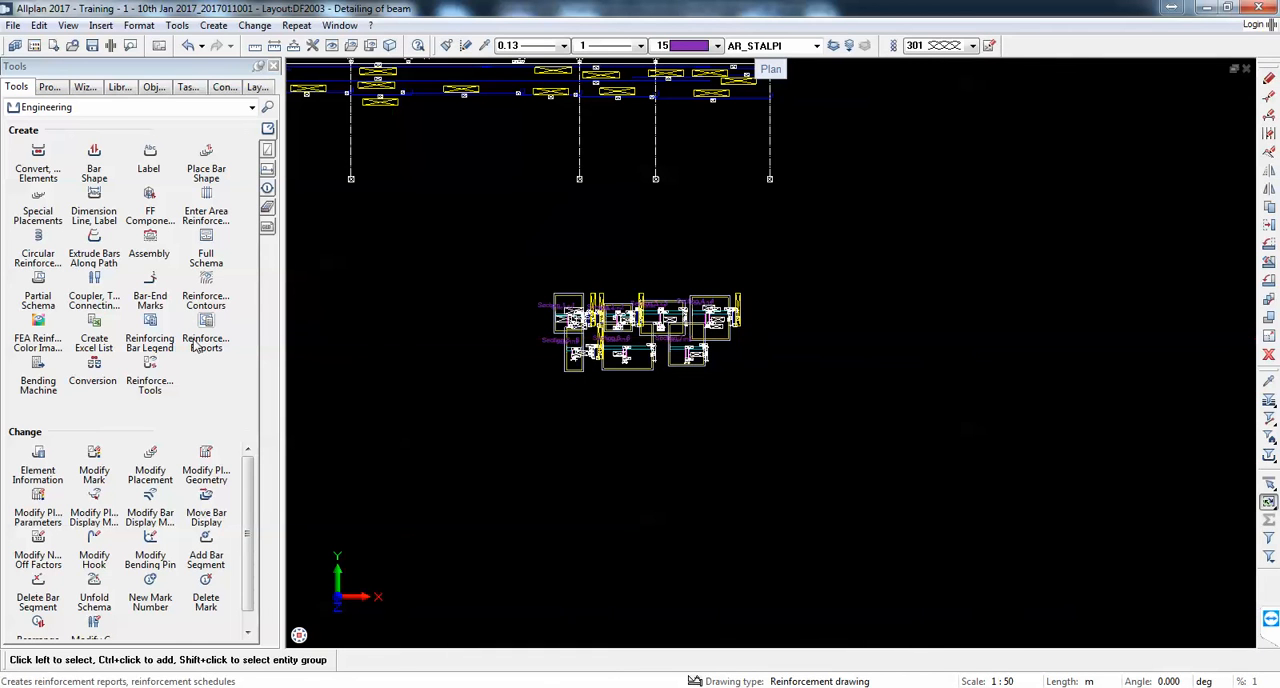
pyautogui.click(158, 340)
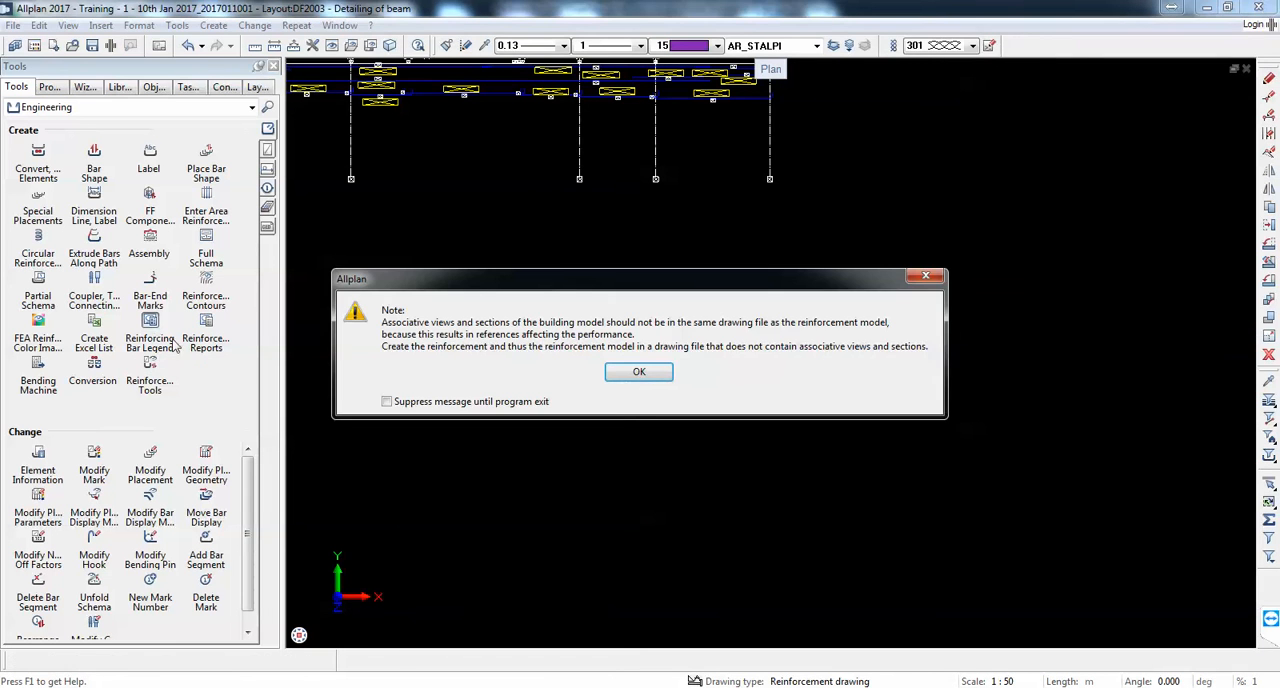
pyautogui.click(636, 373)
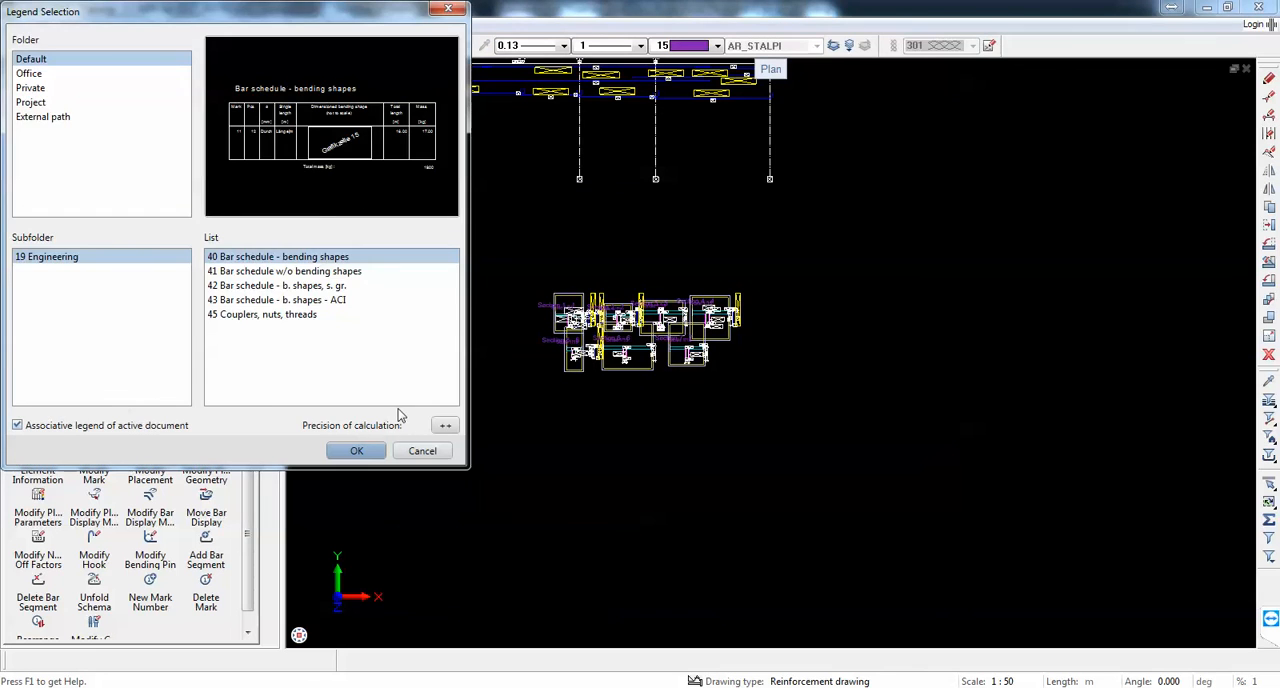
pyautogui.click(356, 451)
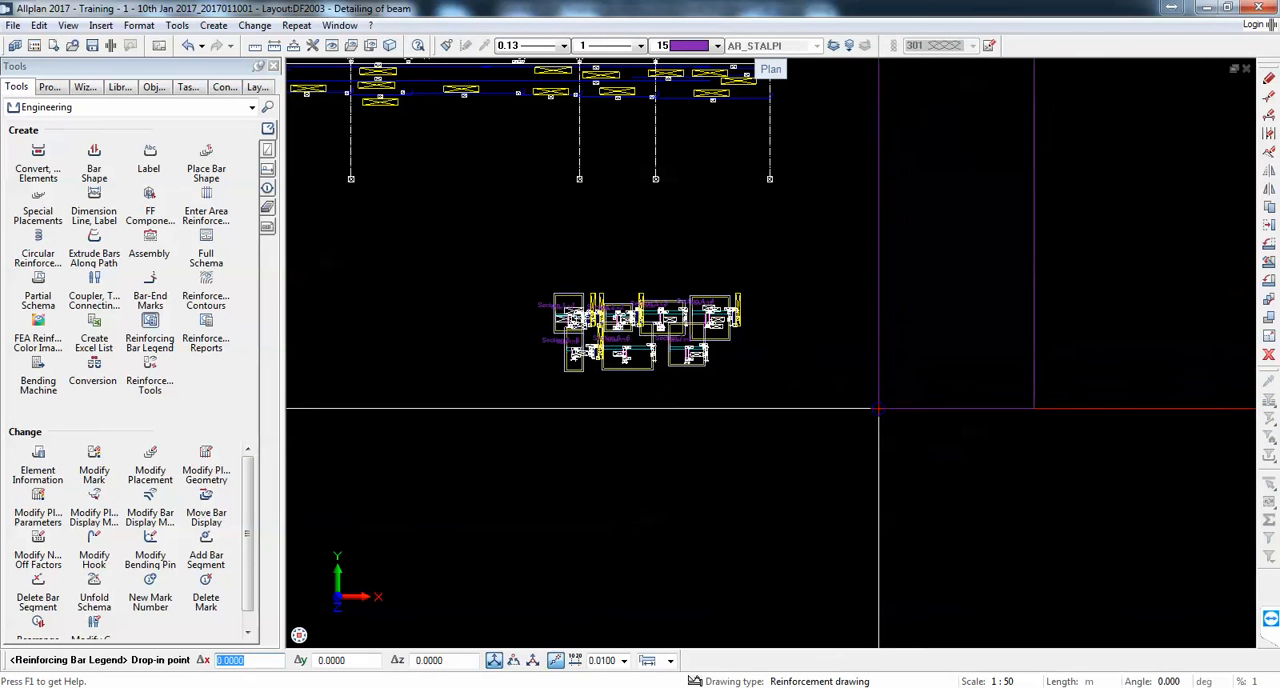
pyautogui.click(921, 390)
pyautogui.scroll(-1, 920, 387)
pyautogui.scroll(1, 951, 290)
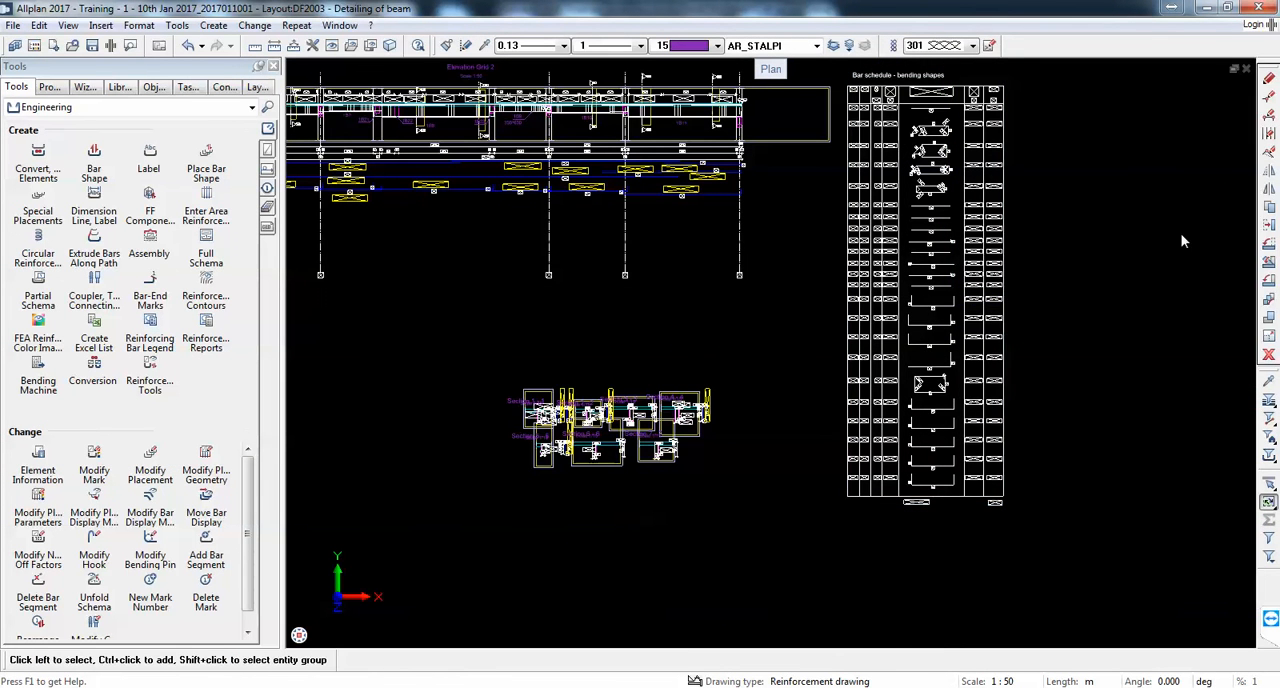
# Step: Move the bar schedule legend farther to the right, clear of the beam's elevation and cross-sections
pyautogui.click(960, 323)
pyautogui.click(1269, 225)
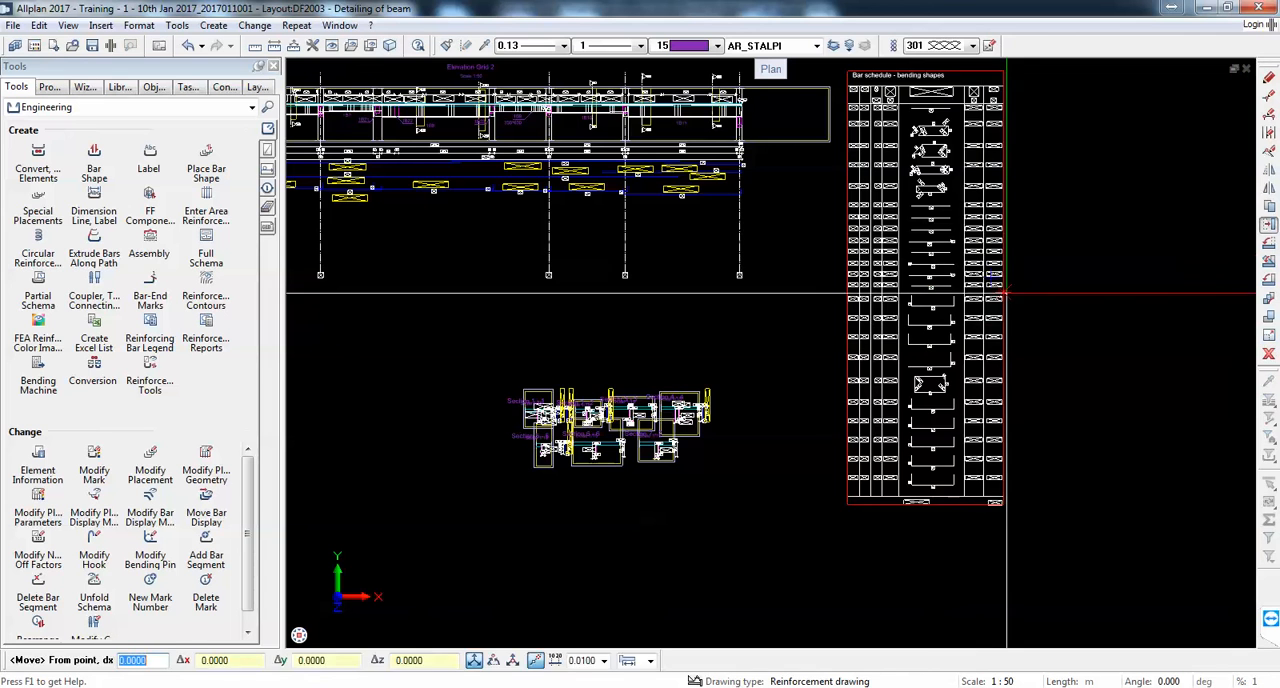
pyautogui.click(923, 302)
pyautogui.scroll(-4, 831, 292)
pyautogui.scroll(2, 1026, 318)
pyautogui.click(1005, 300)
pyautogui.scroll(5, 1048, 356)
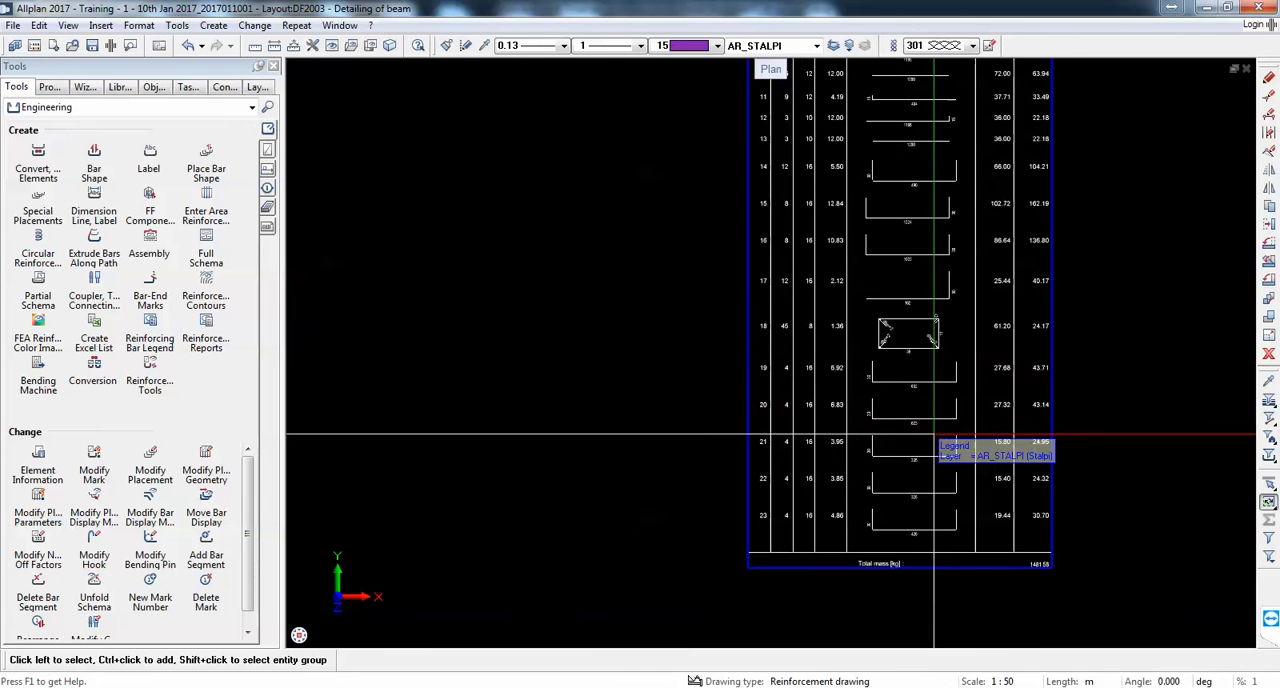
# Step: Inspect the mark rows in the bar schedule and the options for rearranging marks
pyautogui.scroll(1, 935, 437)
pyautogui.scroll(-1, 80, 600)
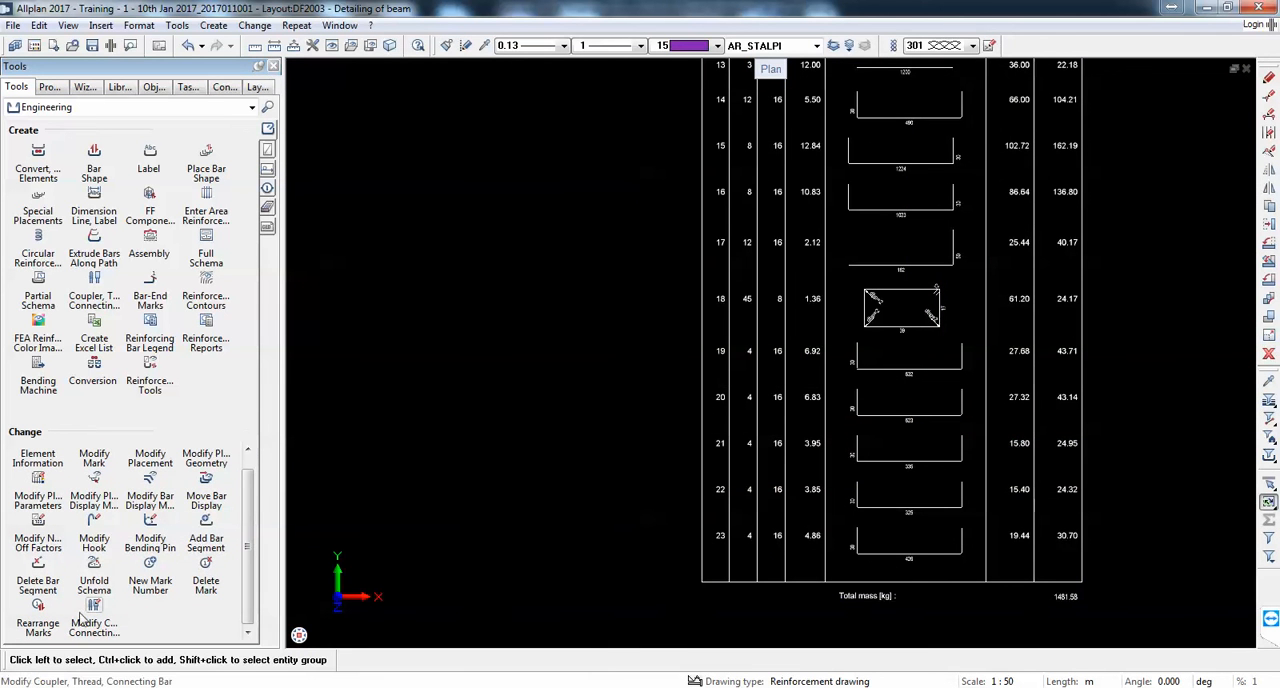
pyautogui.click(38, 612)
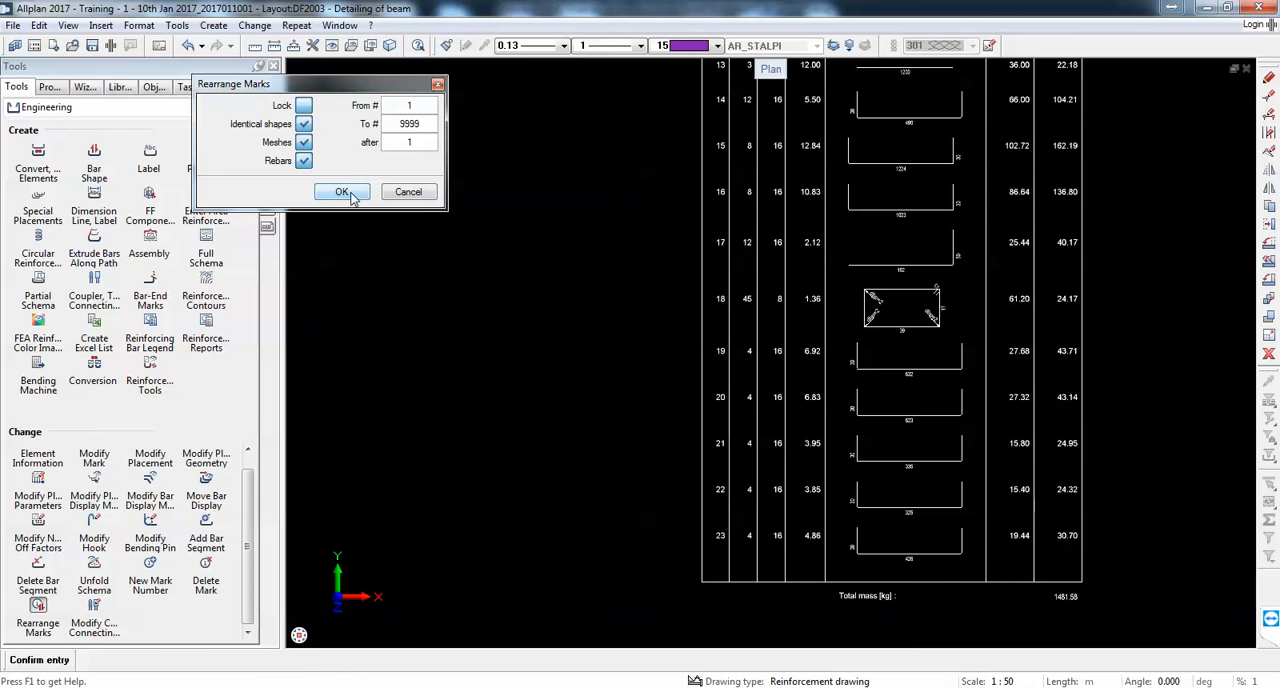
pyautogui.press('Escape')
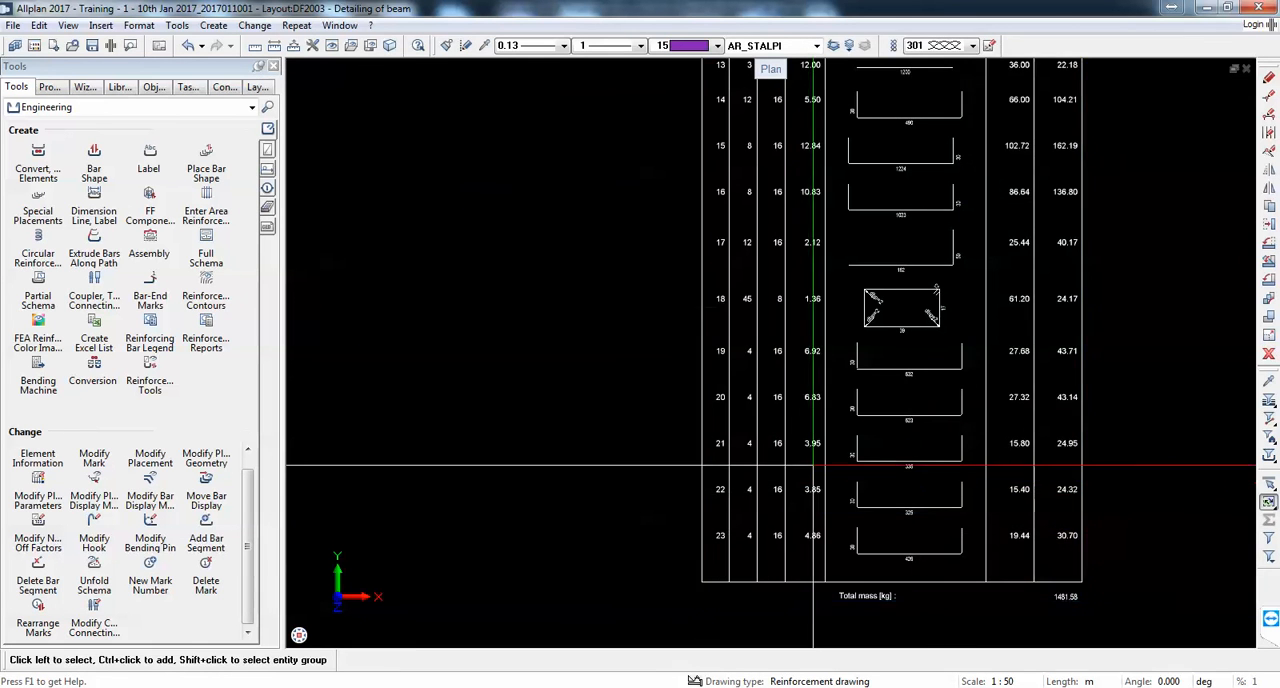
# Step: Set a page break in the bar schedule legend so its rows are split into three side-by-side columns
pyautogui.scroll(-5, 814, 463)
pyautogui.scroll(1, 825, 346)
pyautogui.rightClick(843, 342)
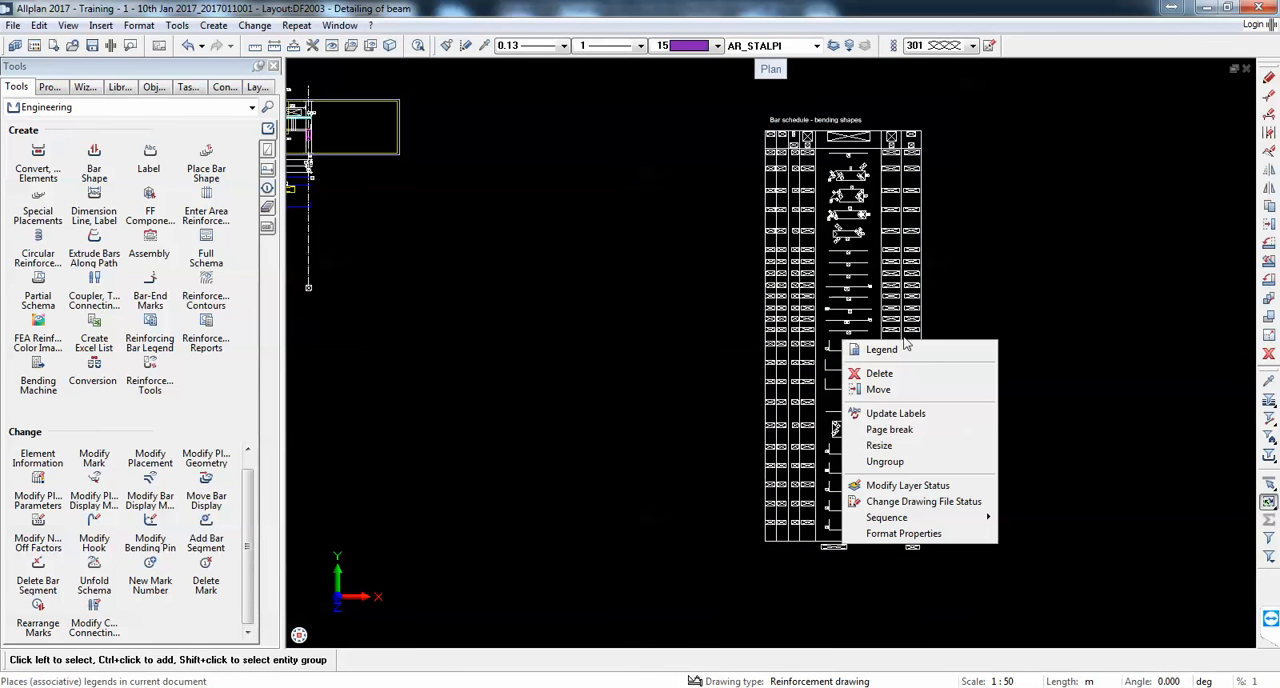
pyautogui.click(970, 429)
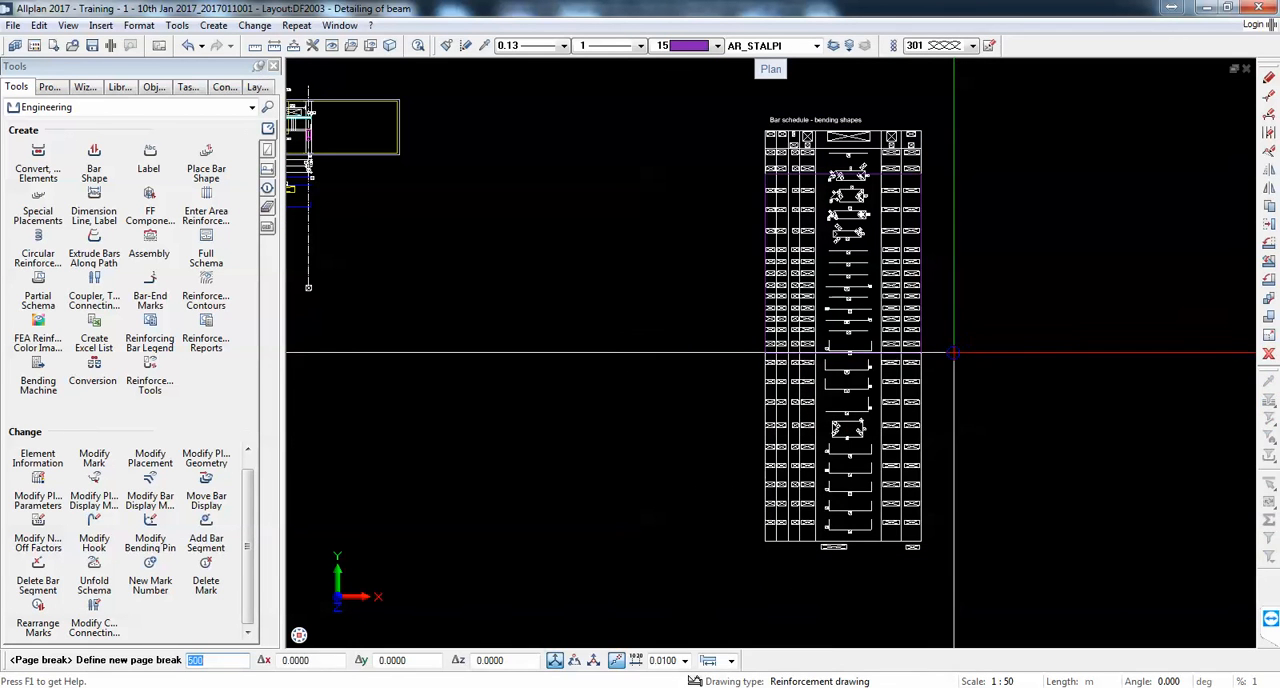
pyautogui.scroll(2, 940, 325)
pyautogui.click(934, 320)
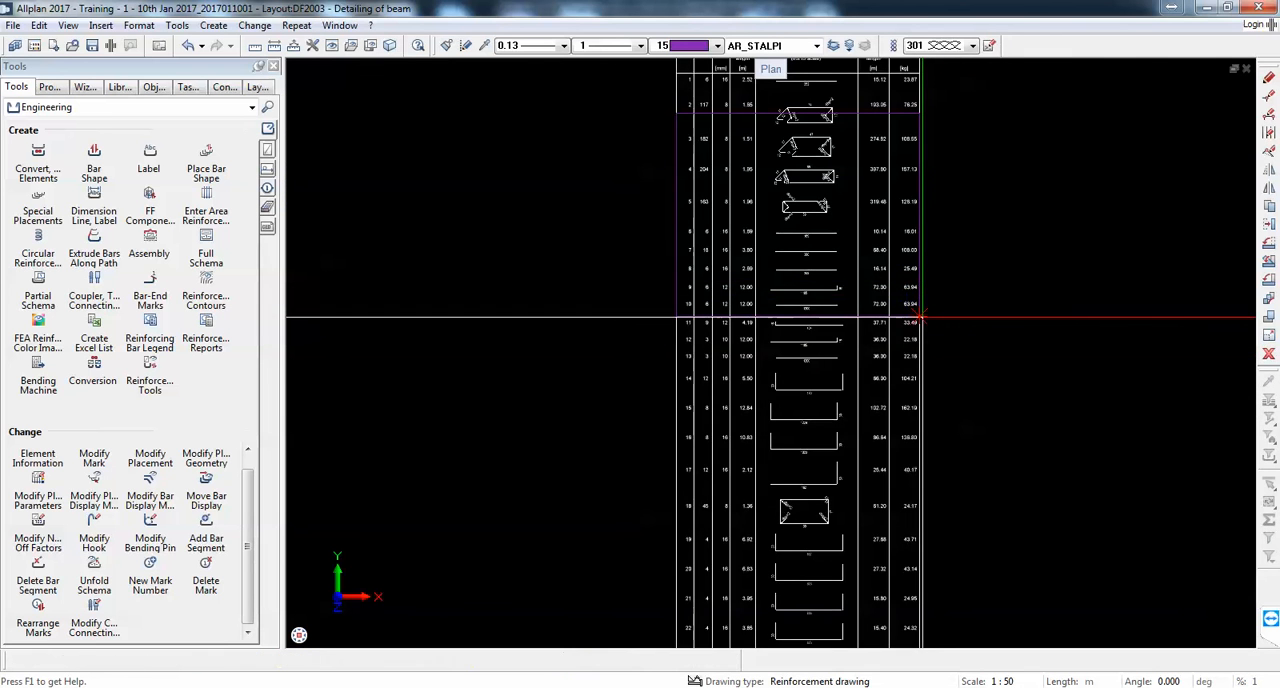
pyautogui.scroll(-3, 935, 328)
pyautogui.scroll(1, 763, 286)
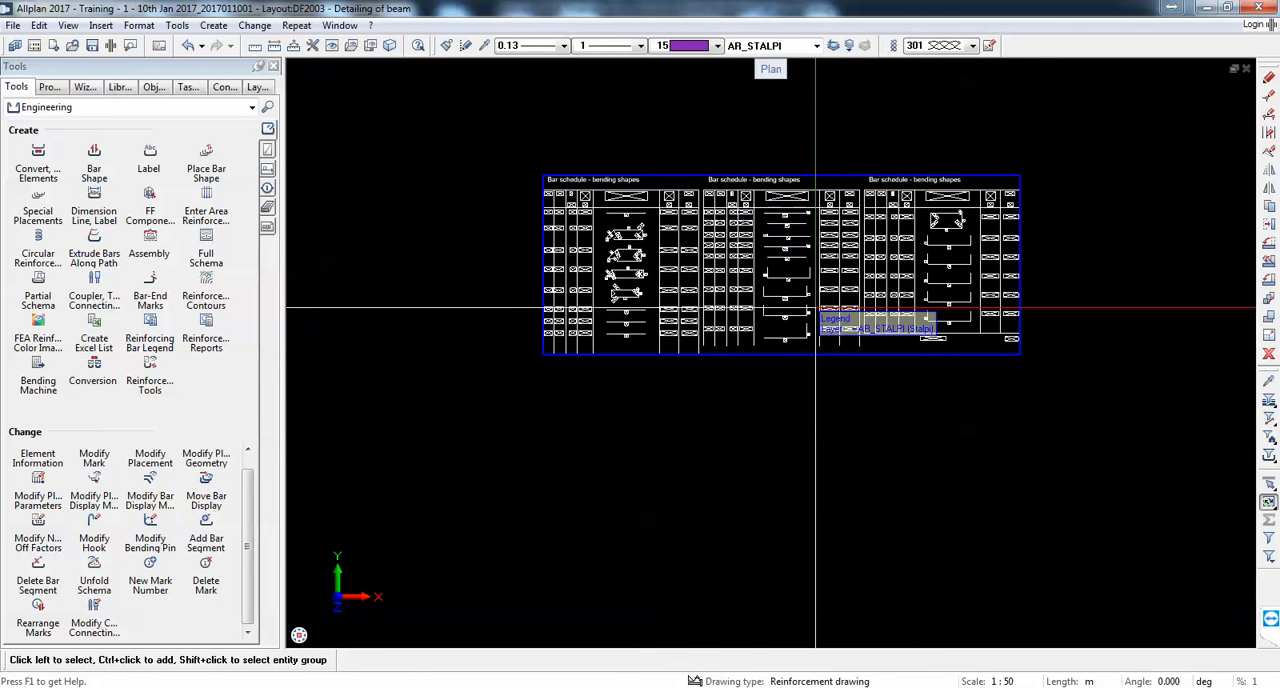
pyautogui.scroll(-3, 816, 309)
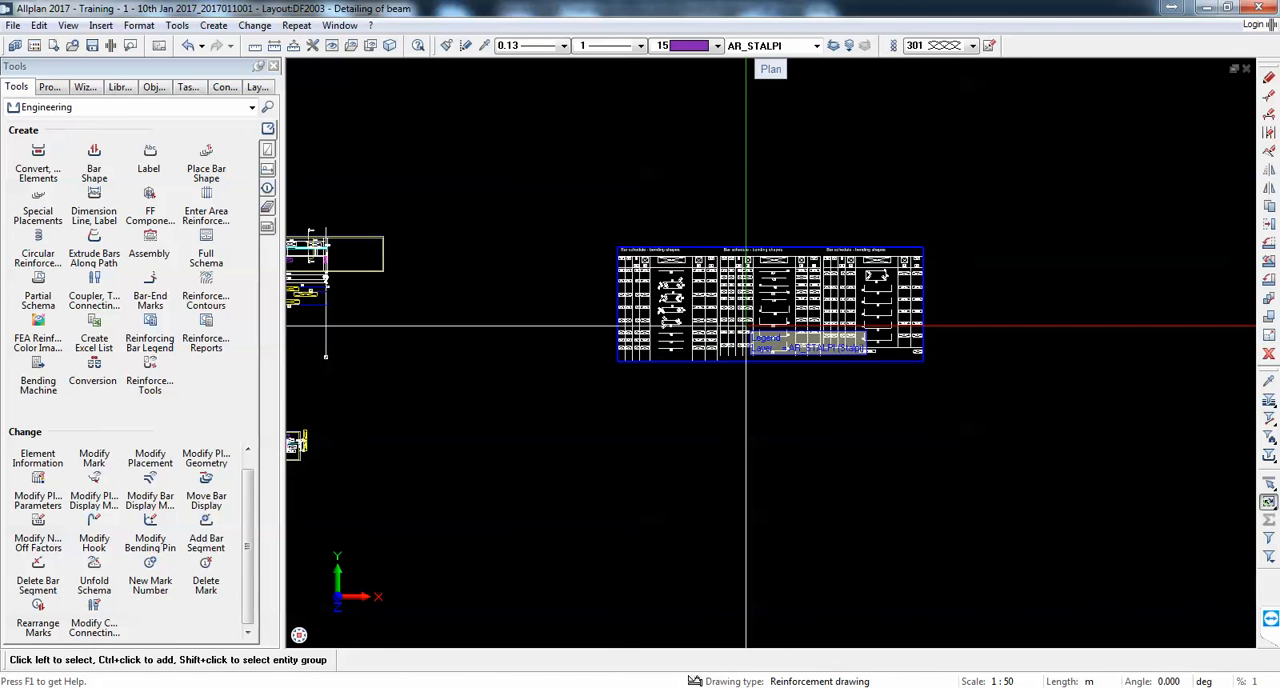
# Step: Ungroup the bar schedule legend into separate parts
pyautogui.rightClick(746, 327)
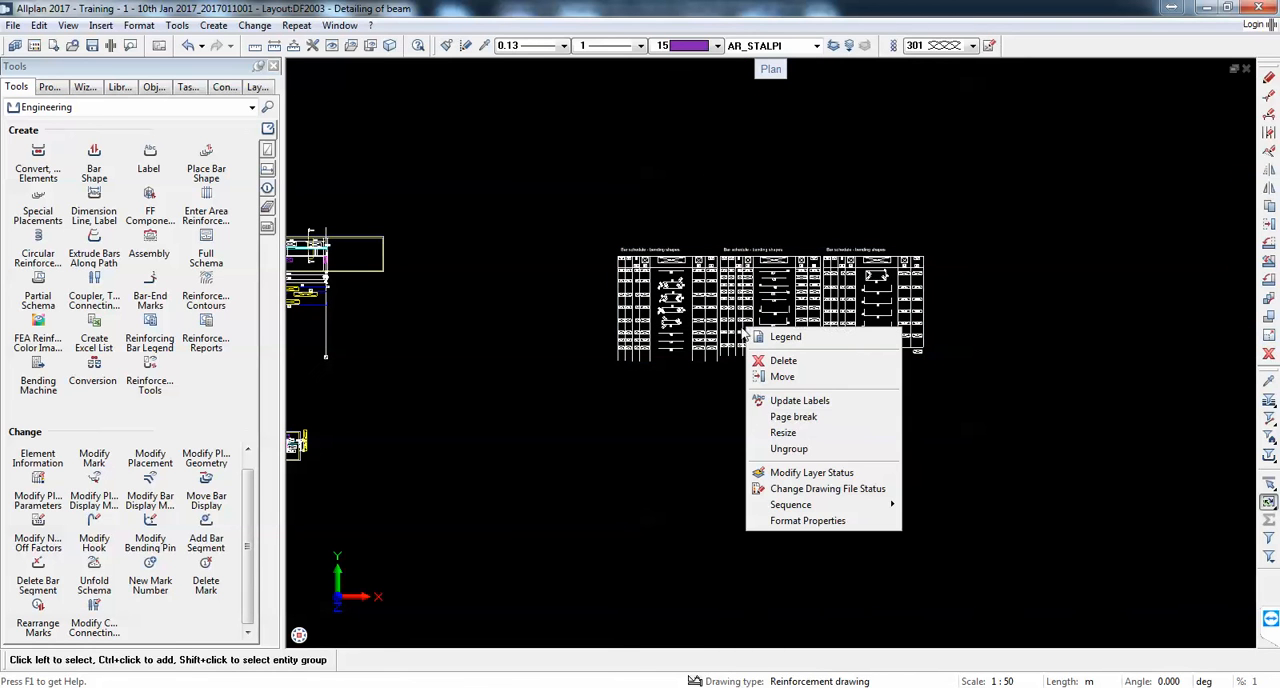
pyautogui.click(881, 417)
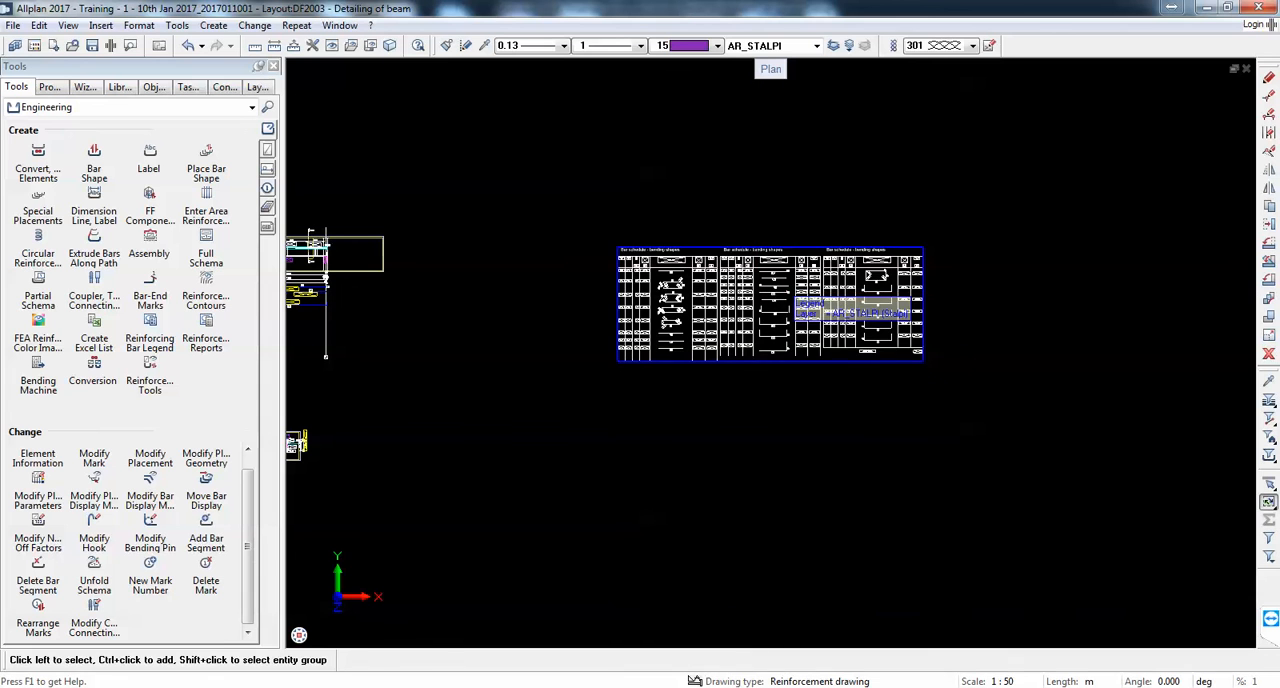
pyautogui.rightClick(791, 297)
pyautogui.click(884, 413)
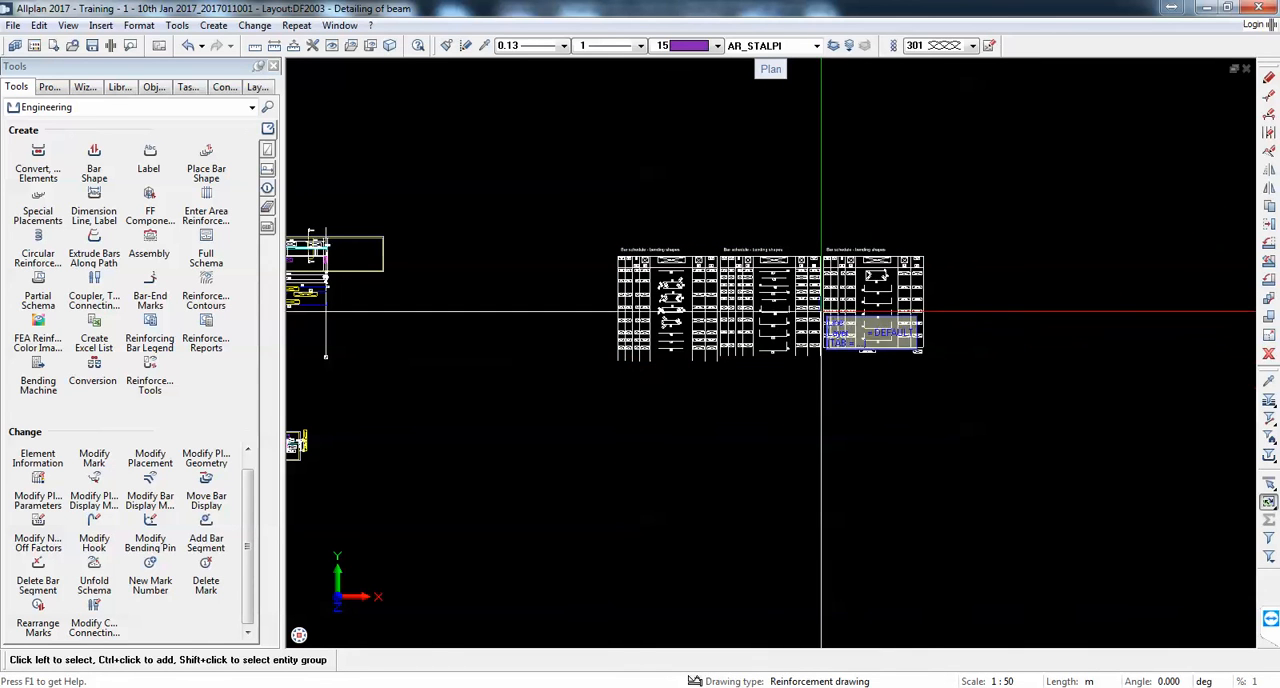
# Step: Start an Excel list and select the beam along the plan's middle axis with its reinforcement as the list elements
pyautogui.scroll(-2, 835, 305)
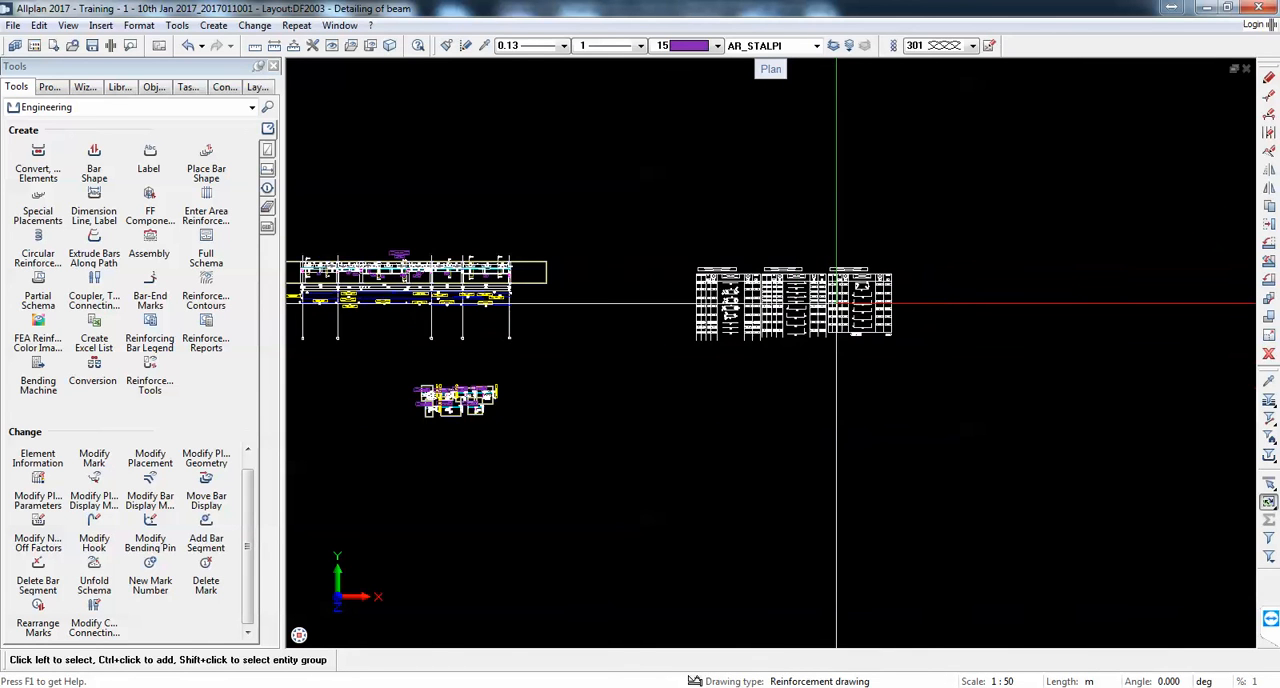
pyautogui.click(105, 333)
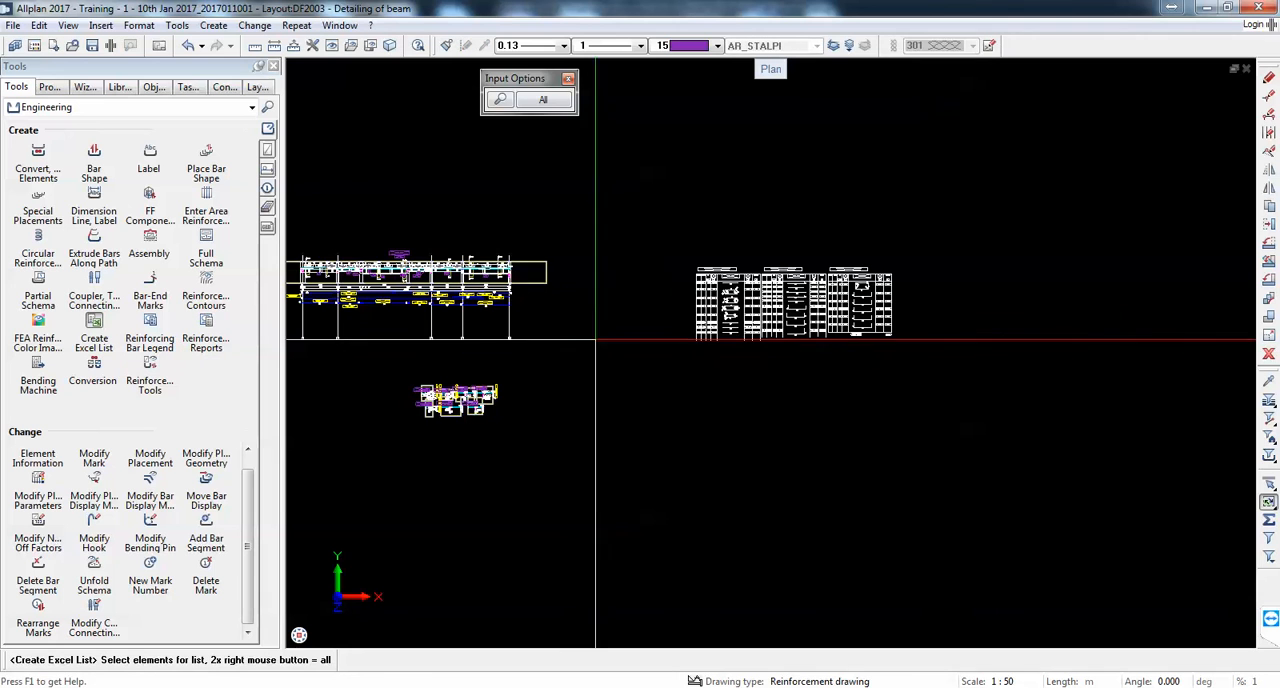
pyautogui.scroll(-3, 710, 340)
pyautogui.moveTo(475, 248); pyautogui.dragTo(715, 280, button='middle')
pyautogui.scroll(2, 713, 275)
pyautogui.scroll(3, 509, 229)
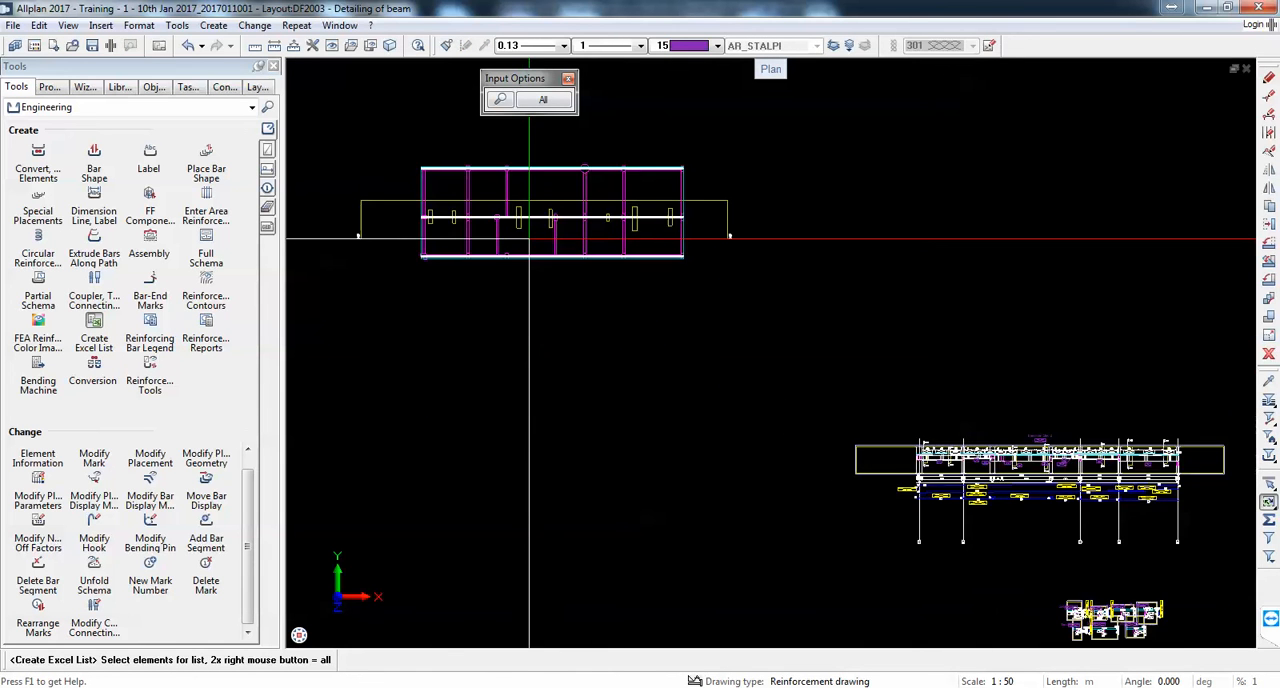
pyautogui.moveTo(320, 183); pyautogui.dragTo(815, 223)
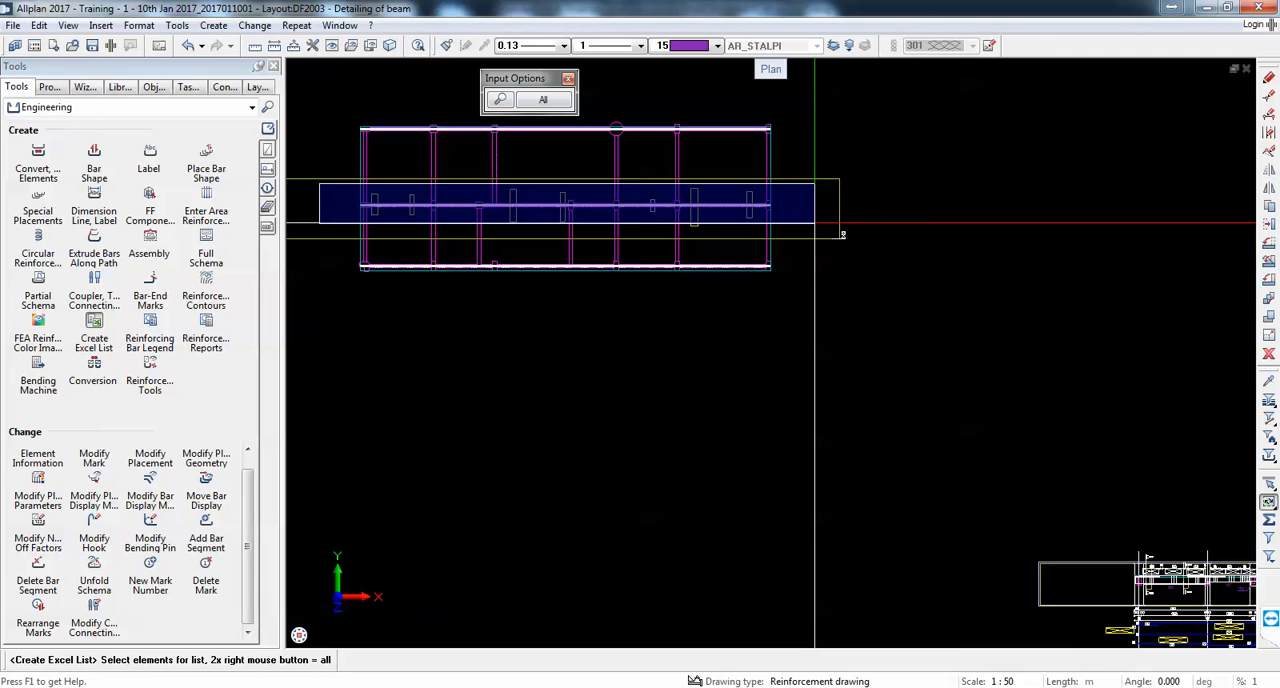
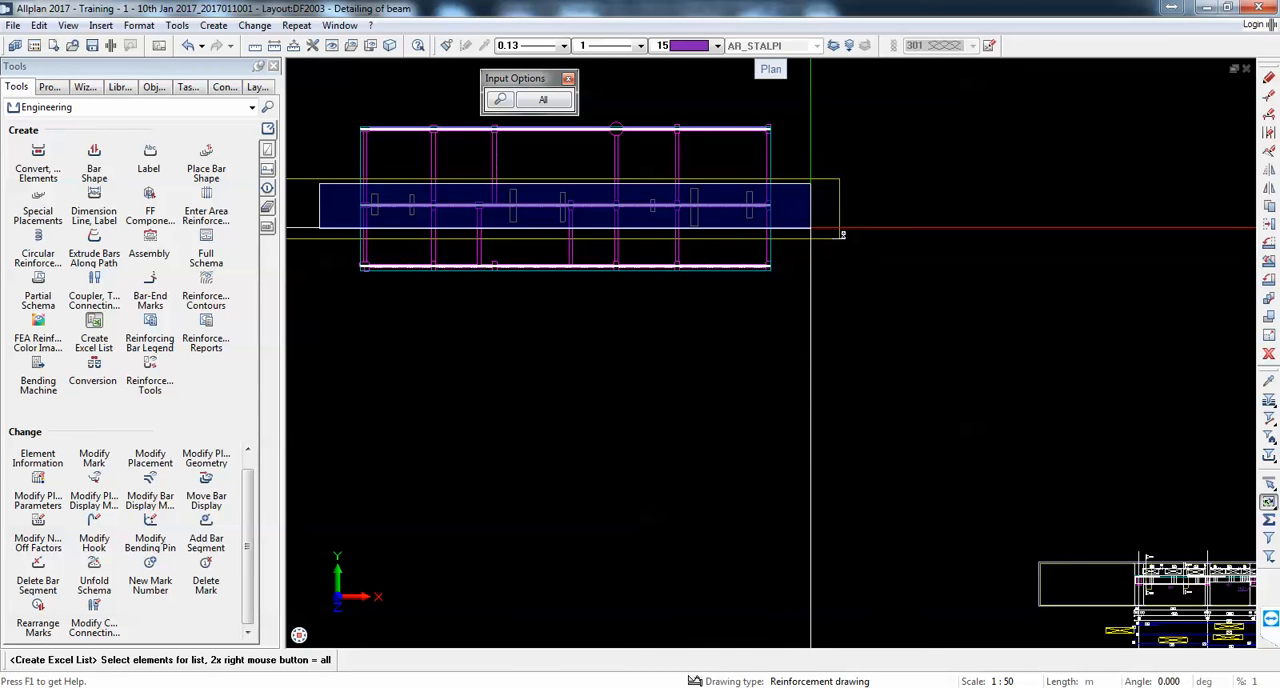
pyautogui.click(841, 234)
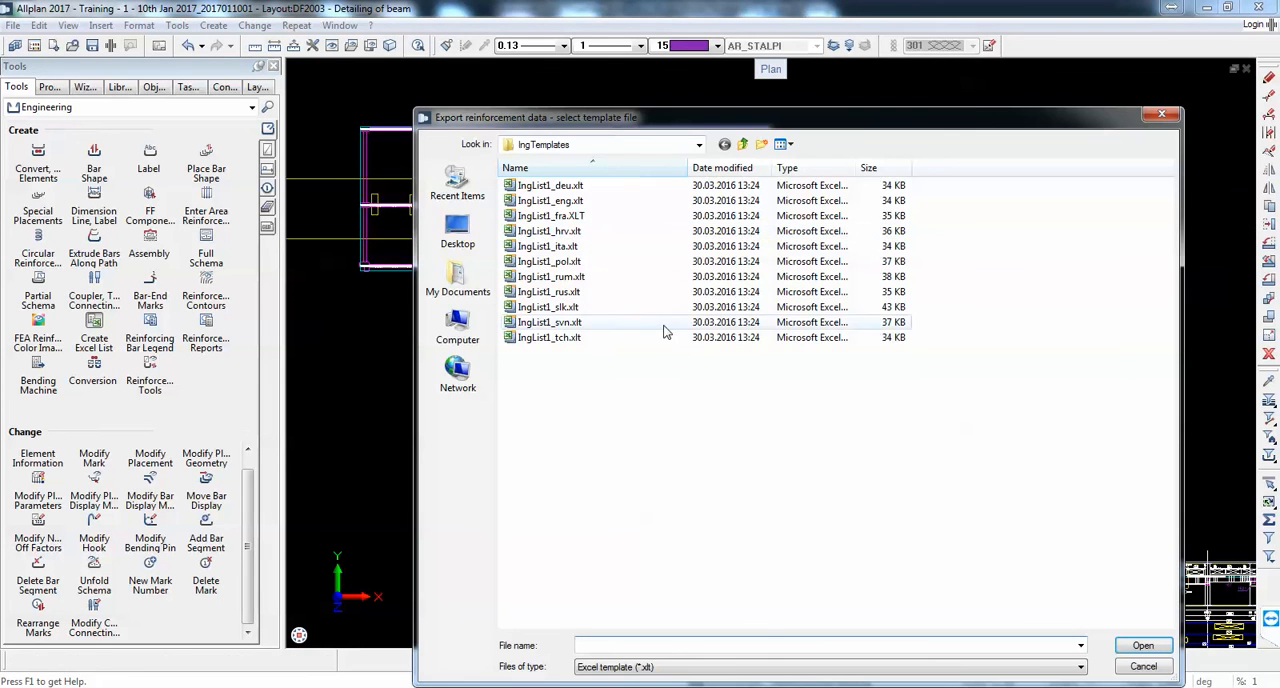
pyautogui.doubleClick(621, 286)
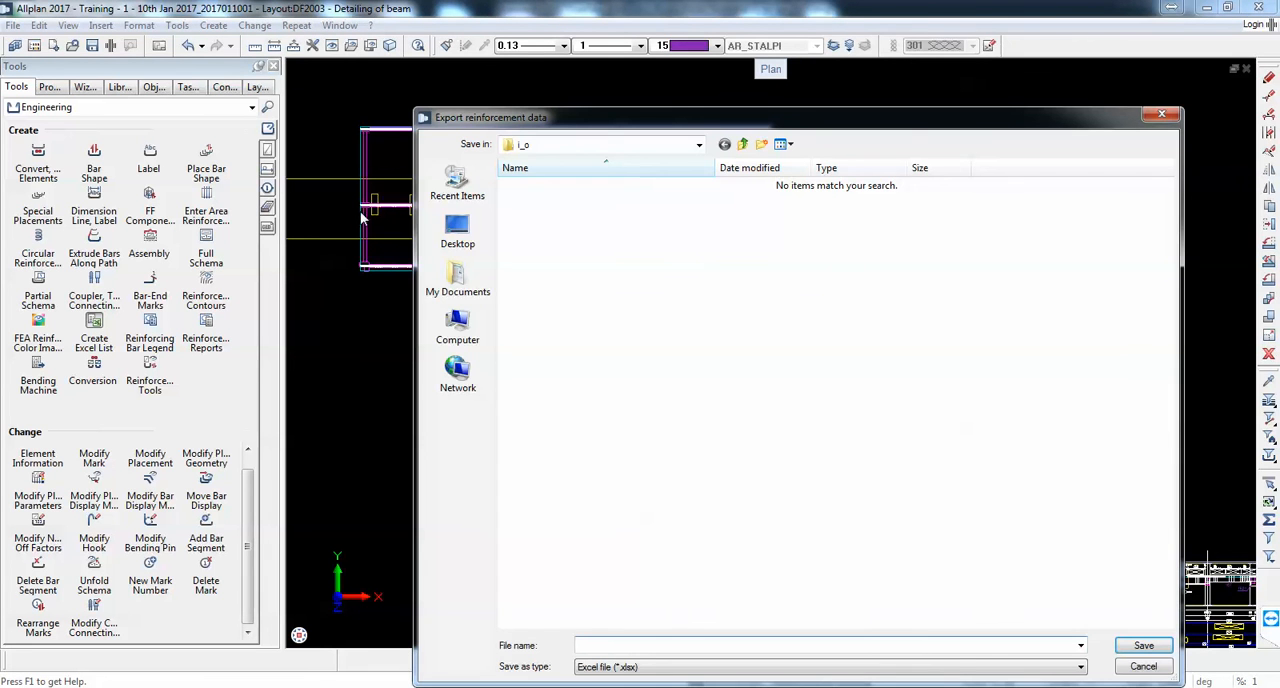
pyautogui.click(457, 233)
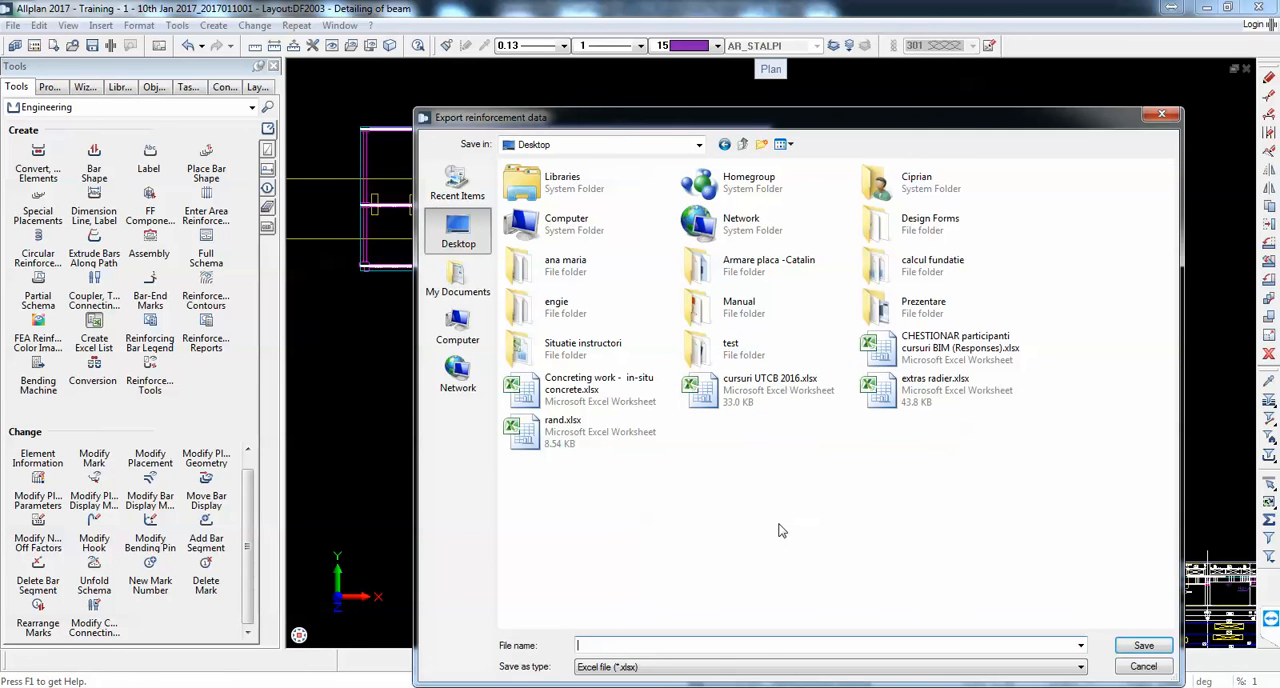
pyautogui.press('Escape')
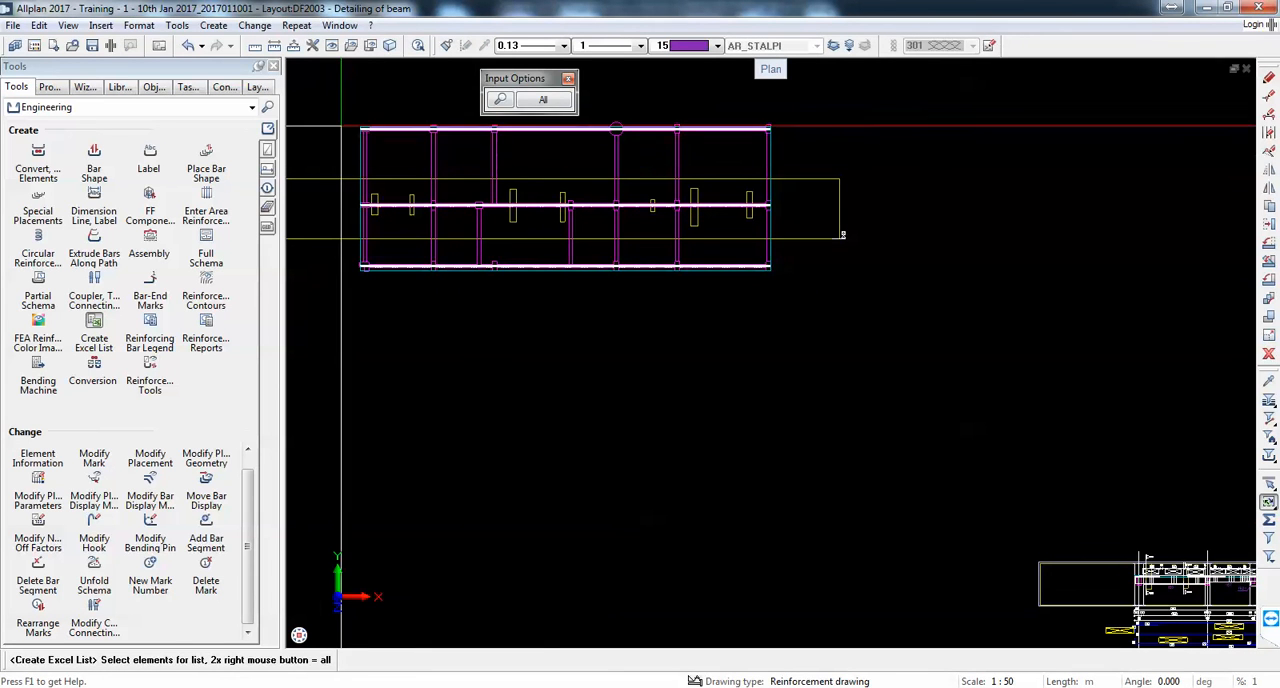
# Step: Export the reinforcement of the whole beam plan to an Excel list on the desktop, using template IngList1_eng.xlt and the file name bAR SCHEDULE
pyautogui.moveTo(338, 114); pyautogui.dragTo(852, 323)
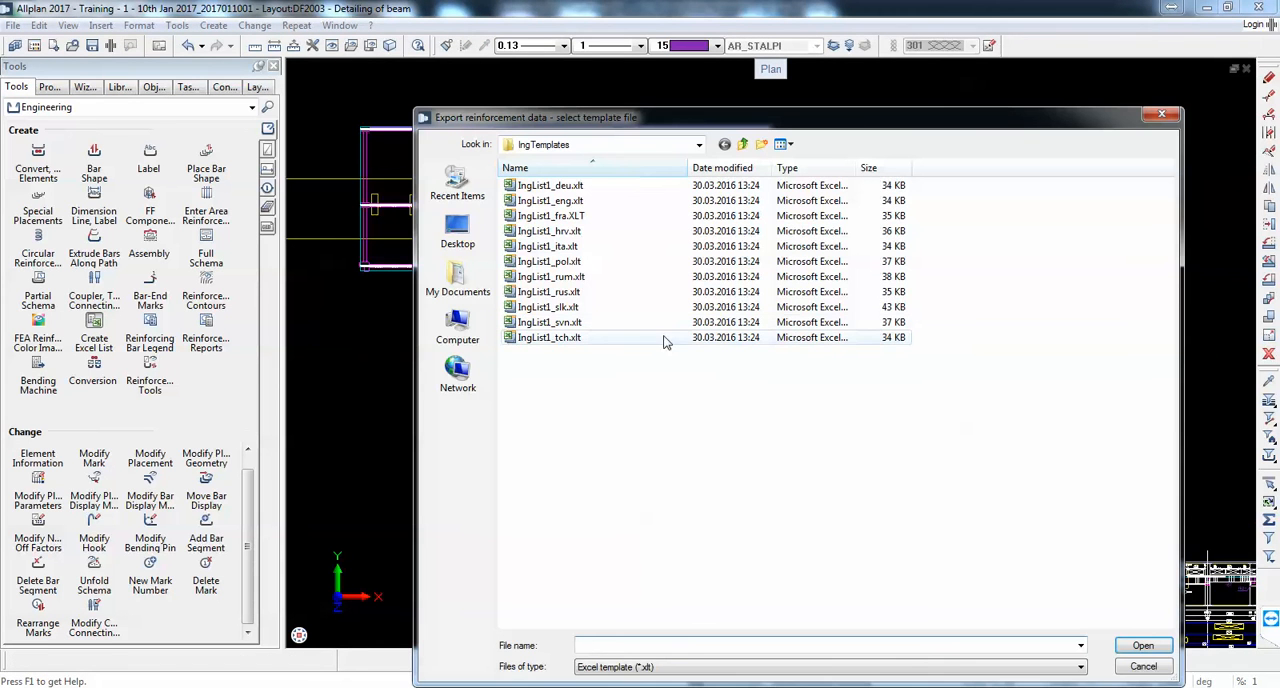
pyautogui.doubleClick(590, 201)
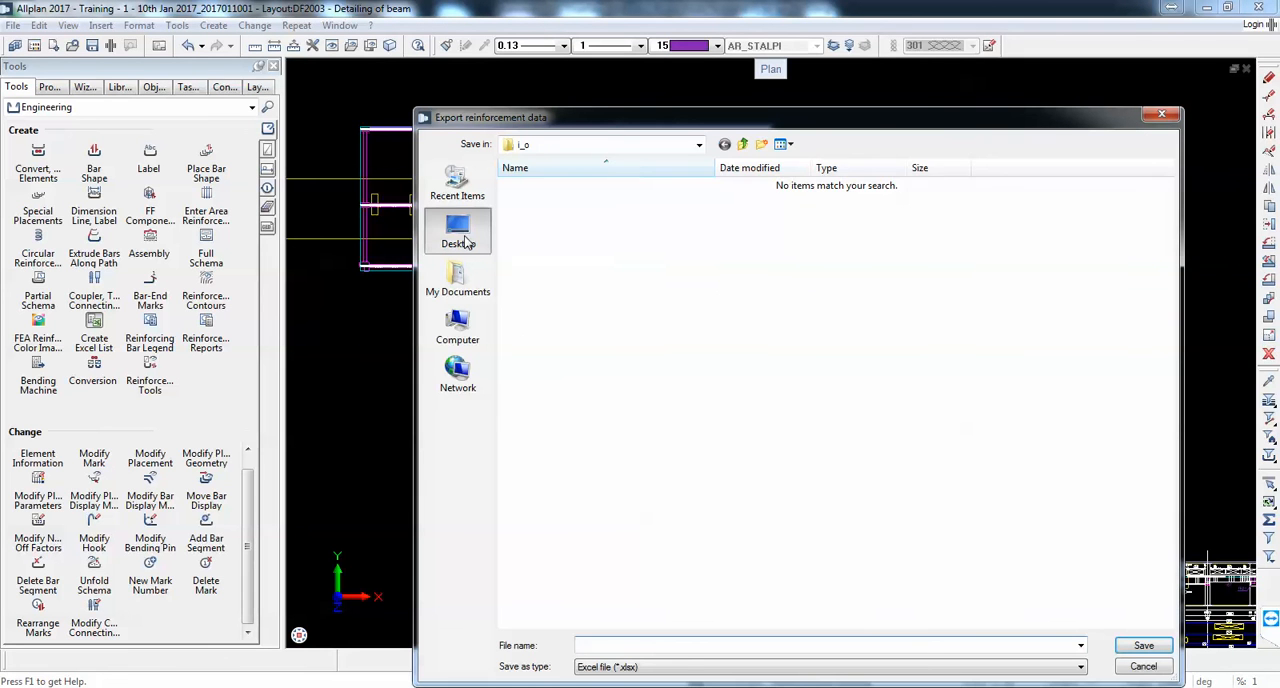
pyautogui.click(466, 241)
pyautogui.write('bAR')
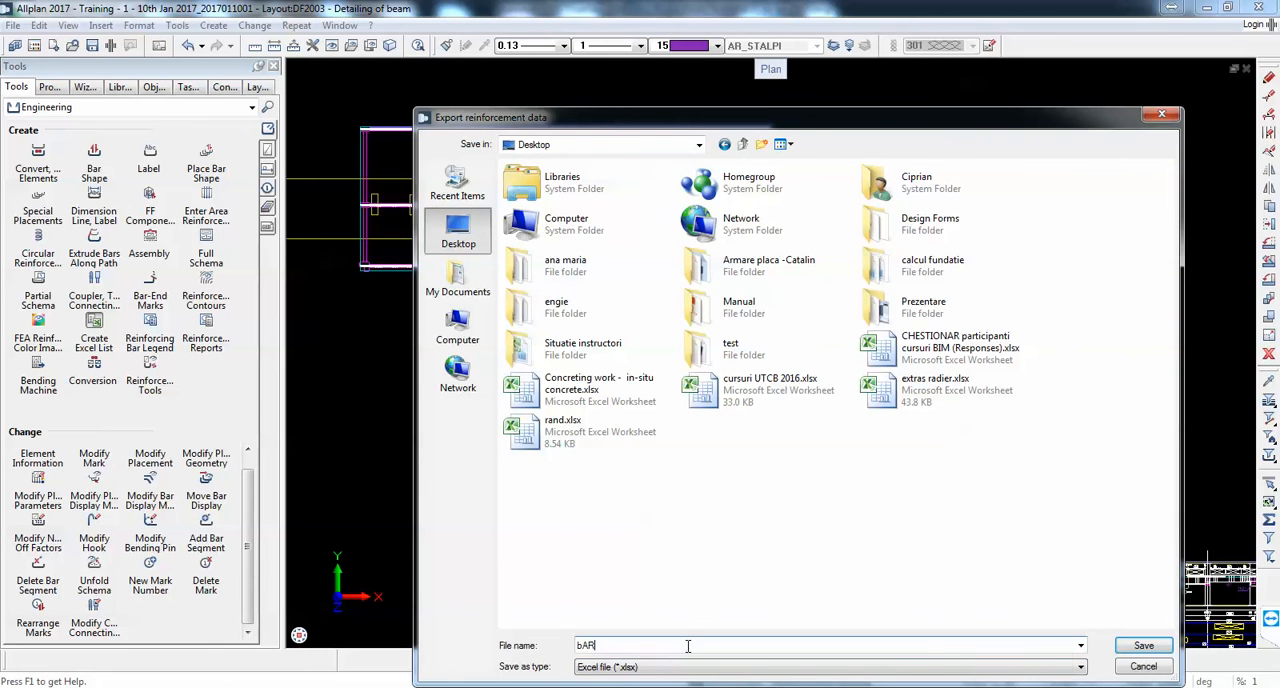
pyautogui.write(' SCHEDULE')
pyautogui.press('Return')
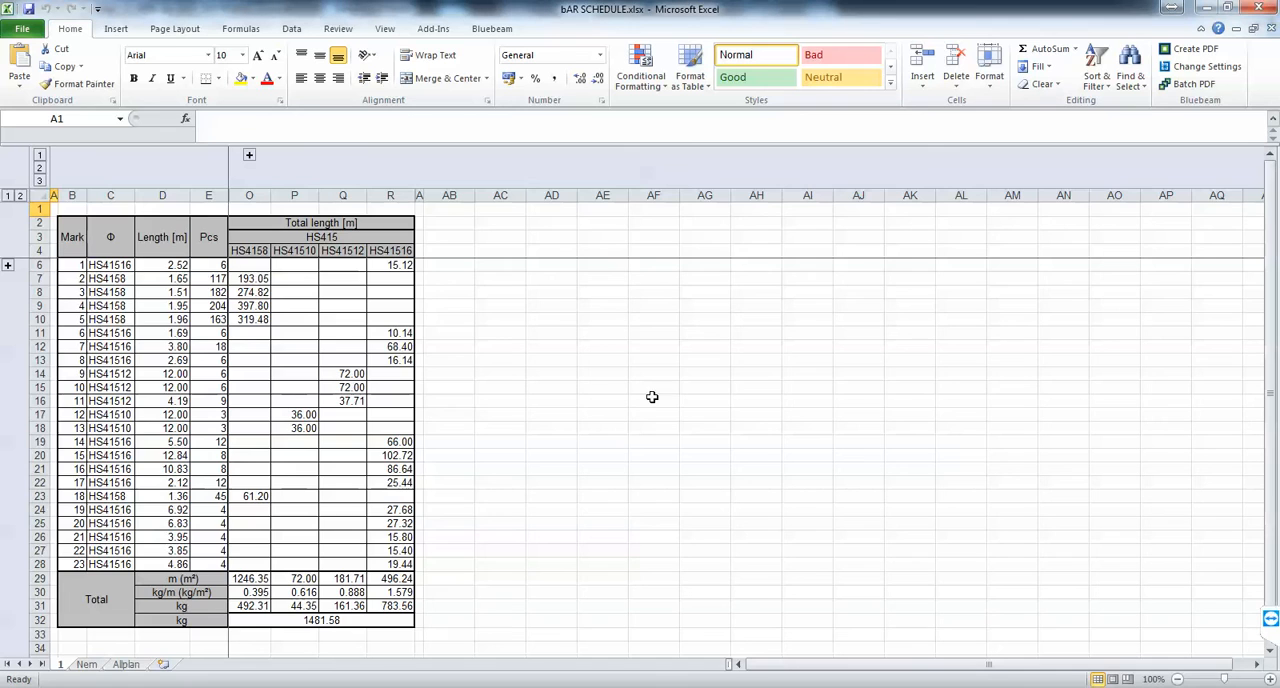
# Step: Select the whole bar schedule table, save the workbook to the desktop over the existing bAR SCHEDULE.xlsx, and close Excel
pyautogui.moveTo(73, 228); pyautogui.dragTo(420, 630)
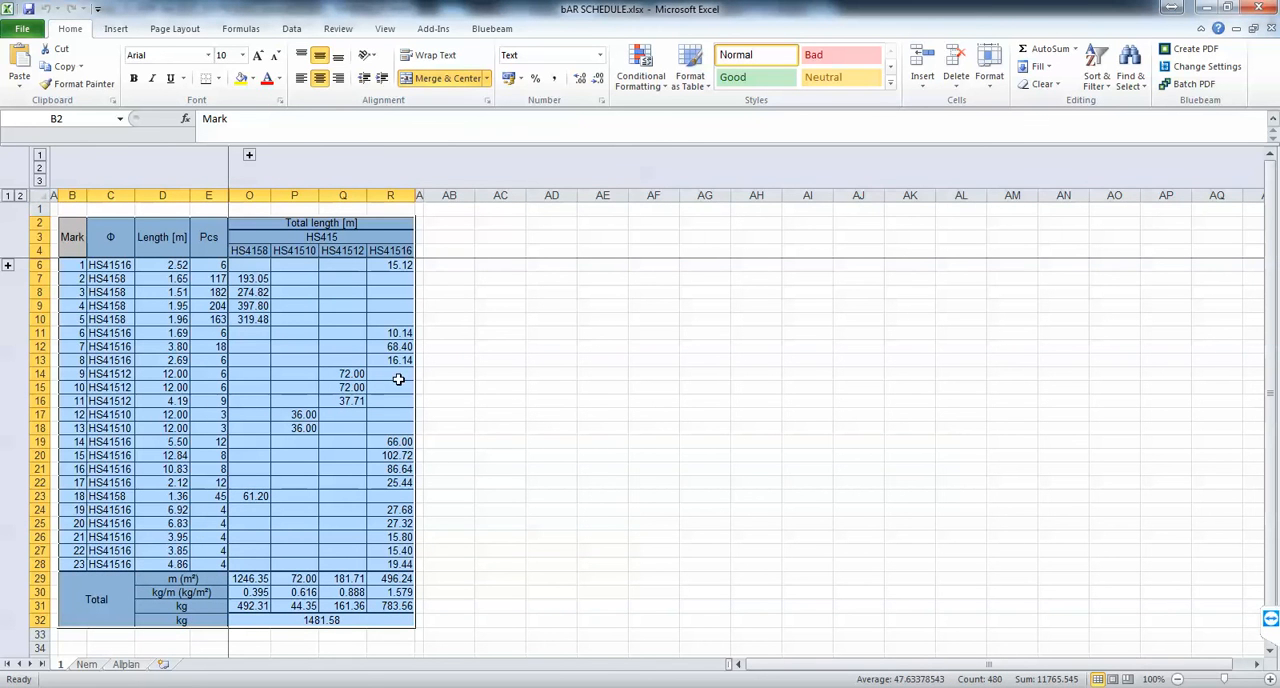
pyautogui.click(20, 30)
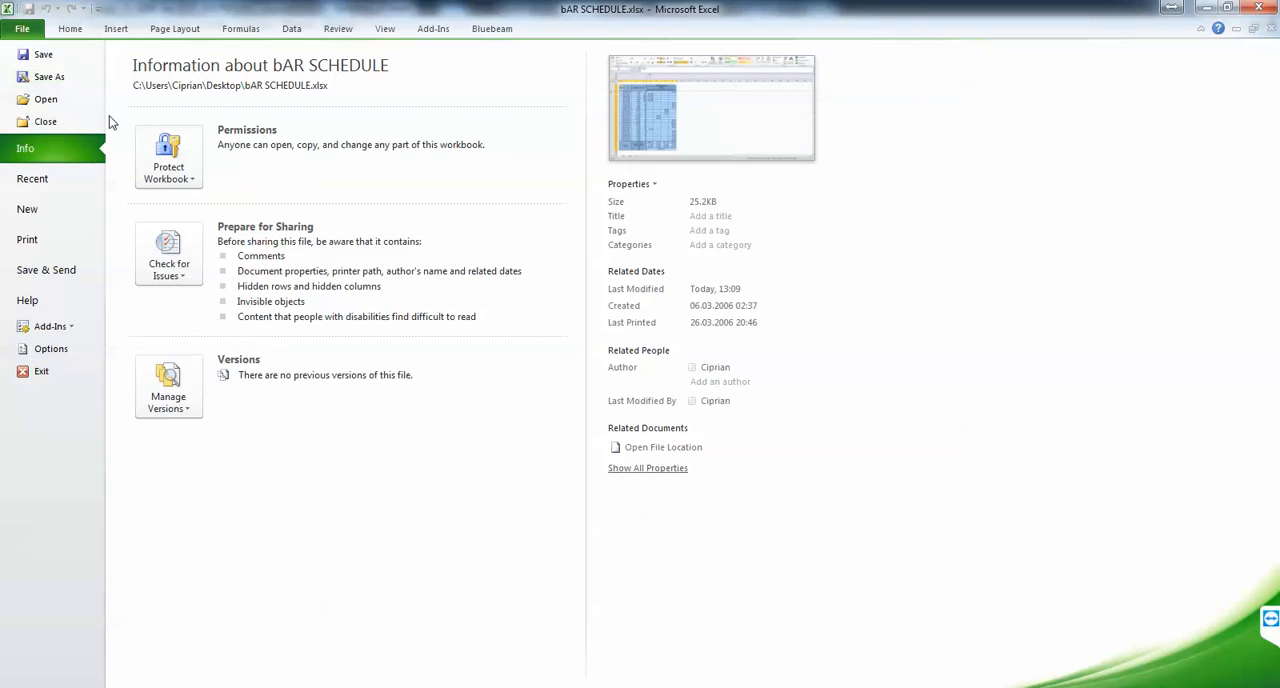
pyautogui.click(48, 77)
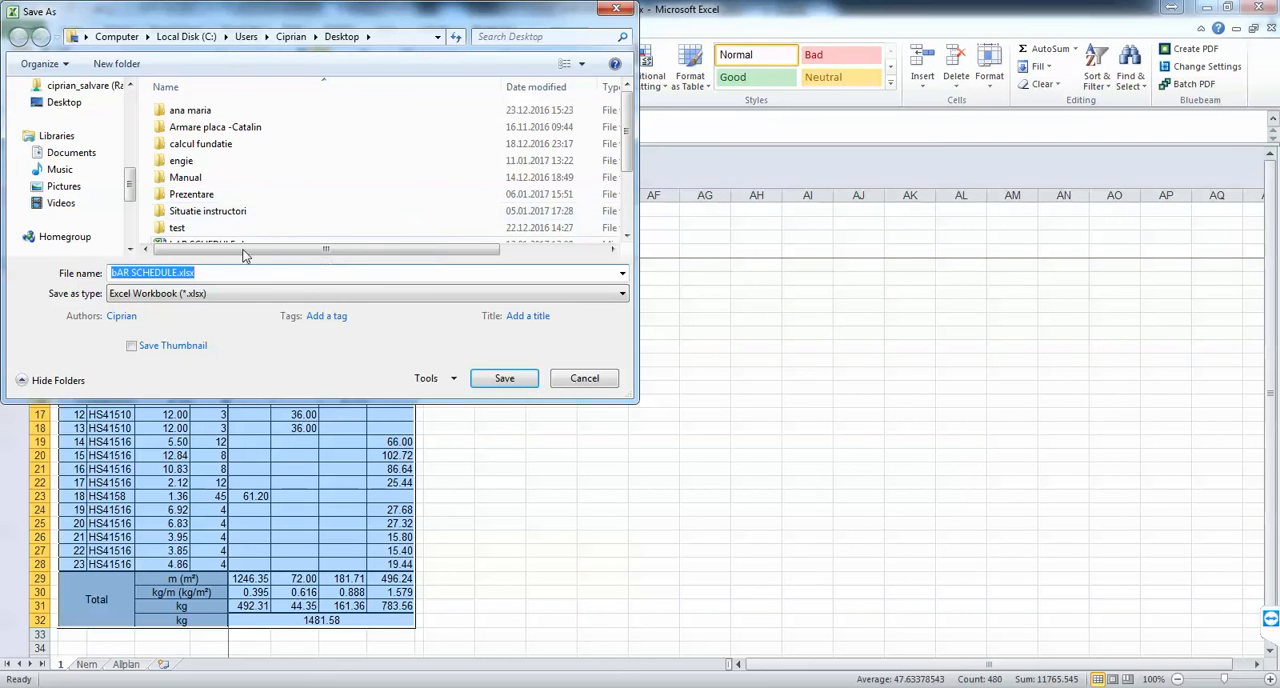
pyautogui.click(63, 102)
pyautogui.click(504, 378)
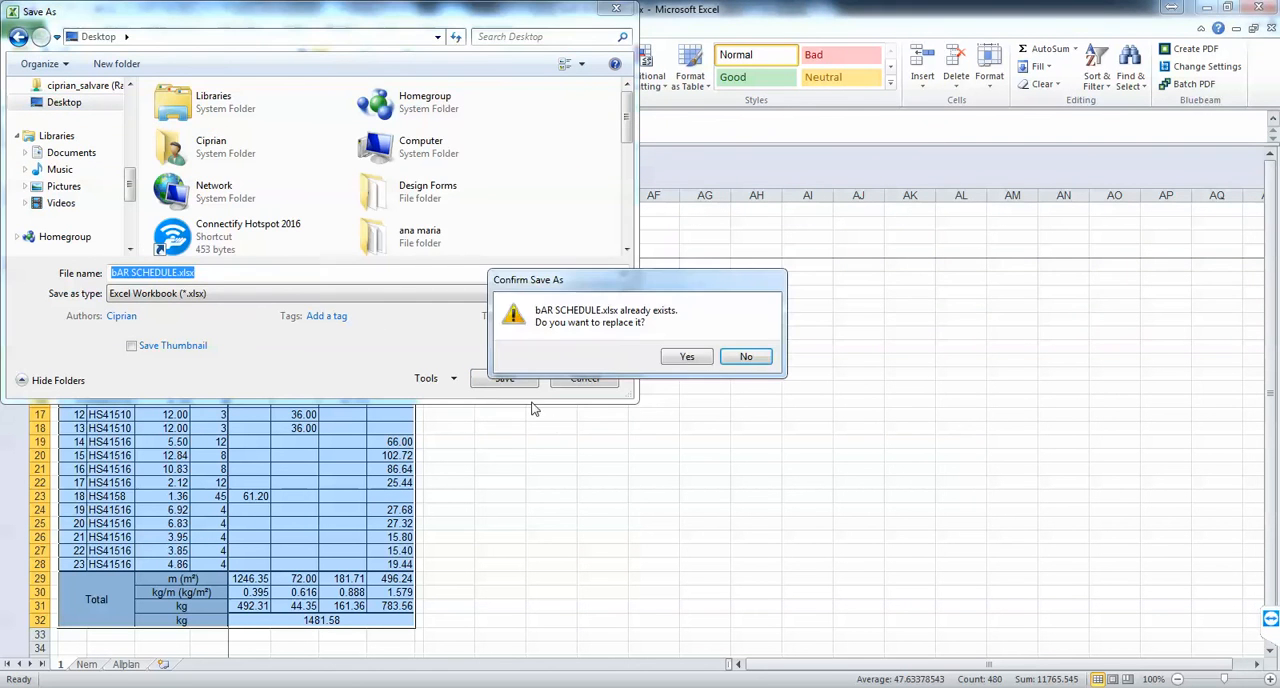
pyautogui.click(687, 357)
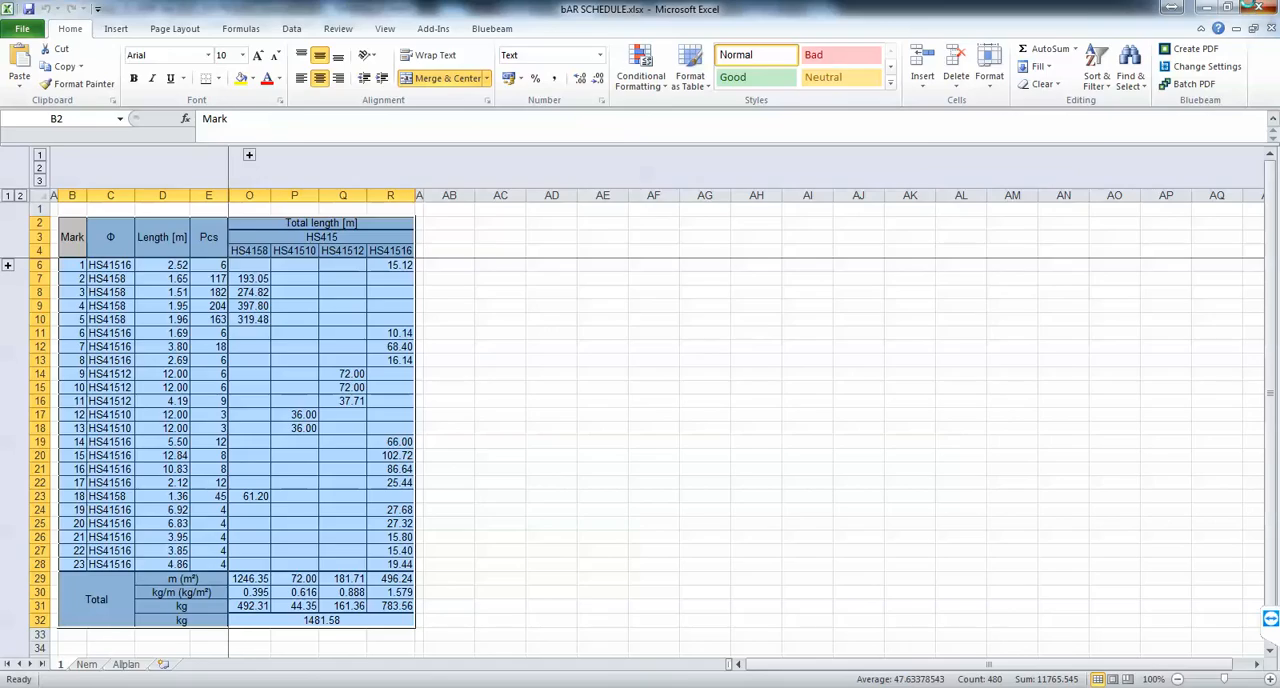
pyautogui.click(1258, 8)
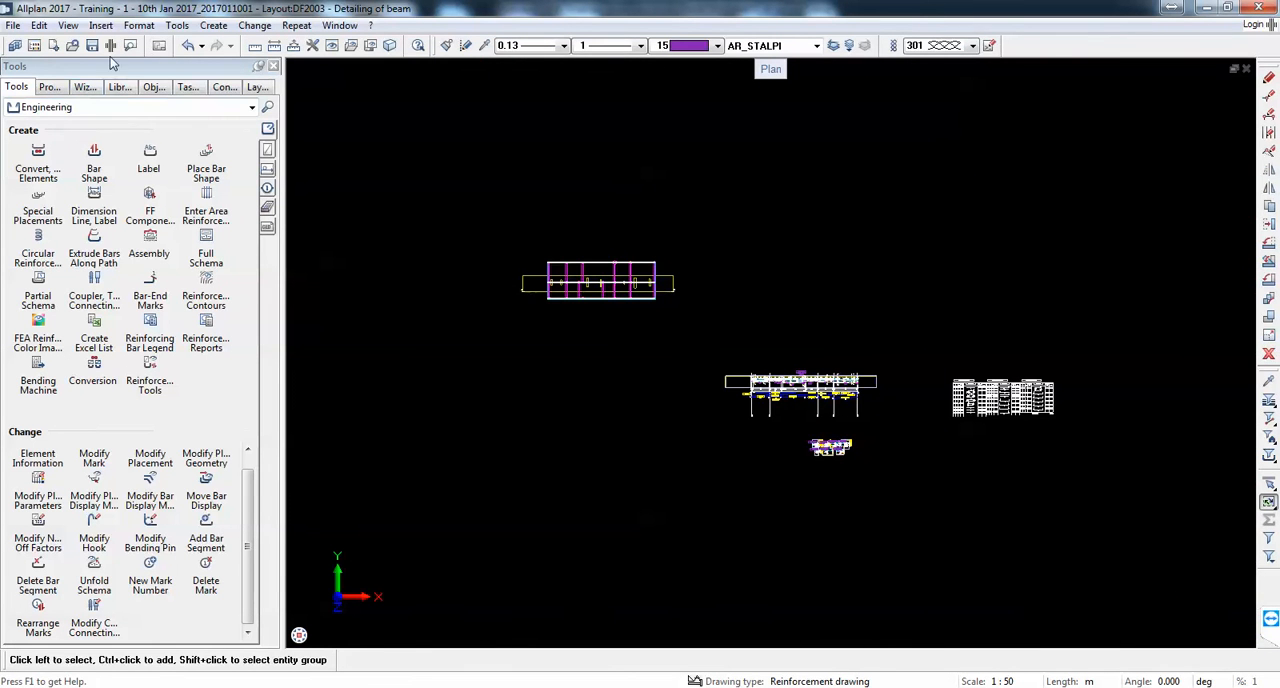
# Step: Switch to layout PL1 and stretch the bottom edge of the section details' layout window downward so the lower row of sections shows completely
pyautogui.click(158, 45)
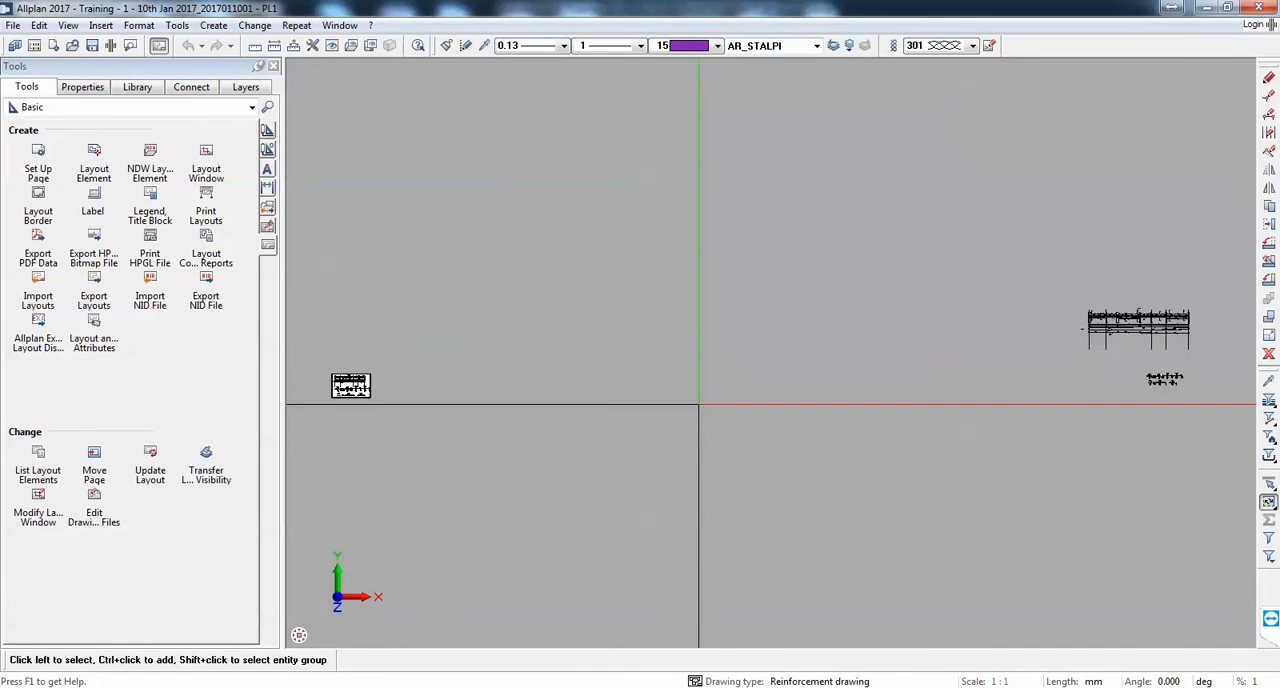
pyautogui.moveTo(376, 370); pyautogui.dragTo(409, 348, button='middle')
pyautogui.scroll(5, 414, 392)
pyautogui.scroll(2, 410, 266)
pyautogui.moveTo(371, 263); pyautogui.dragTo(544, 266, button='middle')
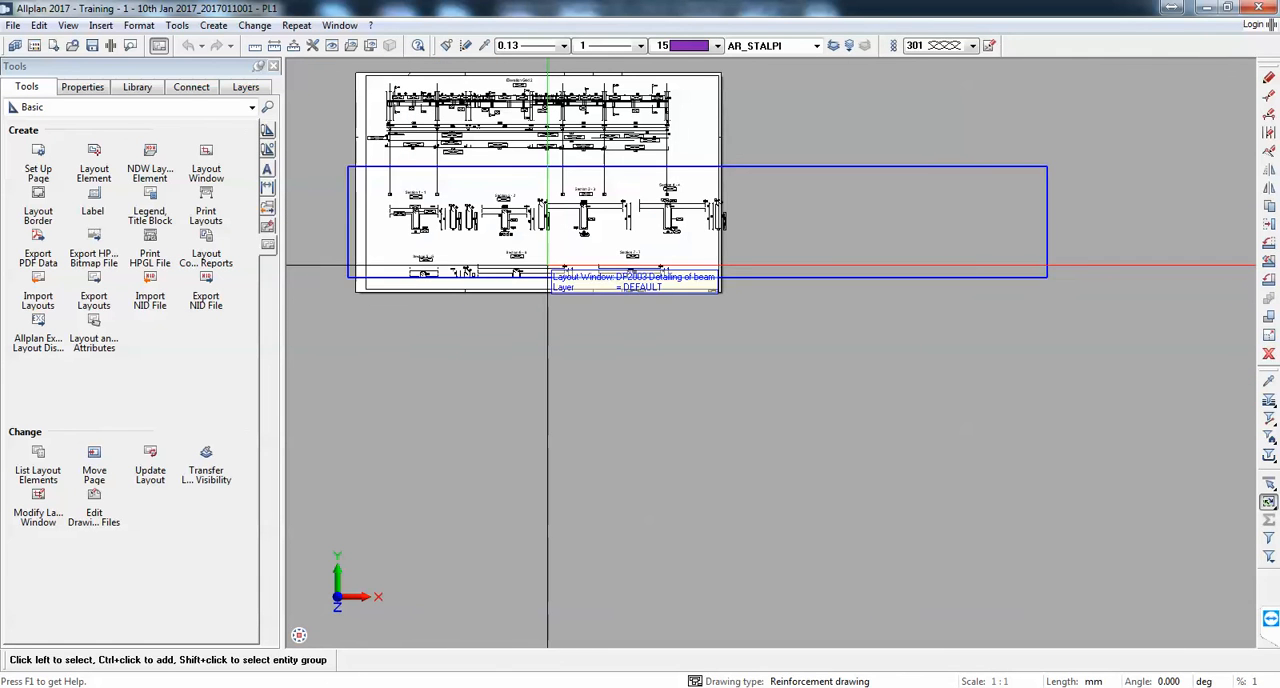
pyautogui.click(1268, 97)
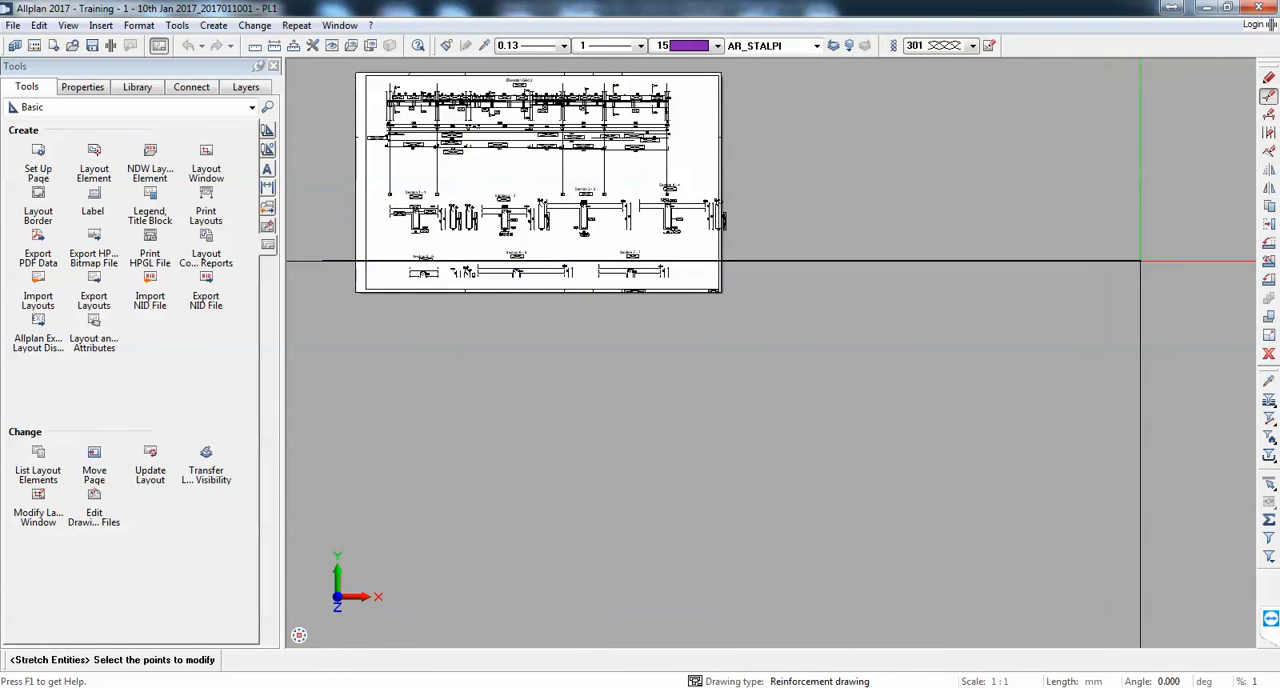
pyautogui.moveTo(322, 261); pyautogui.dragTo(1141, 287)
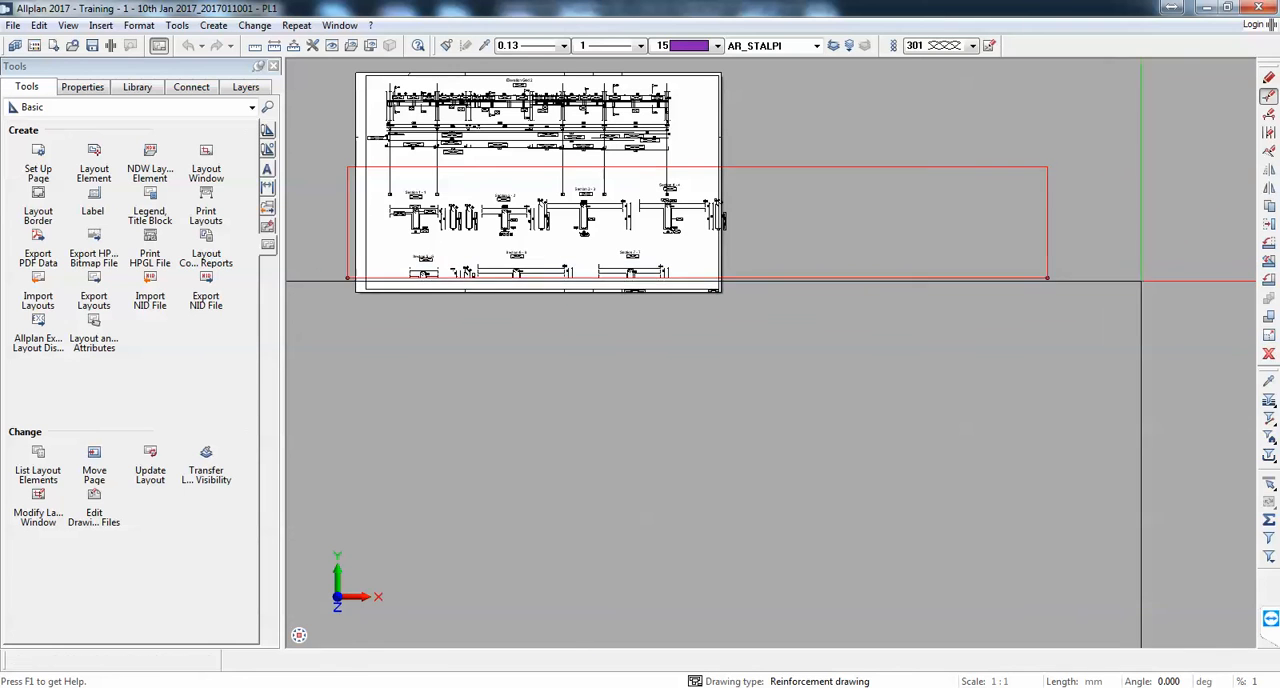
pyautogui.click(1047, 278)
pyautogui.click(1047, 318)
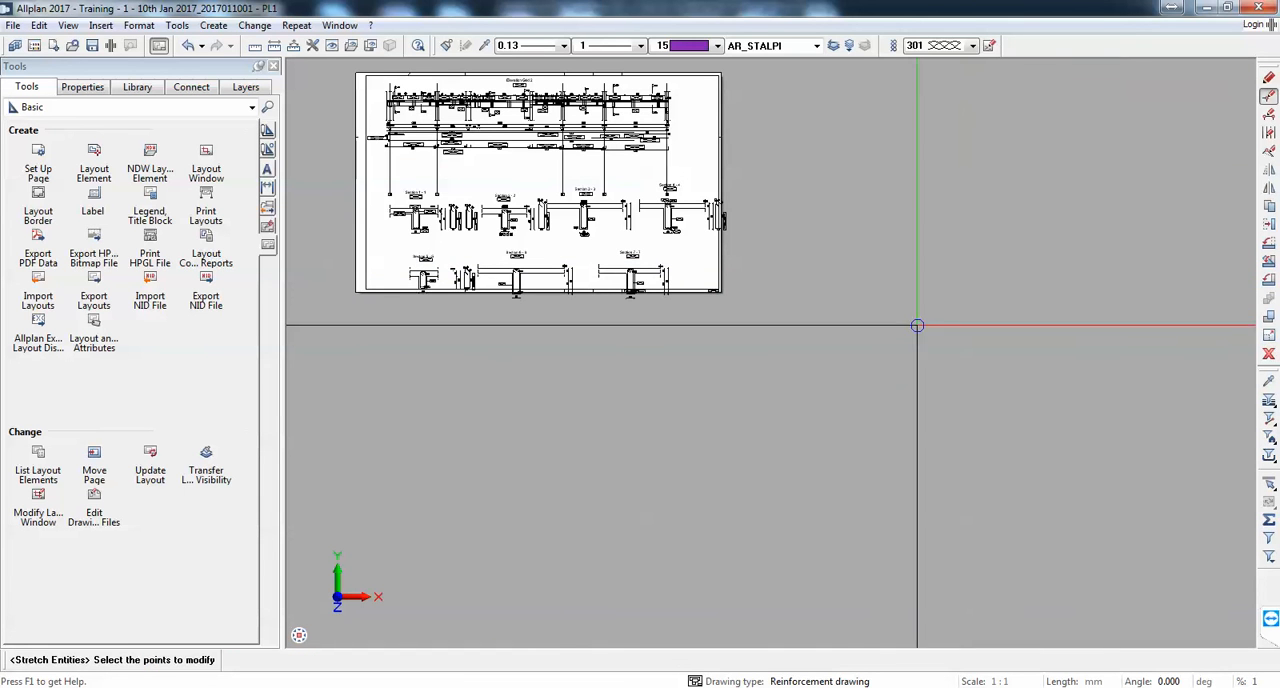
pyautogui.press('Escape')
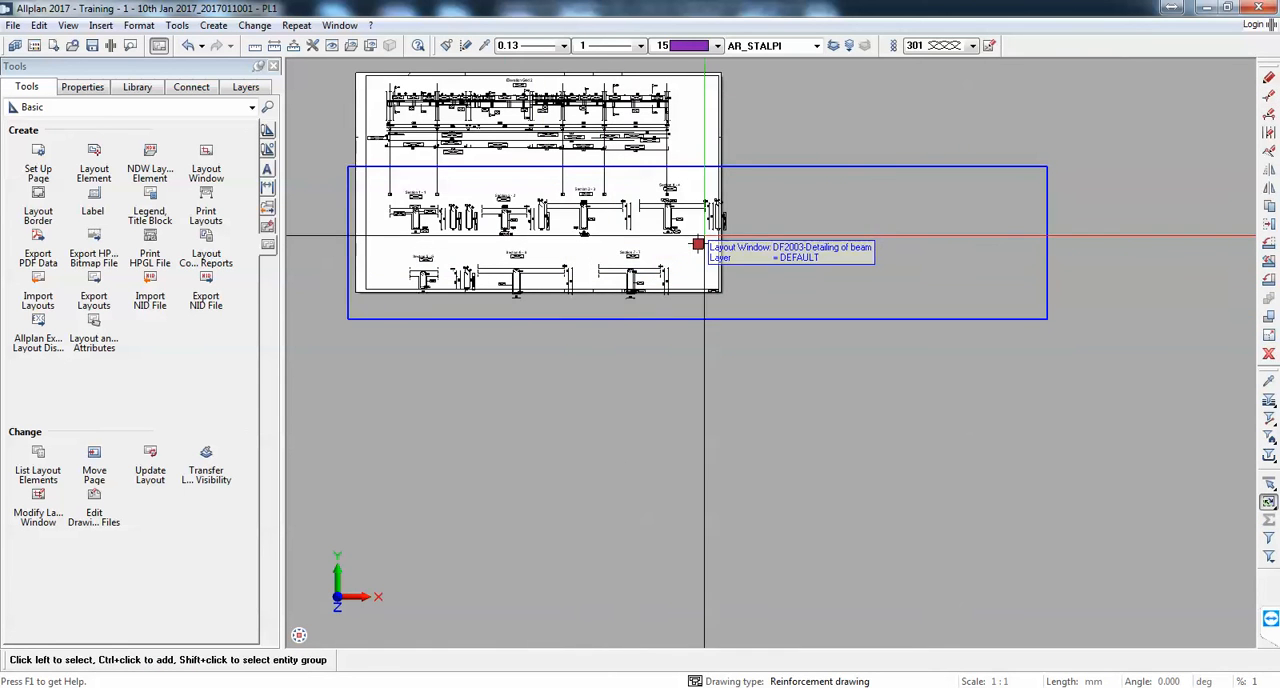
# Step: Move the section details' layout window upward until its bottom edge meets the lower edge of the sheet
pyautogui.click(696, 243)
pyautogui.click(697, 242)
pyautogui.click(694, 212)
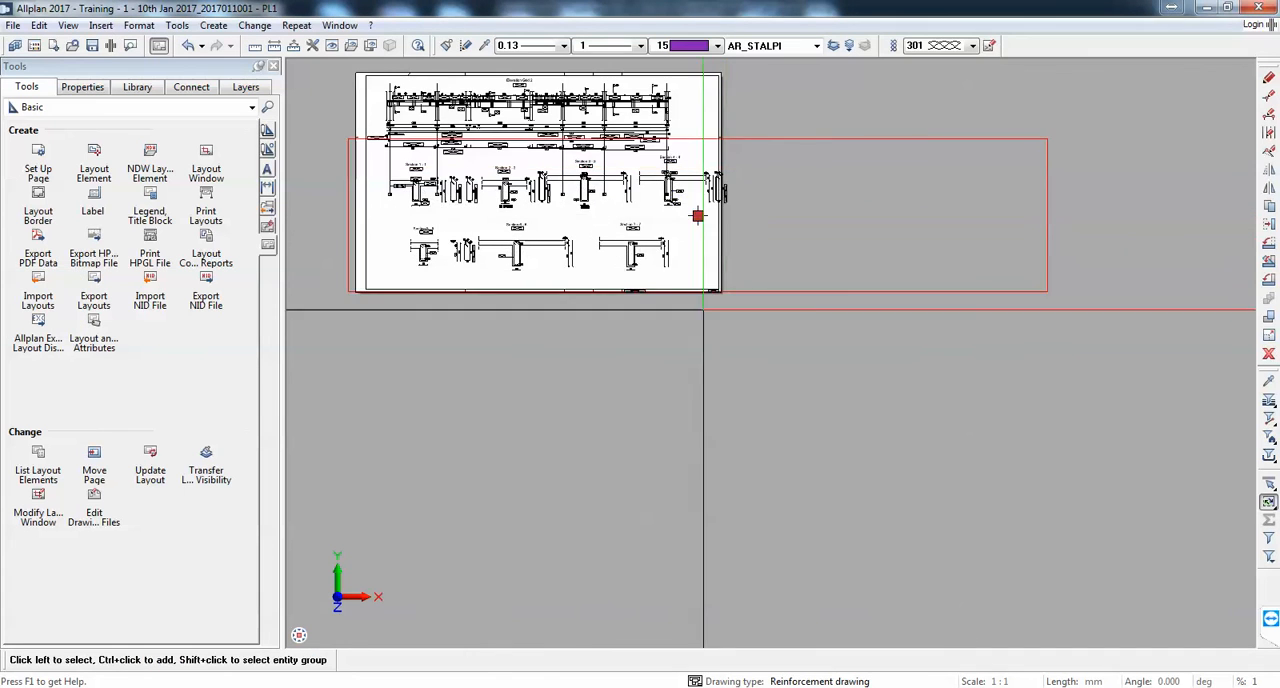
pyautogui.press('Escape')
pyautogui.scroll(-2, 693, 301)
pyautogui.scroll(2, 721, 229)
pyautogui.scroll(2, 691, 278)
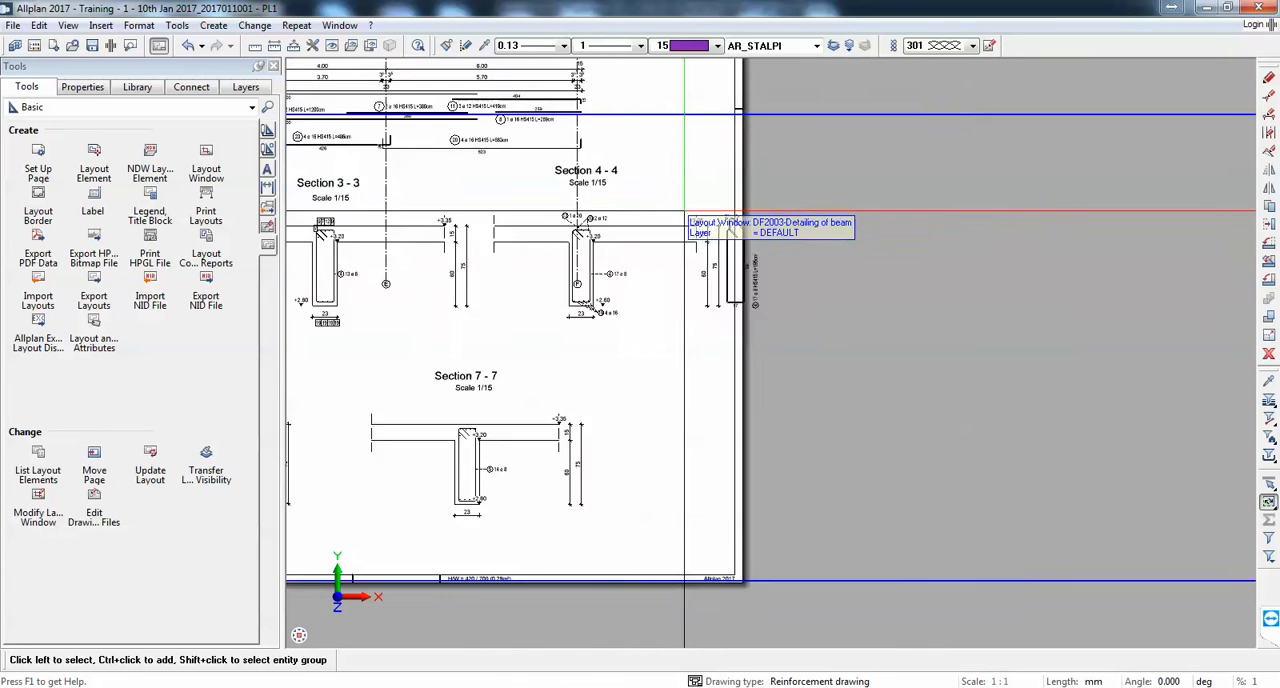
pyautogui.scroll(-2, 720, 268)
# Step: Stretch the section details' layout window inward from its far right edge so it ends inside the sheet border beside Section 4 - 4
pyautogui.click(719, 264)
pyautogui.scroll(-2, 690, 294)
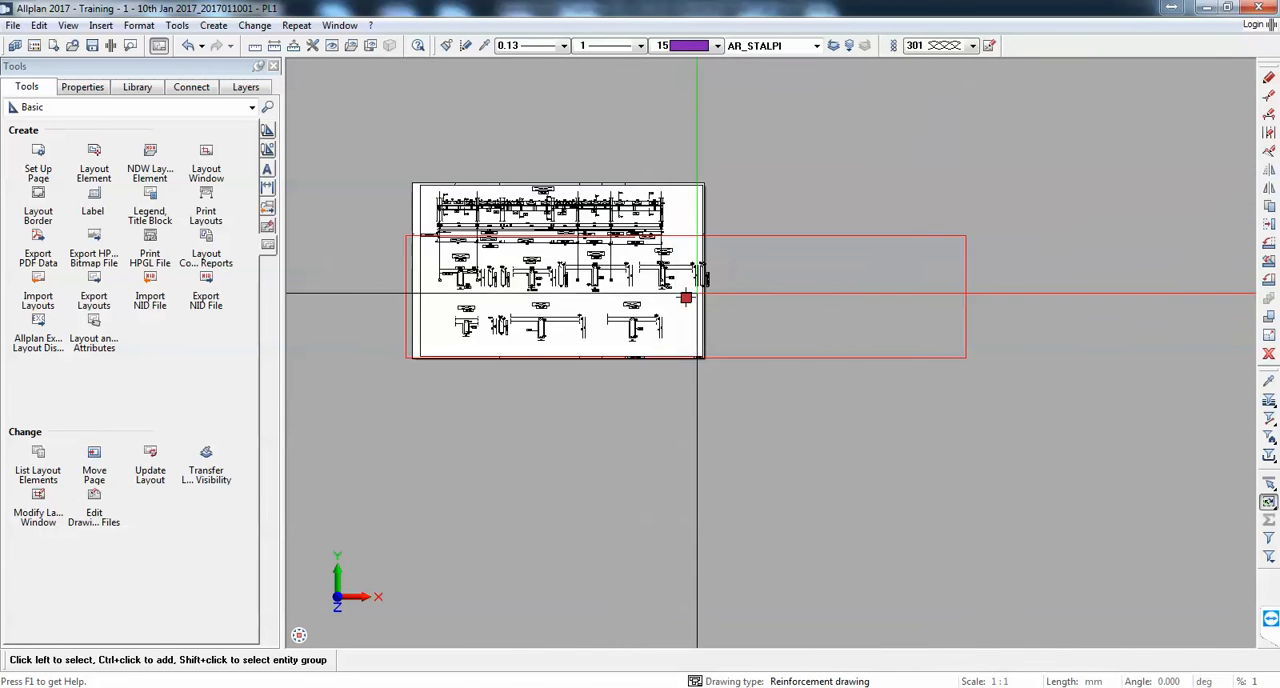
pyautogui.click(1269, 96)
pyautogui.moveTo(748, 182); pyautogui.dragTo(972, 420)
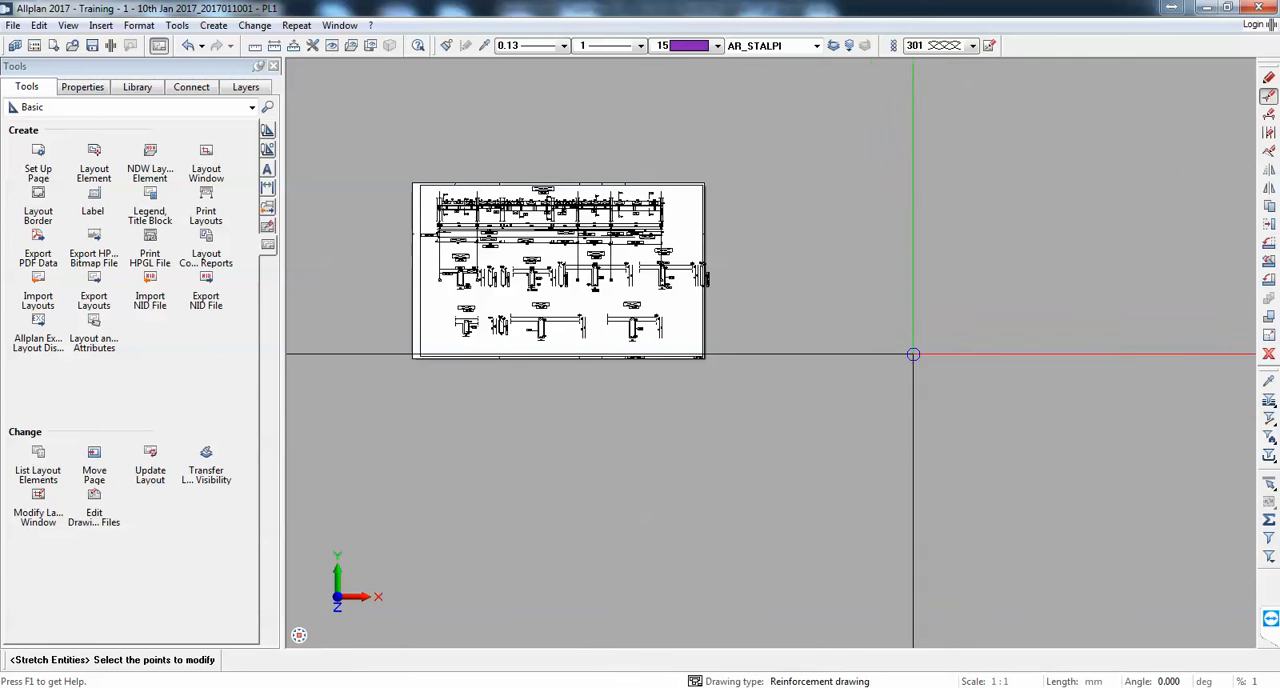
pyautogui.click(963, 233)
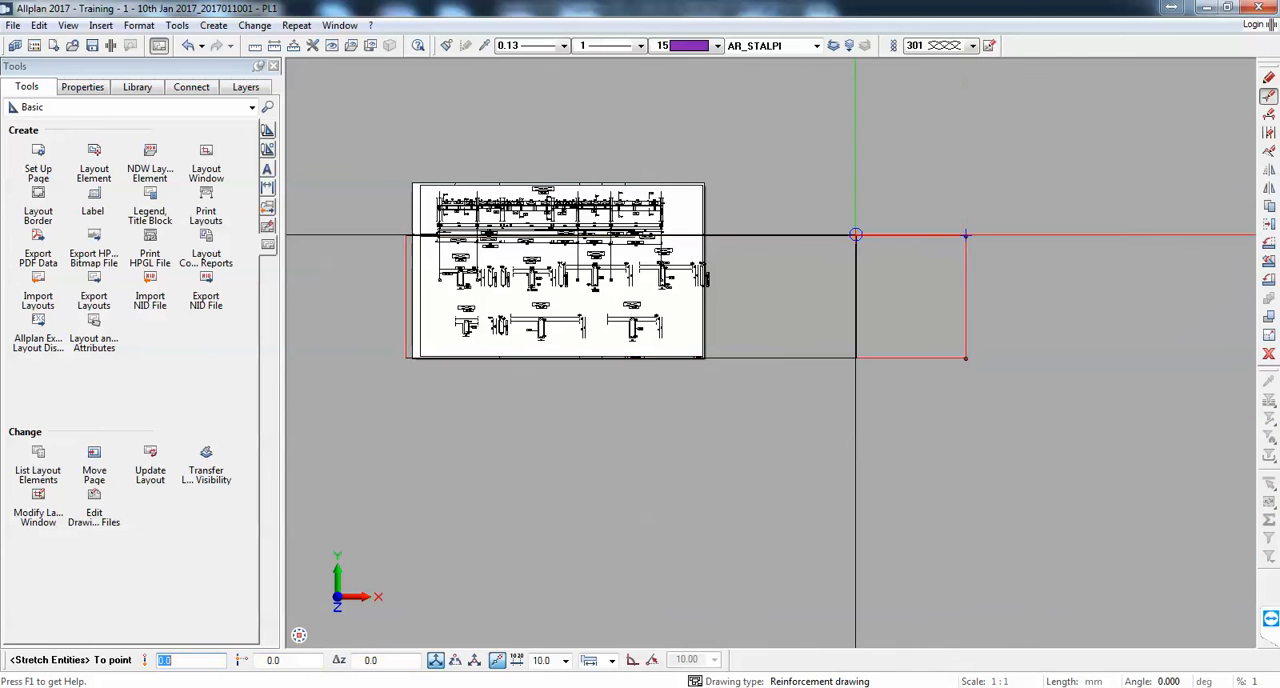
pyautogui.scroll(2, 720, 240)
pyautogui.click(697, 246)
pyautogui.scroll(-2, 757, 262)
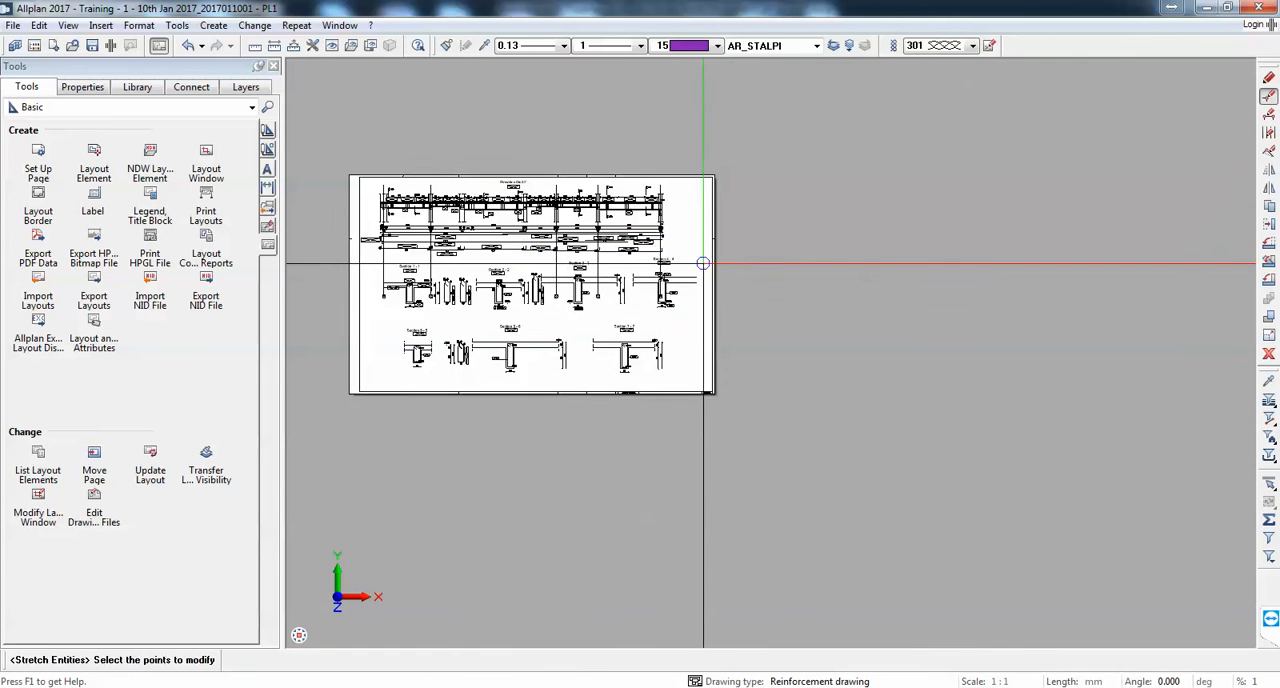
pyautogui.moveTo(703, 263); pyautogui.dragTo(775, 272, button='middle')
pyautogui.press('Escape')
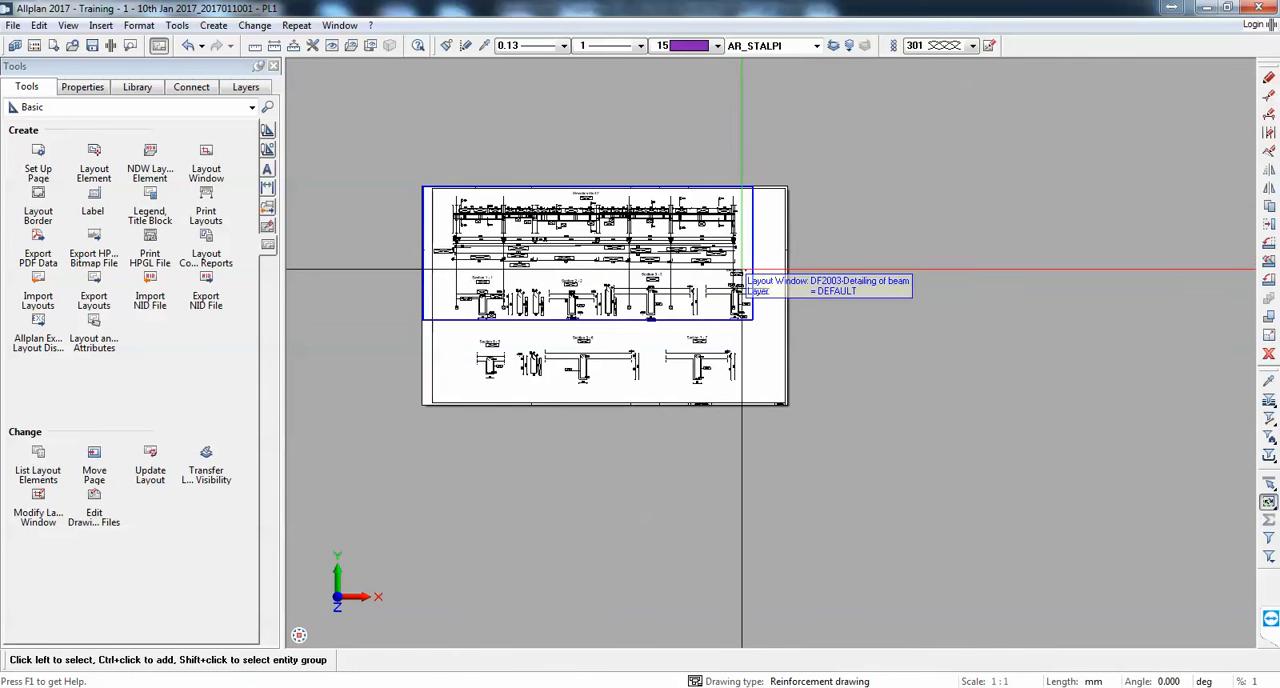
# Step: Examine the arranged layout sheet, comparing Elevation Grid 2, the extracted bars and the bar marks in the beam cross-sections
pyautogui.click(101, 25)
pyautogui.press('Escape')
pyautogui.scroll(2, 601, 300)
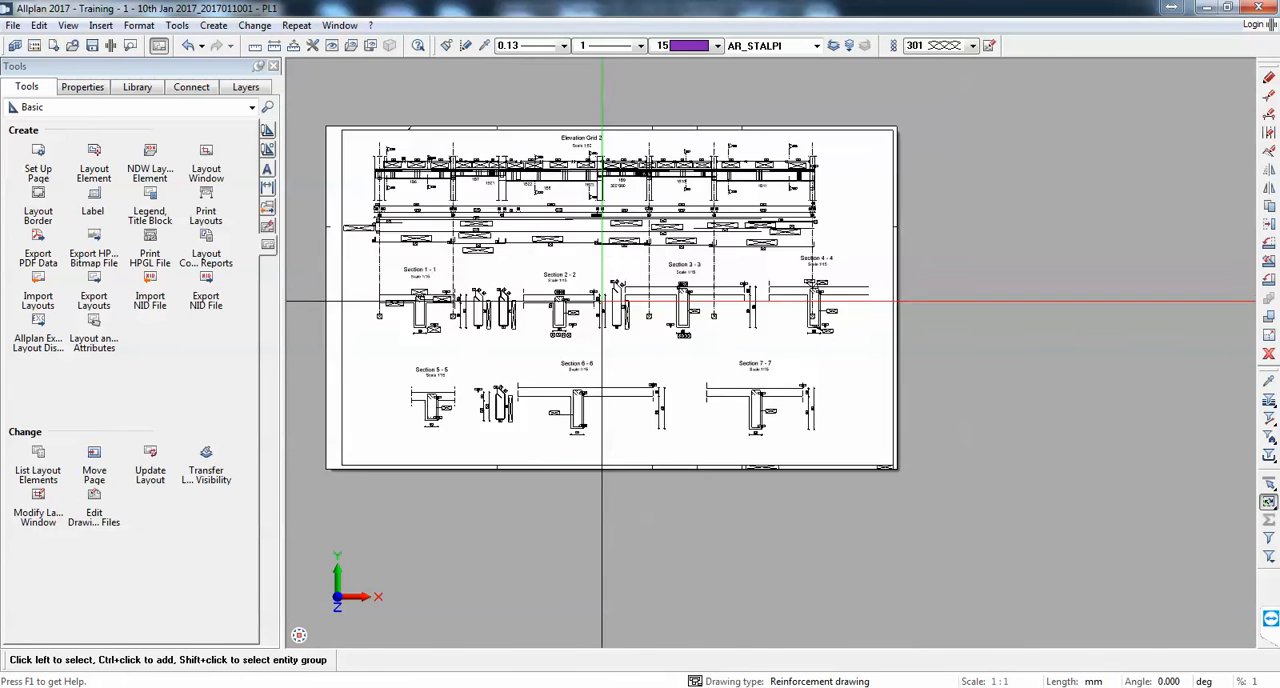
pyautogui.scroll(5, 601, 300)
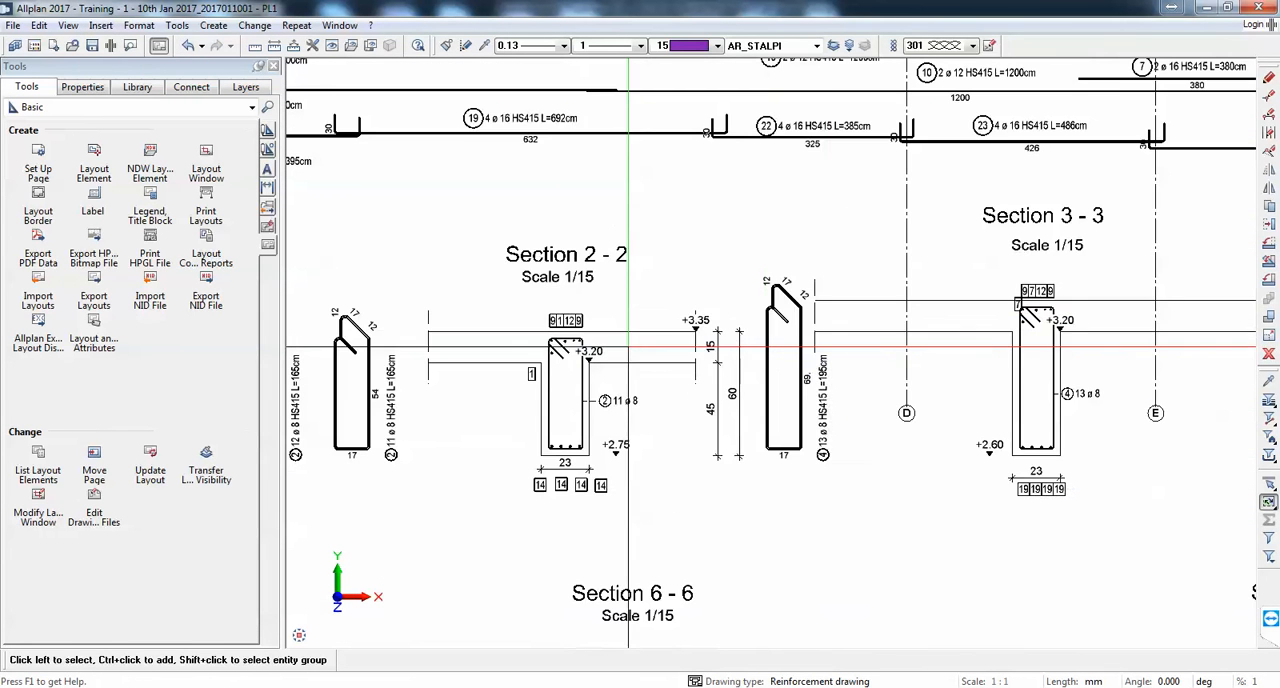
pyautogui.scroll(-3, 745, 323)
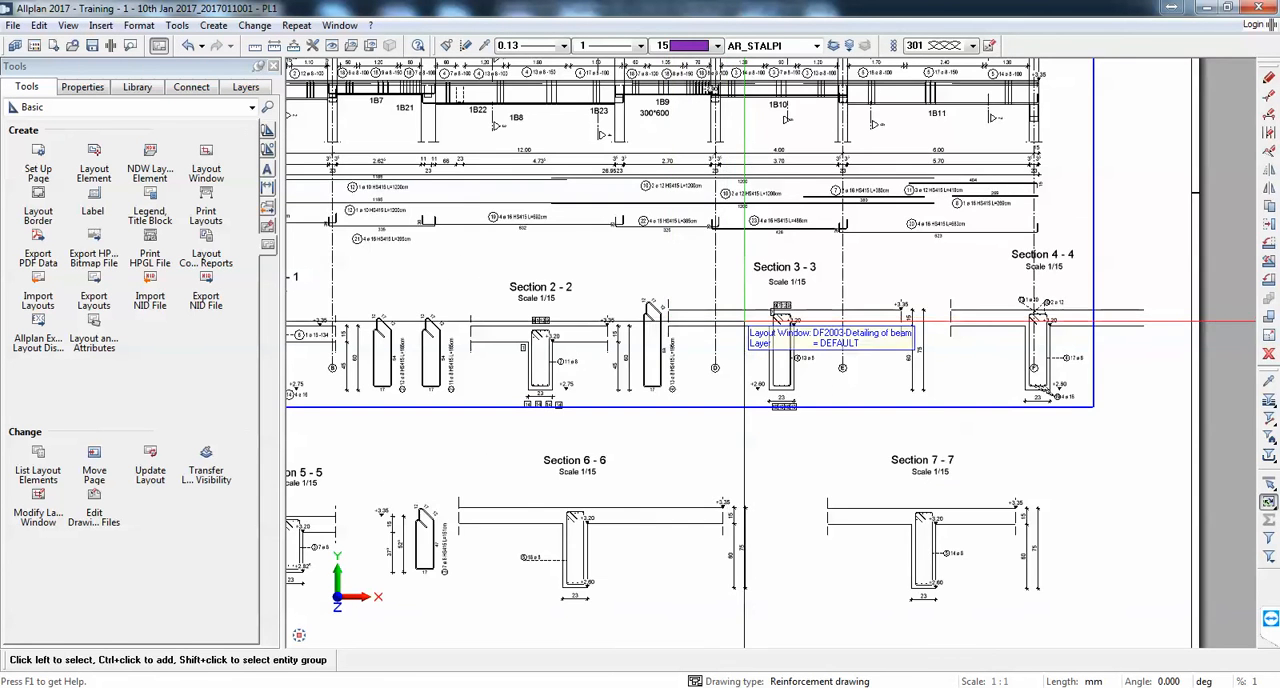
pyautogui.scroll(3, 796, 287)
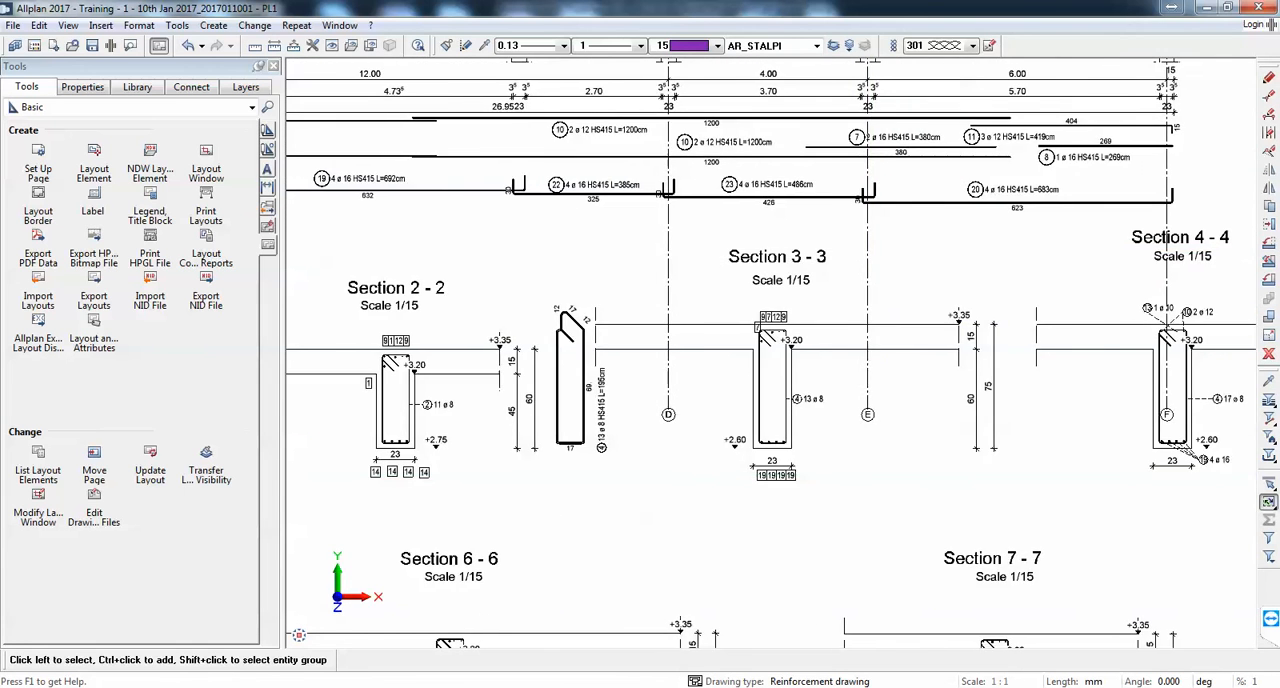
pyautogui.scroll(-2, 1055, 305)
pyautogui.scroll(4, 802, 310)
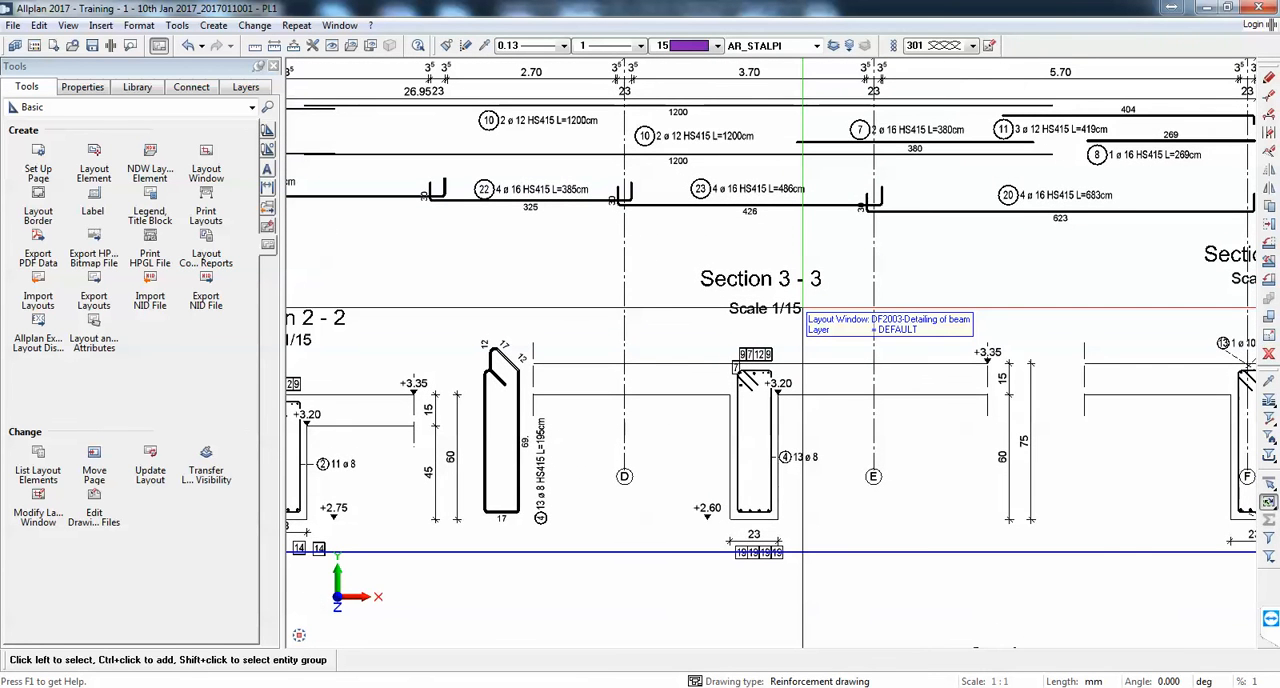
pyautogui.scroll(2, 802, 310)
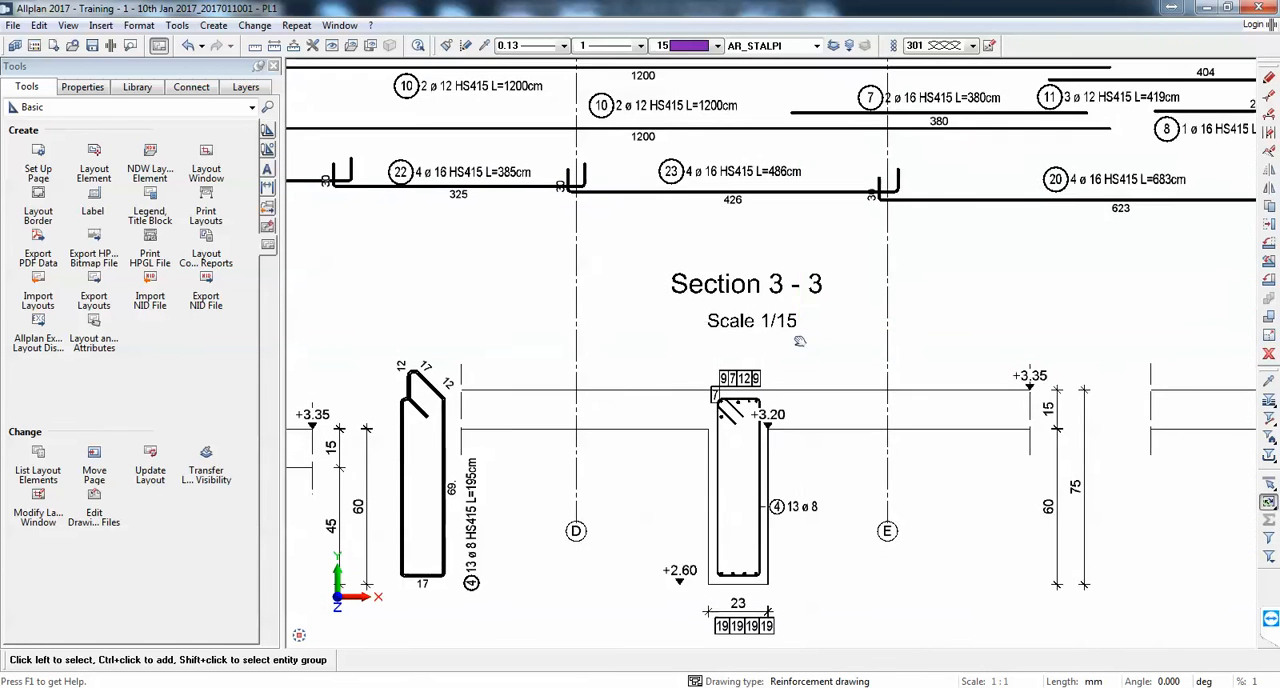
pyautogui.moveTo(718, 459)
pyautogui.mouseDown(button='middle')
pyautogui.moveTo(634, 447)
pyautogui.moveTo(359, 464)
pyautogui.mouseUp(button='middle')
pyautogui.moveTo(1060, 353); pyautogui.dragTo(643, 474, button='middle')
pyautogui.scroll(-1, 780, 342)
pyautogui.scroll(-1, 780, 342)
pyautogui.moveTo(837, 434); pyautogui.dragTo(931, 626, button='middle')
pyautogui.scroll(-2, 750, 331)
pyautogui.moveTo(746, 334); pyautogui.dragTo(954, 311, button='middle')
pyautogui.moveTo(539, 304); pyautogui.dragTo(738, 239, button='middle')
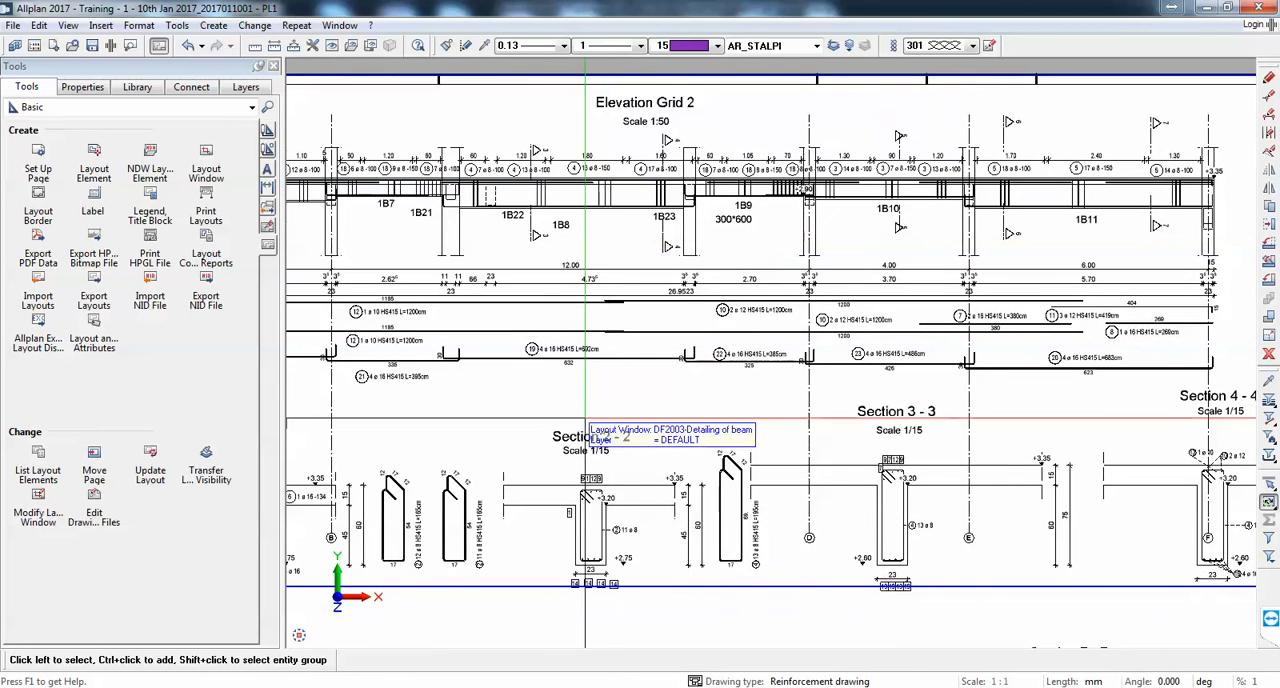
pyautogui.scroll(2, 709, 301)
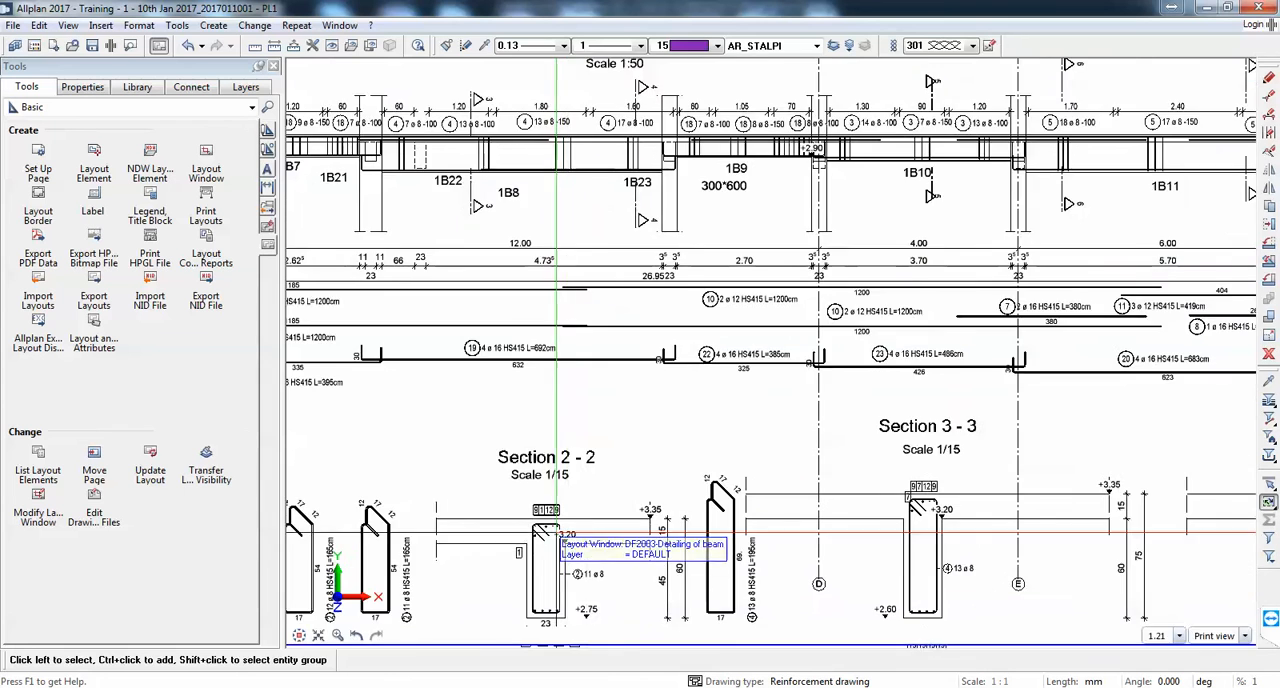
# Step: Start inserting an object created from an existing file into the layout, with the link option enabled
pyautogui.scroll(-2, 655, 413)
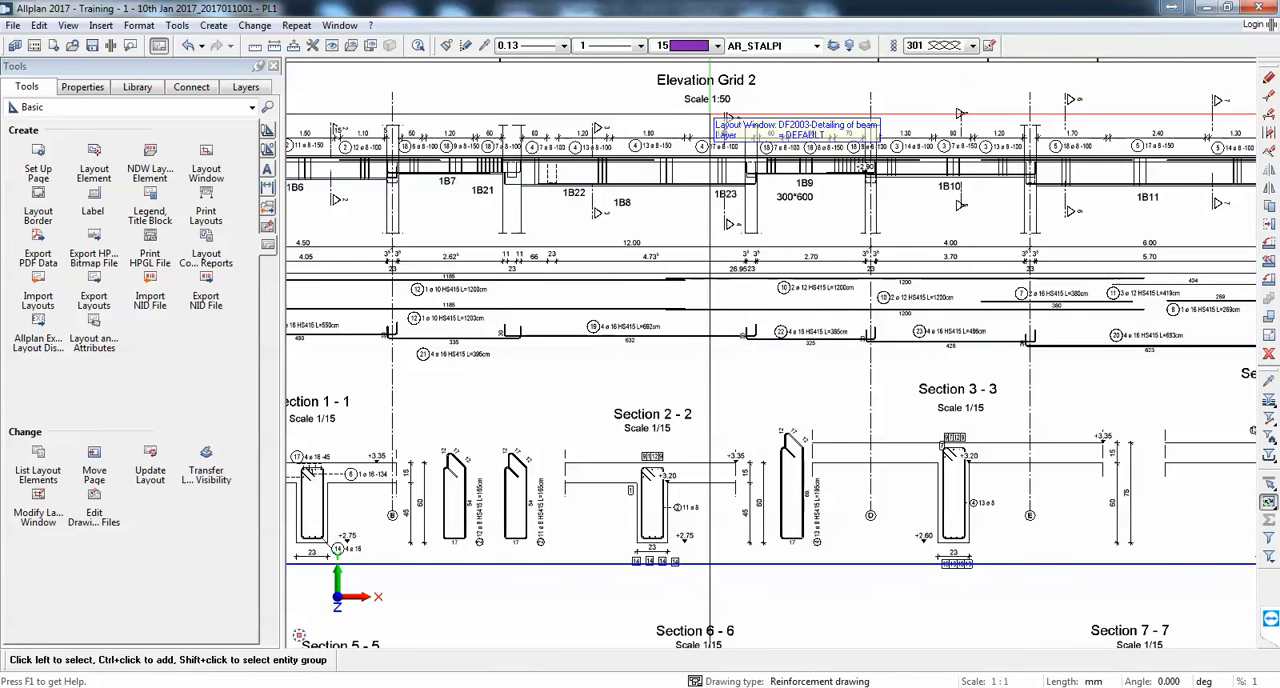
pyautogui.scroll(-4, 745, 185)
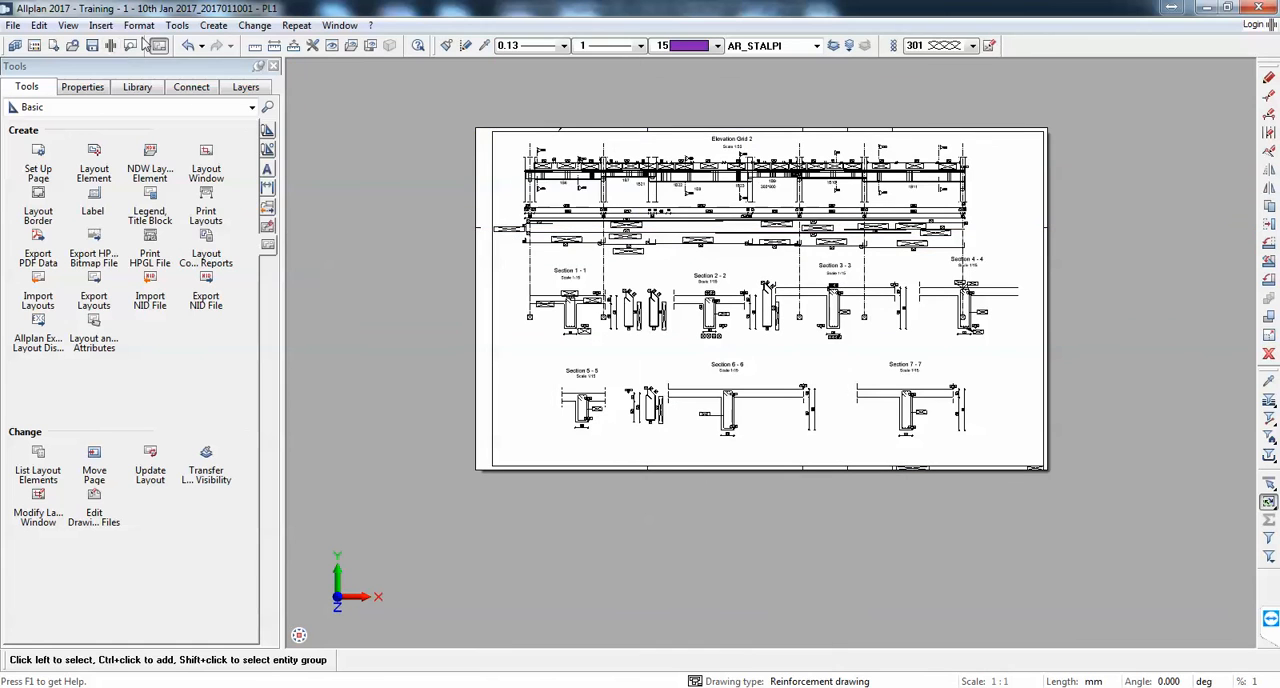
pyautogui.click(139, 25)
pyautogui.moveTo(107, 27)
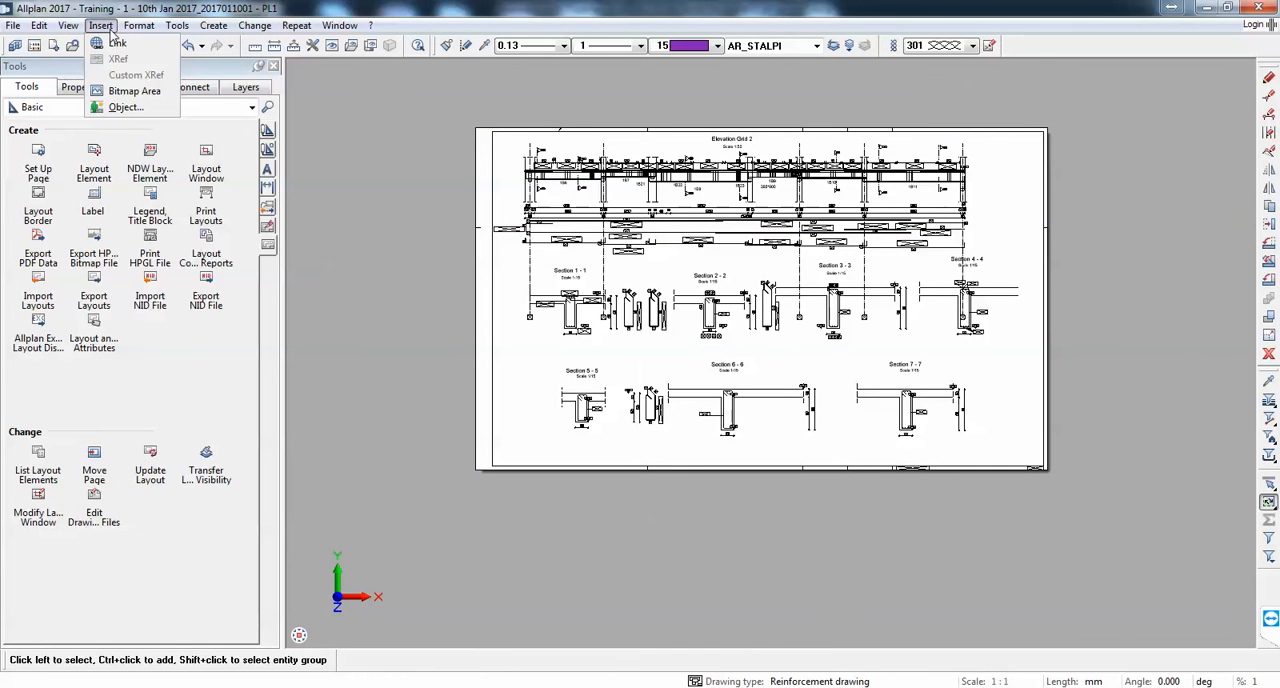
pyautogui.click(123, 107)
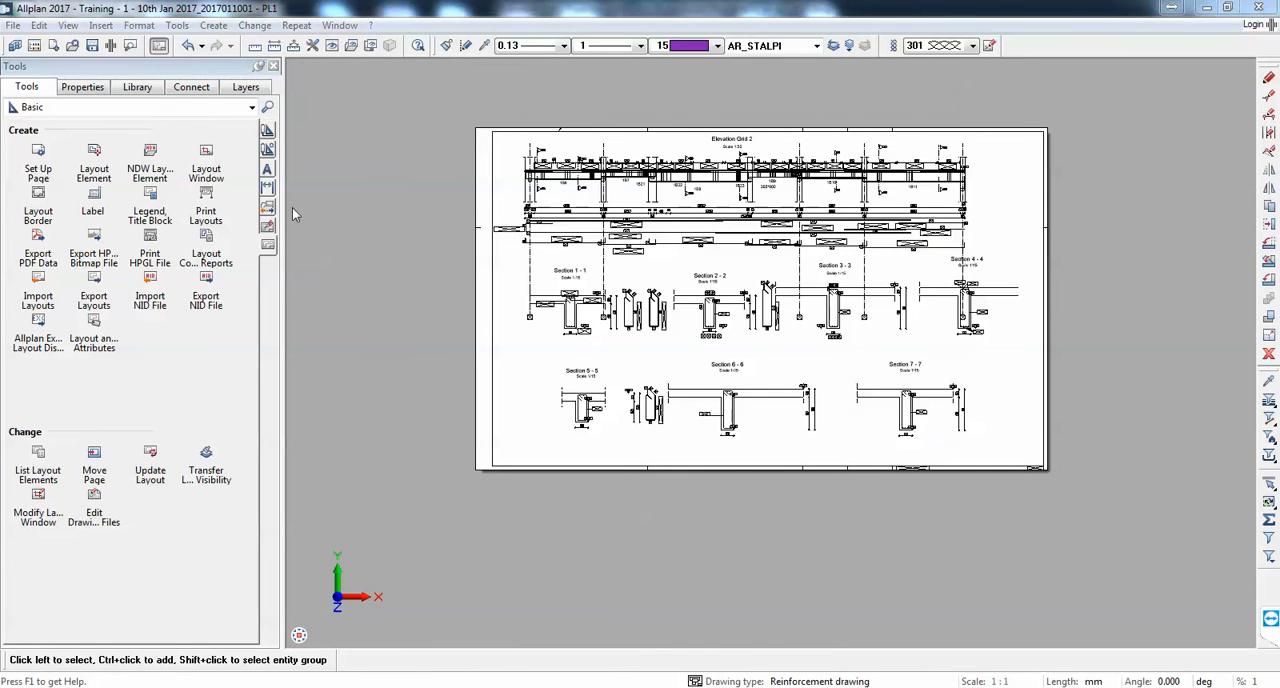
pyautogui.click(510, 310)
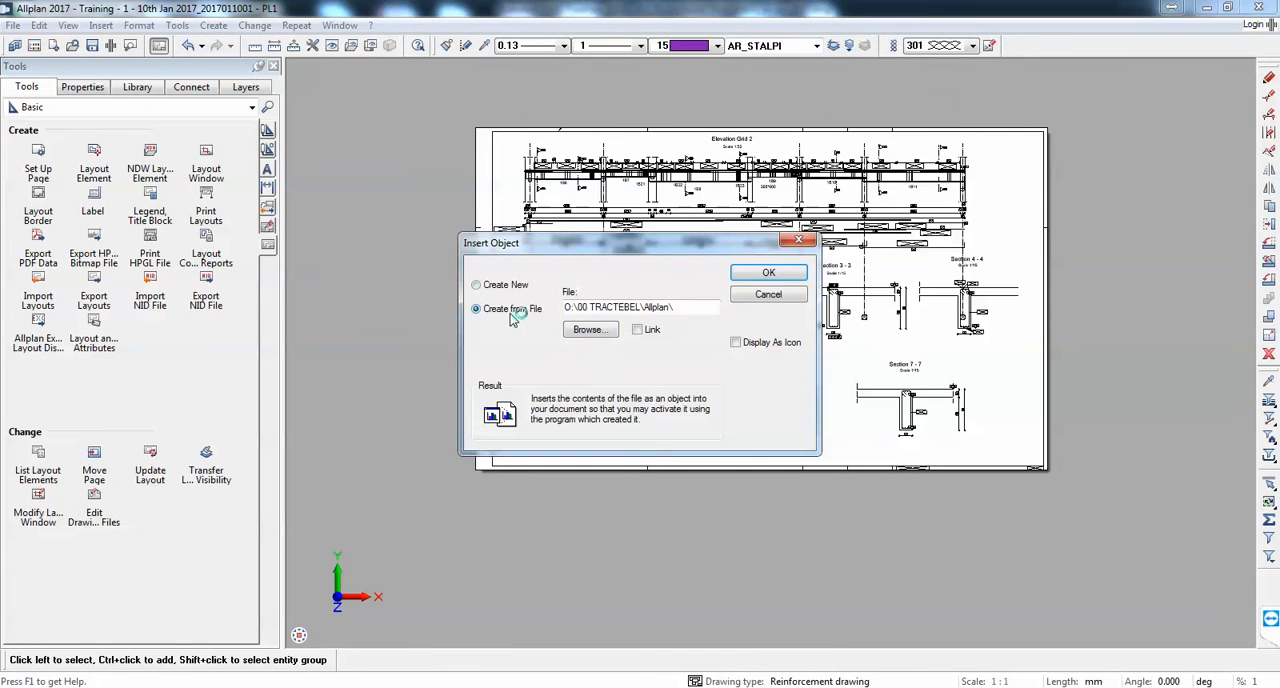
pyautogui.click(638, 331)
# Step: Choose bAR SCHEDULE.xlsx from the Desktop as the source file of the linked object
pyautogui.click(590, 330)
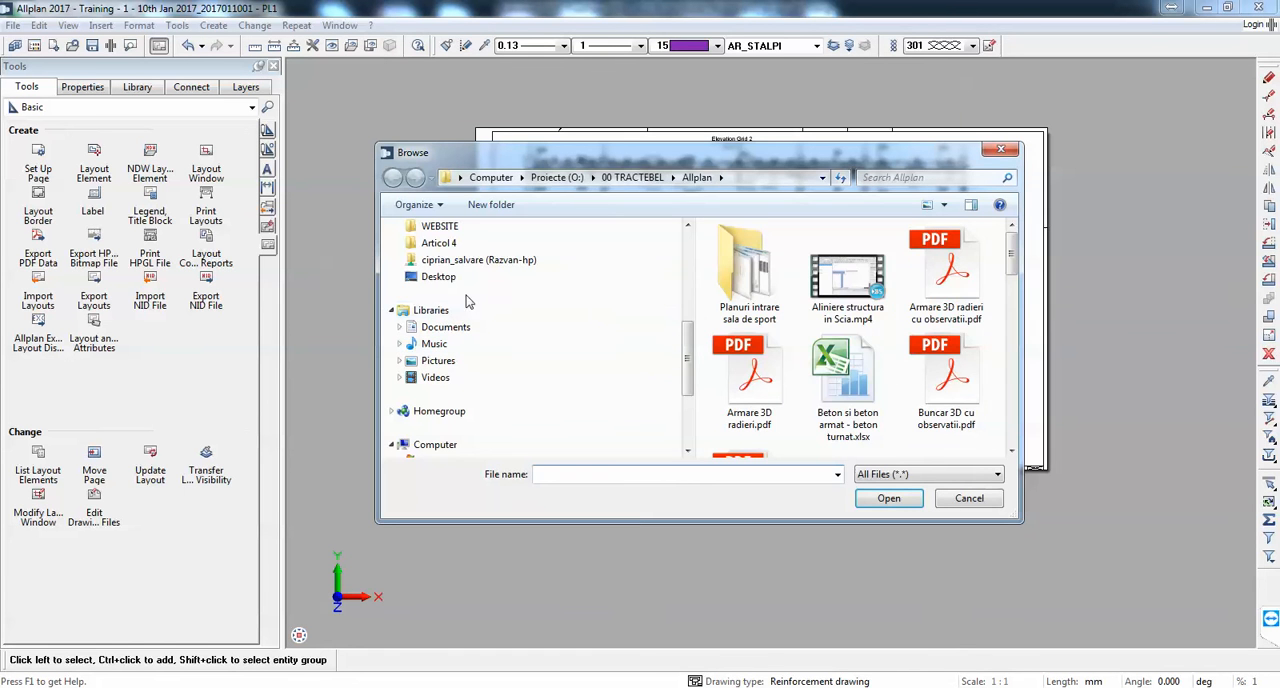
pyautogui.click(440, 277)
pyautogui.scroll(-5, 771, 366)
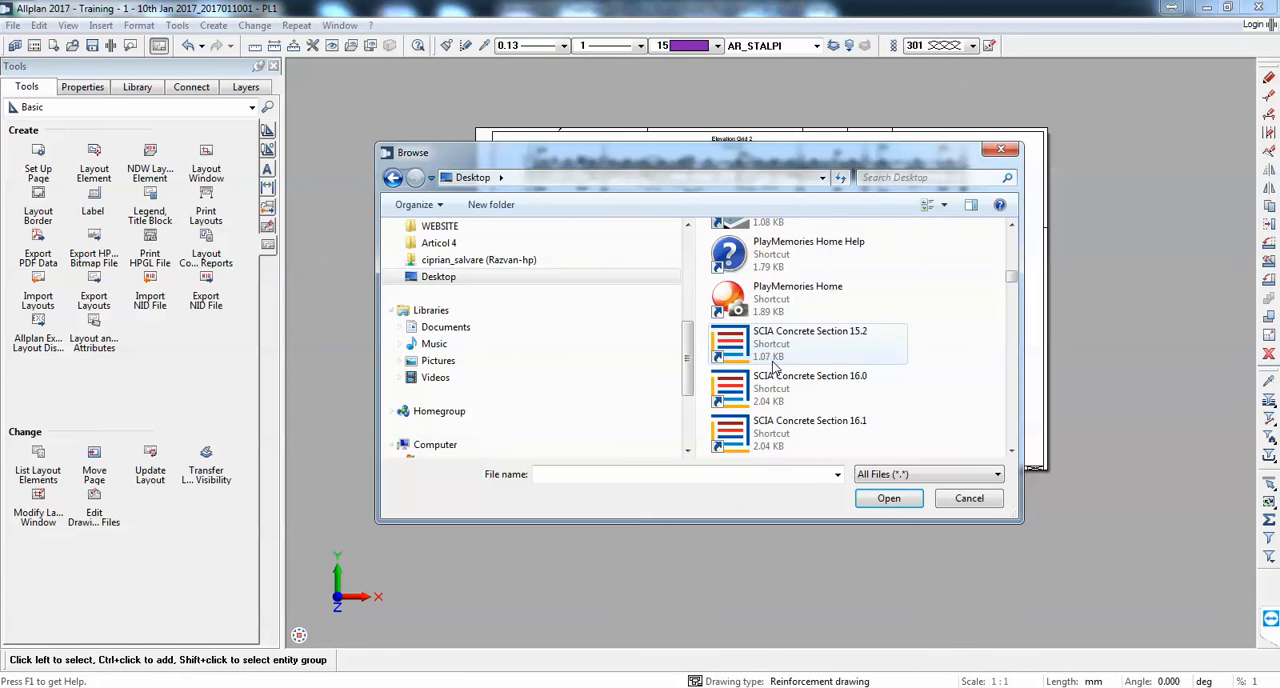
pyautogui.scroll(-15, 771, 366)
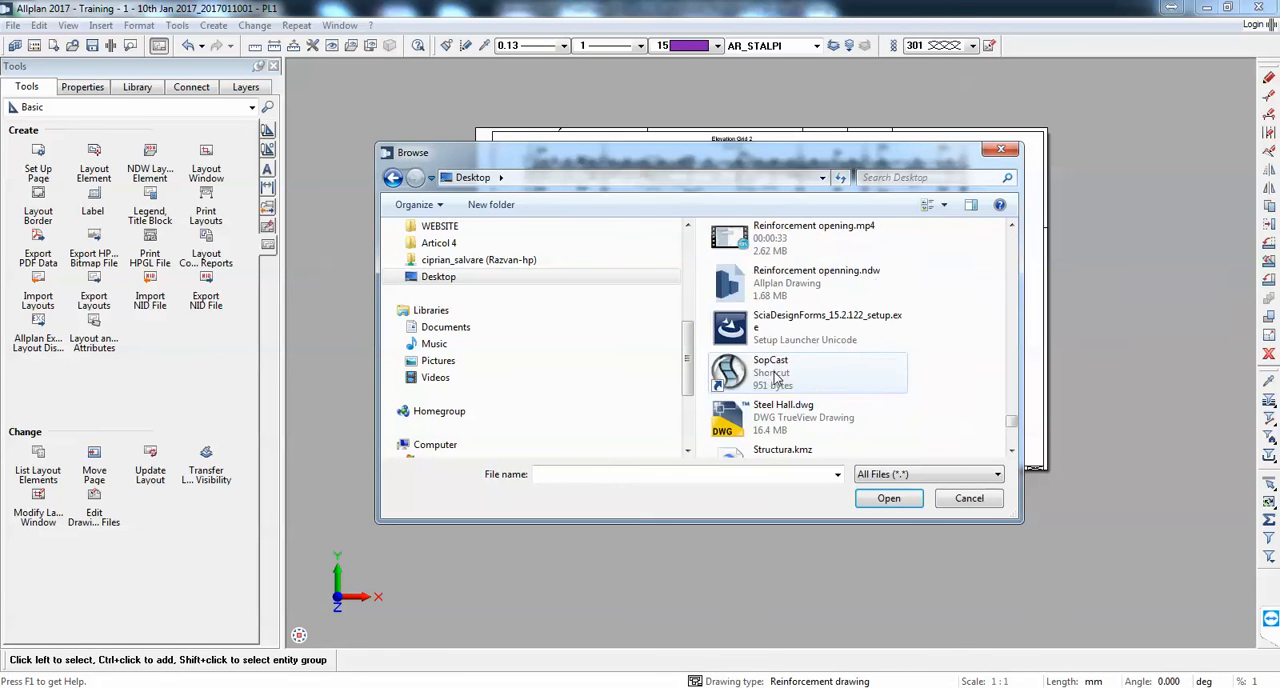
pyautogui.scroll(5, 776, 378)
pyautogui.scroll(10, 776, 378)
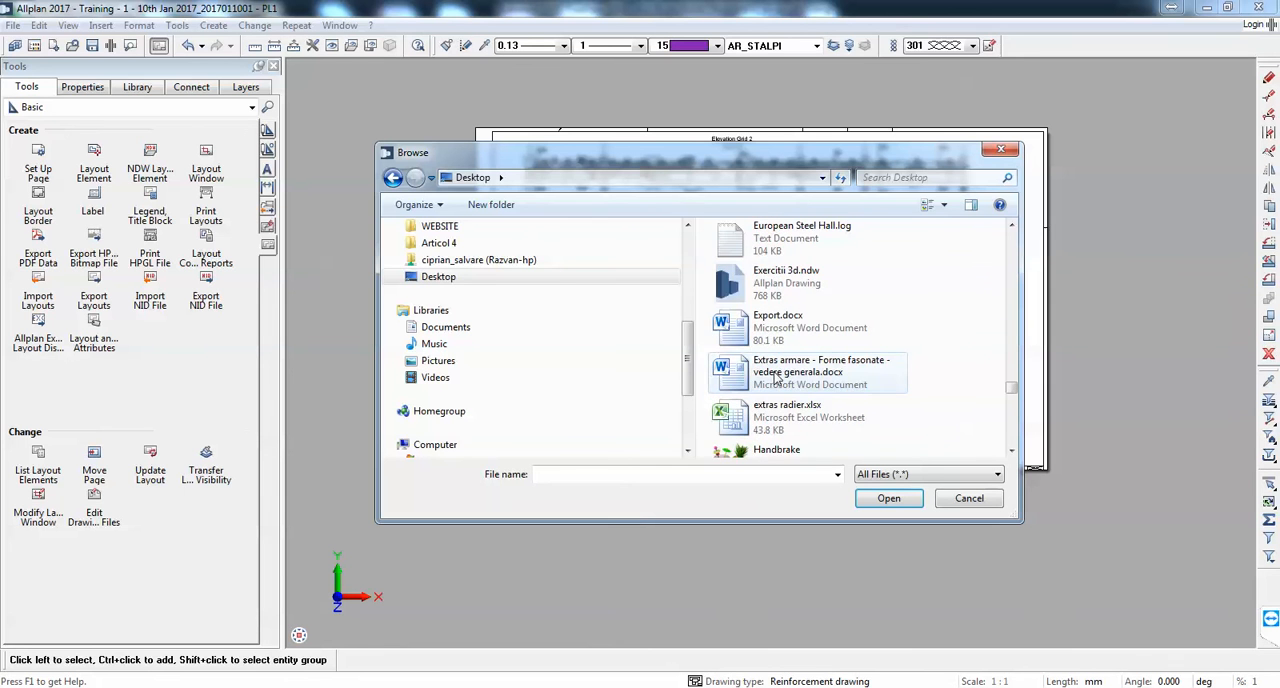
pyautogui.scroll(-3, 806, 306)
pyautogui.scroll(5, 806, 306)
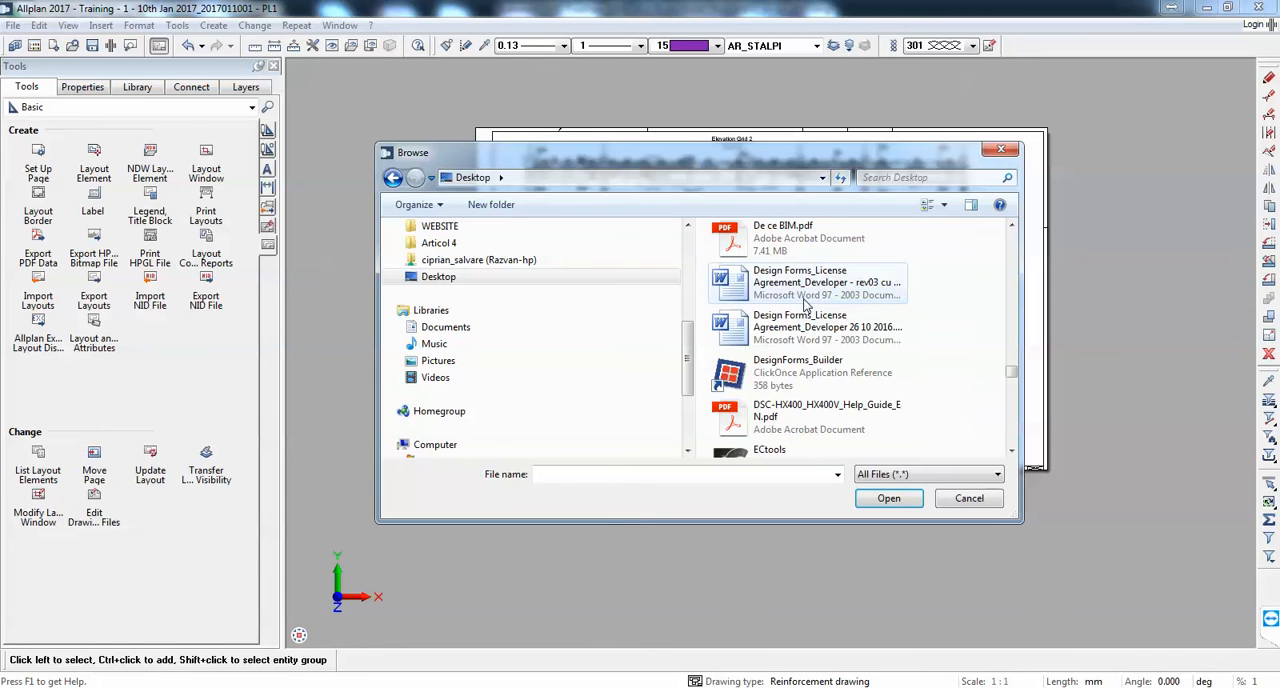
pyautogui.click(804, 299)
pyautogui.press('b')
pyautogui.press('b')
pyautogui.press('b')
pyautogui.press('b')
pyautogui.press('b')
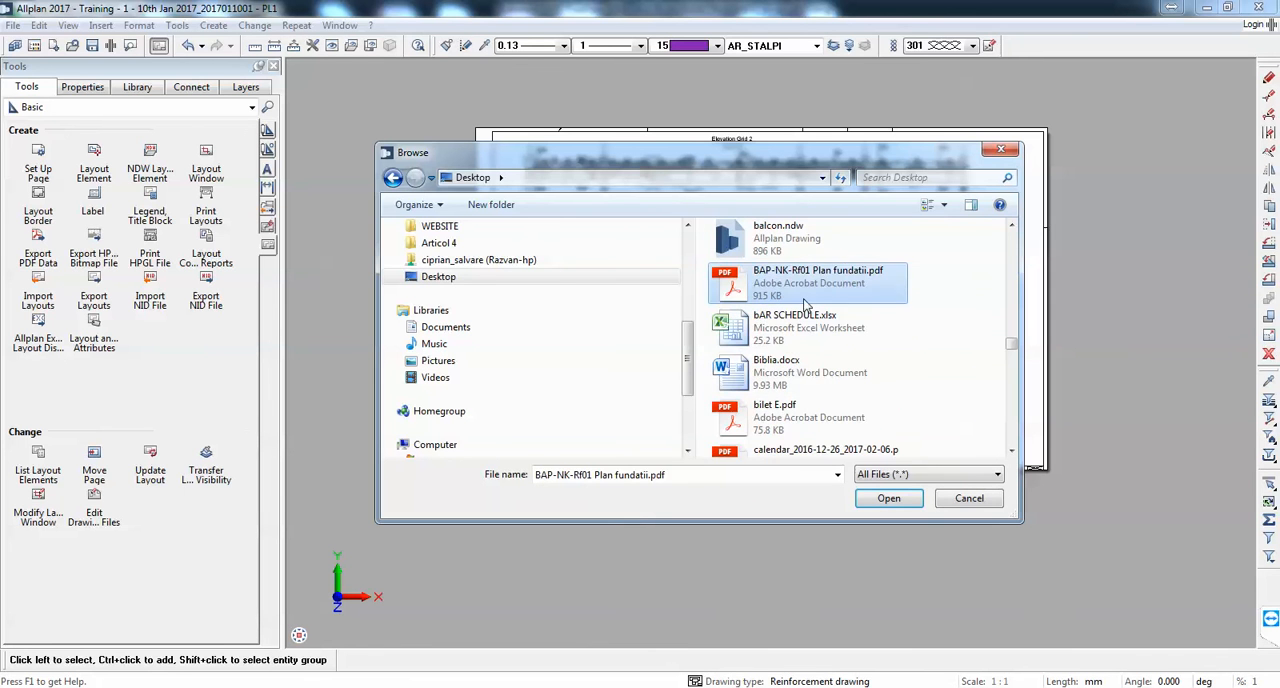
pyautogui.doubleClick(806, 318)
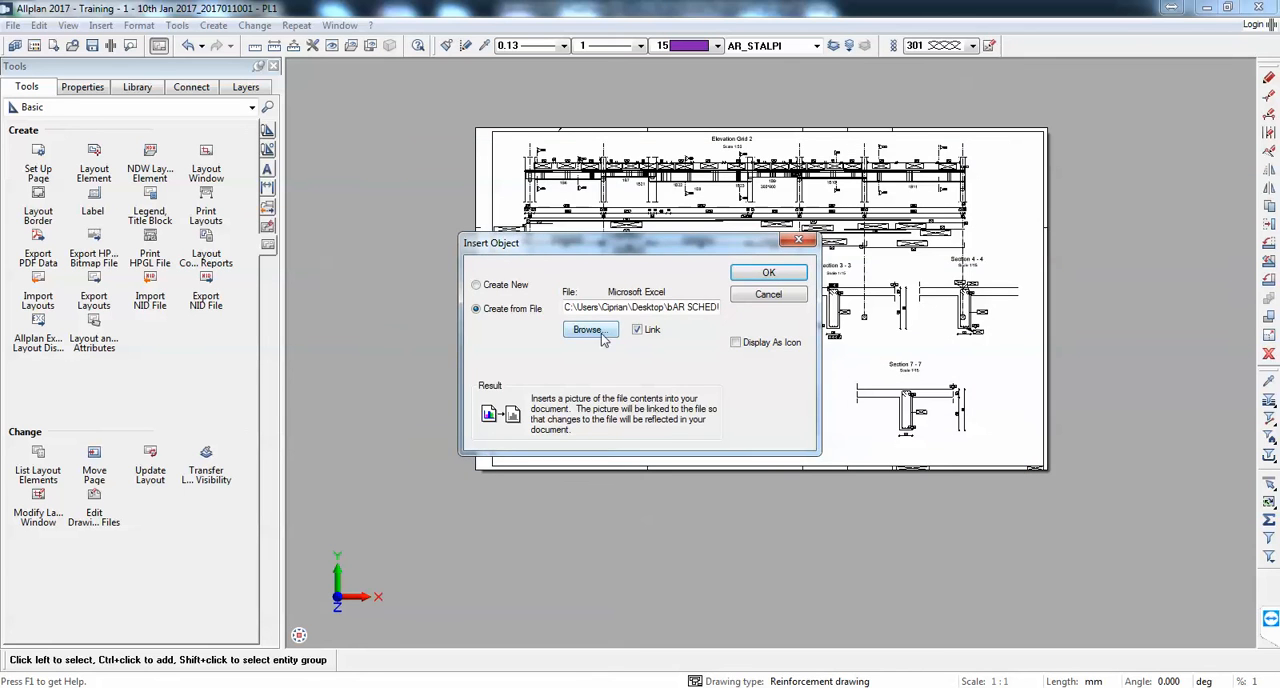
# Step: Confirm the linked bar schedule and place it in the lower right corner of the layout sheet, beside Section 7 - 7
pyautogui.click(768, 275)
pyautogui.scroll(-3, 920, 423)
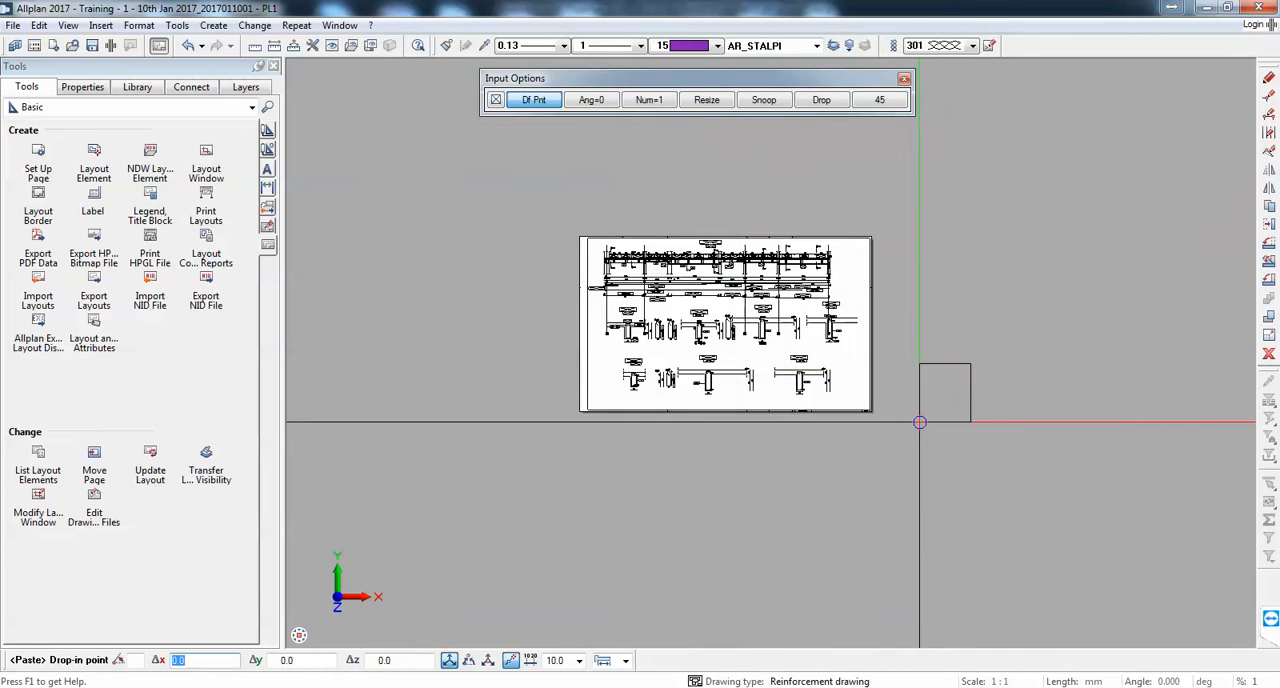
pyautogui.scroll(5, 737, 390)
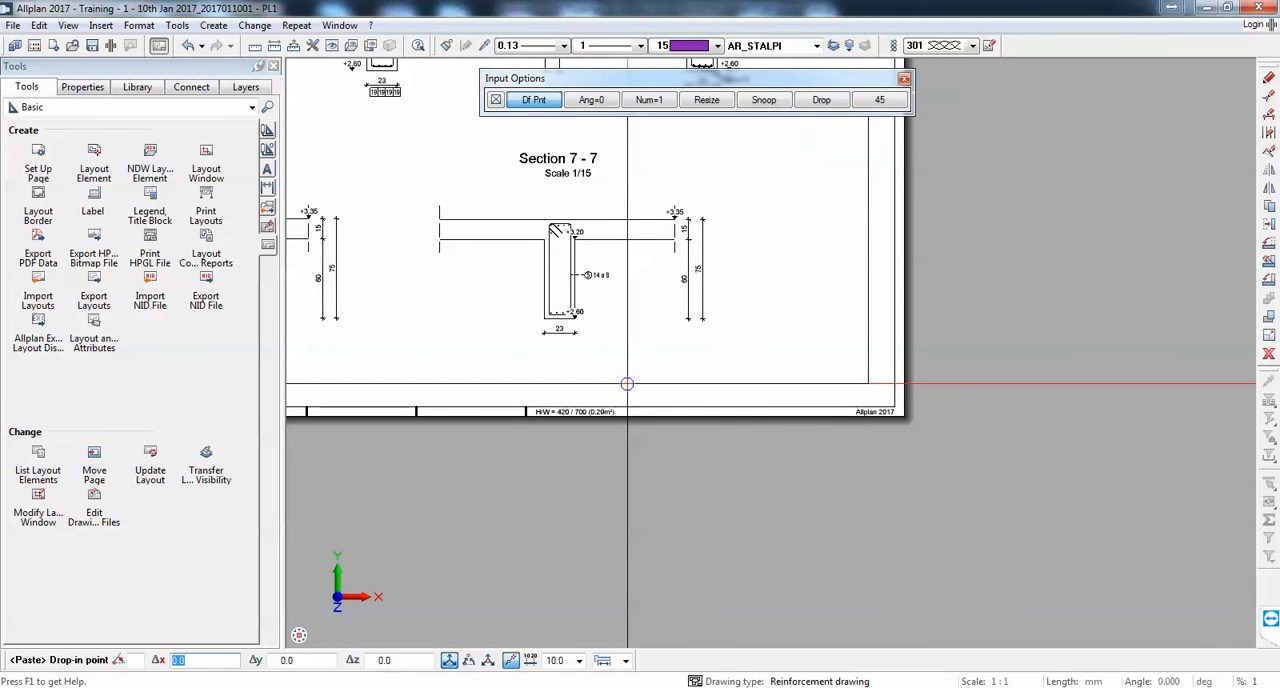
pyautogui.click(652, 396)
pyautogui.scroll(-2, 678, 323)
pyautogui.scroll(-1, 678, 323)
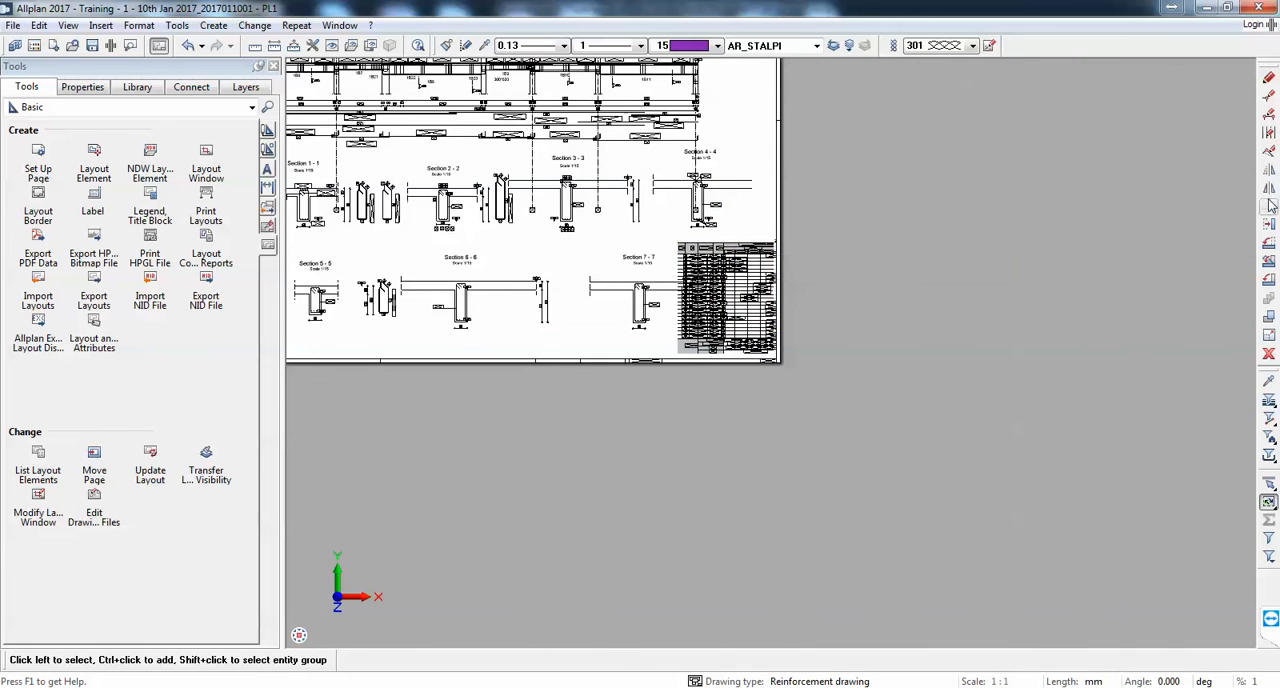
# Step: Move the section details' layout window to the left so that Section 7 - 7 clears the bar schedule table
pyautogui.click(1270, 229)
pyautogui.scroll(-2, 870, 312)
pyautogui.click(569, 298)
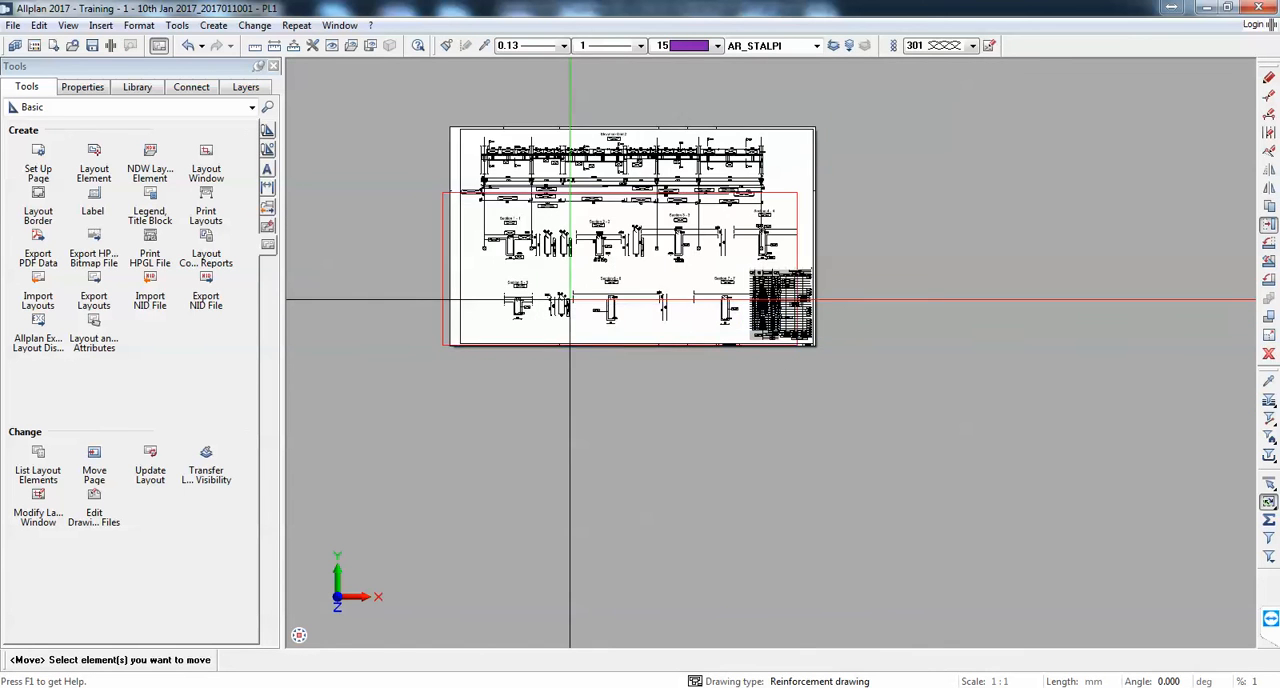
pyautogui.scroll(3, 468, 251)
pyautogui.click(557, 245)
pyautogui.click(516, 245)
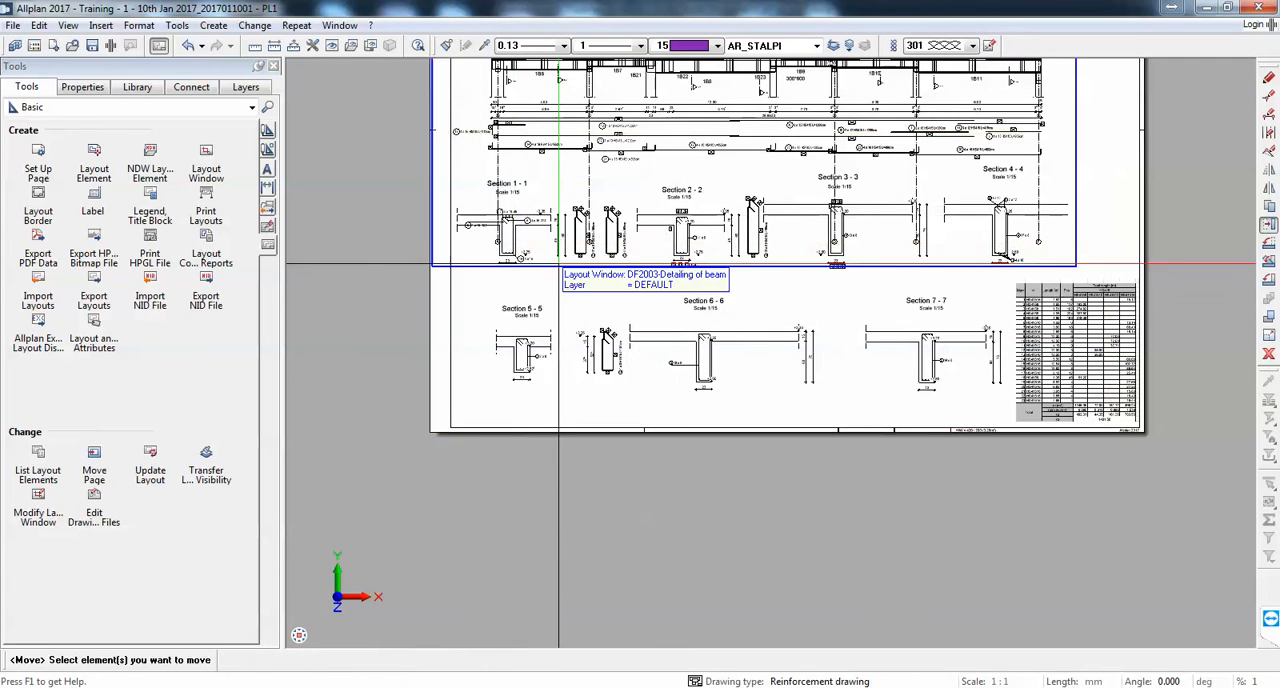
pyautogui.scroll(-2, 557, 266)
pyautogui.scroll(1, 896, 328)
pyautogui.scroll(4, 896, 328)
pyautogui.press('Escape')
pyautogui.scroll(4, 908, 326)
pyautogui.scroll(-3, 880, 340)
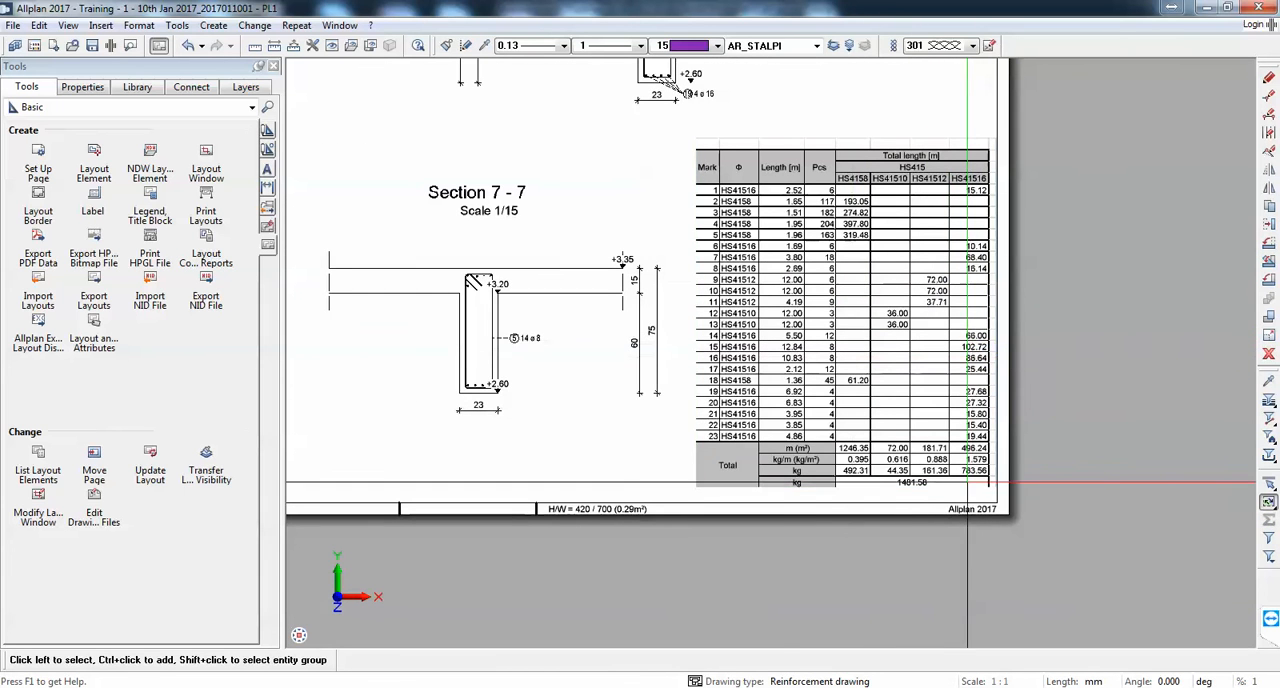
# Step: Switch to the Desktop and open bAR SCHEDULE.xlsx in Excel
pyautogui.click(1277, 687)
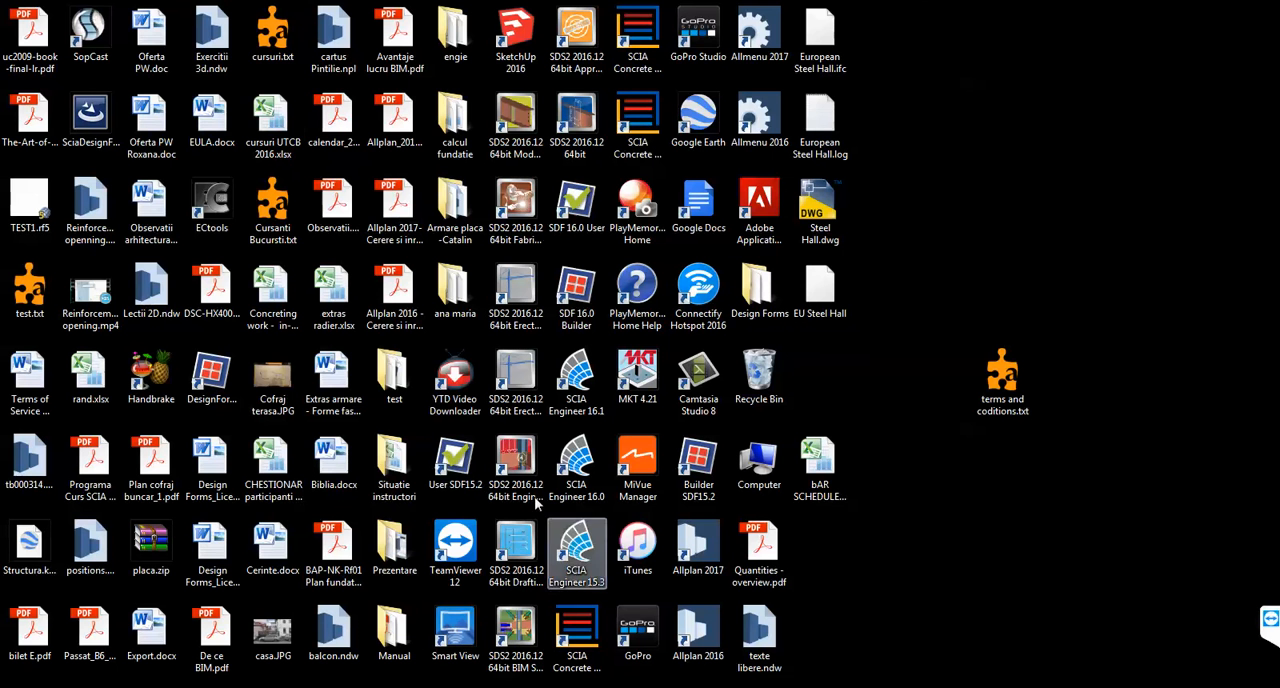
pyautogui.click(283, 124)
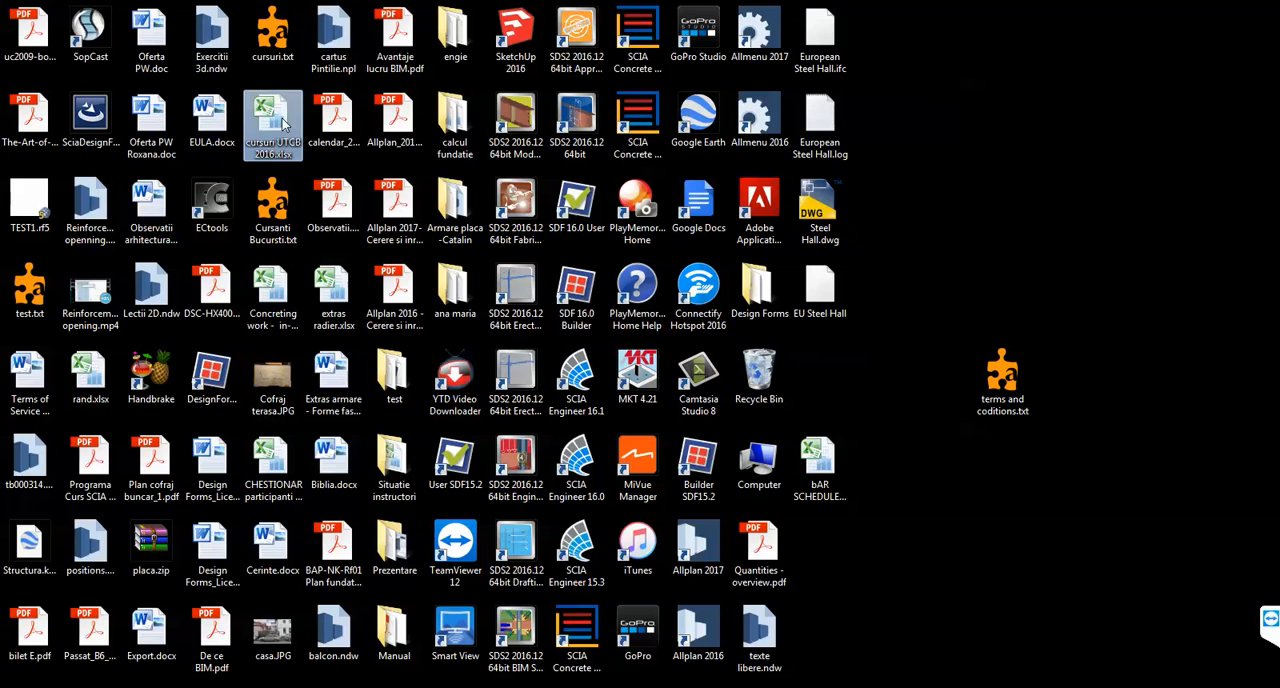
pyautogui.press('b')
pyautogui.press('b')
pyautogui.press('b')
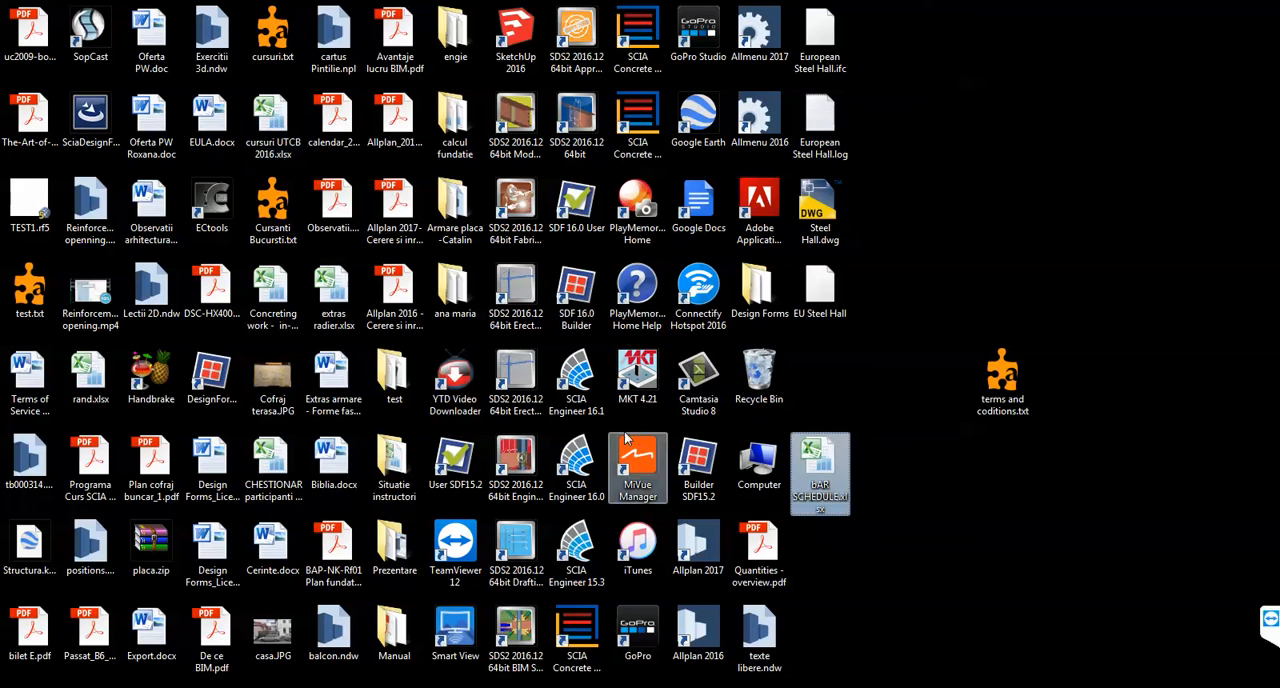
pyautogui.doubleClick(804, 457)
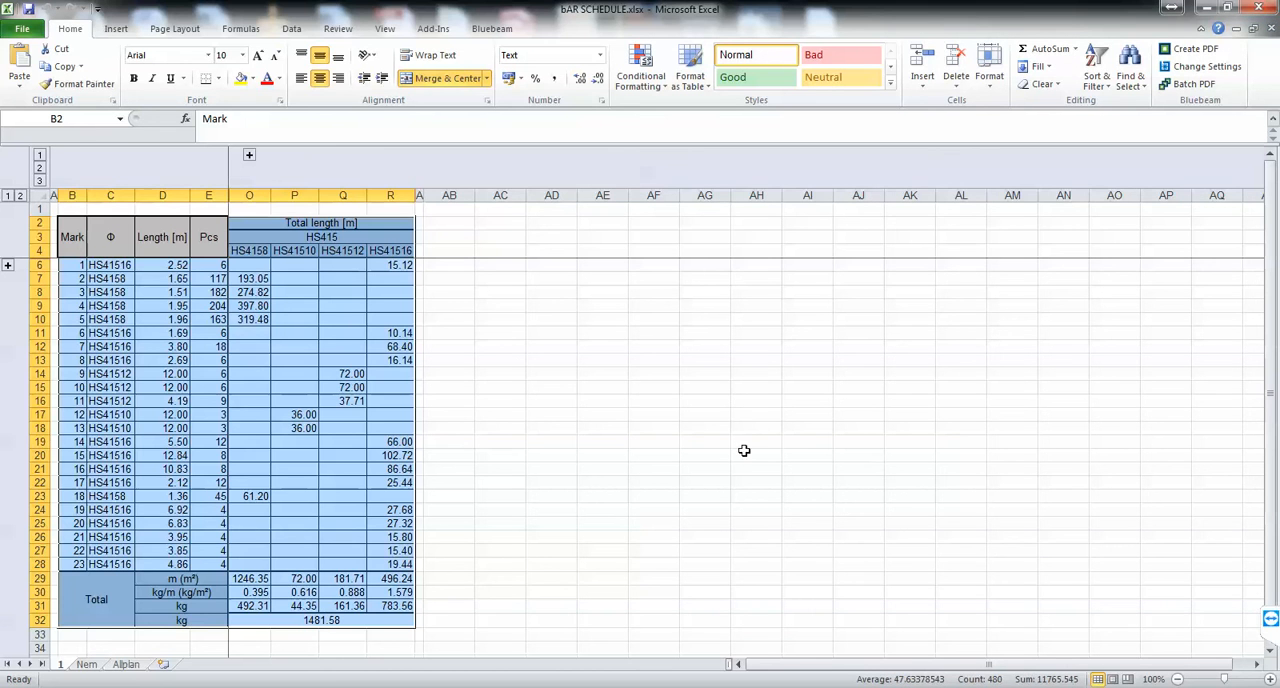
# Step: Overwrite the overall total weight in cell O32 with 1550
pyautogui.click(500, 588)
pyautogui.click(329, 621)
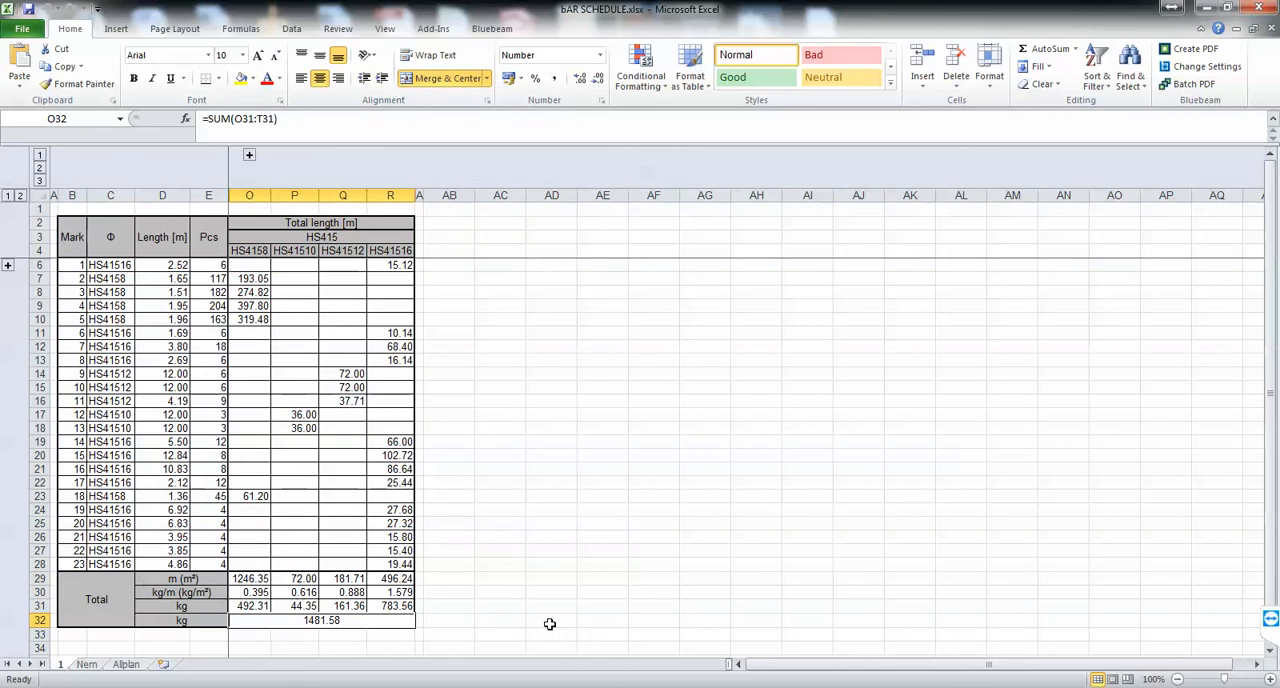
pyautogui.write('155')
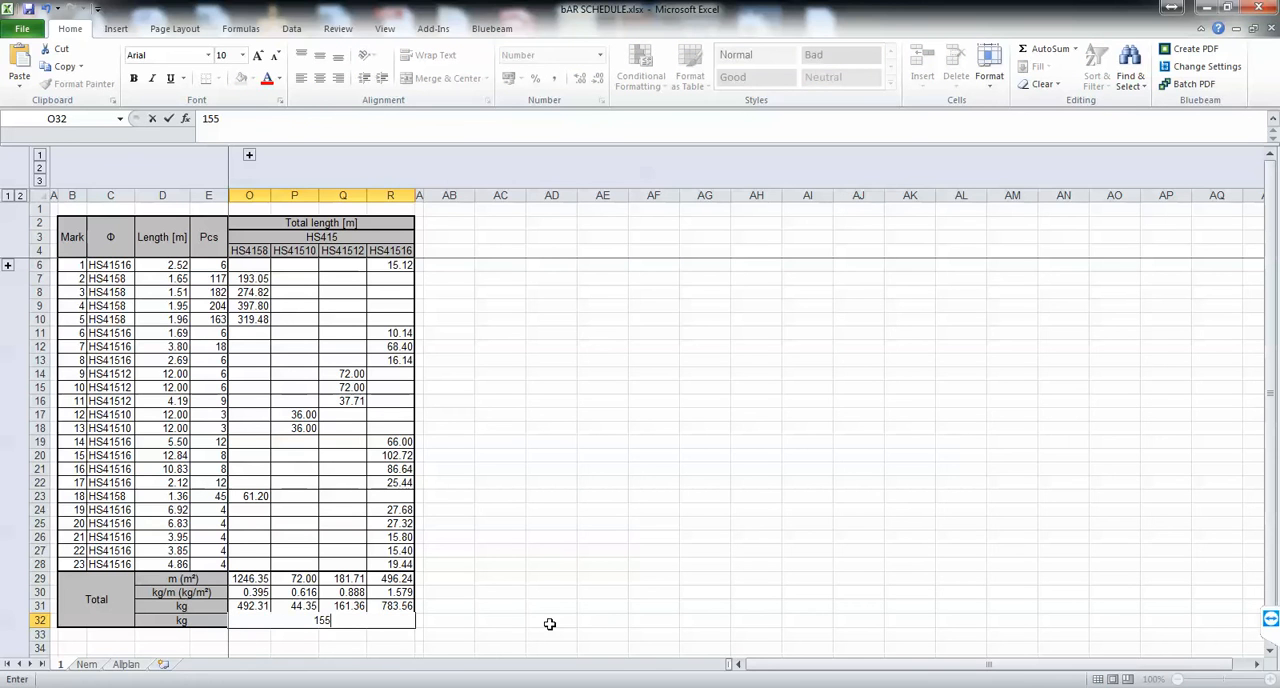
pyautogui.write('0')
pyautogui.press('Return')
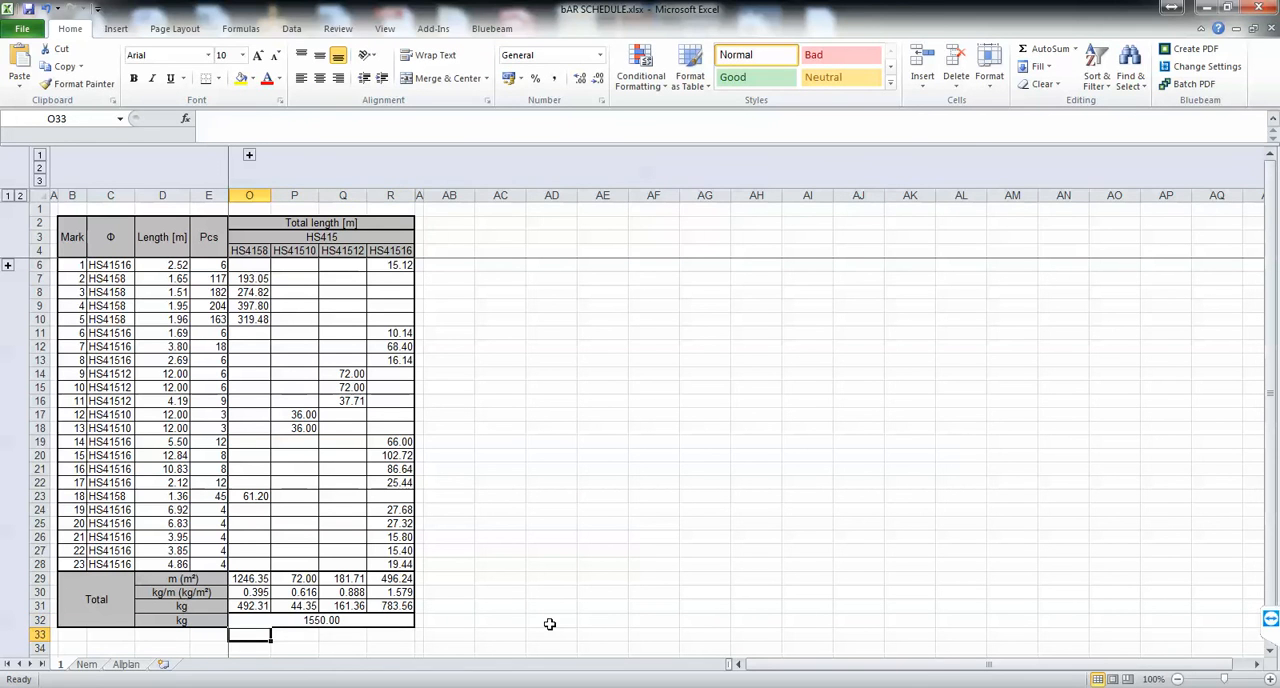
# Step: Format the total weight in cell O32 as bold red text, then save and close the workbook
pyautogui.click(372, 621)
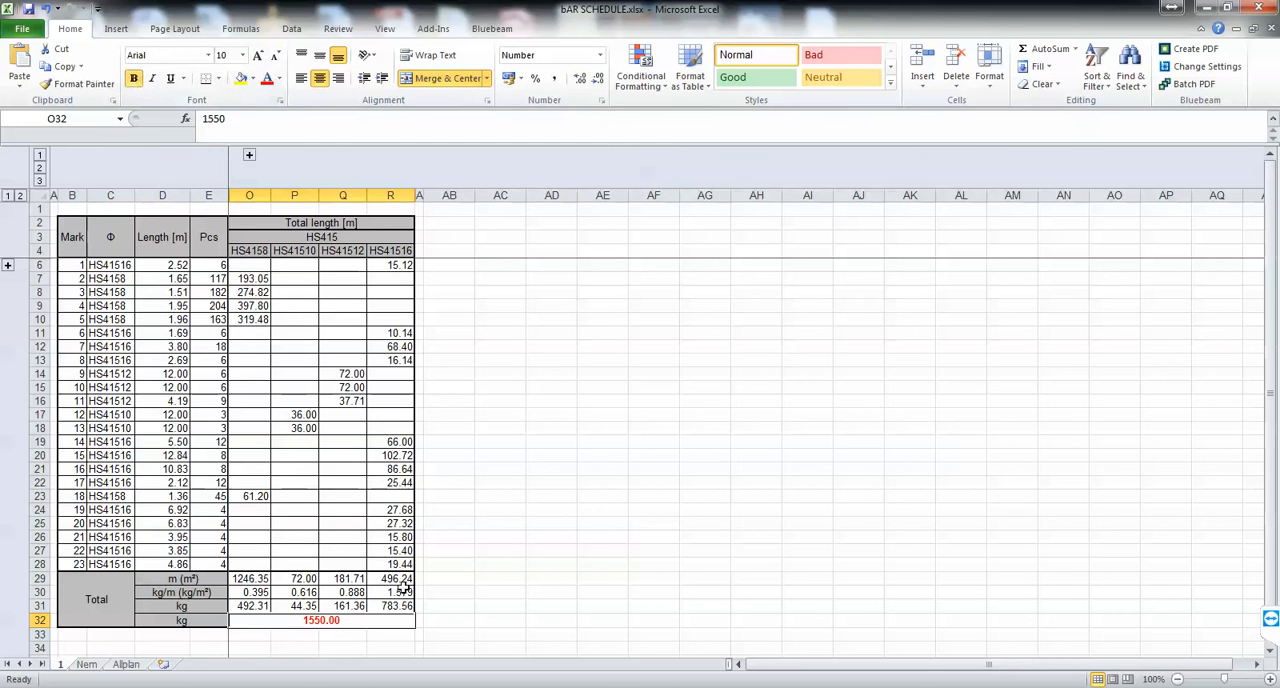
pyautogui.click(598, 563)
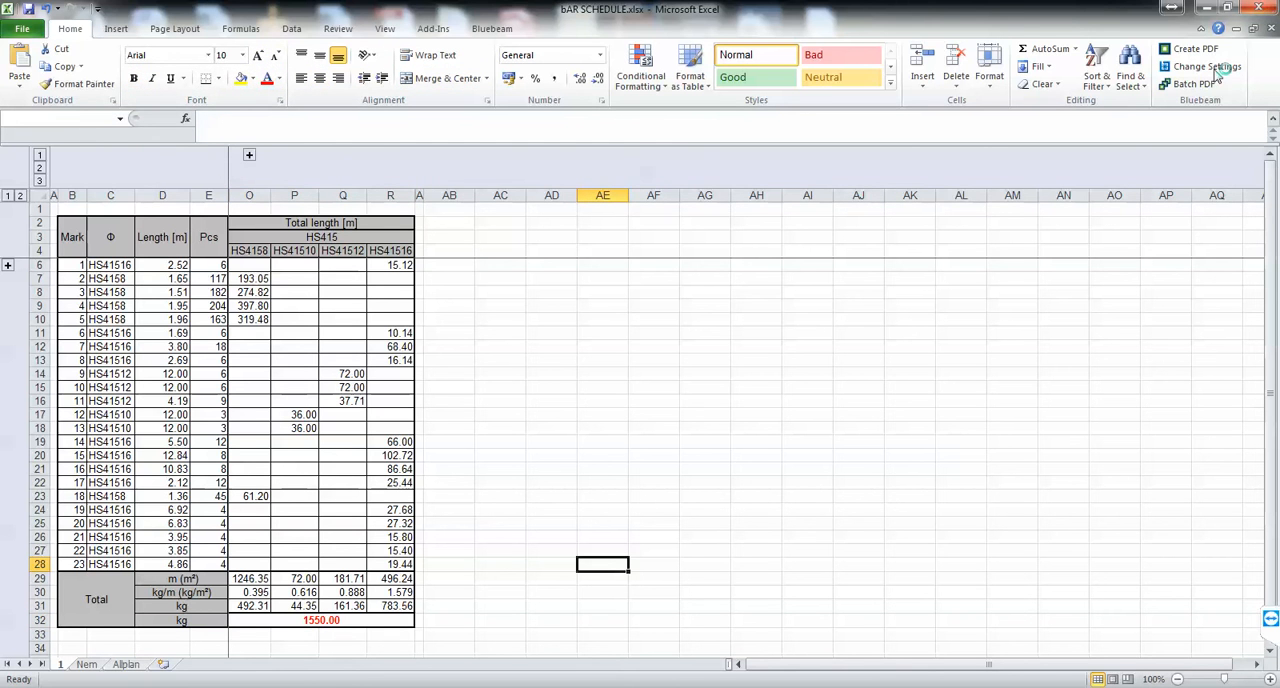
pyautogui.click(574, 377)
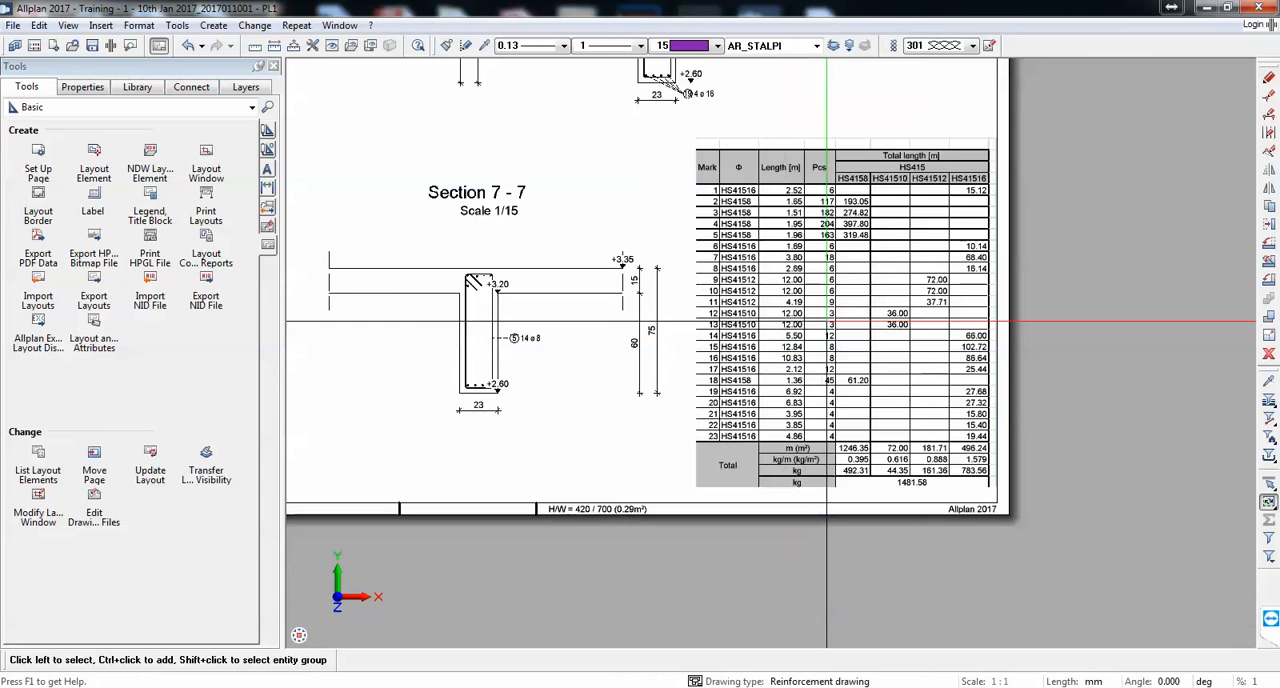
# Step: Update the link of the bar schedule object on the layout sheet to load the edited workbook
pyautogui.rightClick(829, 326)
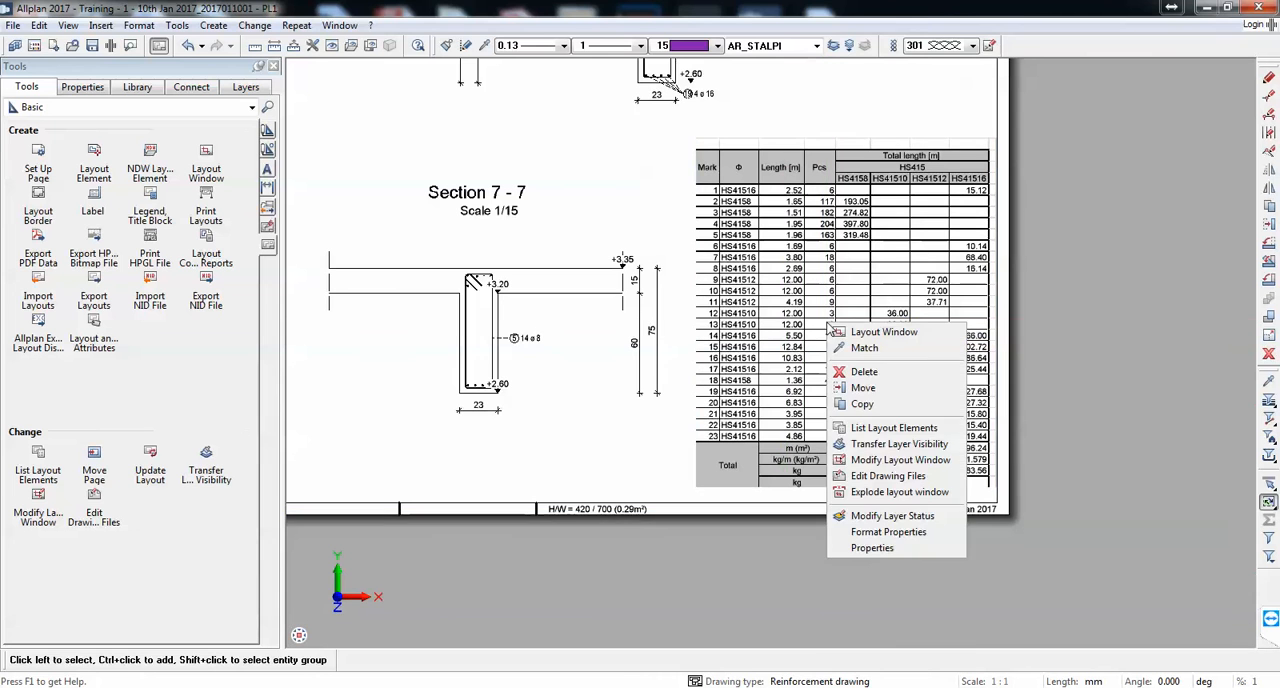
pyautogui.click(820, 429)
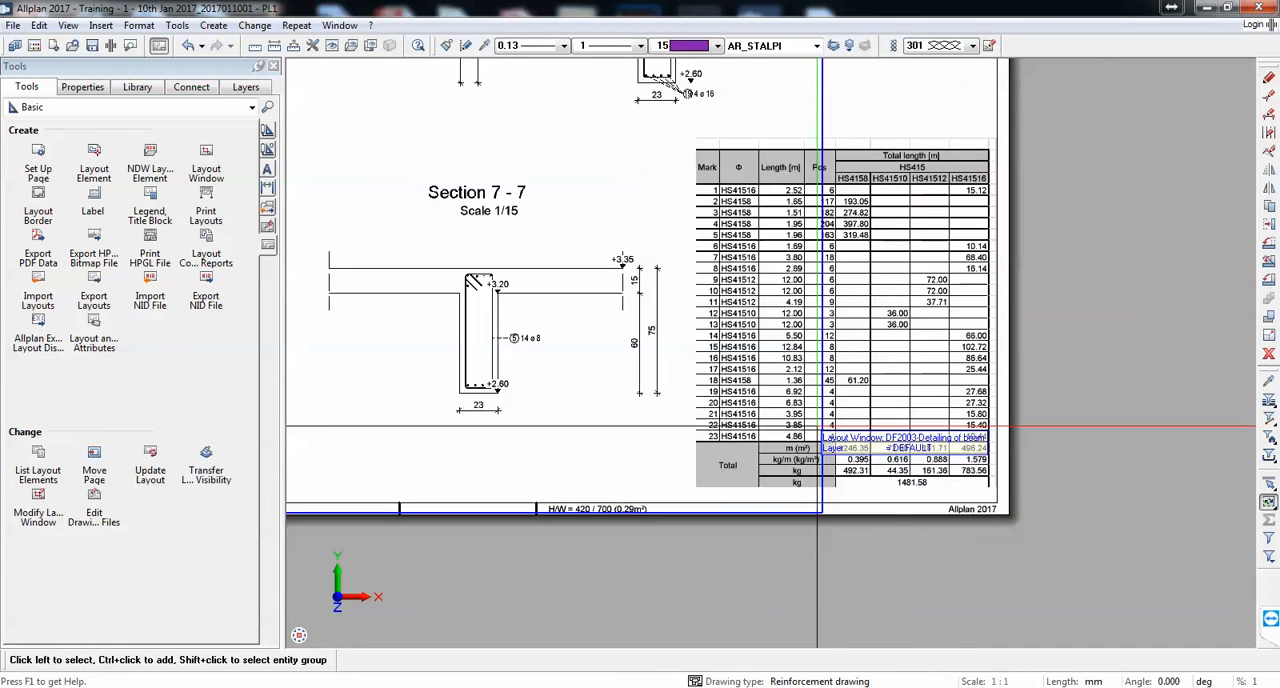
pyautogui.rightClick(928, 458)
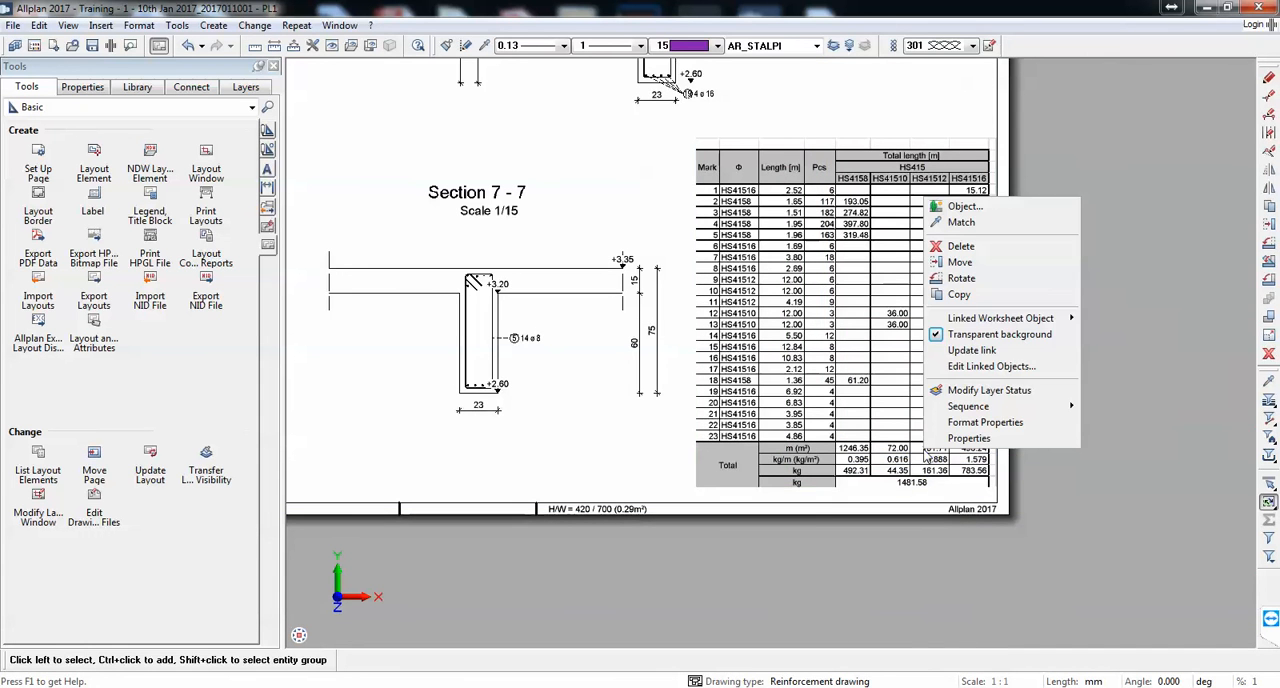
pyautogui.click(1001, 351)
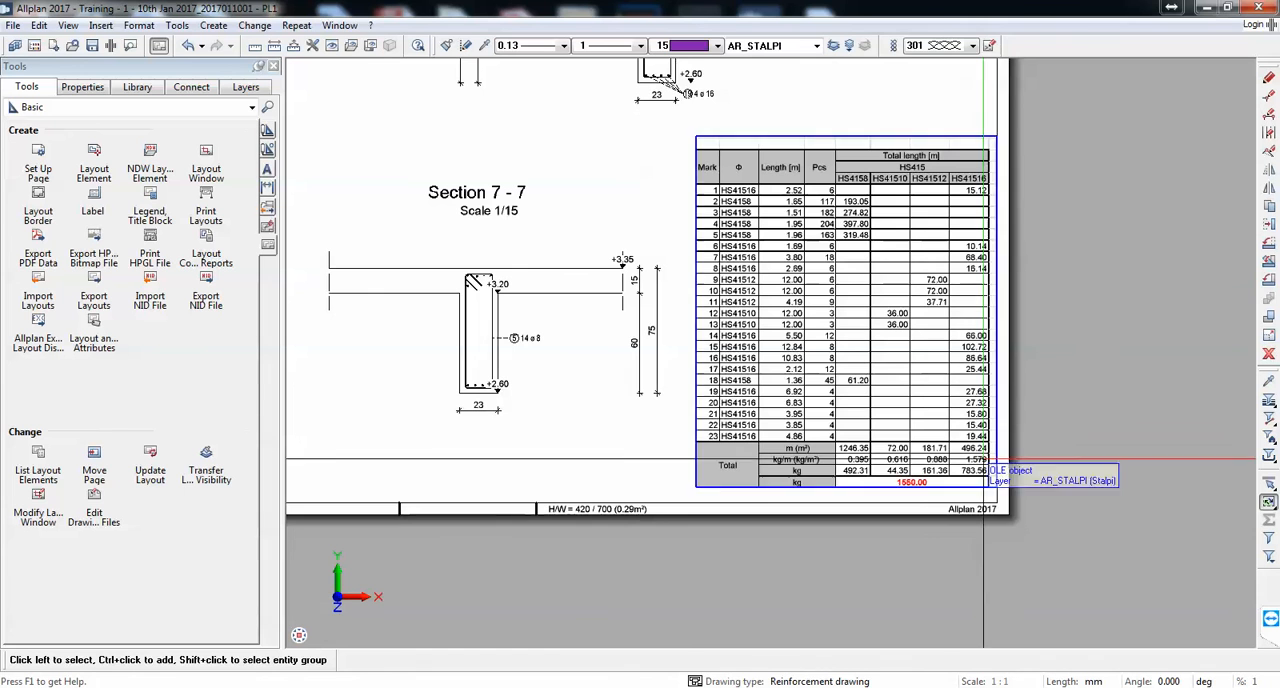
pyautogui.scroll(3, 975, 370)
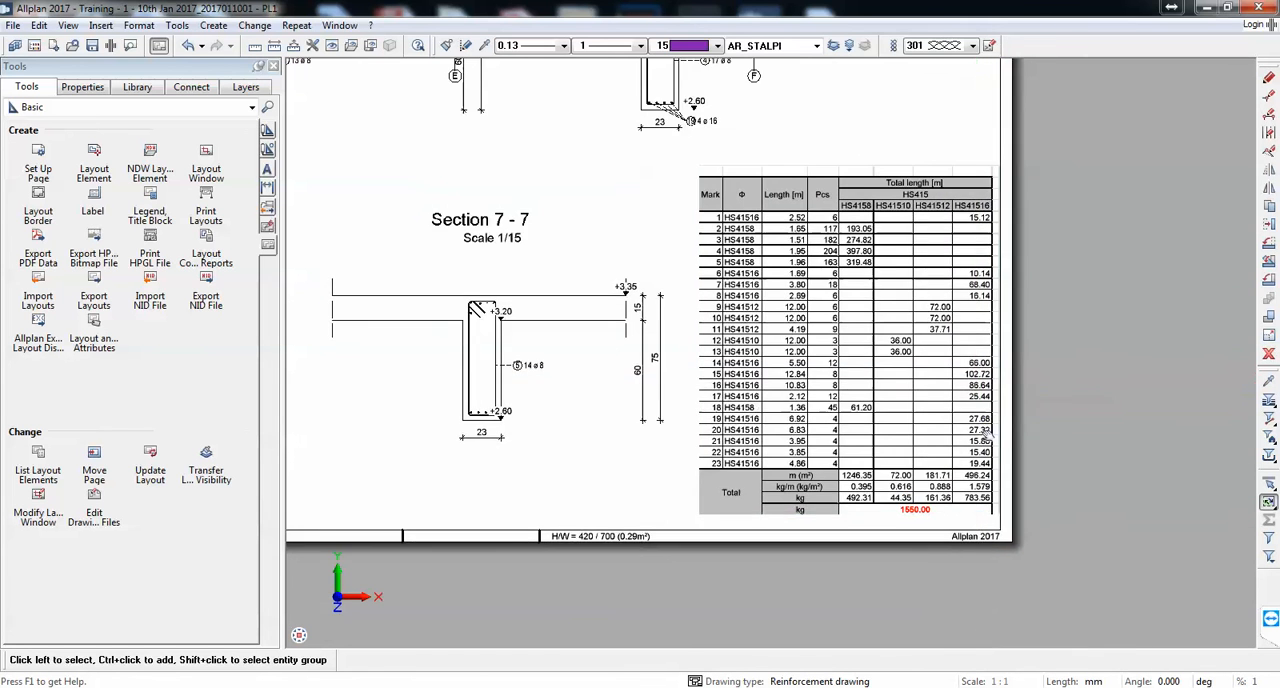
# Step: Open the source workbook from the linked bar schedule, check its total rows and close Excel
pyautogui.doubleClick(901, 382)
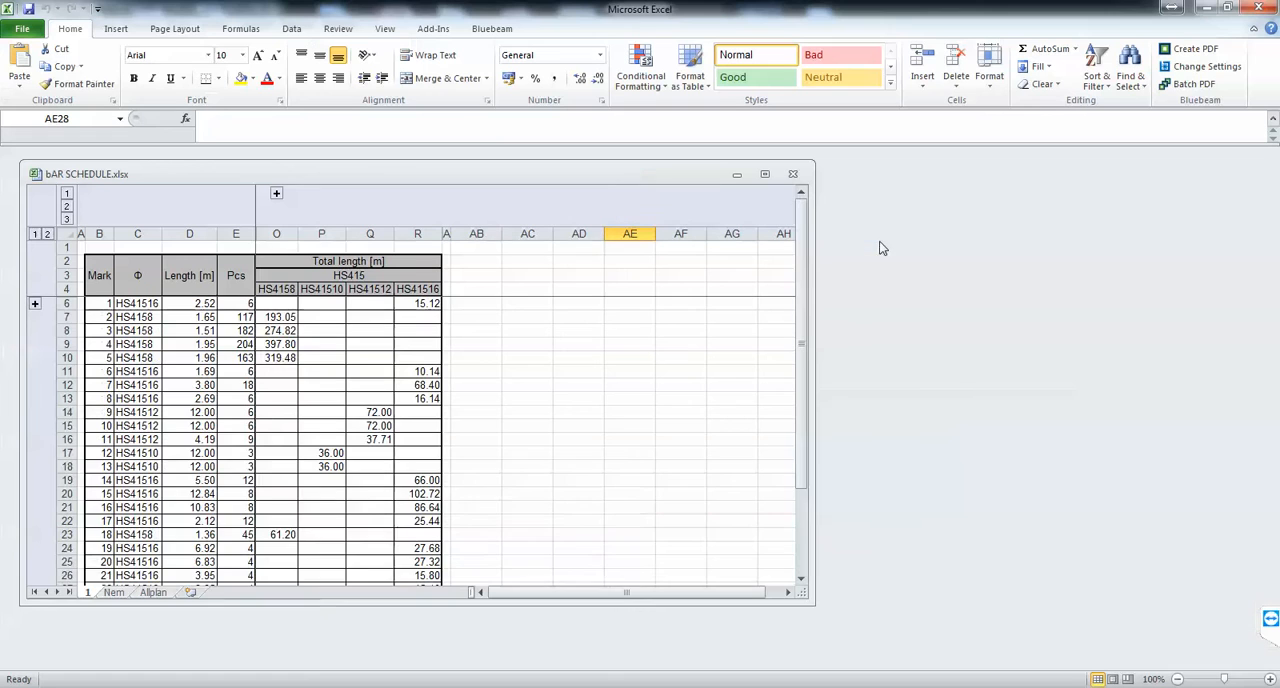
pyautogui.scroll(-3, 399, 355)
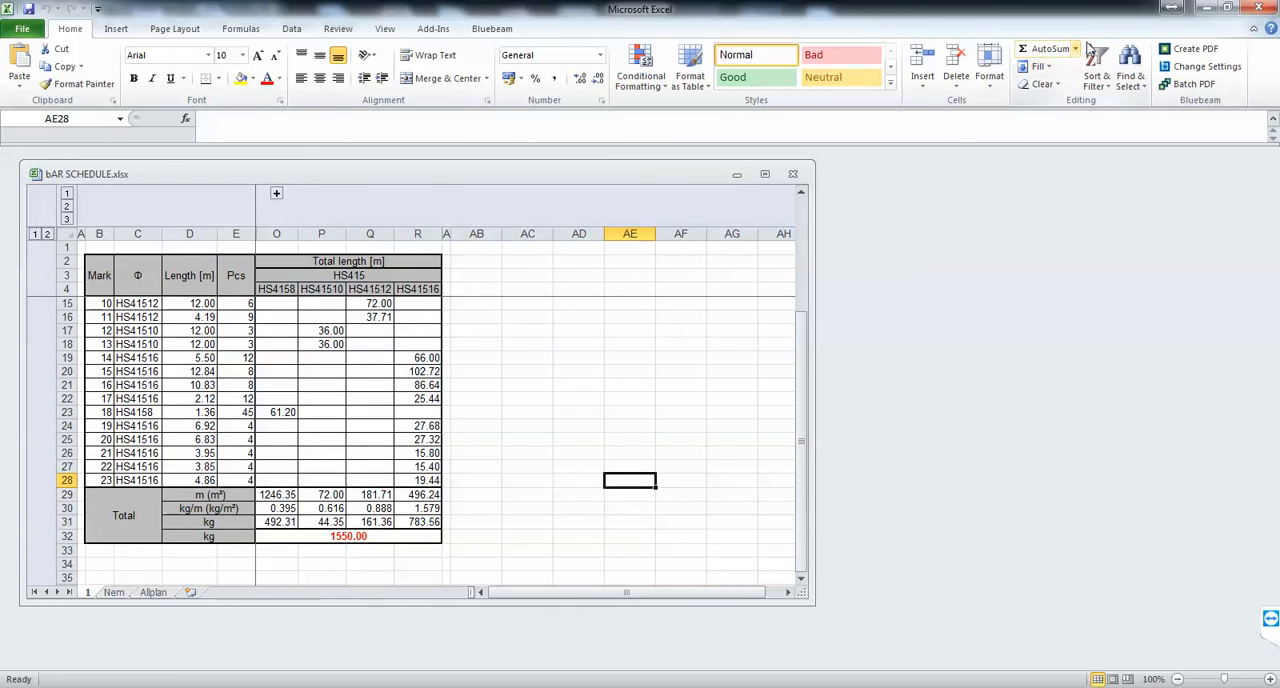
pyautogui.click(1272, 6)
# Step: Review the complete layout sheet with Elevation Grid 2, the beam sections and the linked bar schedule
pyautogui.scroll(-4, 800, 345)
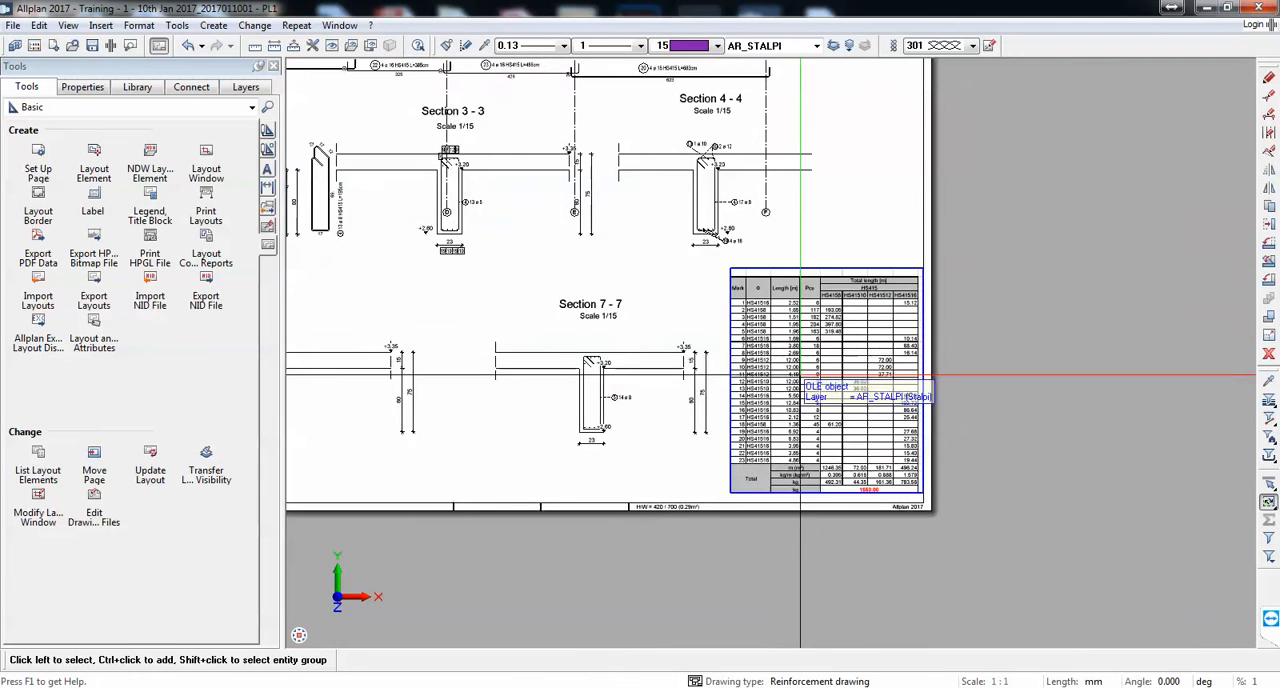
pyautogui.scroll(-5, 800, 345)
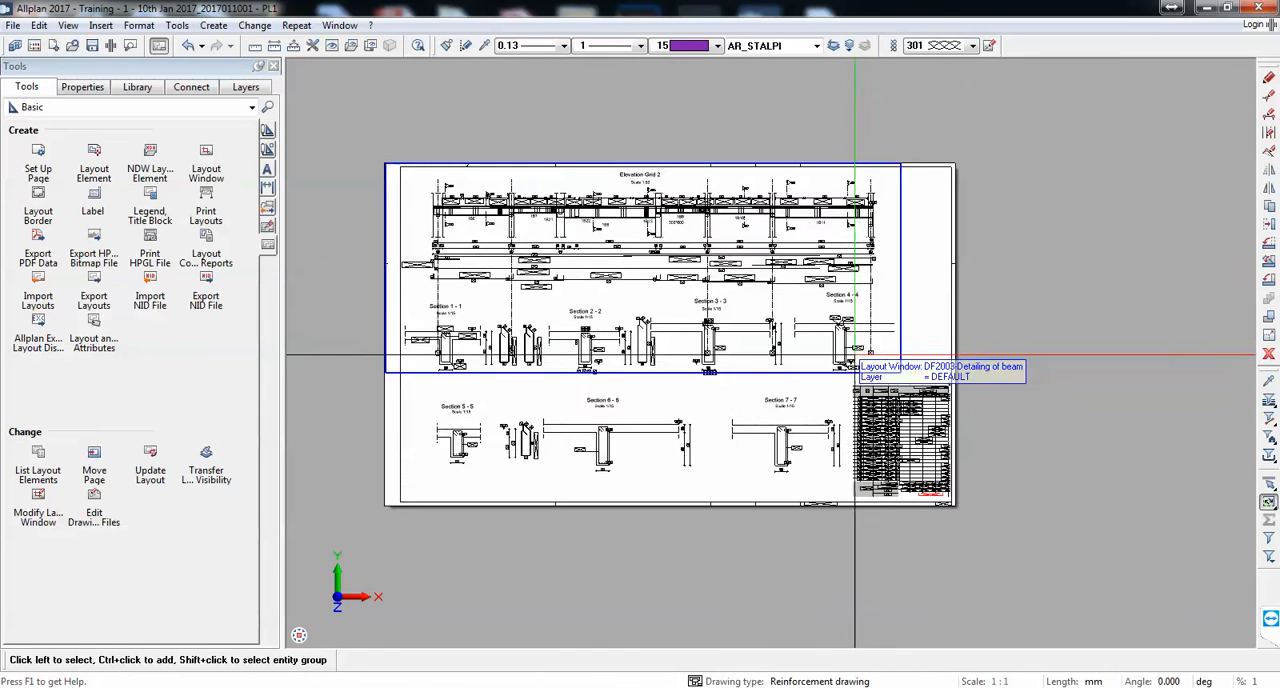
pyautogui.scroll(2, 765, 371)
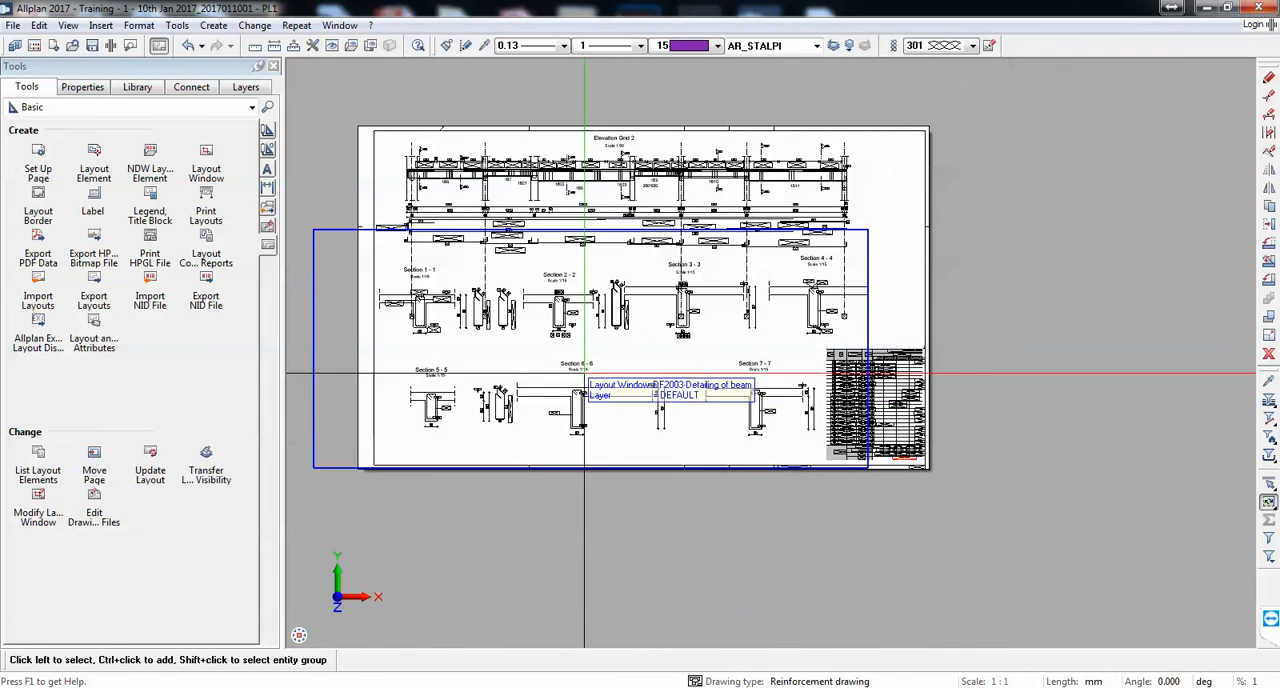
pyautogui.moveTo(746, 359); pyautogui.dragTo(772, 363, button='middle')
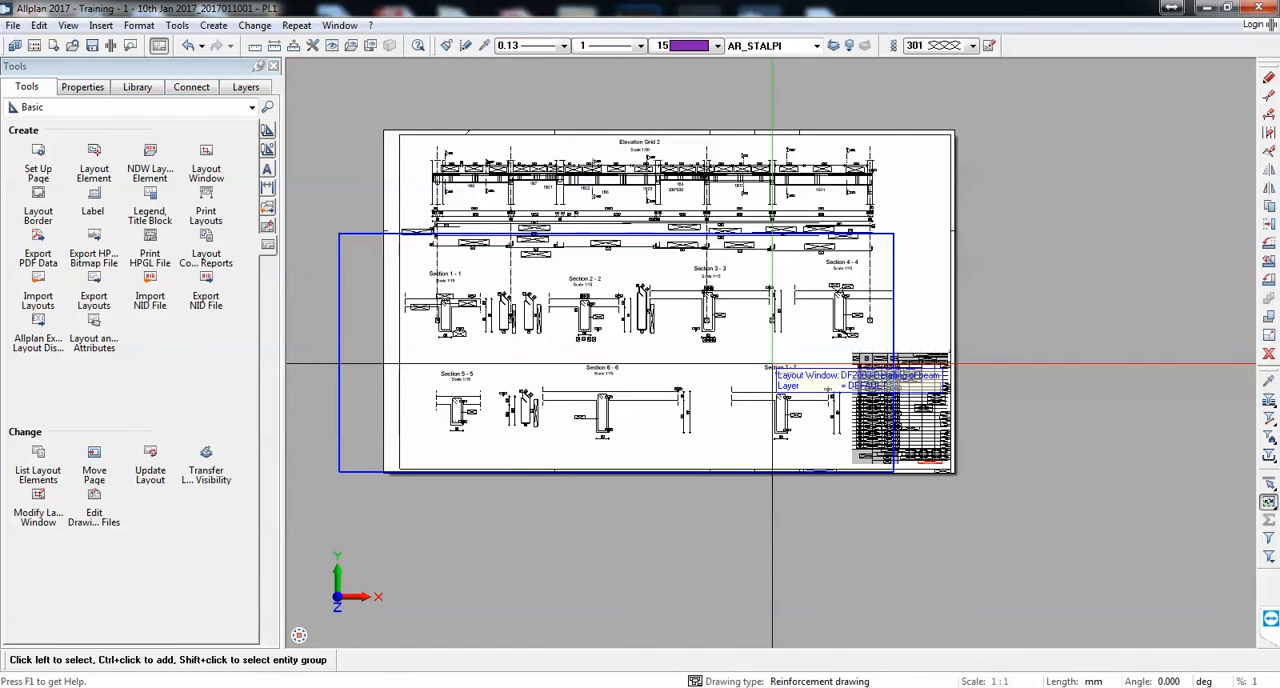
pyautogui.scroll(1, 683, 302)
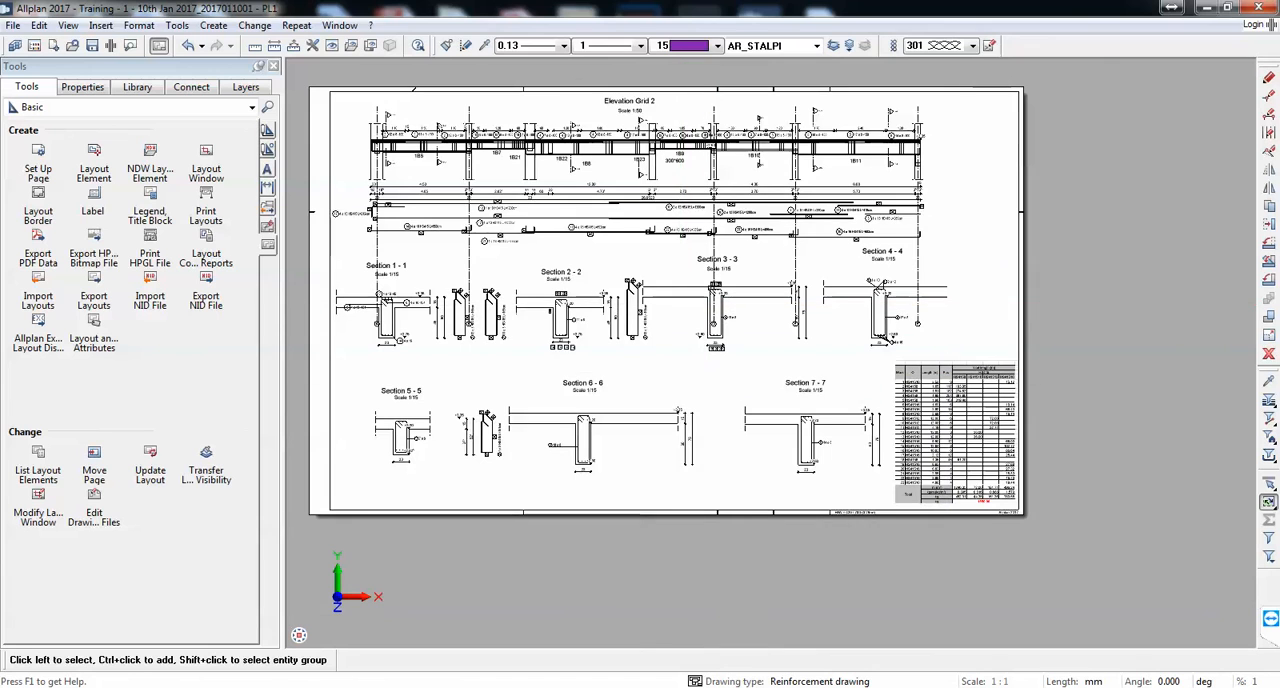